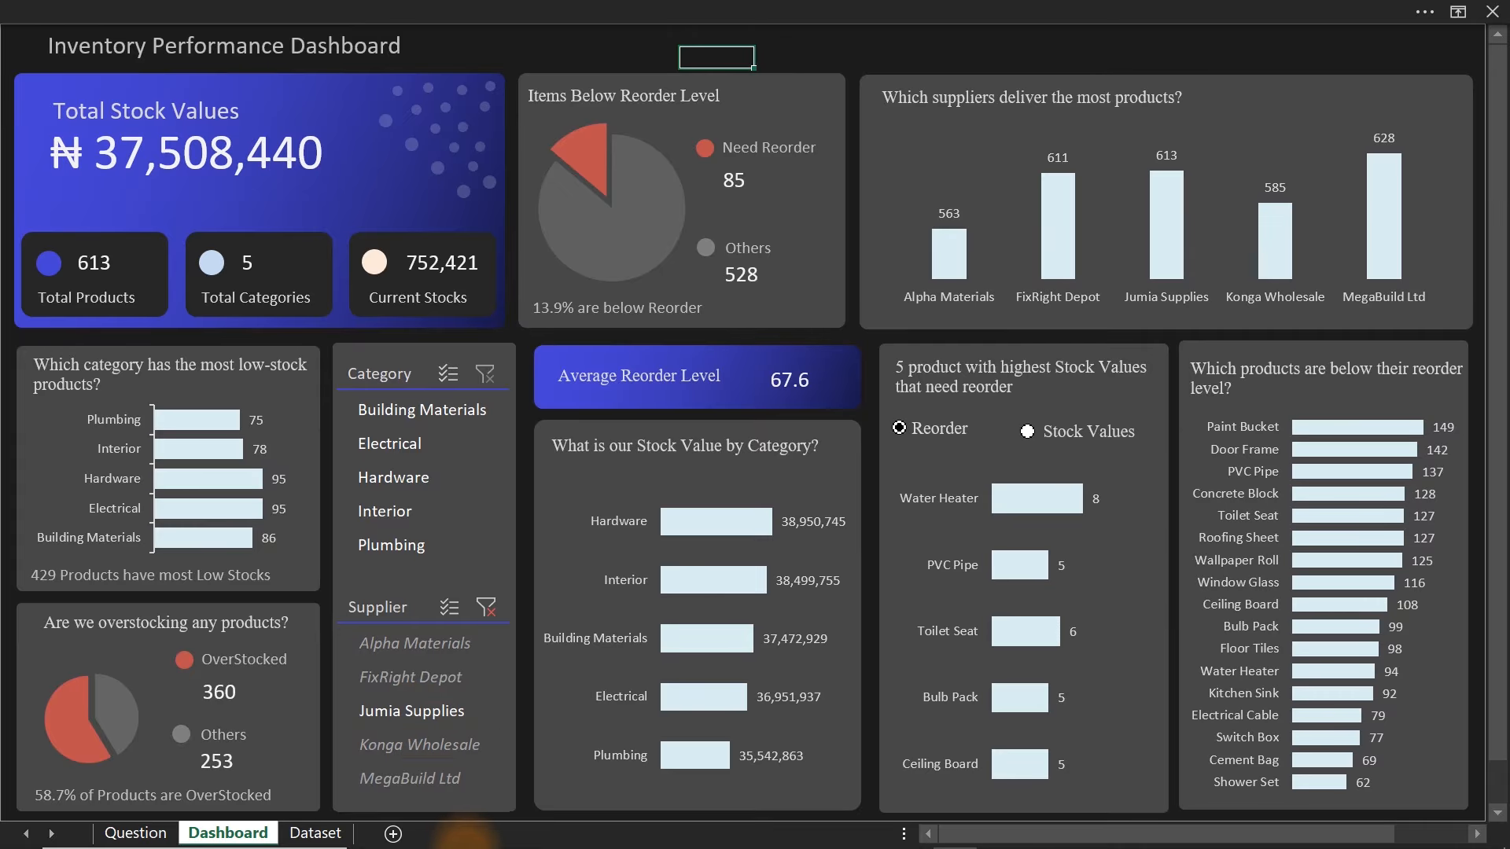
- Switch to the Problems to Solve PDF in the browser and review its KPI list and business questions
click(550, 832)
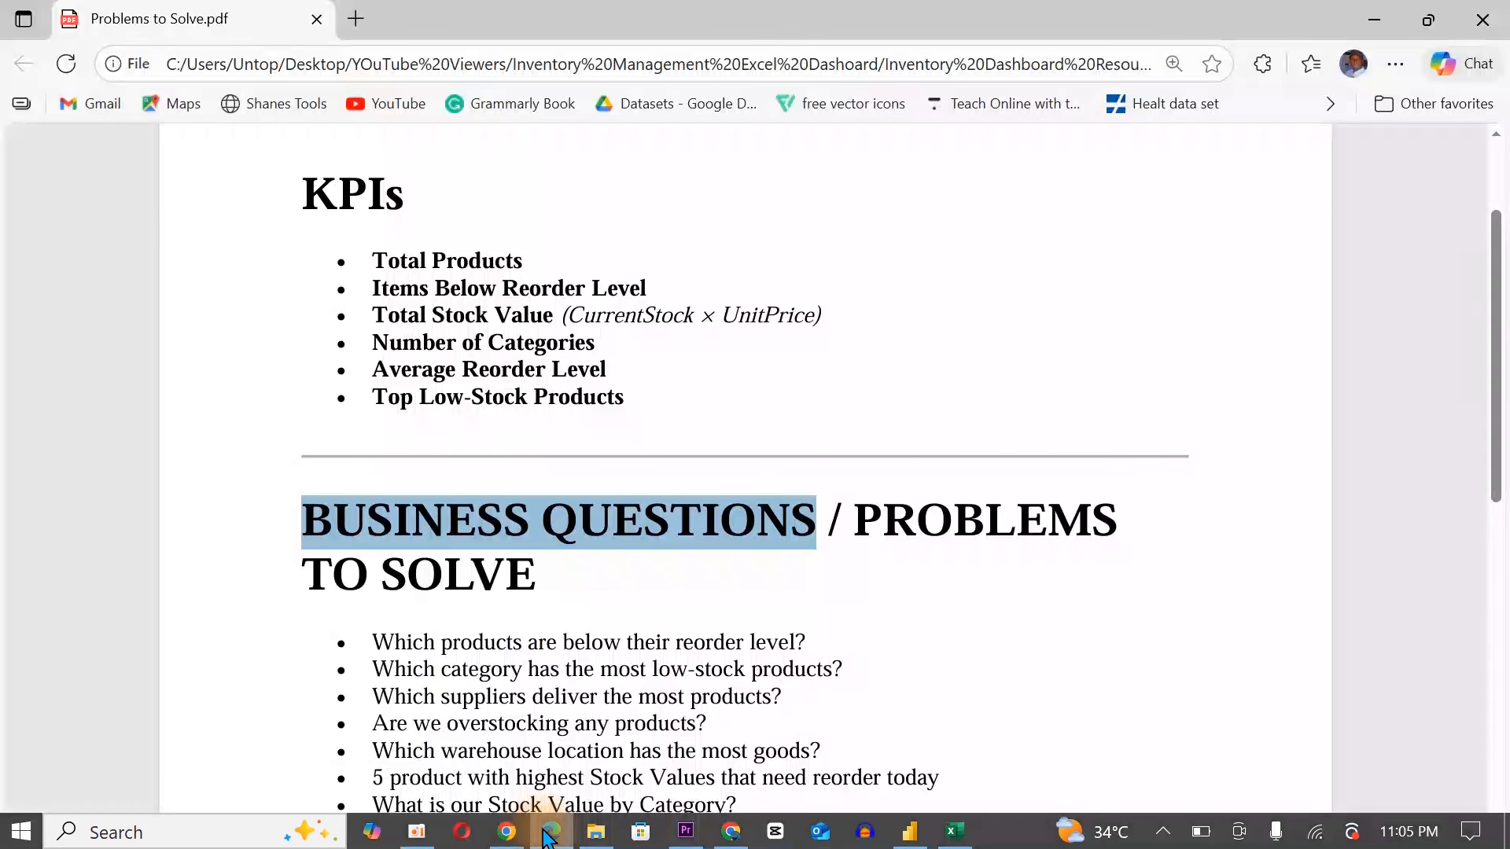
click(734, 471)
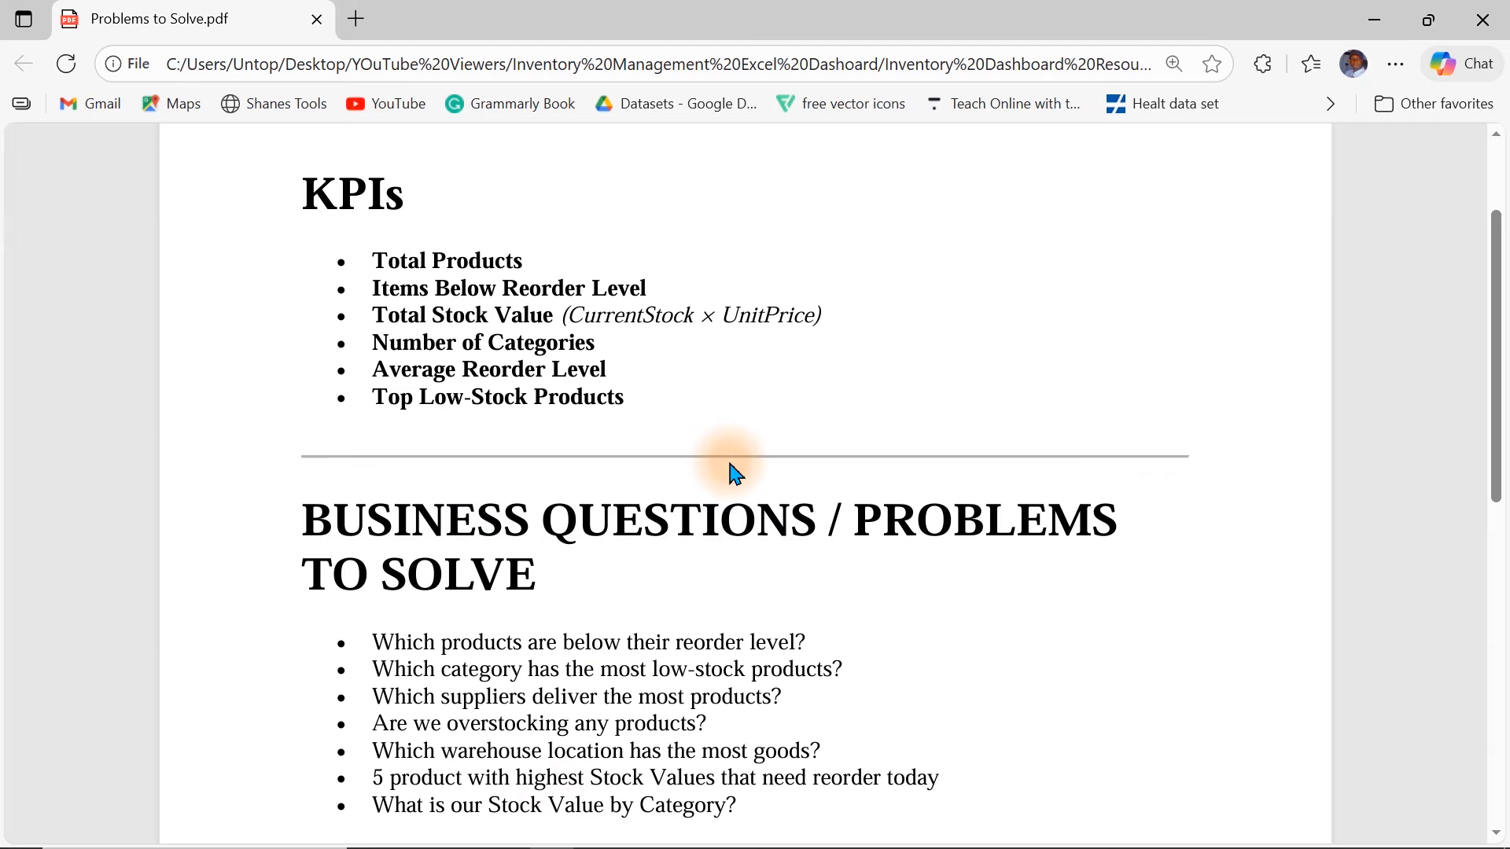
drag(630, 405, 365, 227)
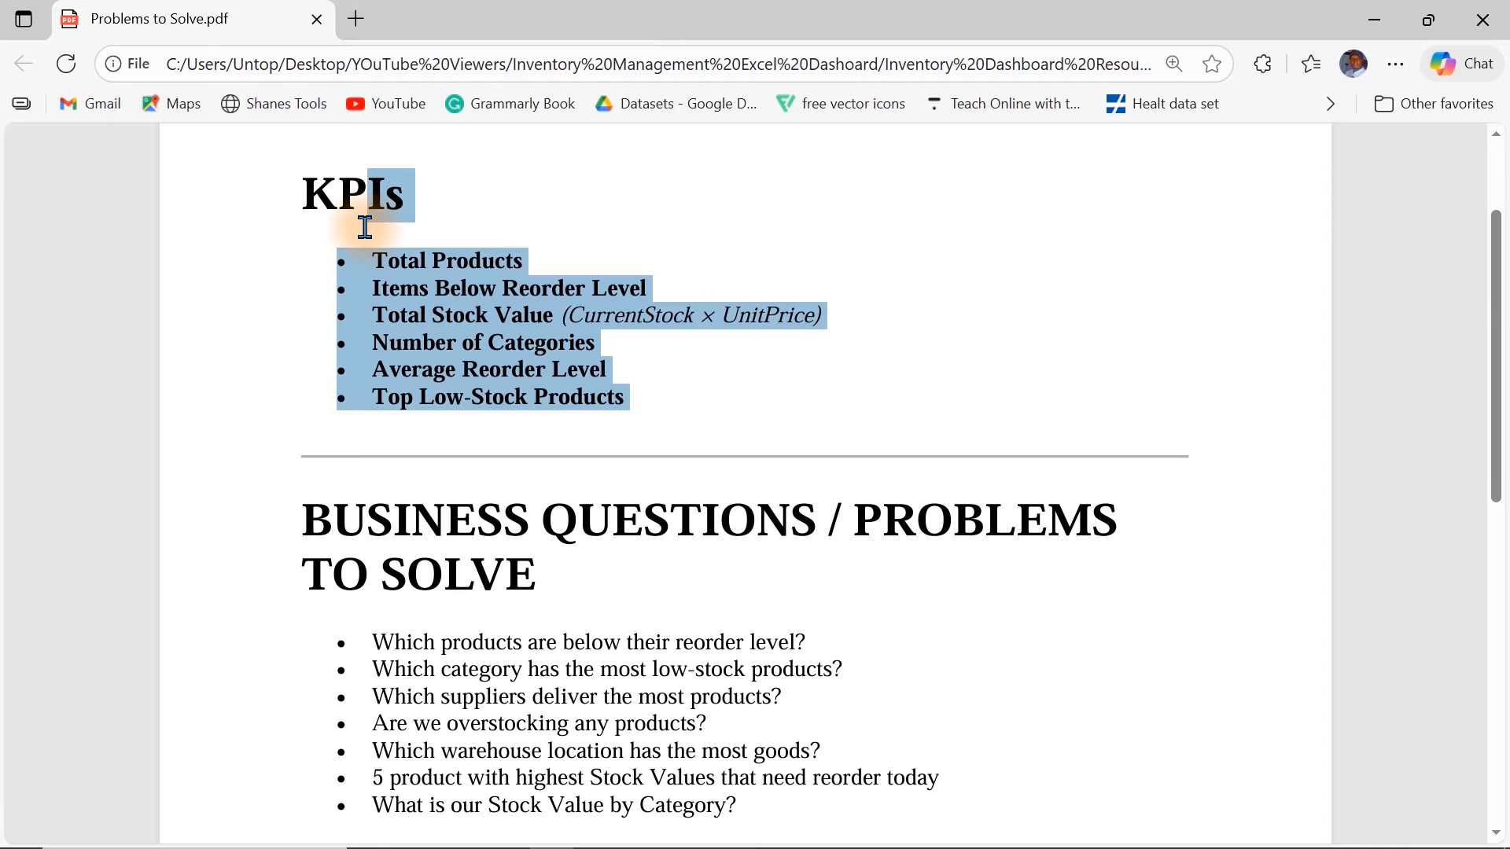
drag(303, 521, 820, 512)
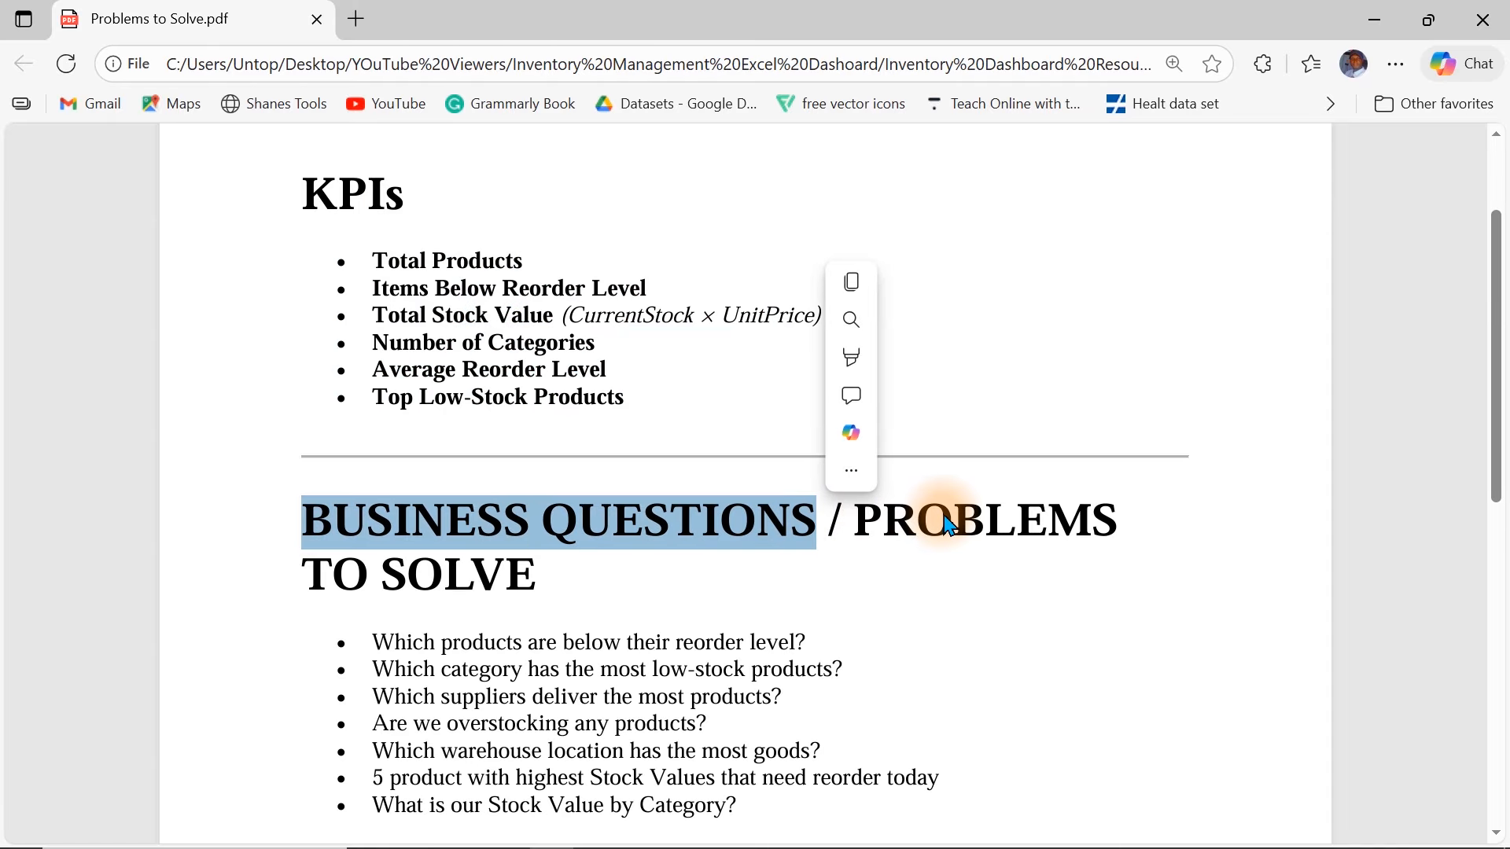
drag(367, 634, 787, 818)
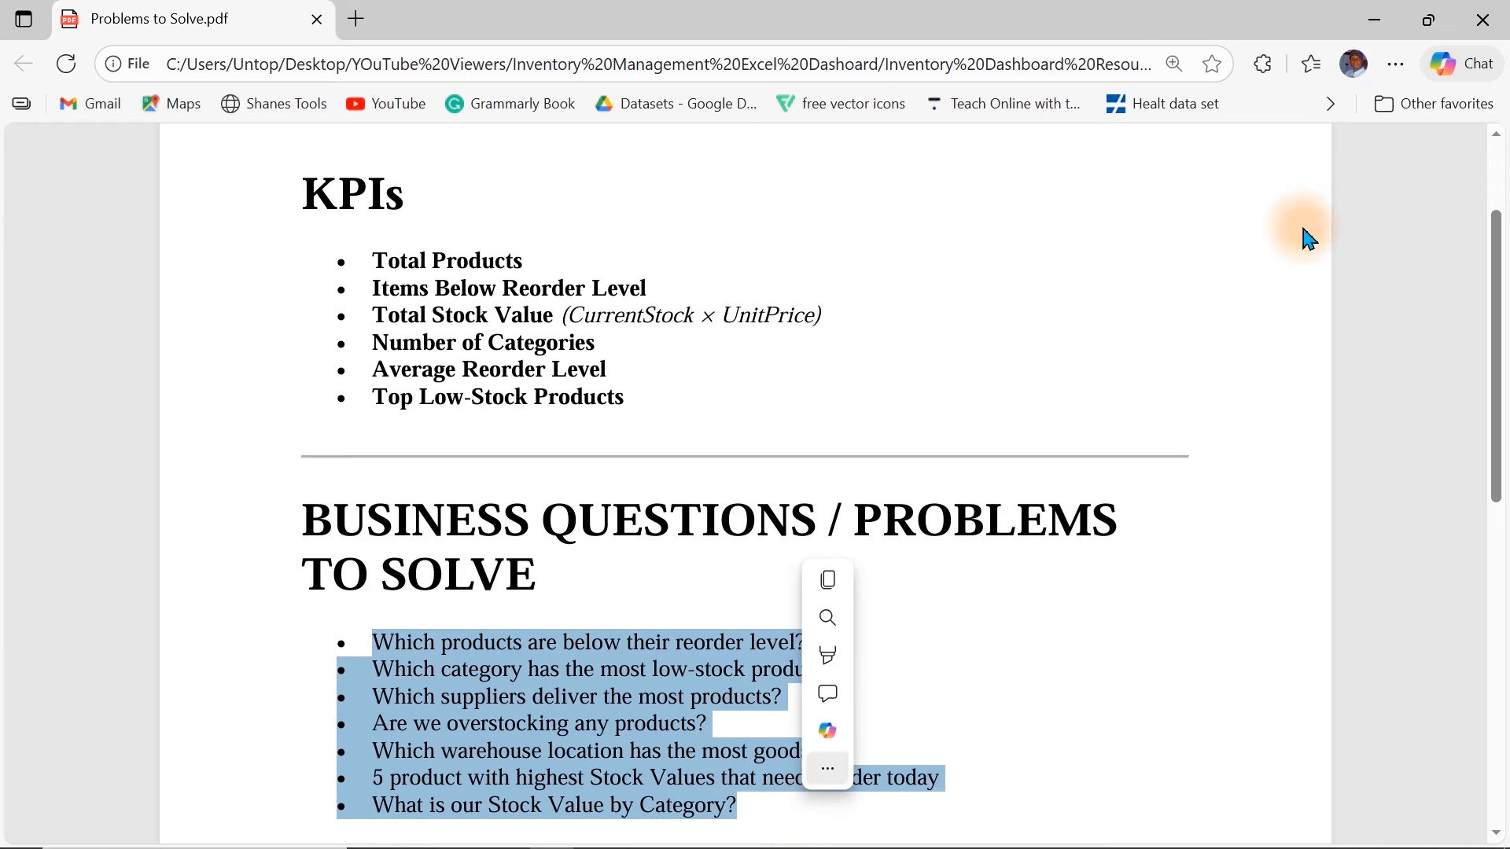
- Return to the Excel workbook and examine the inventory records on the Dataset sheet
click(1375, 20)
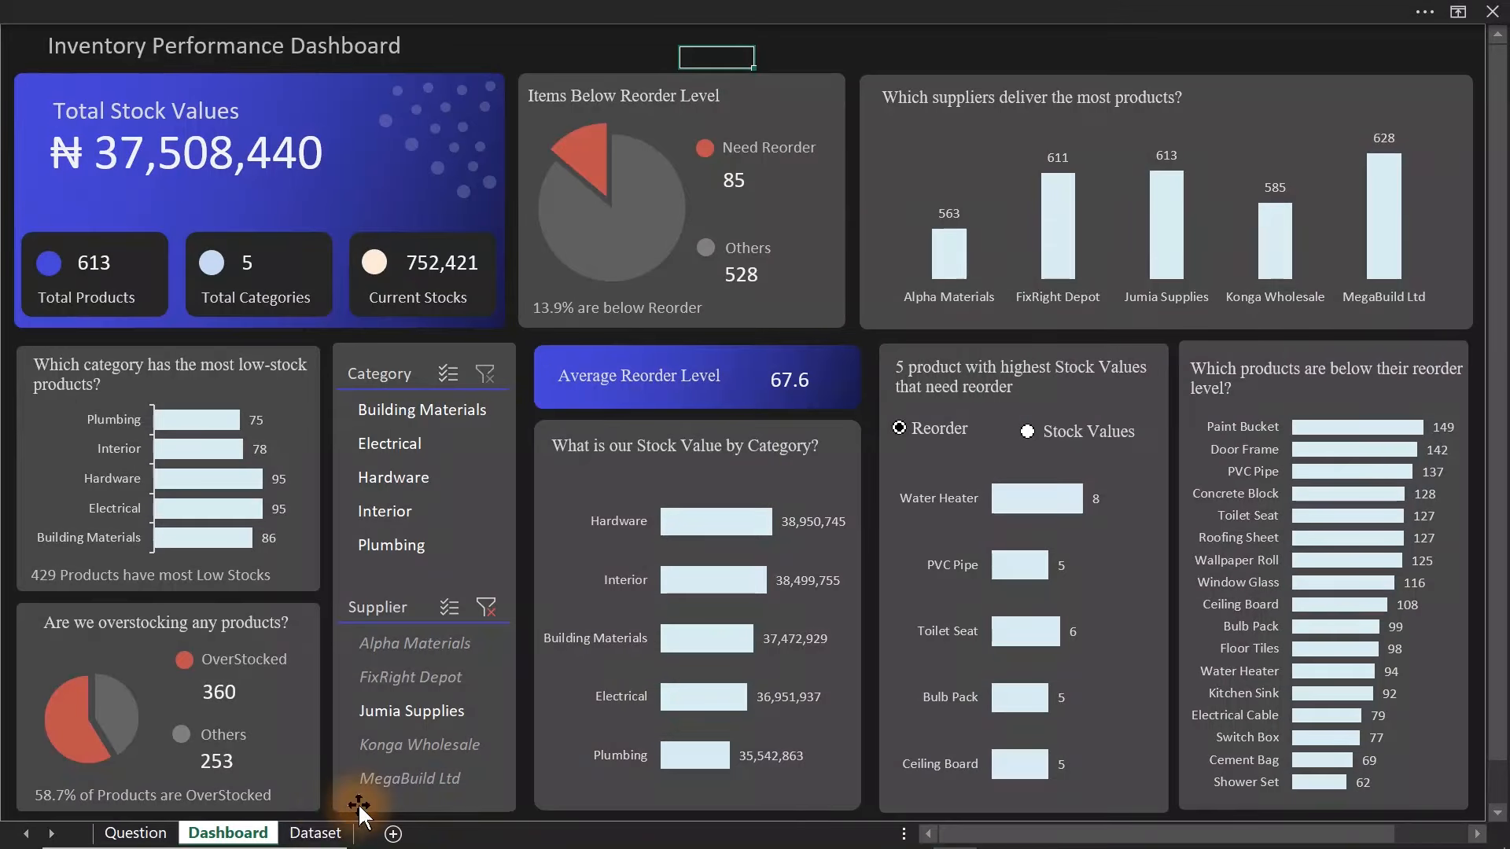
click(315, 833)
click(365, 398)
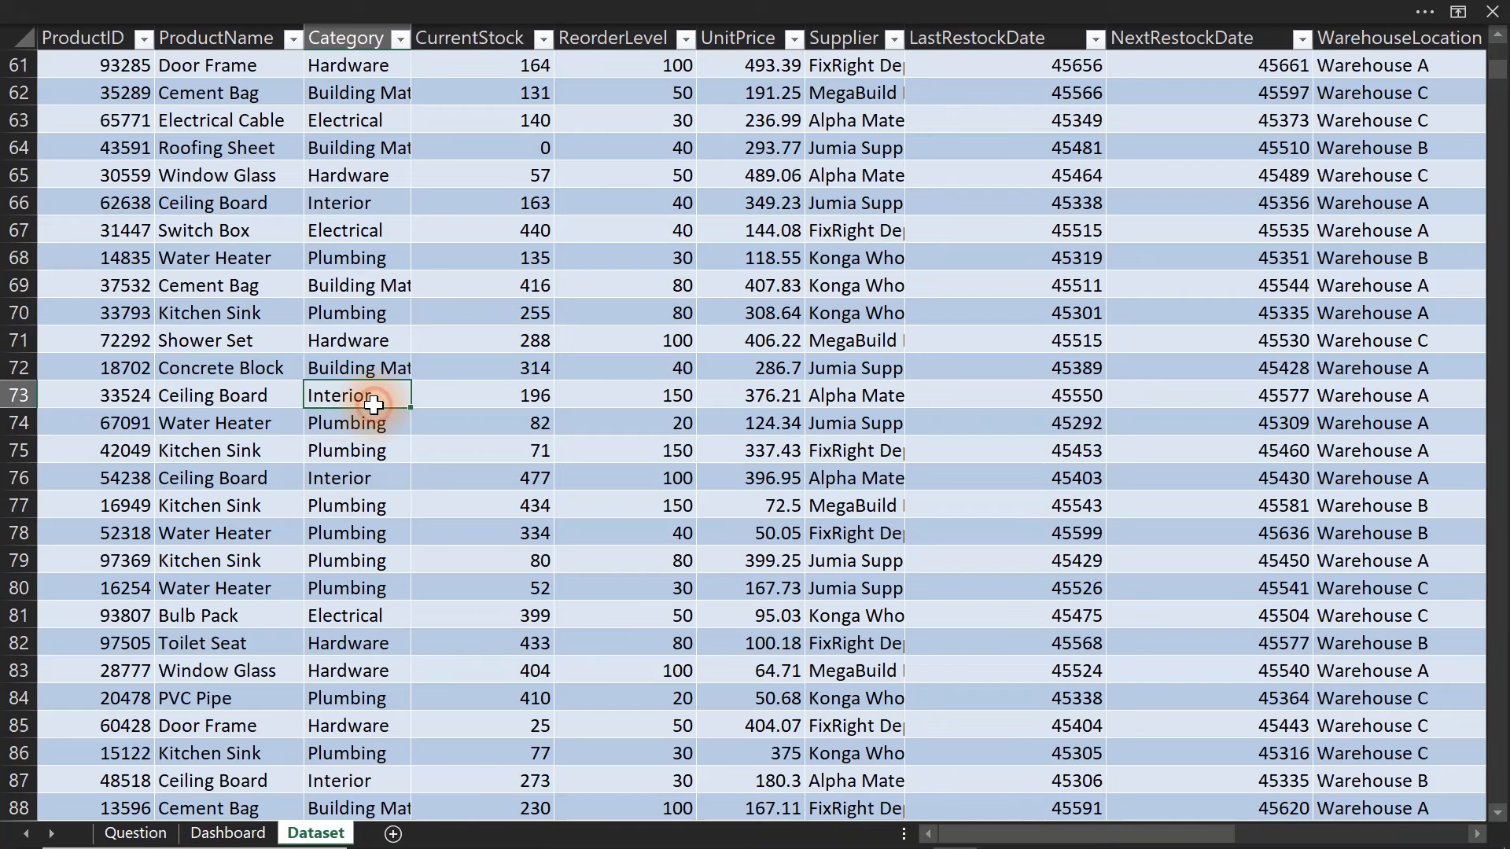
- Examine the pivot tables across the Question sheet through the stock value by category, and return to the finished Dashboard sheet
click(135, 835)
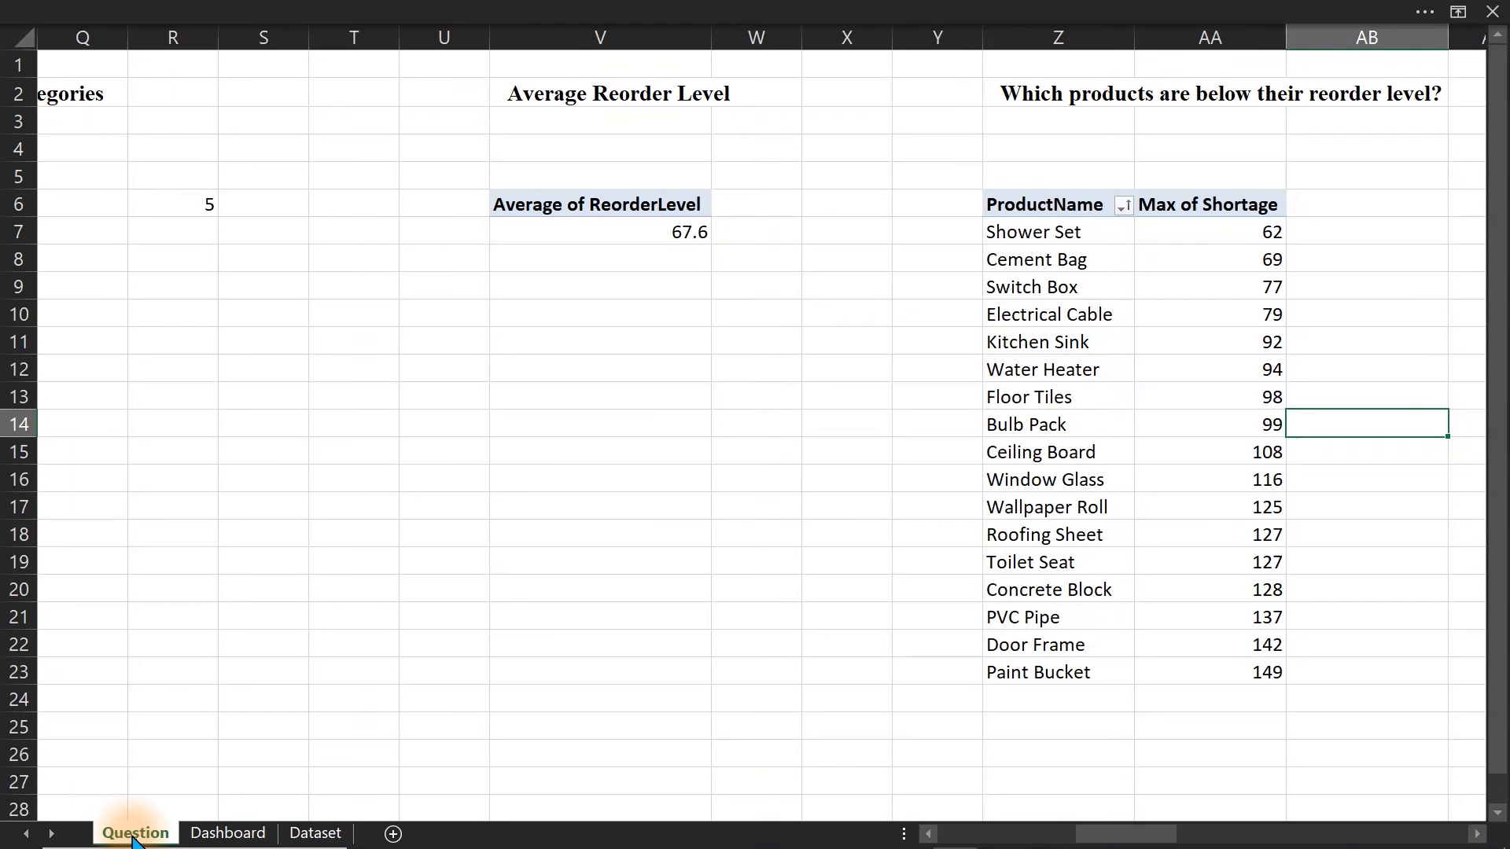
click(263, 571)
key(Right)
key(Right)
key(Right)
key(Right)
key(Right)
key(Right)
key(Right)
key(Right)
key(Right)
key(Right)
key(Right)
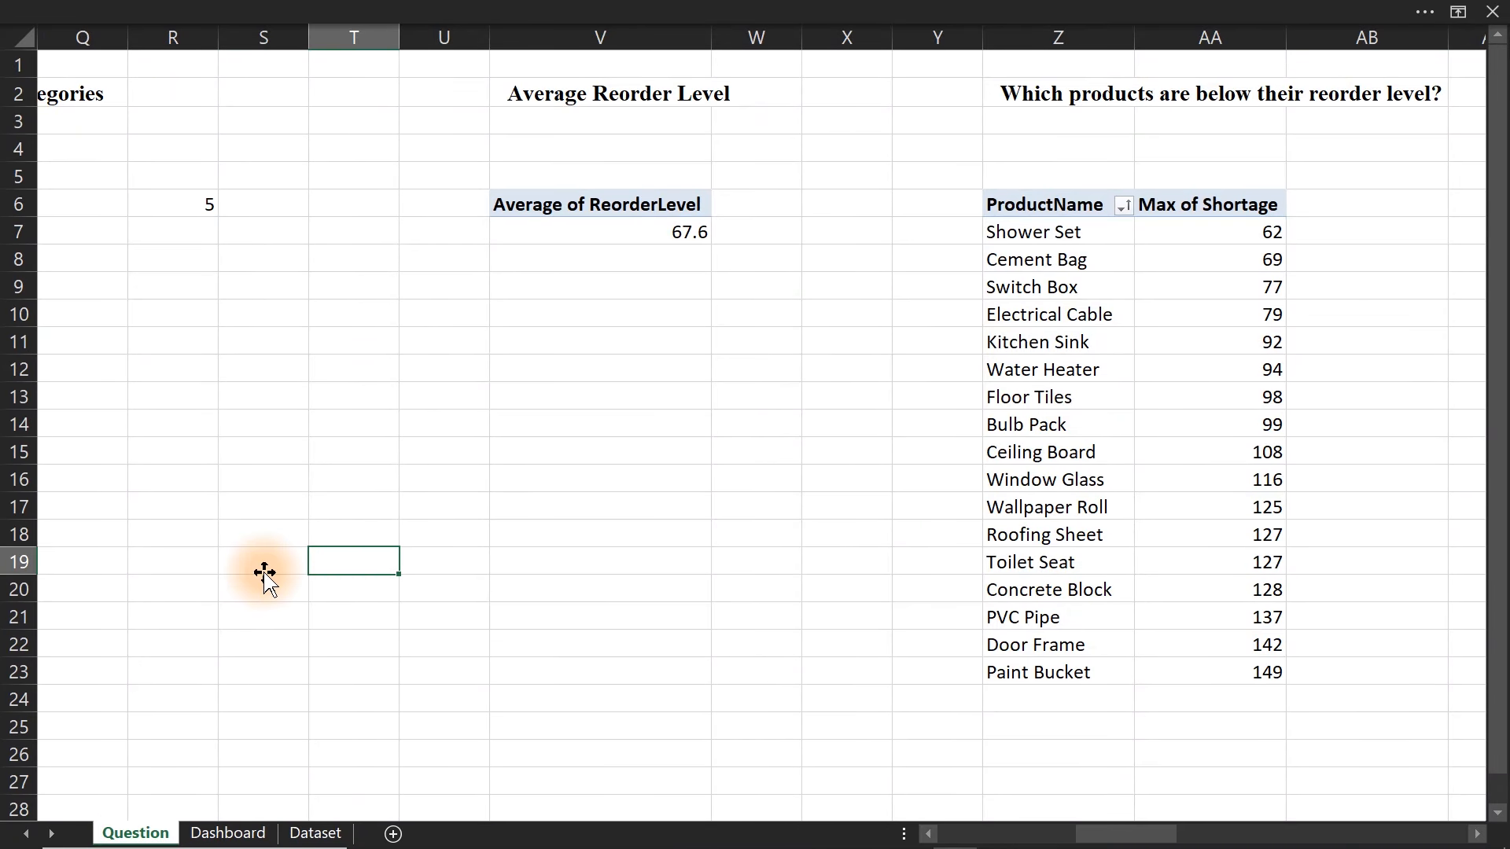
key(Right)
key(Right)
key(Right)
key(Right)
key(Right)
key(Right)
key(Right)
key(Right)
key(Right)
key(Right)
key(Right)
key(Right)
key(Right)
key(Right)
key(Right)
key(Right)
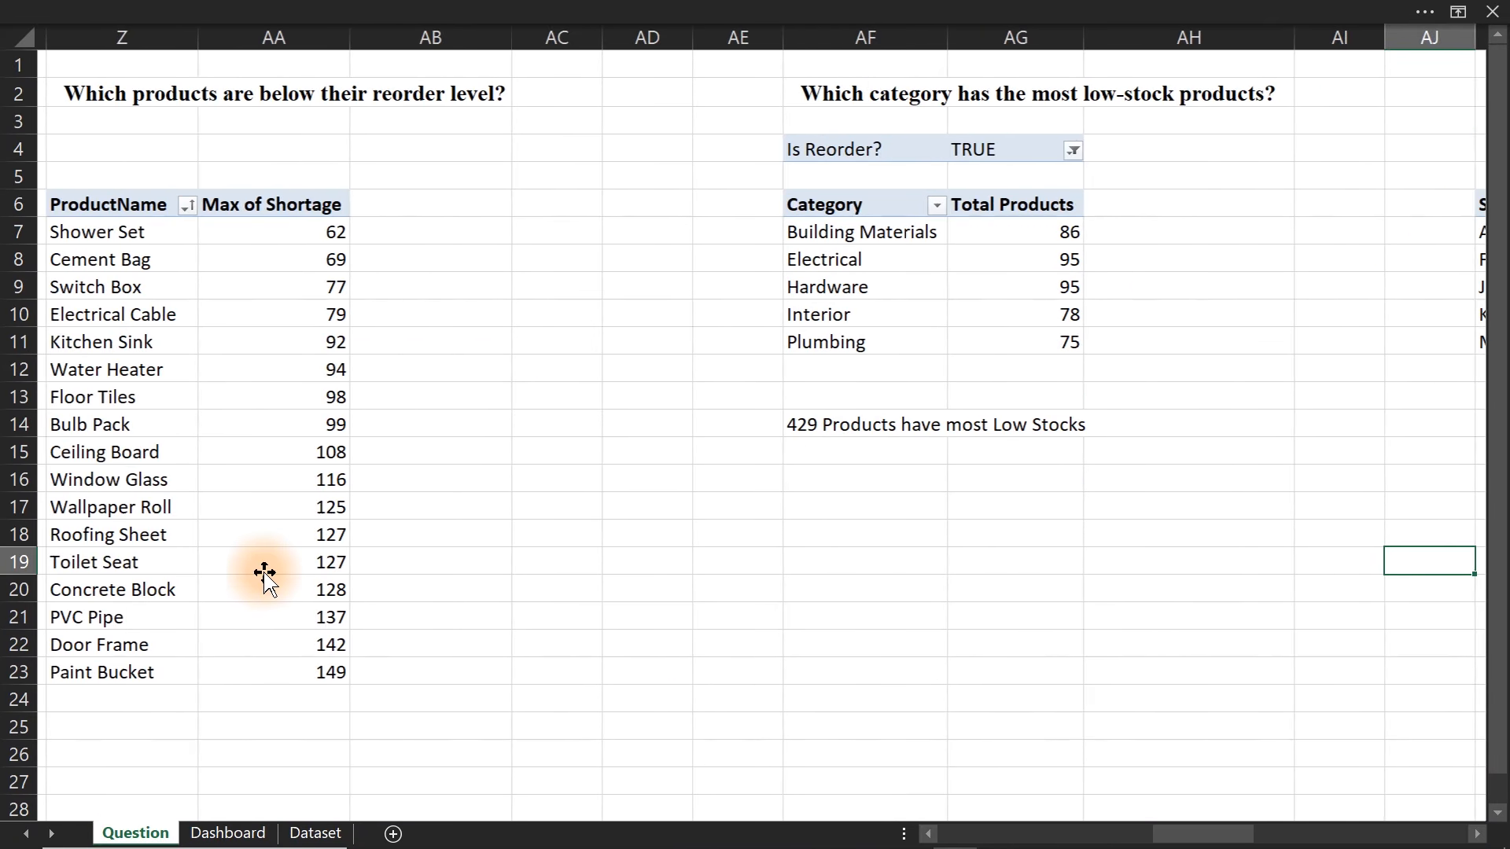
key(Right)
key(Right)
key(Right)
key(Right)
key(Right)
key(Right)
key(Right)
key(Right)
key(Right)
key(Right)
key(Right)
key(Right)
key(Right)
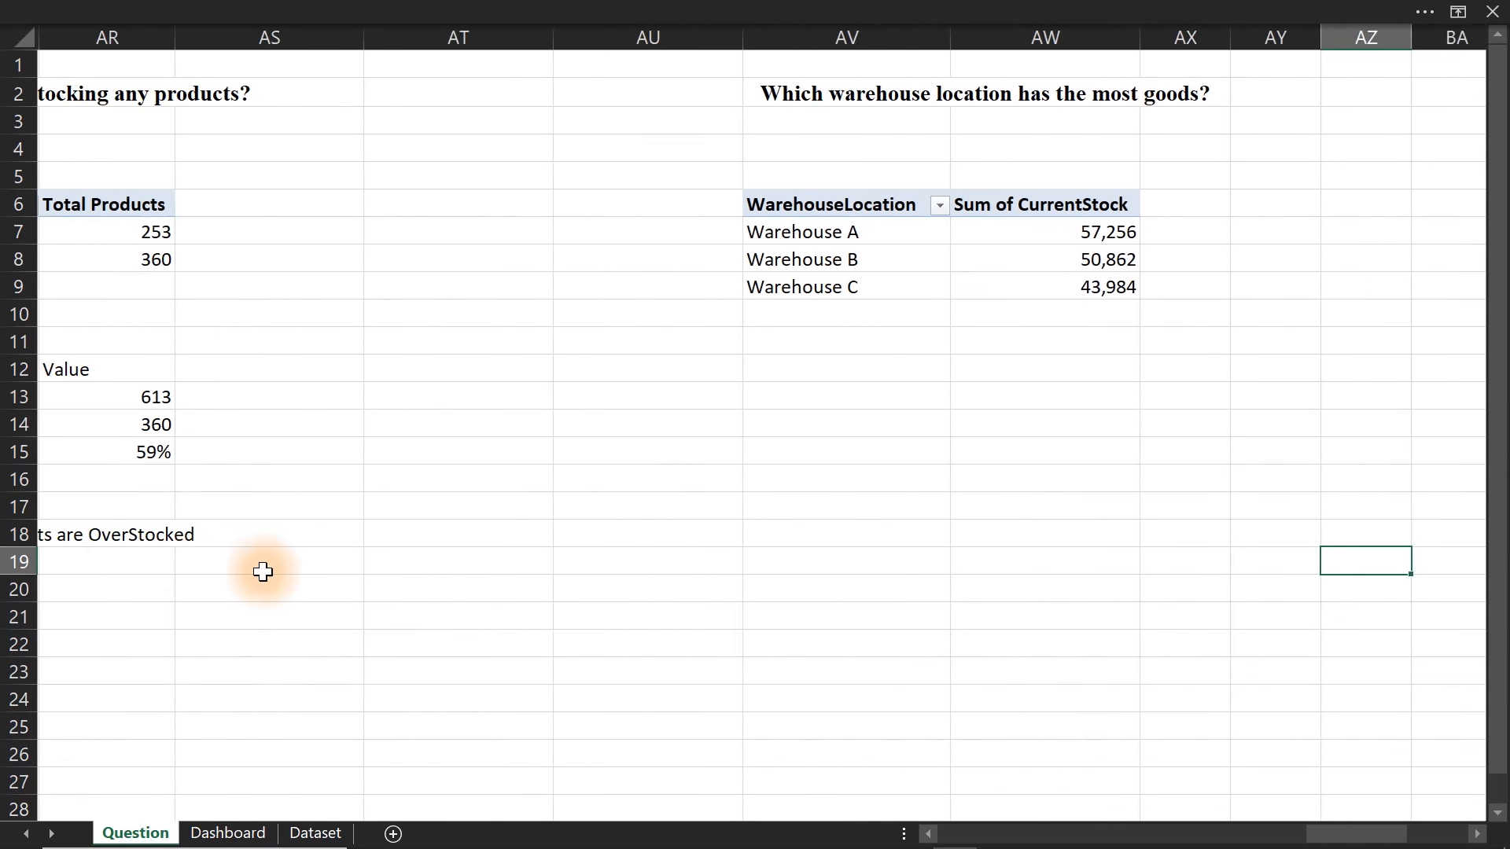
key(Right)
key(Right)
key(Right)
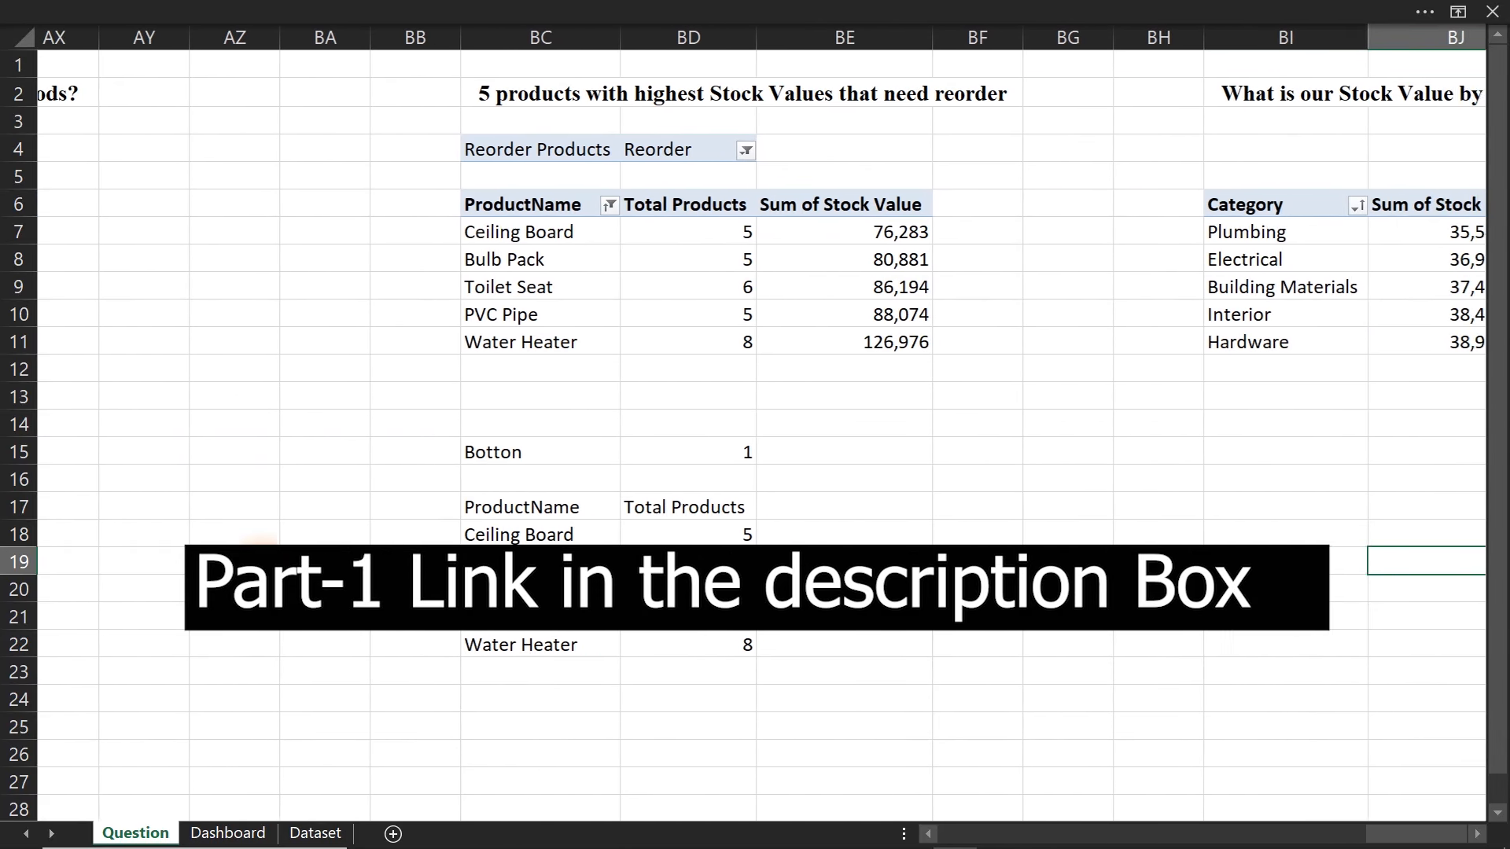
key(Right)
key(Right)
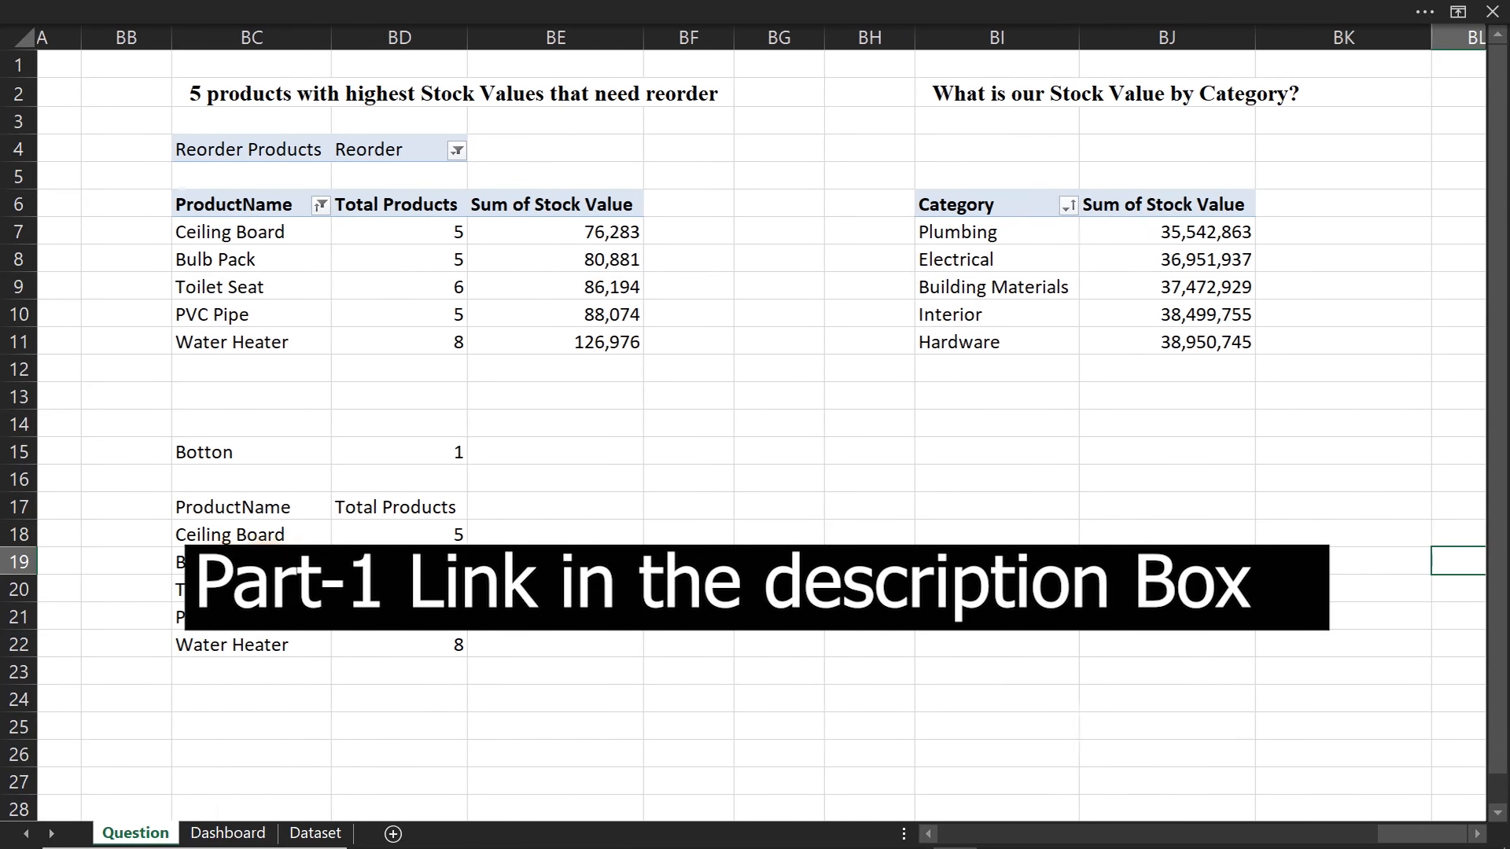
key(Right)
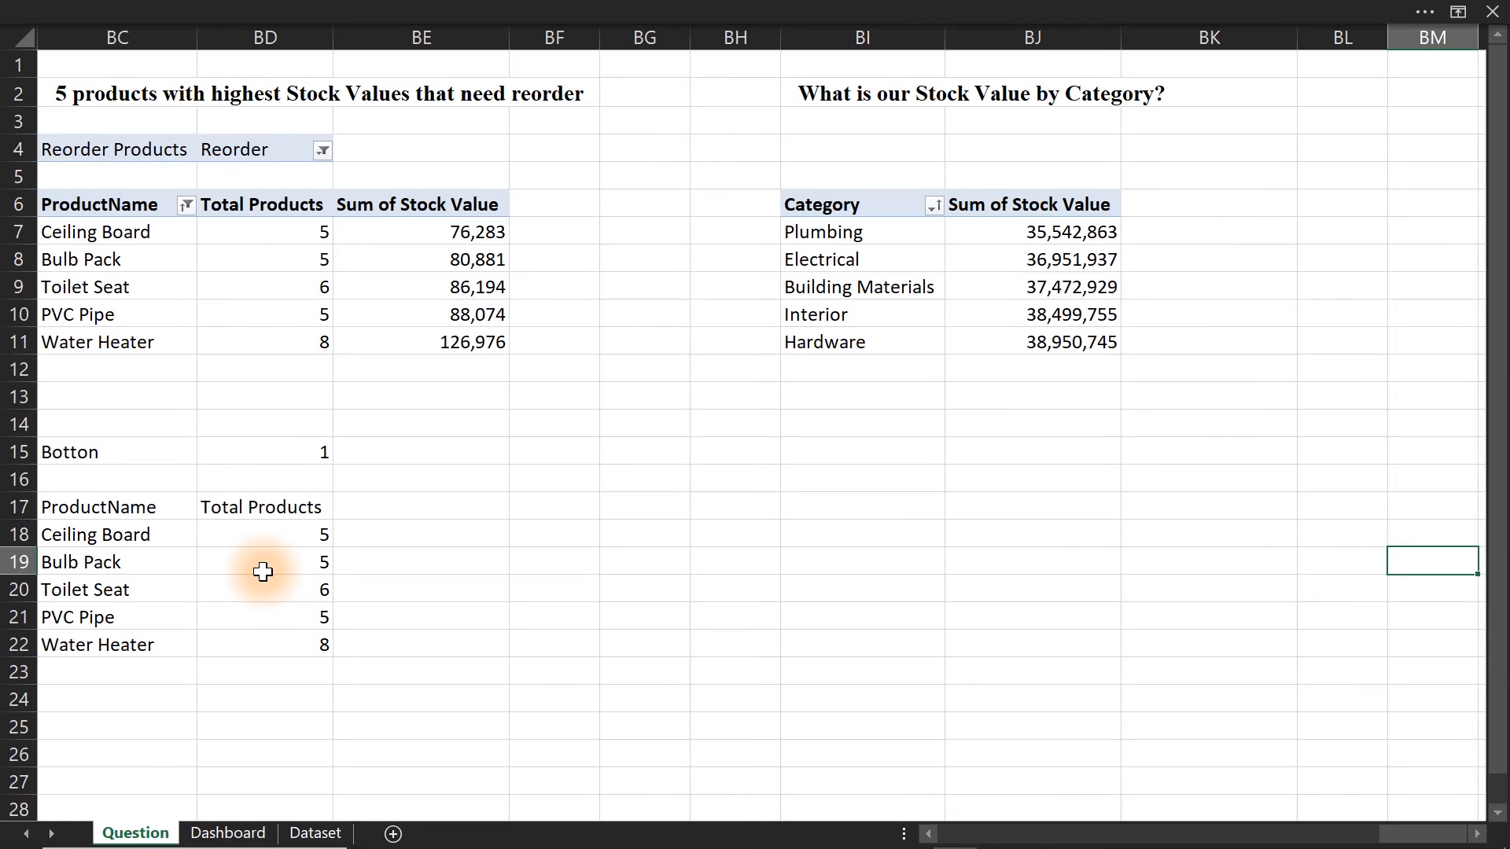
click(228, 833)
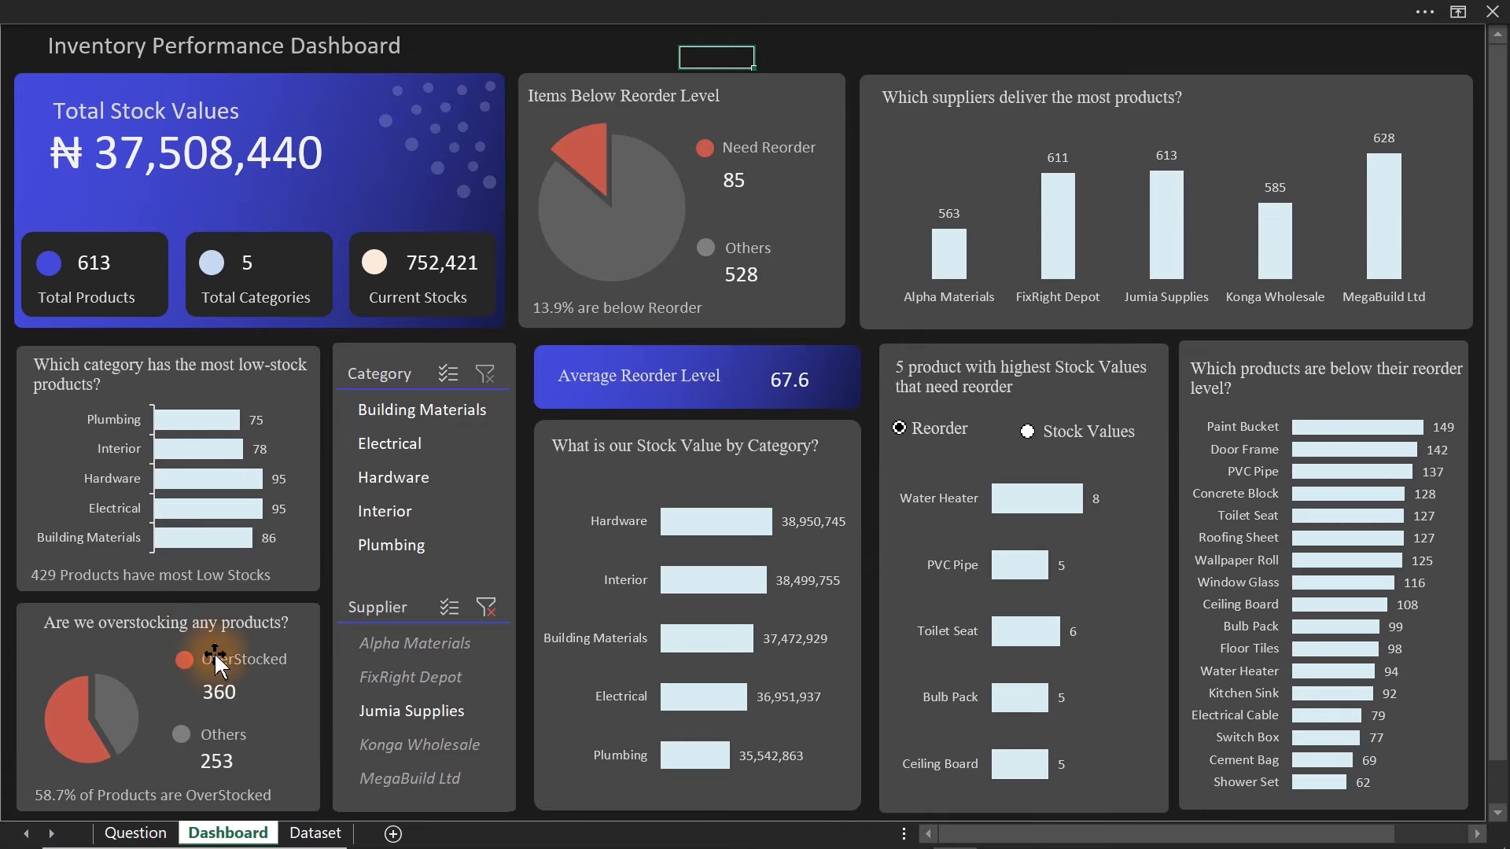
click(445, 683)
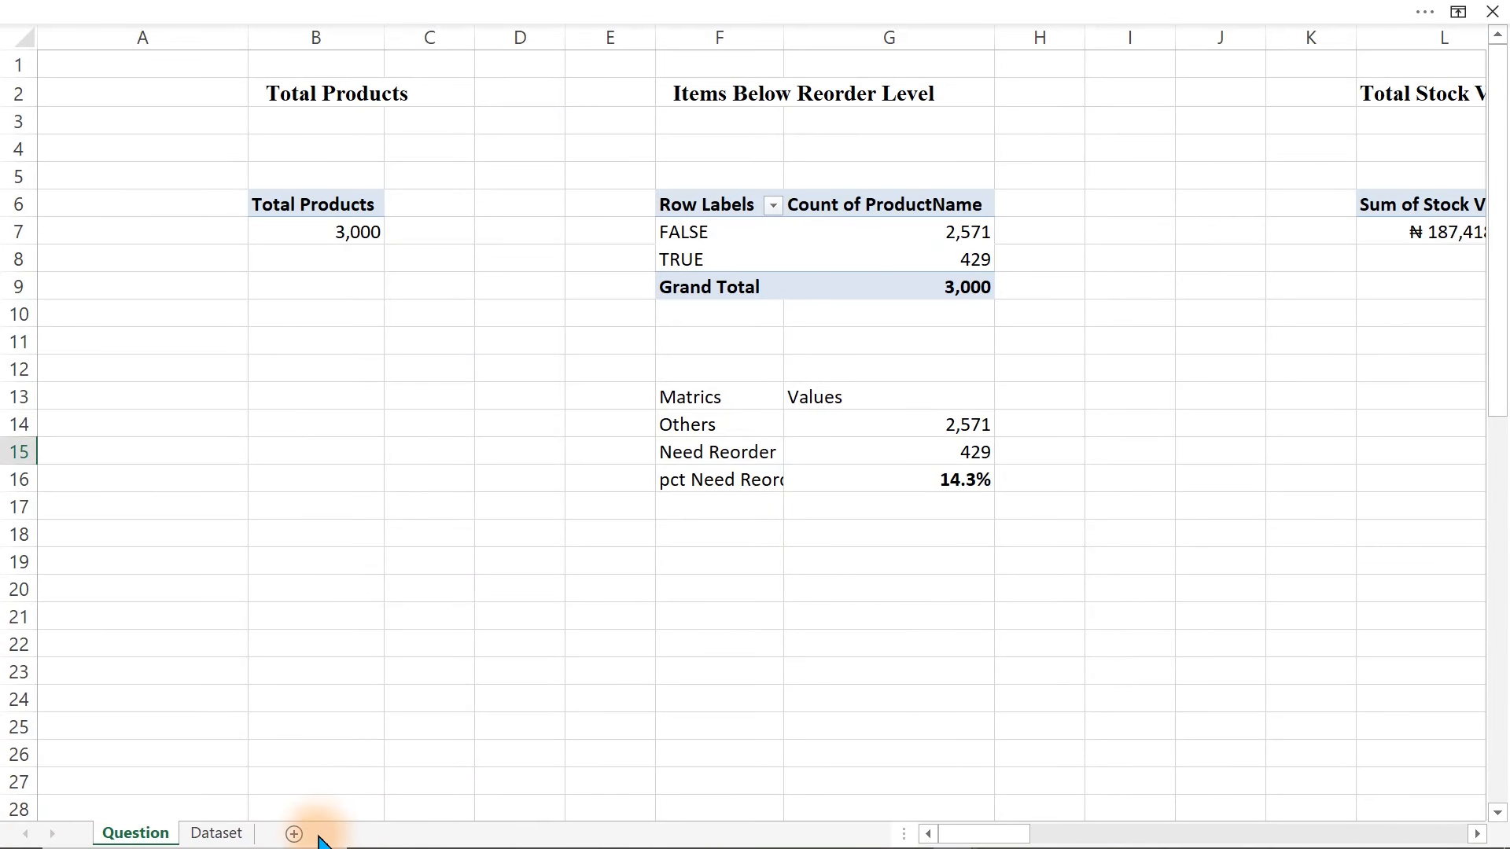
- Add a new worksheet between Question and Dataset and name it Dashboard
click(296, 838)
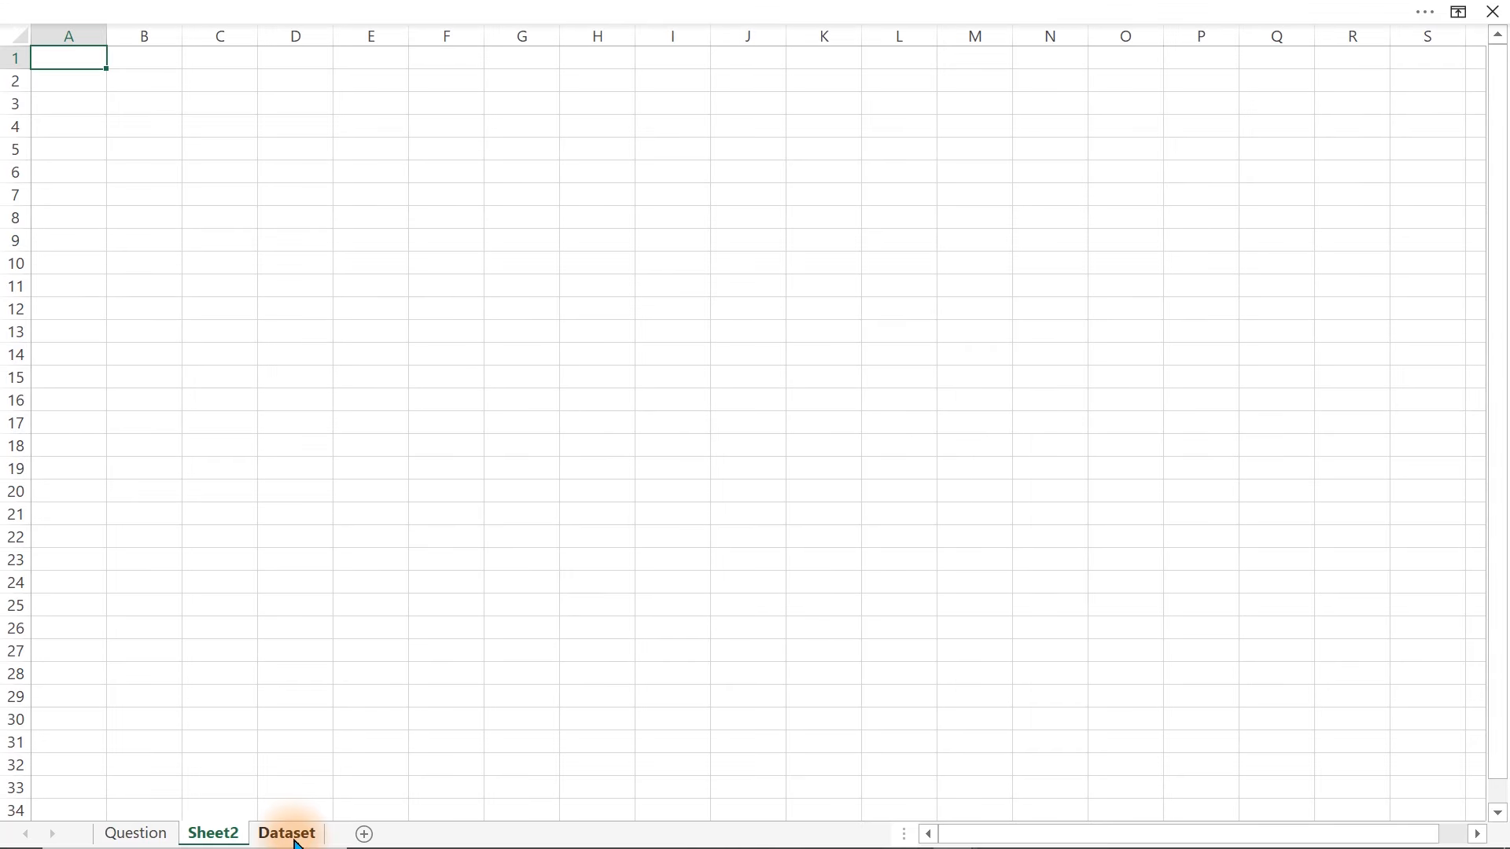
double_click(206, 832)
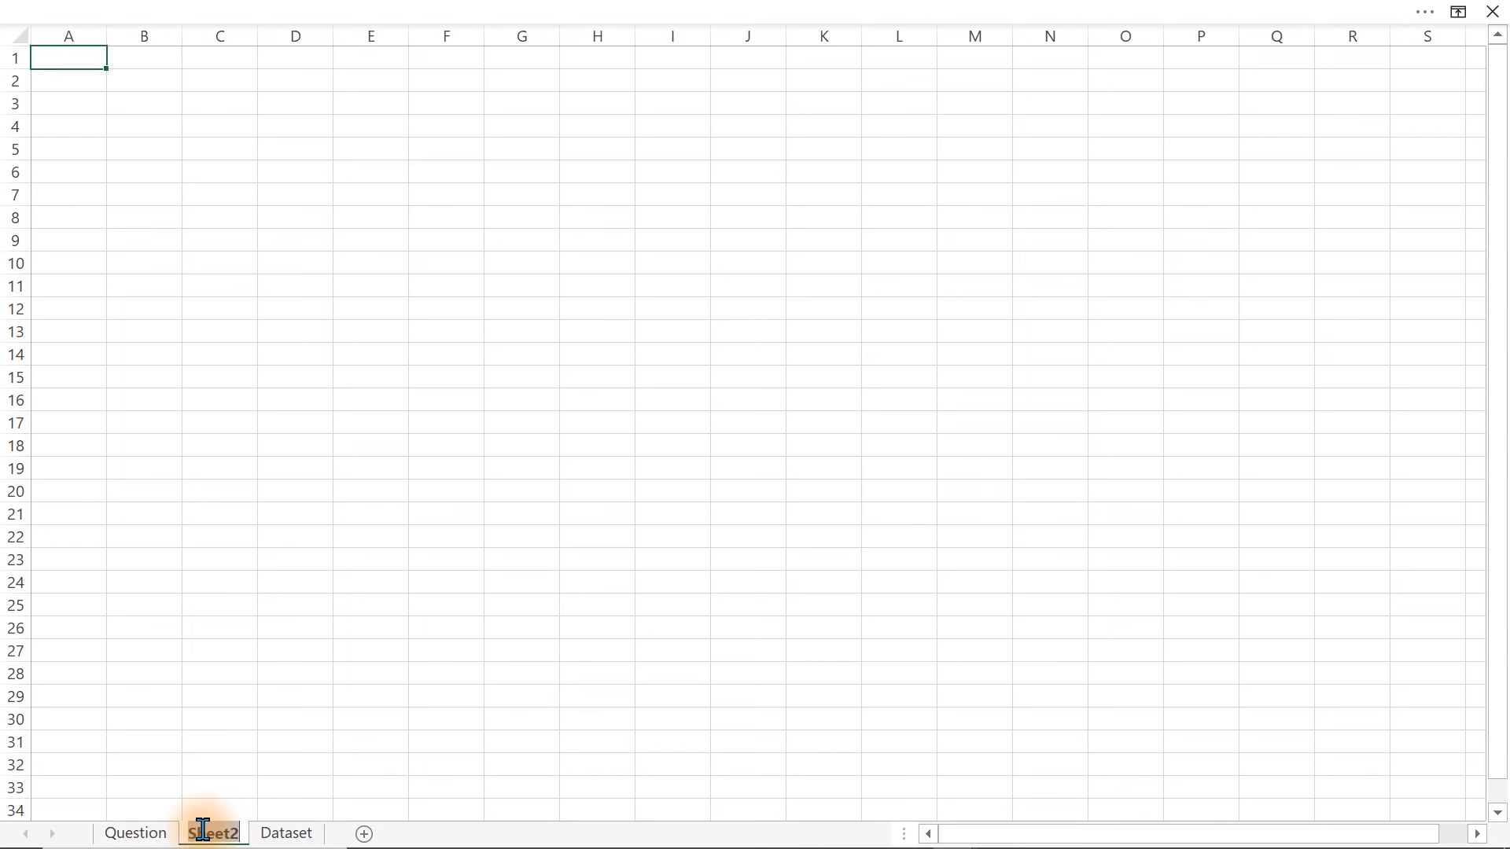
text(Dashboard)
key(Return)
click(341, 354)
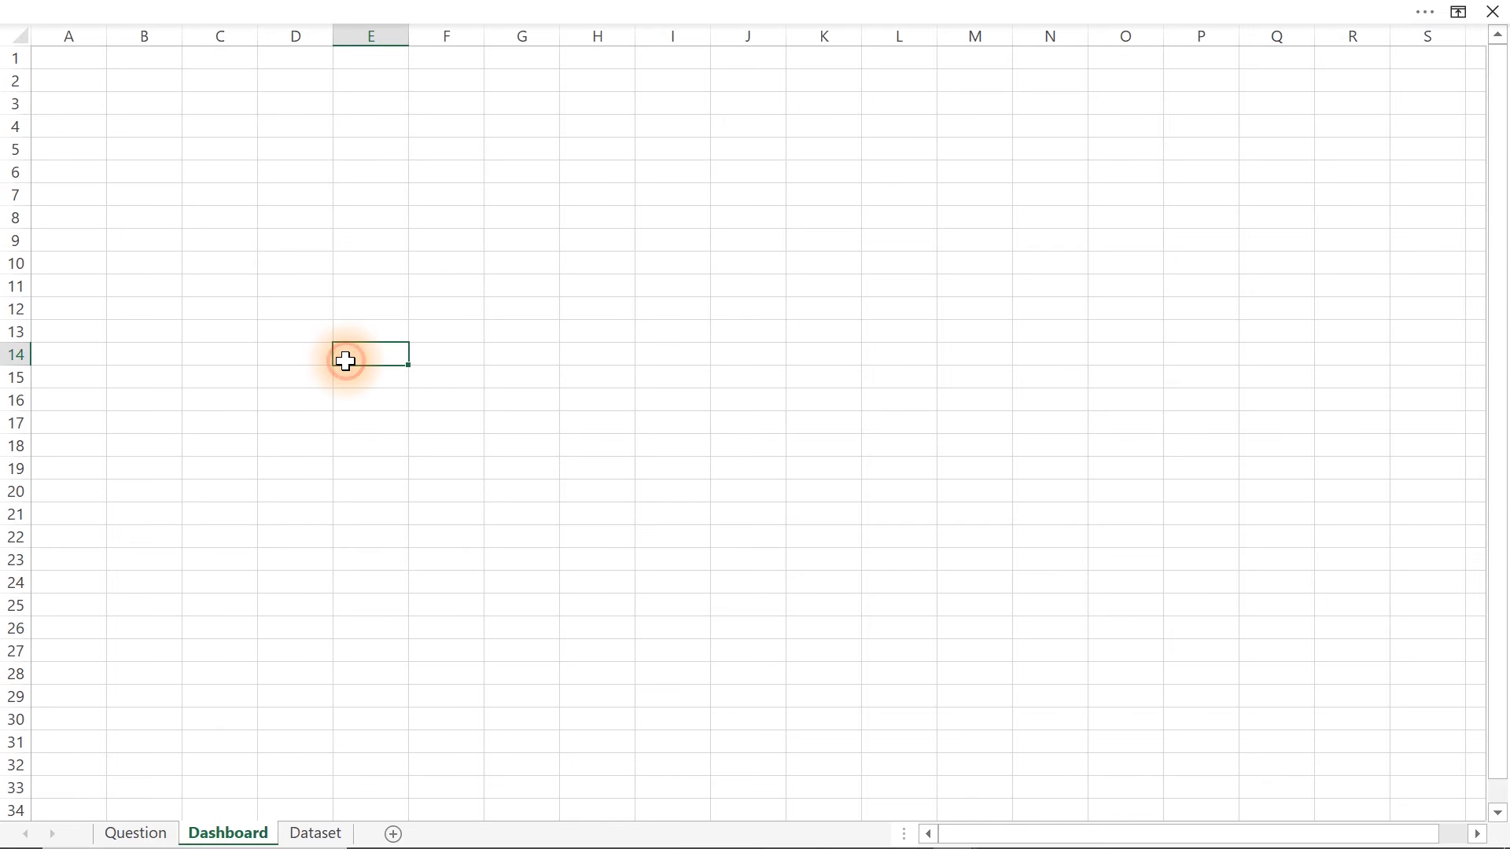
- Hide the row and column headings and the gridlines on the Dashboard sheet
click(323, 11)
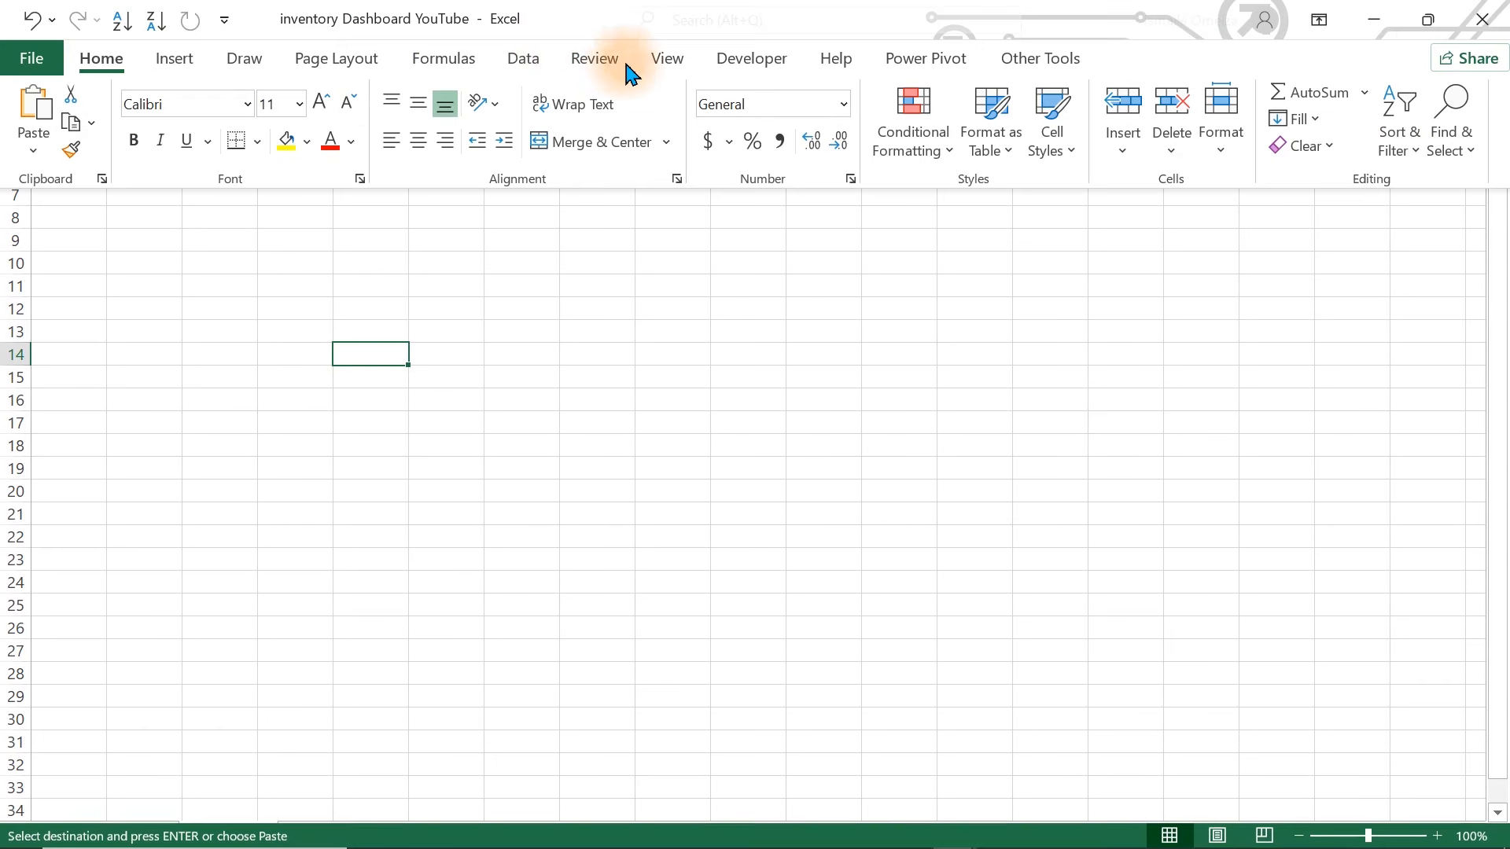
click(666, 59)
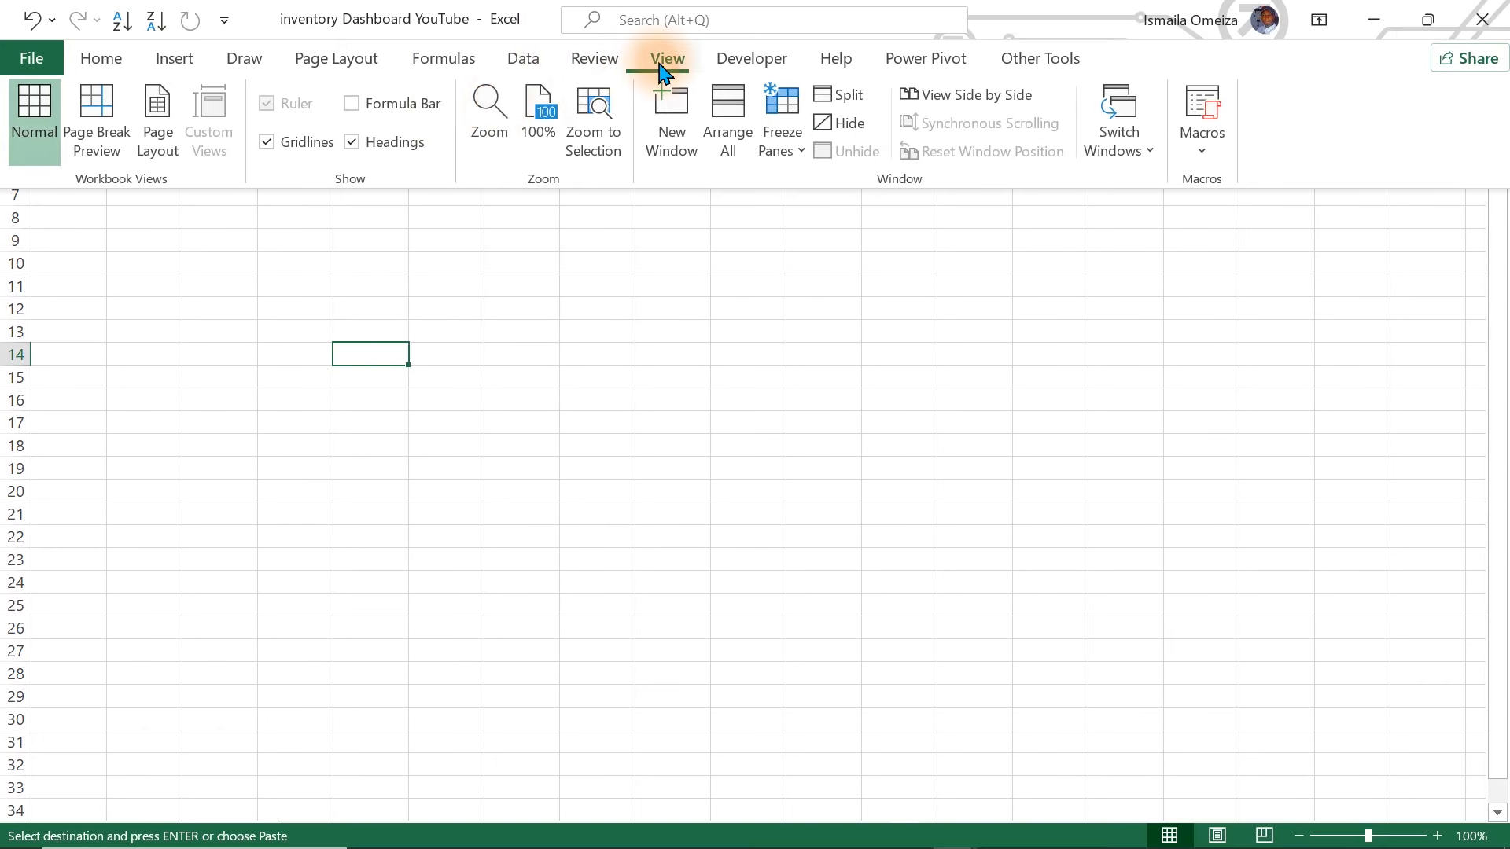
click(352, 141)
click(274, 147)
click(396, 297)
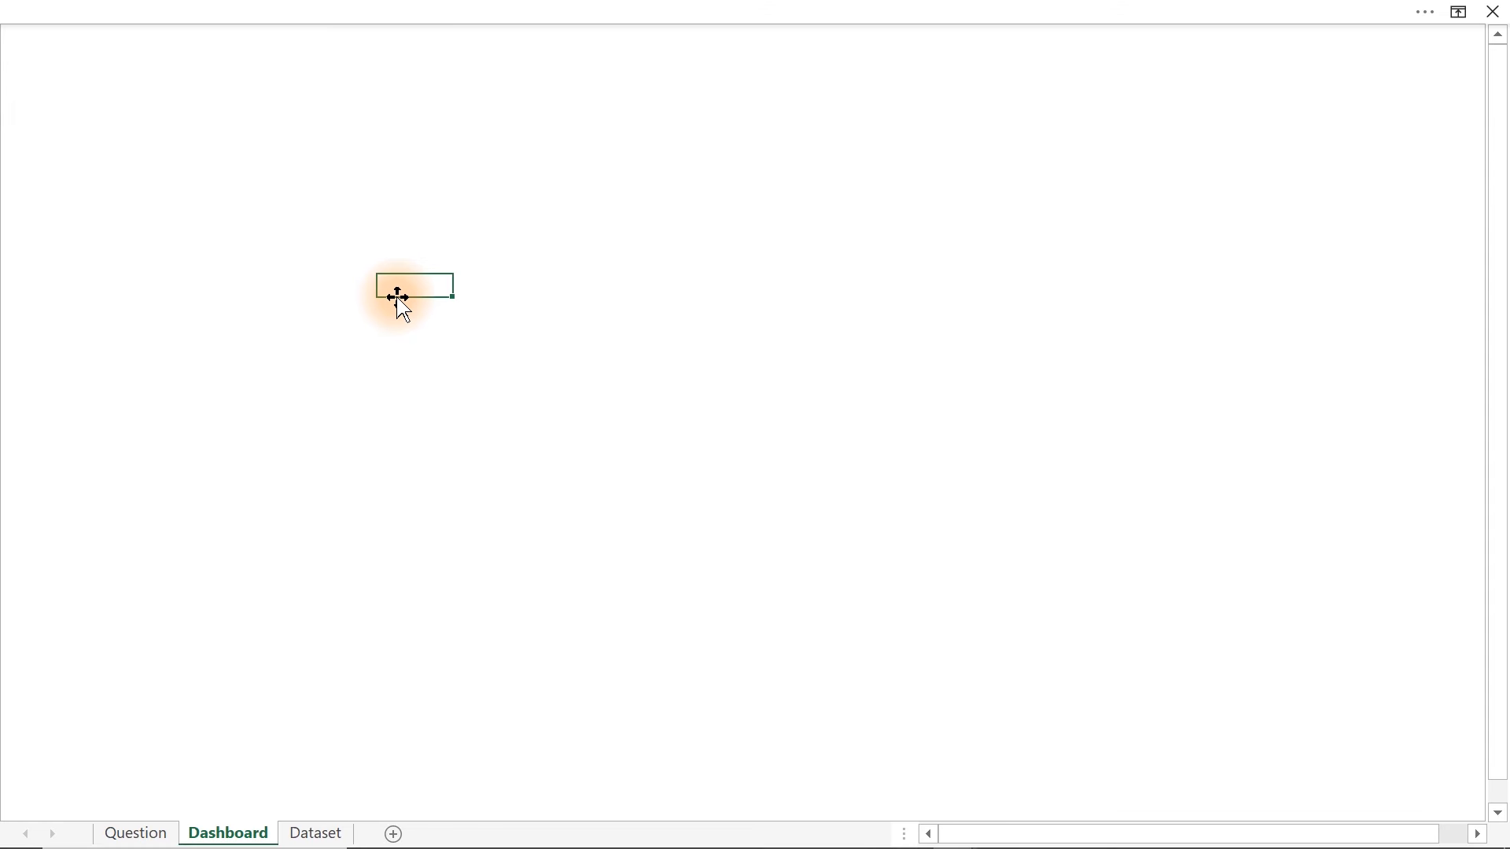
- Select every cell of the Dashboard sheet and open the custom colour settings for their background fill
key(ctrl+a)
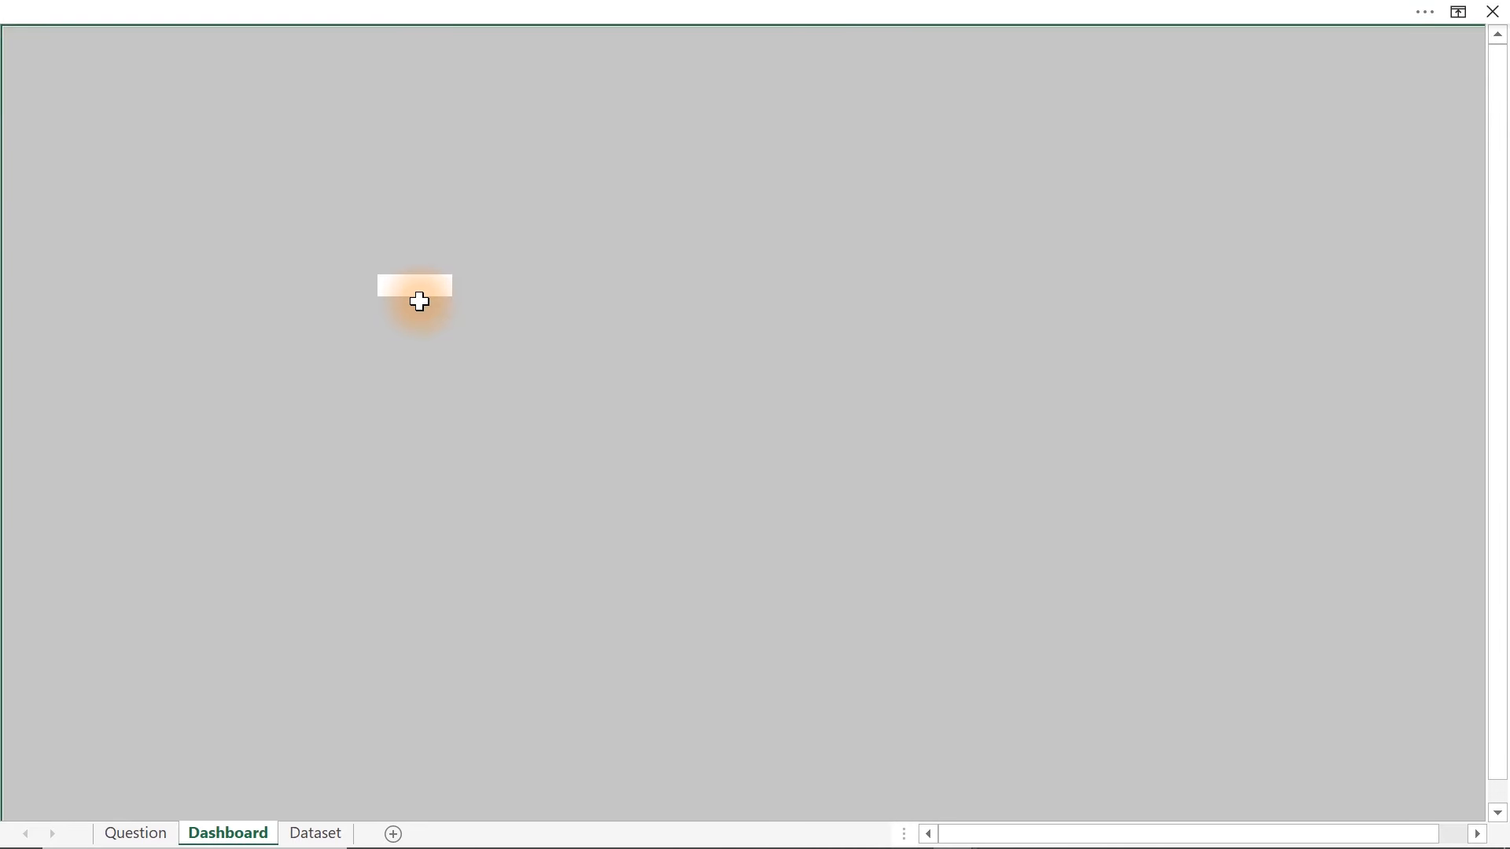
key(ctrl+1)
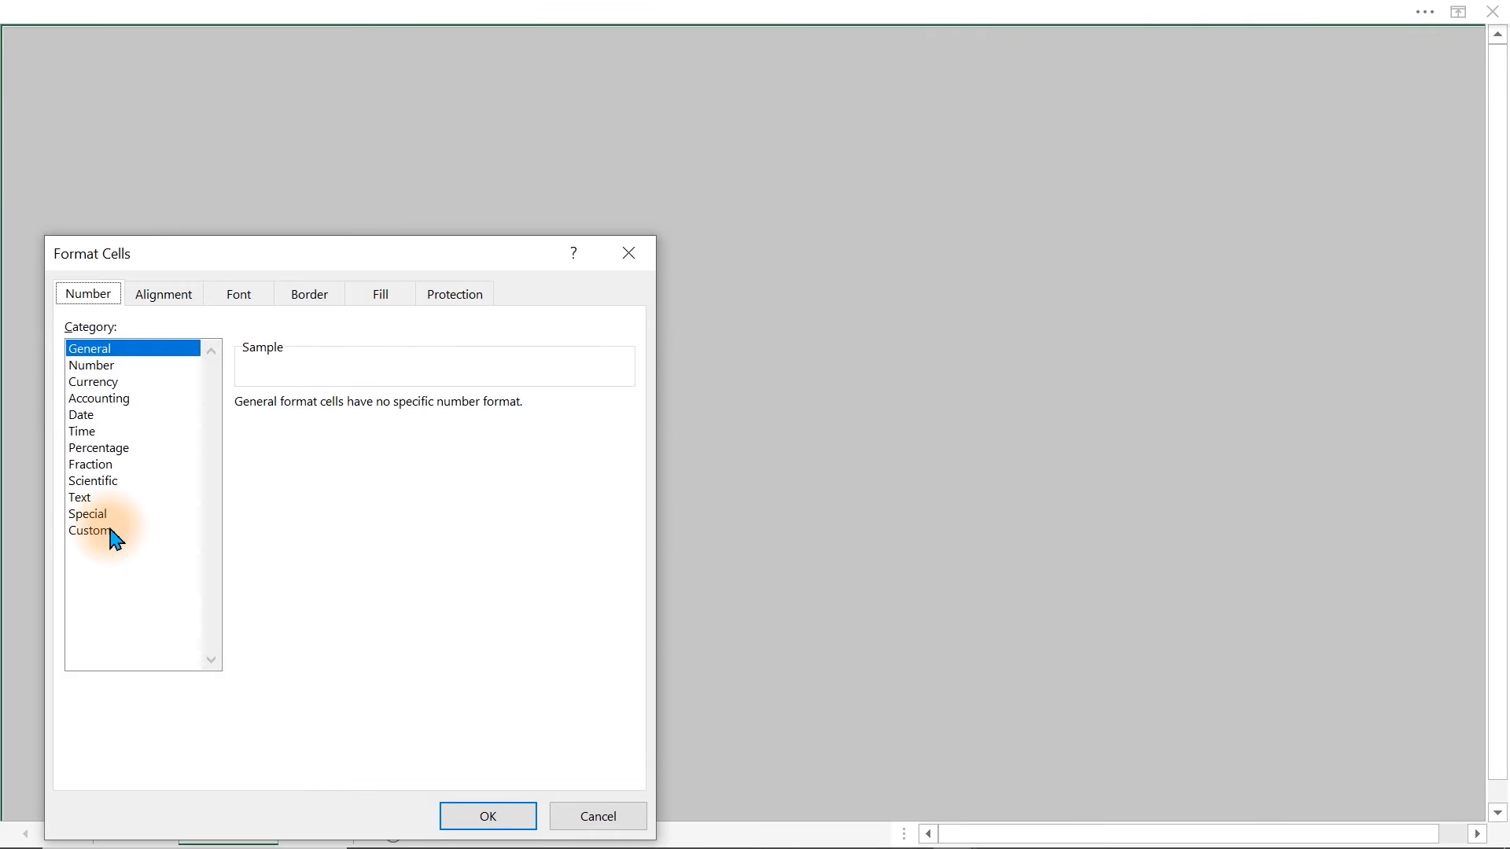
click(379, 296)
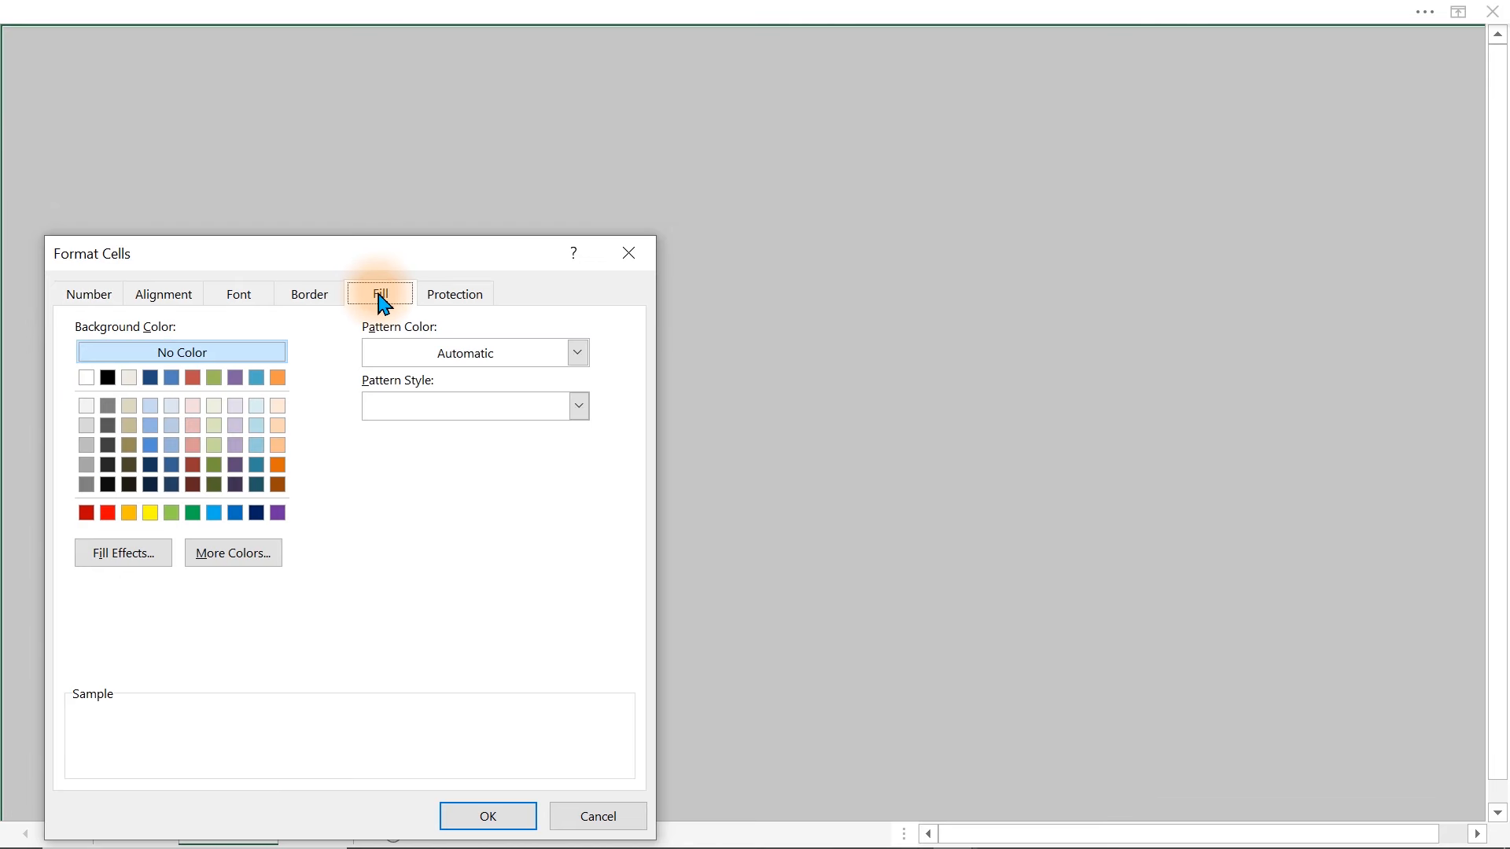
click(228, 556)
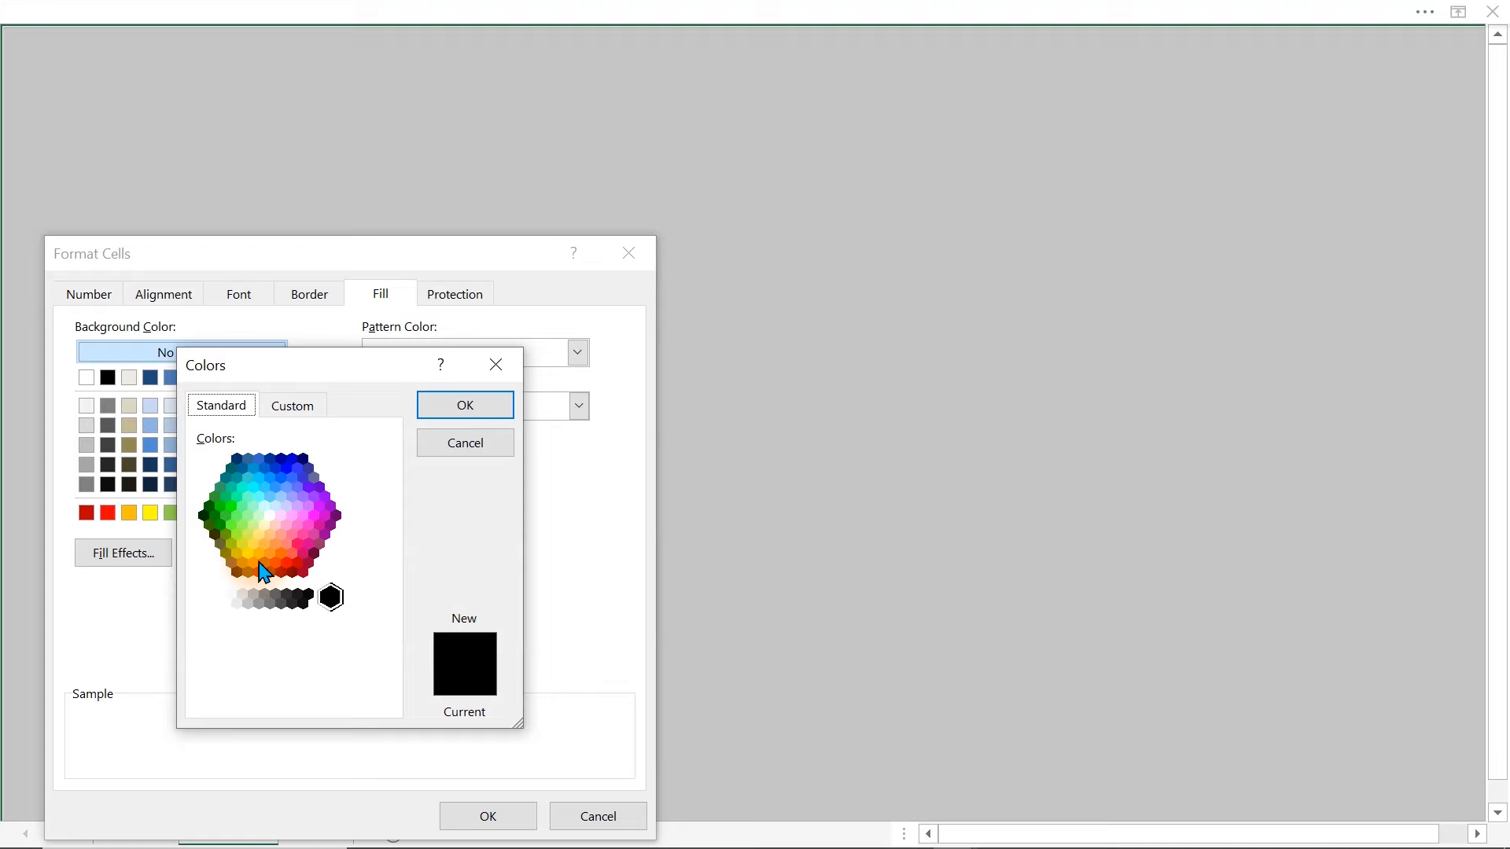
click(311, 421)
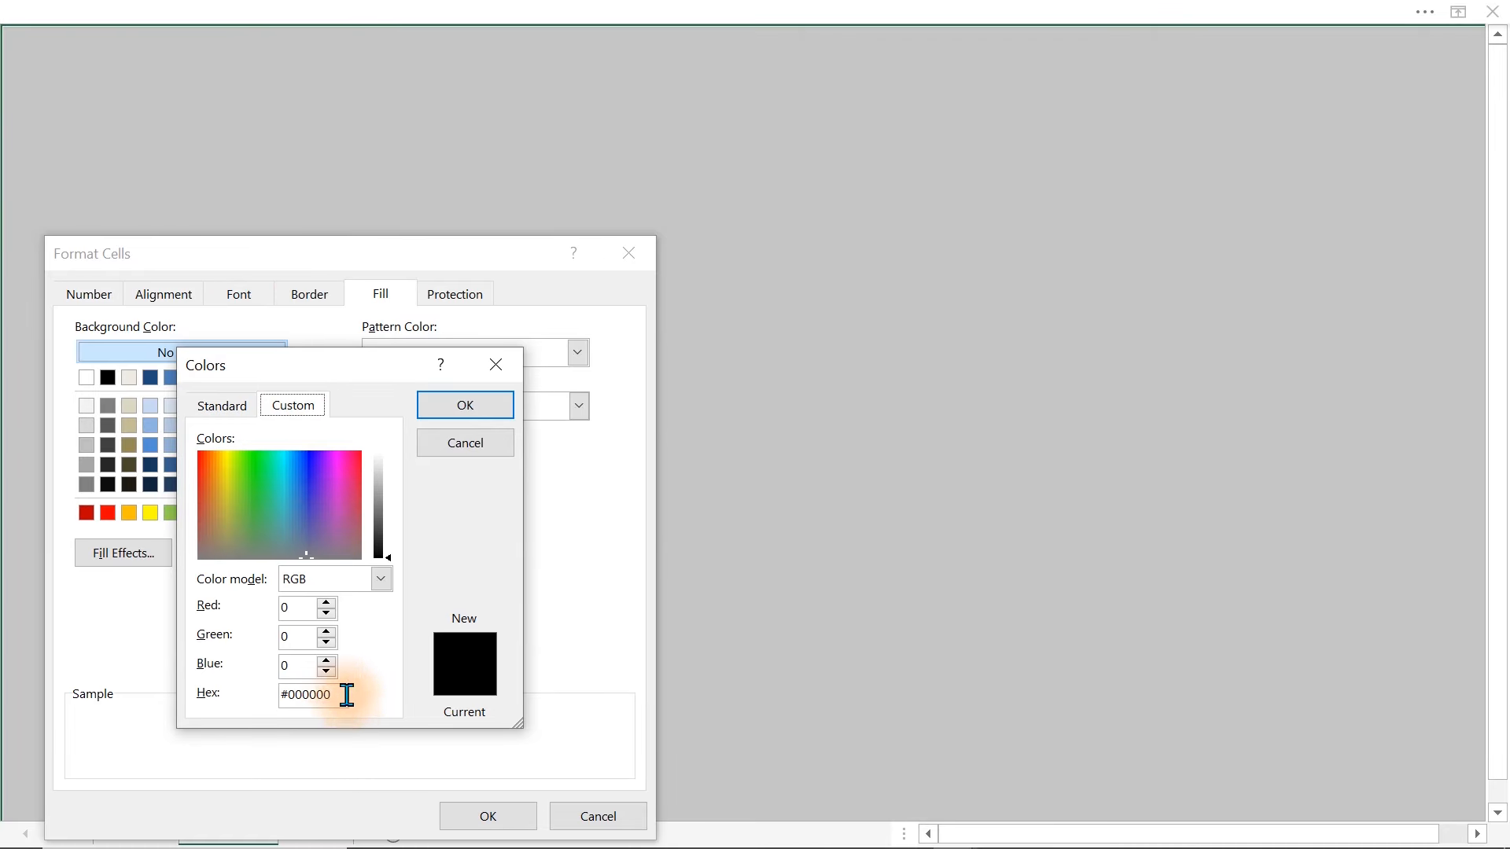
drag(343, 698, 224, 692)
key(BackSpace)
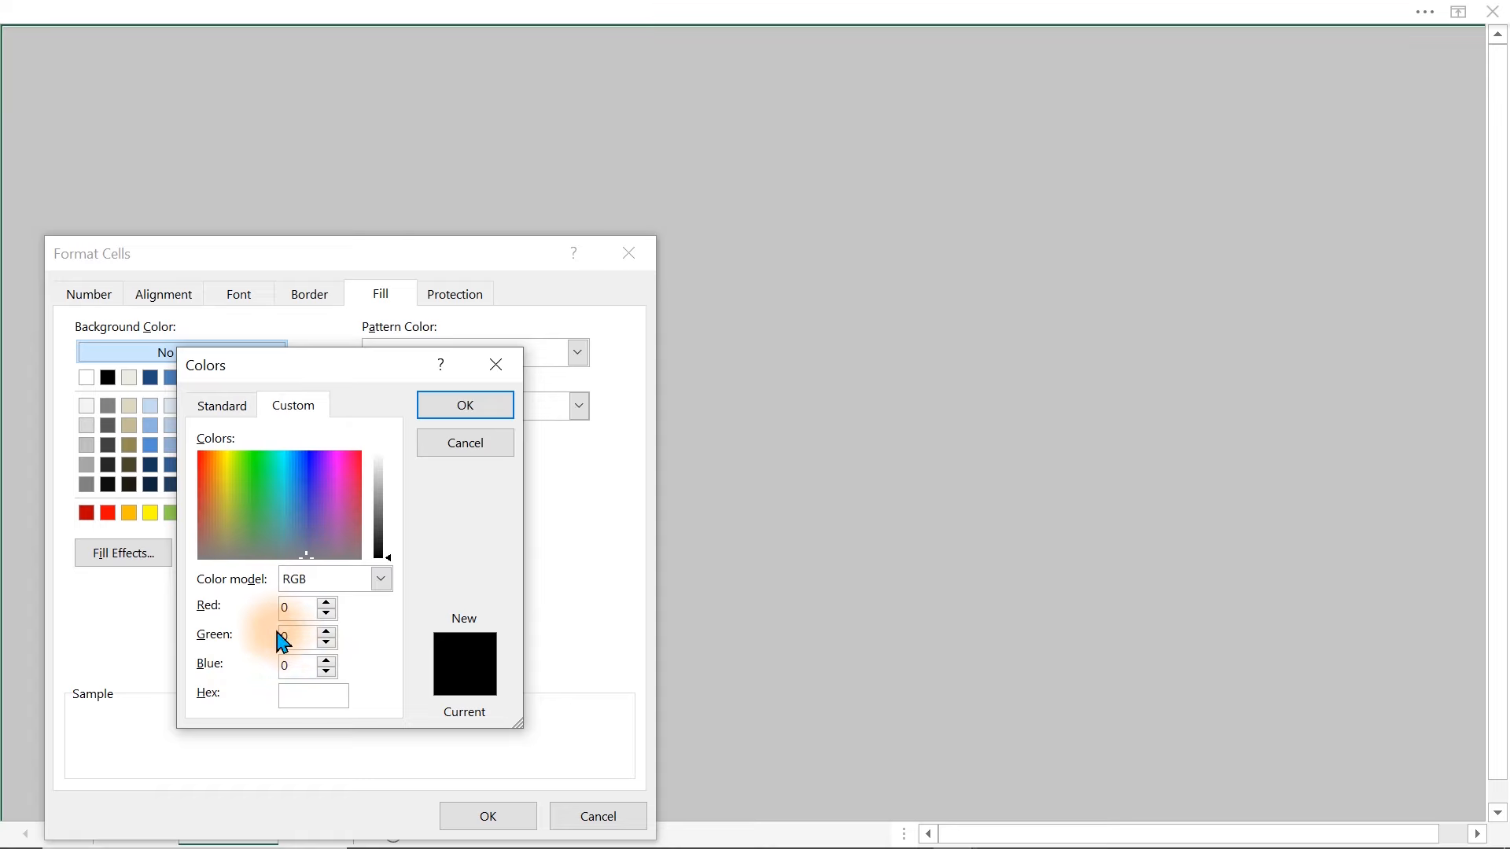
click(304, 613)
click(786, 497)
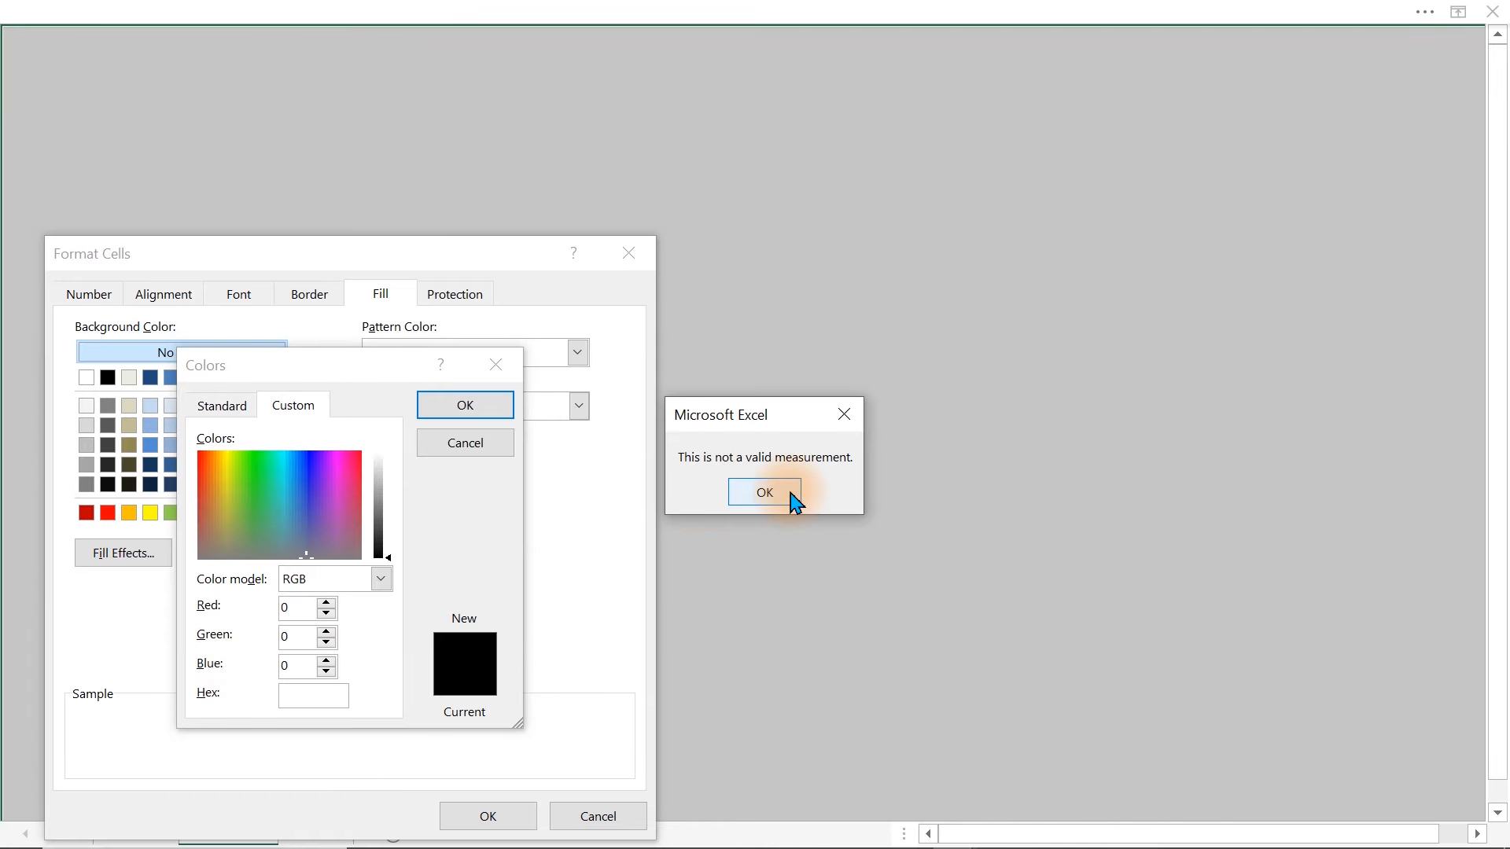
- Fill the whole Dashboard sheet with a custom RGB colour of red 28, green 28 and blue 28
click(308, 607)
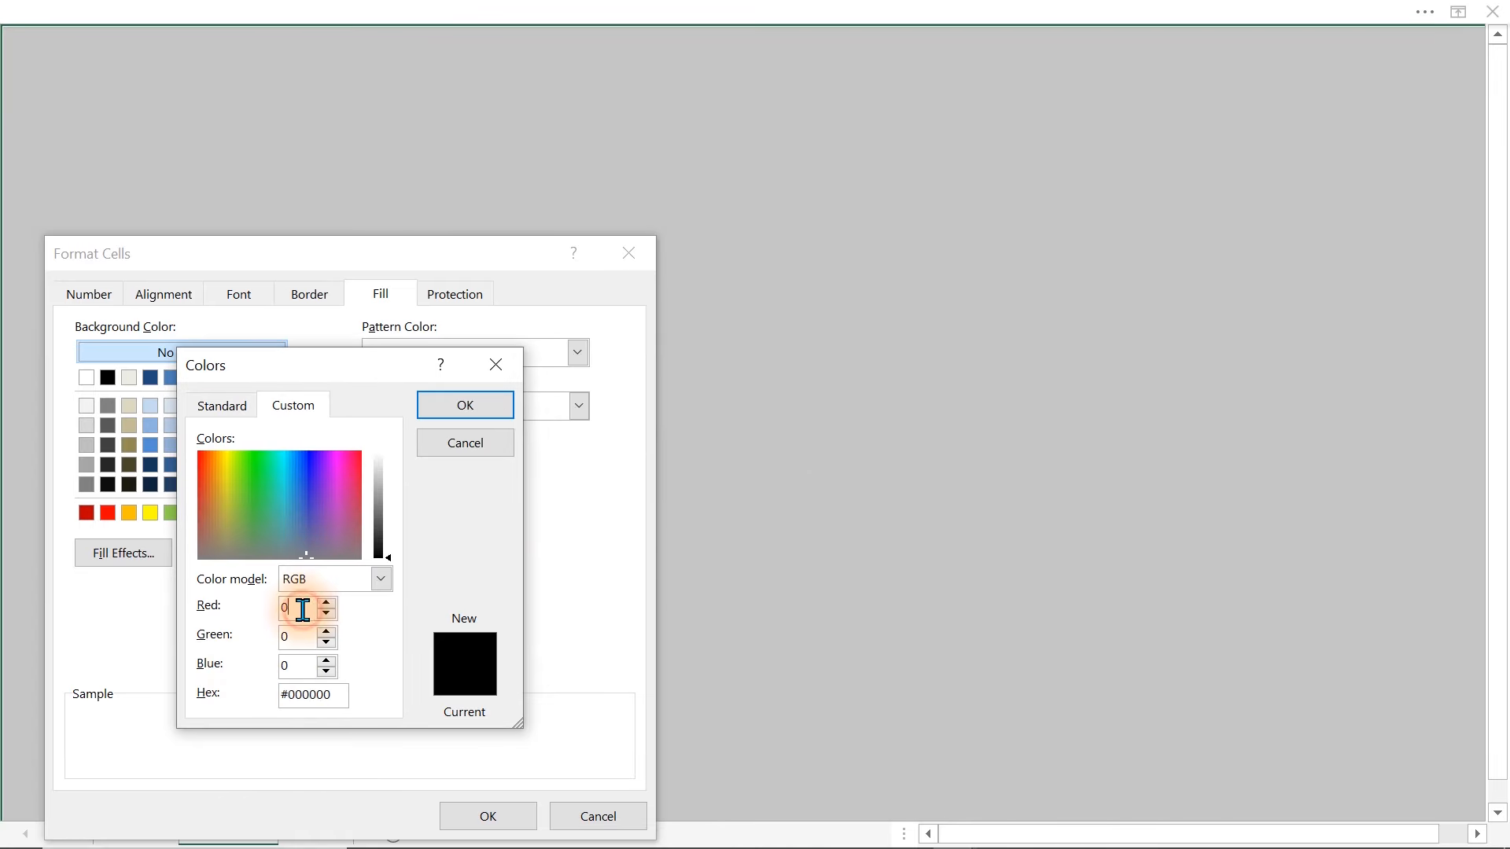
double_click(306, 606)
text(28)
drag(304, 612, 239, 604)
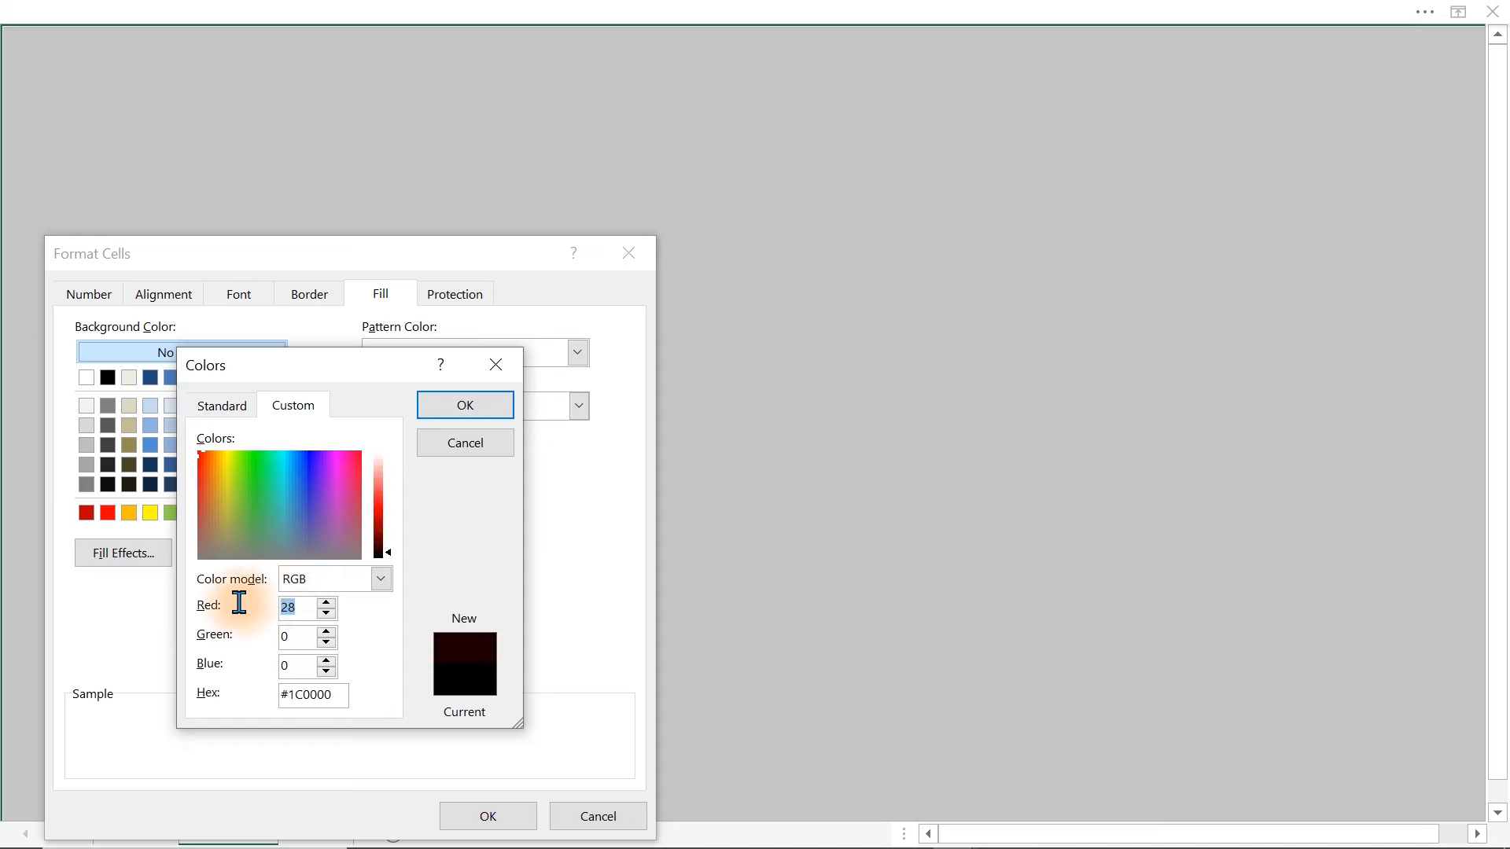
key(BackSpace)
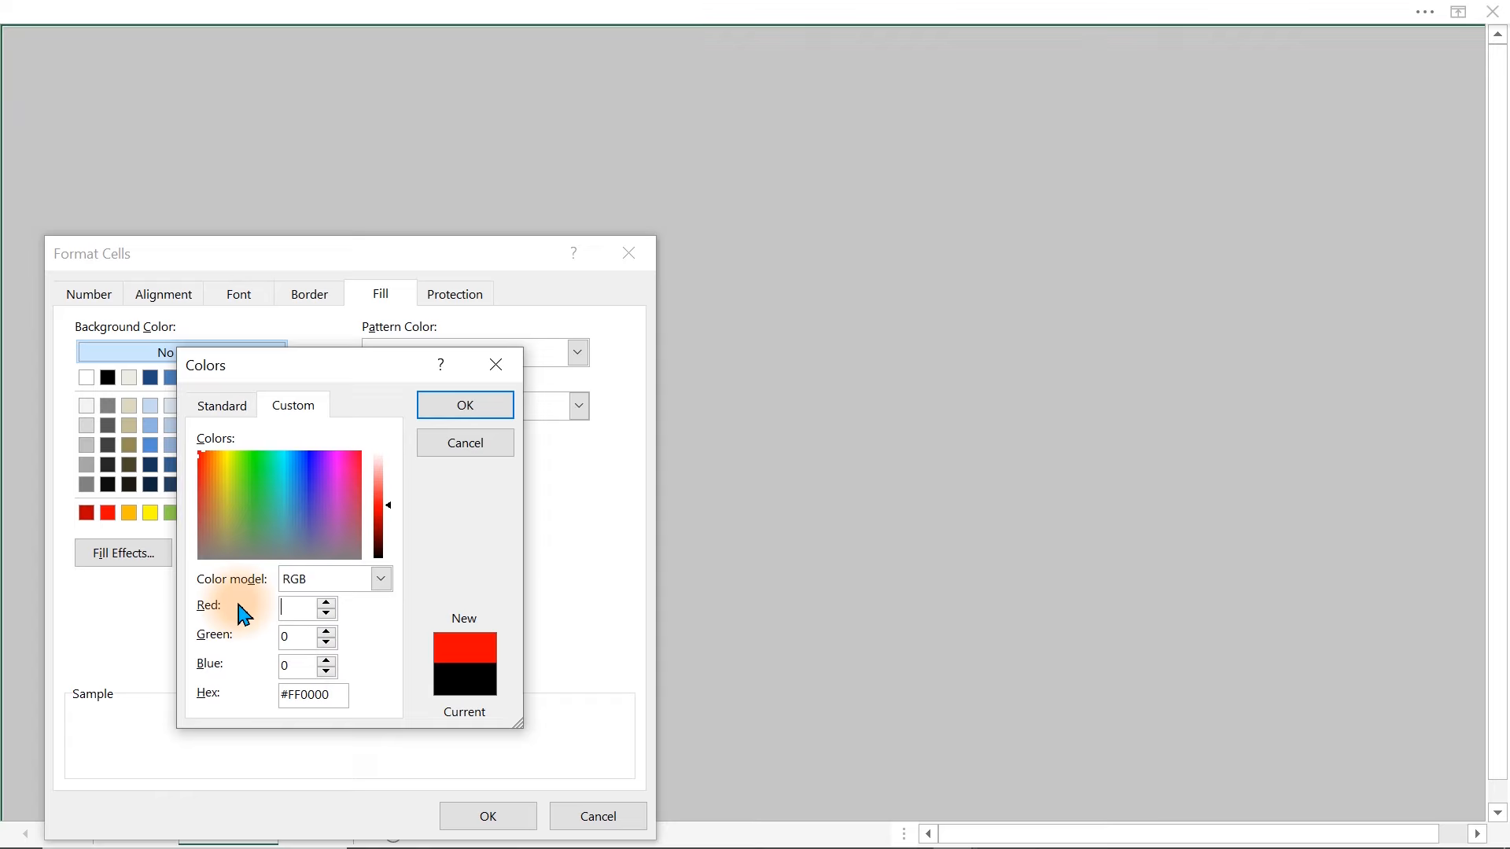
text(28)
drag(296, 635, 270, 666)
text(28)
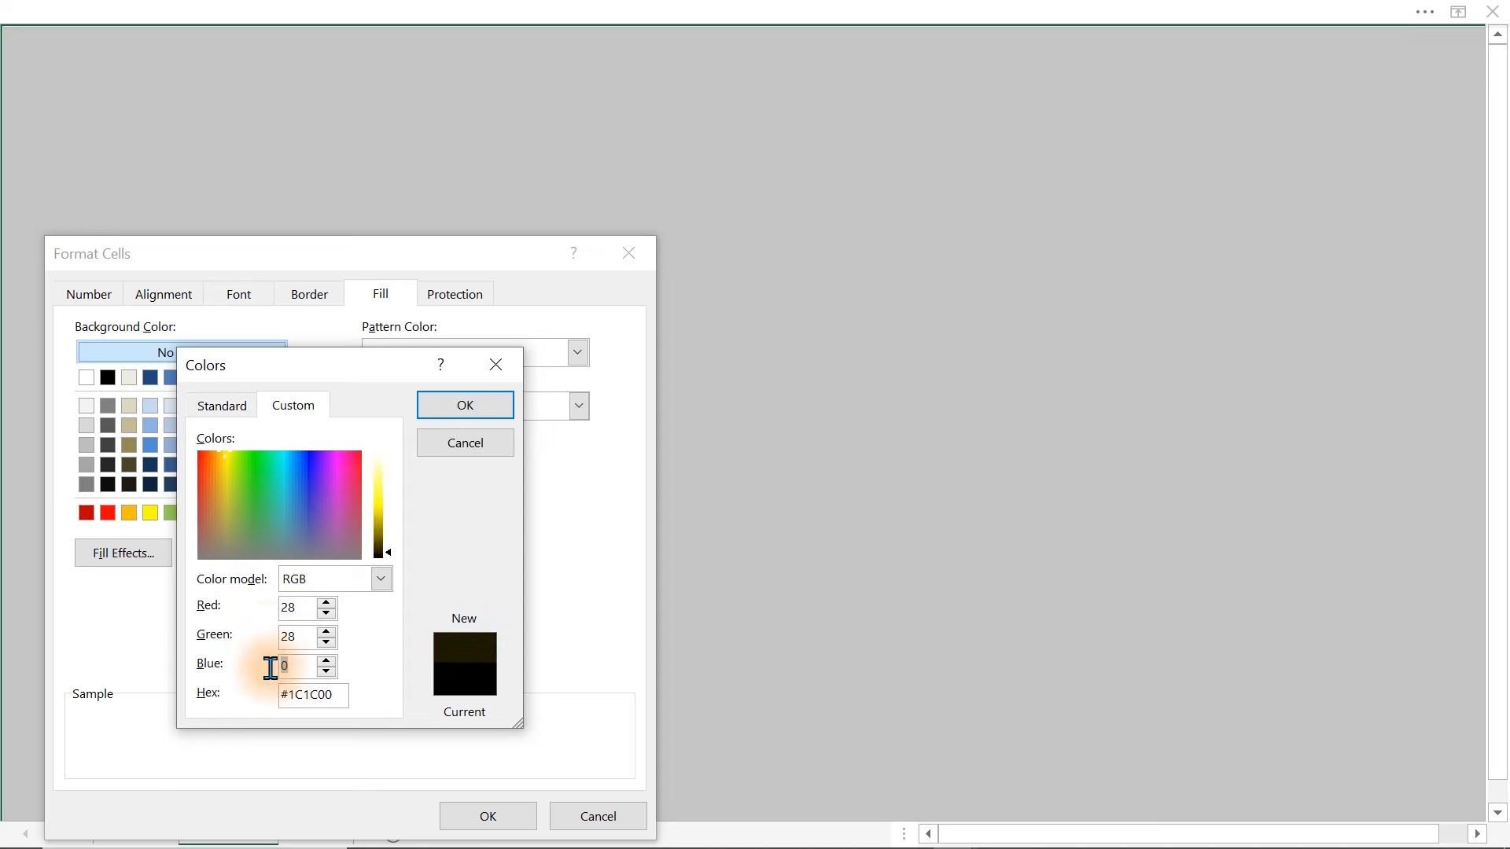
text(28)
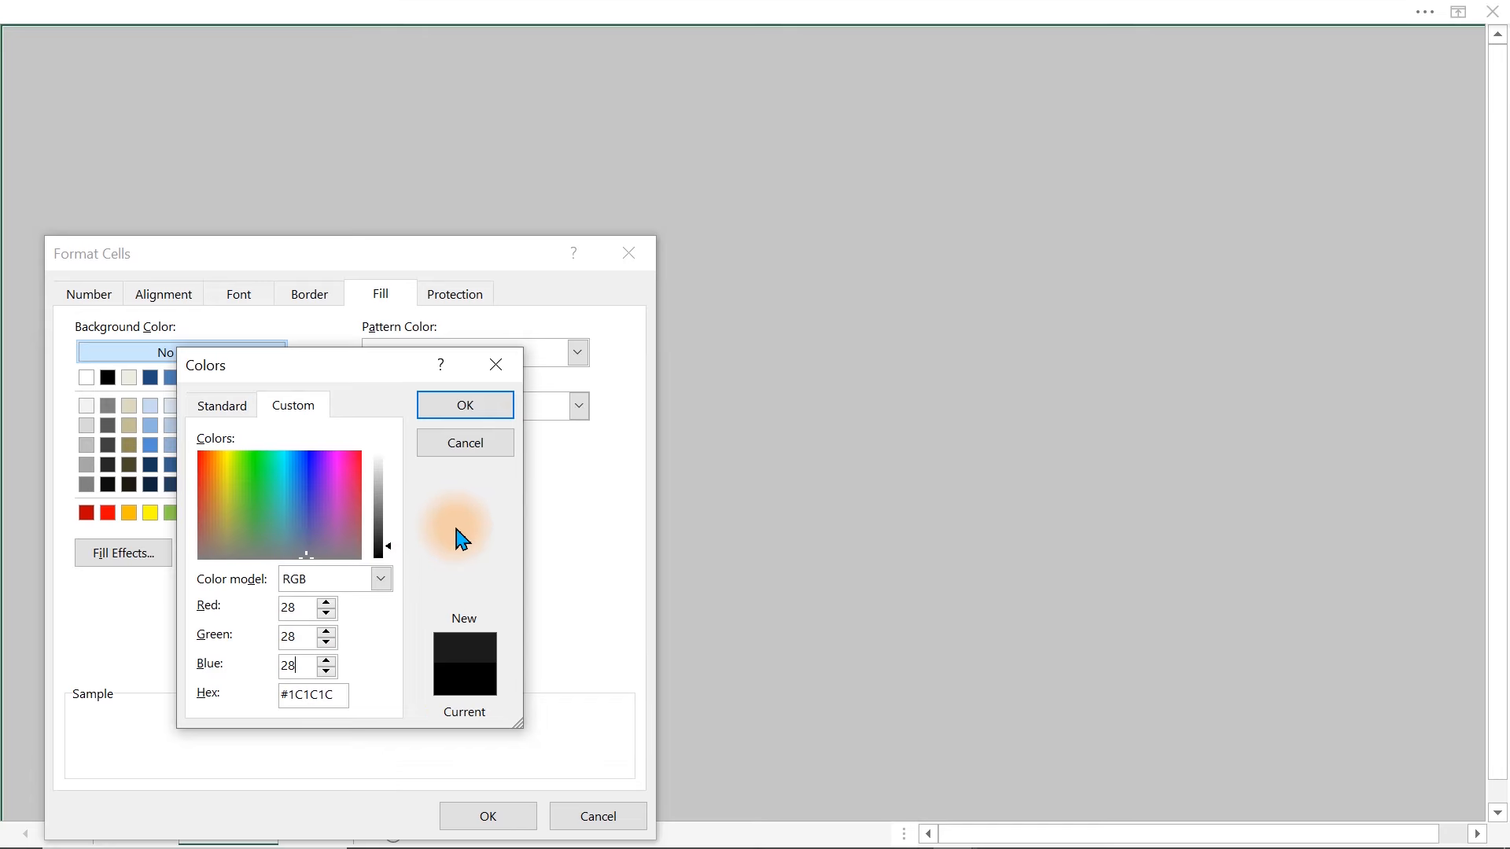
click(475, 407)
click(490, 818)
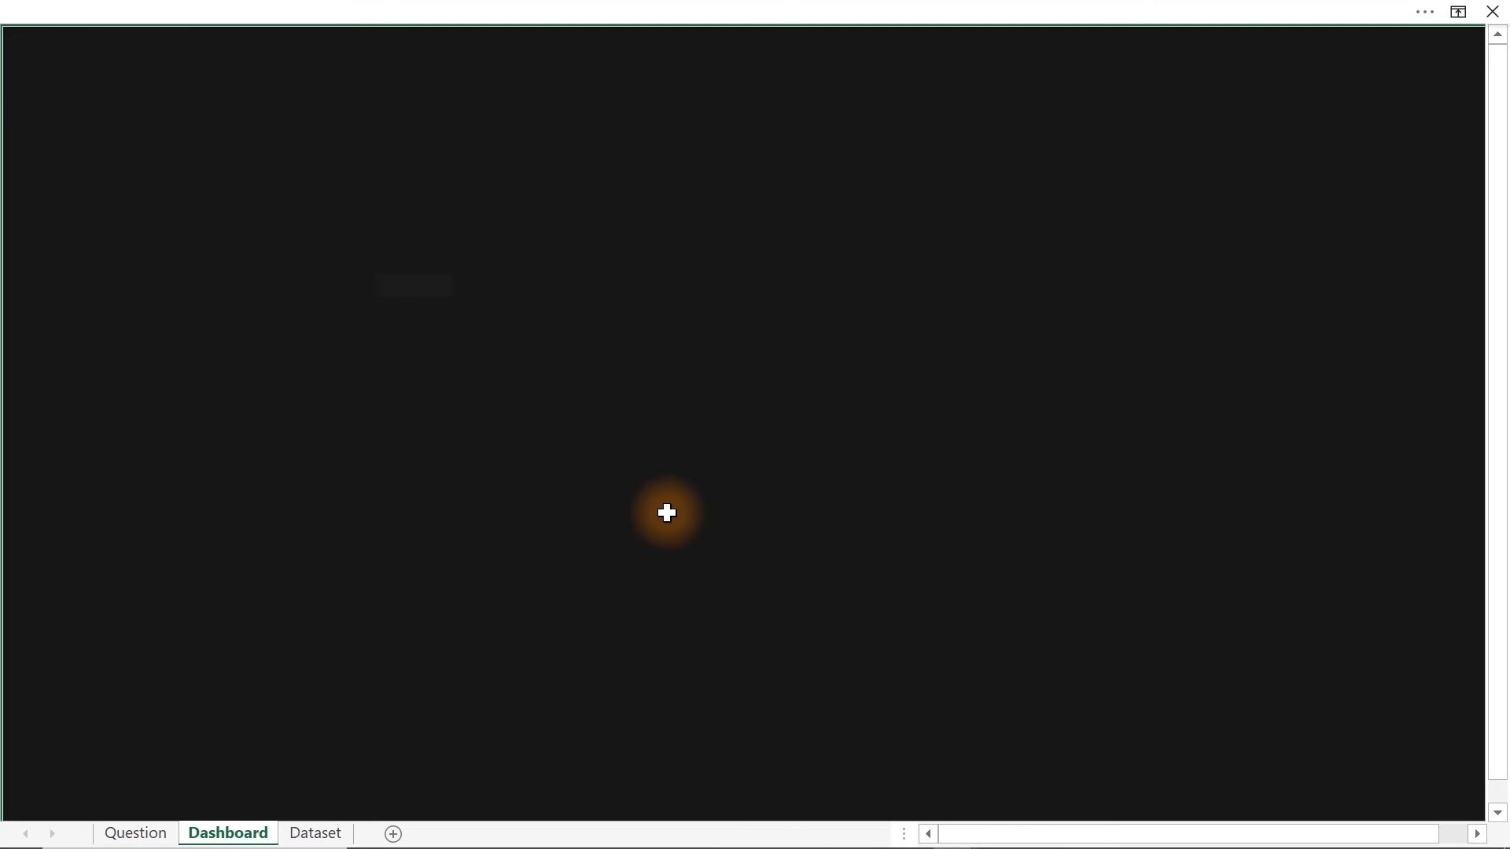
- Draw a rounded rectangle about 4.5 inches wide on the Dashboard sheet and shift it toward the sheet's upper-left area
click(667, 513)
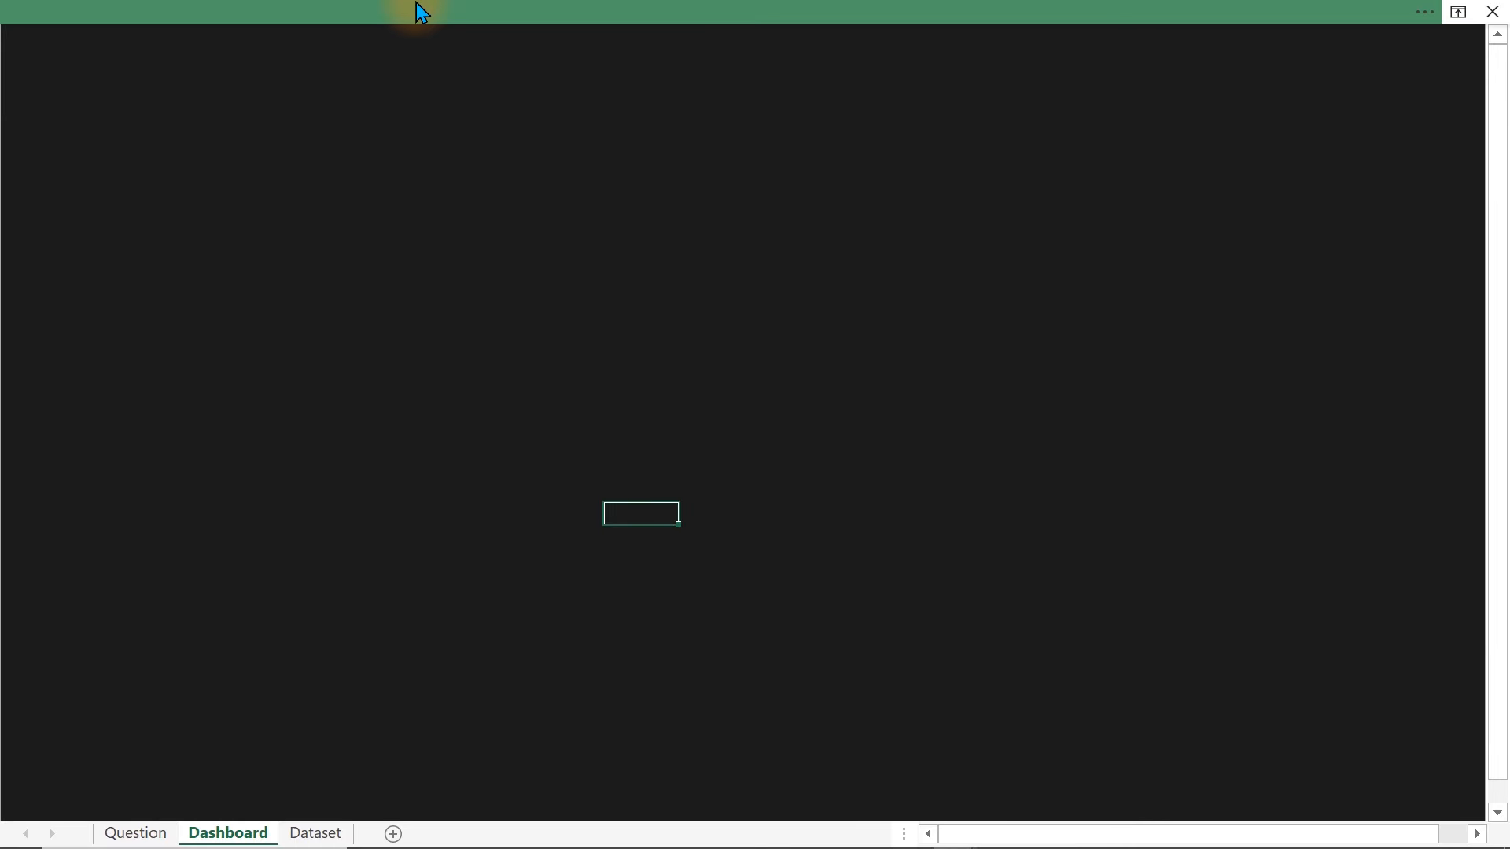
click(546, 37)
click(177, 65)
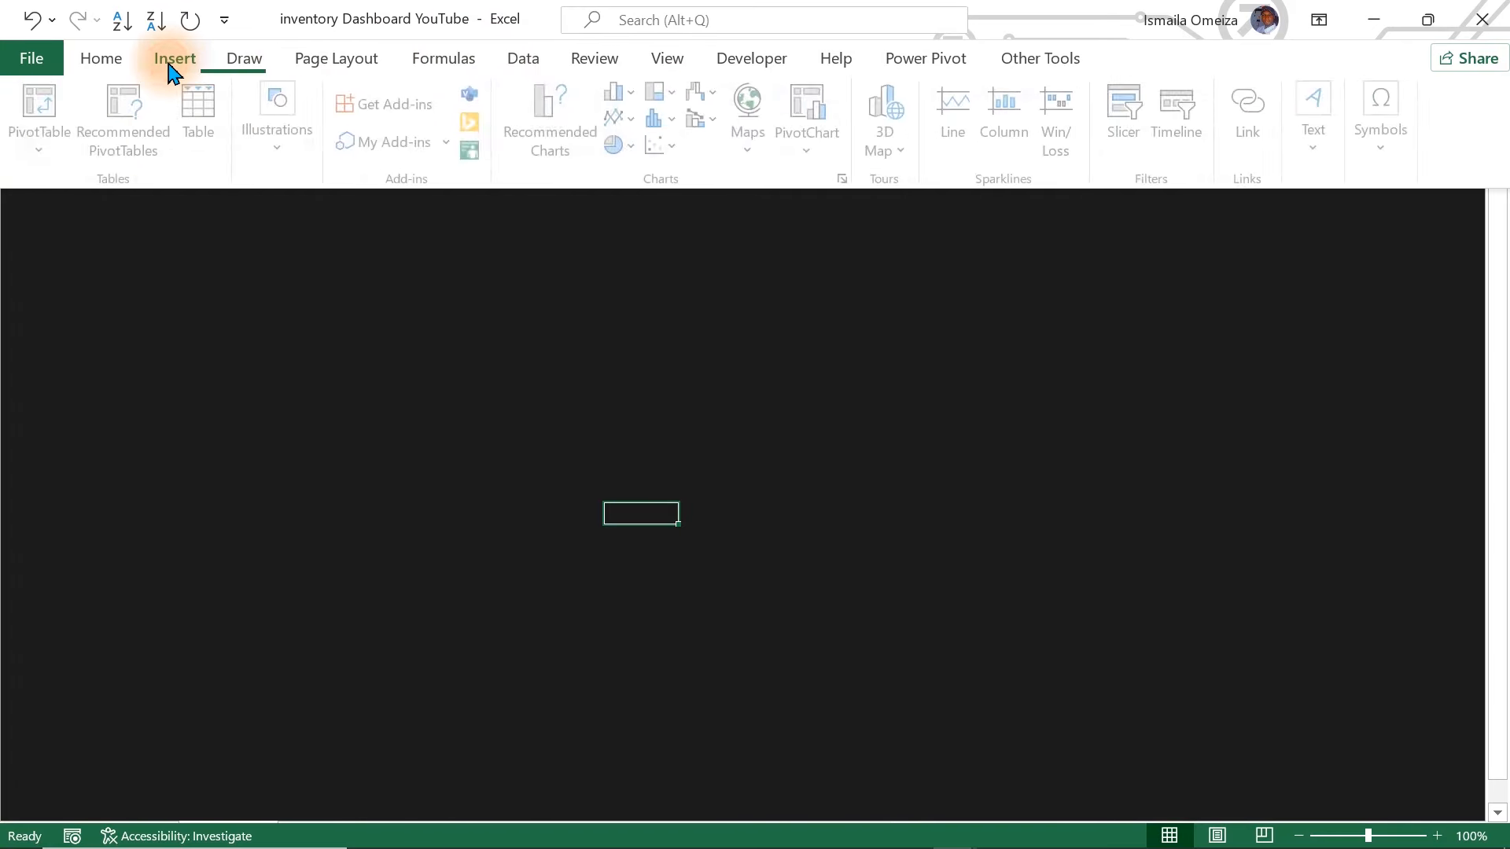
click(47, 159)
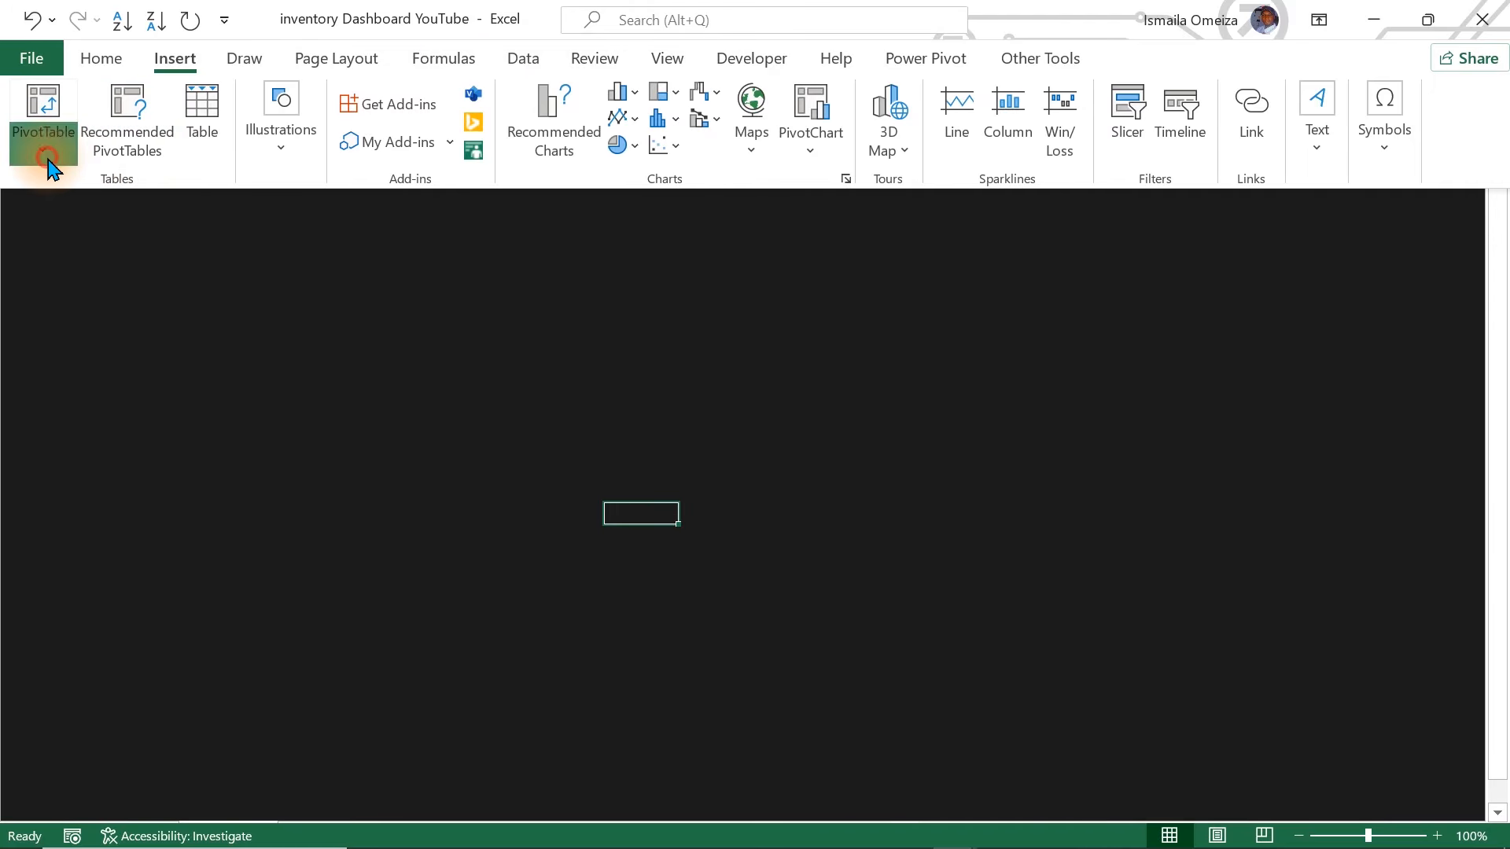
click(281, 138)
click(325, 260)
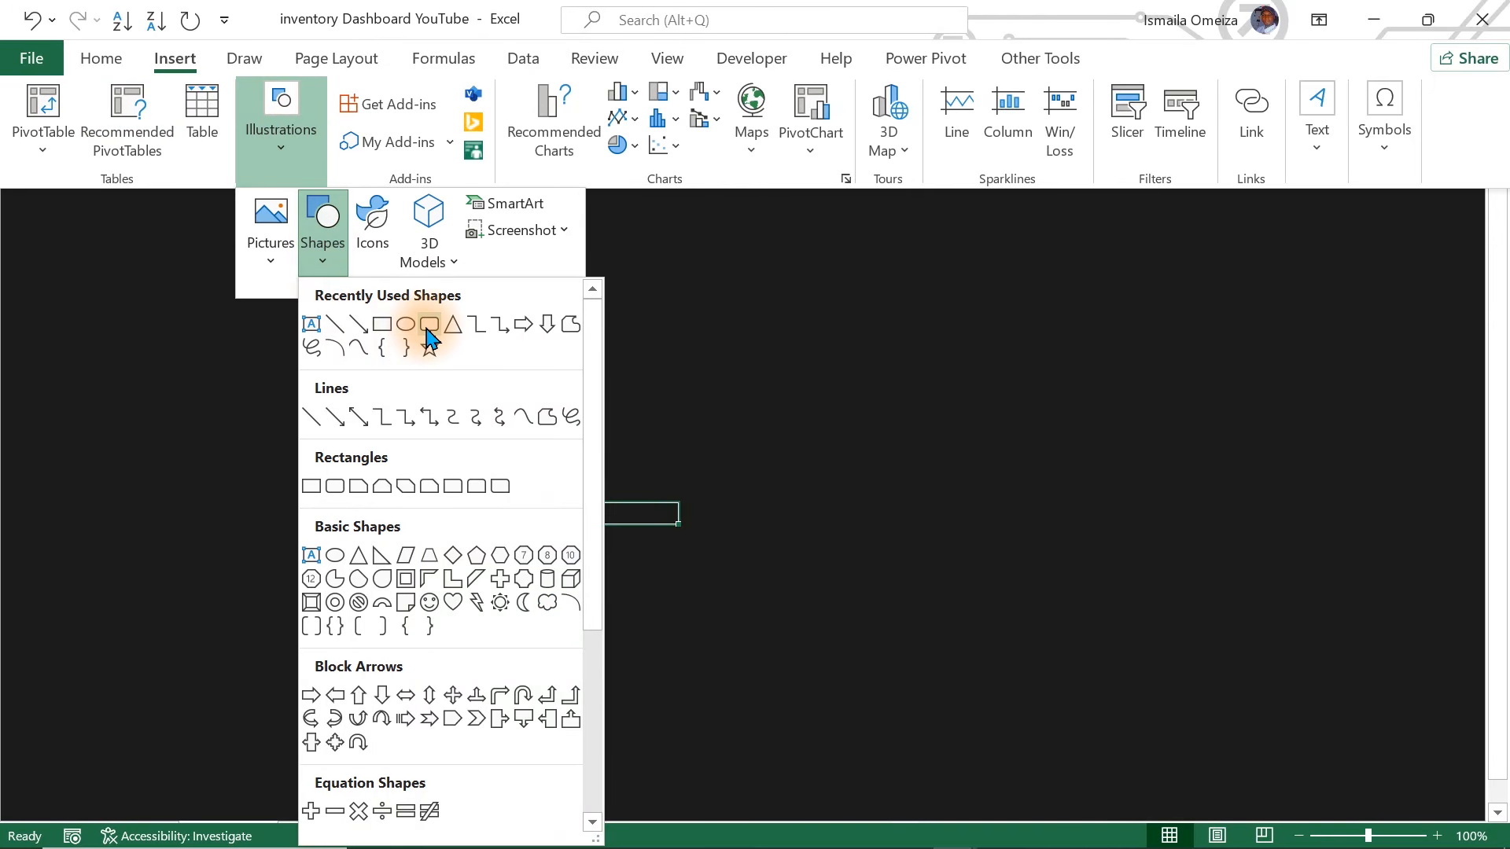
click(428, 325)
key(ctrl+shift+F1)
drag(165, 225, 673, 438)
drag(593, 409, 441, 334)
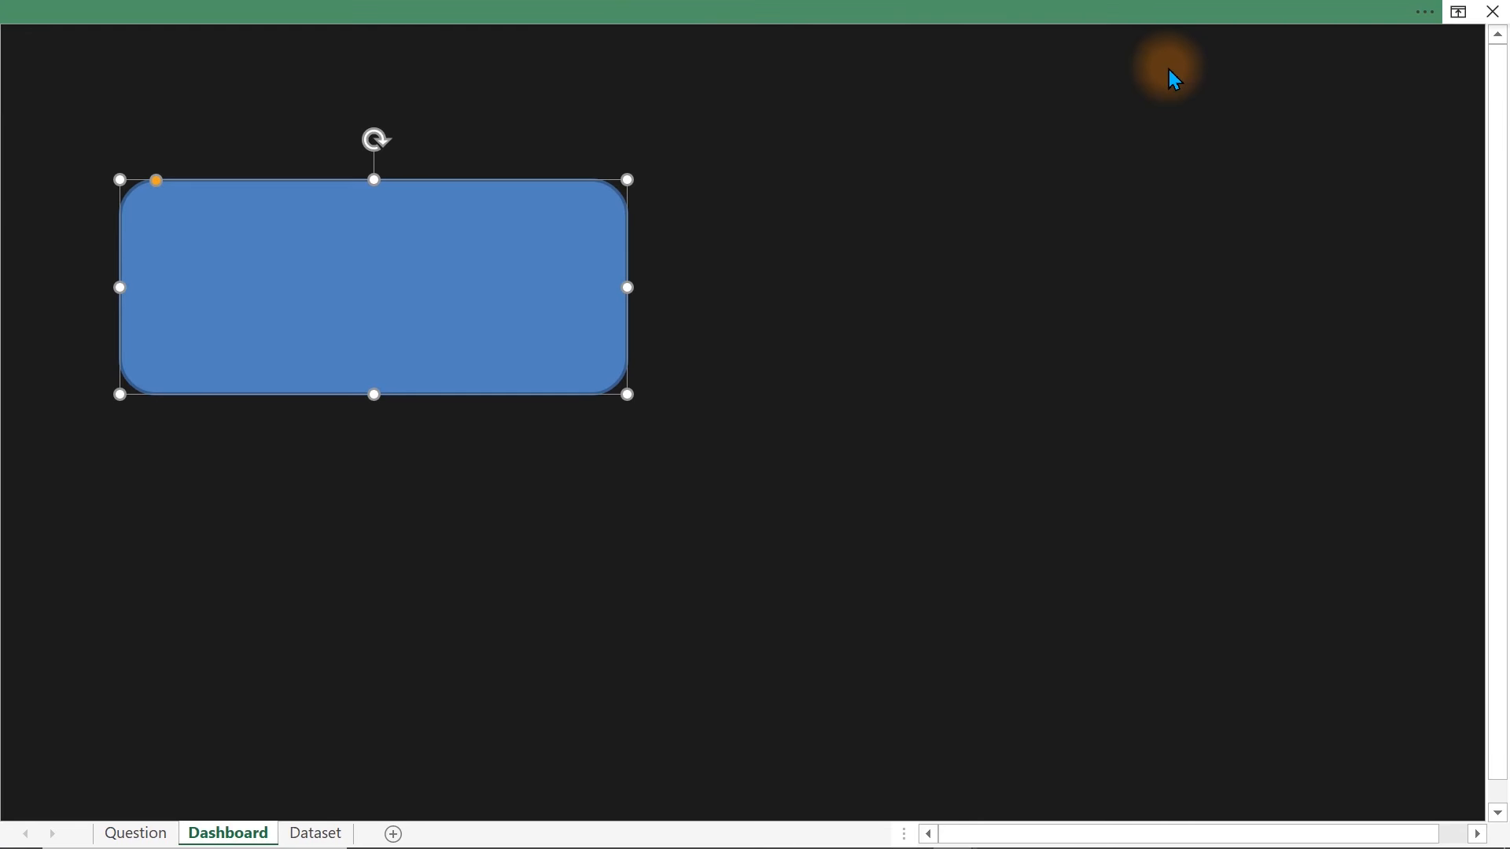
- Set the rounded rectangle's height to 2.25 inches and its width to 4.32 inches
click(1308, 11)
click(1409, 104)
text(2.25)
key(Return)
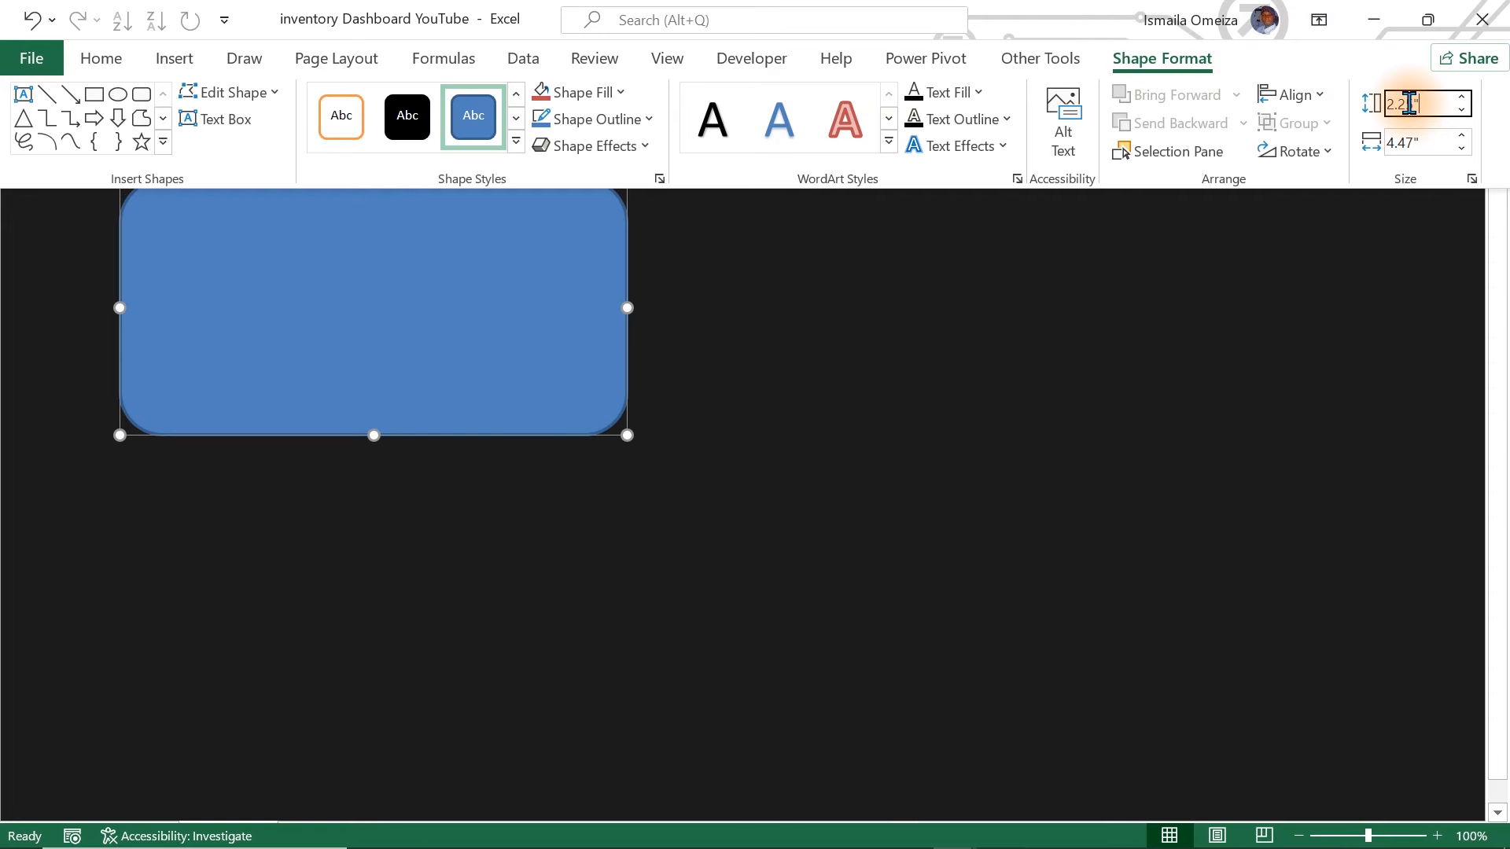
click(1429, 144)
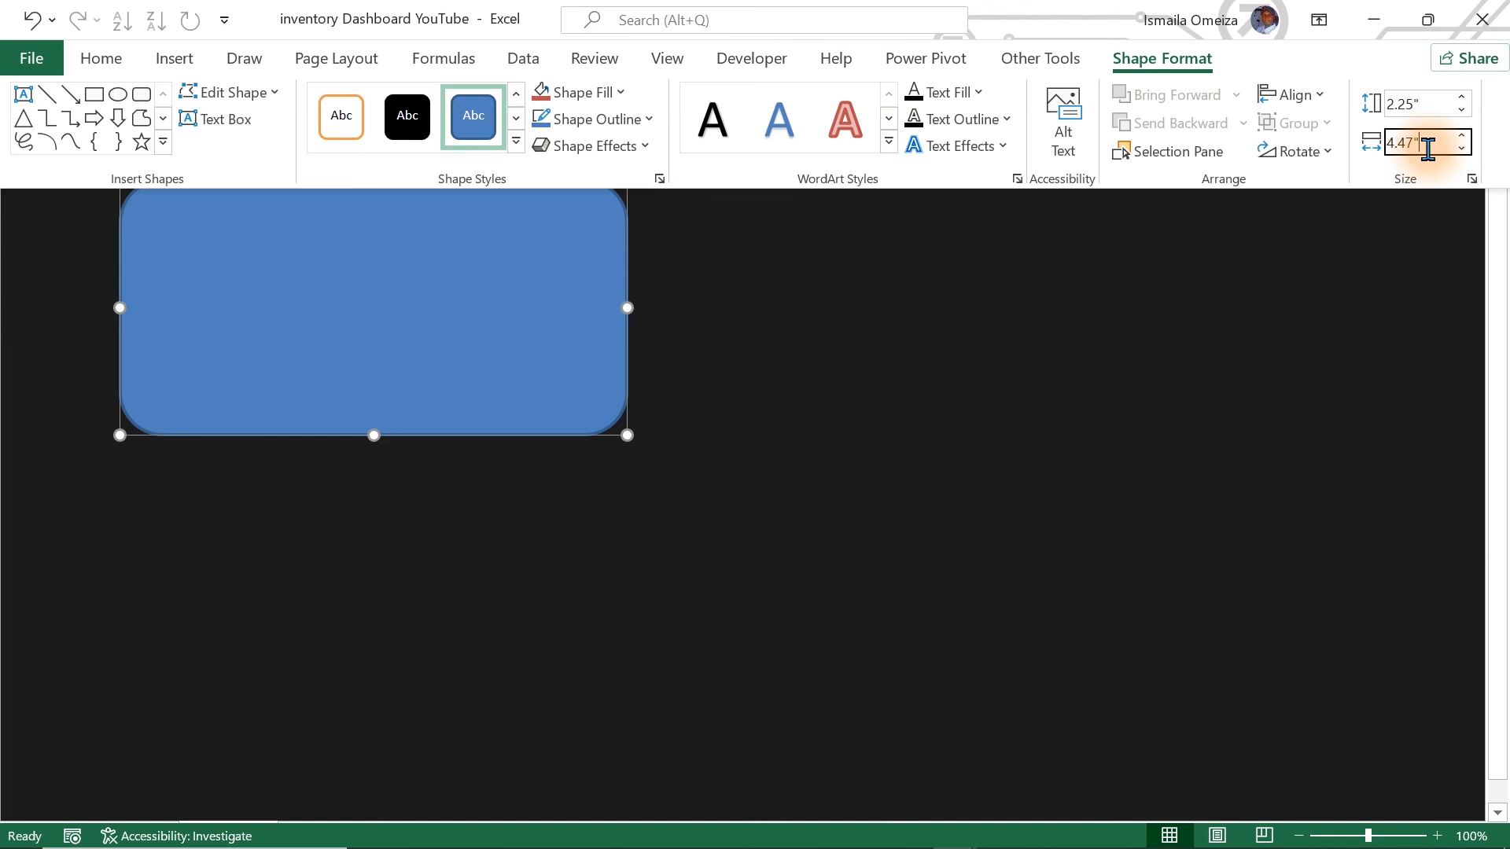
text(4.)
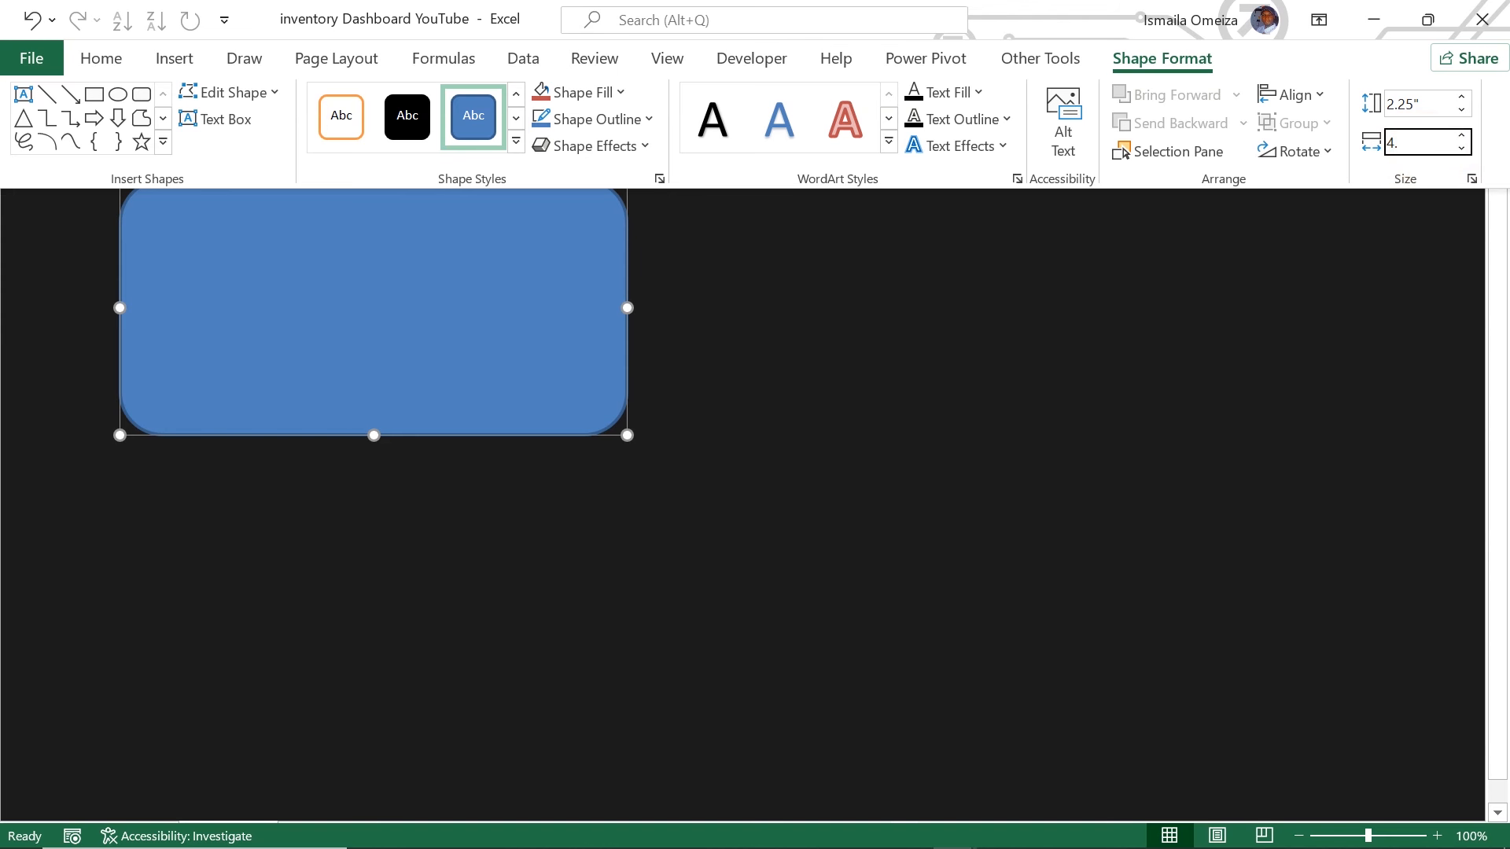
text(32)
key(Return)
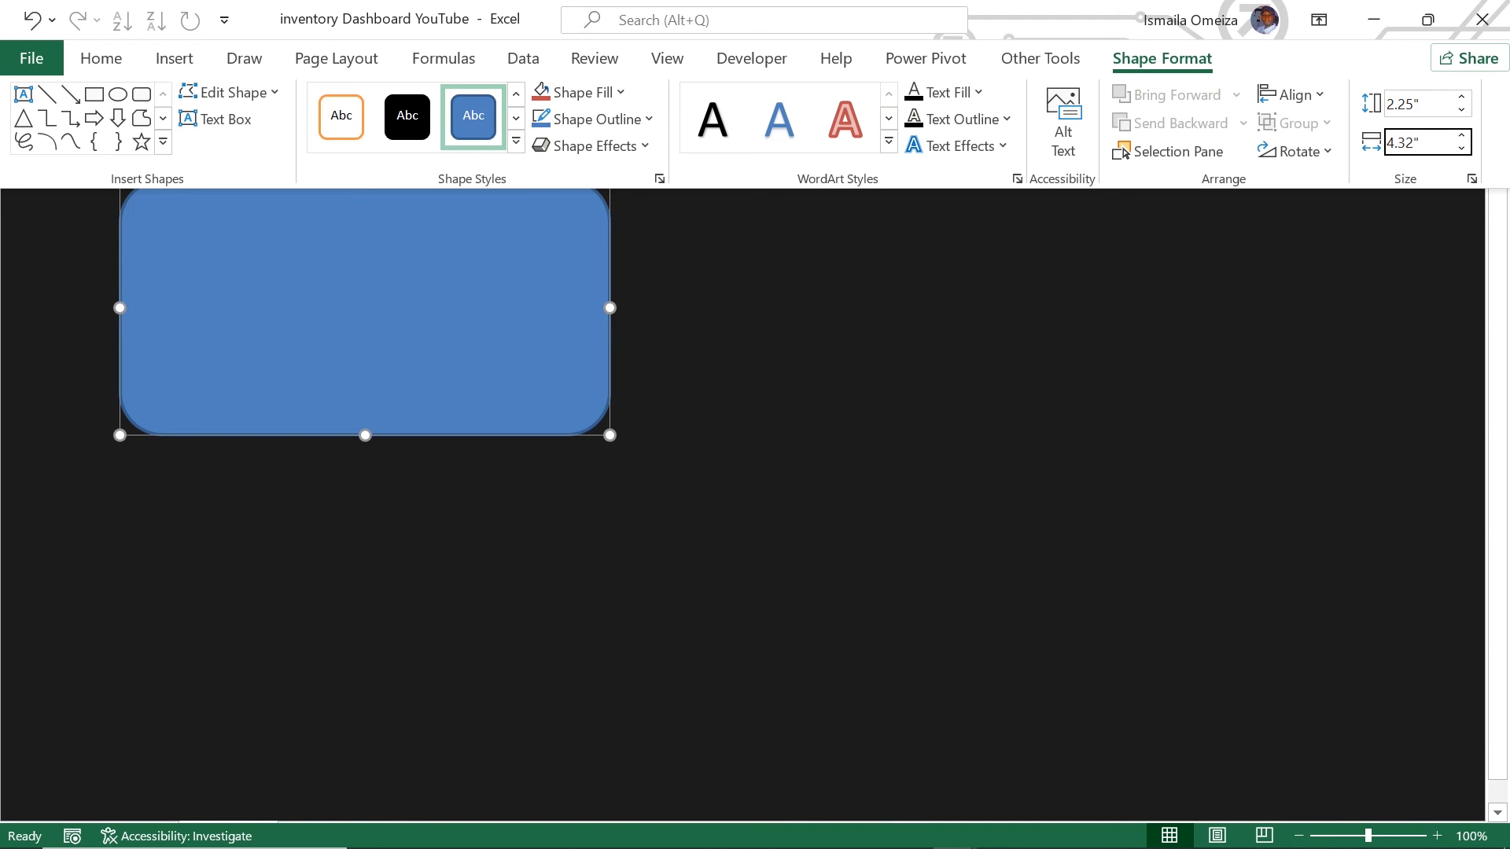
key(ctrl+shift+F1)
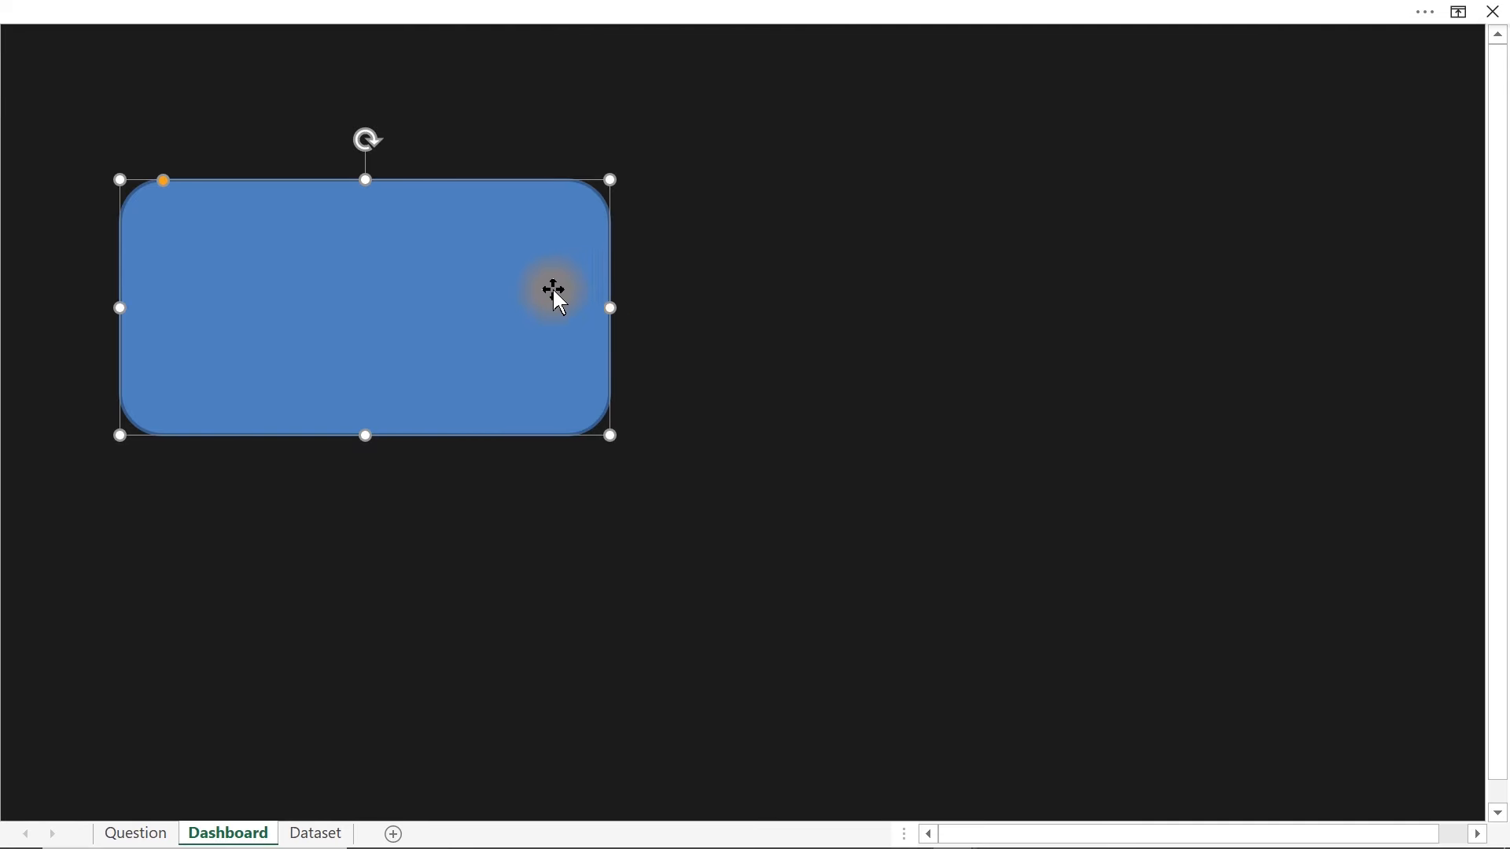
- Reduce the rectangle's corner rounding to a slight curve and move it close to the sheet's upper-left corner
drag(168, 182, 134, 187)
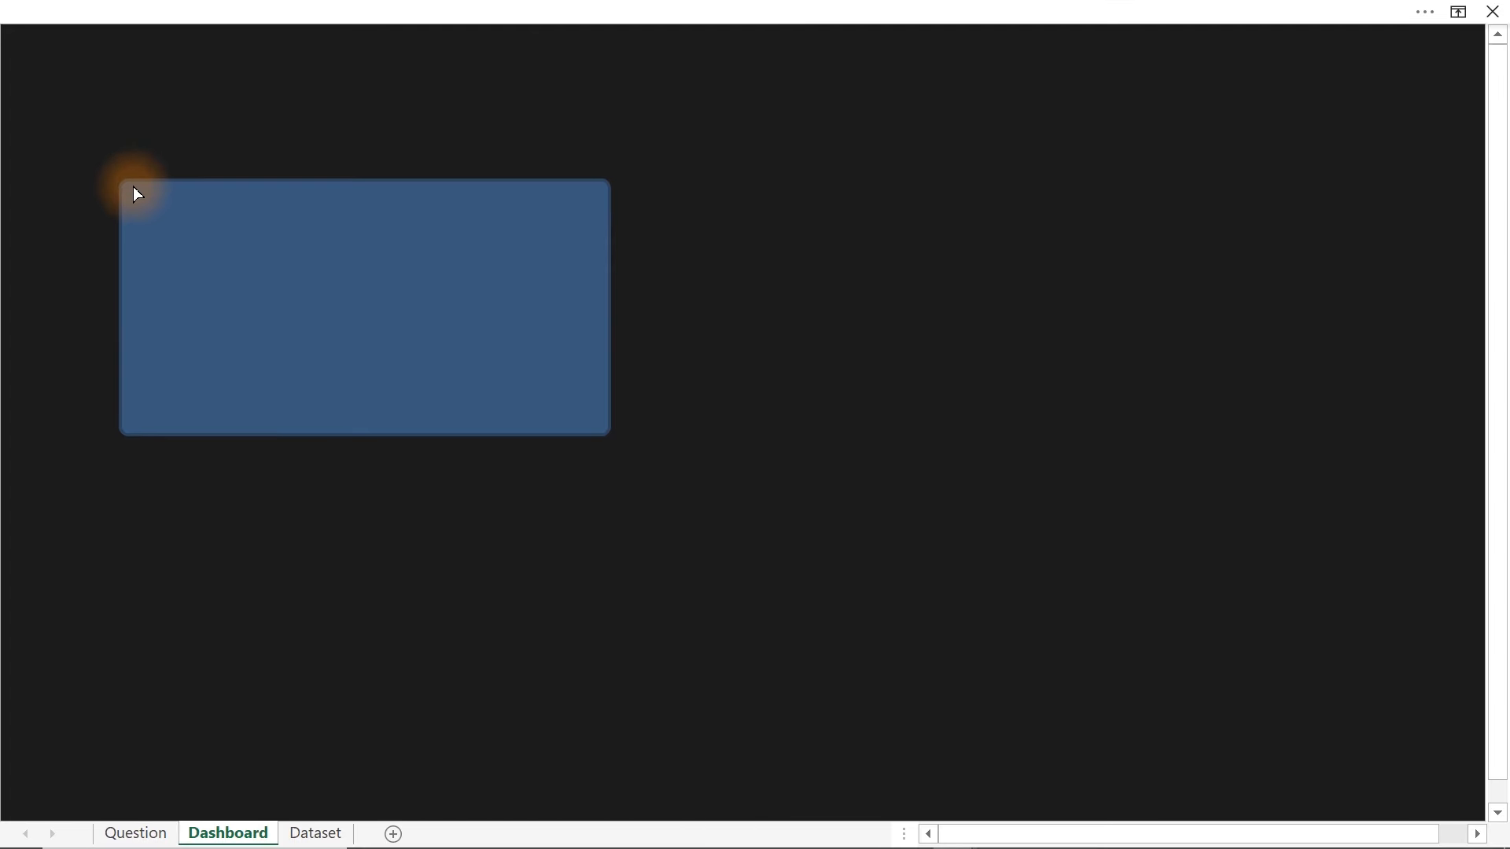
drag(134, 186, 134, 186)
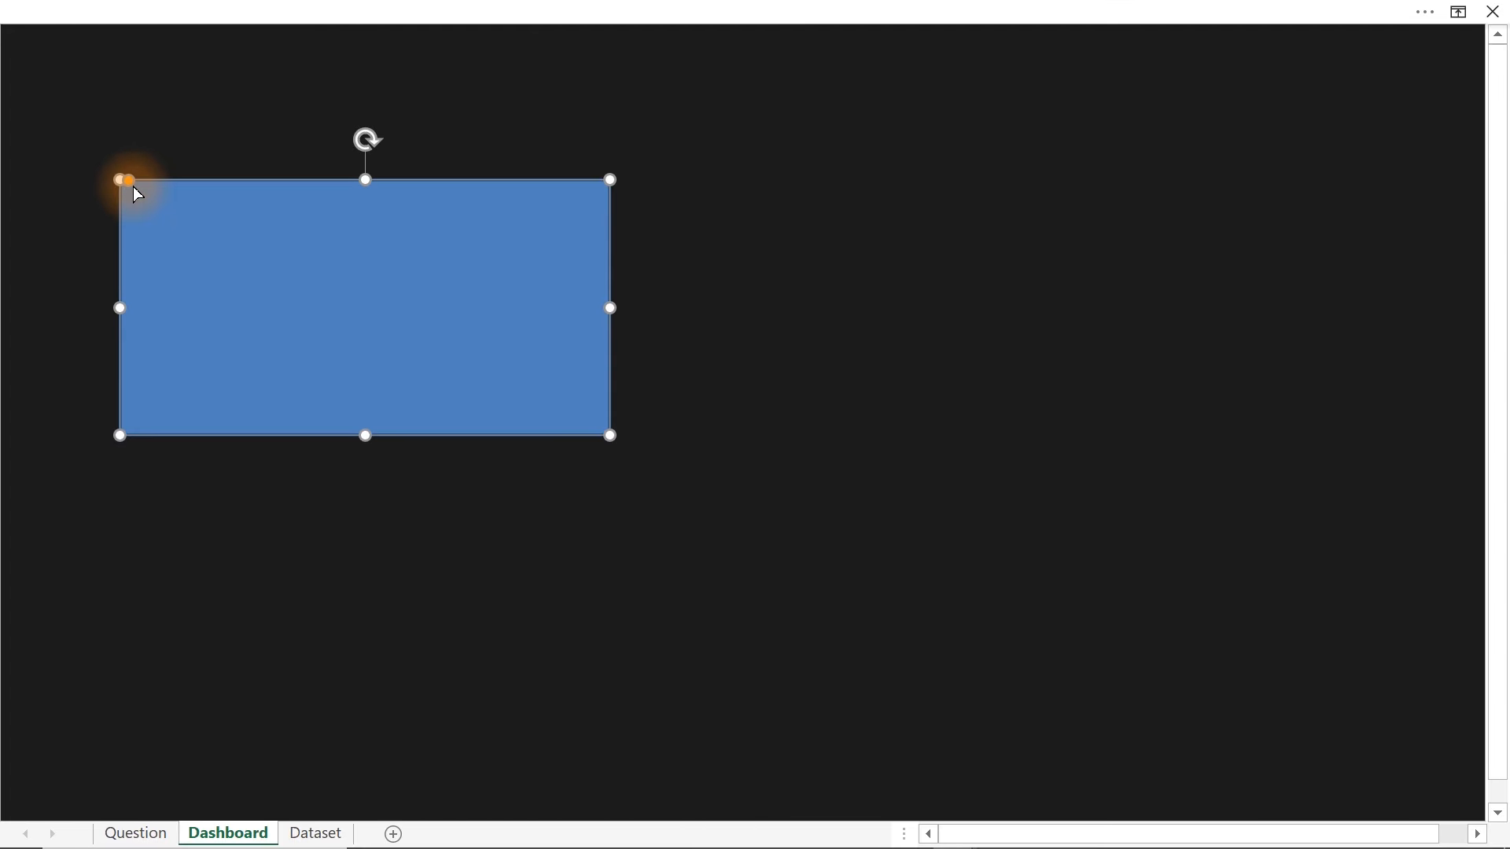
drag(249, 226, 144, 119)
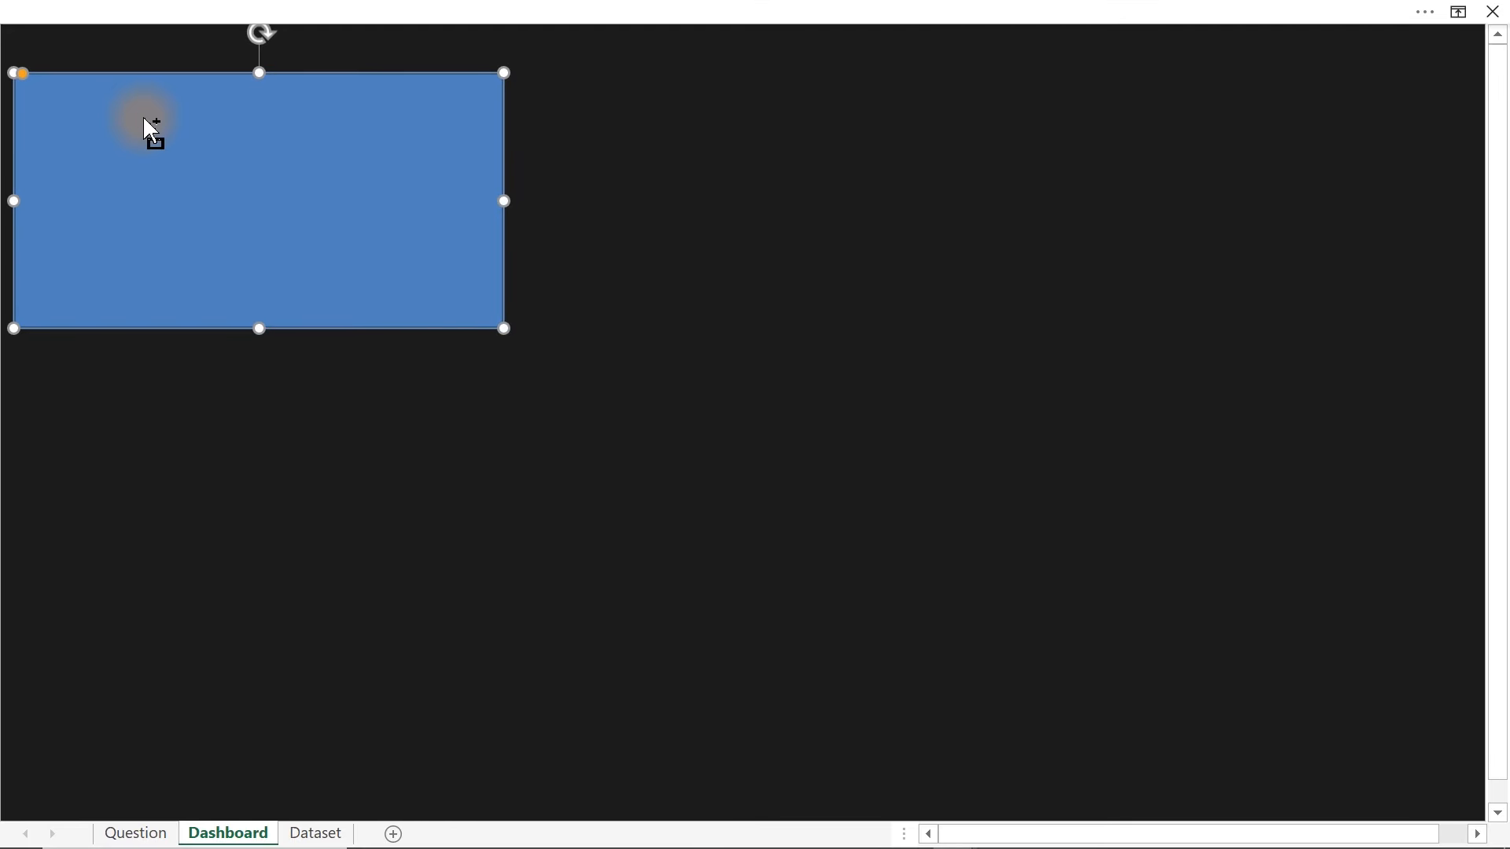
- Open the shape formatting settings for the rectangle and deselect the shape
key(ctrl+1)
click(688, 347)
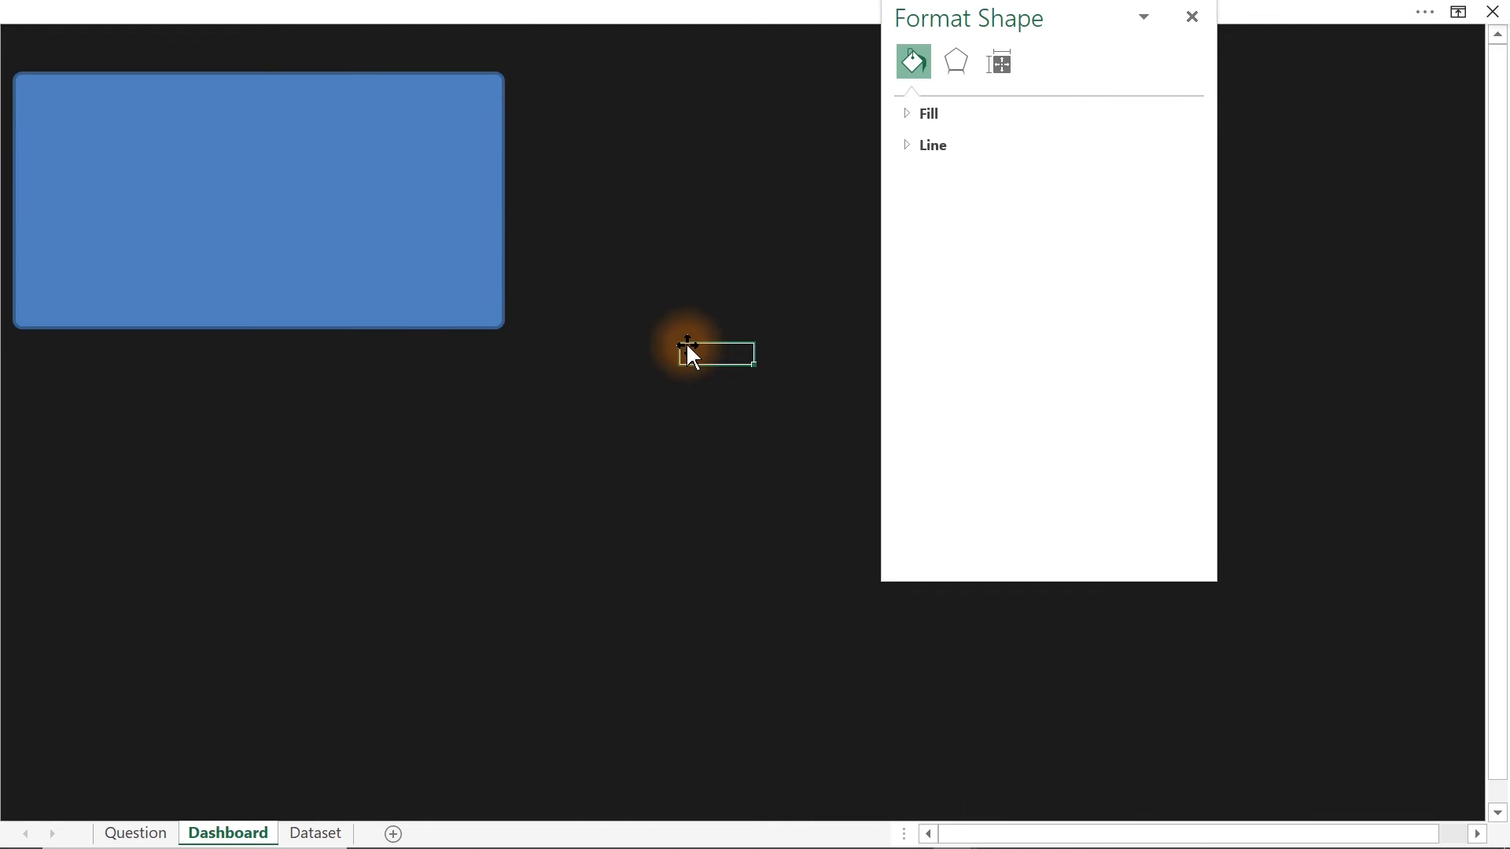
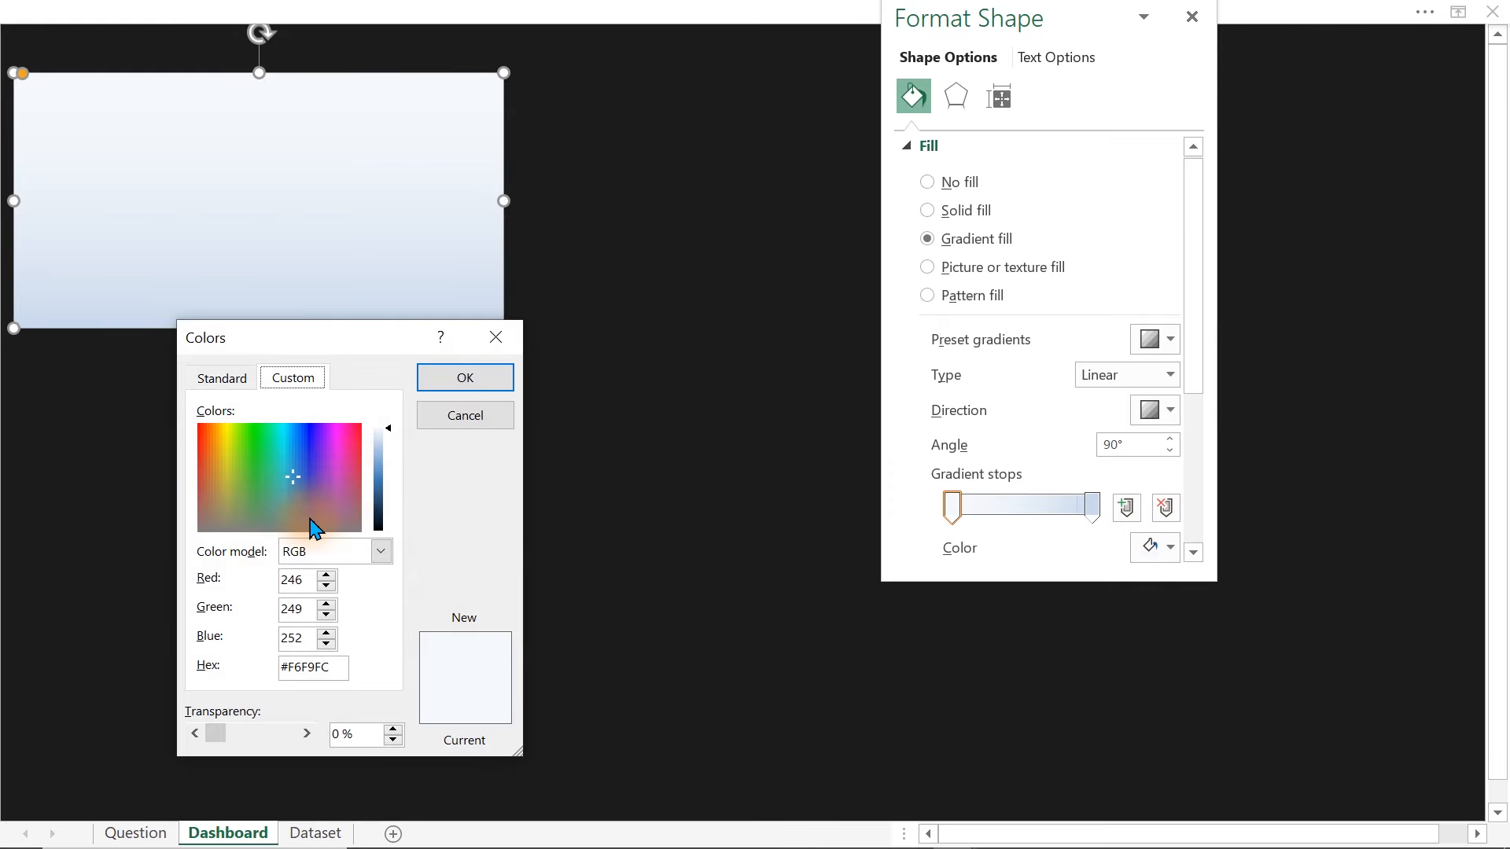
- Set the rectangle's first gradient stop to a custom RGB colour of red 69, green 66 and blue 213
click(340, 668)
drag(341, 668, 231, 664)
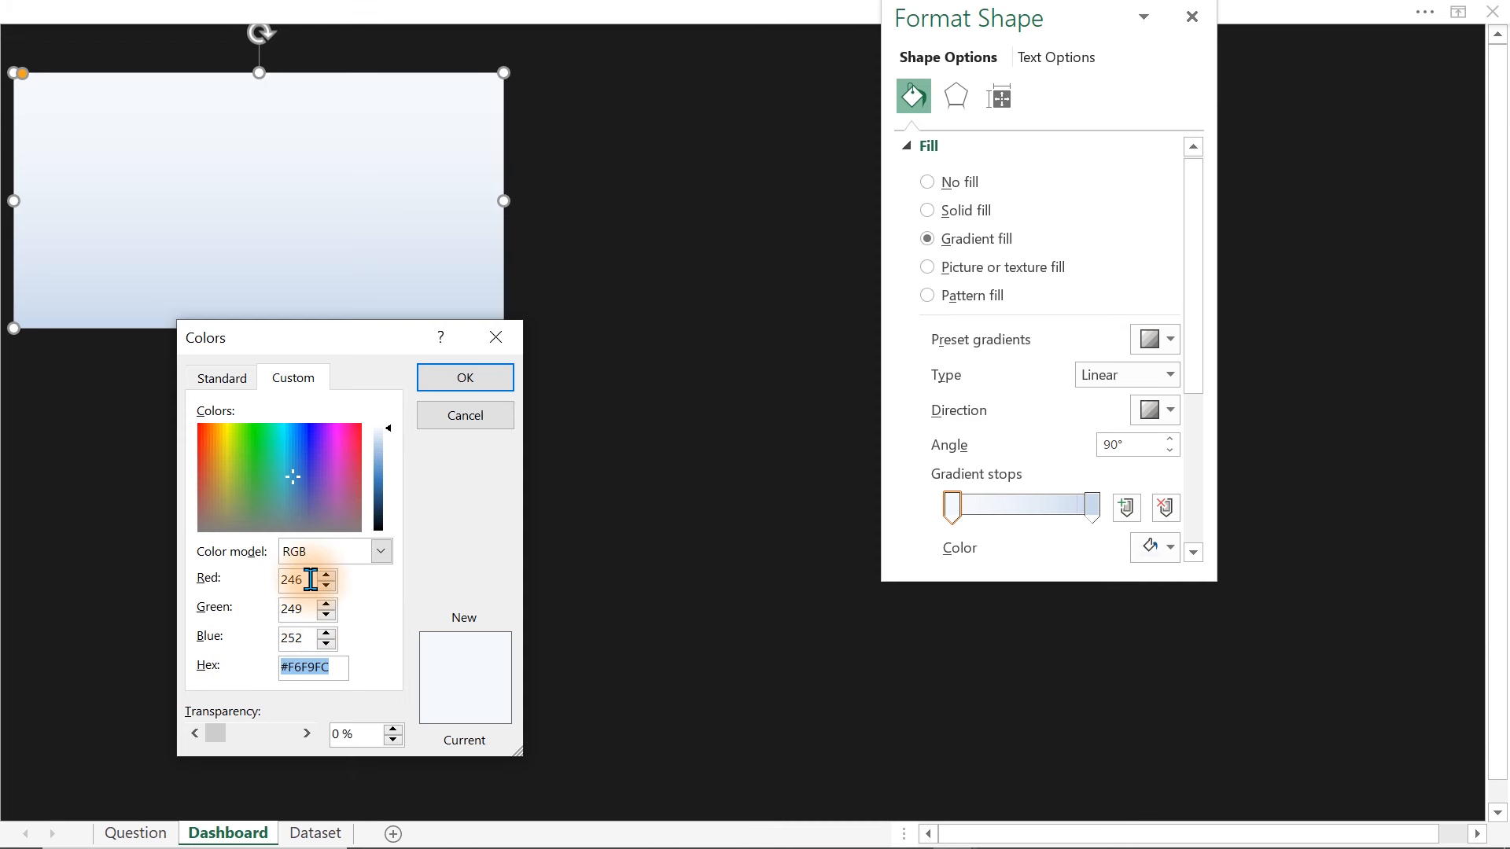
drag(311, 586, 267, 582)
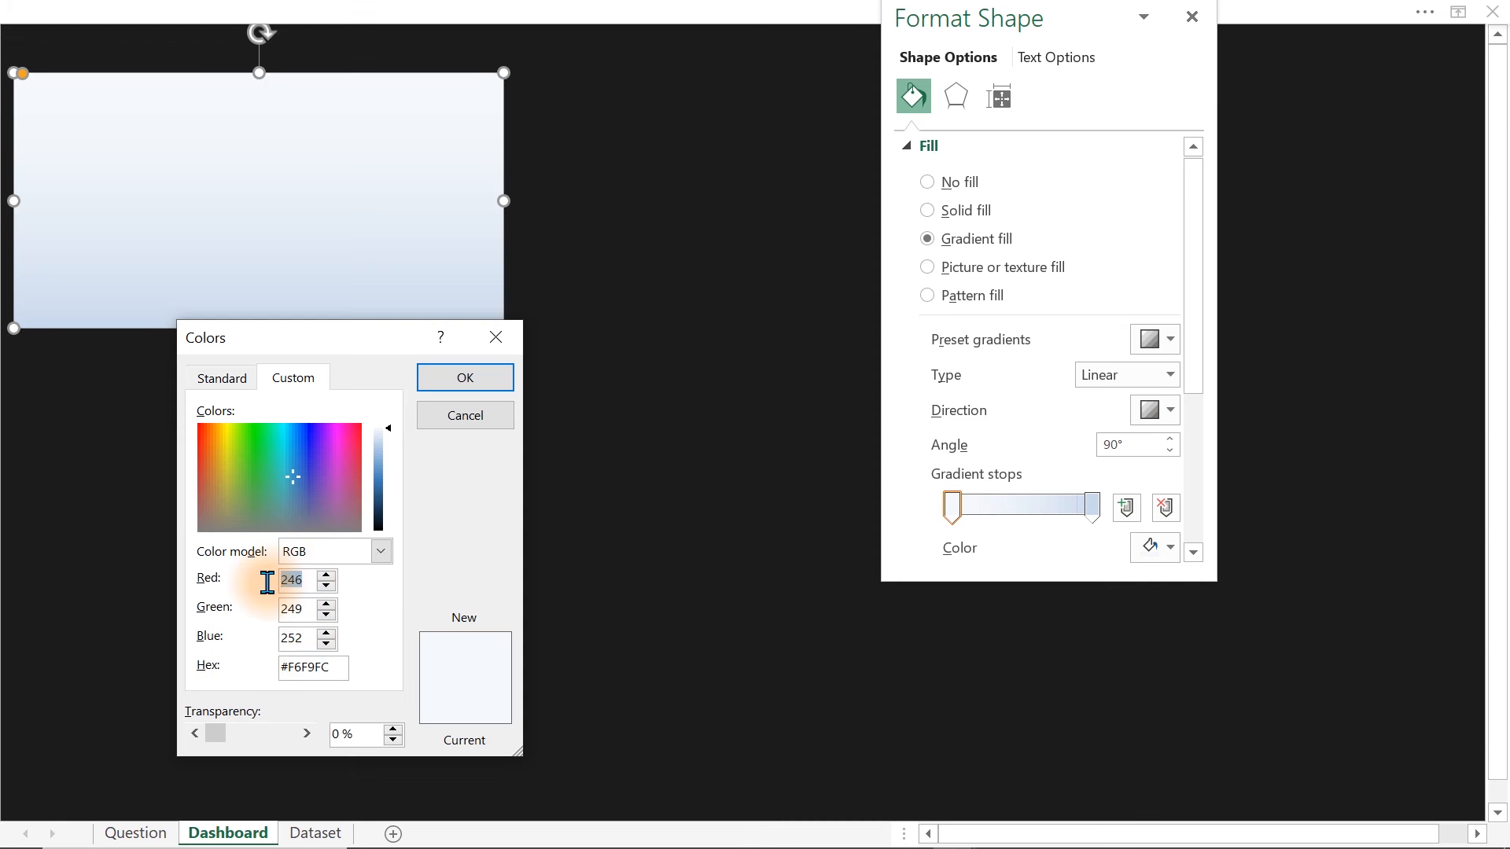
text(69)
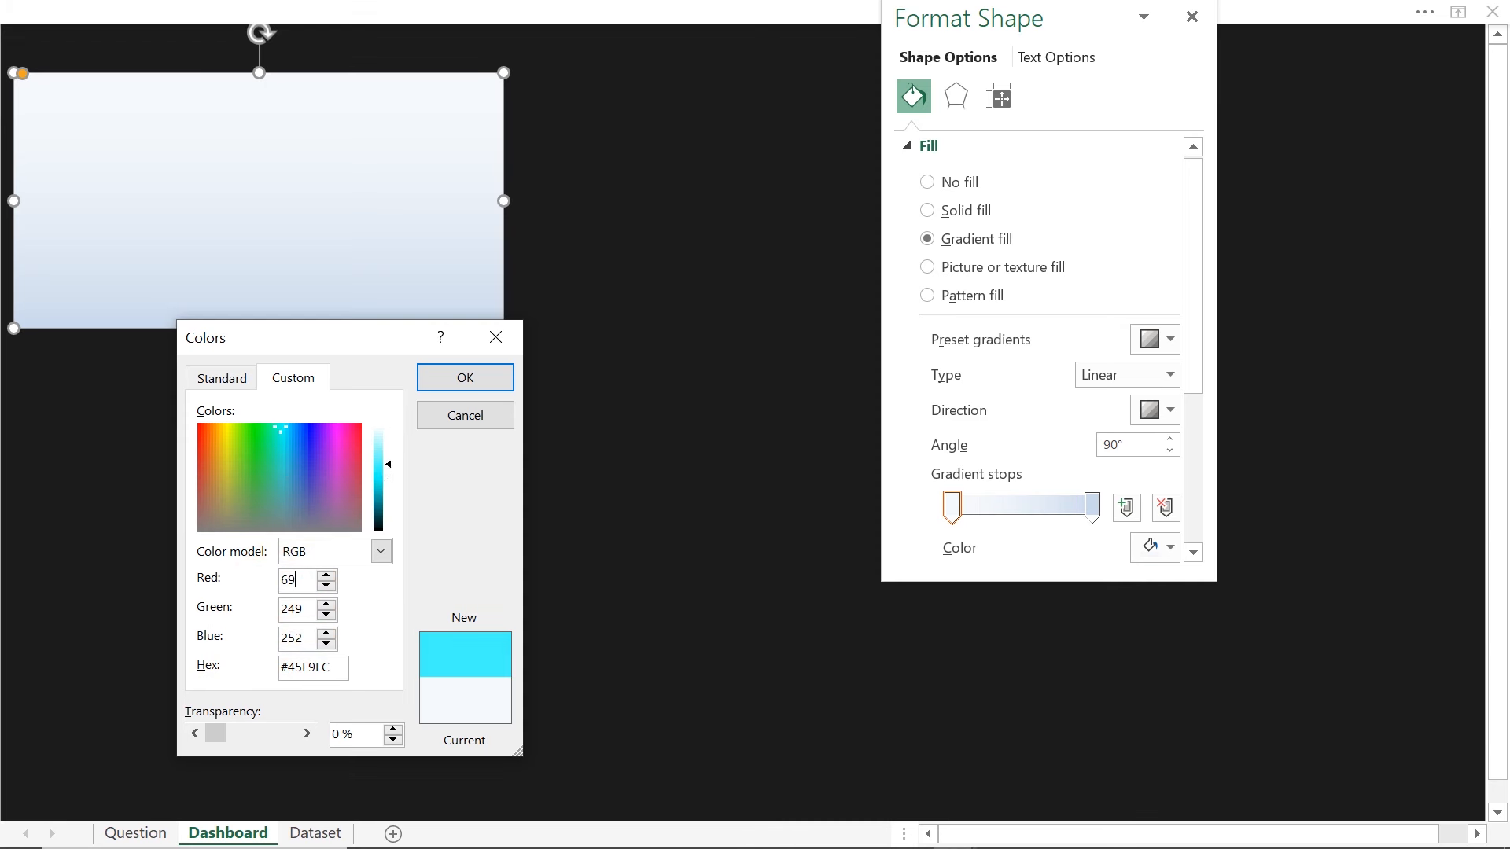
key(Tab)
text(66)
key(Tab)
text(1)
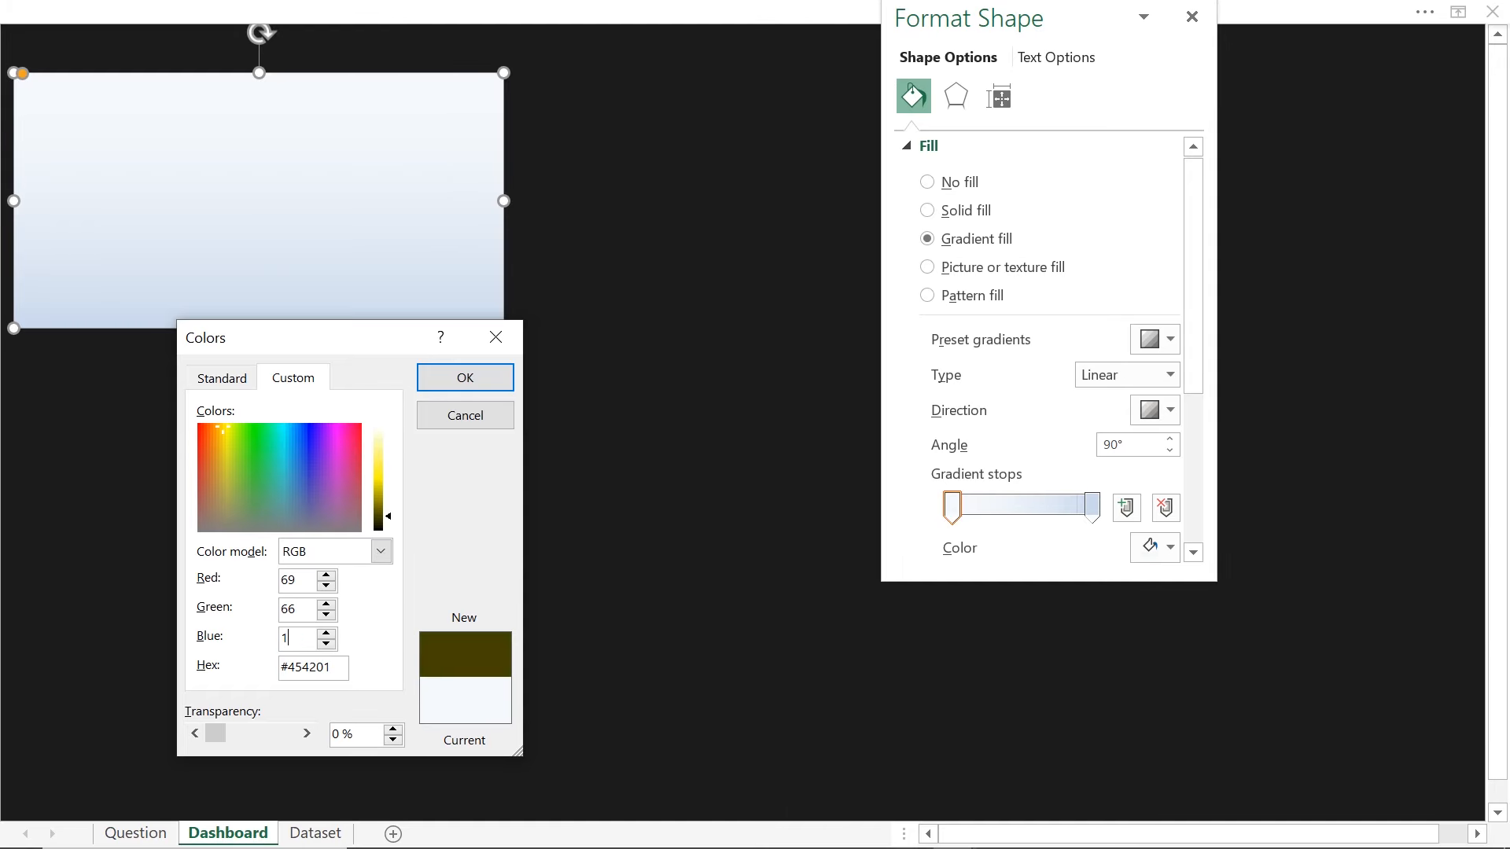
key(BackSpace)
text(213)
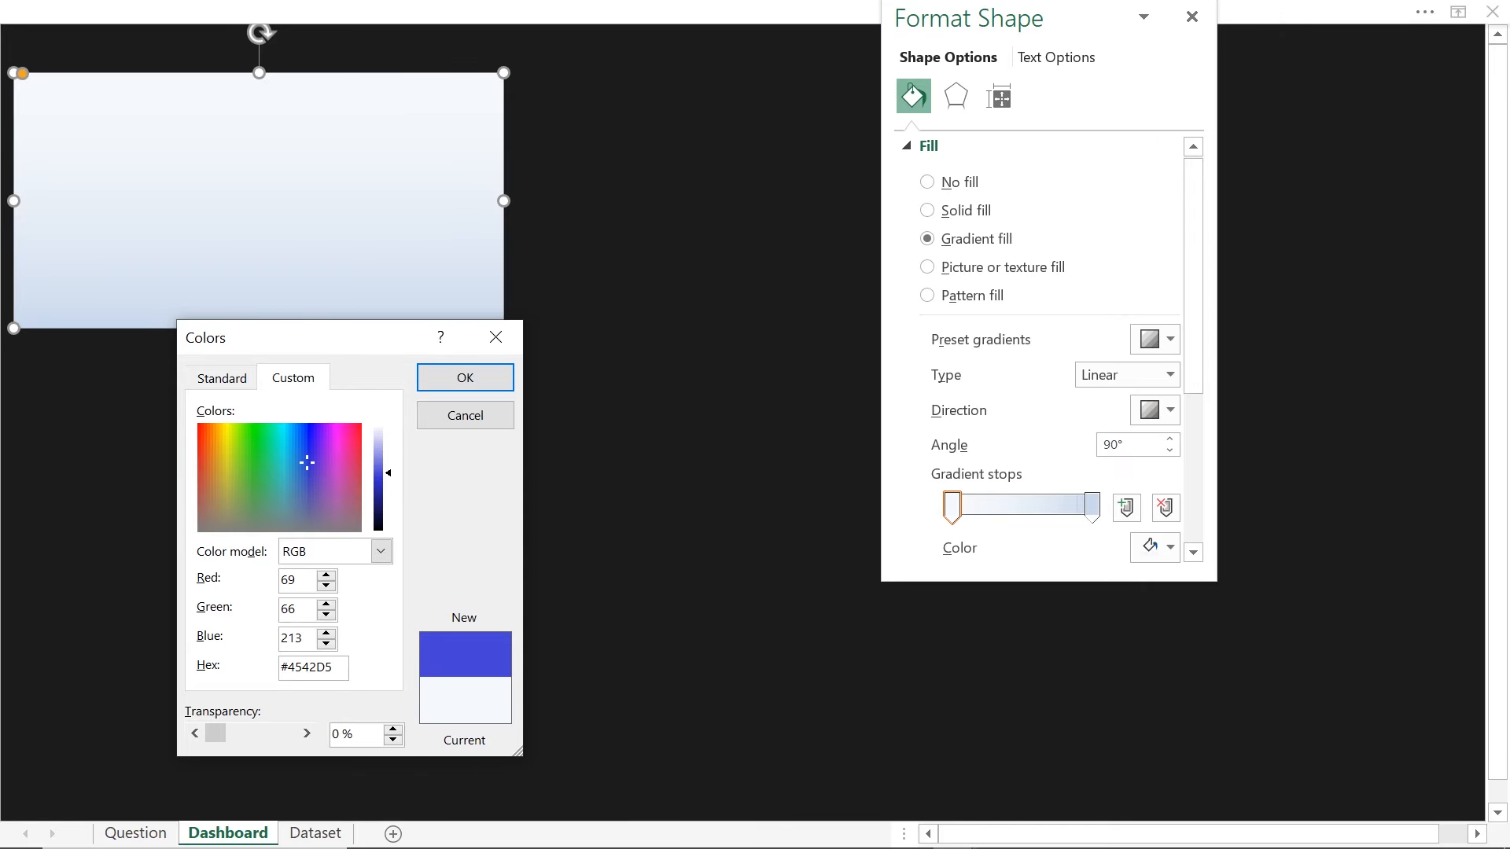
click(461, 381)
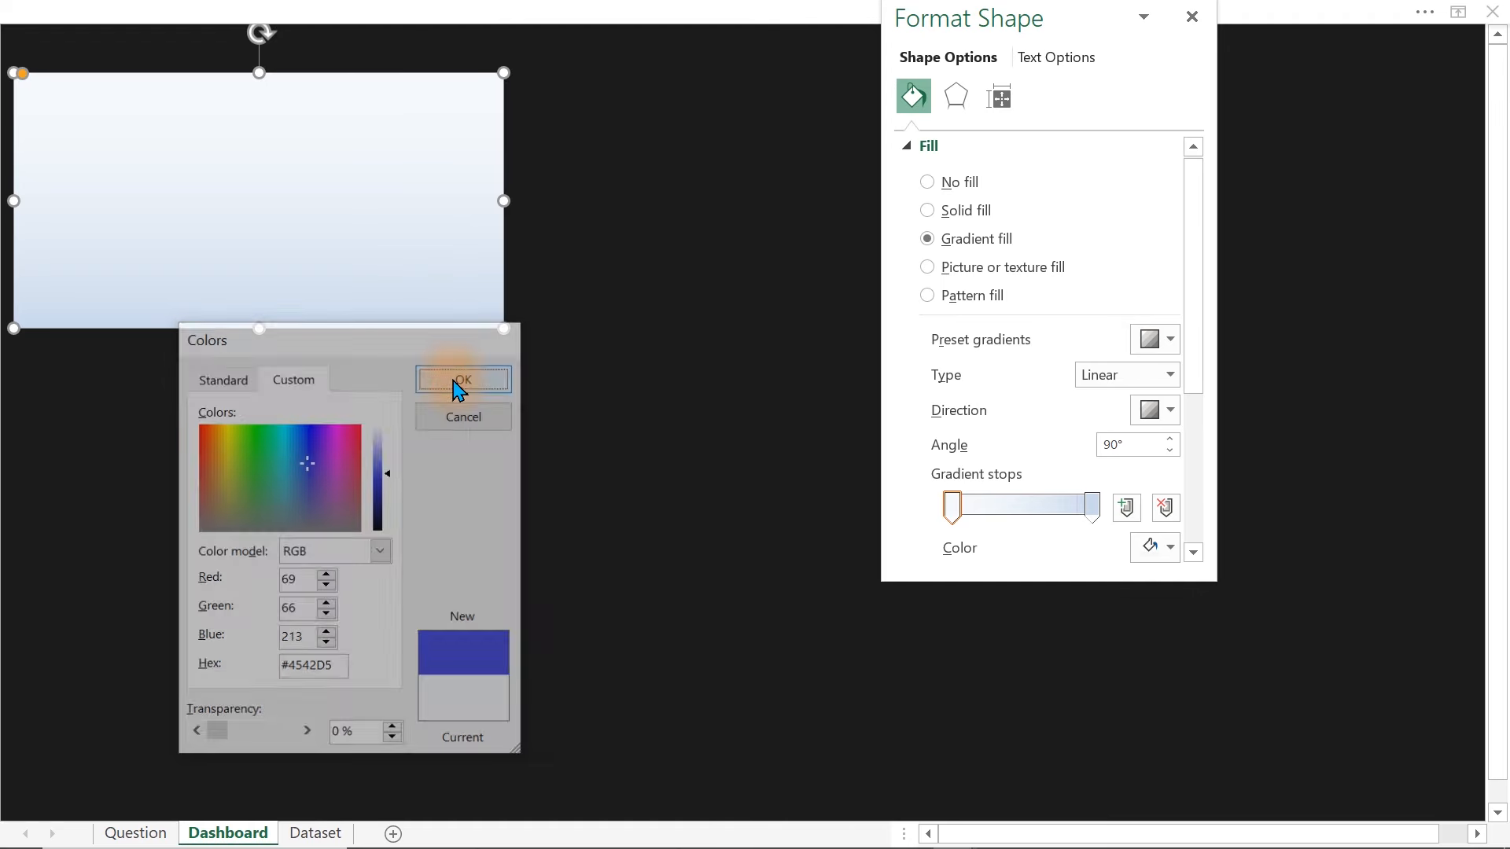
- Set the rectangle's last gradient stop to a custom RGB colour of red 23, green 23 and blue 72
click(1093, 505)
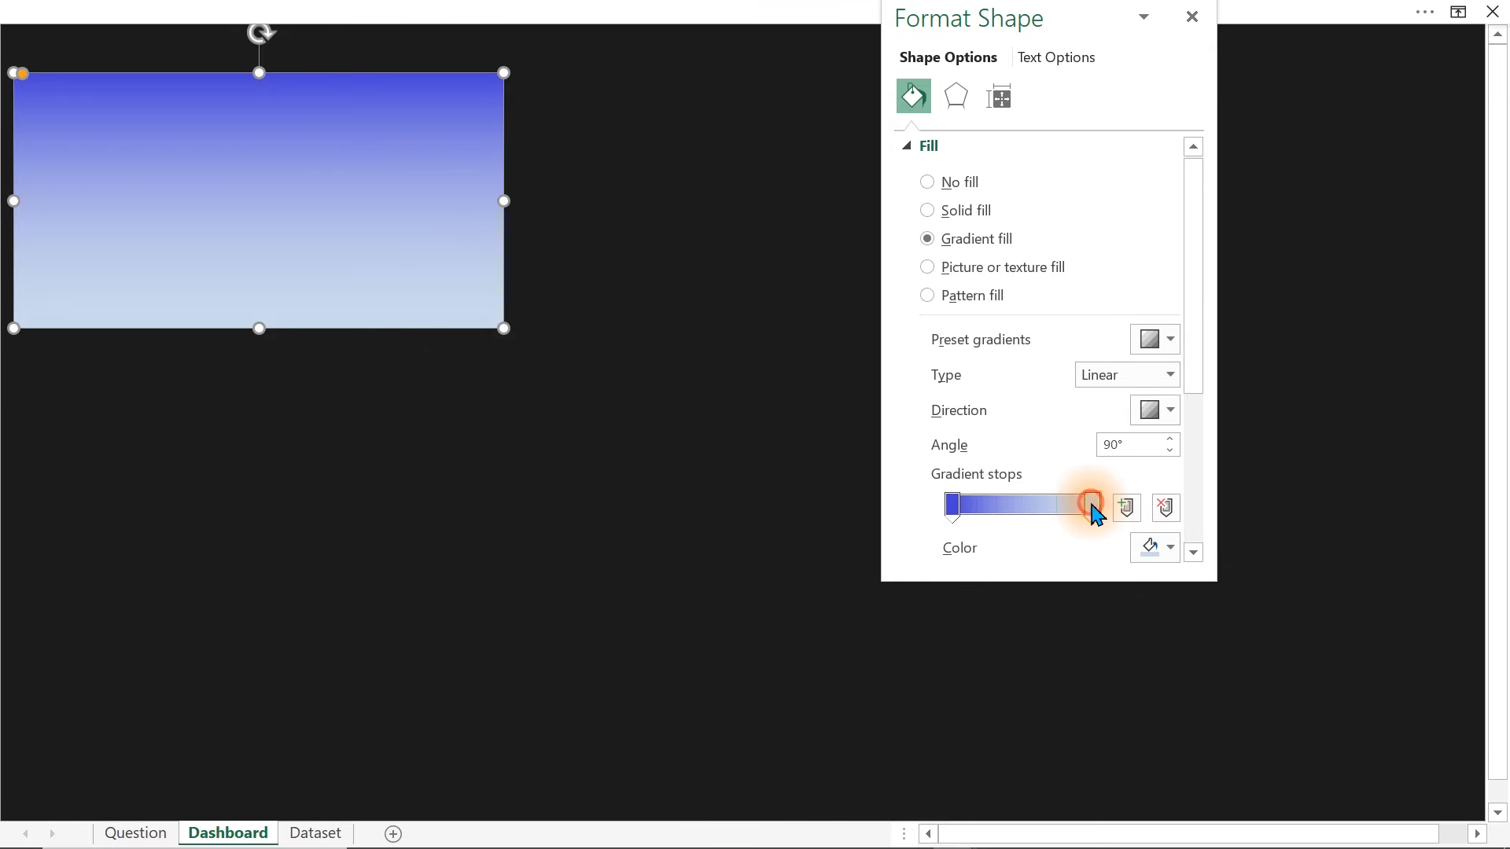
click(1153, 548)
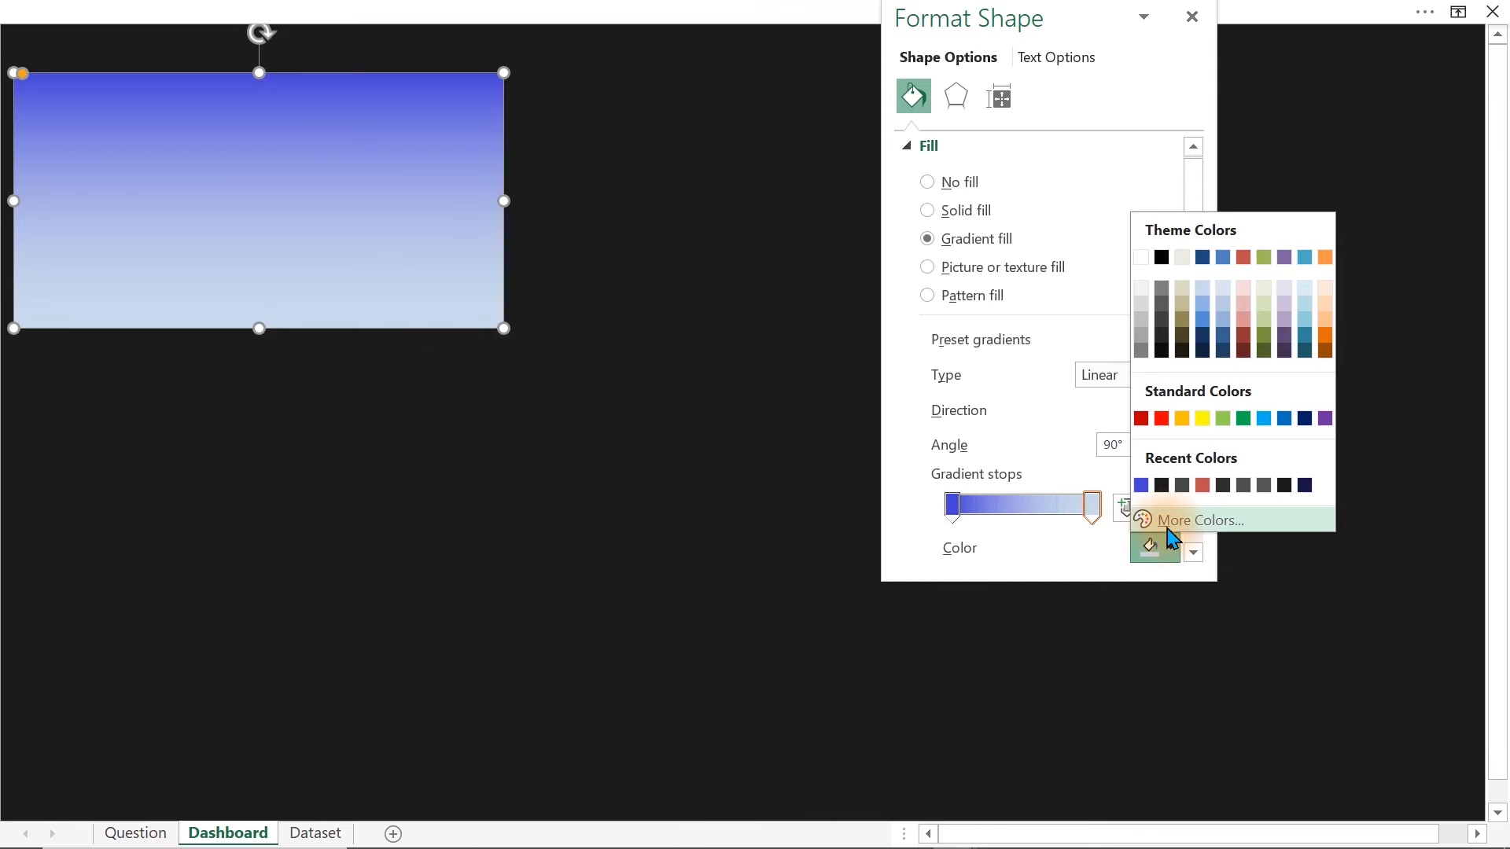
click(1169, 529)
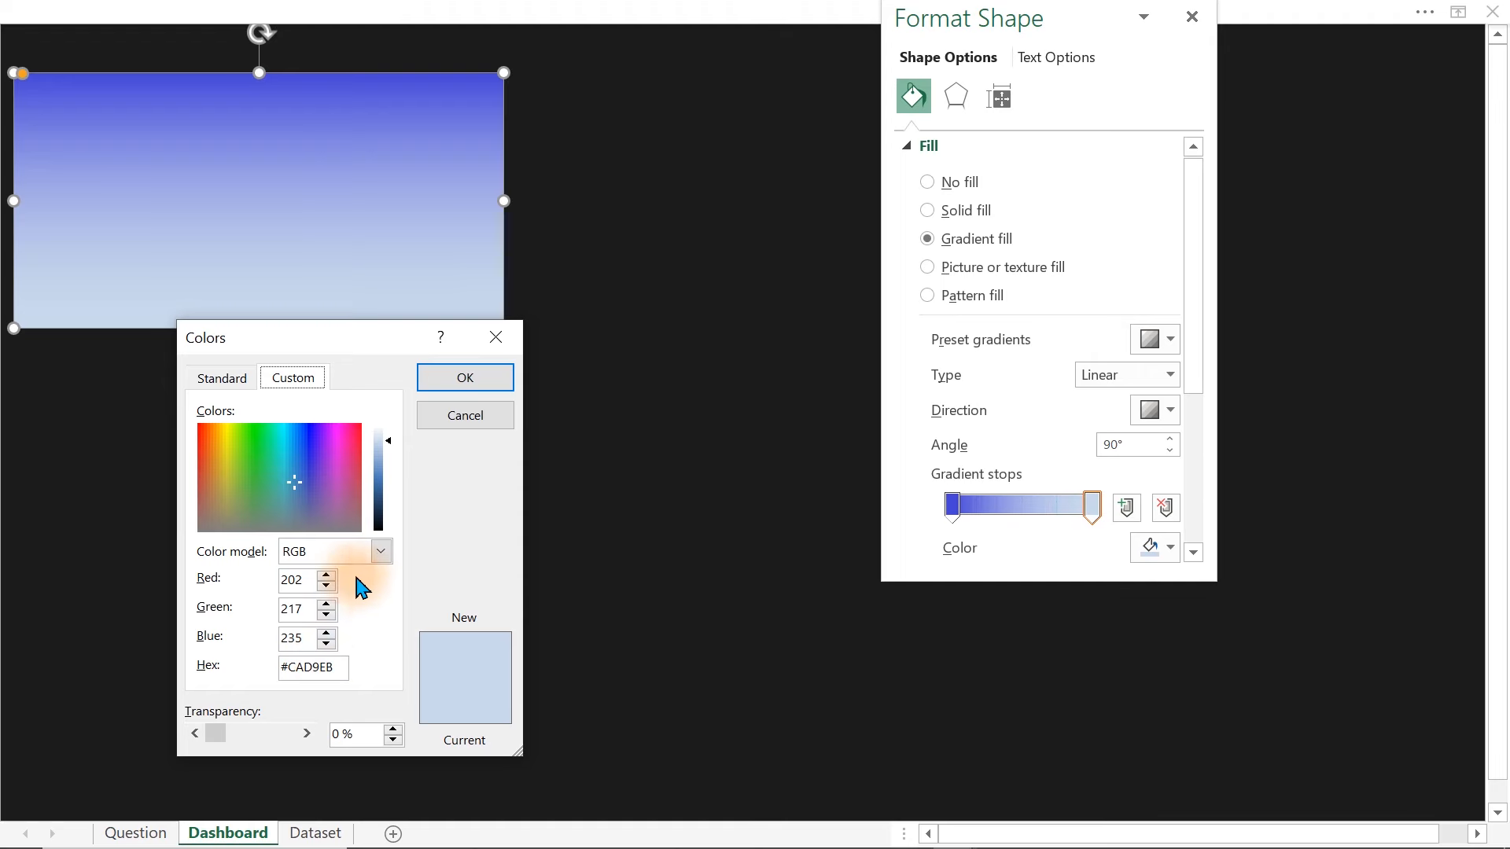
click(305, 579)
drag(305, 579, 260, 597)
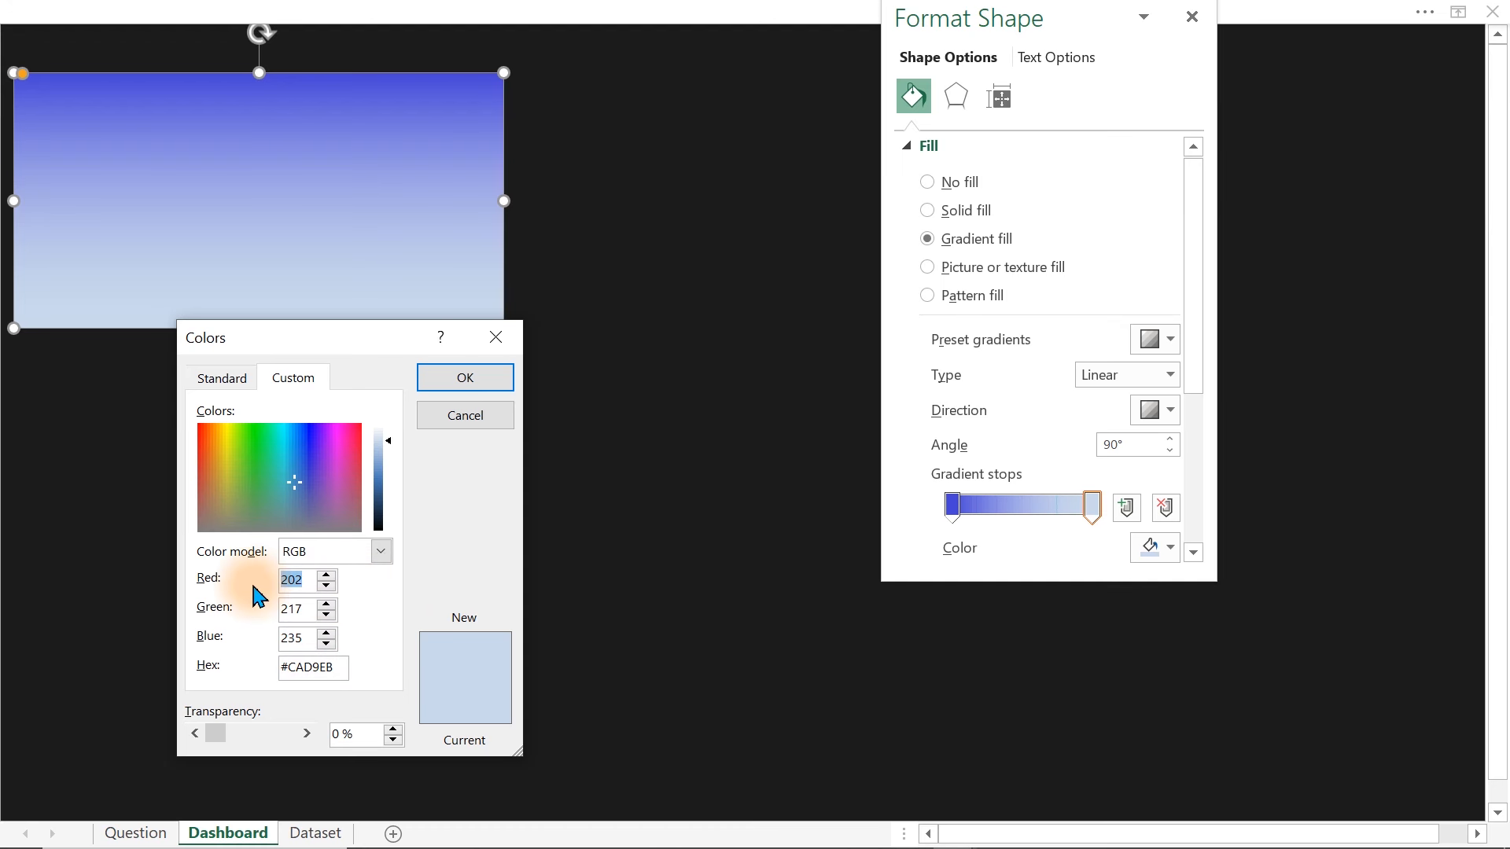
text(23)
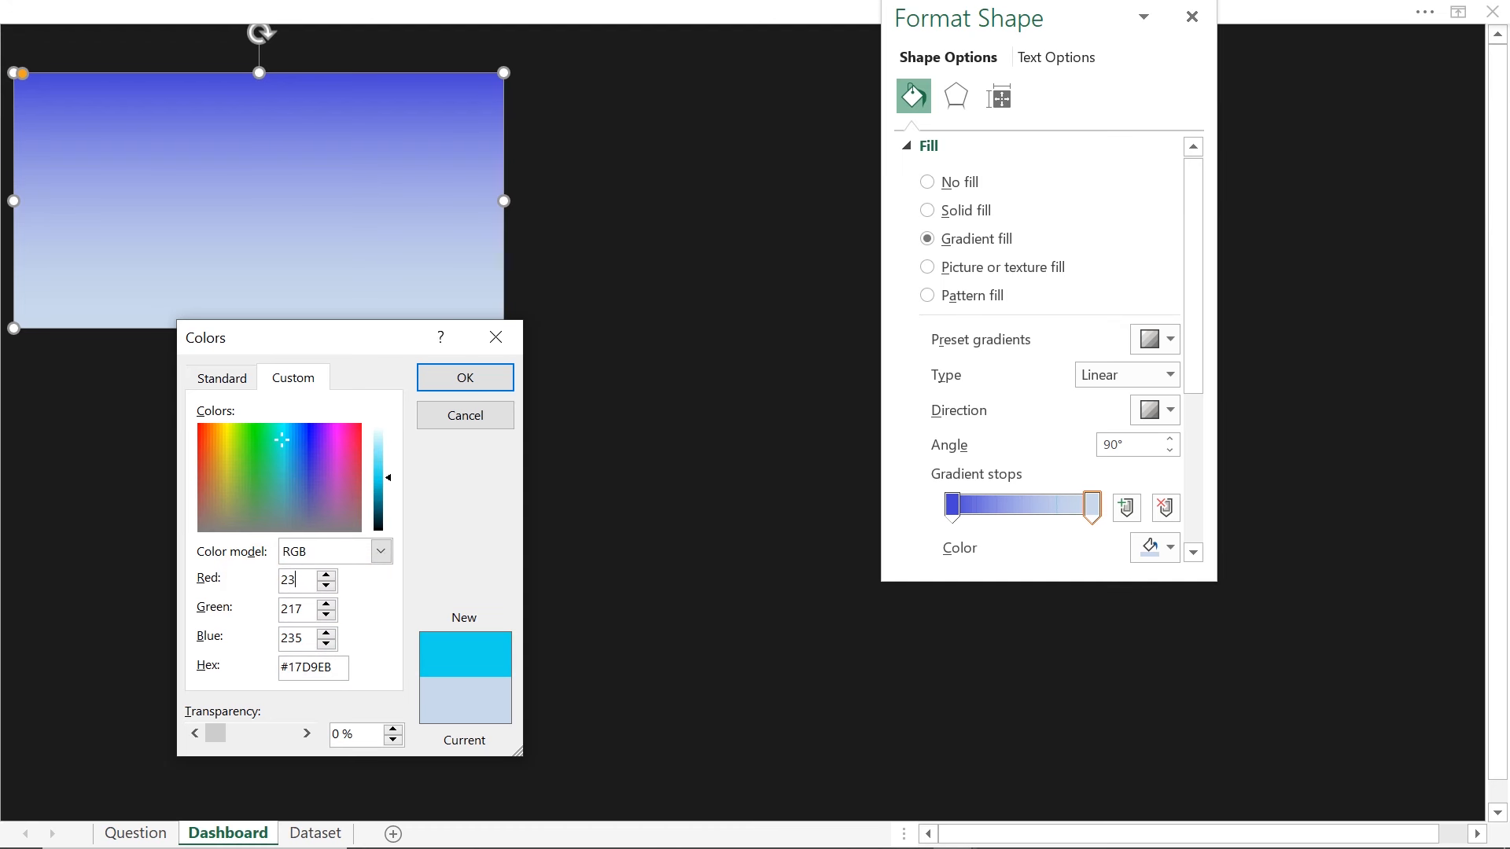
key(Tab)
text(23)
key(Tab)
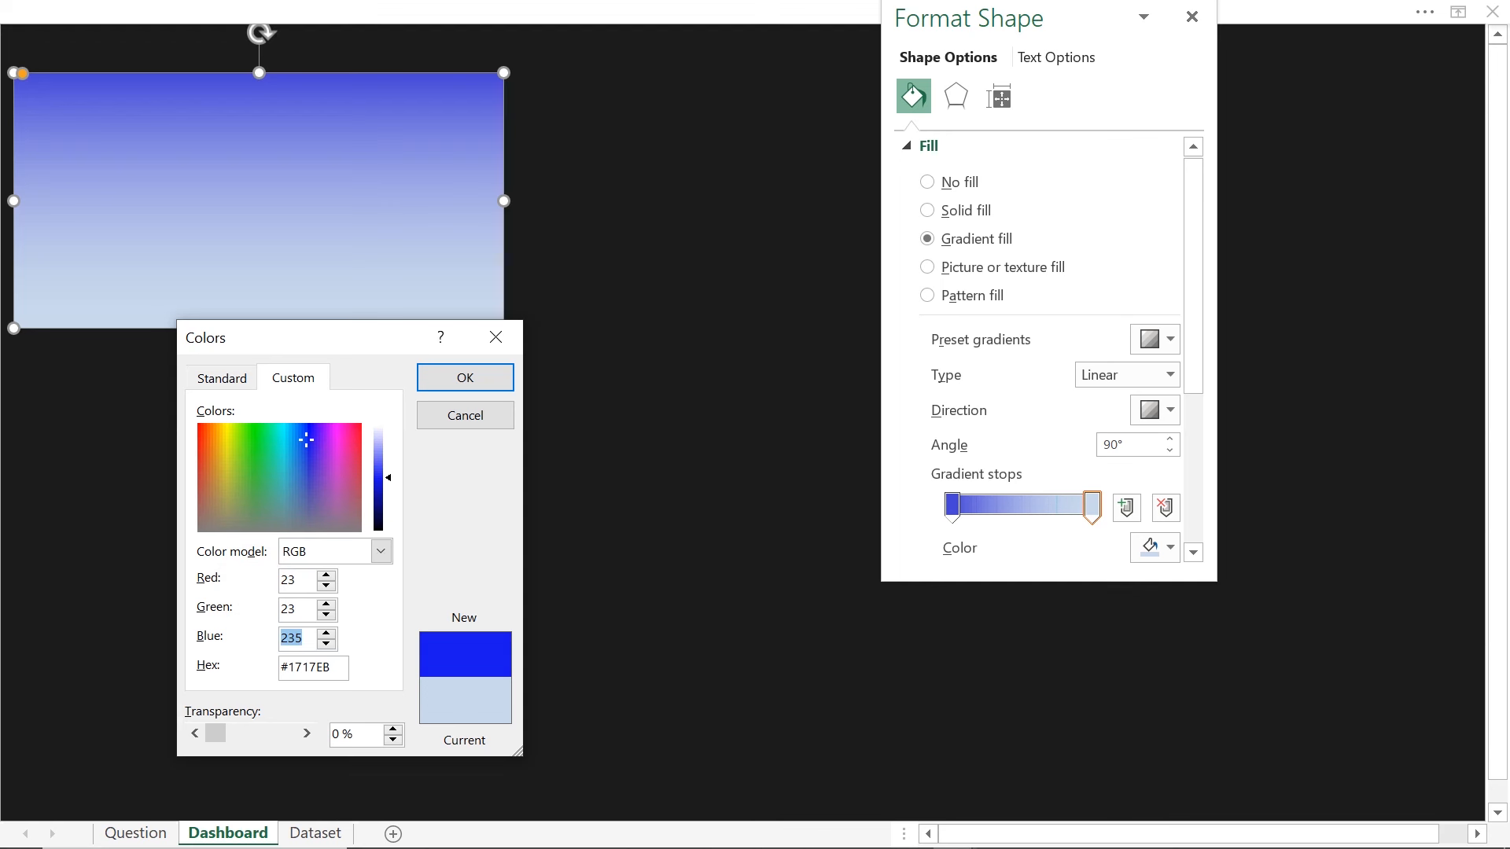
text(72)
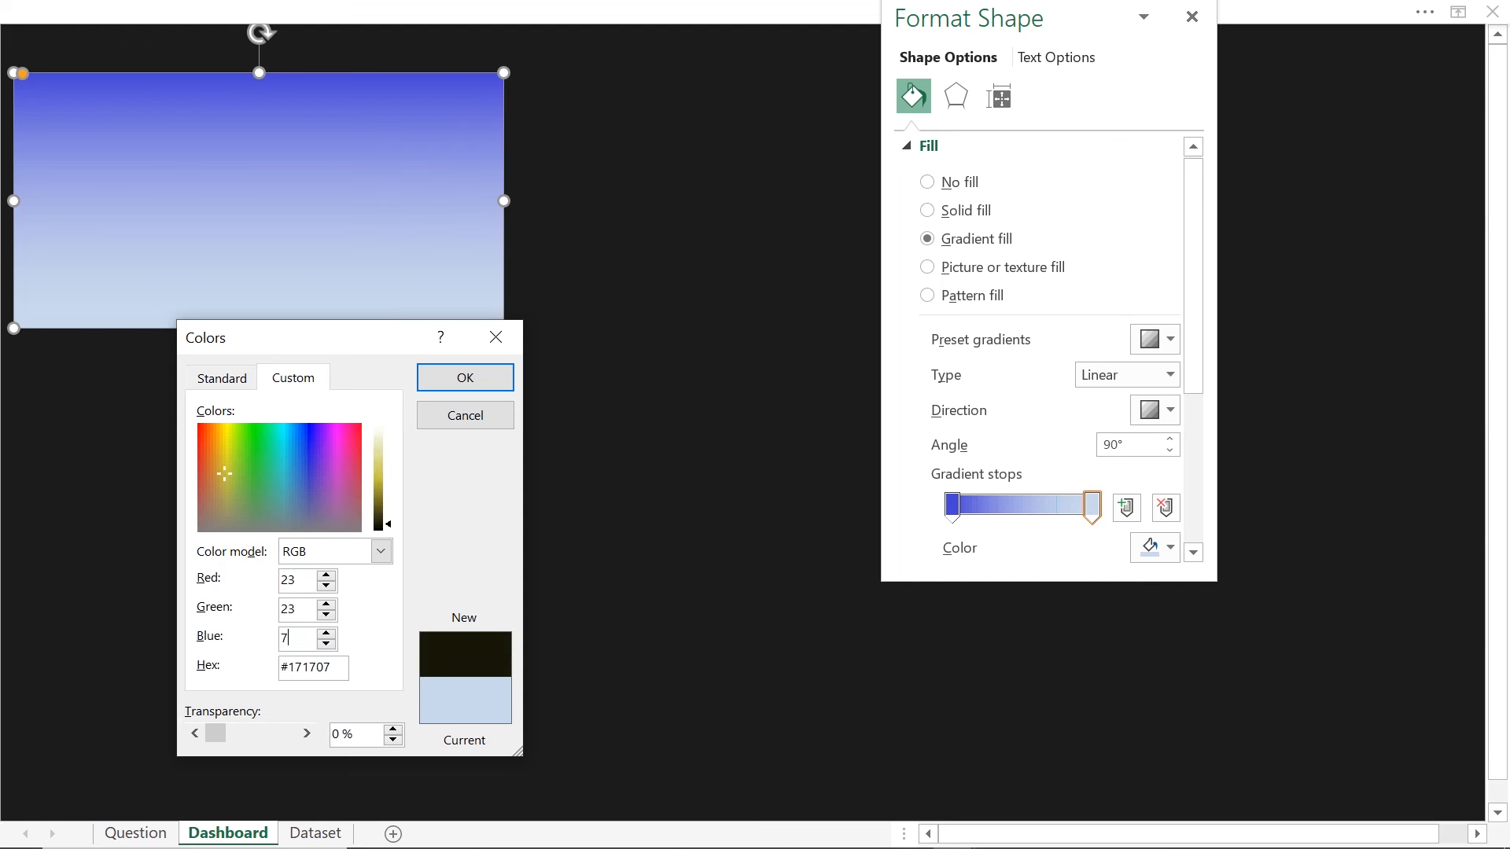
click(474, 380)
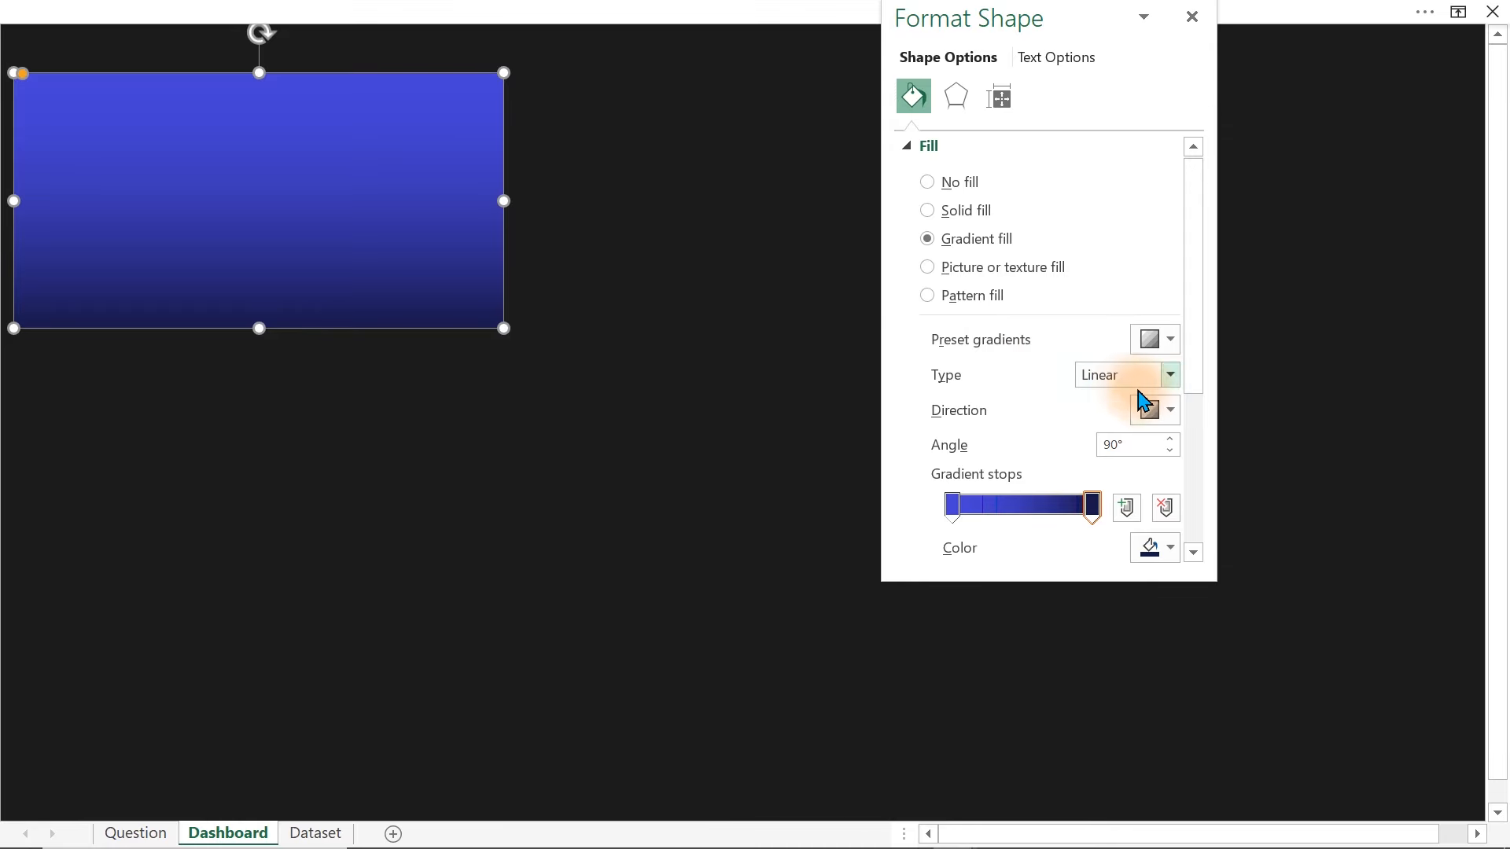
- Run the rectangle's linear gradient from left to right, set its angle to 20°, and deselect the shape
click(1164, 410)
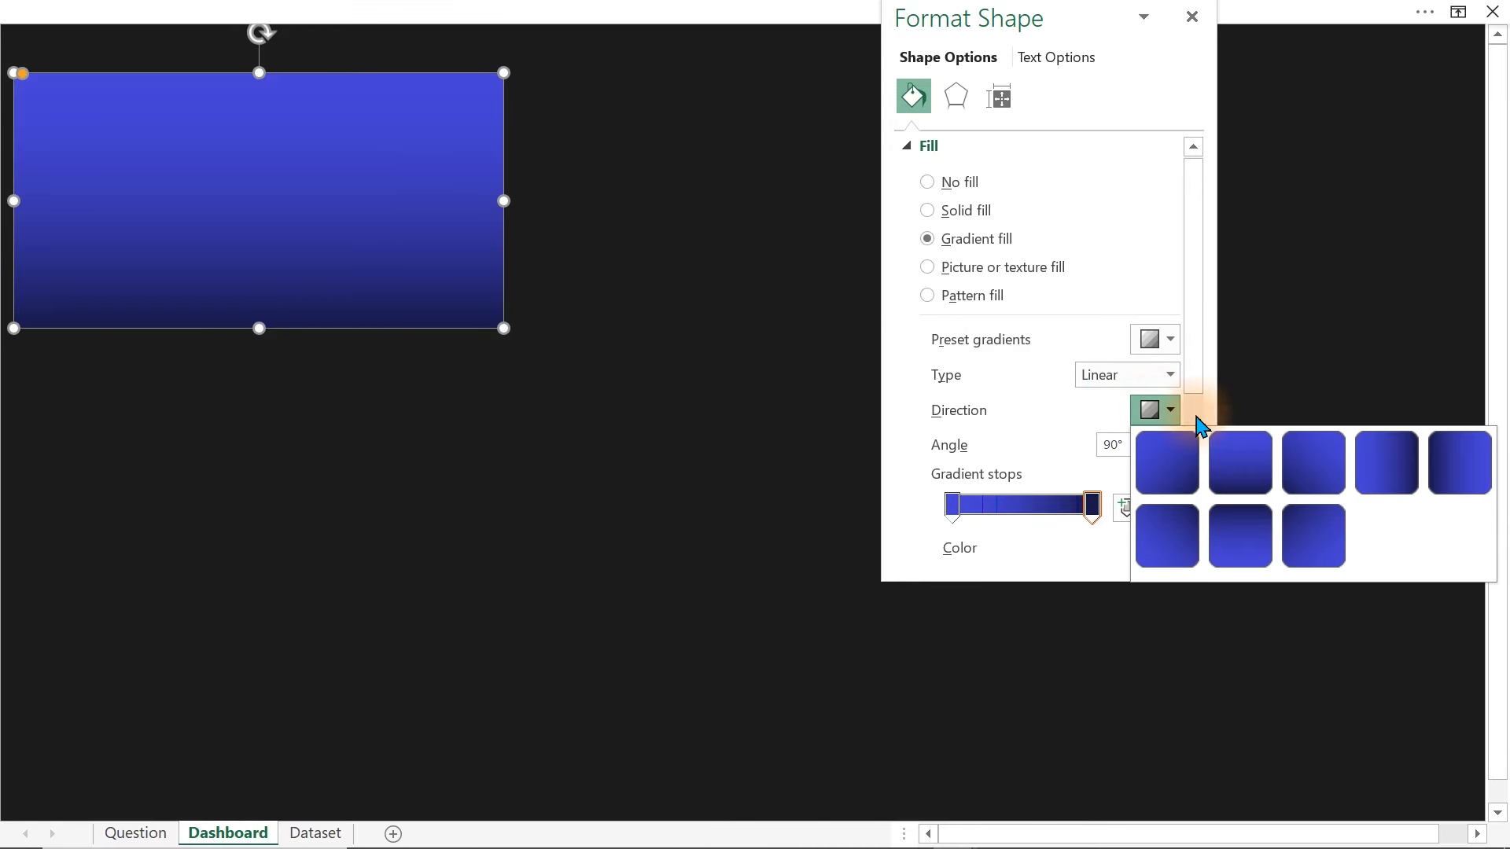
click(1380, 466)
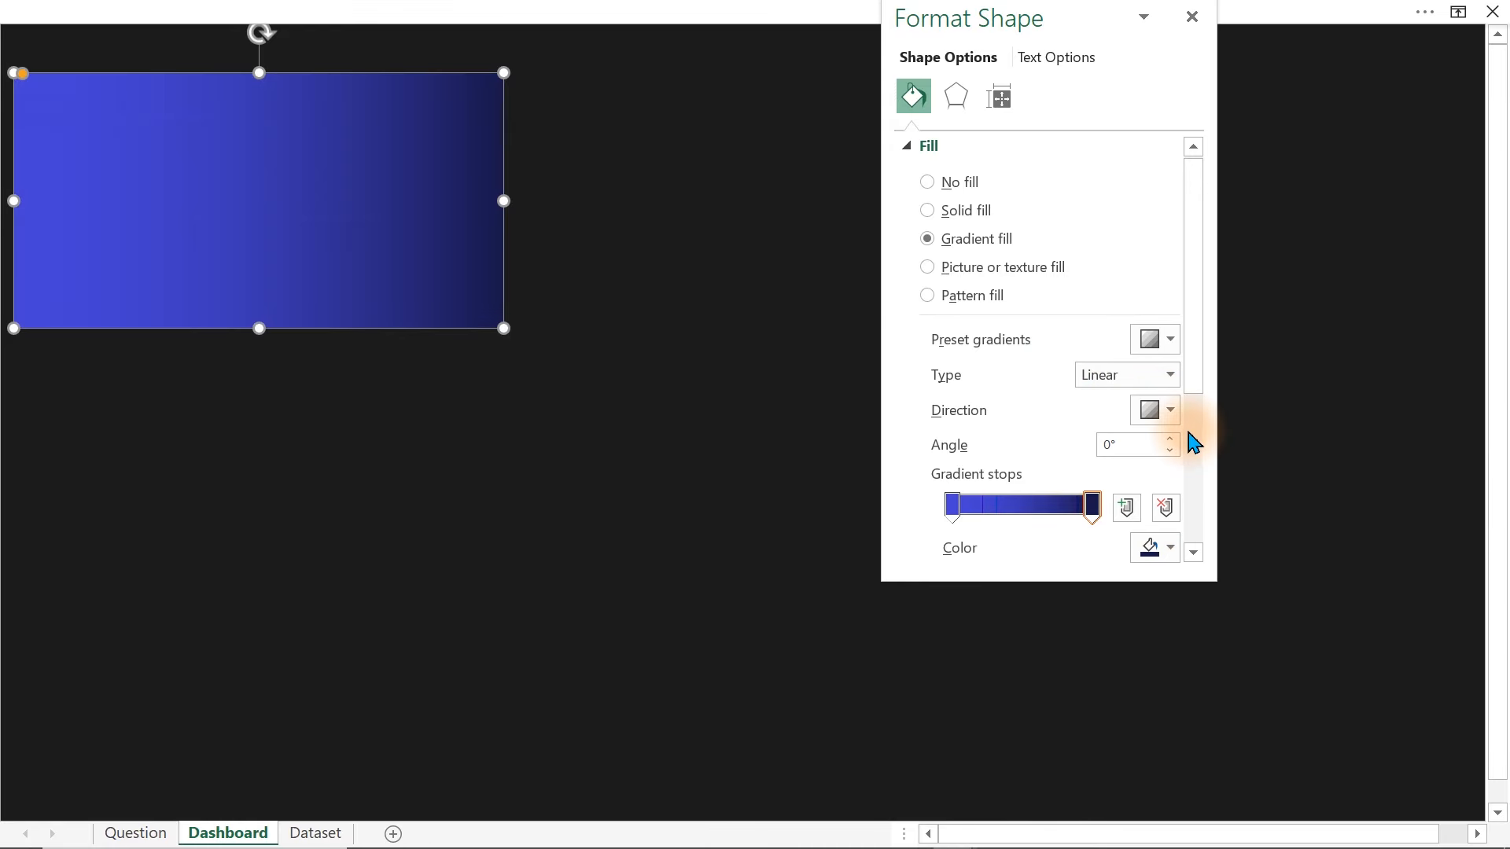
click(1172, 441)
click(1172, 440)
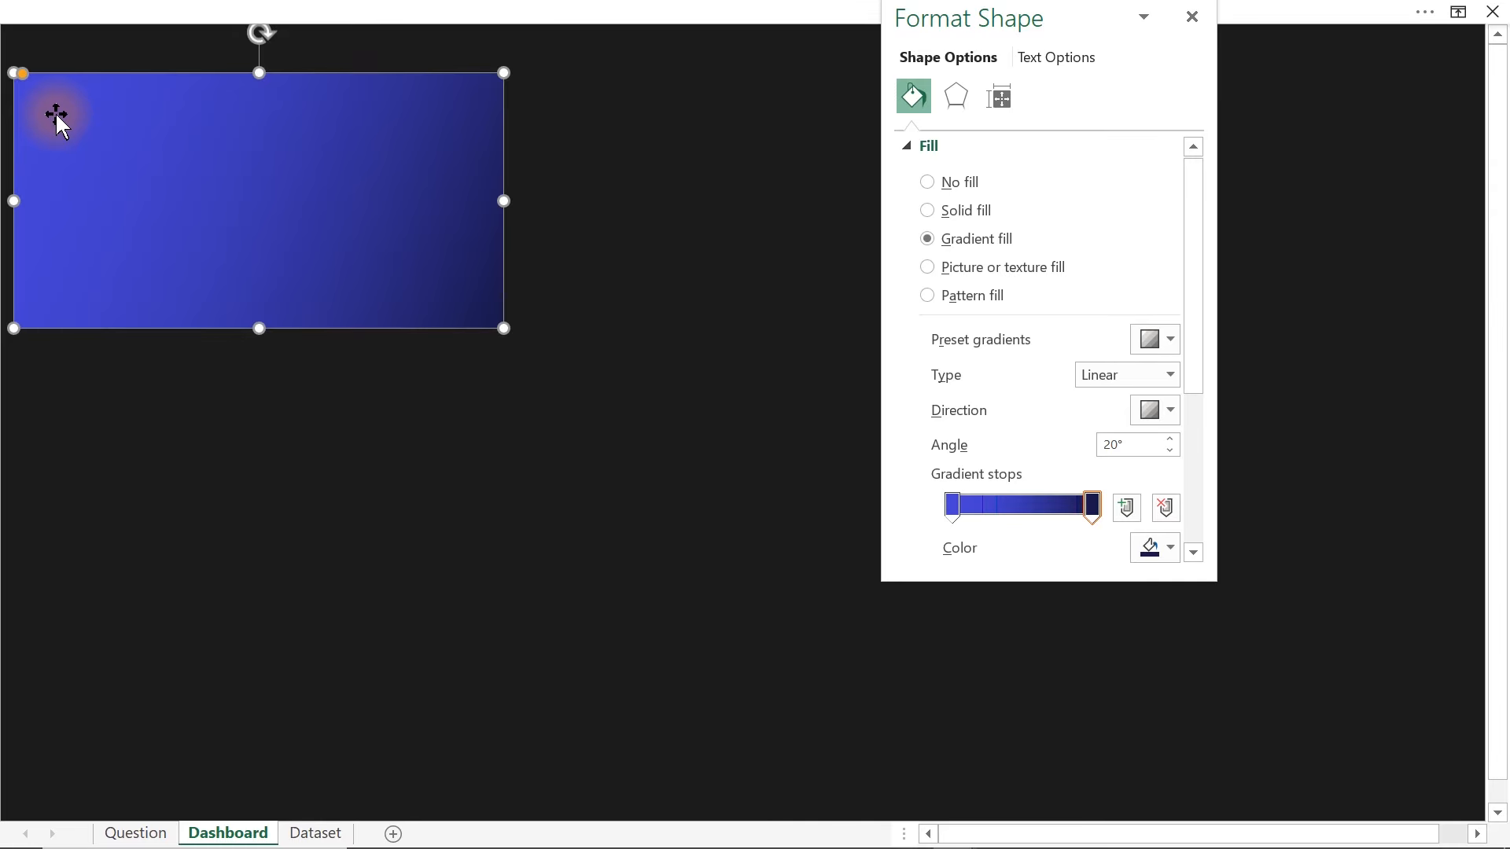
click(609, 288)
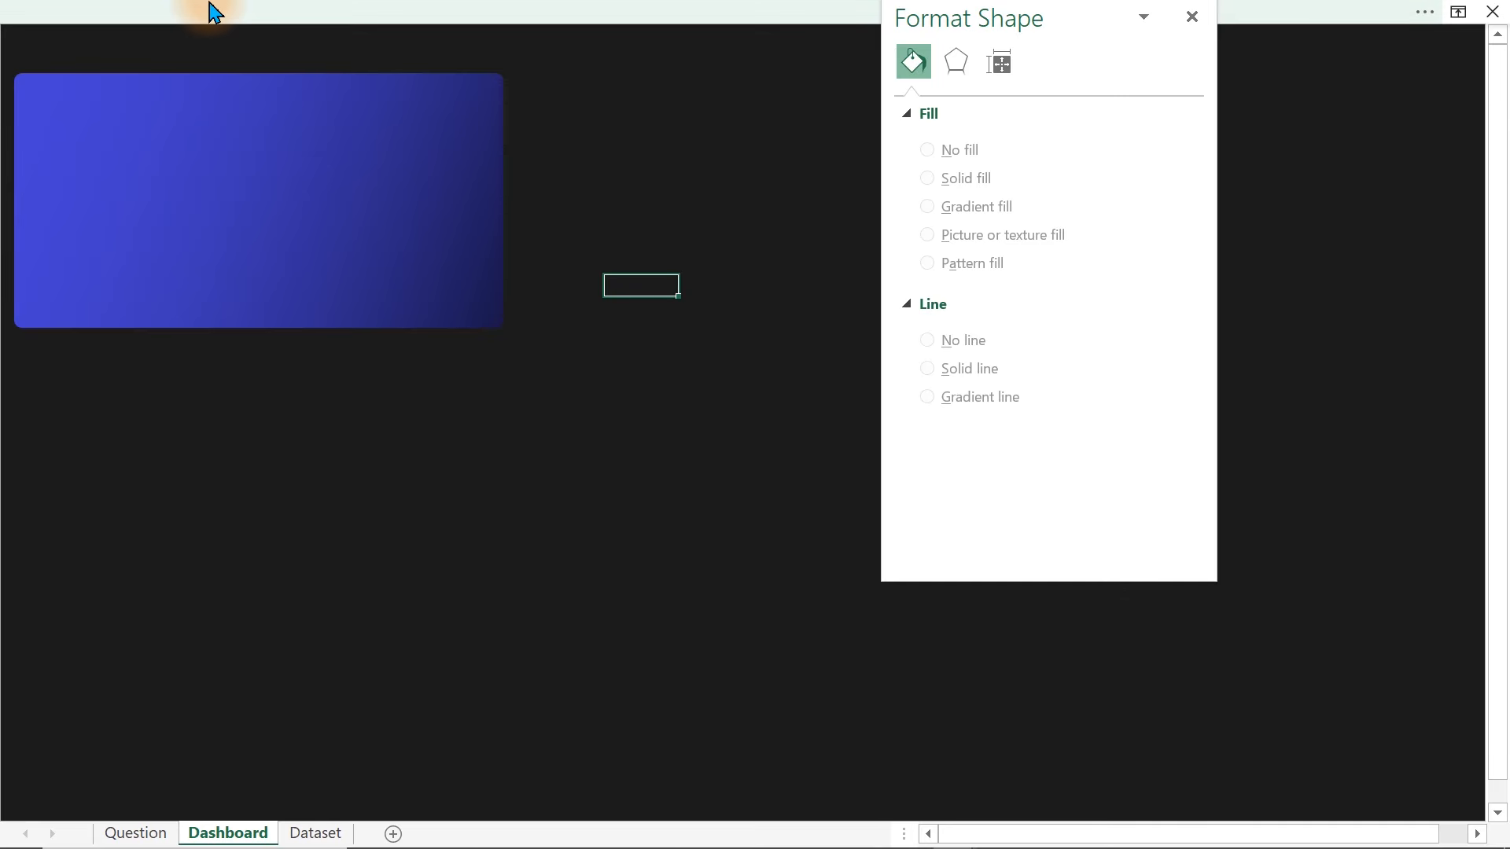
- Insert a text box reading "Total Stock Values" on the gradient panel, with no fill and no line
click(309, 3)
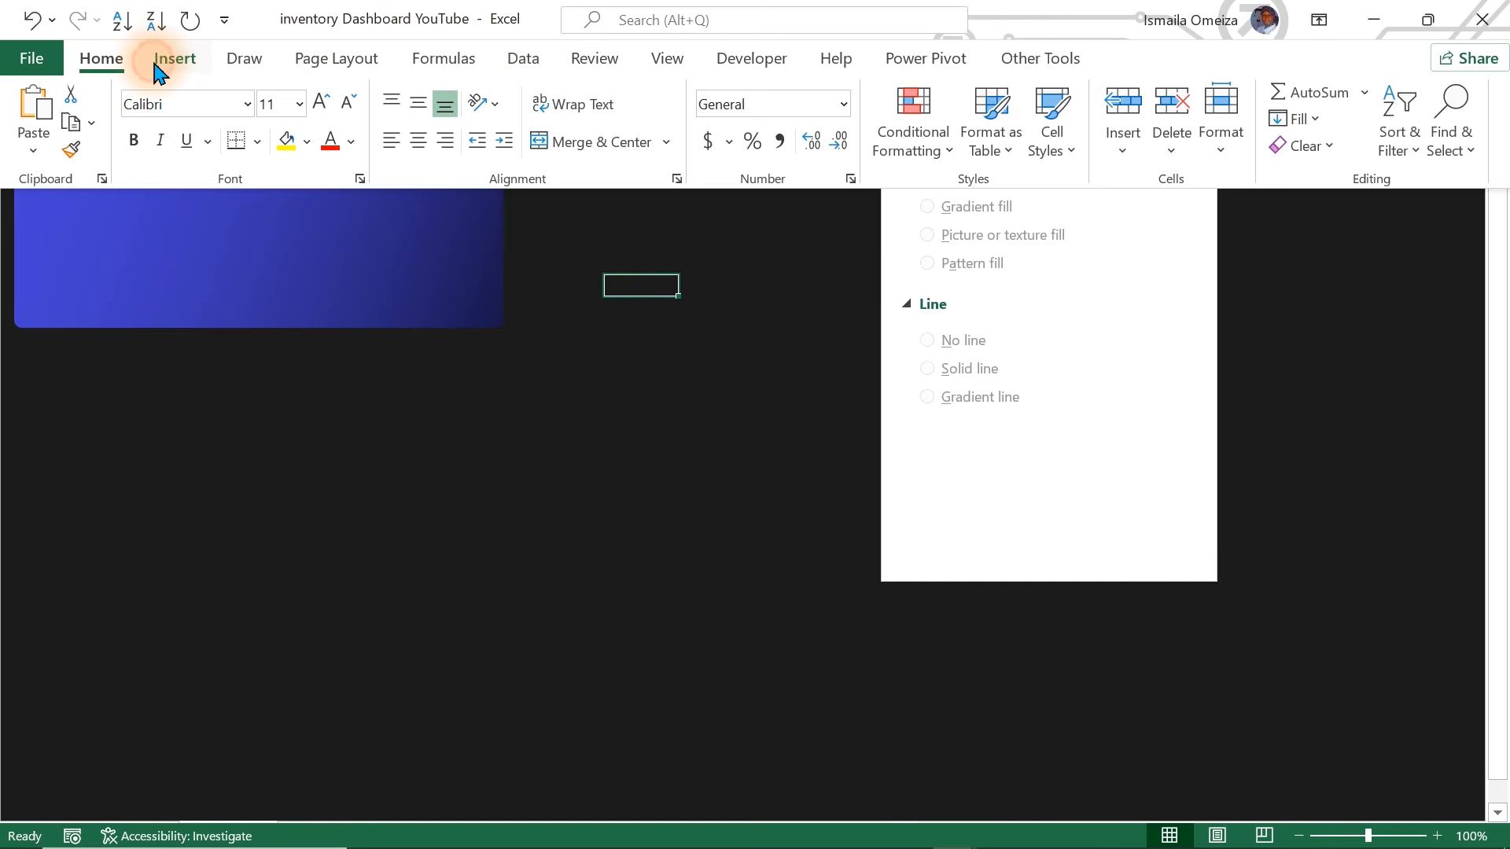
click(161, 63)
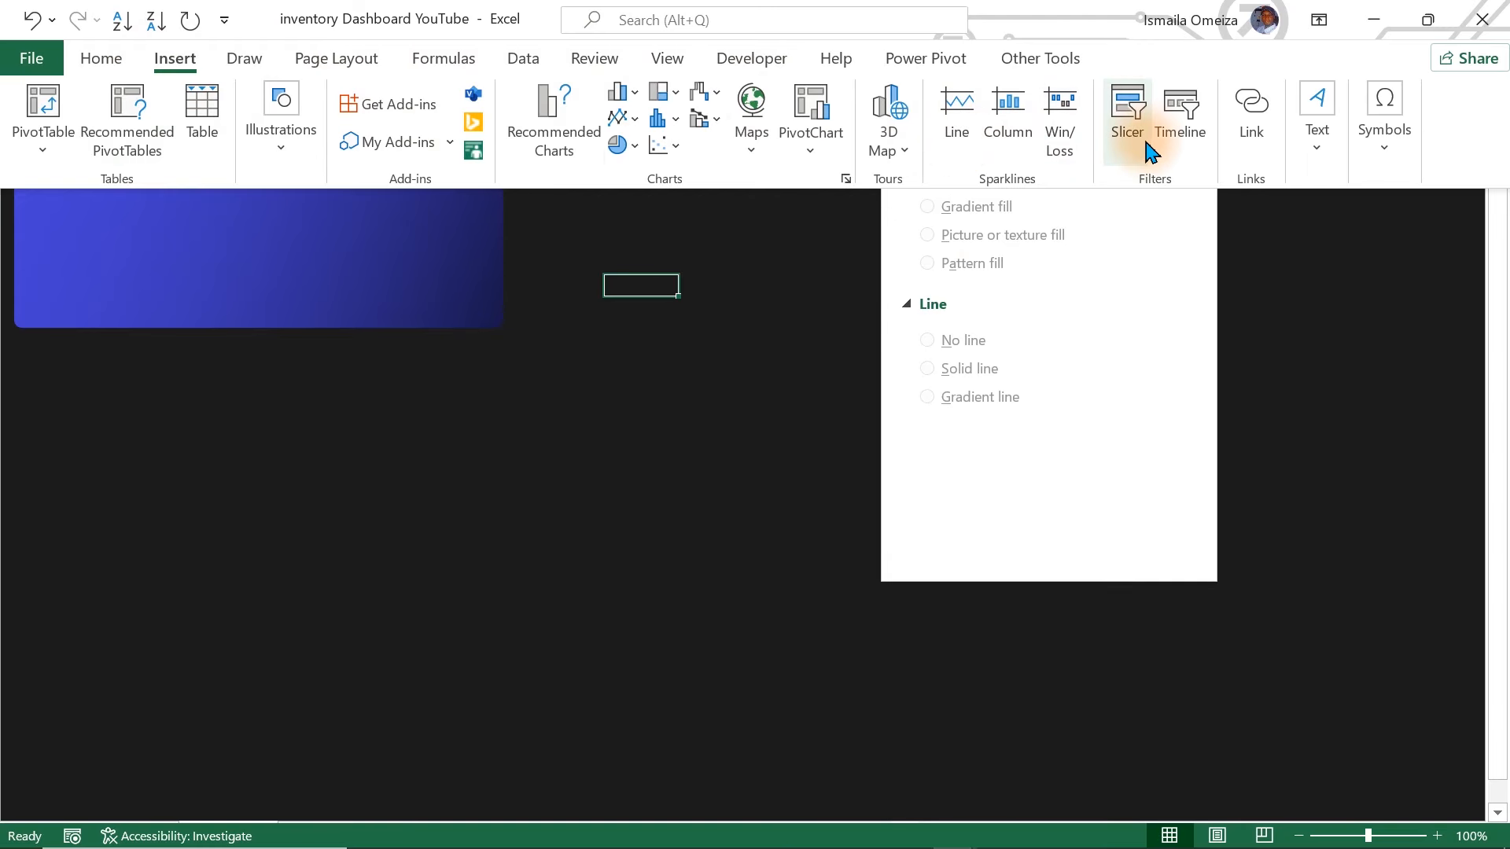
click(1336, 154)
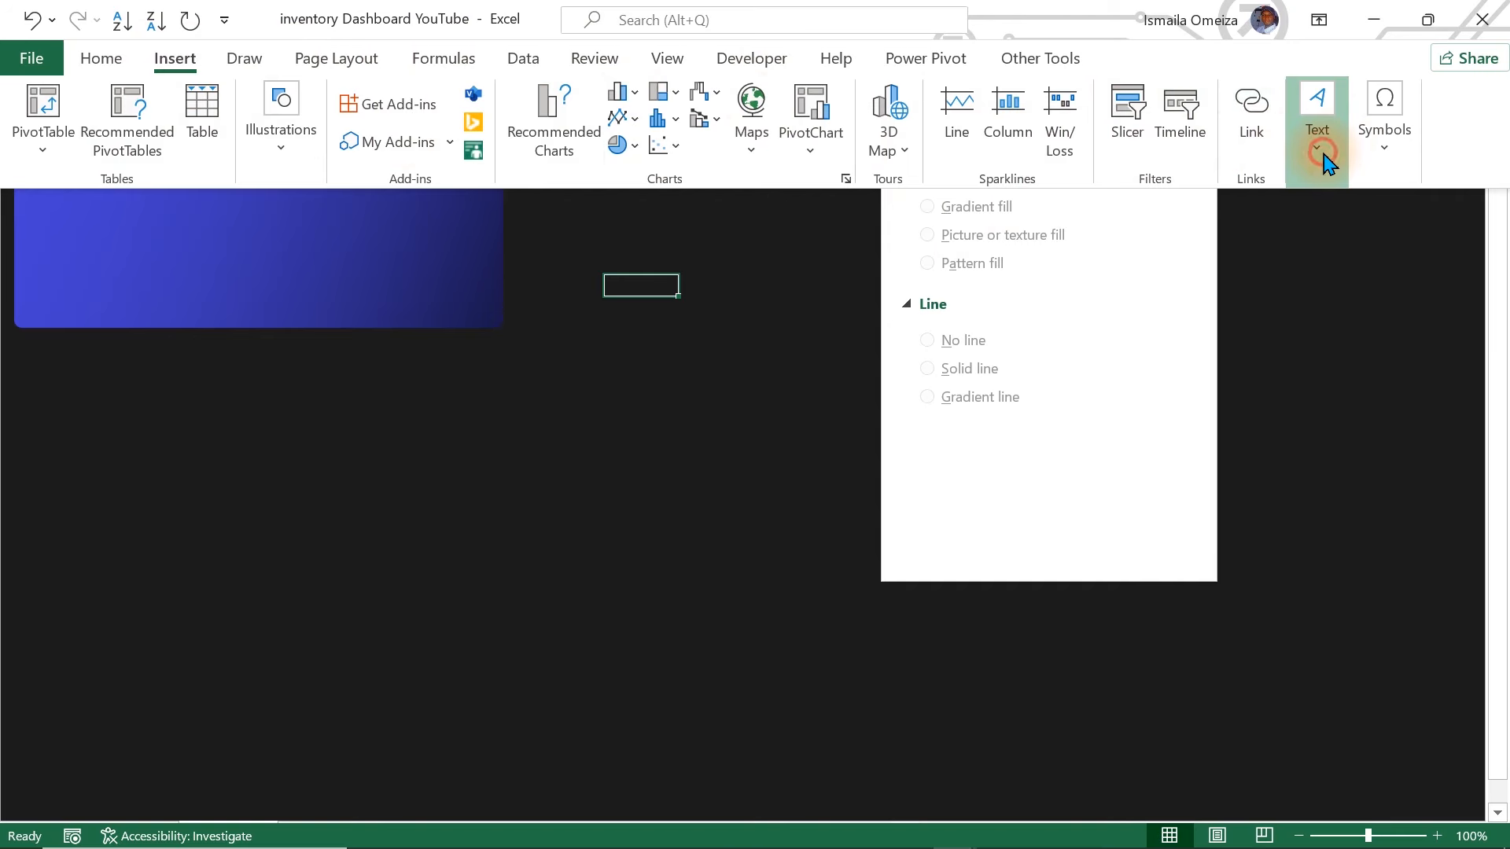
click(1239, 225)
drag(66, 166, 320, 202)
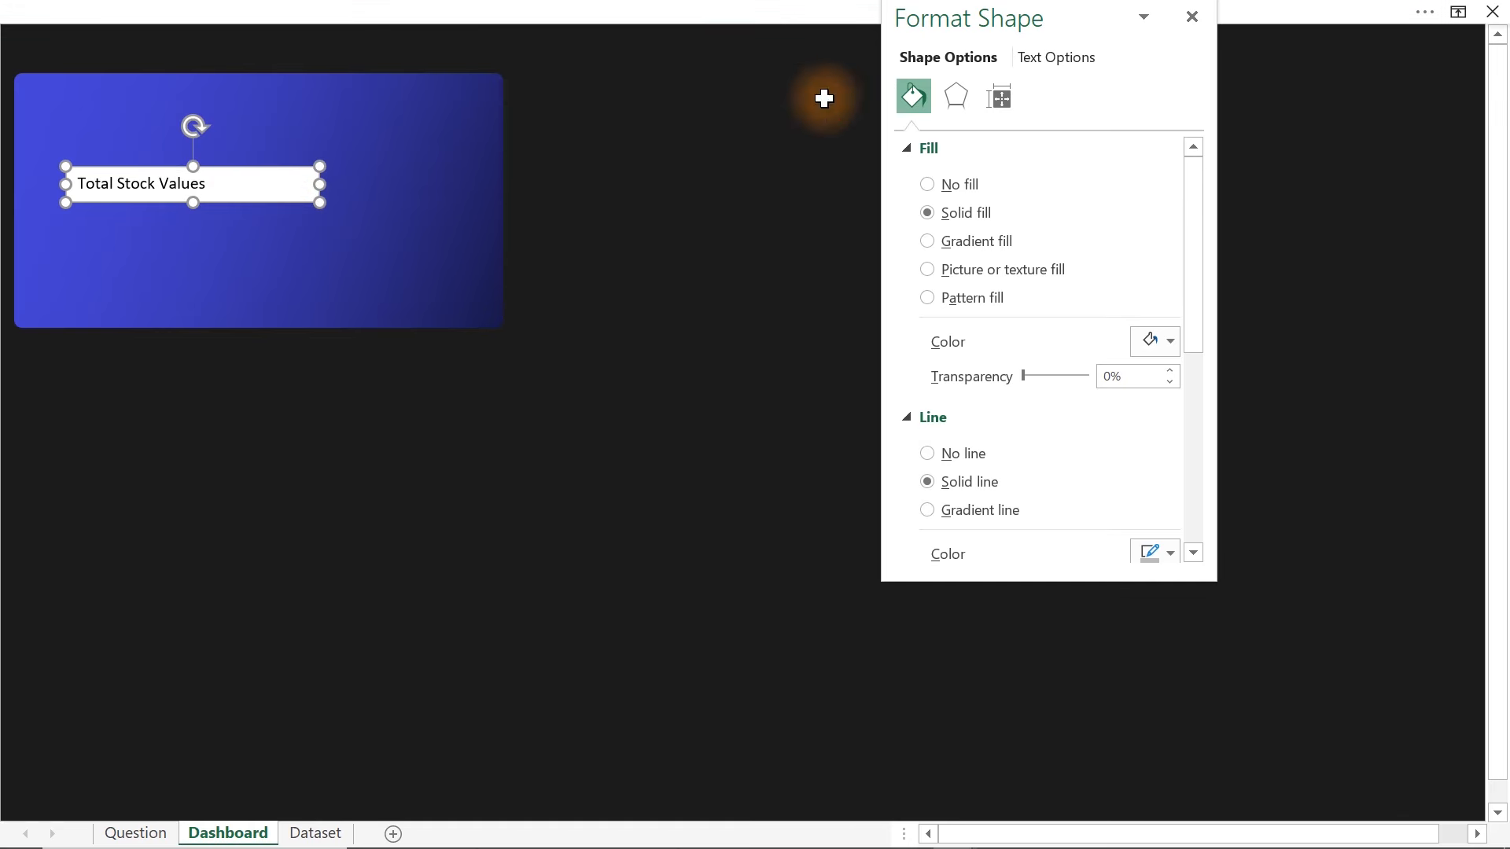
click(955, 187)
click(936, 378)
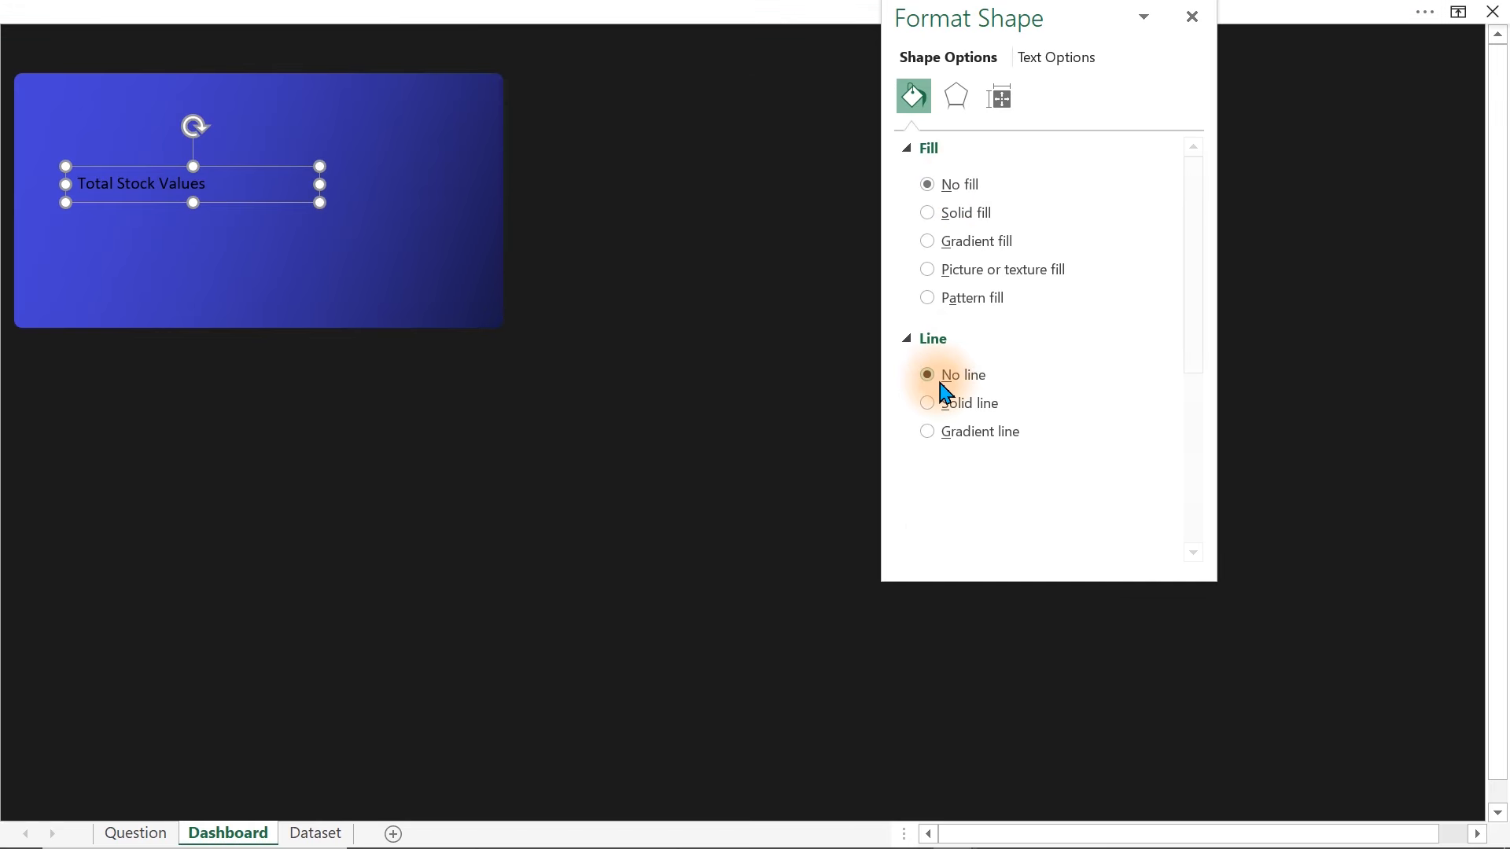
- Increase the "Total Stock Values" text to size 16 and make it light grey
click(376, 9)
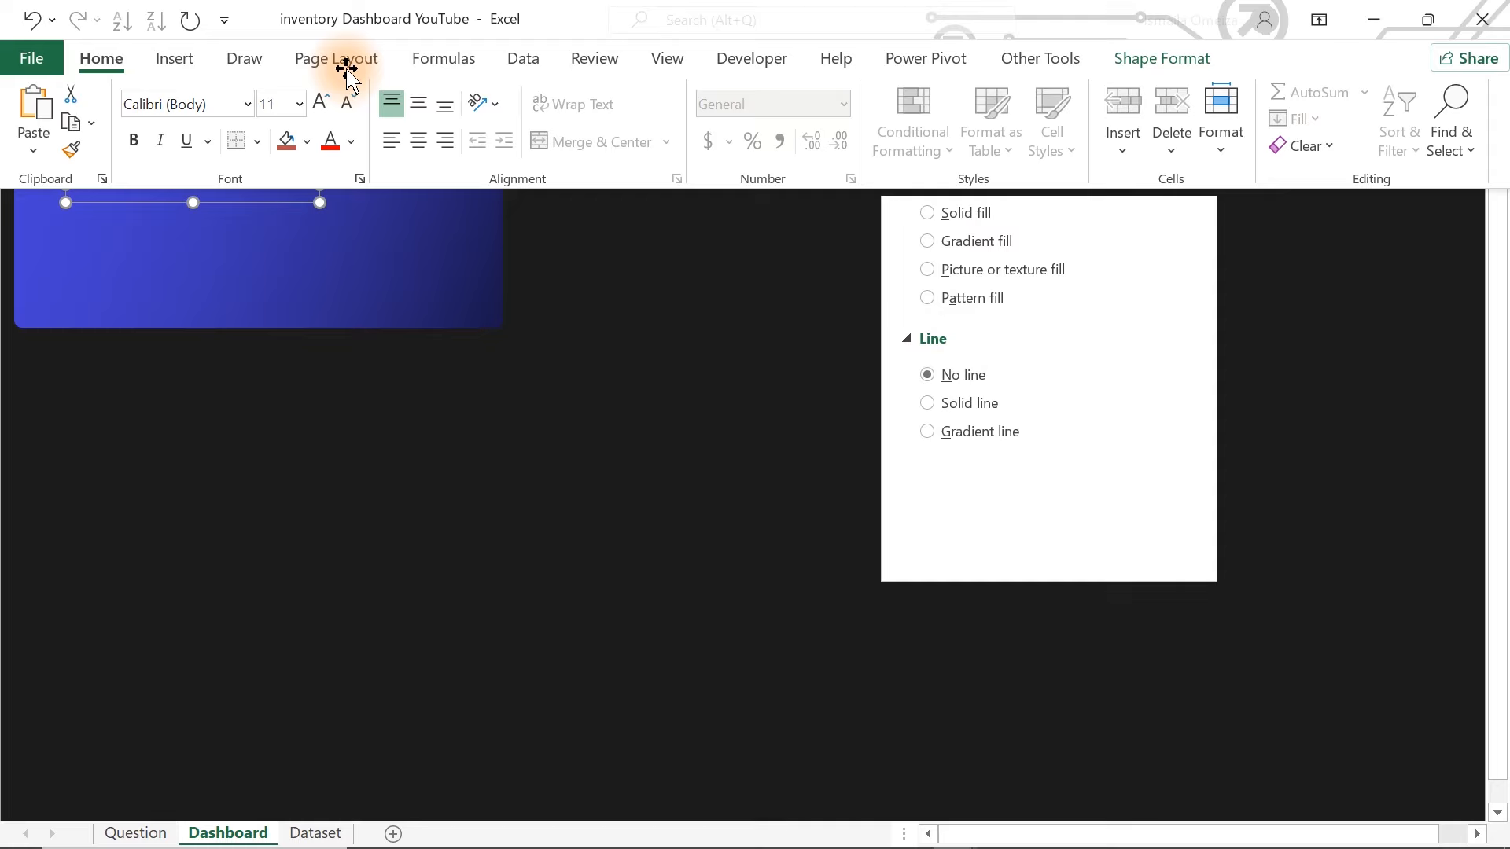
click(321, 102)
click(321, 102)
click(321, 102)
click(620, 253)
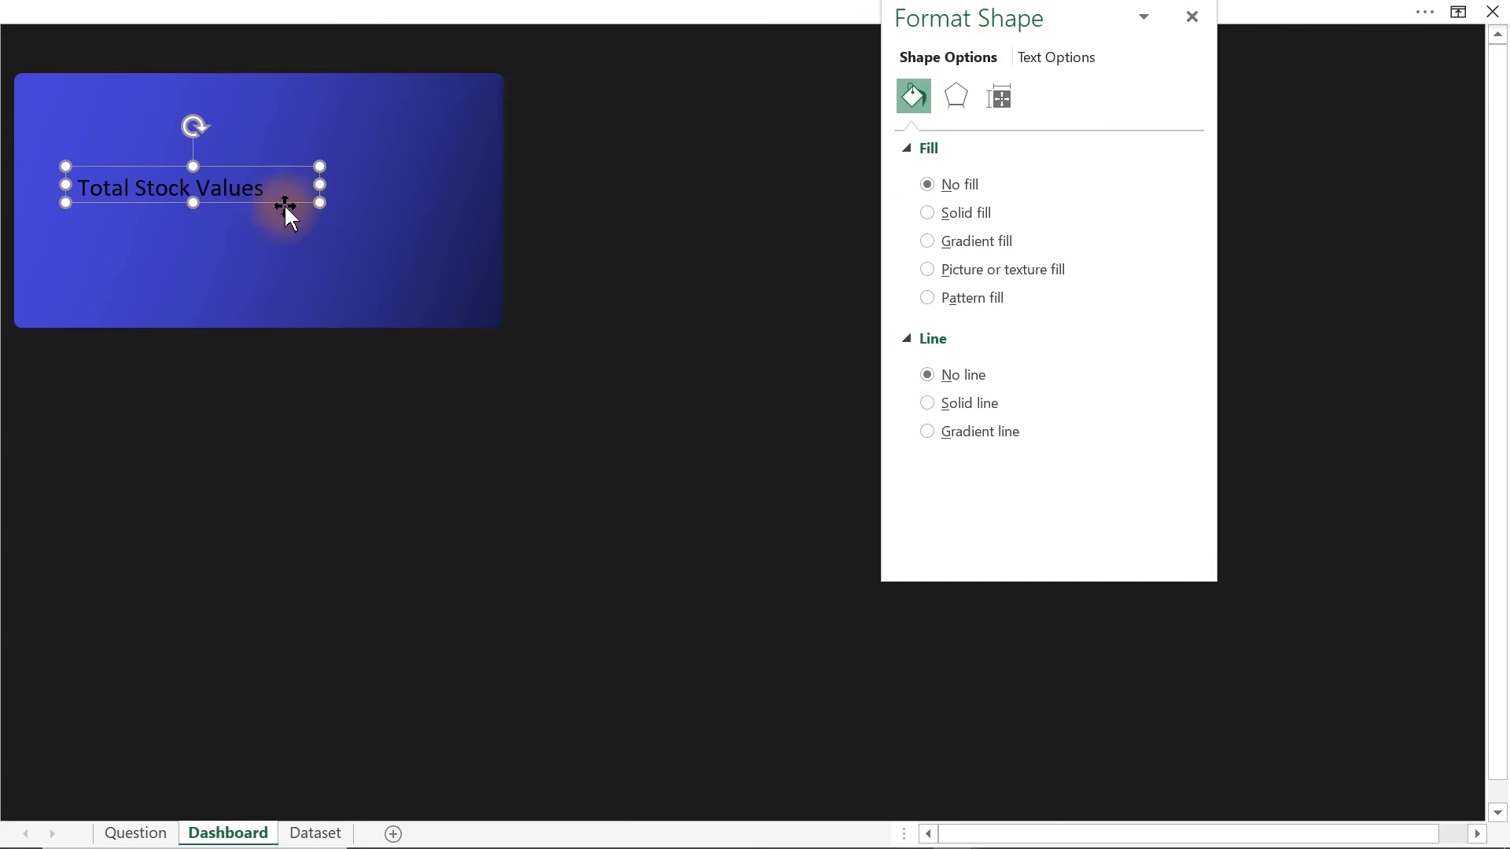
click(1050, 59)
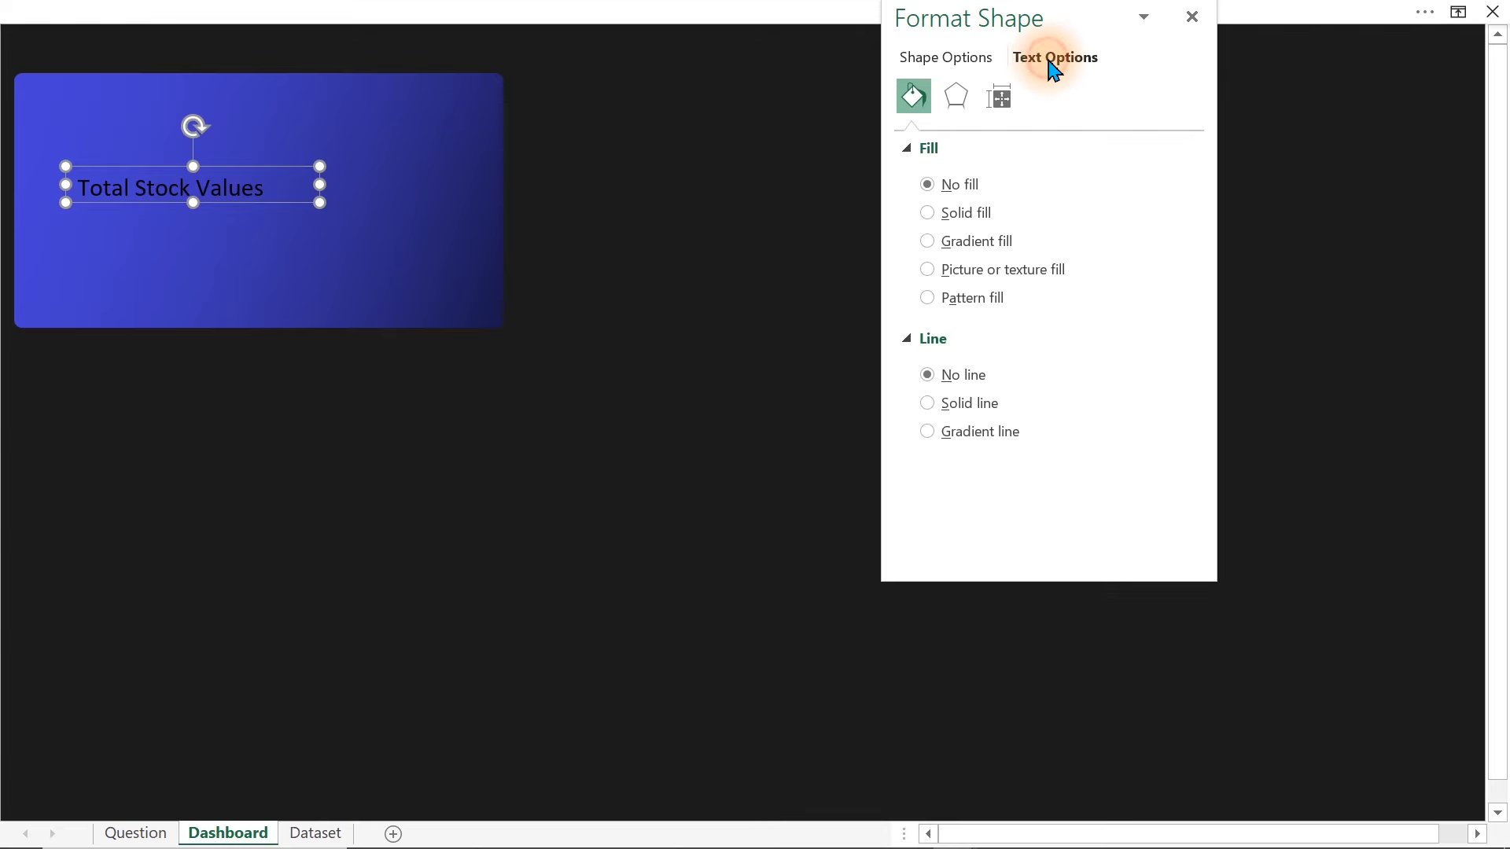
click(1169, 337)
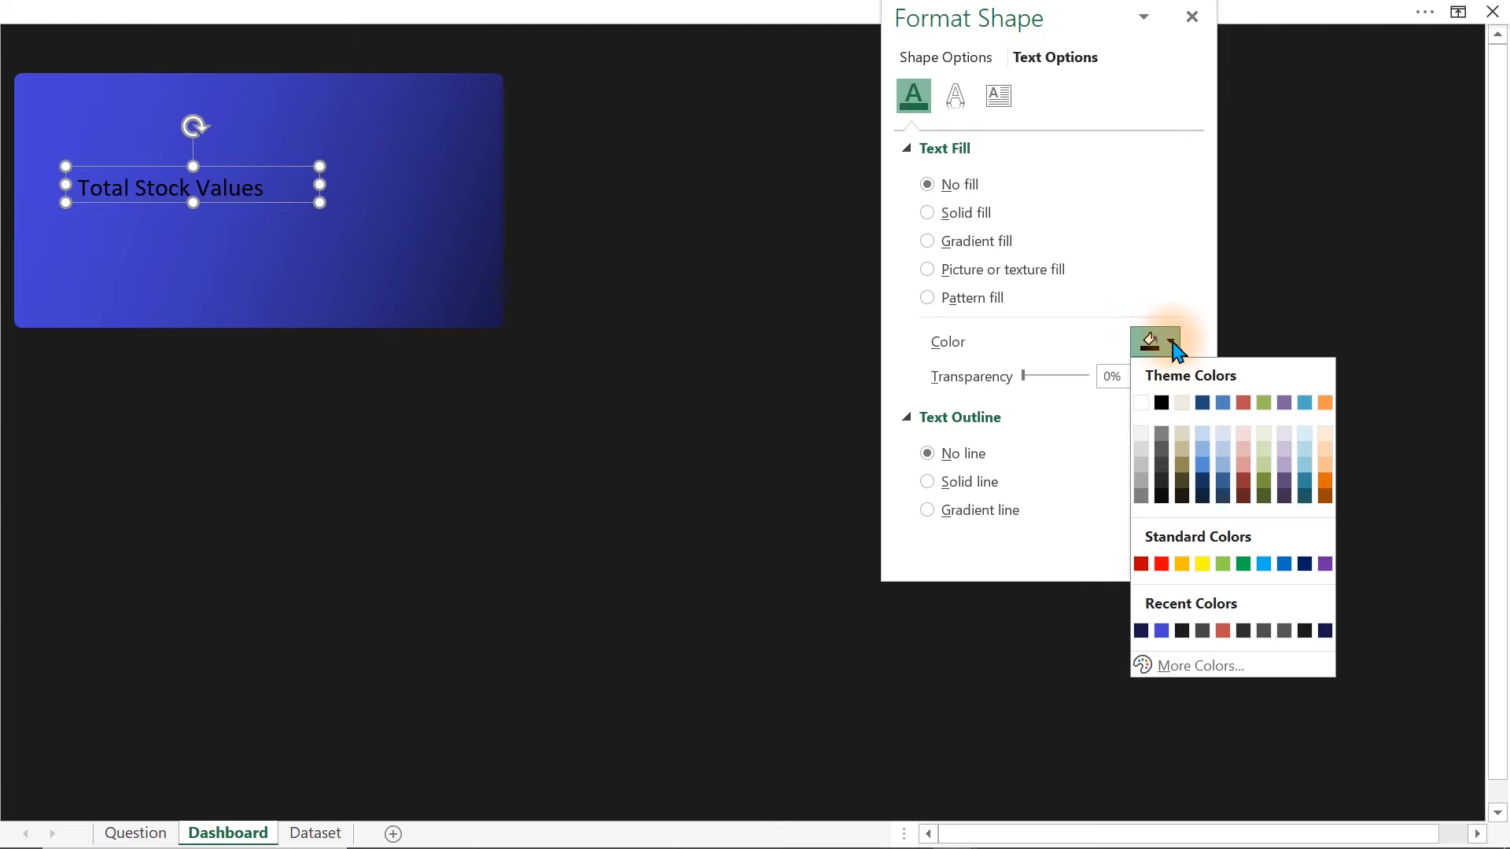
click(1143, 455)
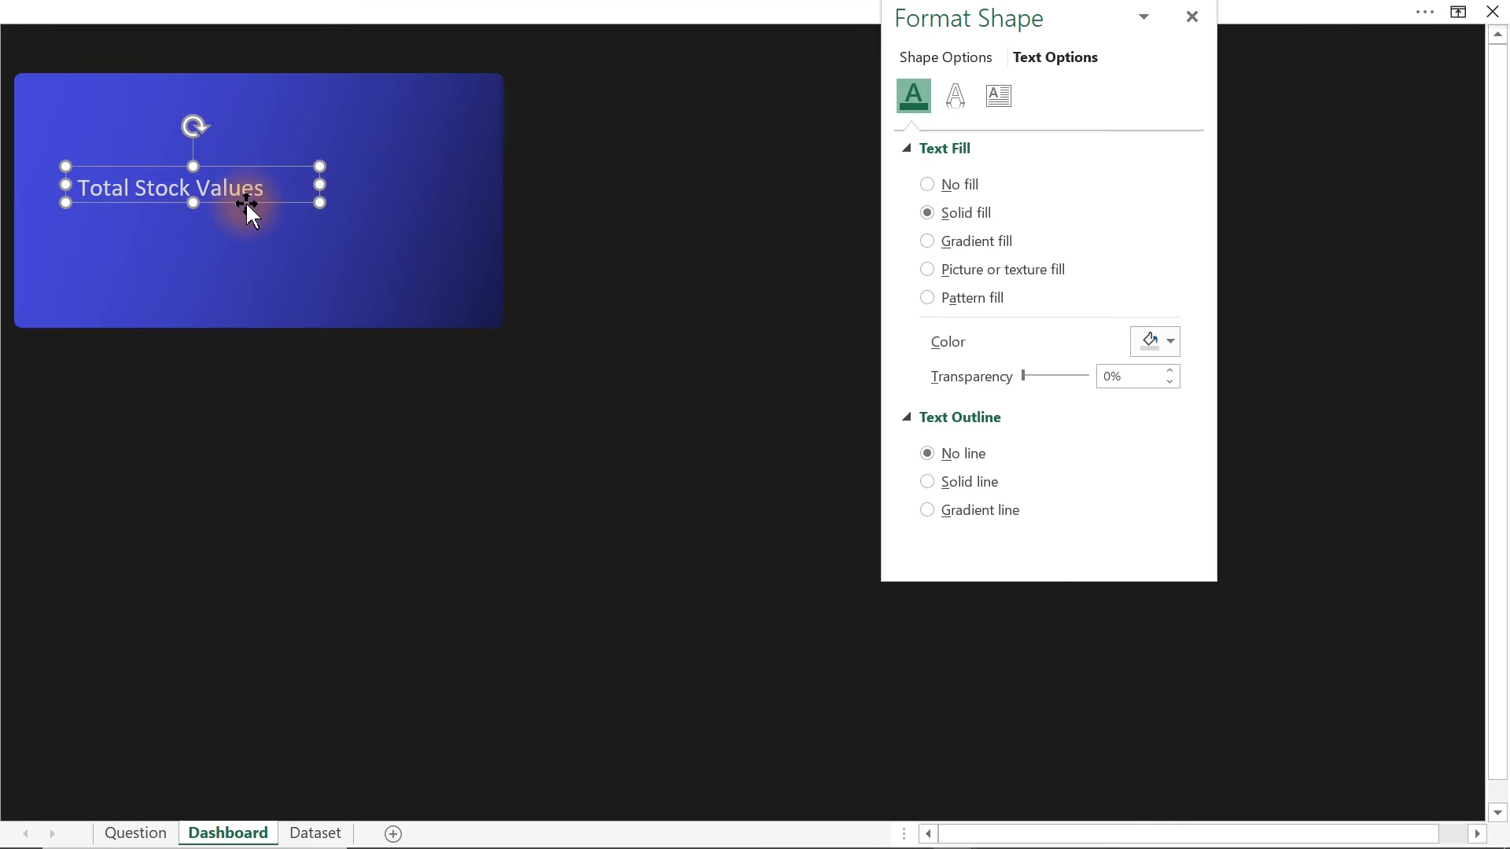
- Move the "Total Stock Values" text box to the panel's upper-left corner and place a duplicate directly beneath it
drag(246, 201, 222, 160)
key(ctrl+d)
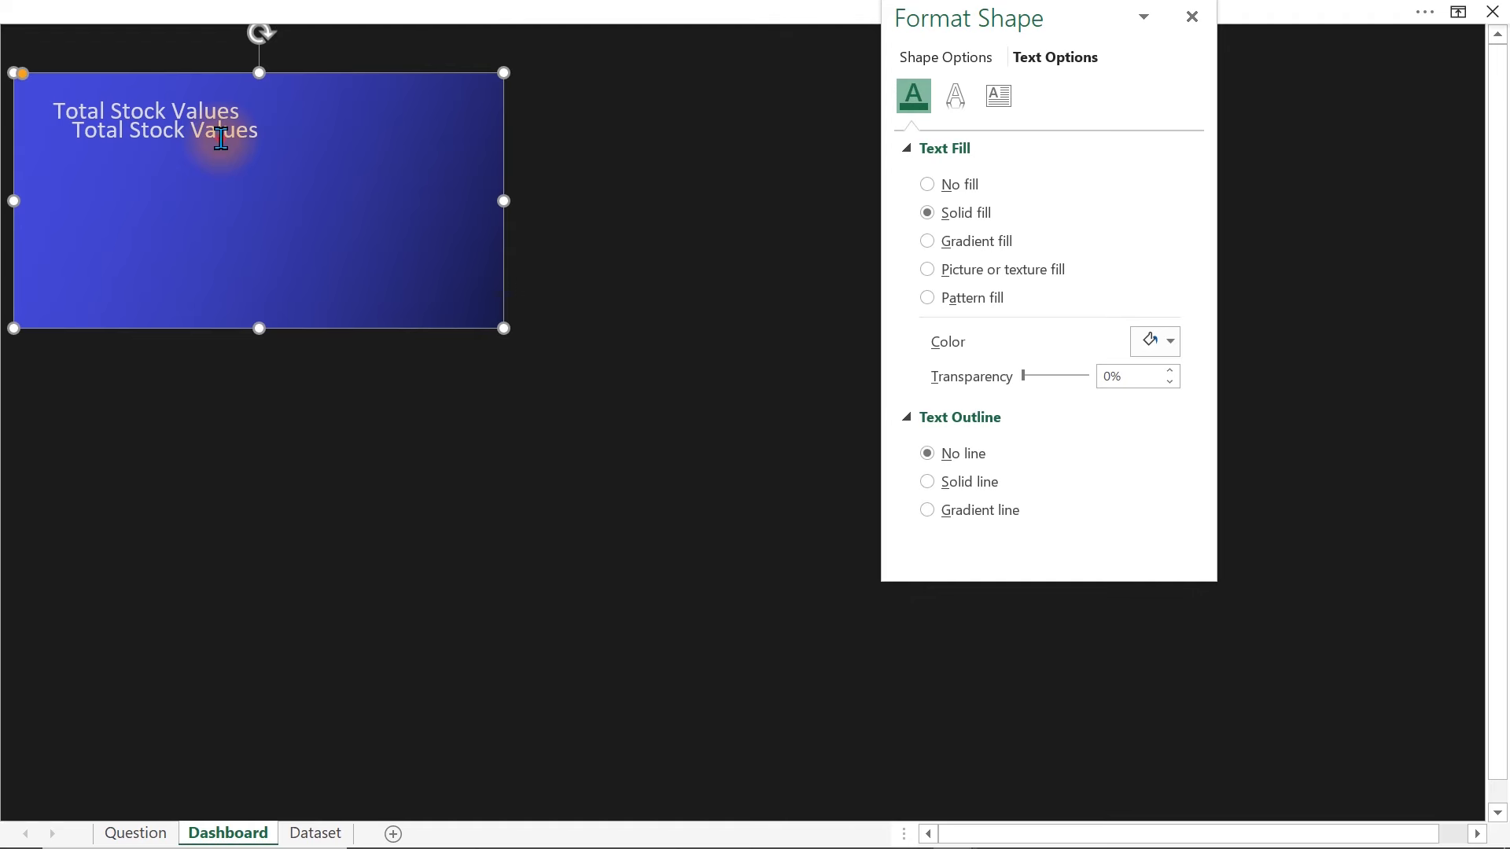
click(221, 139)
drag(261, 140, 244, 167)
- Show the formula bar and link the duplicated text box to the stock value with =Question!L7
click(386, 7)
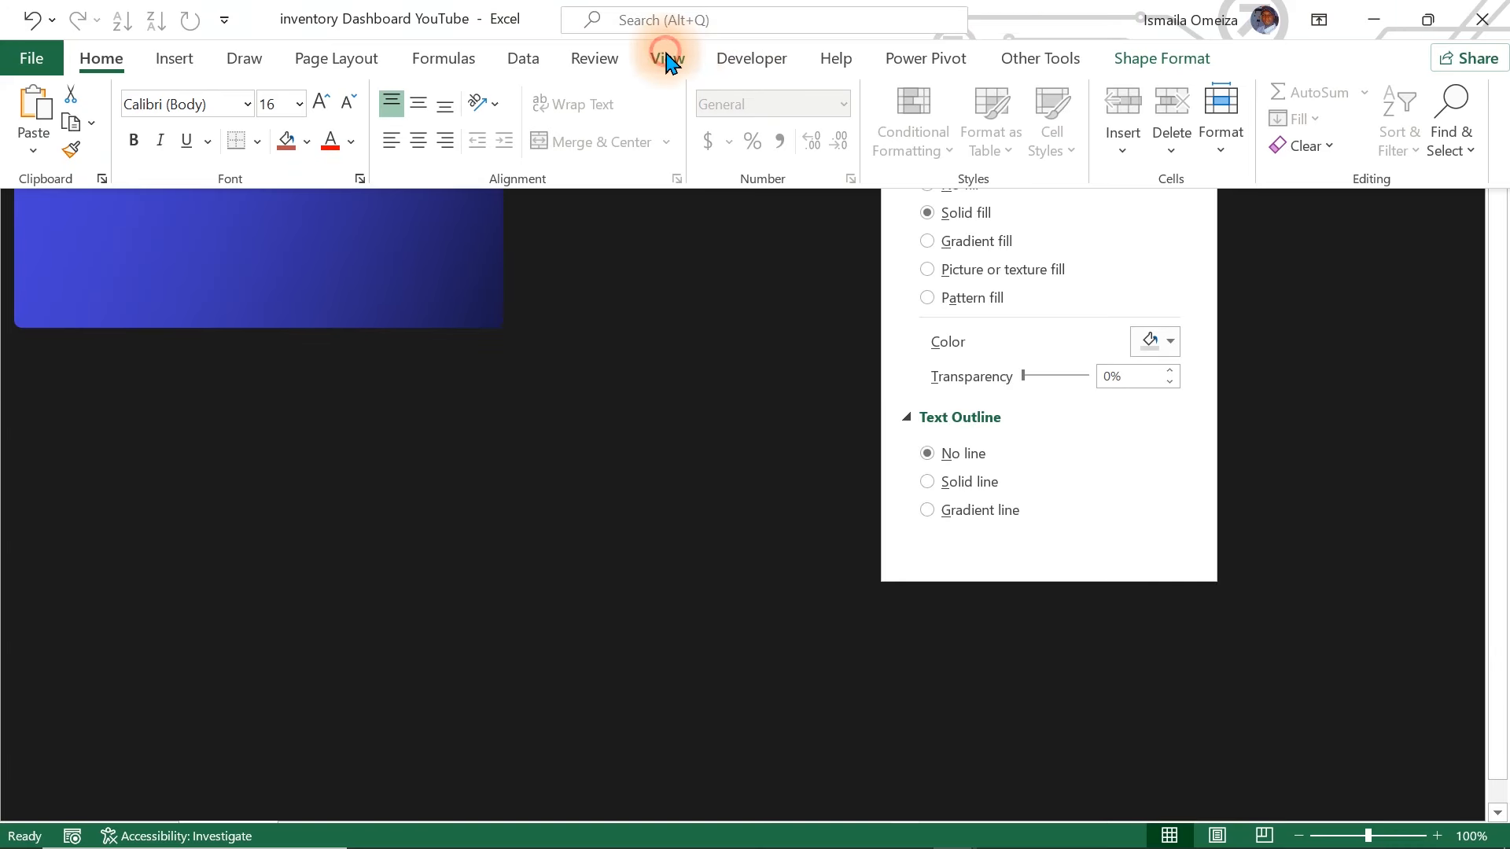
click(667, 58)
click(396, 118)
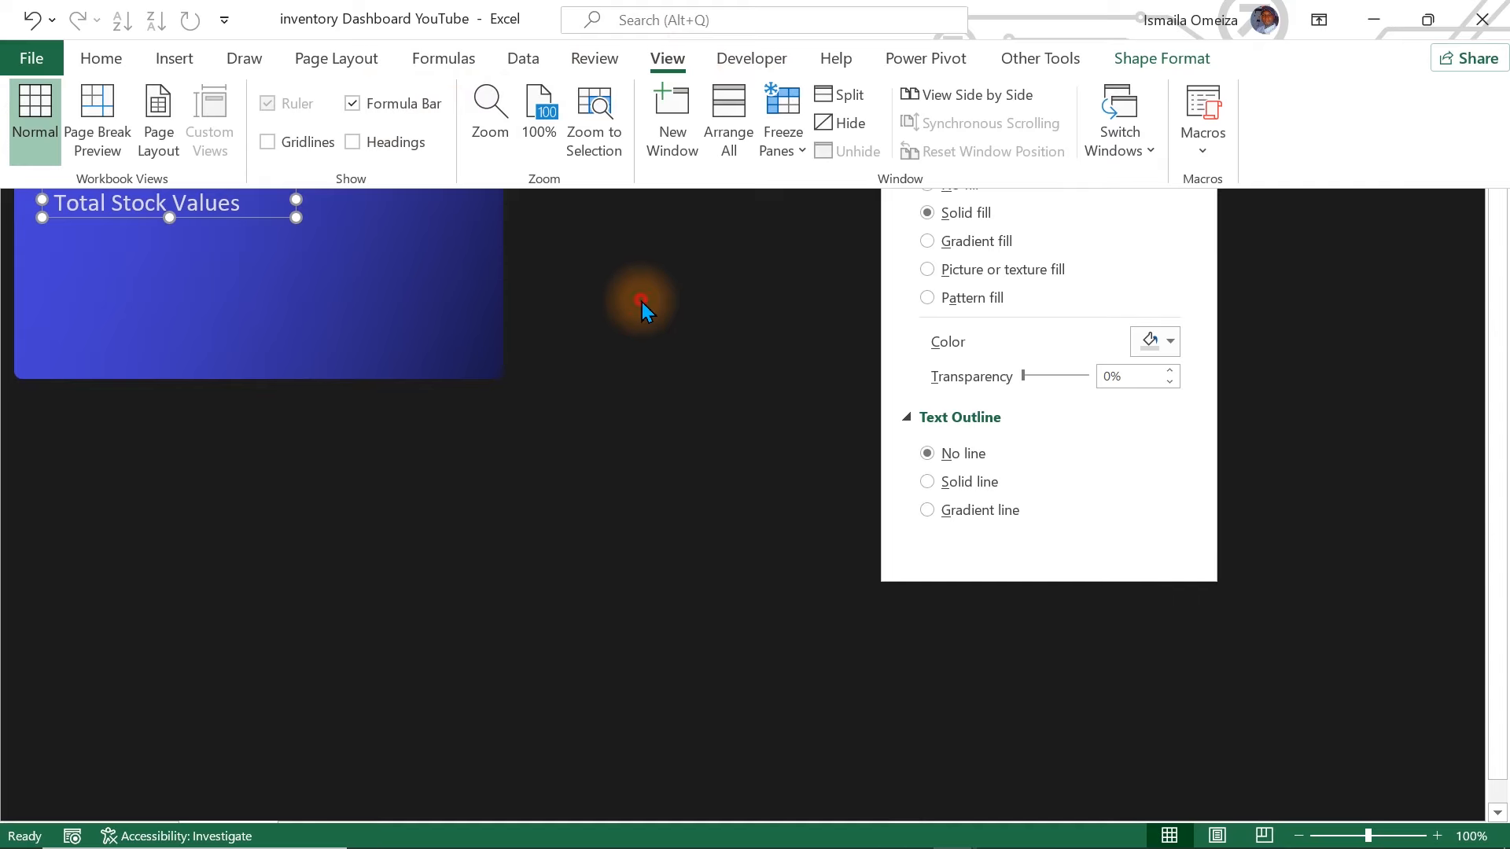
click(382, 58)
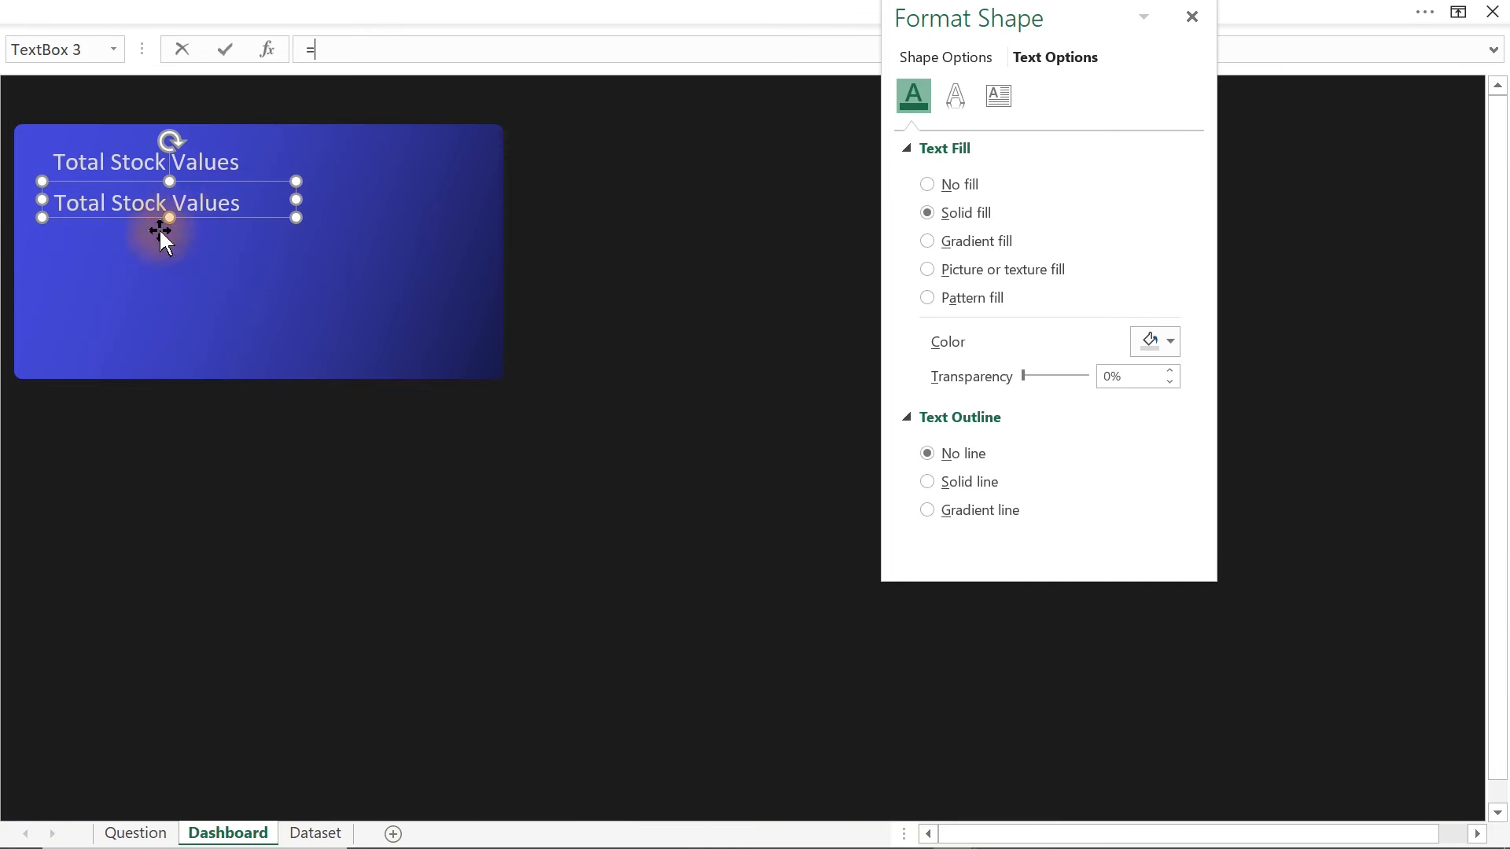
click(136, 832)
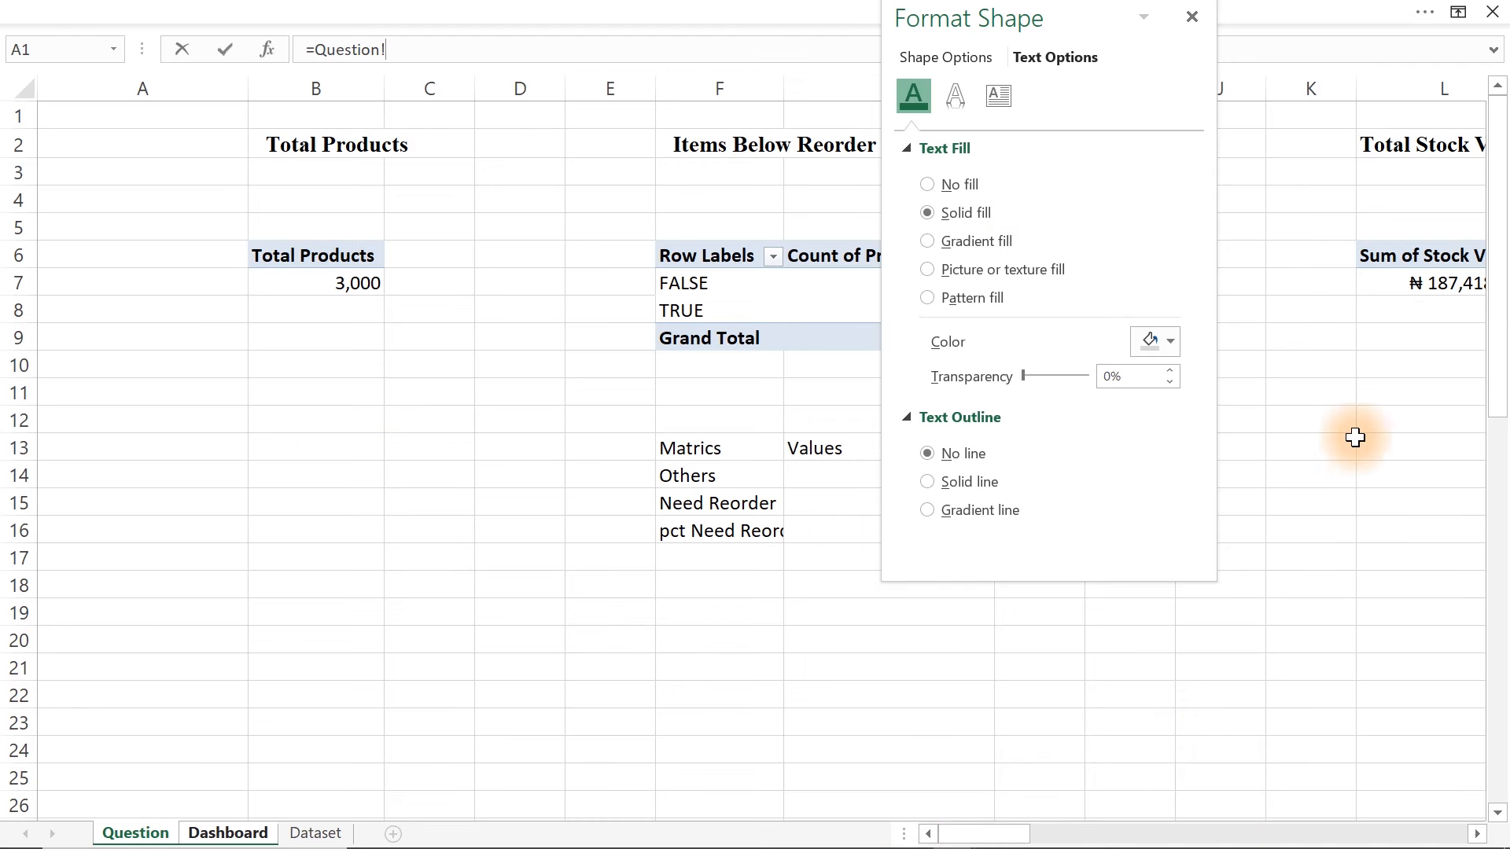
click(1423, 287)
key(Return)
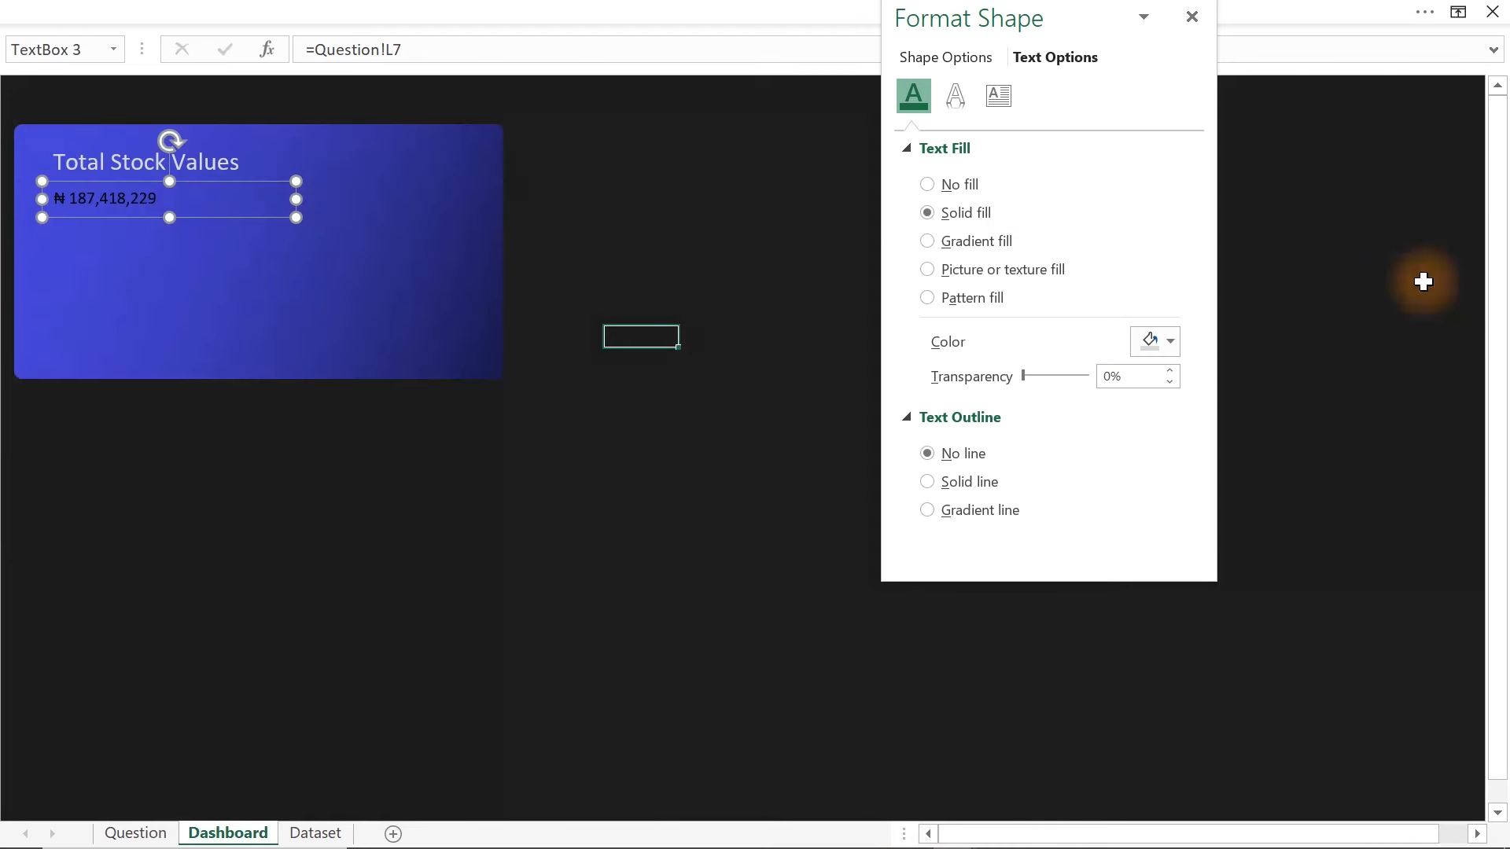
- Close the shape formatting settings while viewing the Total Stock Value pivot on the Question sheet, and return to the Dashboard sheet
click(133, 833)
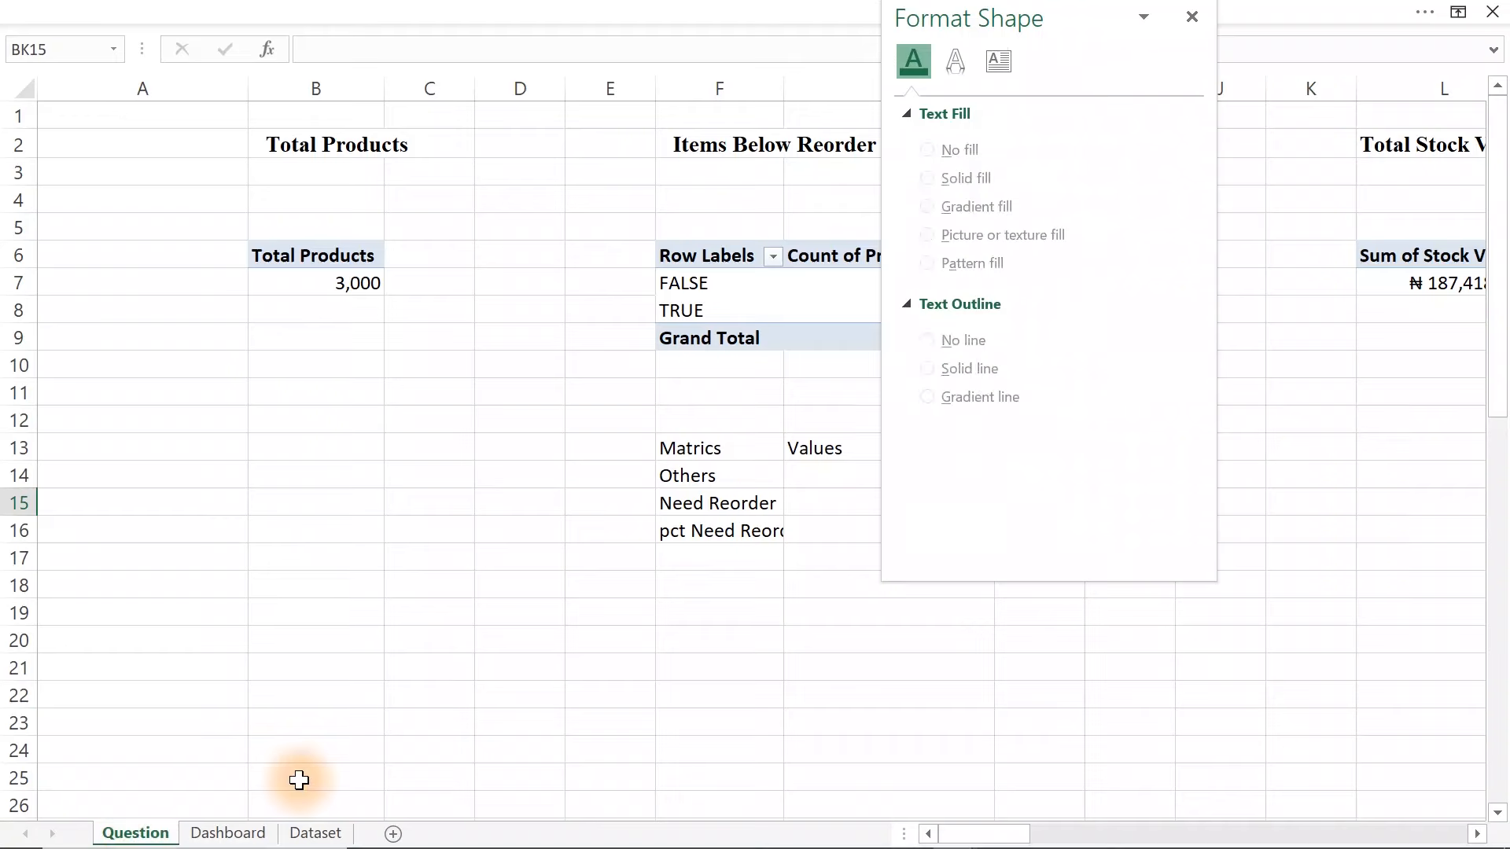
click(1477, 834)
click(1476, 835)
click(1192, 16)
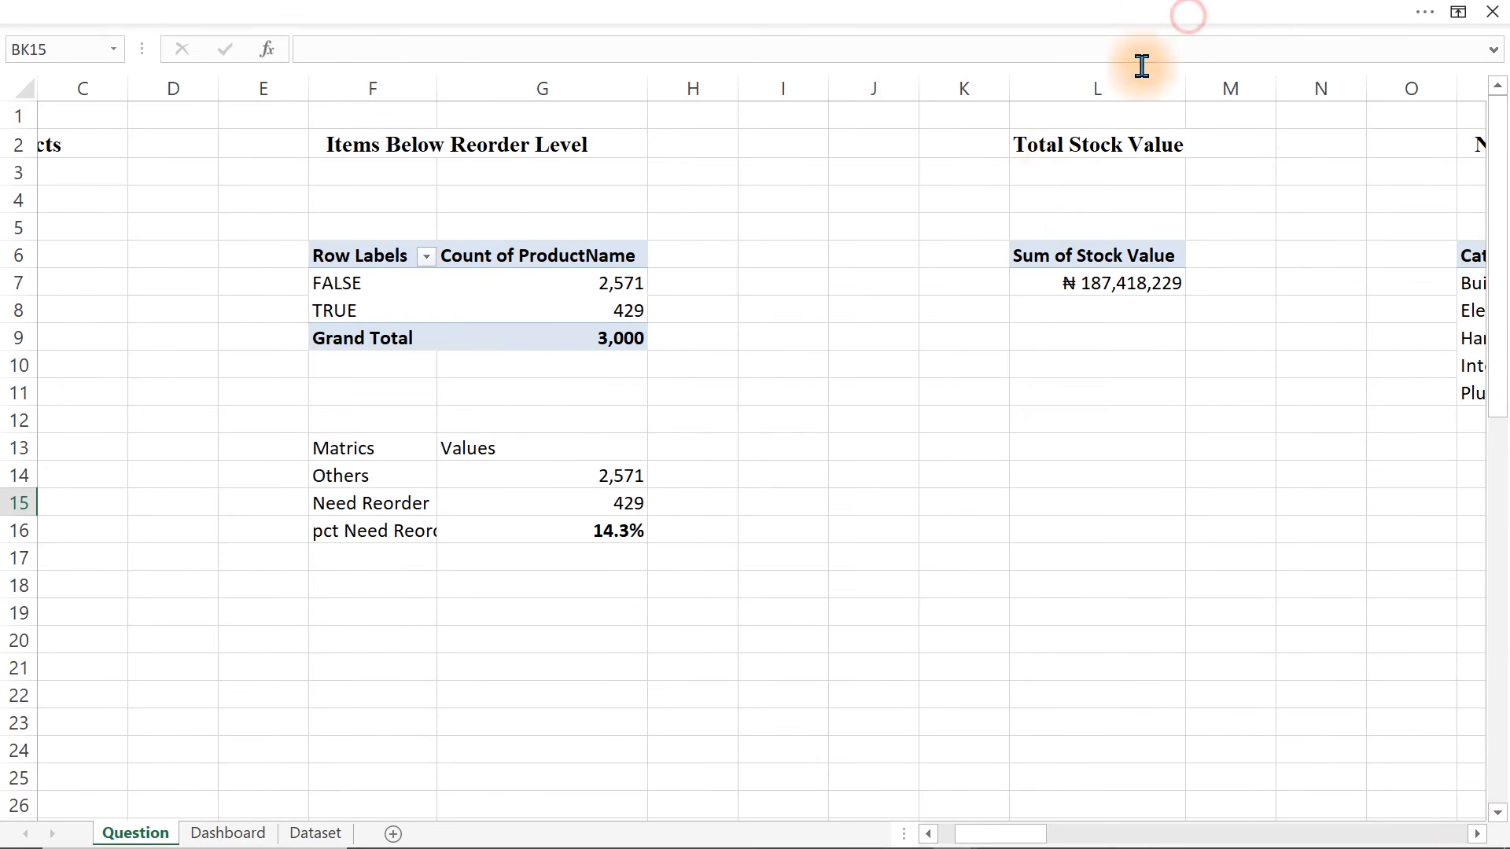
click(229, 833)
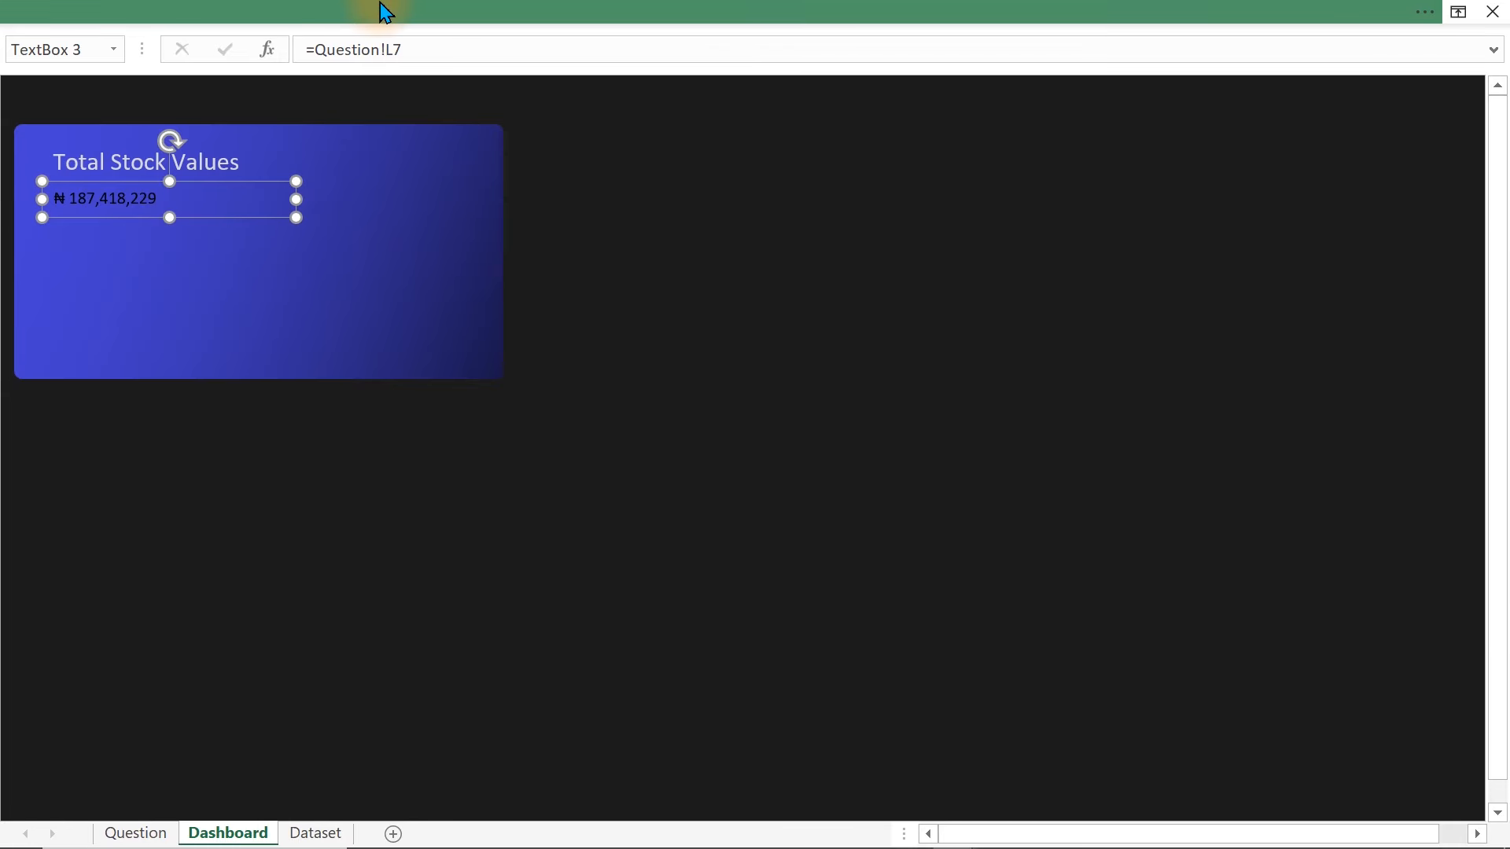
- Set the linked stock value's font to Calibri, size 32
click(355, 10)
click(102, 61)
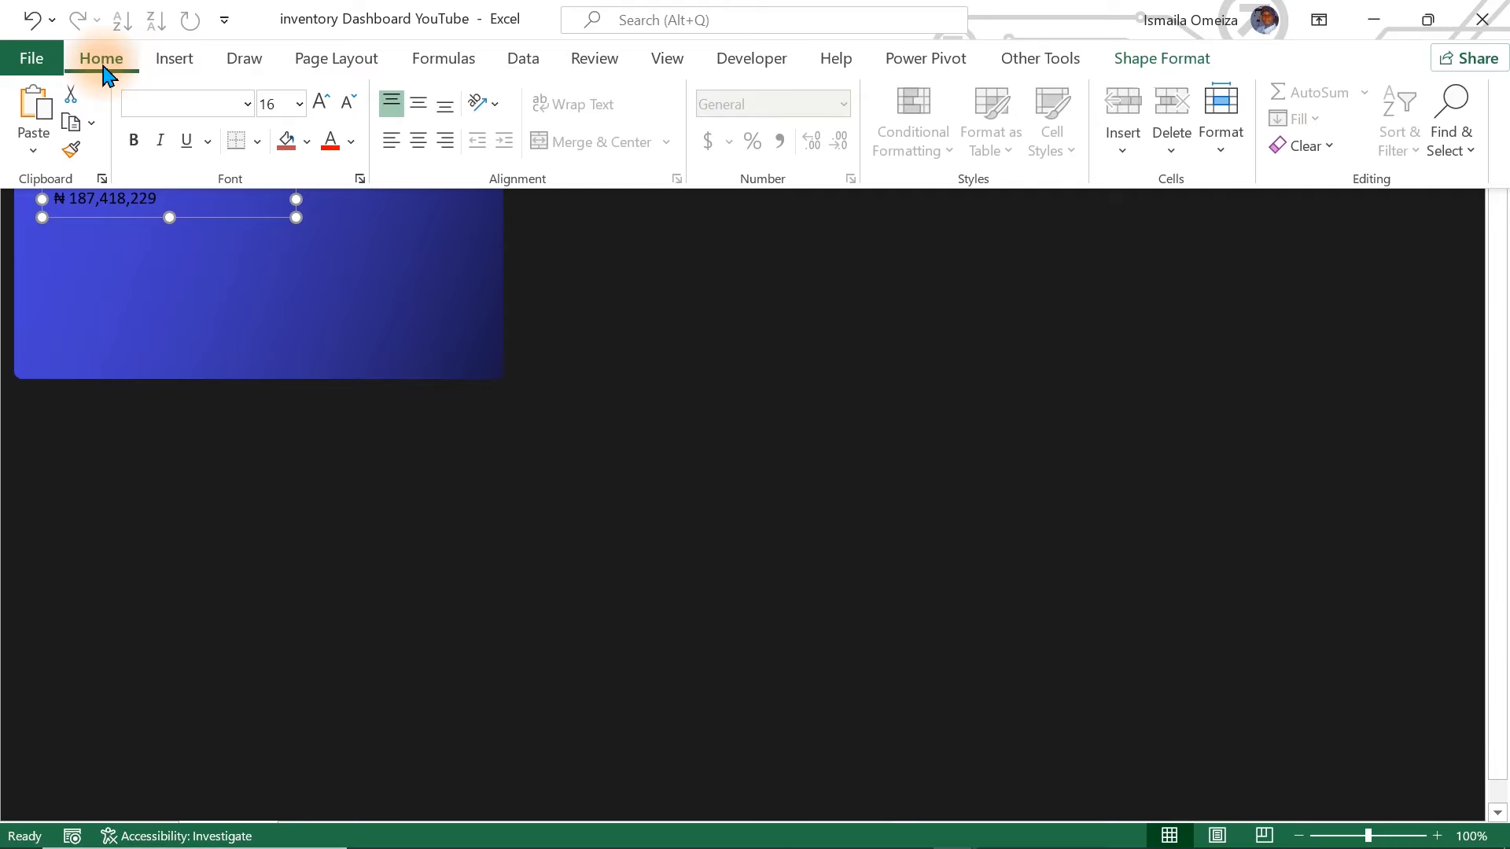
click(247, 103)
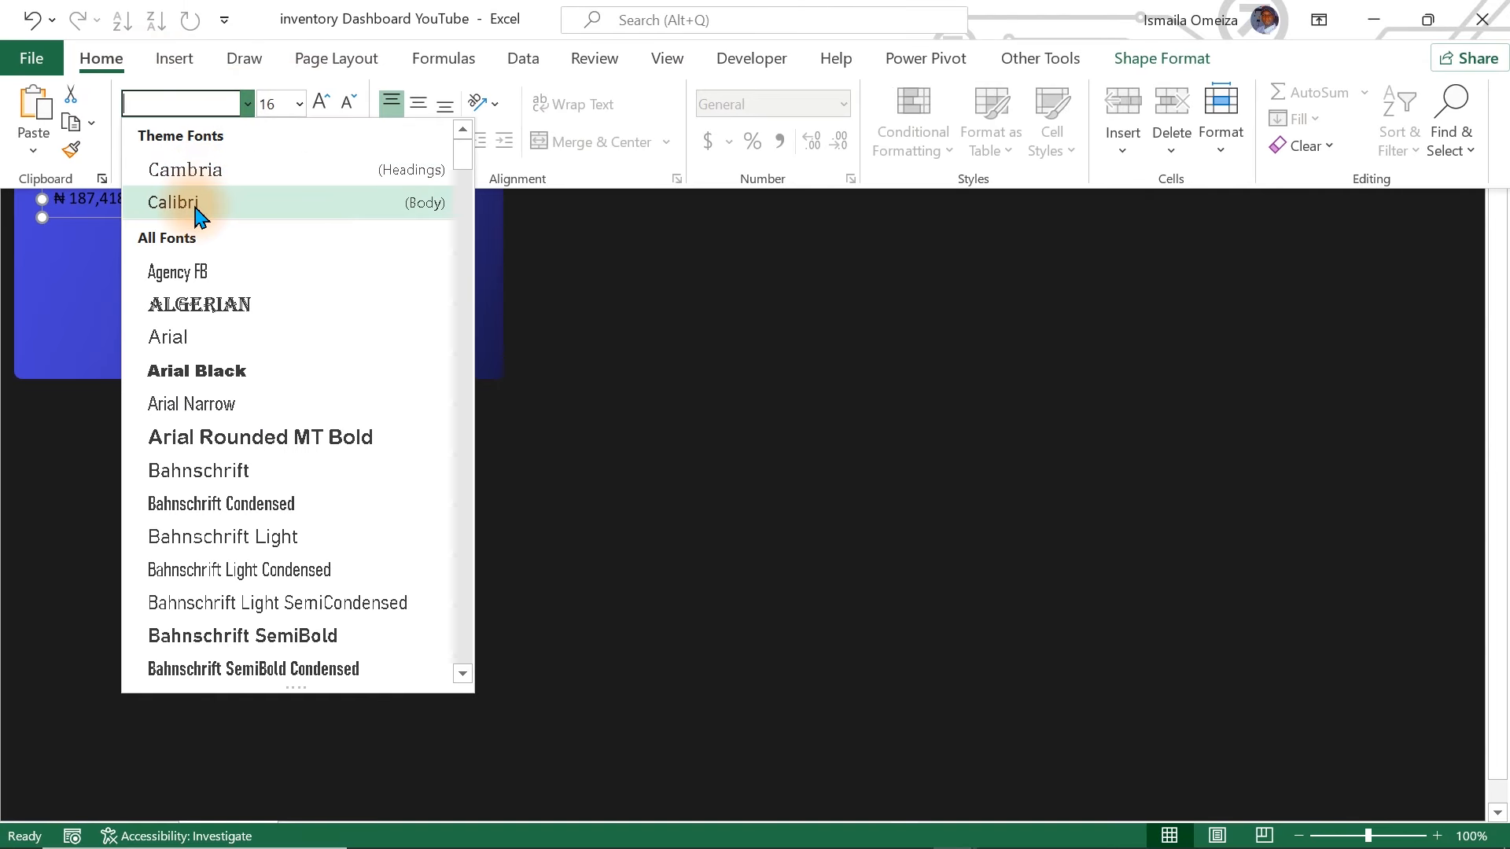
click(194, 203)
click(278, 105)
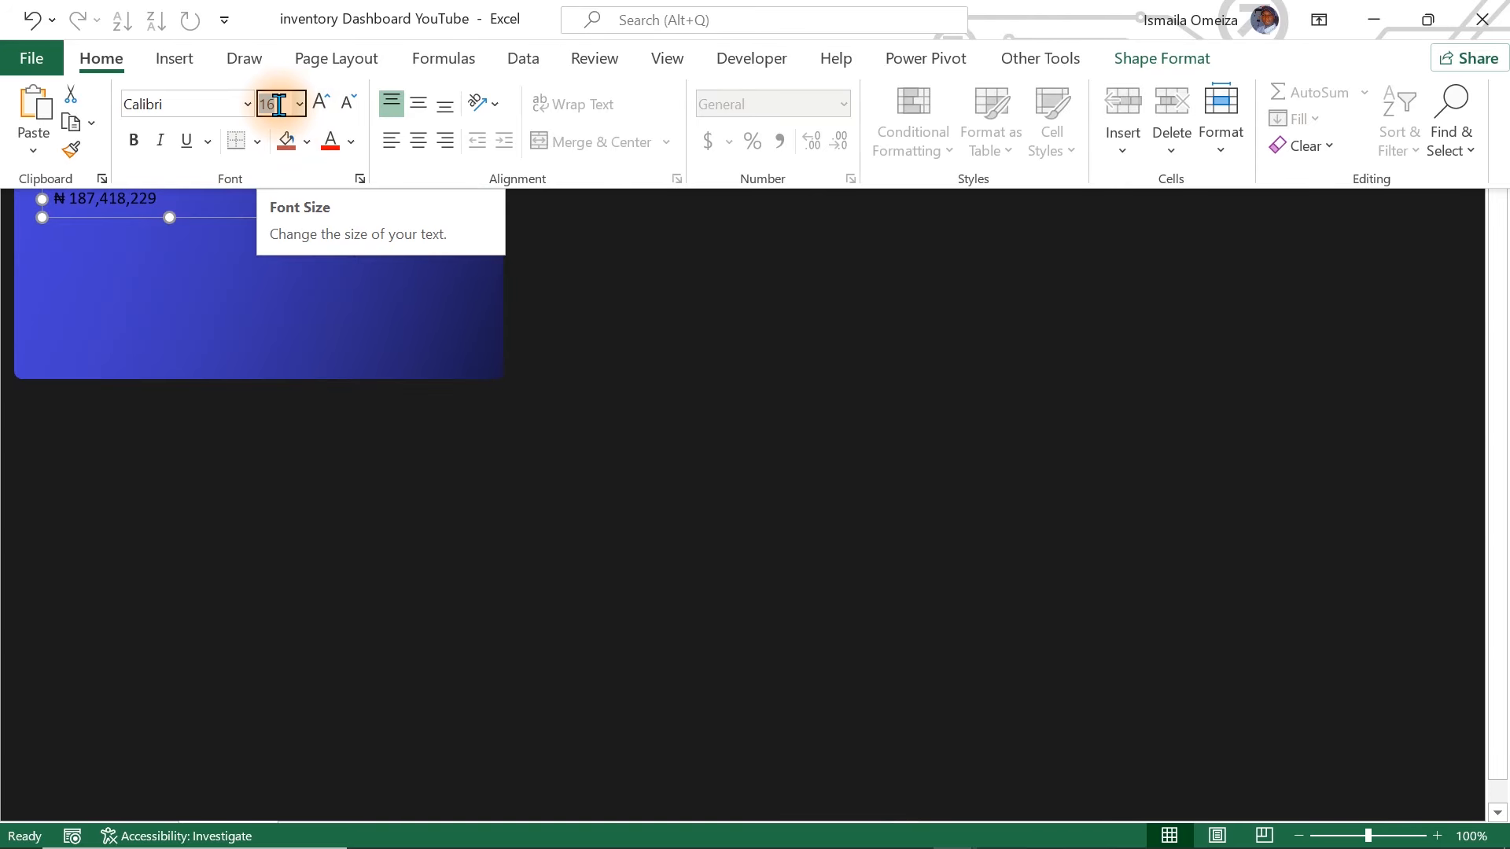
text(32)
key(Return)
key(ctrl+shift+F1)
- Enlarge the linked text box to fit the whole stock value and make its text near-white
drag(296, 199, 364, 200)
drag(202, 218, 208, 266)
mouse_move(357, 222)
mouse_down()
mouse_move(436, 221)
mouse_move(386, 227)
mouse_up()
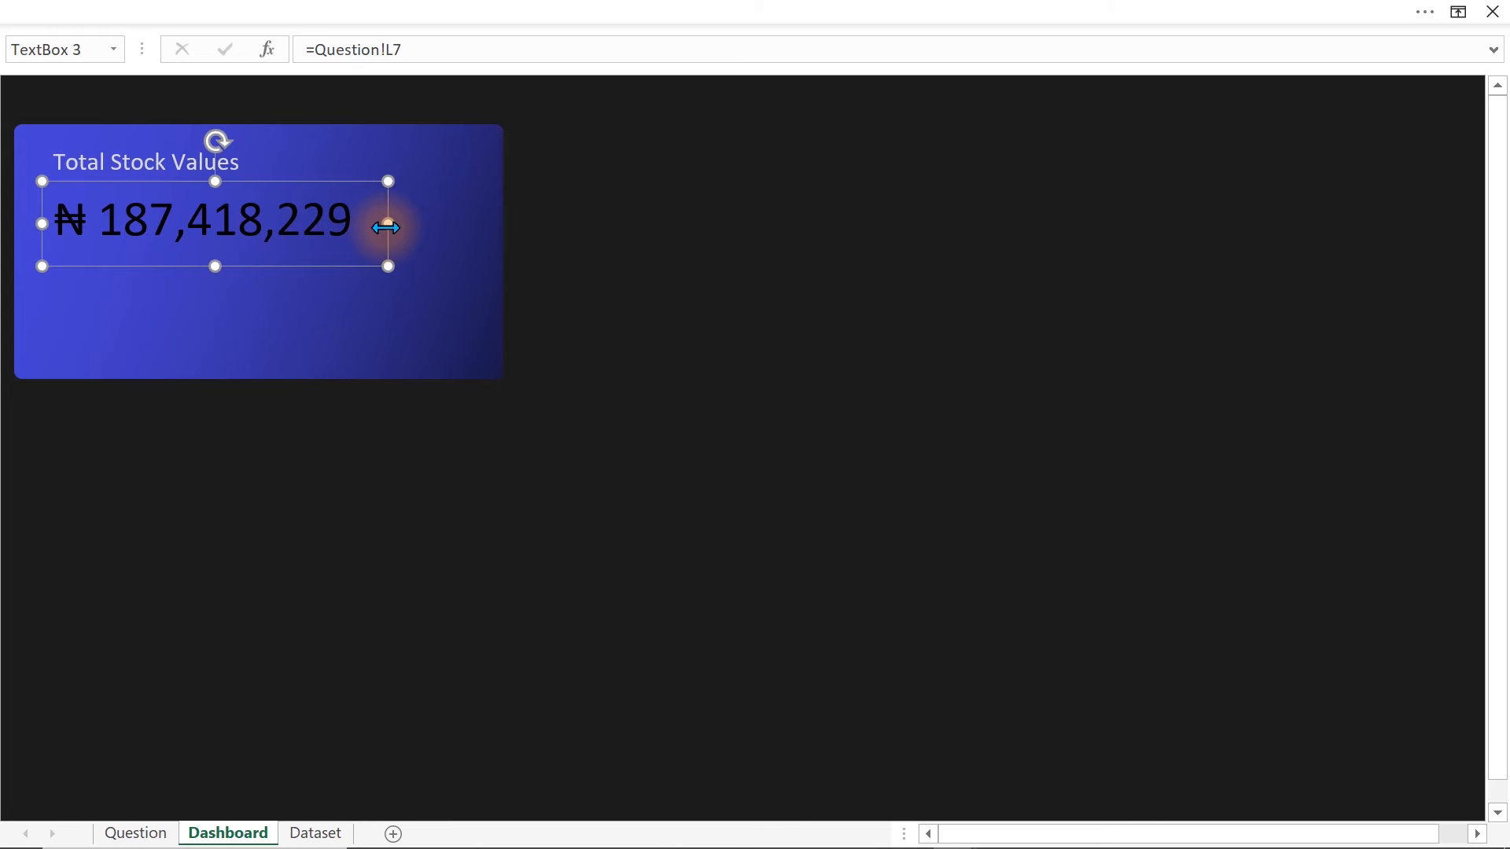
click(380, 8)
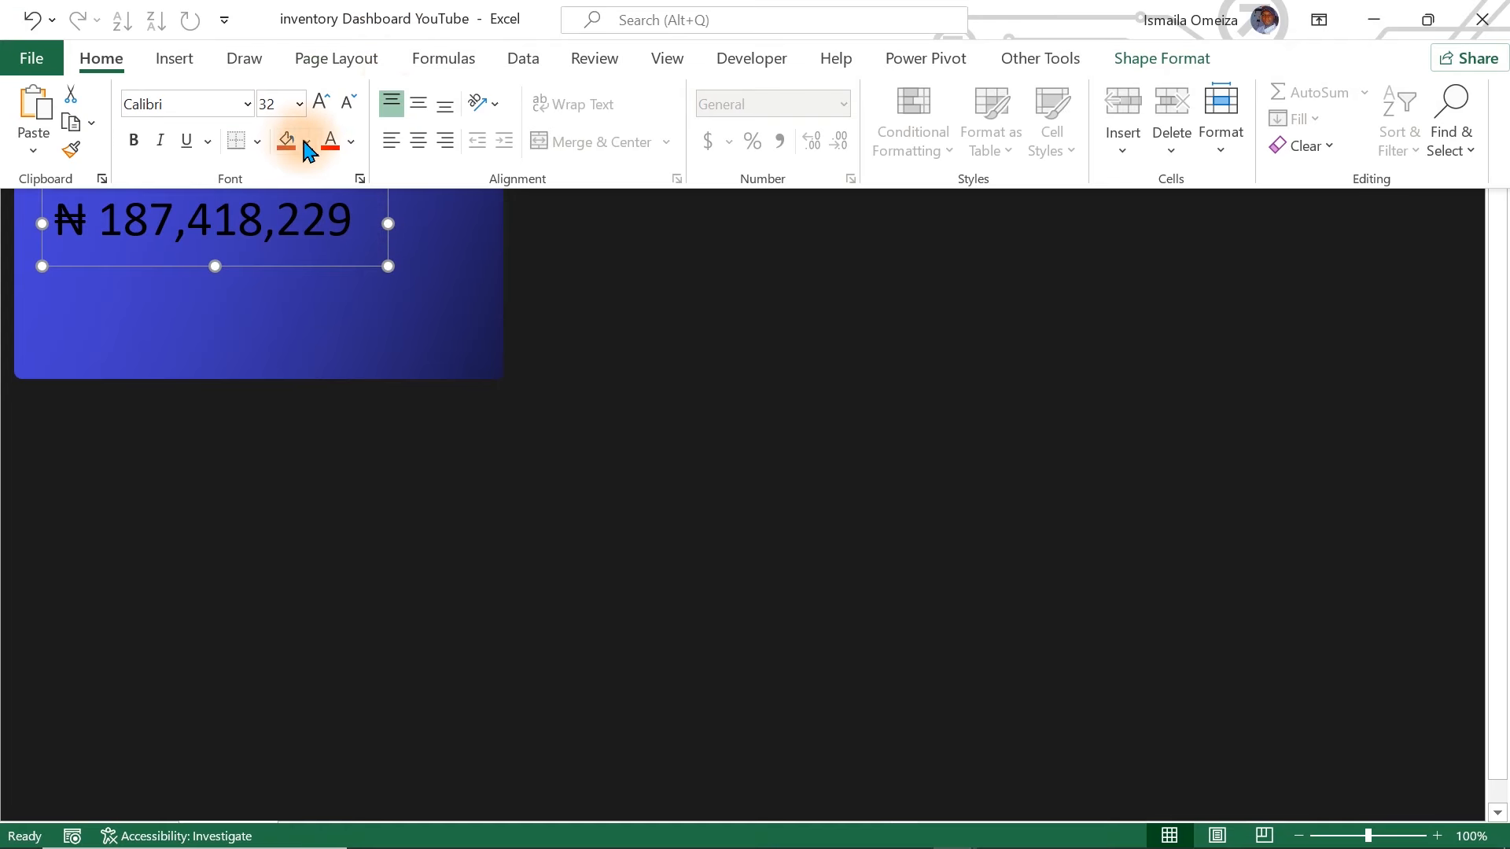
click(351, 142)
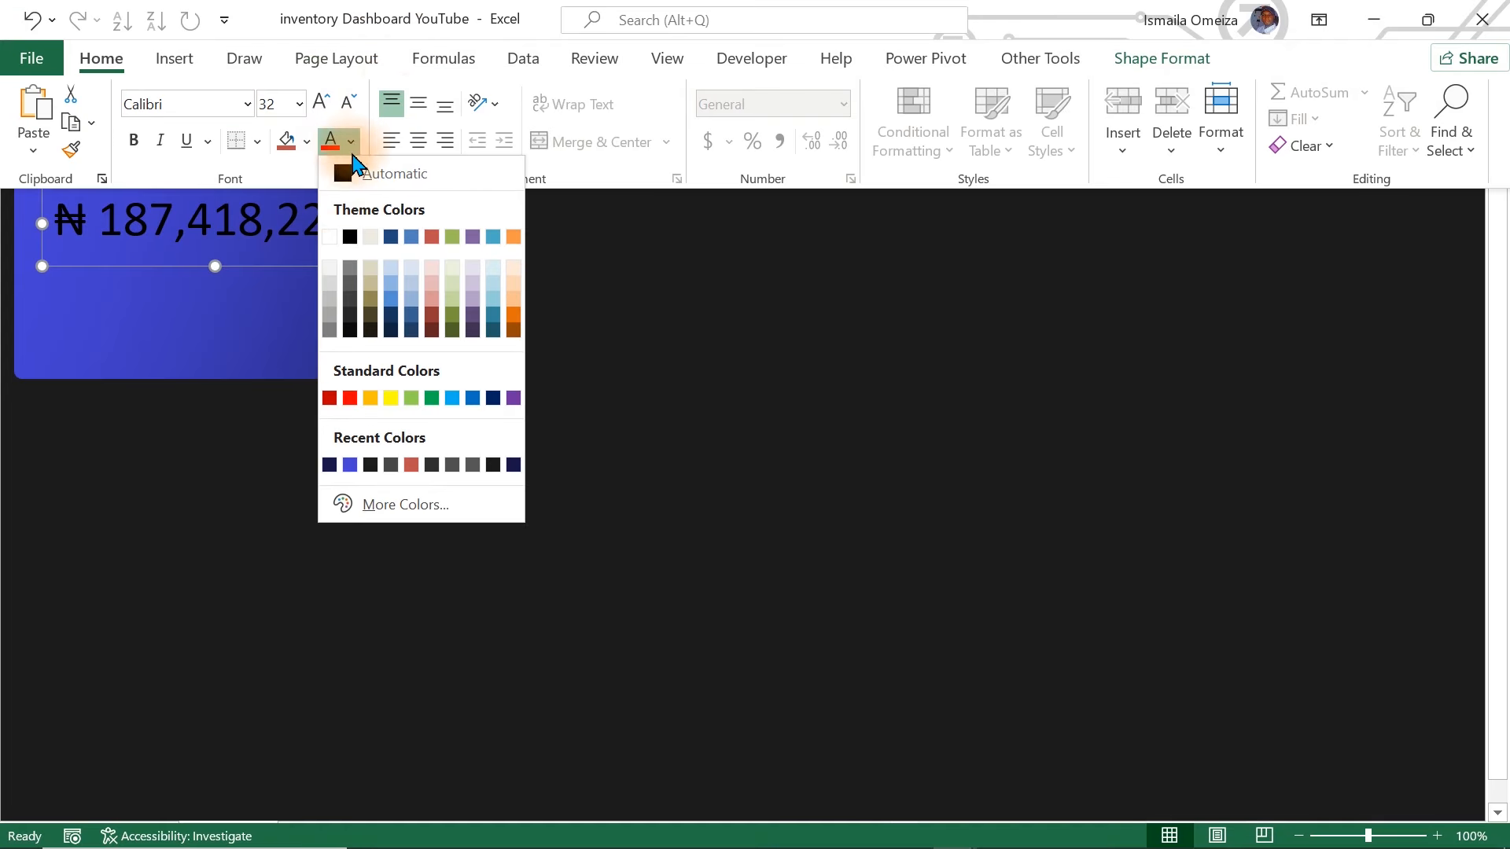
click(330, 271)
click(580, 291)
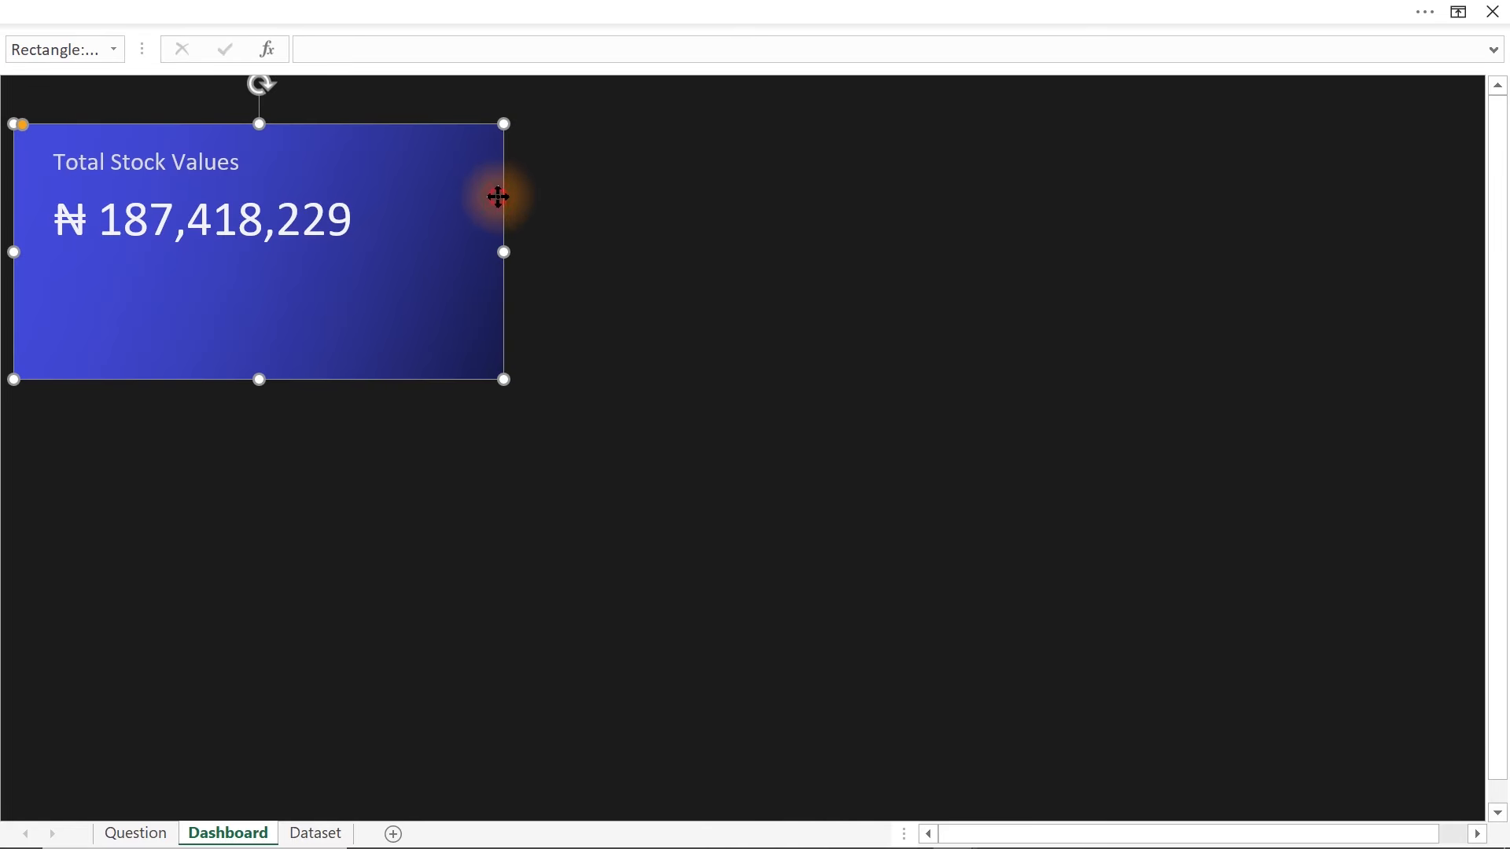
- Set the gradient panel's width to 4.33" and move the stock value closer beneath its title
click(581, 9)
click(1212, 11)
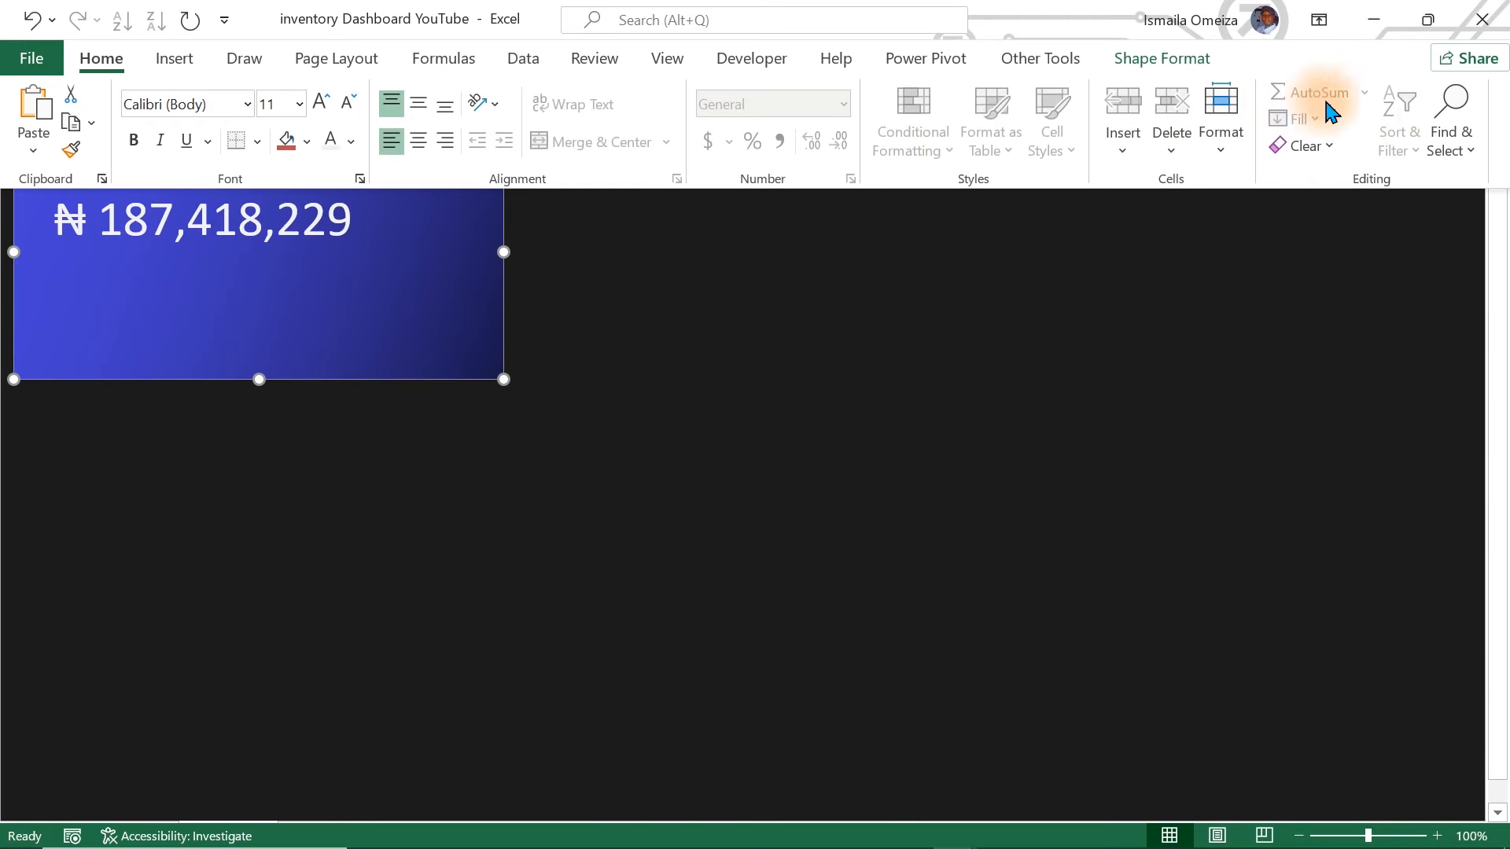
click(1153, 60)
click(1424, 143)
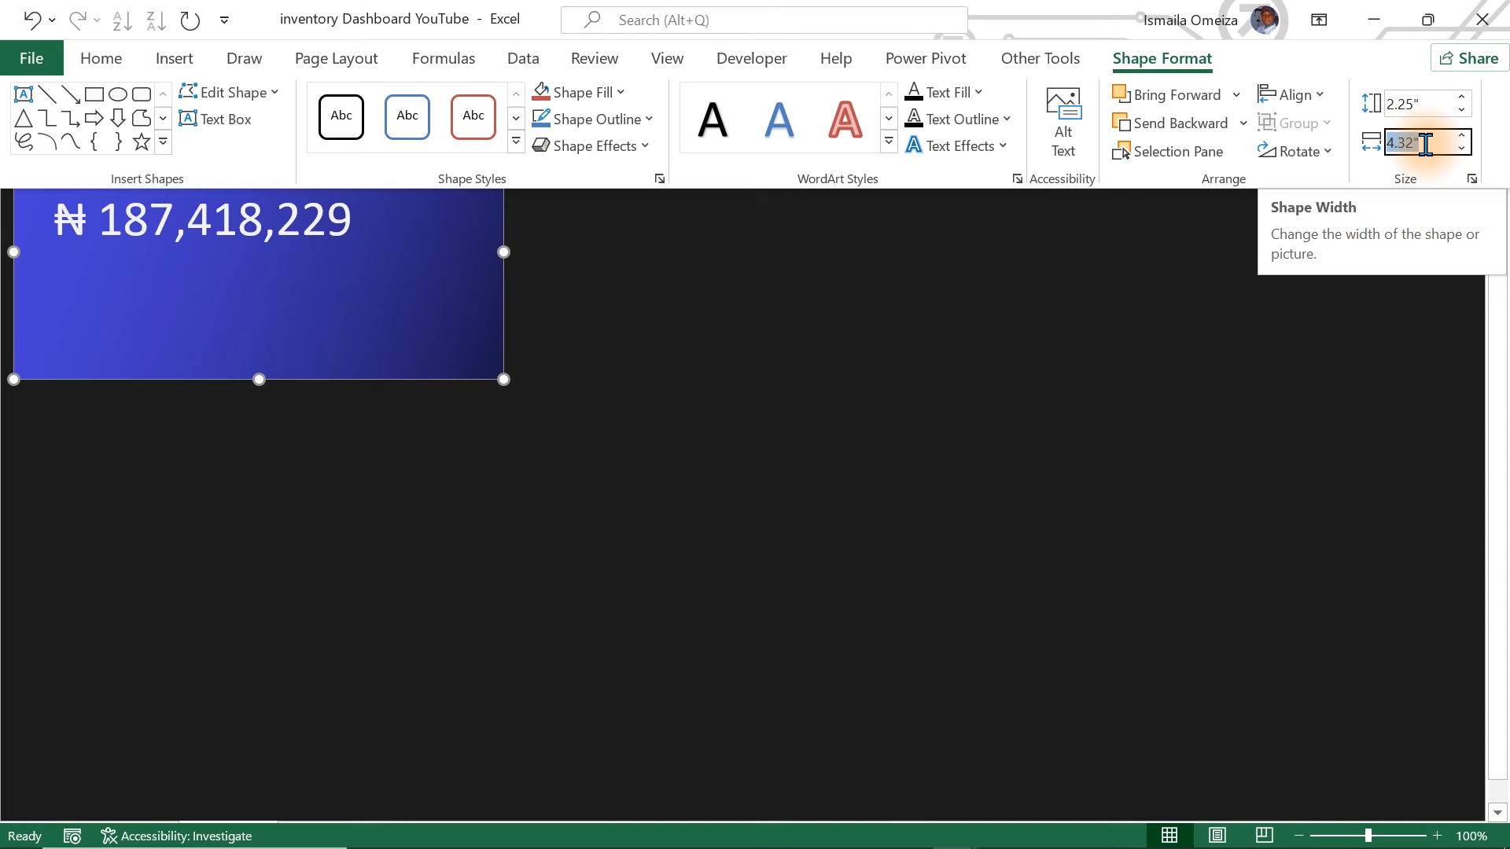
text(4.33)
key(Return)
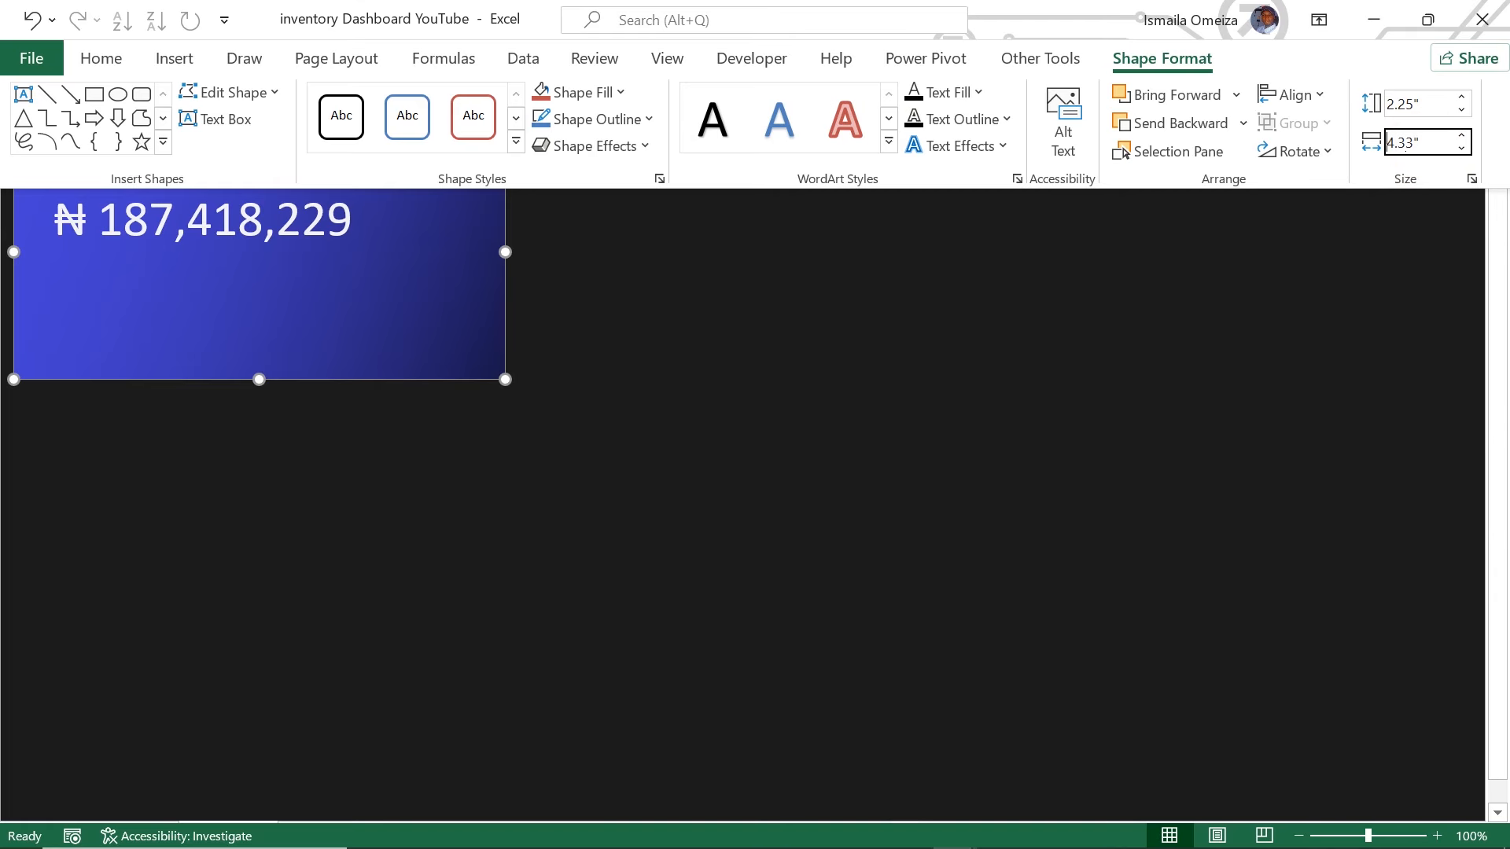
click(573, 313)
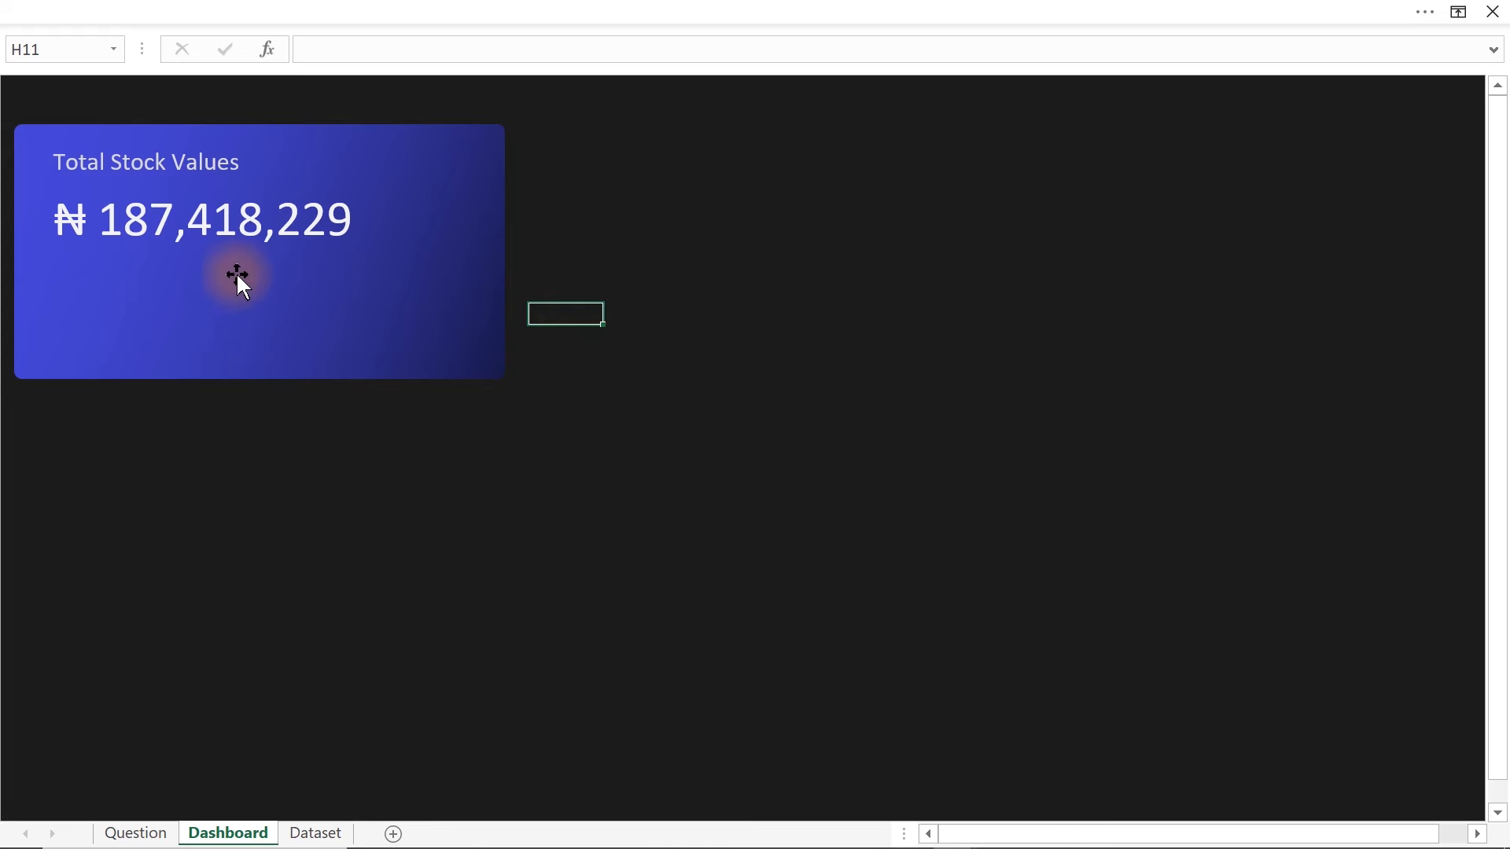
drag(218, 214, 211, 199)
- Duplicate the gradient panel, shrink the copy to a small rectangle, and place it below the original panel
click(241, 296)
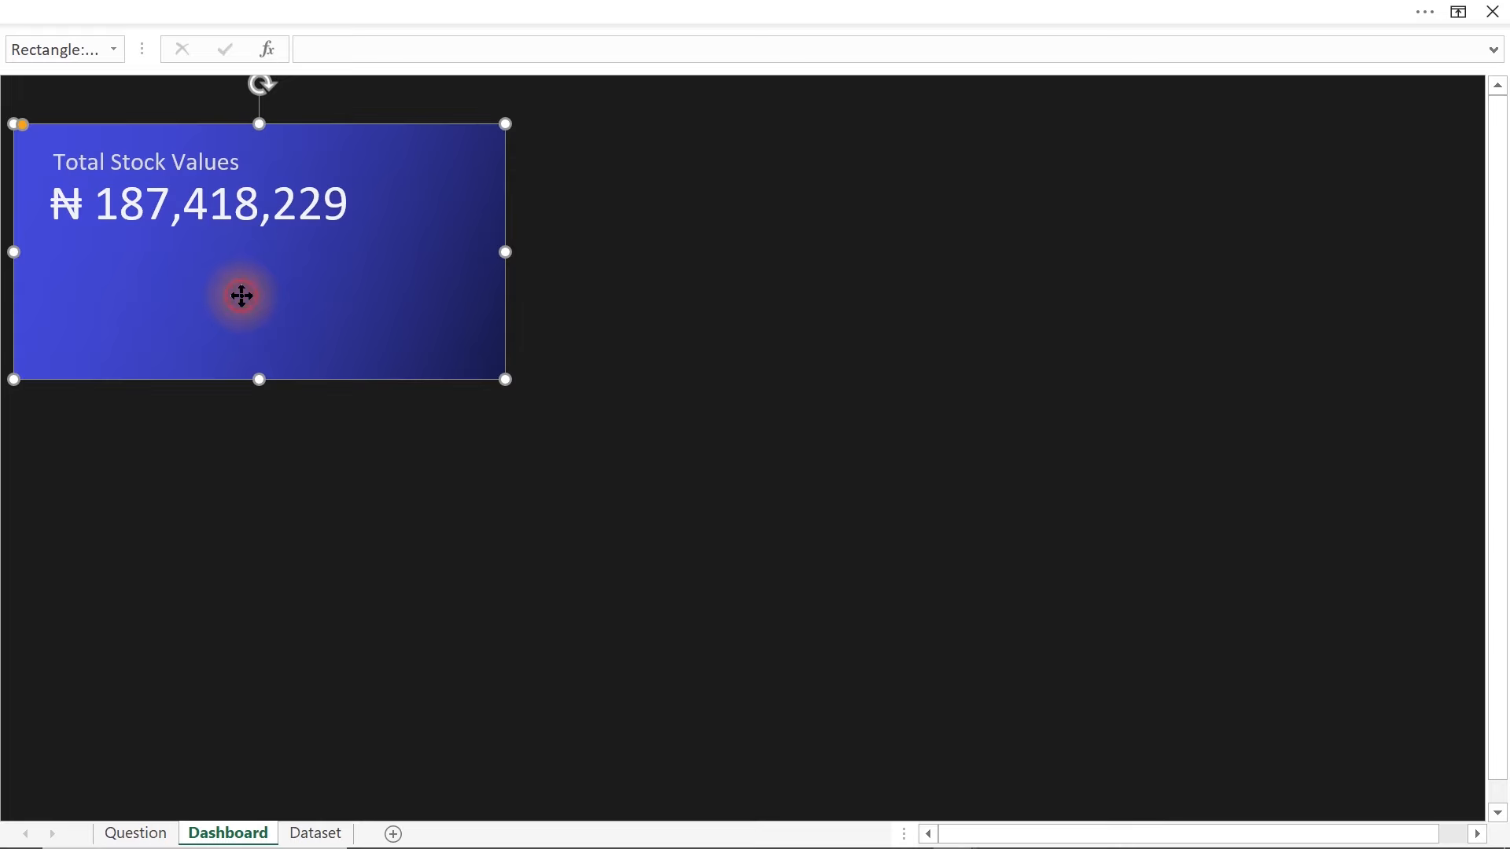
key(ctrl+d)
drag(239, 297, 389, 497)
drag(673, 602, 288, 513)
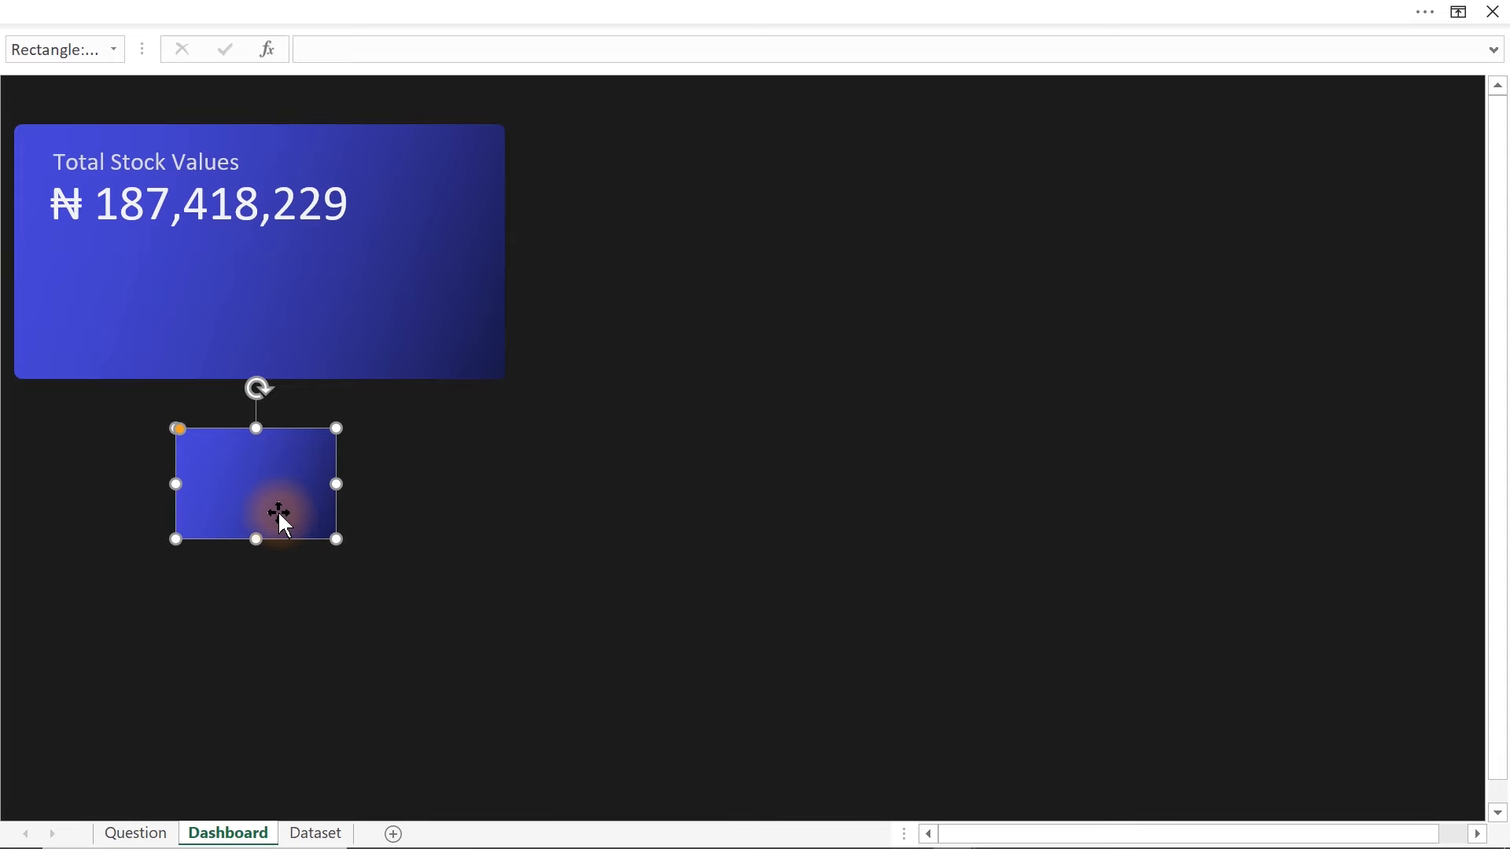
- Give the small rectangle below the card a solid dark grey fill slightly lighter than the sheet background
key(ctrl+1)
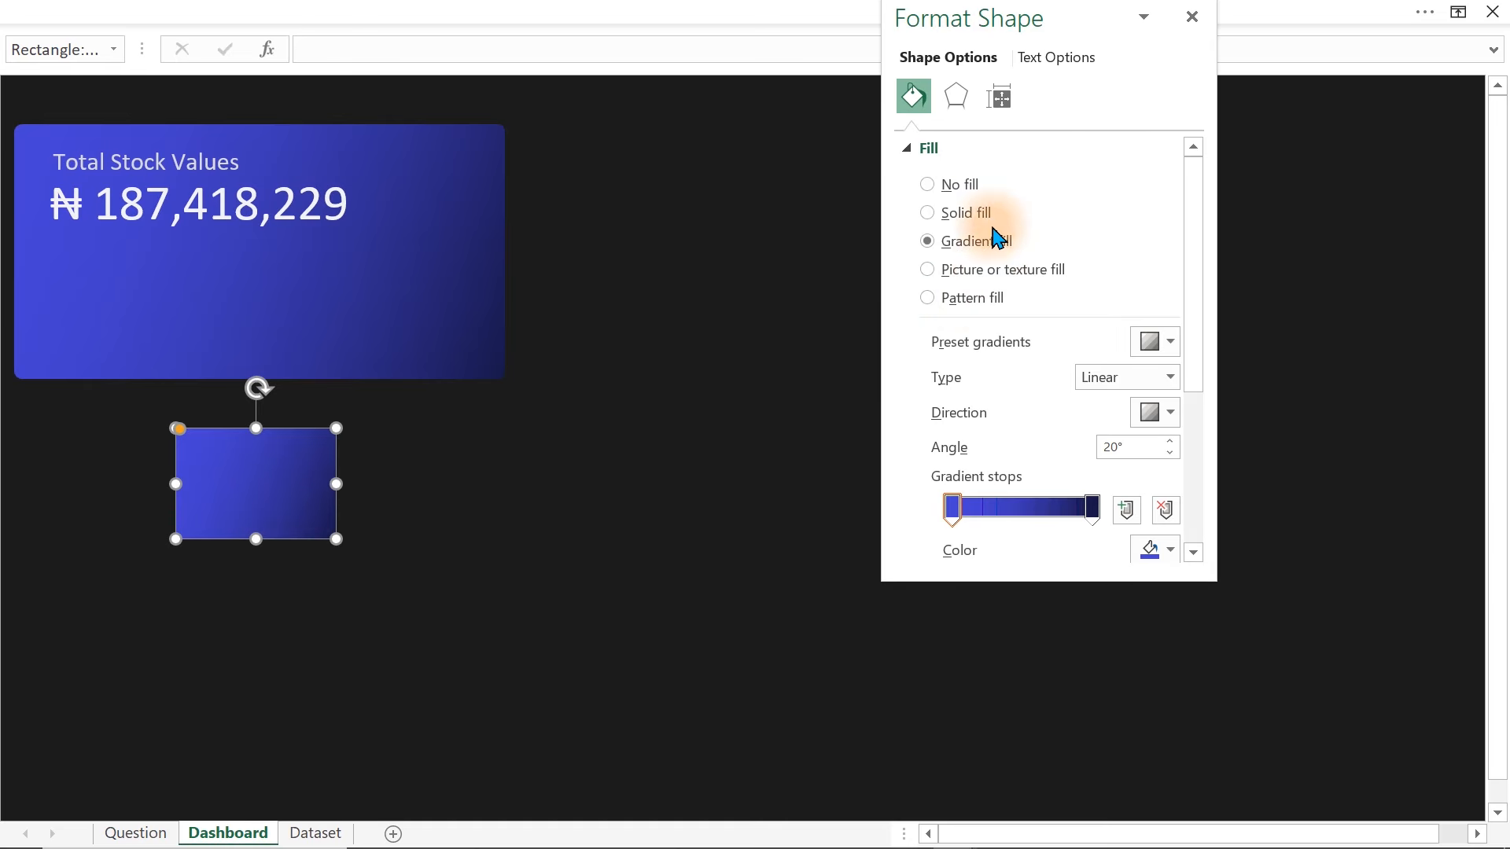
click(950, 189)
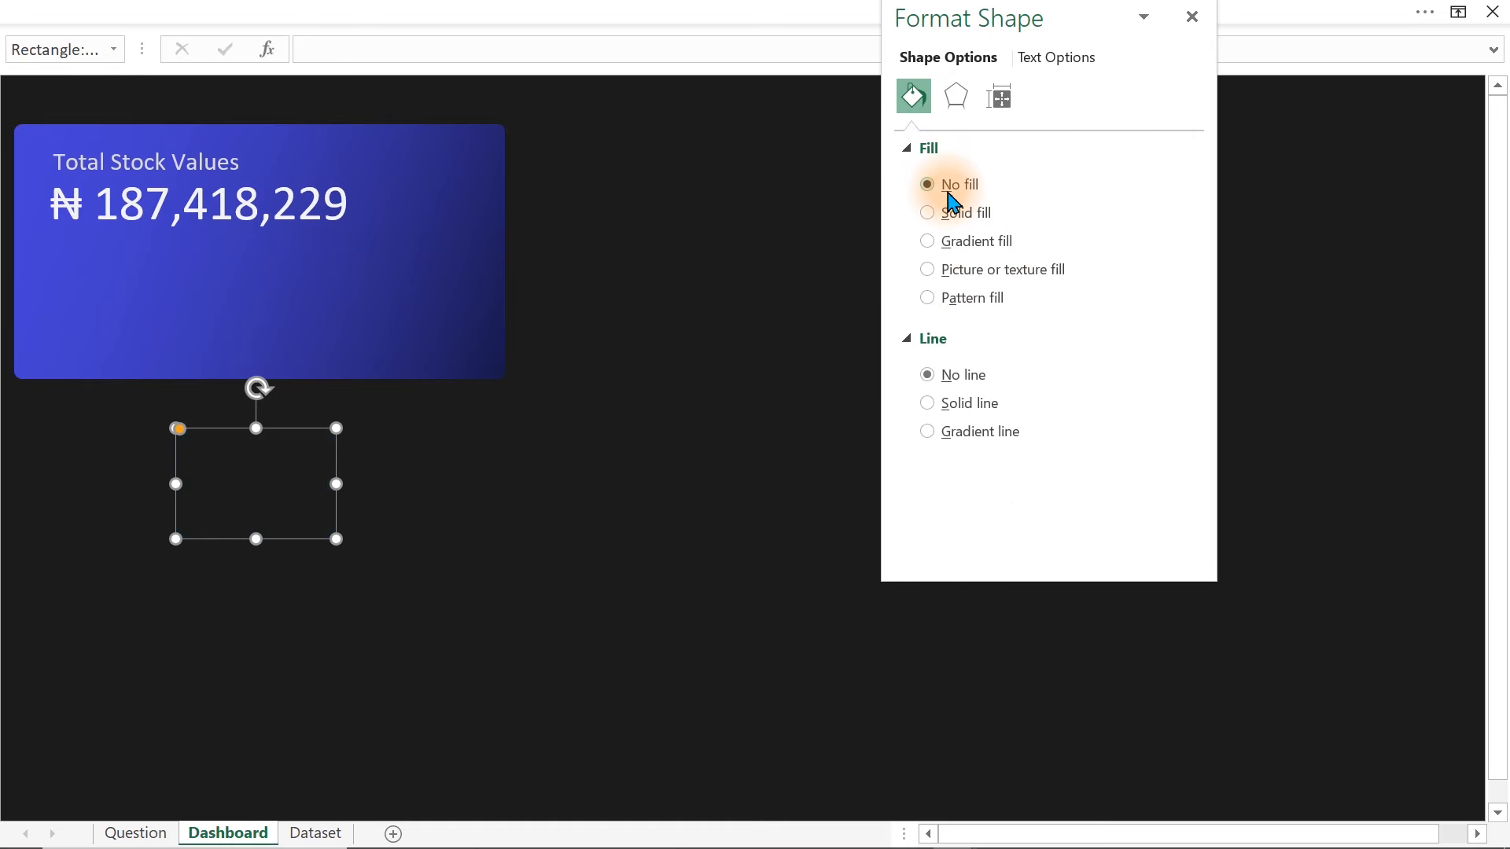
click(949, 219)
click(1155, 341)
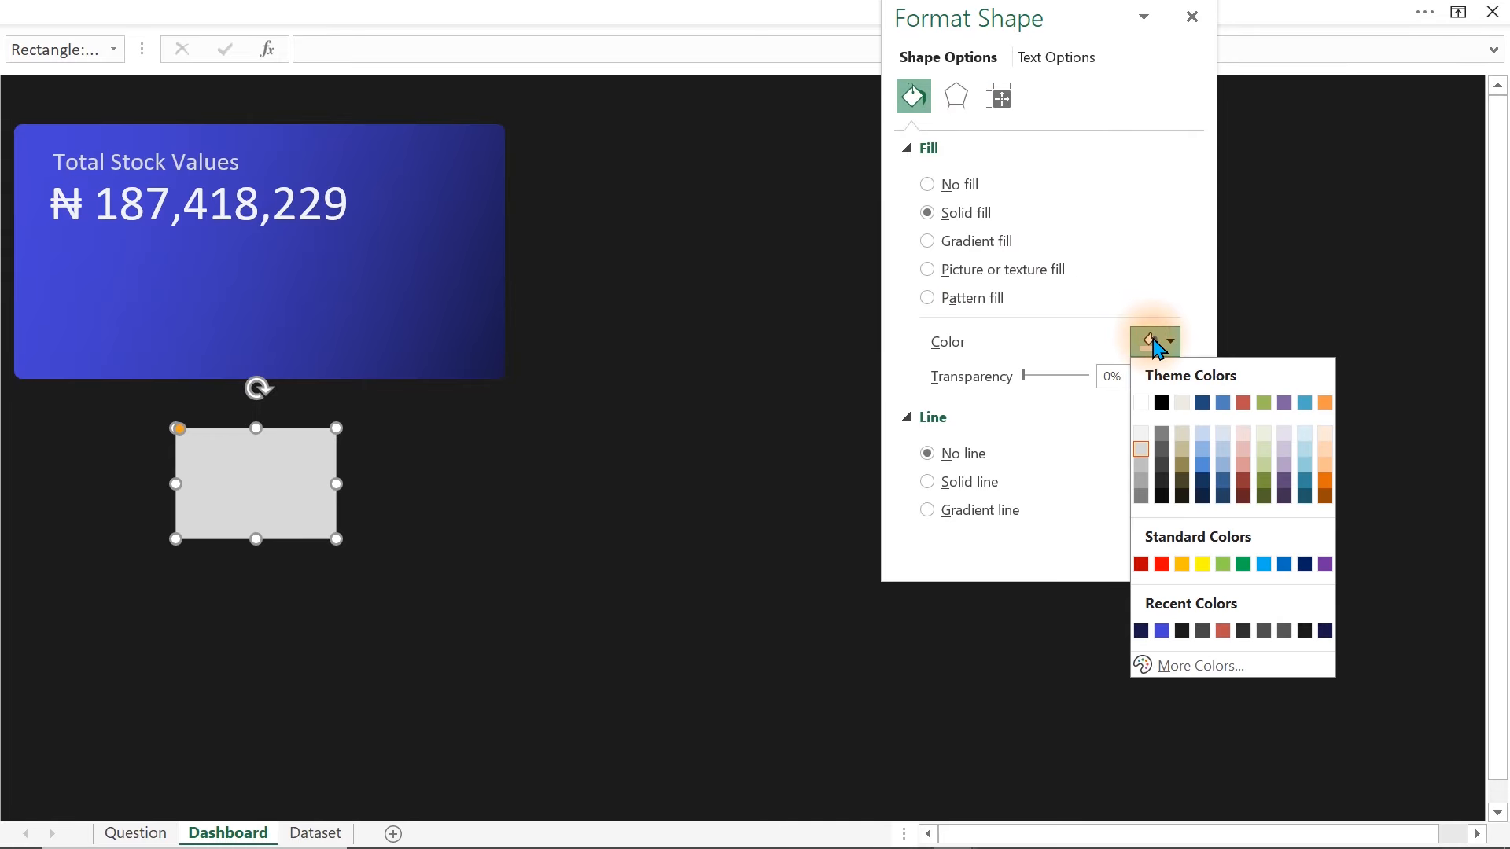
click(1163, 470)
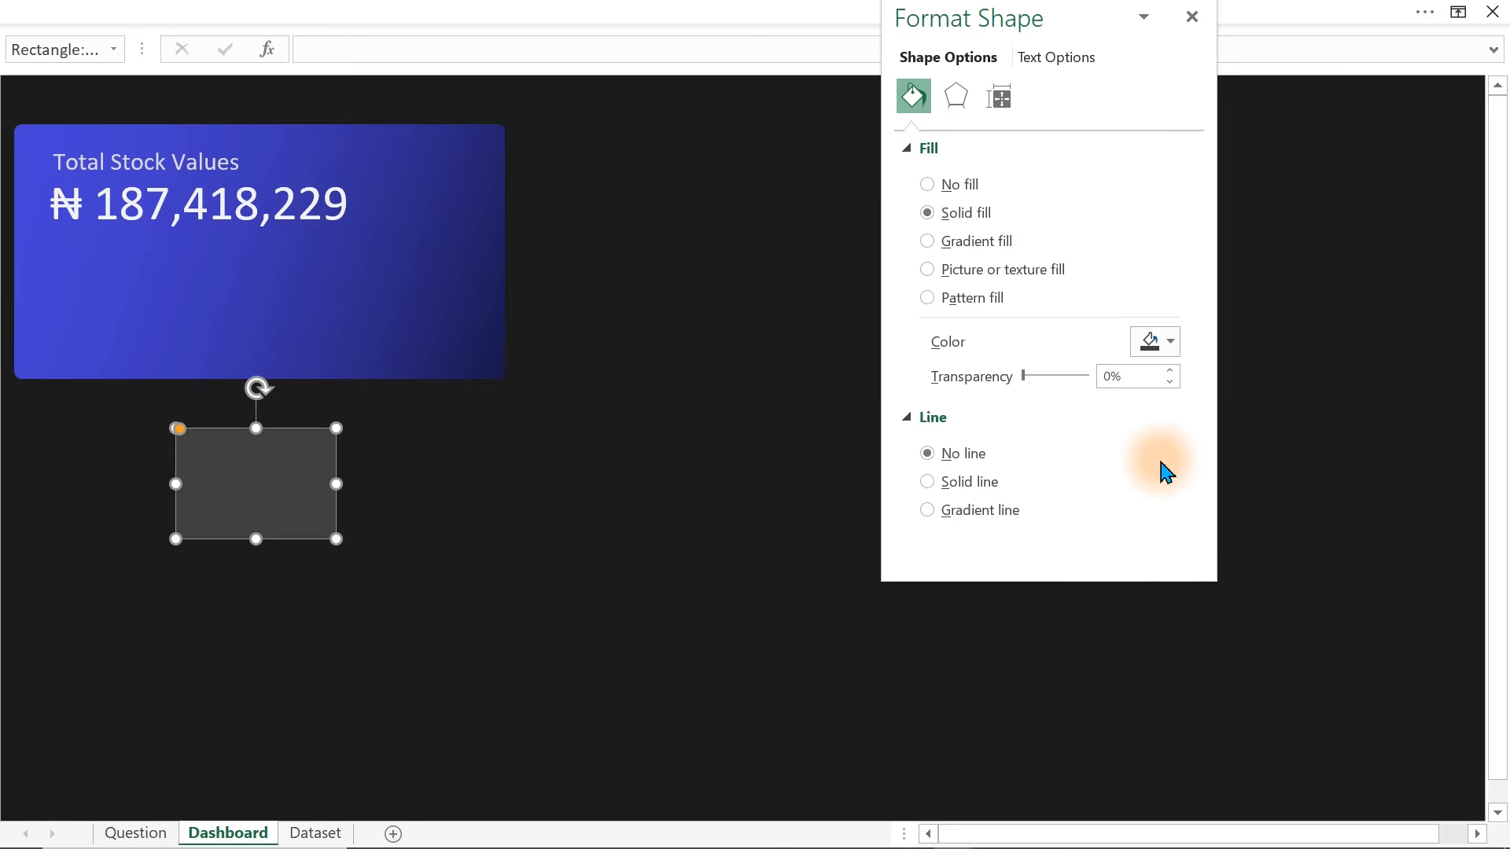
click(1160, 350)
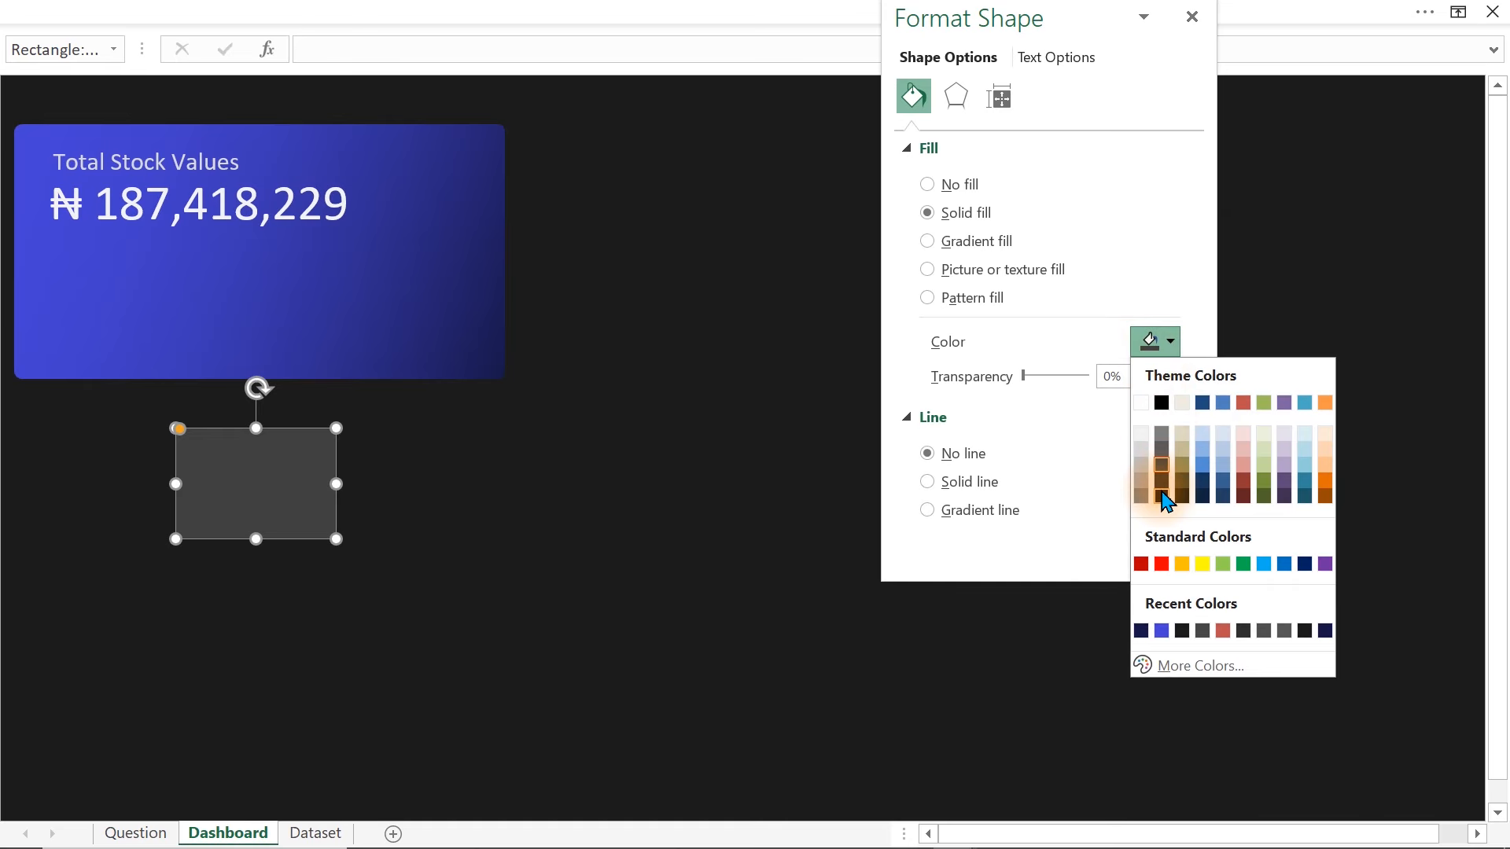
click(1167, 502)
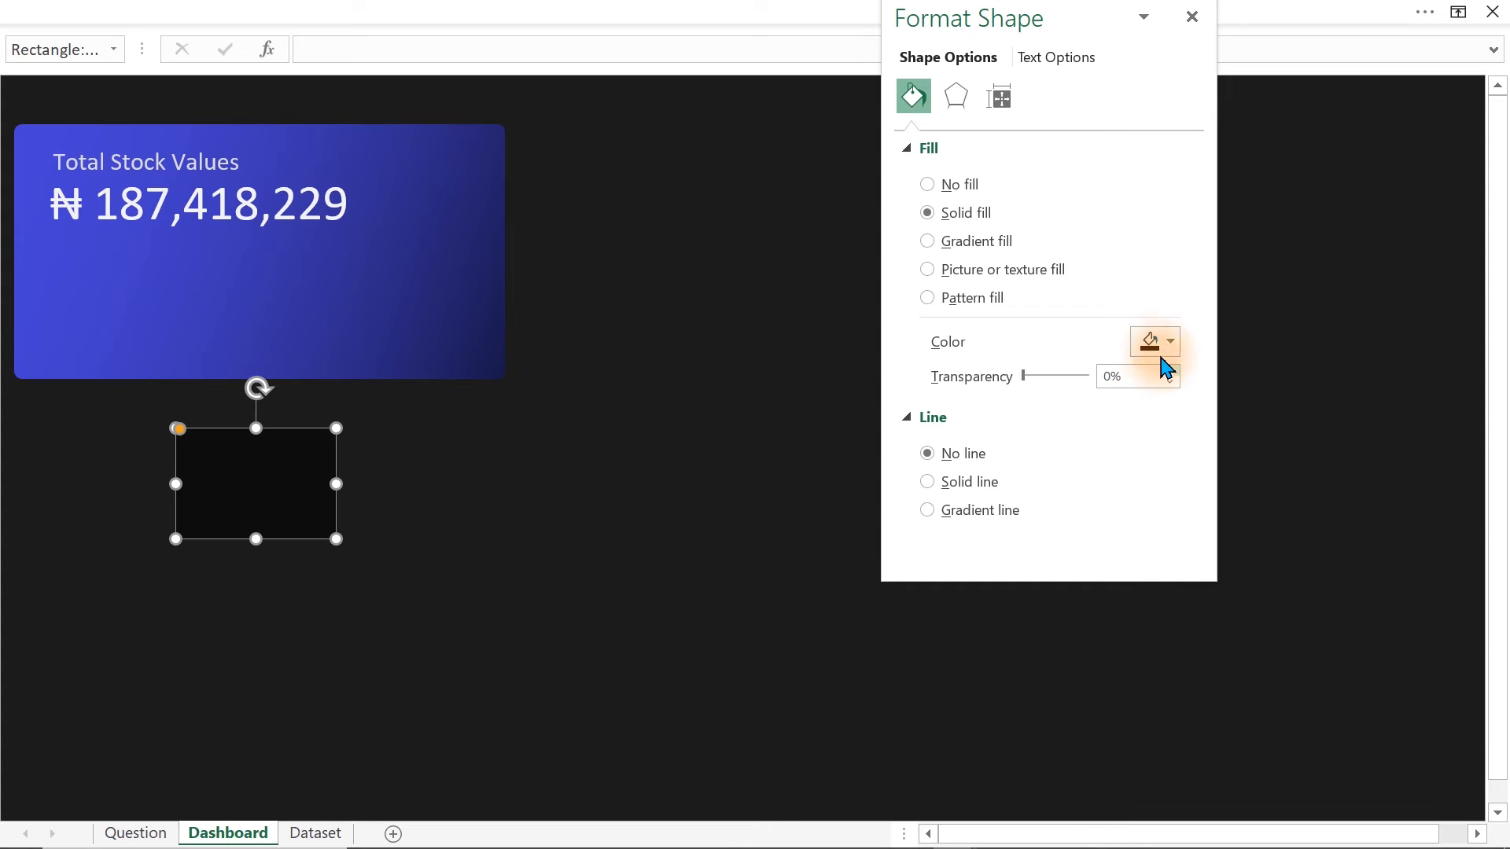
click(1161, 346)
click(1161, 486)
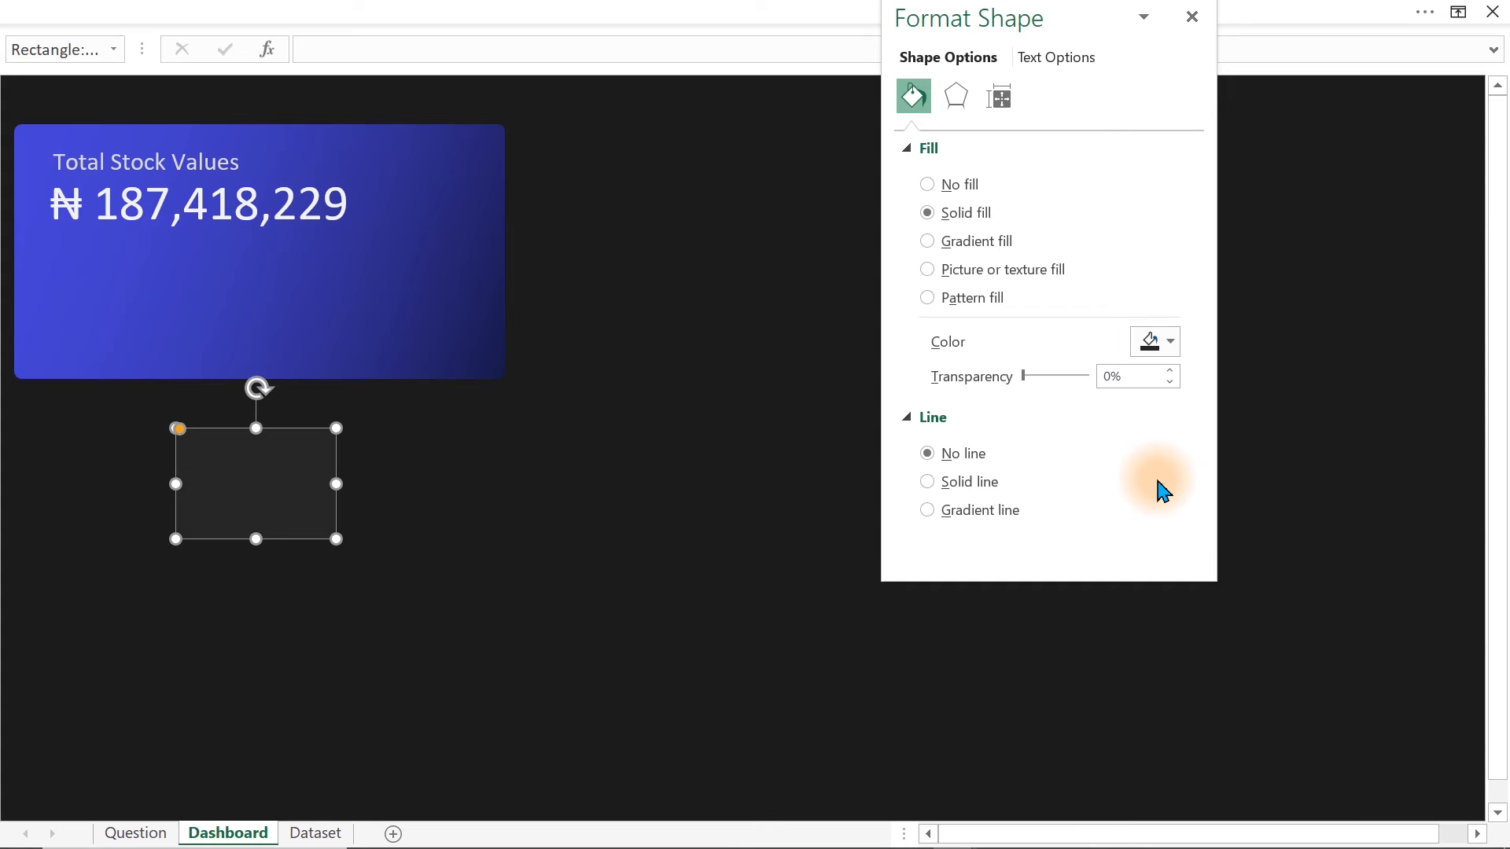
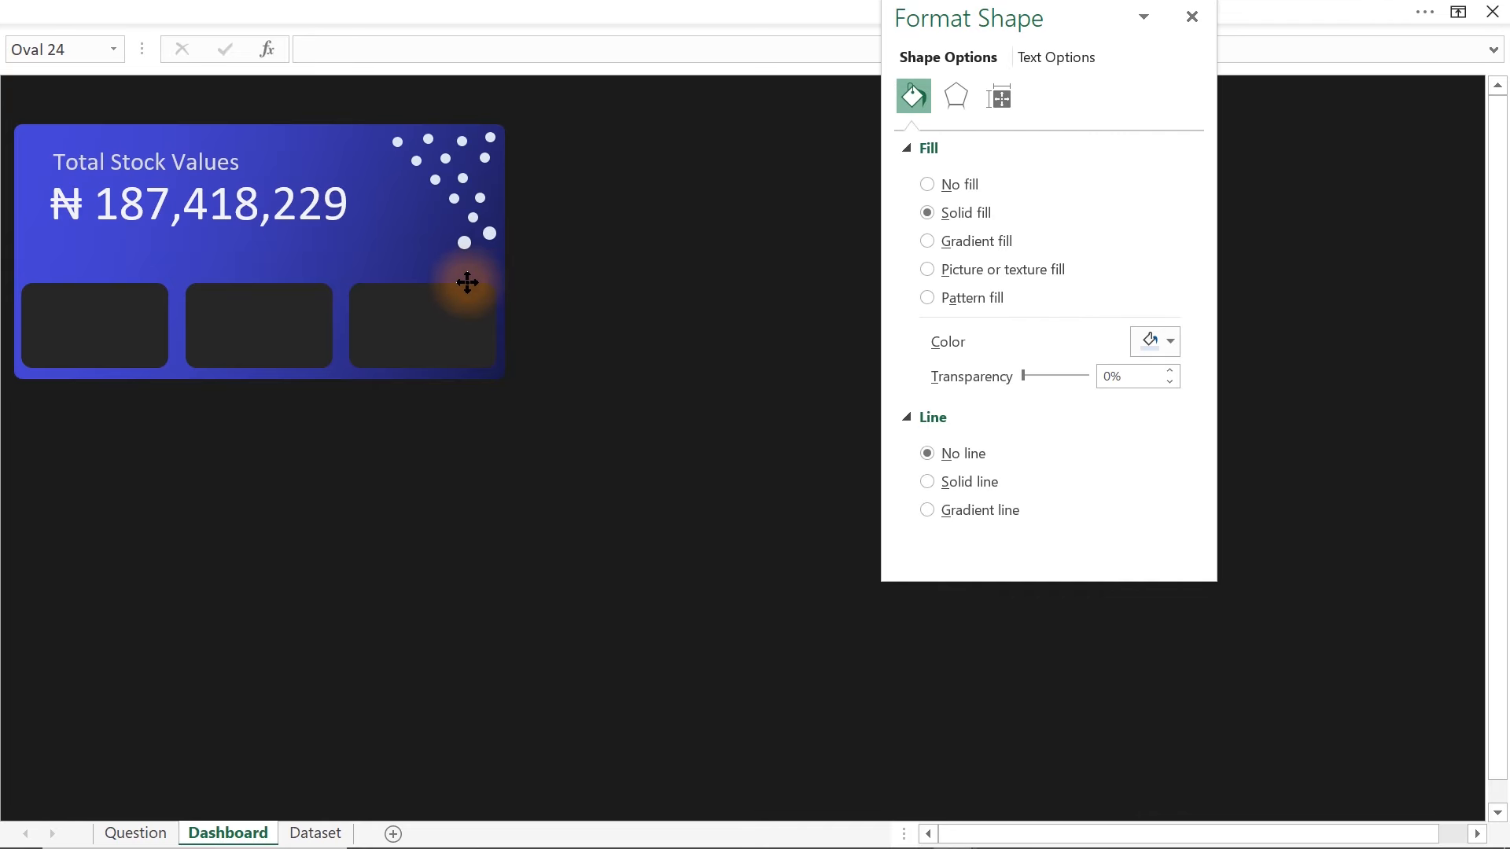
- Duplicate the last small circle three times to extend a diagonal row of dots across the card's upper corner
key(ctrl+d)
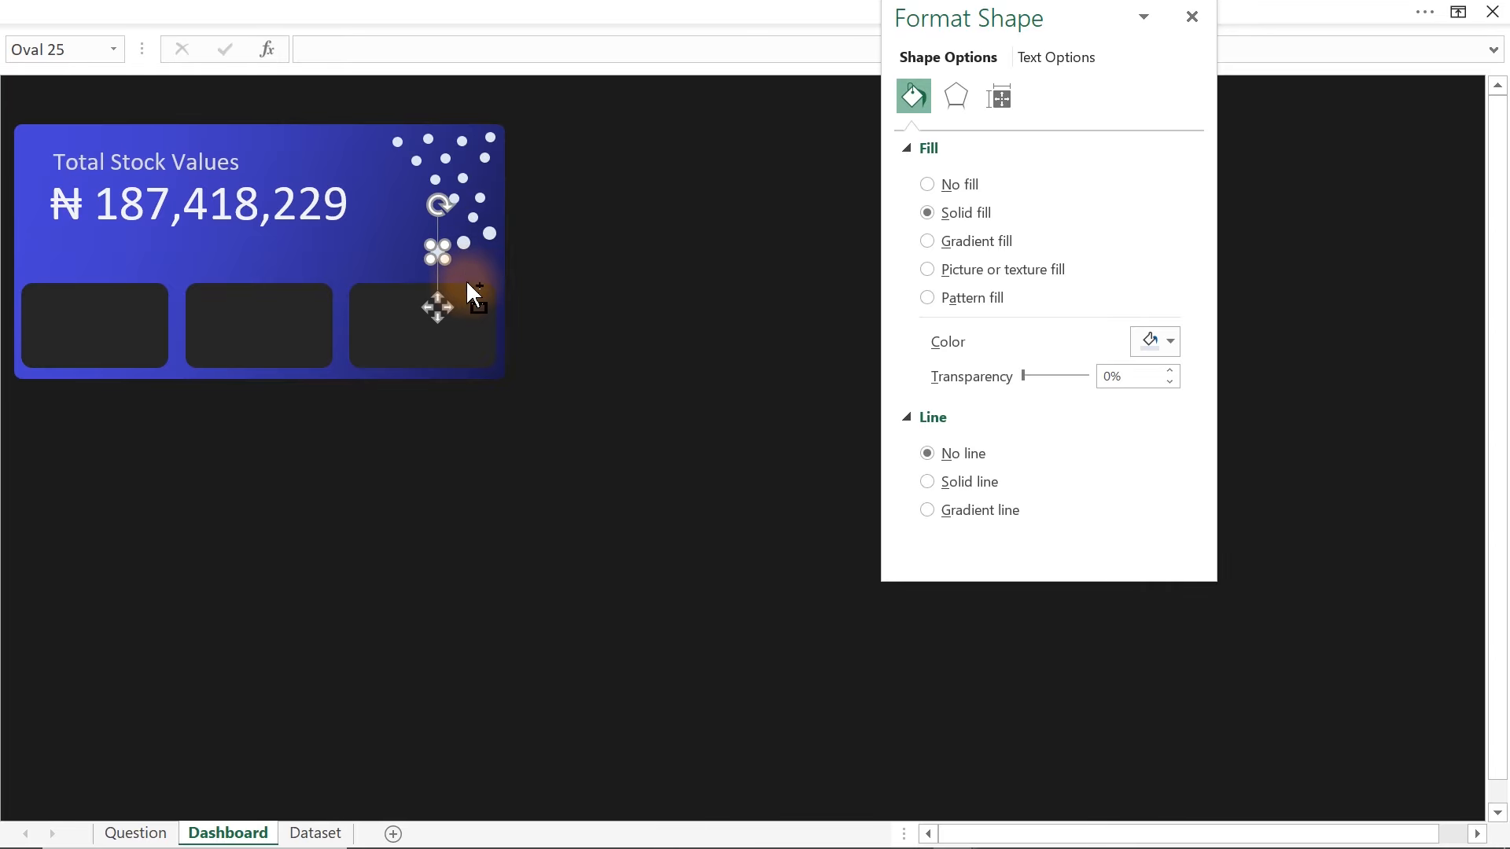
drag(438, 307, 439, 274)
key(ctrl+d)
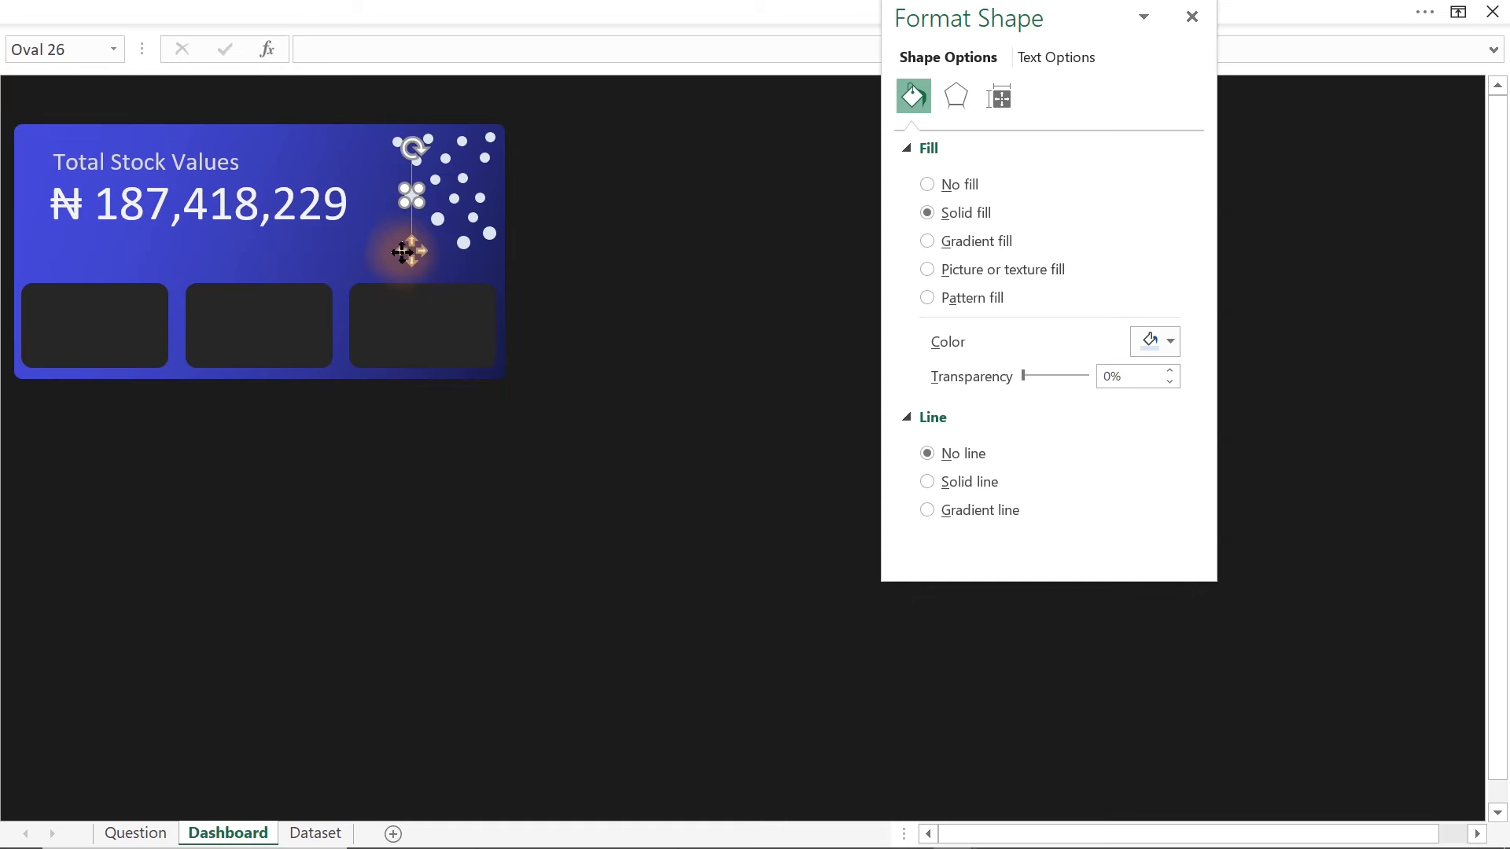
key(ctrl+d)
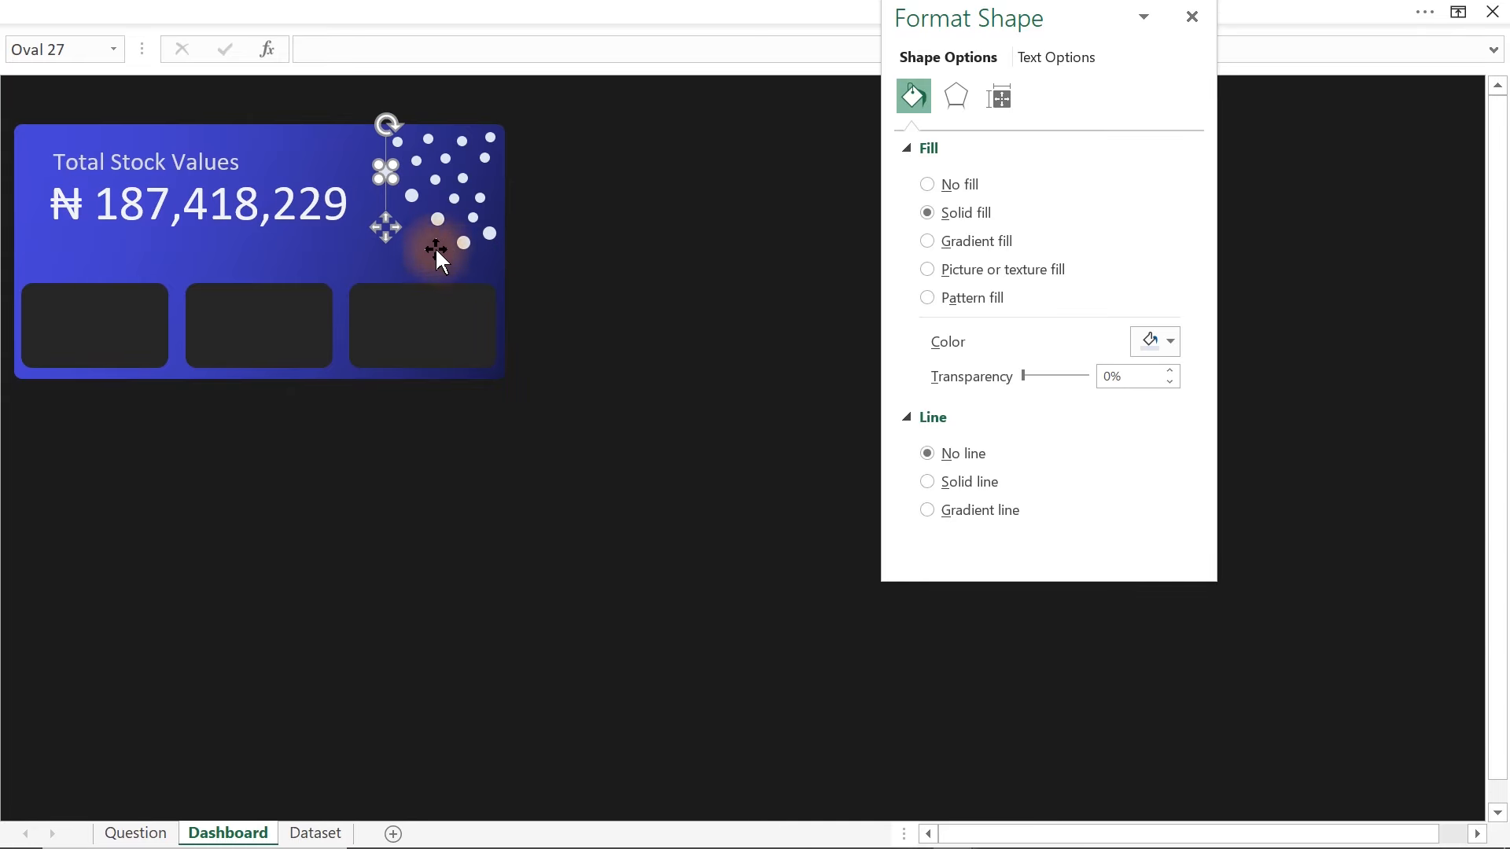
click(628, 214)
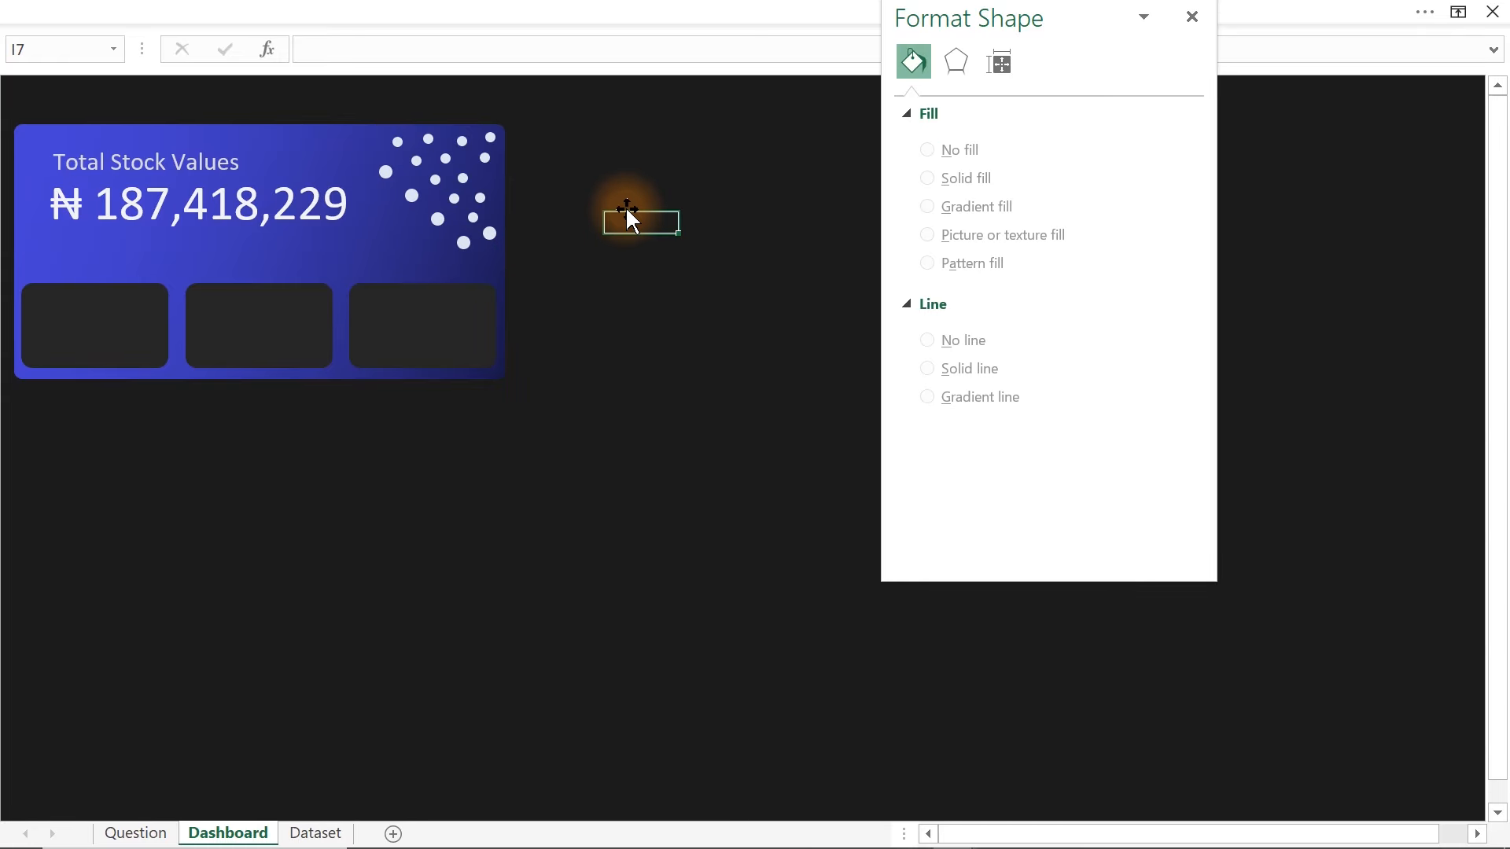
- Select all the decorative dots on the card together and set their fill transparency to 80%
click(467, 11)
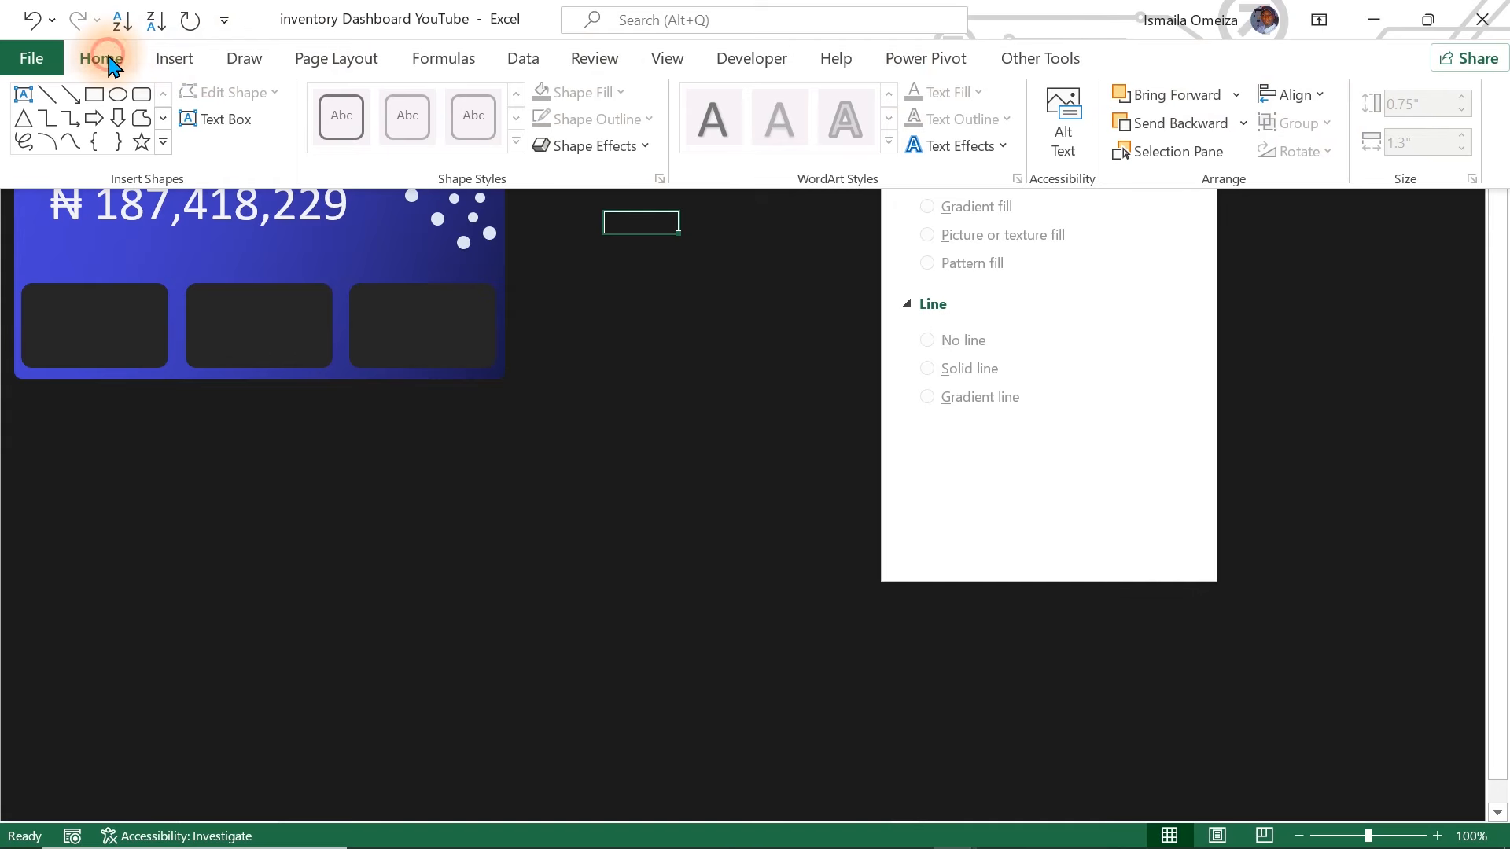
click(102, 58)
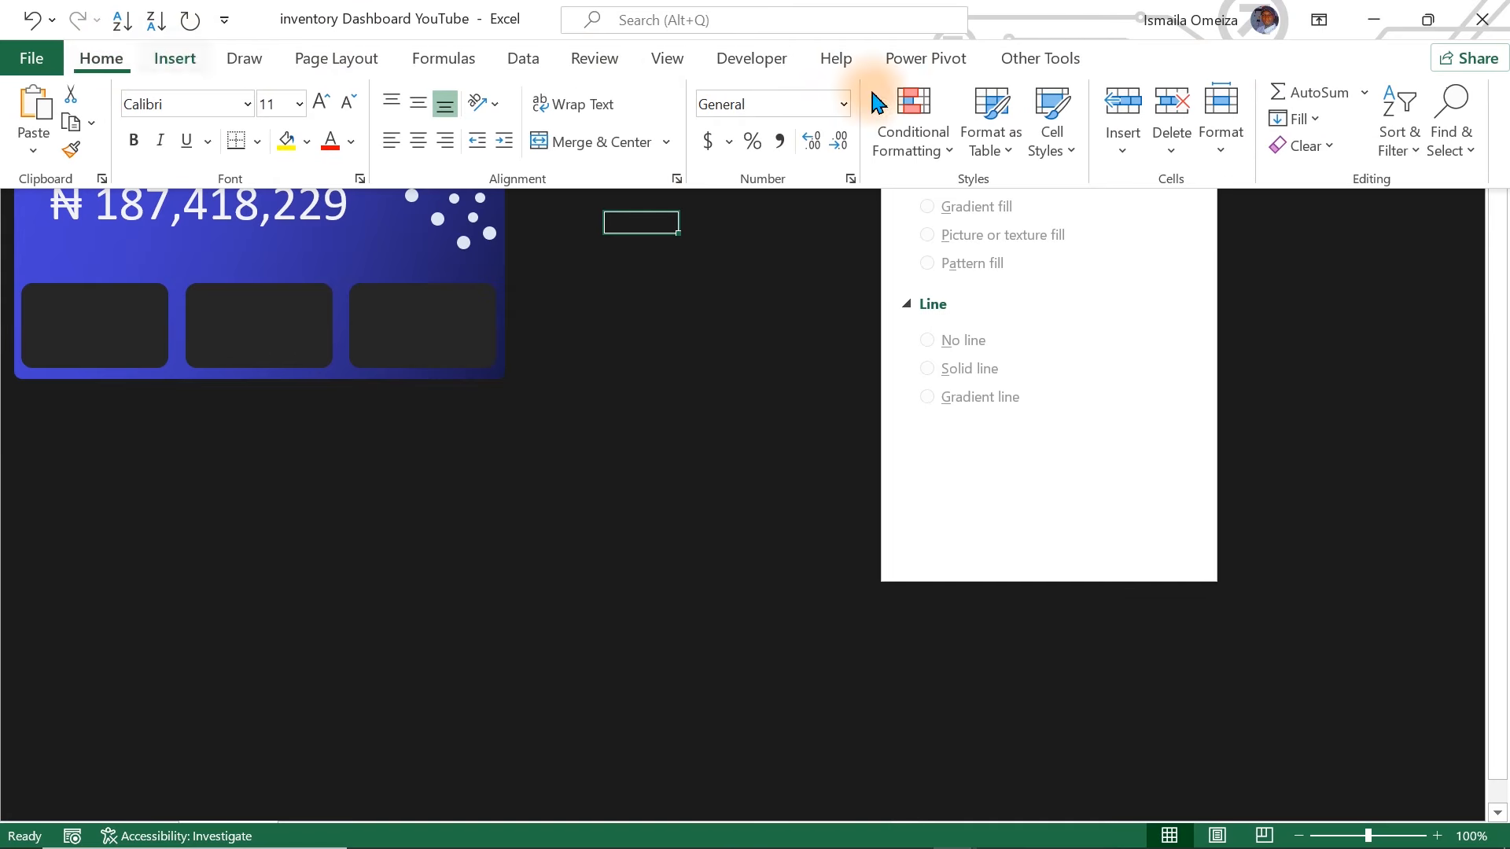
click(1455, 158)
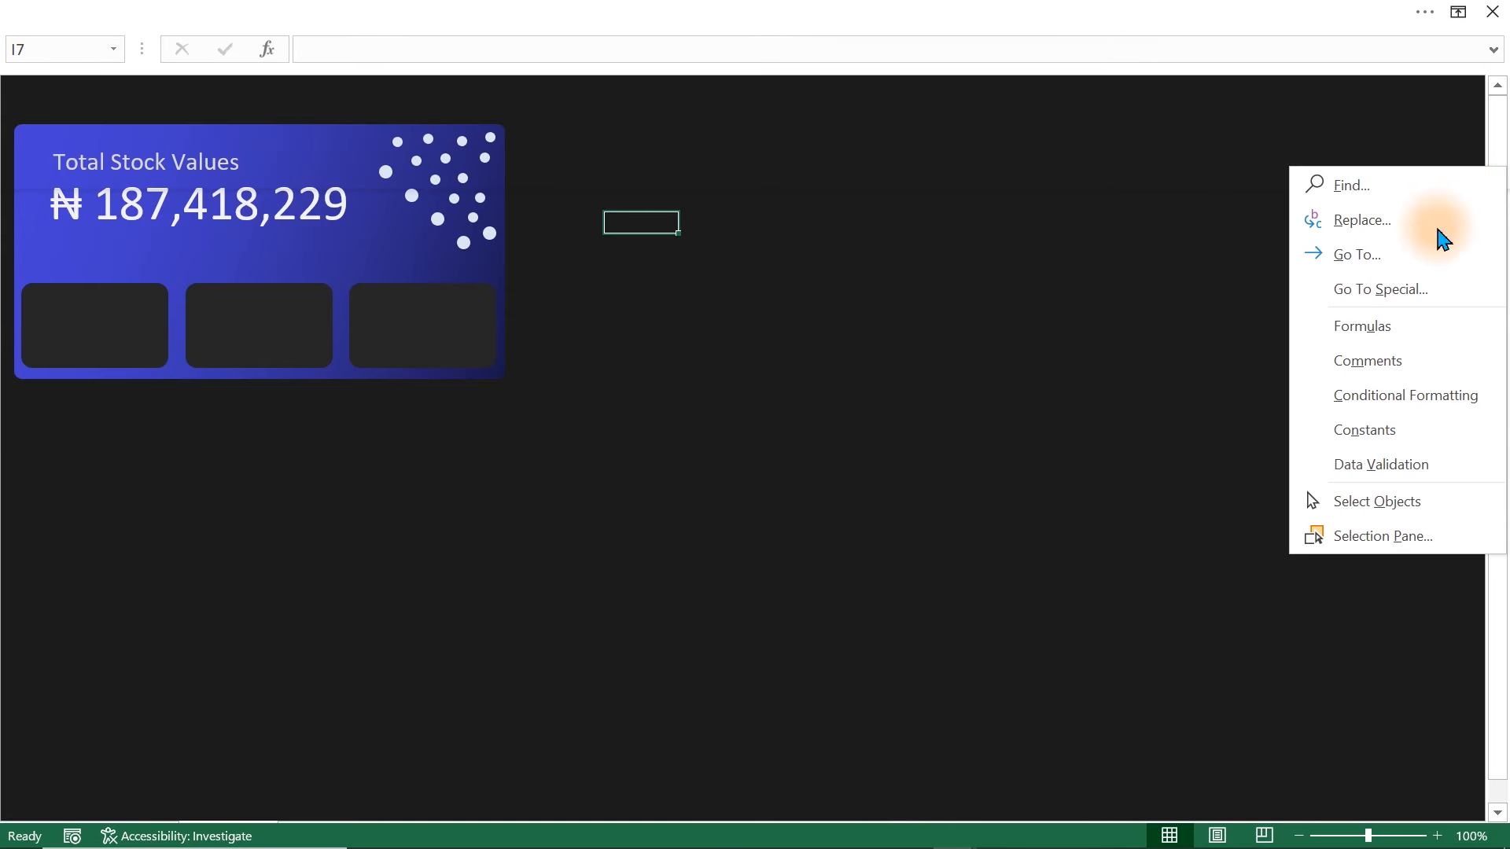
click(1381, 503)
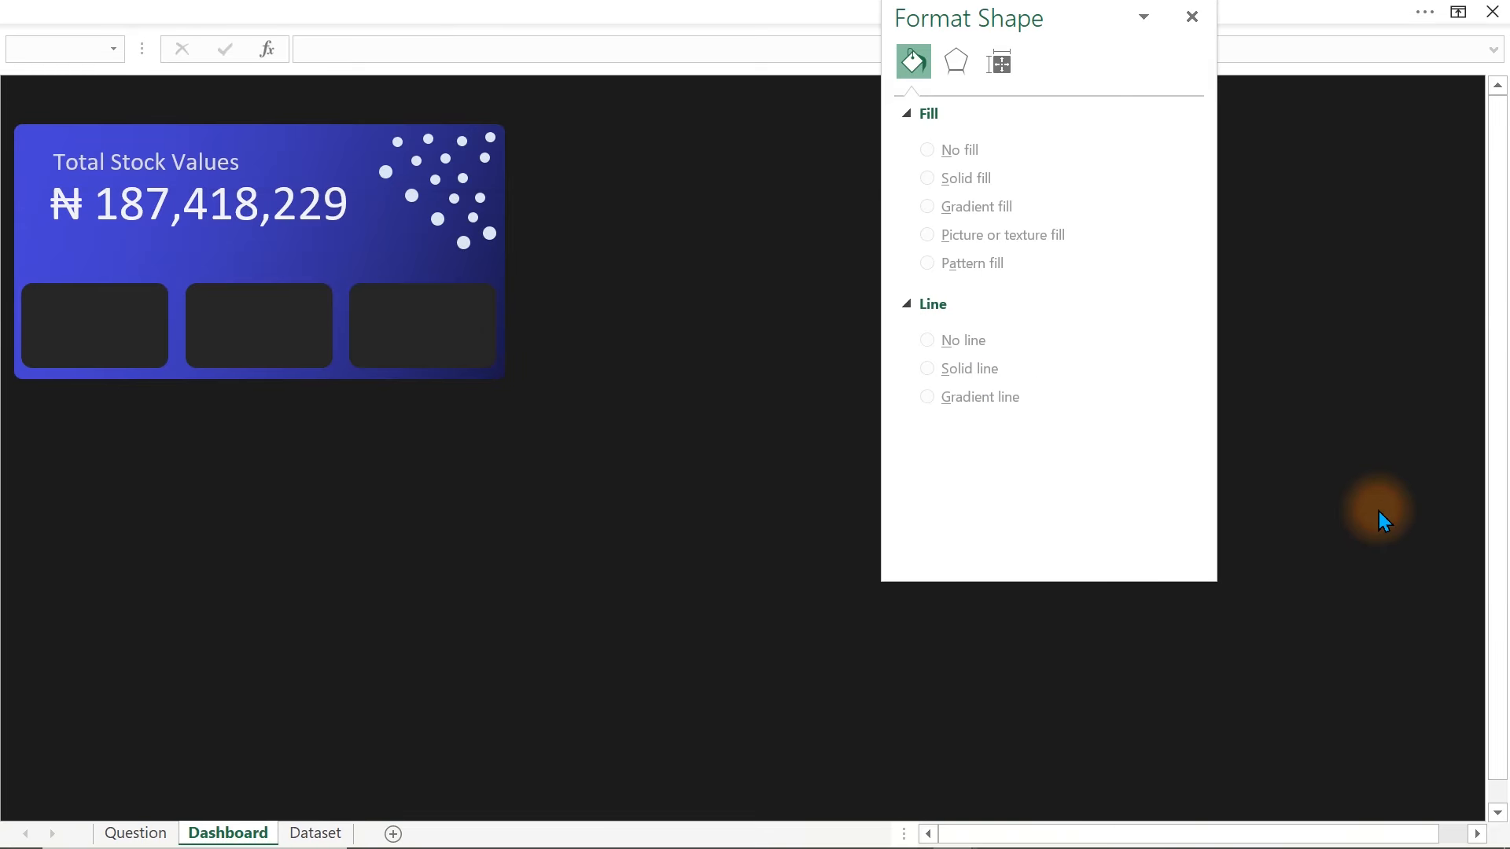
drag(634, 283, 304, 71)
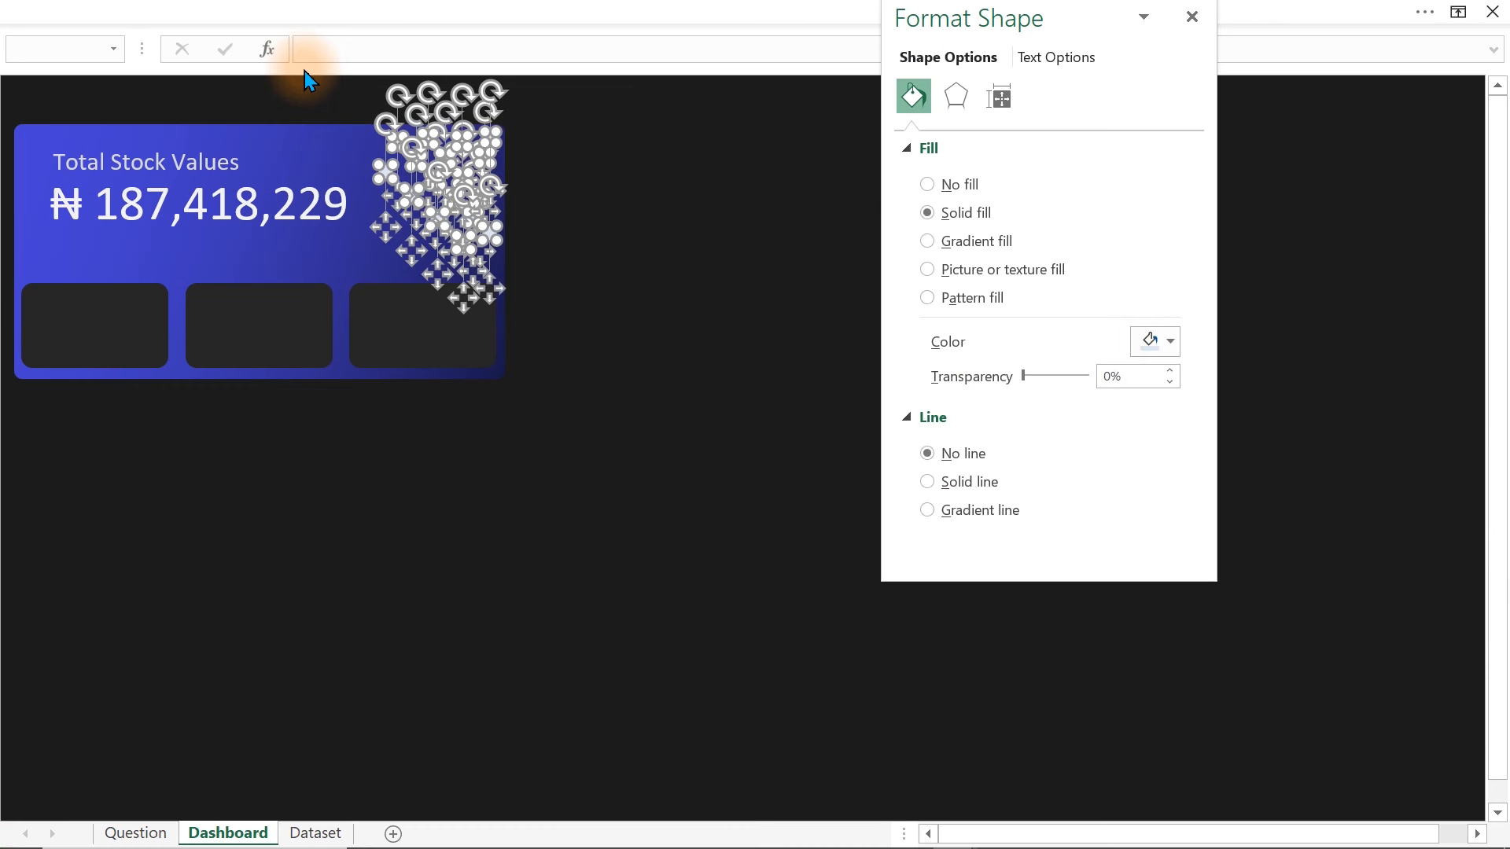
click(1106, 376)
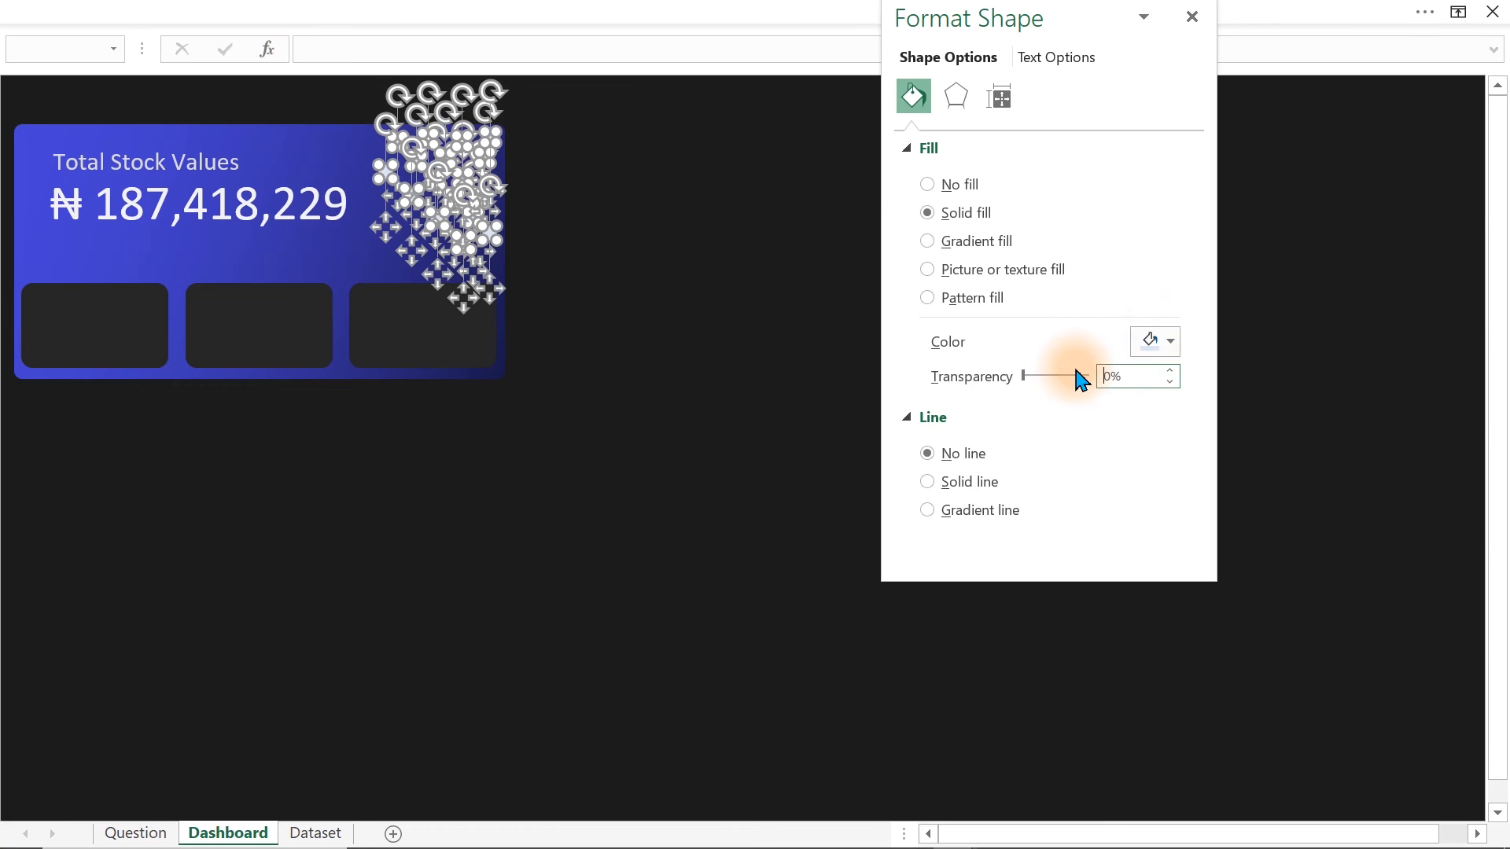
text(8)
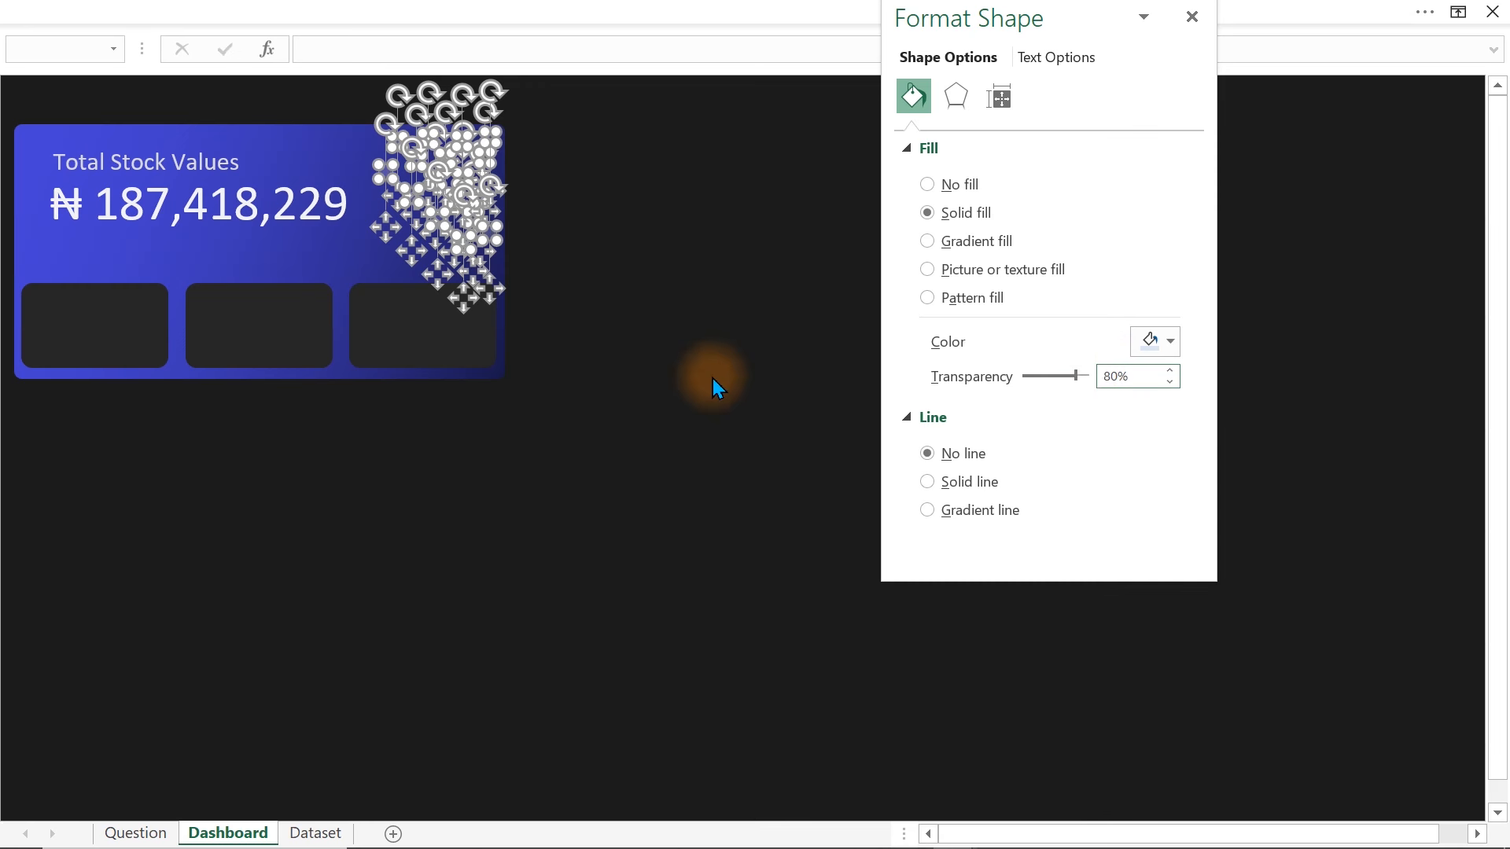
click(706, 380)
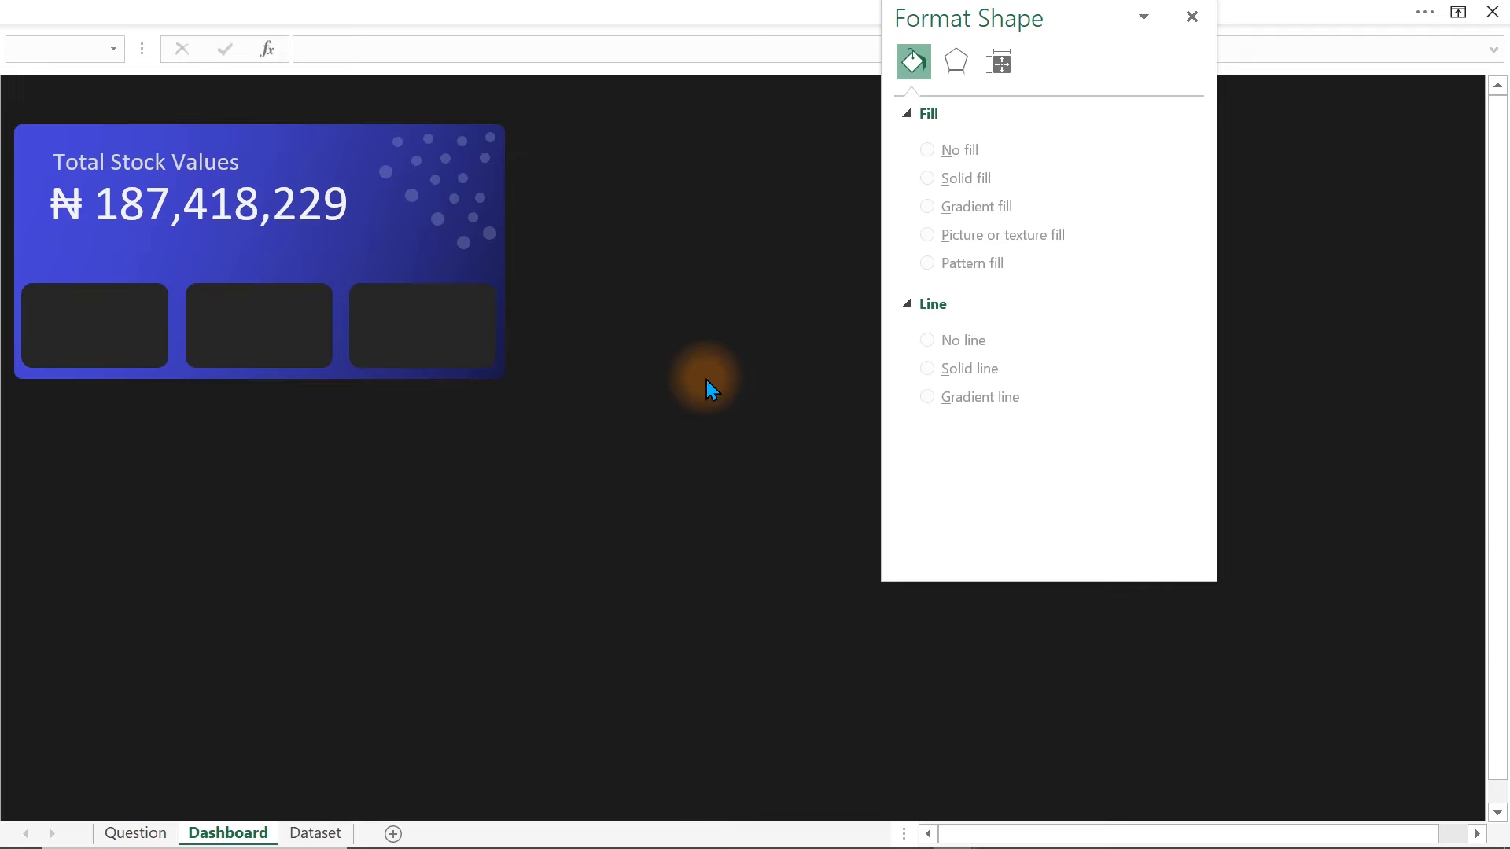
key(Escape)
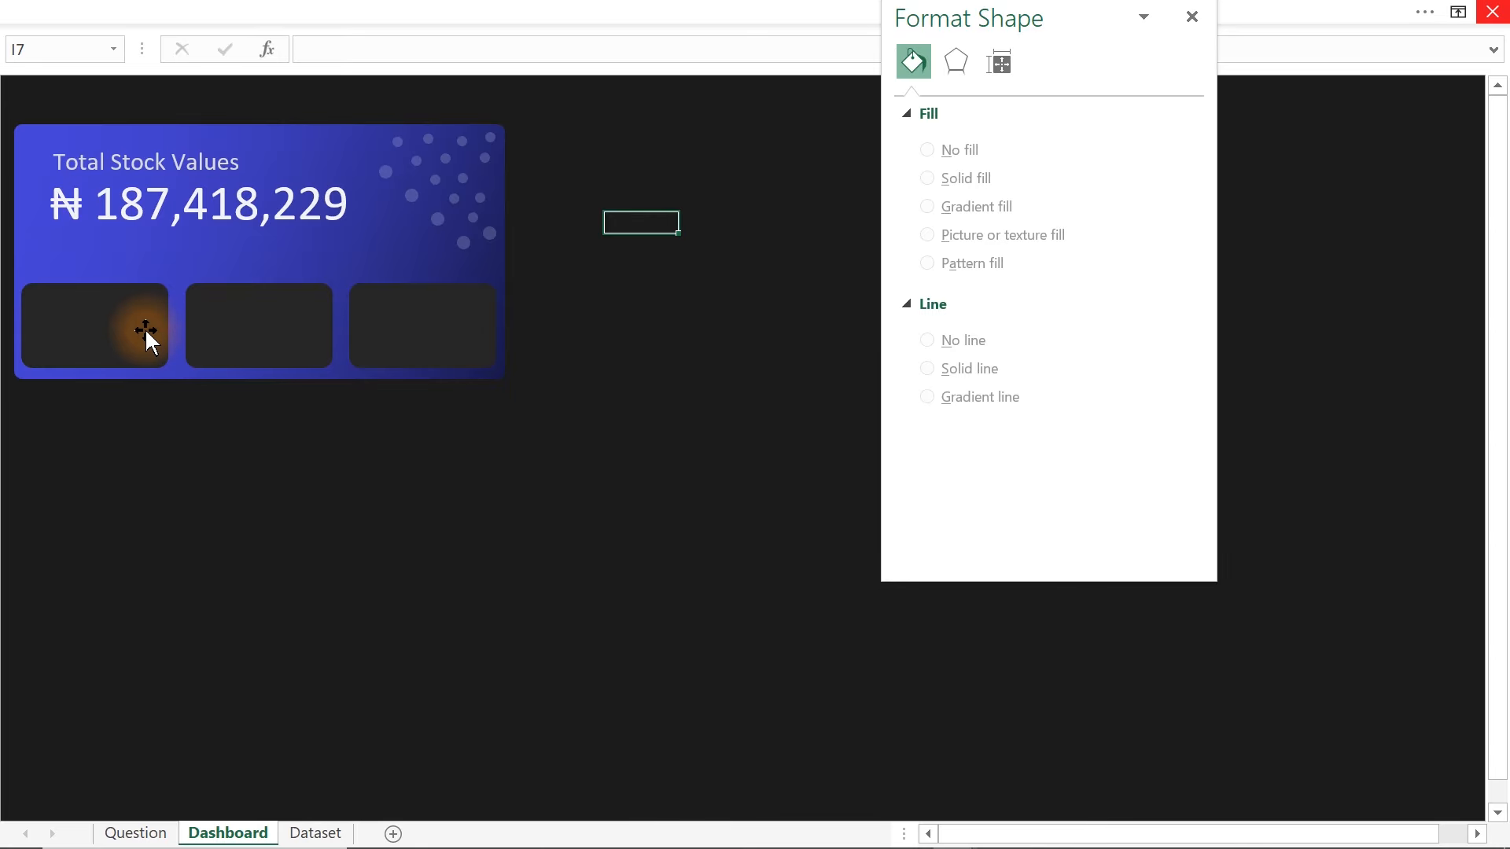
- Duplicate the Total Stock Values title, move the copy onto the first dark panel, and change its text to Total Products
click(167, 172)
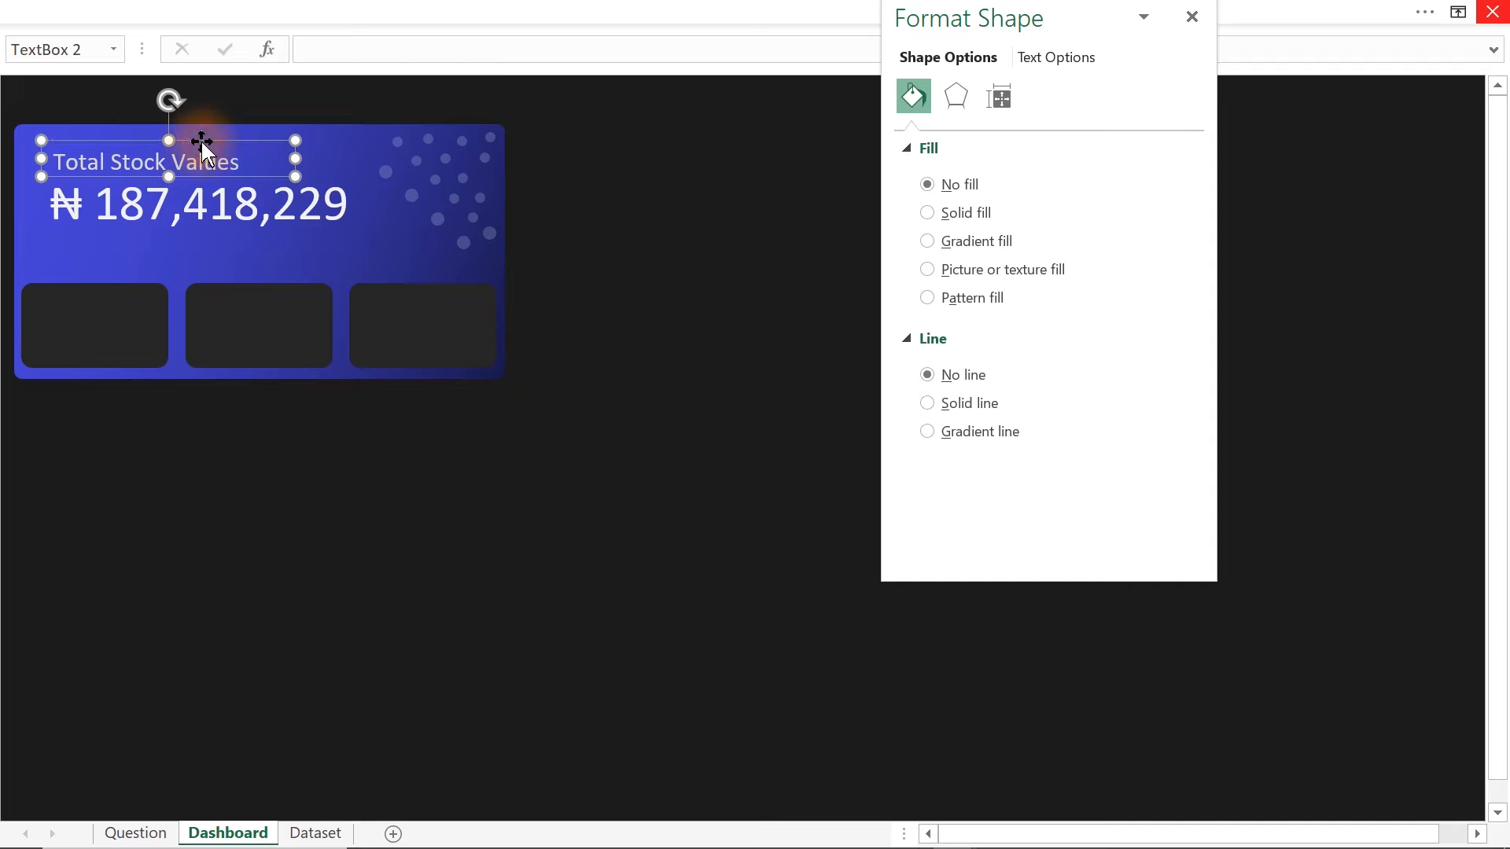
key(ctrl+d)
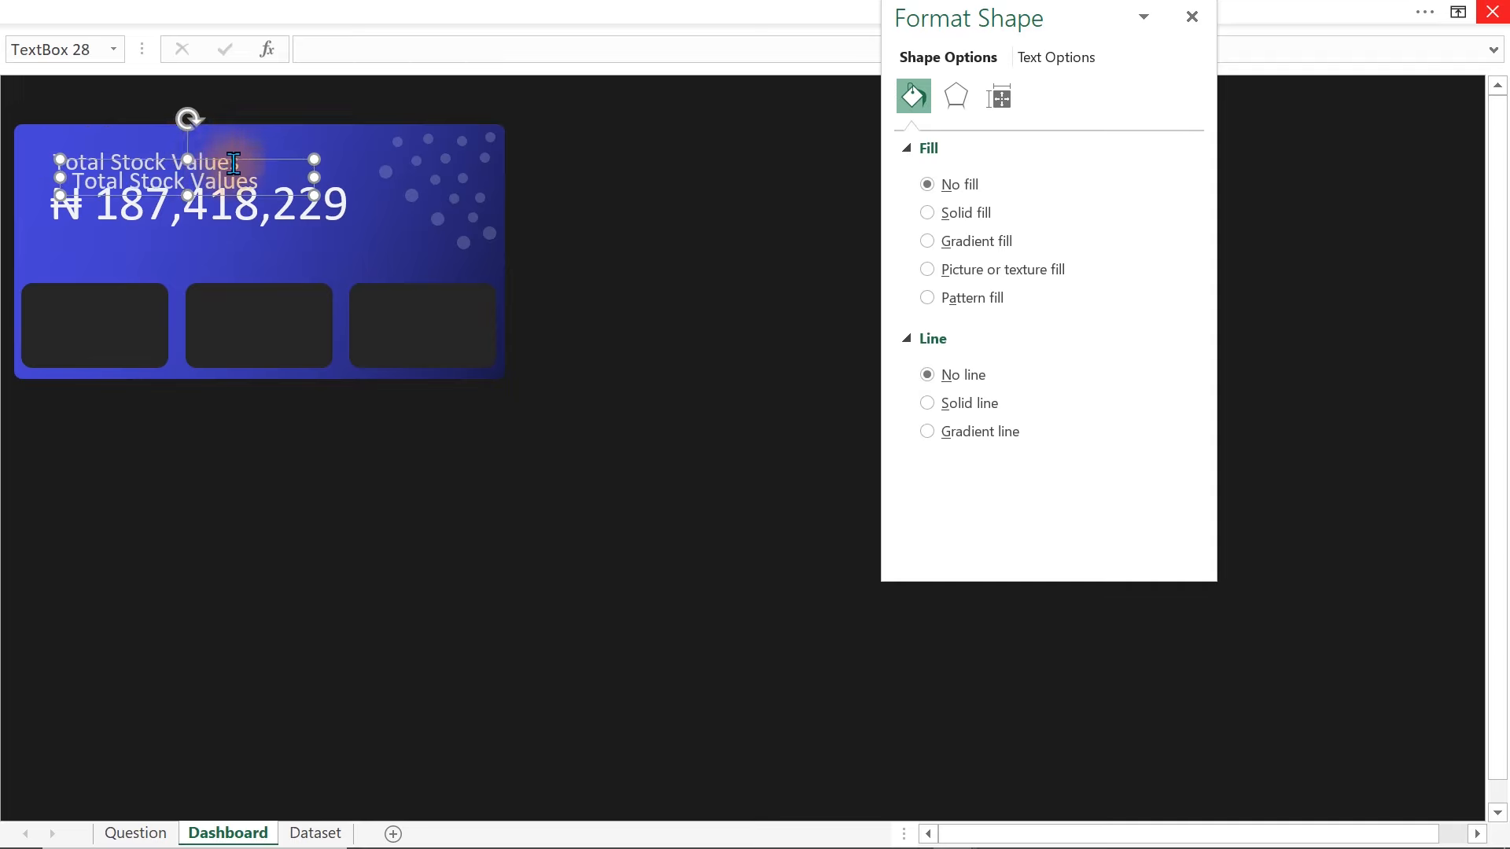
drag(268, 192, 224, 346)
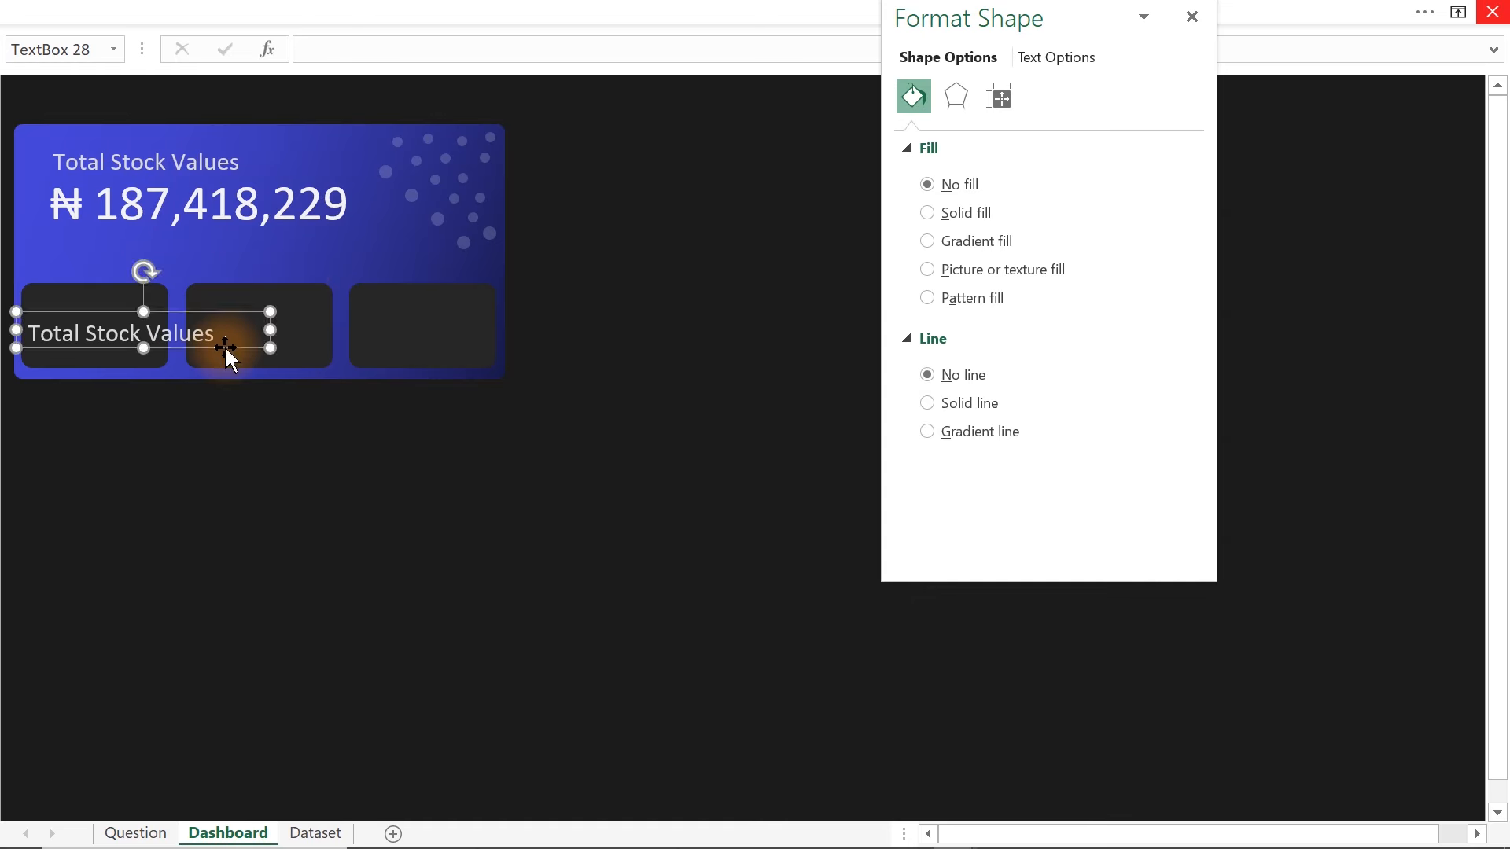
triple_click(135, 334)
text(Total Prod)
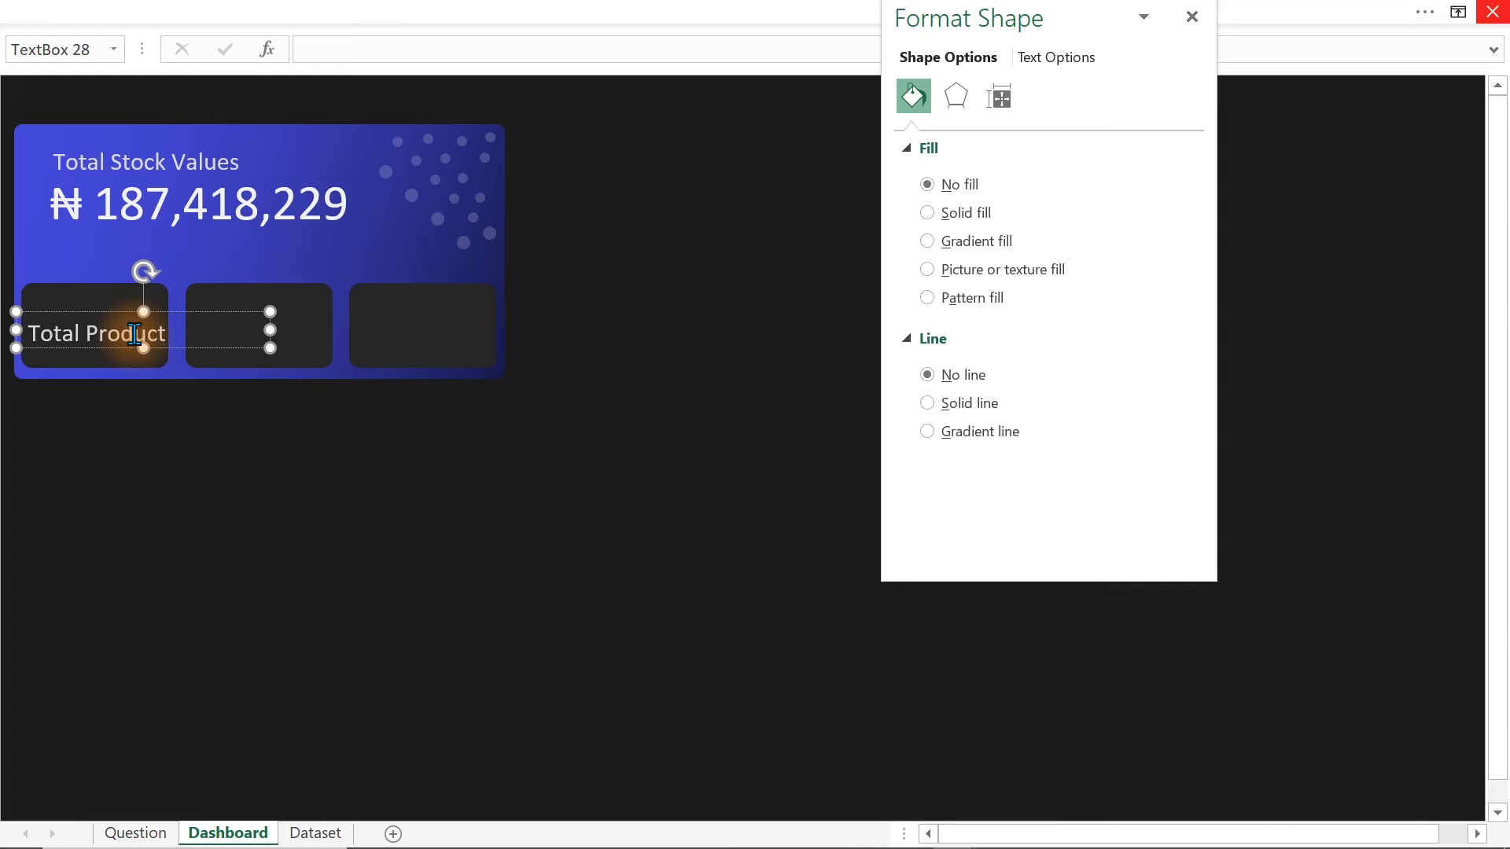
click(183, 347)
- Reduce the Total Products label's font size to 10.5 and place a copy of the label in each of the other two dark panels
click(381, 7)
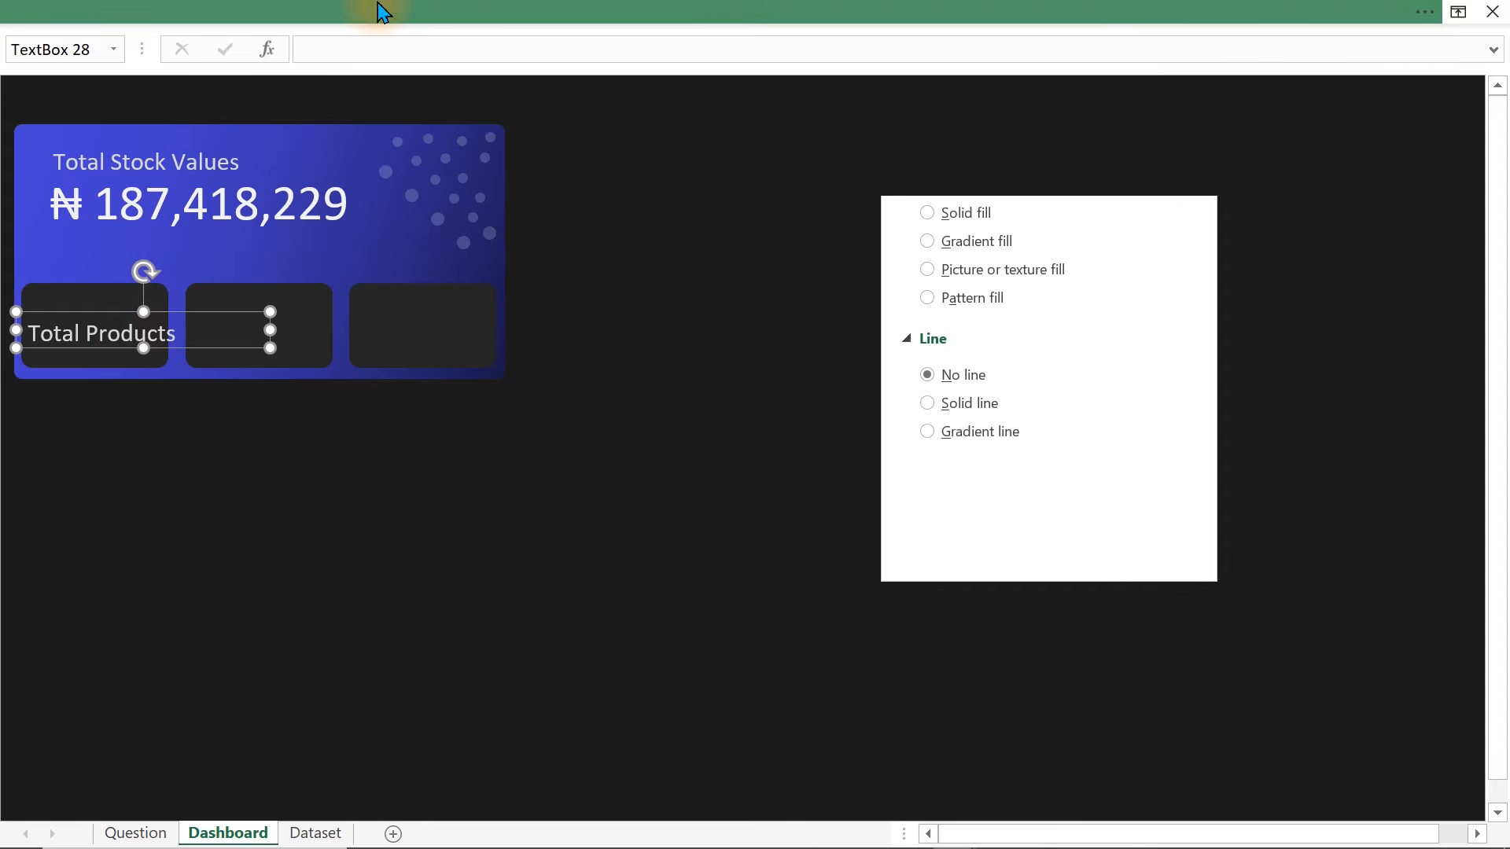
click(346, 103)
click(346, 104)
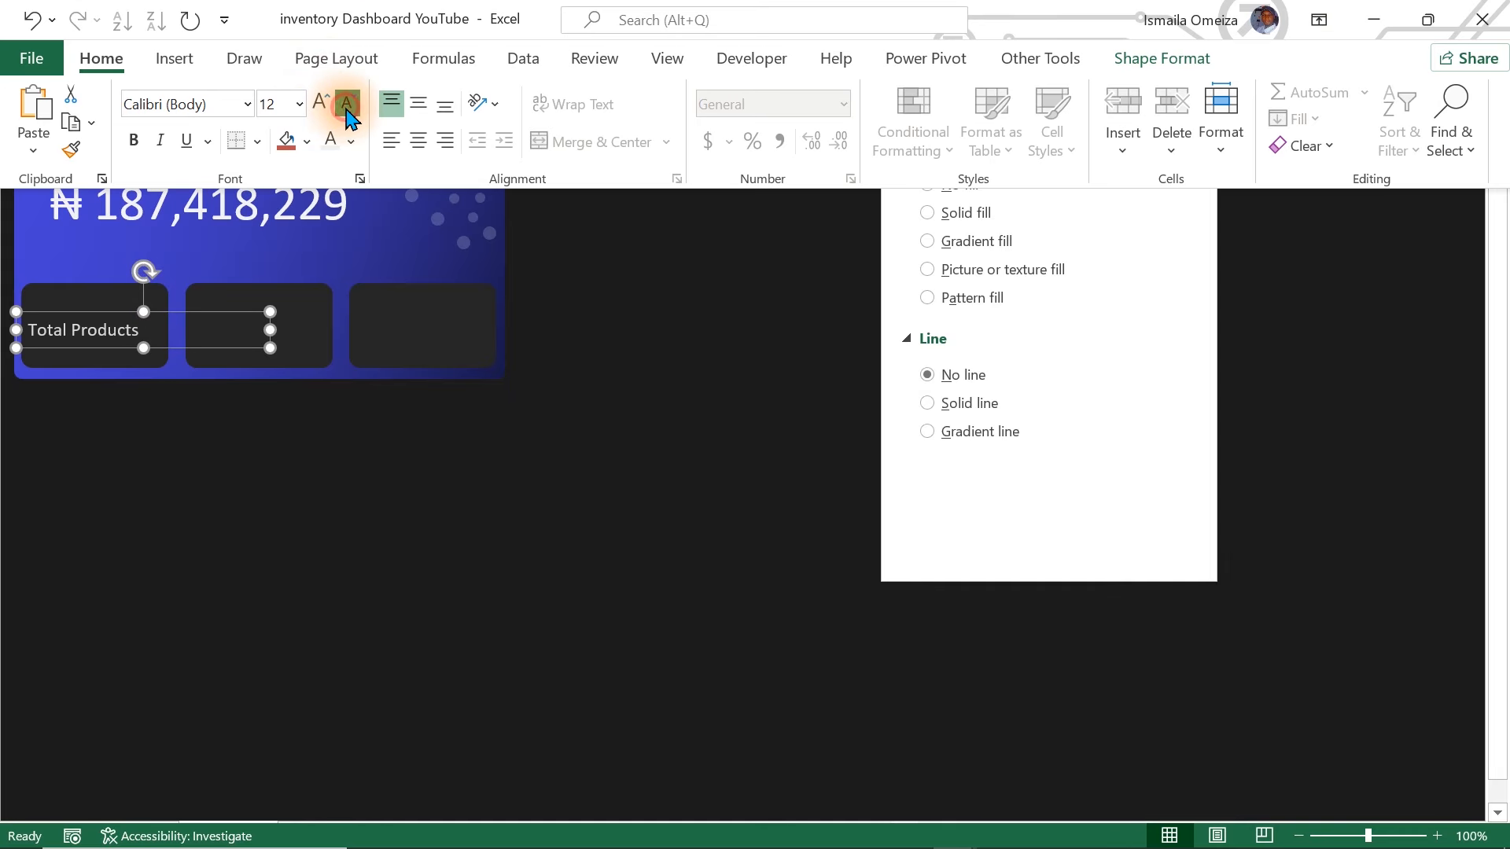
click(346, 104)
click(346, 103)
drag(265, 348, 403, 346)
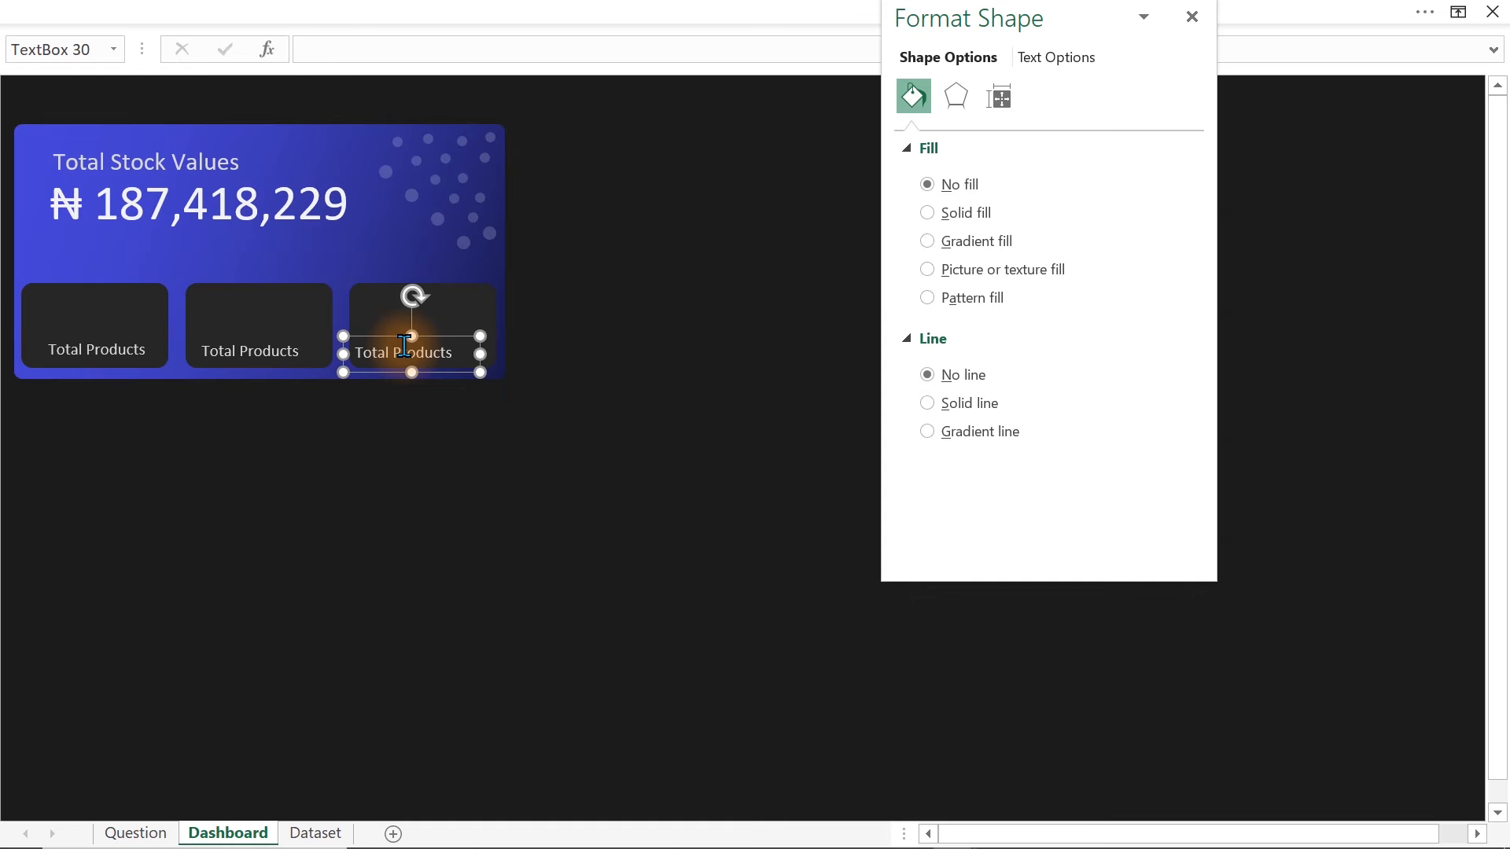
- Change the middle panel's label to Total Categories and the third panel's label to Current Stocks
click(238, 352)
double_click(250, 352)
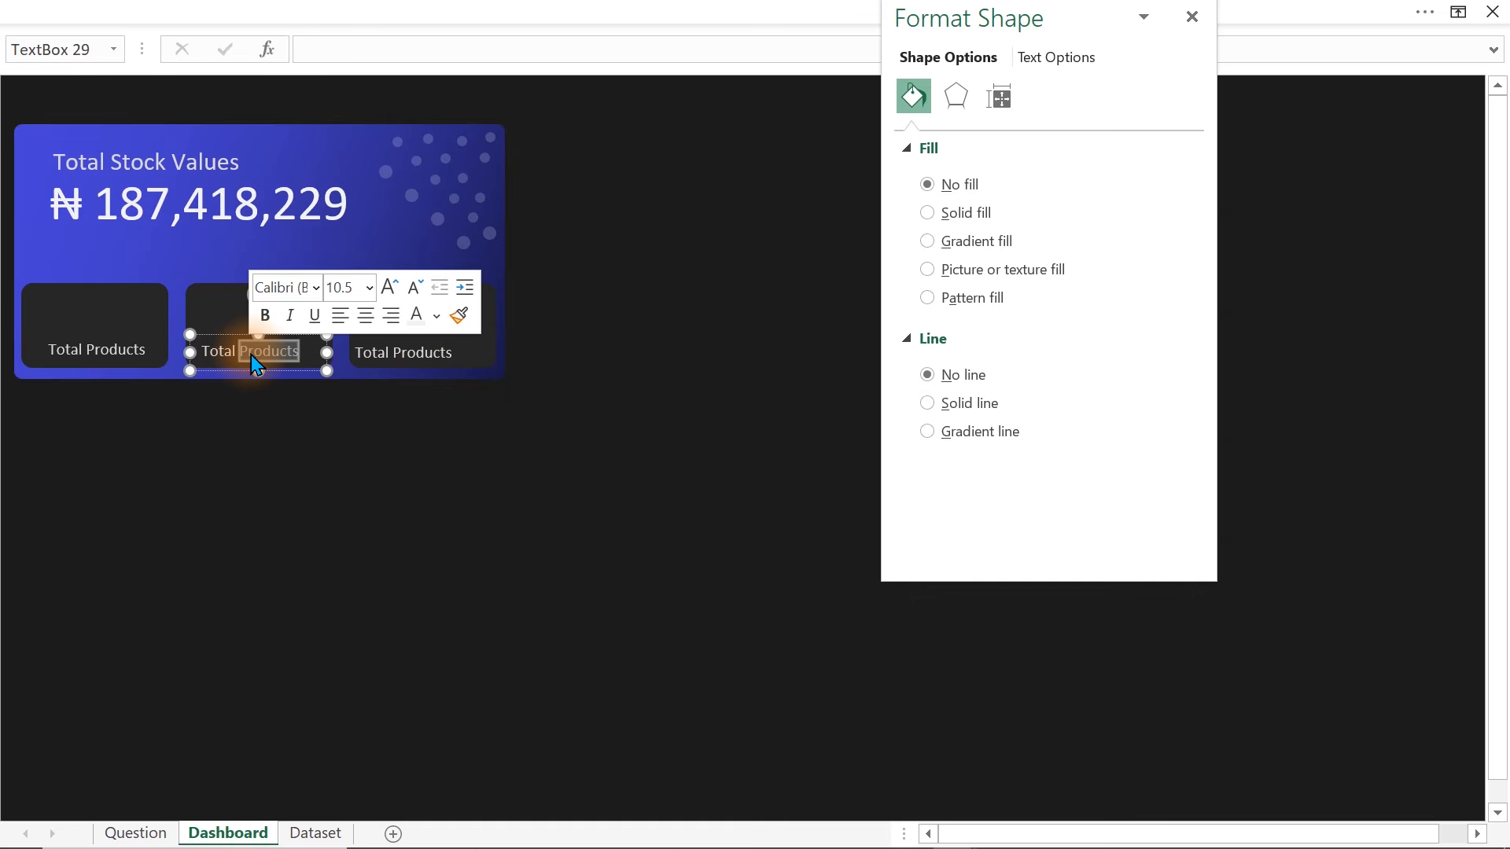
text(Categorie)
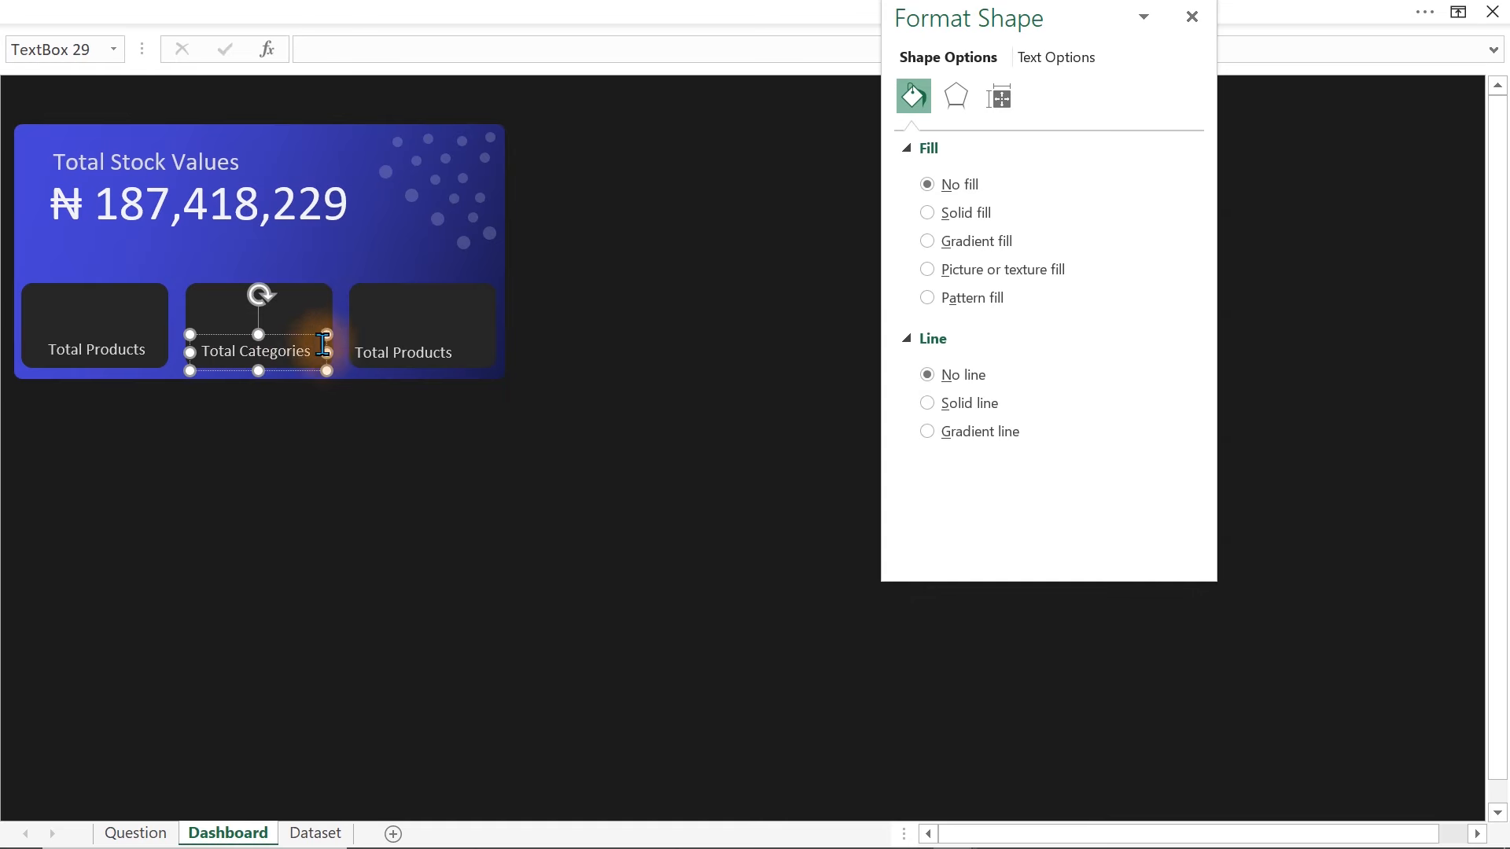
click(425, 363)
double_click(425, 362)
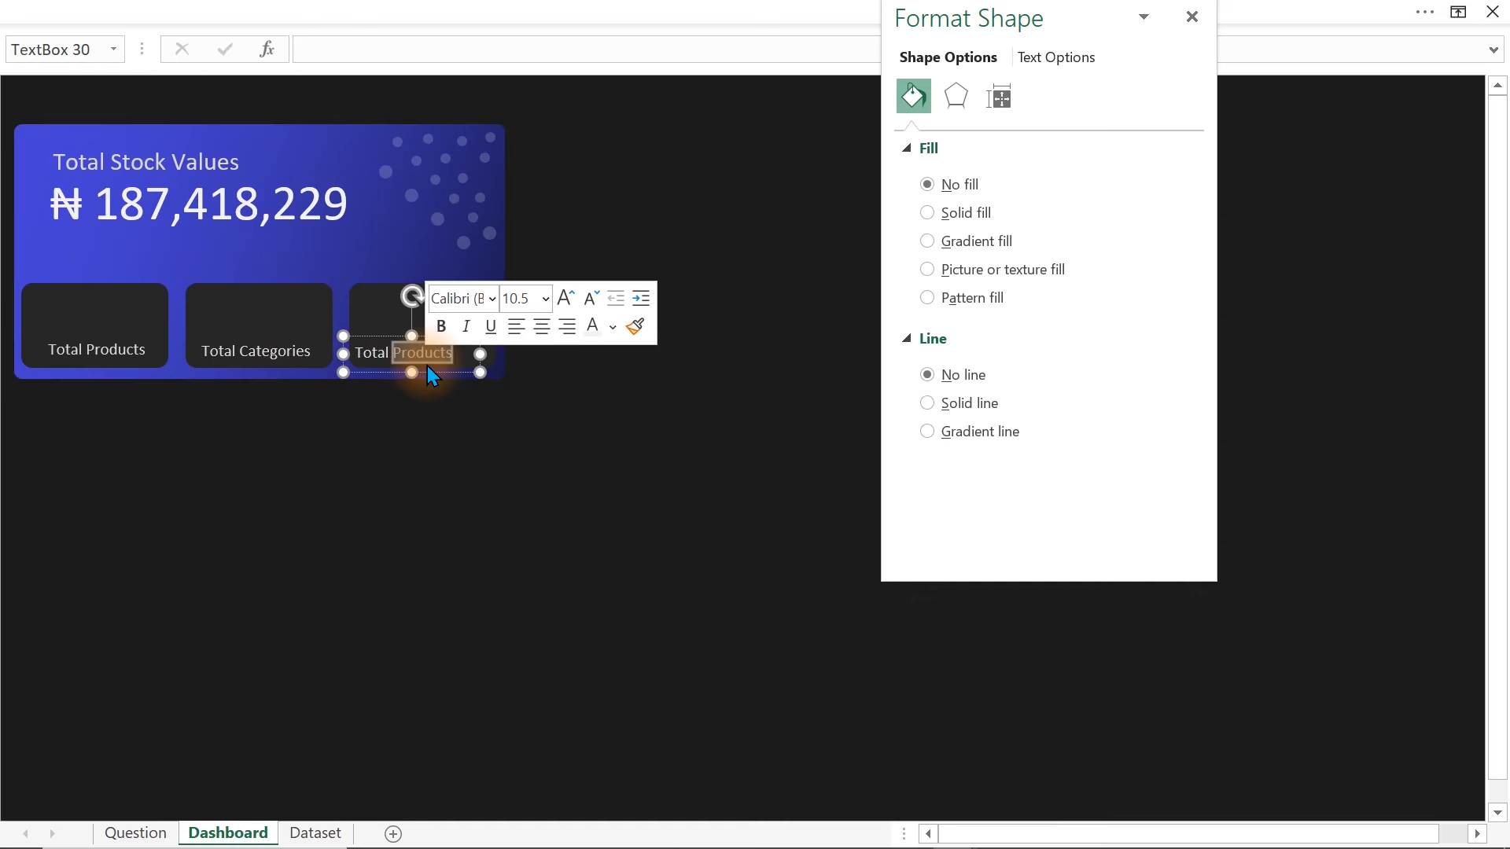
key(ctrl+a)
text(Cu)
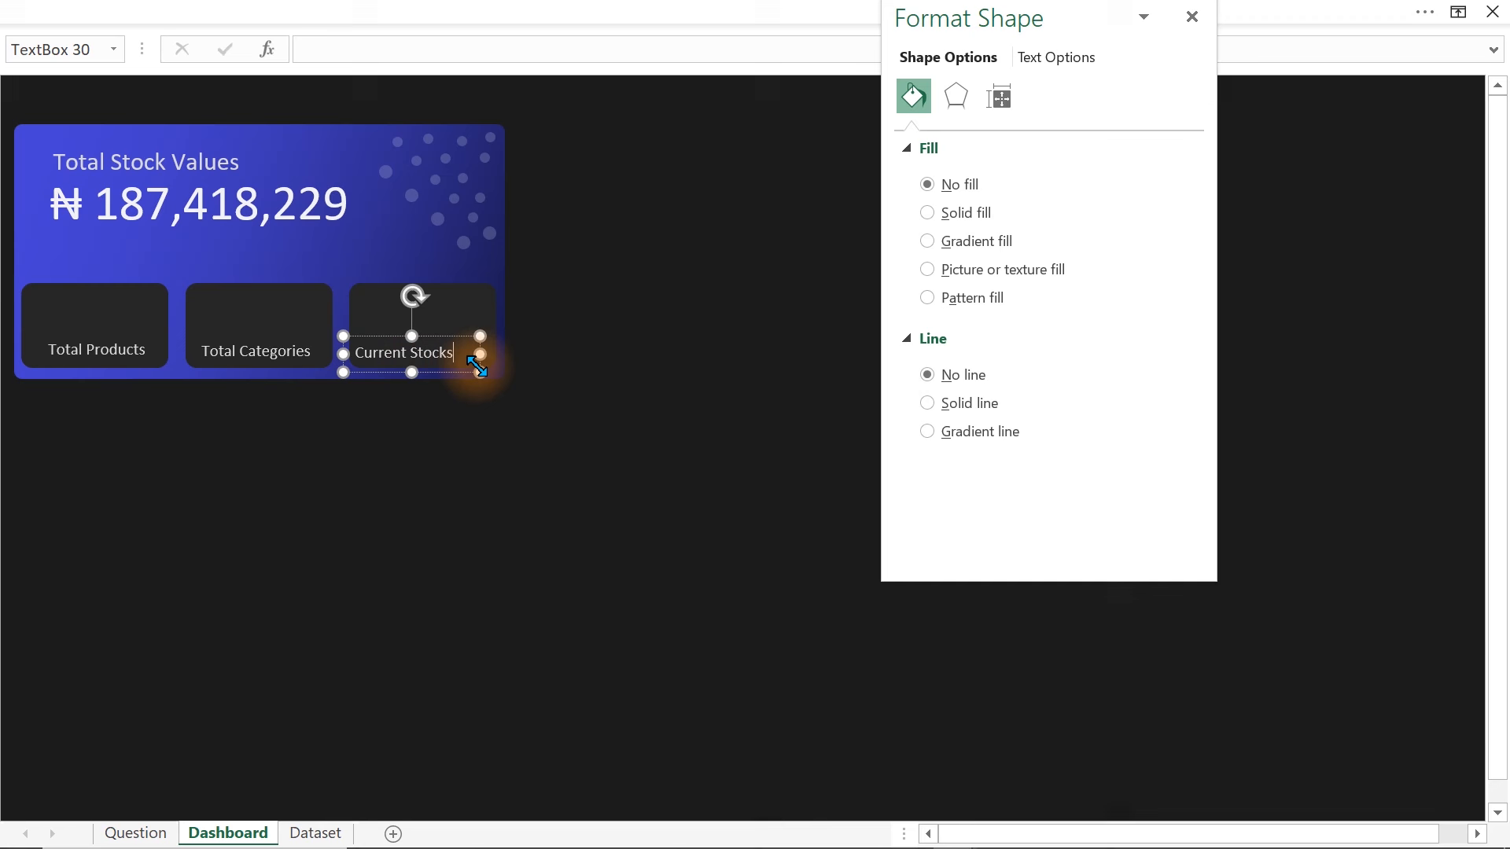
- Move the Current Stocks label slightly so it sits centred near the bottom of its dark panel
click(456, 373)
click(431, 352)
click(461, 371)
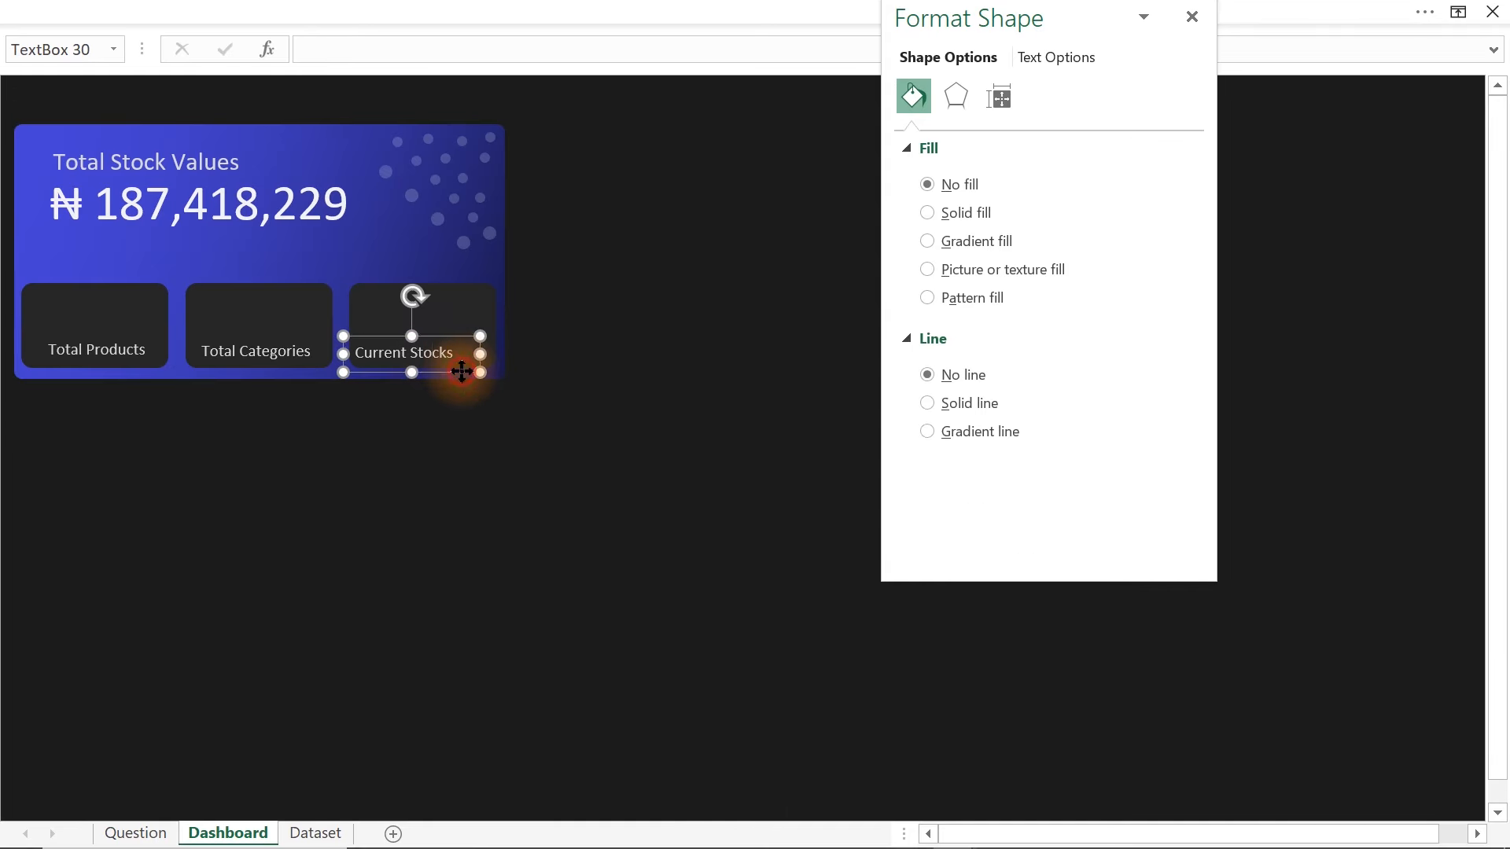
drag(461, 371, 470, 369)
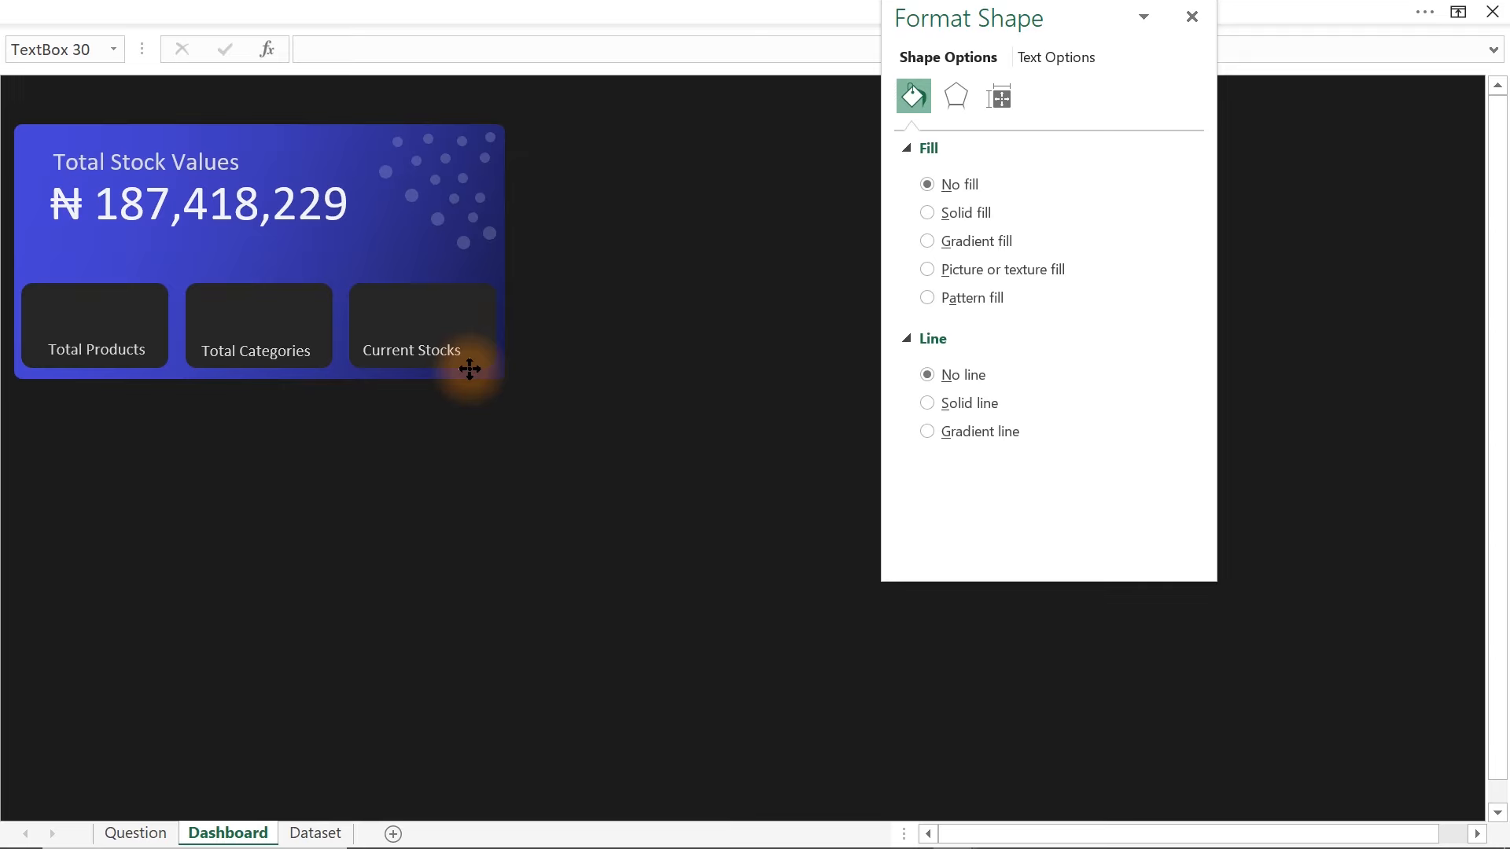
drag(470, 368, 475, 365)
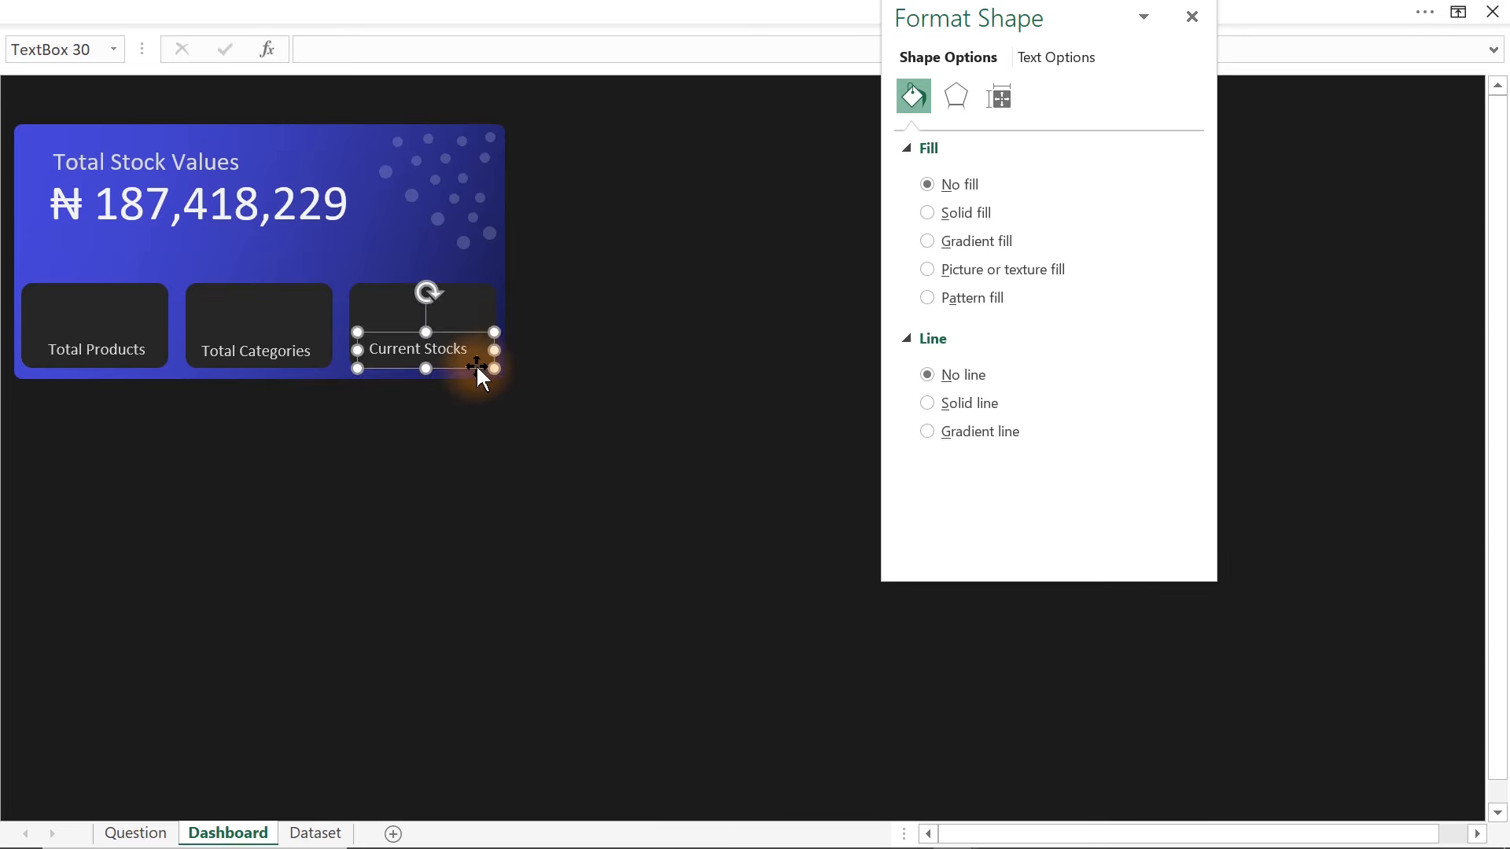
- Align the Total Products, Total Categories and Current Stocks labels with one another by their top edges
shift+click(290, 351)
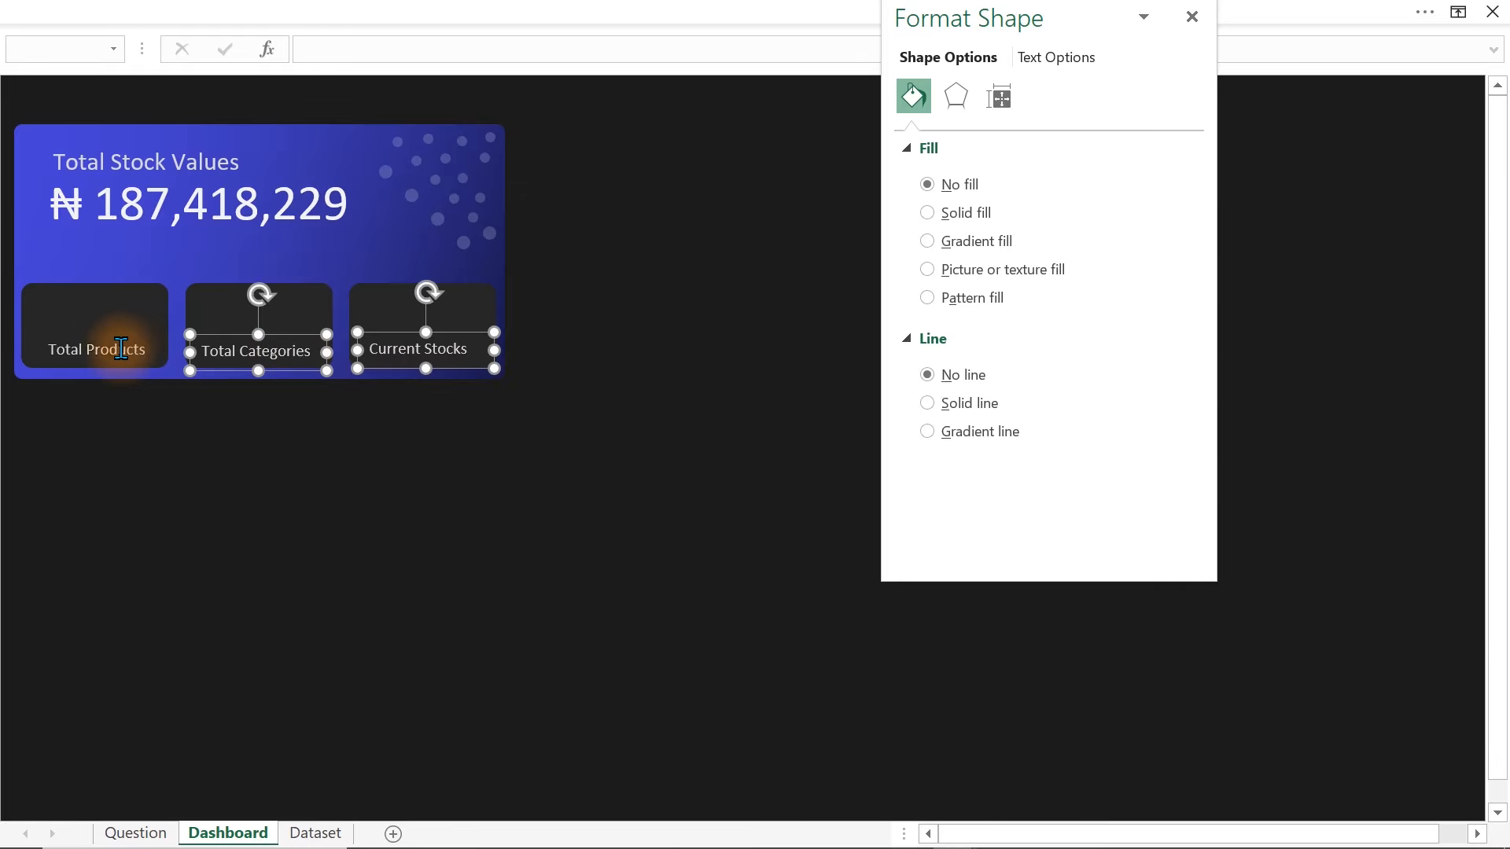
shift+click(94, 346)
click(563, 9)
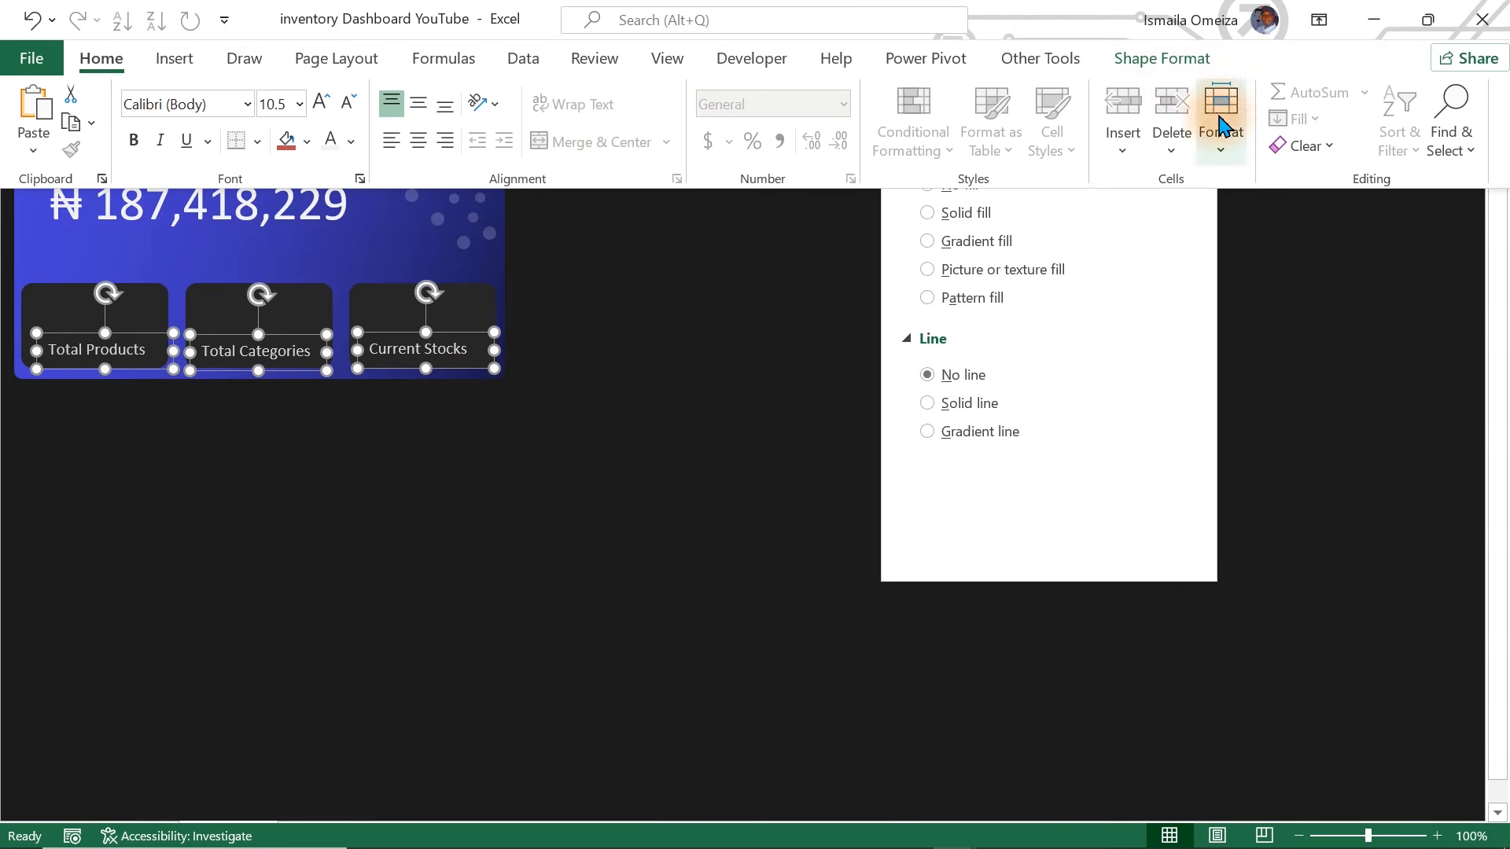
click(1162, 58)
click(1312, 96)
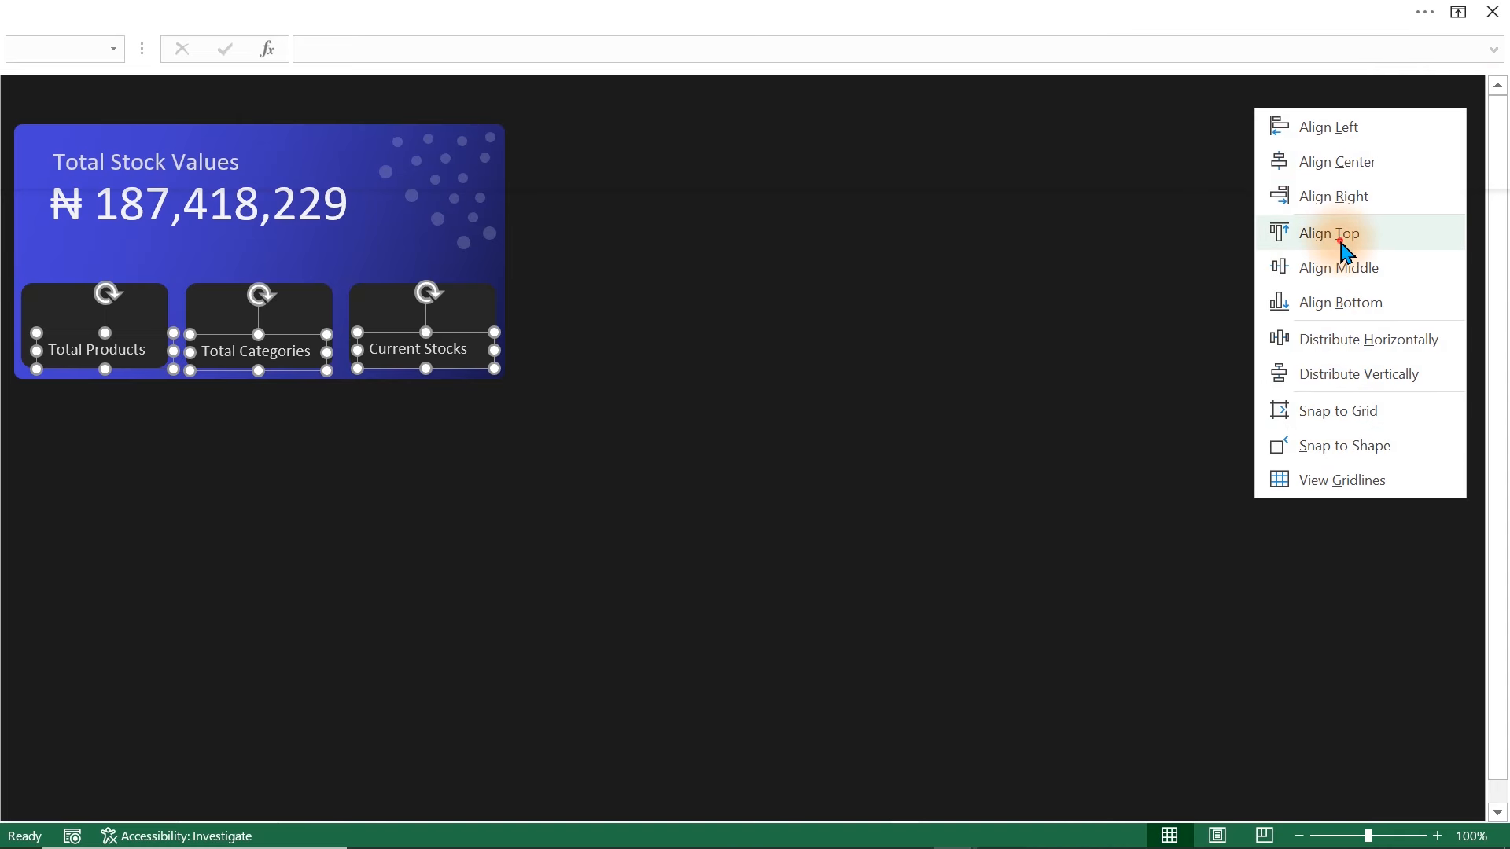
click(1347, 232)
click(676, 503)
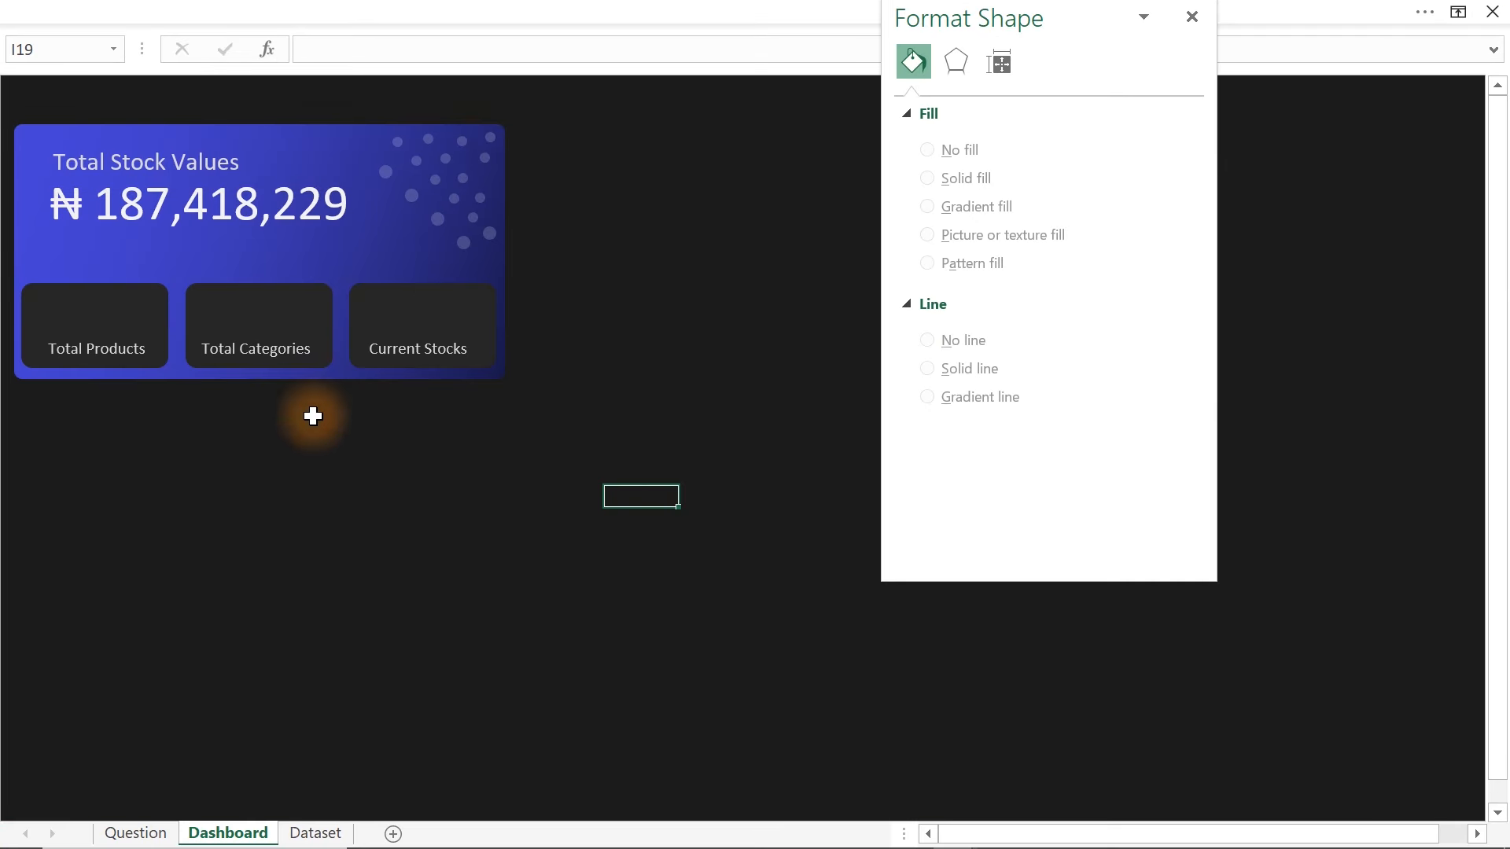
- Nudge the Total Products label slightly left within its dark panel
click(125, 349)
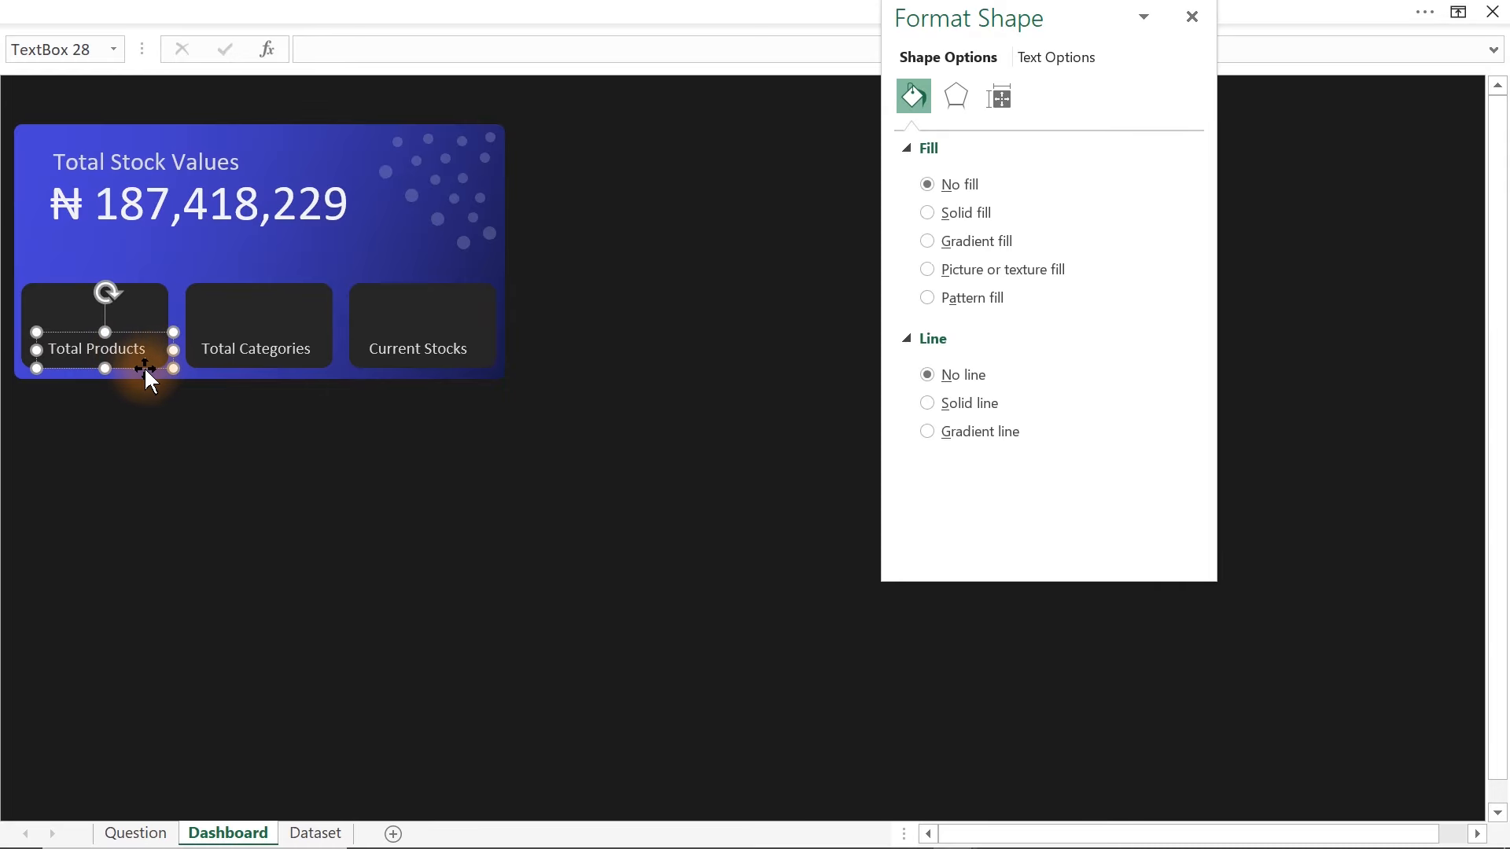
click(144, 332)
key(Left)
key(Left)
key(Left)
key(Left)
key(Left)
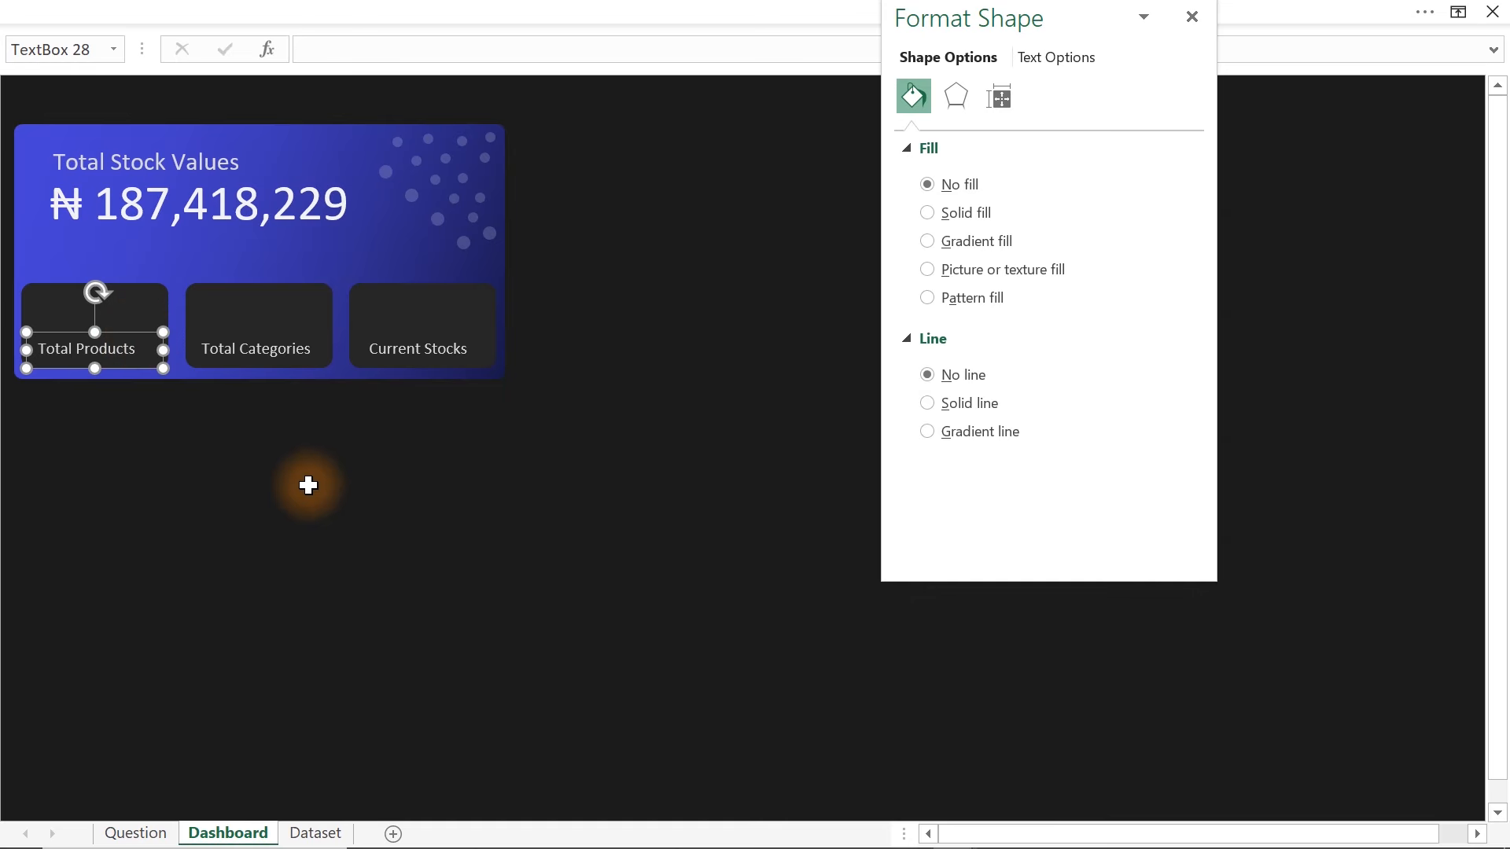
click(327, 516)
- Draw a small circle and place it above the Total Products label near the panel's left edge
click(358, 17)
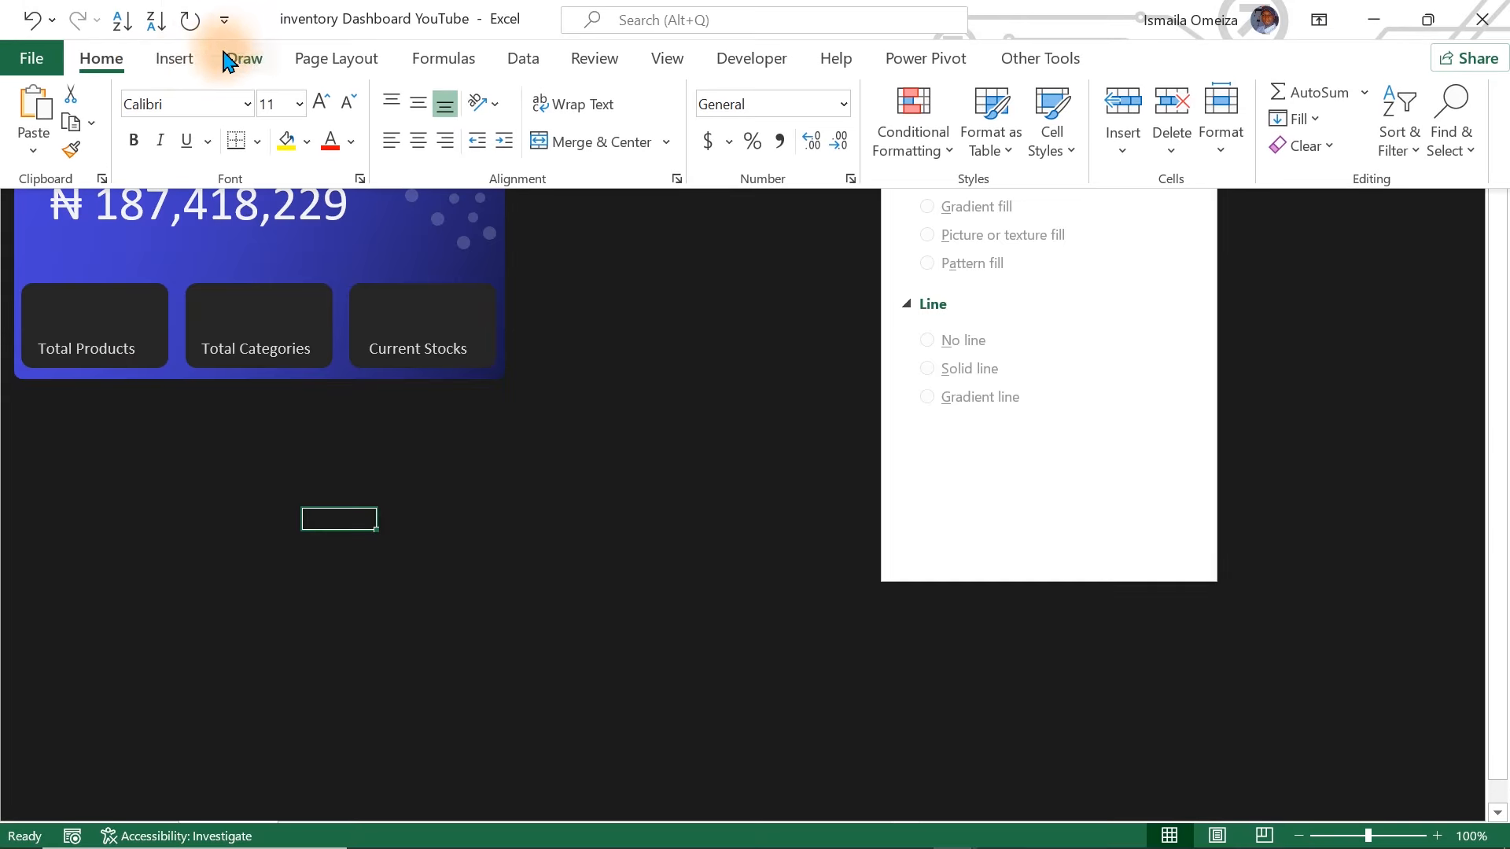
click(184, 59)
click(276, 149)
click(314, 262)
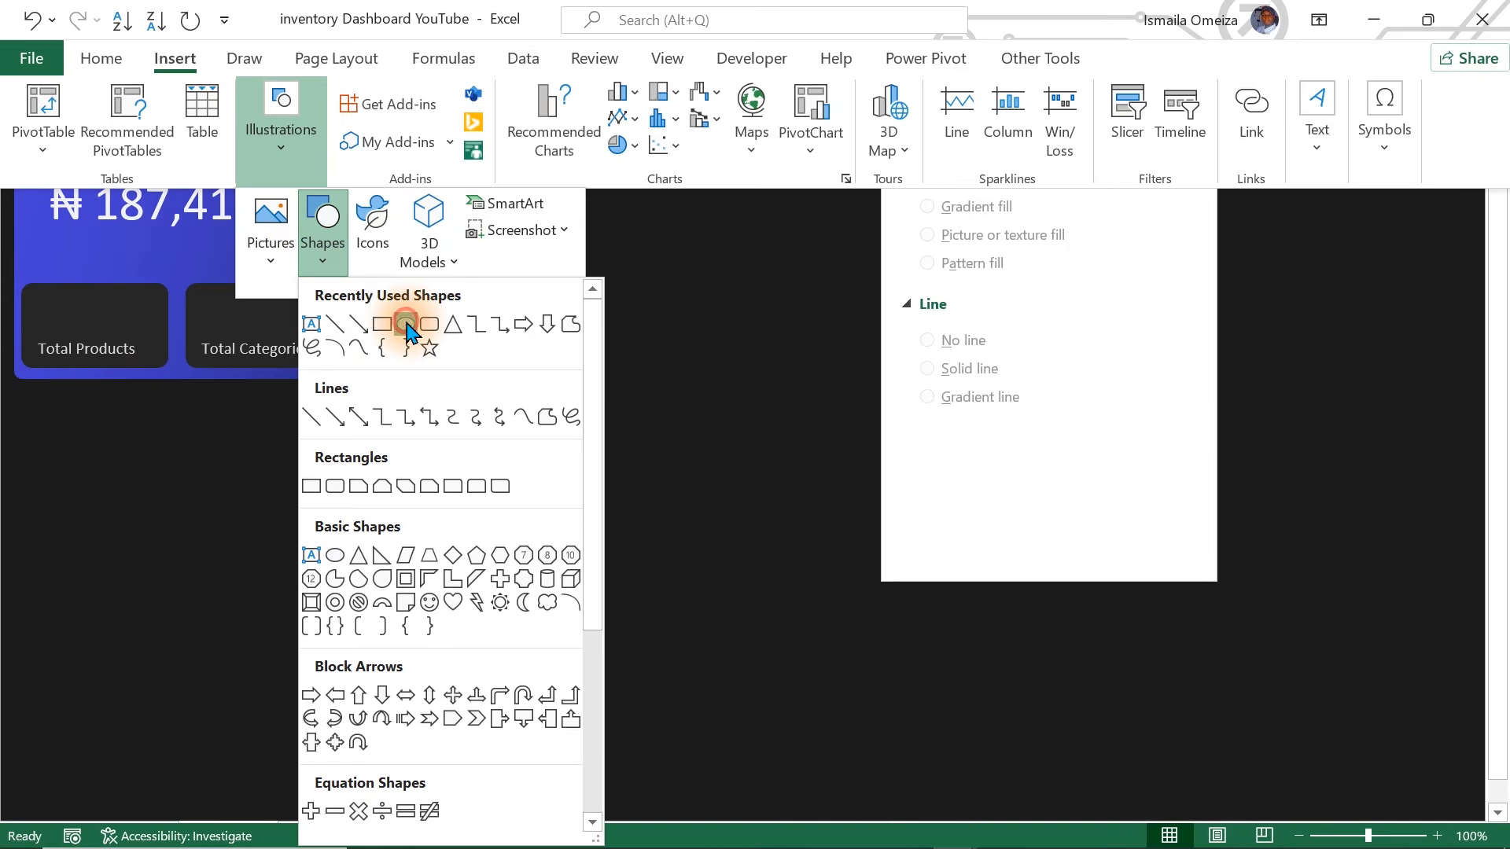
click(406, 324)
mouse_move(321, 471)
mouse_down()
mouse_move(337, 497)
mouse_move(50, 374)
mouse_up()
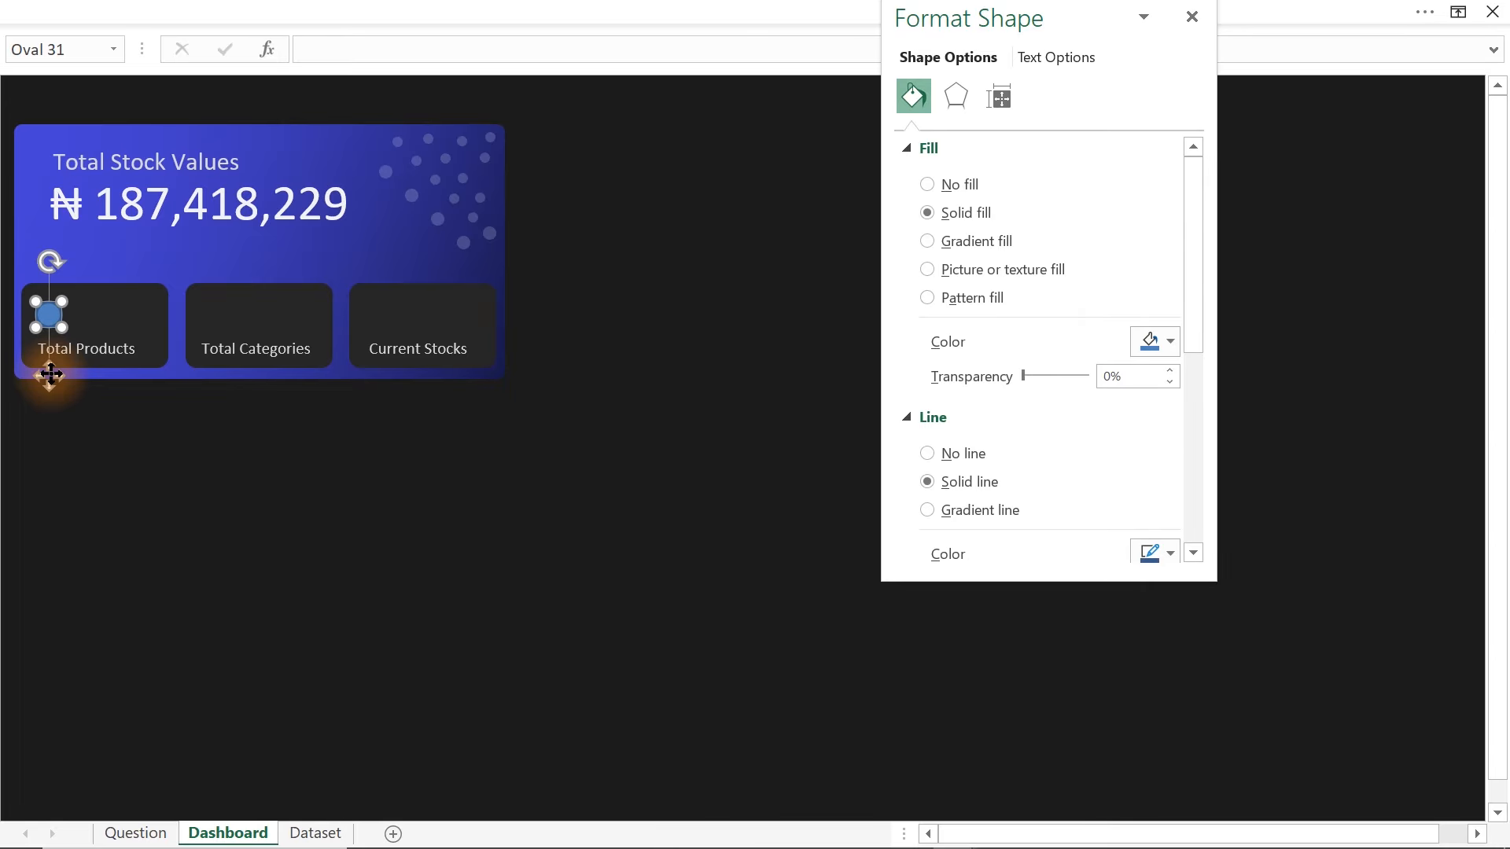
- Remove the small circle's outline and fill it with a bright blue matching the card
click(929, 453)
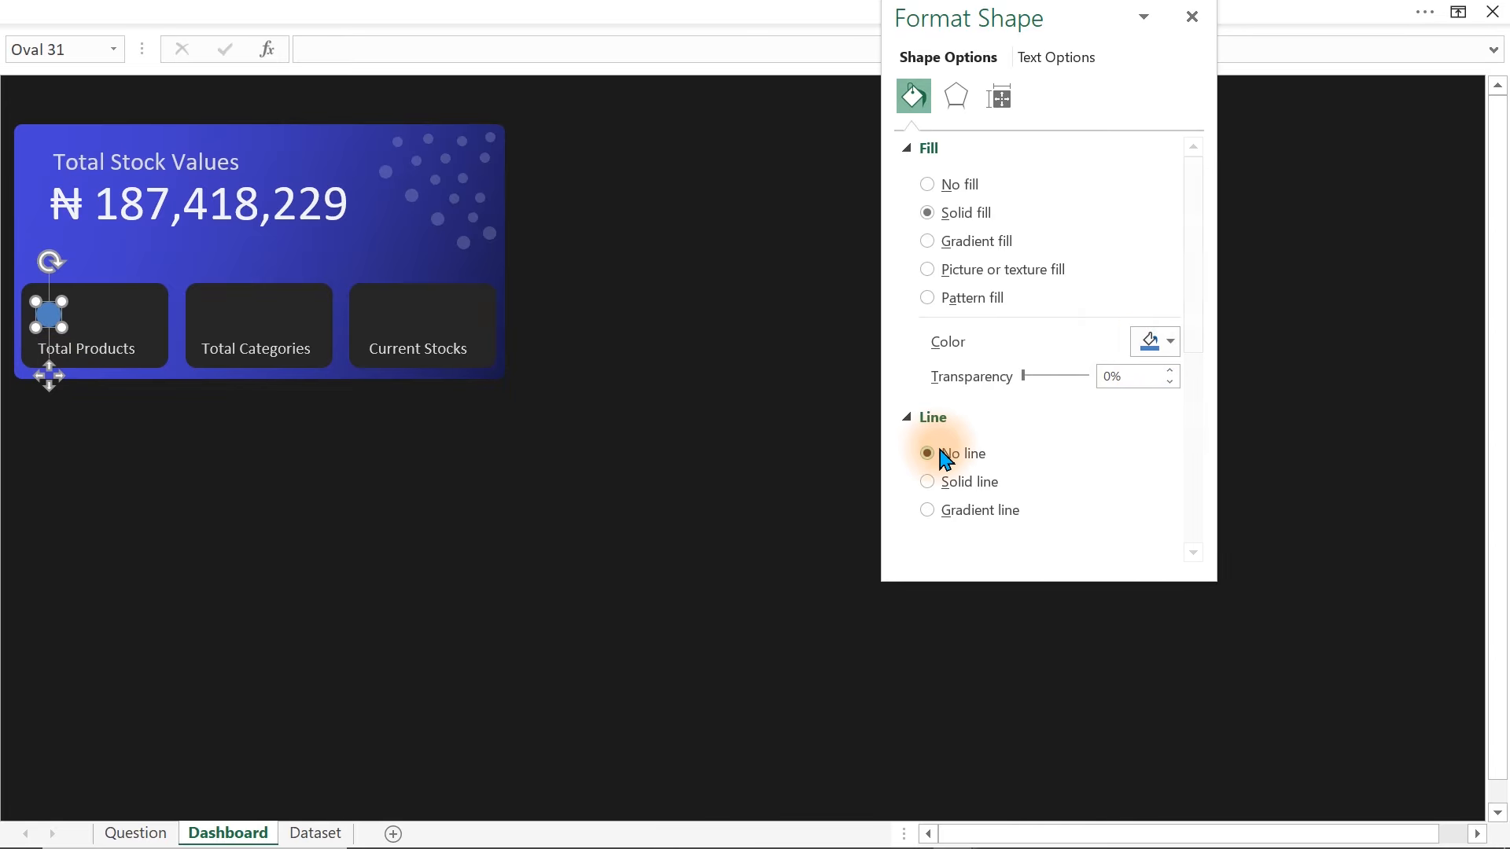
click(1164, 343)
click(1162, 631)
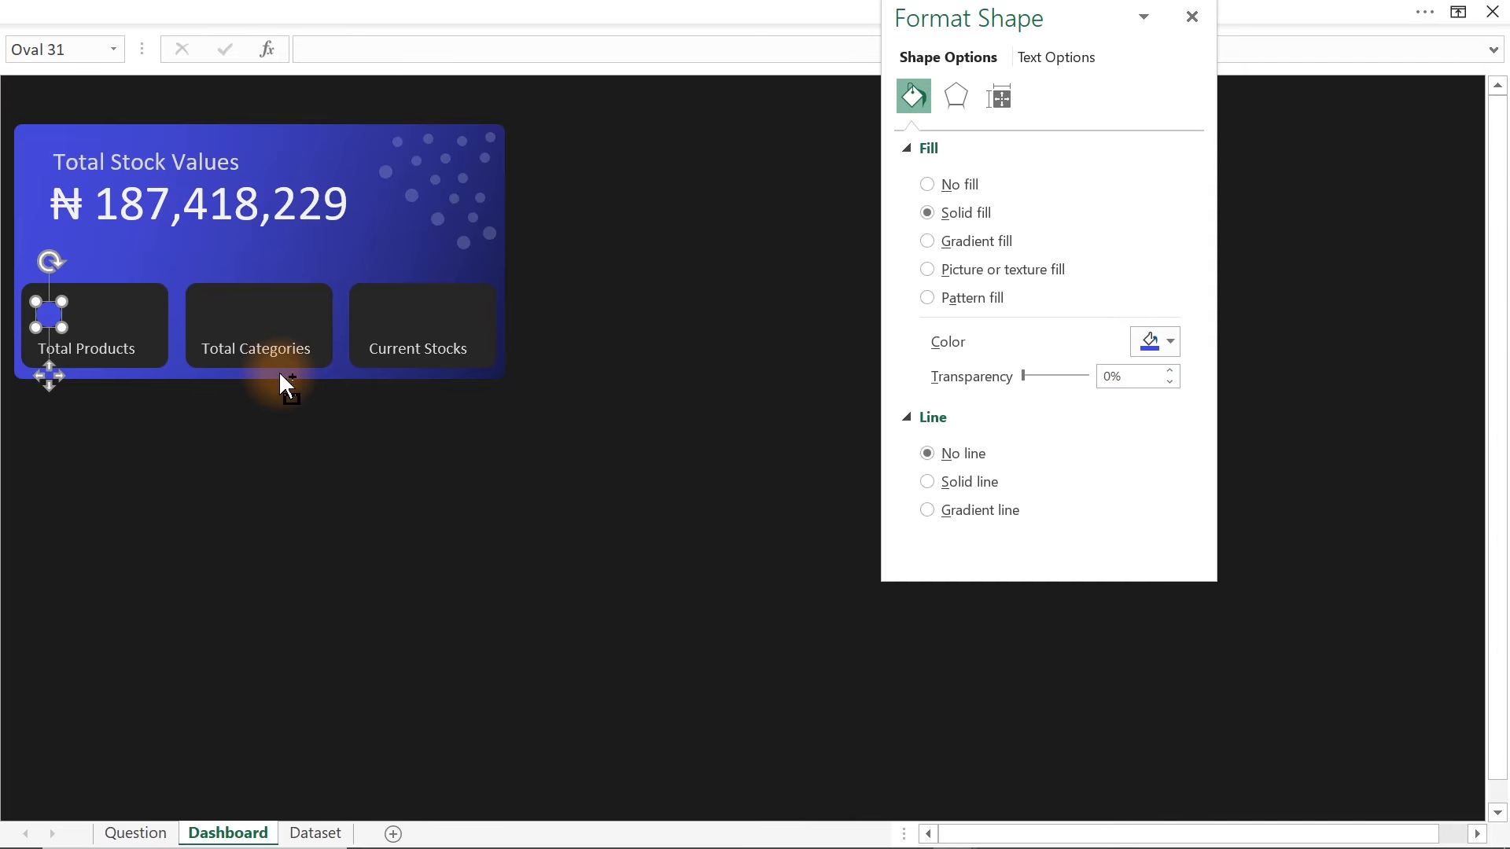
- Duplicate the circle into the Total Categories panel above its label and fill the copy with light blue
key(ctrl+d)
drag(64, 395, 206, 376)
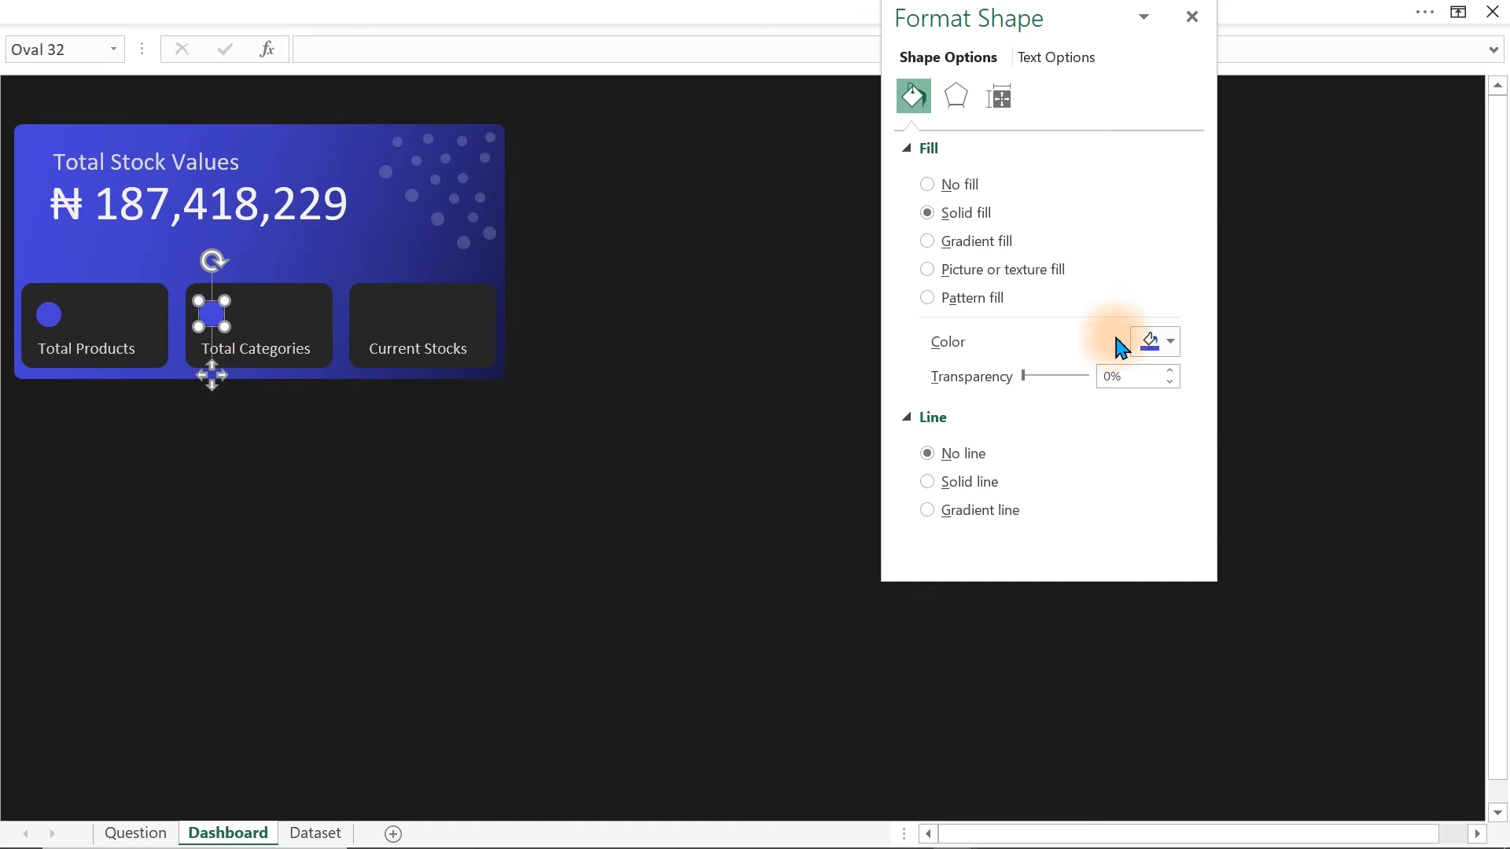
click(1154, 341)
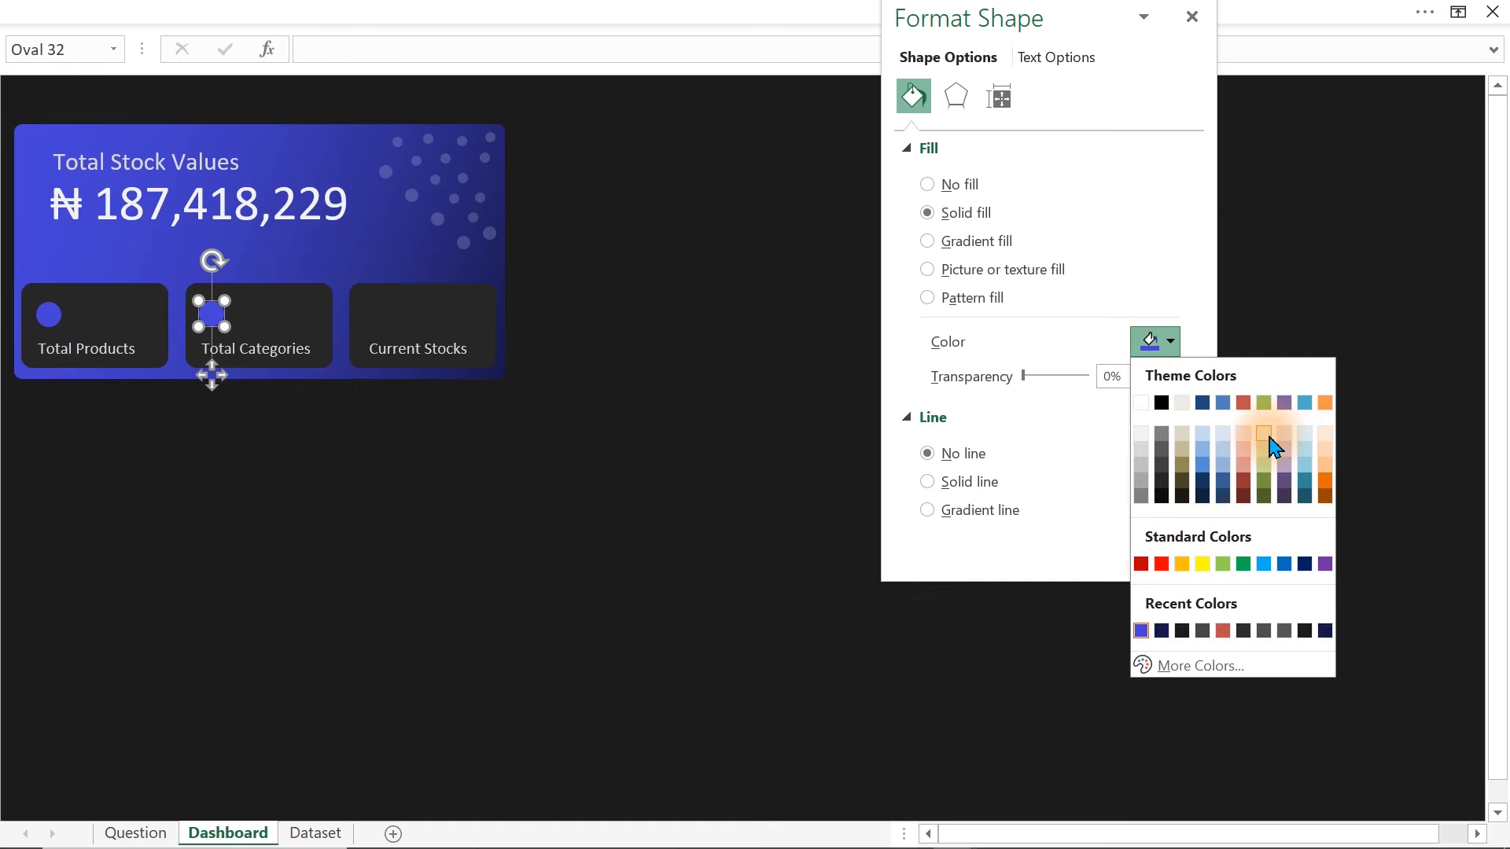
click(1305, 434)
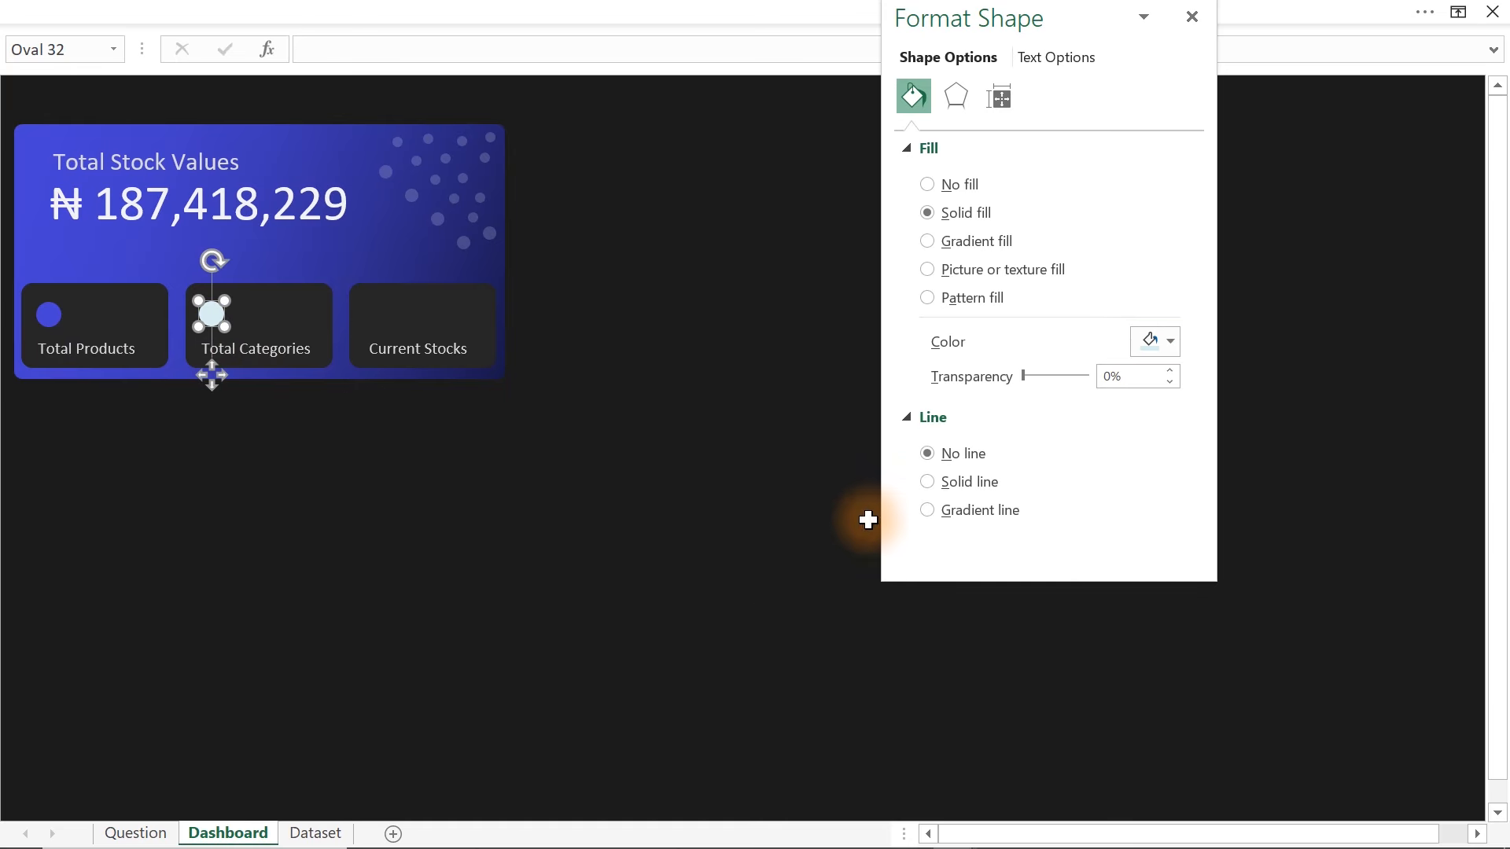
click(1168, 340)
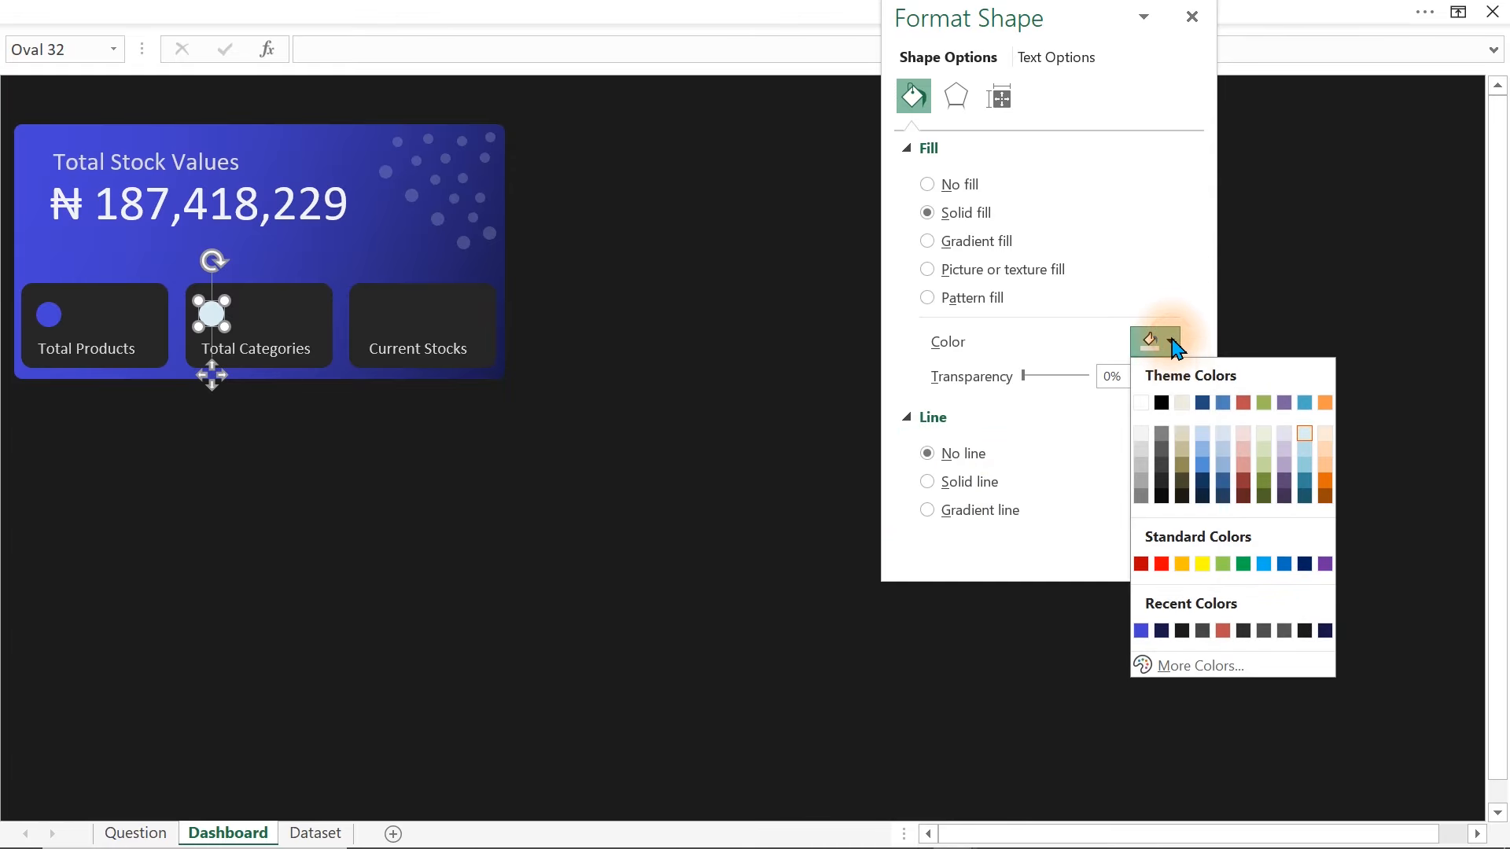
click(1223, 434)
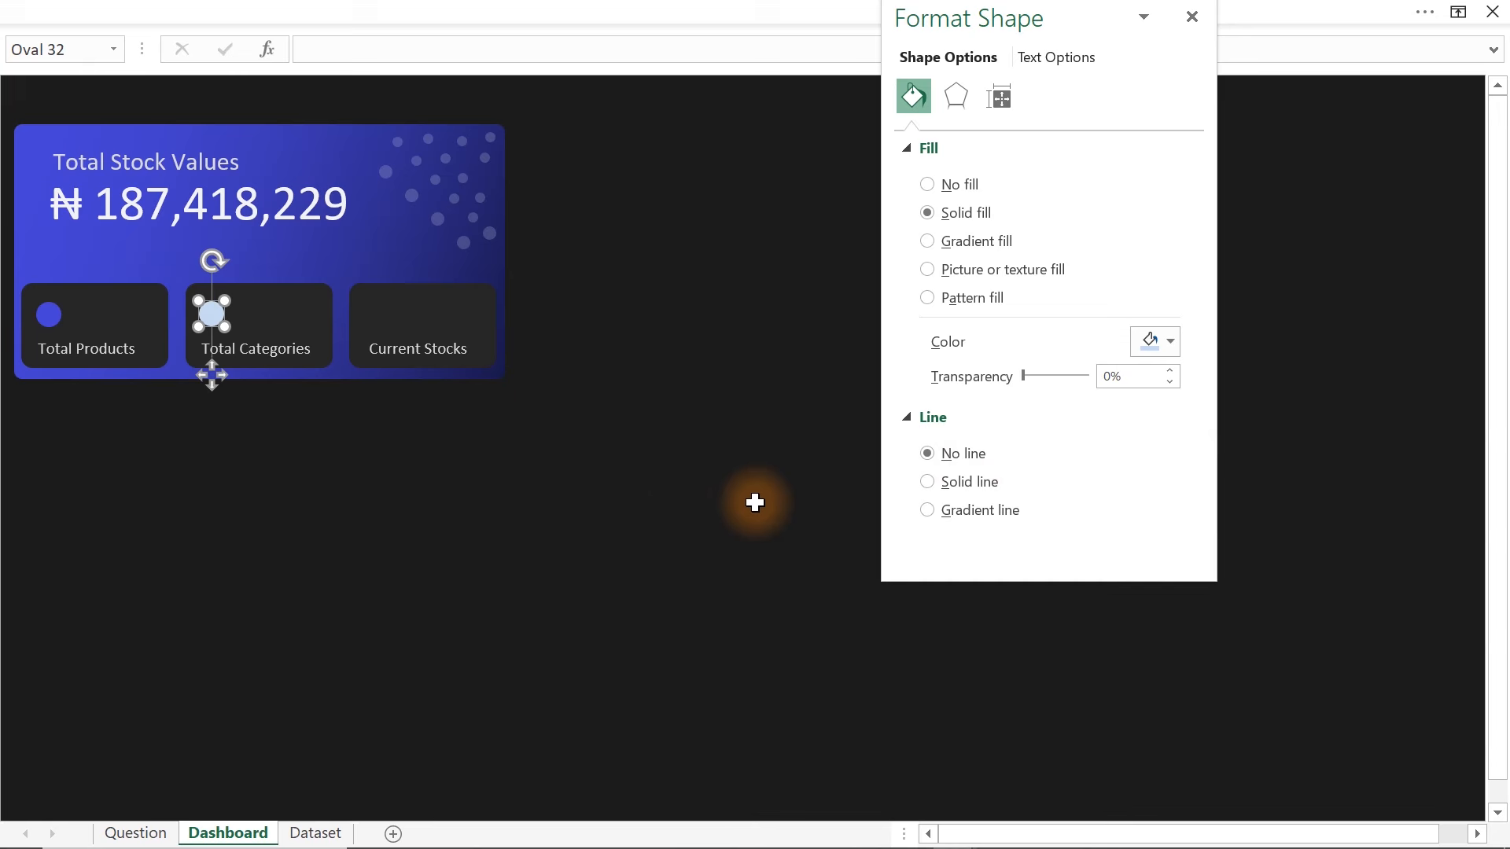
- Duplicate the light blue circle into the Current Stocks panel and fill the copy with pale orange
key(ctrl+d)
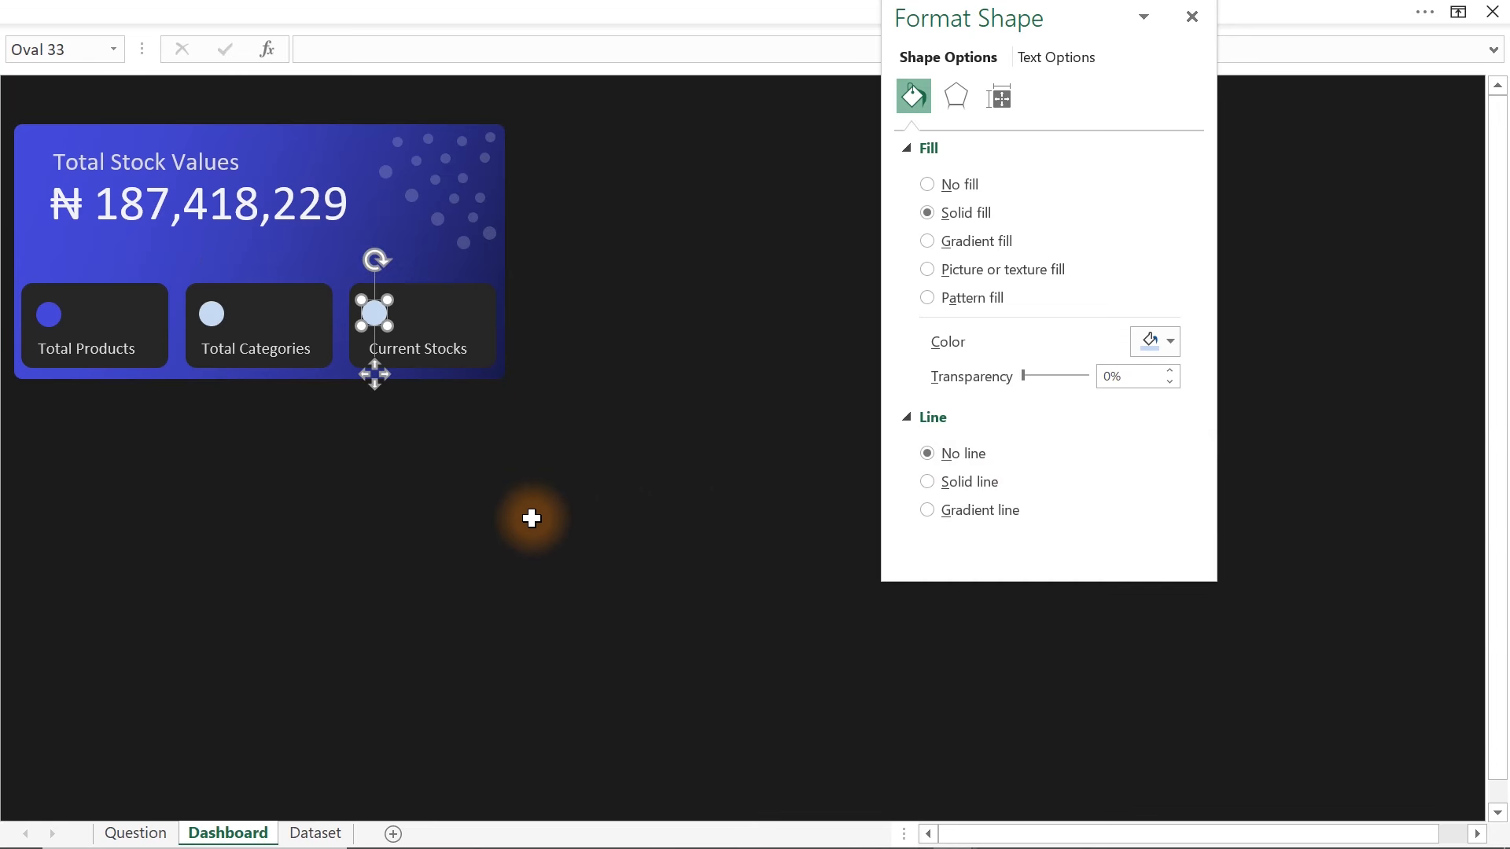
click(1157, 341)
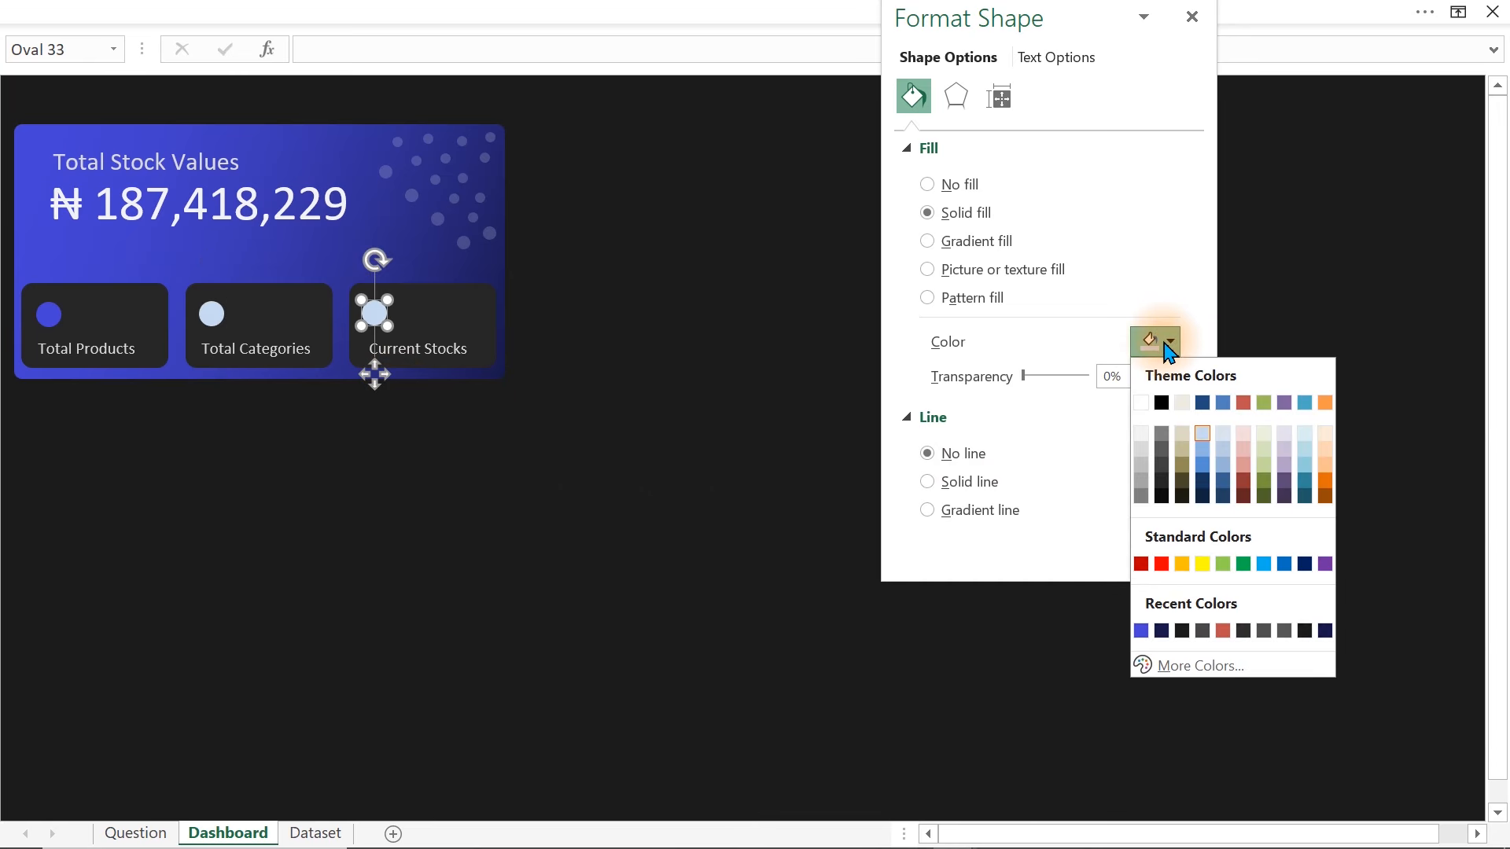
click(1325, 432)
click(650, 560)
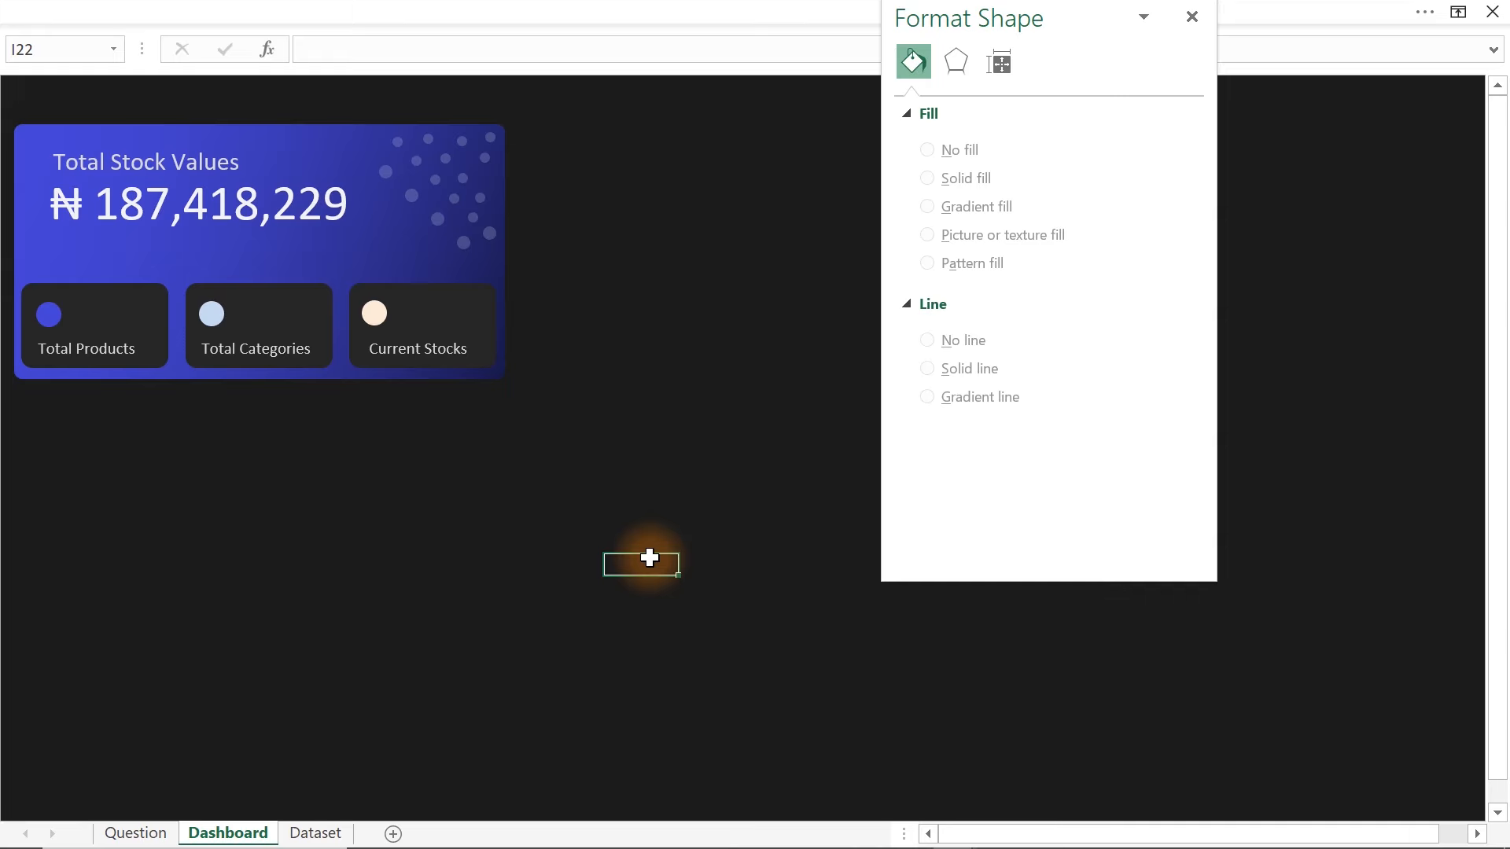
- Duplicate the Total Categories label and place the copy beside the circle in the Total Products panel
click(285, 350)
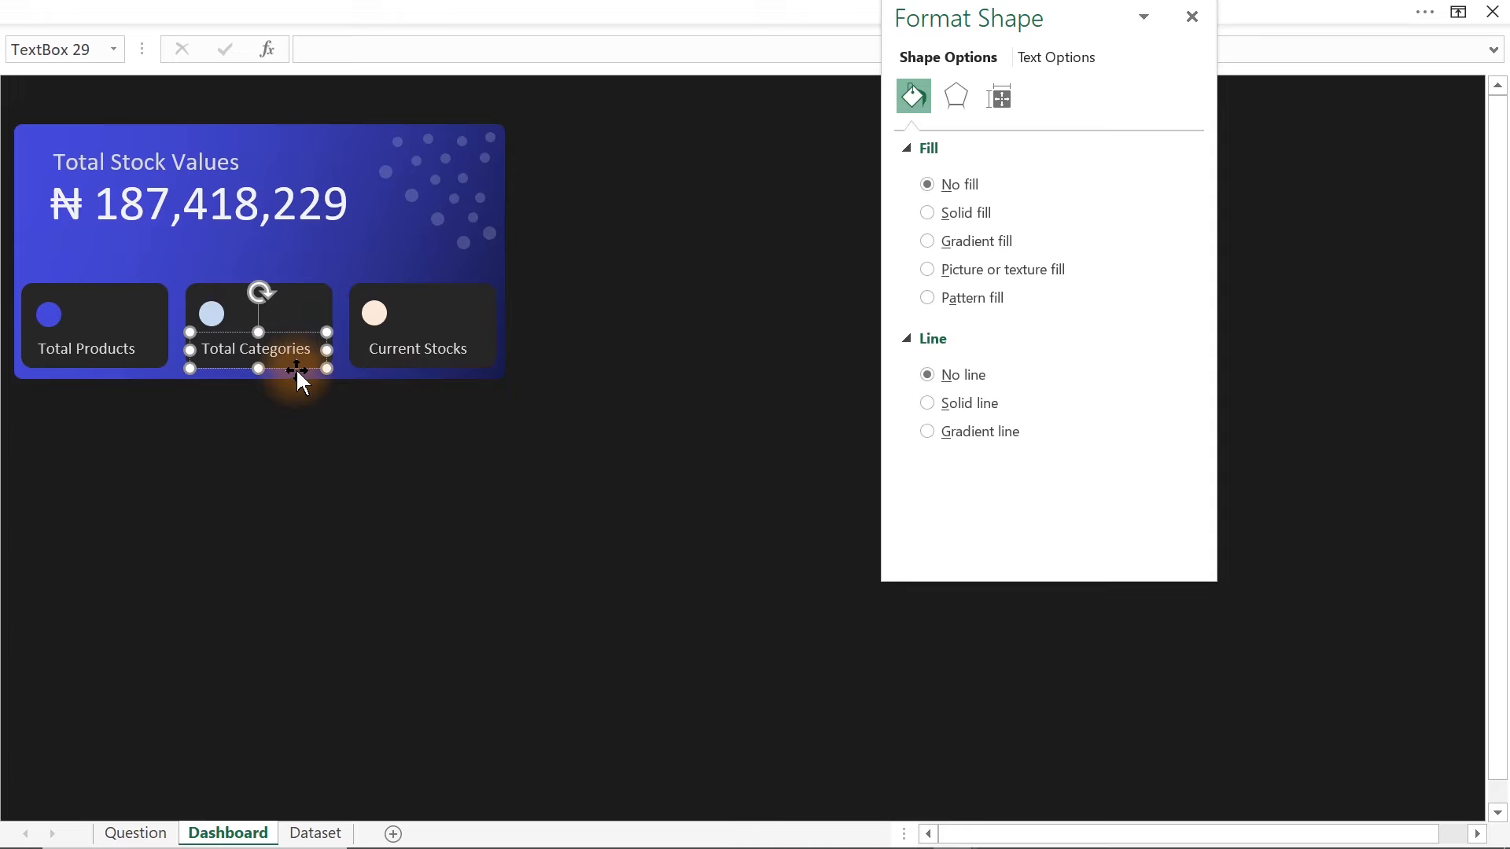
click(296, 368)
key(ctrl+d)
drag(318, 385, 174, 339)
- Link the copied text box to =Question!B7 and narrow it to fit beside the circle in the Total Products panel
click(333, 51)
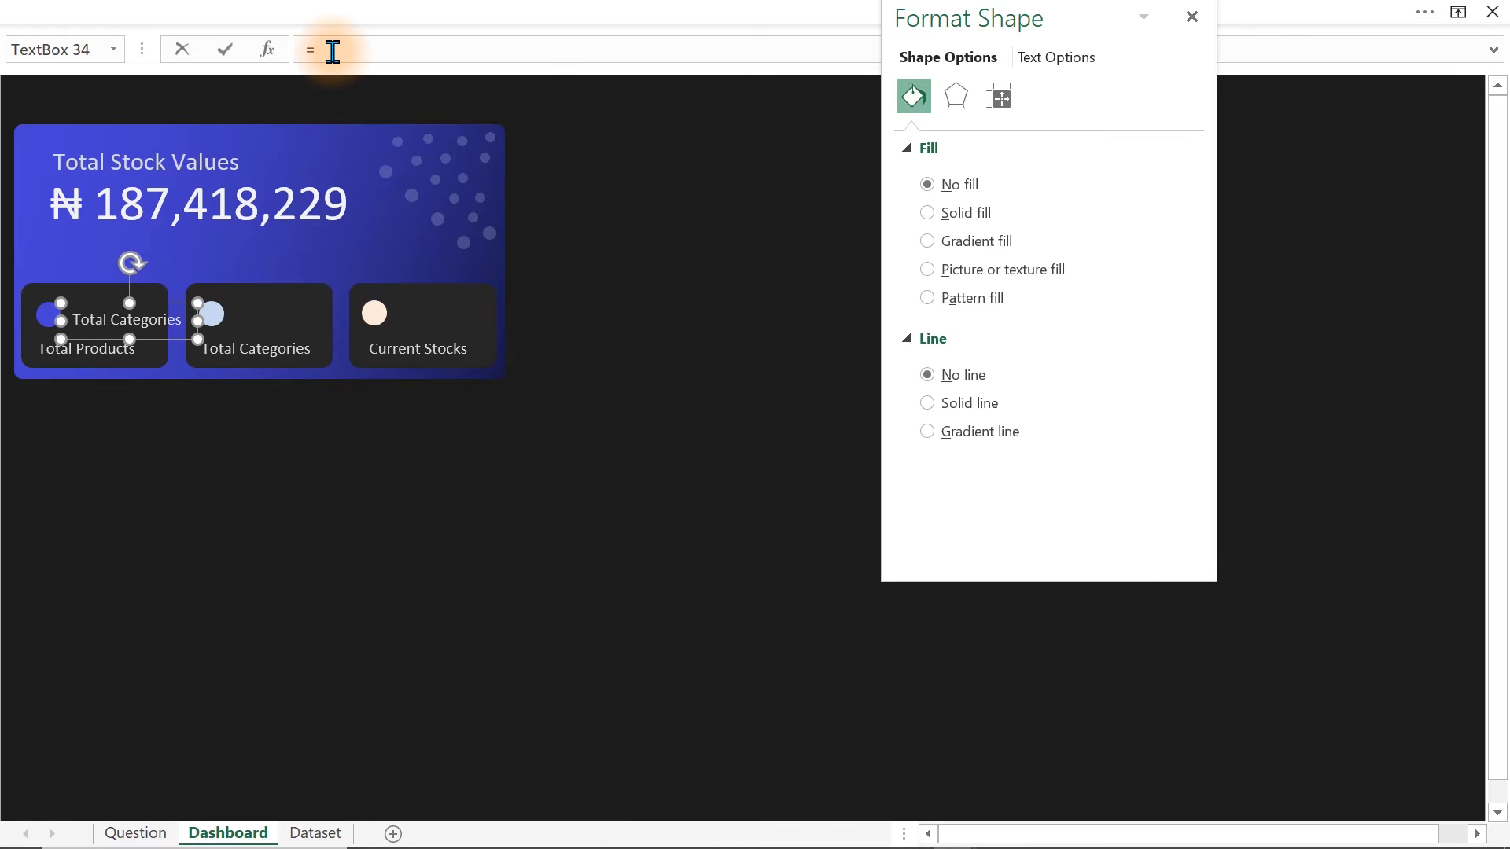
click(135, 833)
click(1139, 835)
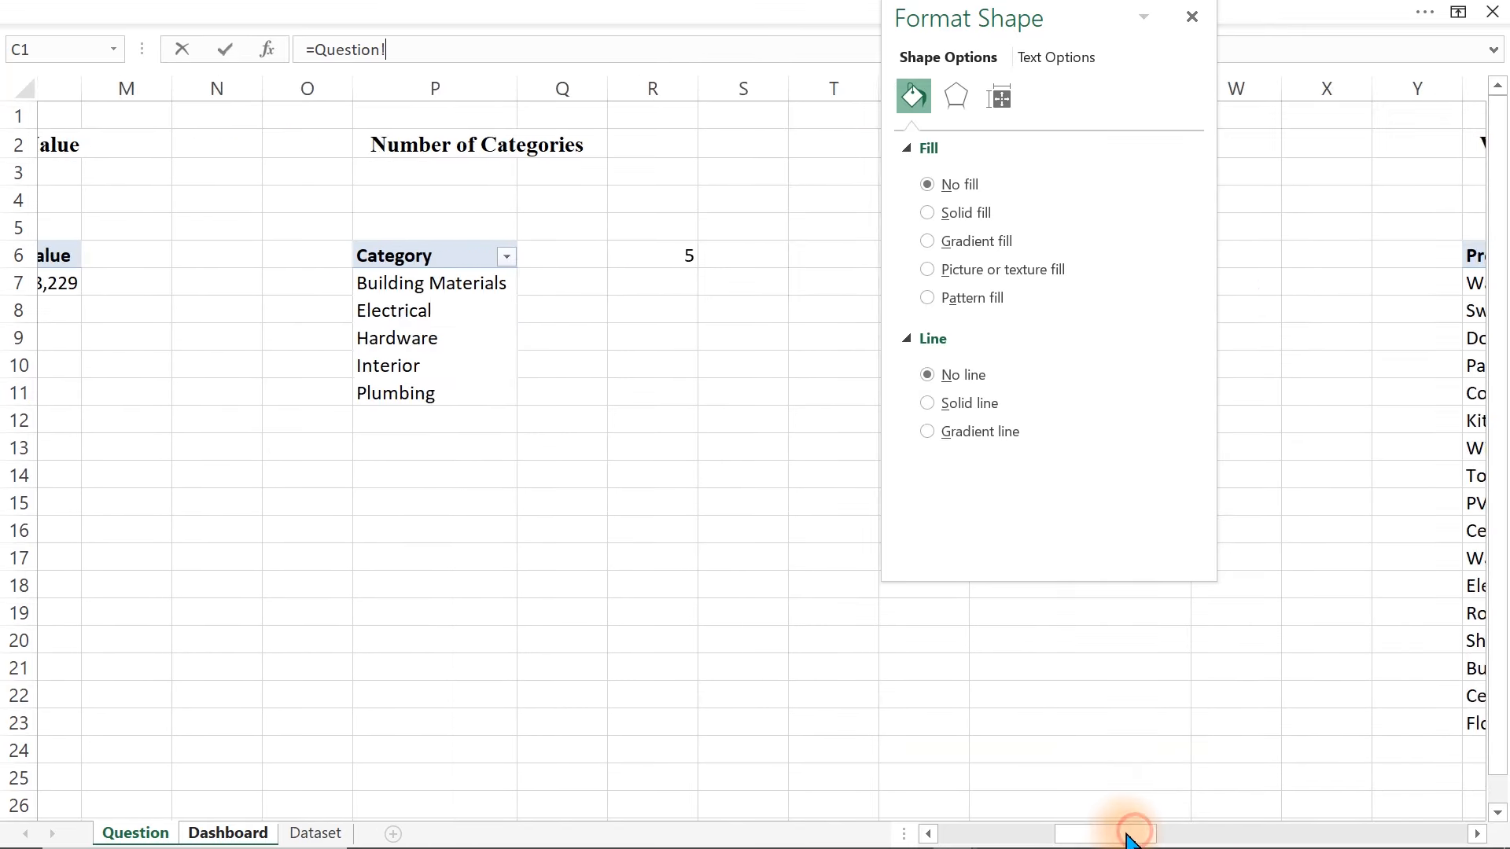
drag(1117, 835, 917, 831)
click(335, 280)
key(Return)
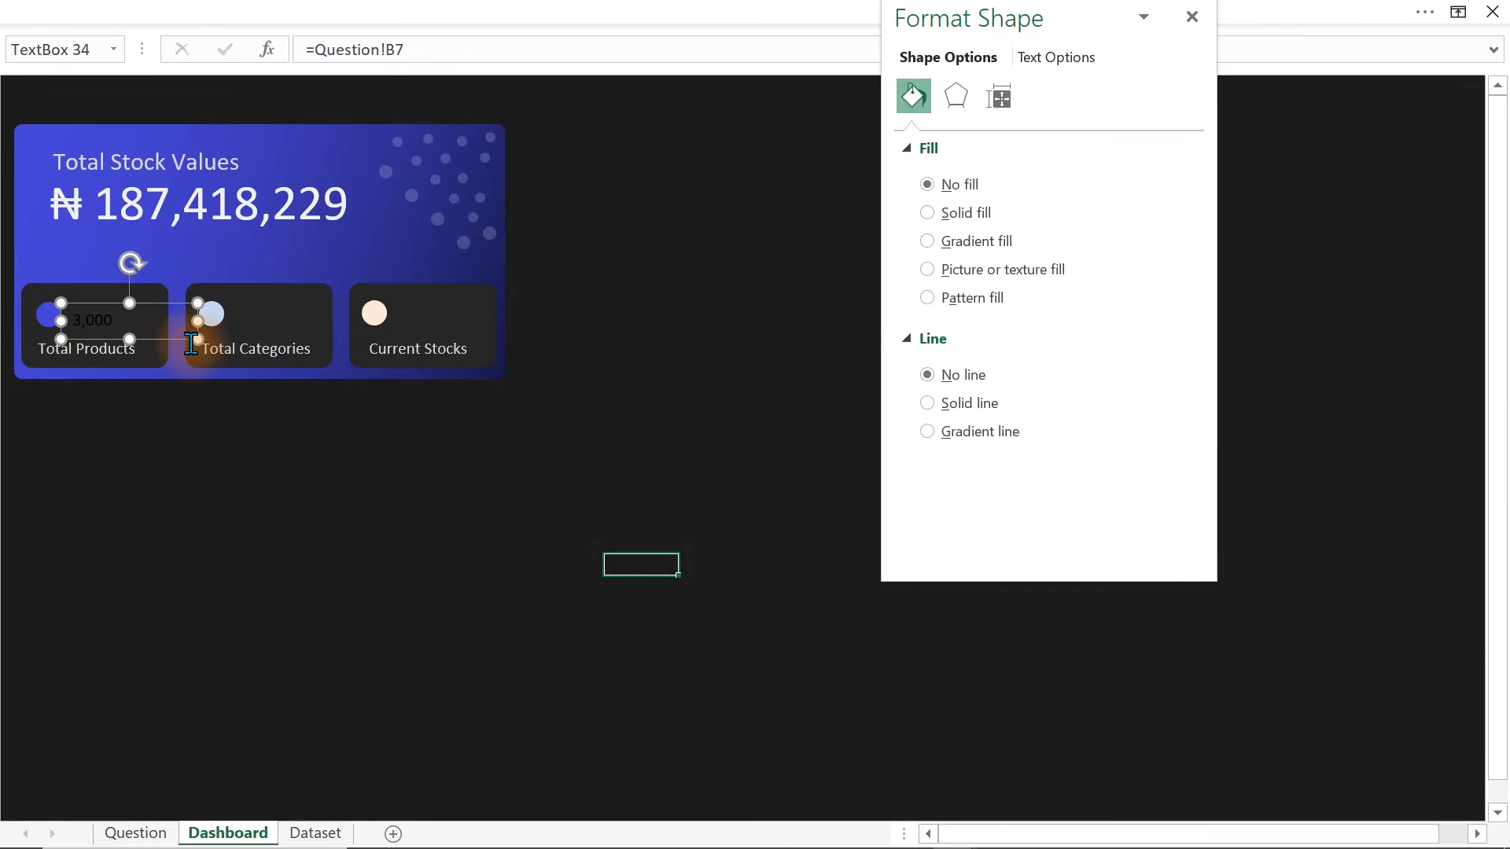
drag(202, 323, 140, 340)
drag(140, 339, 138, 335)
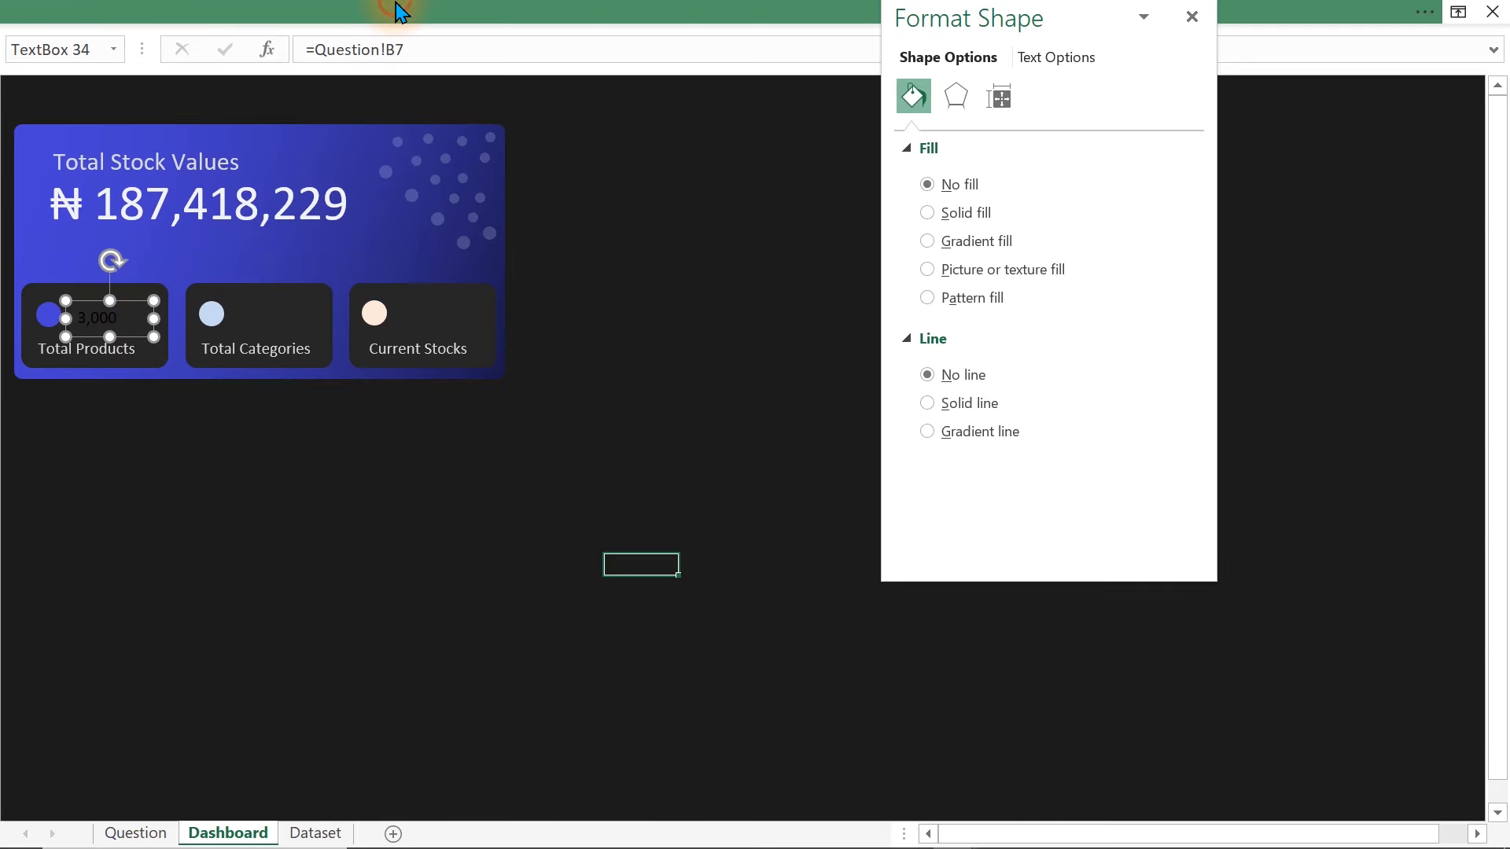
- Set the Total Products value's font size to 14 and its font color to white
click(398, 11)
click(102, 59)
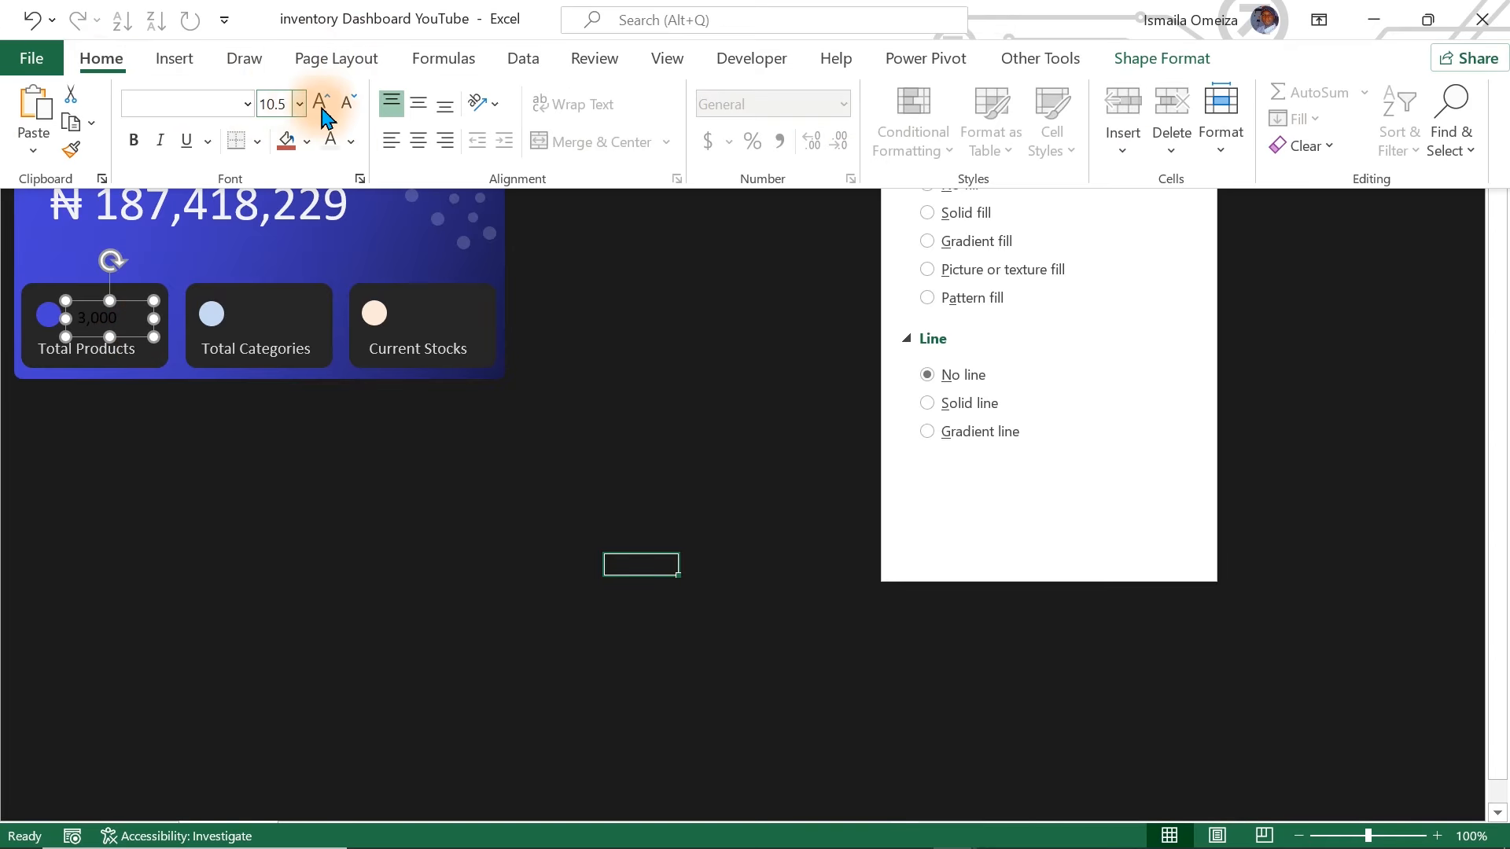
click(321, 102)
click(321, 102)
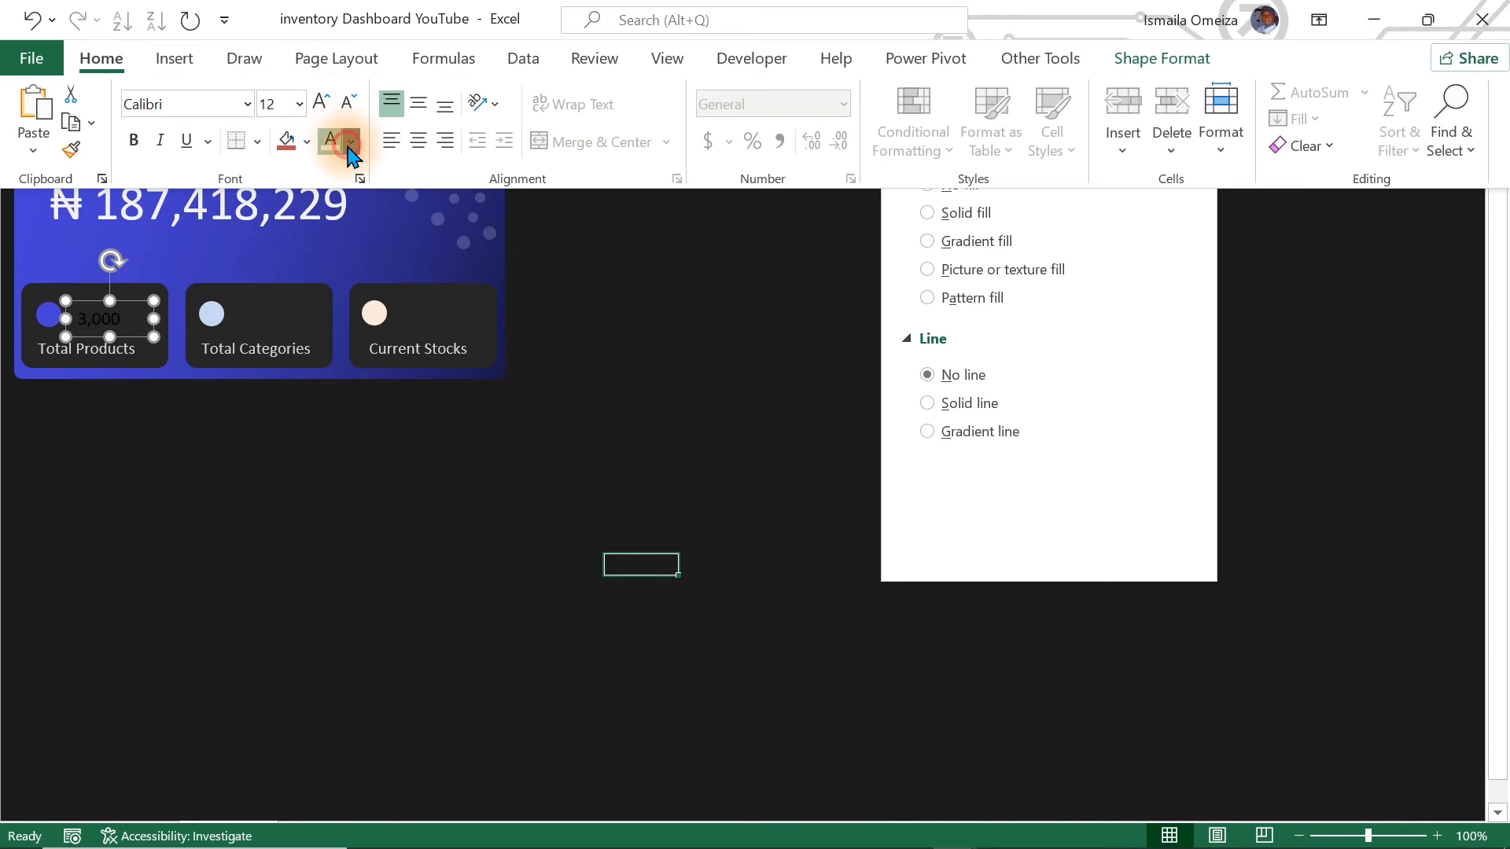
click(350, 143)
click(333, 264)
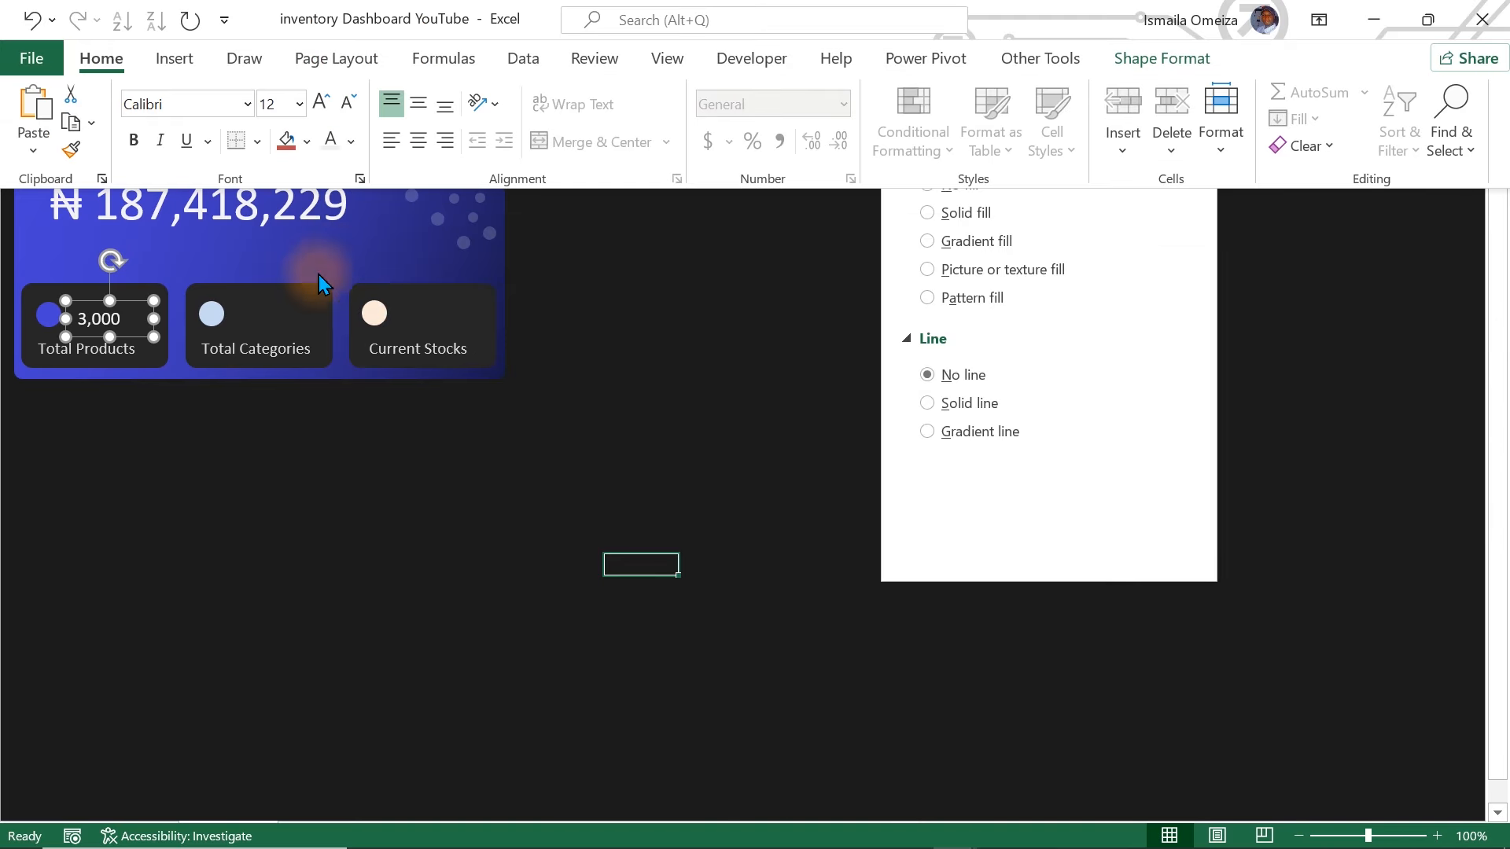
click(321, 104)
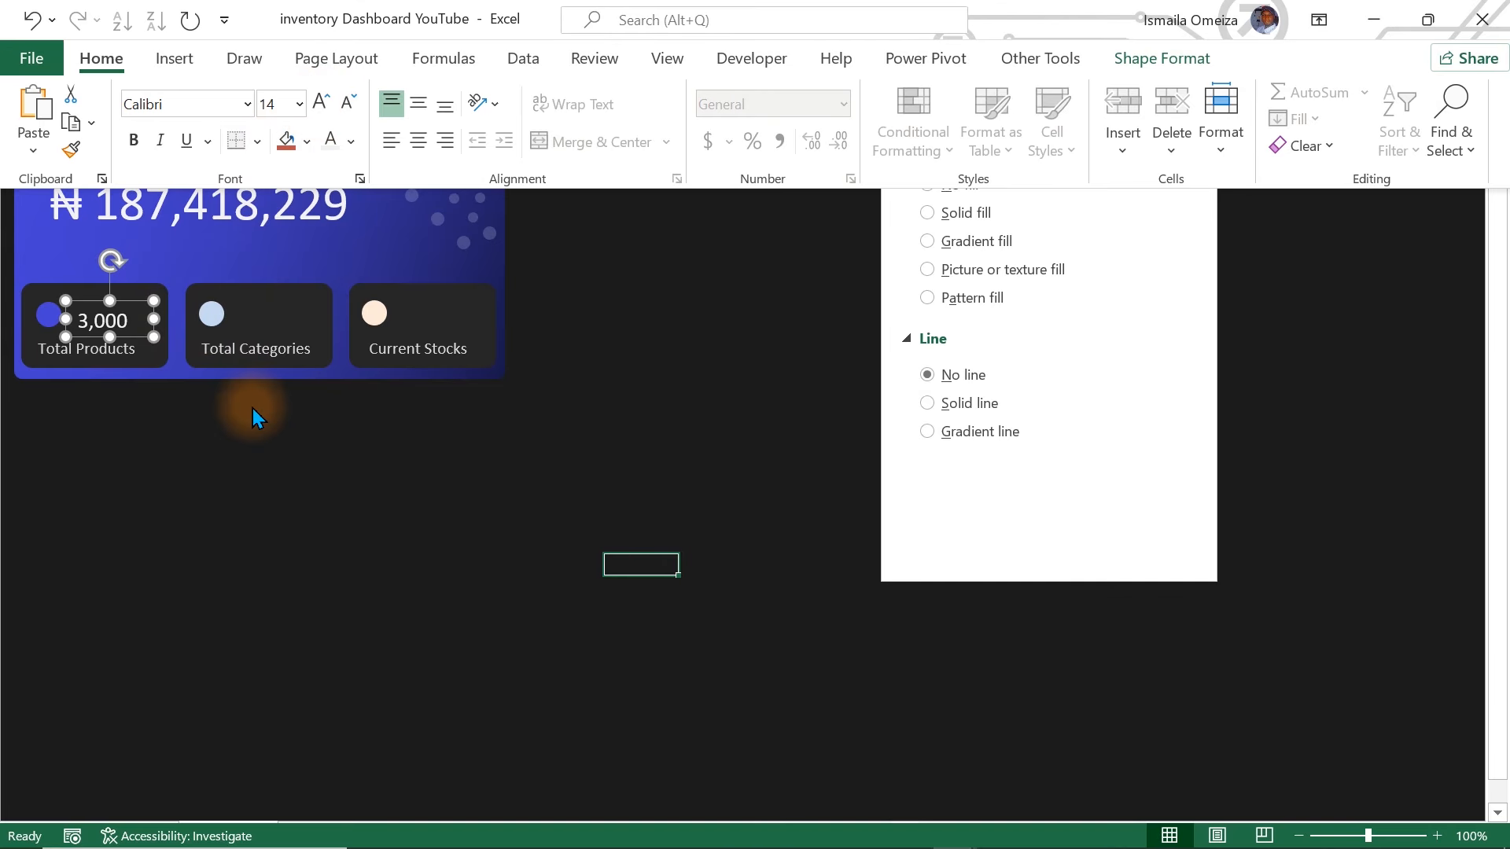
- Copy the Total Products value box into the other two panels and widen the Current Stocks copy slightly
key(ctrl+d)
drag(185, 351, 302, 296)
key(ctrl+d)
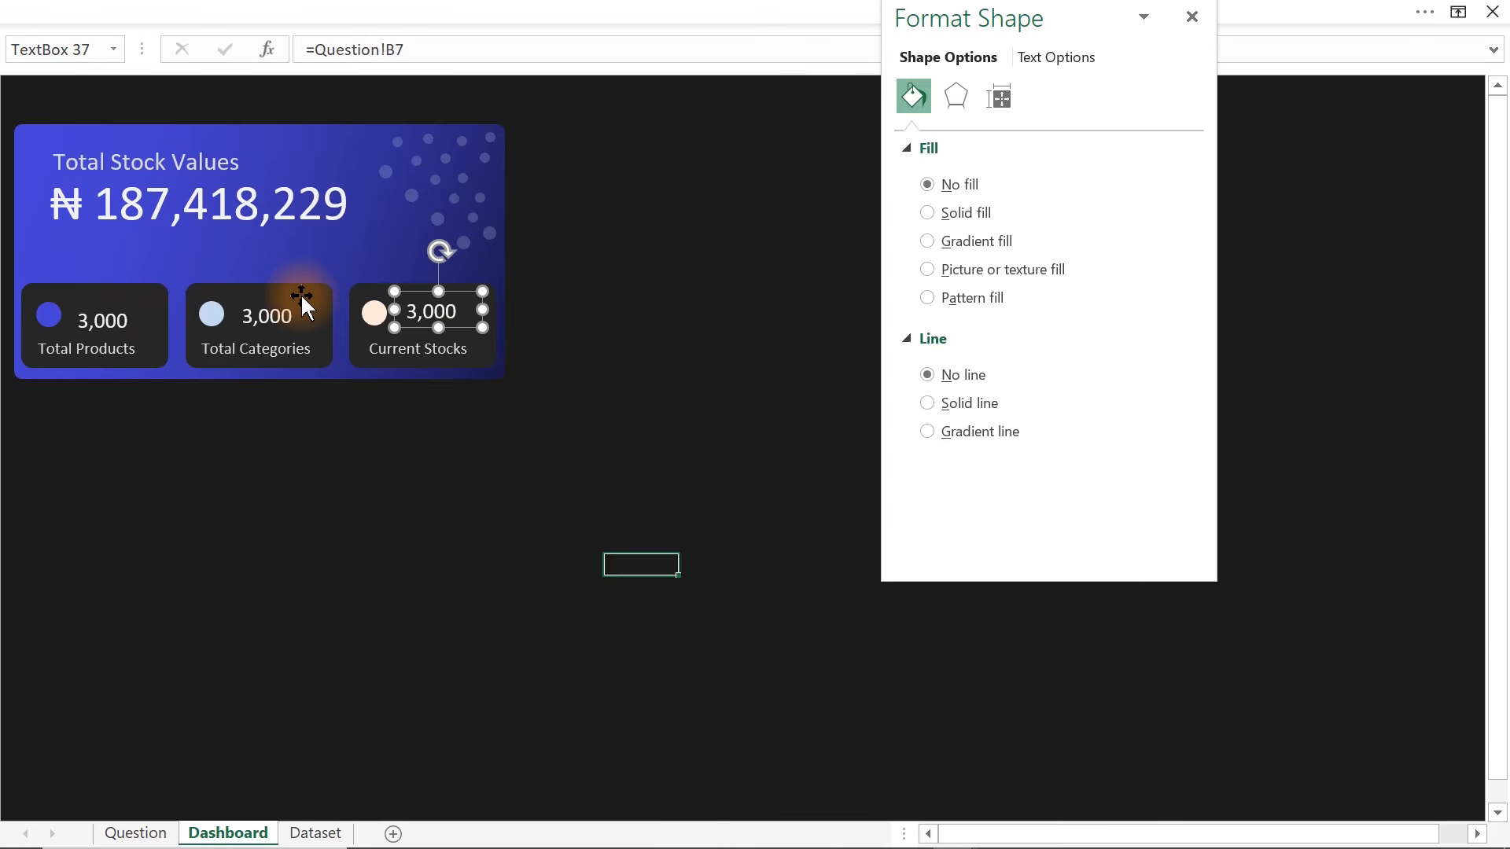
drag(472, 311, 494, 313)
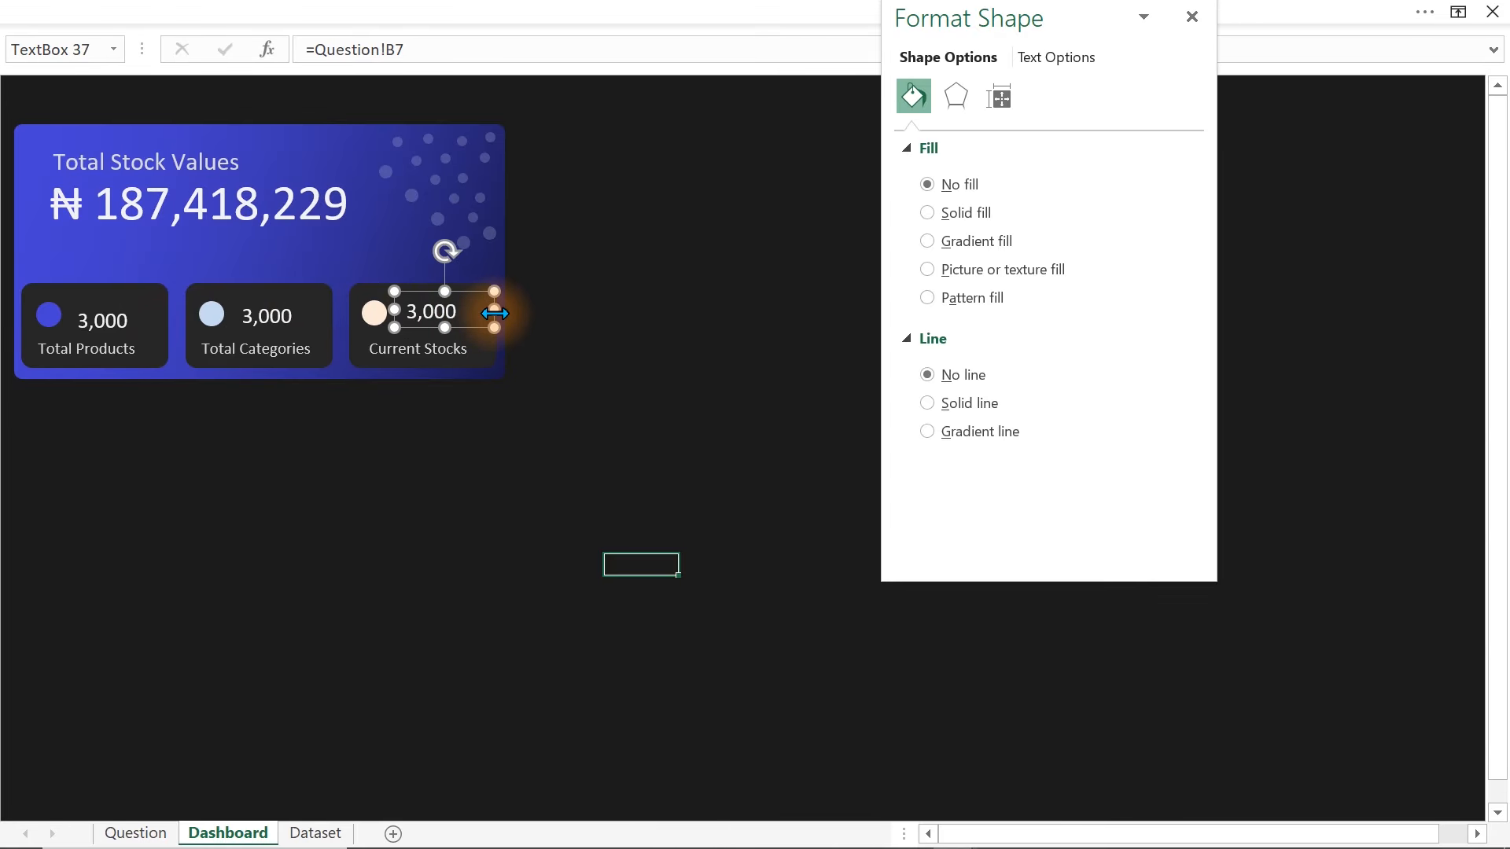
- Re-enter the Current Stocks value box's cell reference as =Question!B7
drag(438, 52, 313, 49)
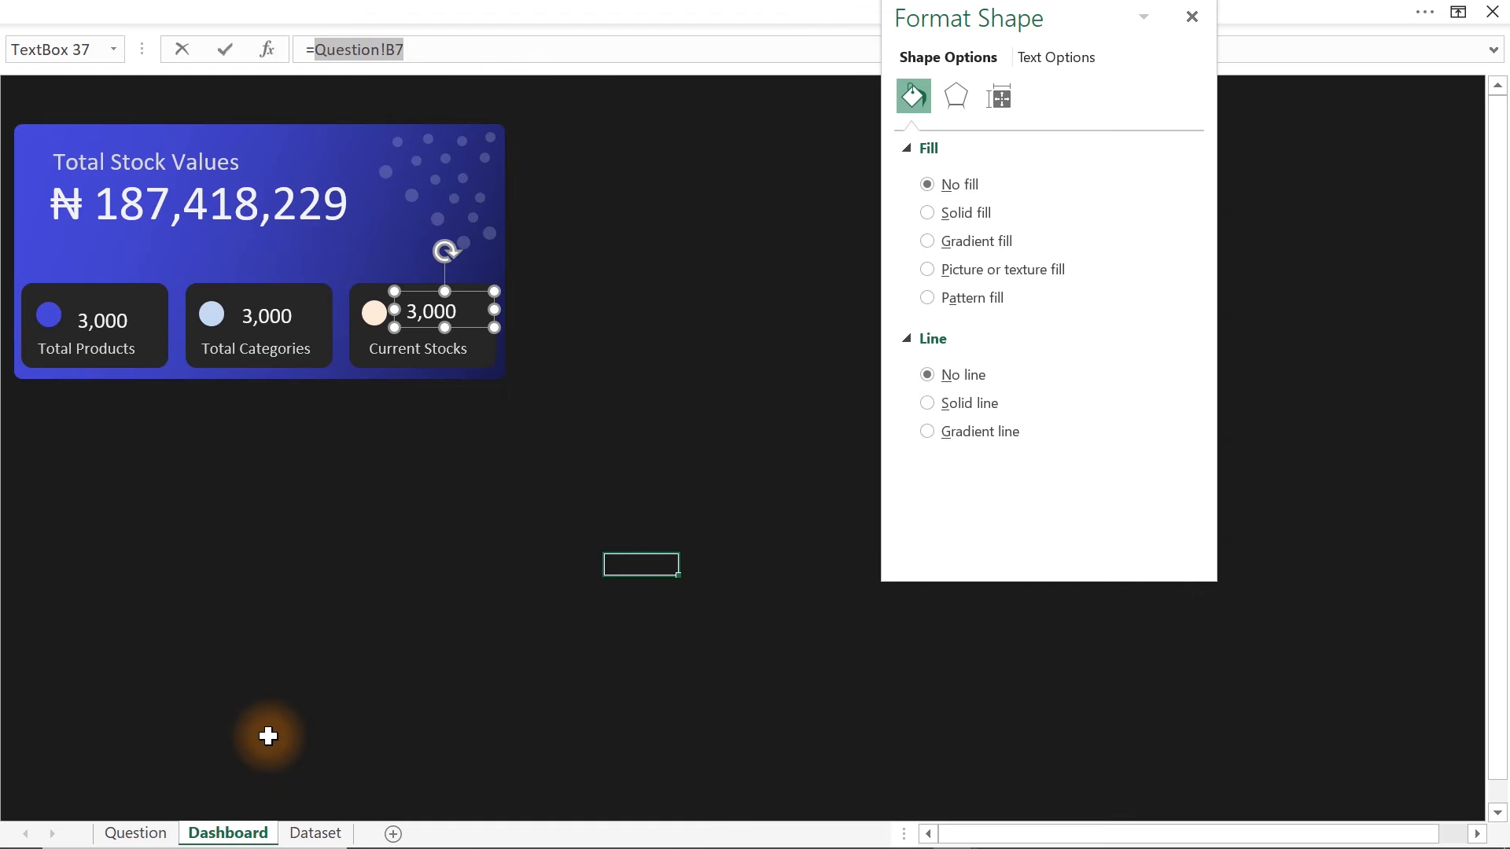
click(135, 833)
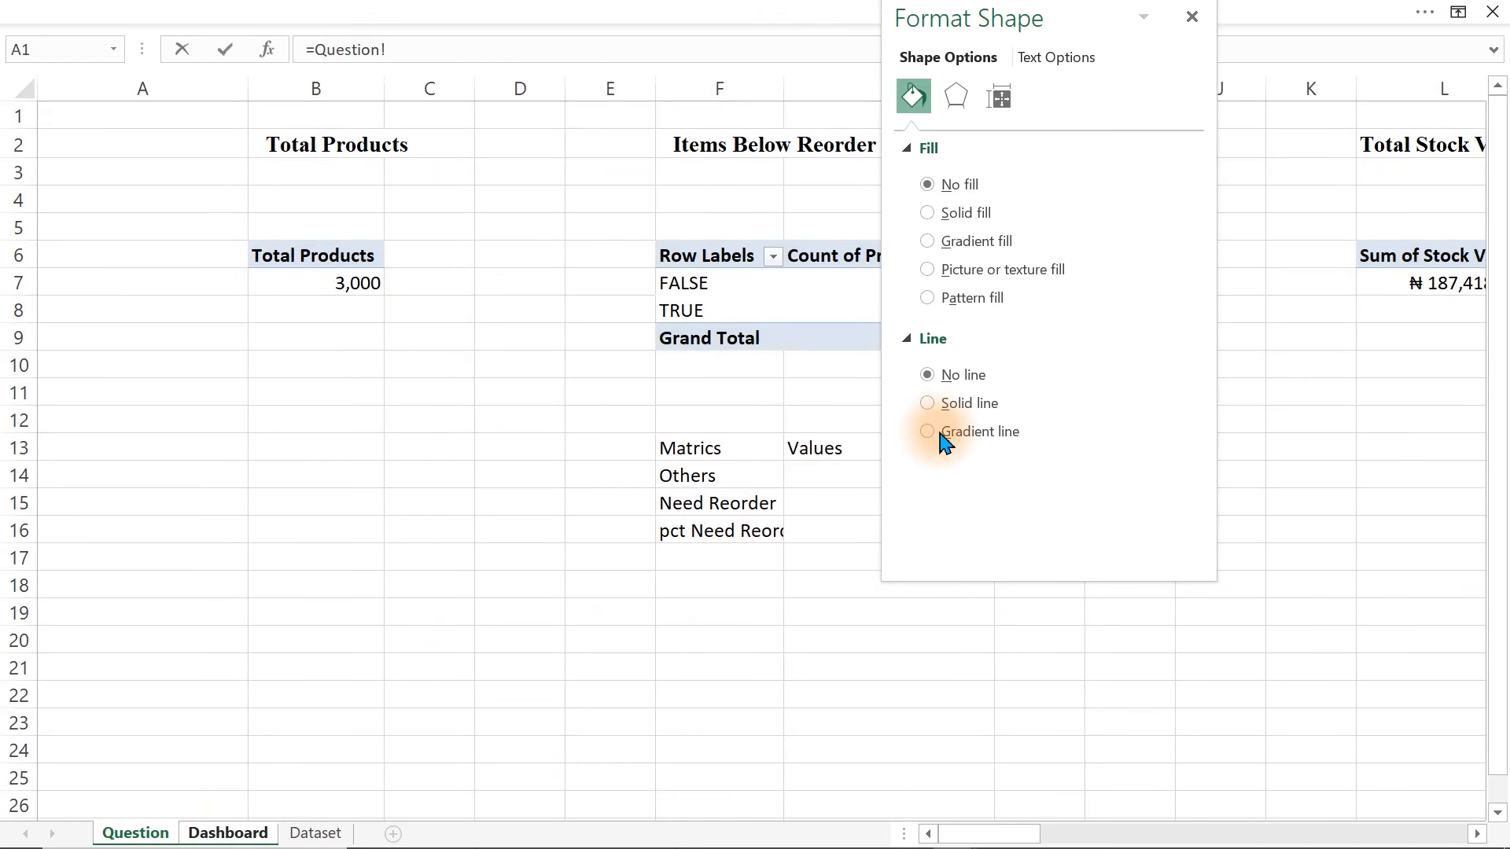
click(1193, 17)
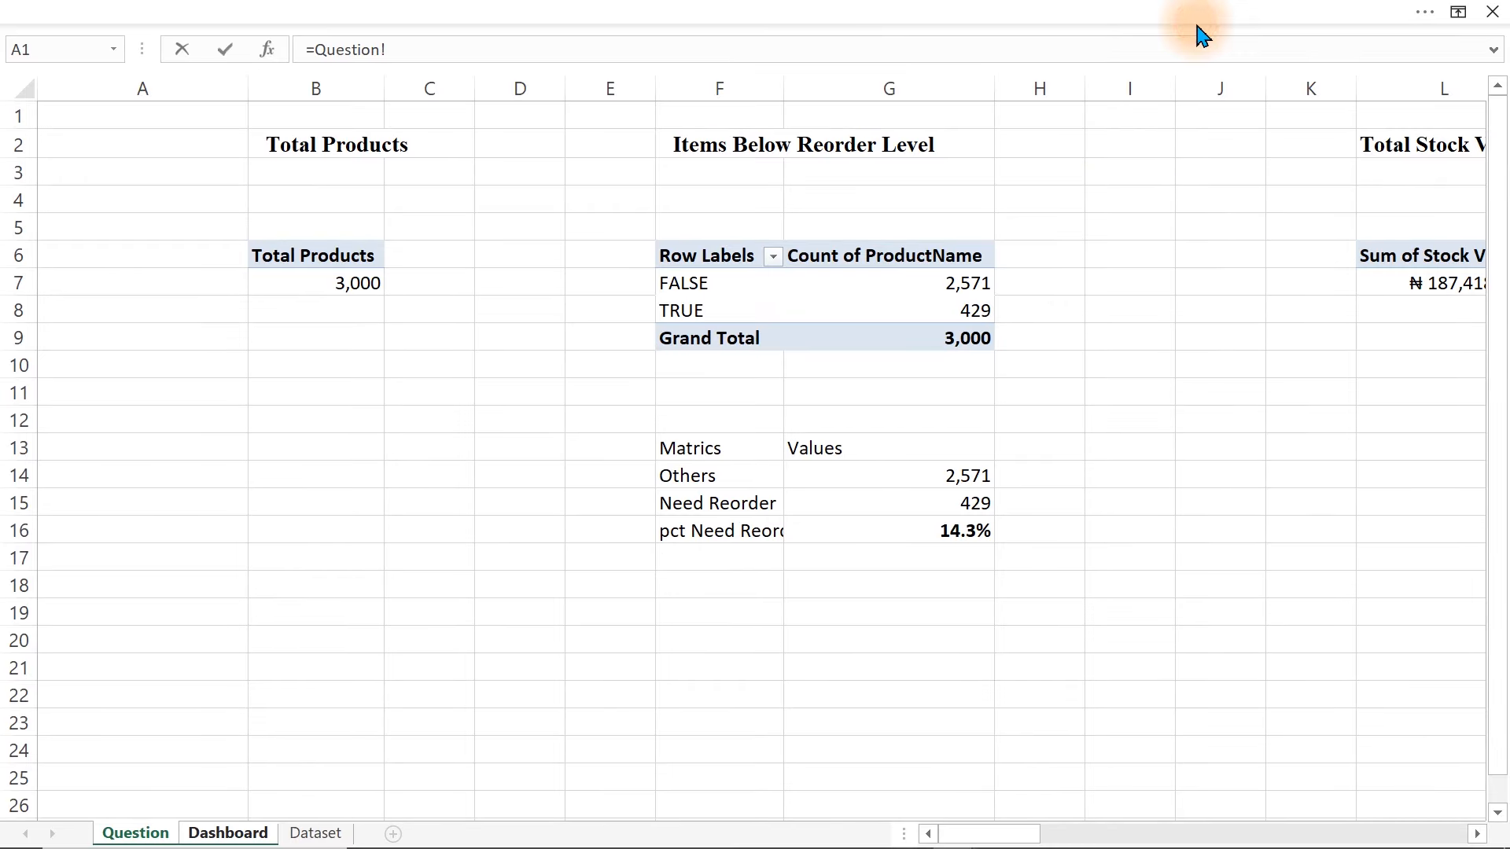
drag(1001, 835, 968, 767)
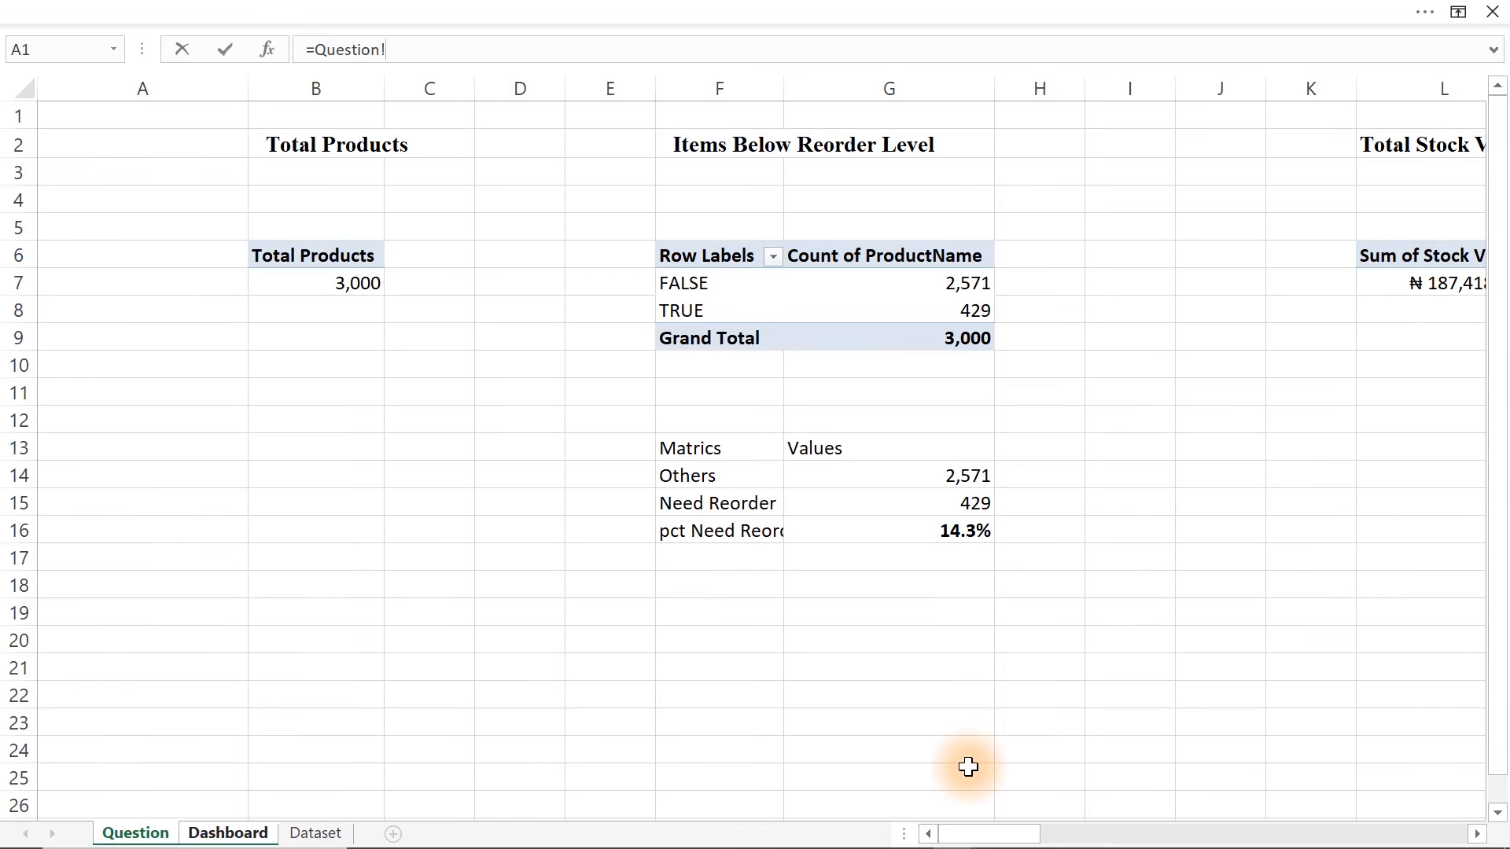
text(B7)
key(Return)
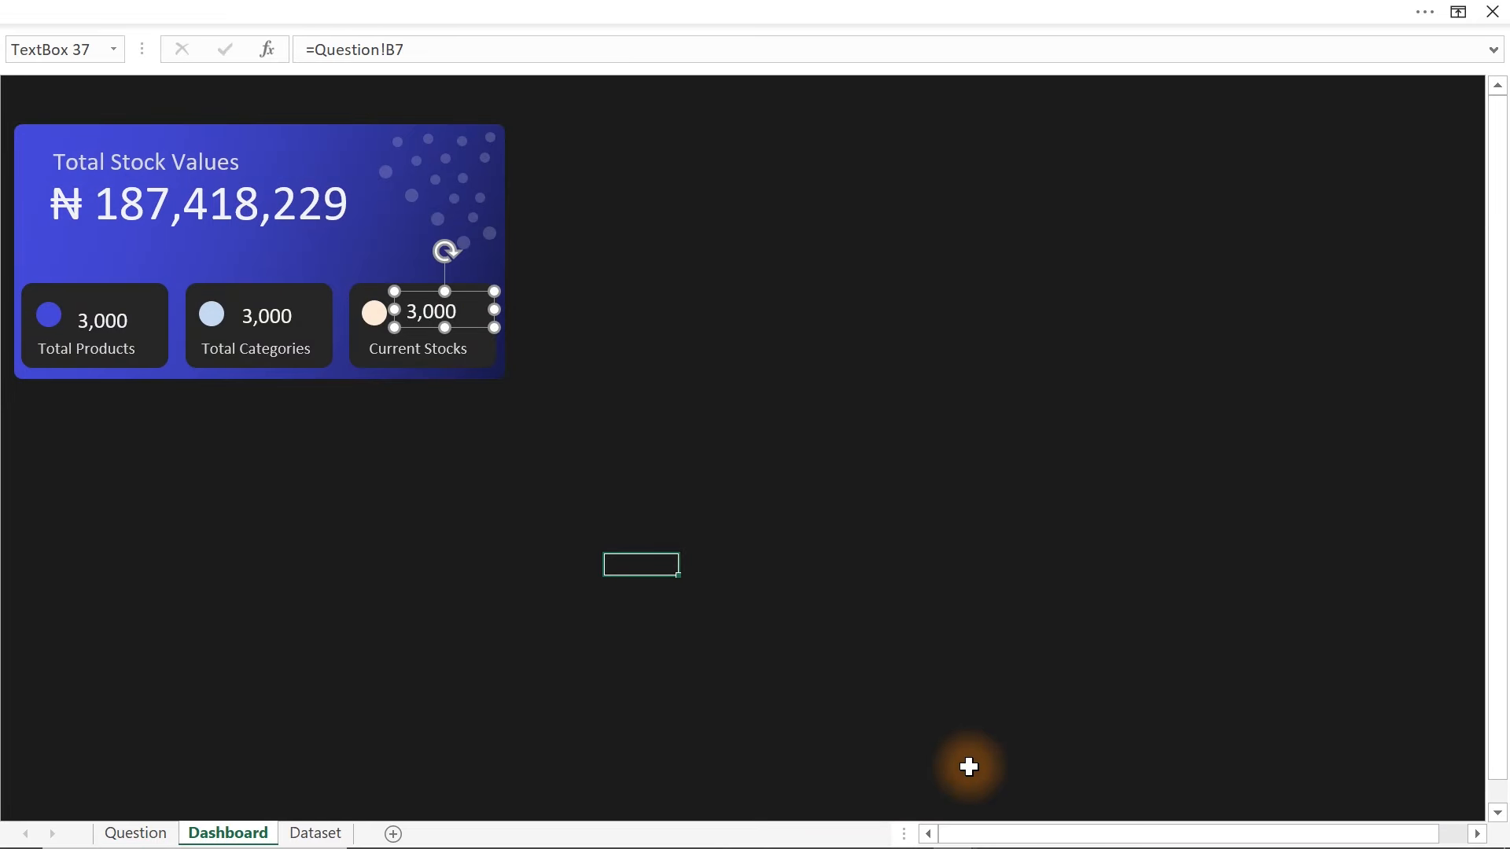
- Copy the Total Products pivot table to cell B13 on the Question sheet and make it sum CurrentStock instead of counting products
key(Escape)
click(135, 834)
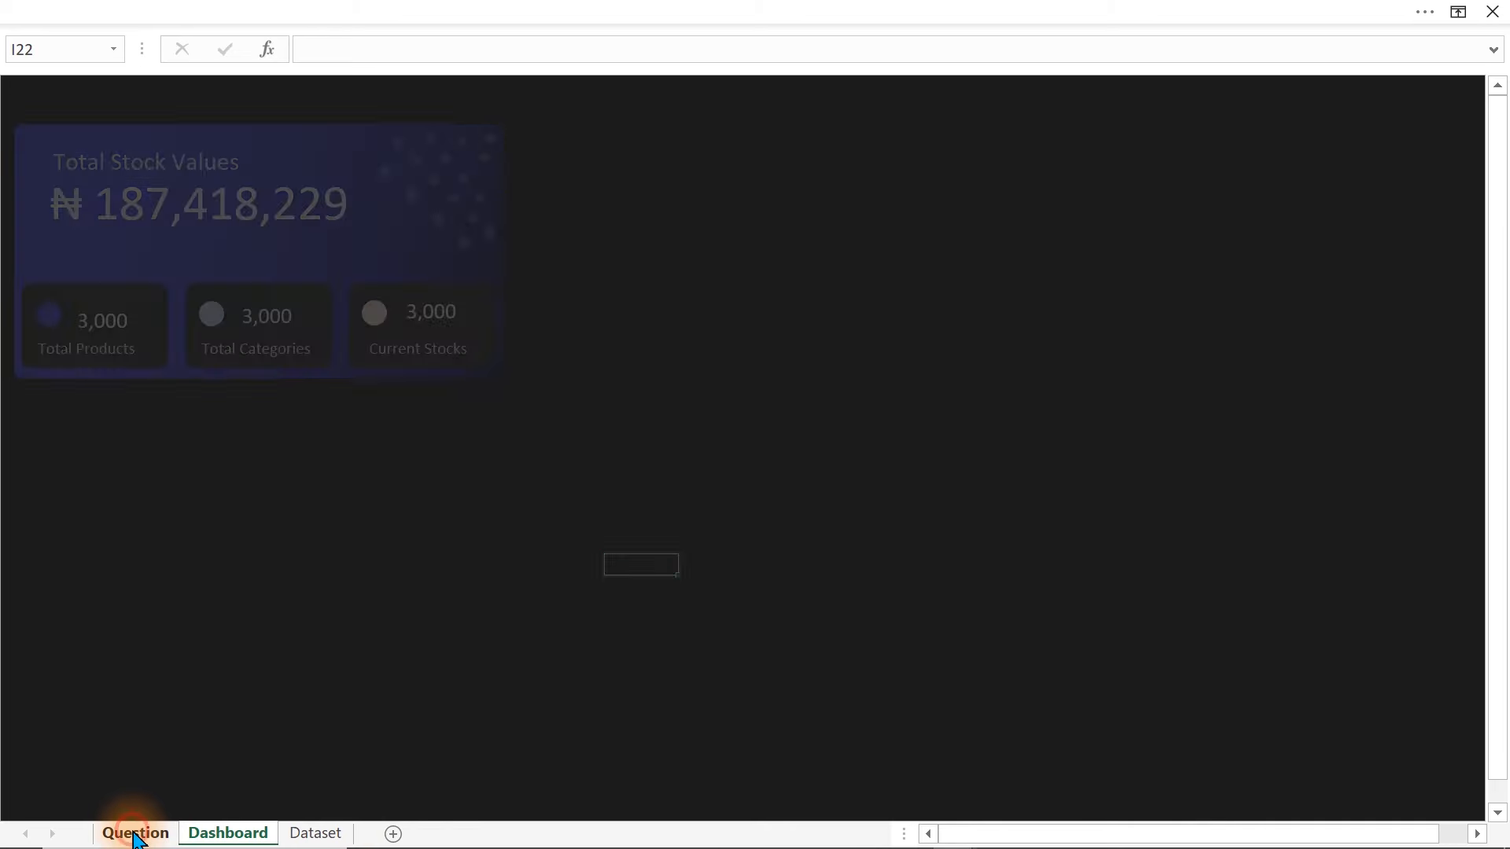
drag(374, 252, 373, 285)
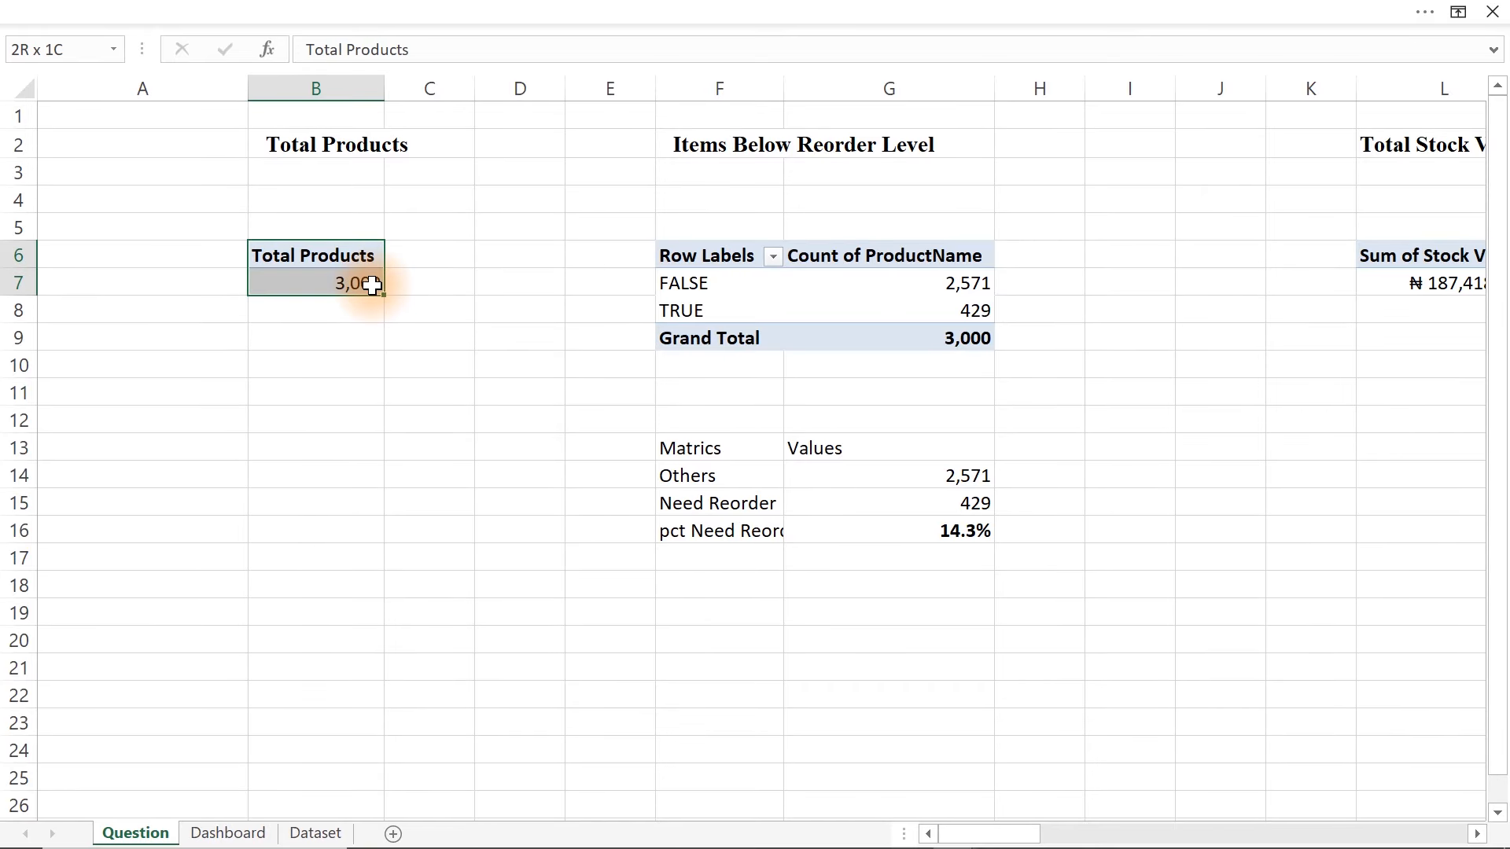
key(ctrl+c)
click(268, 456)
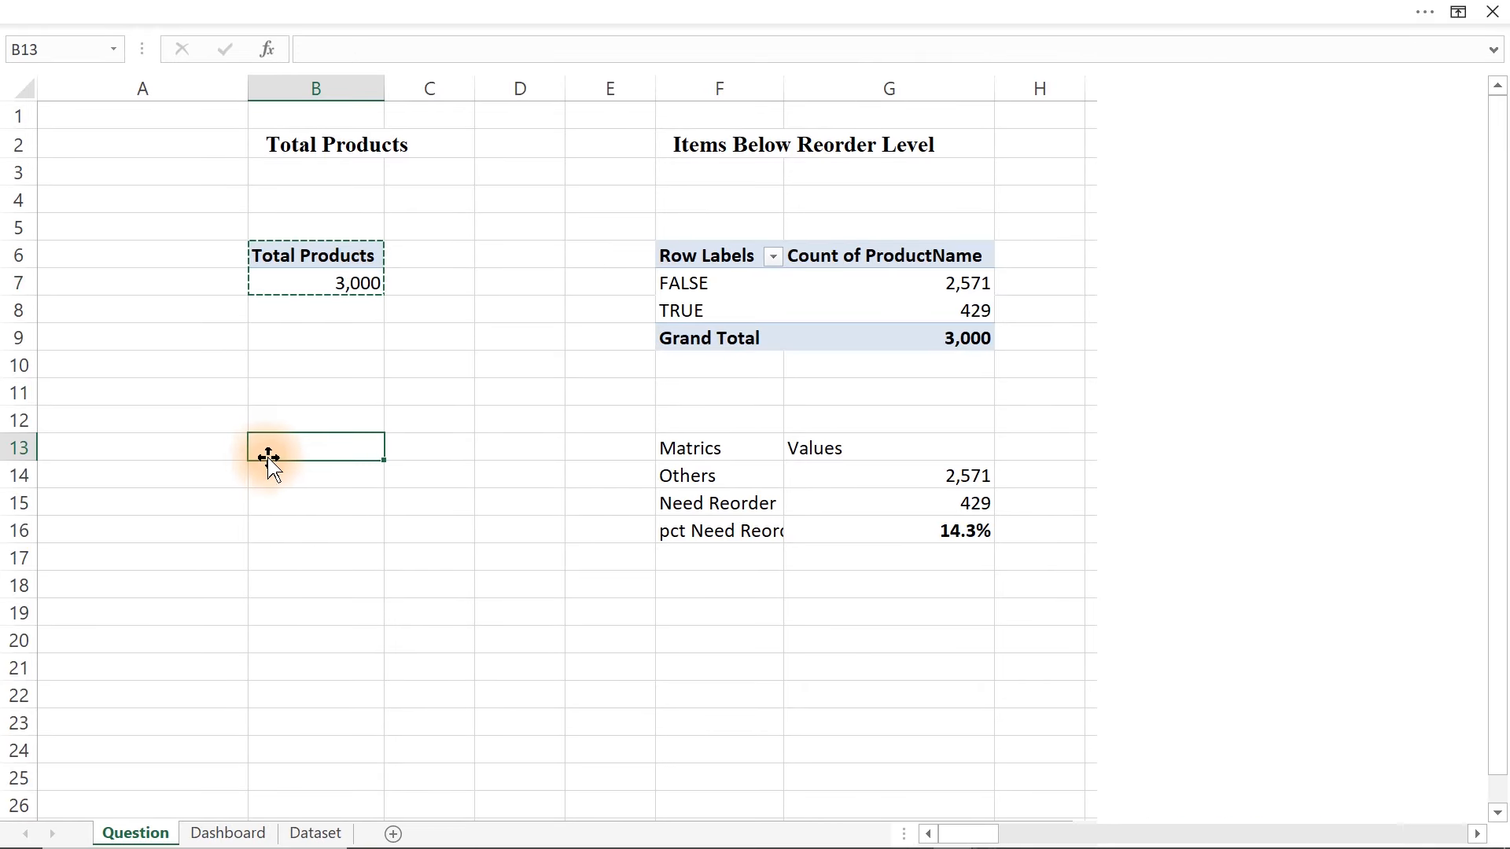
key(ctrl+v)
drag(1388, 706, 920, 708)
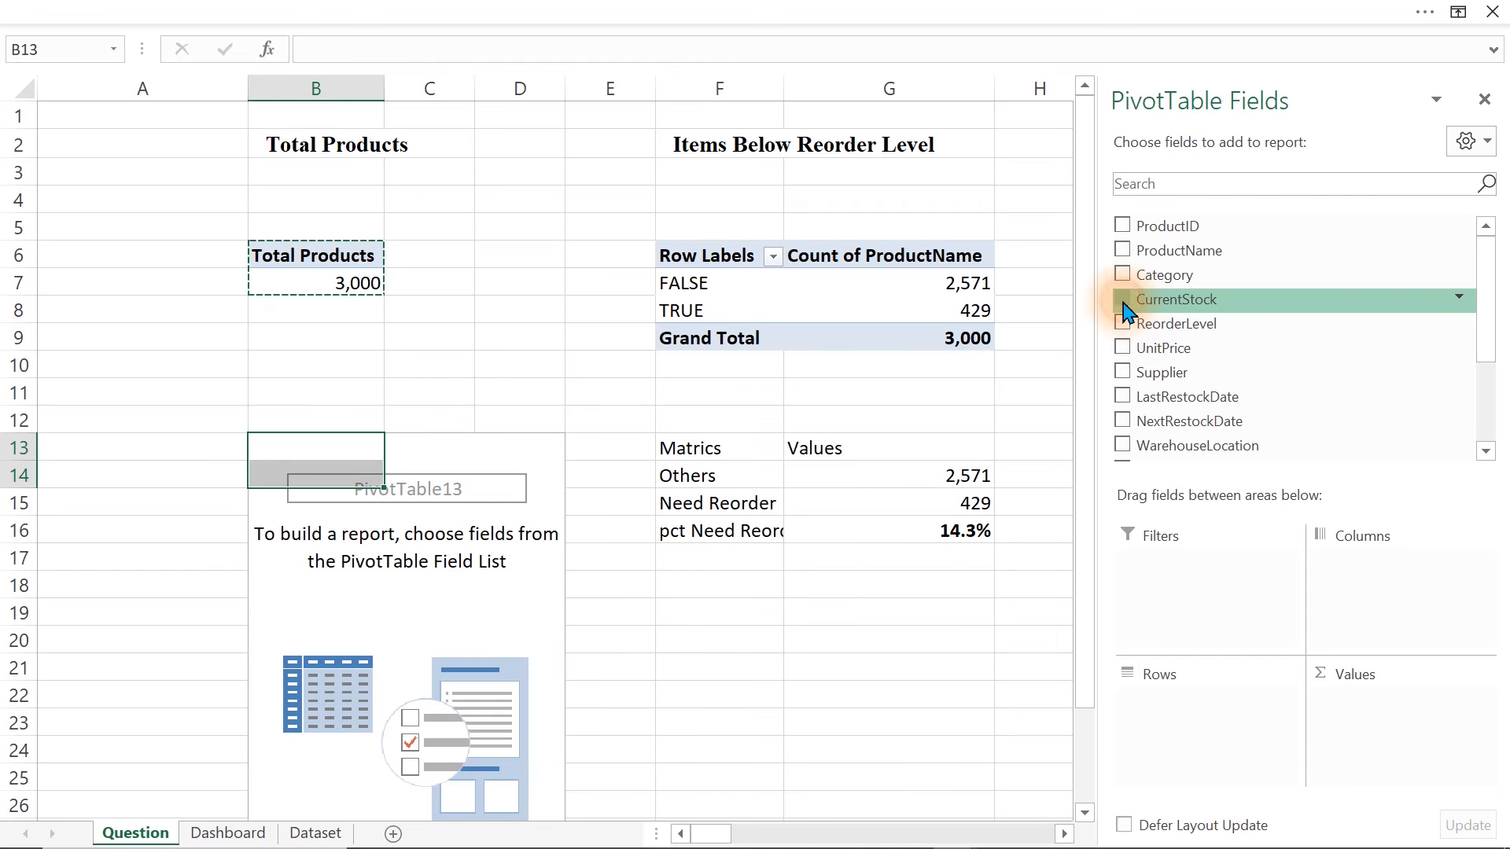
click(1124, 302)
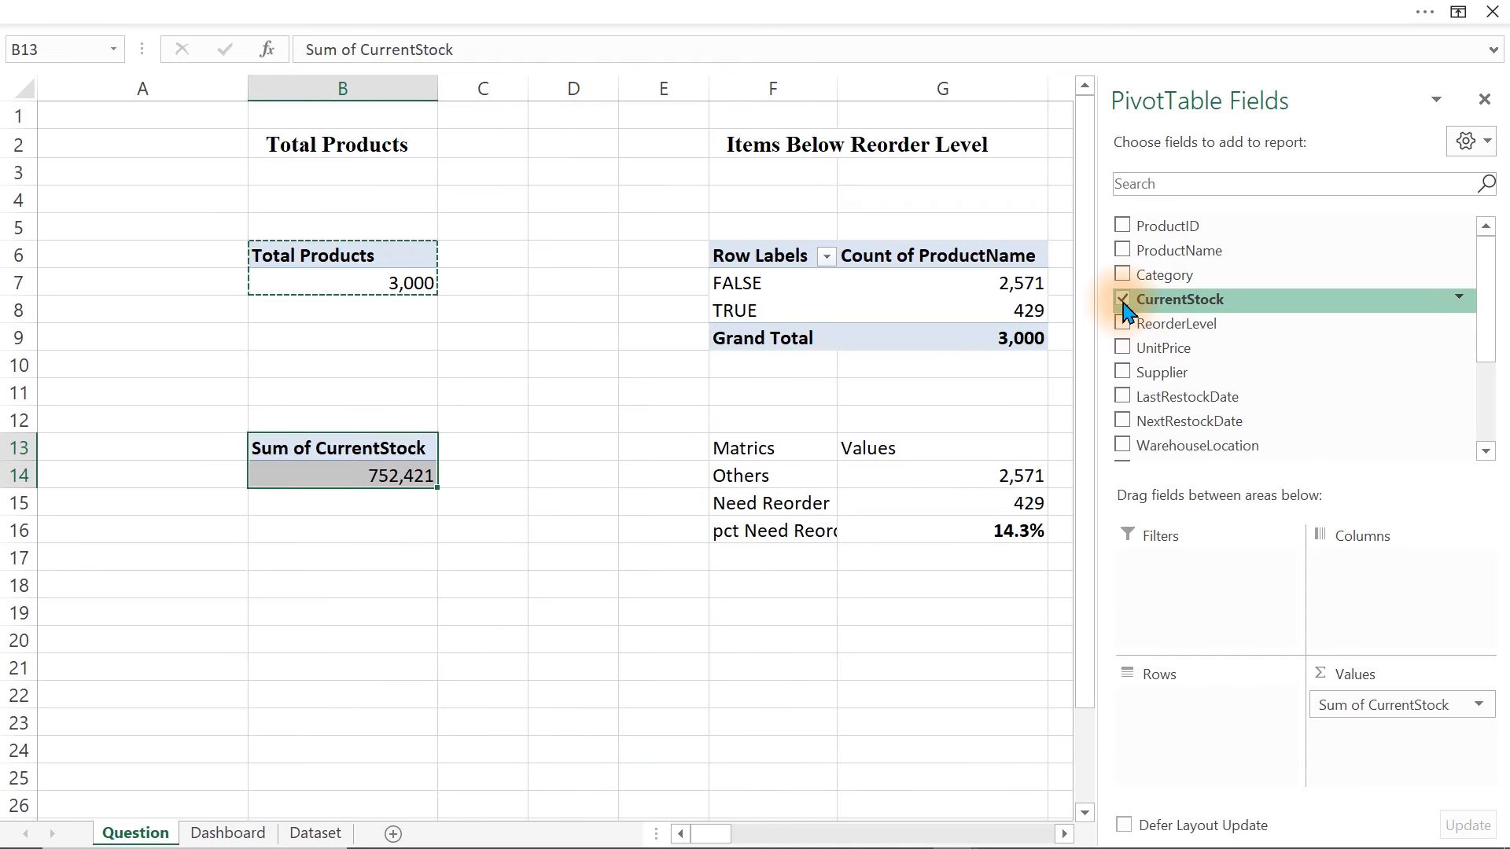
- Link the dashboard's Current Stocks value box to =Question!B14
click(228, 833)
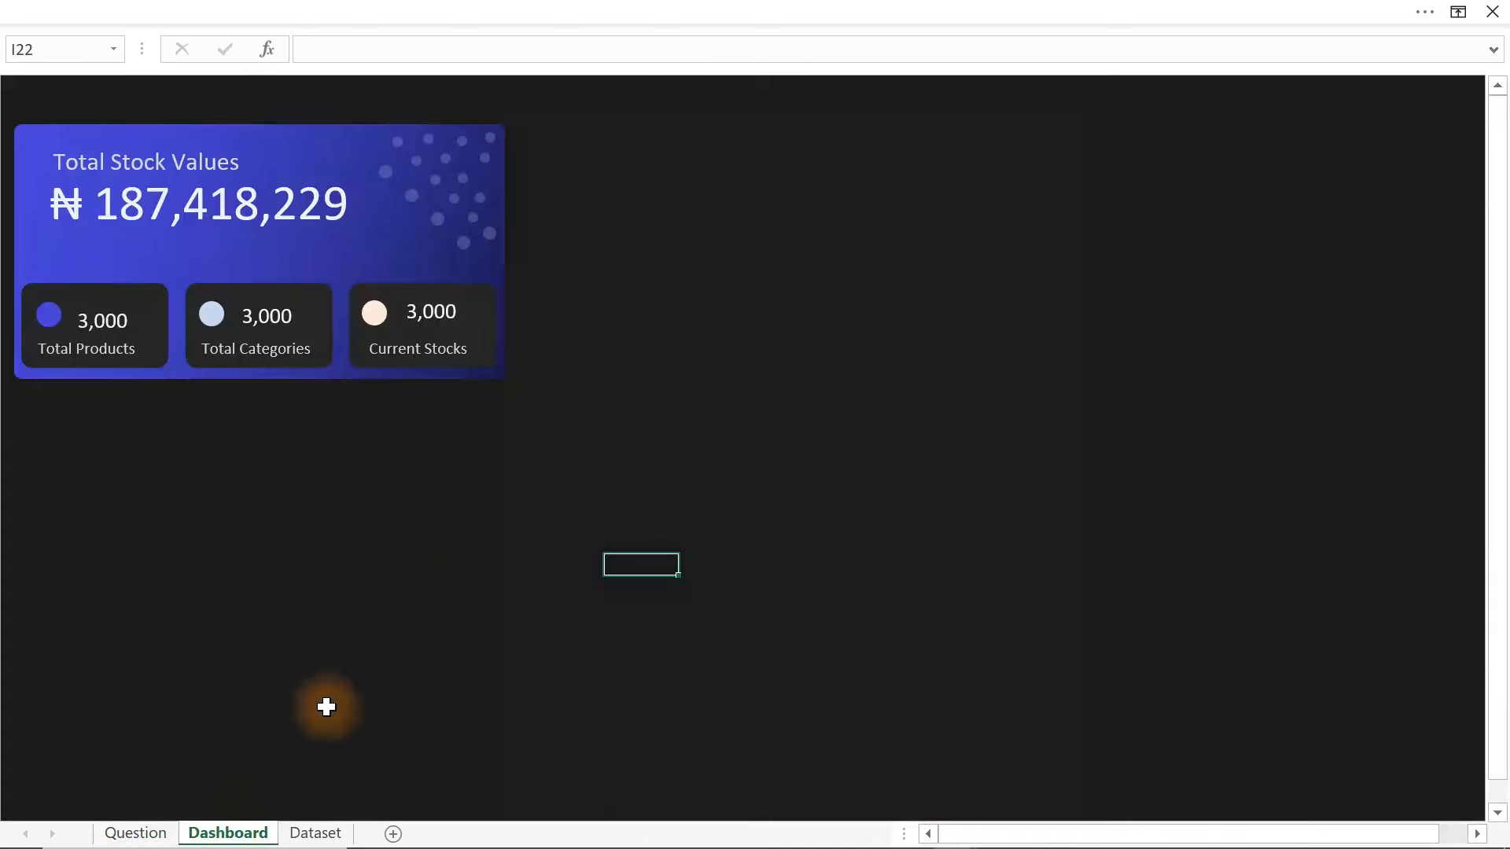
click(440, 313)
drag(409, 50, 315, 50)
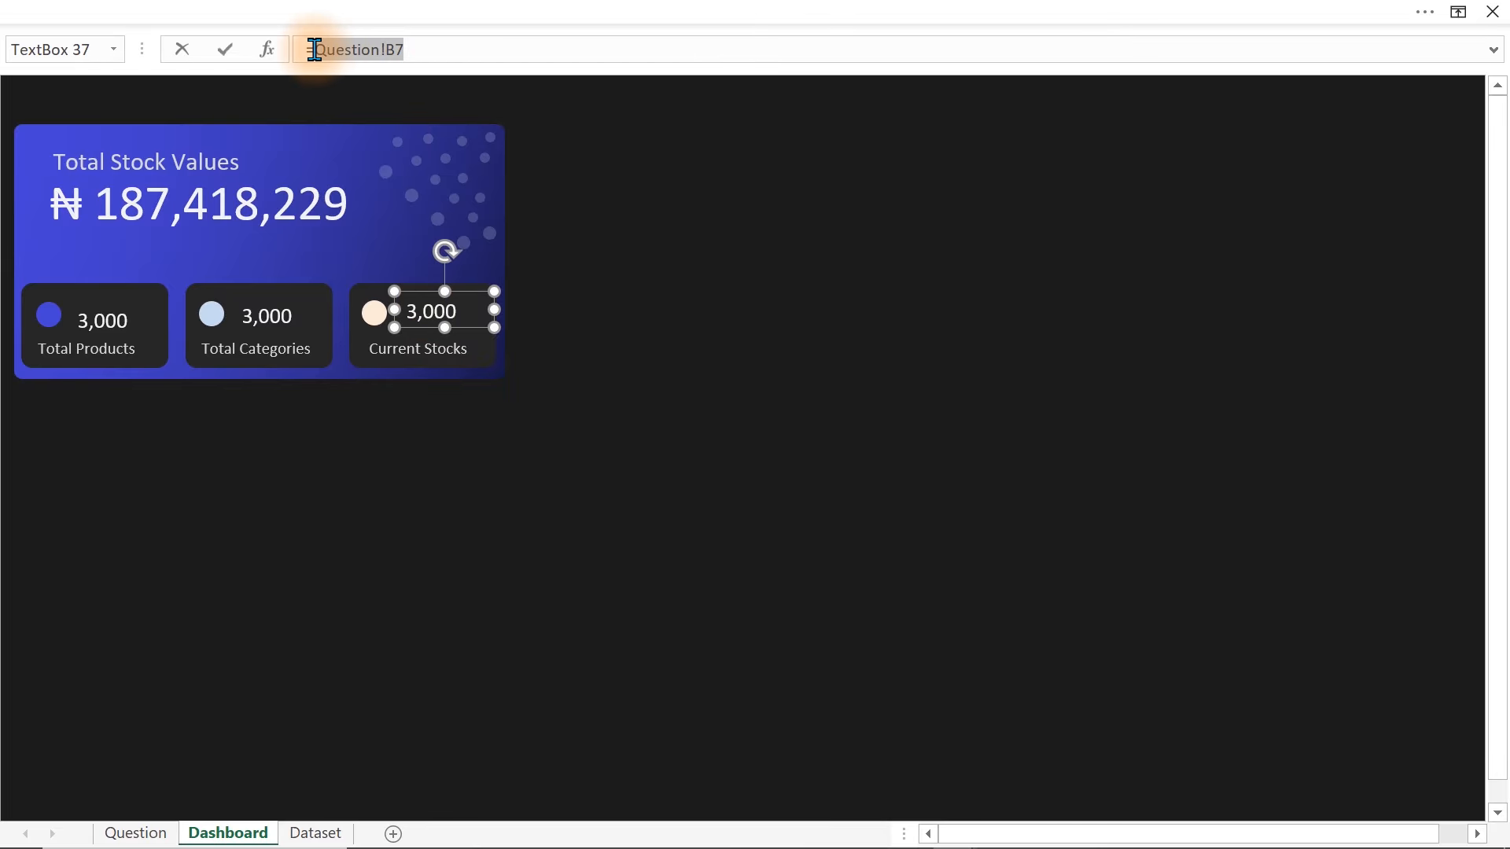
click(135, 833)
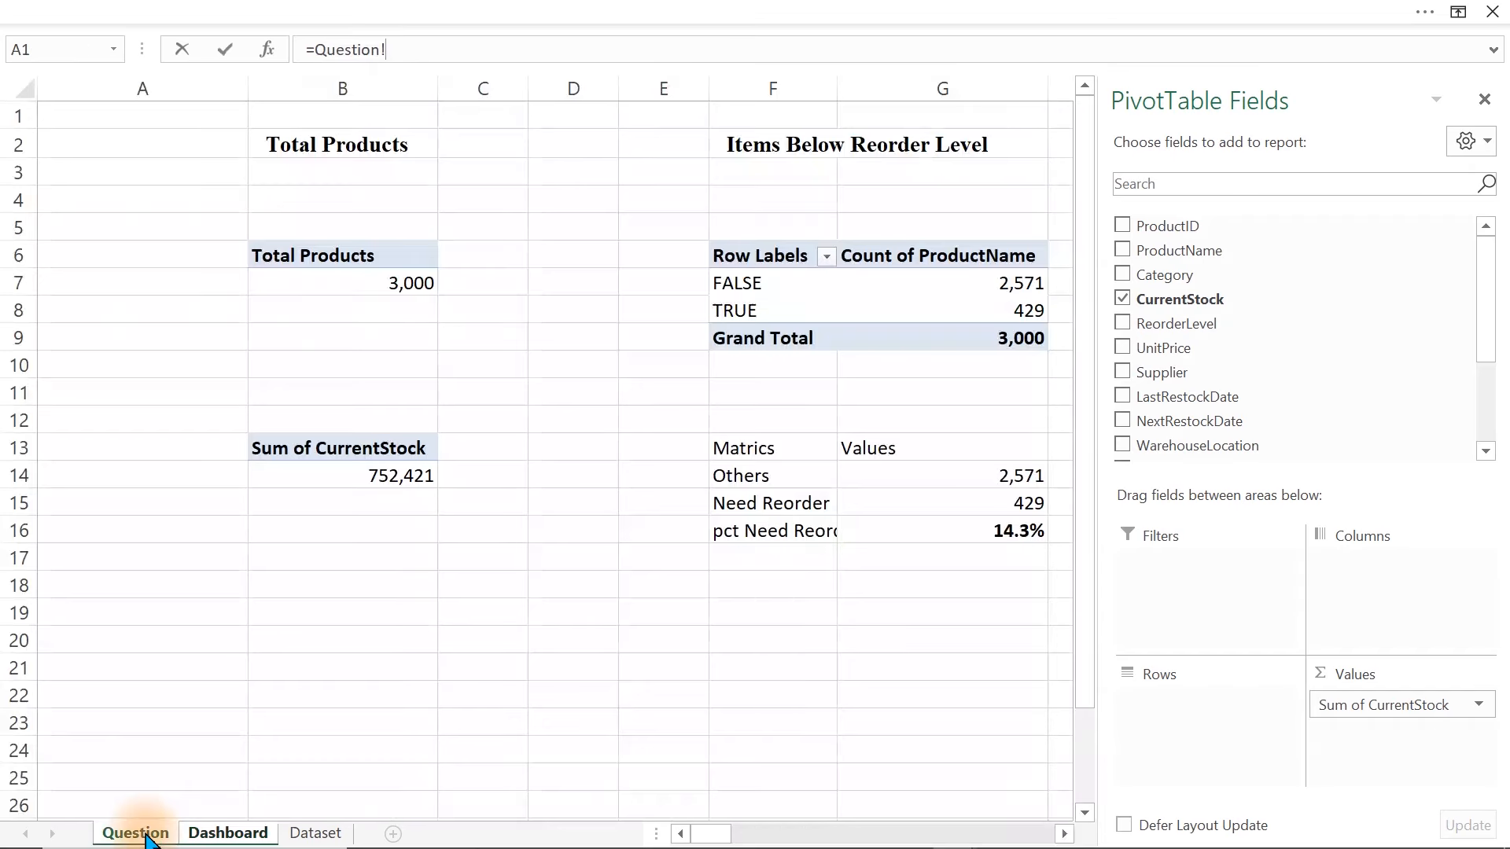
click(383, 474)
key(Return)
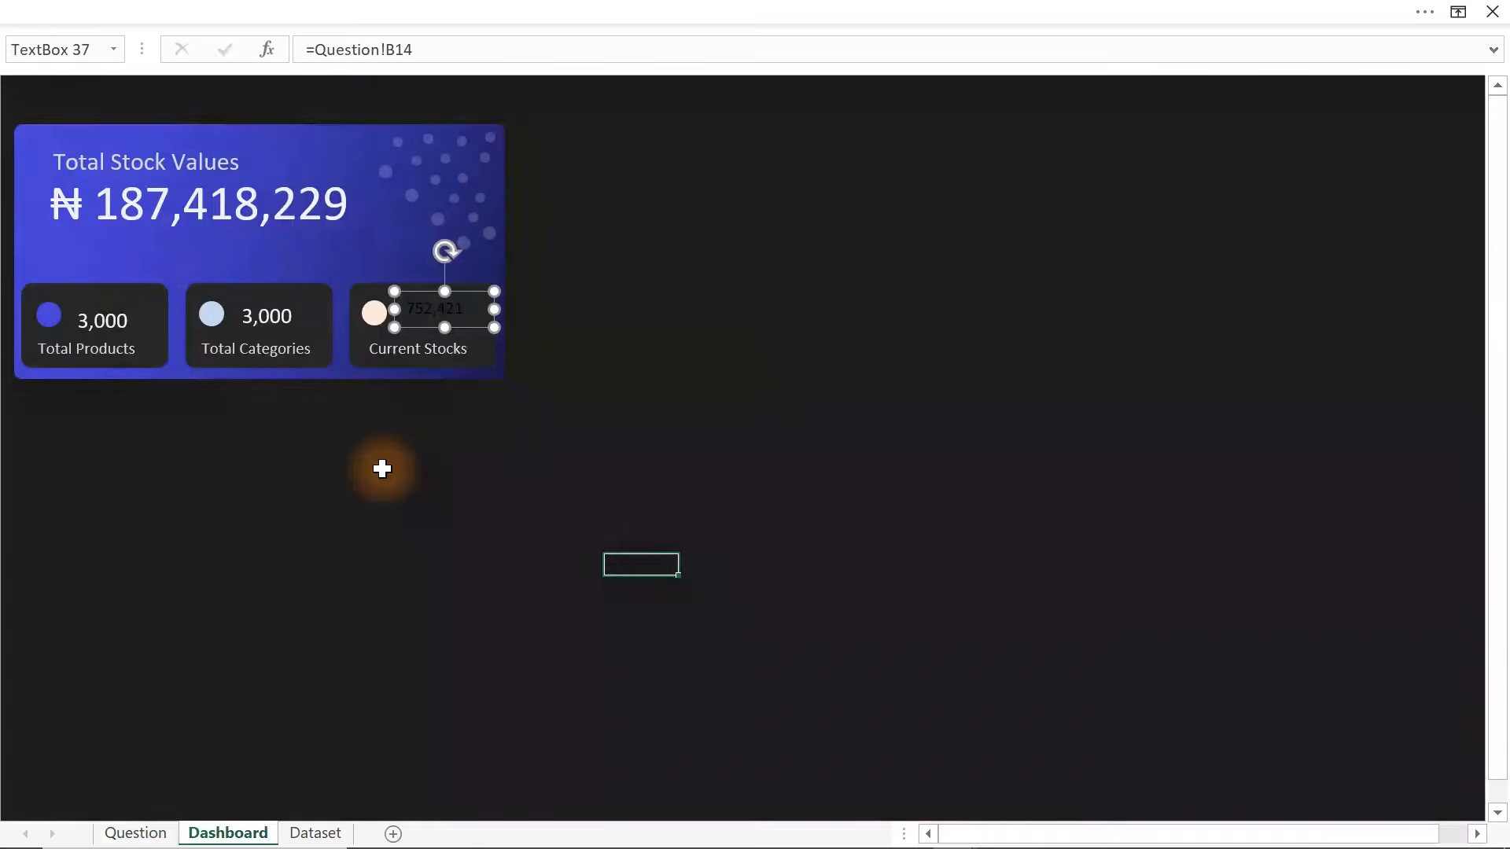
- Link the Total Categories value box to the category count in =Question!R6
click(253, 309)
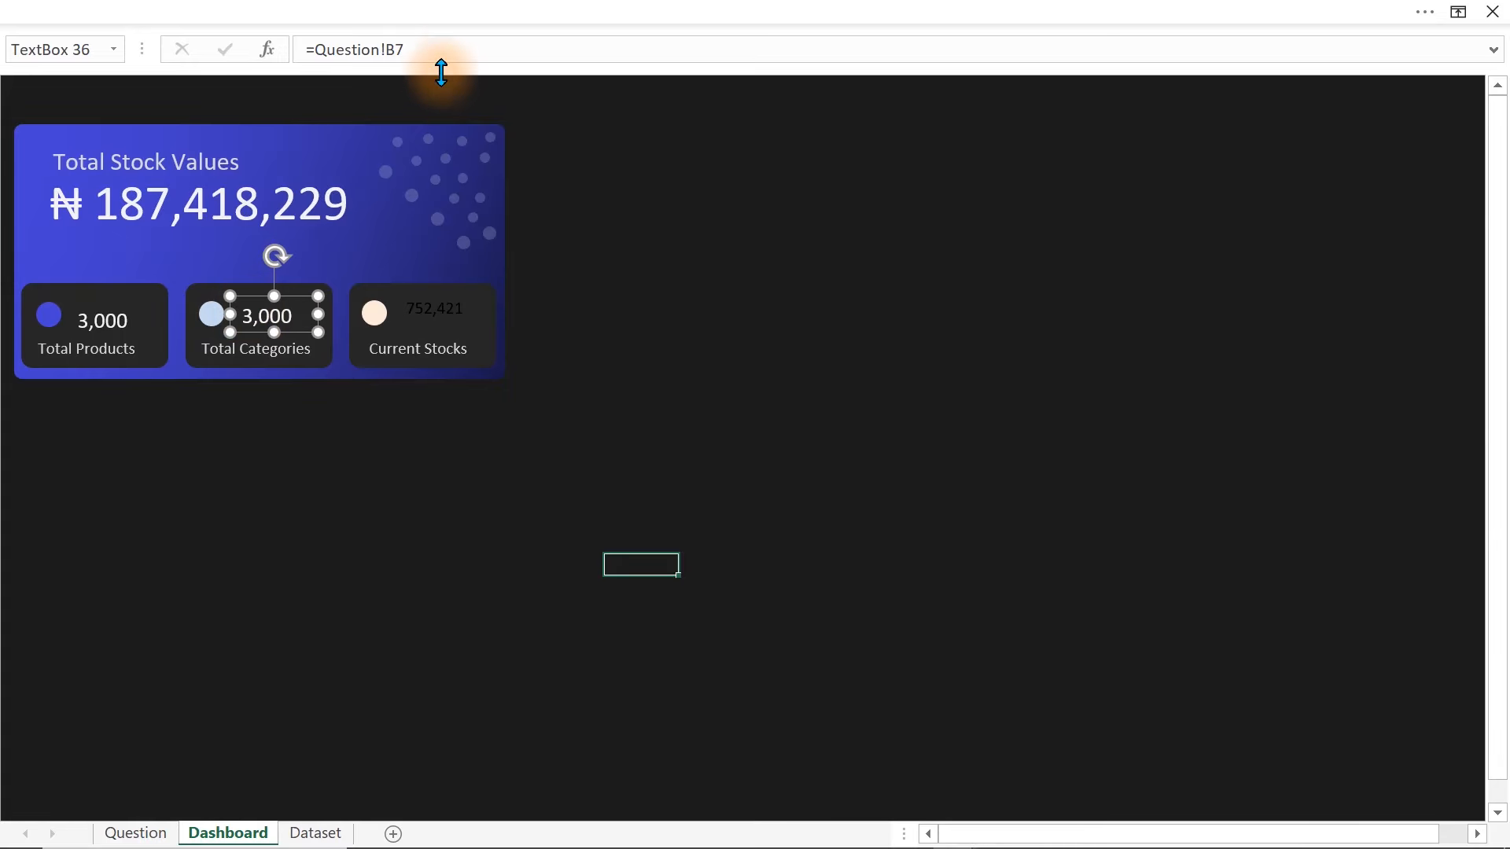
drag(438, 50, 318, 53)
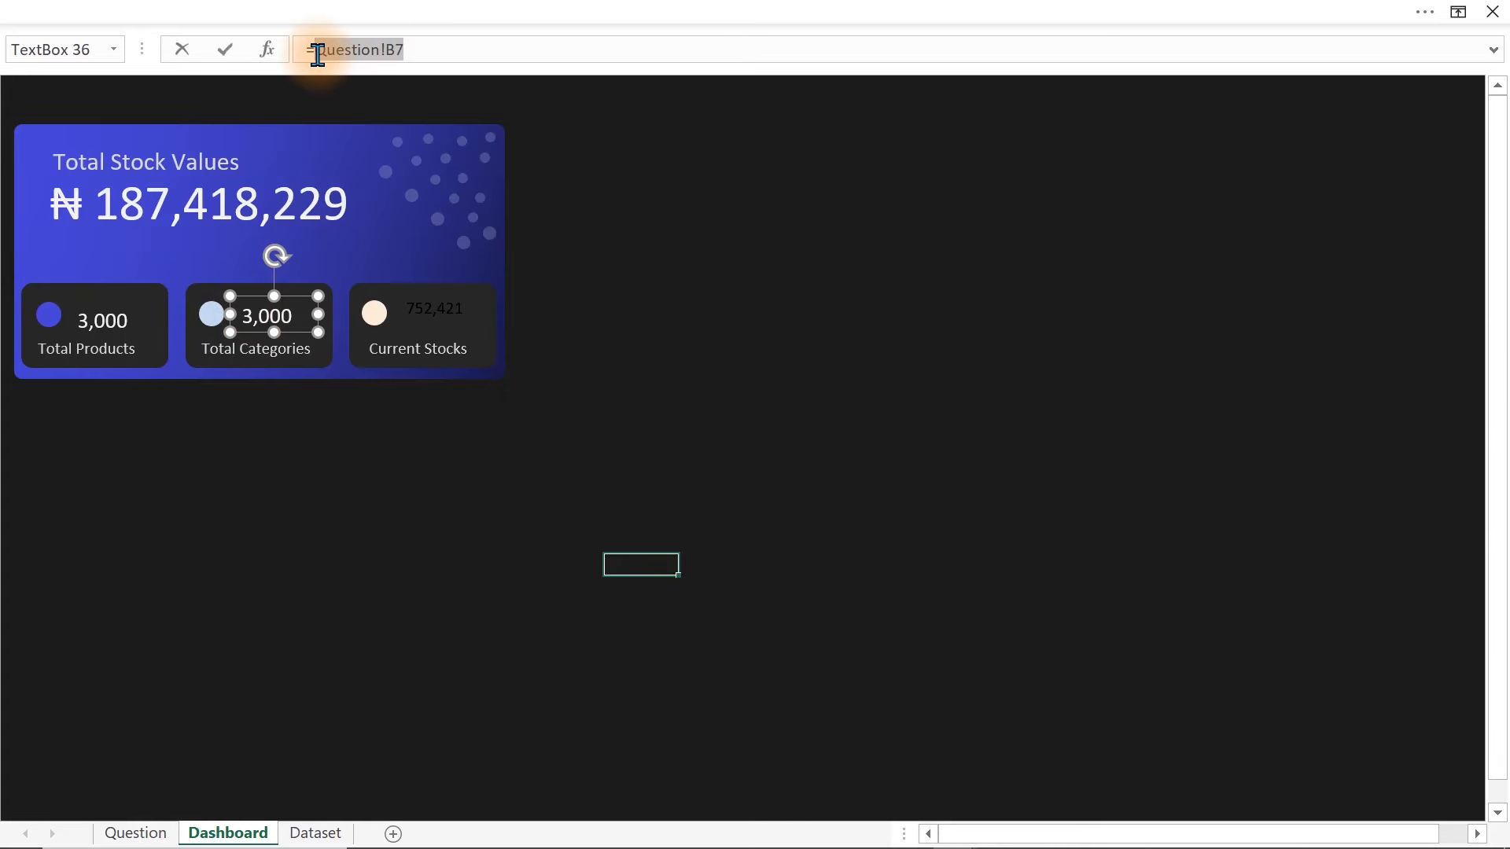
click(135, 833)
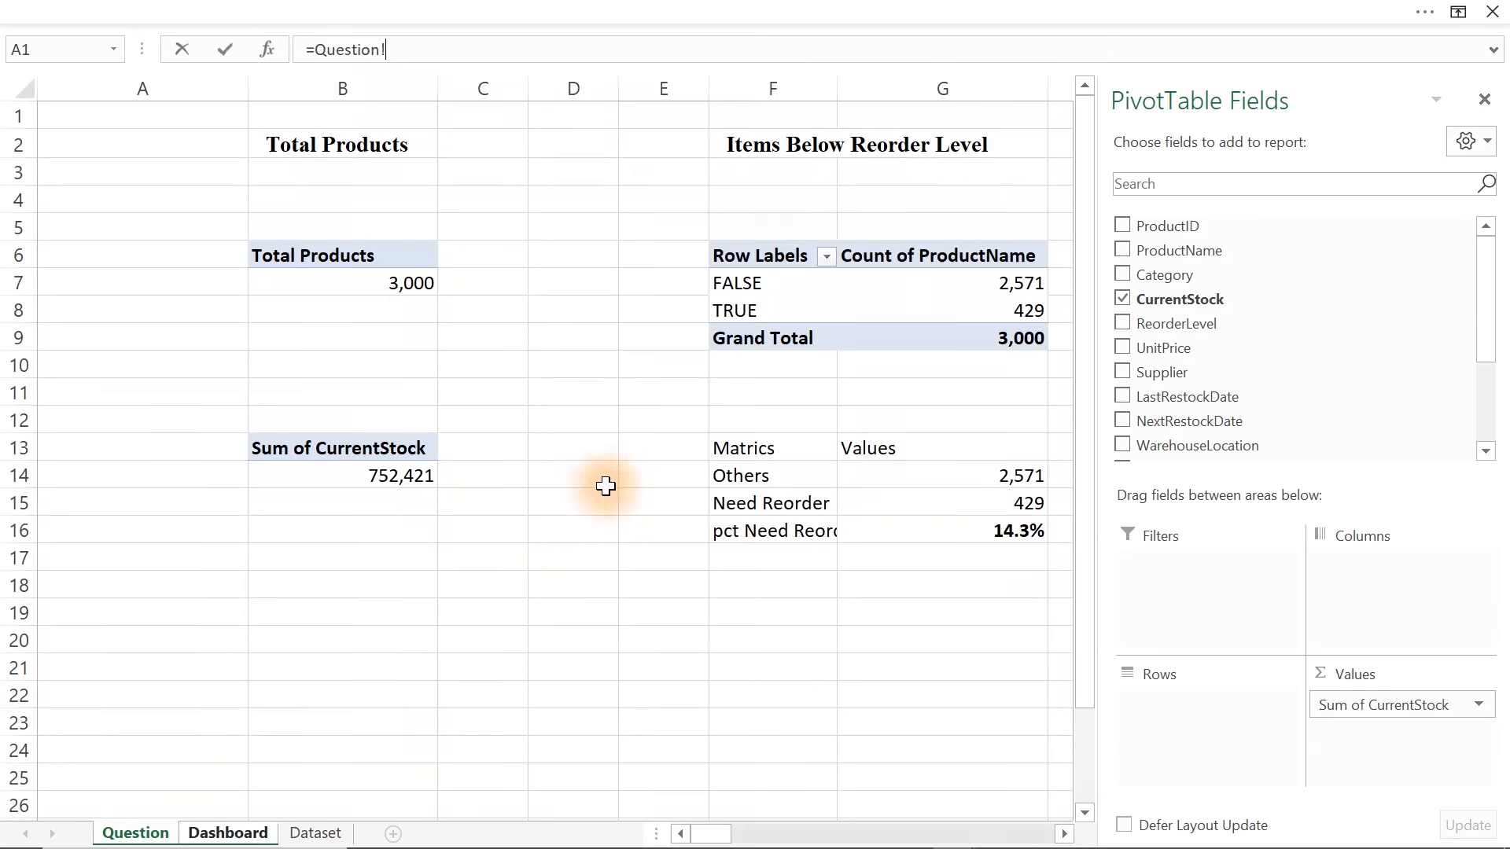
drag(721, 840, 782, 834)
click(802, 258)
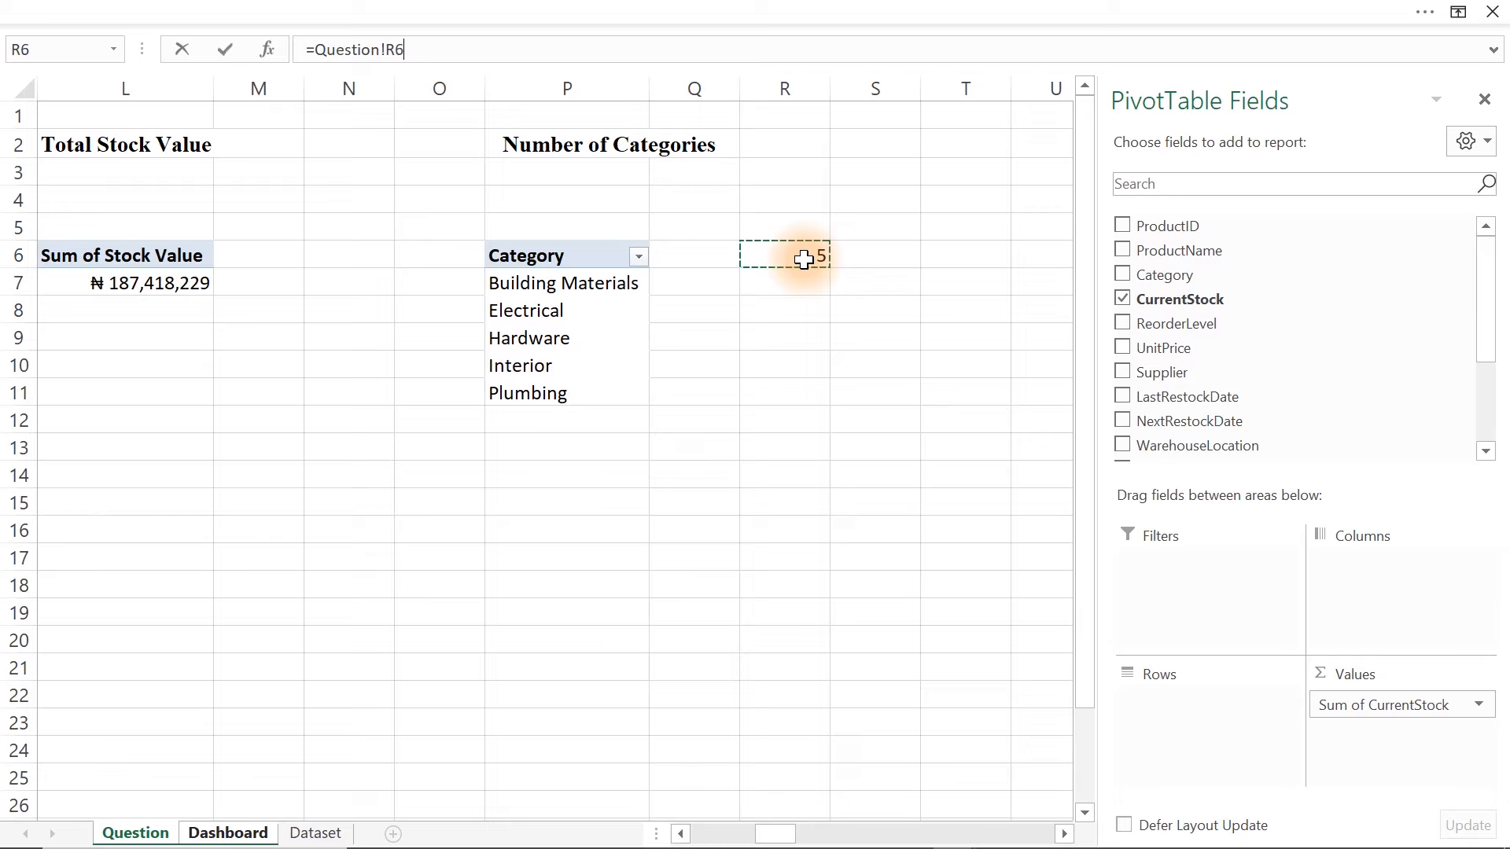
key(Return)
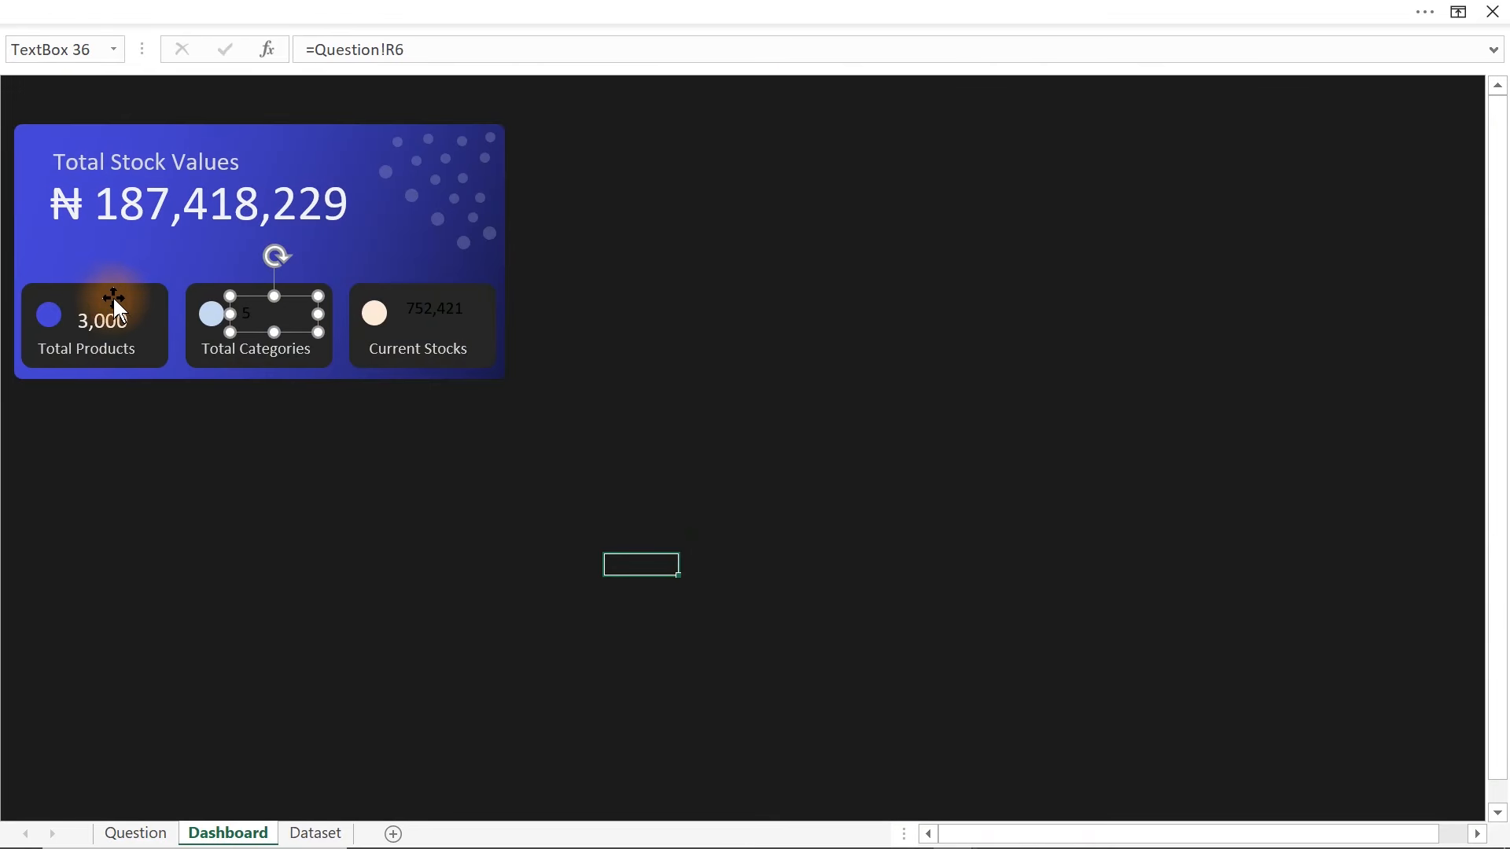
- Copy the Total Products value's formatting onto the Total Categories and Current Stocks values with Format Painter
click(114, 299)
click(161, 6)
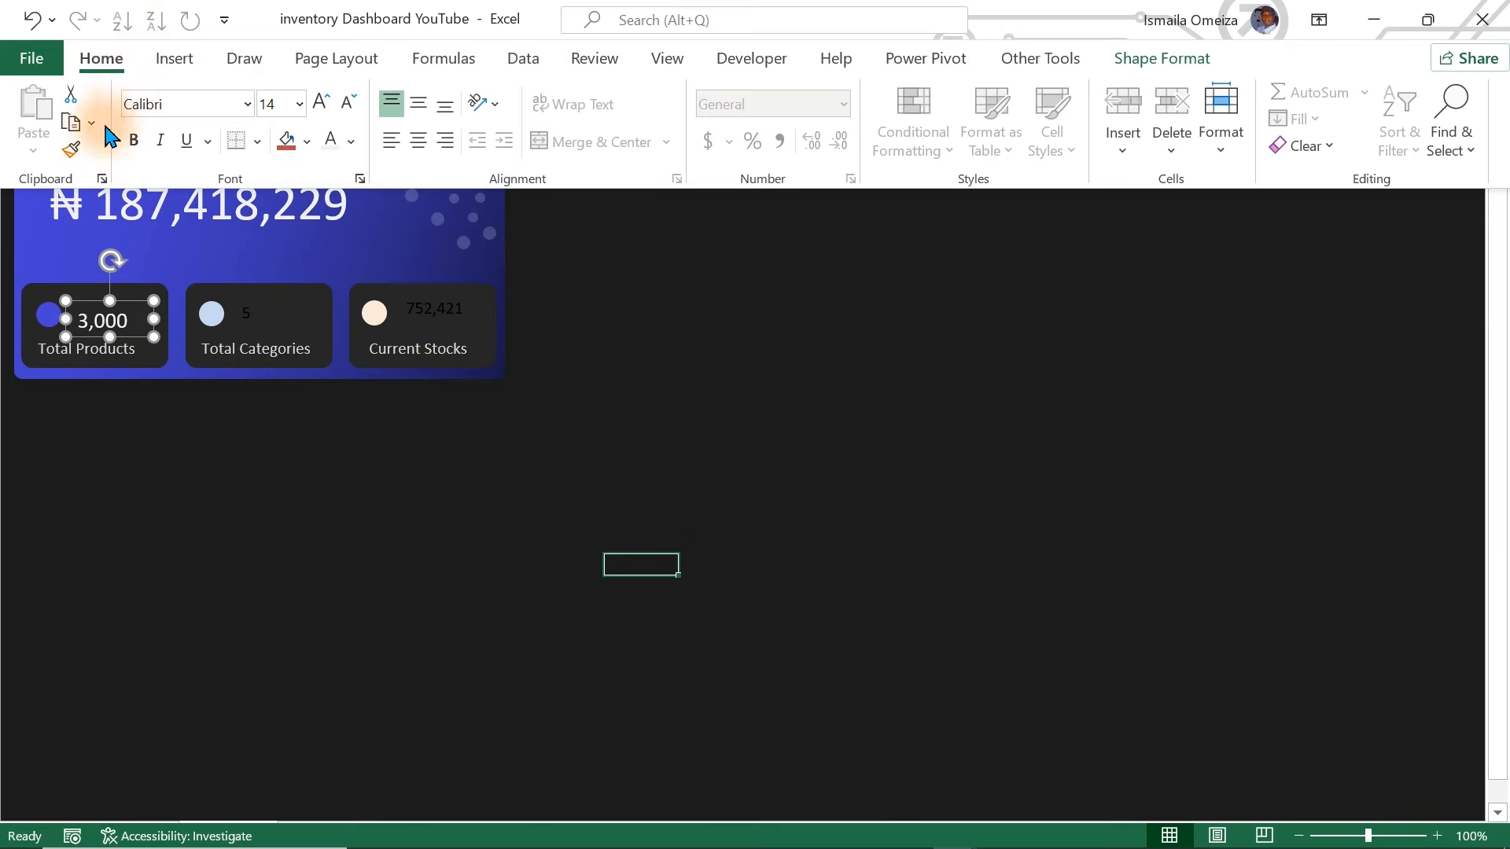
click(76, 163)
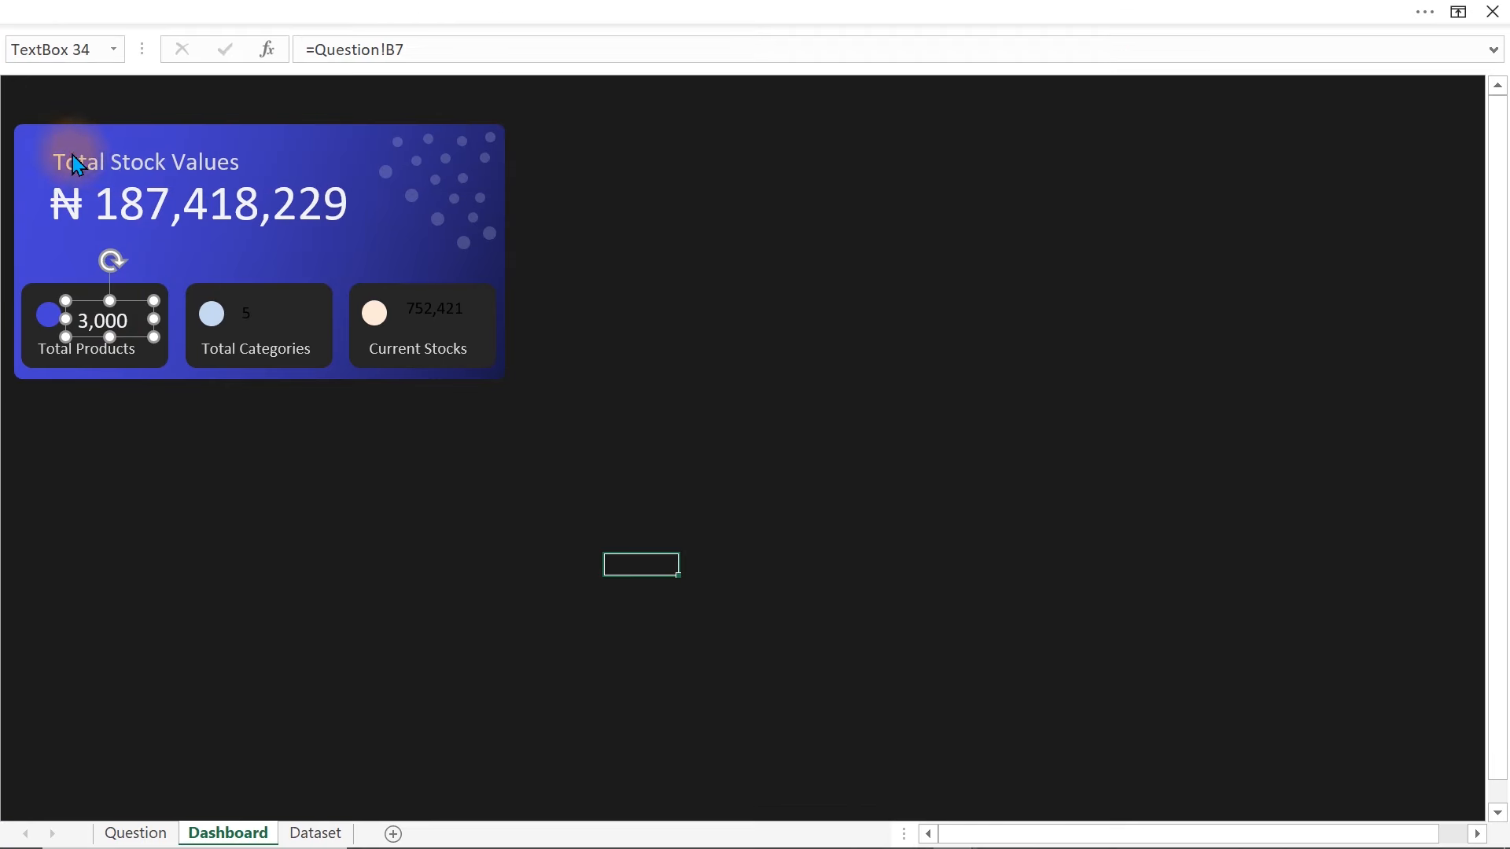
click(254, 317)
click(436, 322)
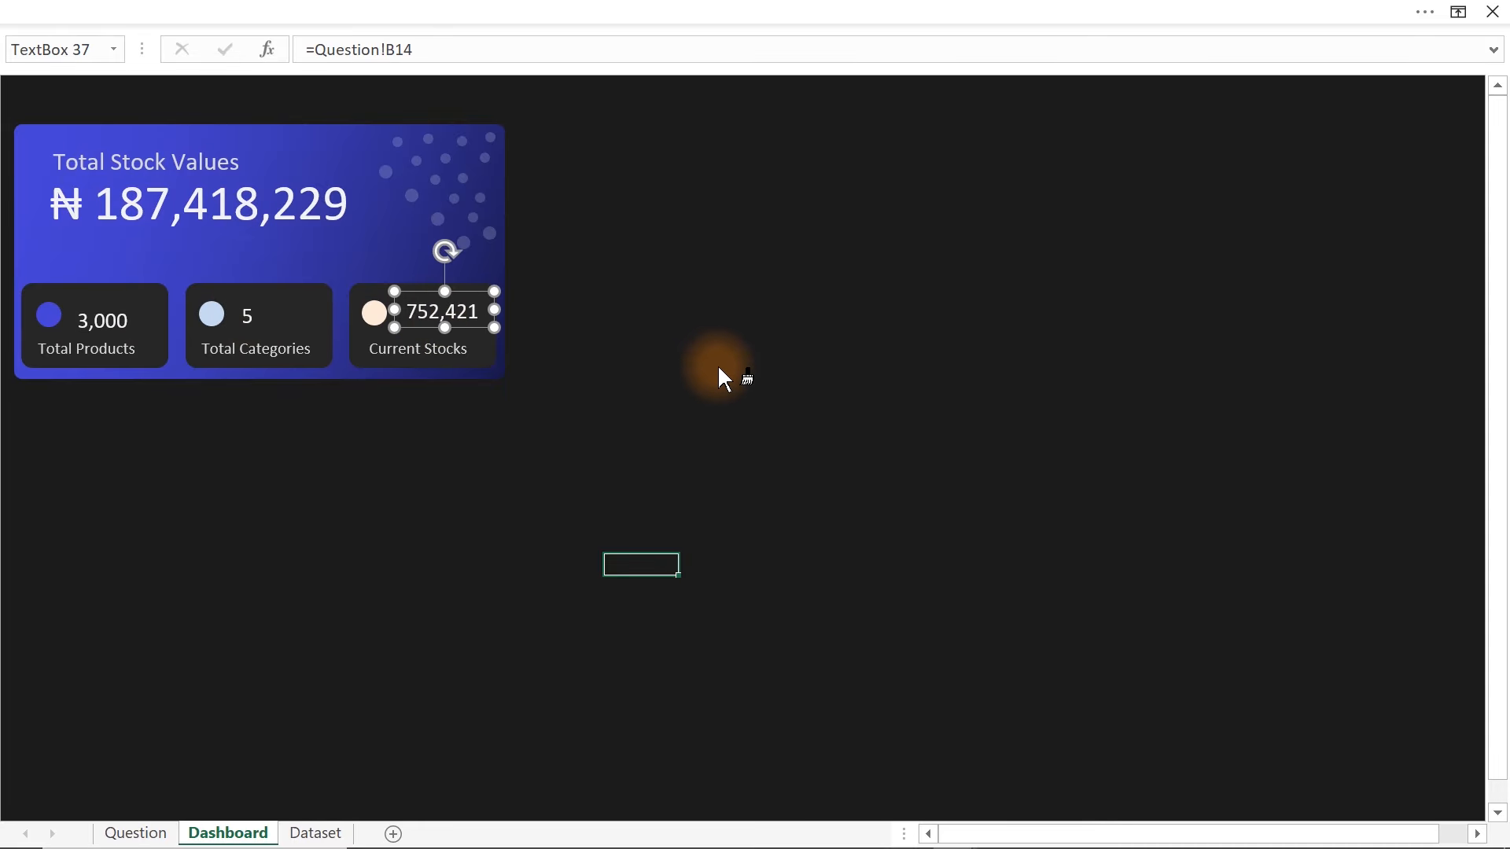
- Align the three panel value boxes along their bottom edges
ctrl+click(283, 322)
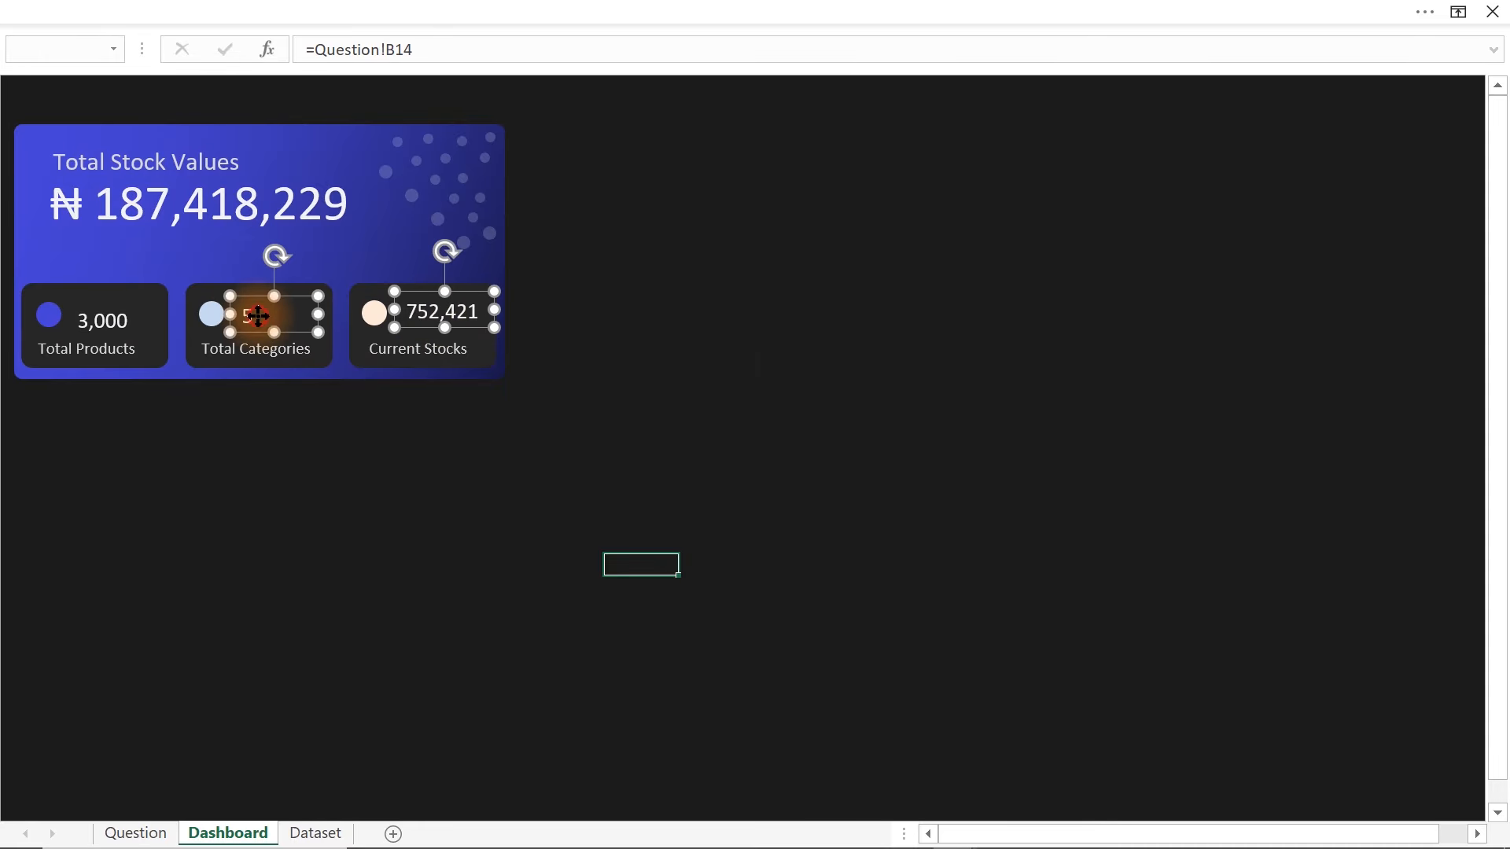
ctrl+click(114, 319)
click(637, 8)
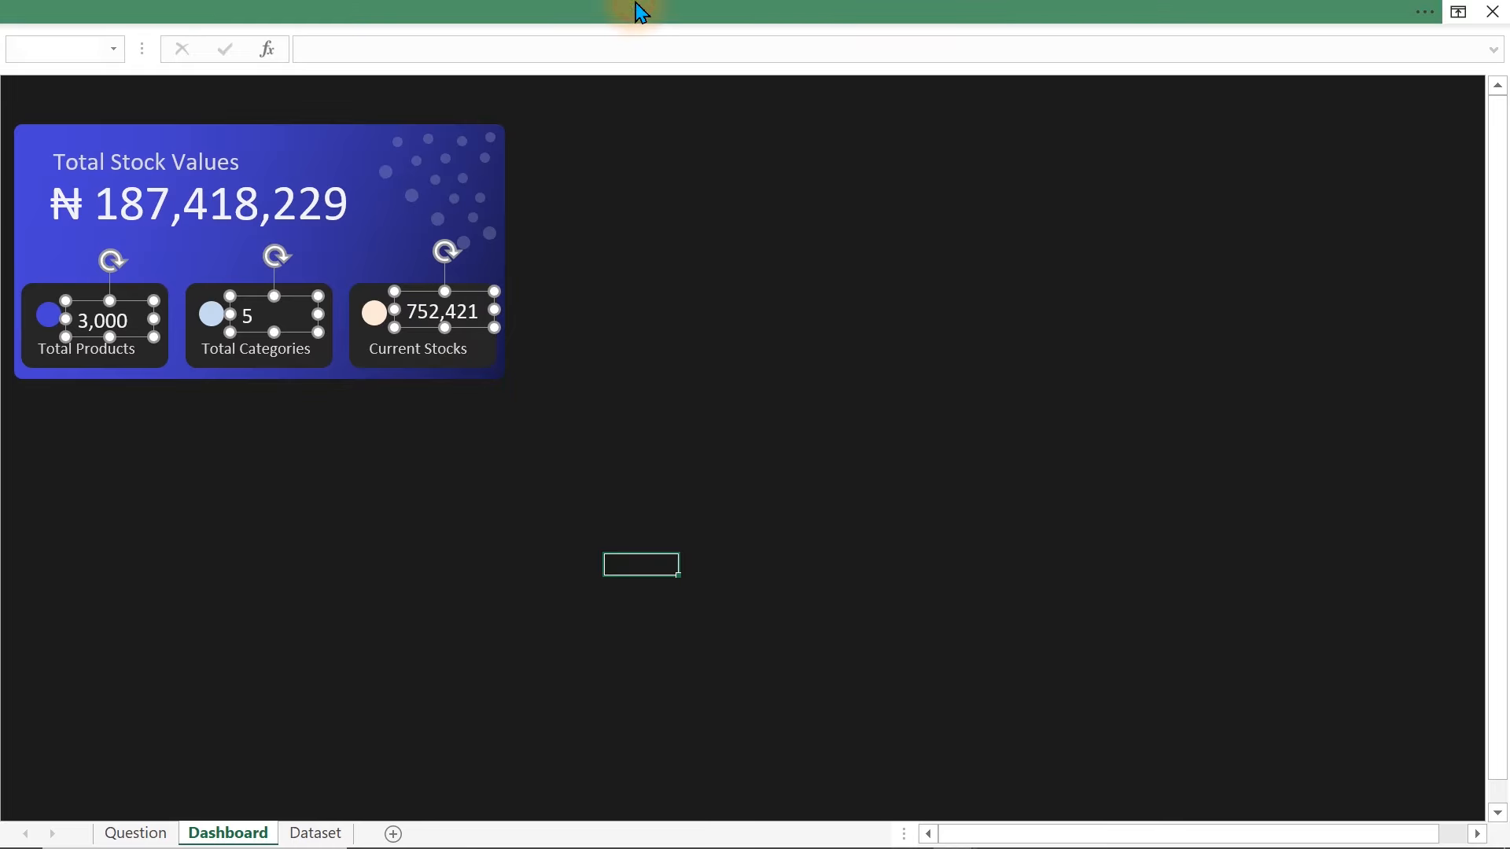
click(1162, 58)
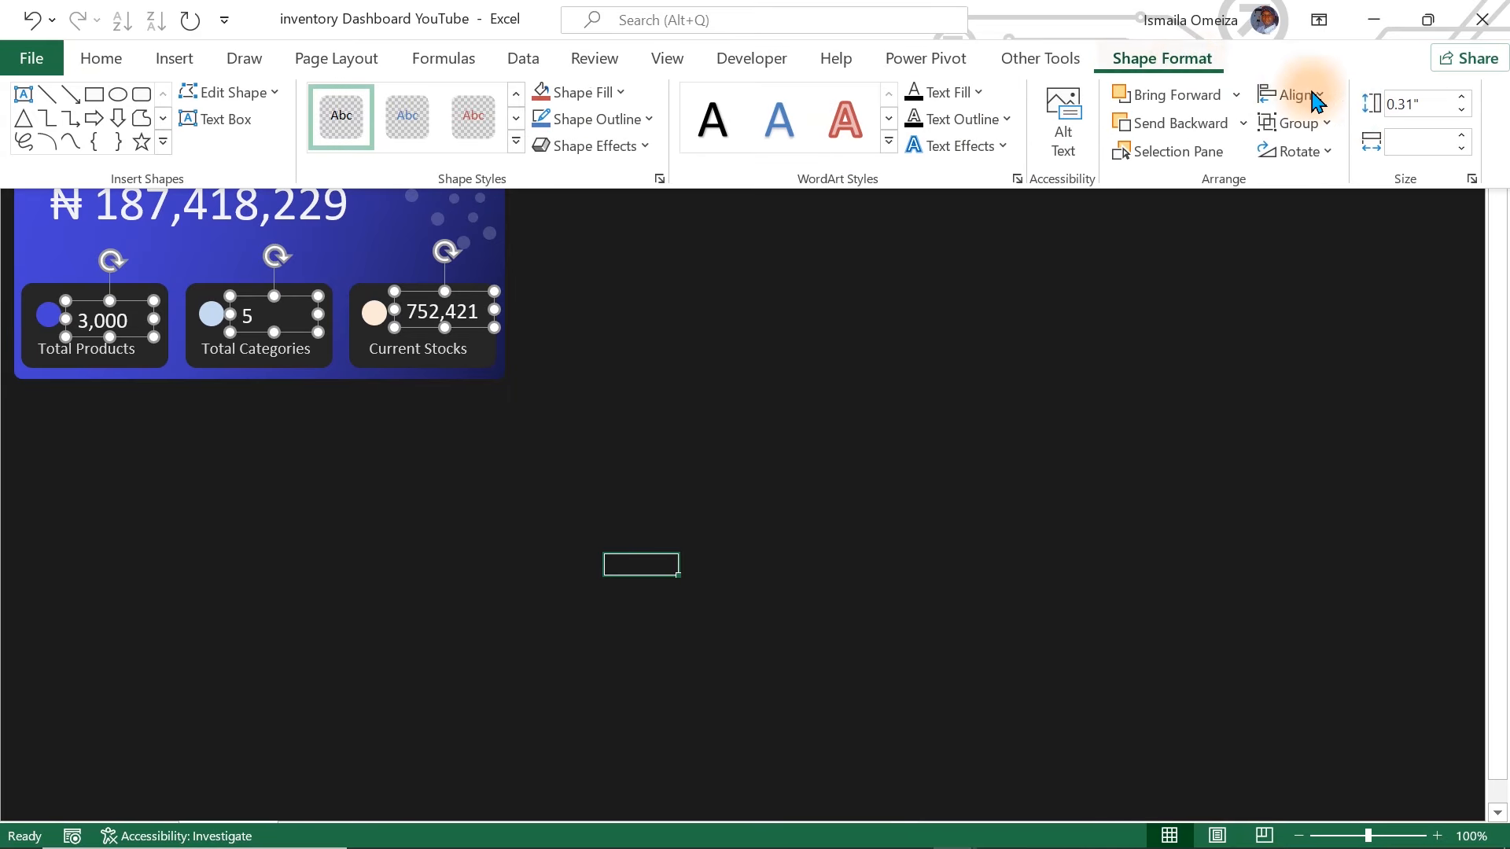
click(1305, 94)
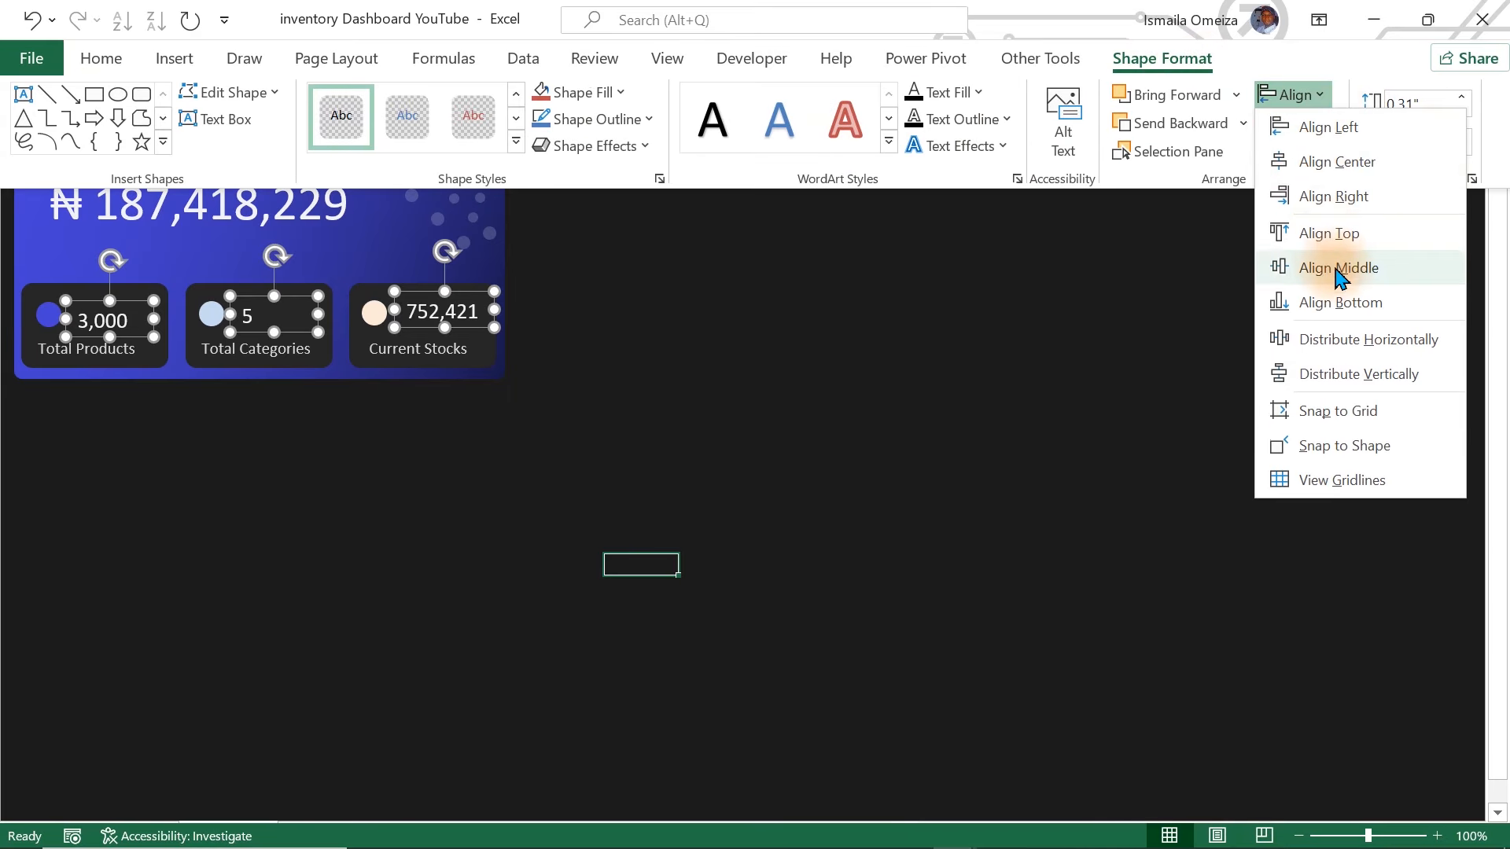
click(1350, 315)
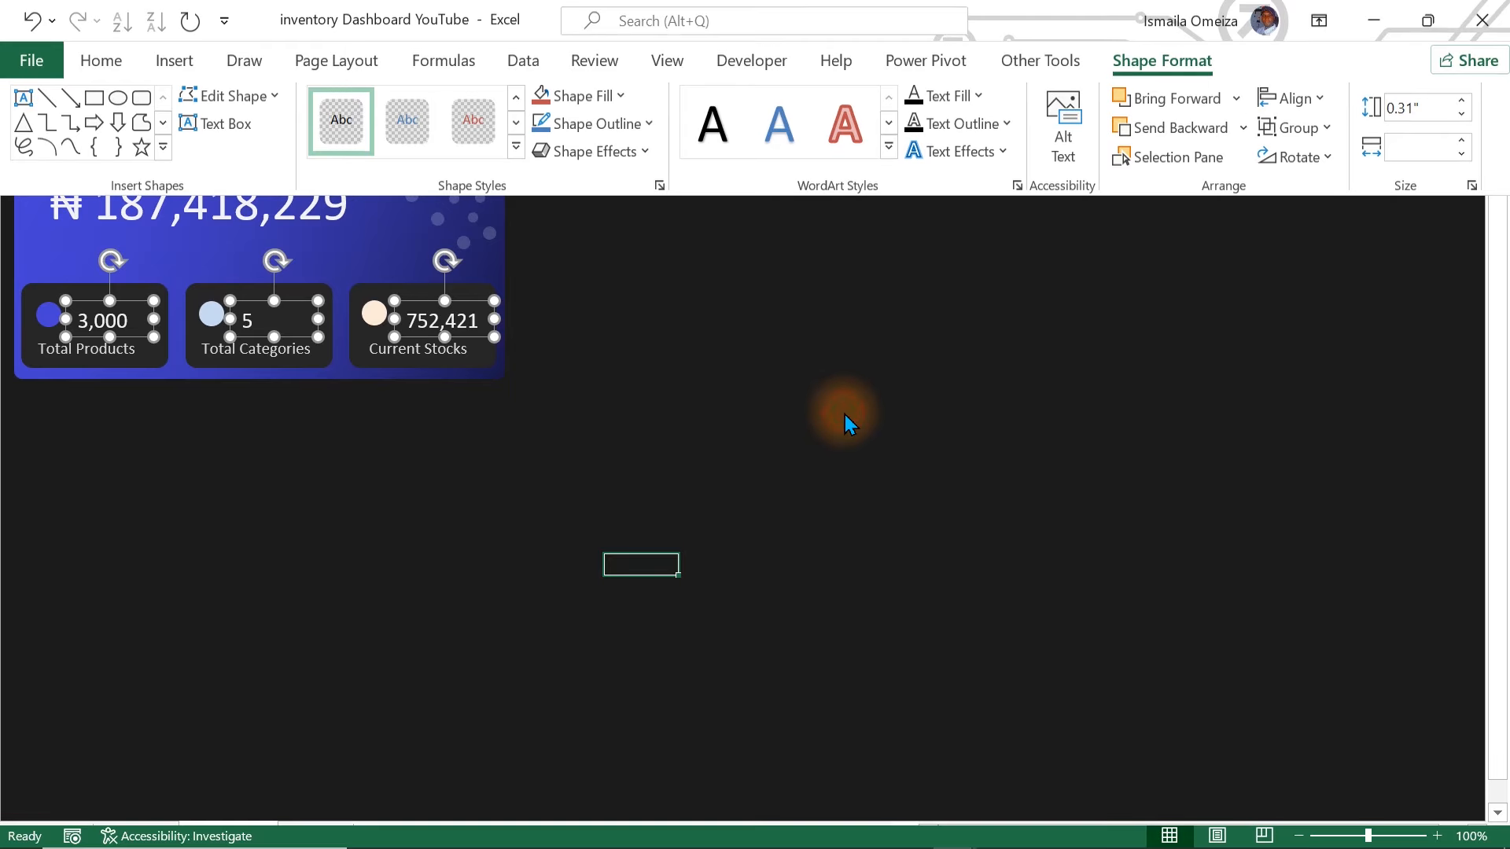
click(843, 411)
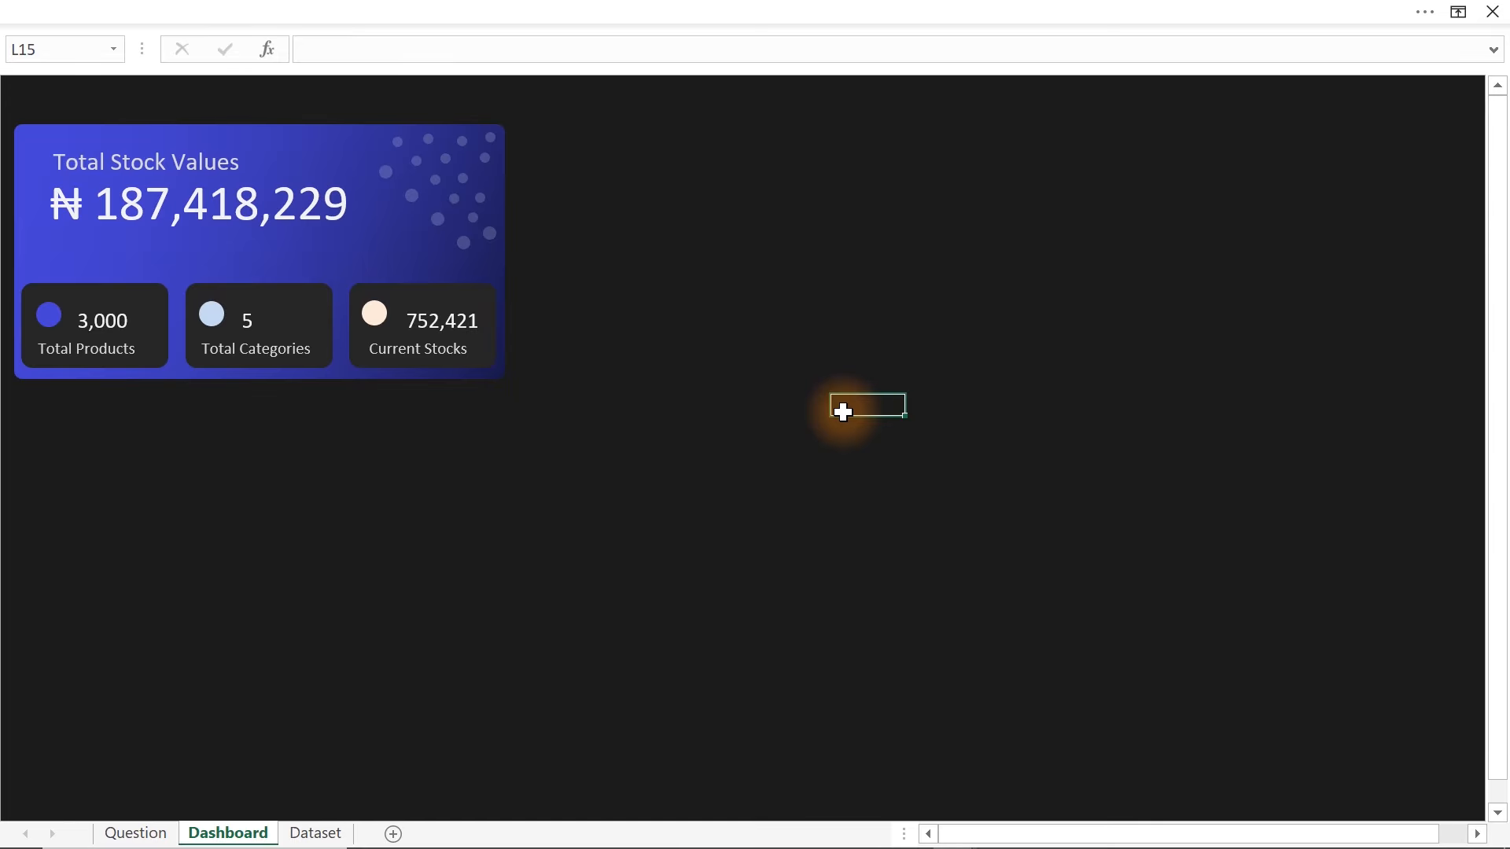
- Duplicate the Total Stock Values card's gradient background to its right and align both rectangles at their top edges
click(289, 132)
drag(288, 132, 767, 207)
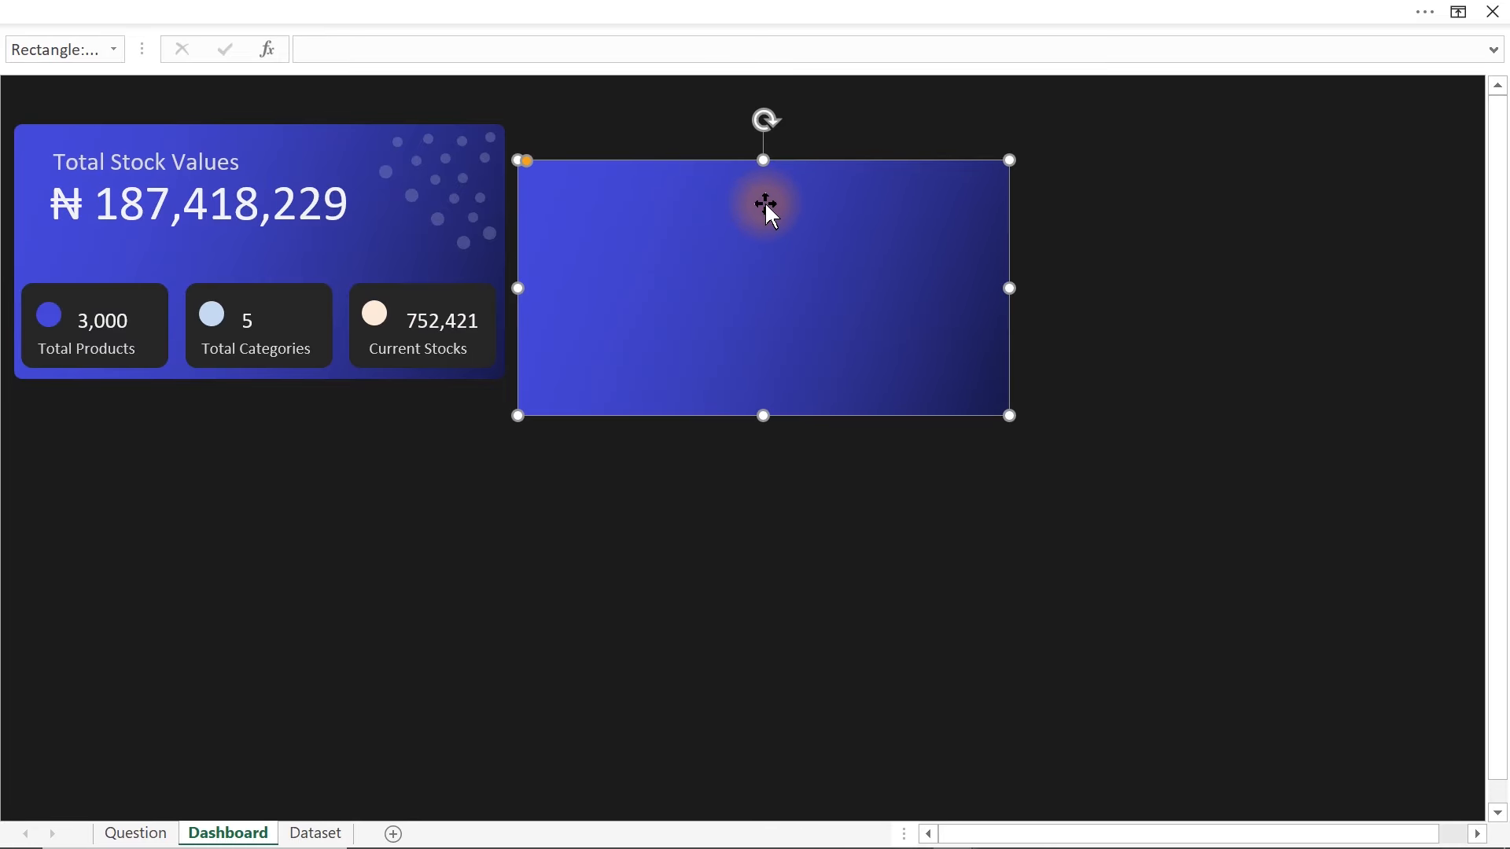
shift+click(263, 131)
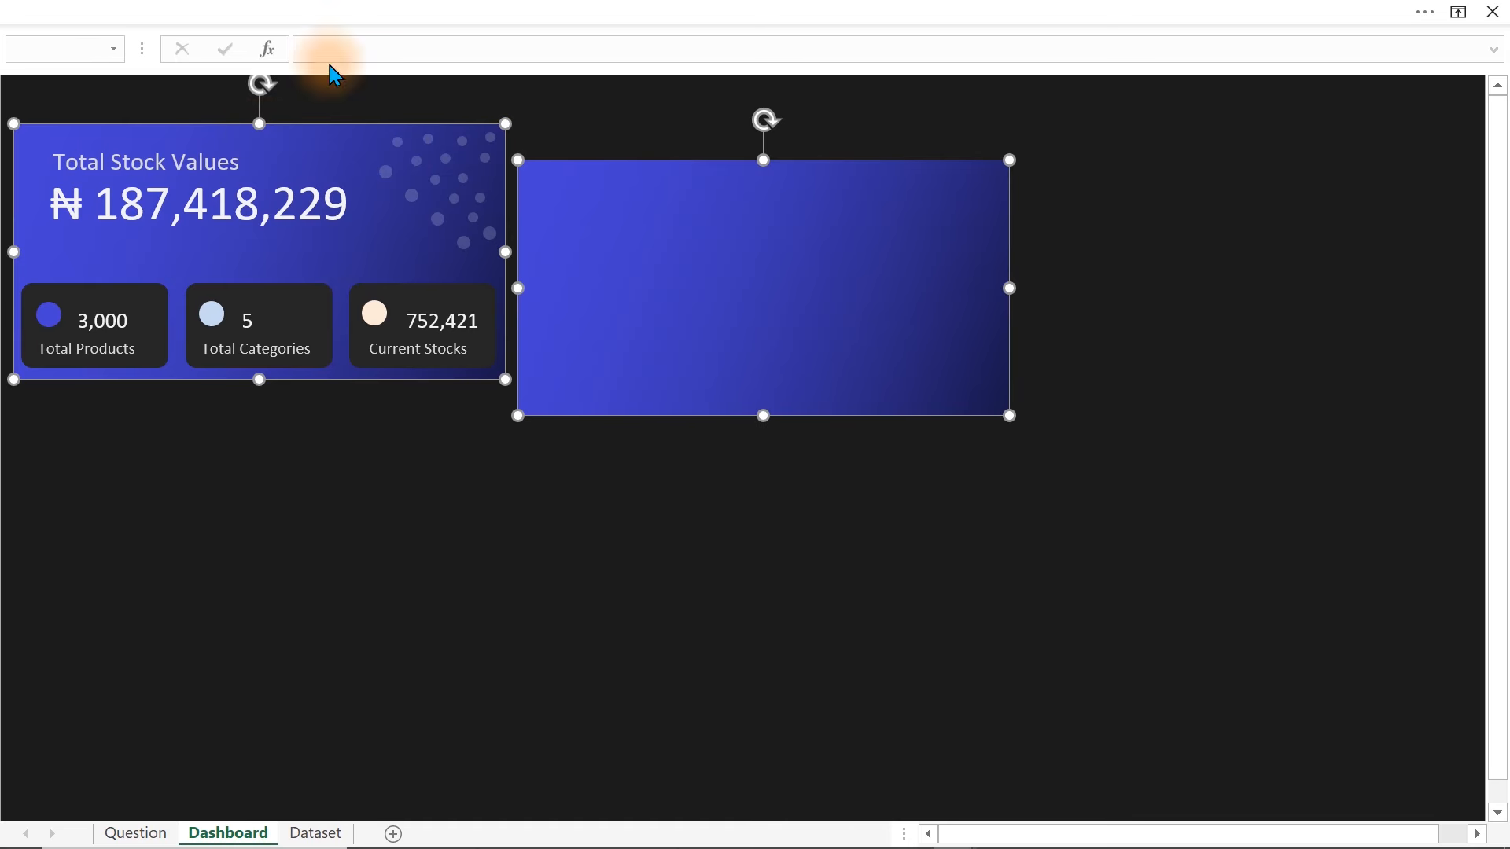
click(558, 11)
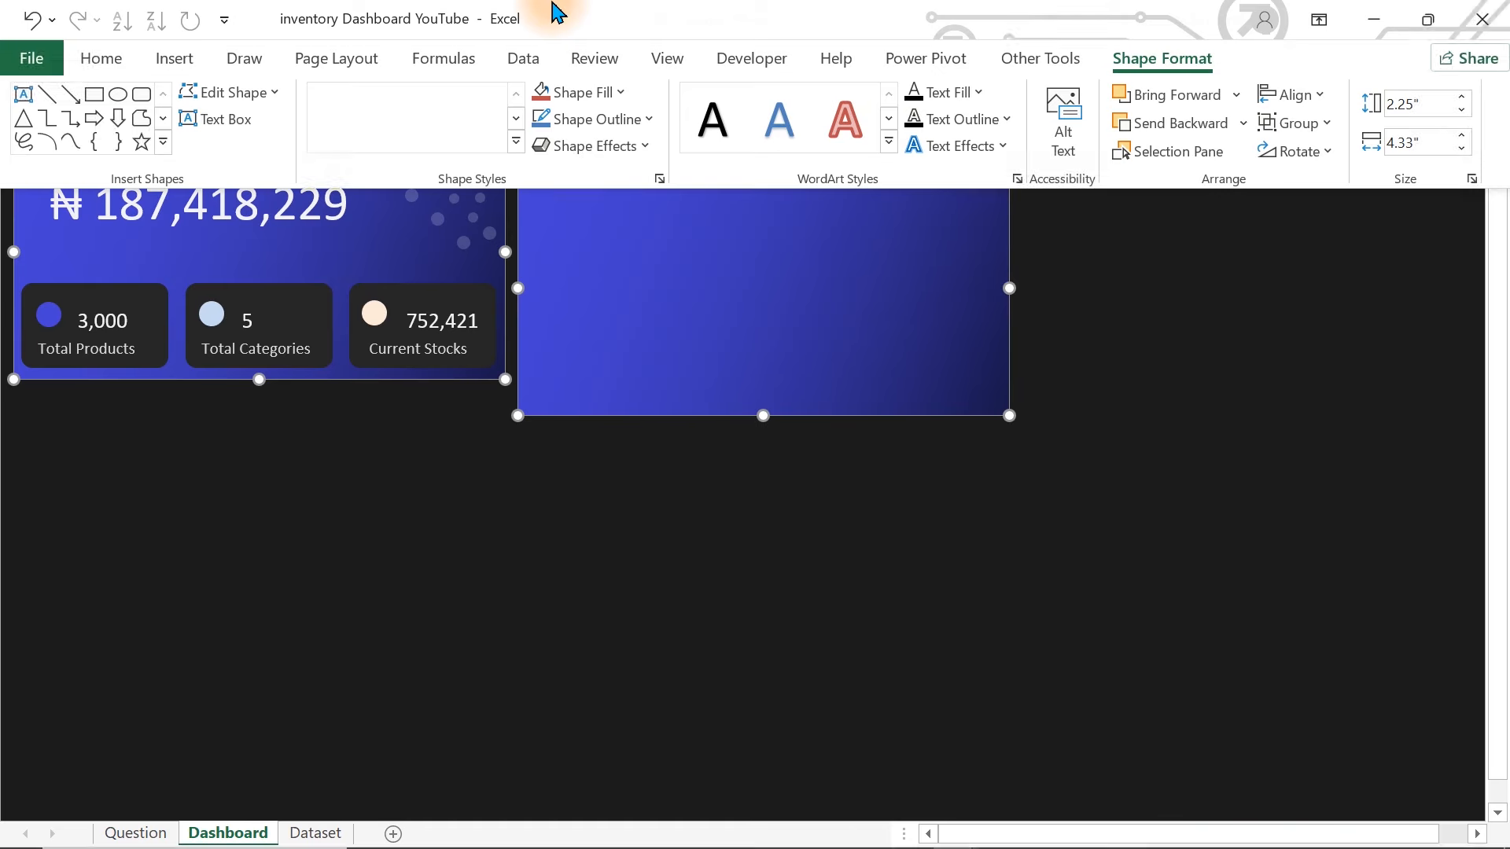
click(1297, 96)
click(1276, 234)
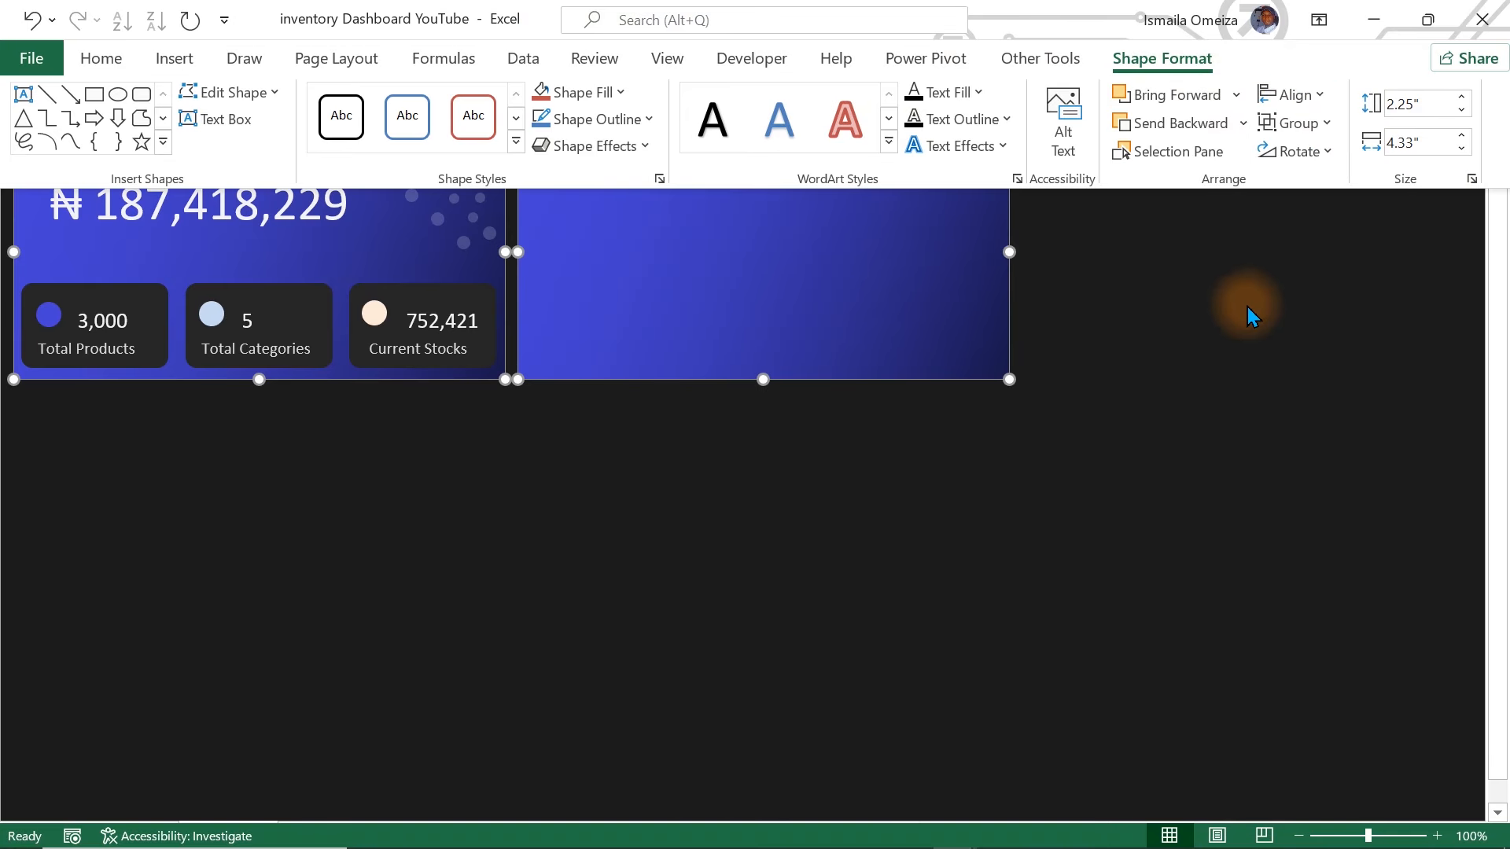
click(1141, 355)
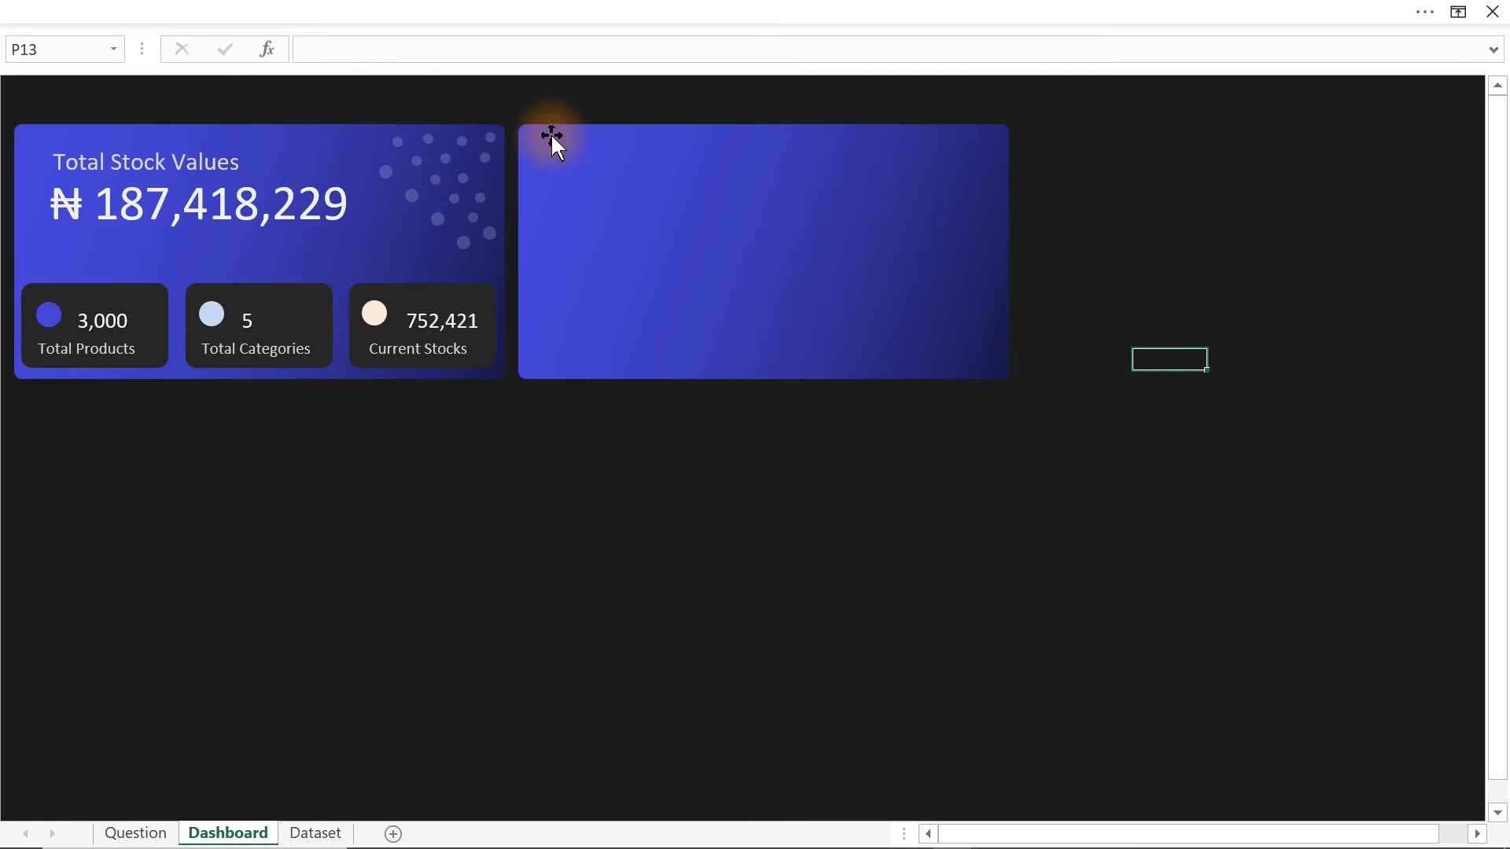
- Set the duplicated gradient rectangle's width to 2.89"
click(916, 266)
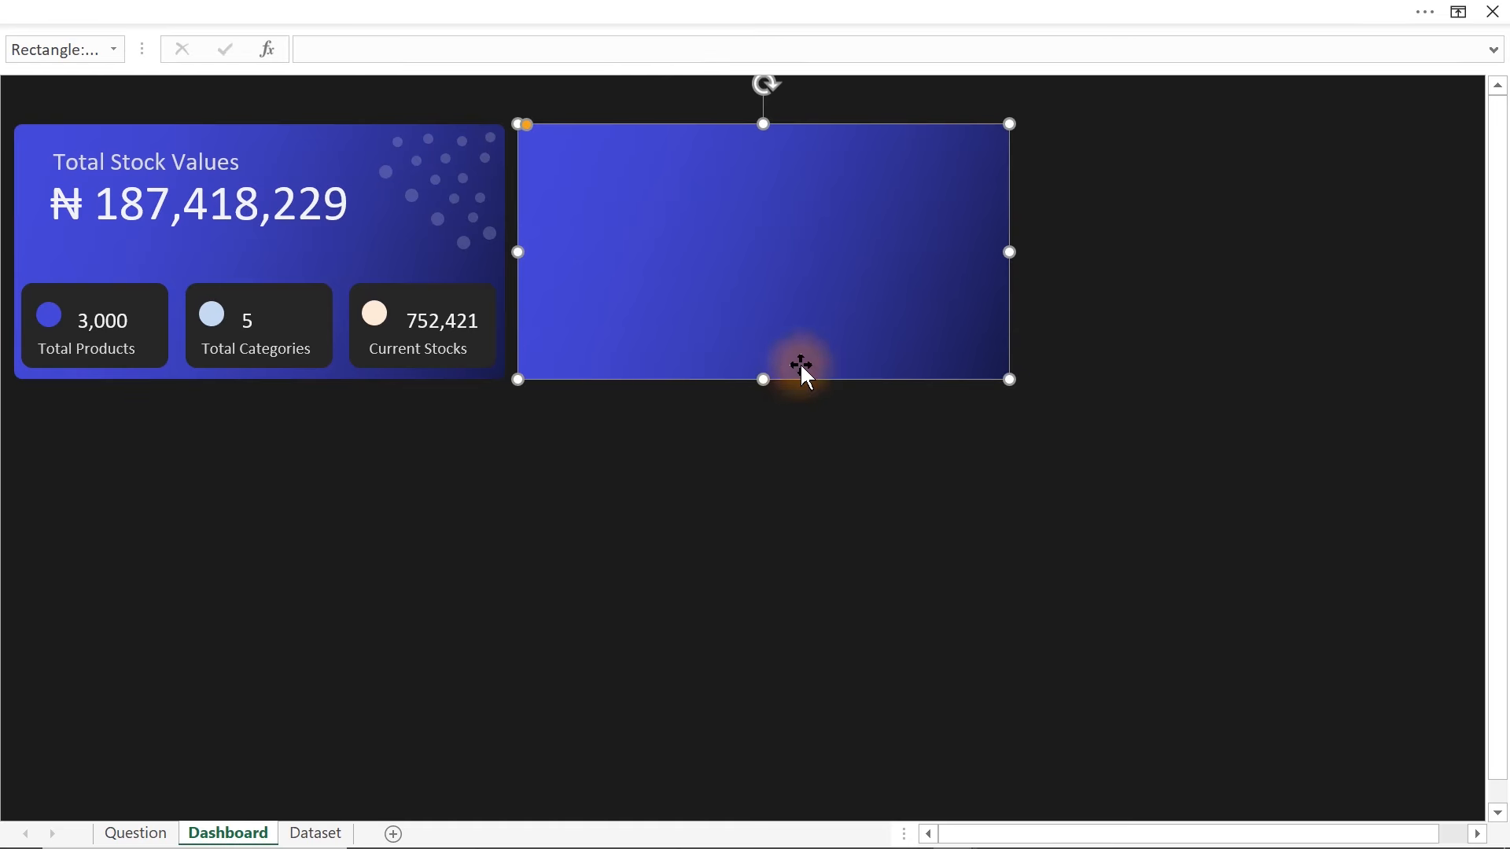
click(832, 261)
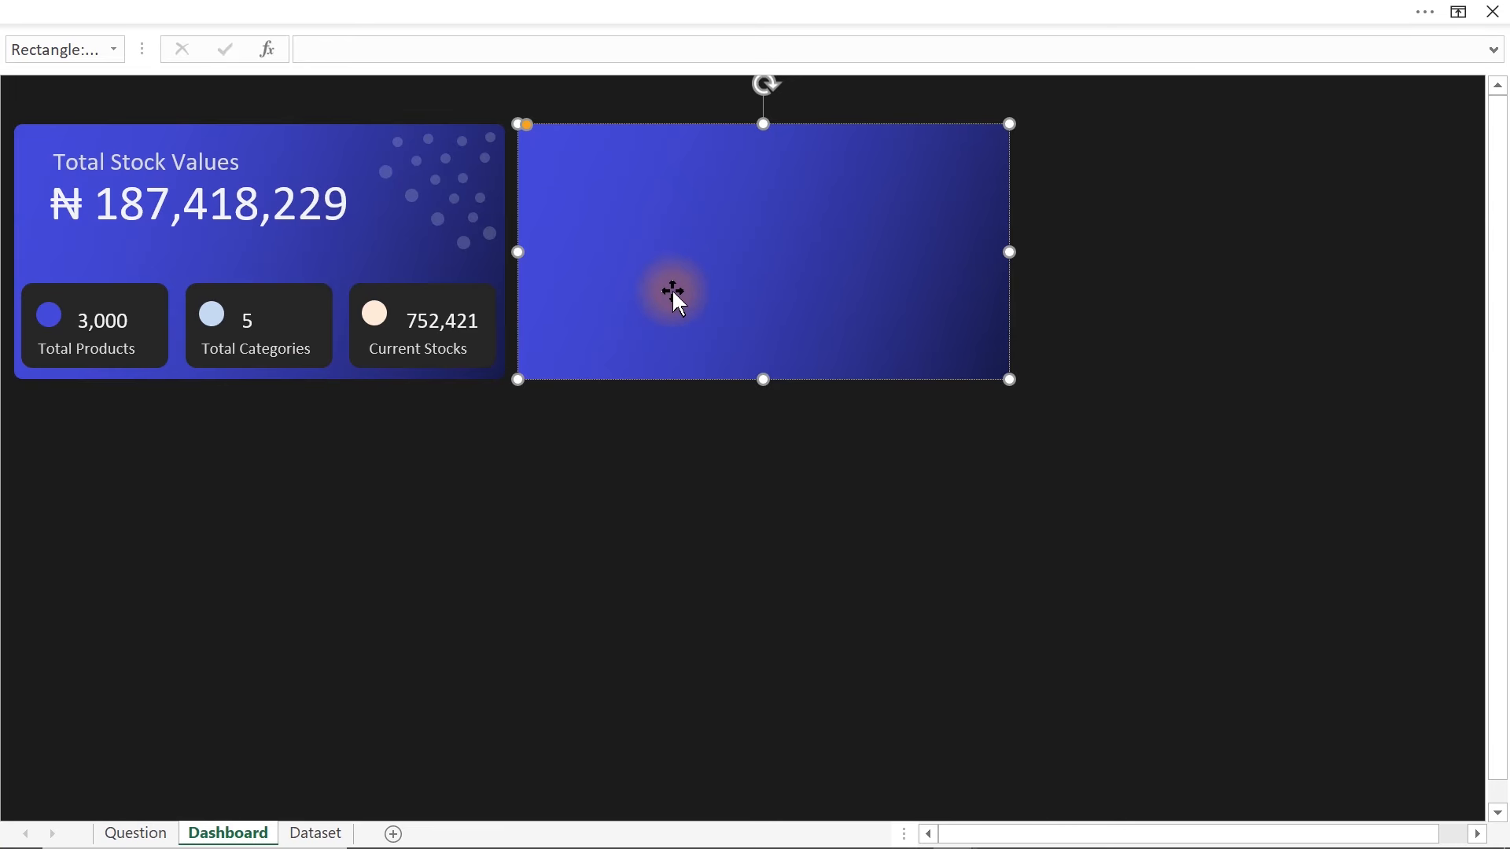
click(785, 6)
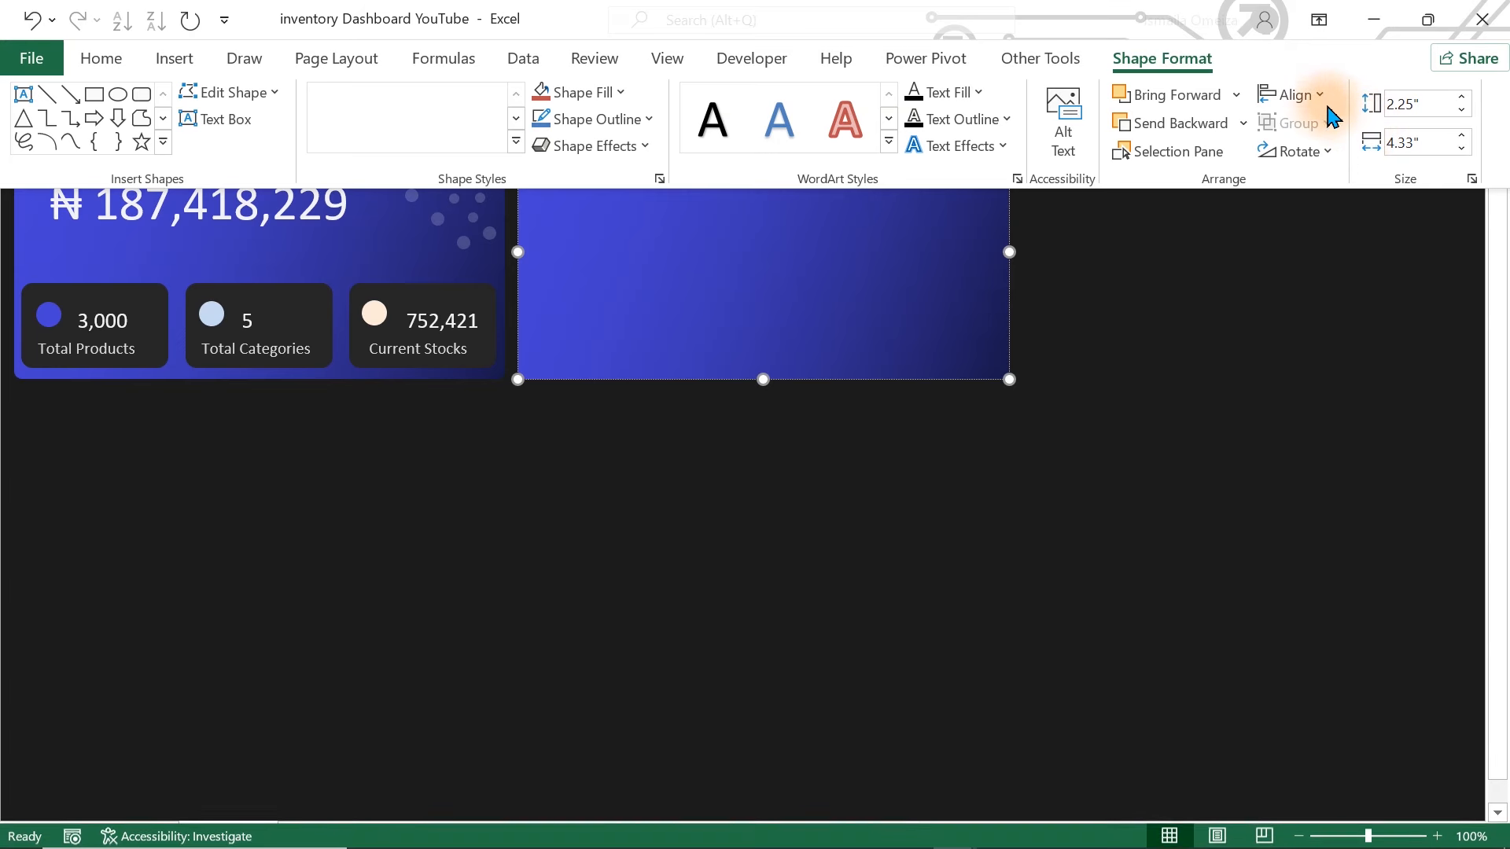
click(1411, 142)
text(2.89)
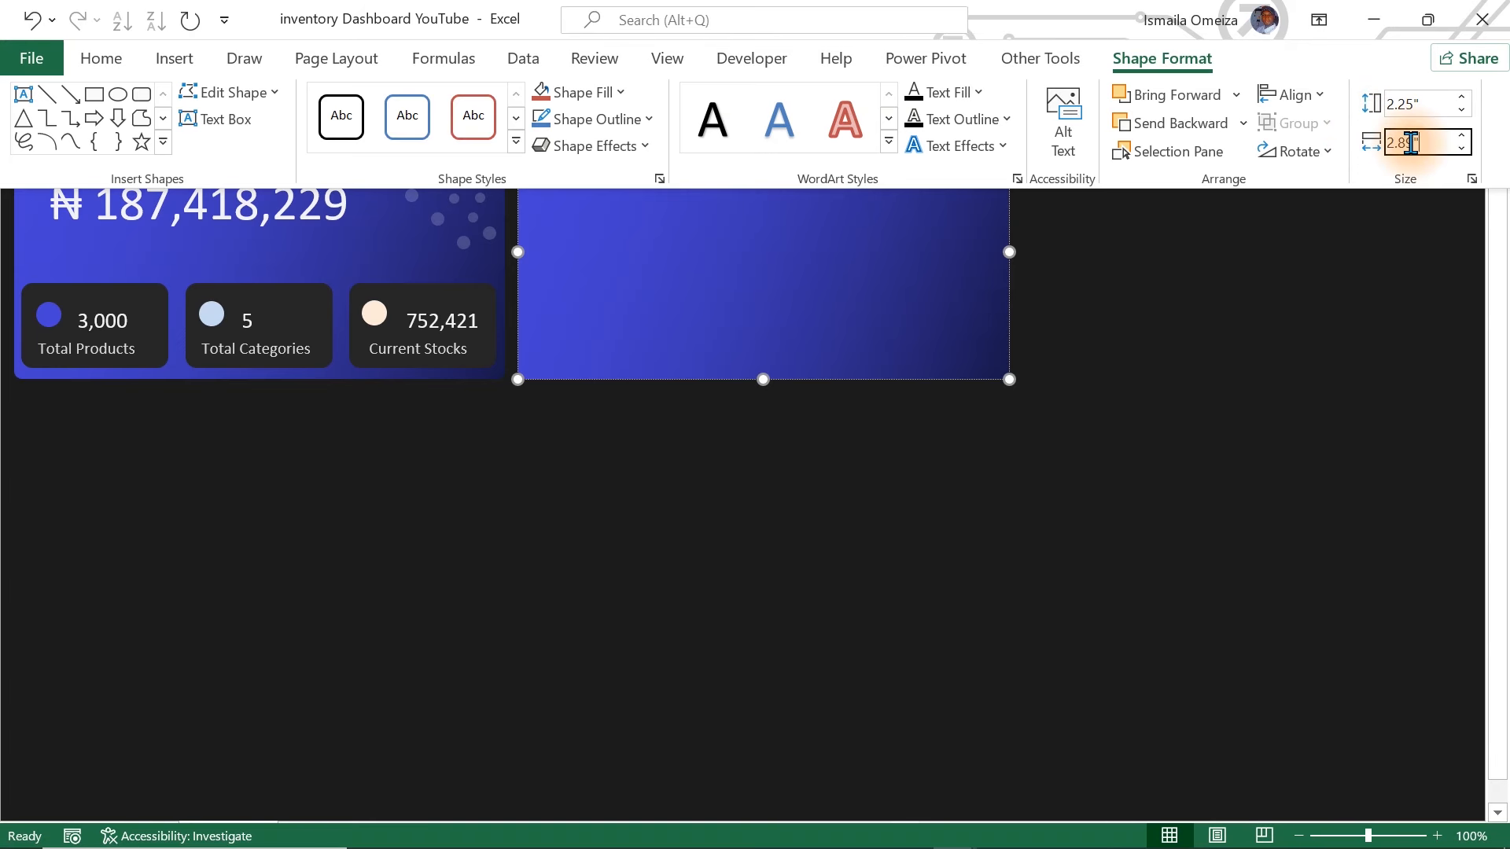
key(Return)
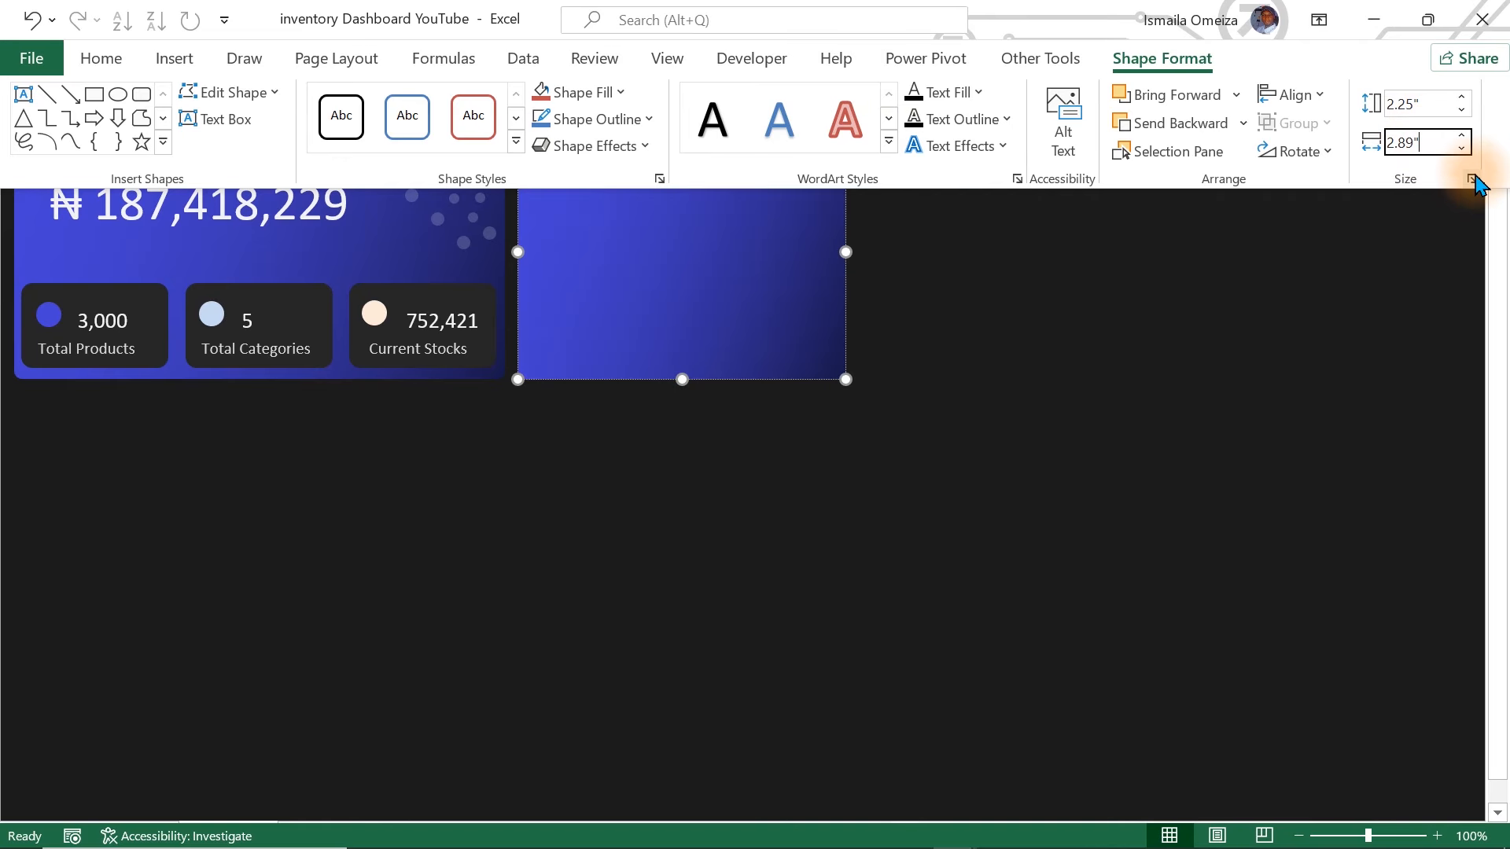
click(838, 332)
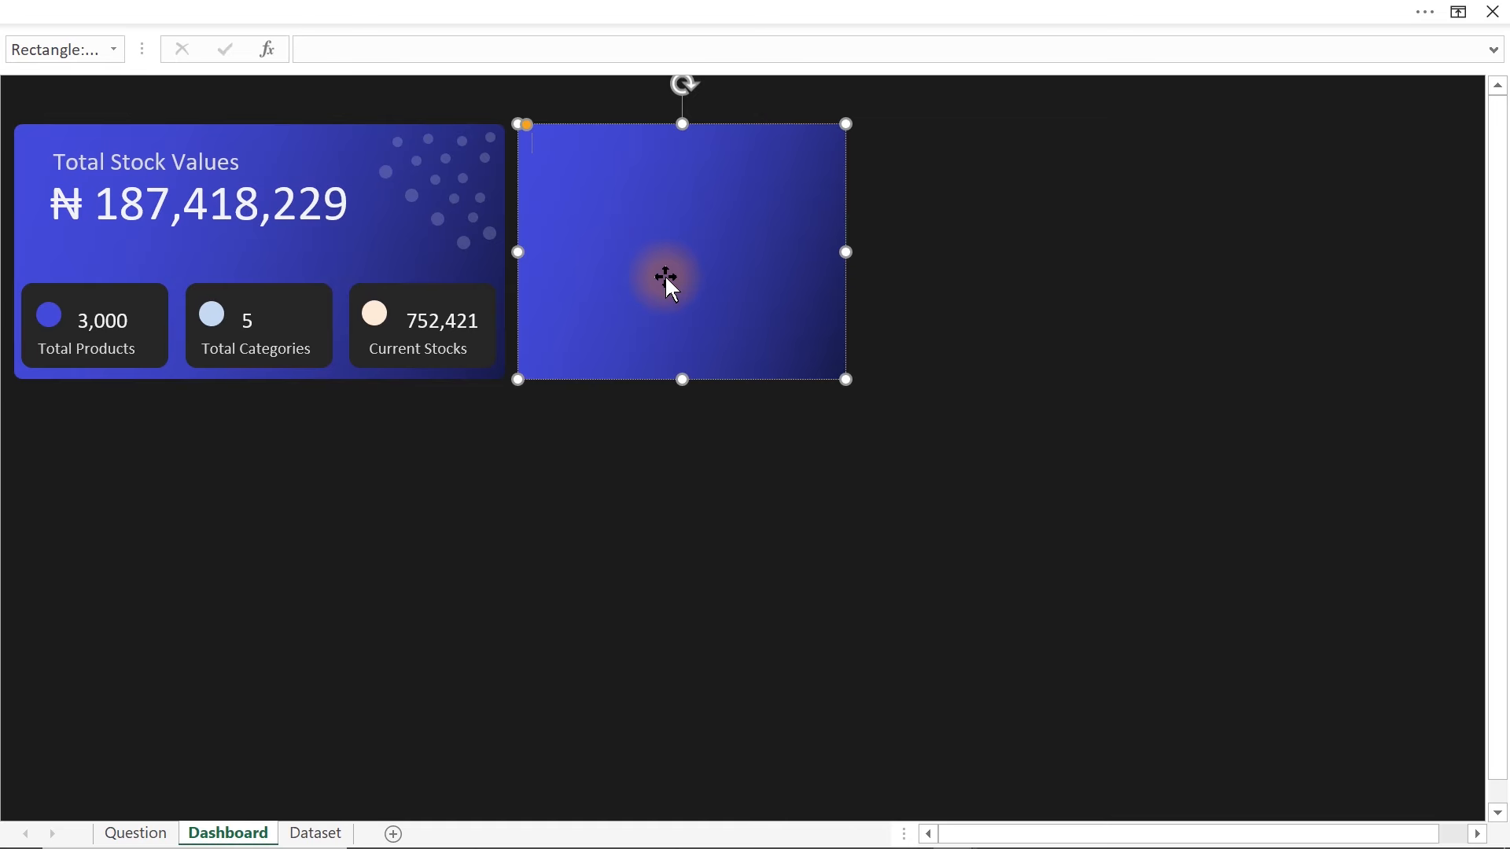
key(Escape)
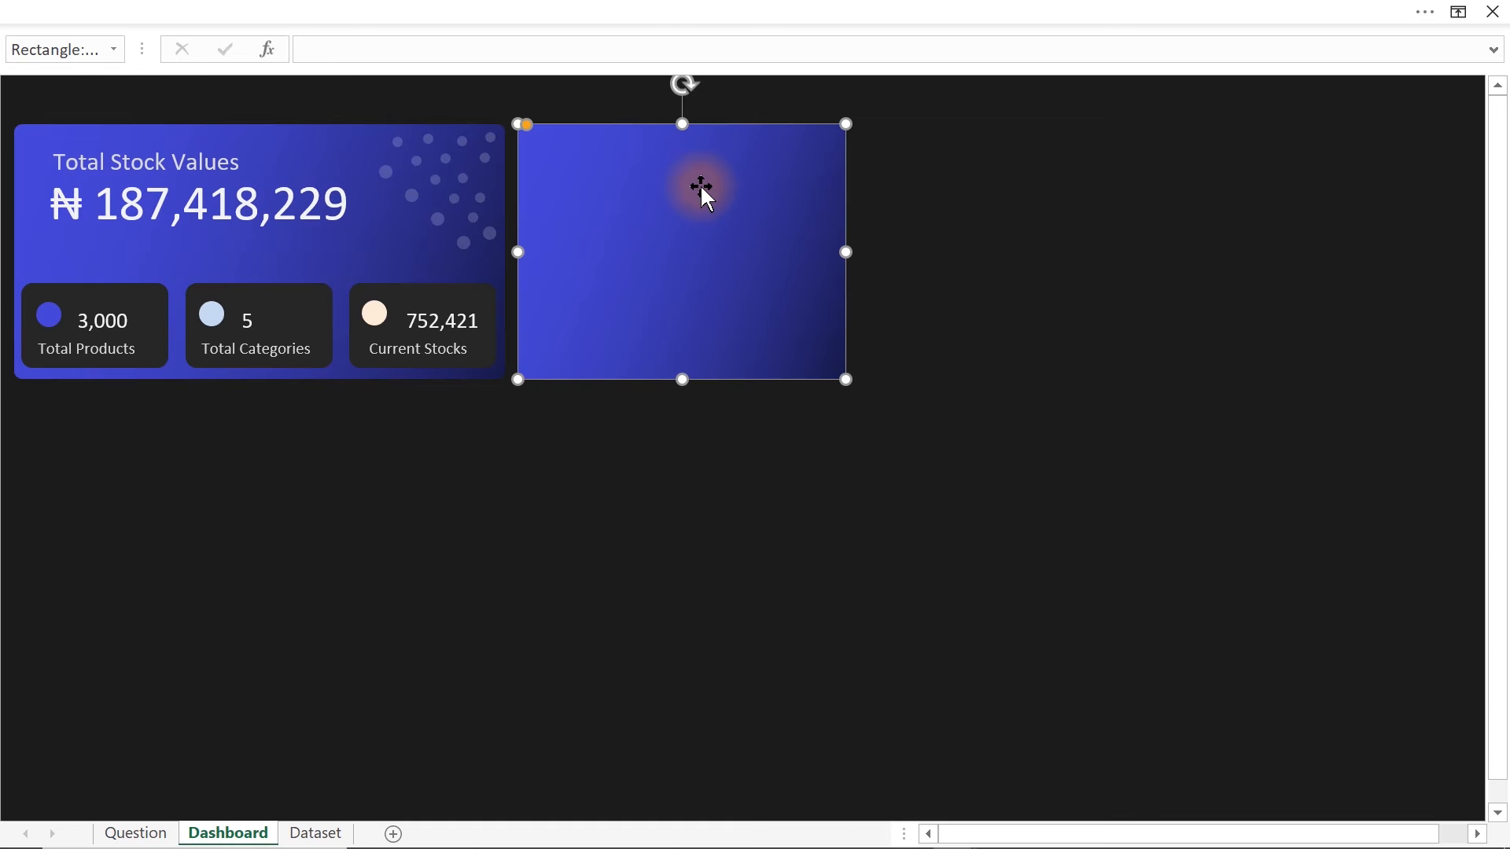
- Fill the duplicated rectangle beside the Total Stock Values card with a solid custom color of RGB 71, 71, 71
key(ctrl+1)
click(976, 214)
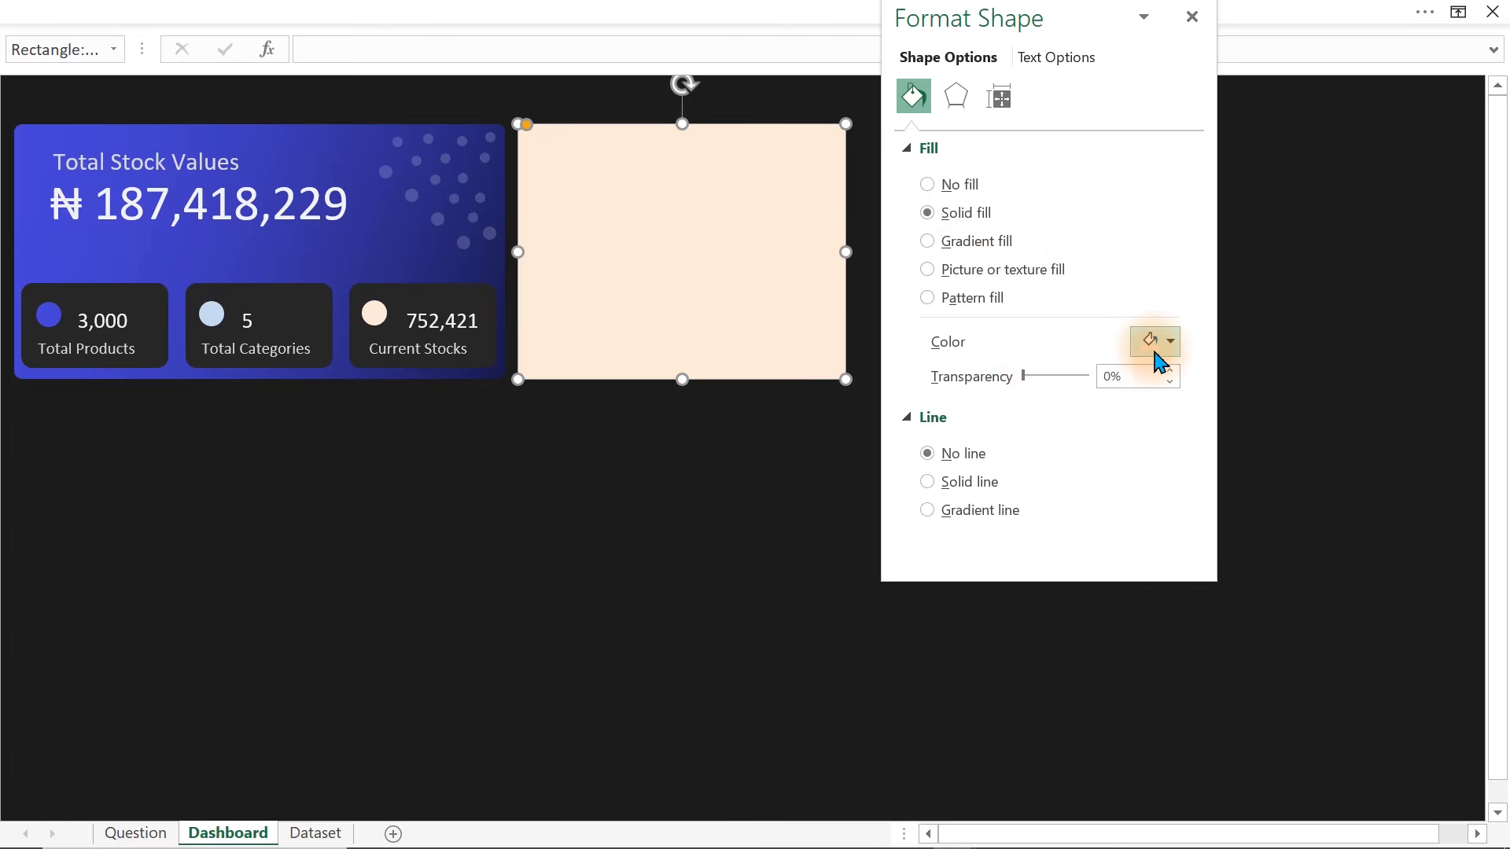
click(1154, 354)
click(1201, 665)
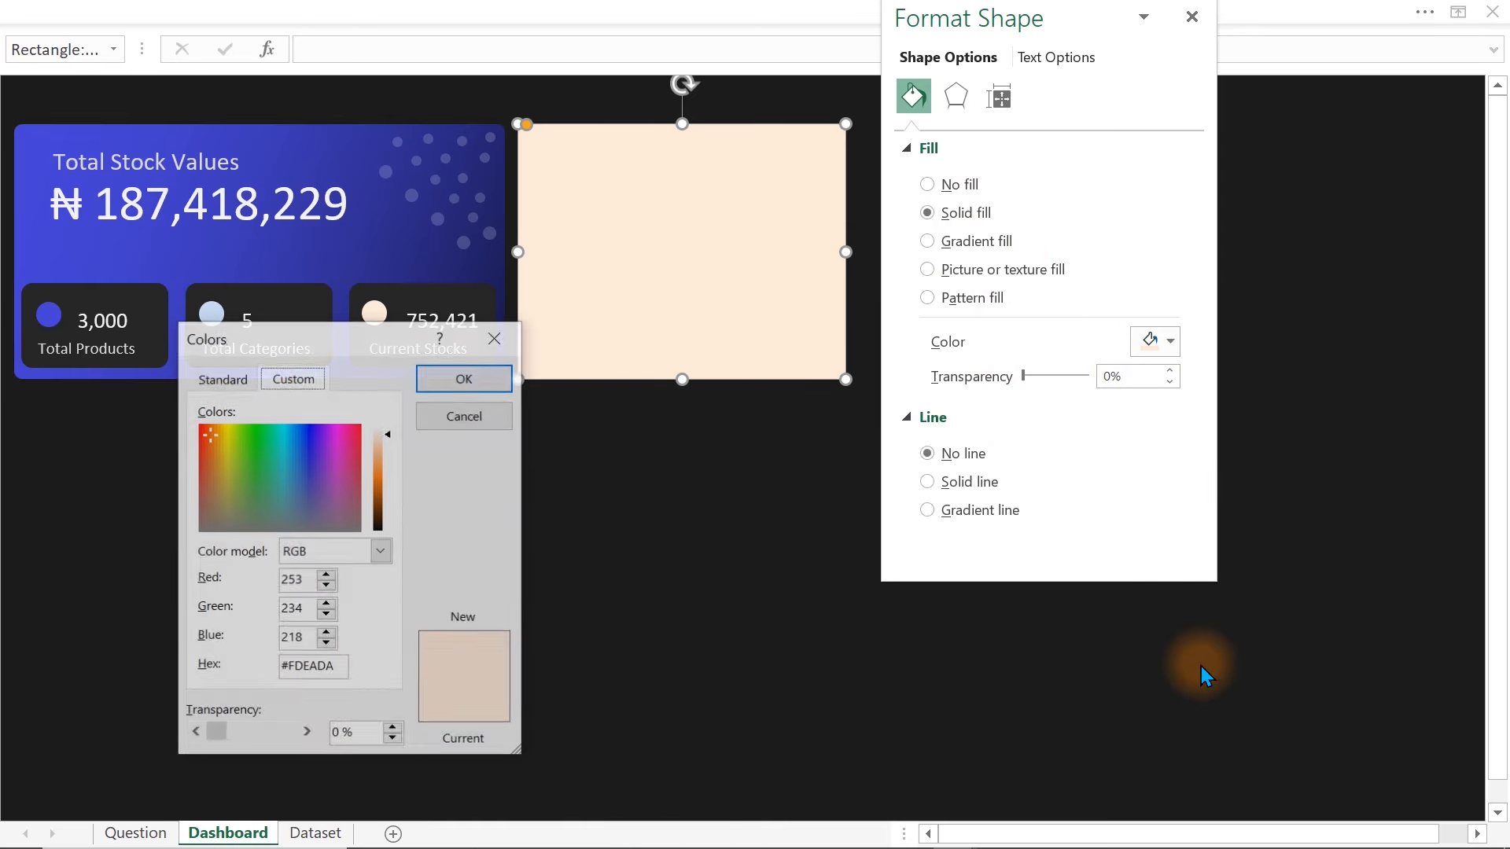
drag(337, 666, 229, 667)
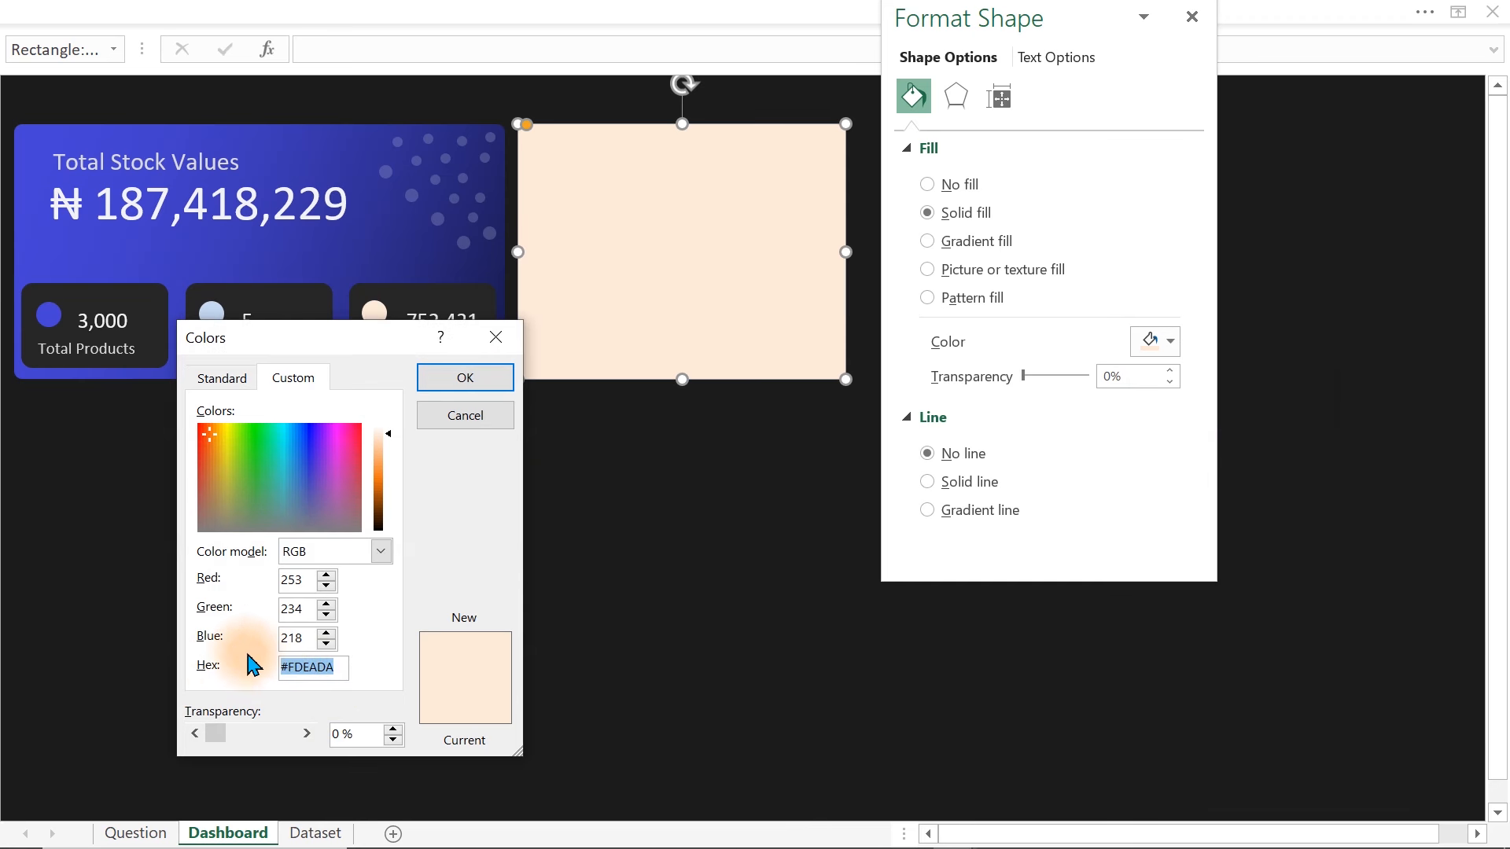
drag(313, 582, 220, 586)
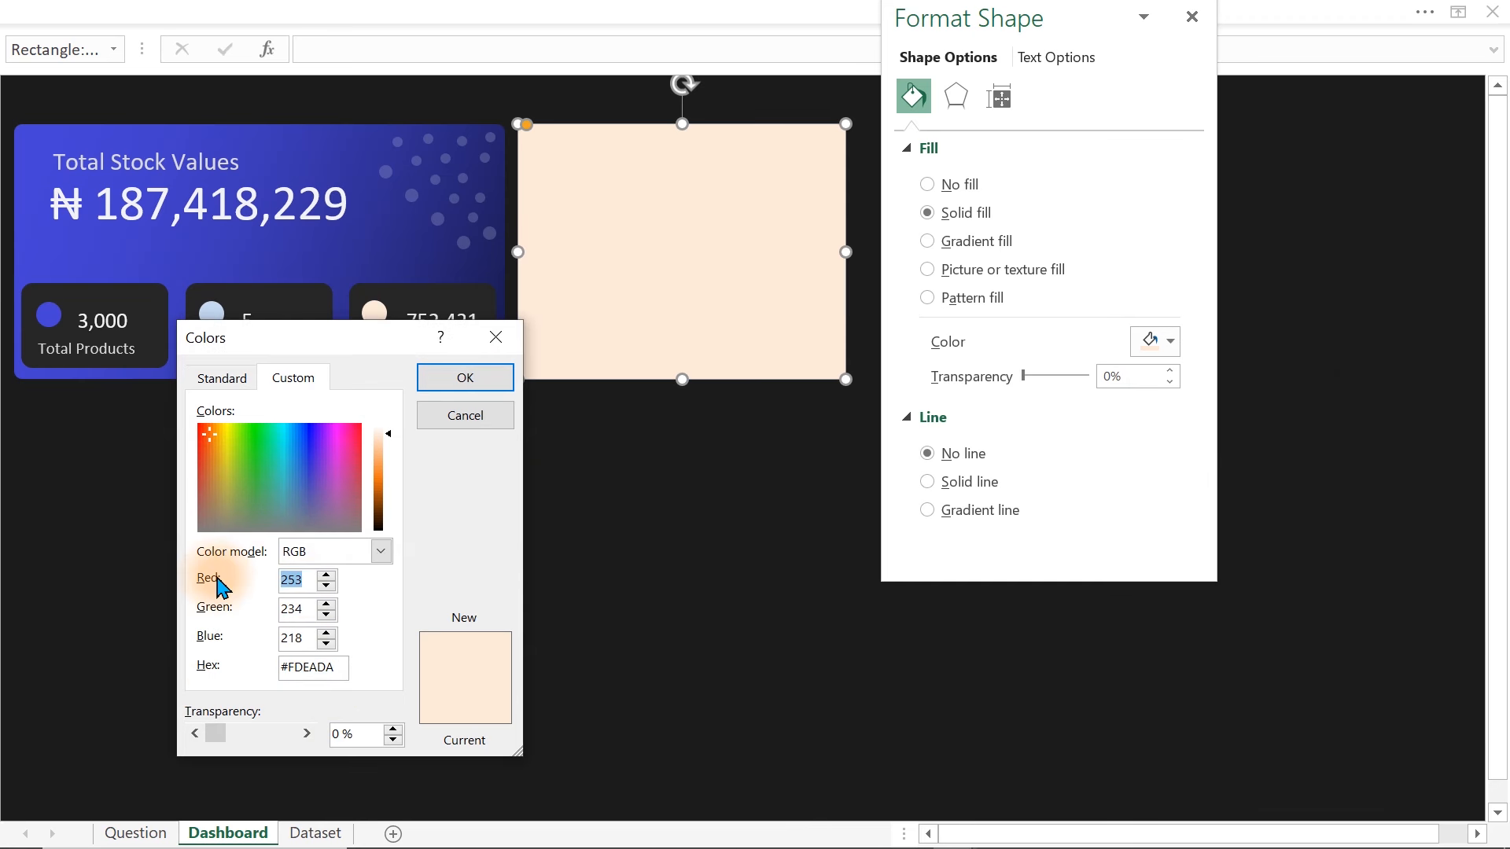
text(71)
key(Tab)
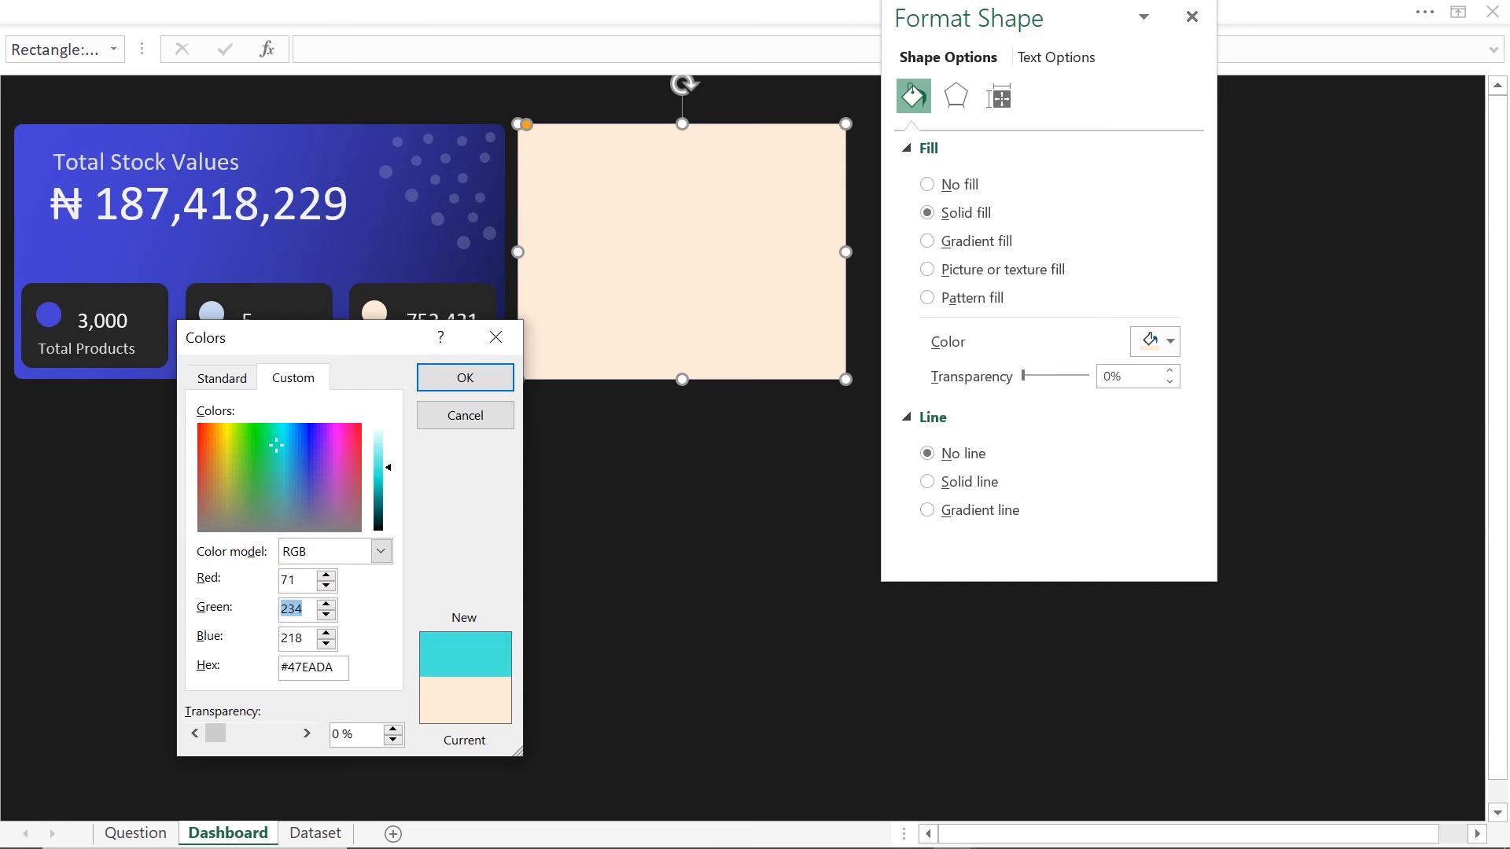
text(71)
key(Tab)
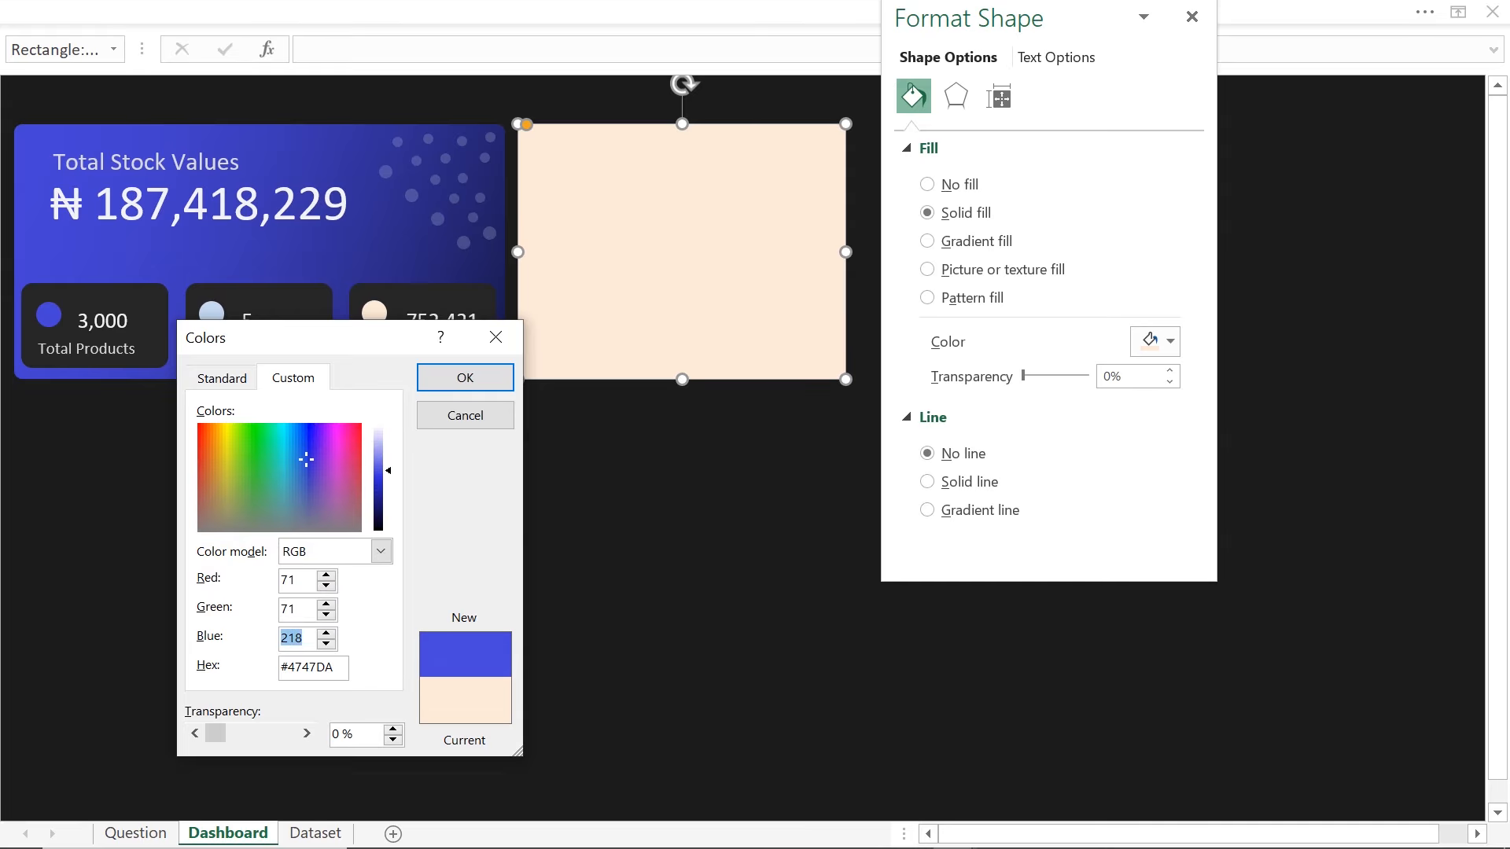
text(71)
click(446, 376)
click(627, 455)
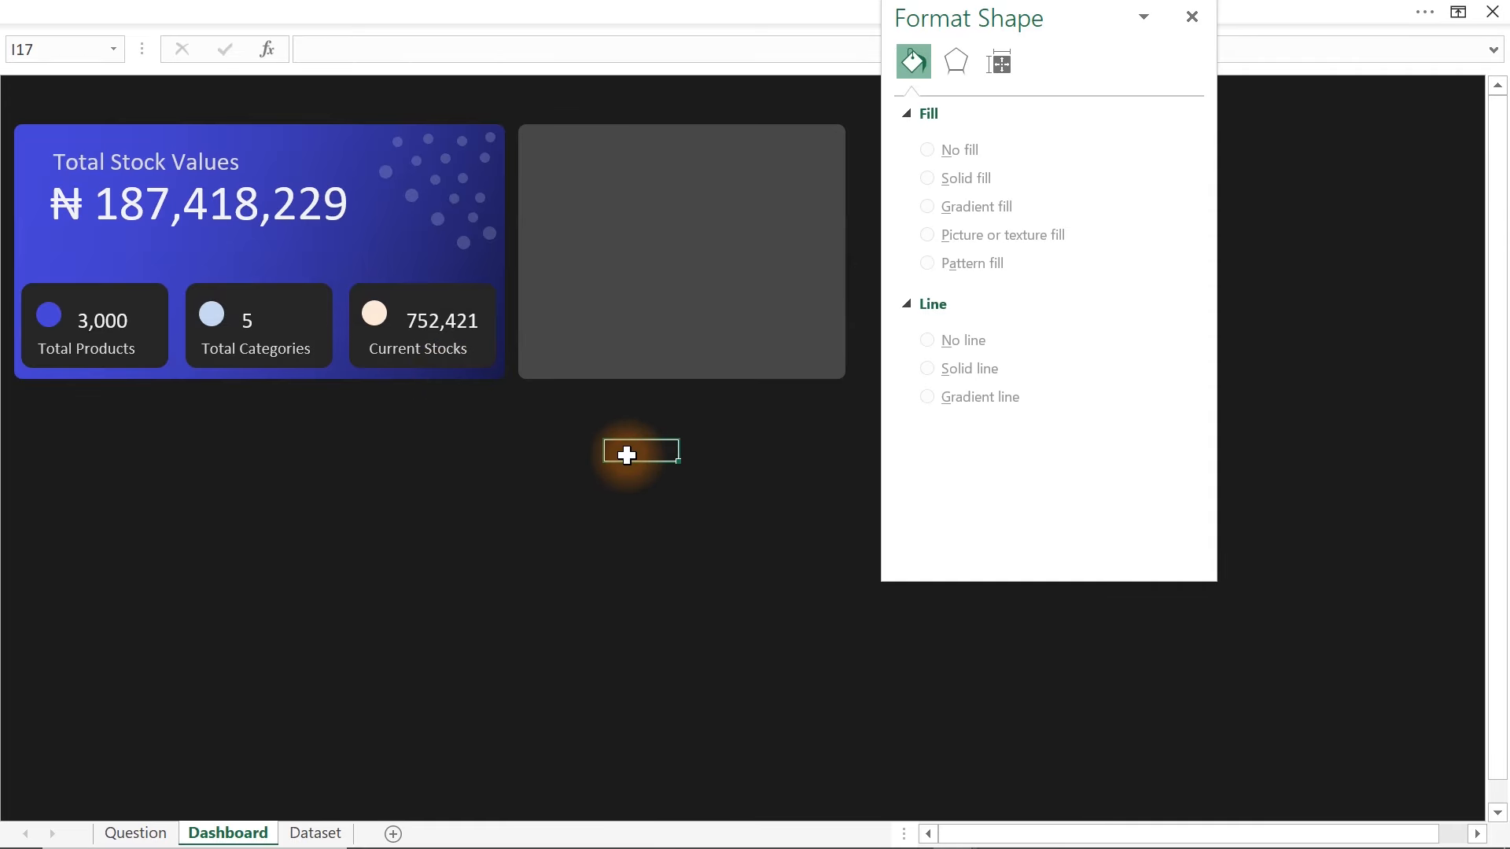
click(1193, 17)
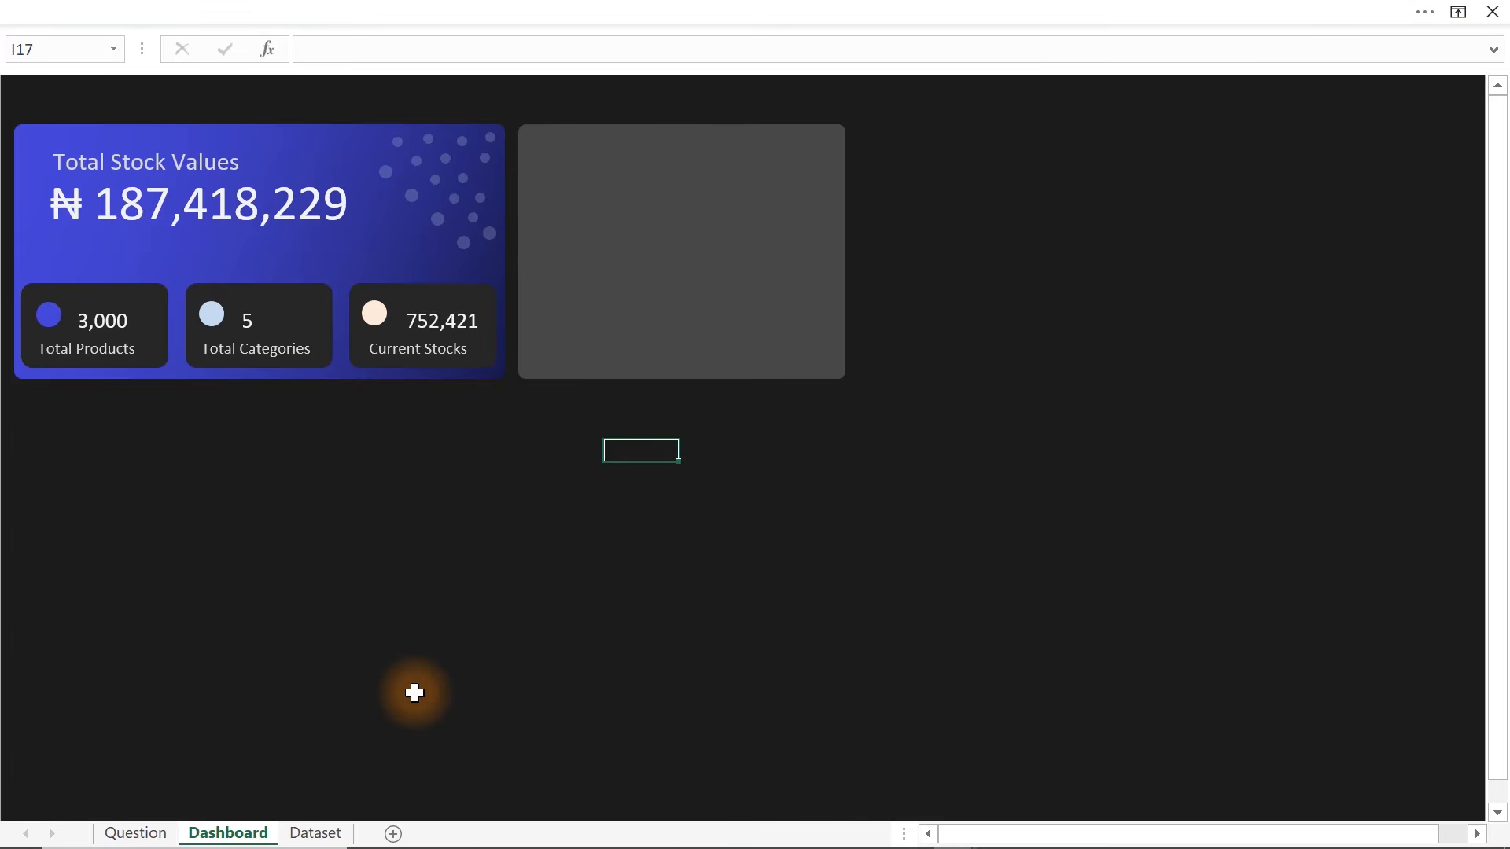
- Examine the Items Below Reorder Level tables on the Question sheet for the second card's content
click(149, 837)
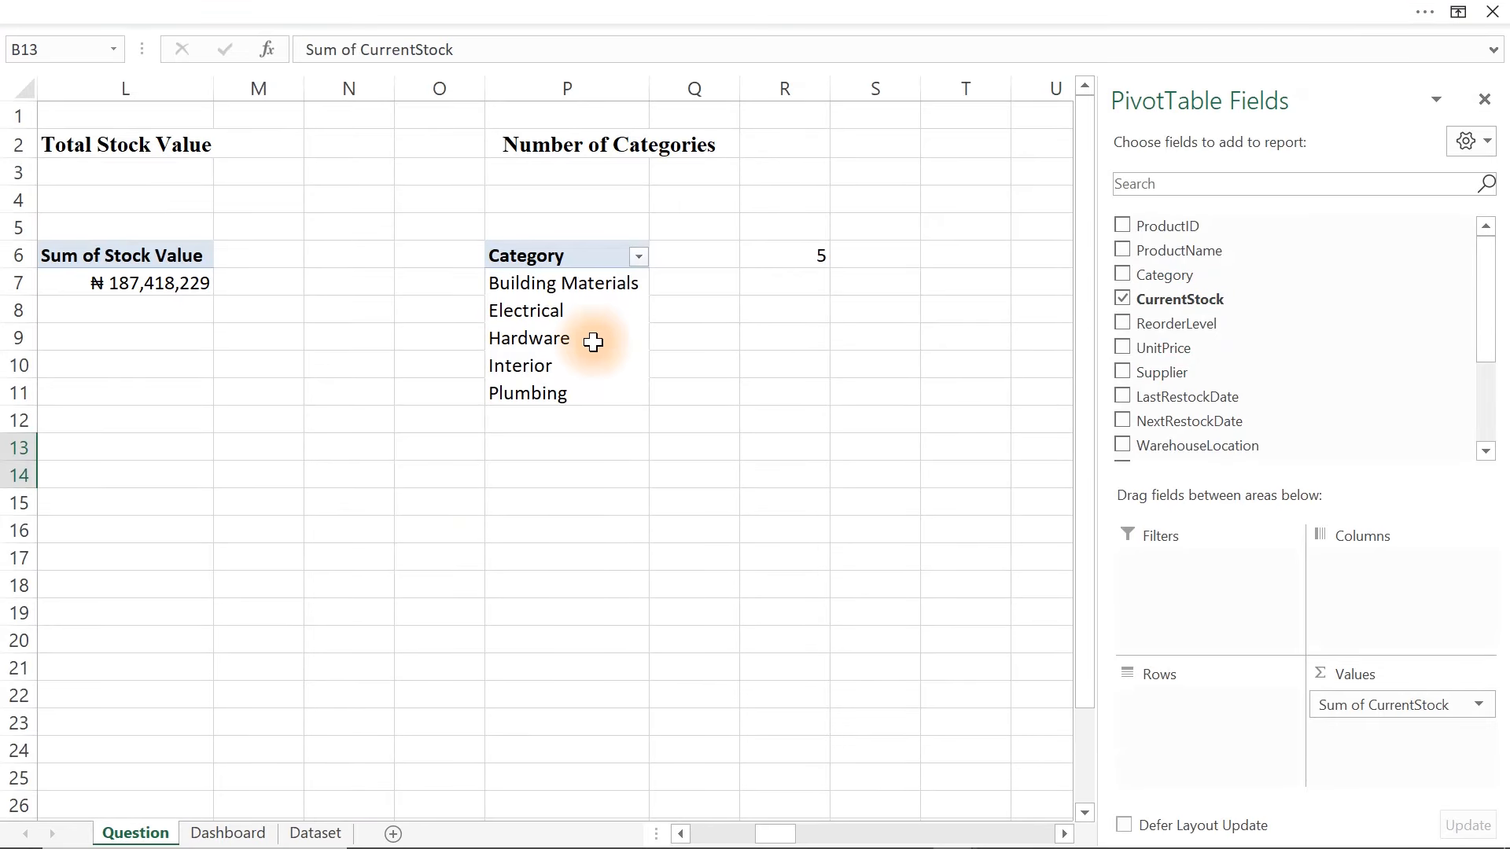
click(299, 374)
key(Left)
key(Left)
key(Left)
key(Left)
key(Left)
key(Left)
key(Left)
key(Left)
key(Left)
key(Left)
key(Left)
key(Left)
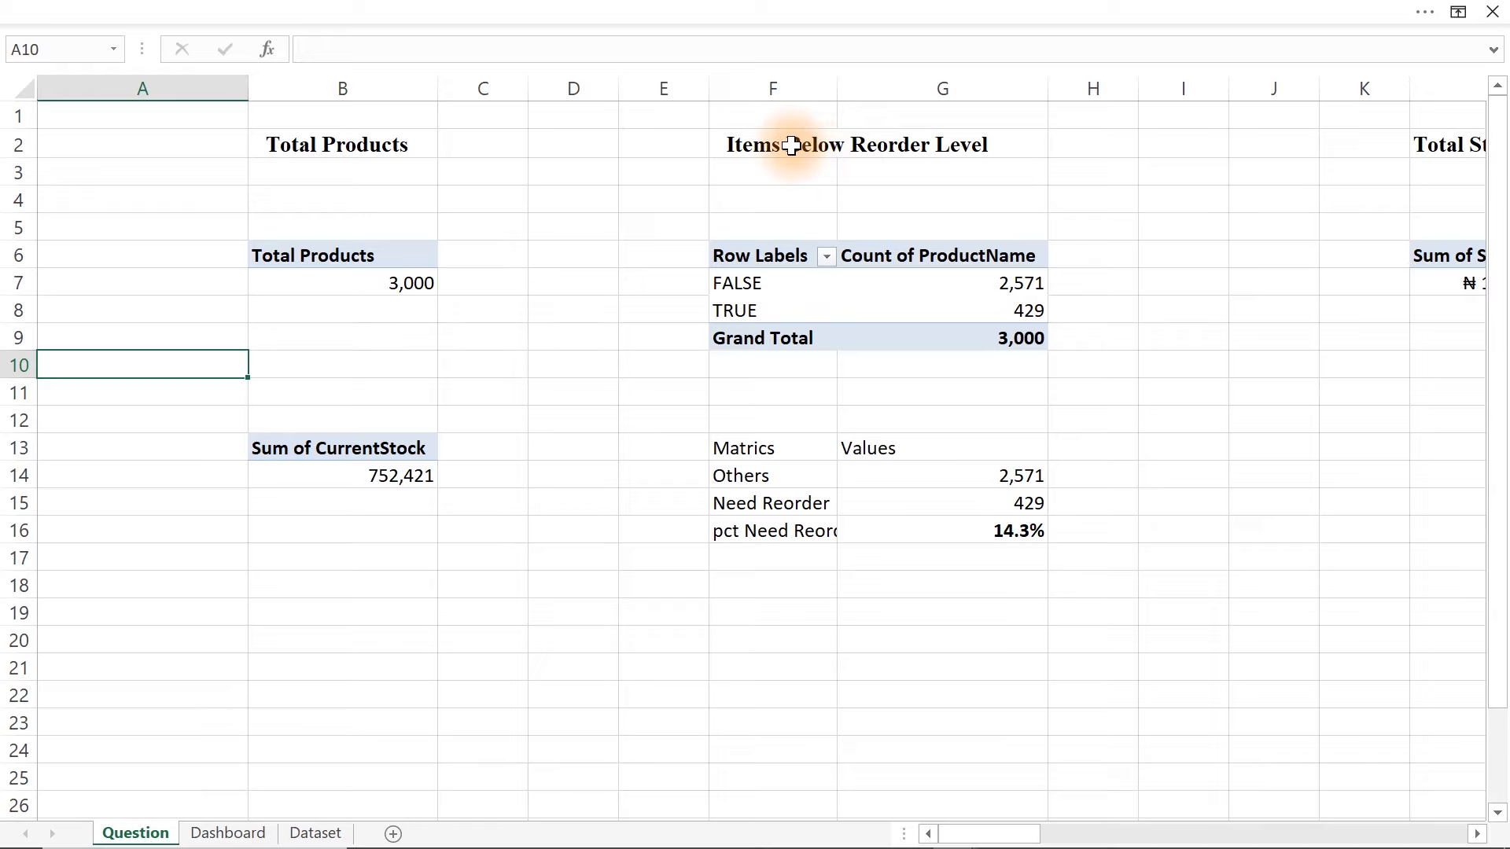
- Duplicate the Total Stock Values title on the Dashboard and fit the copy across the top of the gray card
click(228, 831)
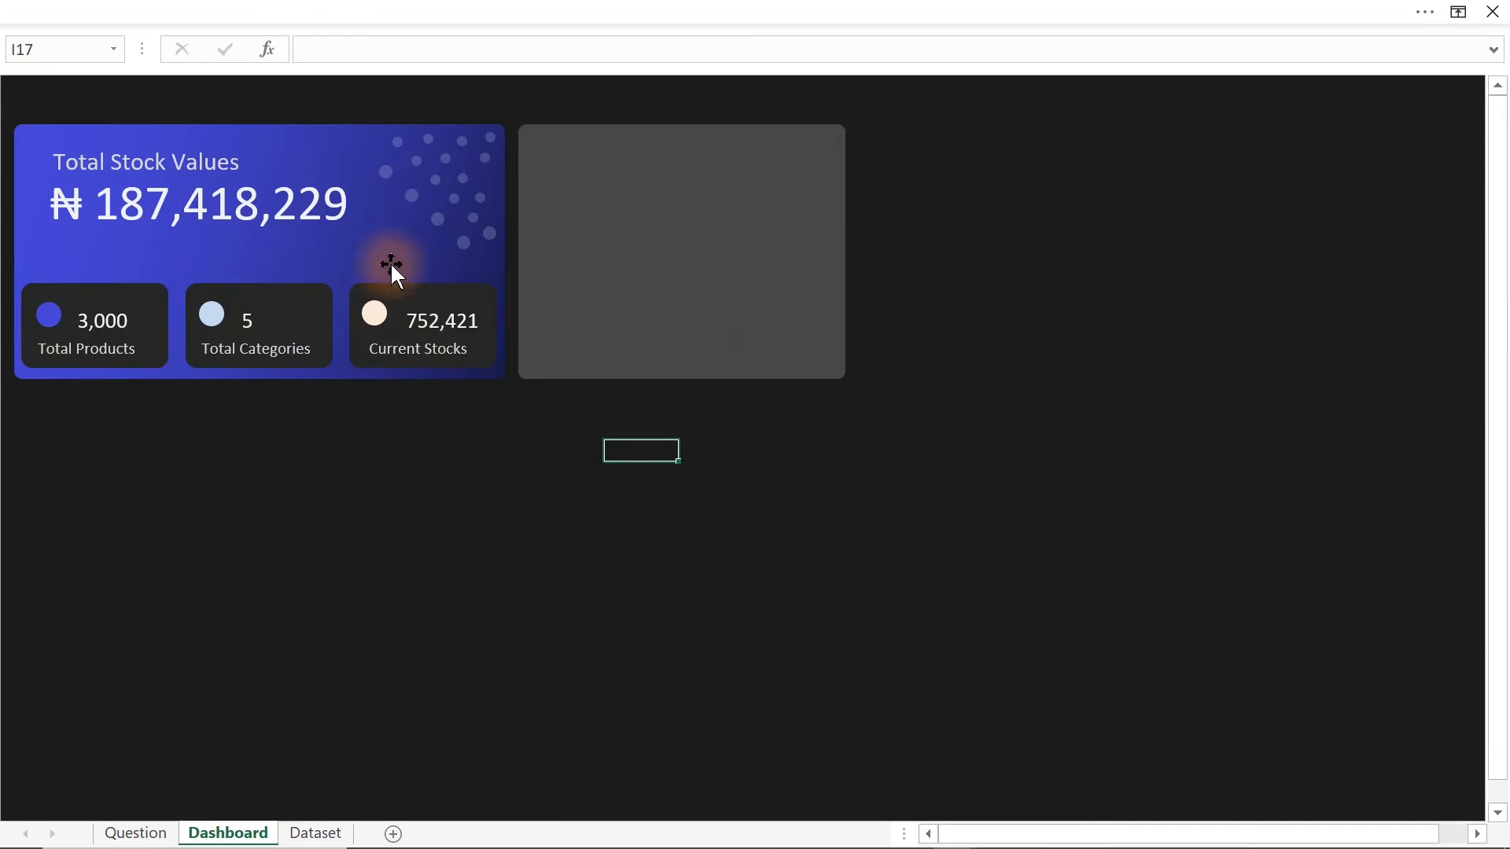
click(213, 152)
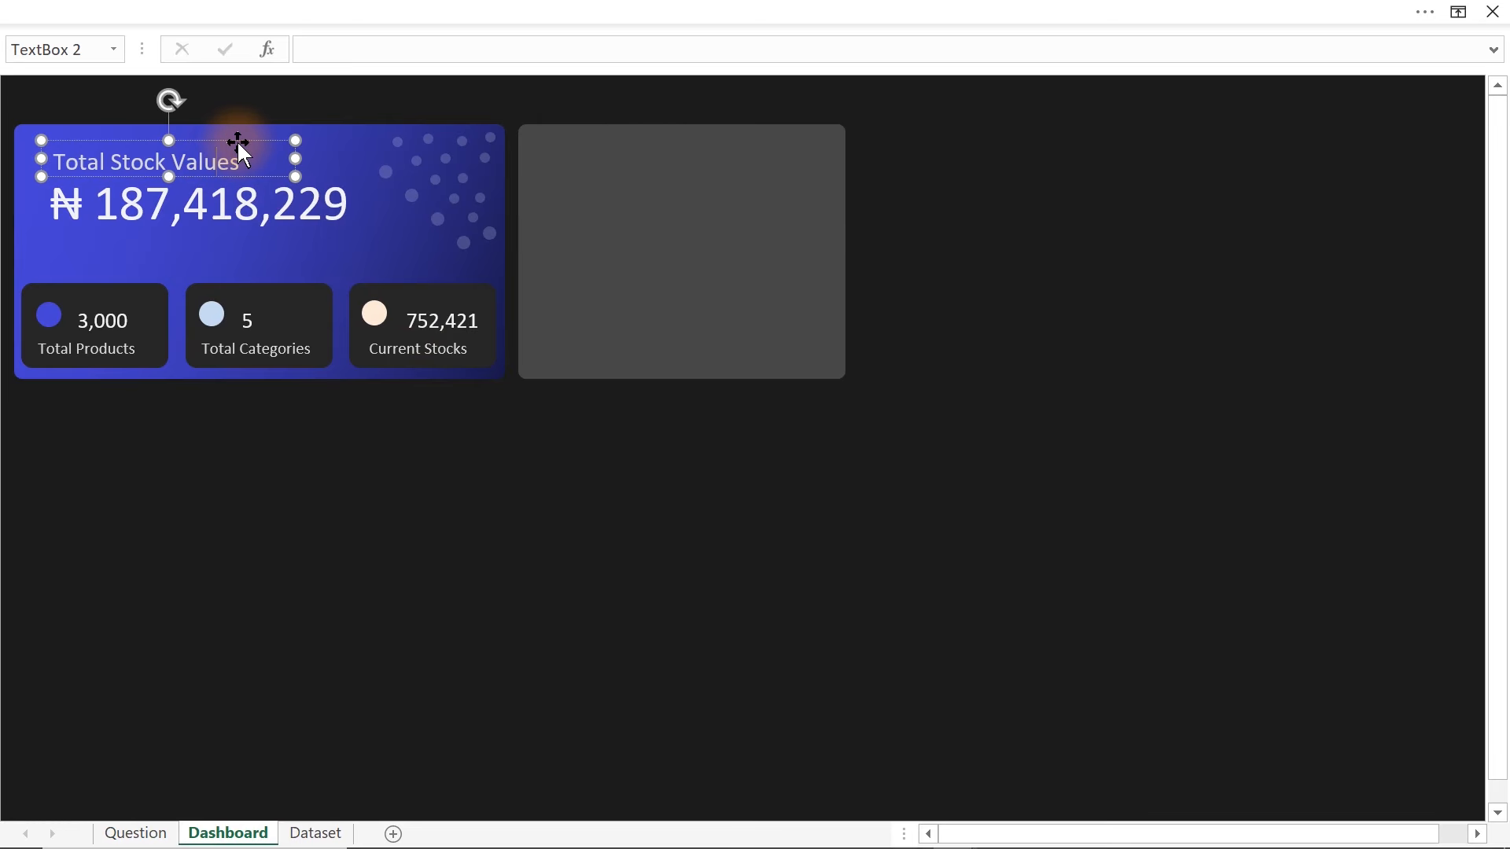
key(ctrl+d)
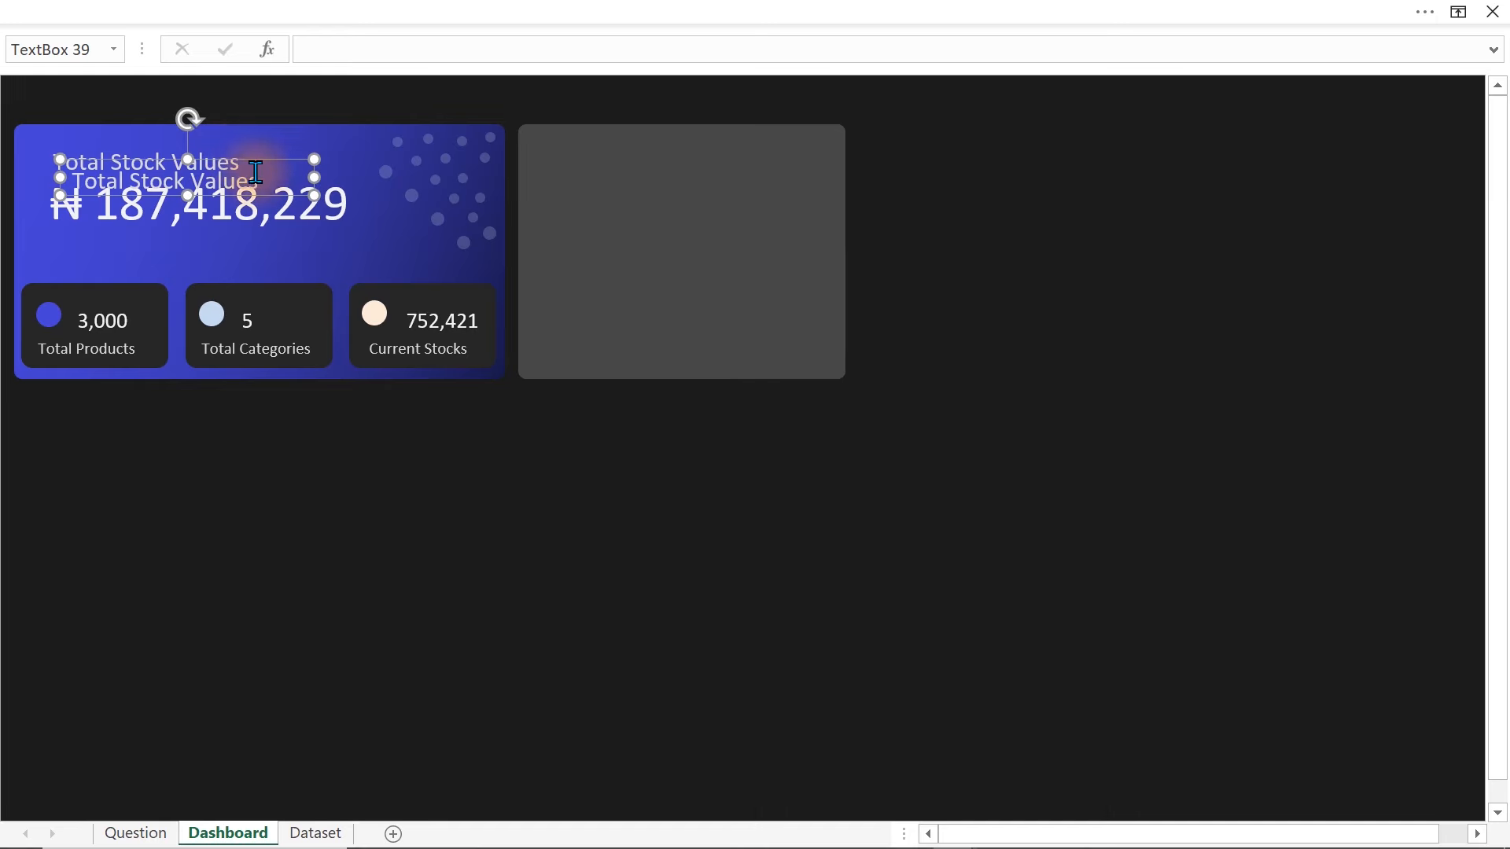
click(256, 163)
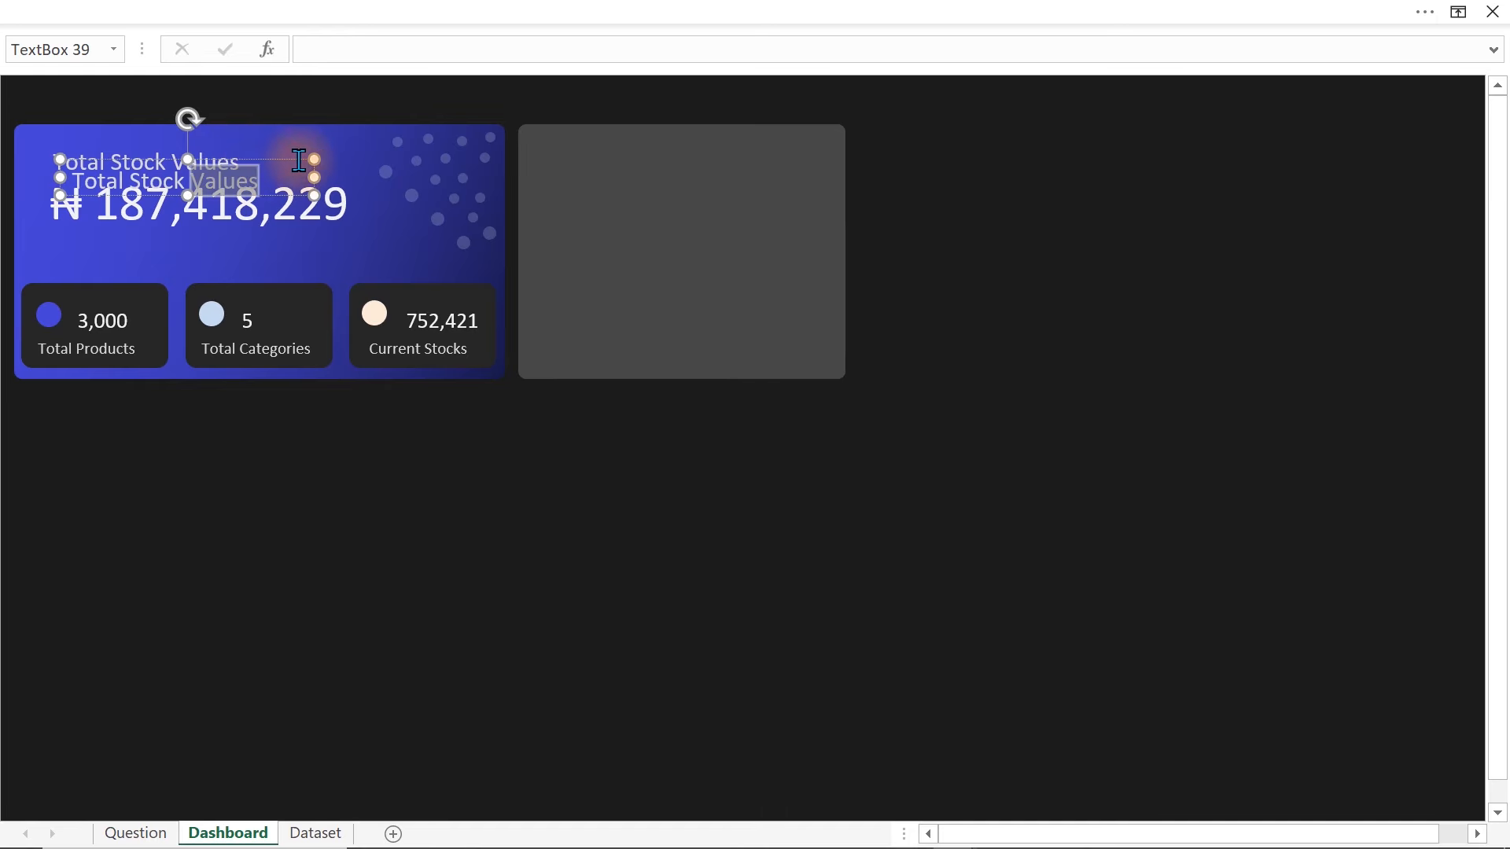
drag(267, 158, 845, 149)
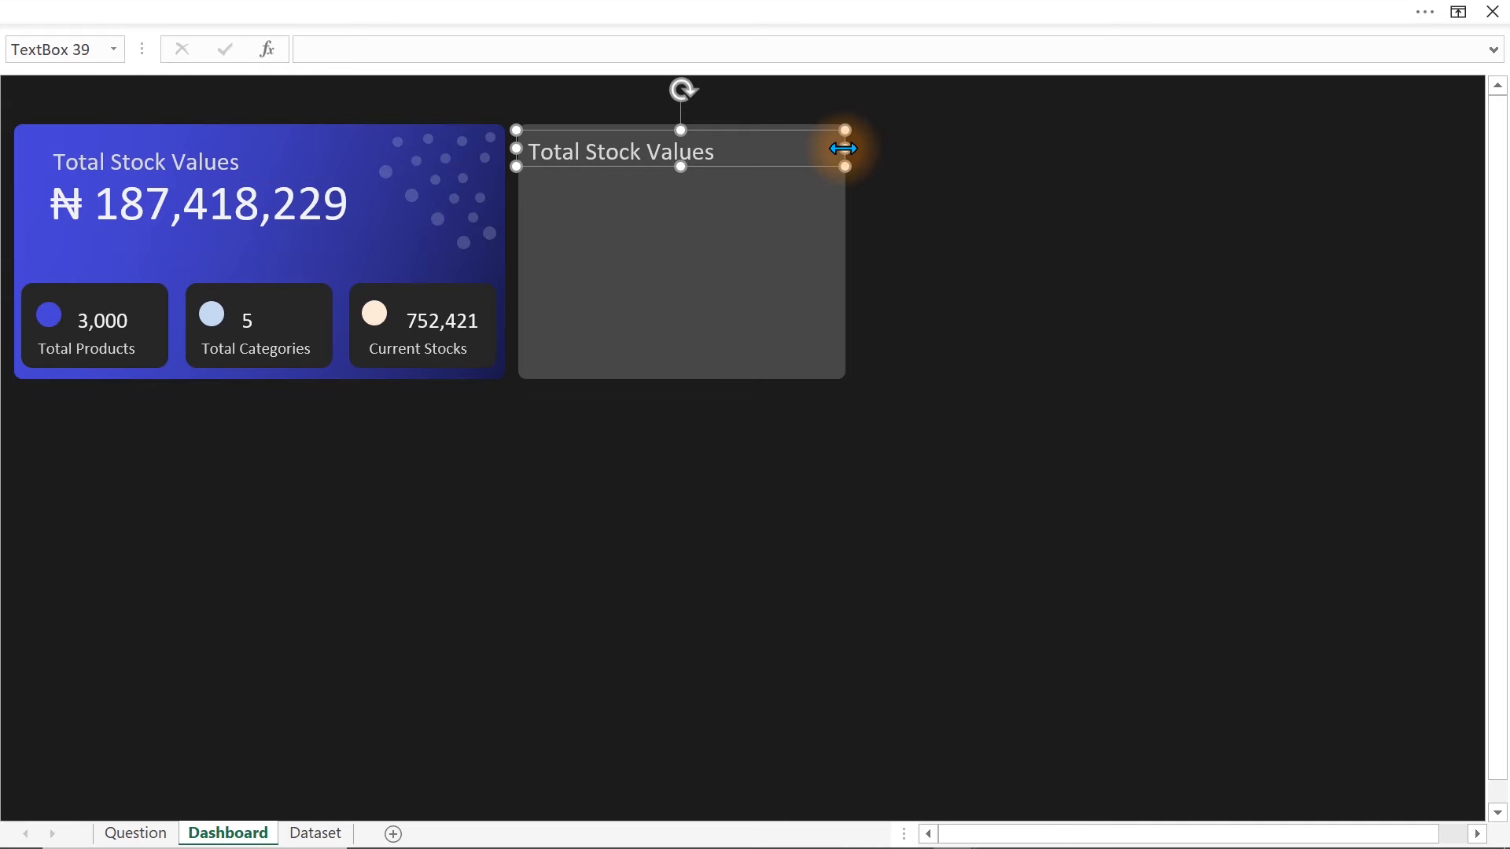
- Link the gray card's title to the Items Below Reorder Level heading with =Question!F2
click(341, 55)
text(=)
click(135, 834)
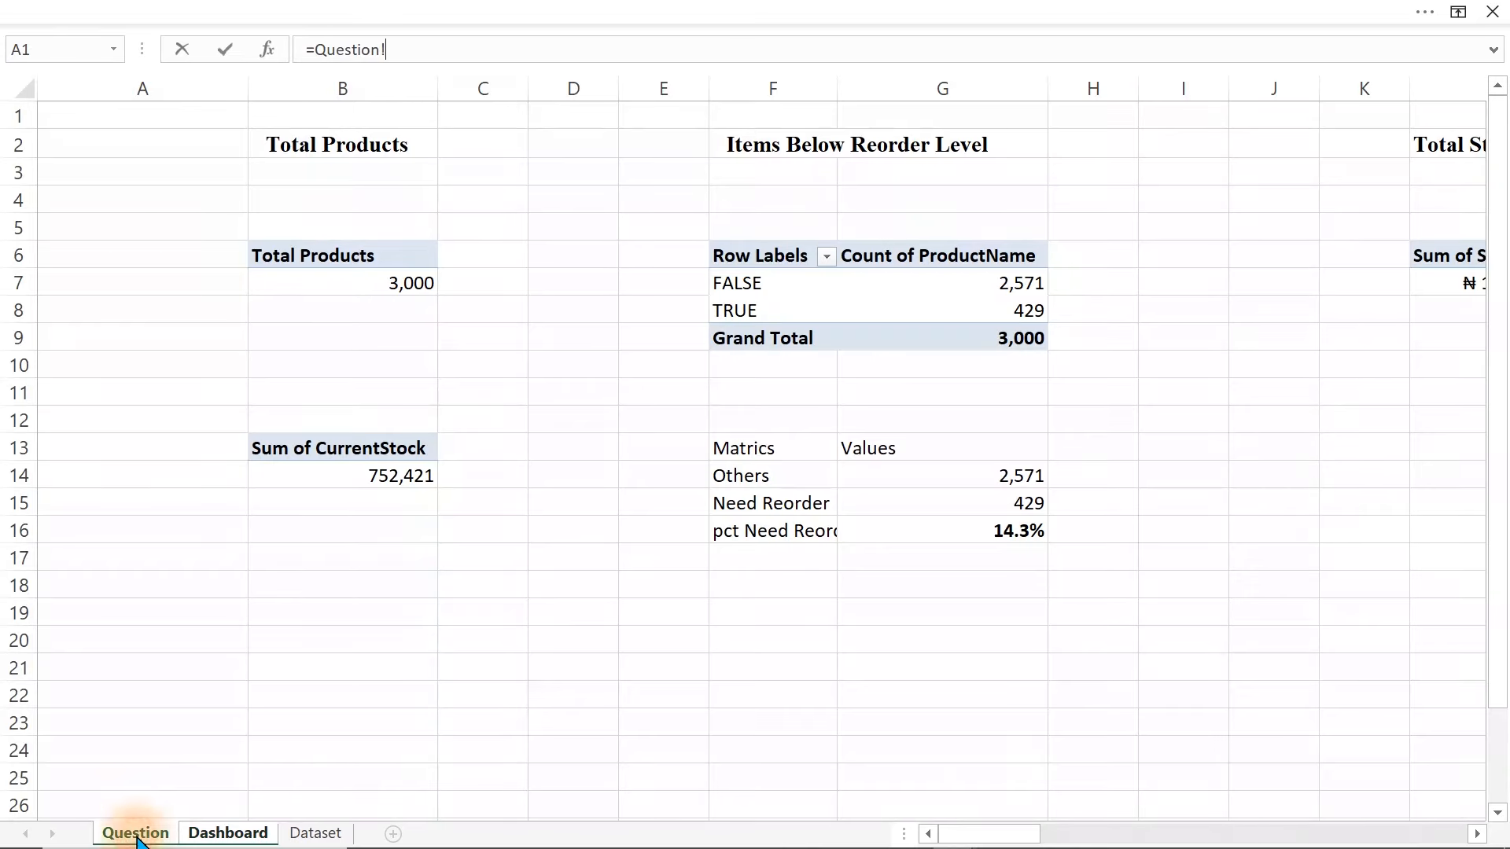
click(773, 145)
key(Return)
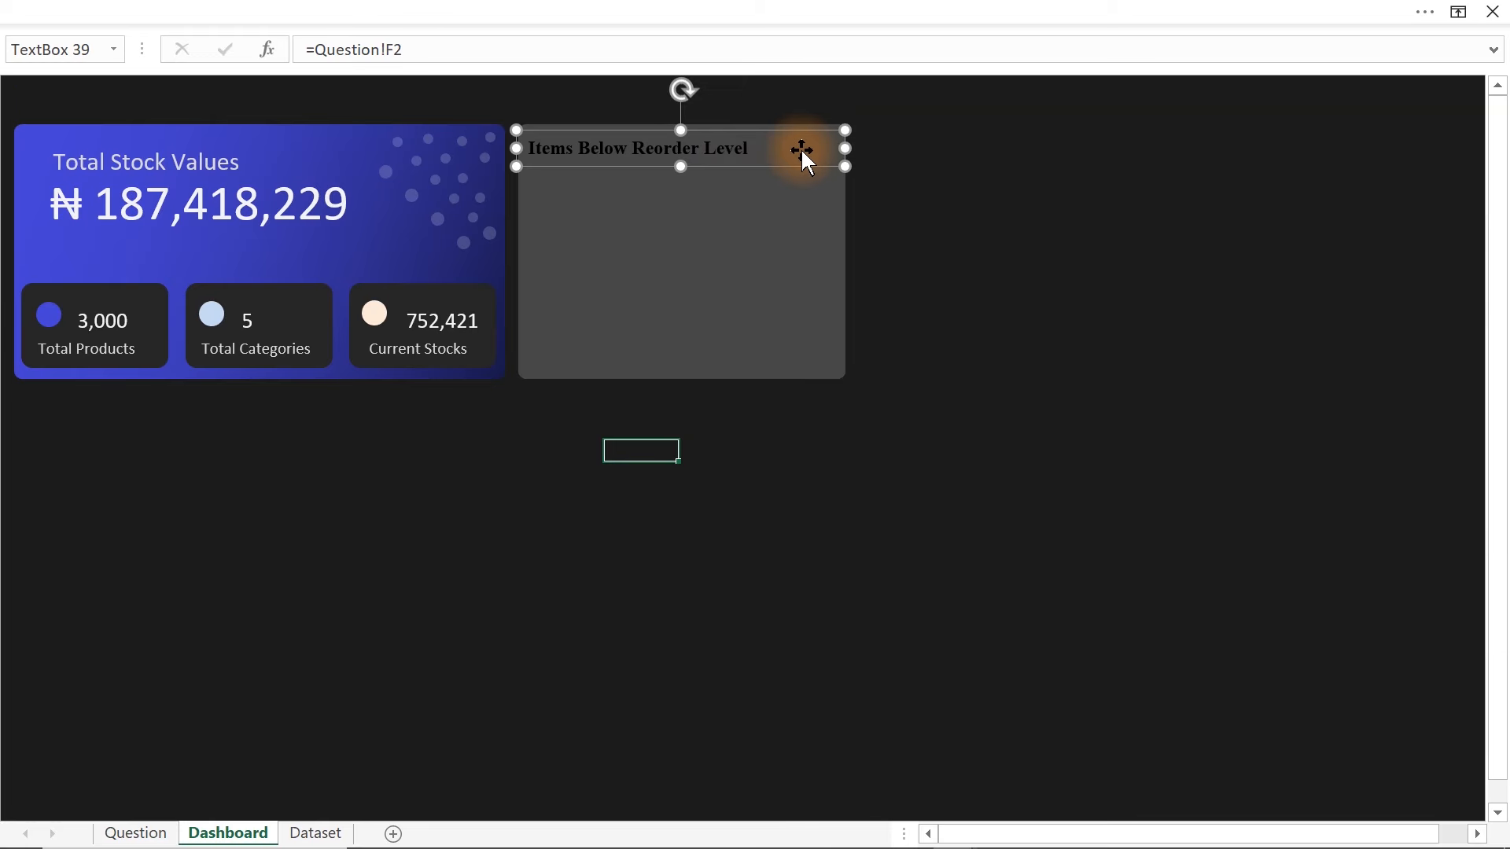
- Format the Items Below Reorder Level title as non-bold 11 pt text in a light gray shade
click(214, 11)
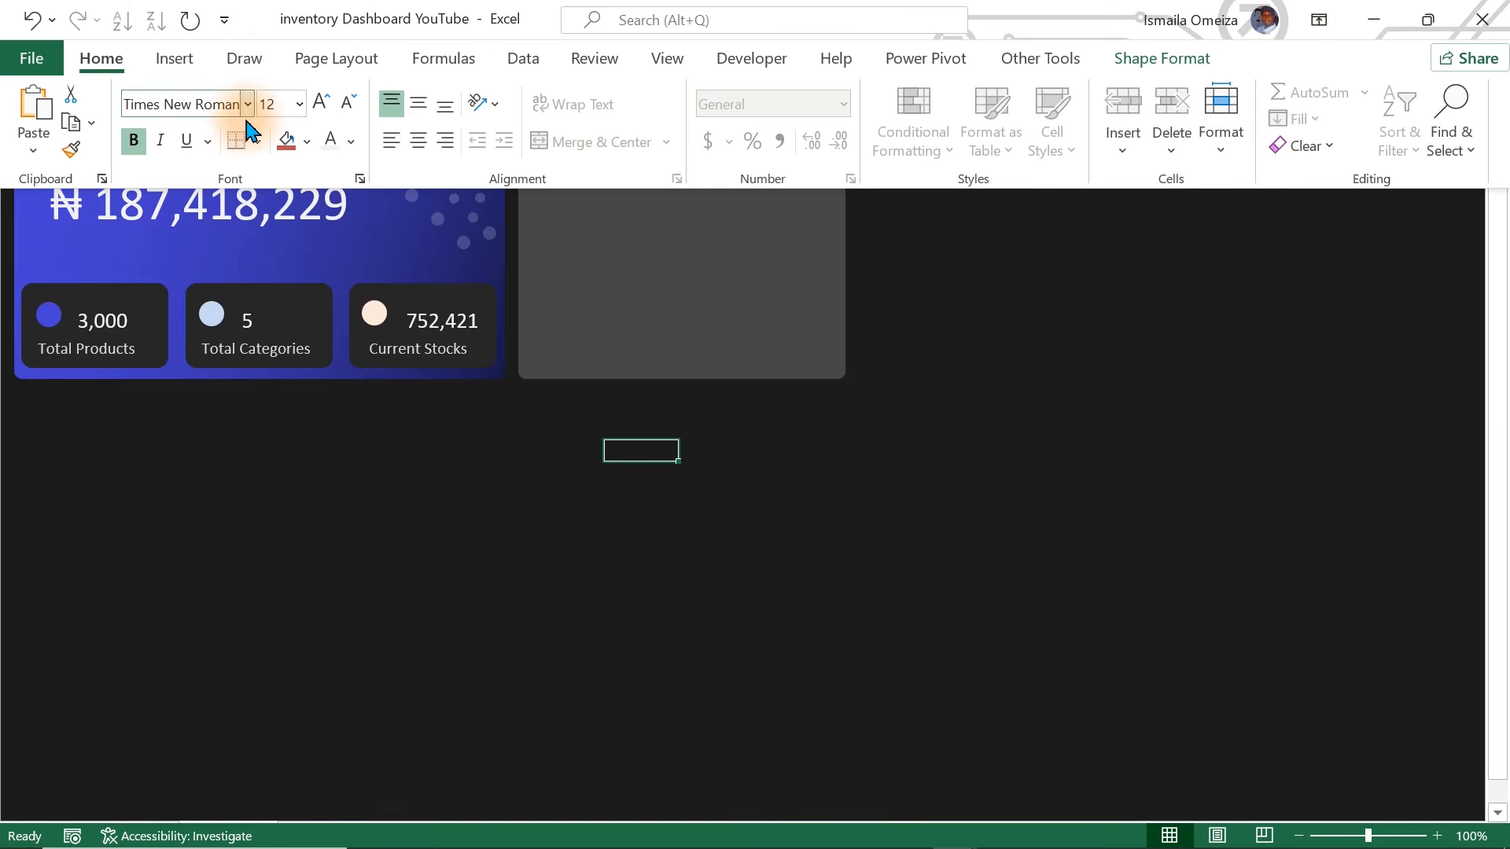
click(334, 140)
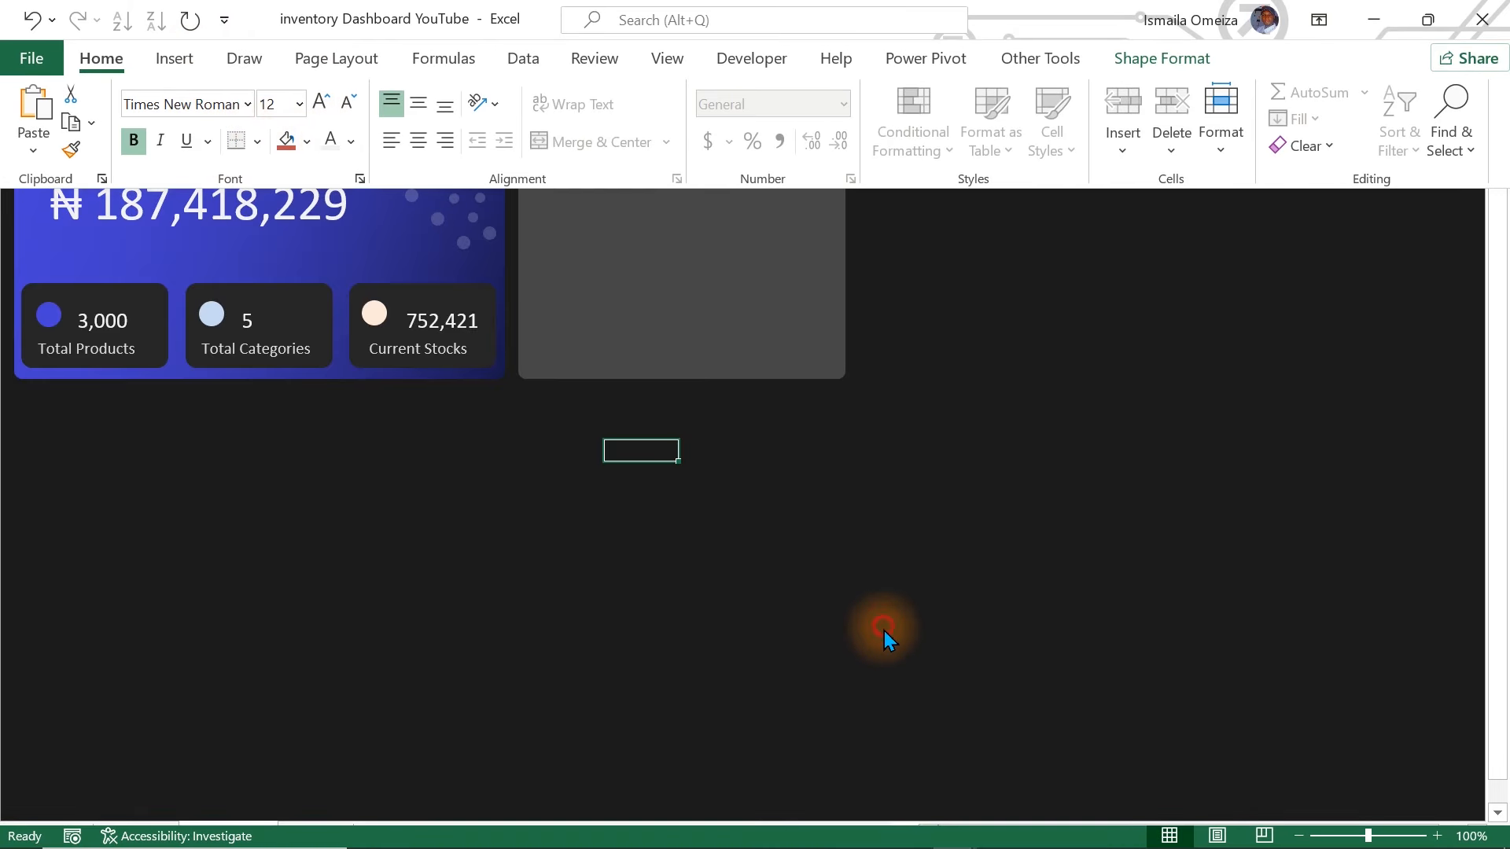
click(884, 627)
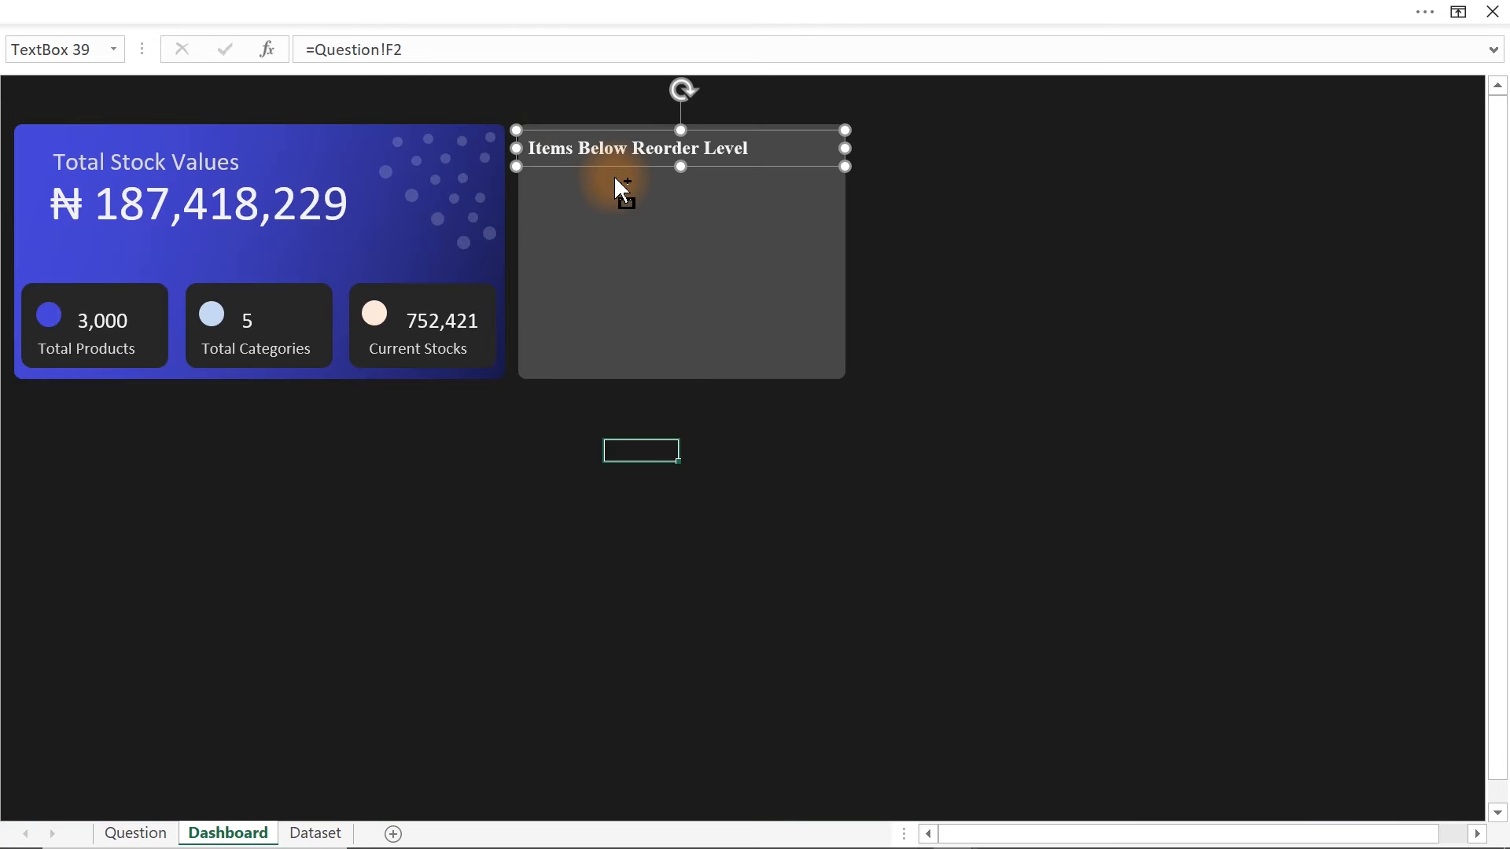
key(ctrl+b)
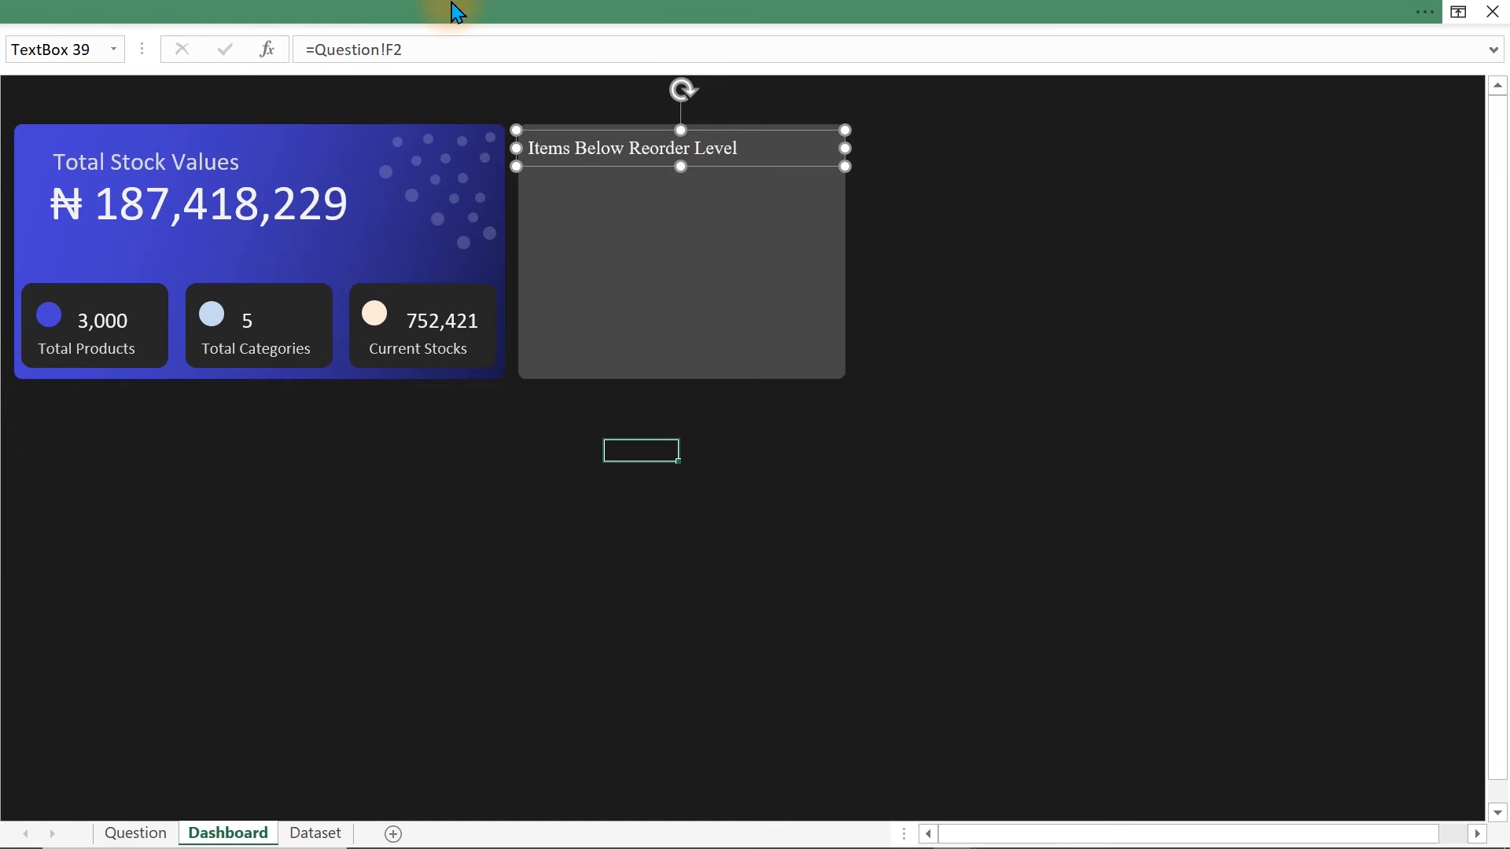
click(454, 9)
click(346, 108)
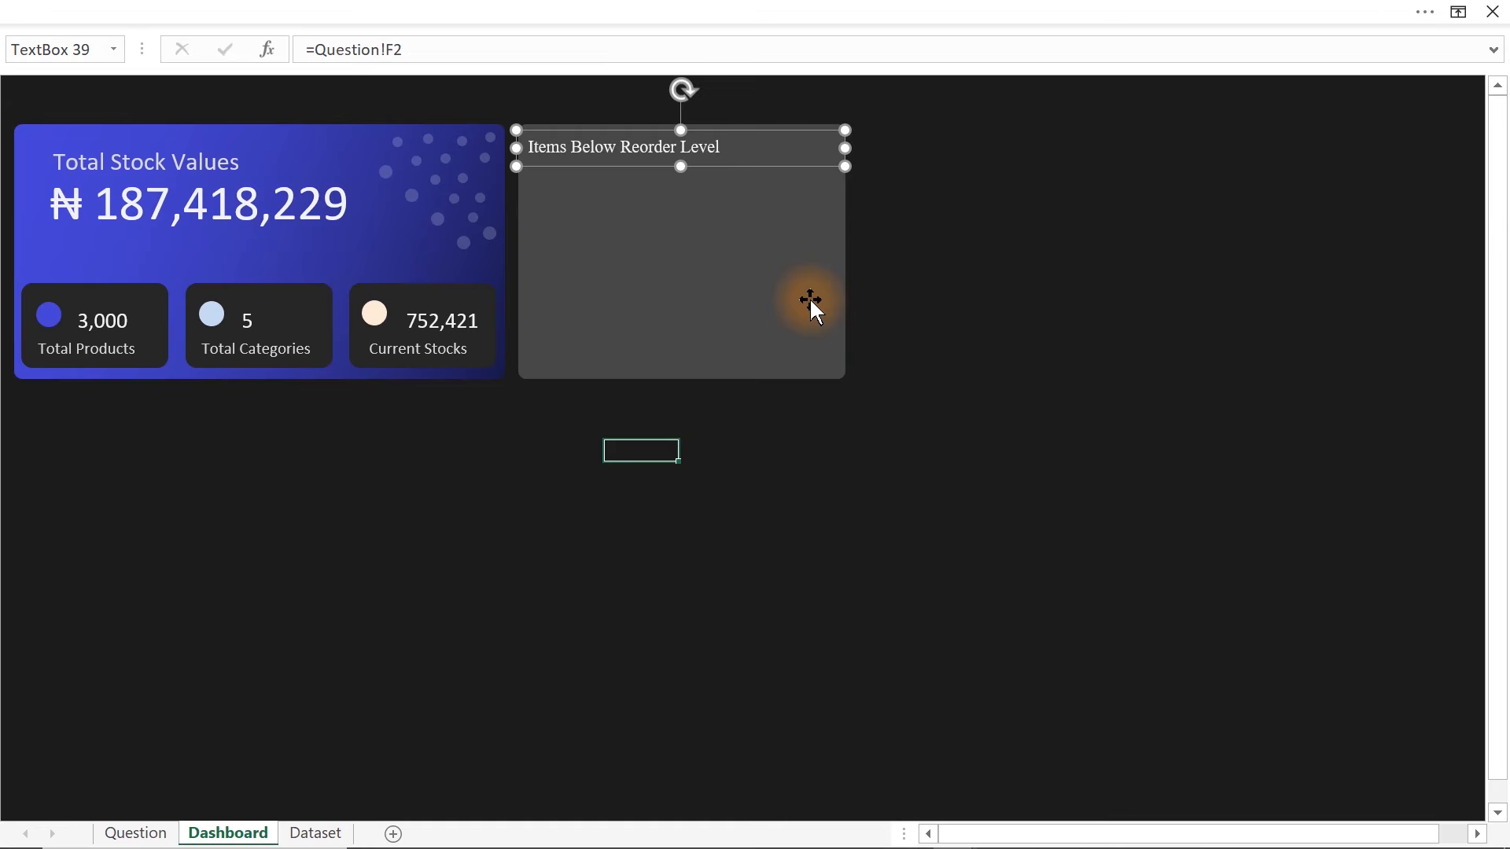
click(352, 4)
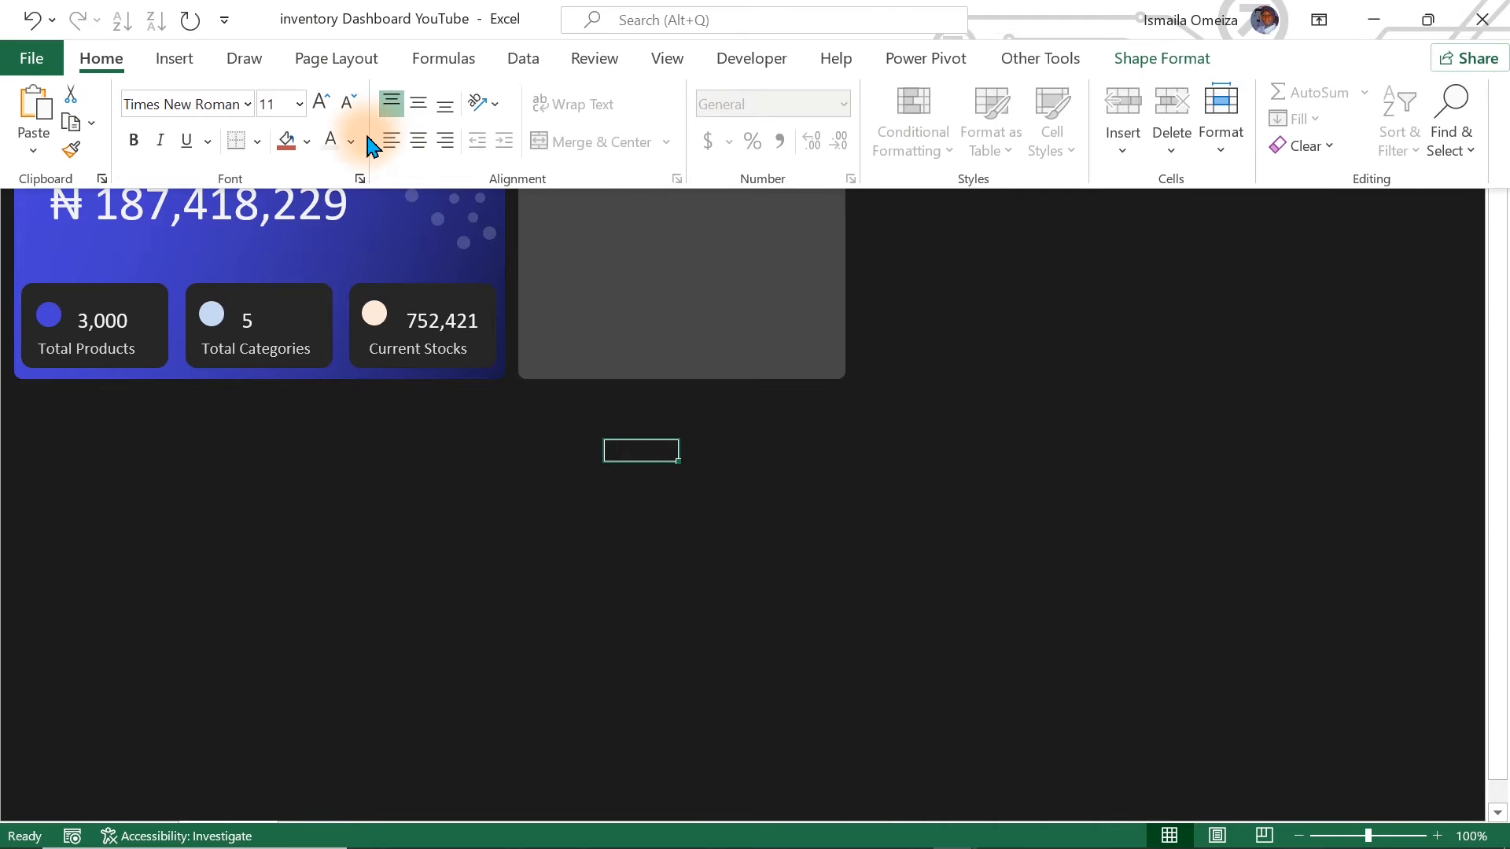
click(358, 145)
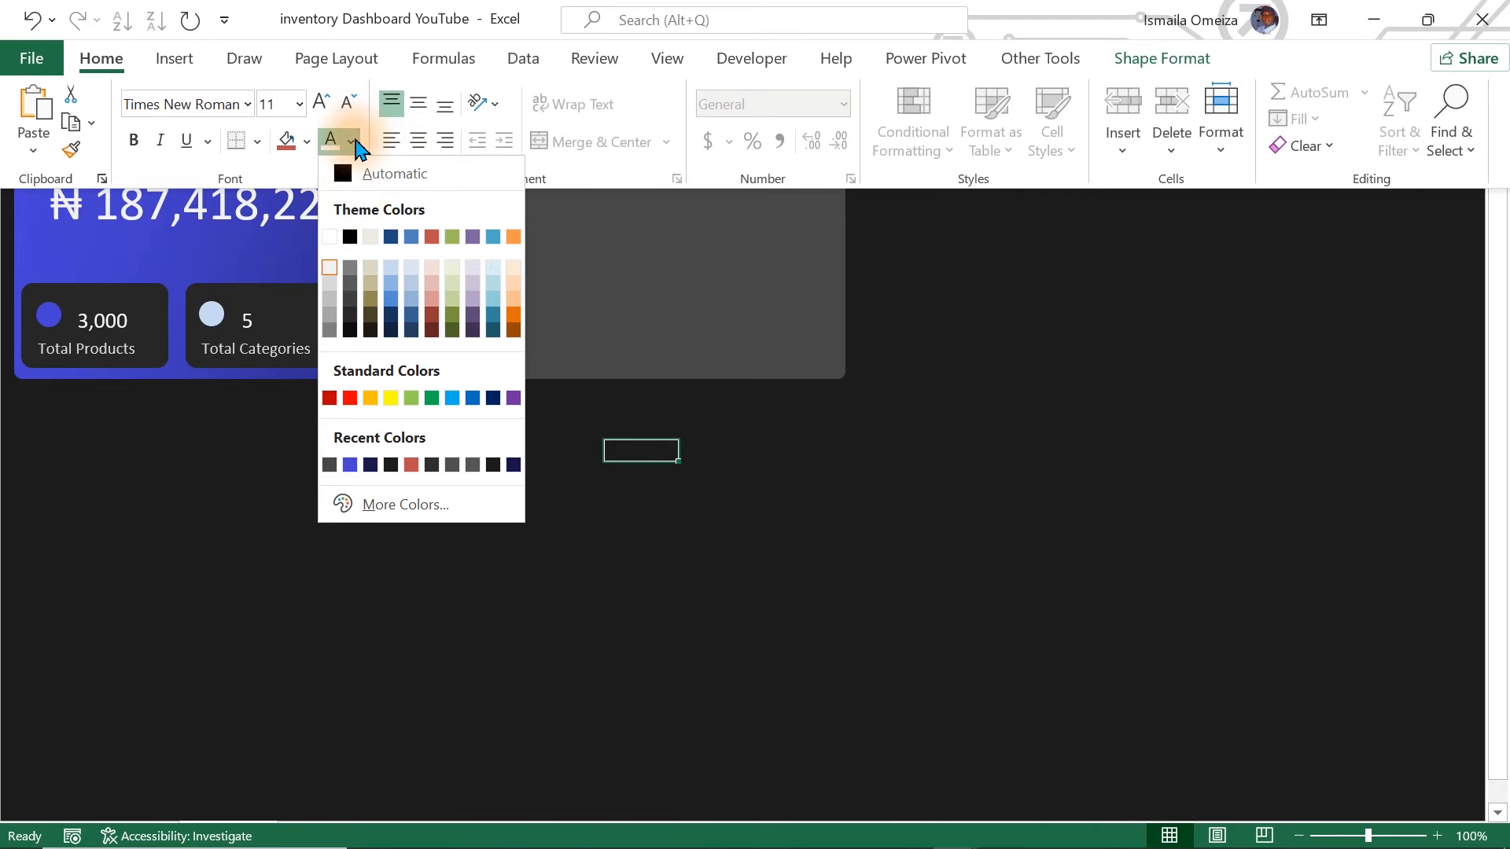
click(332, 280)
click(654, 523)
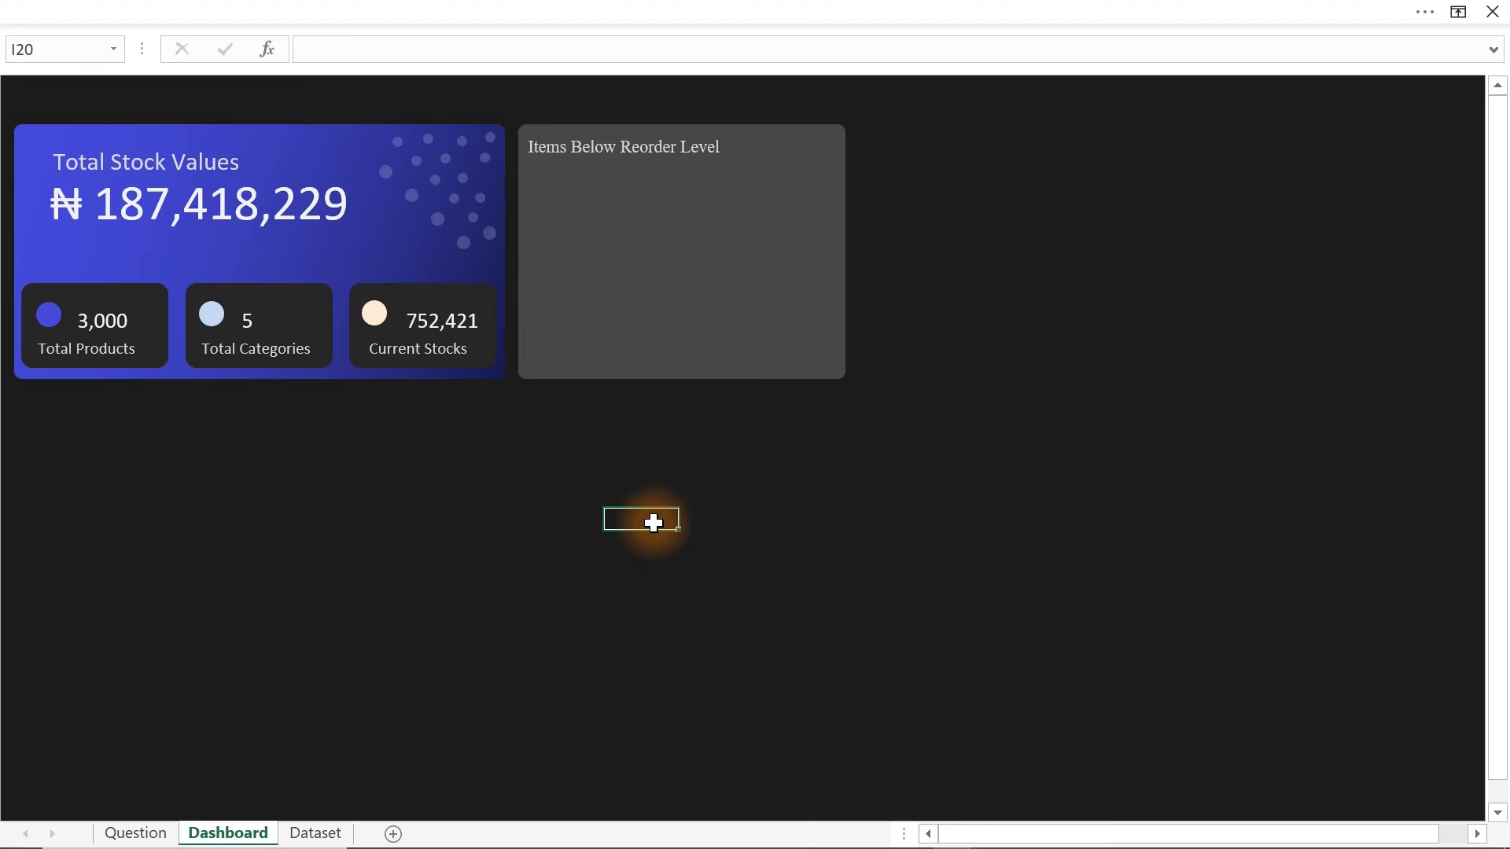
- Select the Others and Need Reorder metrics with their headers, F13:G15, on the Question sheet
click(138, 833)
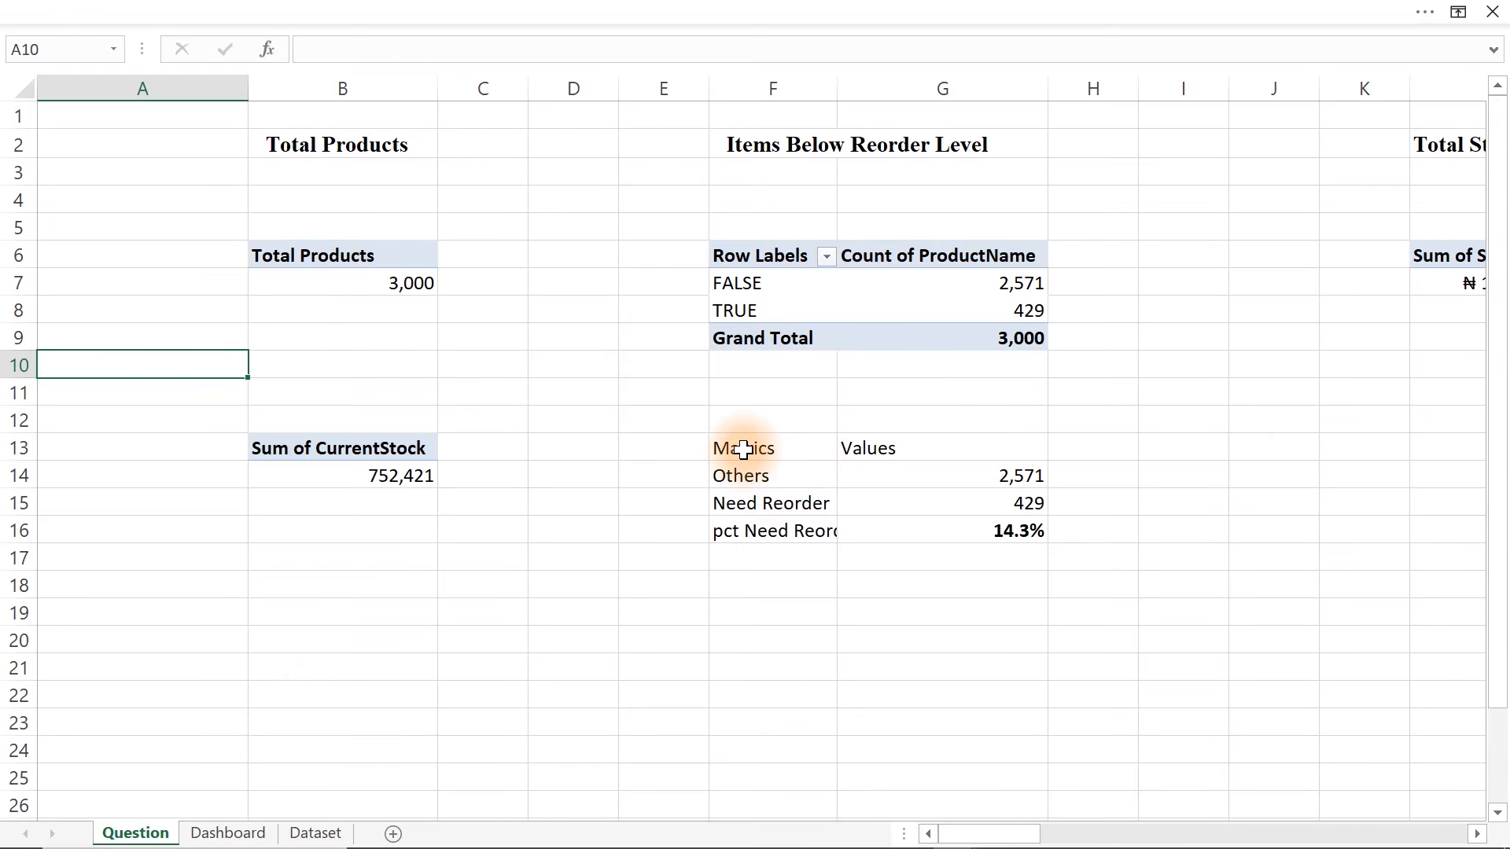
drag(744, 449, 930, 502)
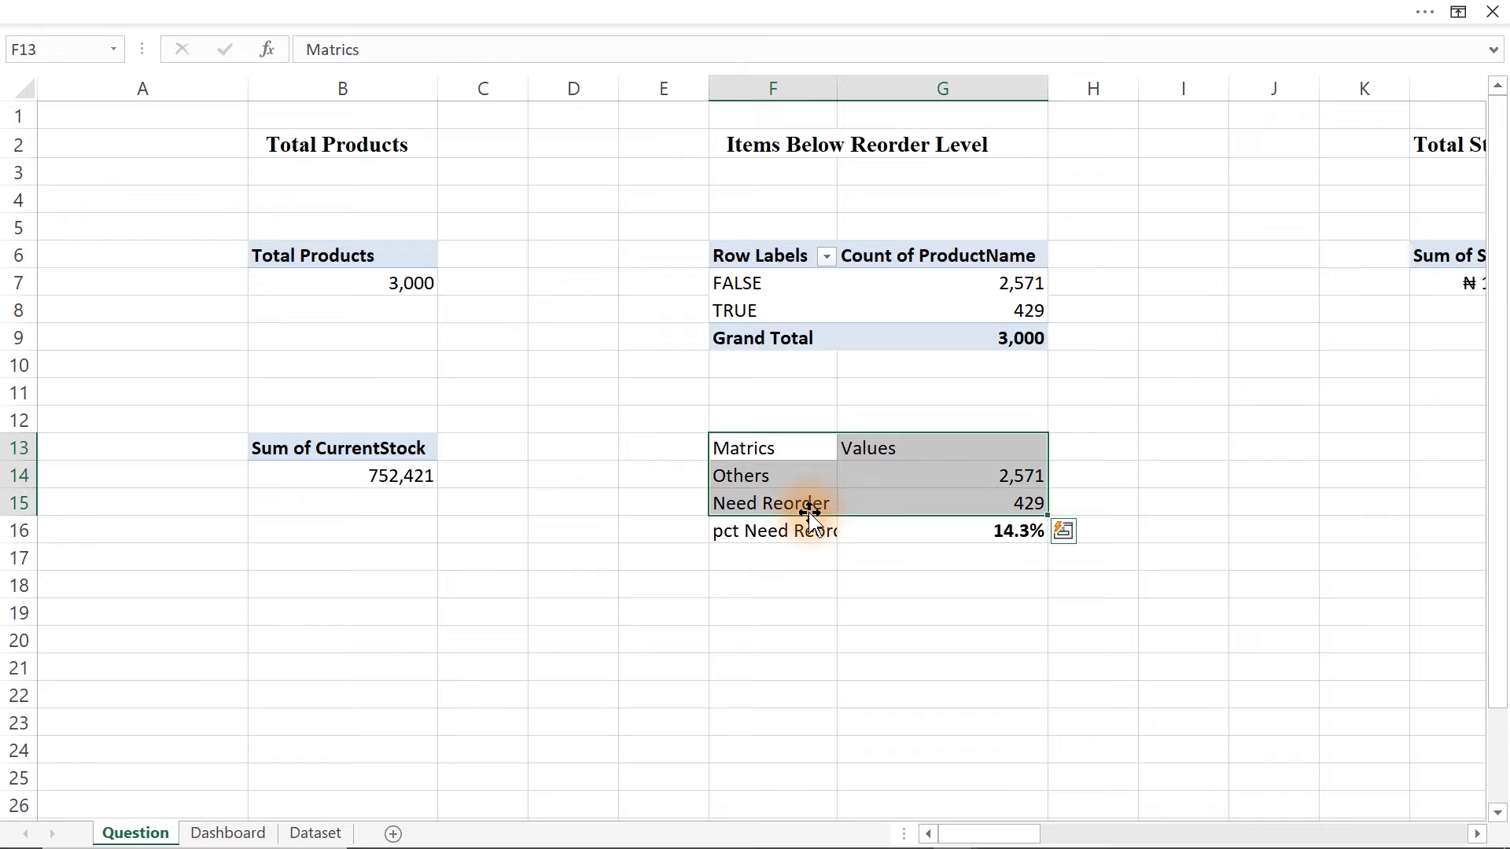
click(363, 6)
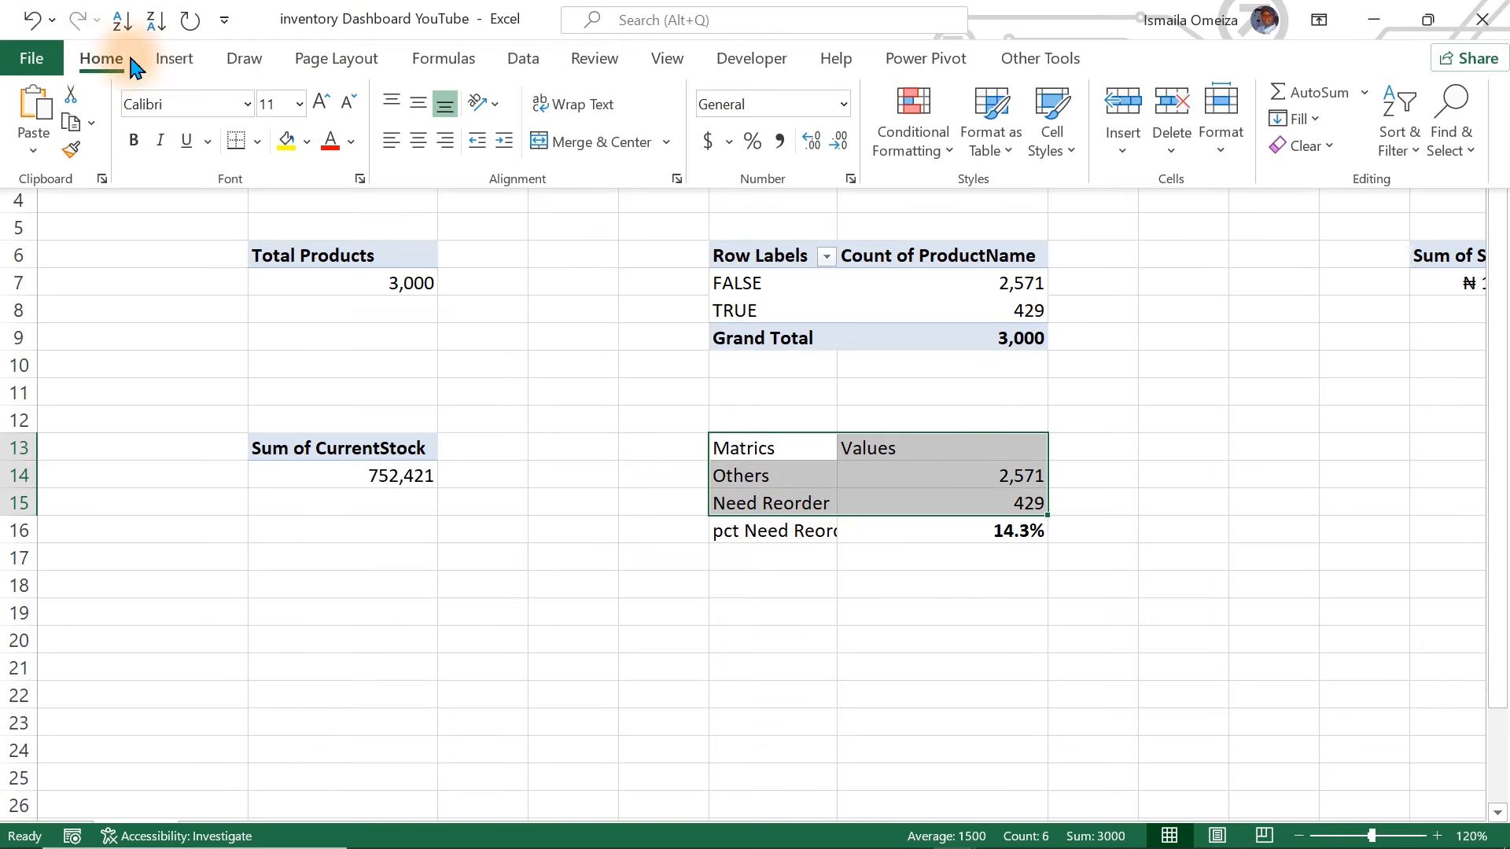
click(178, 60)
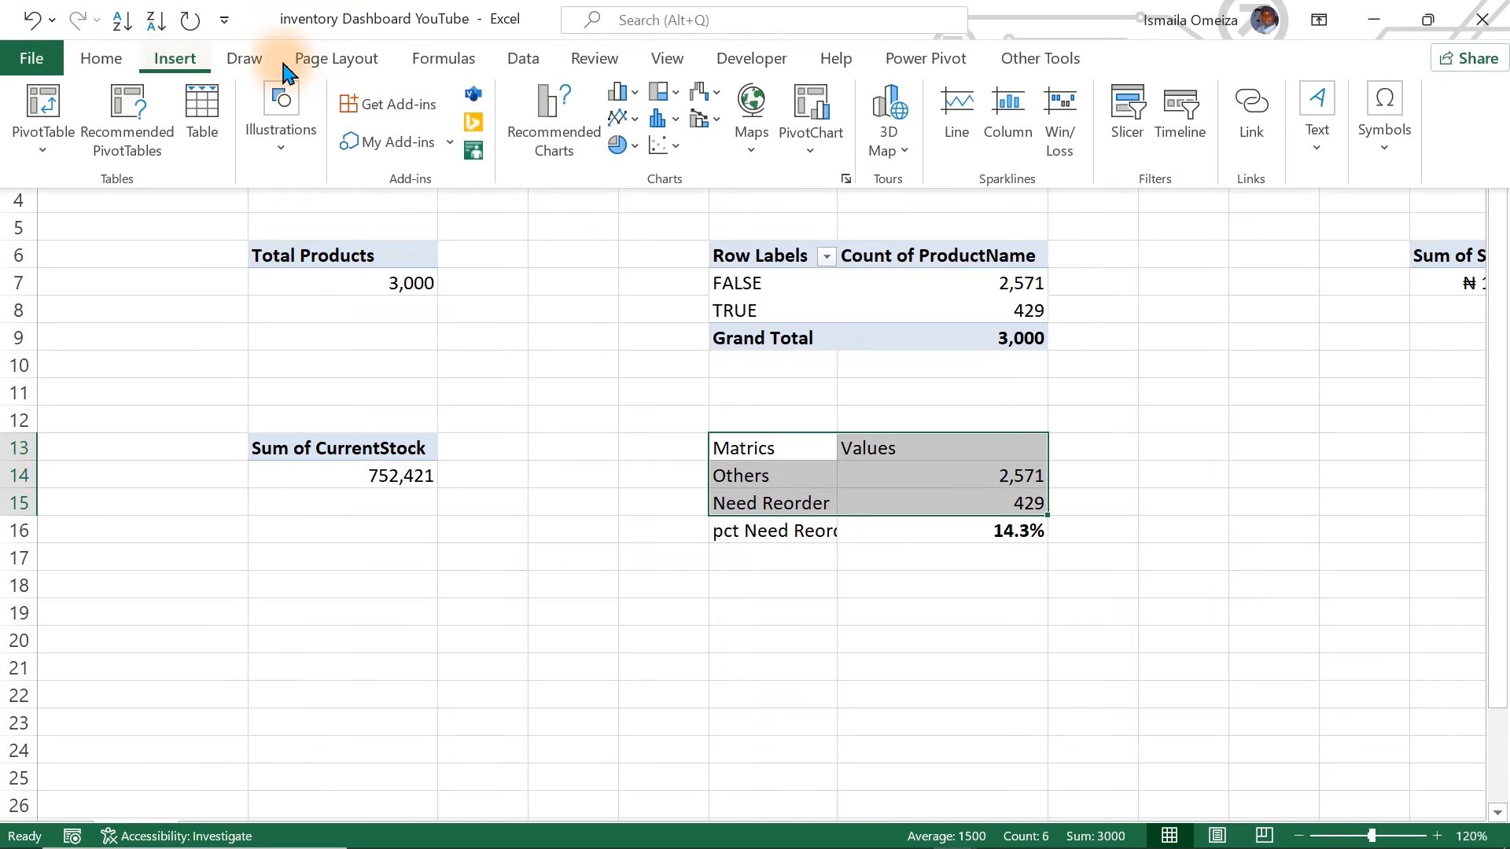
click(635, 155)
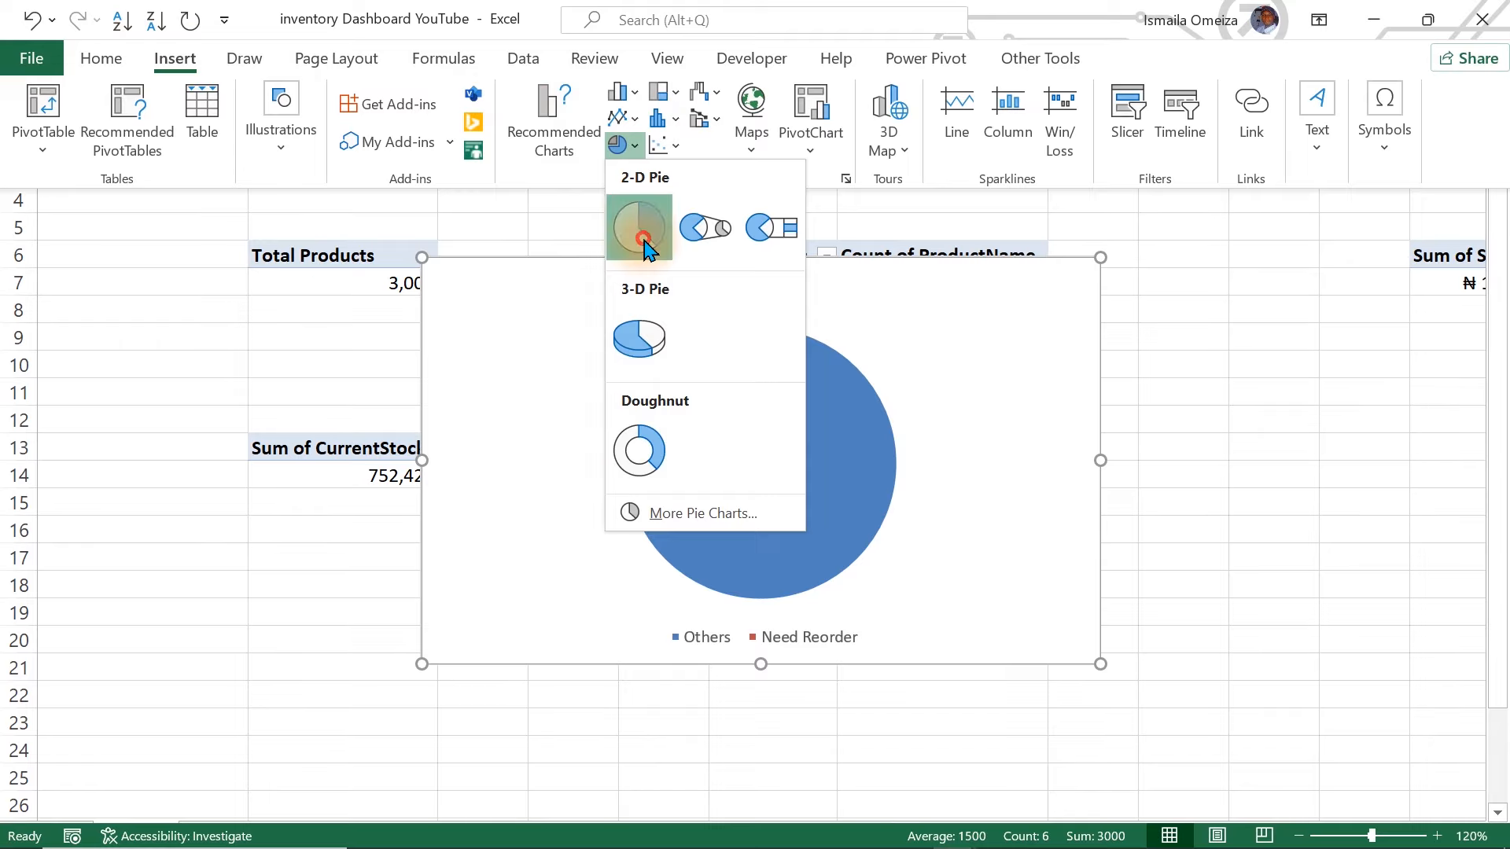
click(643, 238)
click(792, 651)
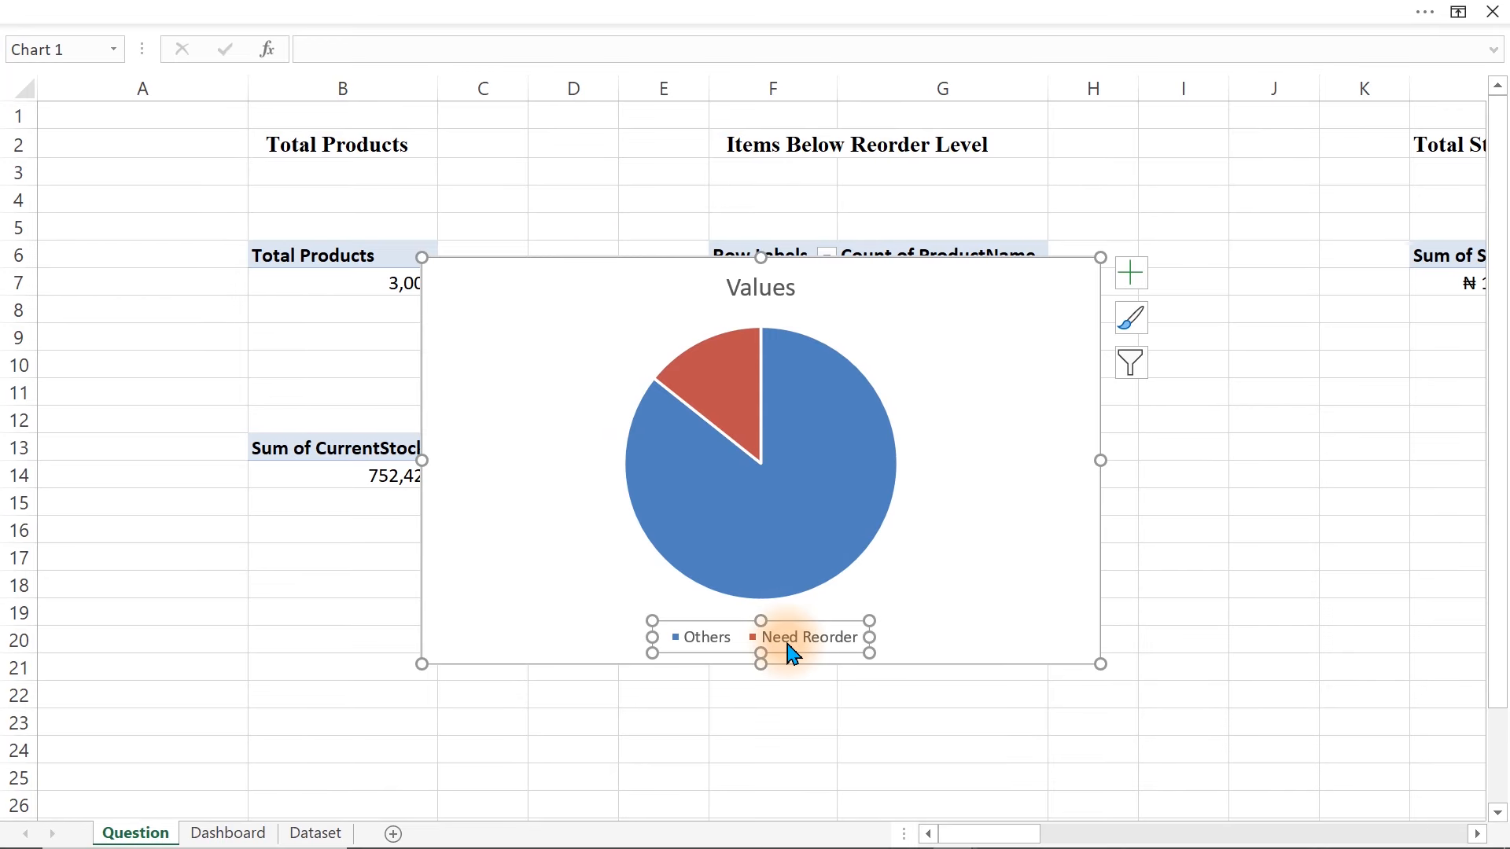
key(Delete)
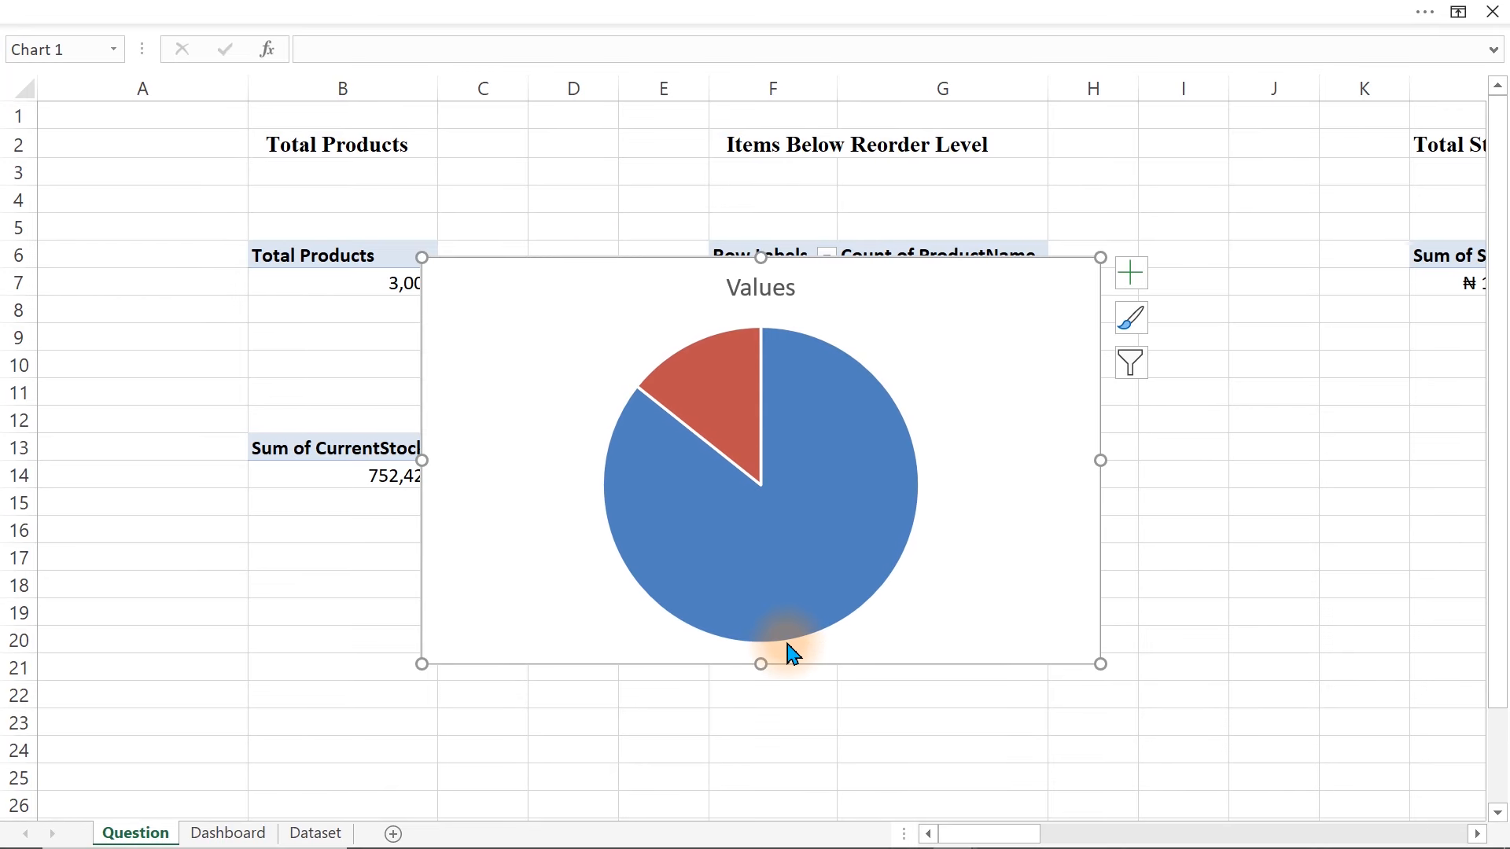
click(766, 284)
key(Delete)
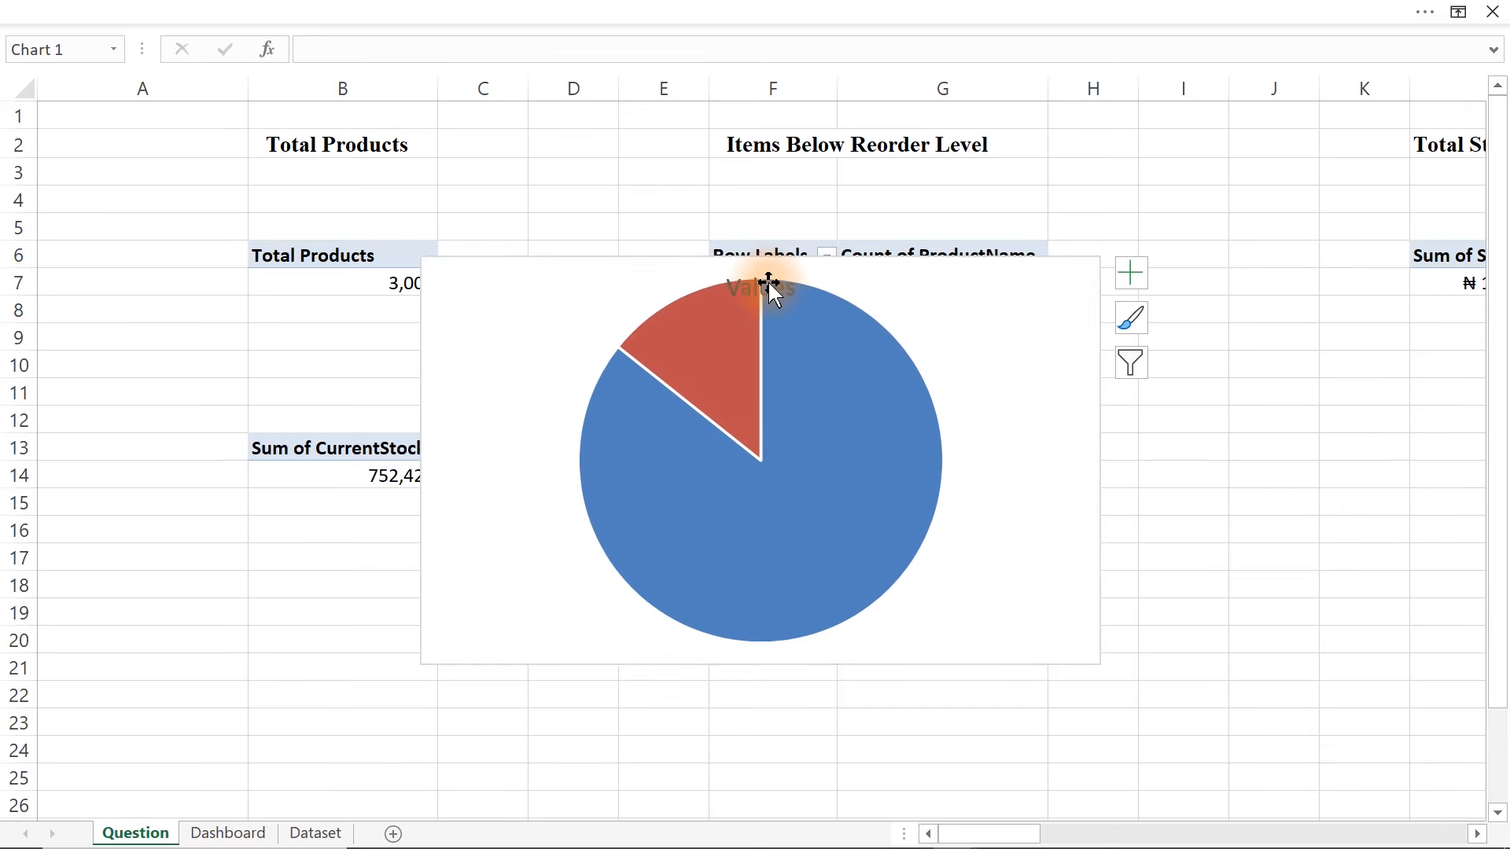
drag(1105, 258, 735, 395)
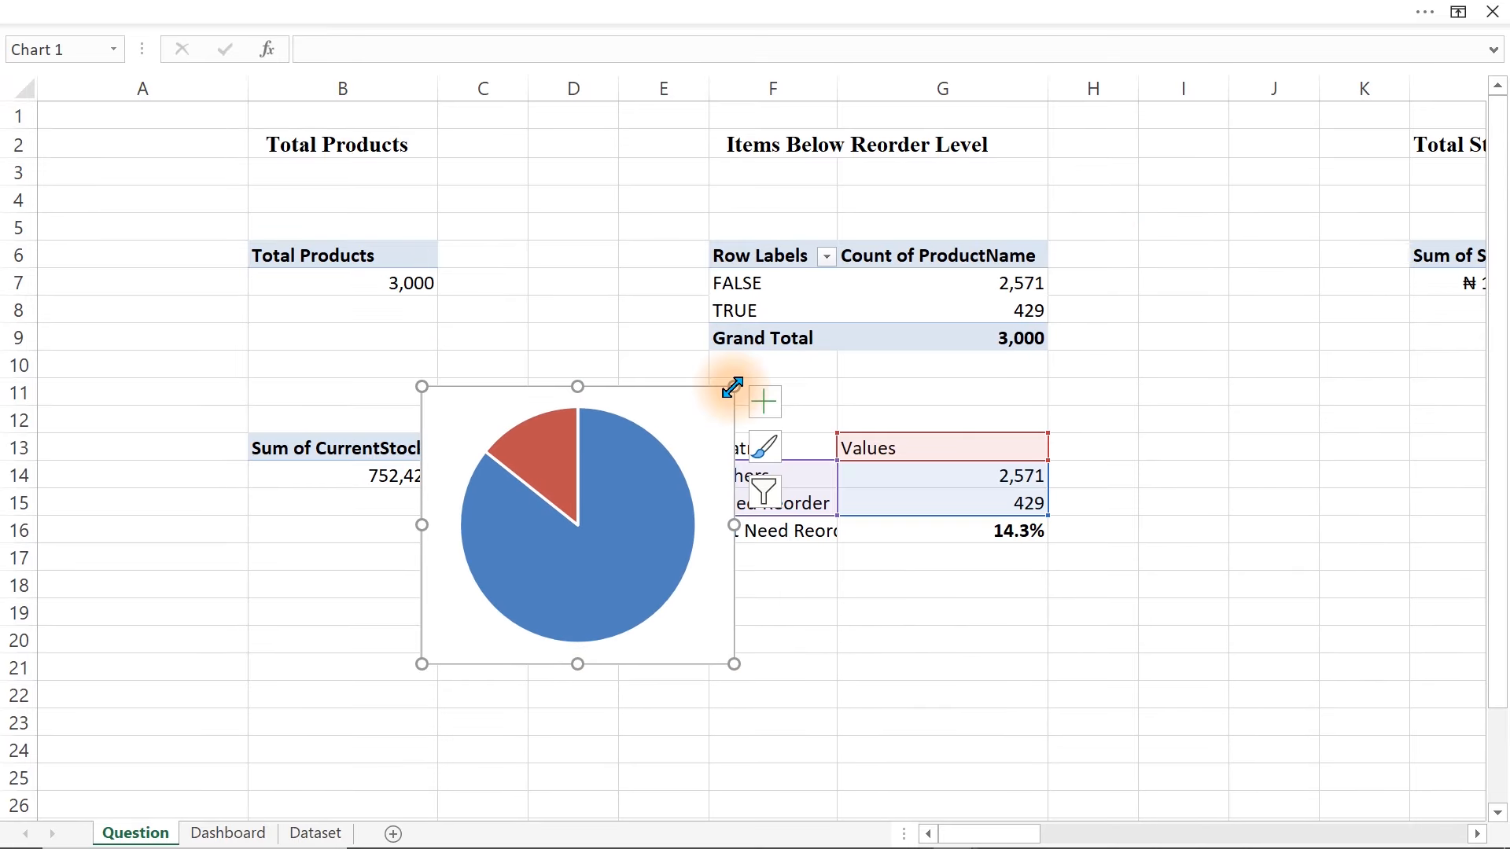
key(Delete)
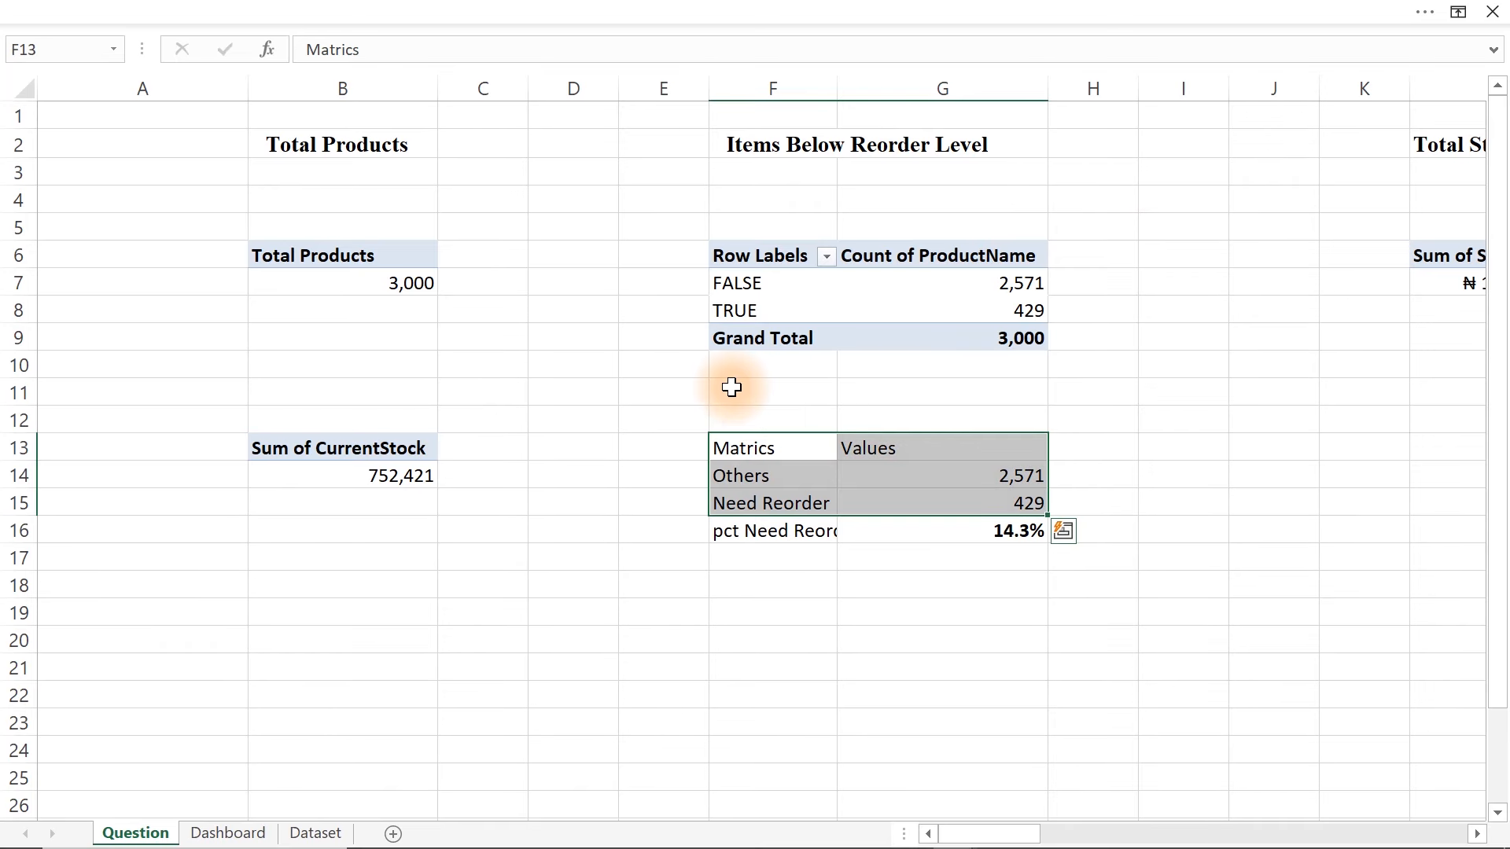
- Paste the Others and Need Reorder pie chart onto the Dashboard sheet and shrink it to fit inside the Items Below Reorder Level card
click(222, 832)
key(ctrl+v)
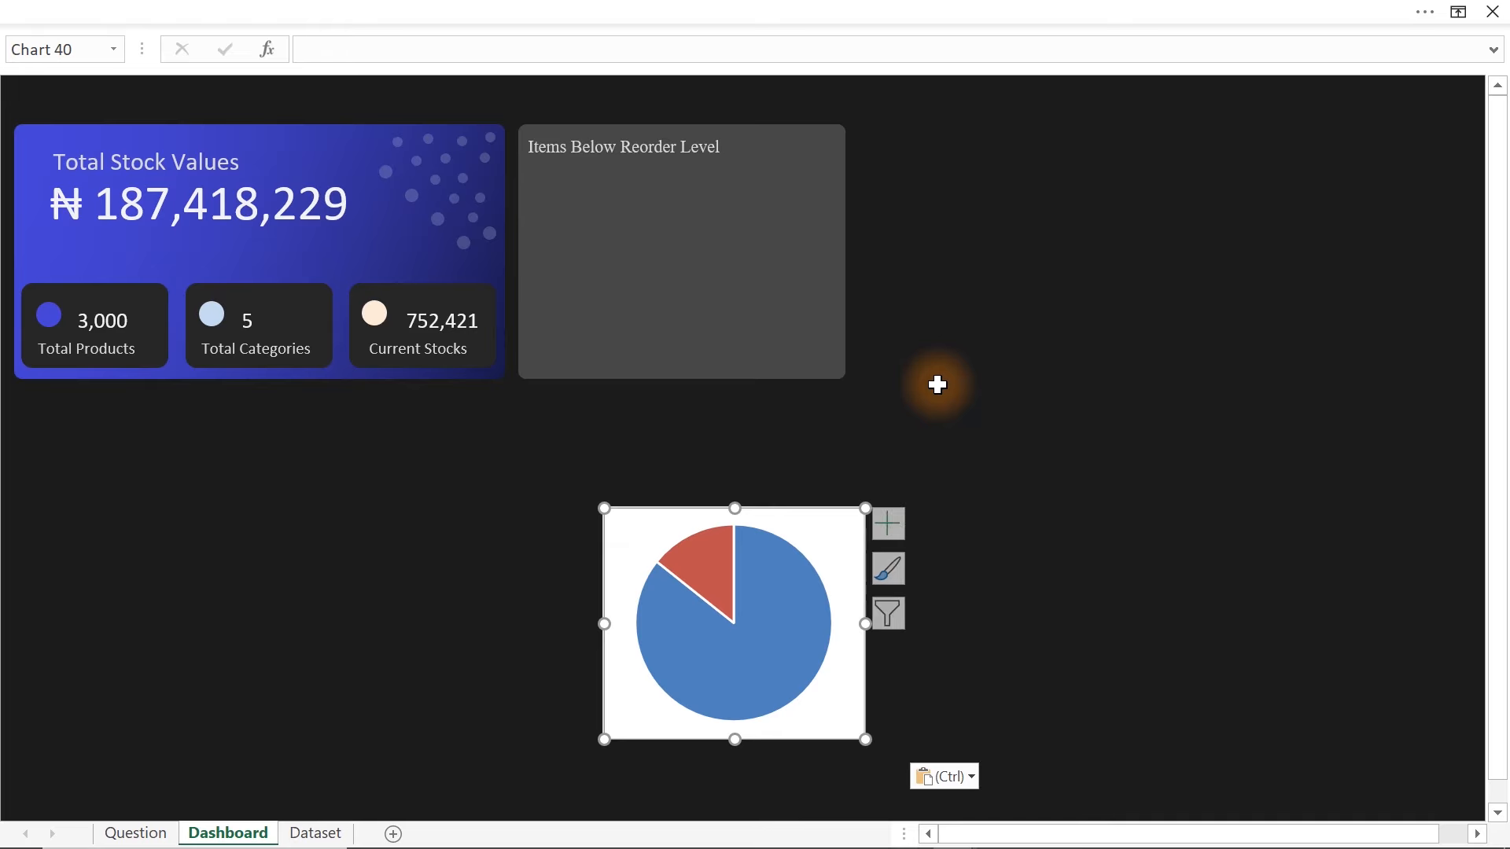
drag(868, 605, 783, 260)
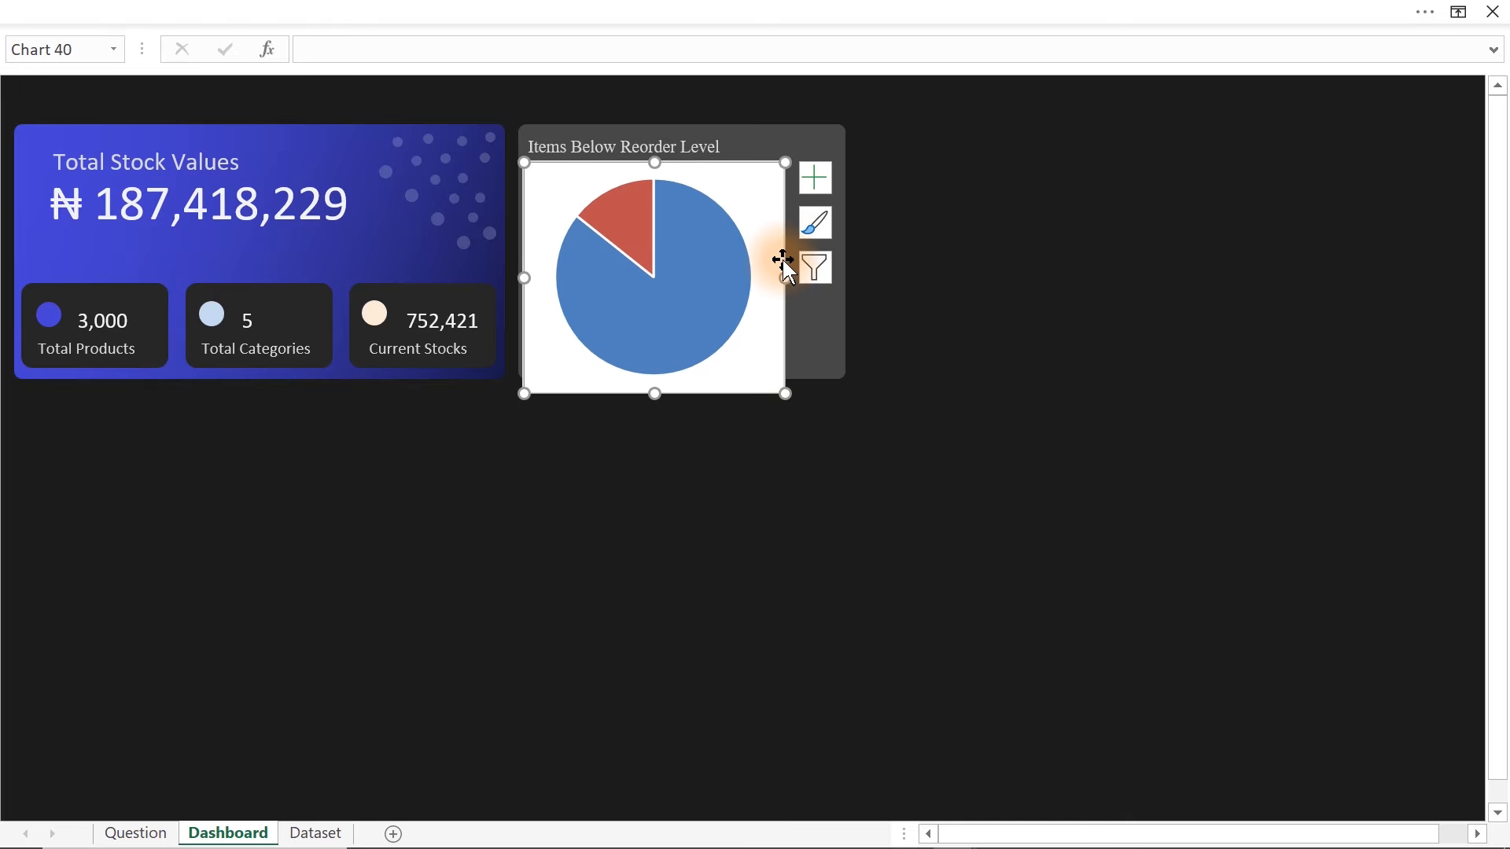
drag(784, 394, 736, 338)
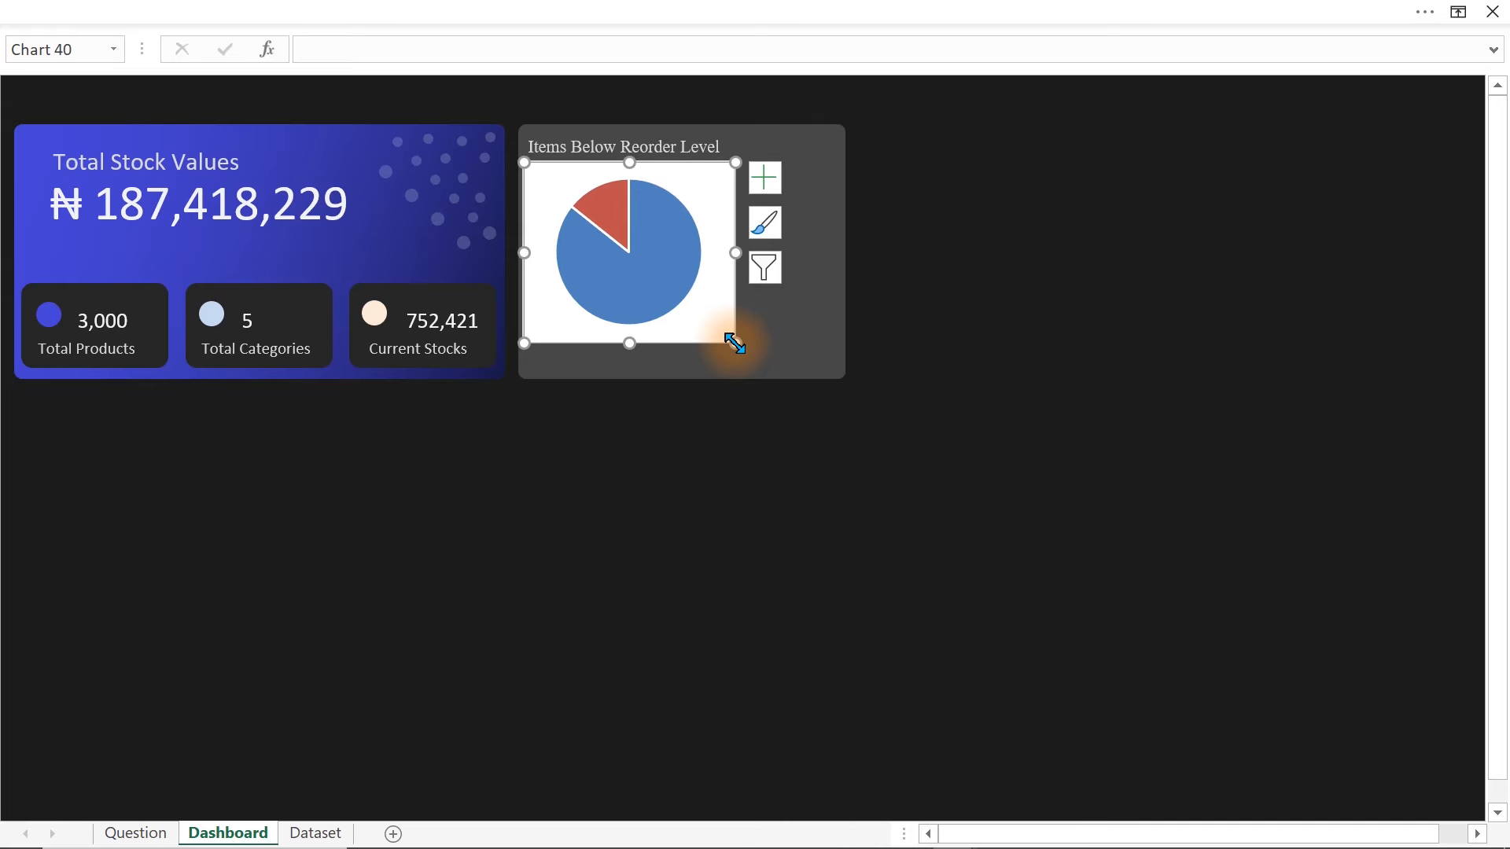
drag(736, 339, 720, 343)
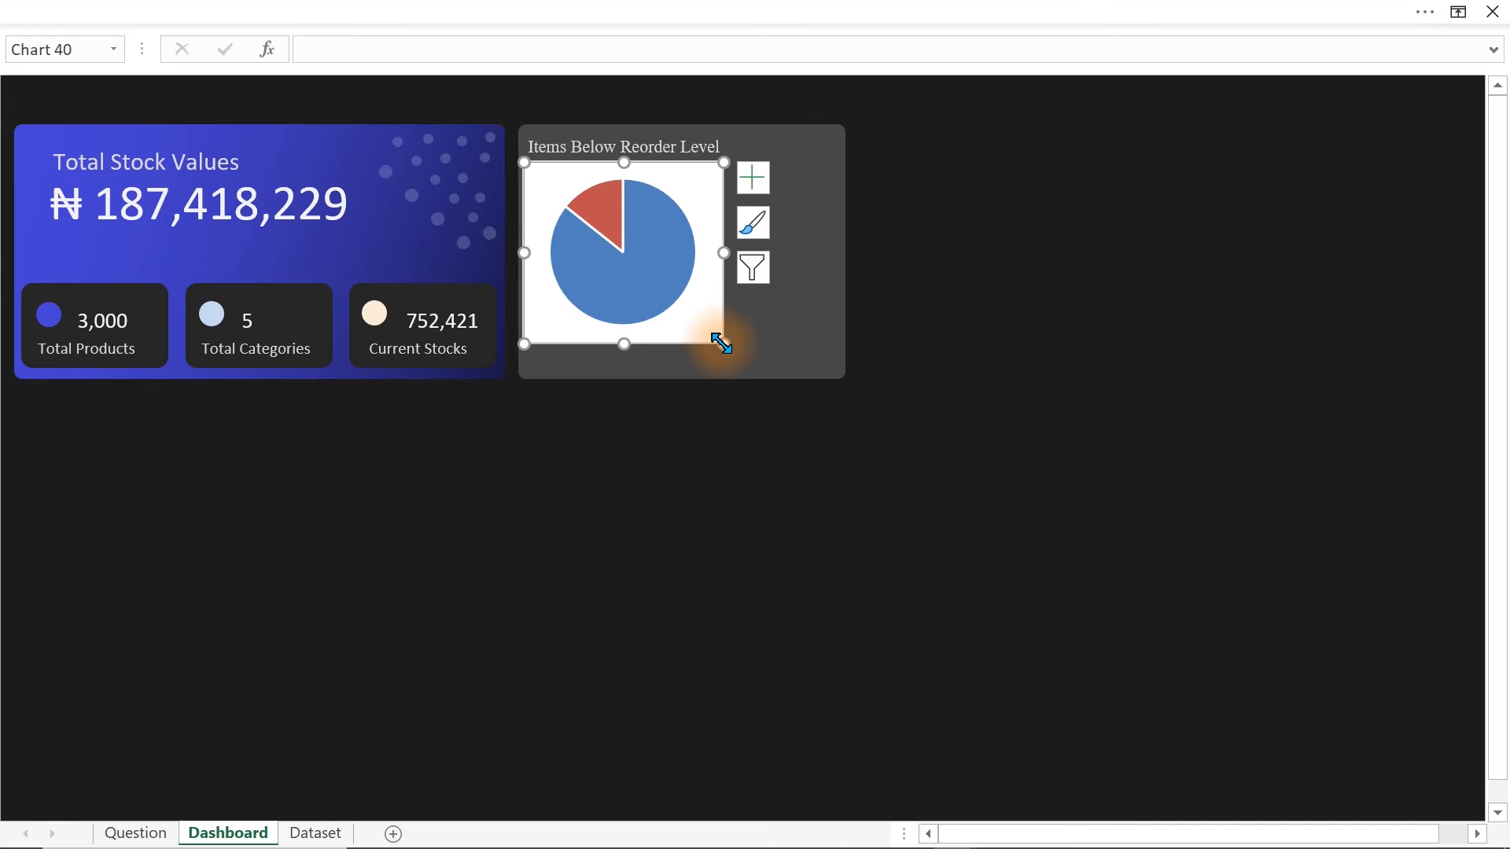
- Set the pie chart's area to no fill and no border line
key(ctrl+q)
click(683, 308)
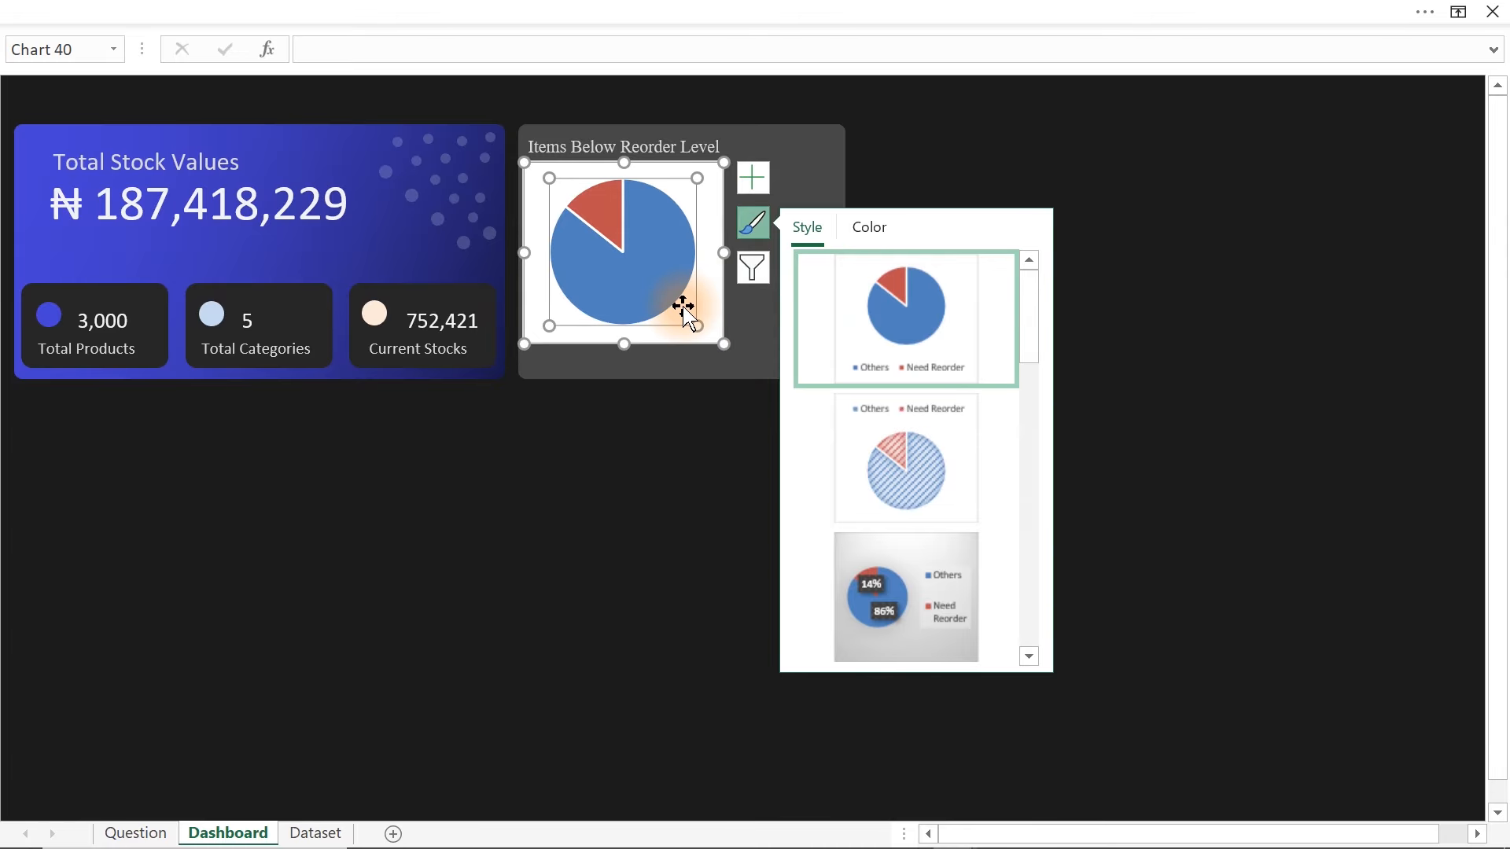
click(705, 318)
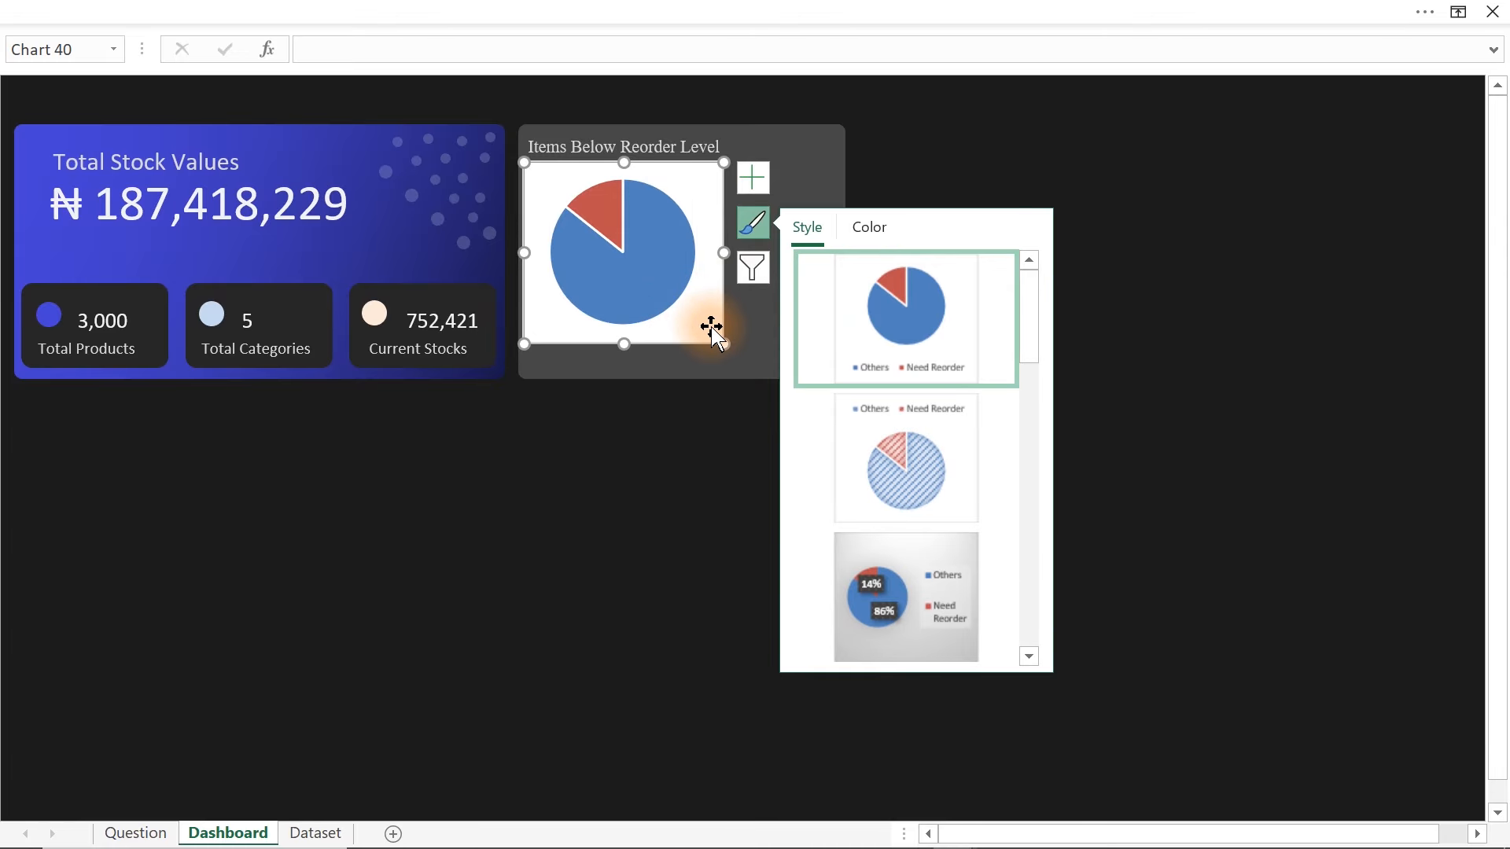
double_click(713, 330)
click(962, 189)
click(932, 403)
click(550, 505)
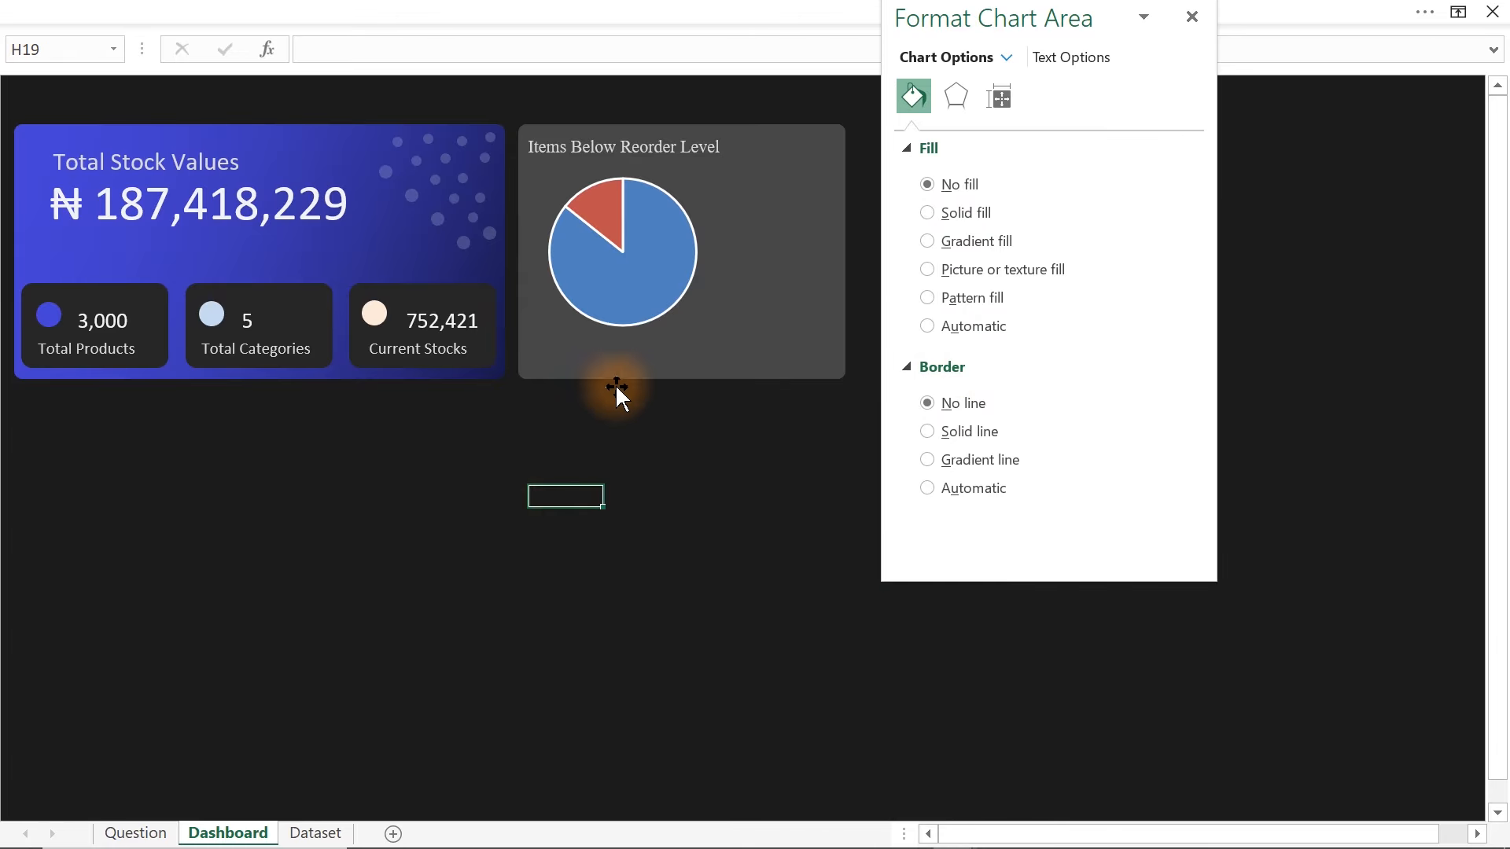
- Remove the border line from the slices of the pie series
click(624, 320)
click(624, 320)
click(912, 98)
click(928, 481)
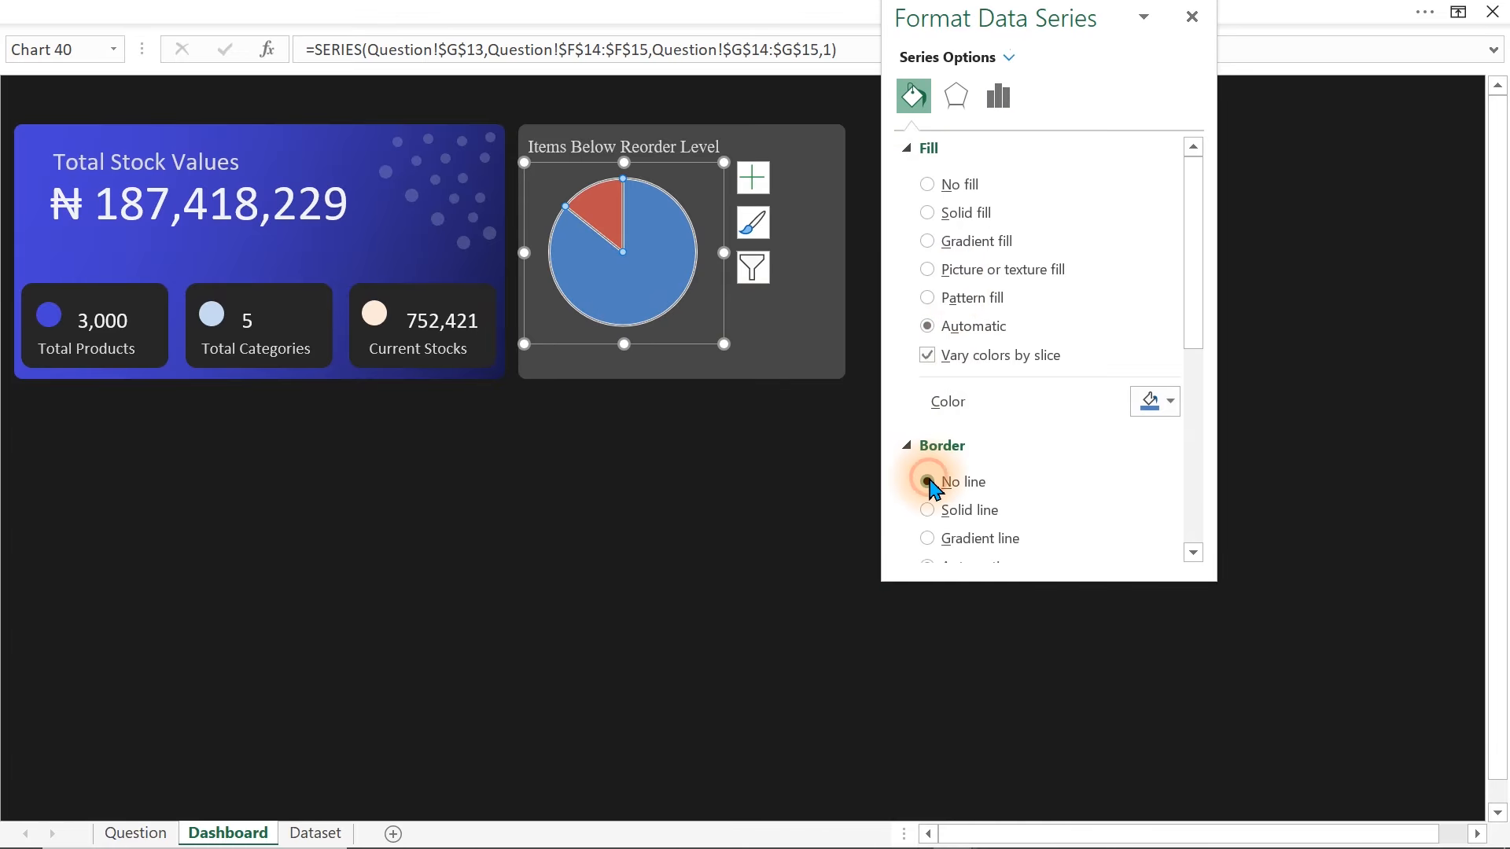
click(674, 515)
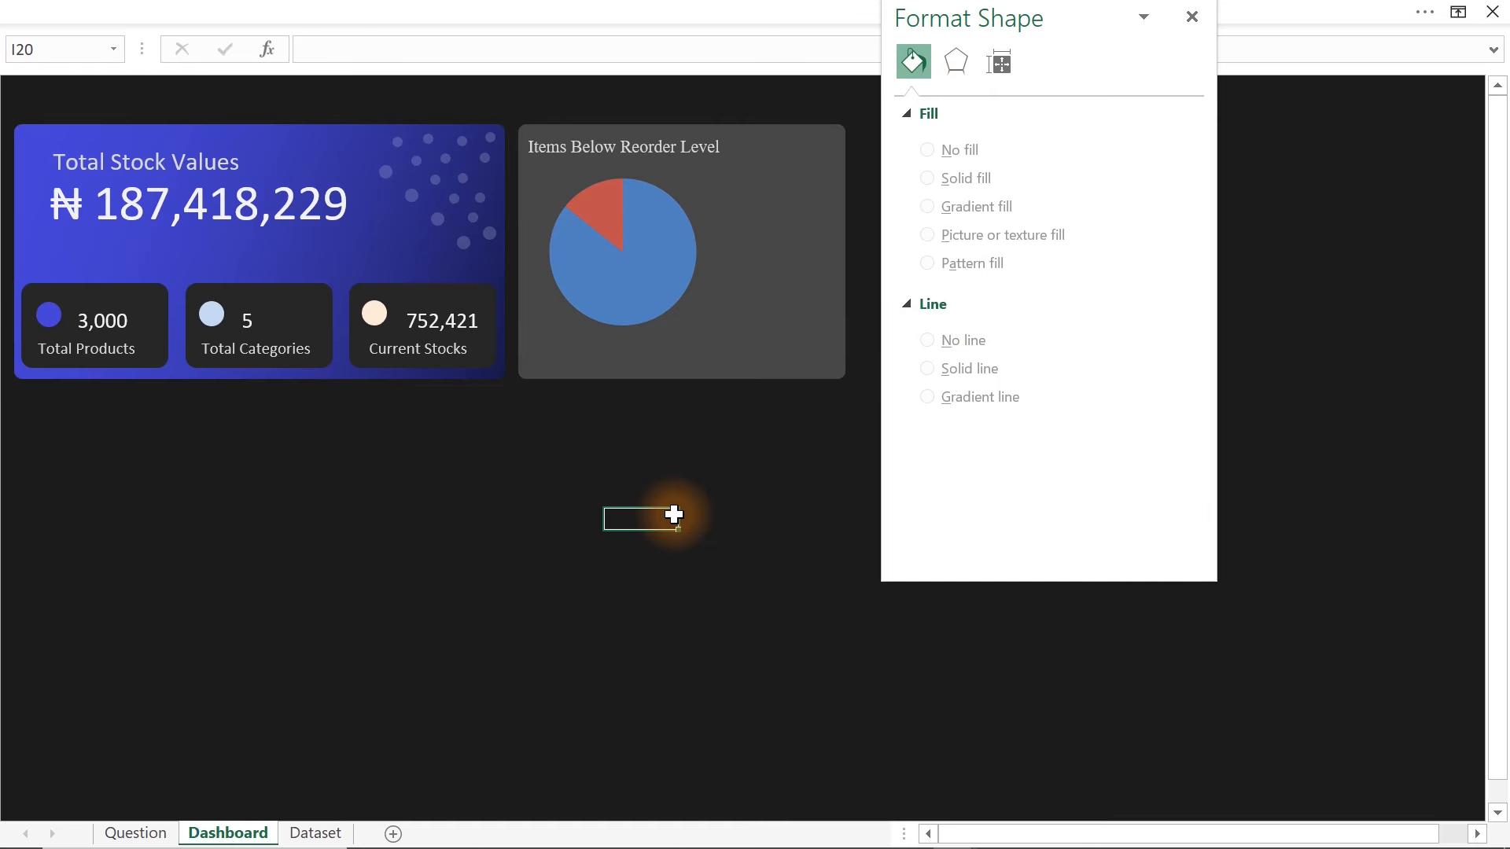
- Try several gray shades as the solid fill of the pie's Others slice, ending with a dark gray
click(648, 271)
click(649, 270)
click(648, 271)
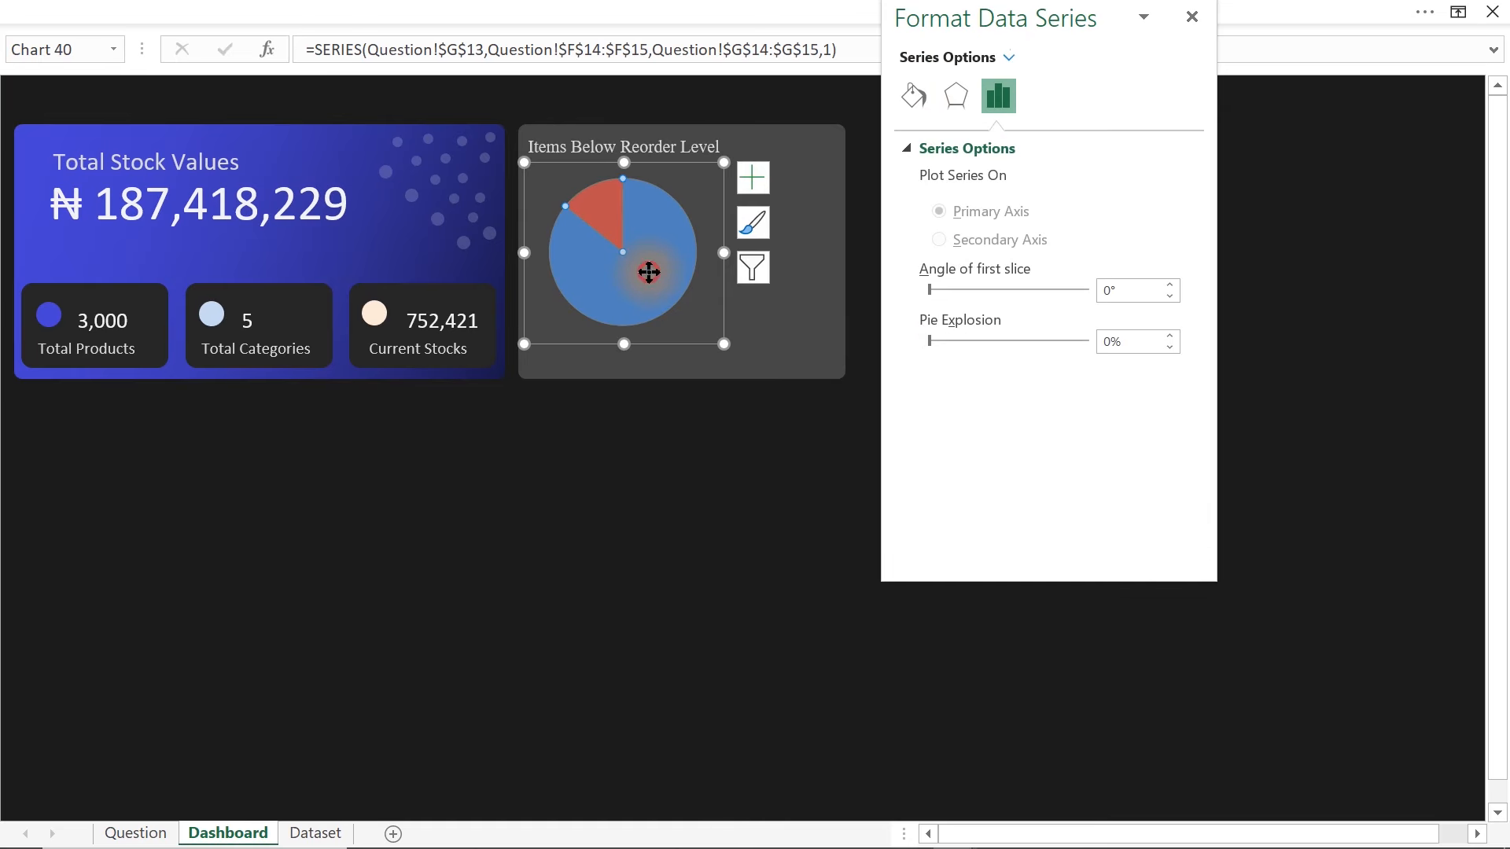
click(914, 95)
click(1165, 408)
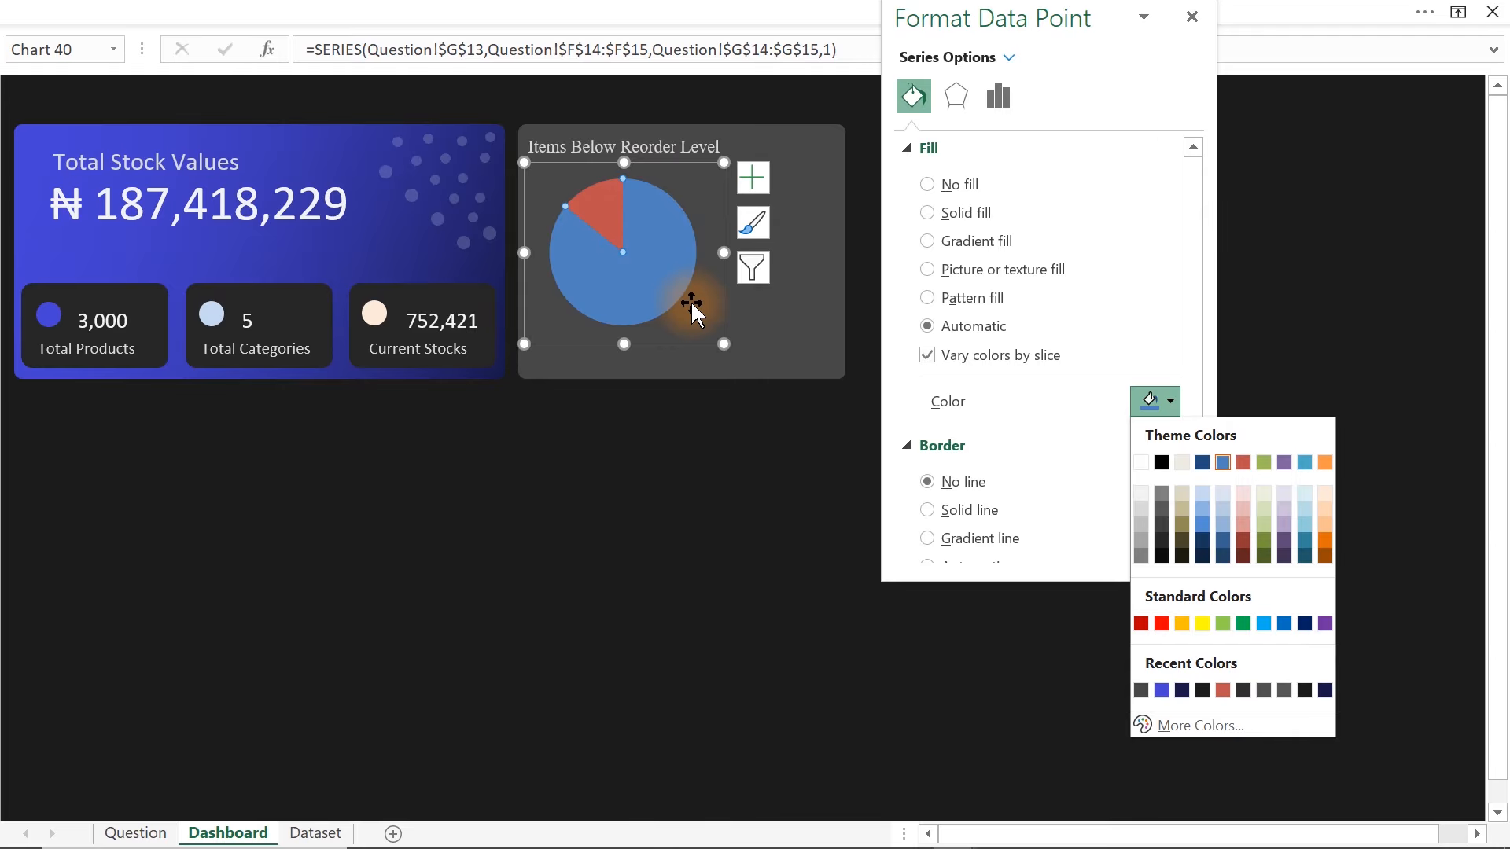
click(1142, 524)
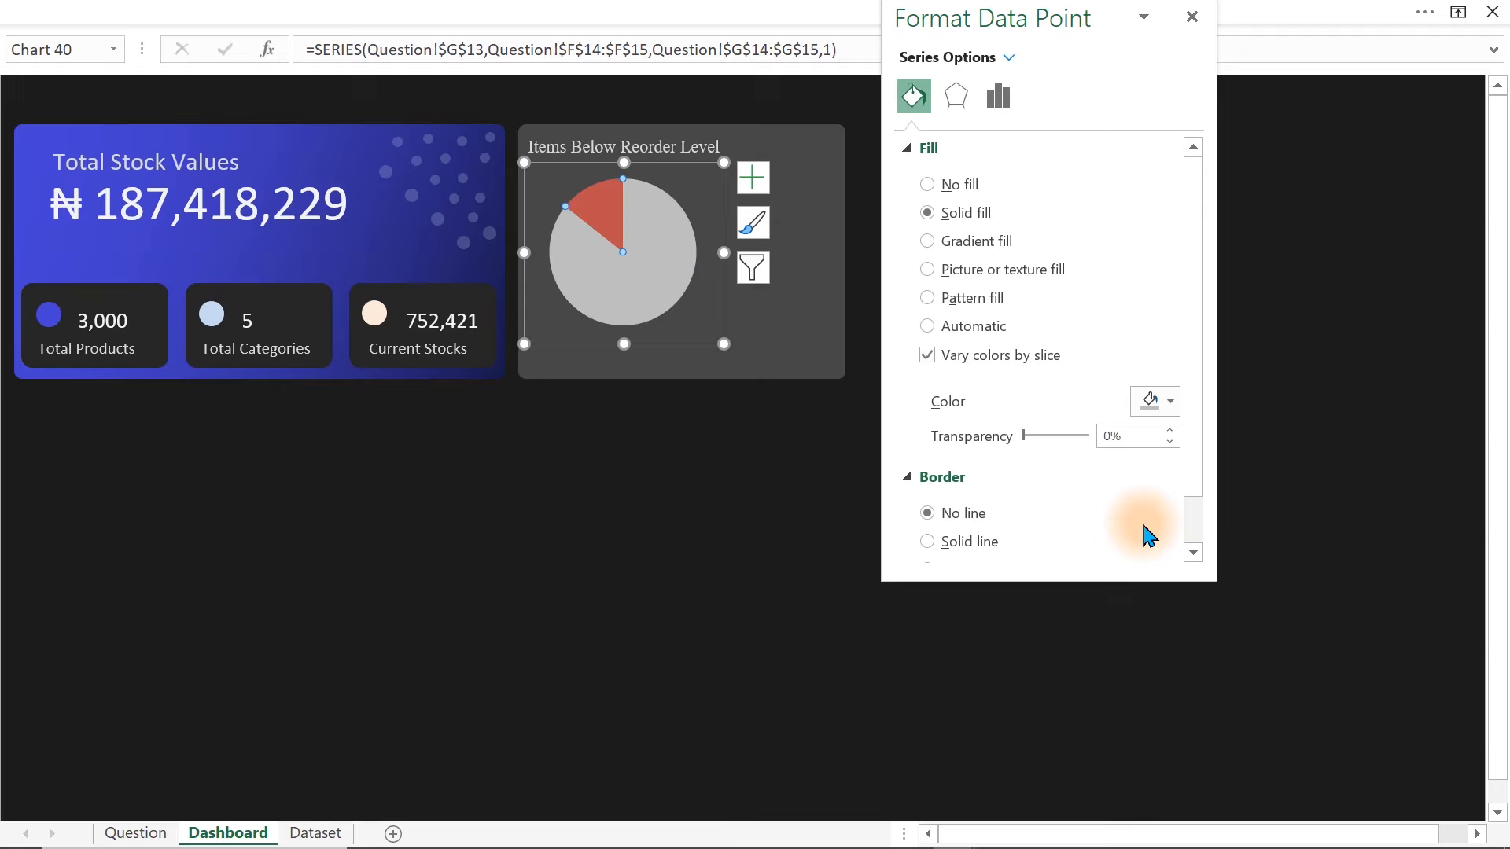
click(1154, 401)
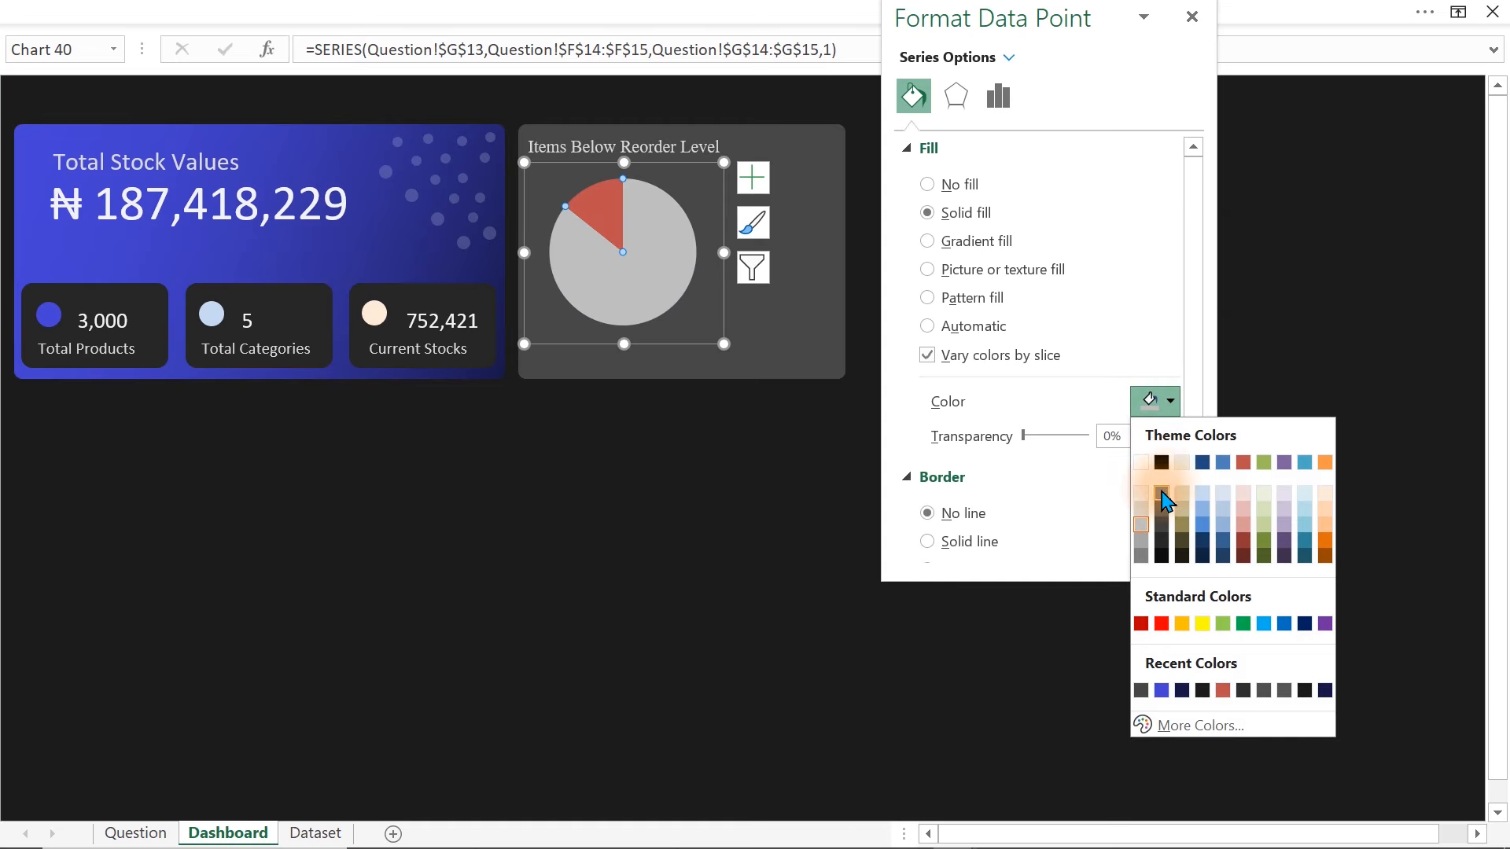
click(1141, 556)
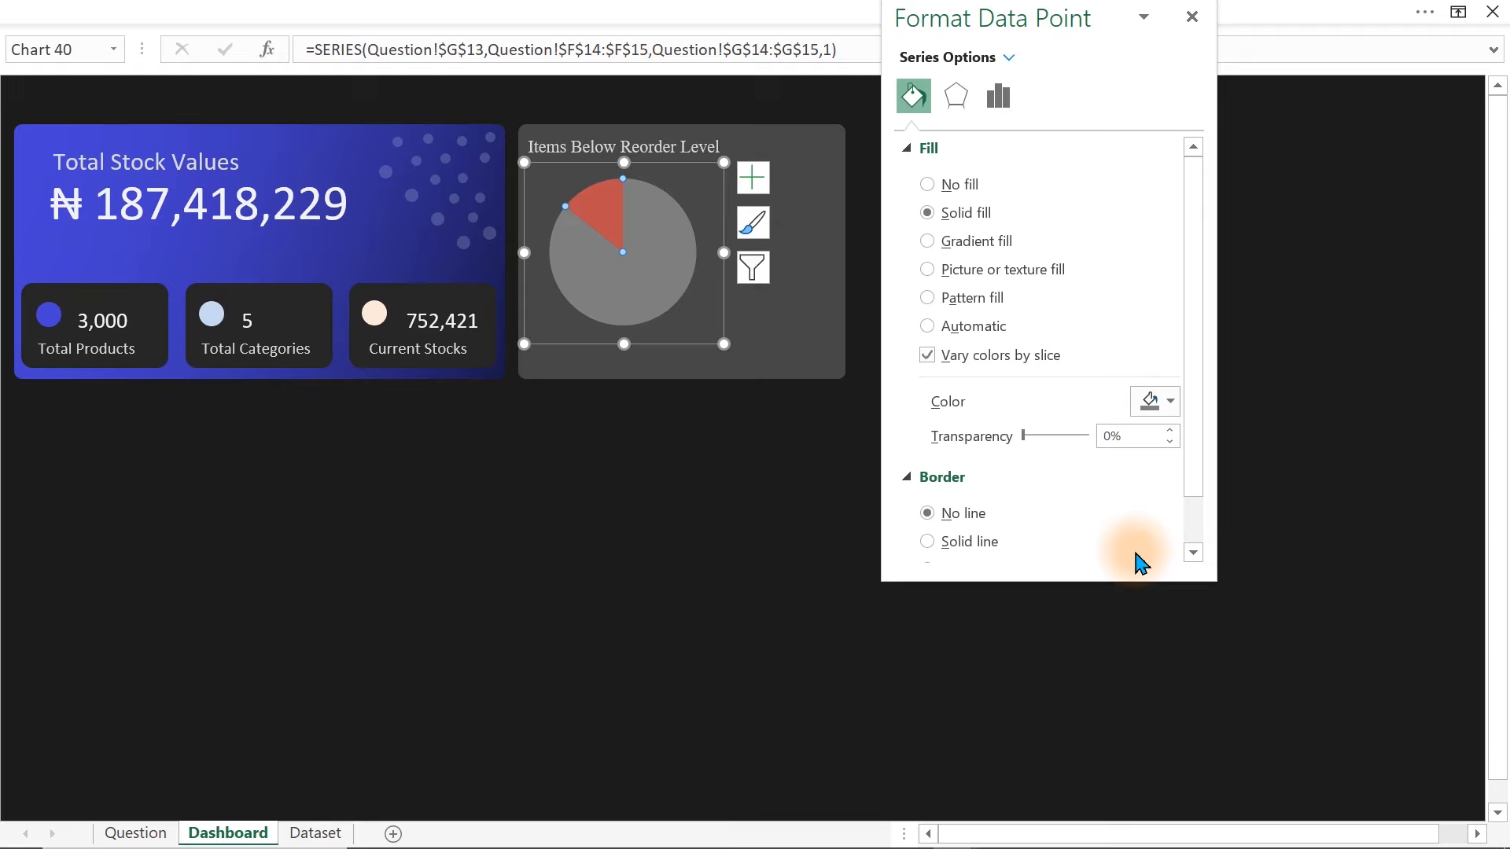
click(1155, 401)
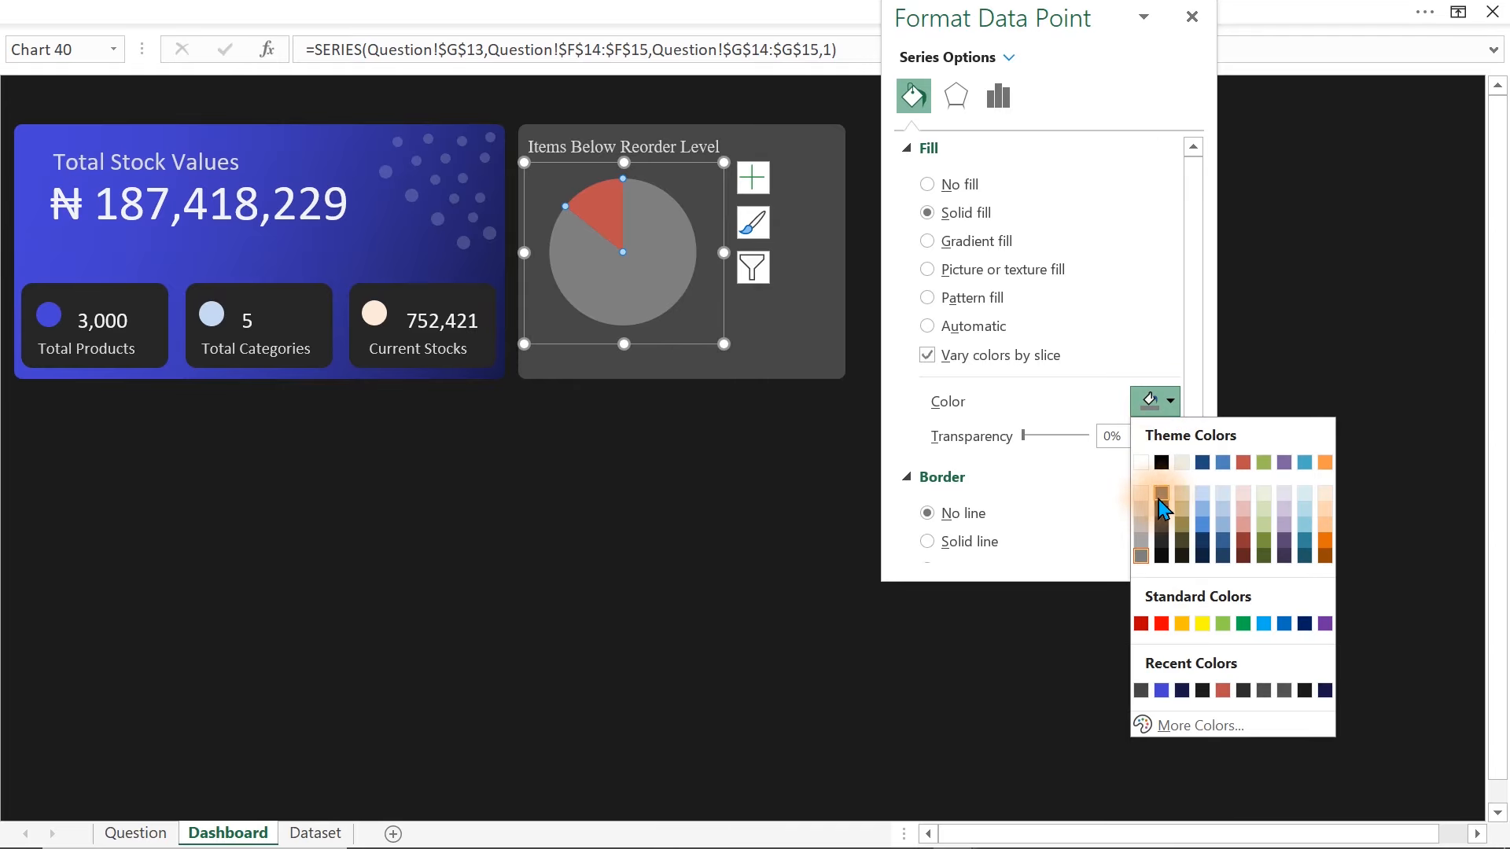
click(1161, 494)
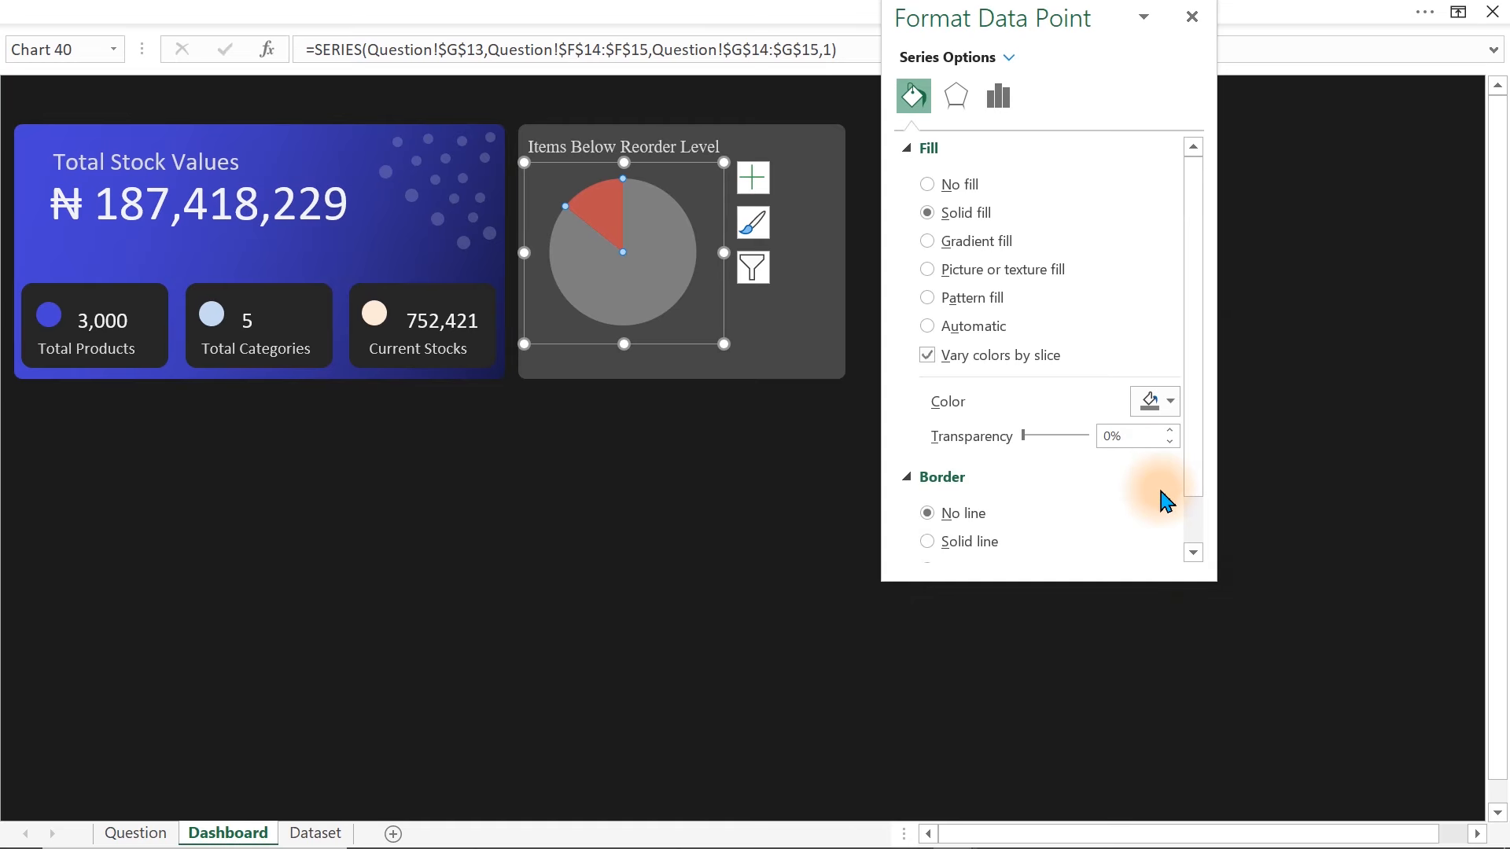
click(1160, 402)
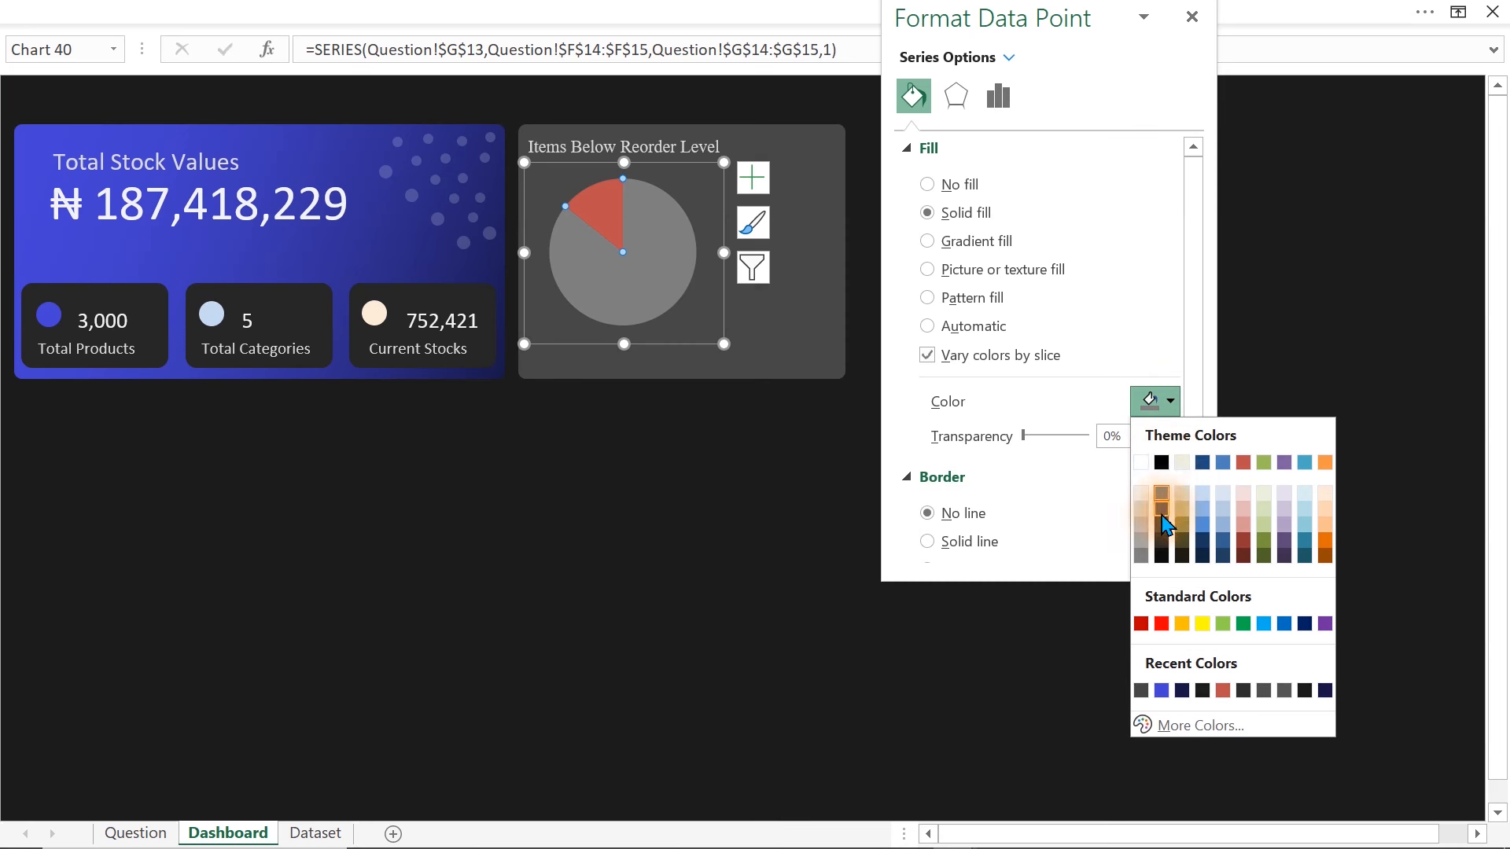
click(1162, 514)
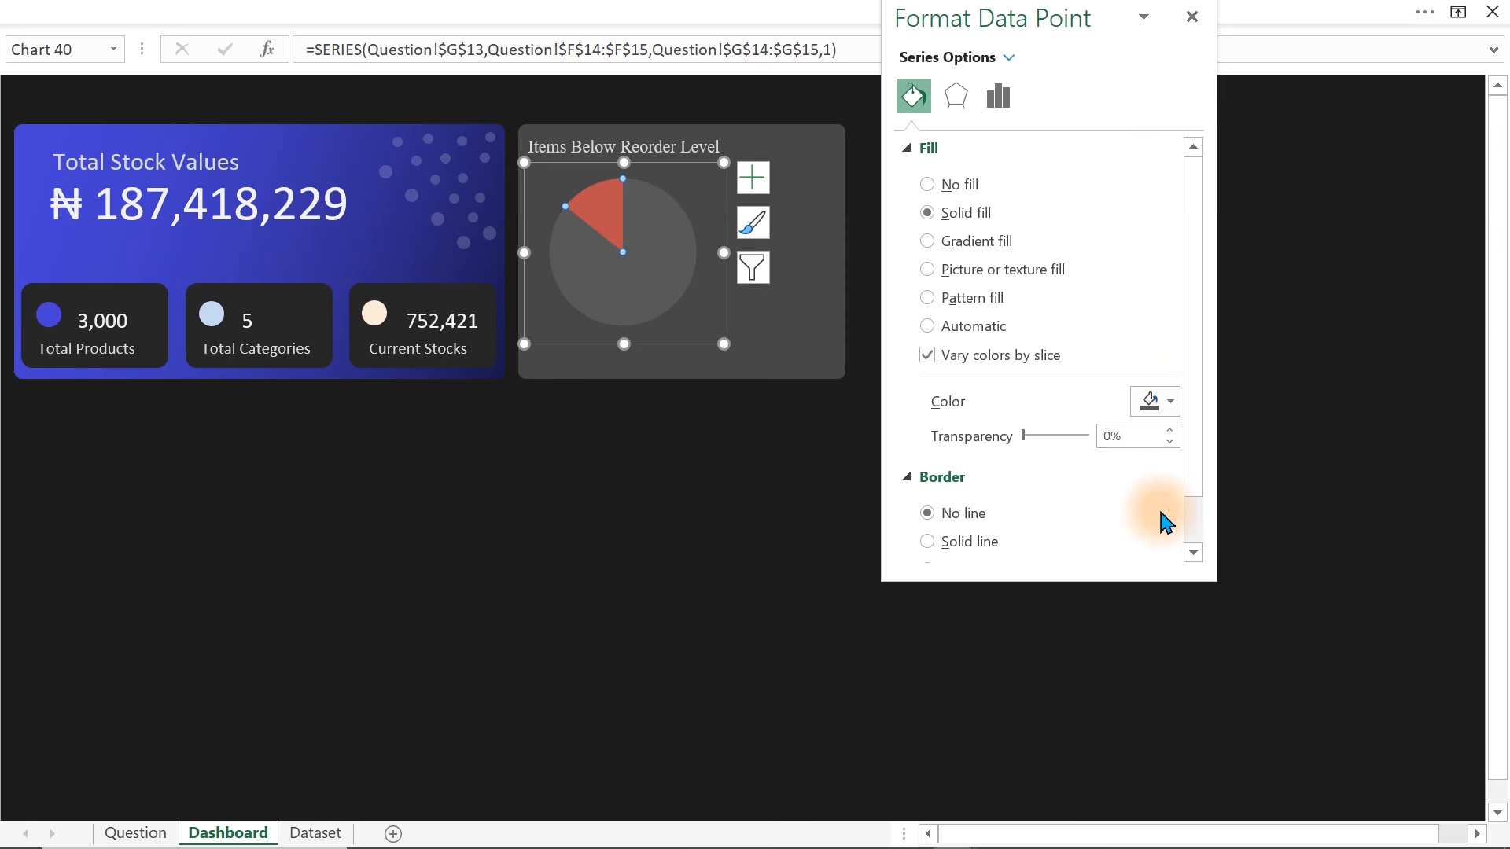
click(634, 540)
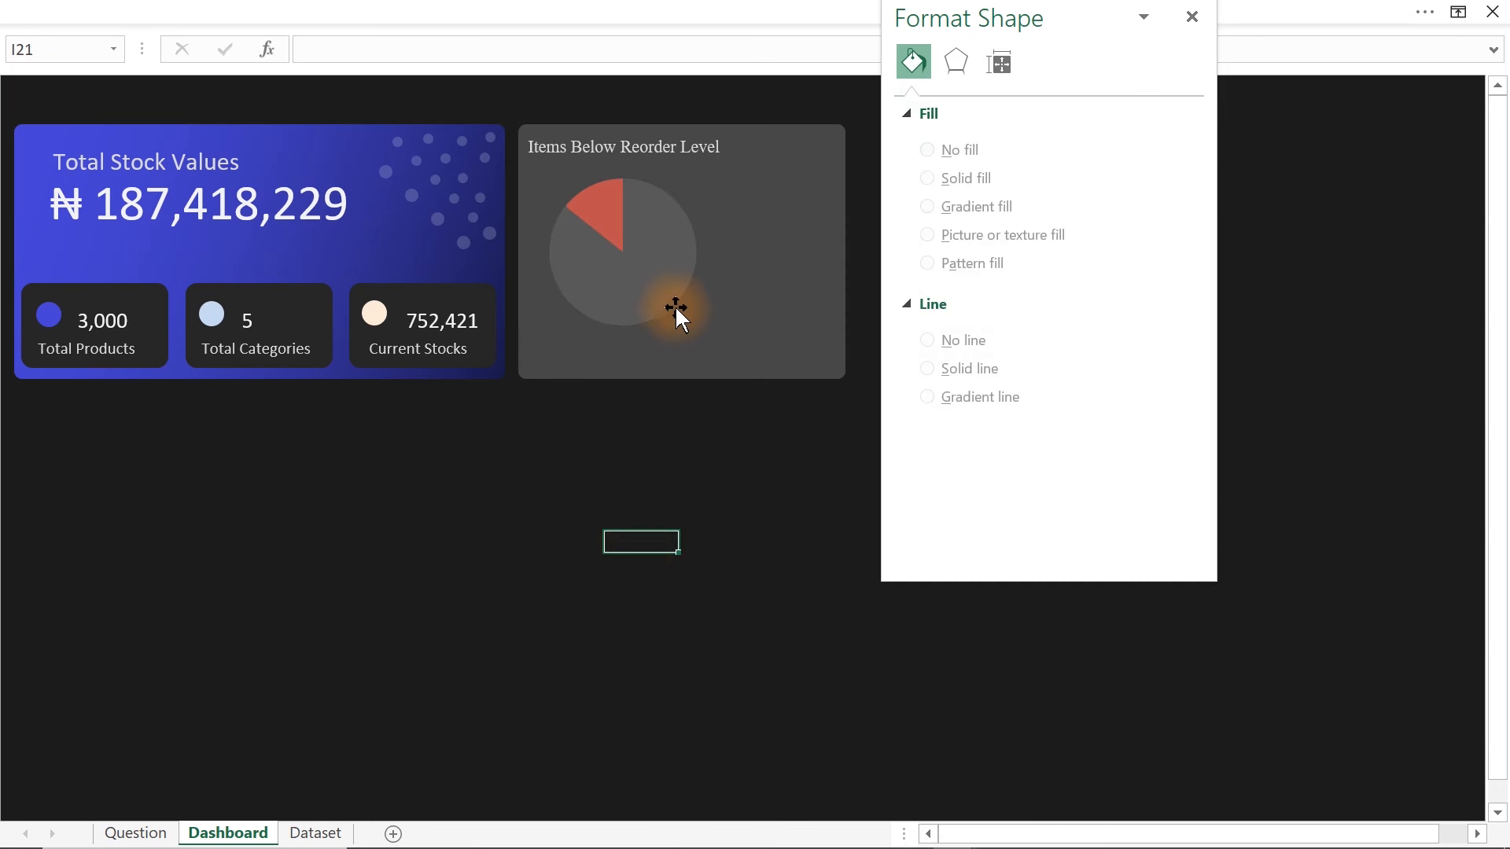
- Fill the Others slice with a medium gray at 56% transparency
mouse_move(673, 304)
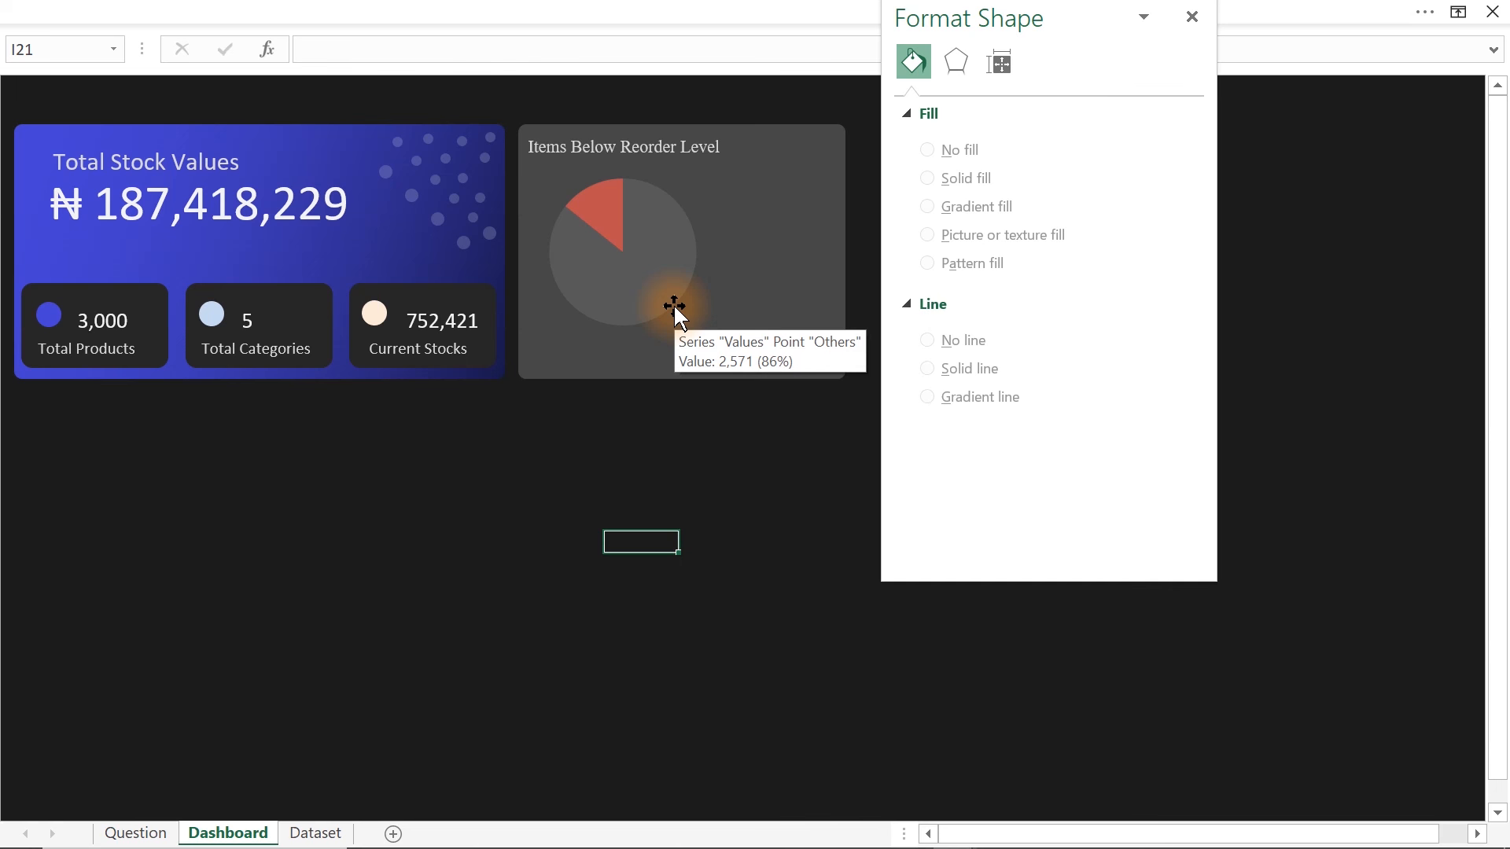
click(675, 308)
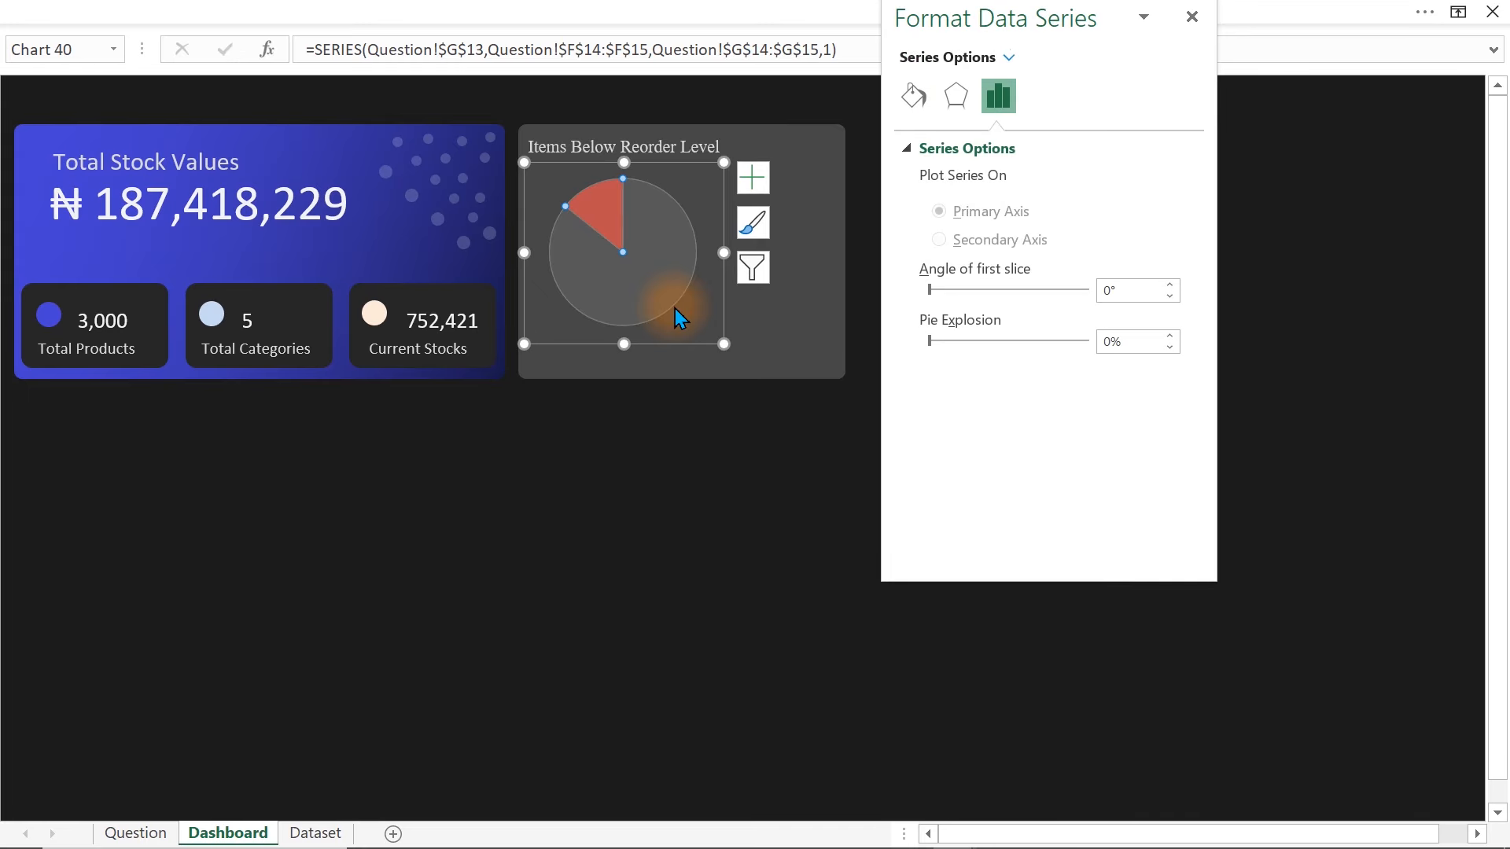
click(629, 298)
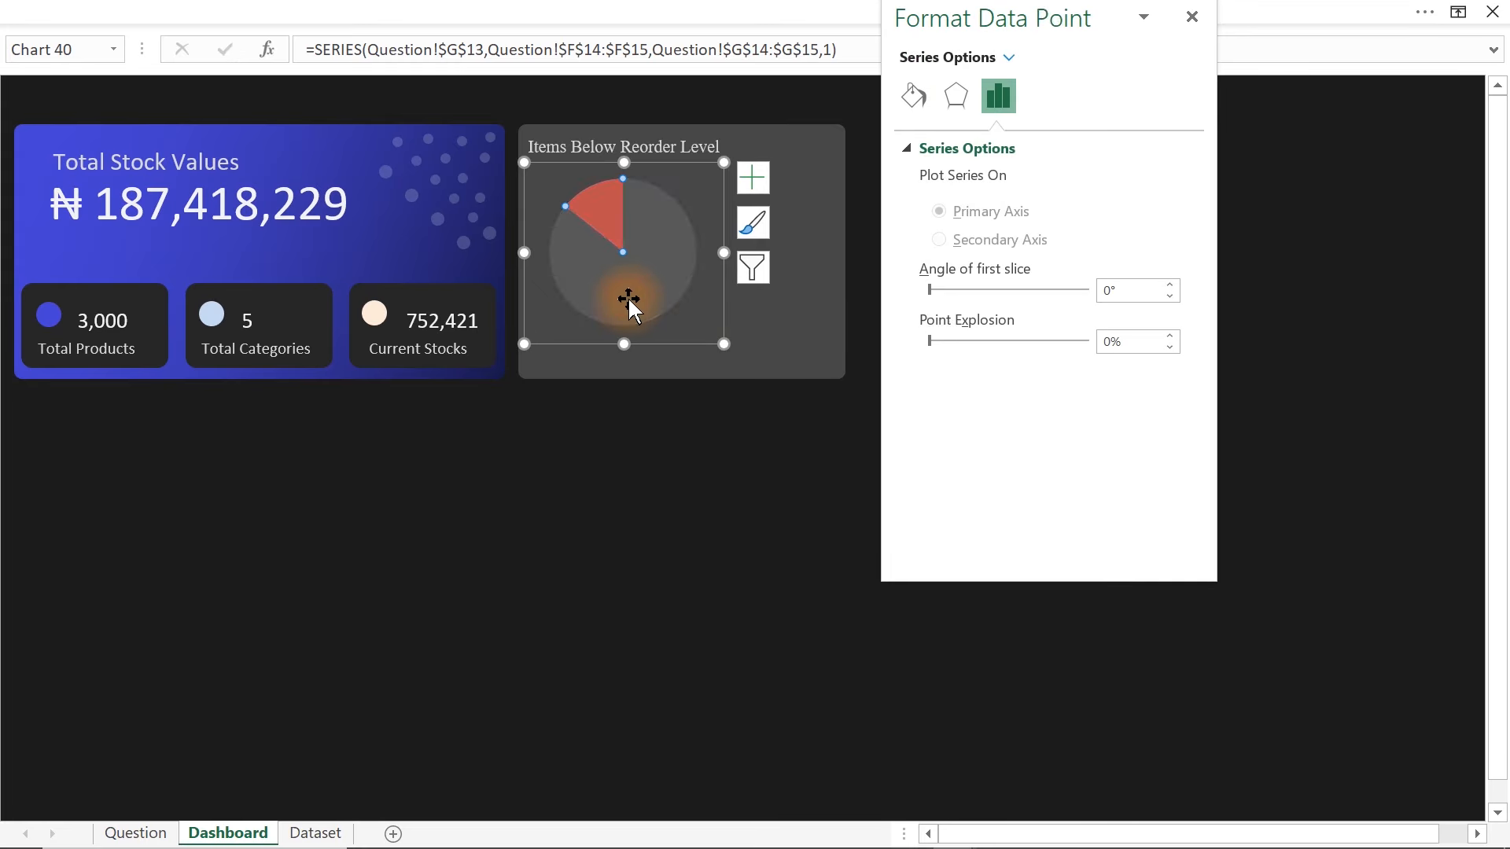
click(913, 97)
click(1163, 393)
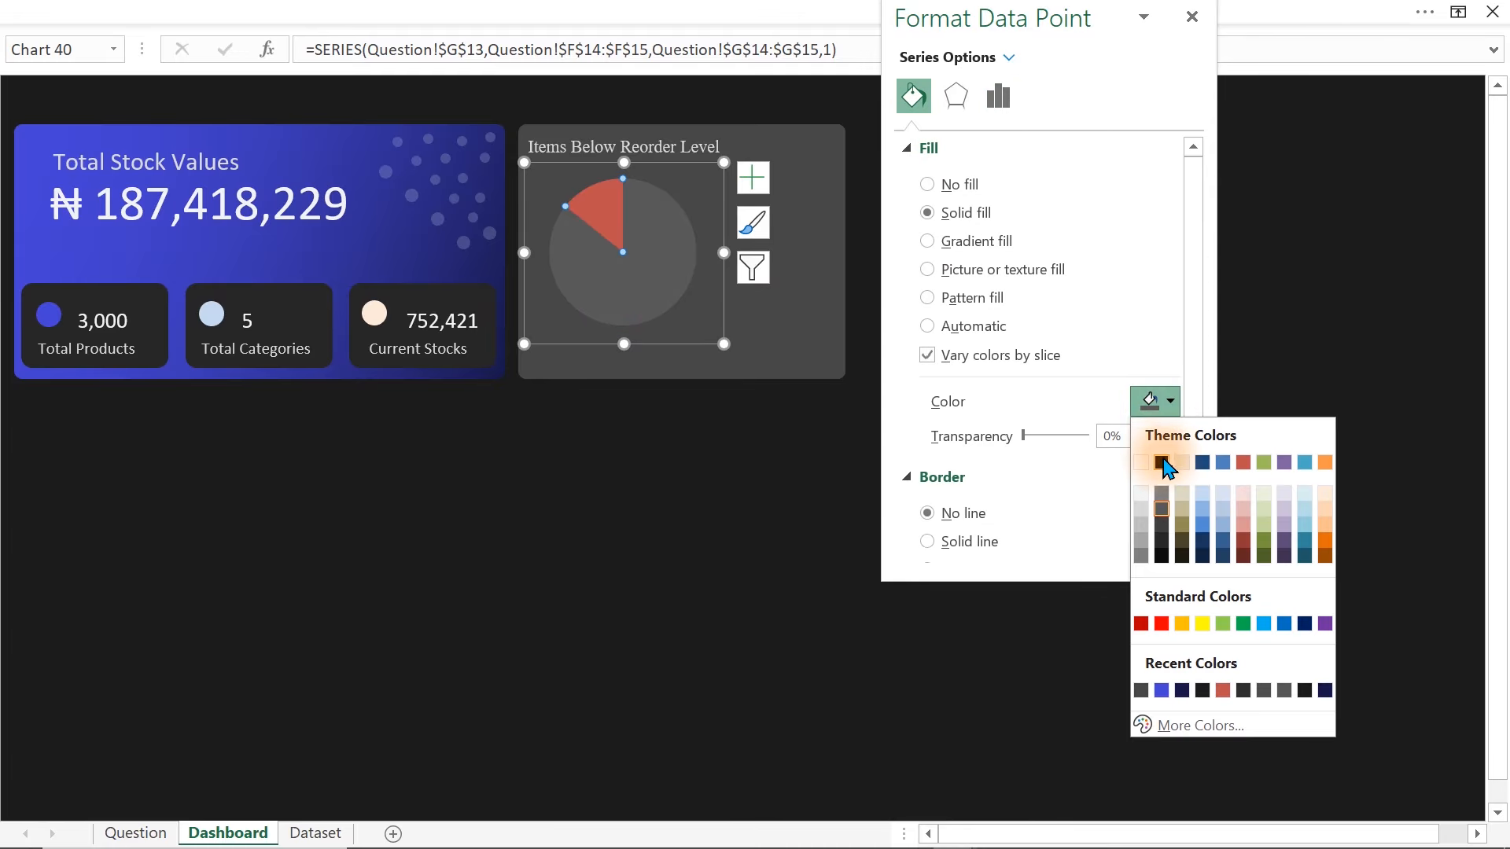
click(1166, 500)
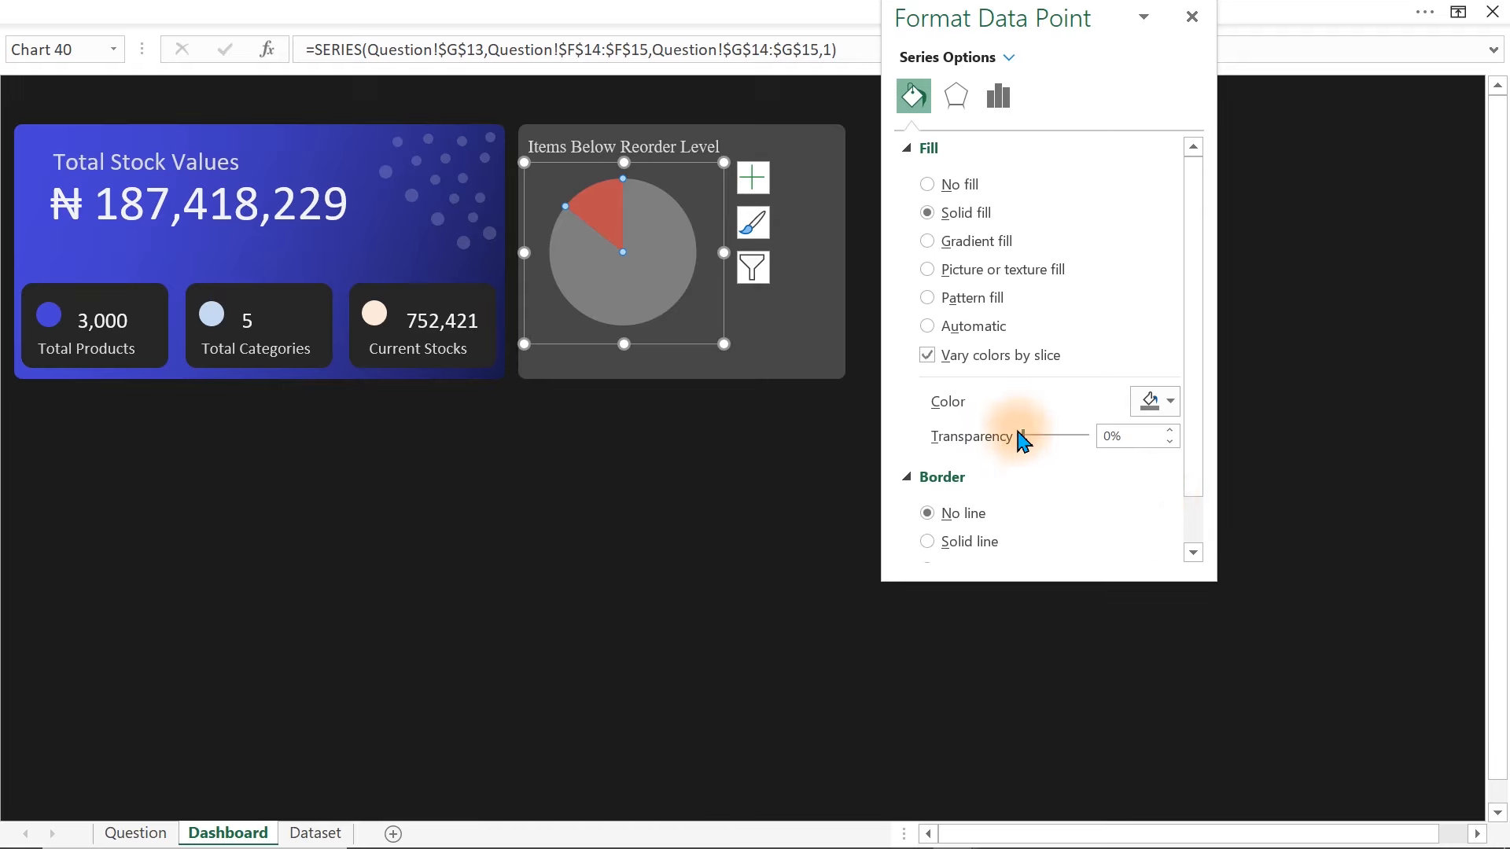
drag(1025, 437, 1055, 447)
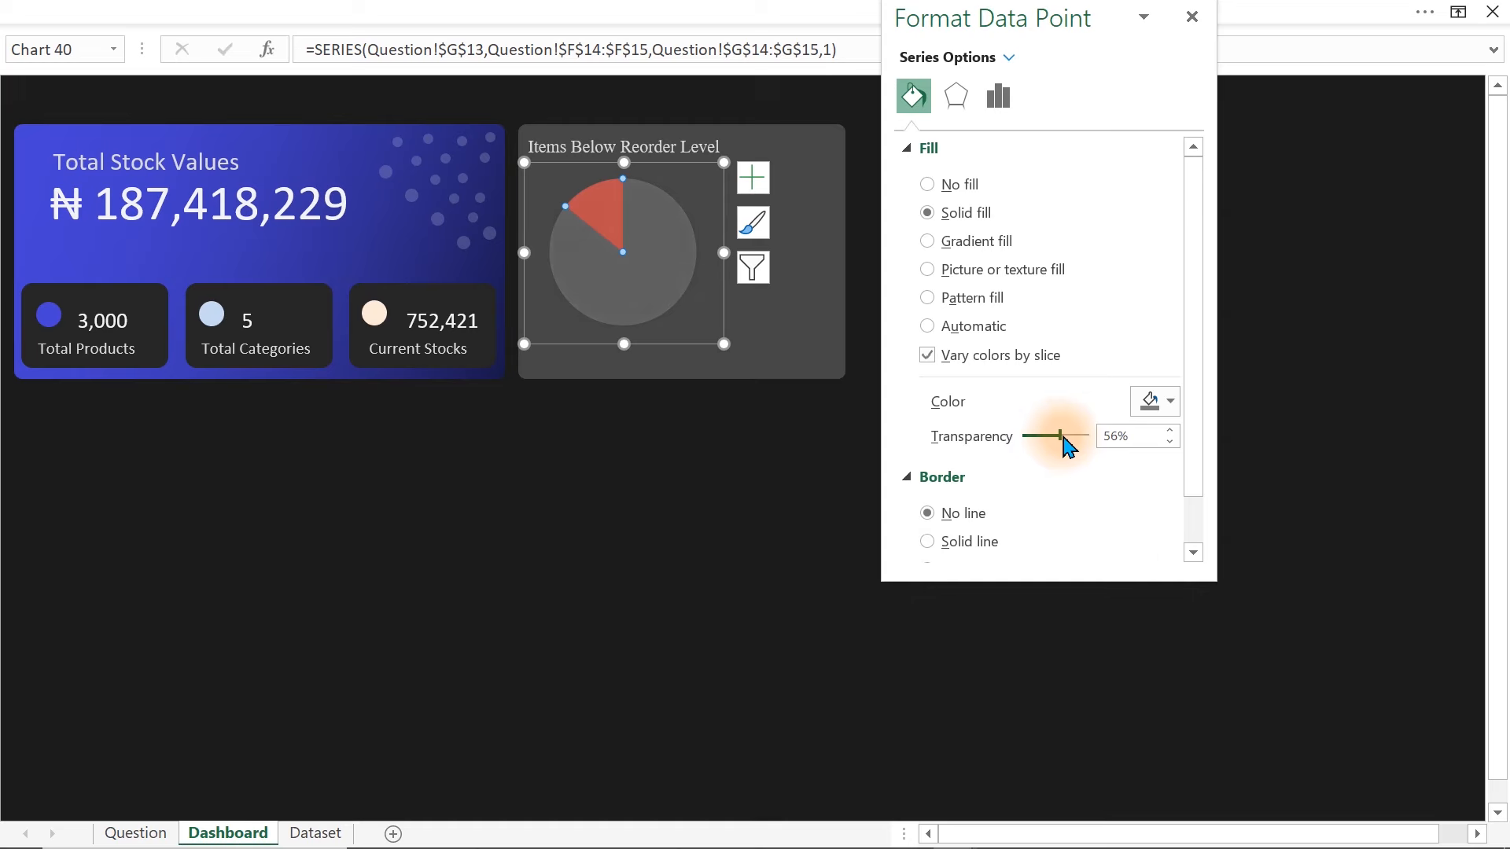
click(640, 472)
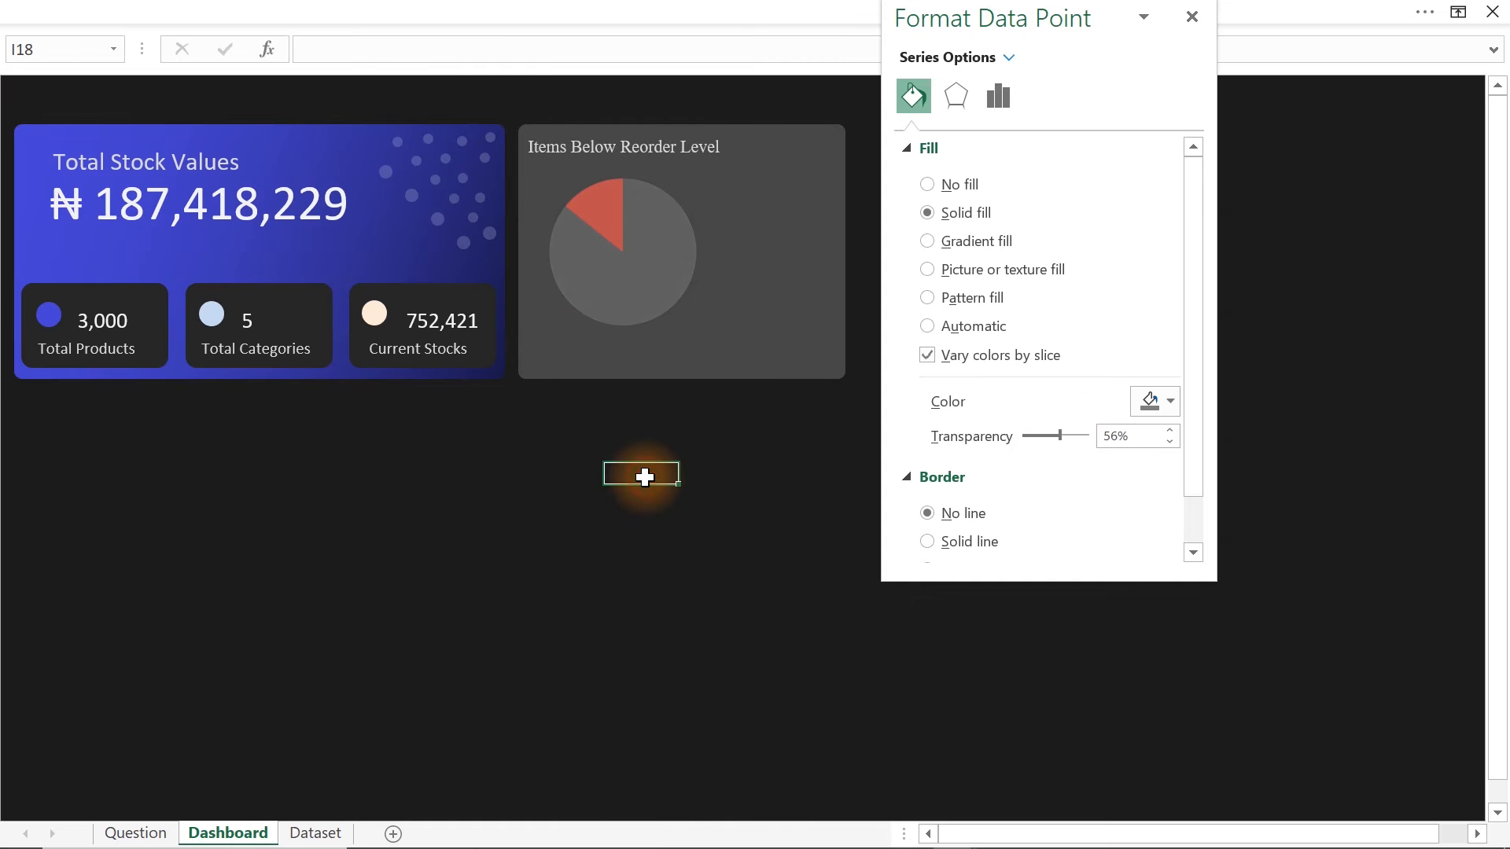
- Pull the red Need Reorder slice out of the pie with a point explosion of 19%
click(622, 203)
click(609, 203)
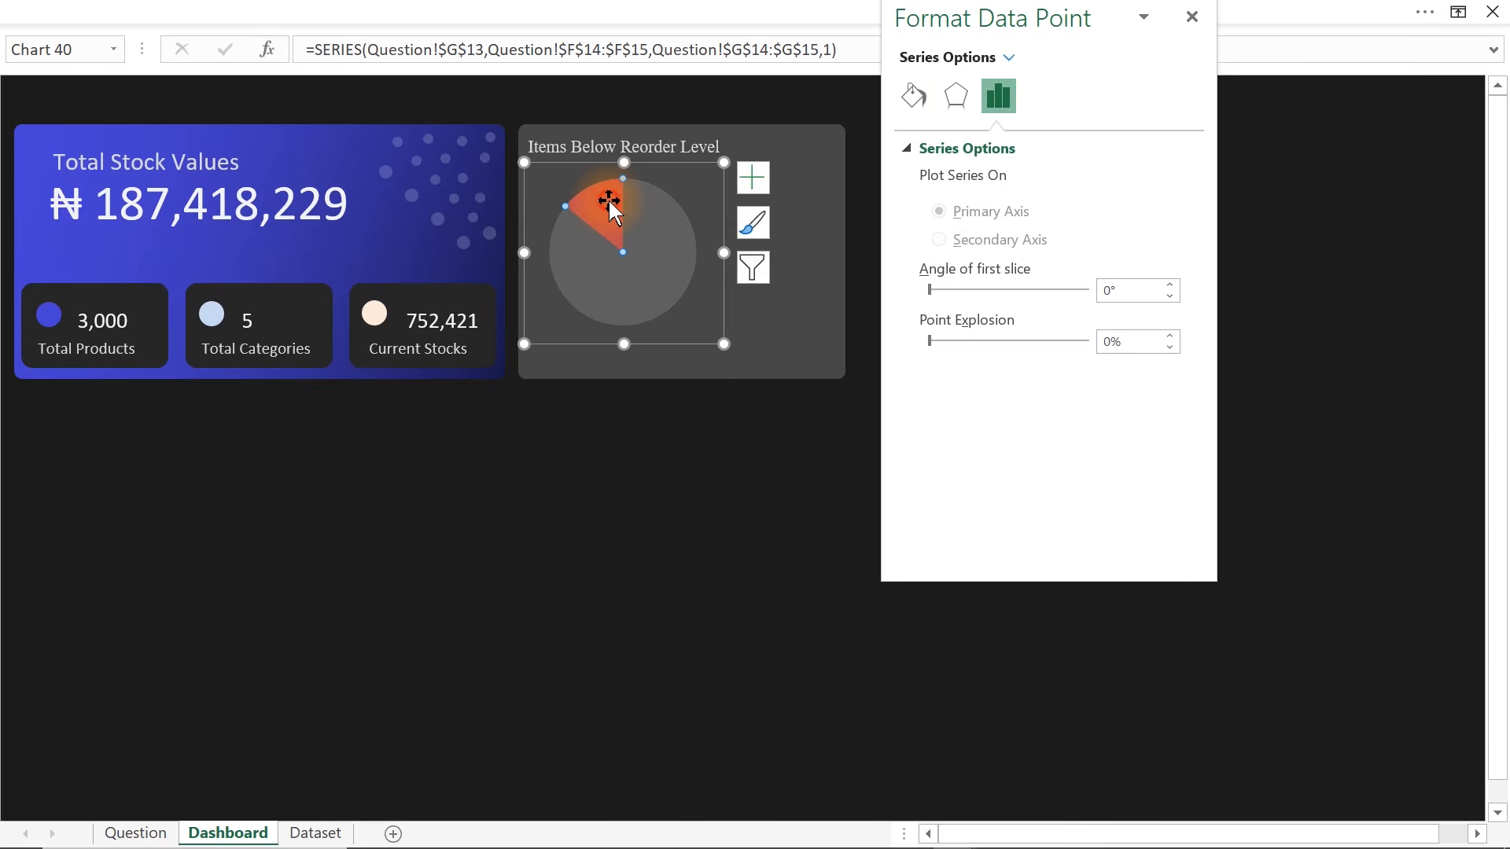
drag(929, 343, 938, 348)
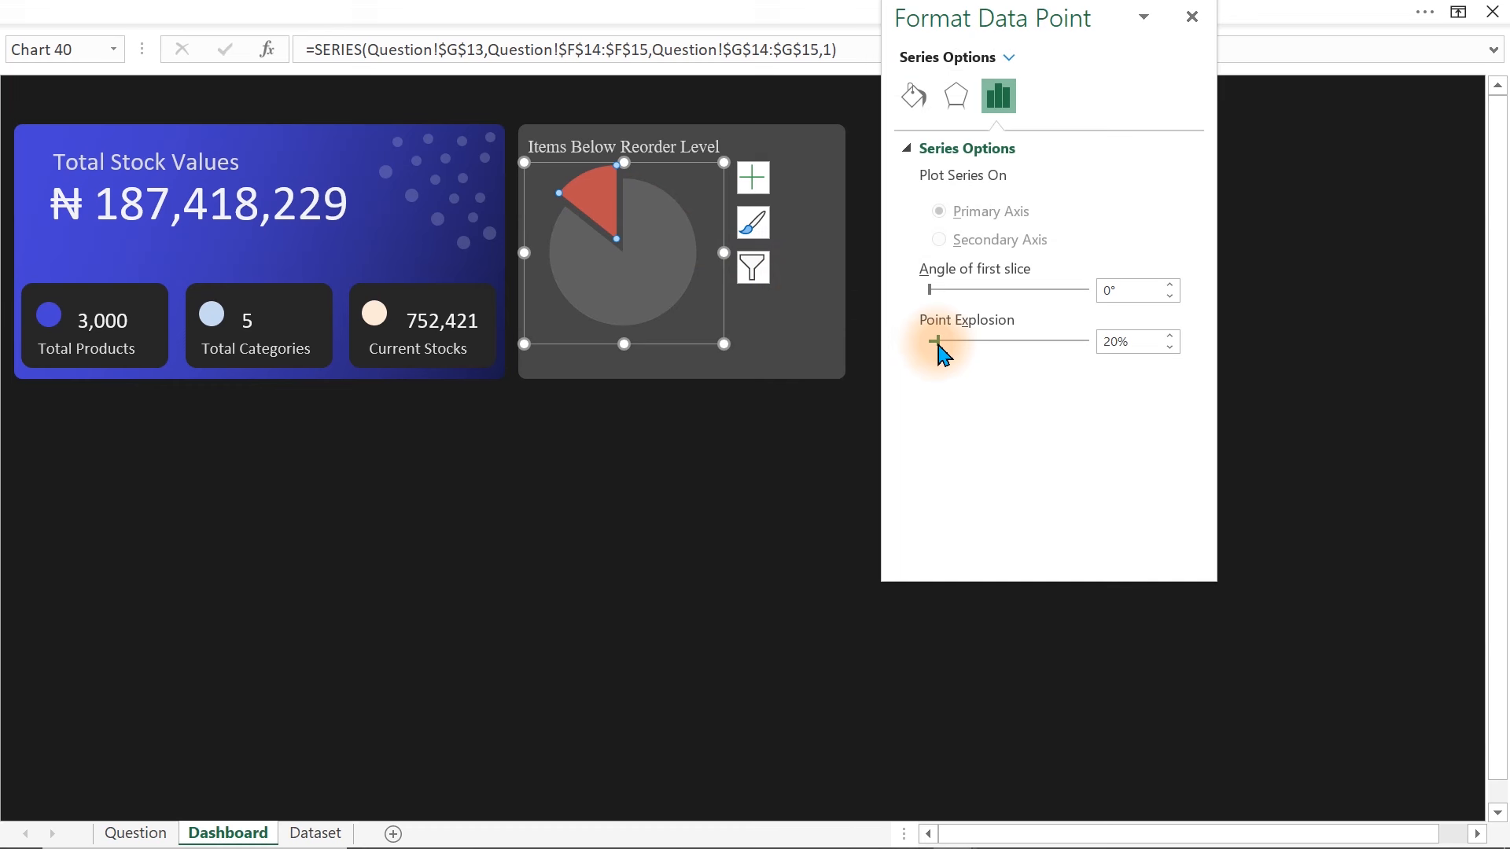
click(1171, 348)
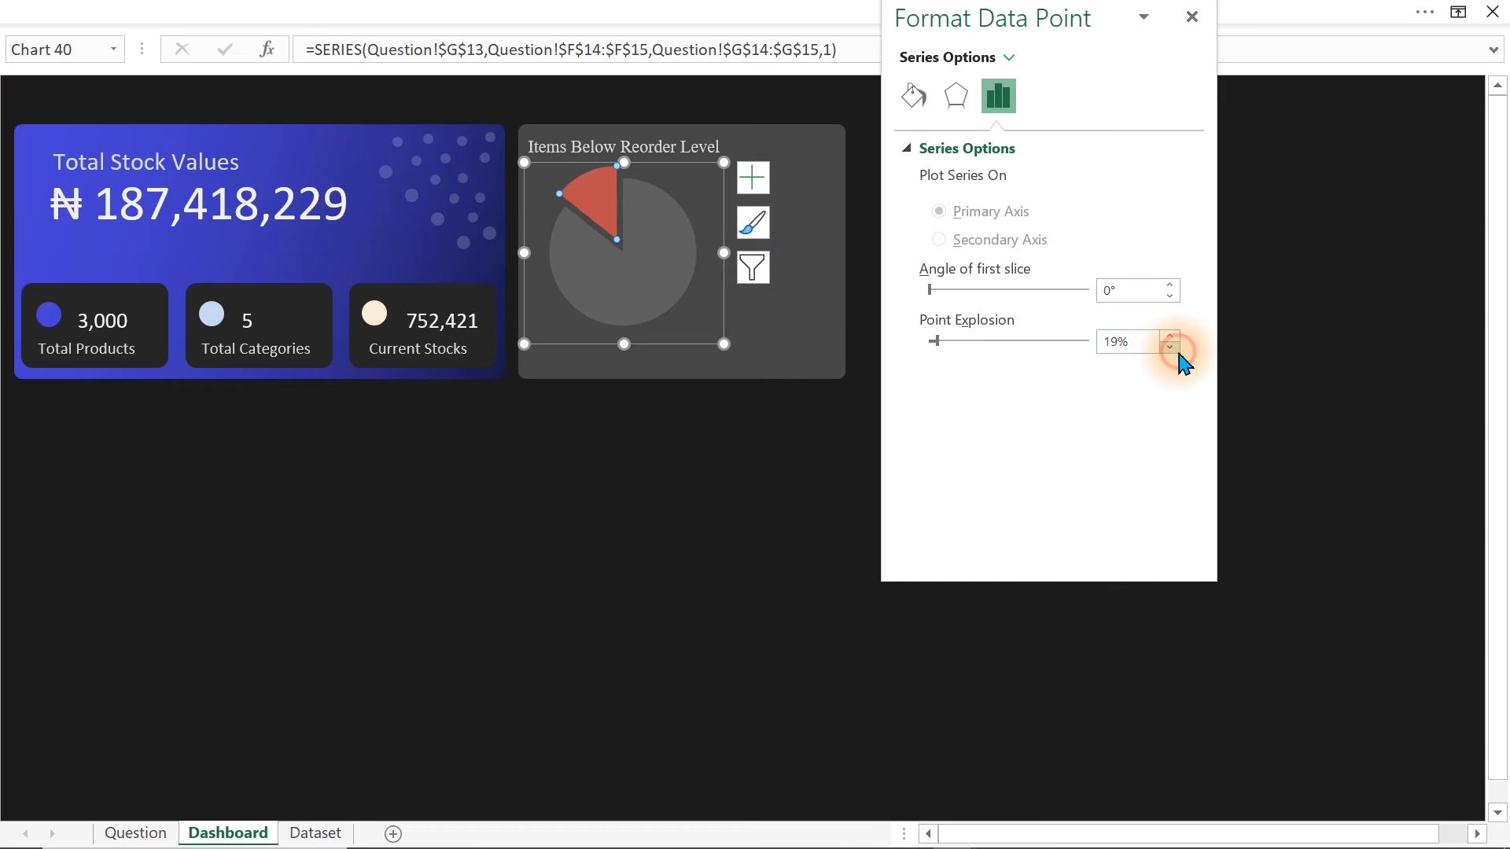
click(617, 543)
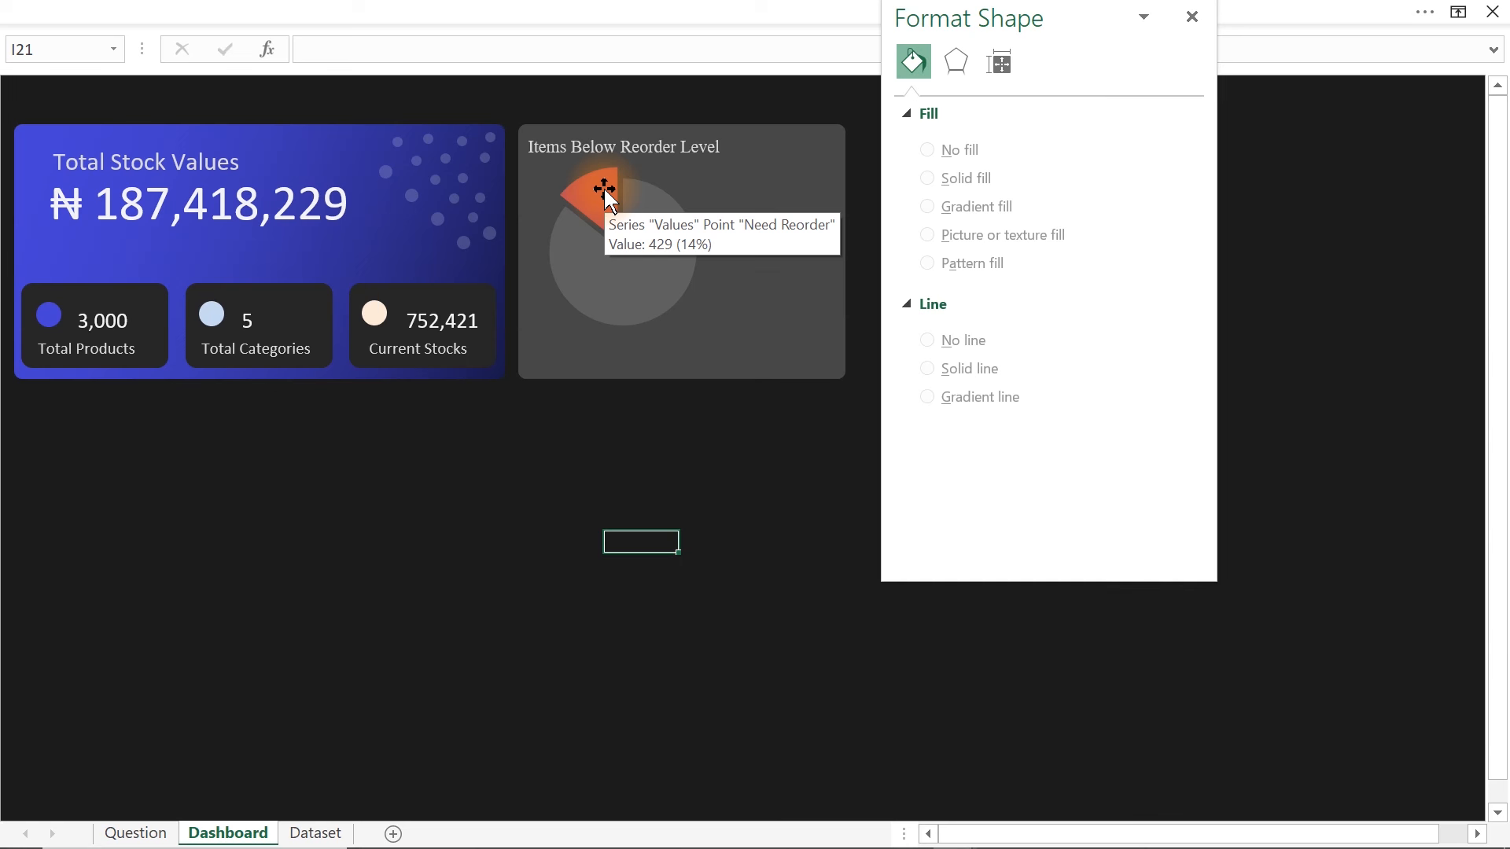
- Shift the pie chart slightly left and down within the Items Below Reorder Level card
mouse_move(655, 204)
click(656, 204)
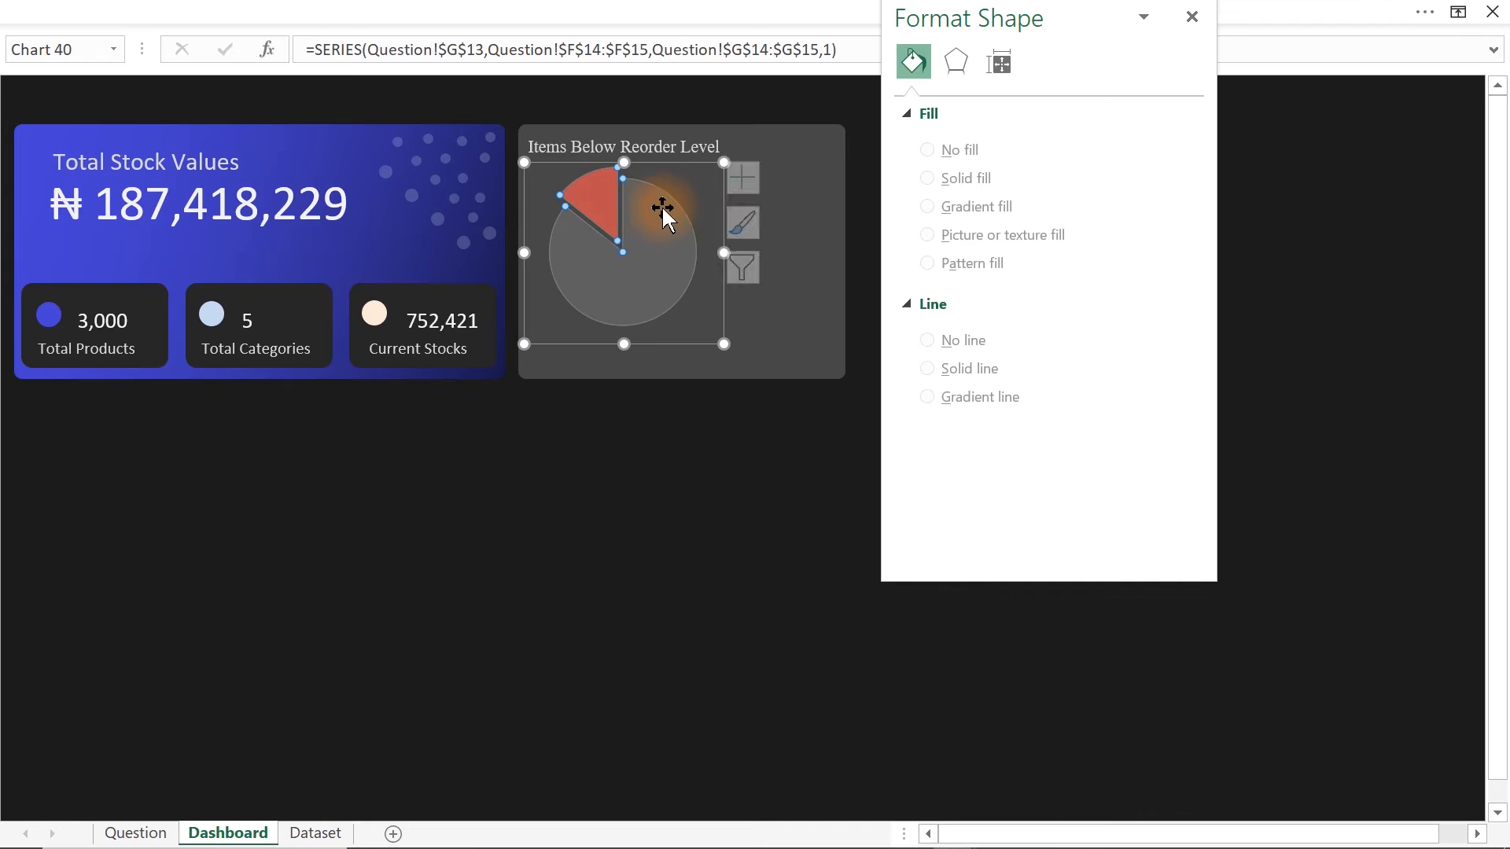
click(725, 280)
click(686, 272)
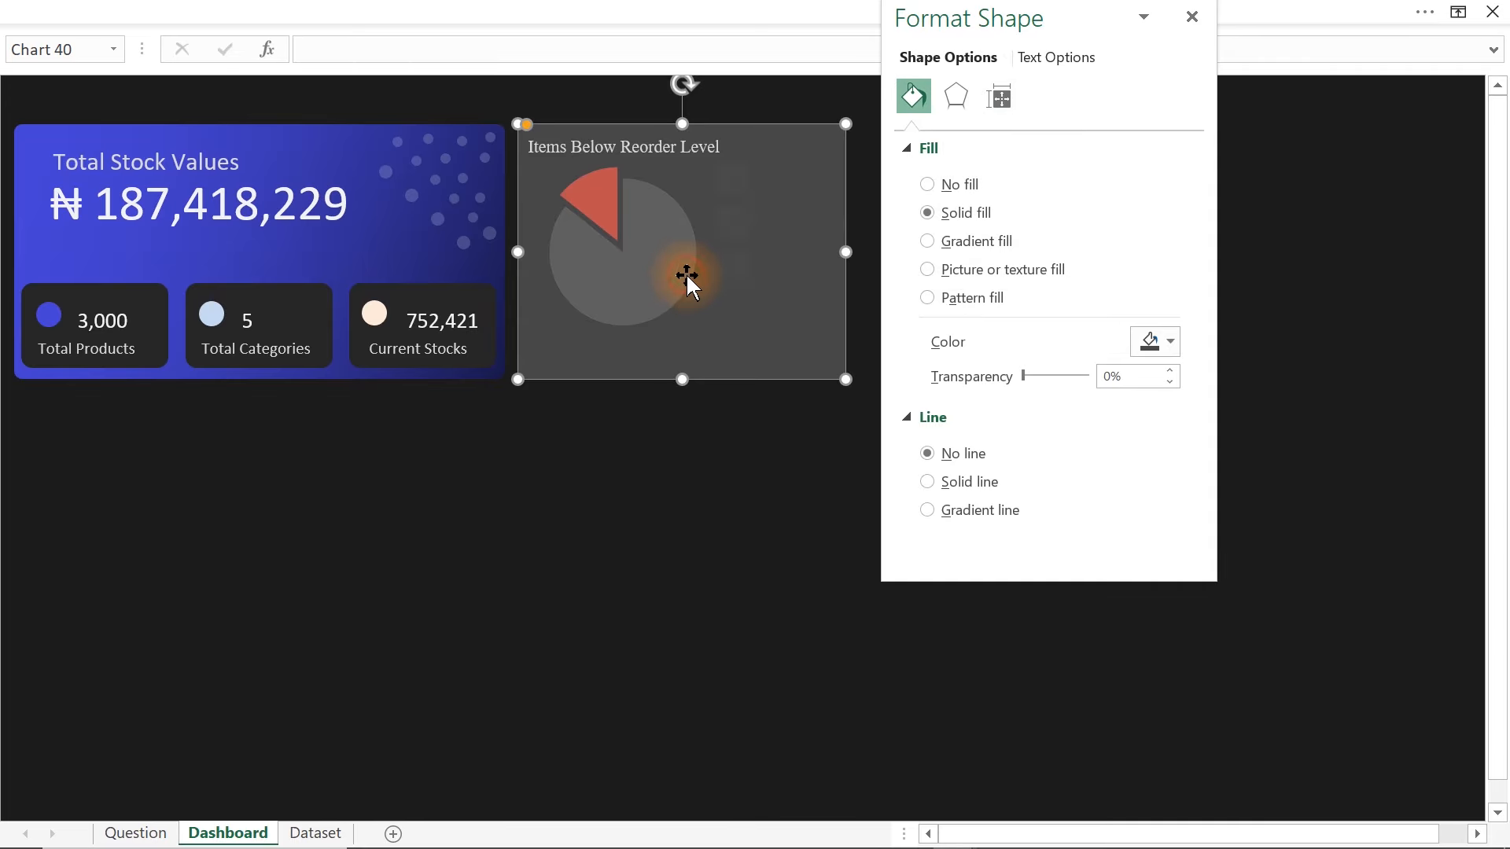
click(686, 272)
drag(716, 294, 705, 293)
click(639, 512)
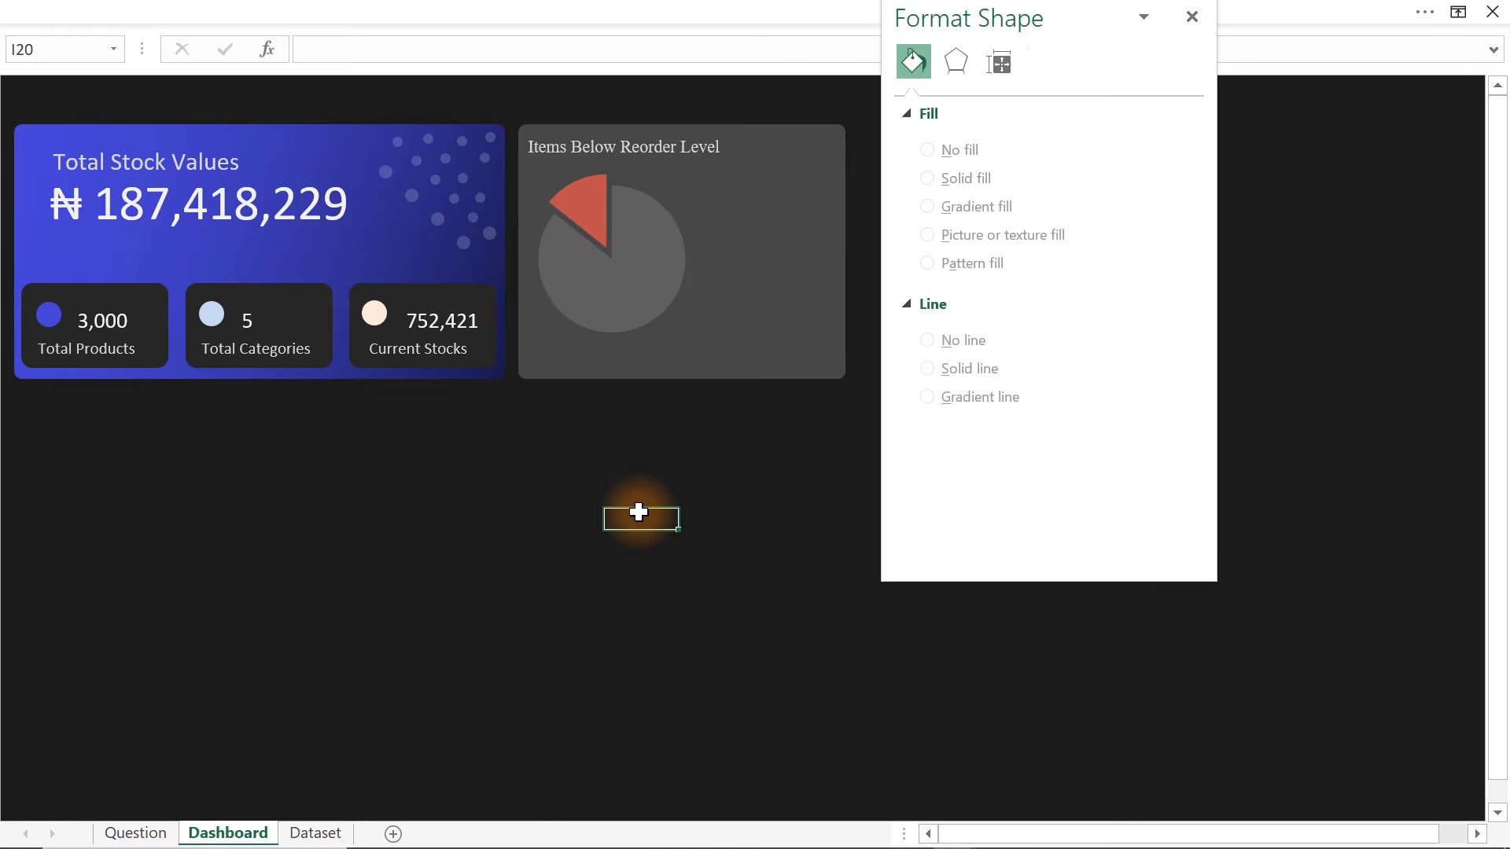
- Duplicate the cream circle from the Current Stocks card, shrink the copy slightly and place it beside the Need Reorder pie slice
click(725, 7)
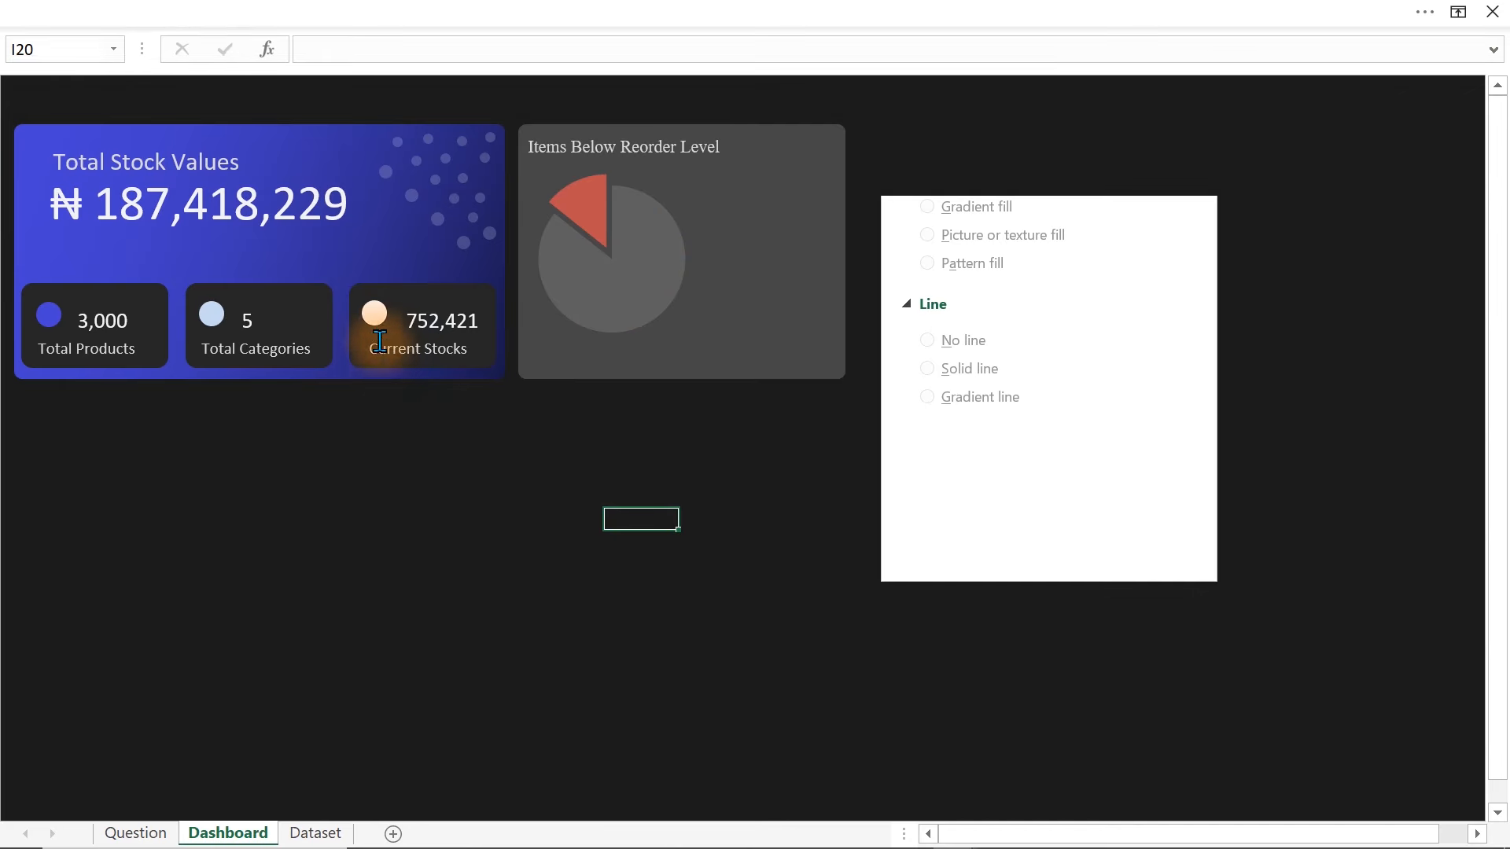
click(375, 314)
key(ctrl+d)
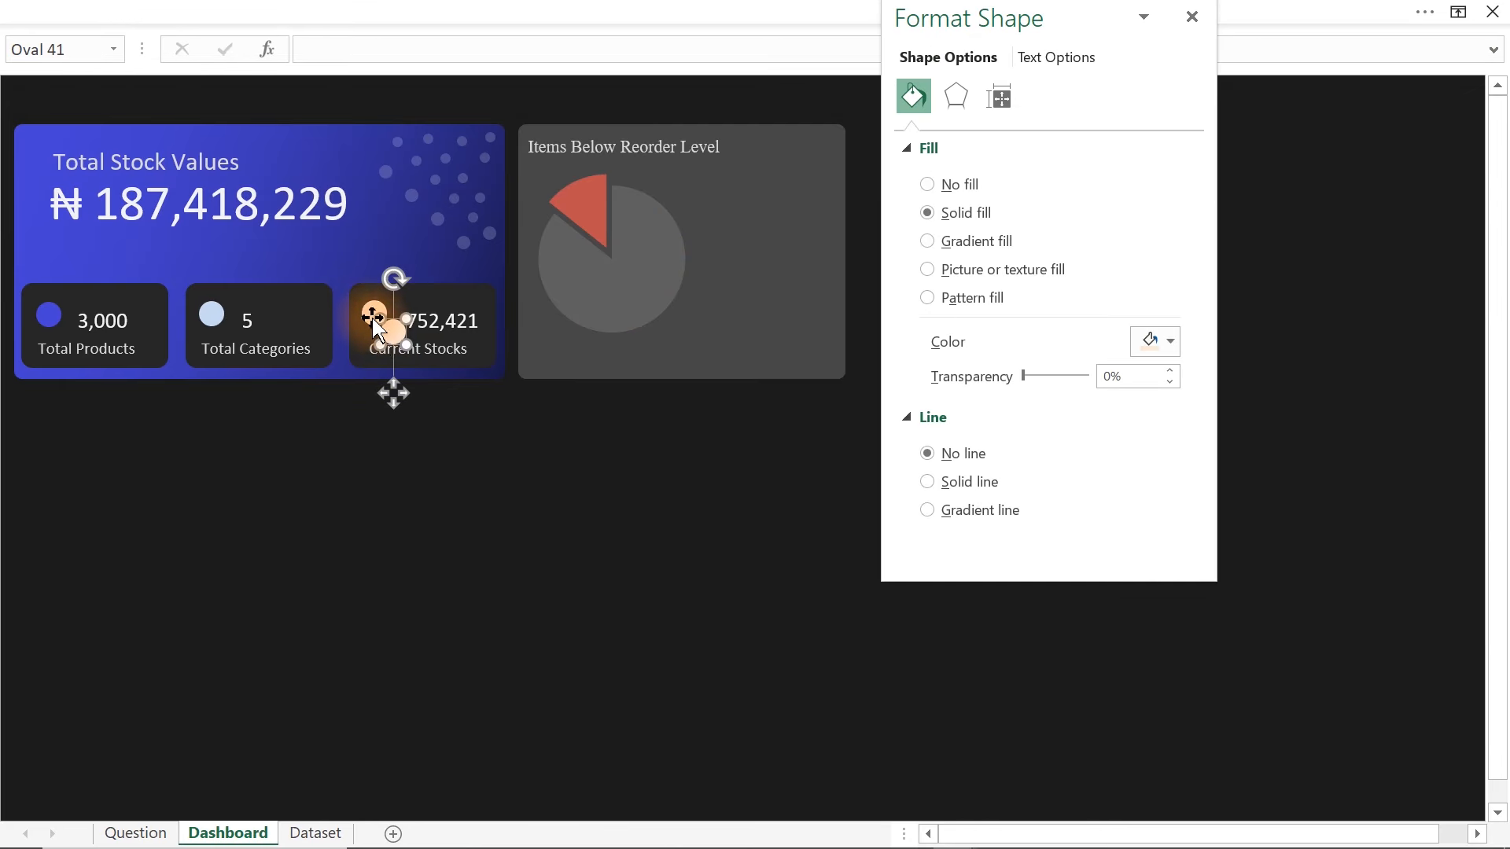
drag(390, 395, 715, 279)
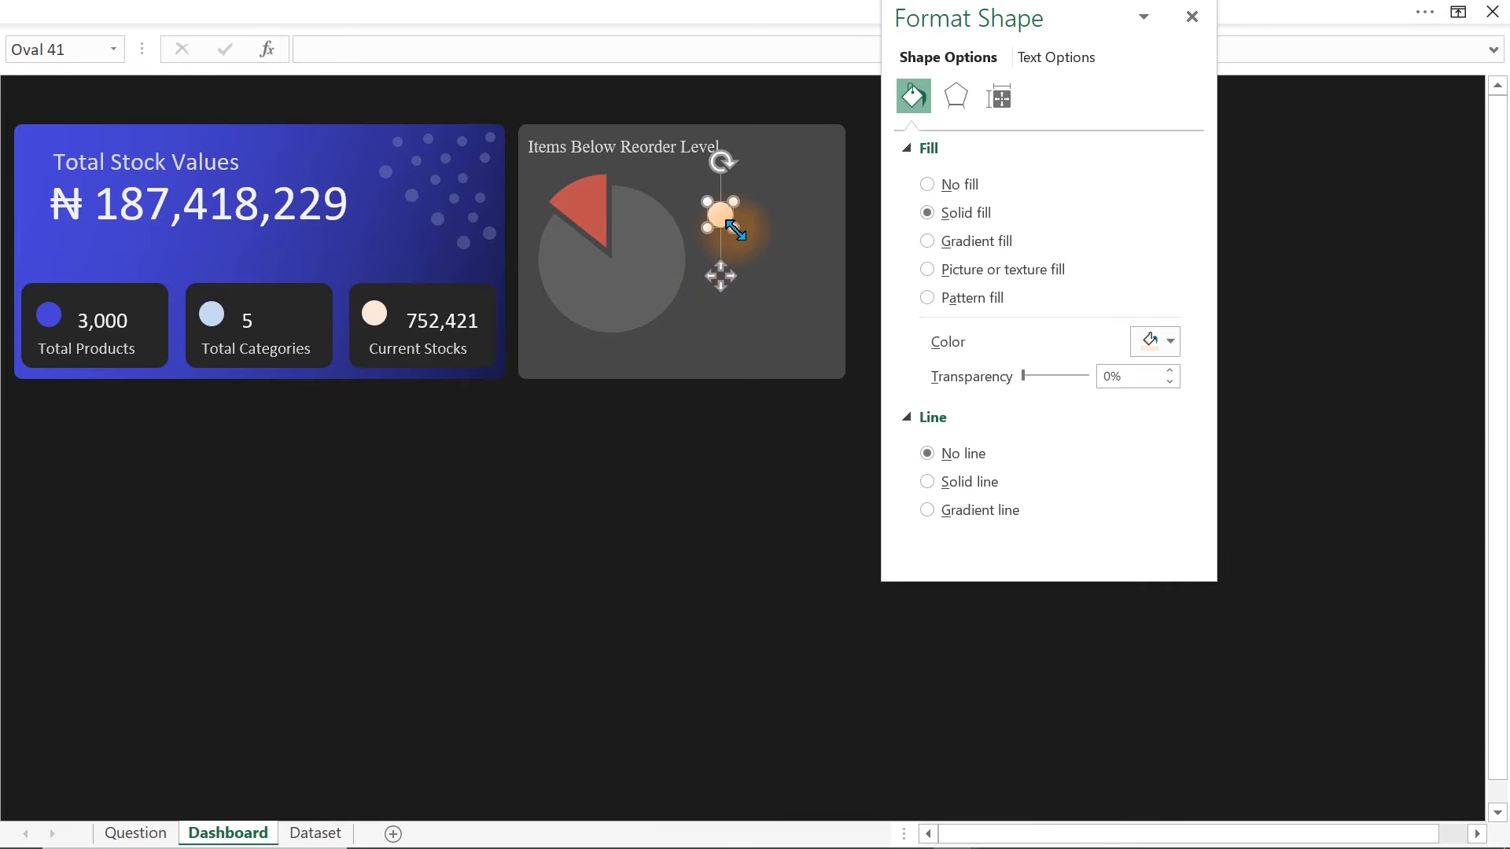
drag(727, 228, 716, 218)
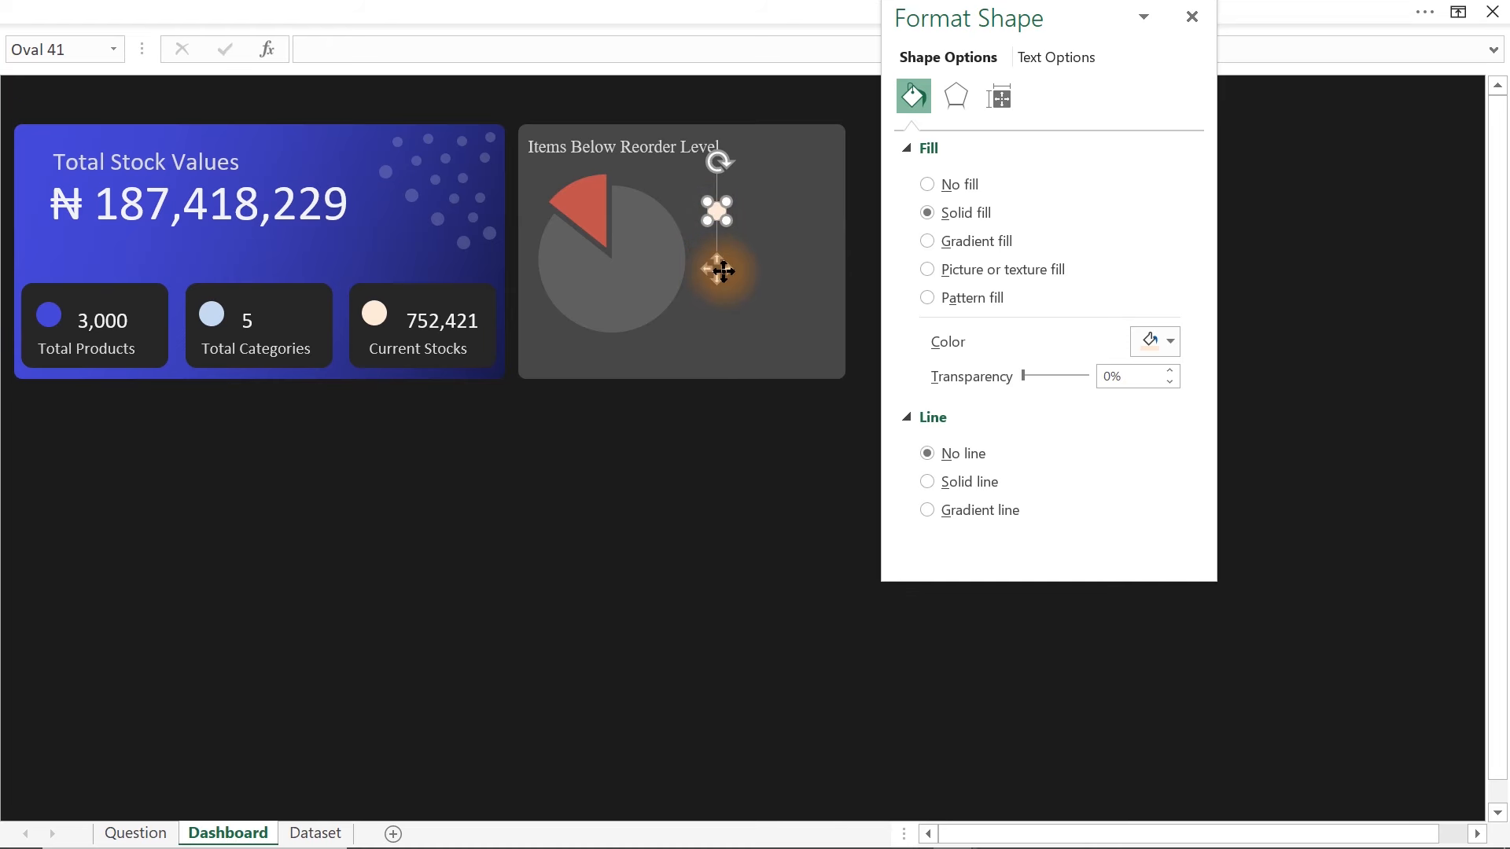
drag(722, 271, 711, 260)
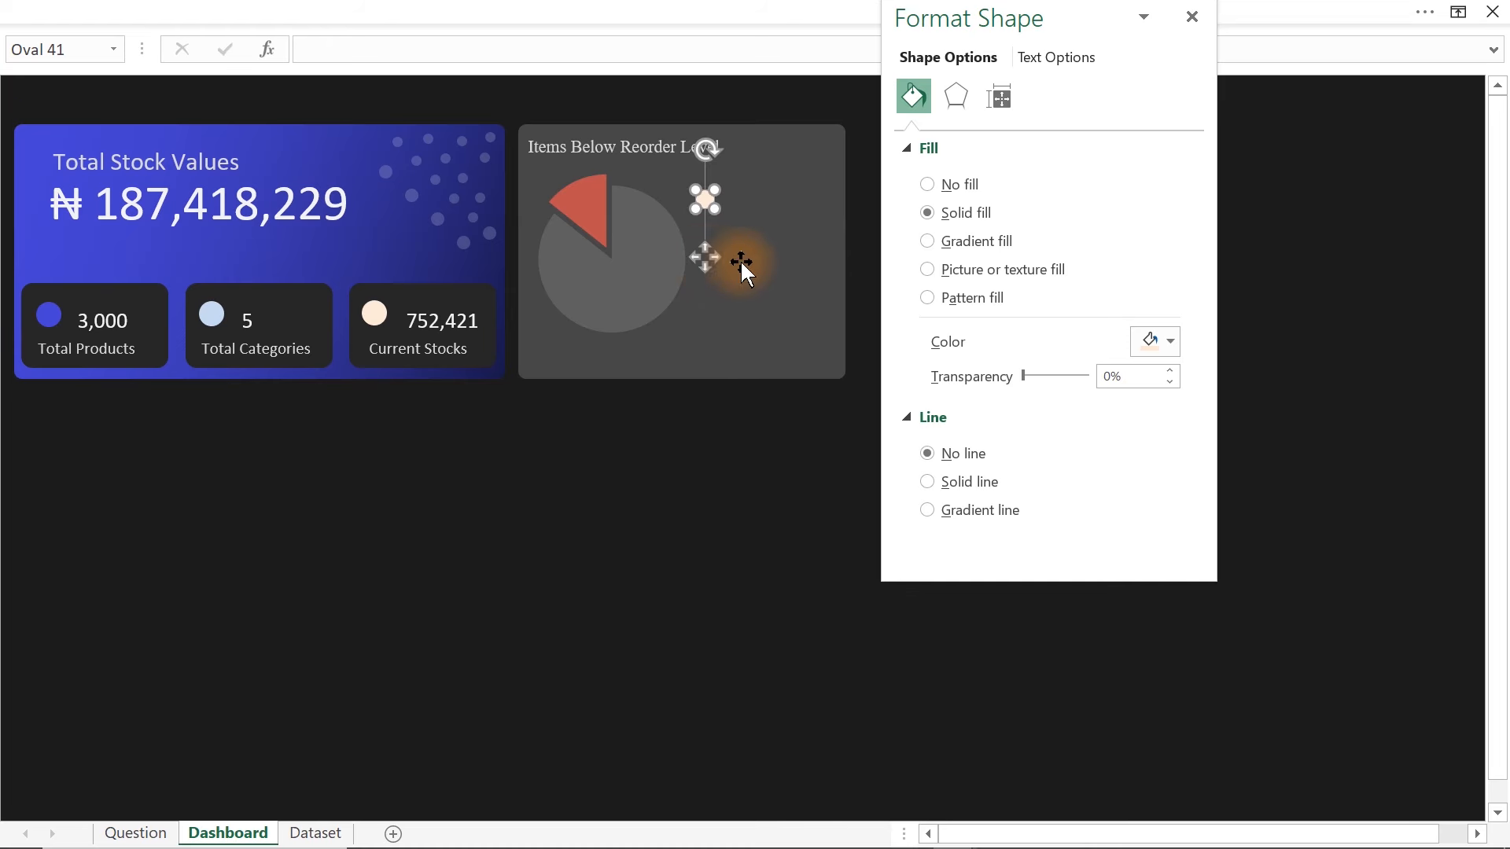
- Copy the hex code #C0504D from the custom fill color of the red Need Reorder slice, leaving the slice's color unchanged
click(583, 192)
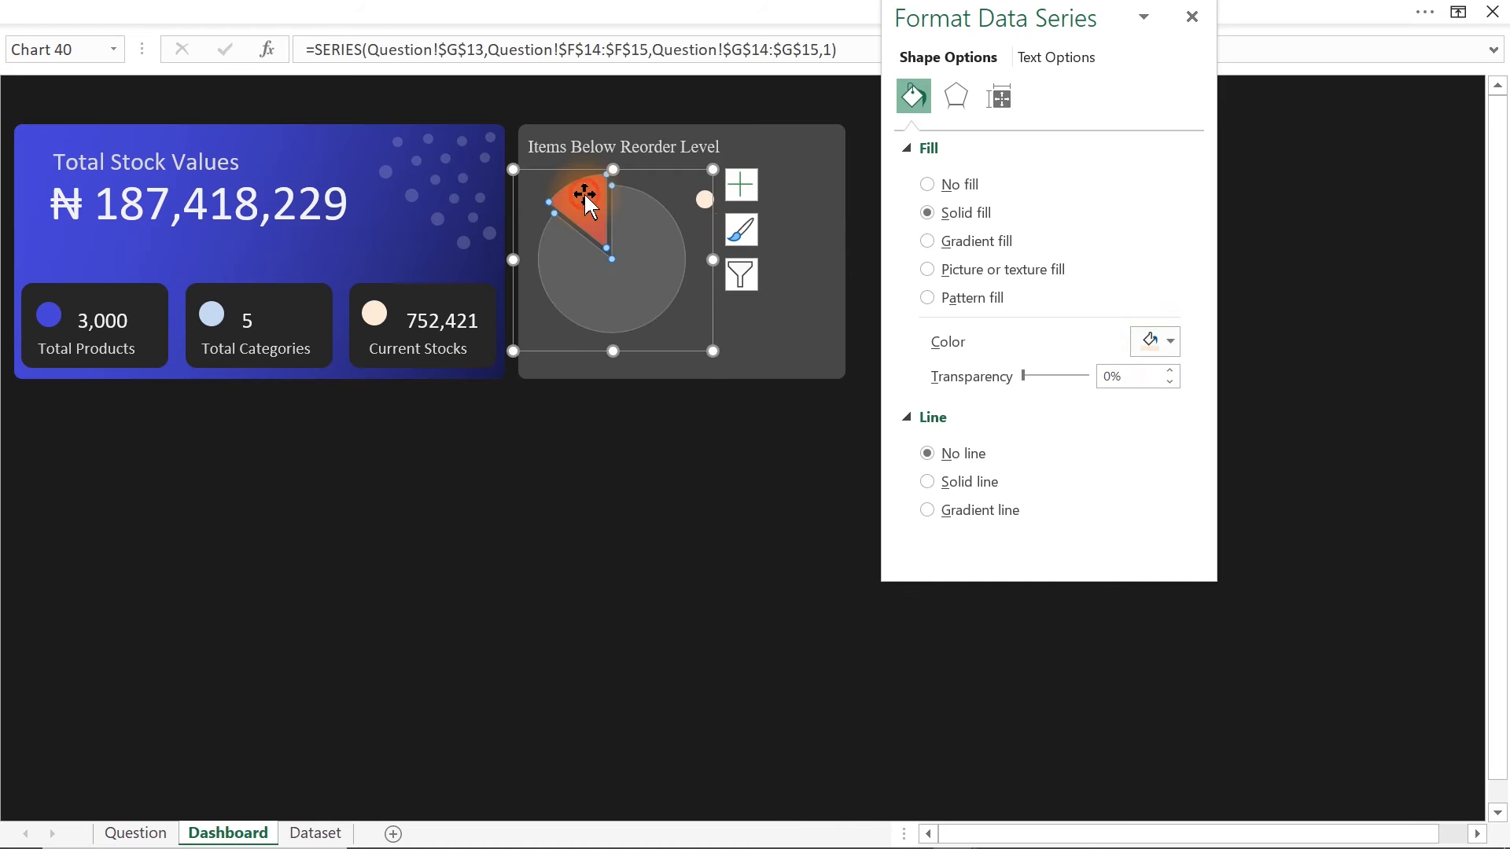
click(584, 192)
click(911, 95)
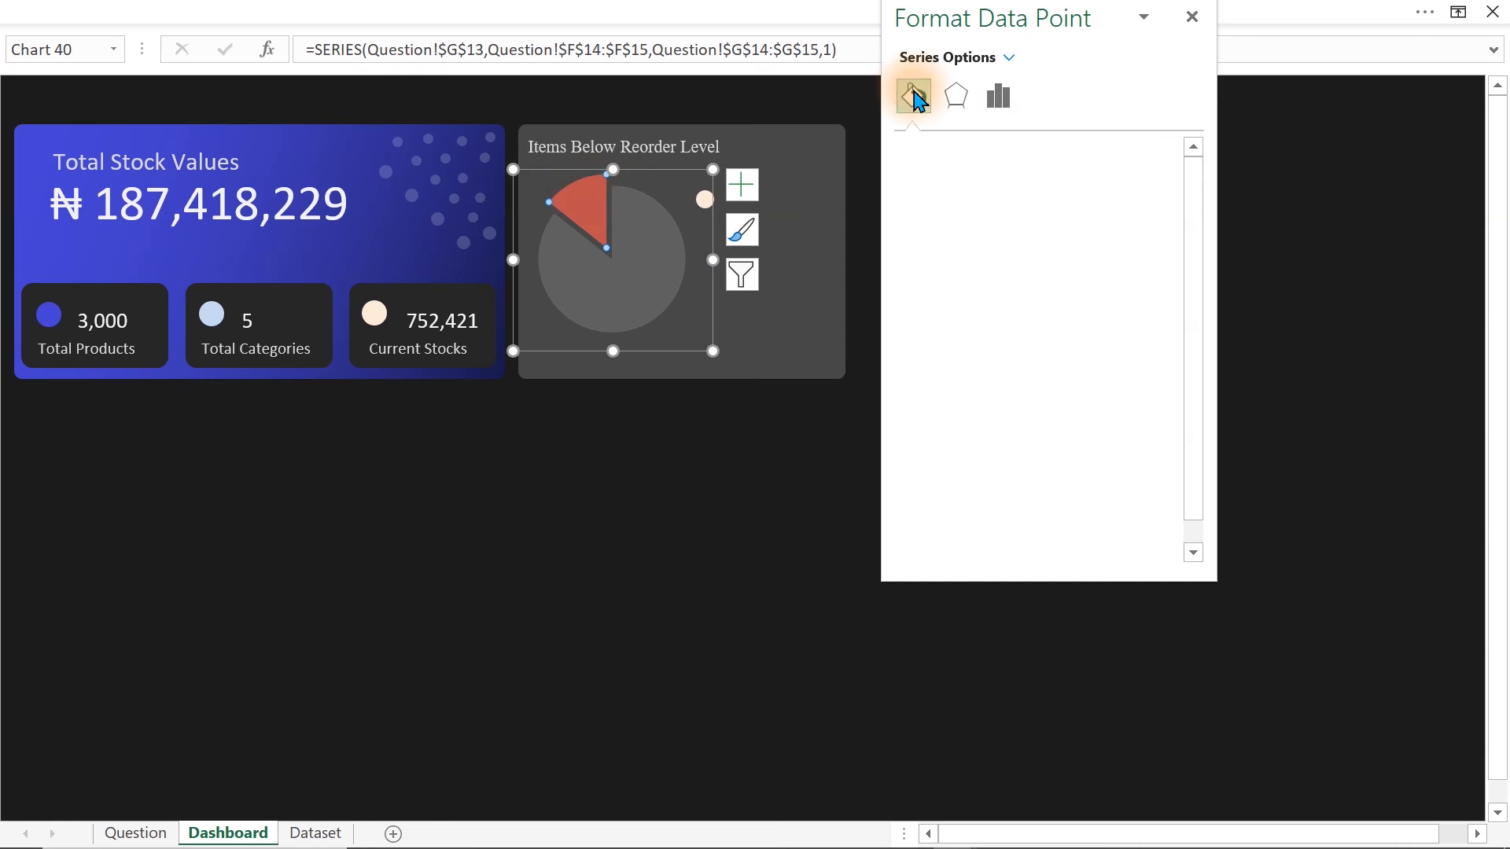
click(1170, 403)
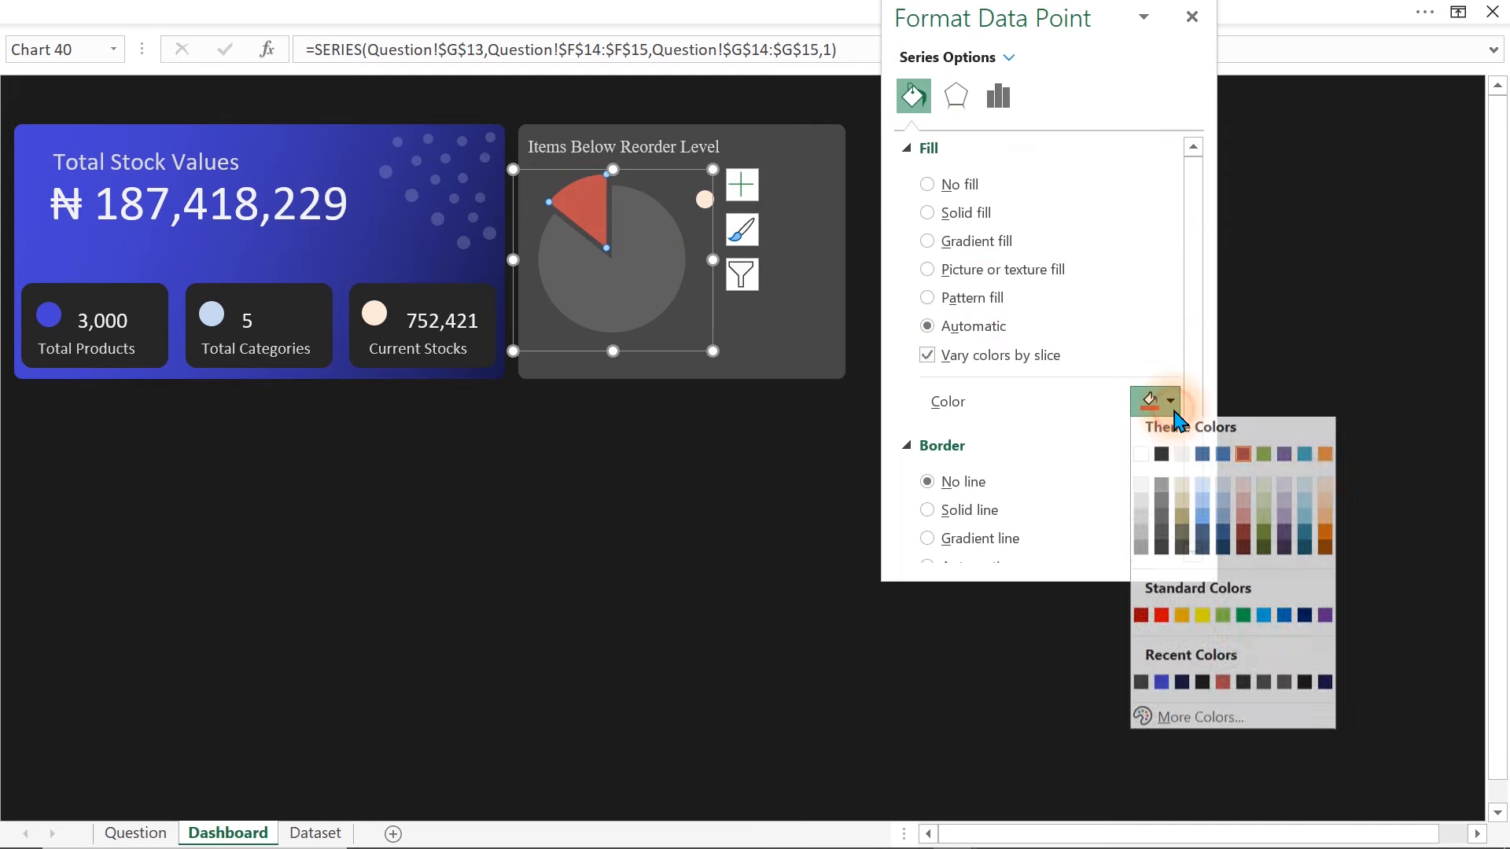
click(1200, 719)
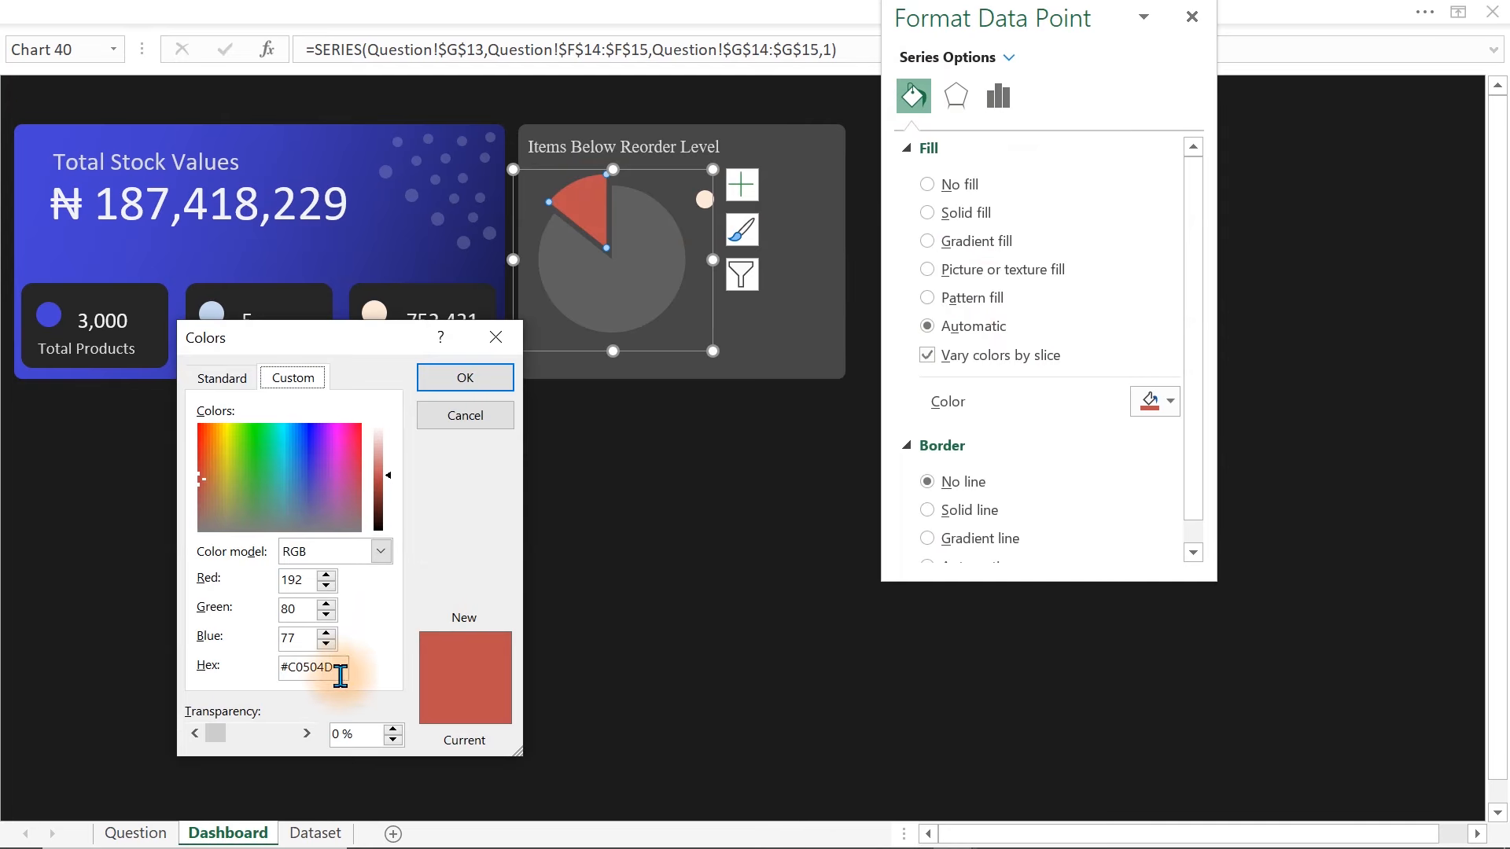
drag(336, 667, 211, 704)
key(ctrl+c)
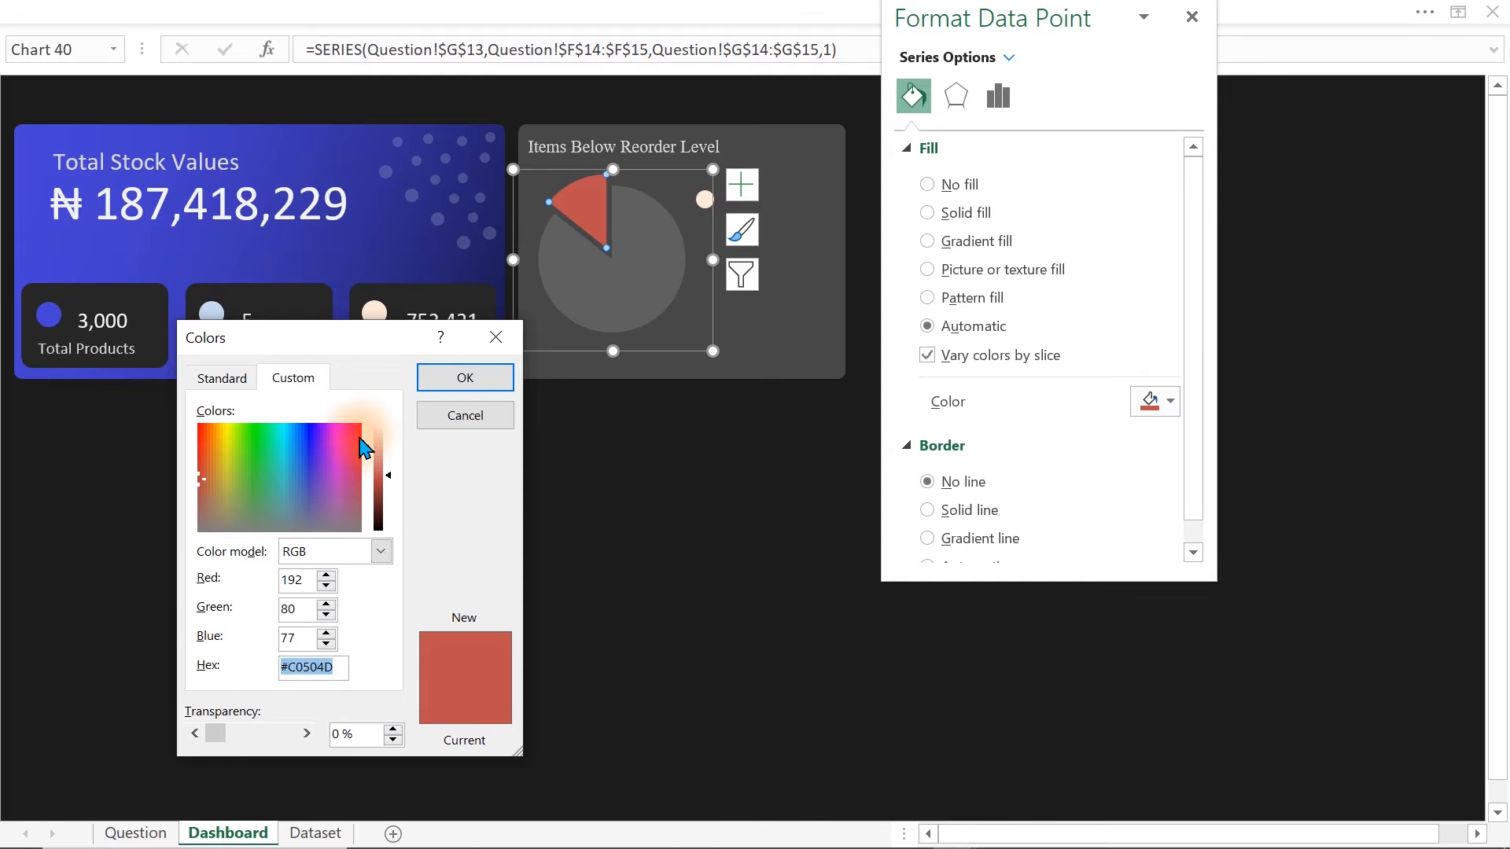
click(465, 415)
click(755, 608)
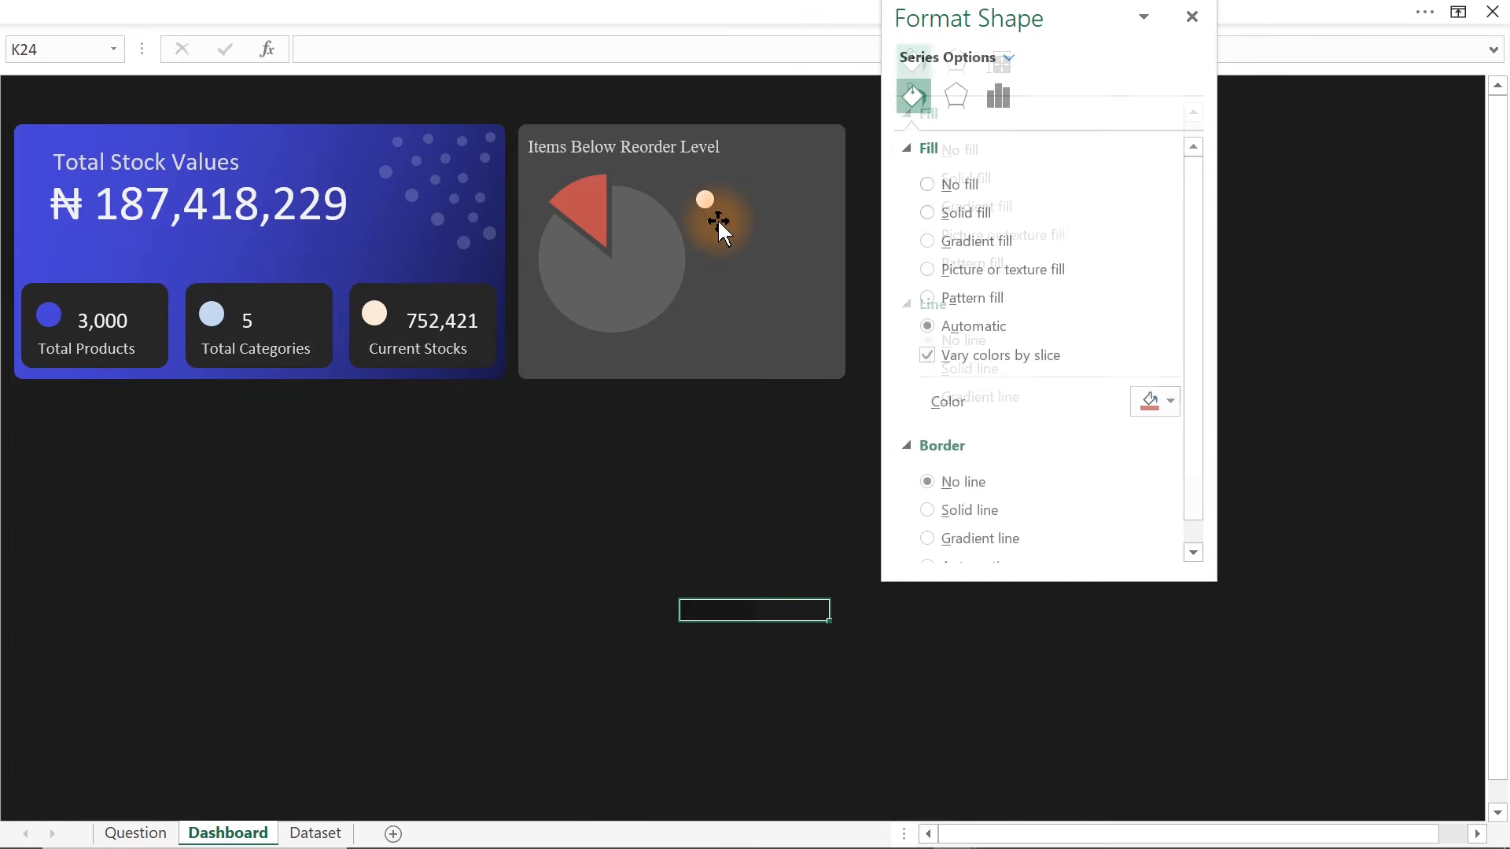
- Fill the cream marker circle beside the pie with the custom color #C0504D
click(705, 198)
click(1171, 343)
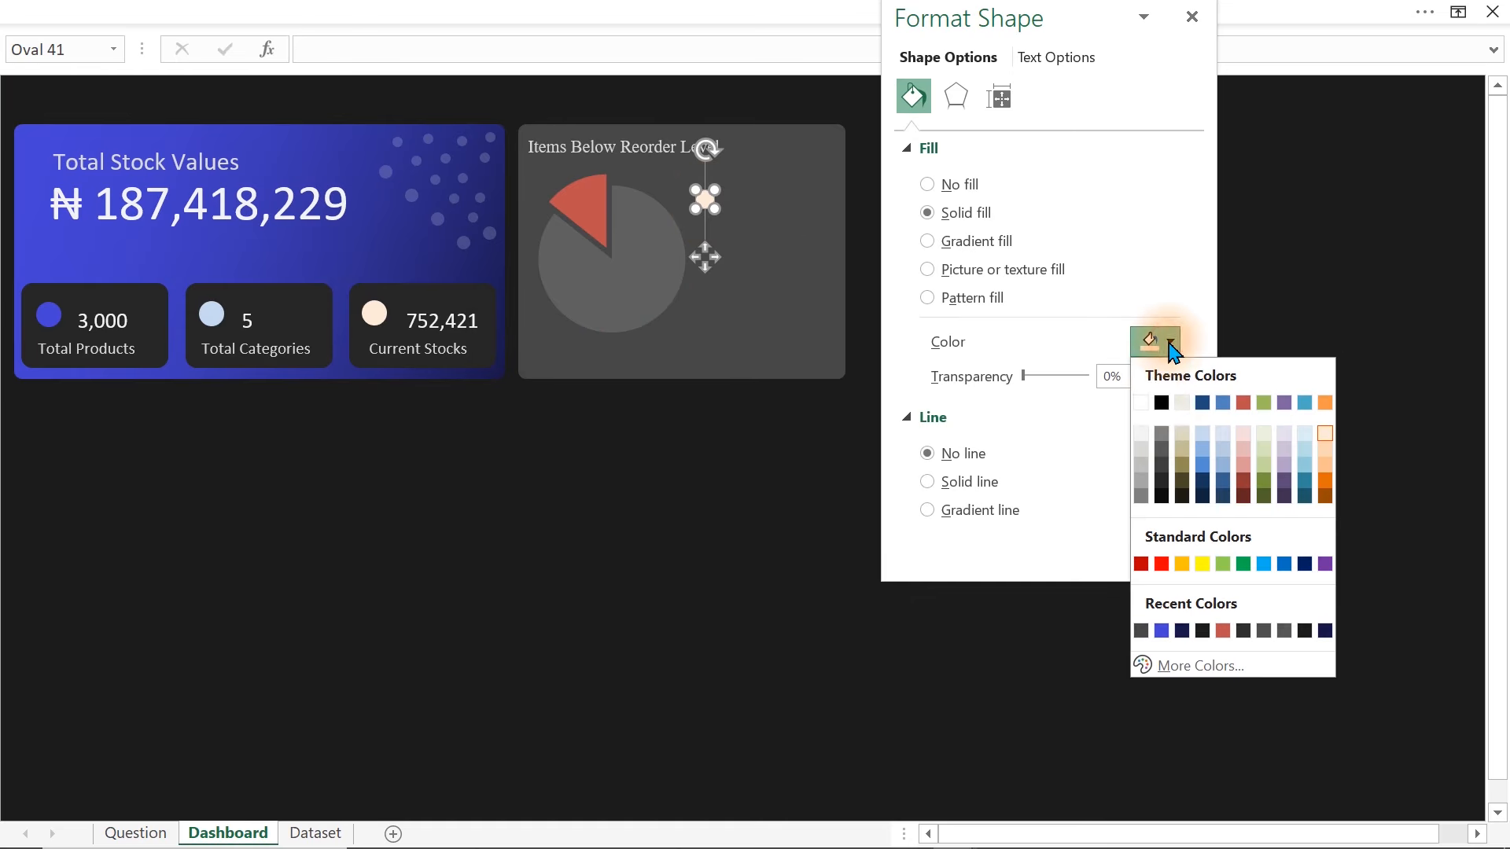
click(1161, 663)
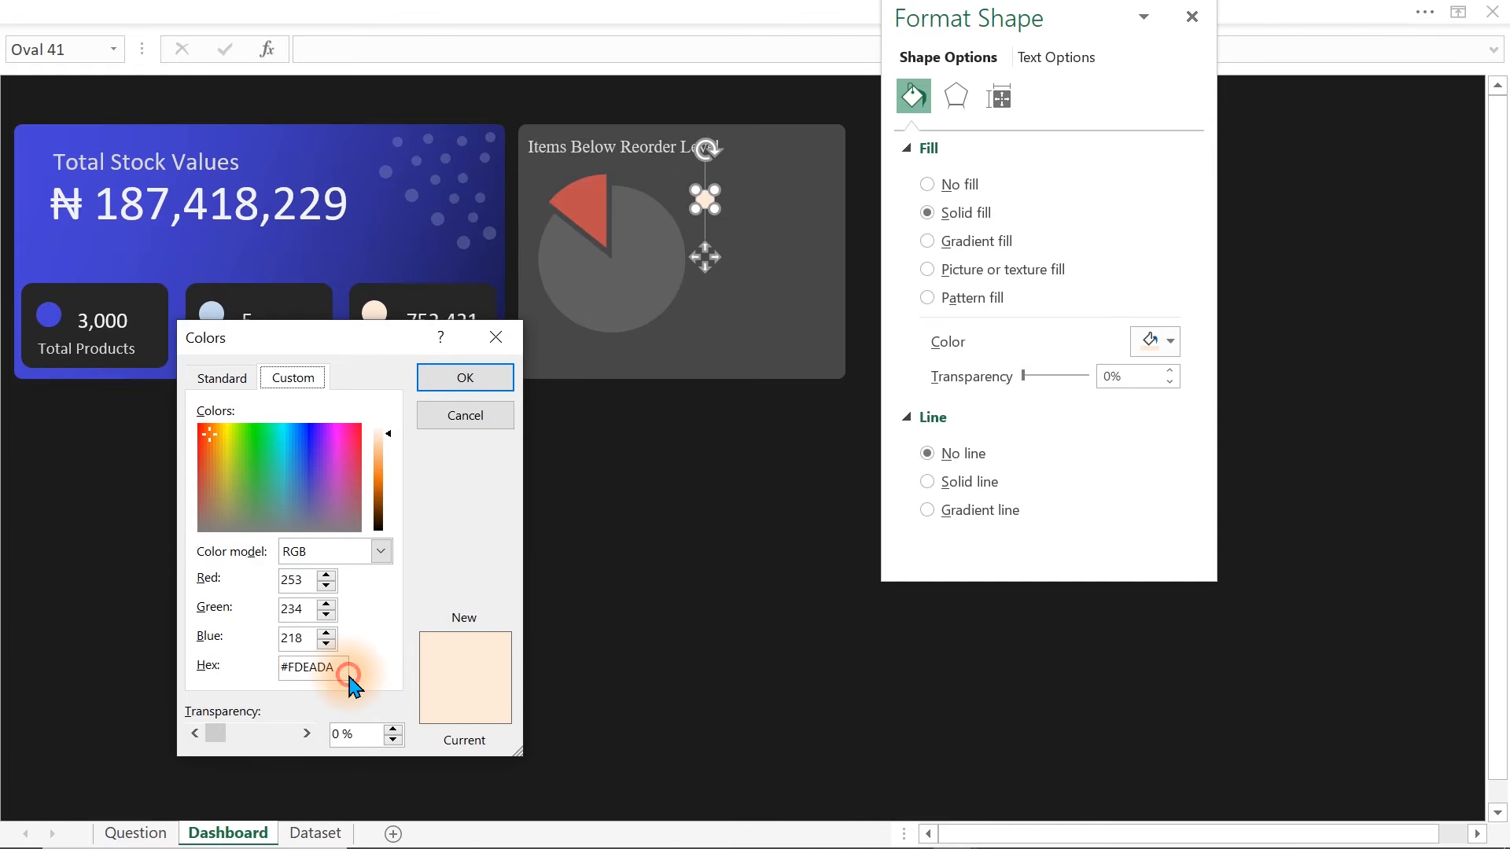
double_click(315, 670)
key(ctrl+v)
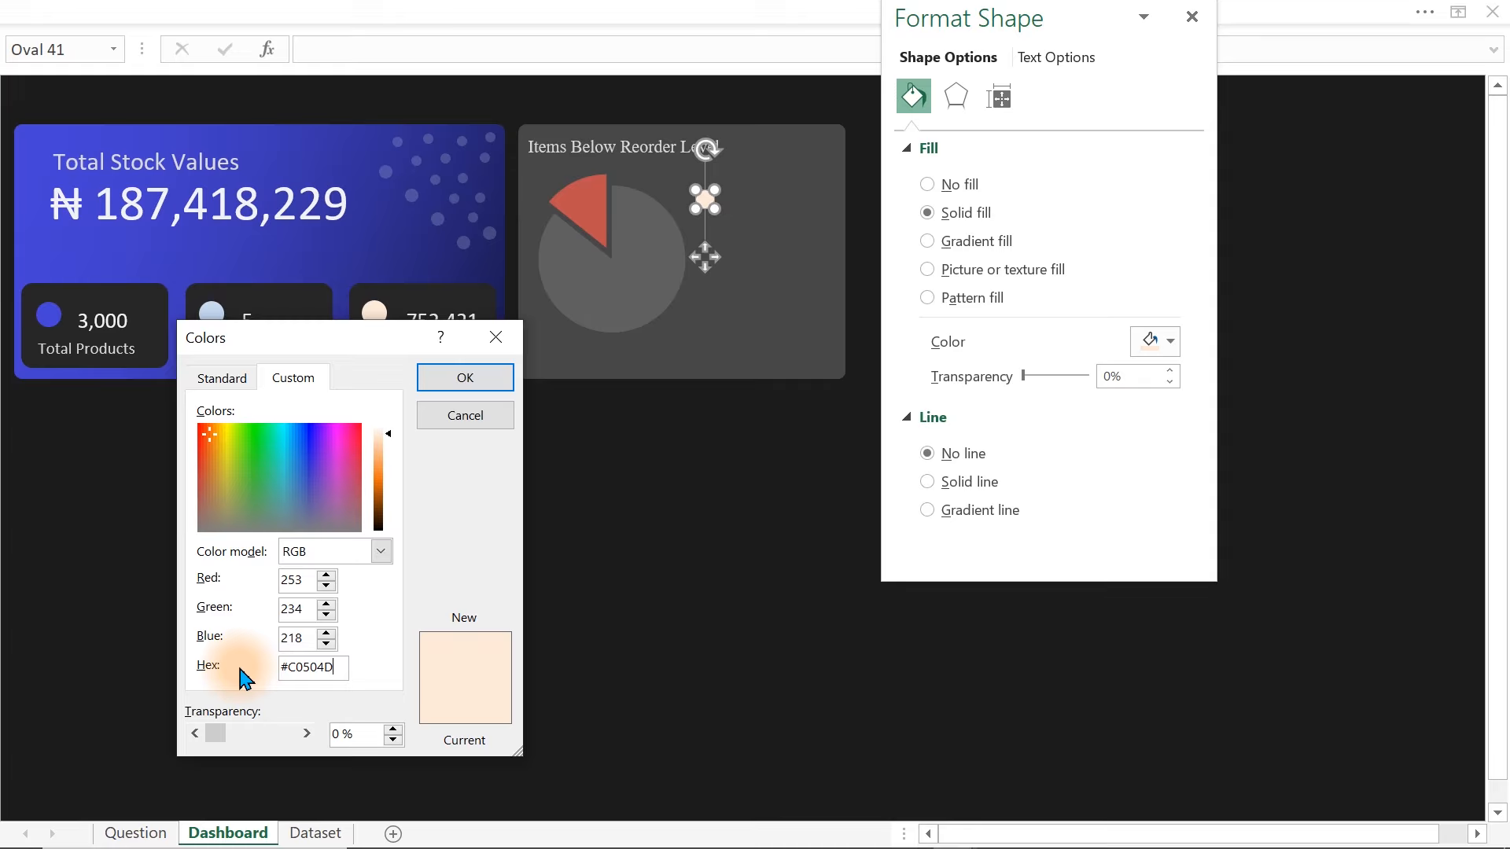
click(465, 379)
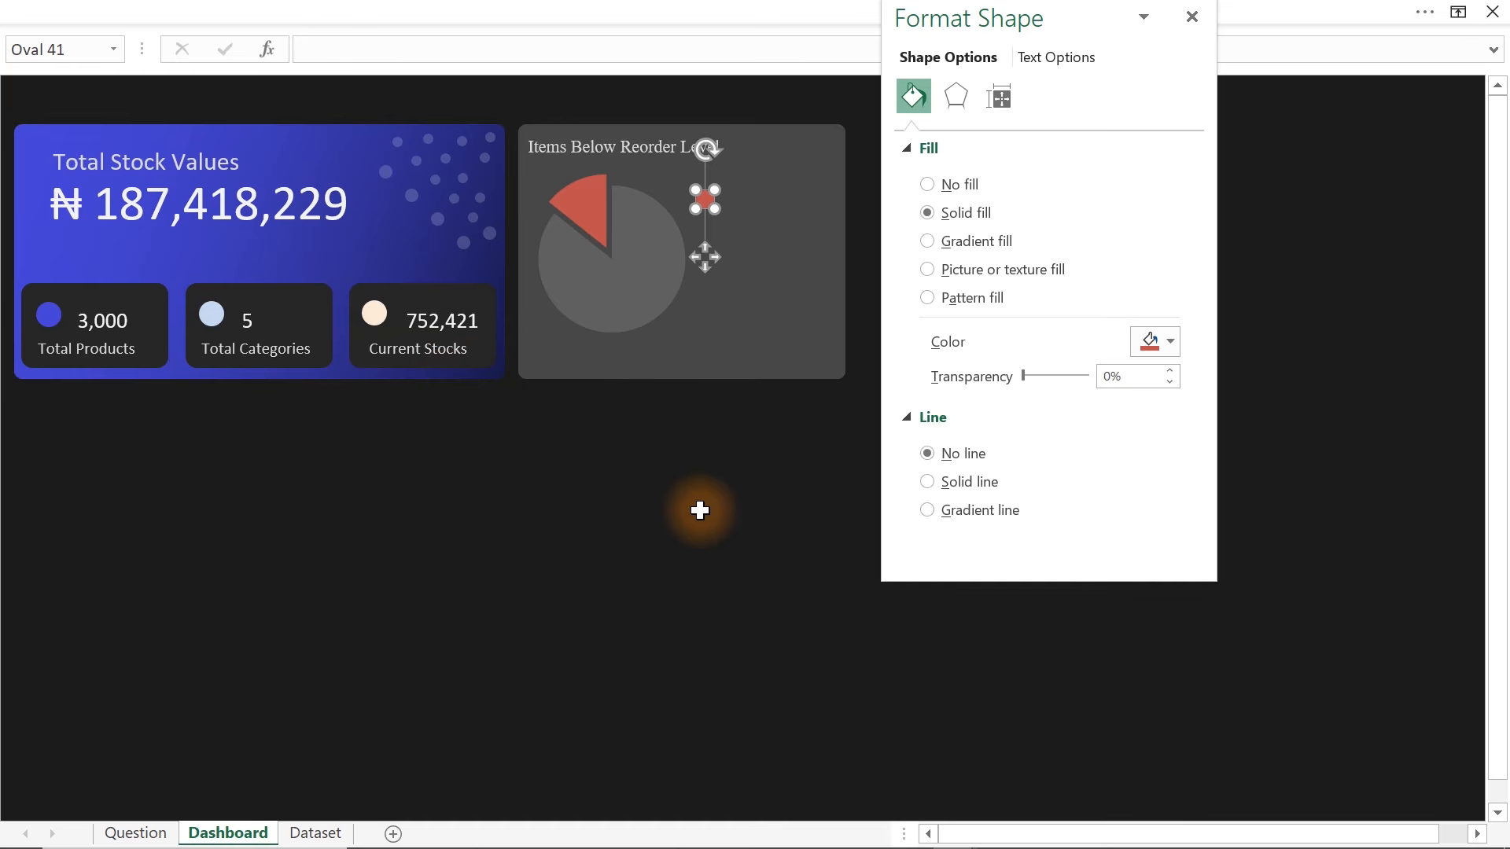
- Duplicate the red marker, place the copy directly below it and fill it with a medium gray theme color
key(ctrl+d)
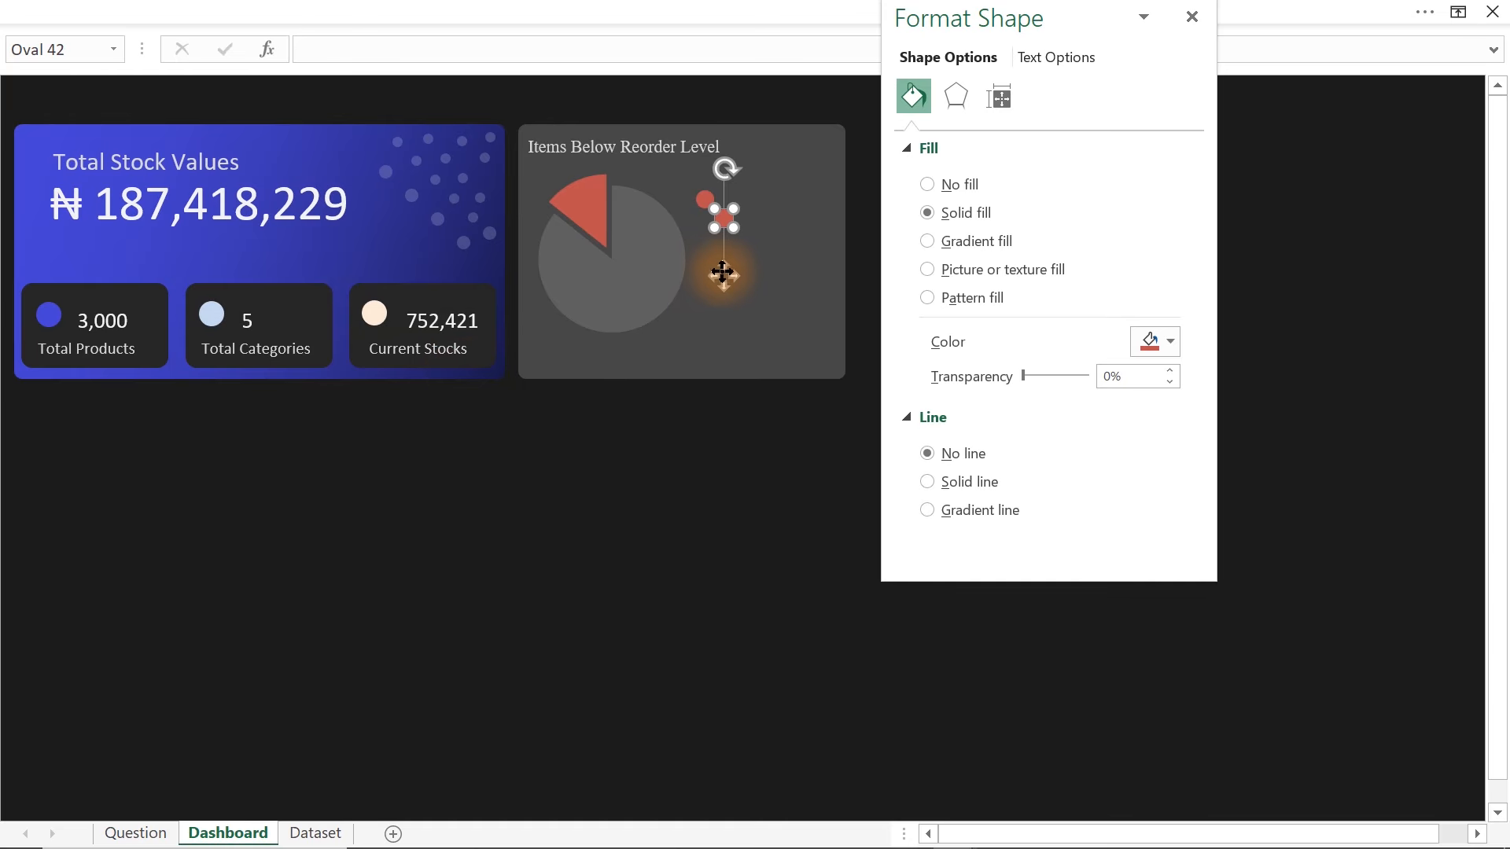
drag(725, 276, 710, 320)
click(1154, 341)
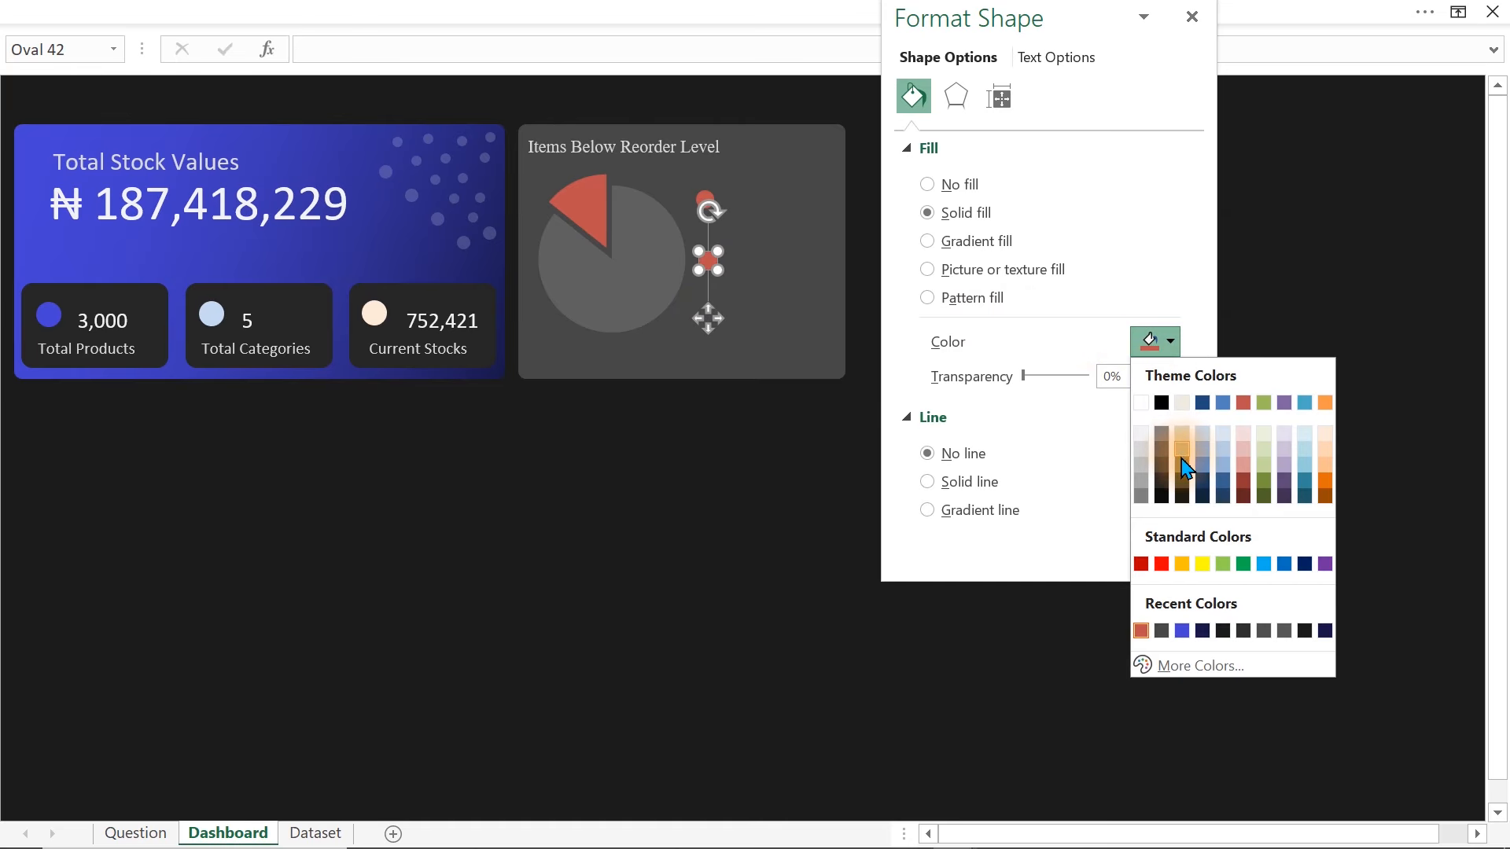
click(1162, 434)
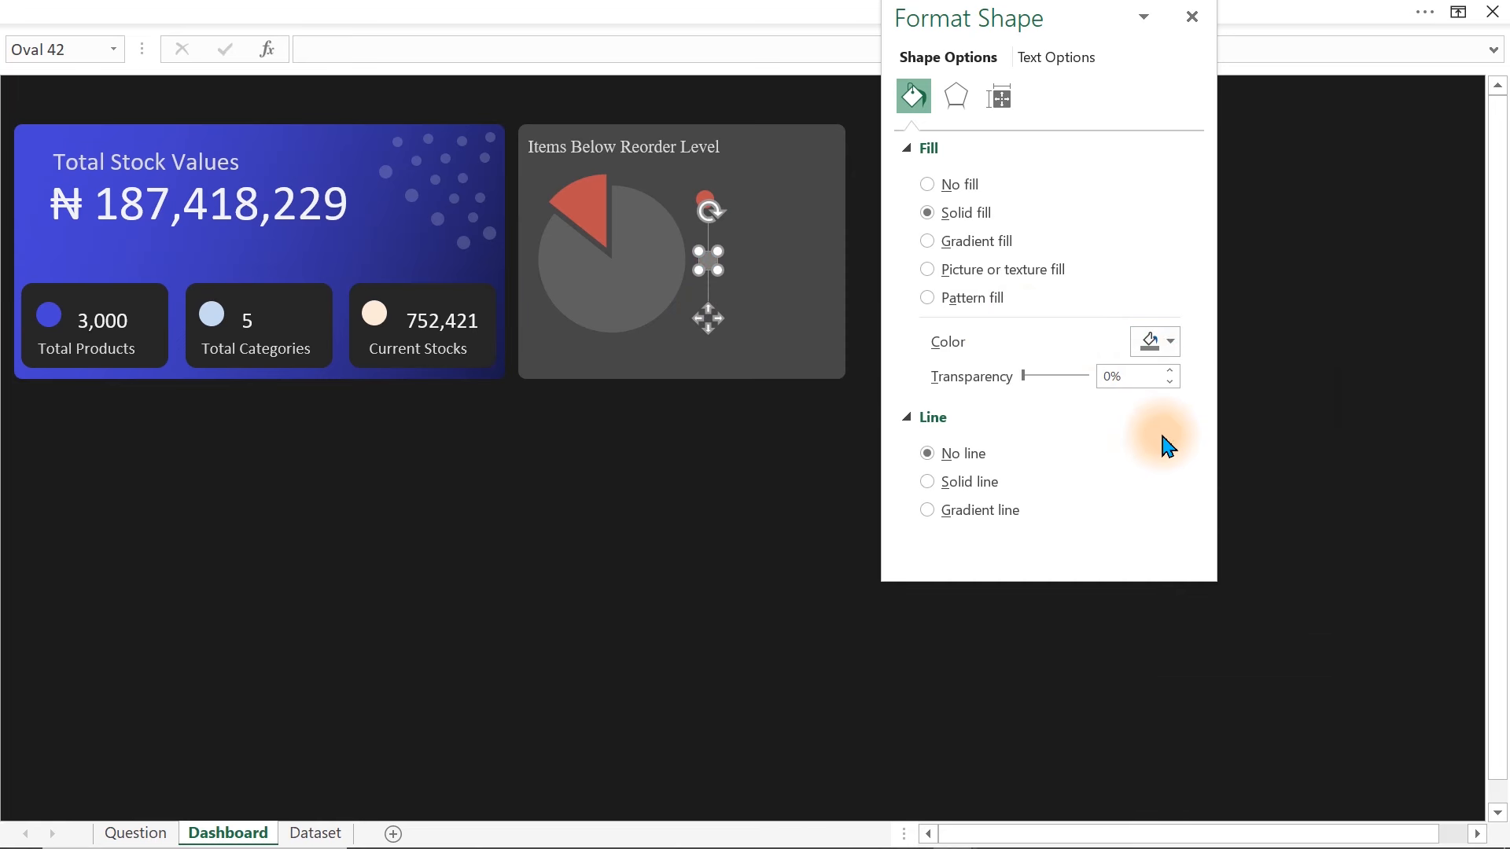
click(580, 451)
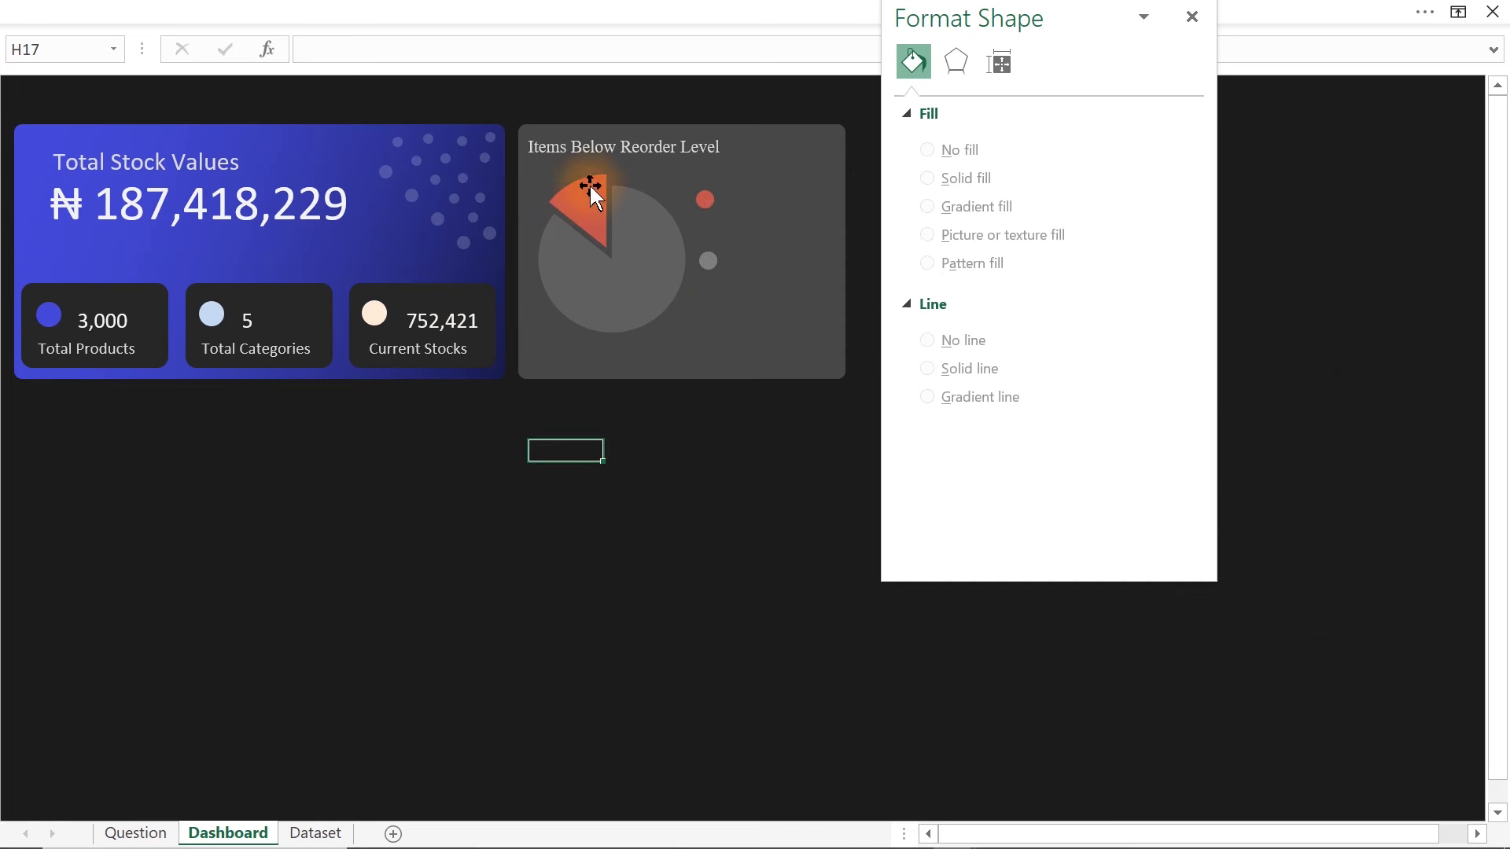
- Duplicate the Items Below Reorder Level title, place the copy beside the red marker and change its text to Need Reorder
click(583, 140)
key(ctrl+d)
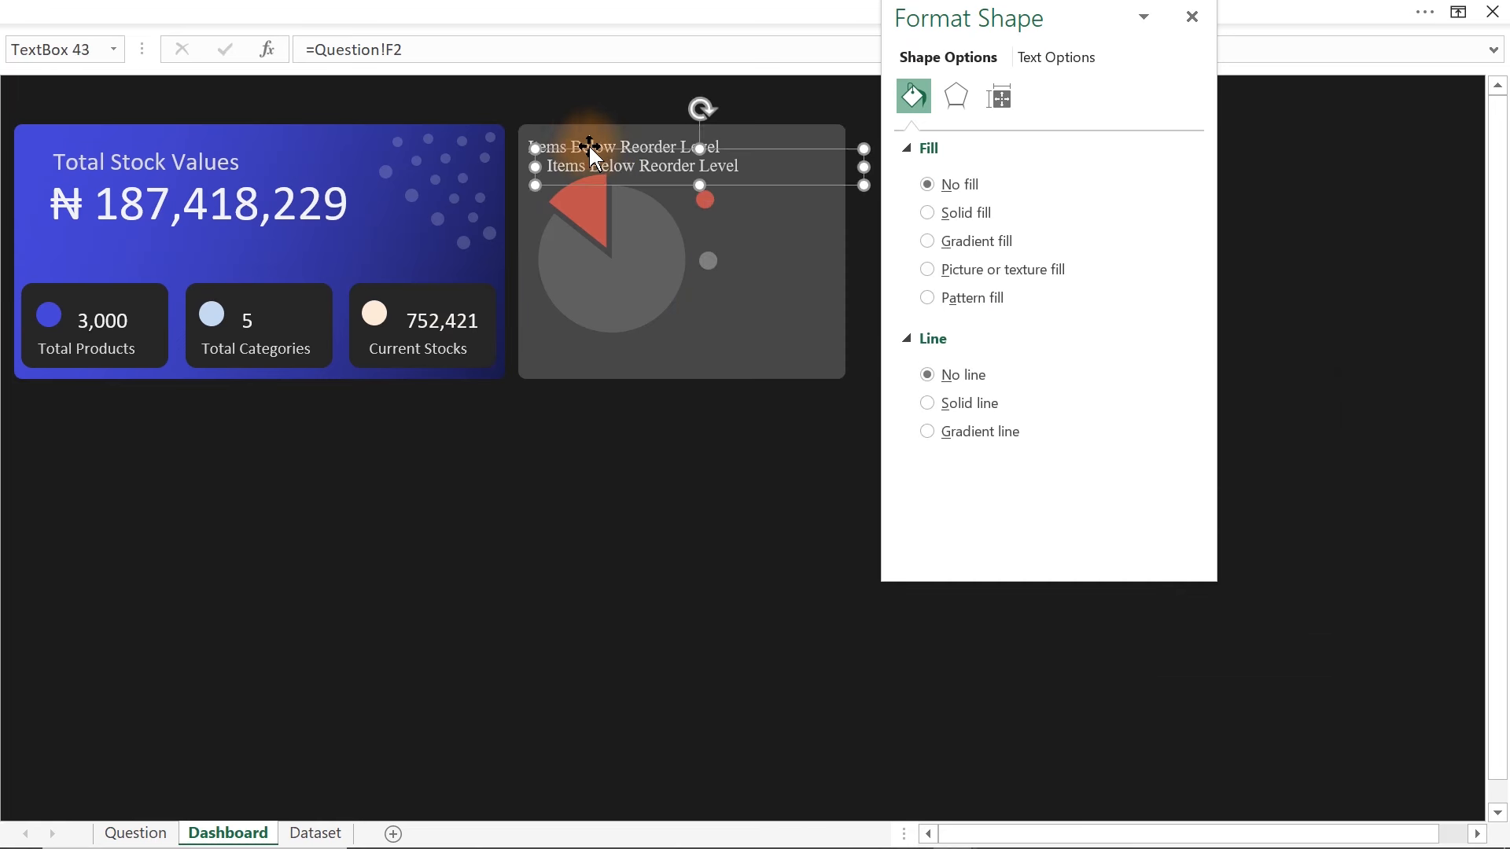
drag(606, 162, 783, 198)
click(783, 201)
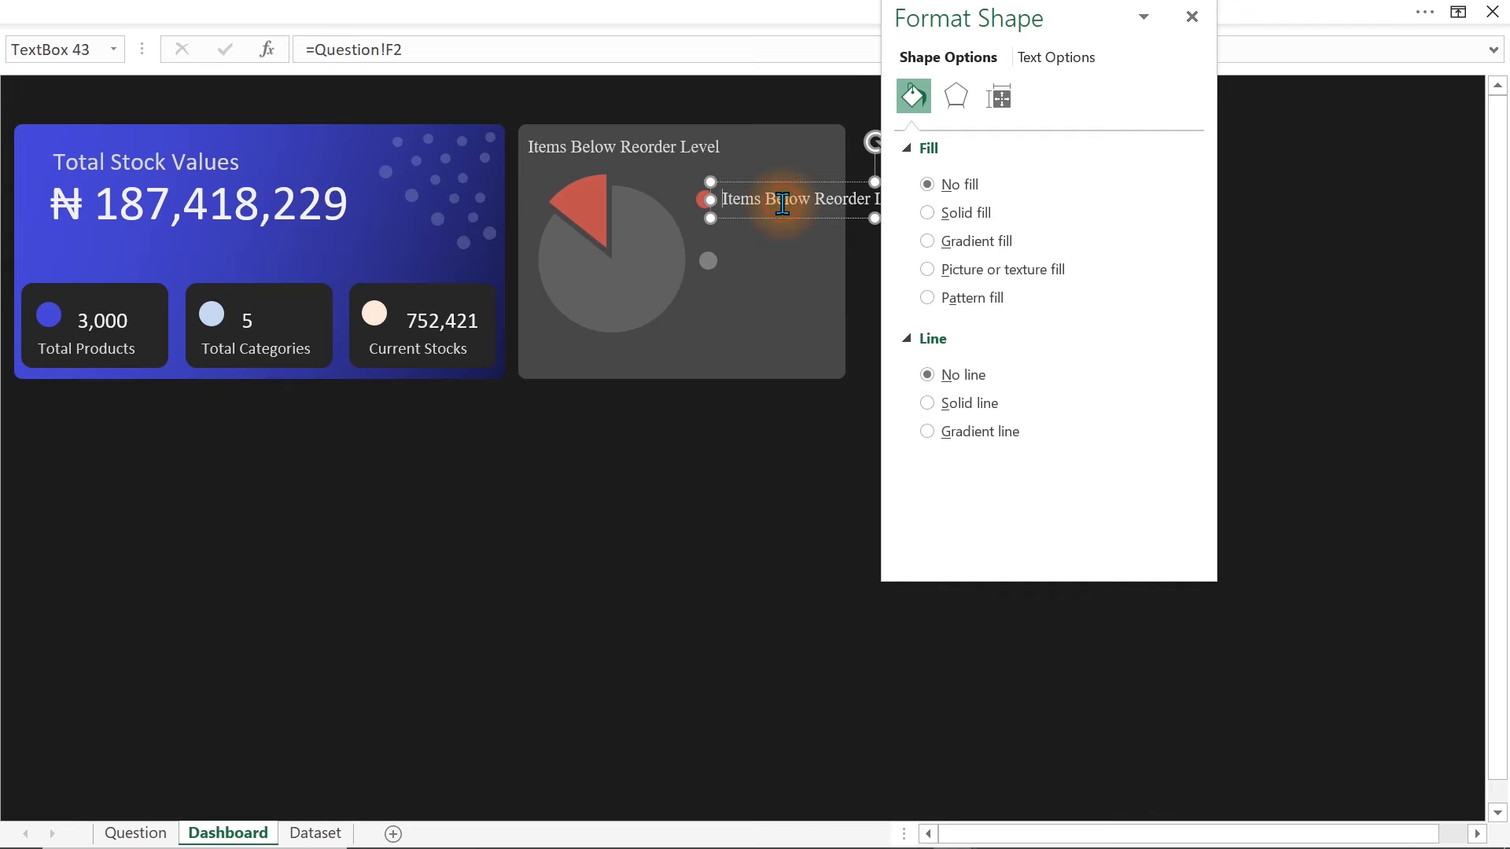
key(ctrl+a)
key(Delete)
text(Nee)
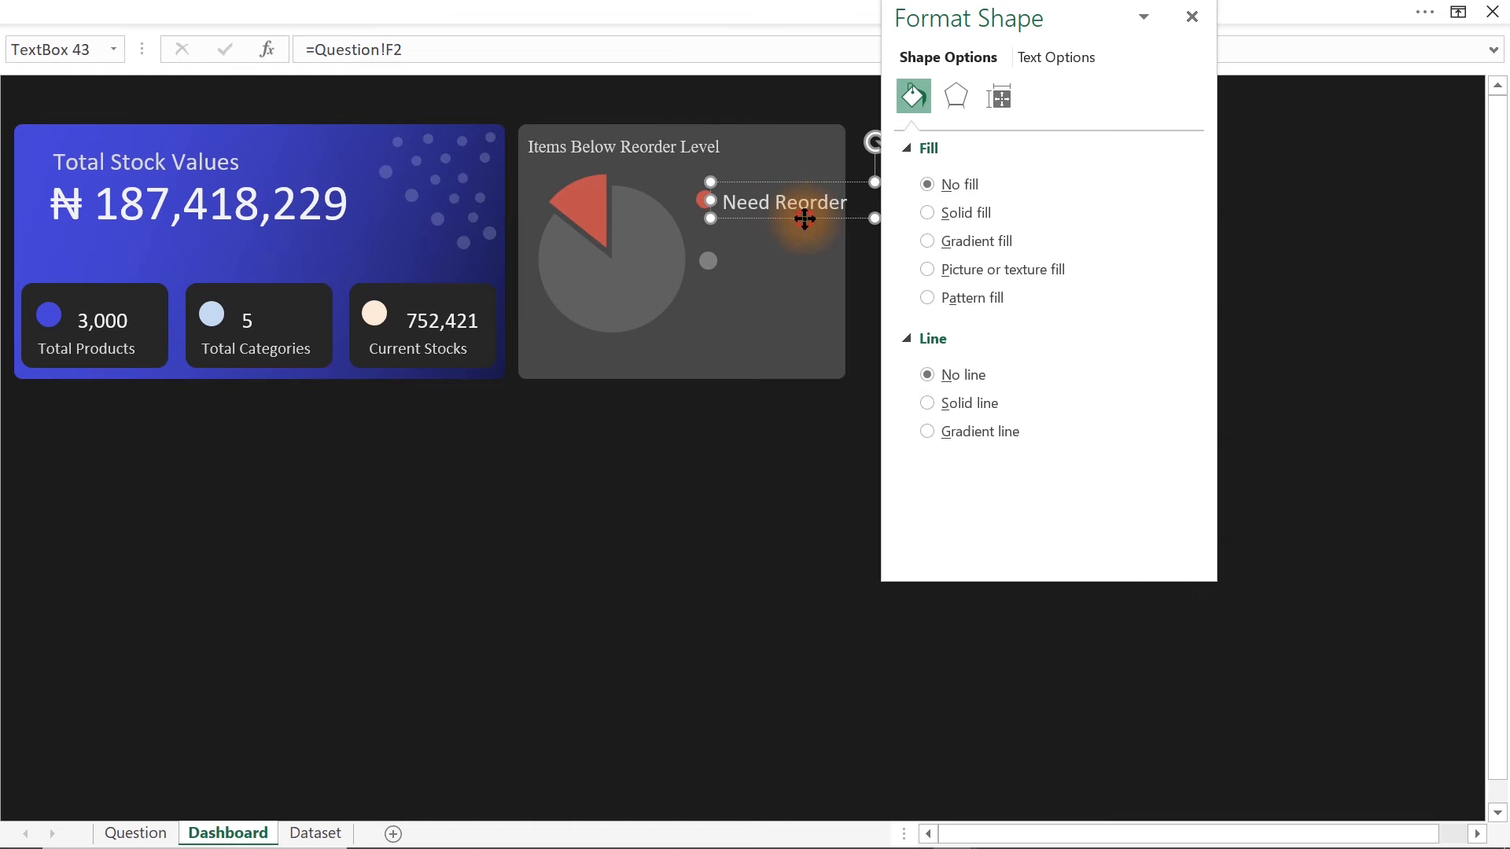
- Reduce the Need Reorder label's font size to 10.5 and narrow its text box to about the card's edge
click(236, 7)
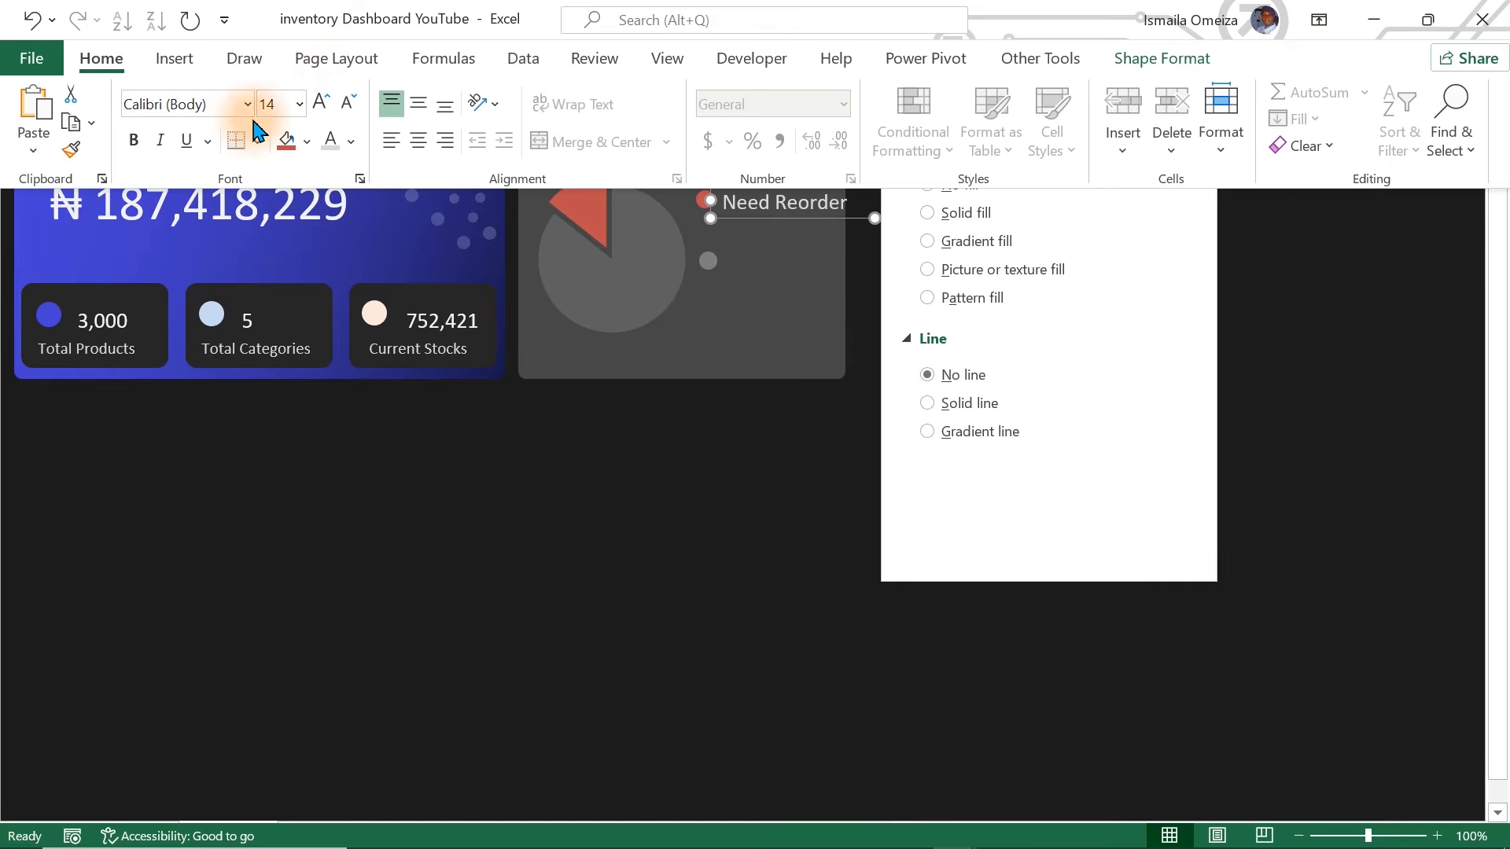
click(345, 111)
click(345, 110)
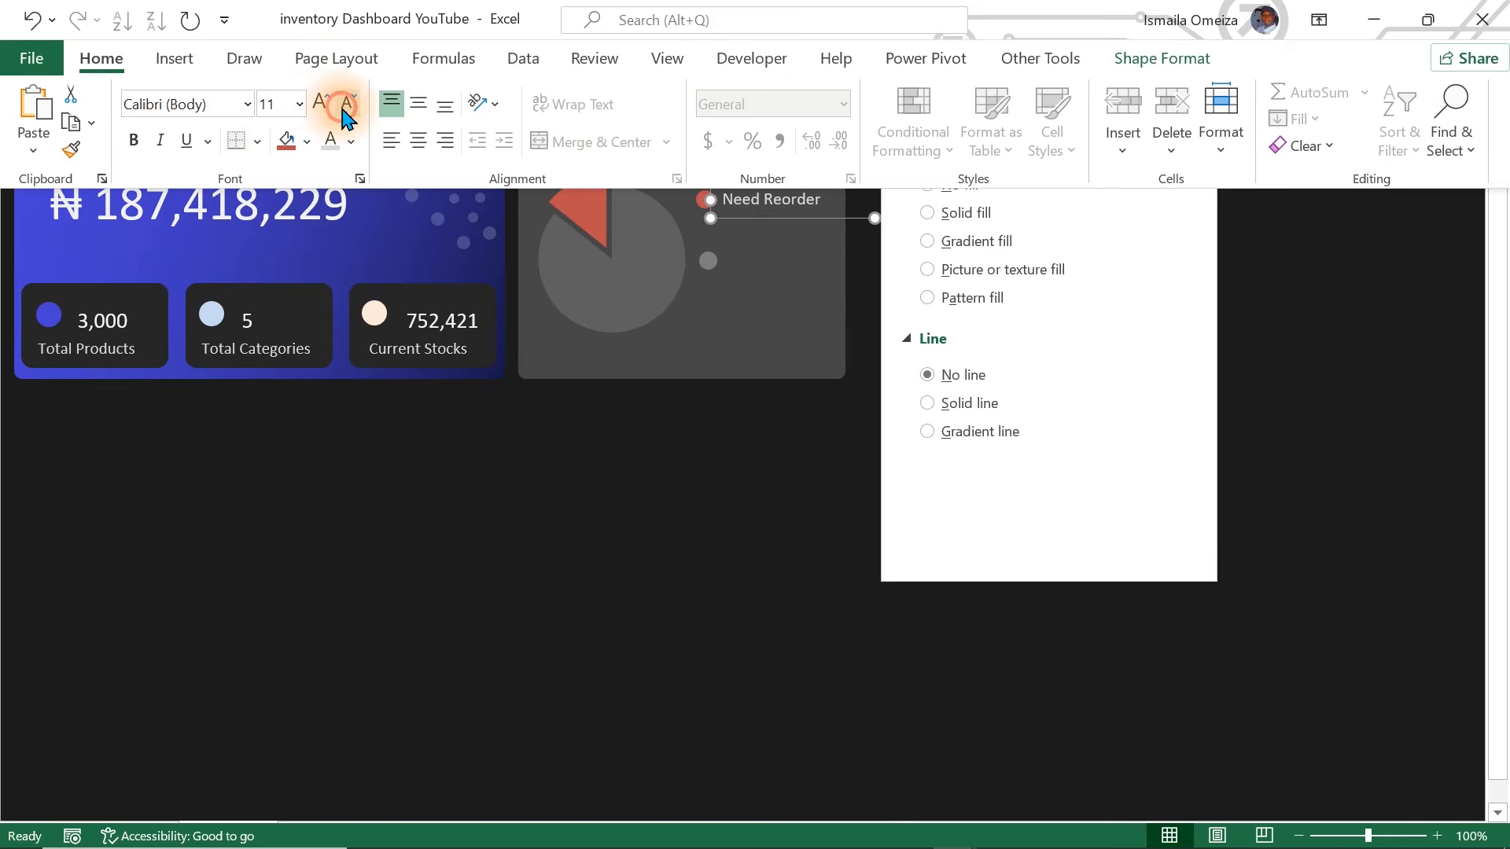
click(345, 110)
click(832, 455)
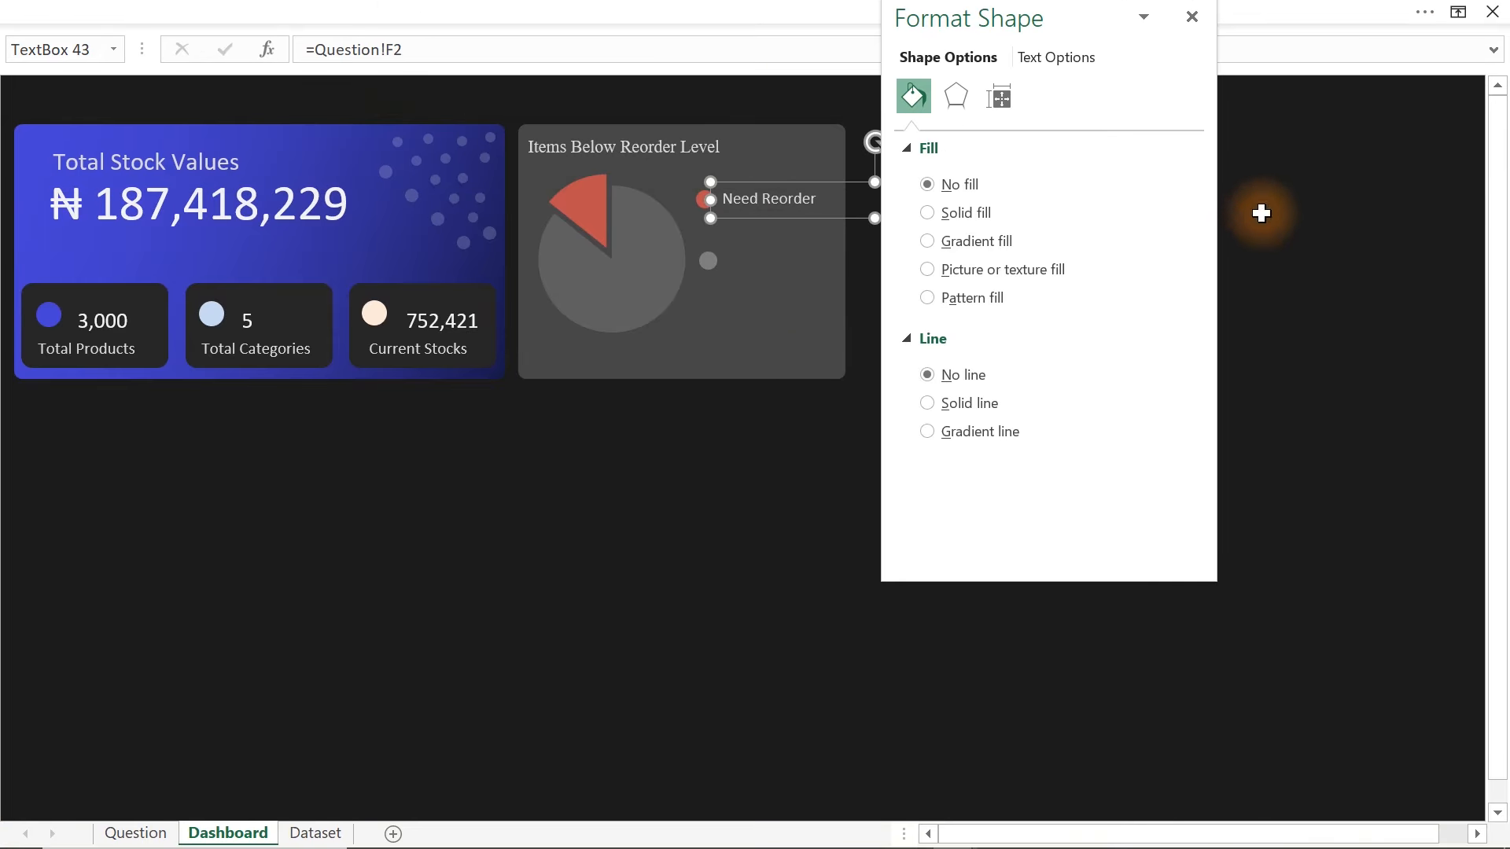
click(1204, 33)
drag(1039, 201, 848, 205)
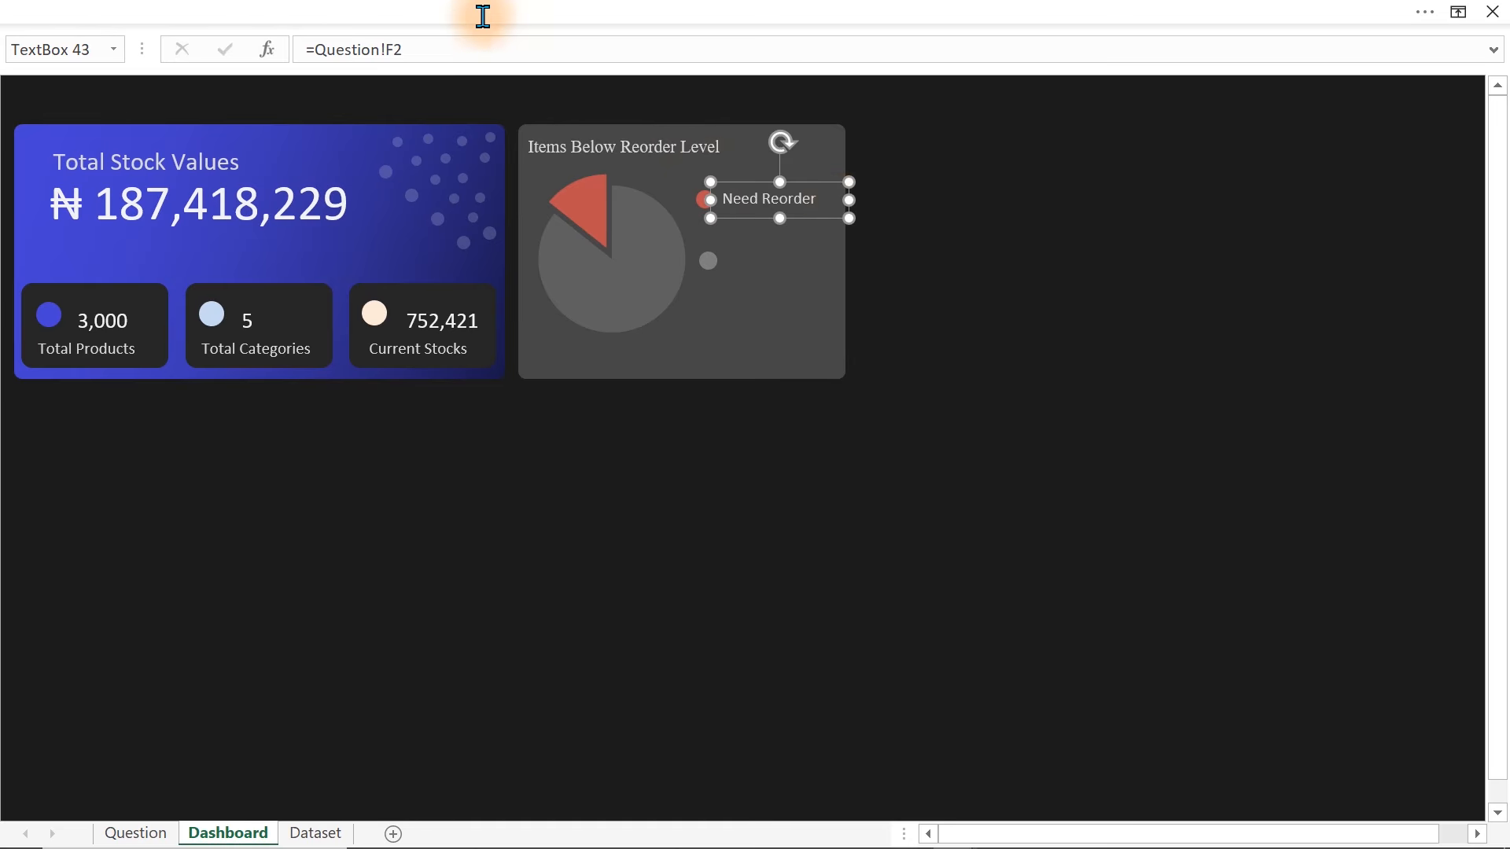
- Change the Need Reorder label's font color to a darker shade of light gray
click(432, 9)
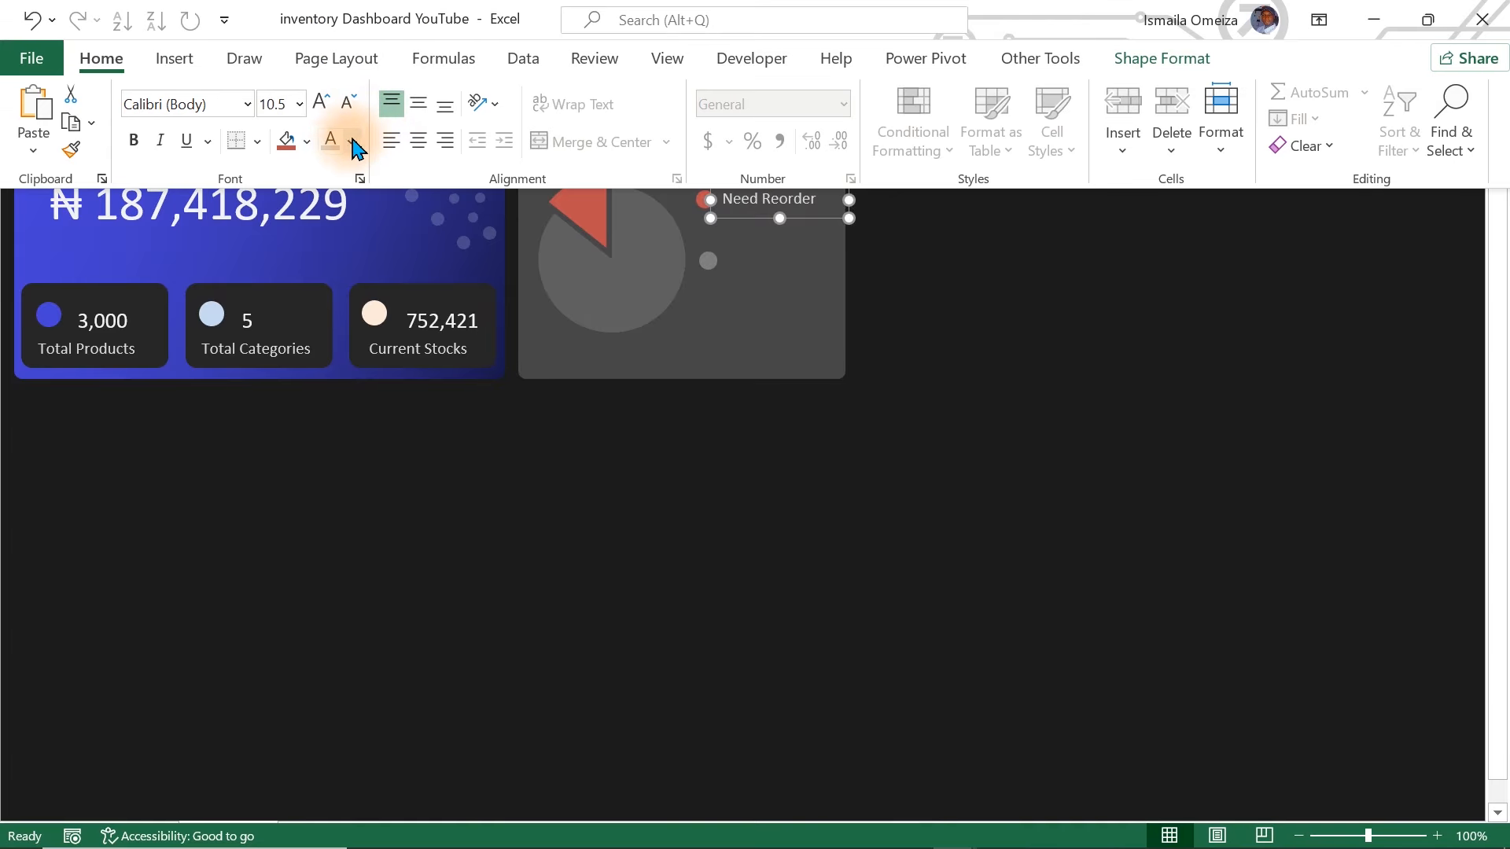
click(351, 142)
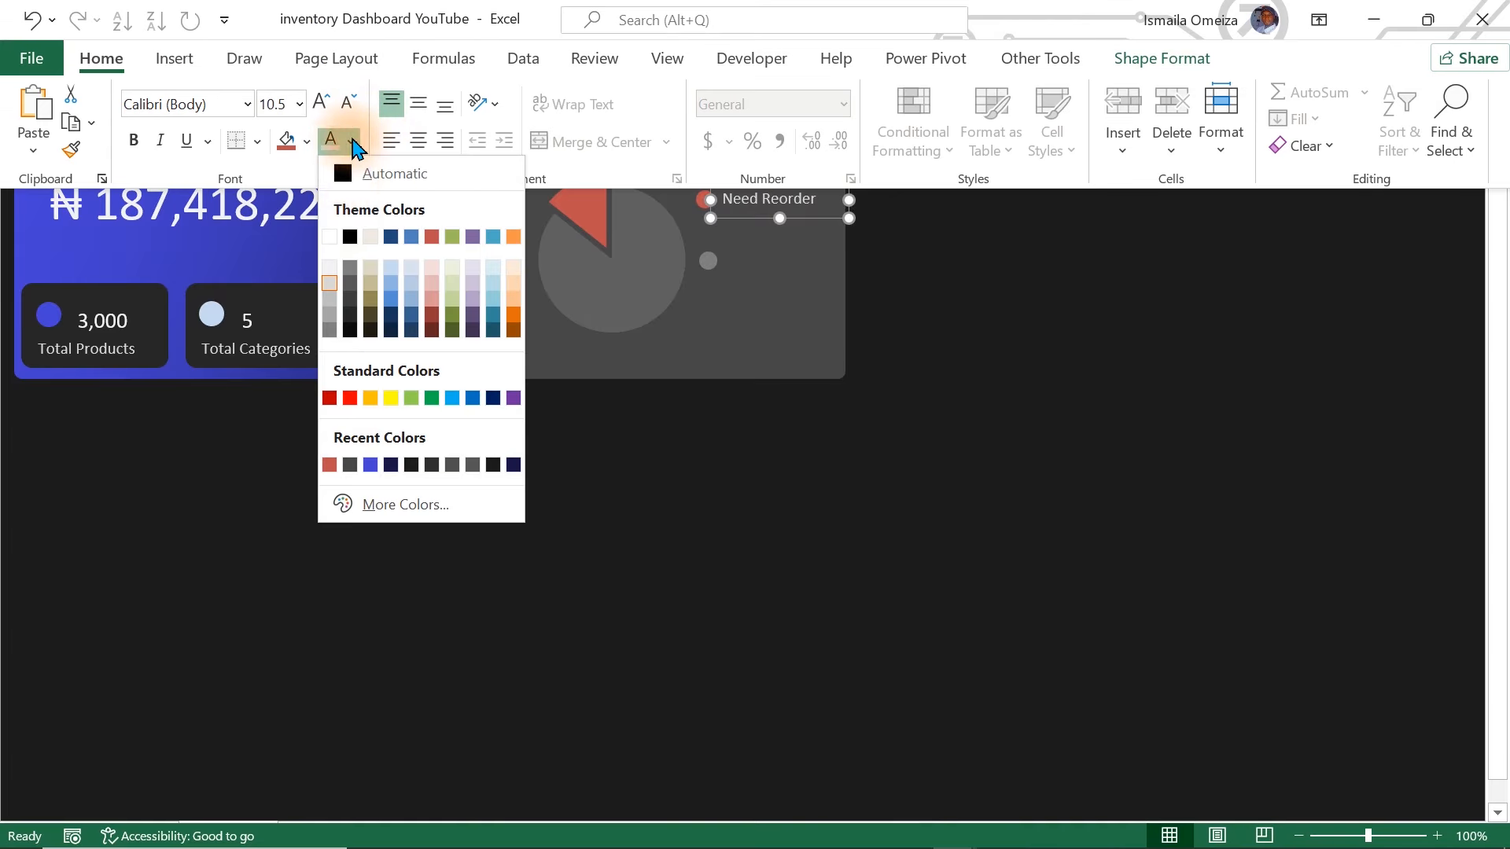
click(332, 305)
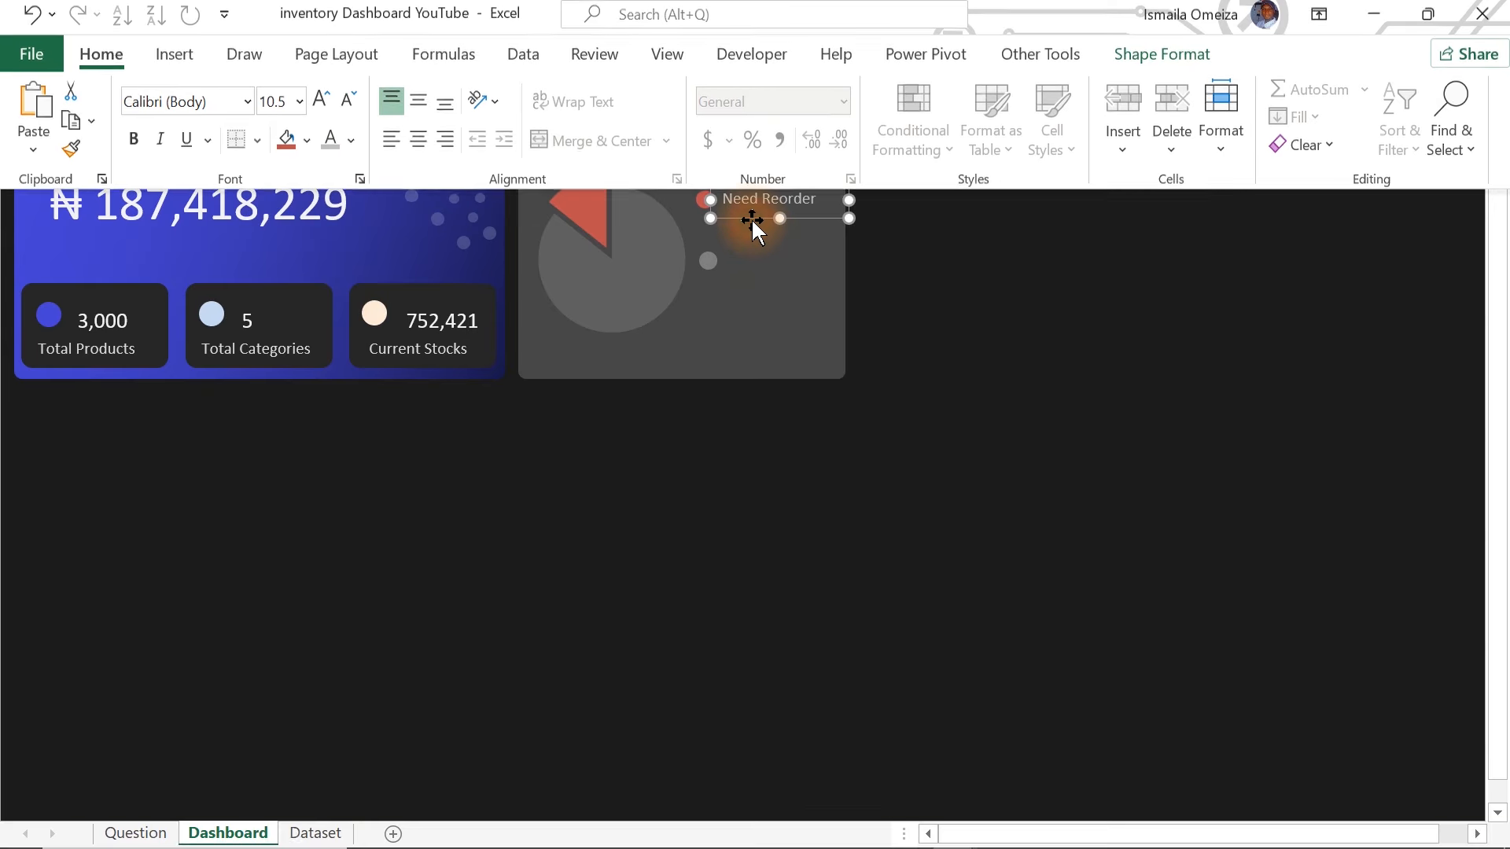
- Duplicate the Need Reorder text box, place the copy beside the grey dot, and change its text to "Others"
click(752, 218)
key(ctrl+c)
key(ctrl+v)
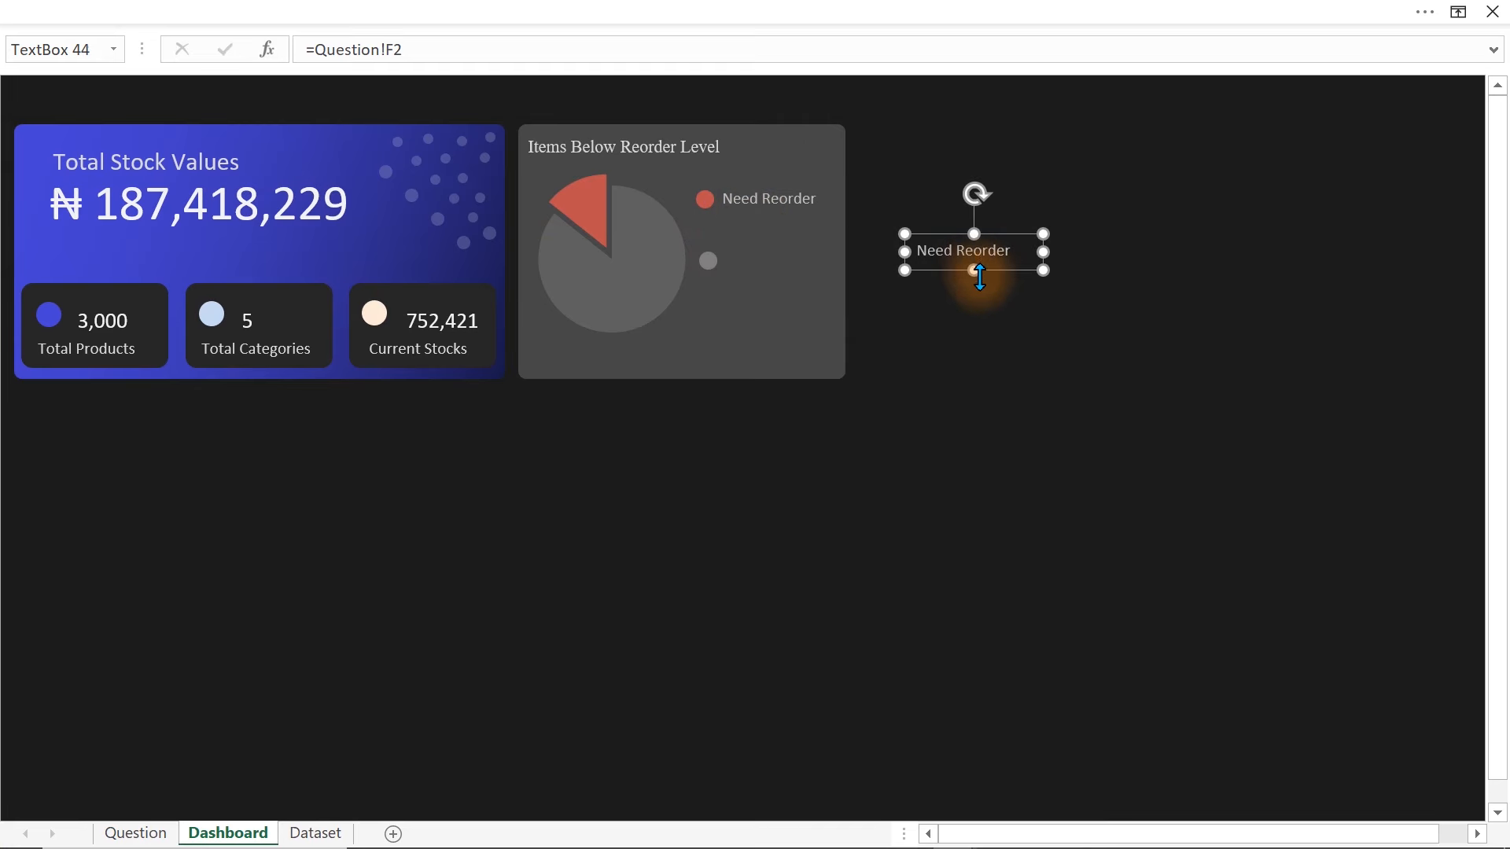
drag(955, 272, 762, 277)
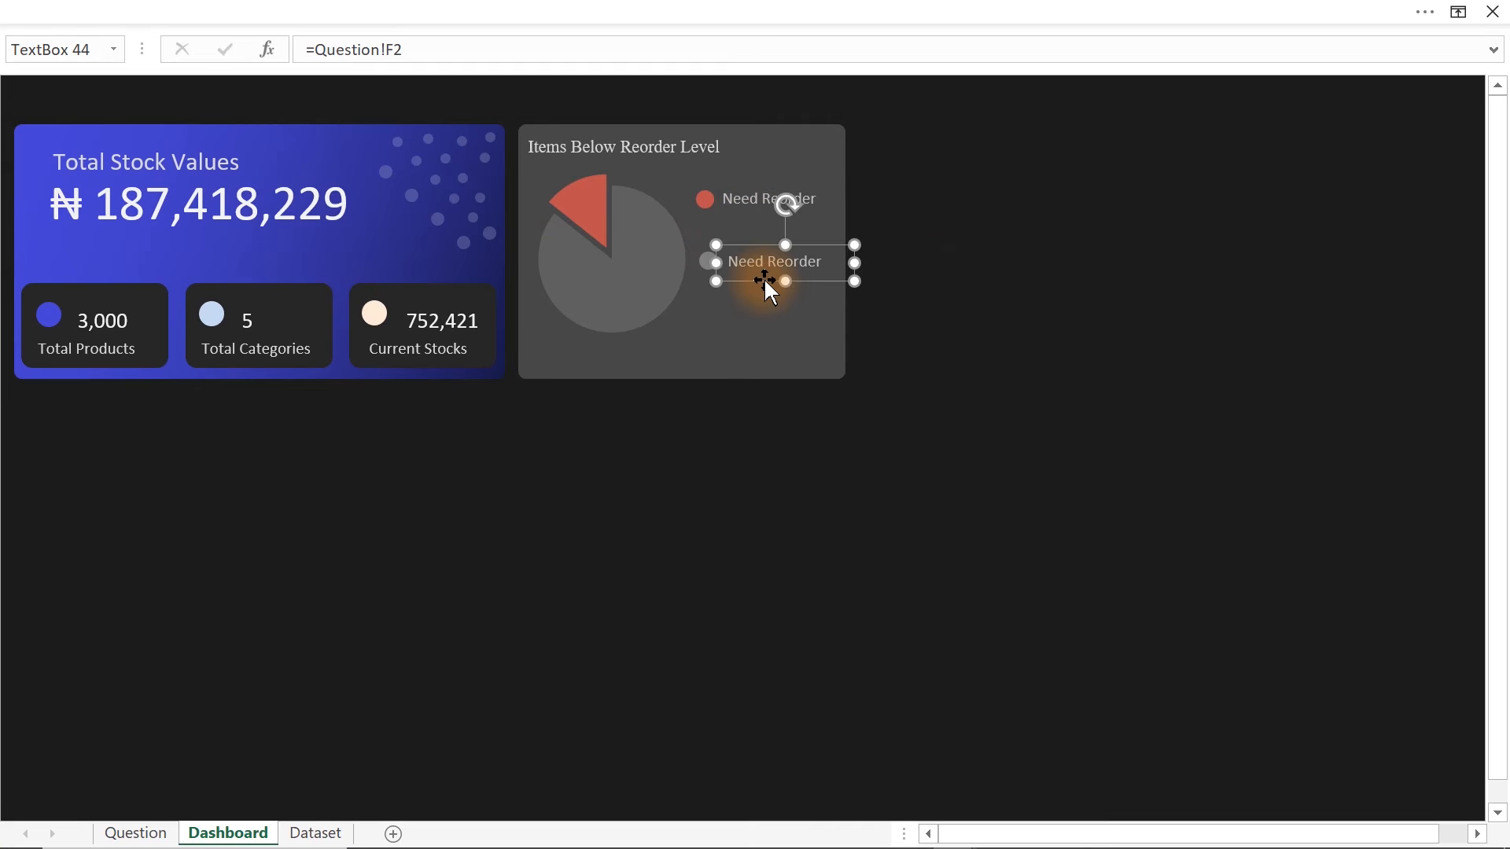
triple_click(764, 263)
text(Others)
click(957, 319)
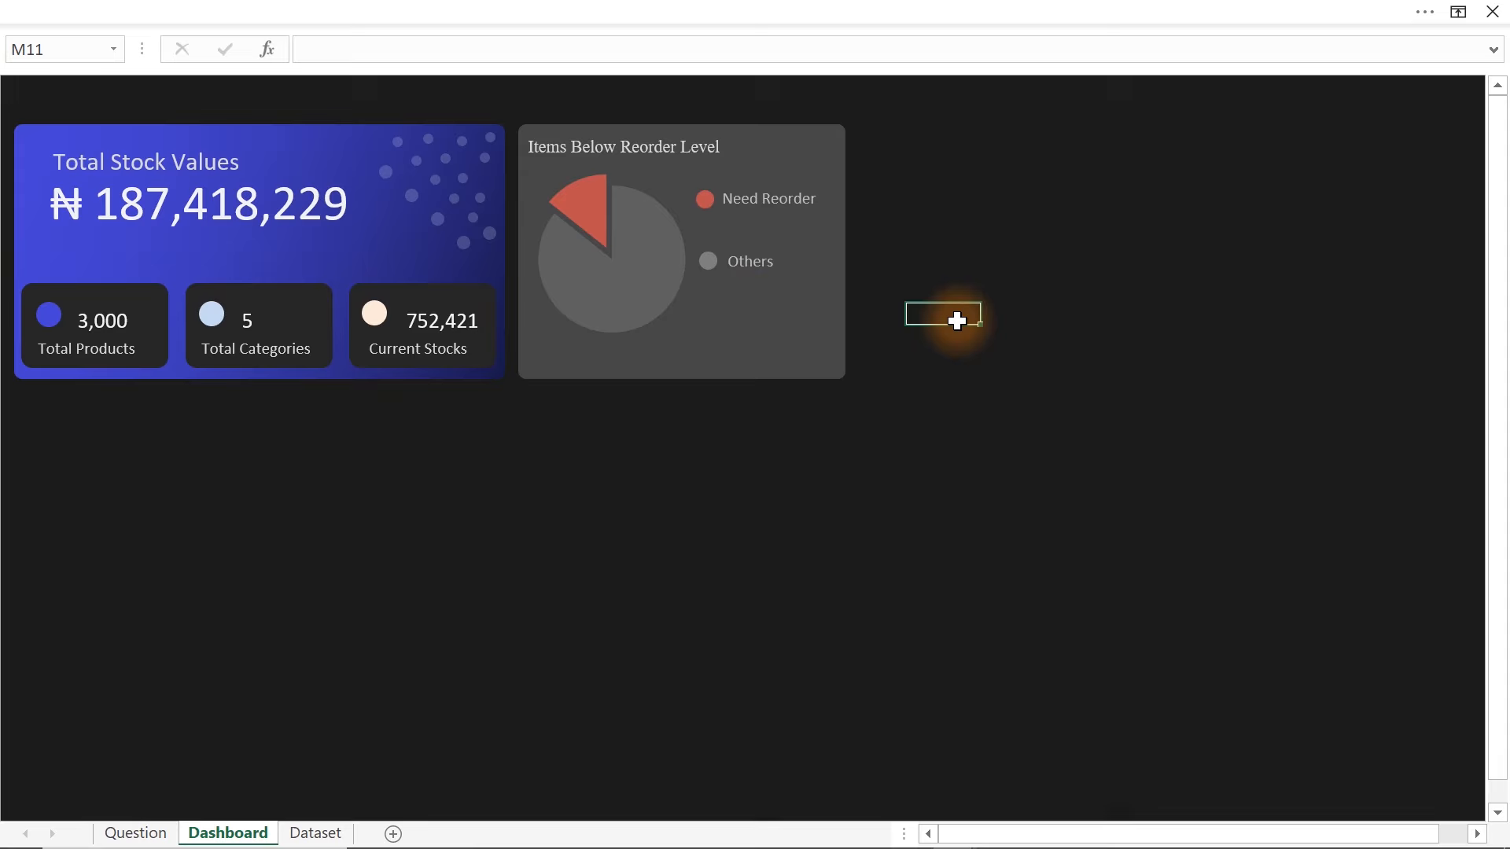
- Move the grey dot and its Others label together further down the Items Below Reorder Level card
click(708, 263)
shift+click(740, 262)
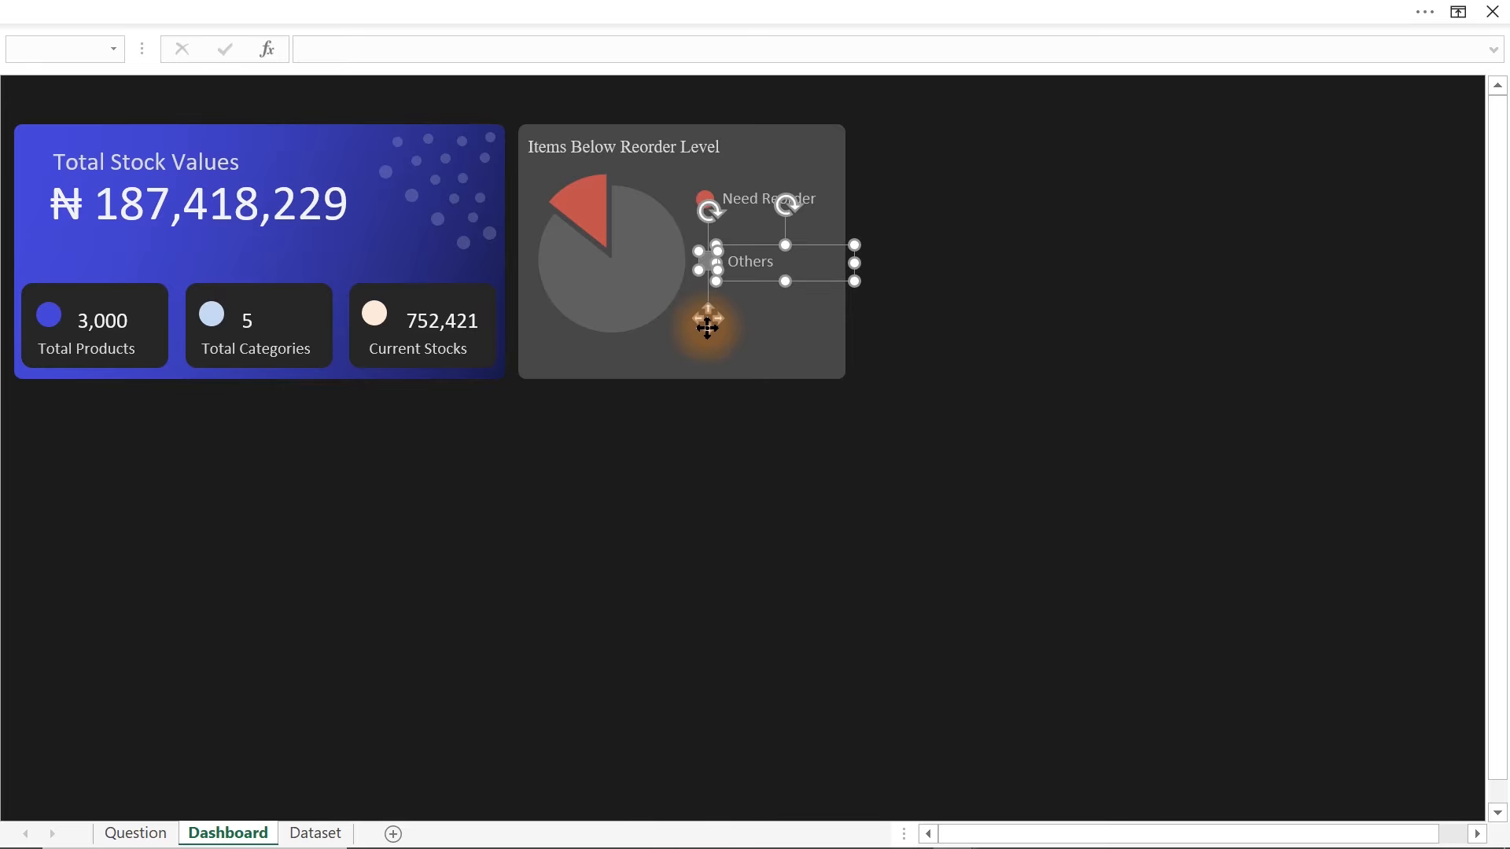
drag(708, 325, 705, 358)
click(980, 324)
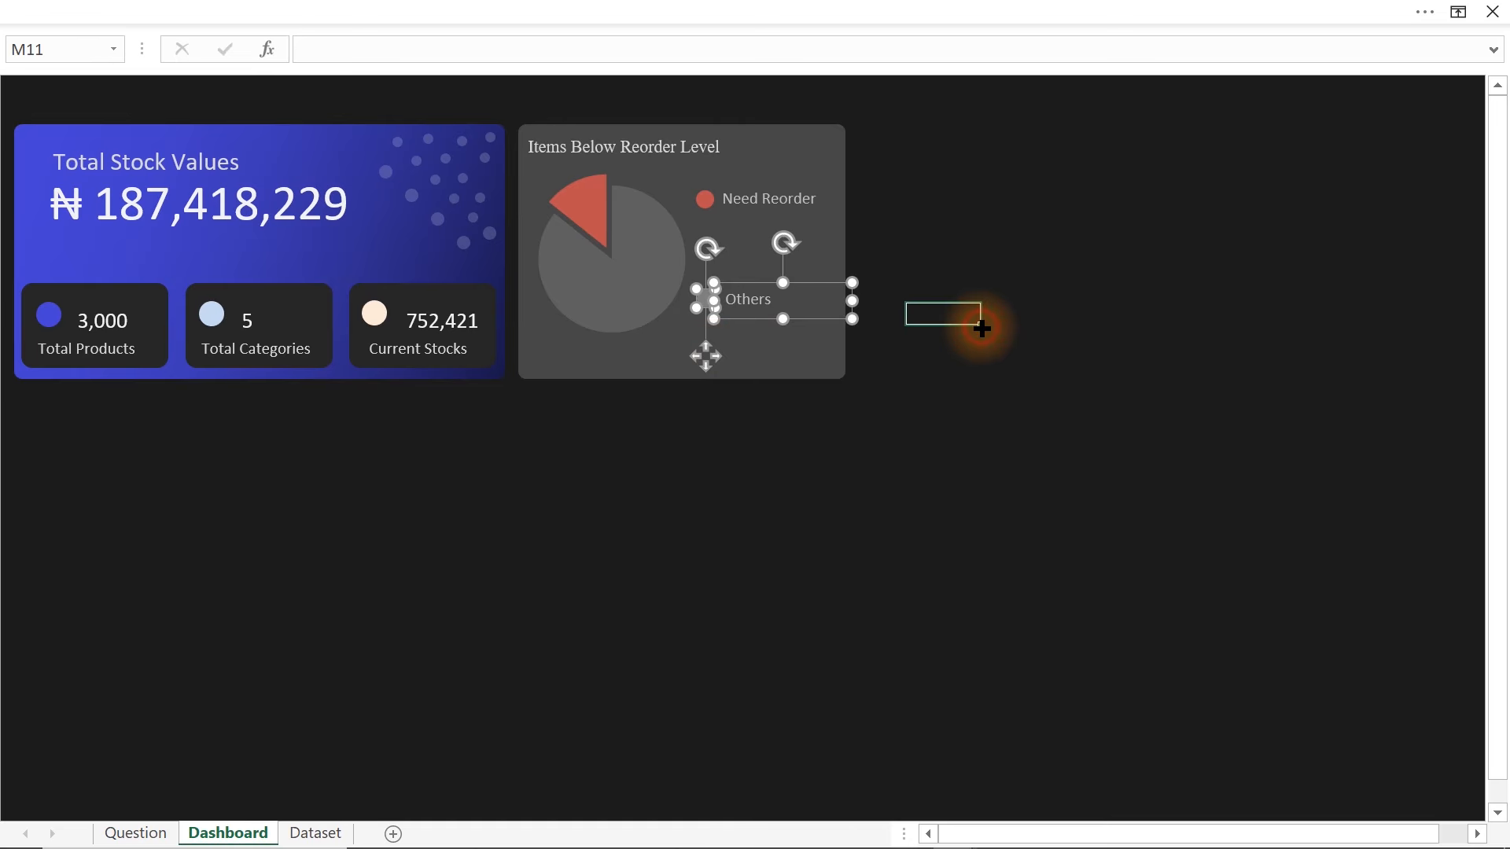
- Duplicate the Need Reorder label, place the copy directly beneath it, and link it to Question!G15
click(794, 201)
key(ctrl+d)
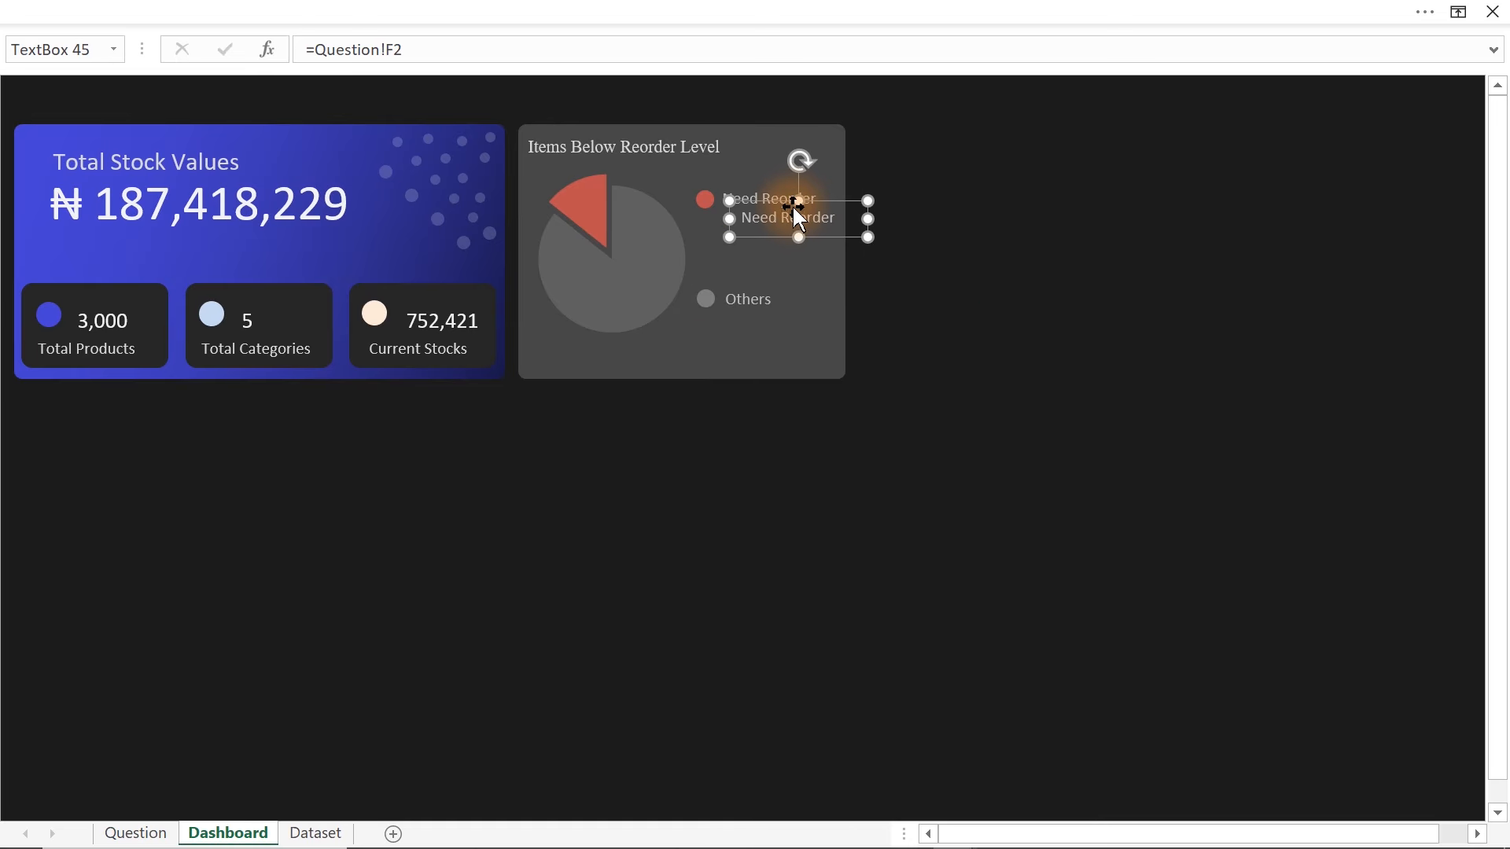
drag(791, 215, 774, 230)
drag(402, 49, 317, 47)
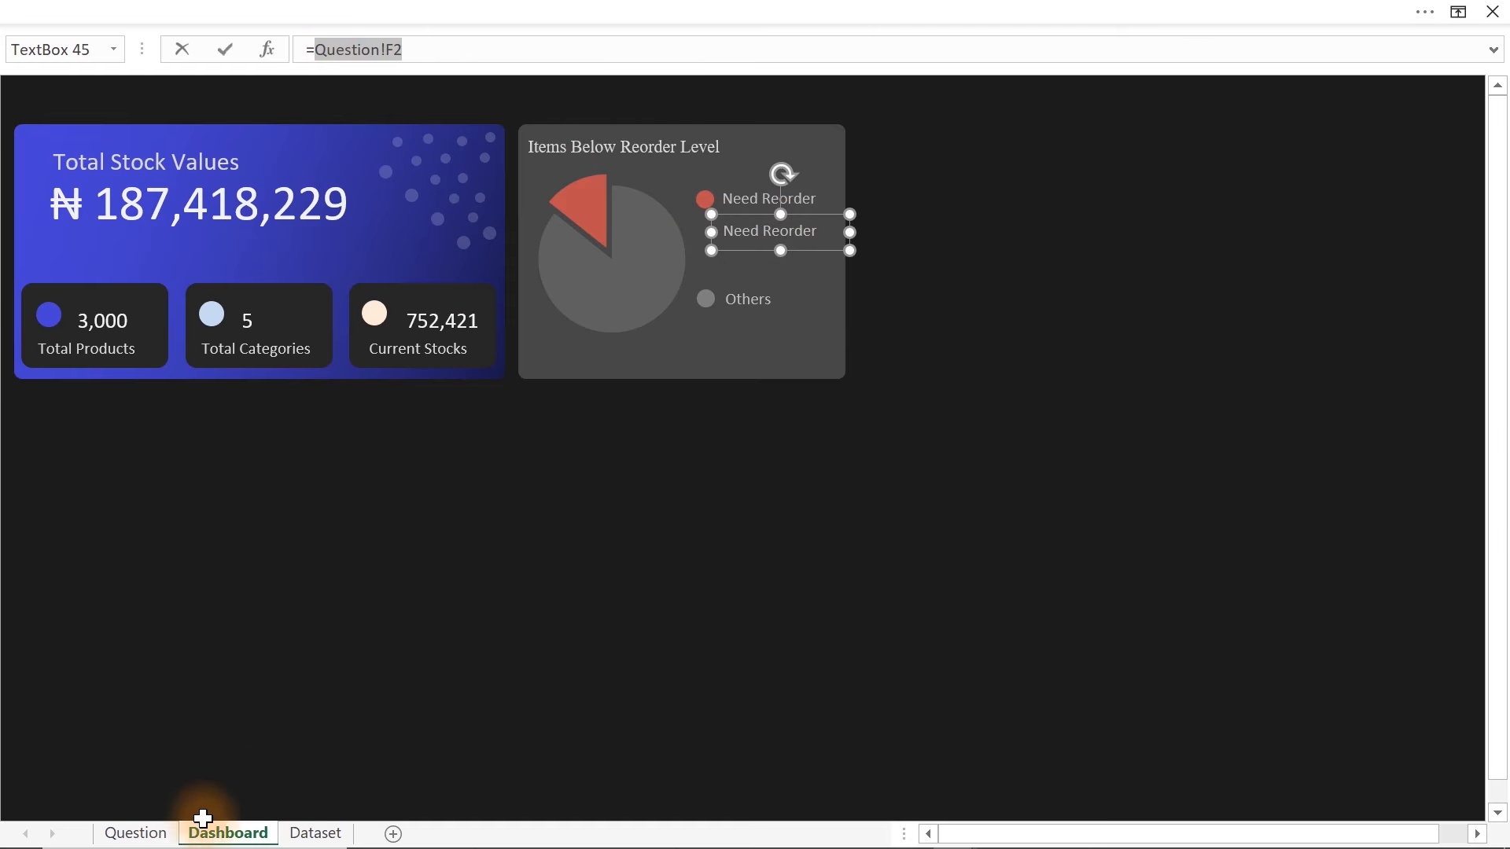
click(167, 840)
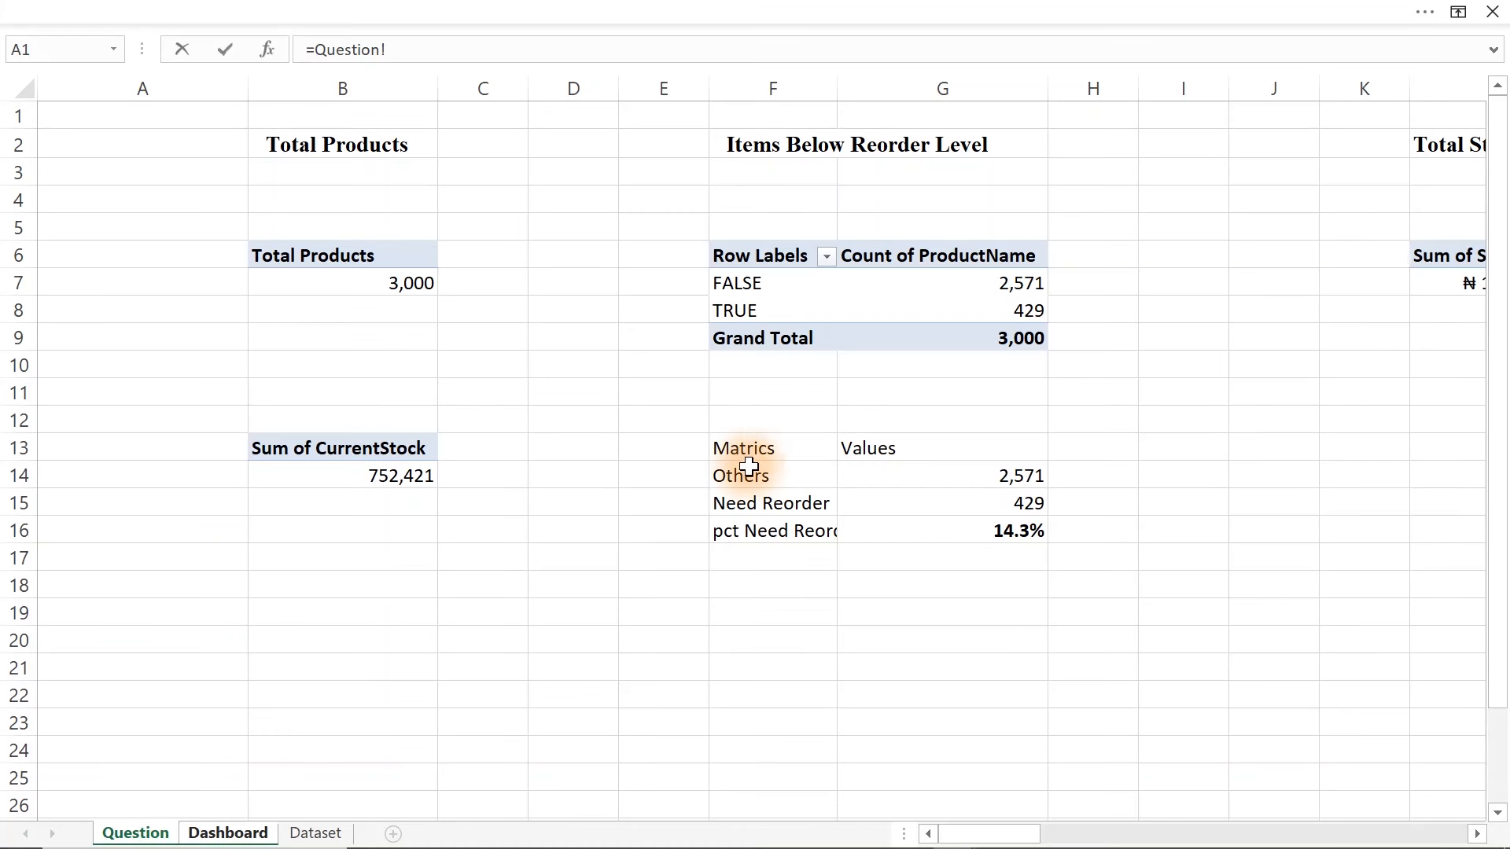
click(1035, 505)
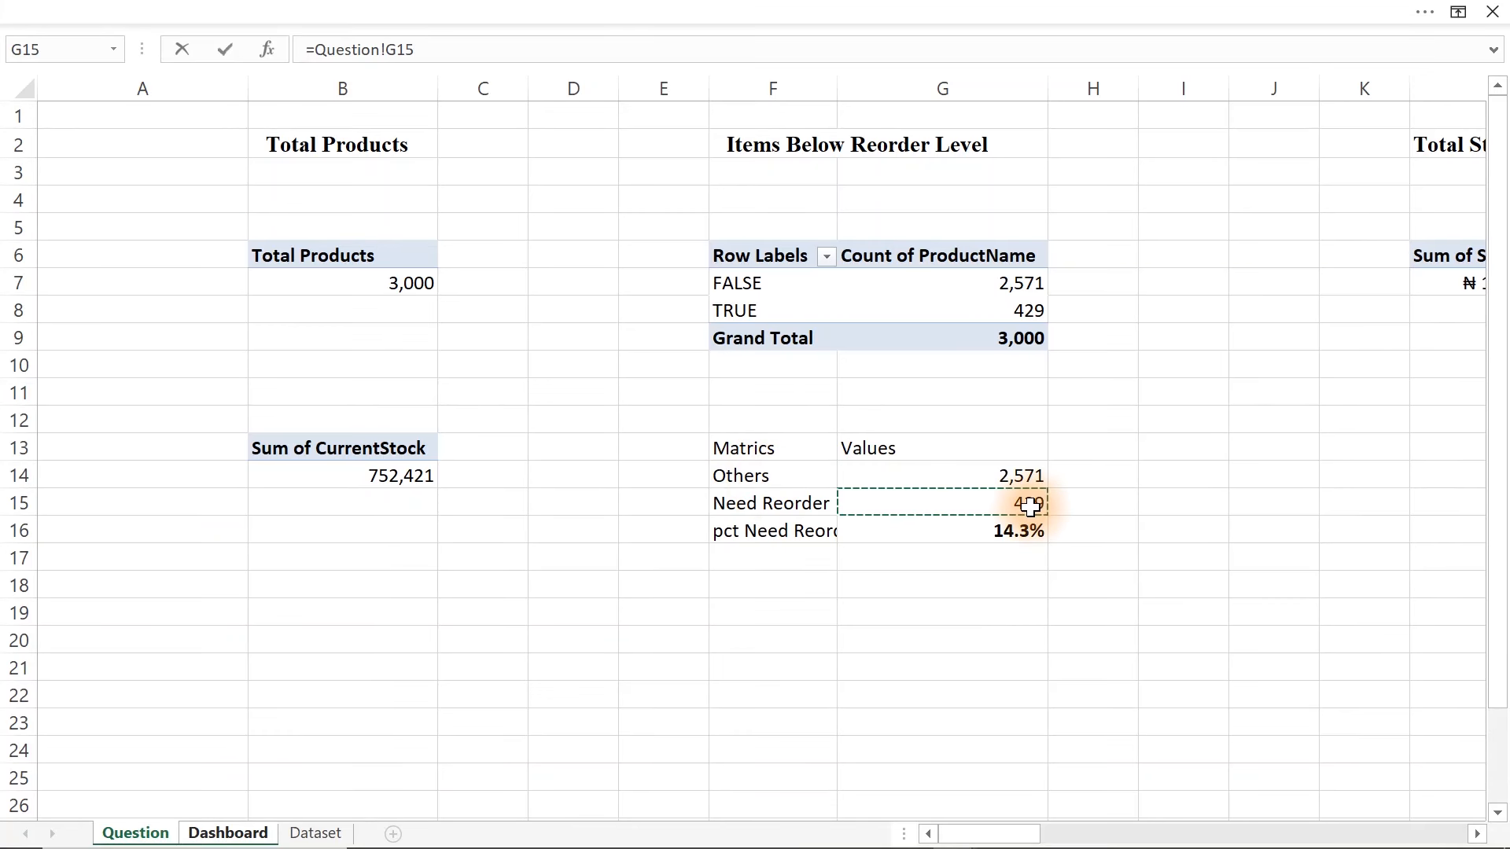
key(Return)
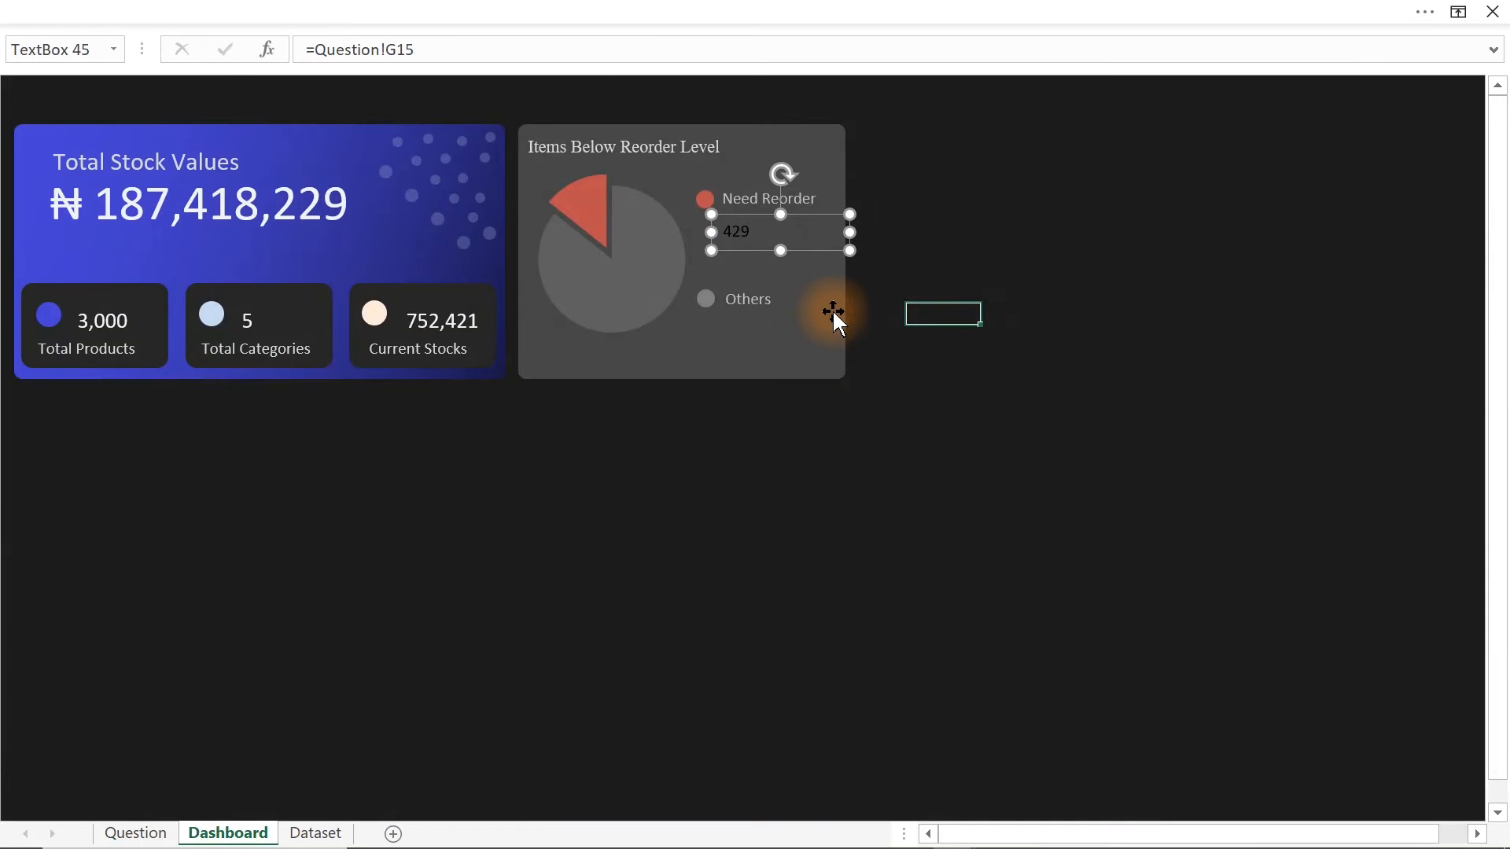
- Duplicate the Need Reorder value box, place the copy under the Others label, and link it to Question!G14
key(ctrl+d)
drag(773, 266, 770, 321)
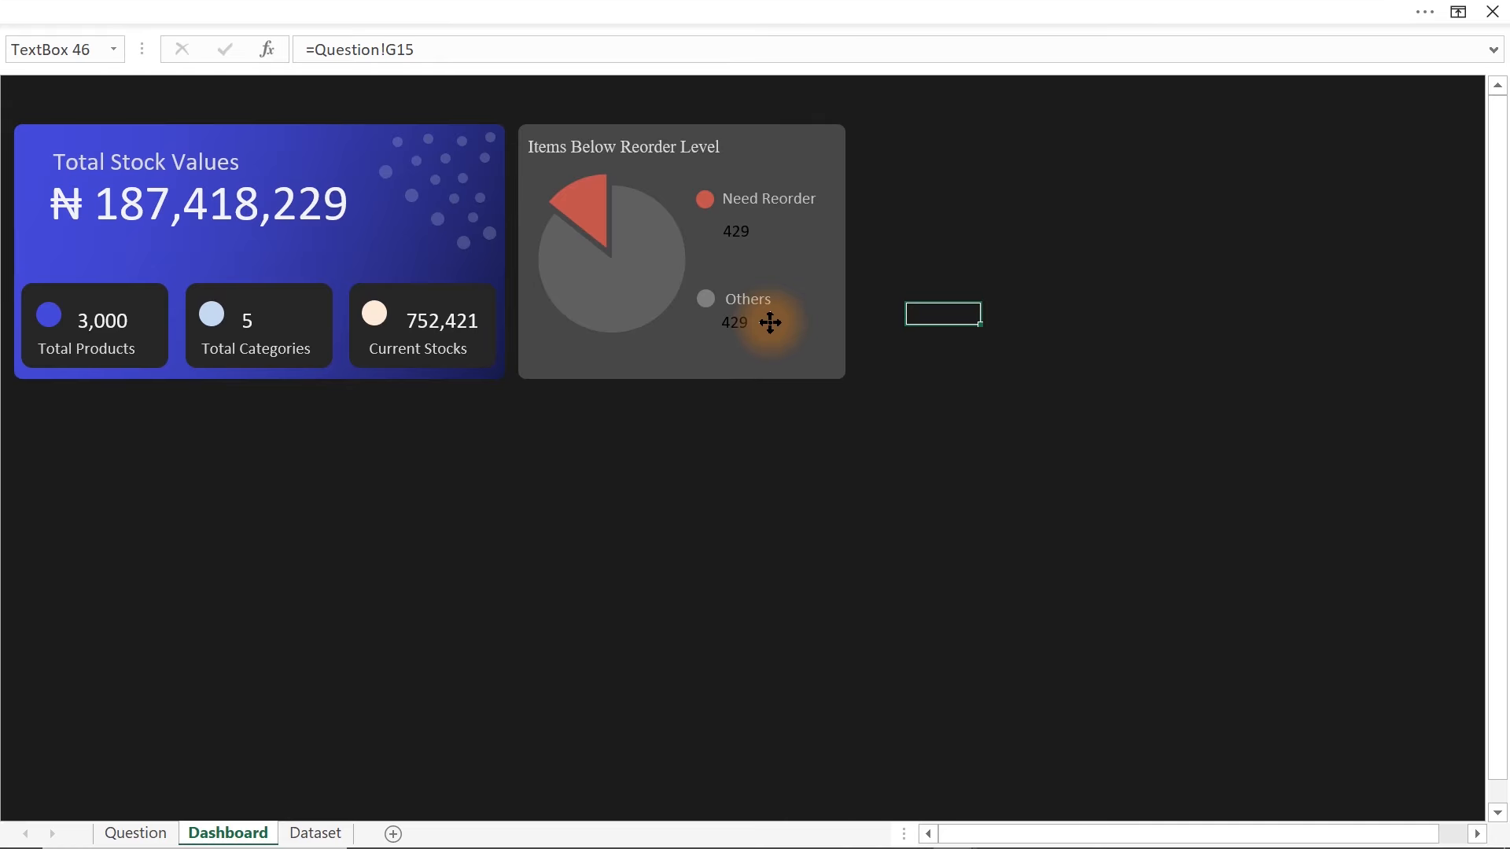
drag(419, 49, 318, 52)
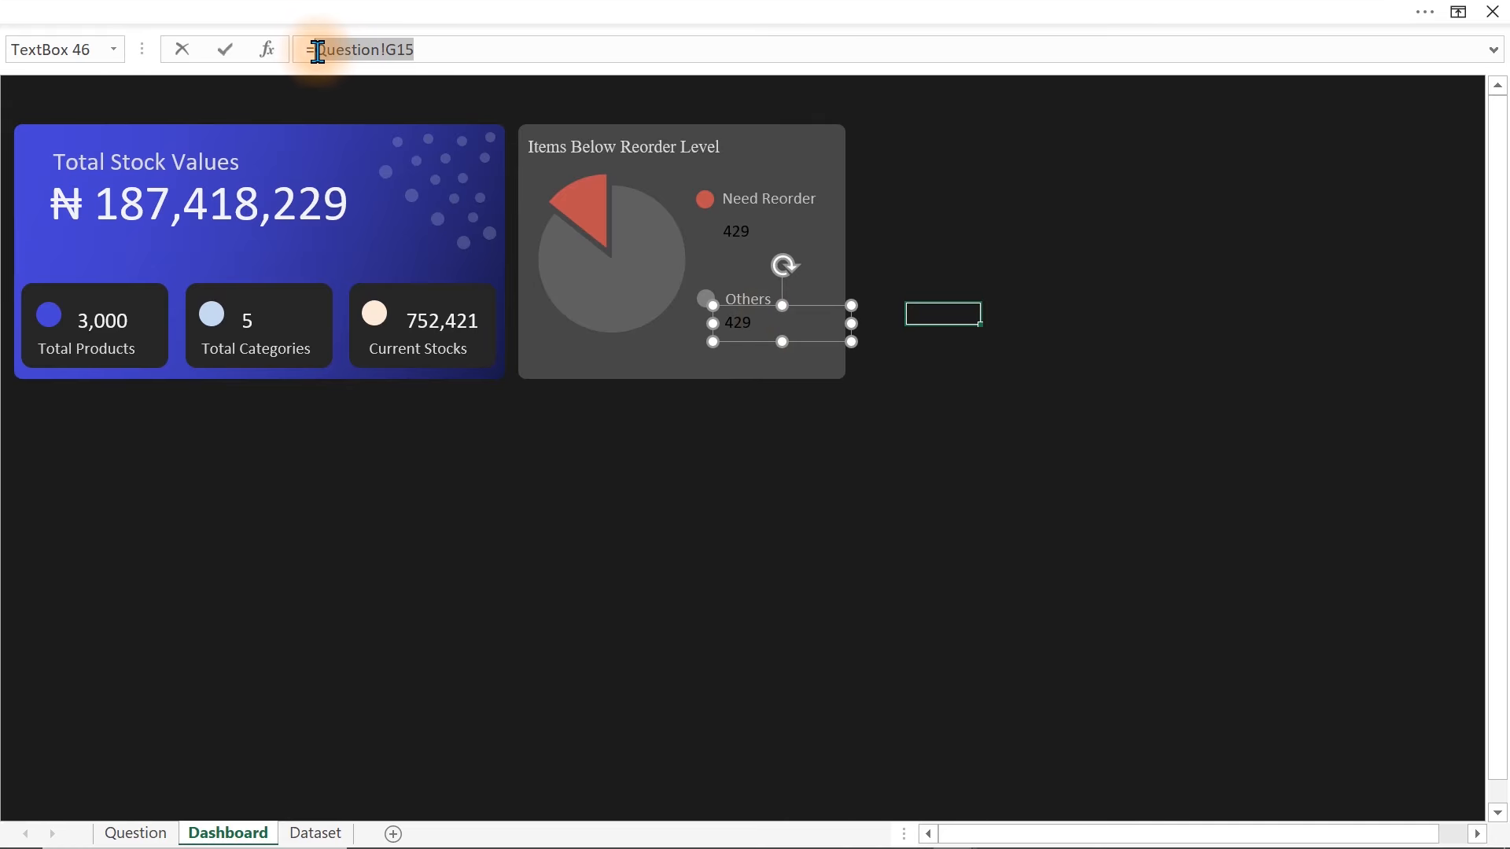
click(135, 833)
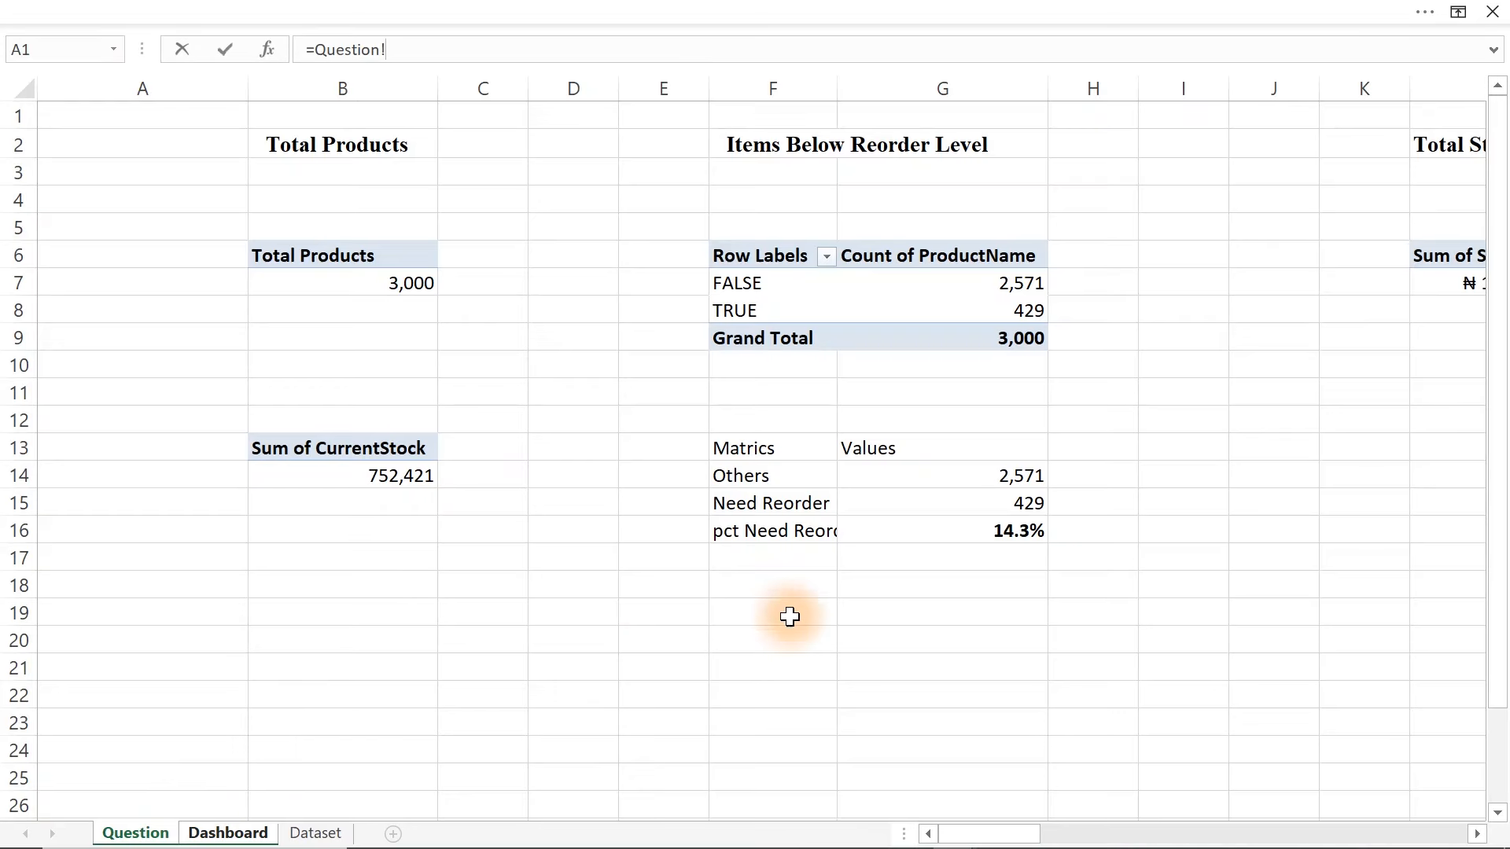
click(980, 476)
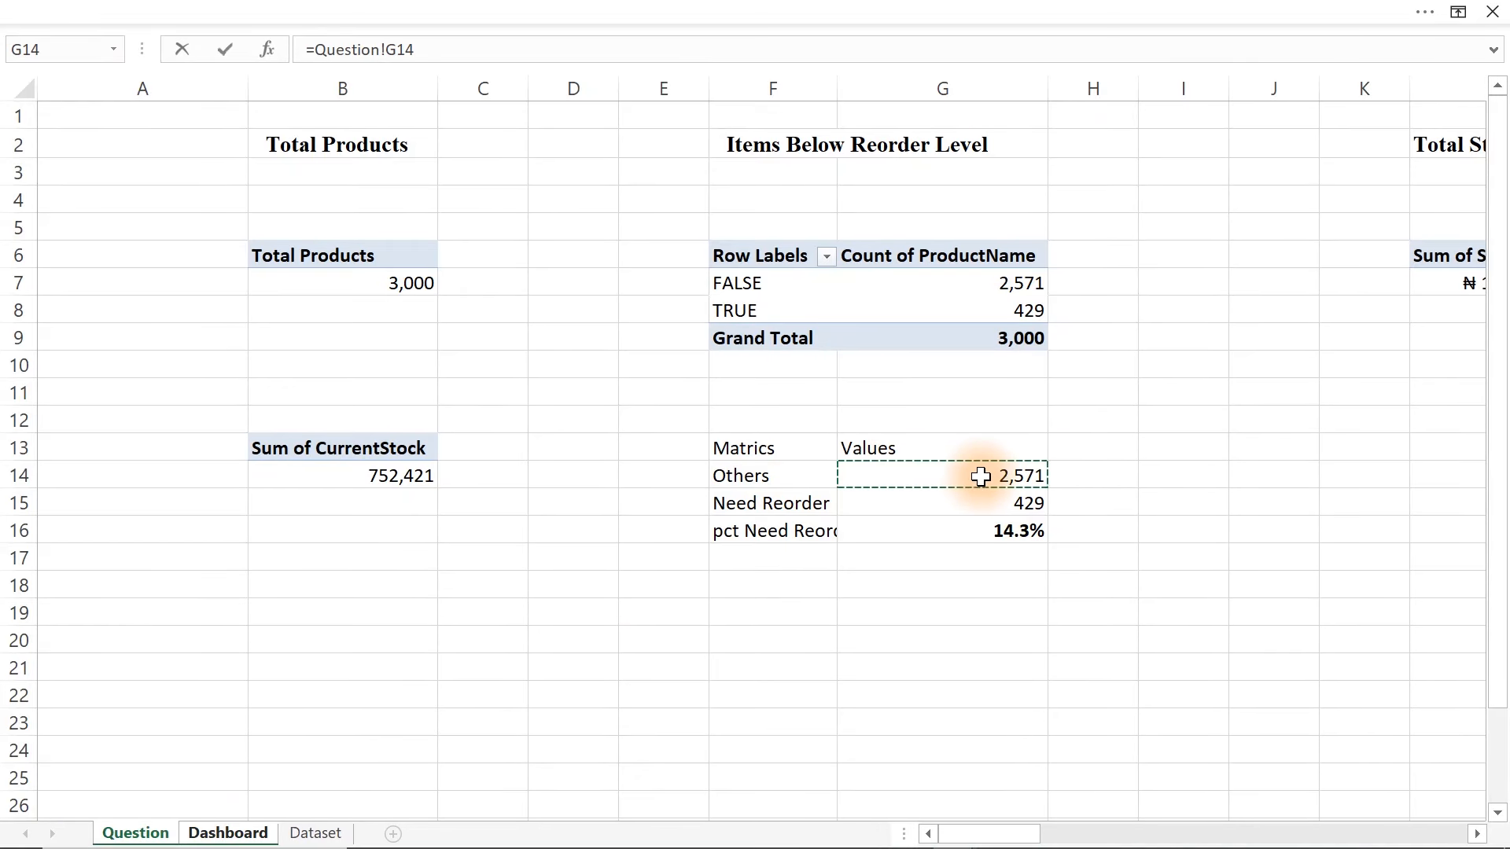
key(Return)
- Copy the Current Stocks value's formatting onto the Others and Need Reorder values, and nudge the Need Reorder value slightly up
click(448, 315)
click(185, 8)
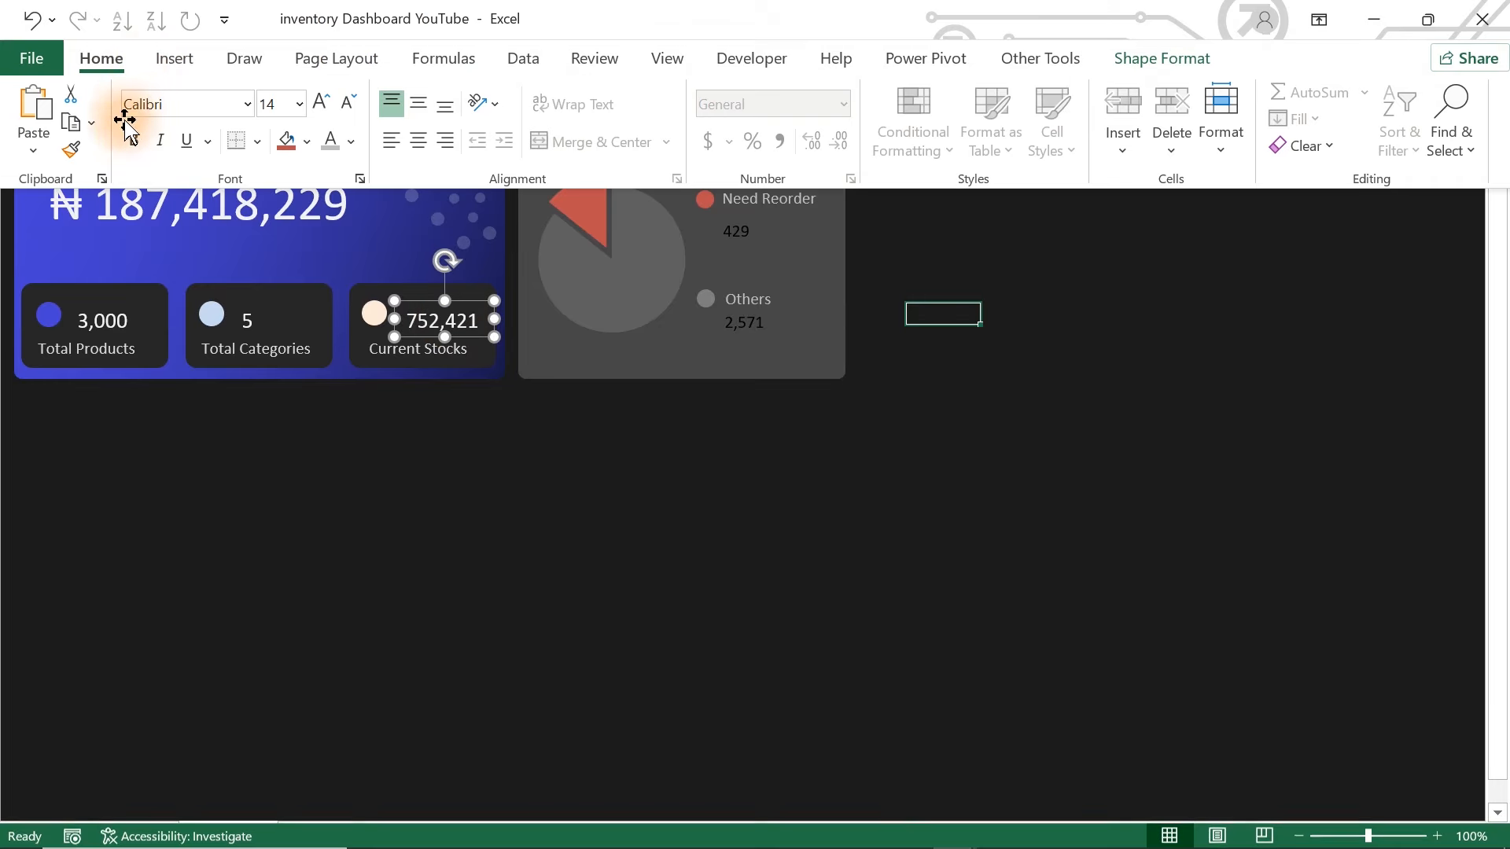
click(72, 149)
click(737, 321)
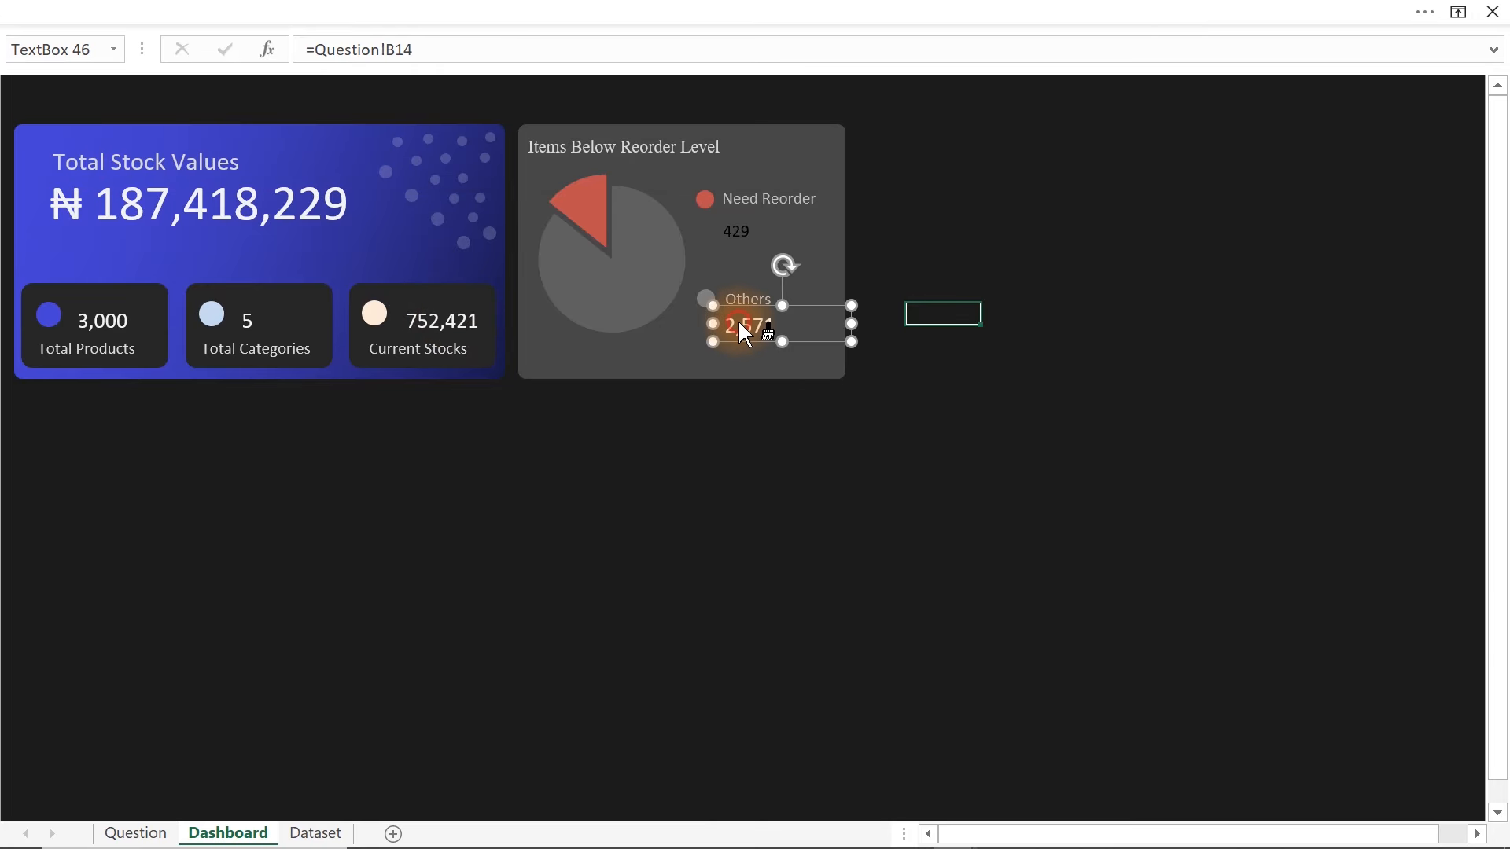
click(746, 233)
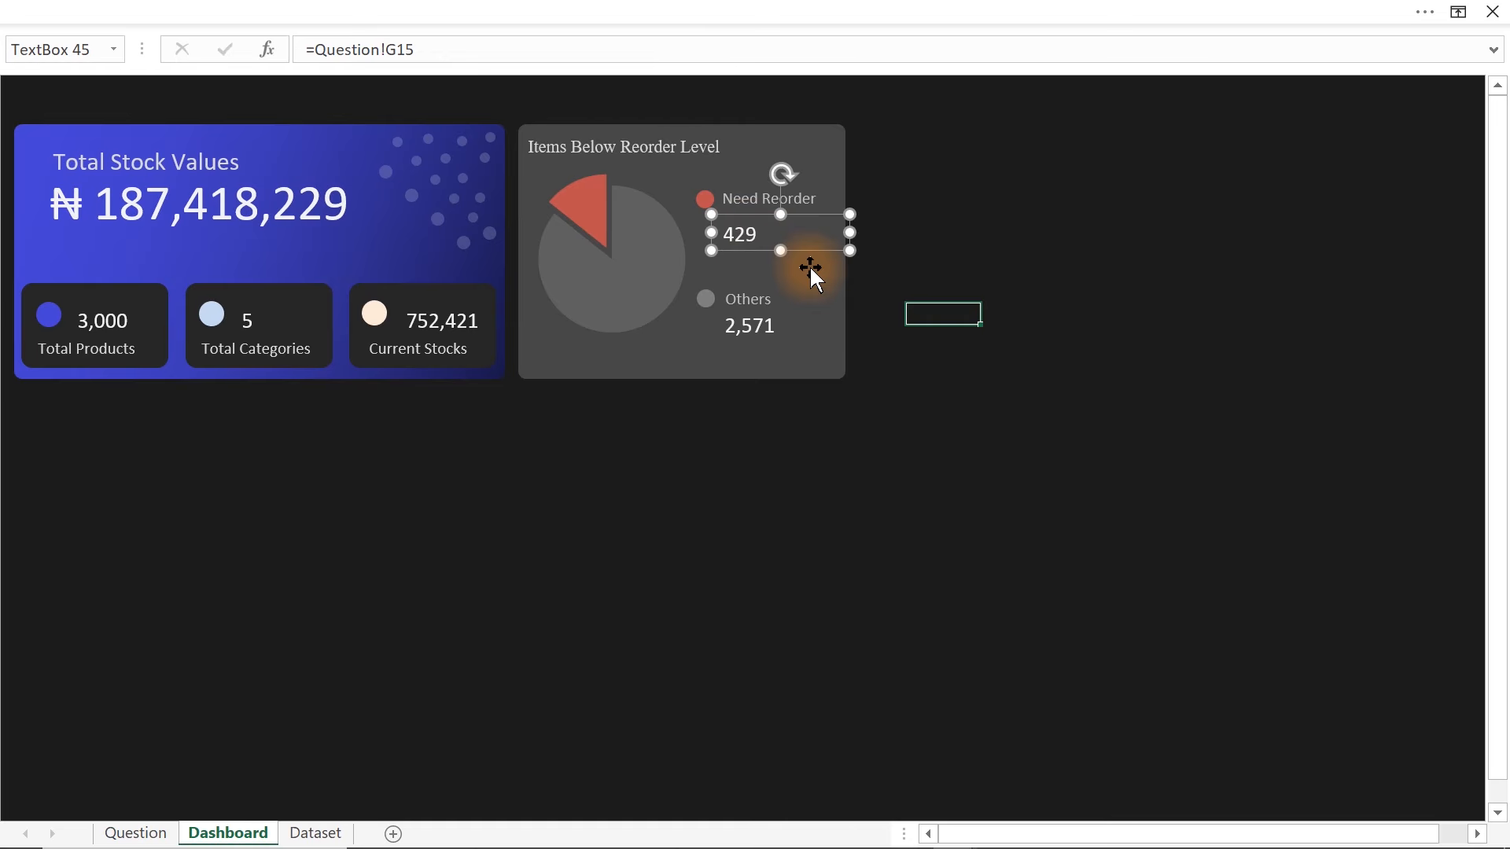
key(Up)
key(Up)
key(Up)
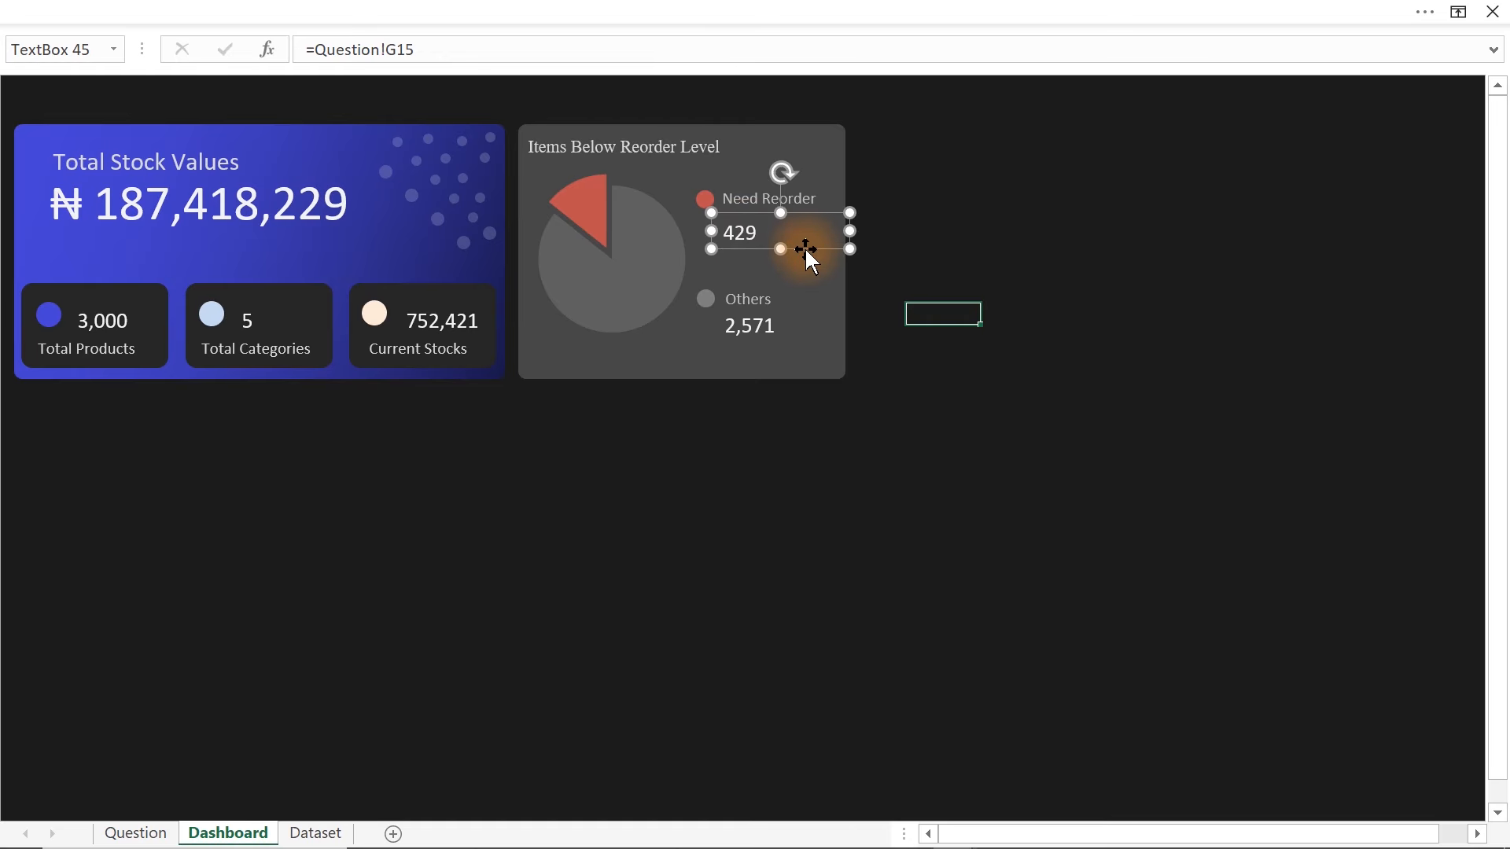
- On the Question sheet, enter the formula =G16 in cell F19 to reference the pct Need Reorder value
click(134, 832)
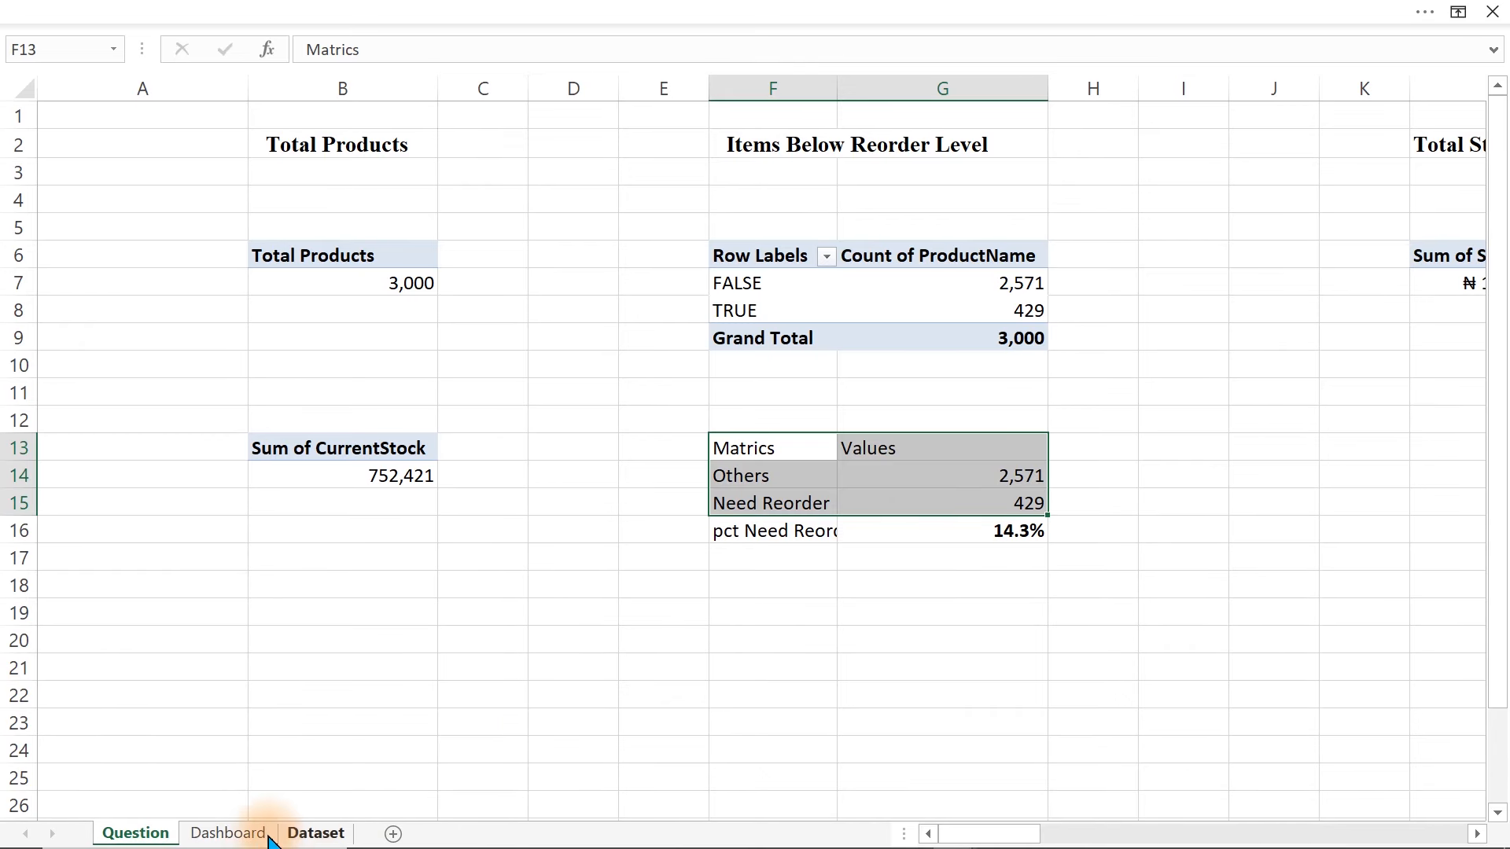
click(231, 835)
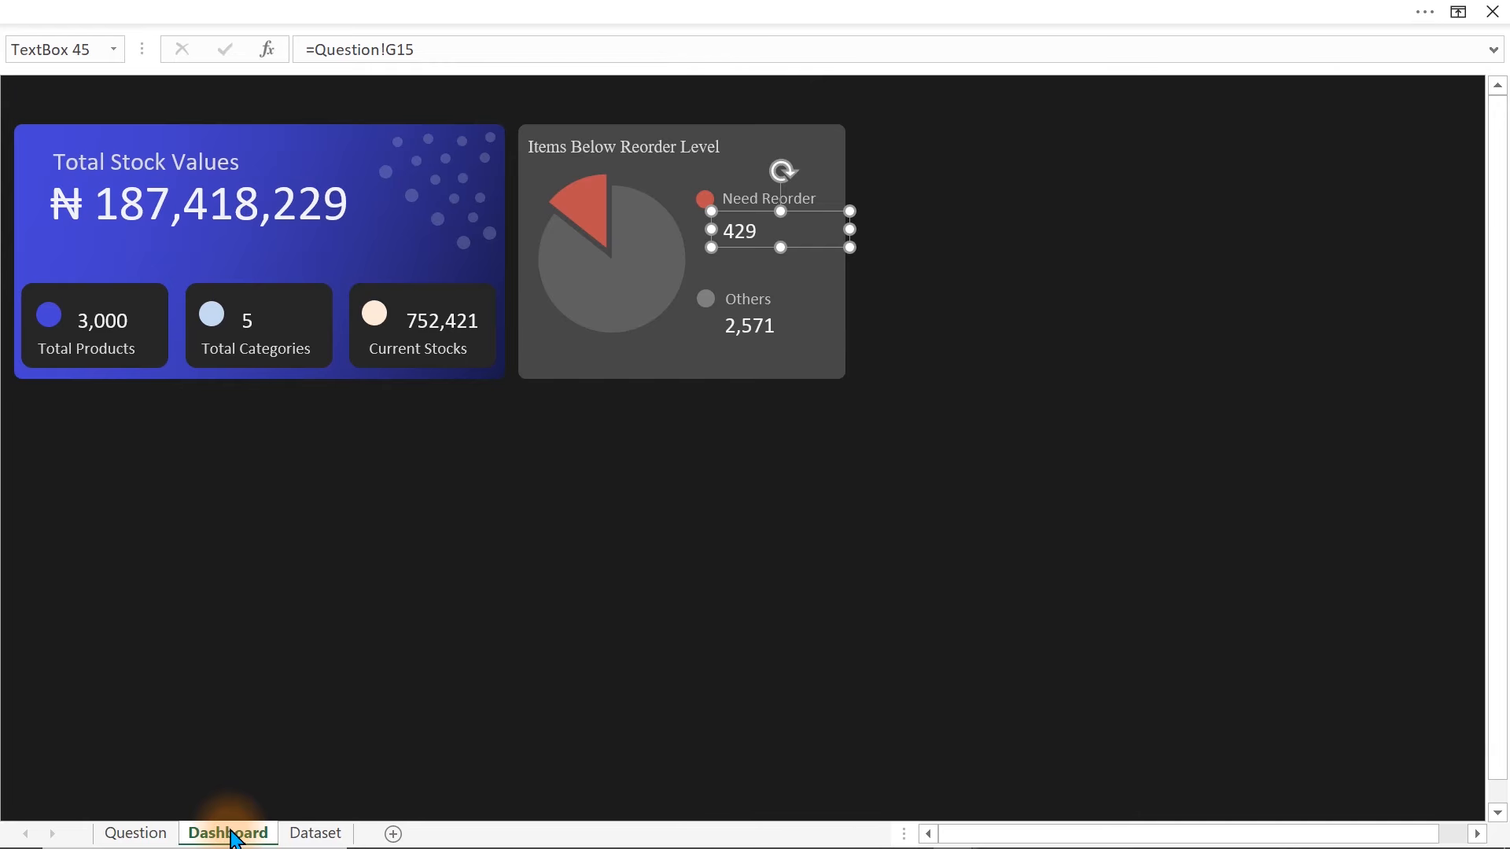
click(135, 834)
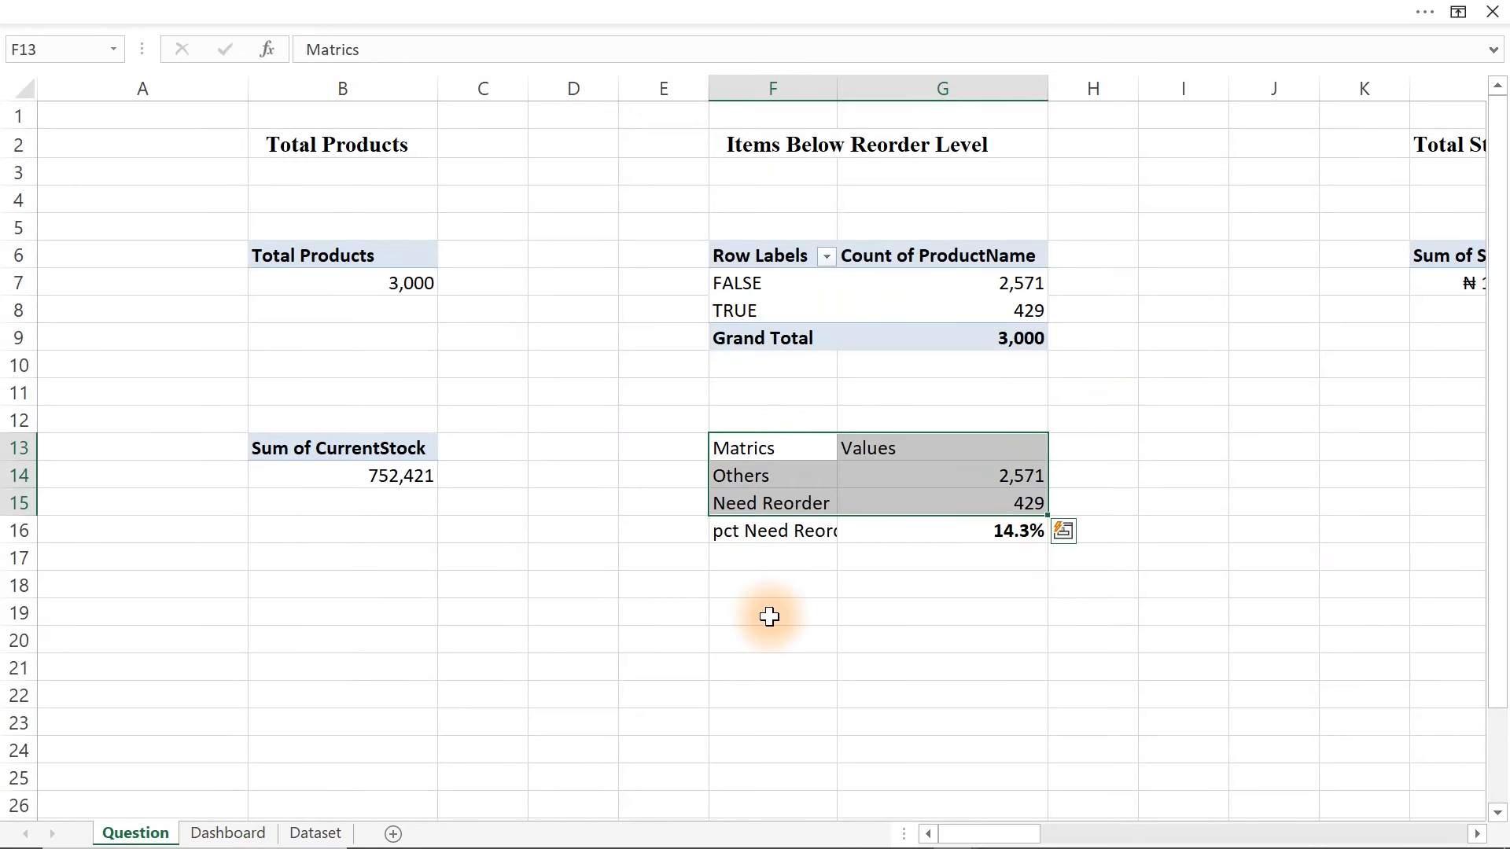
click(770, 617)
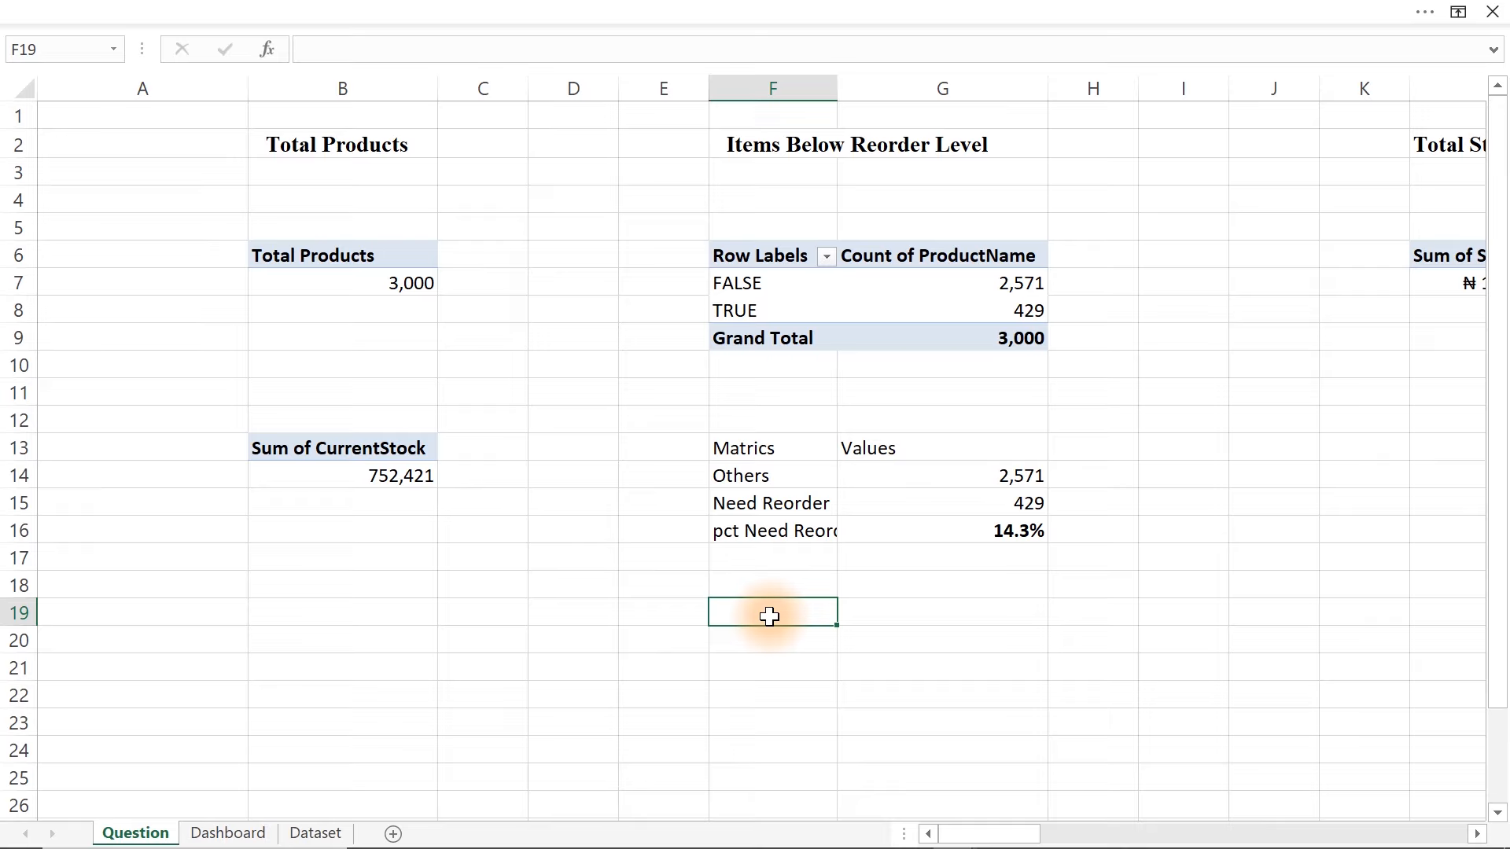
text(=tex)
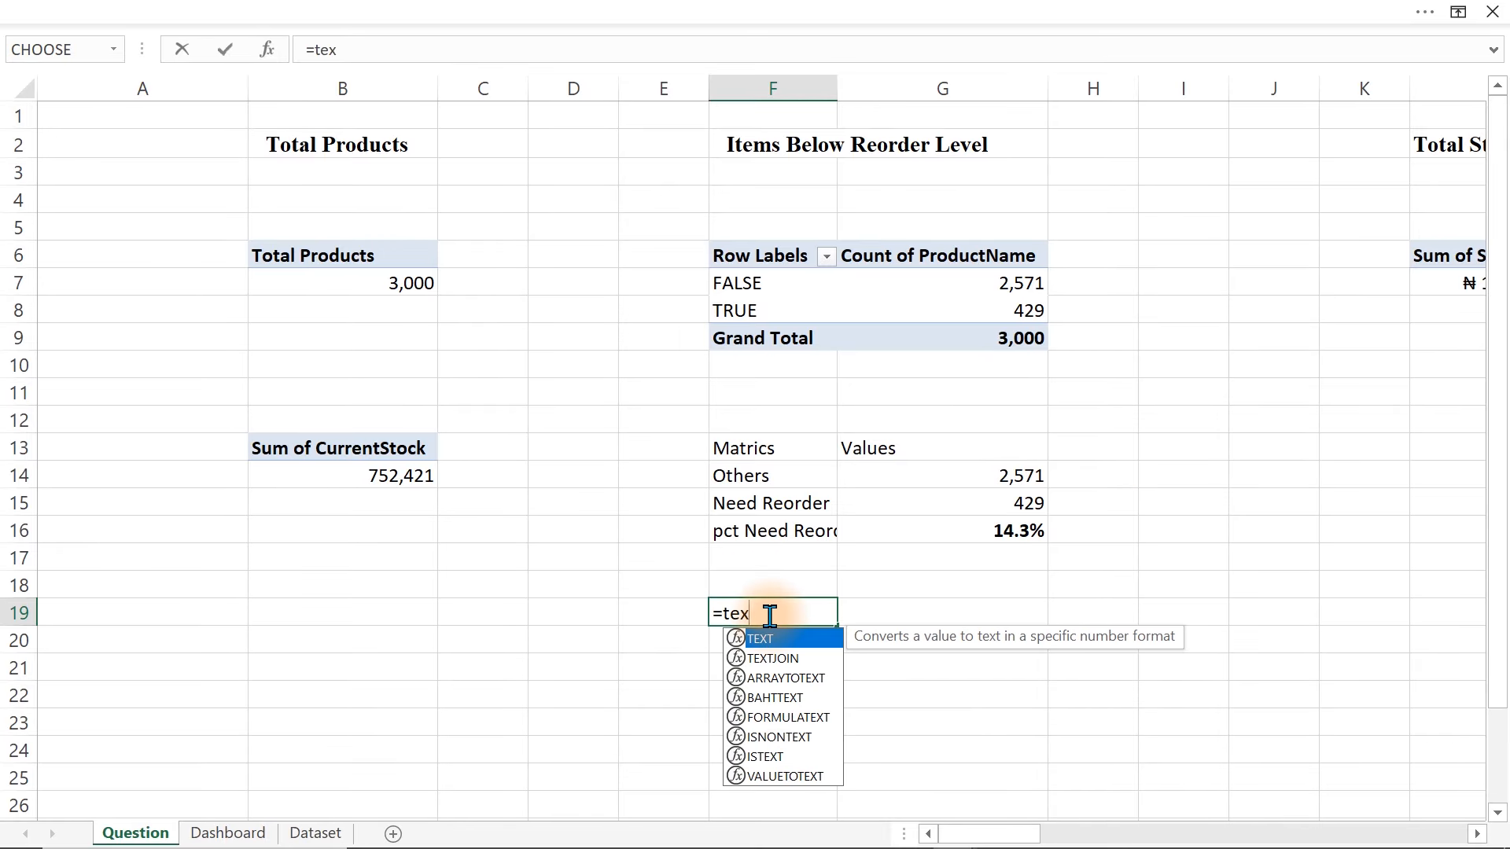
key(Tab)
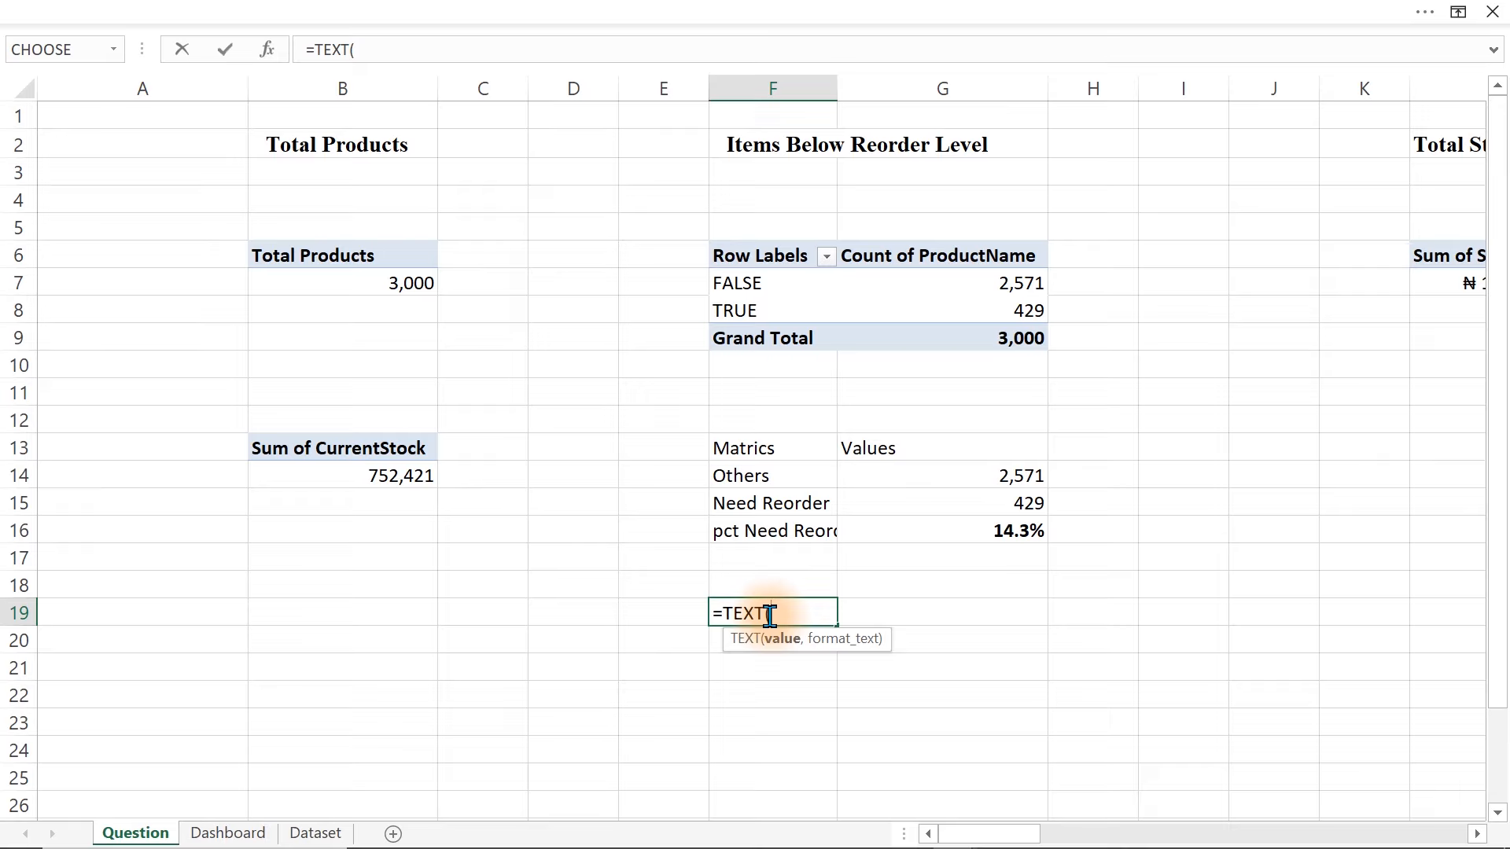
key(BackSpace)
key(BackSpace)
key(BackSpace)
key(BackSpace)
key(BackSpace)
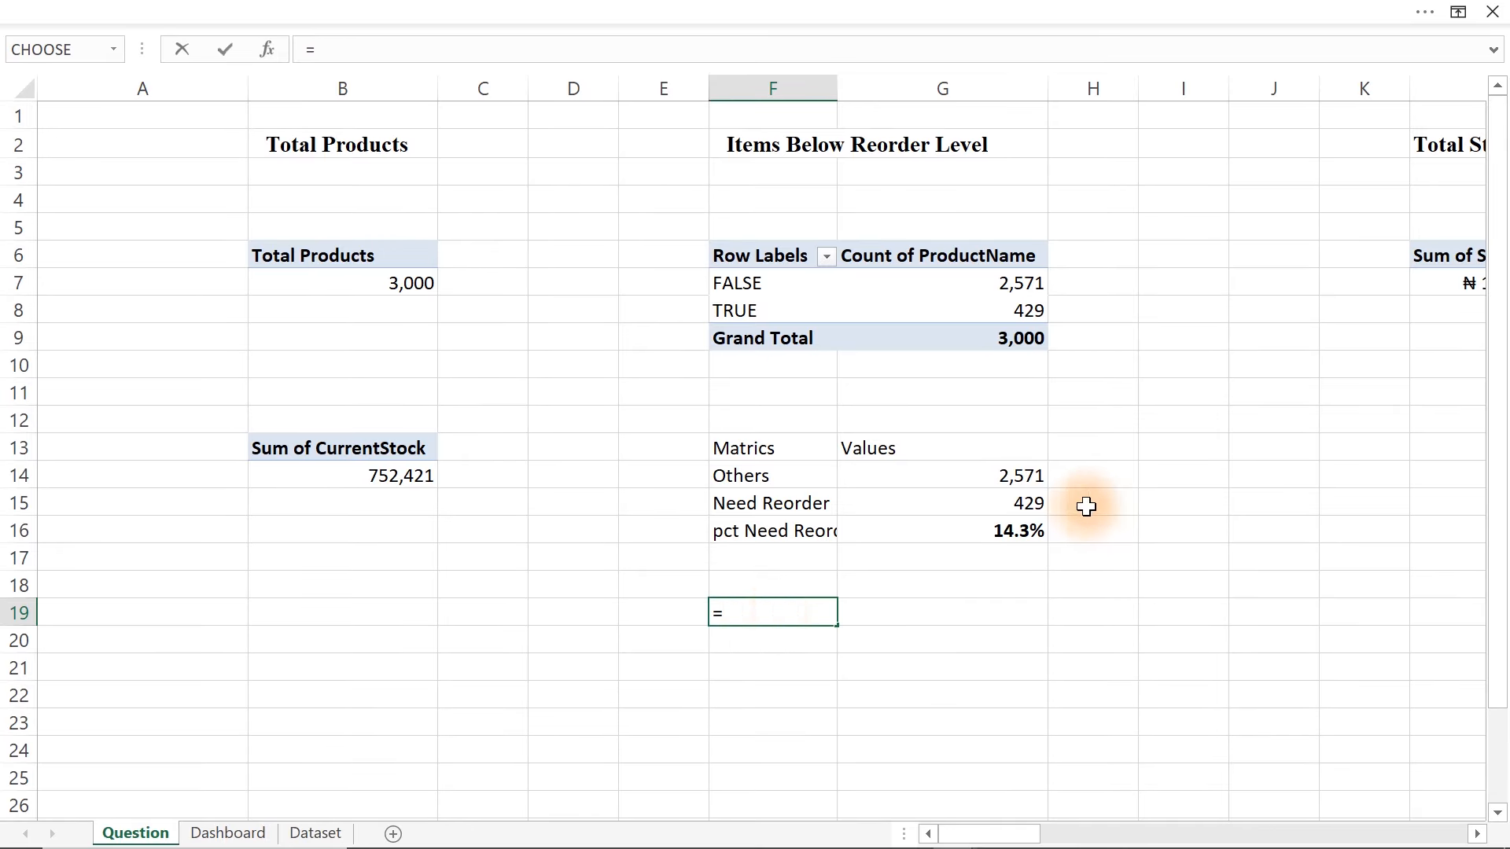
click(1011, 528)
key(Return)
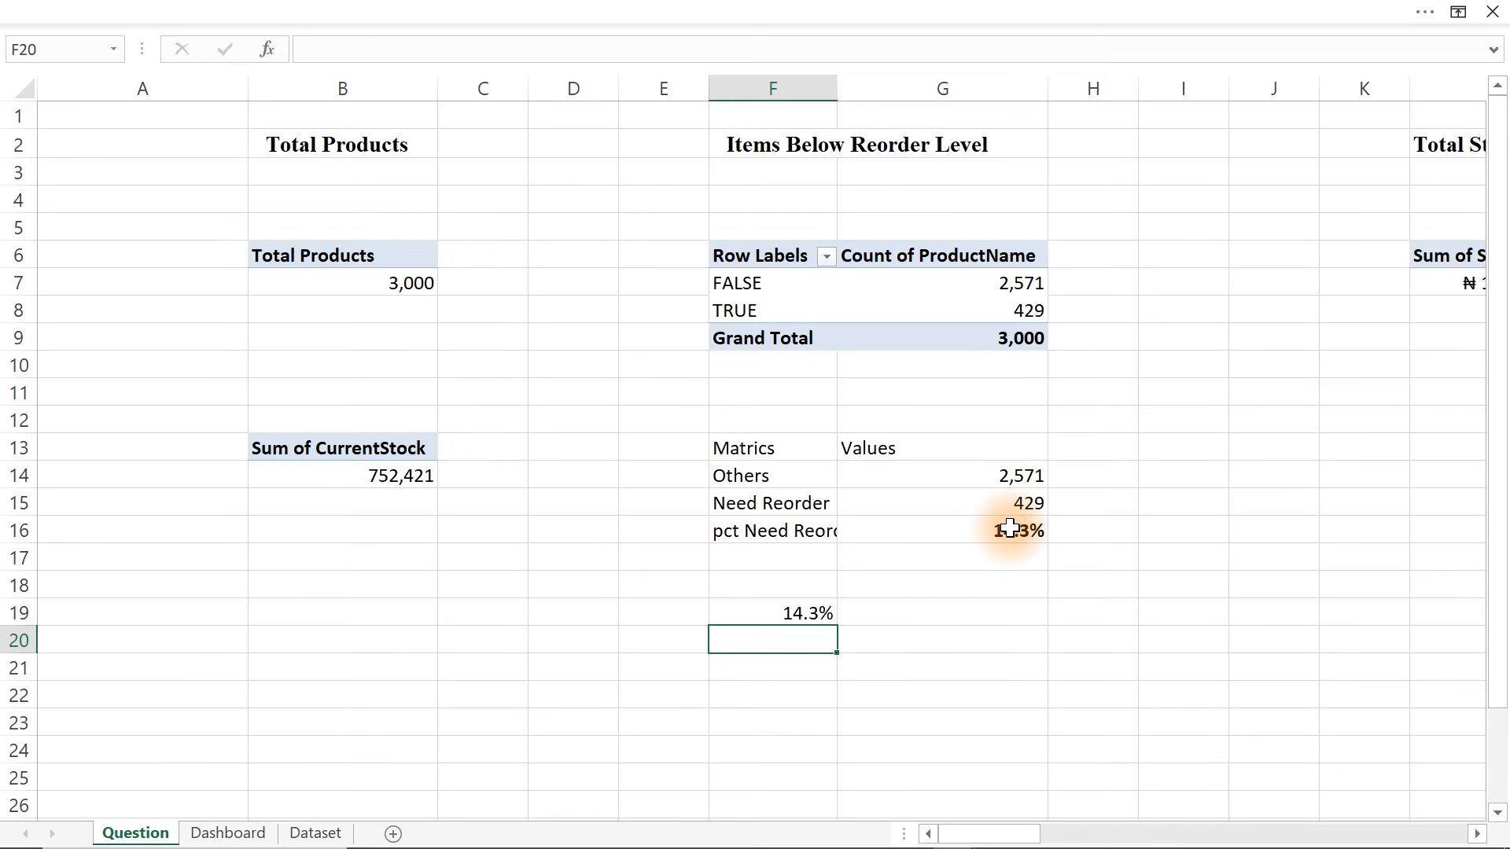
- Extend the formula in F19 to =G16& "are below Reorder"
double_click(785, 612)
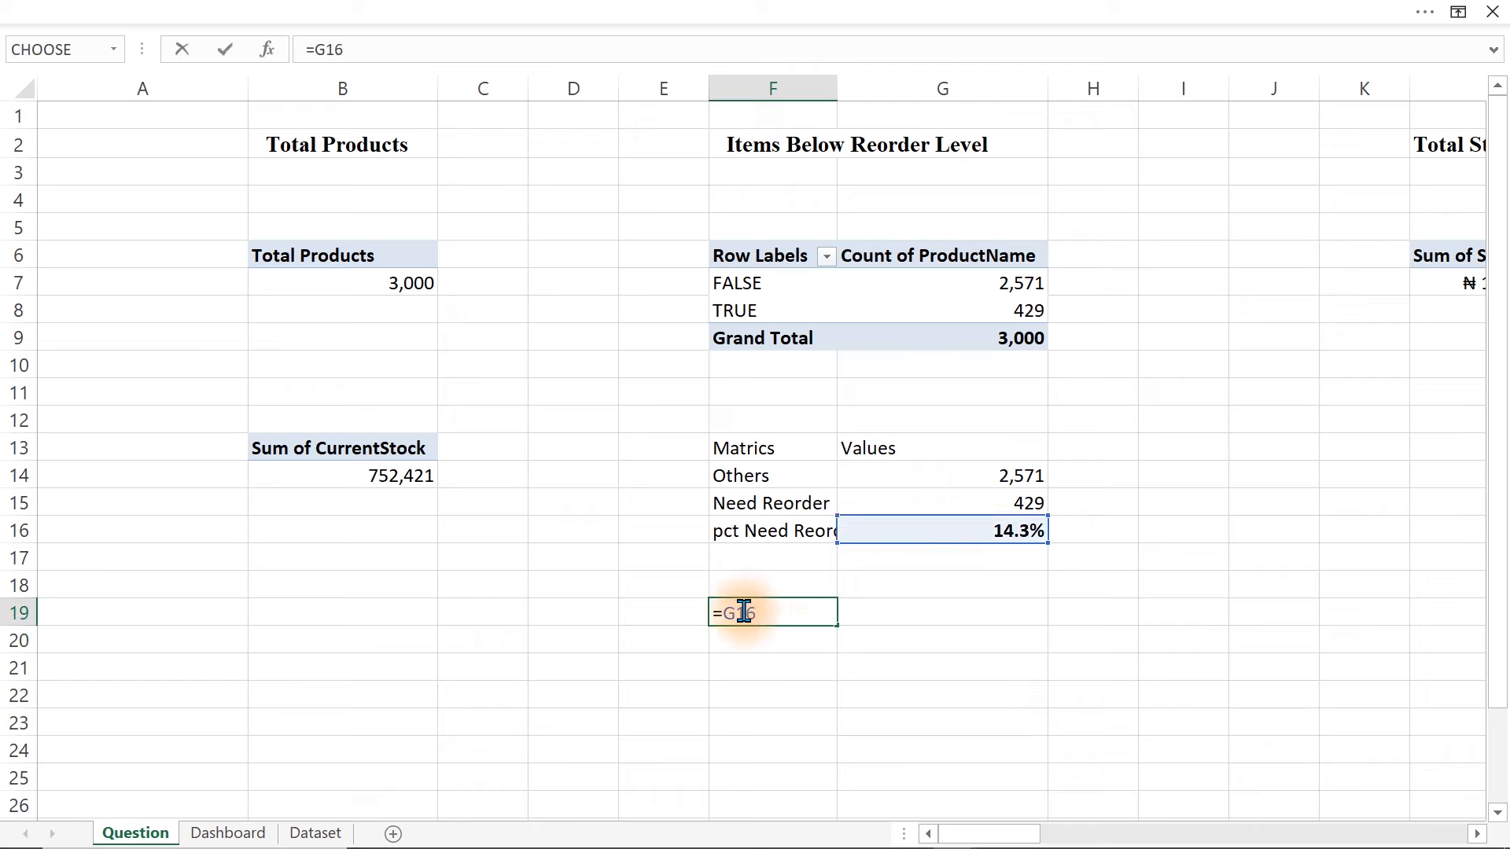
text(&)
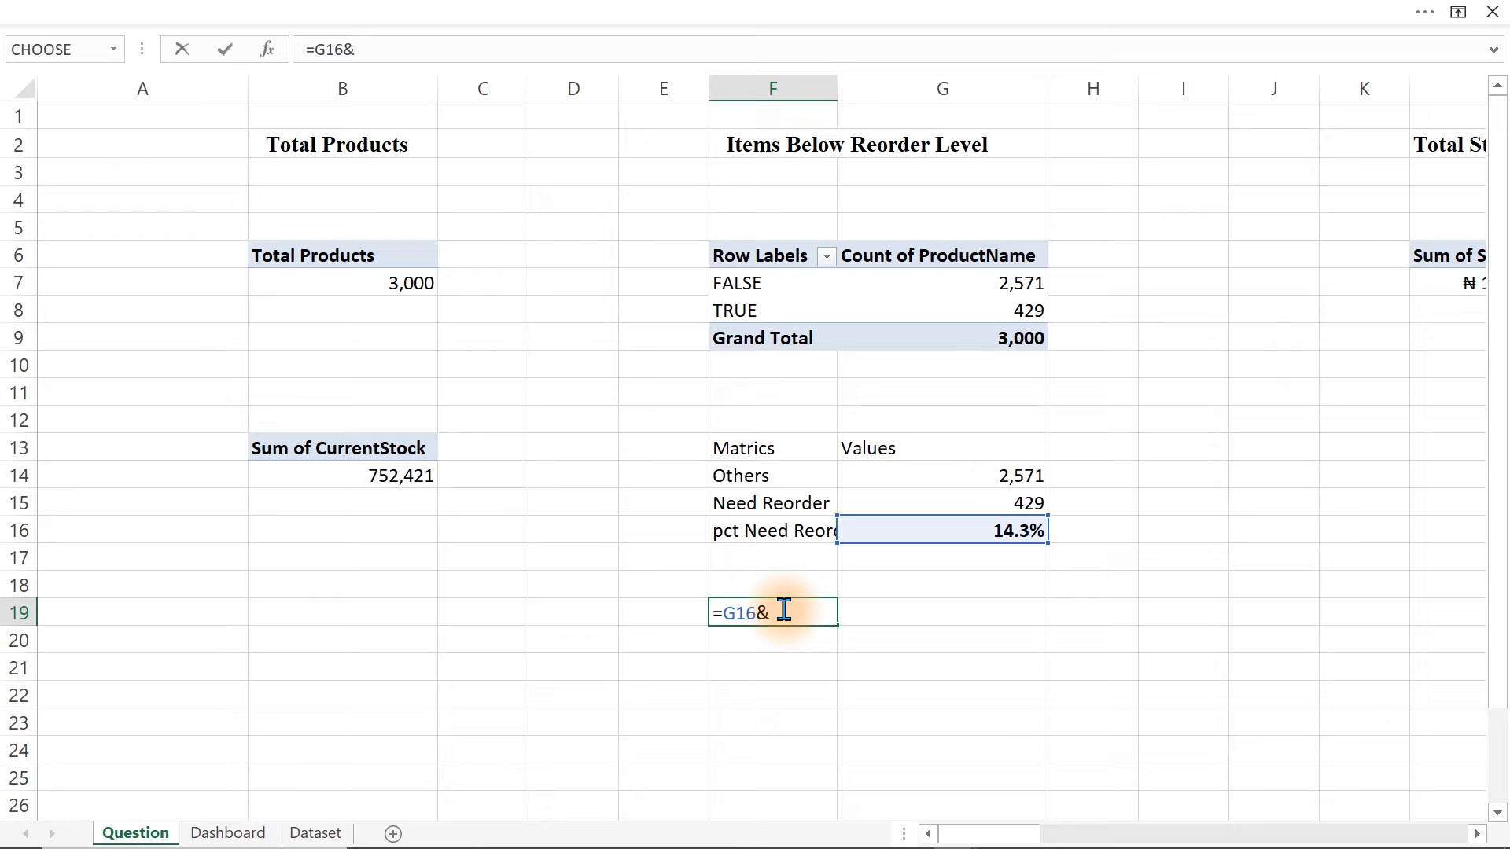
text( "are )
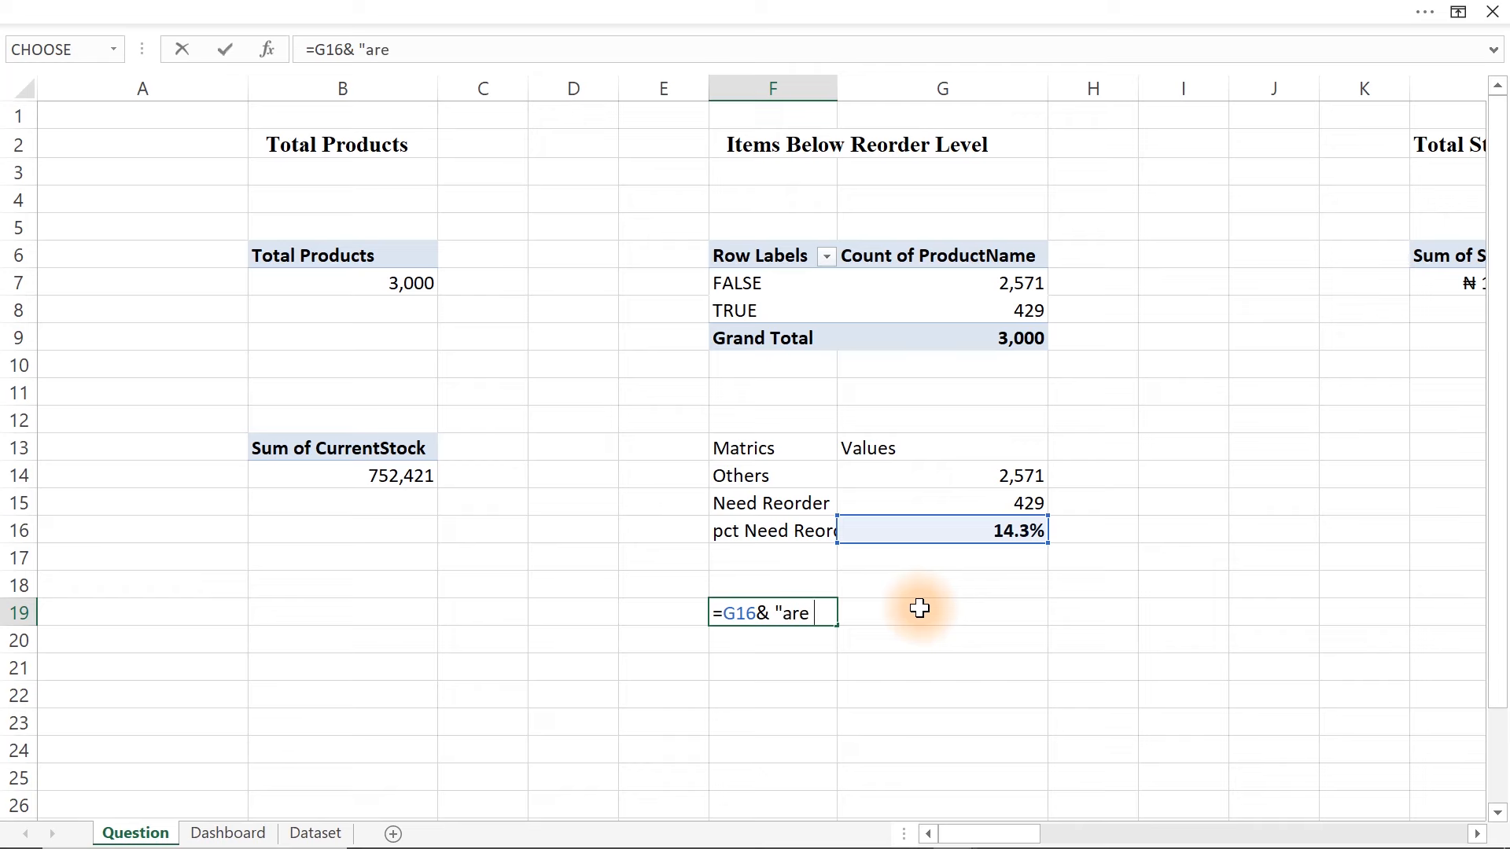
text(below)
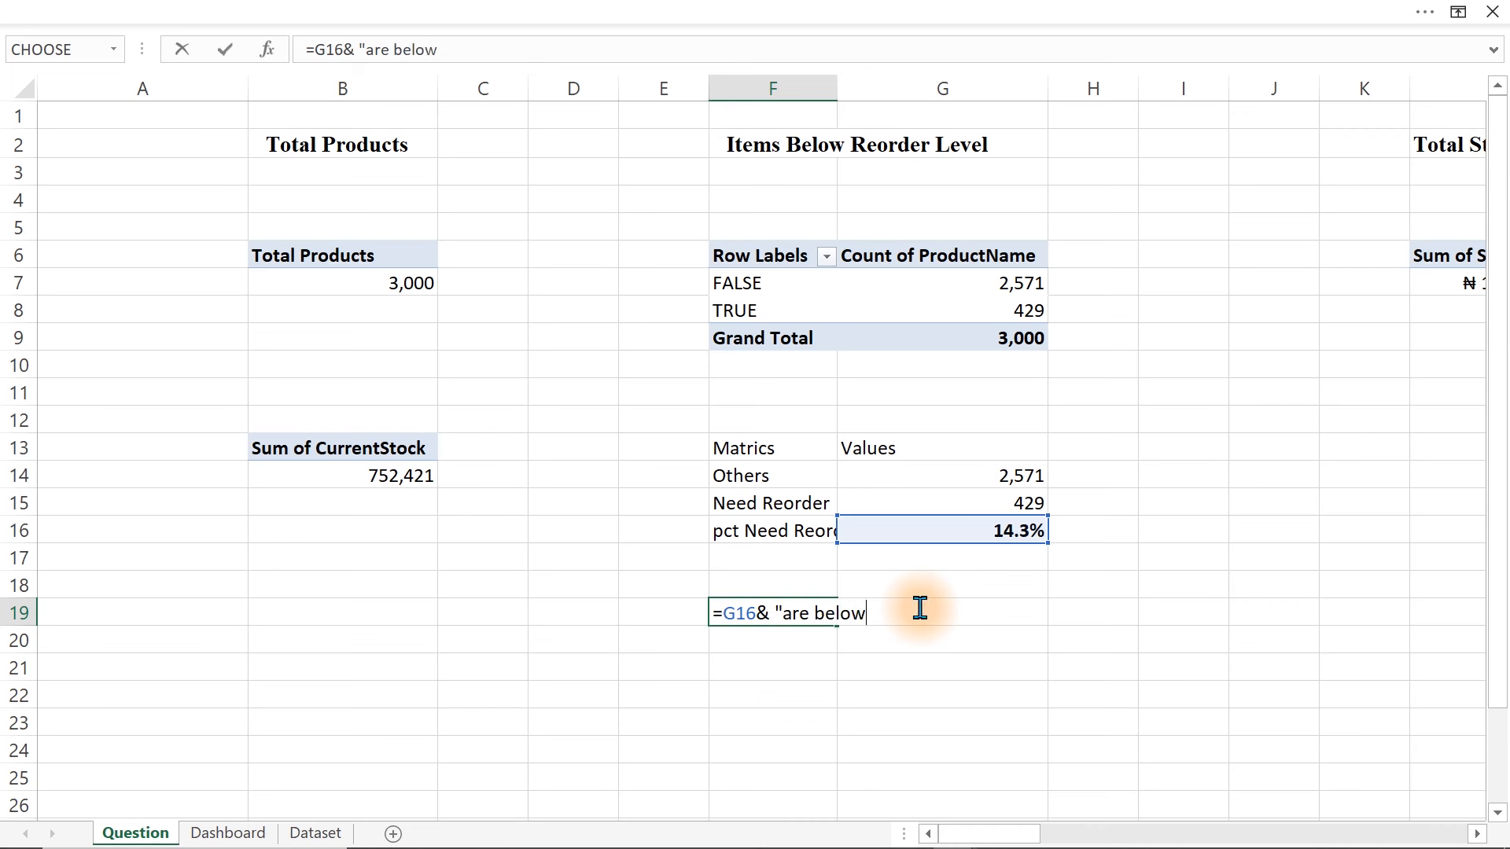
text( re)
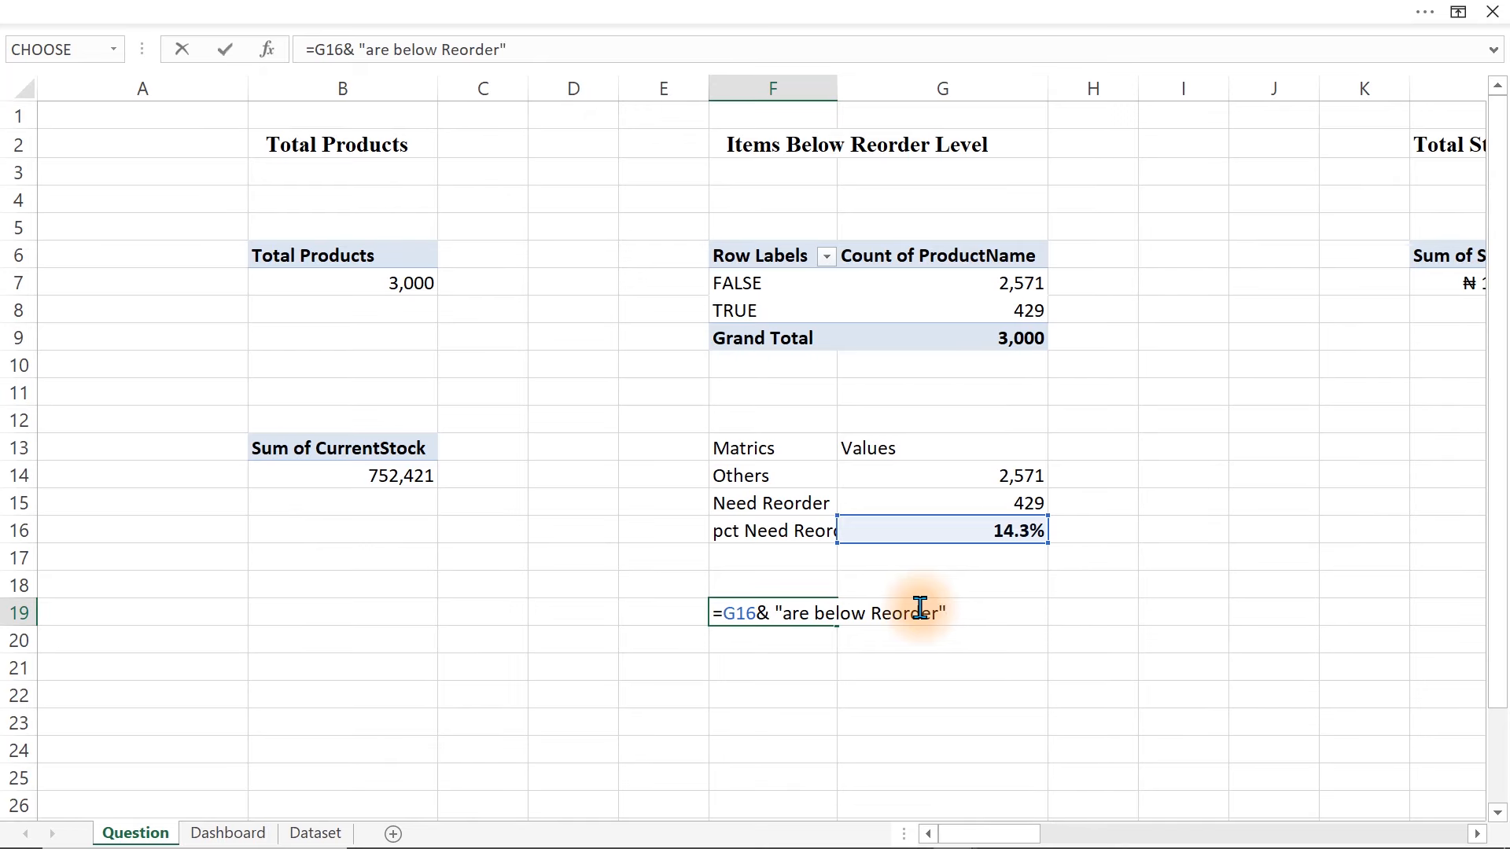
key(Return)
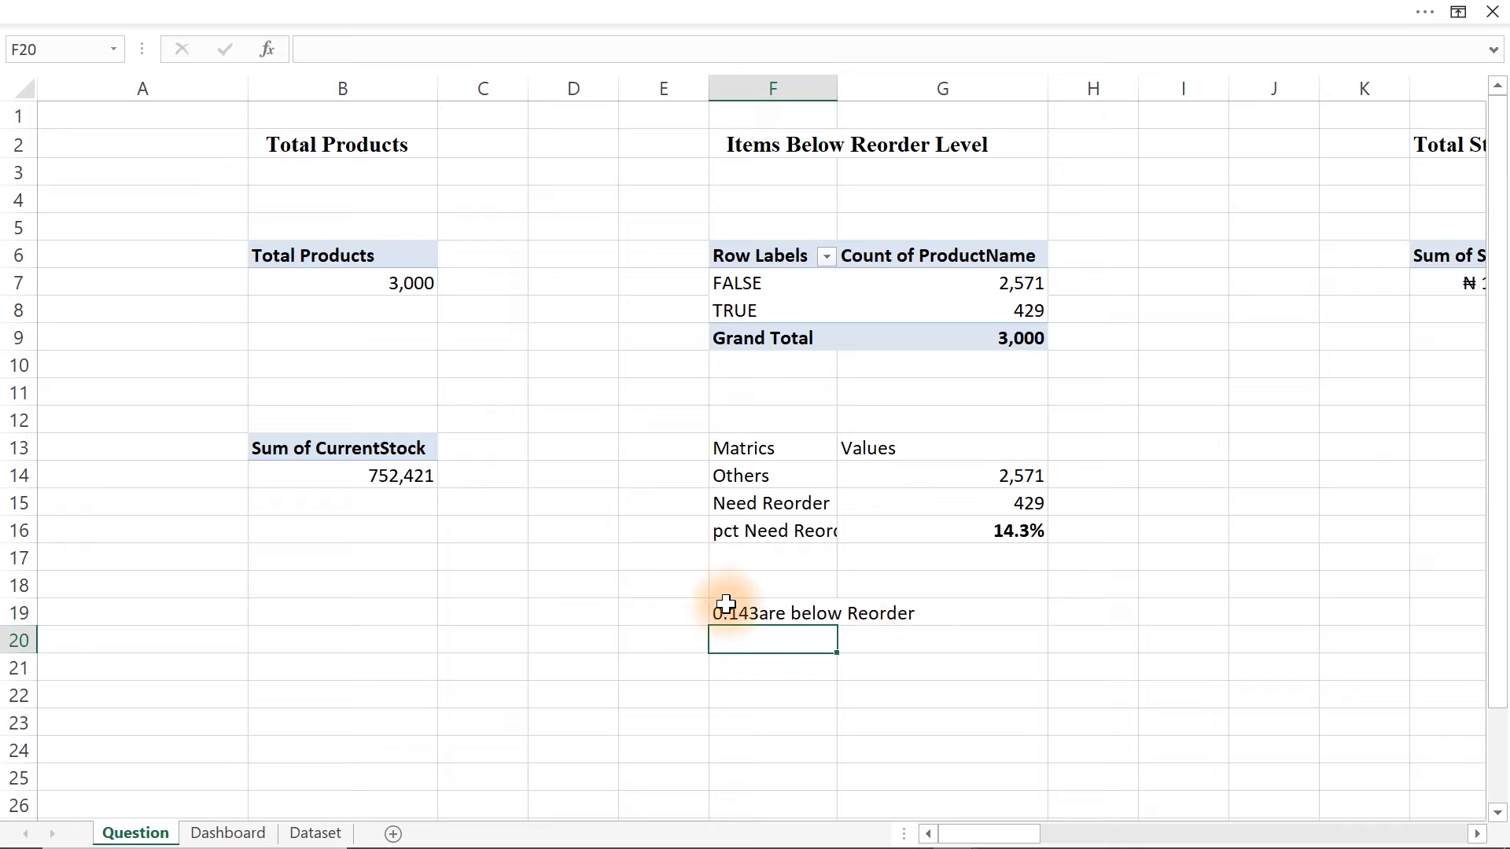
- Insert a space before "are" inside the quoted text of the F19 formula
double_click(755, 613)
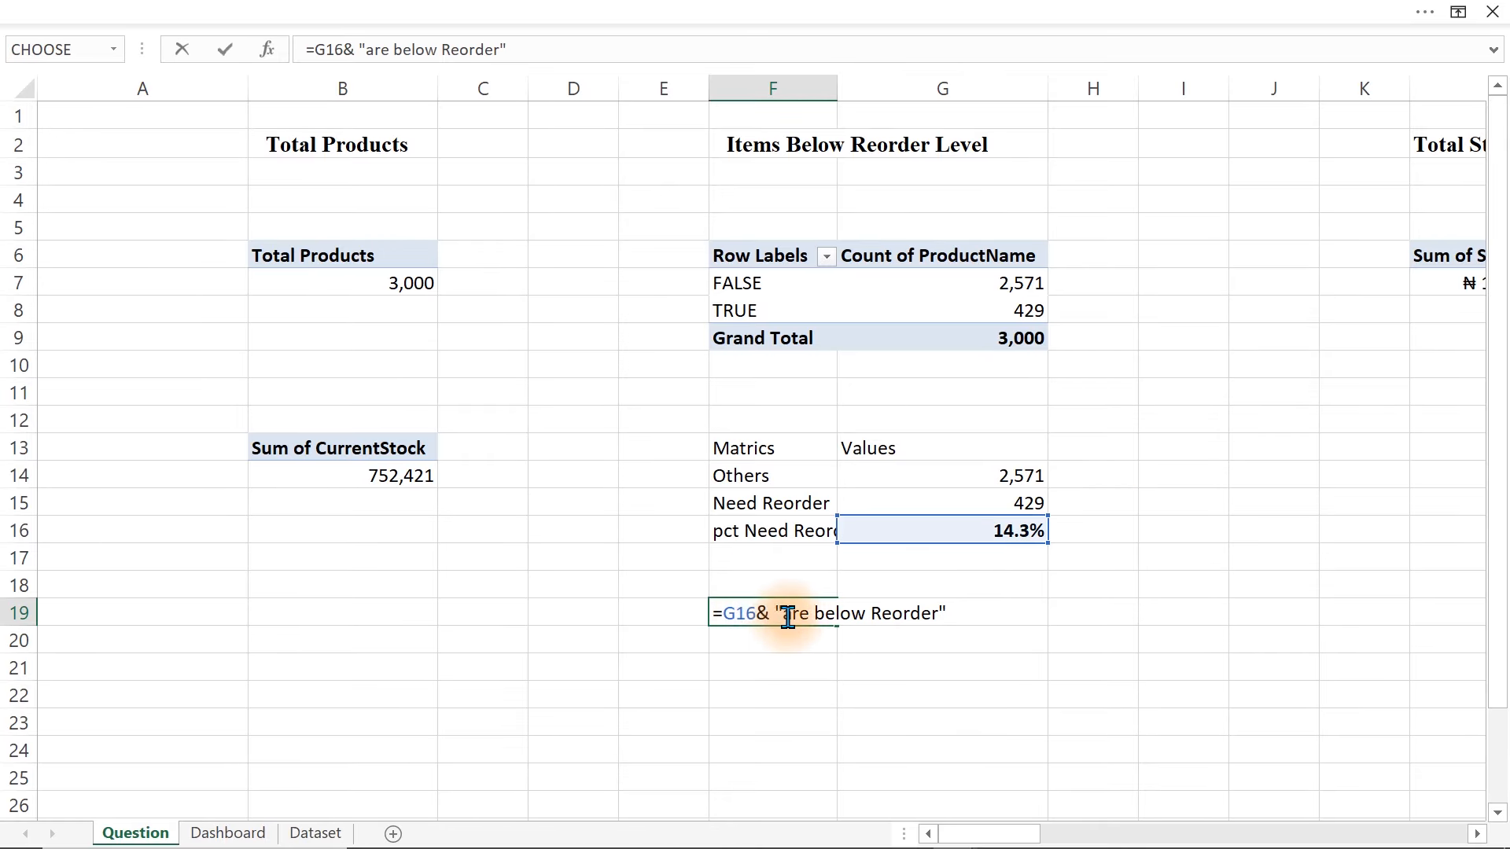
click(786, 614)
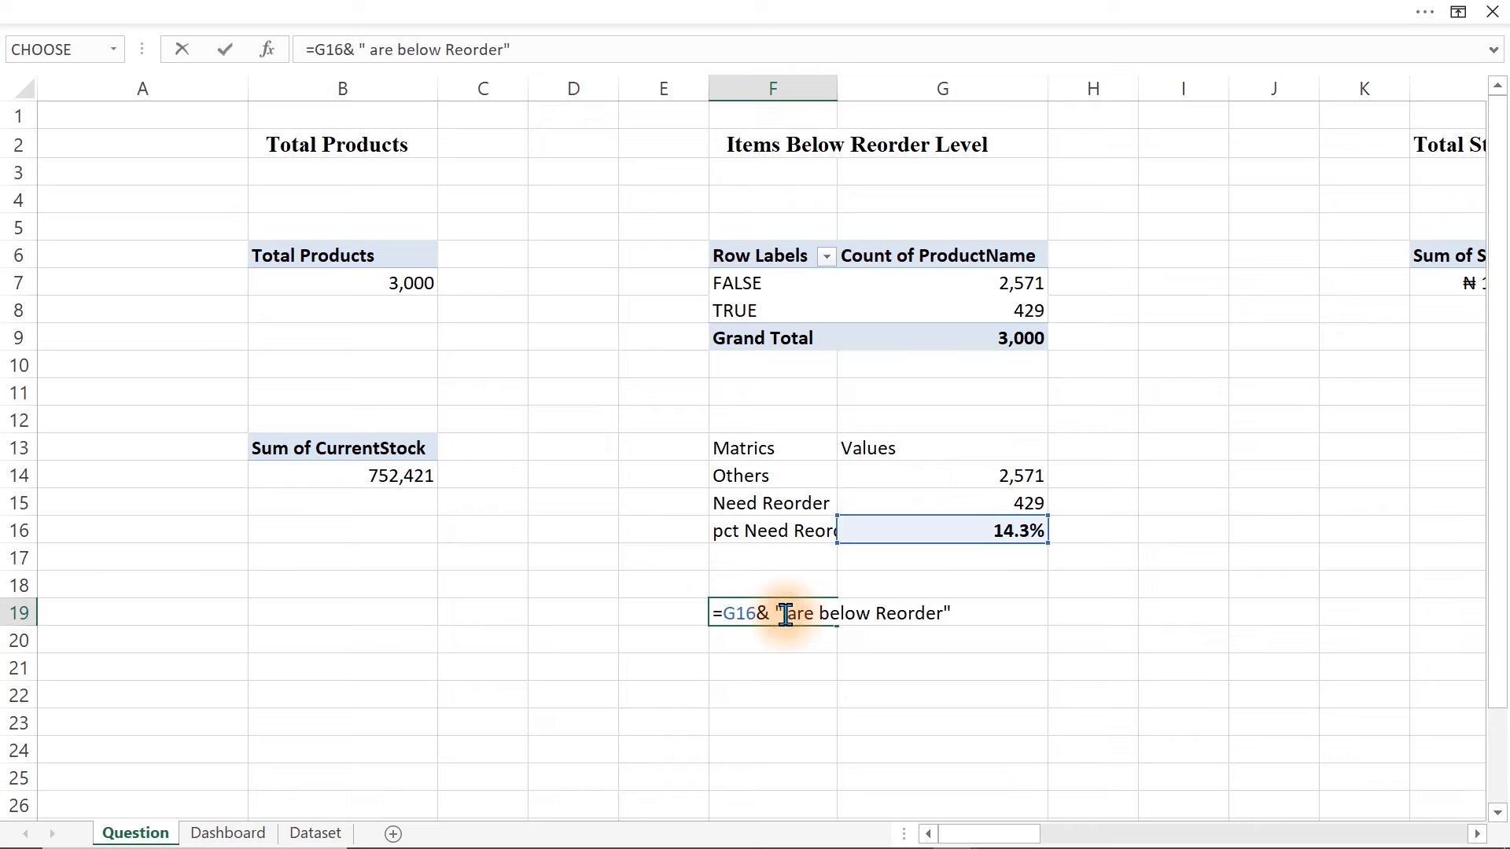
key(Return)
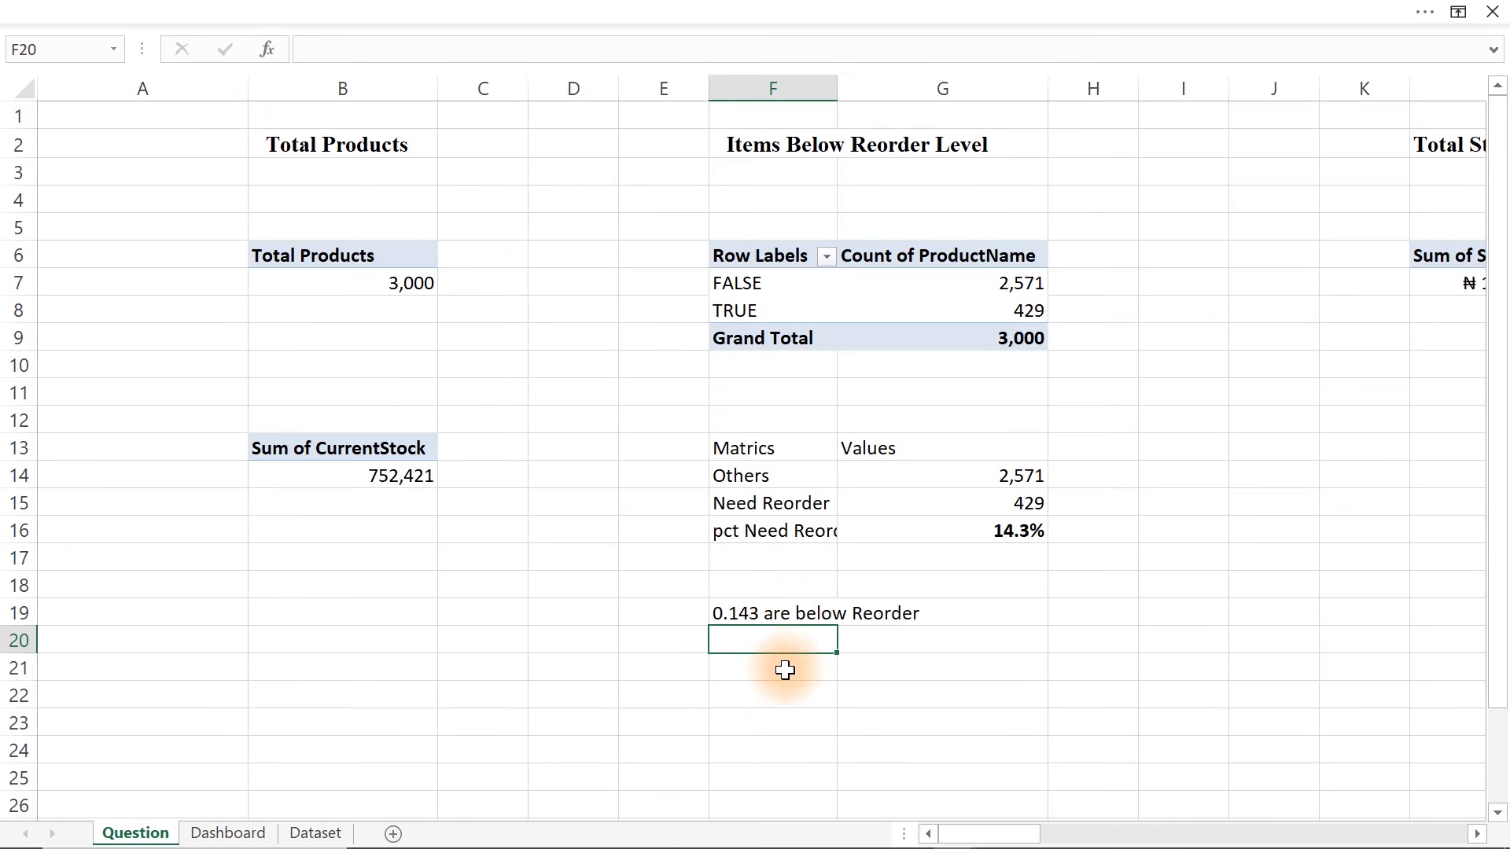
- Wrap G16 in a TEXT function with format "0.0%" in F19, giving =TEXT(G16,"0.0%")& " are below Reorder"
click(743, 612)
double_click(728, 612)
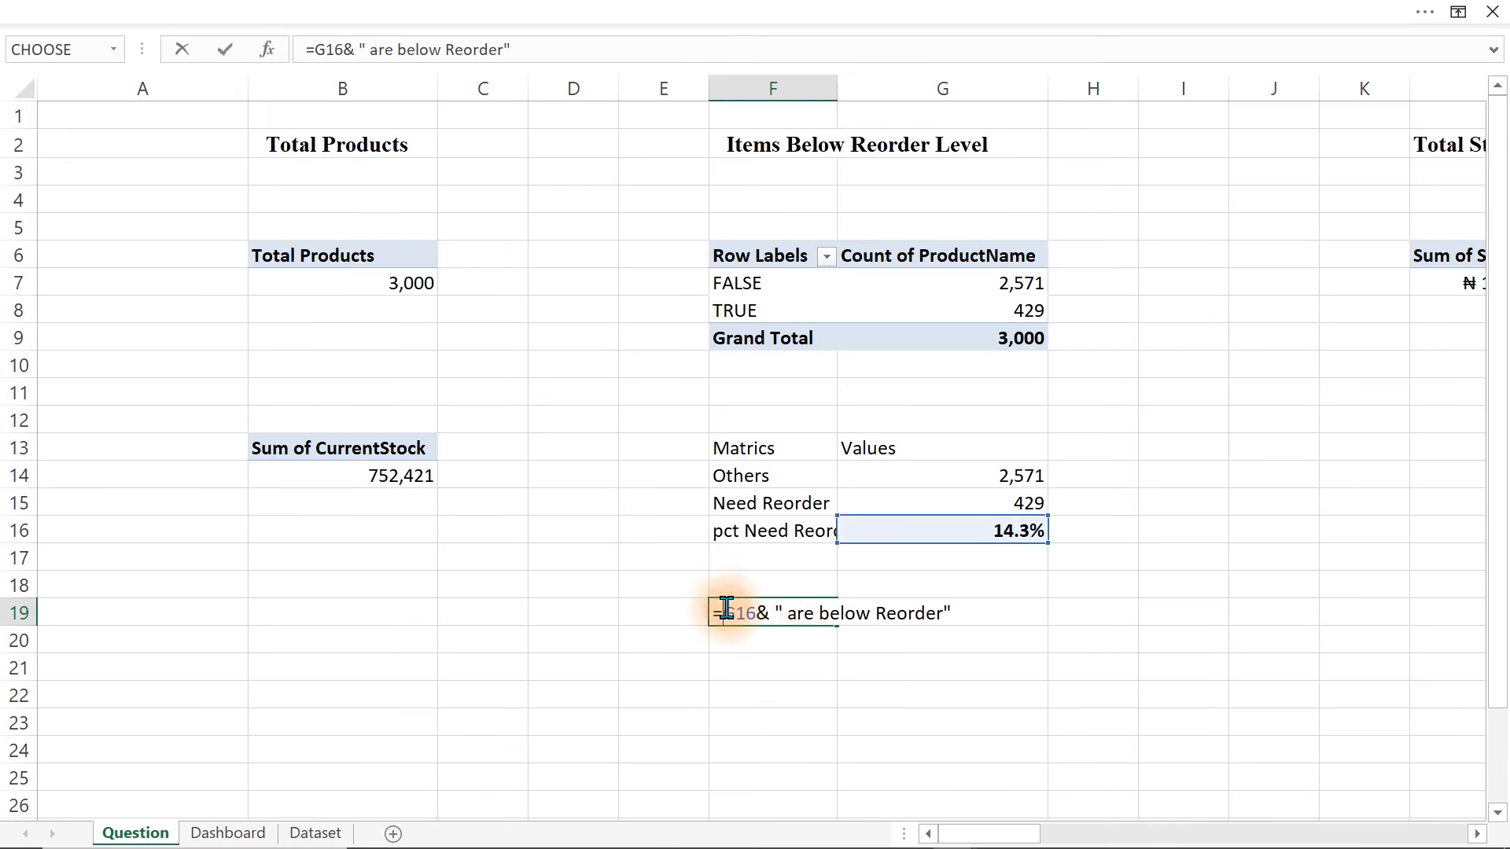
text(tex)
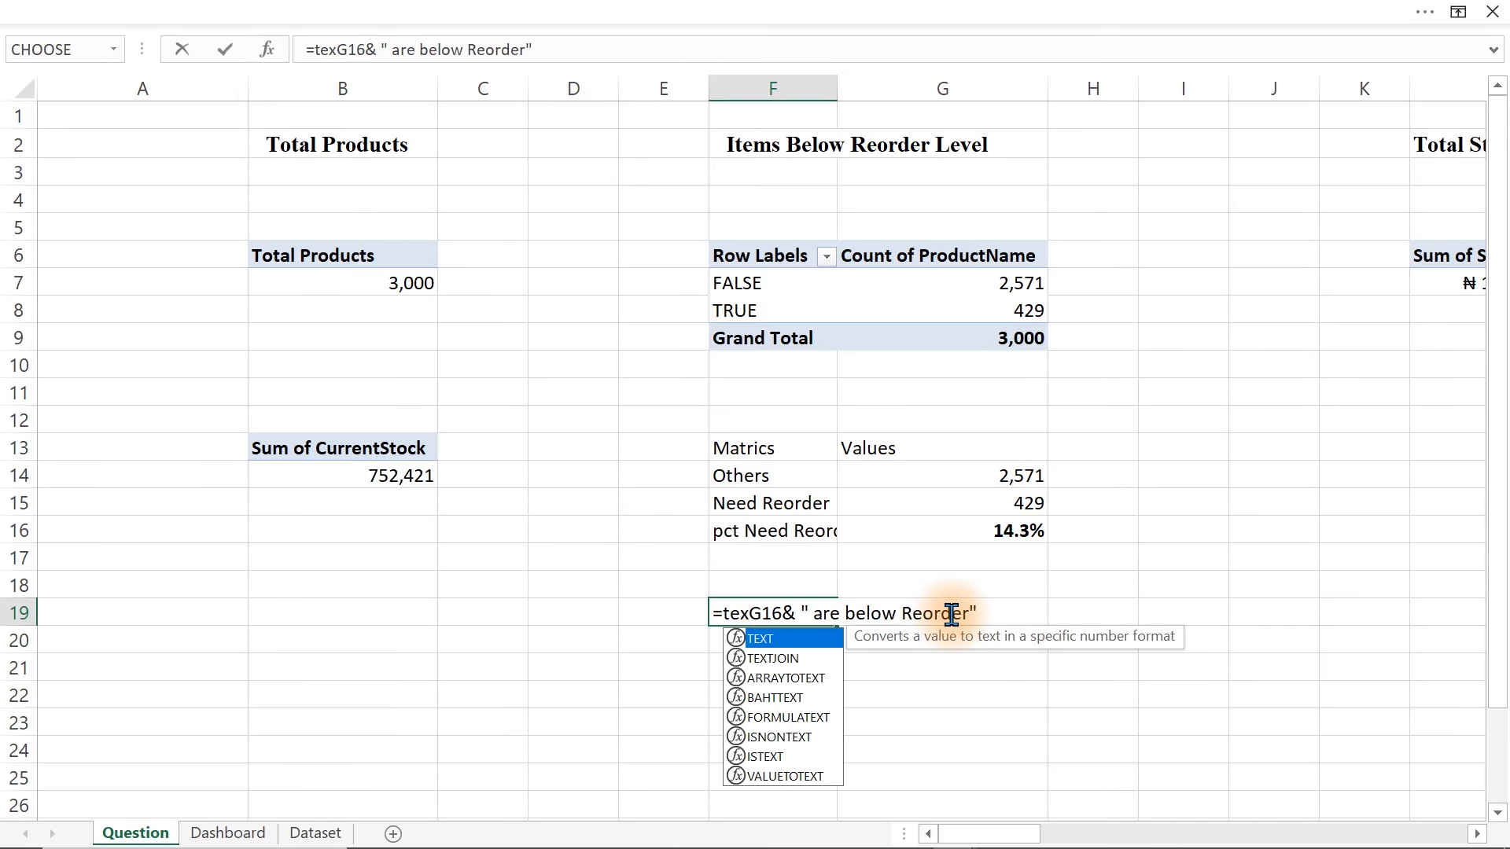
key(Tab)
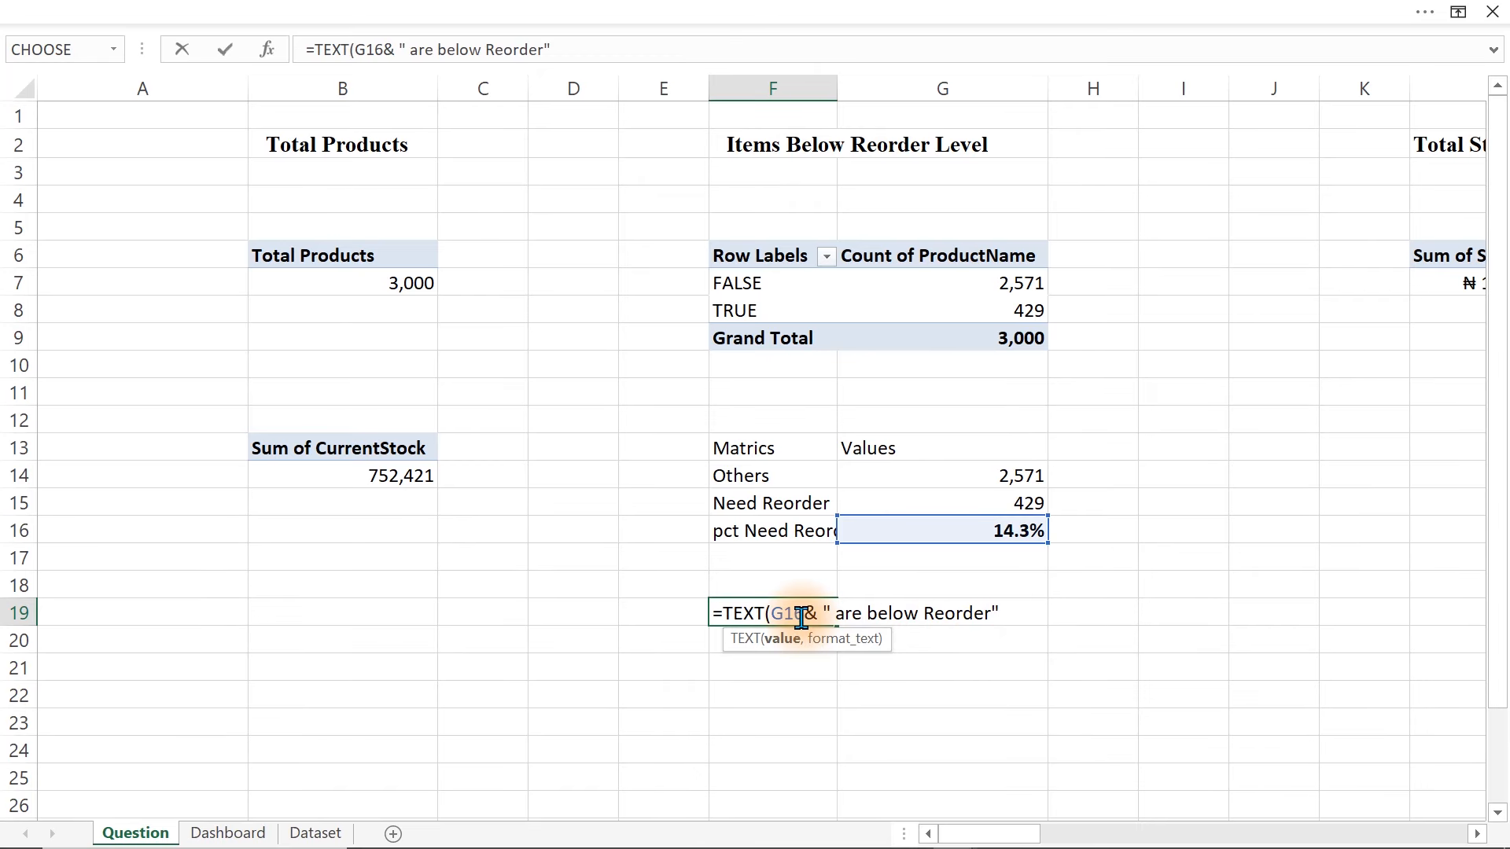
drag(802, 618, 904, 629)
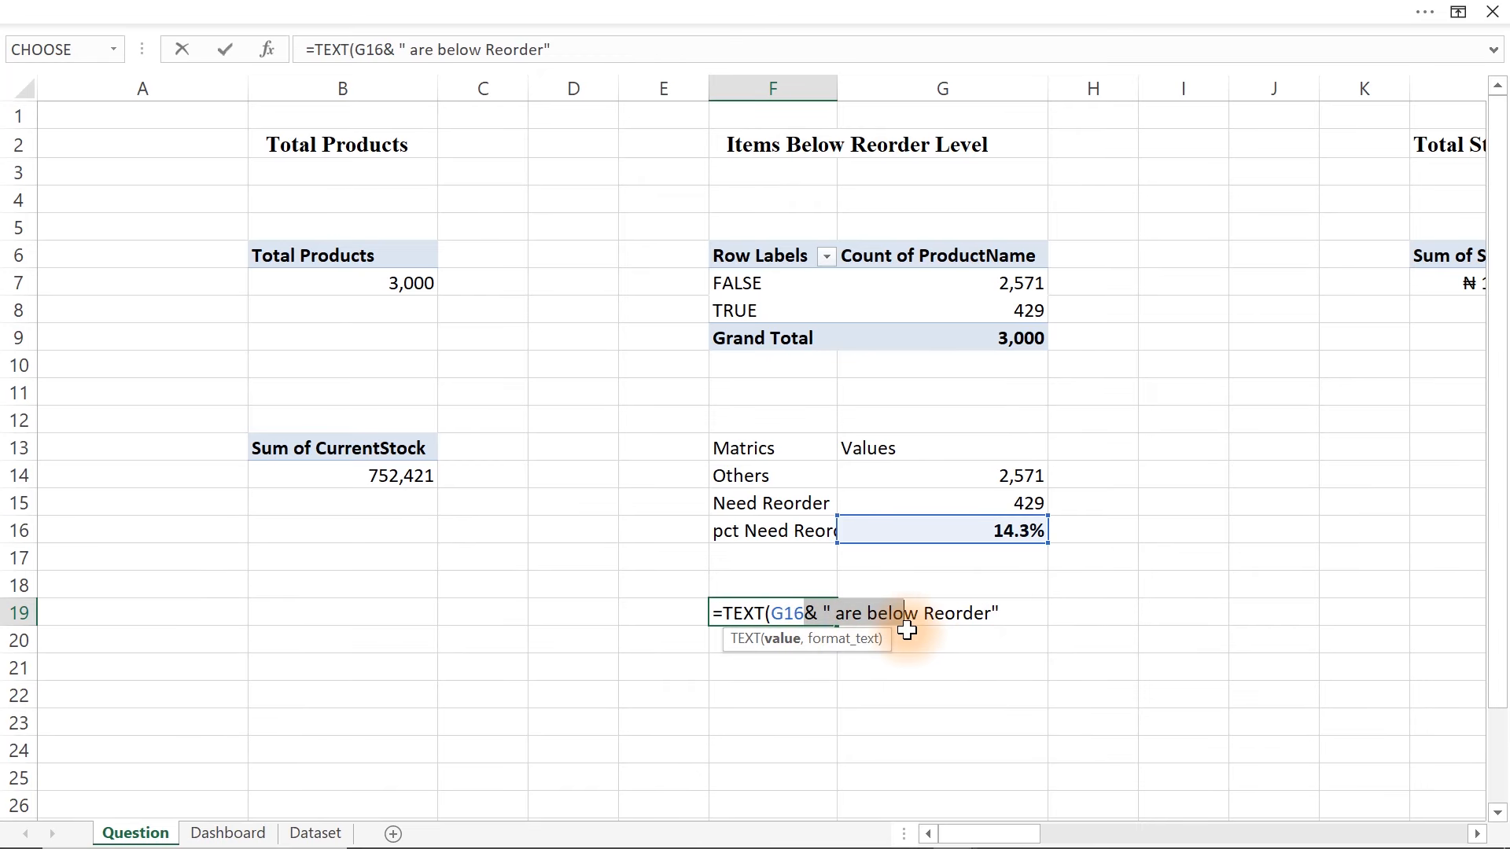
click(806, 619)
text(,"0.)
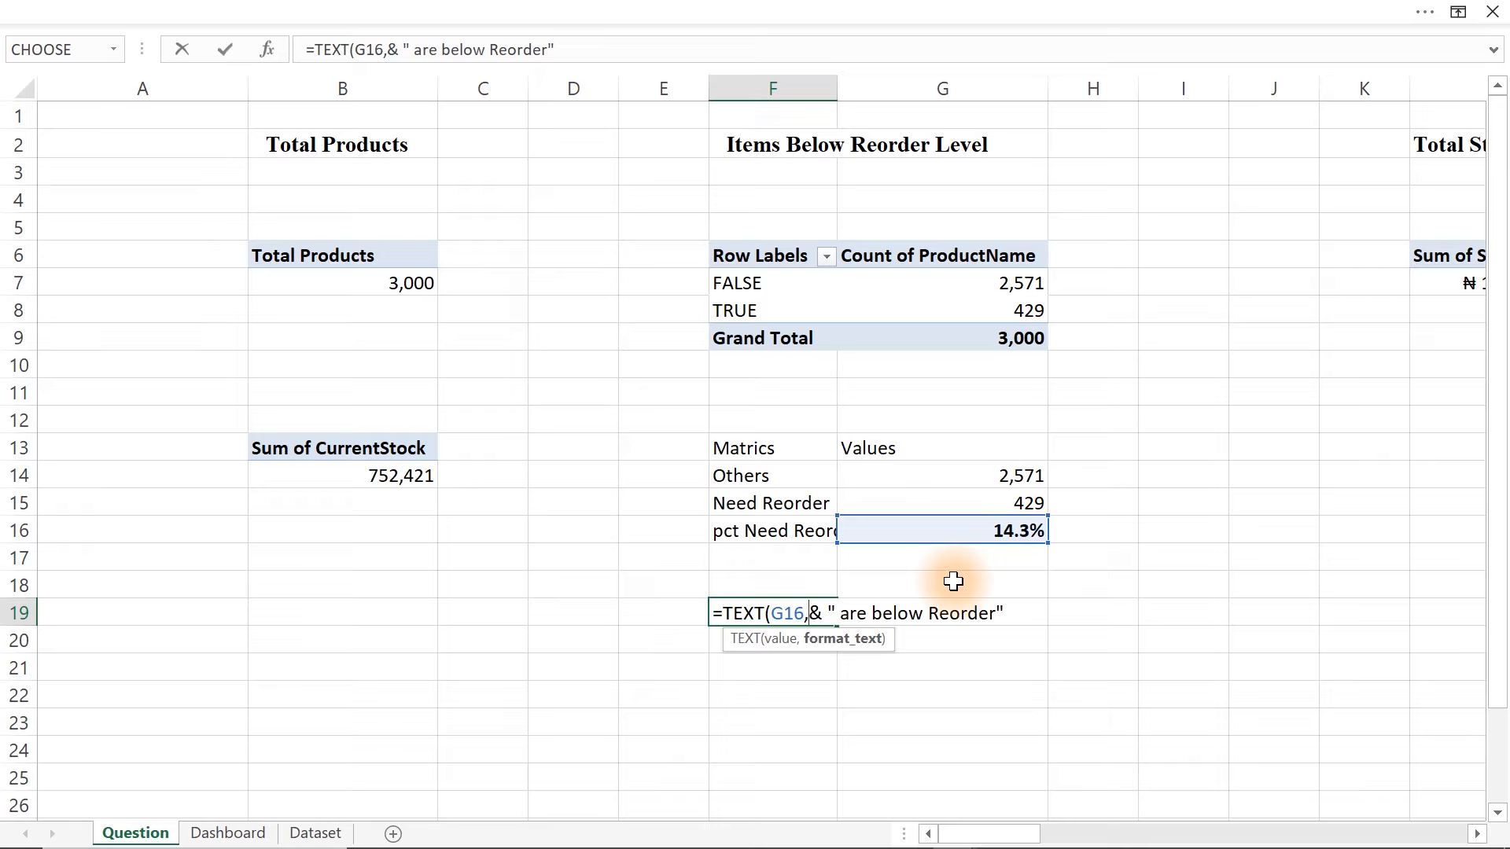
text(0%")
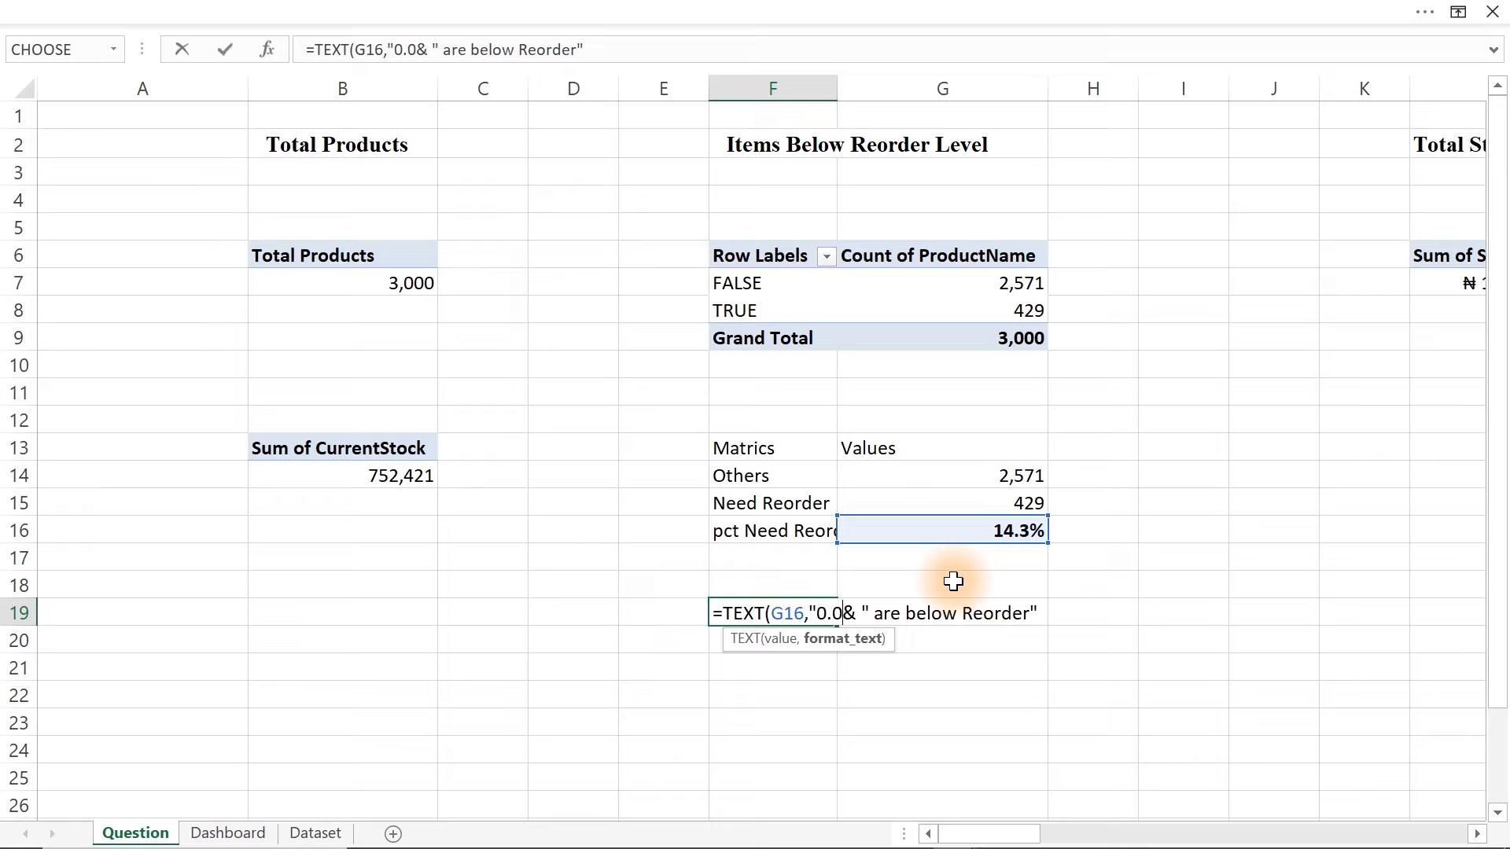
text())
key(Return)
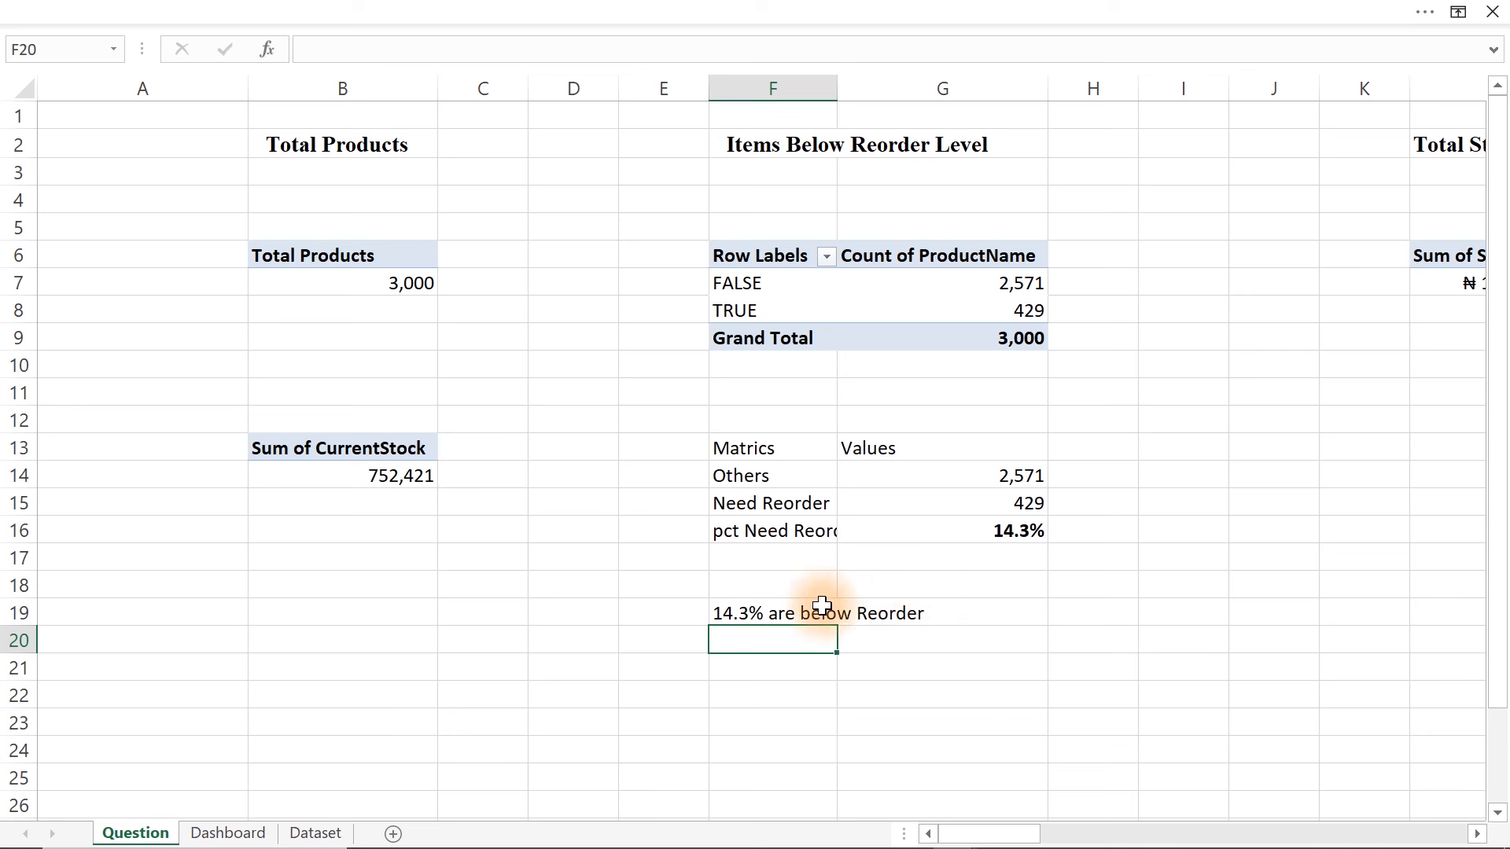
- On the Dashboard sheet, duplicate the Need Reorder label and place the copy across the bottom of the Items Below Reorder Level card
click(236, 835)
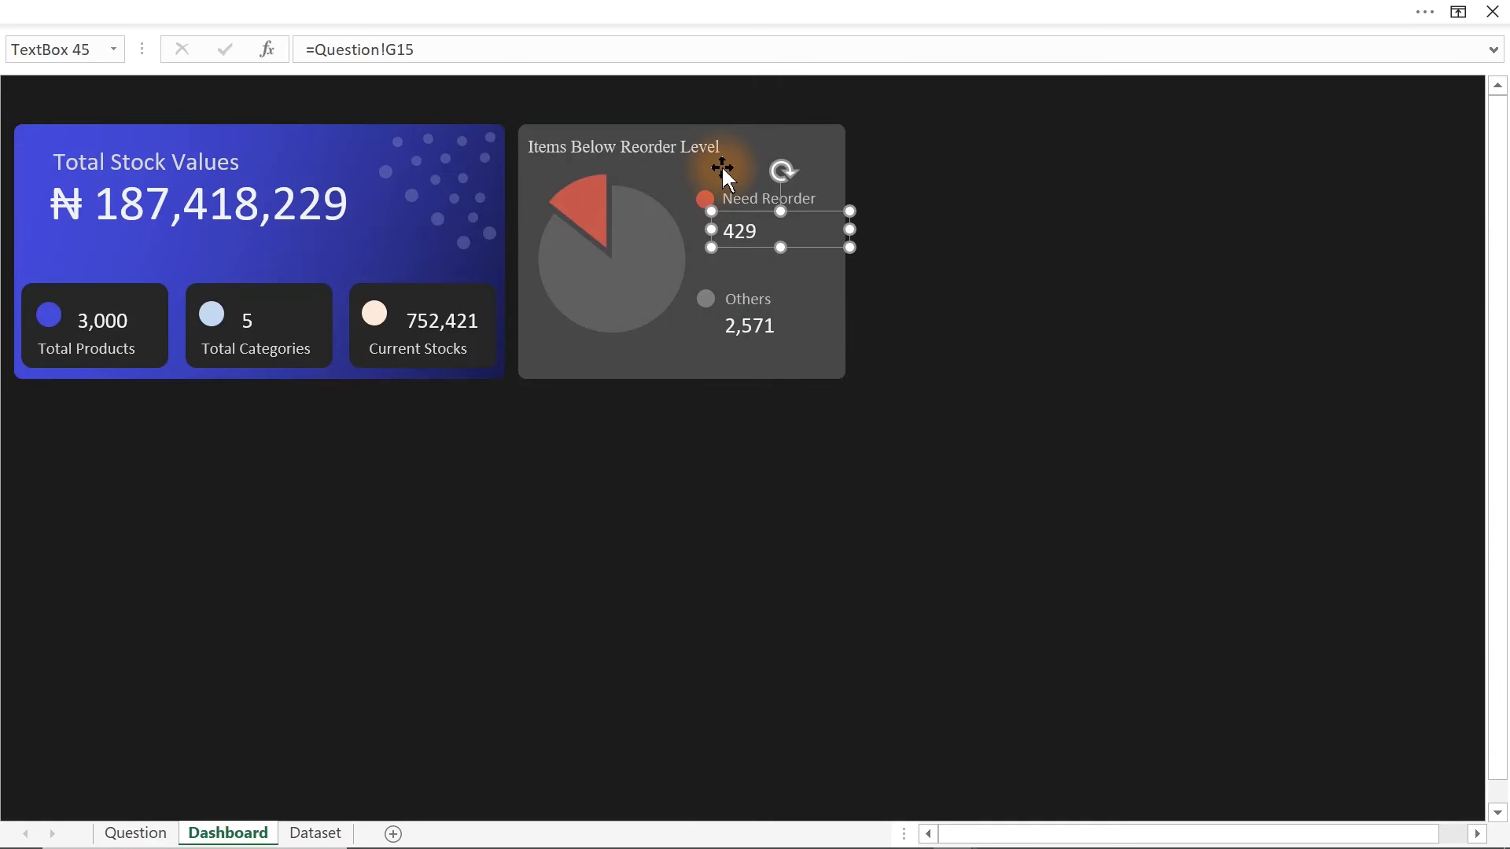
click(742, 195)
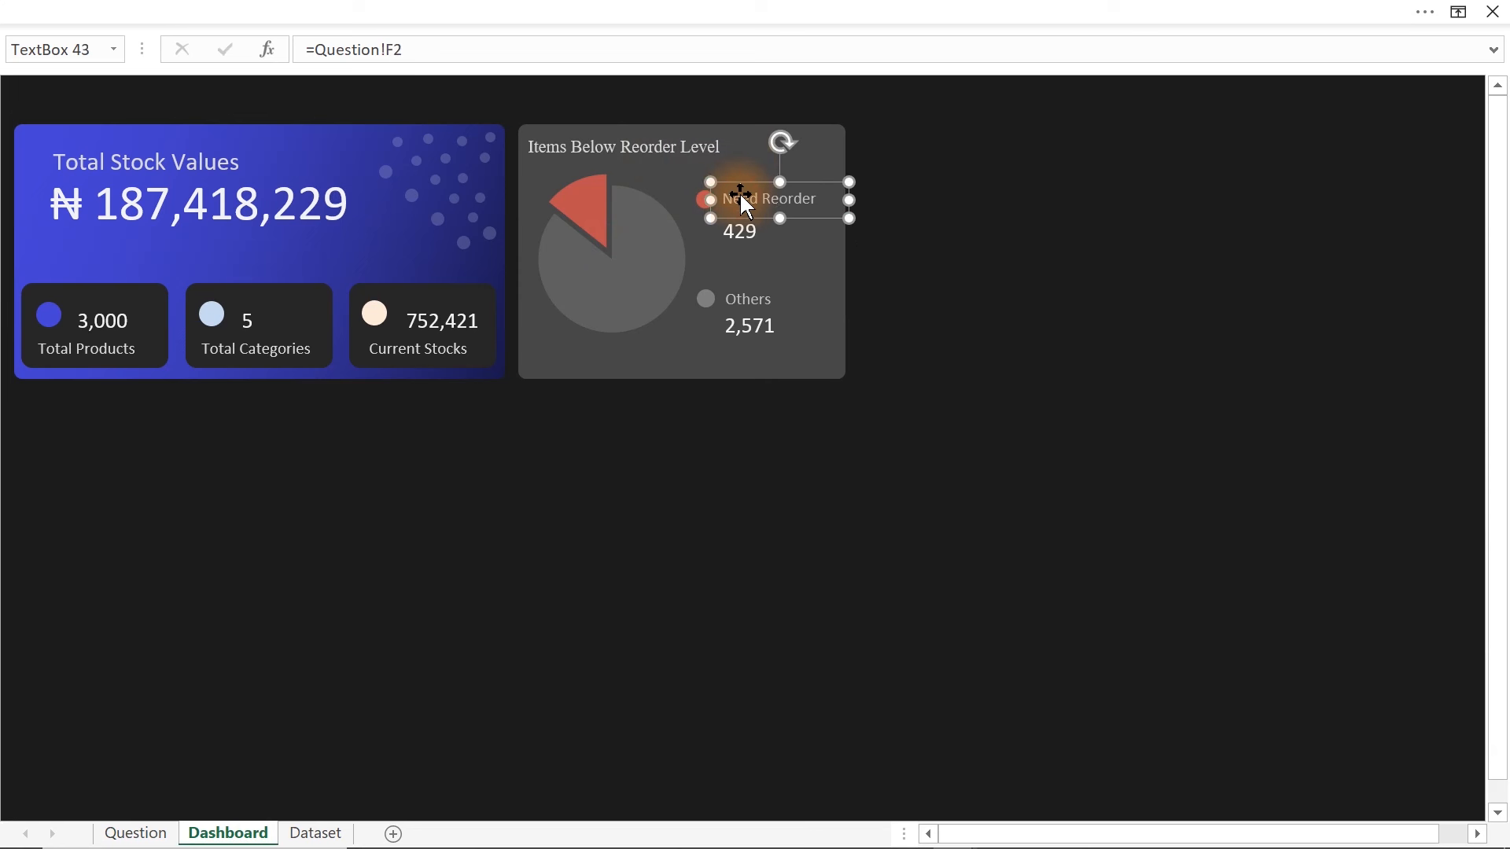
key(ctrl+d)
drag(816, 222, 834, 361)
- Link the duplicated label at the card's bottom to the summary text in cell F19 of the Question sheet
drag(418, 49, 323, 49)
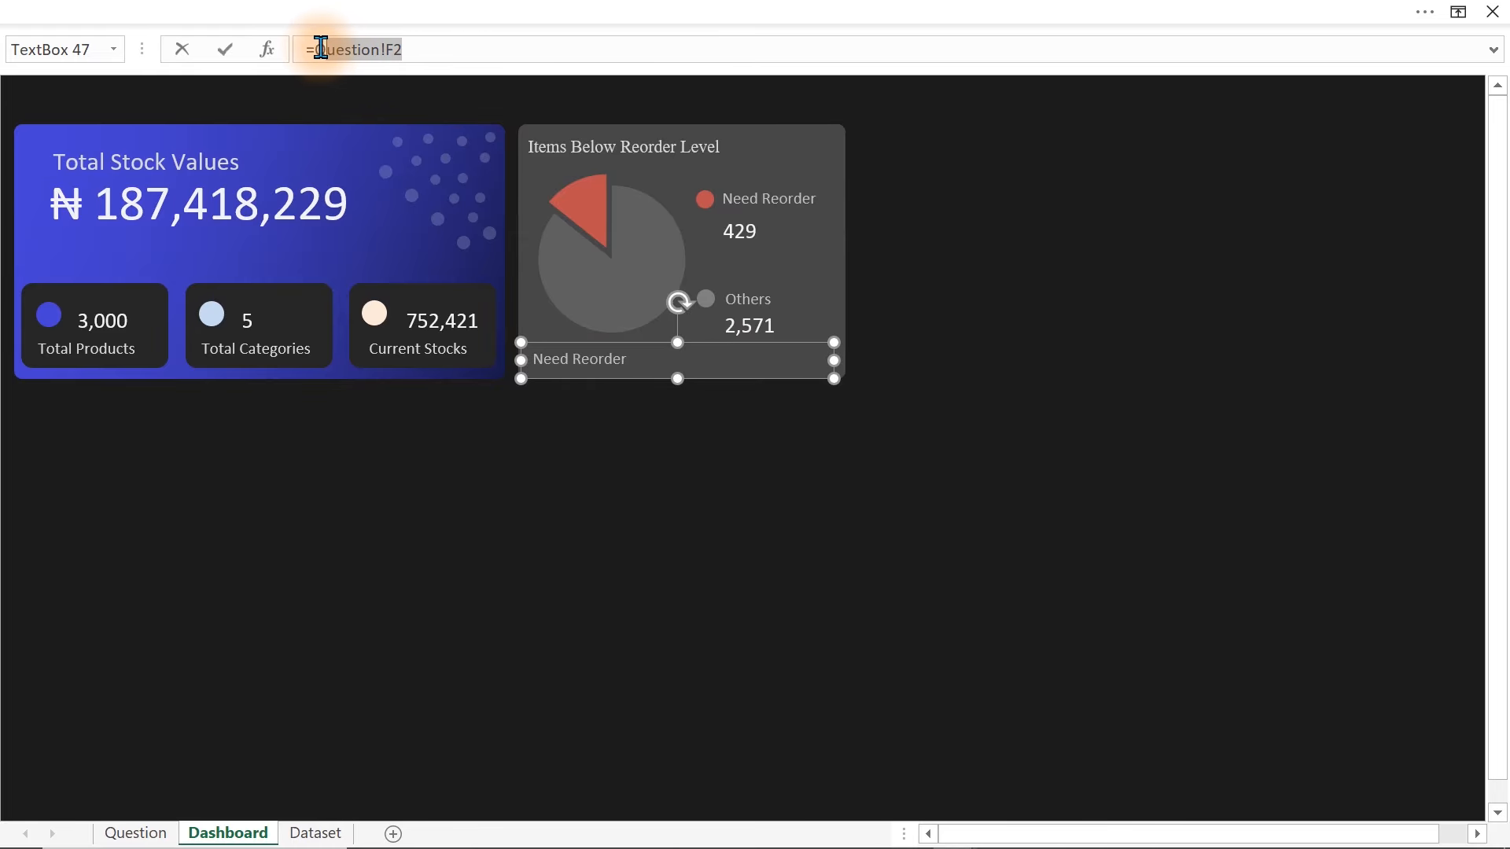
click(135, 833)
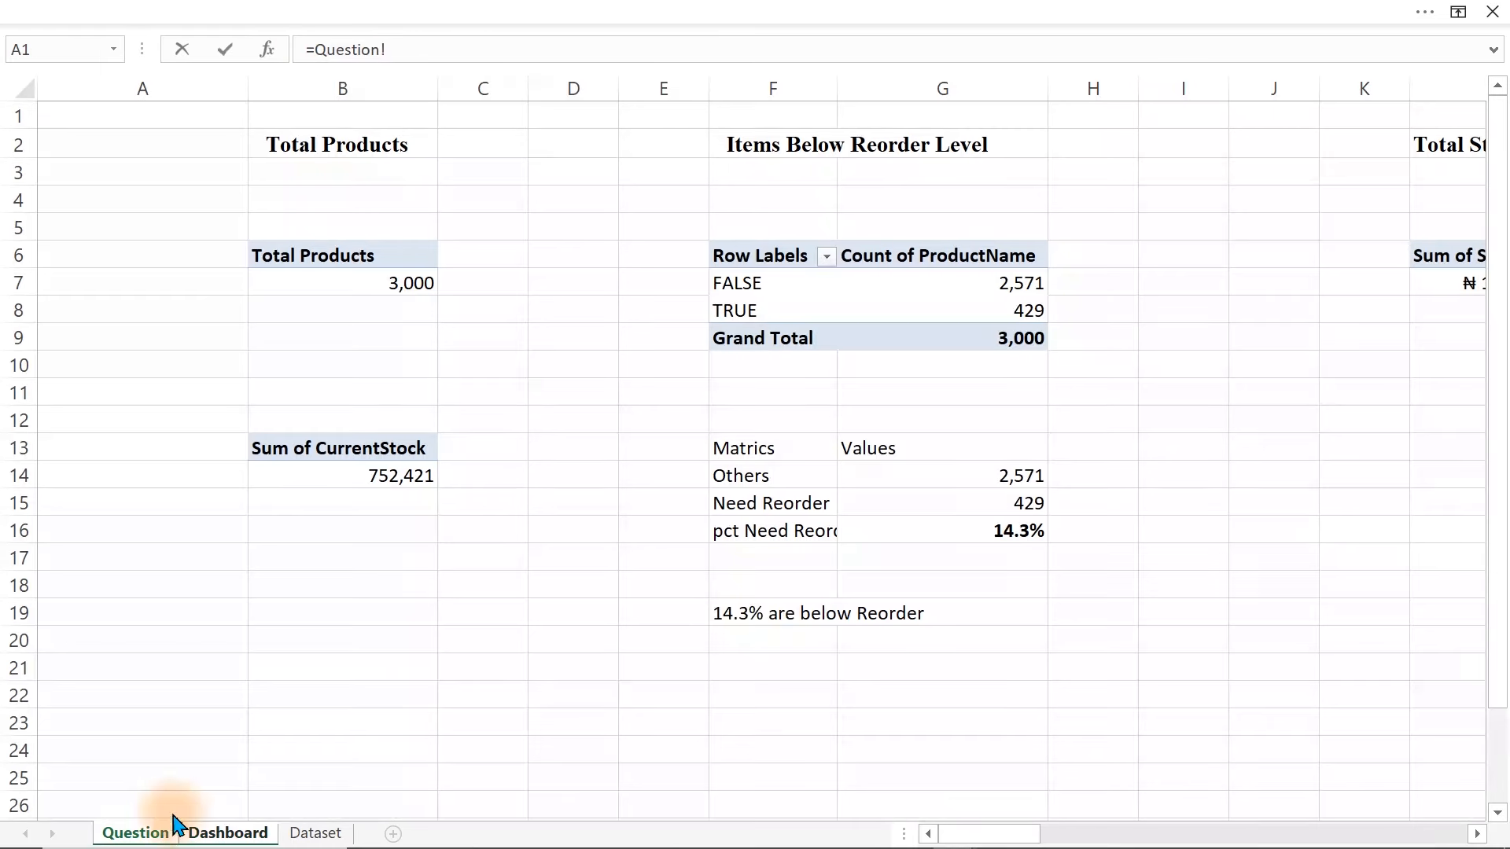
click(755, 609)
key(Return)
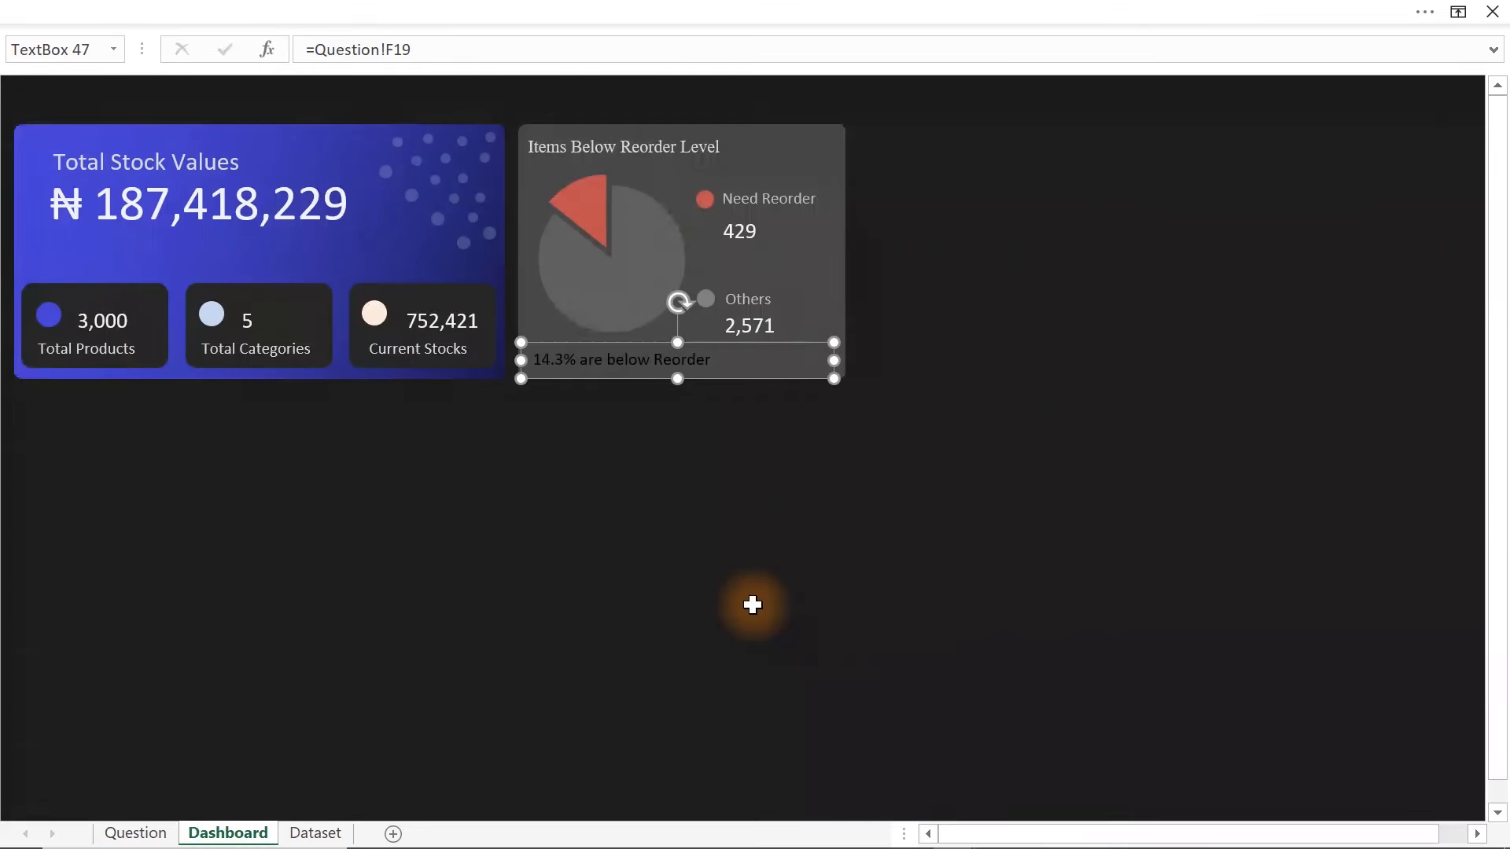
- Copy the Need Reorder label's formatting onto the percentage summary text at the bottom of the card
click(766, 199)
click(162, 13)
click(70, 149)
click(588, 365)
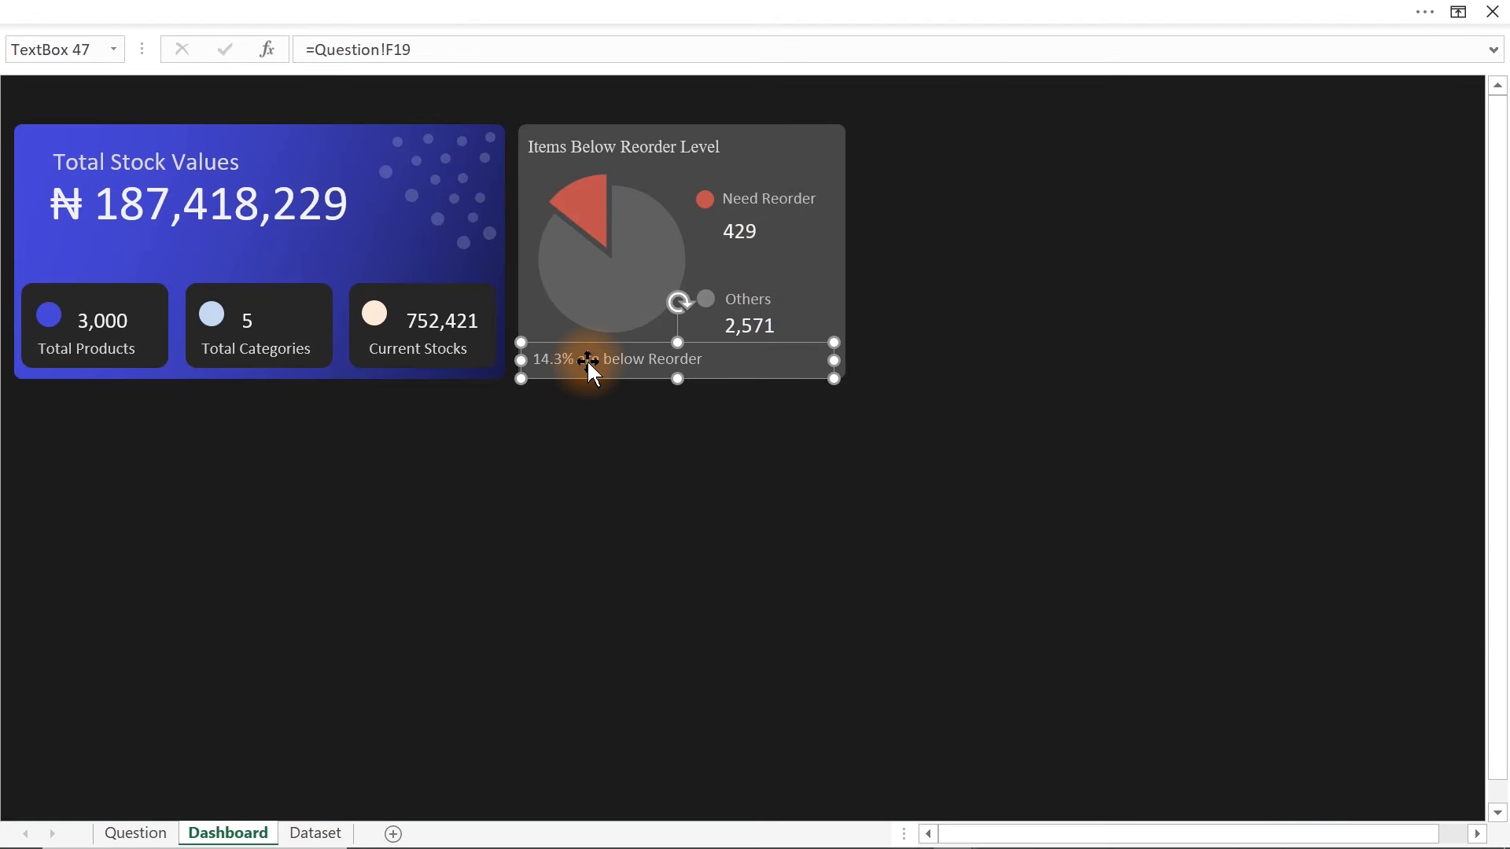
click(794, 513)
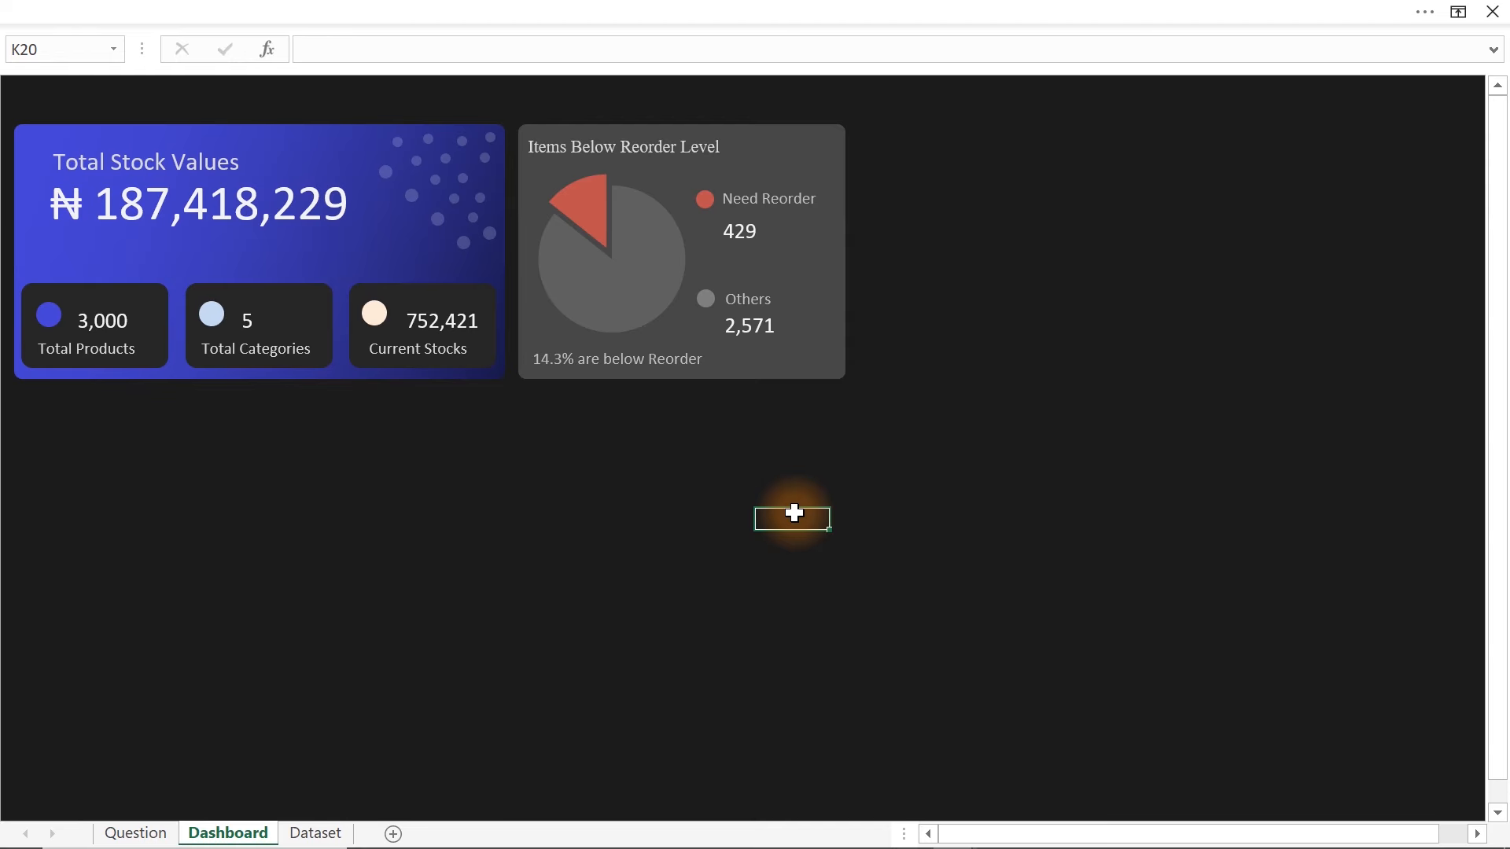
- Duplicate the Items Below Reorder Level card background, place the copy beside it and widen it across the remaining dashboard width
click(840, 306)
click(836, 256)
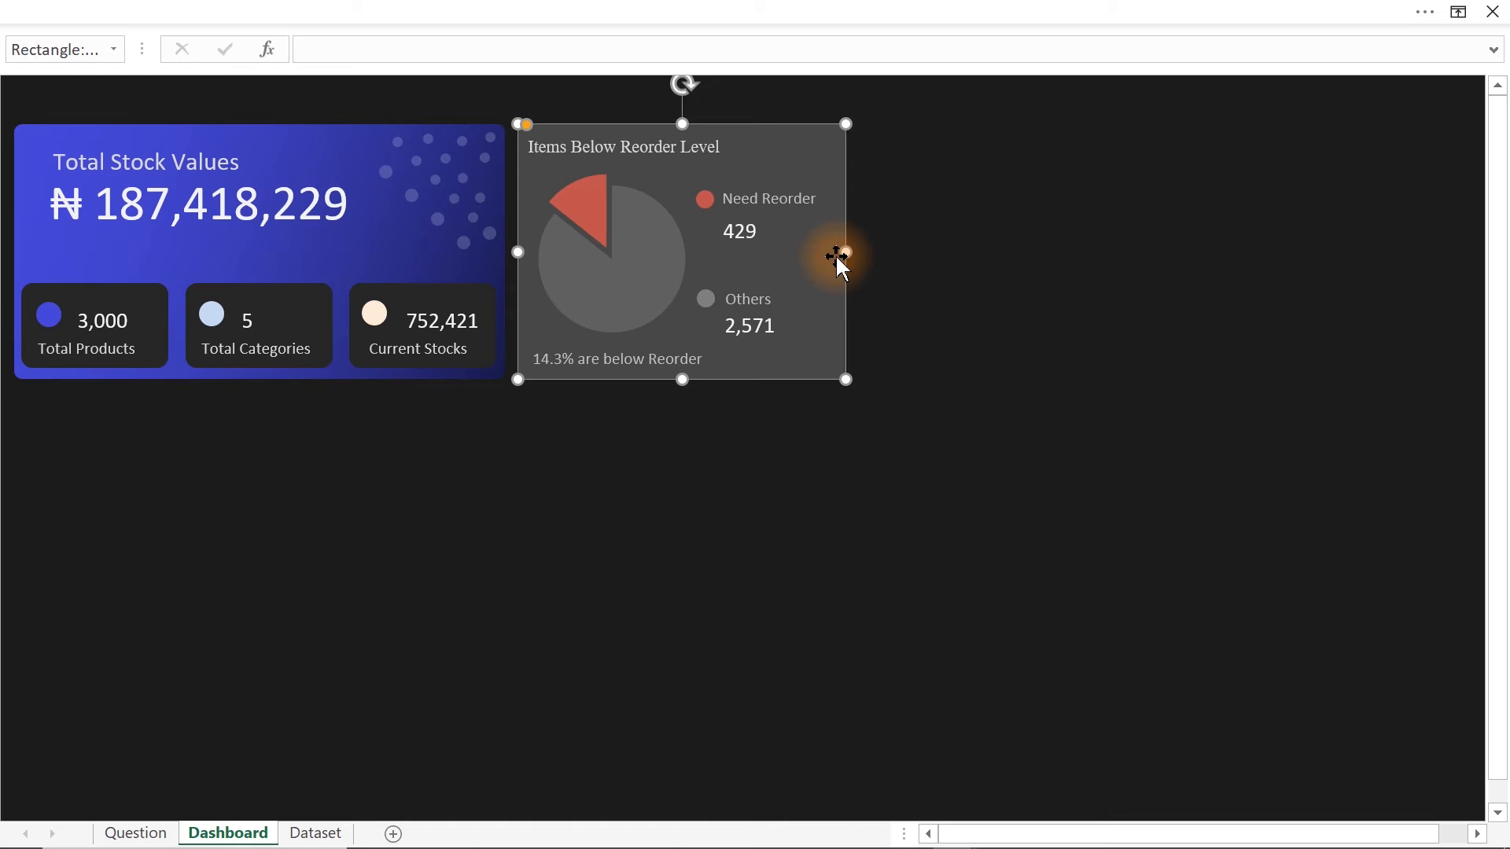
key(ctrl+d)
drag(701, 287, 1025, 265)
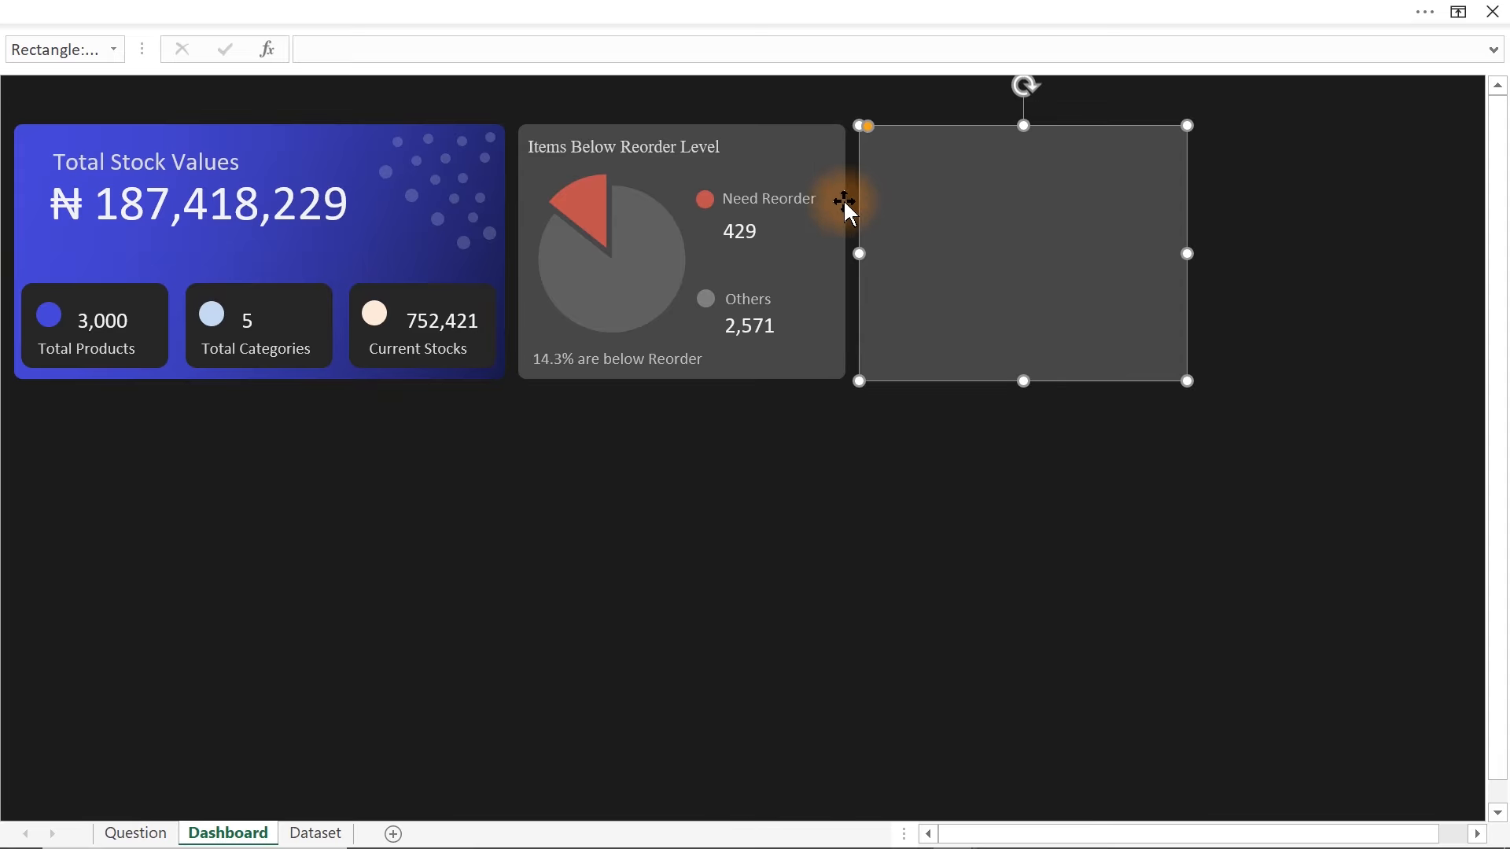
drag(1190, 256, 1464, 253)
- Hide the formula bar on the Dashboard sheet
click(724, 10)
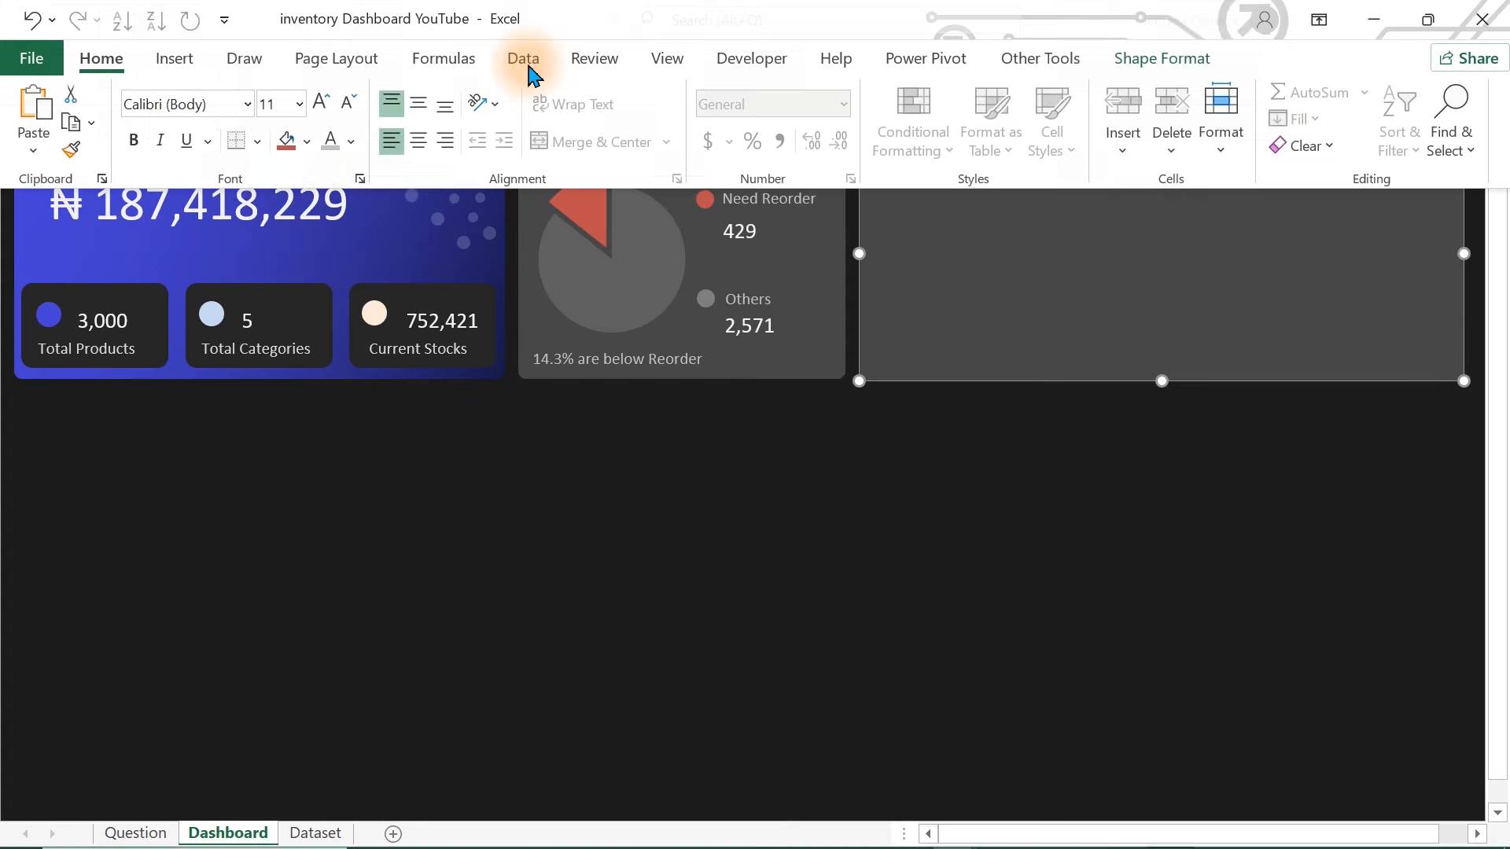
click(670, 63)
click(376, 109)
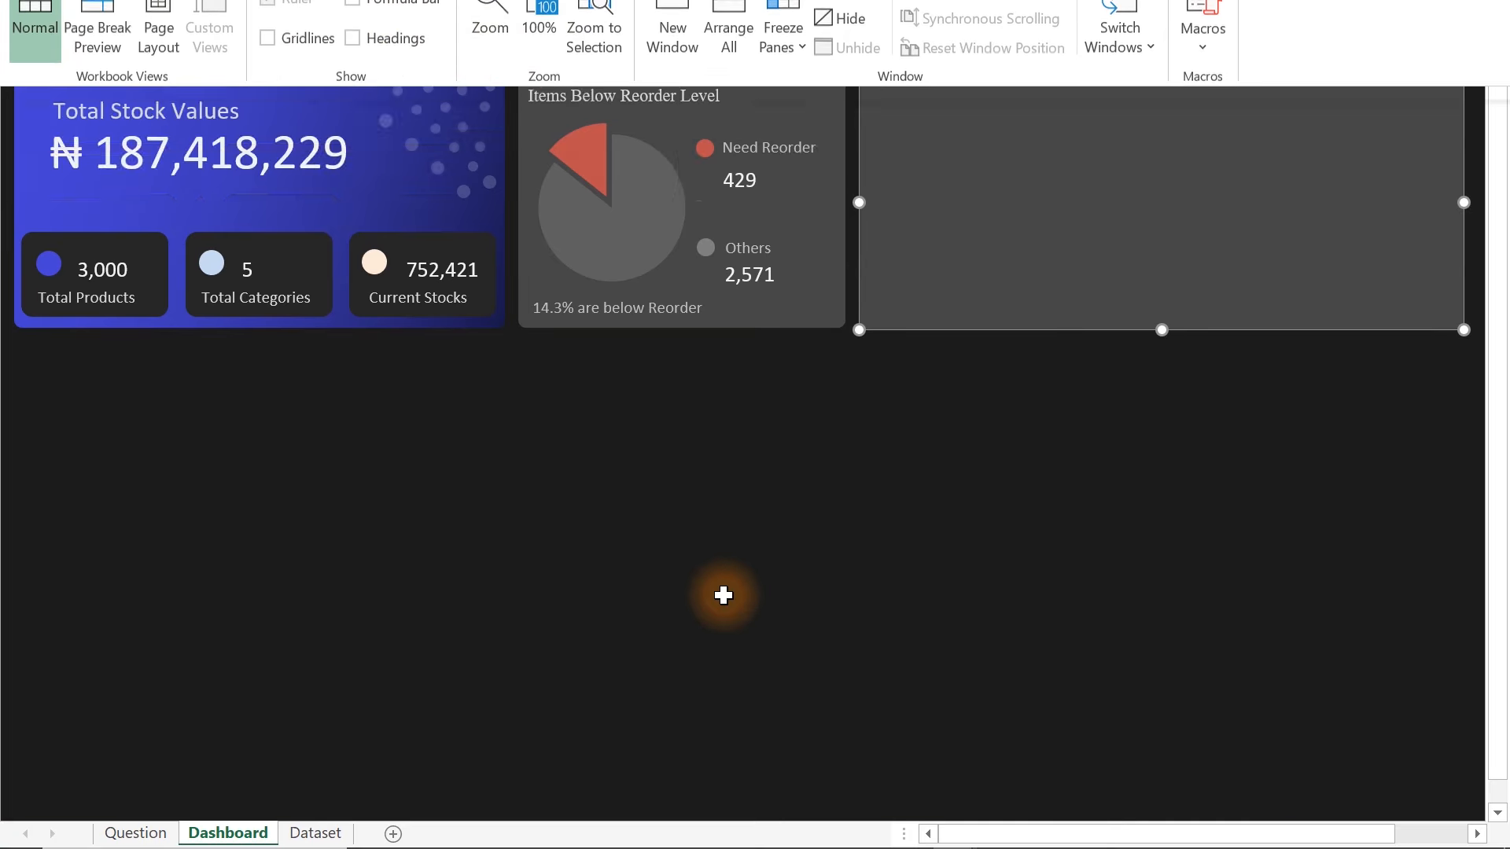
- Stretch the new empty card's outer edge slightly further toward the edge of the visible sheet area
click(1469, 206)
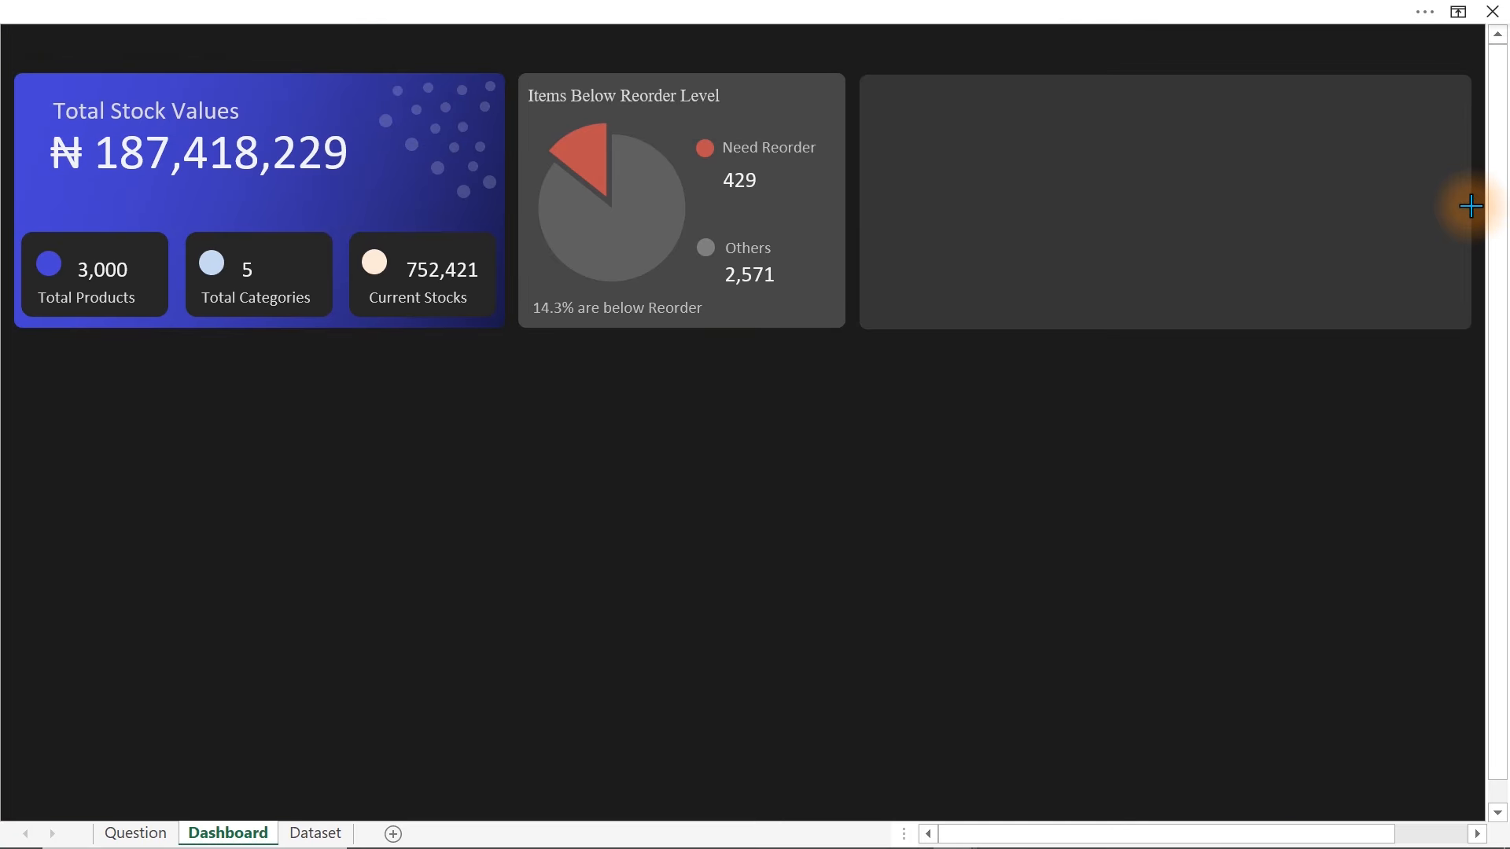
click(1473, 206)
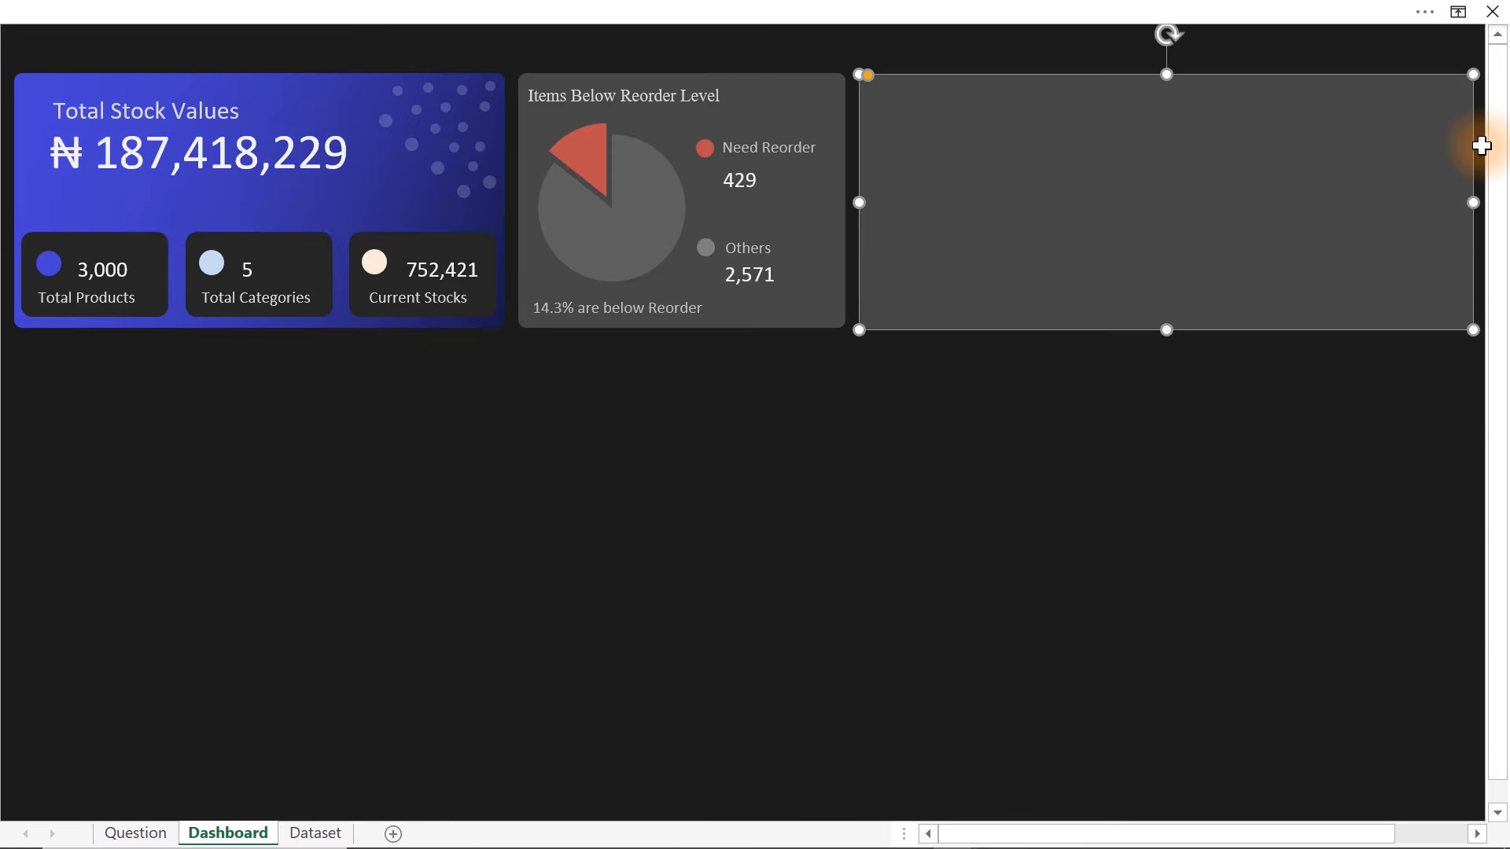
click(974, 558)
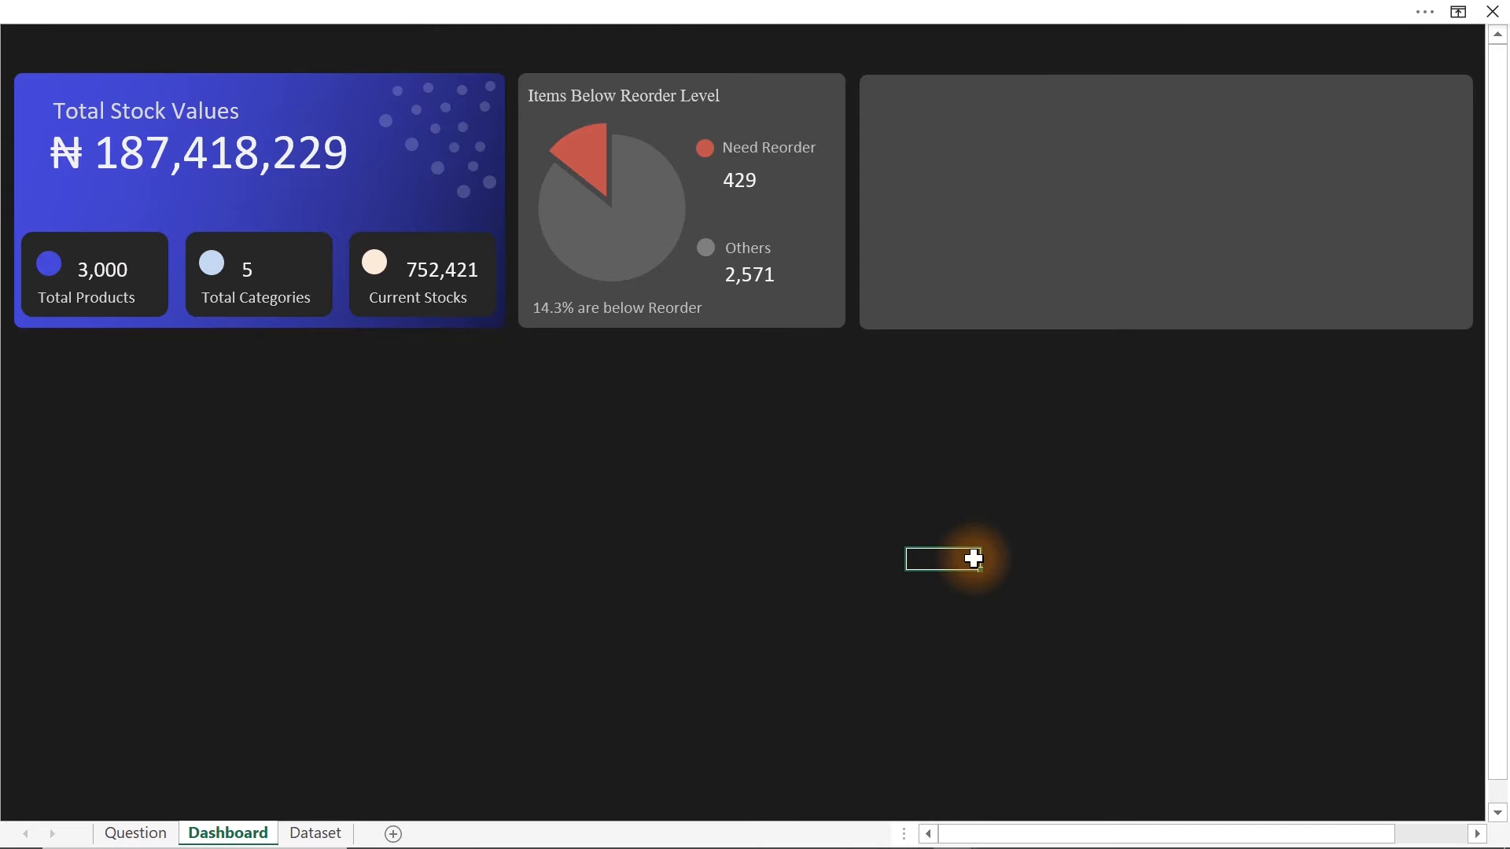
- Look through the pivot tables on the Question sheet, from the reorder level tables to the supplier and overstocking tables
click(137, 834)
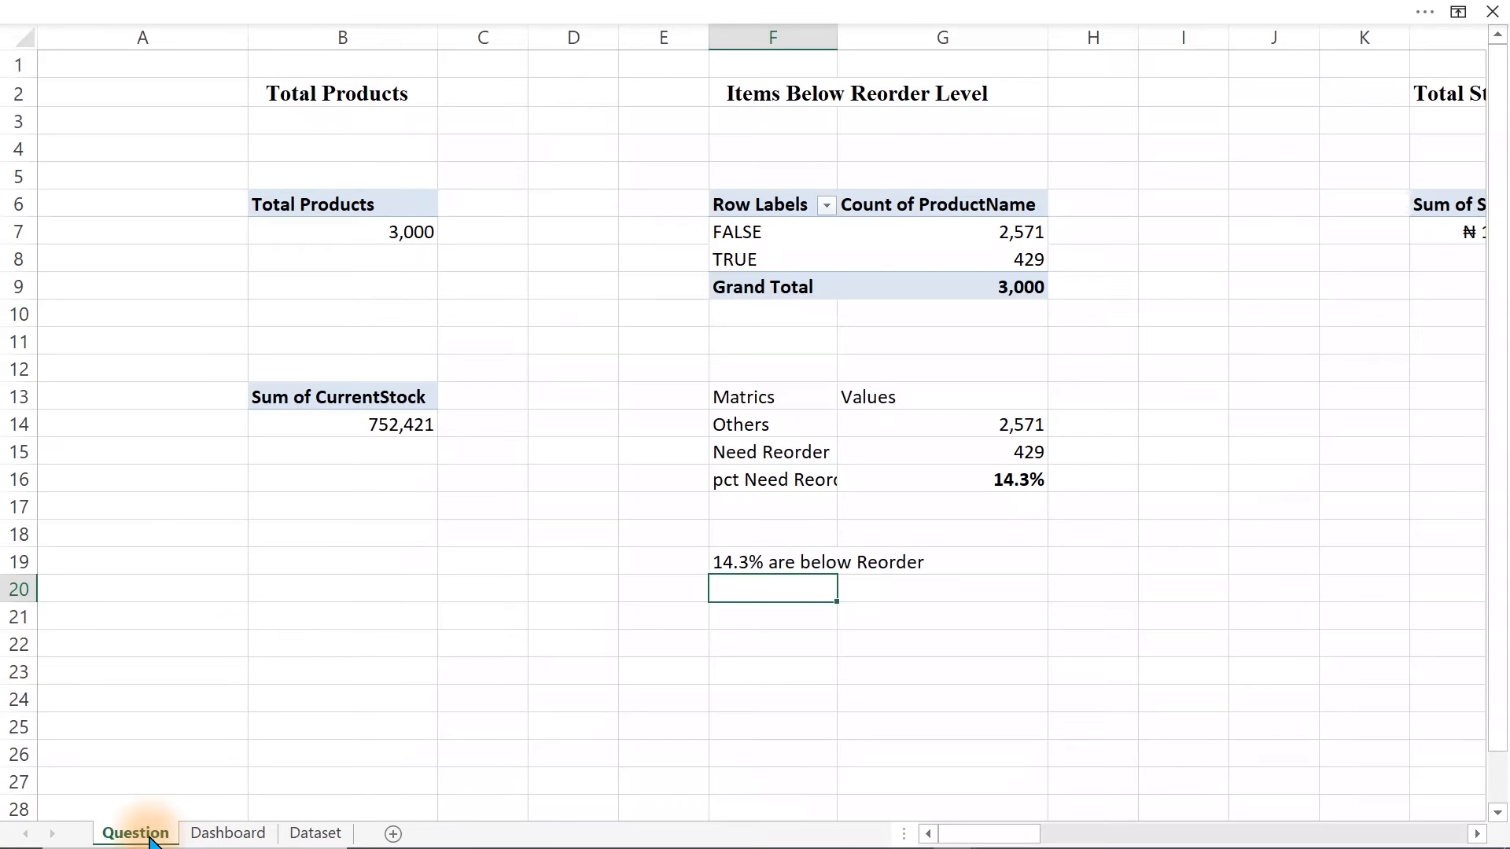
click(1273, 222)
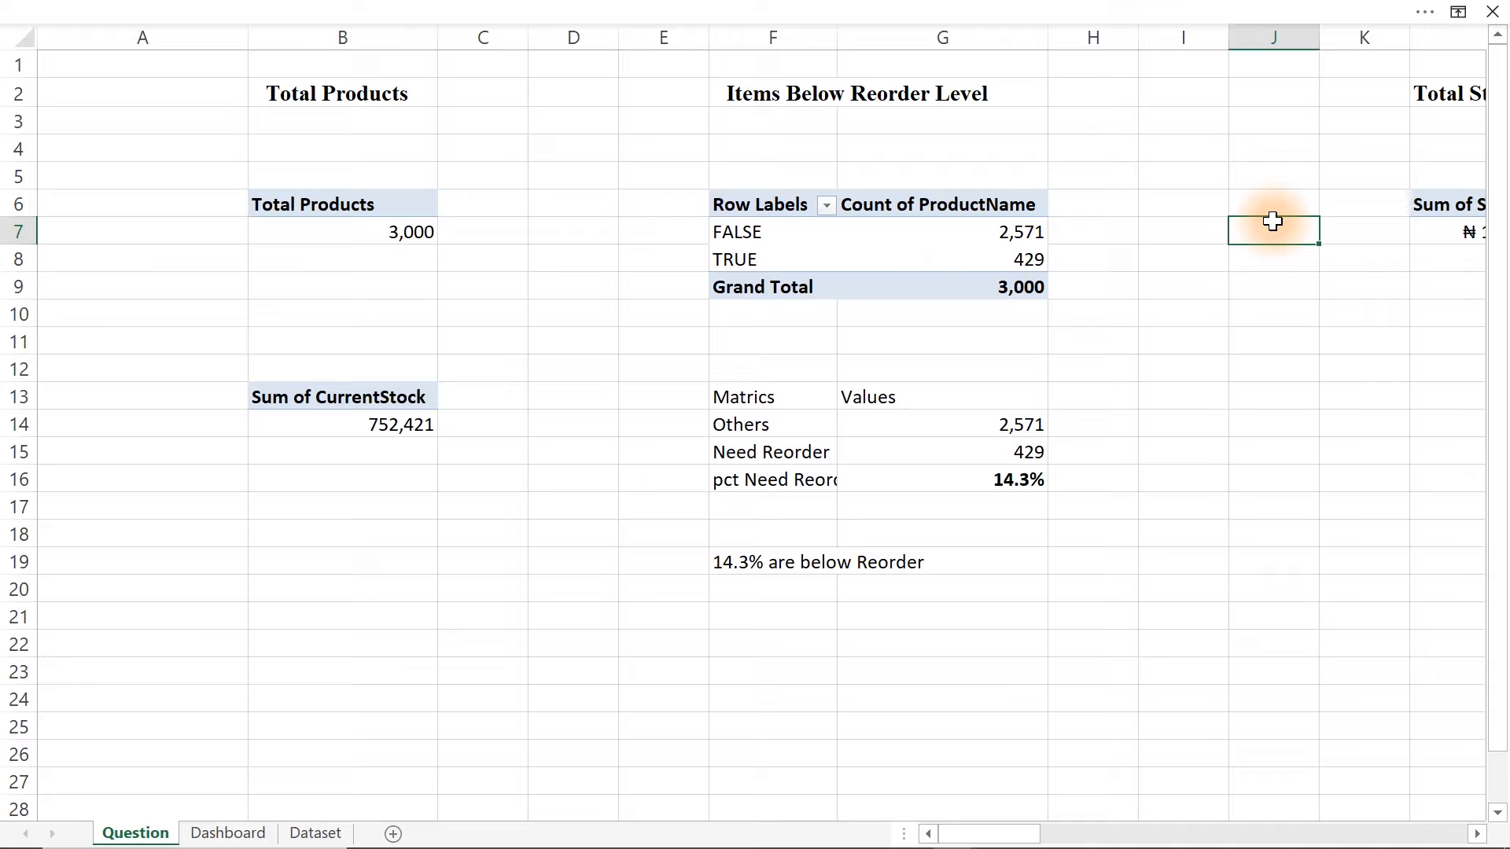
key(Right)
key(Right)
key(Right)
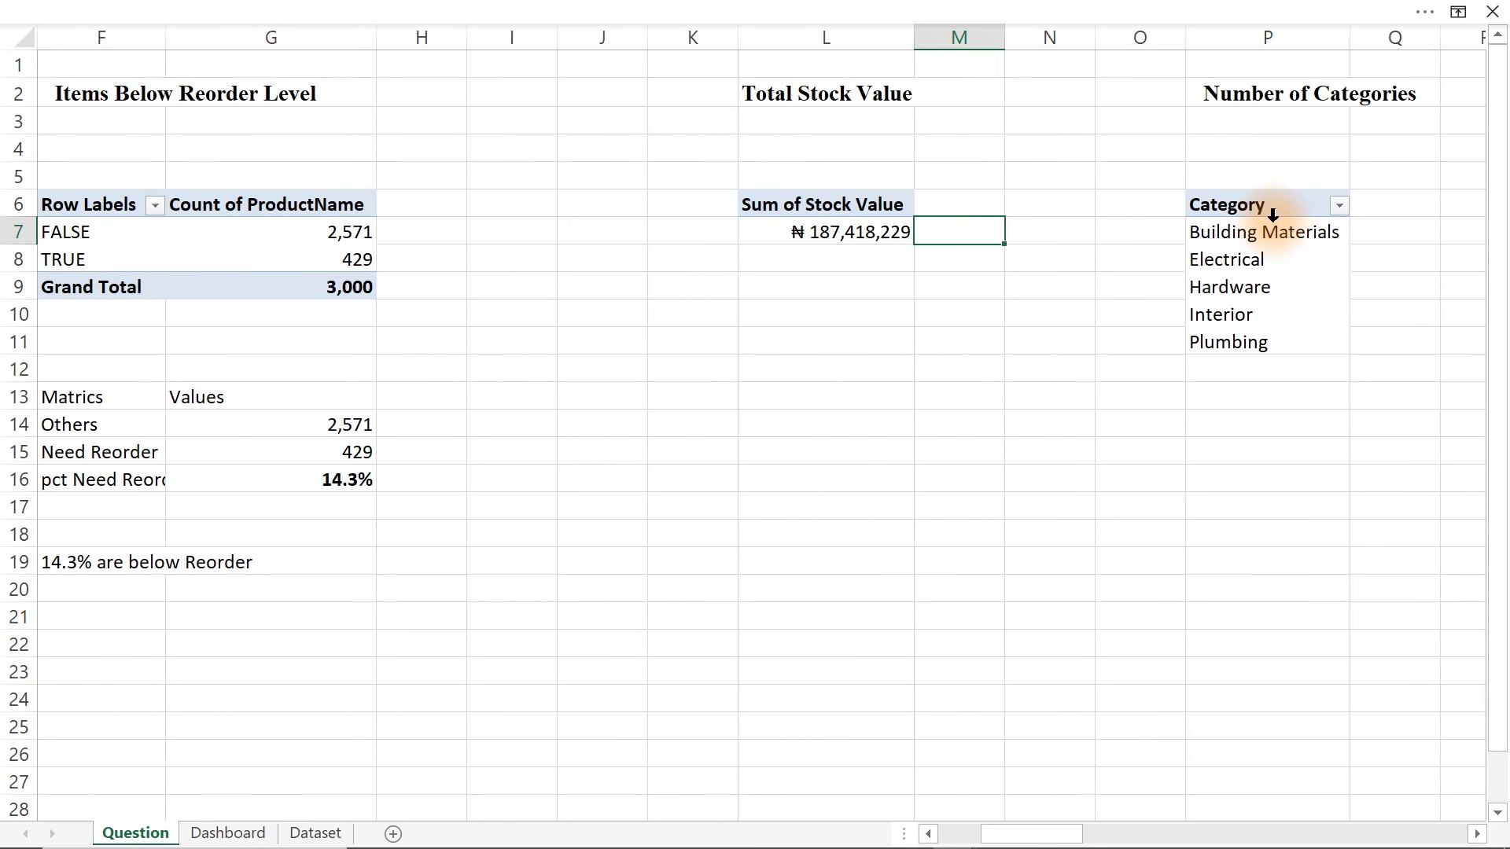
key(Right)
key(Right)
key(Right)
key(Right)
key(Right)
key(Right)
key(Right)
key(Right)
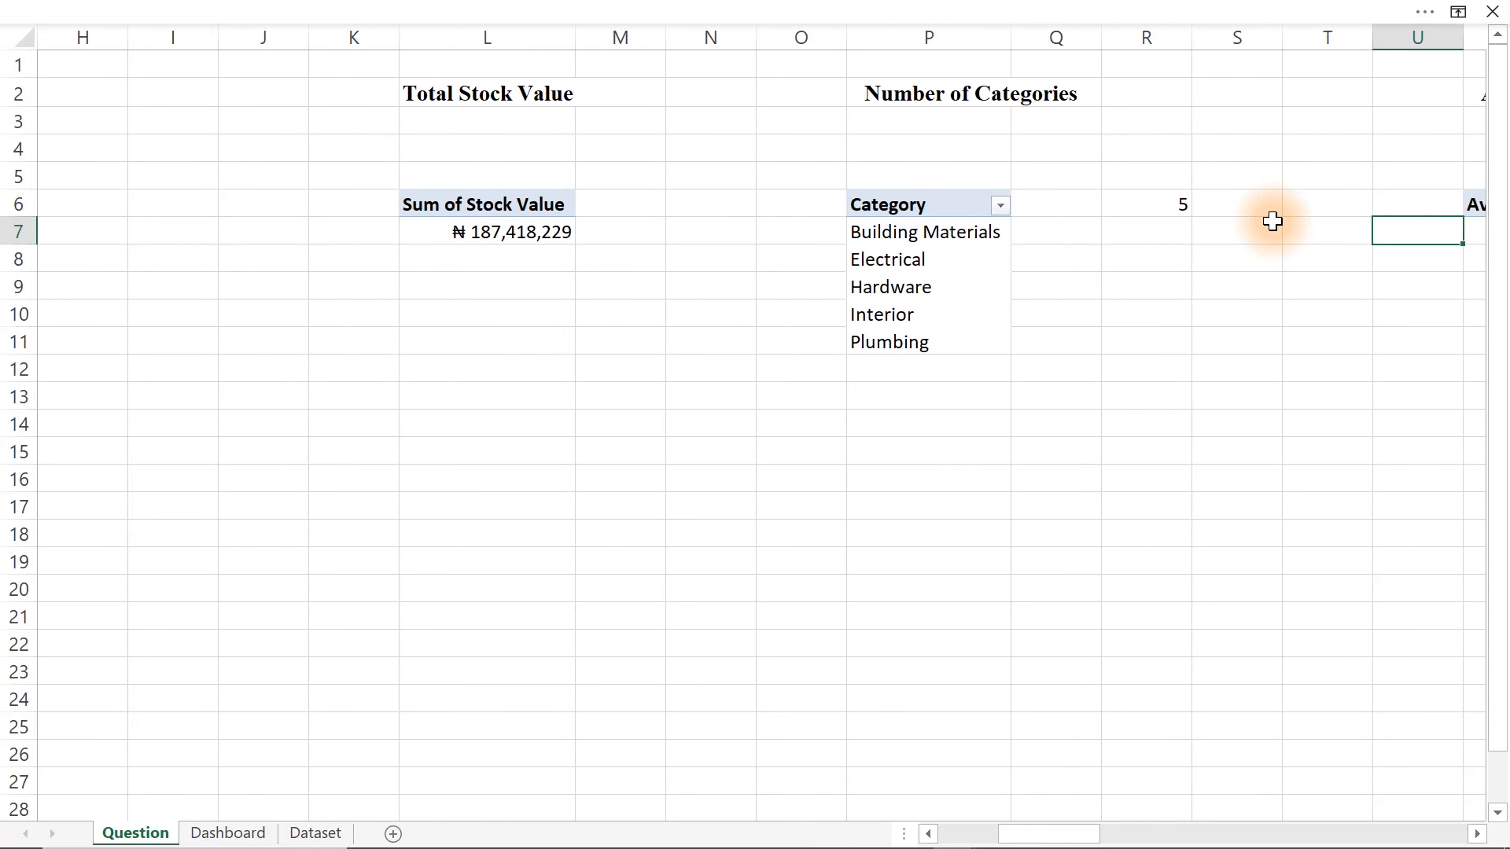
key(Right)
key(Right)
key(Right)
key(Right)
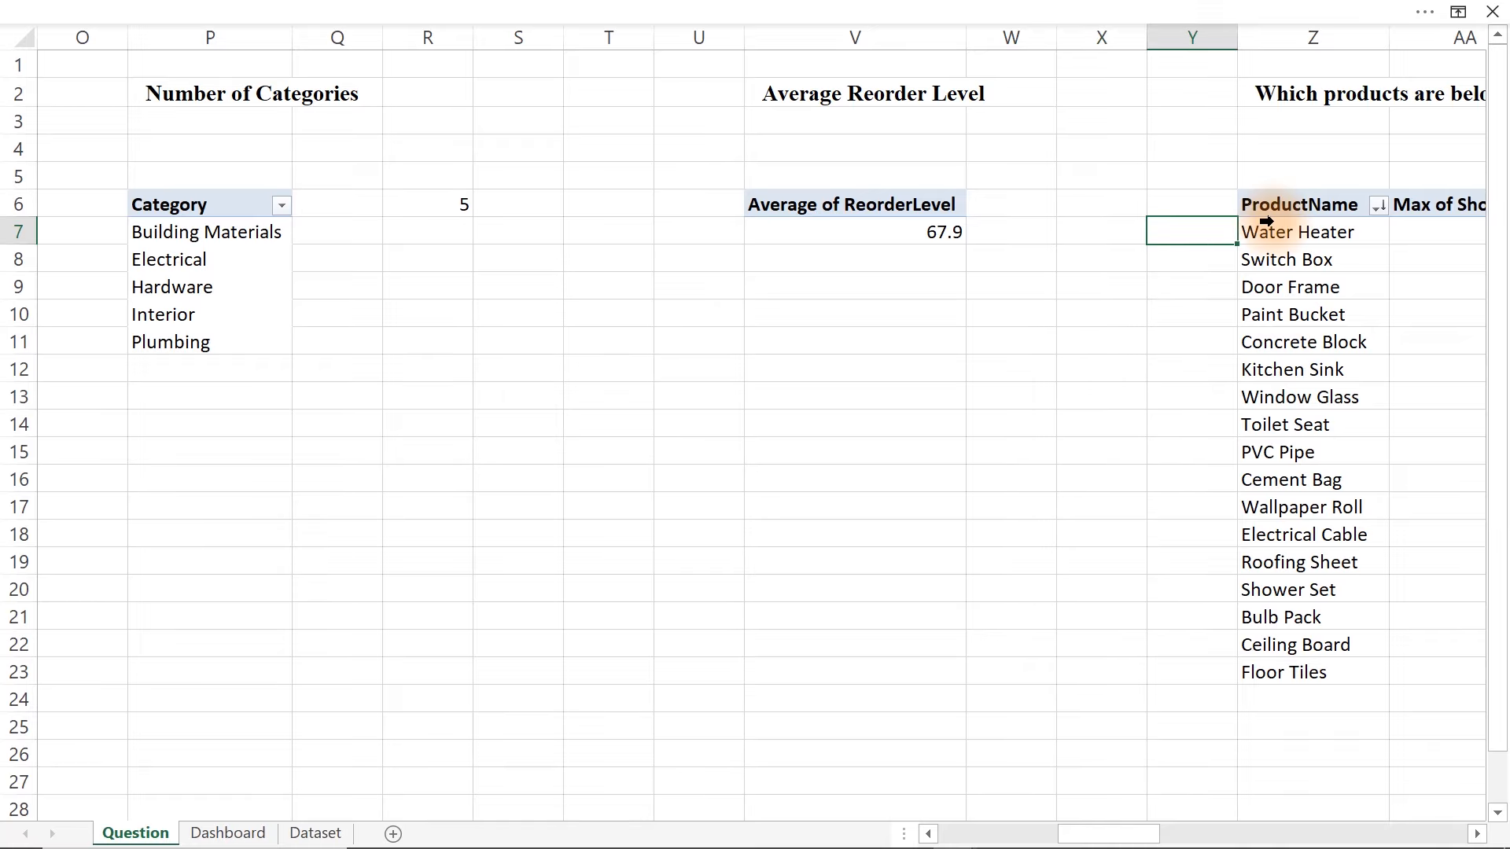
key(Right)
key(Right)
key(Right)
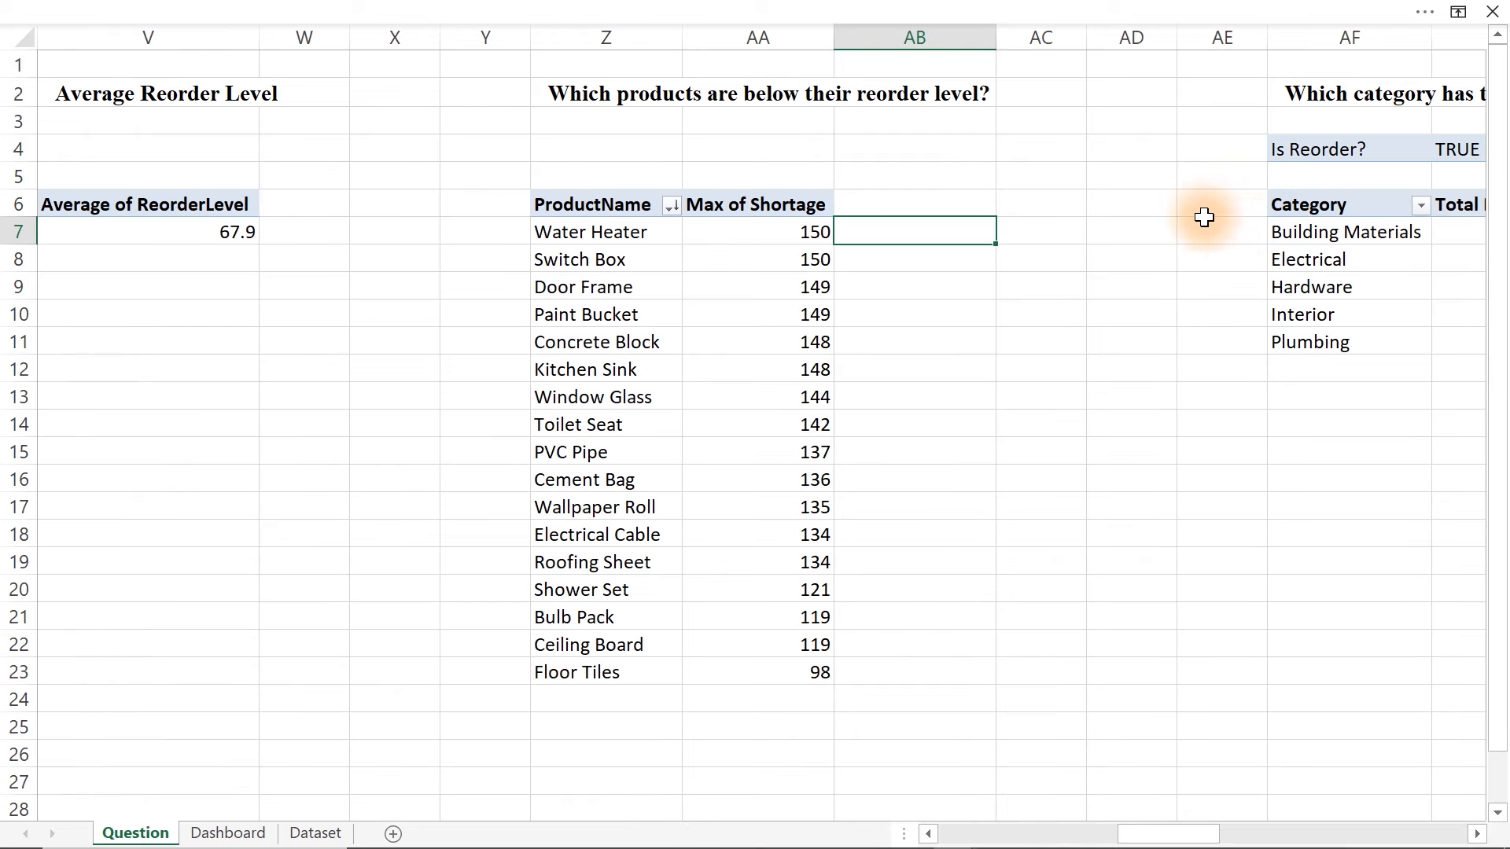
click(1168, 389)
key(Right)
key(Right)
key(Right)
key(Right)
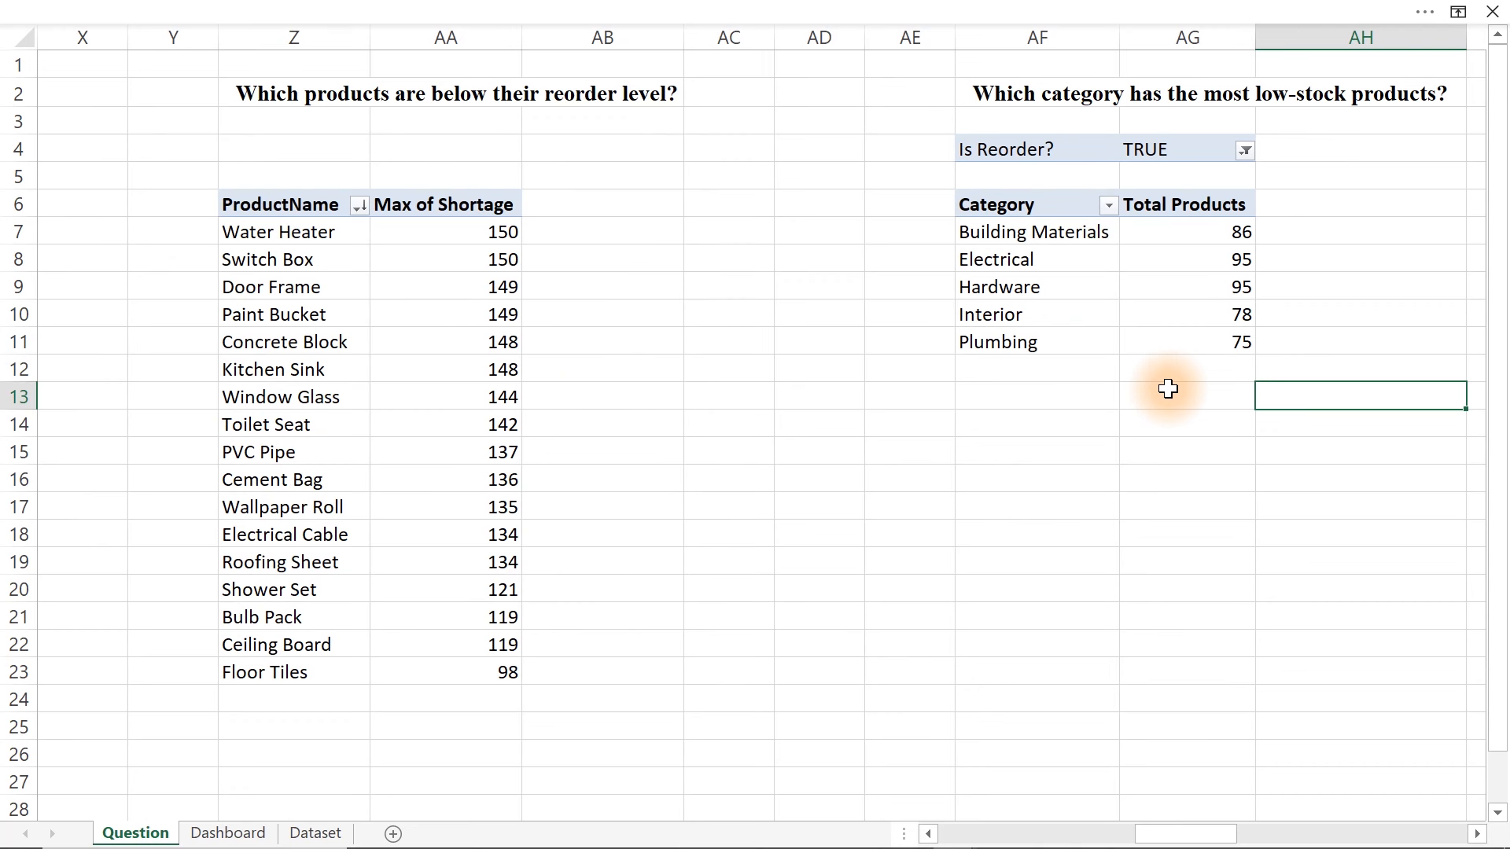
key(Right)
key(Right)
key(Right)
key(Right)
key(Right)
key(Right)
key(Right)
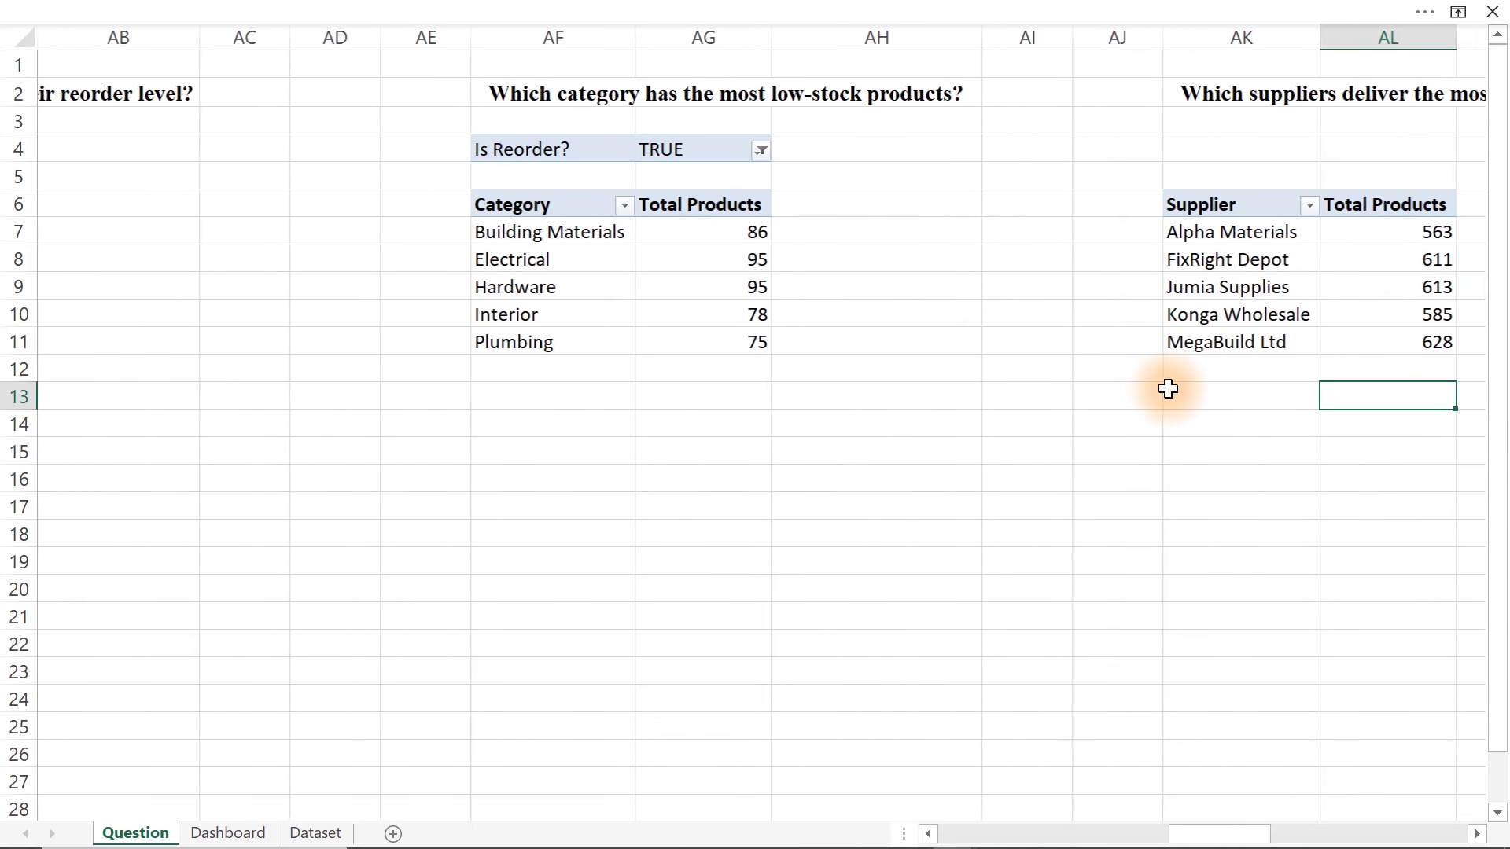
key(Right)
key(Right)
key(Right)
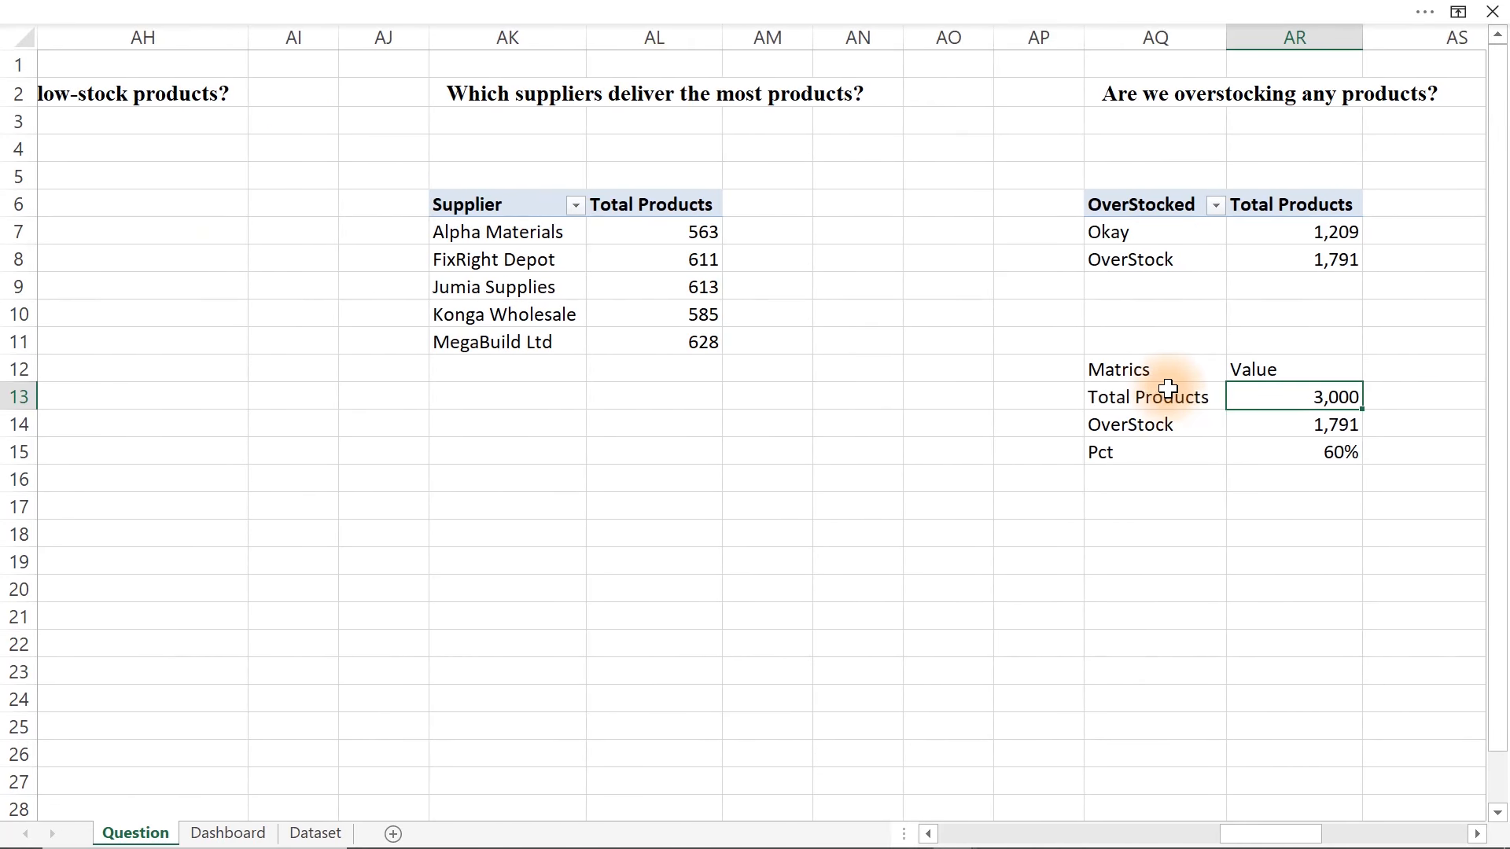
- On the Dashboard sheet, duplicate the Items Below Reorder Level title and place the copy at the top of the empty card
click(223, 836)
click(699, 87)
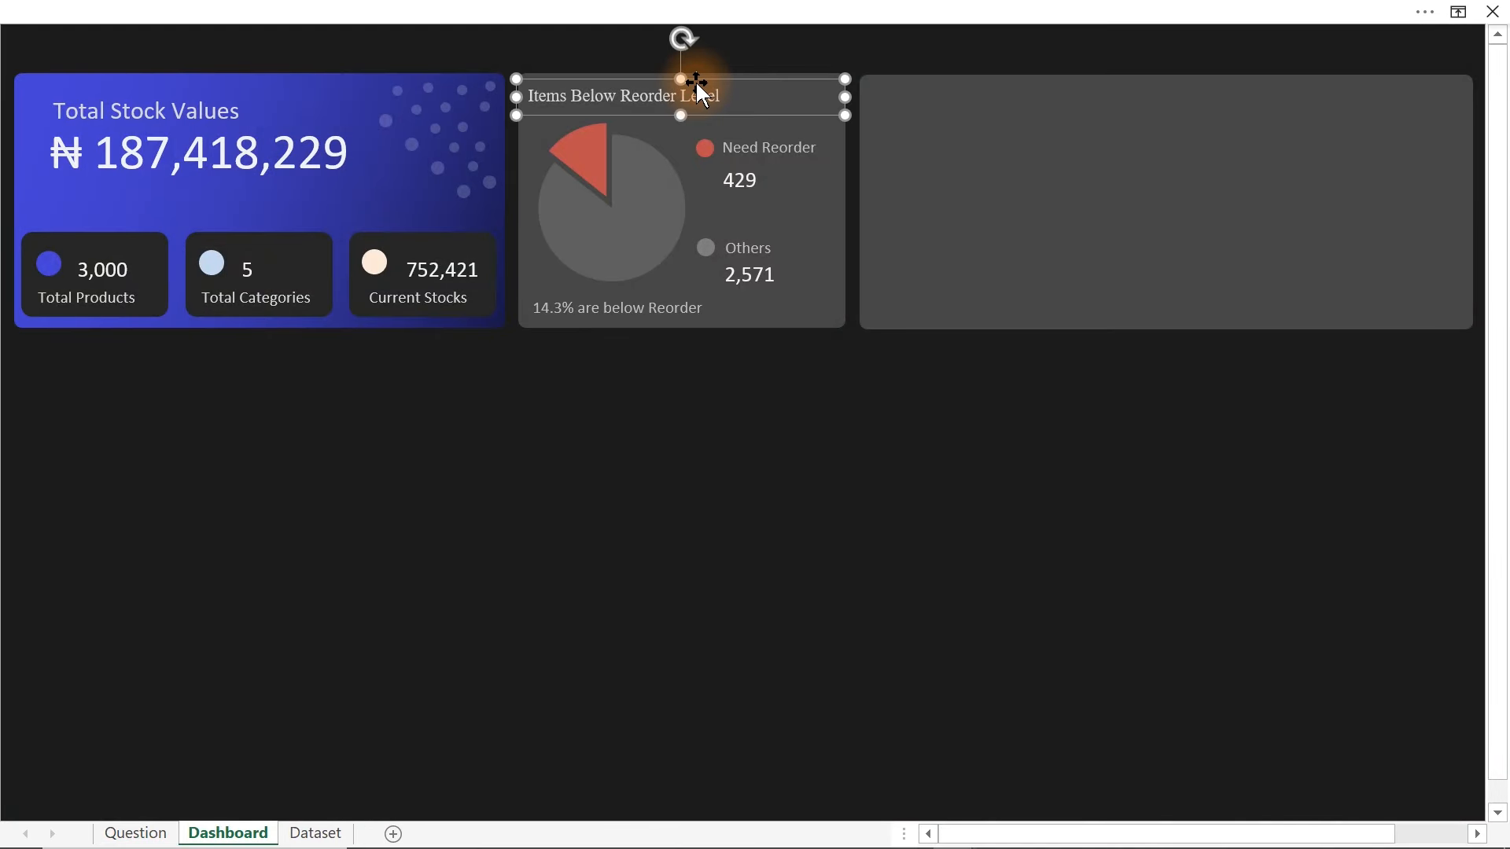
key(ctrl+d)
drag(695, 112, 1017, 97)
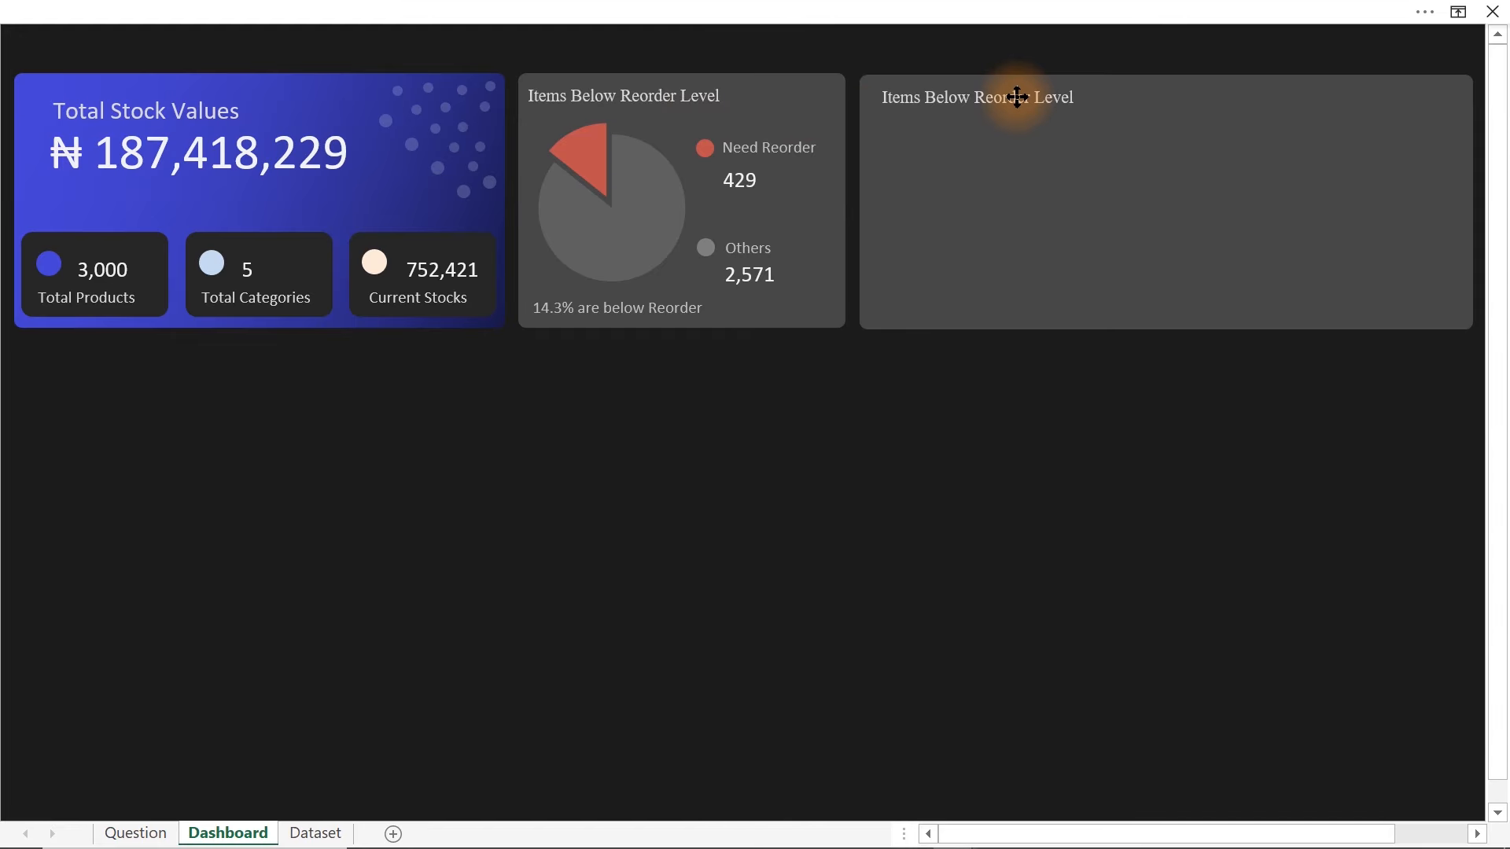
- Show the formula bar and link the copied title in the wide card to cell AK2 of the Question sheet
click(617, 8)
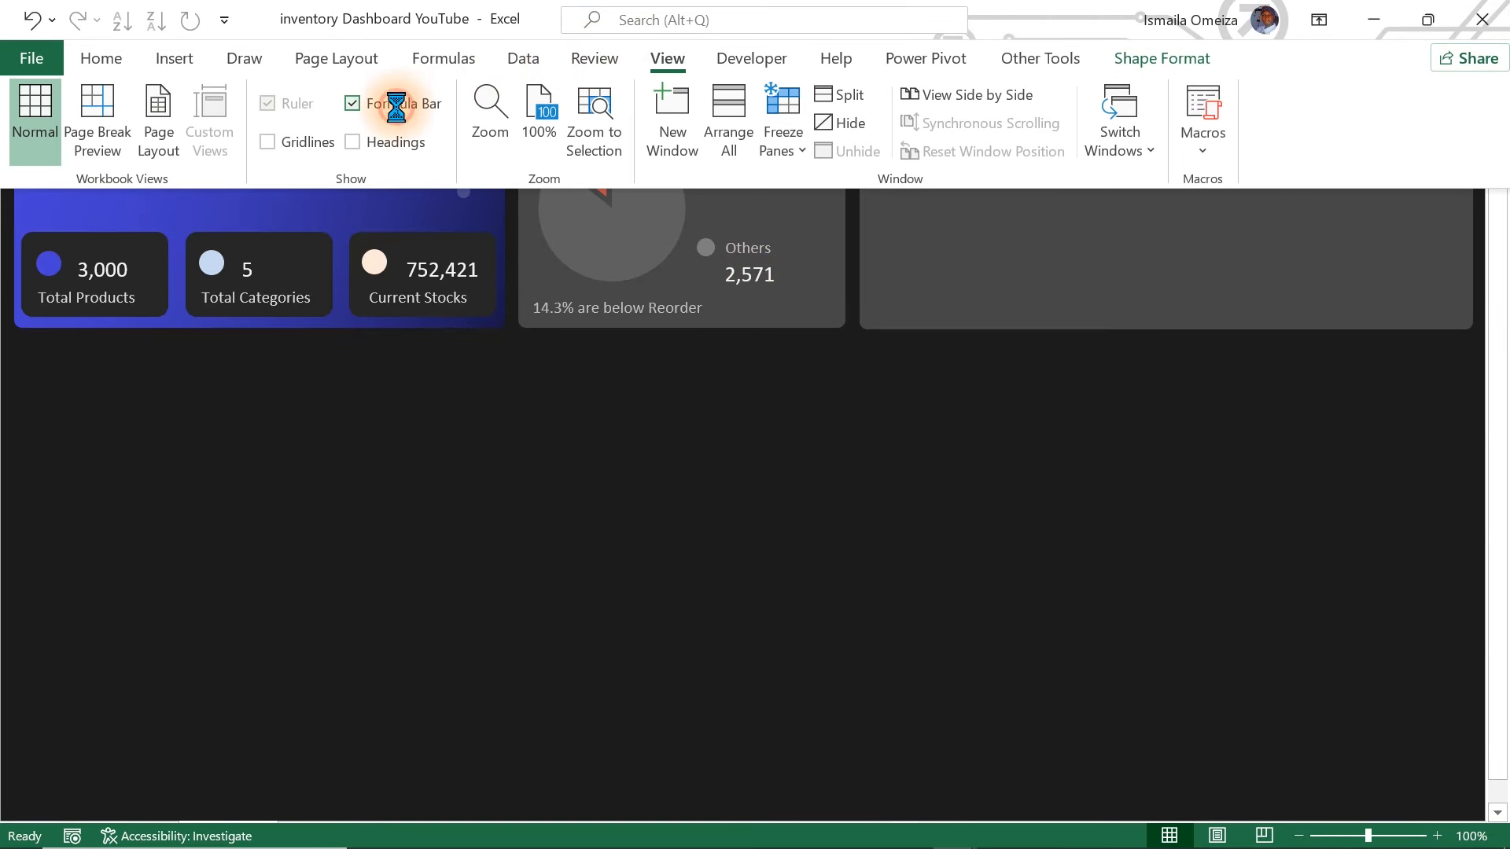
click(373, 103)
click(587, 512)
drag(405, 49, 318, 49)
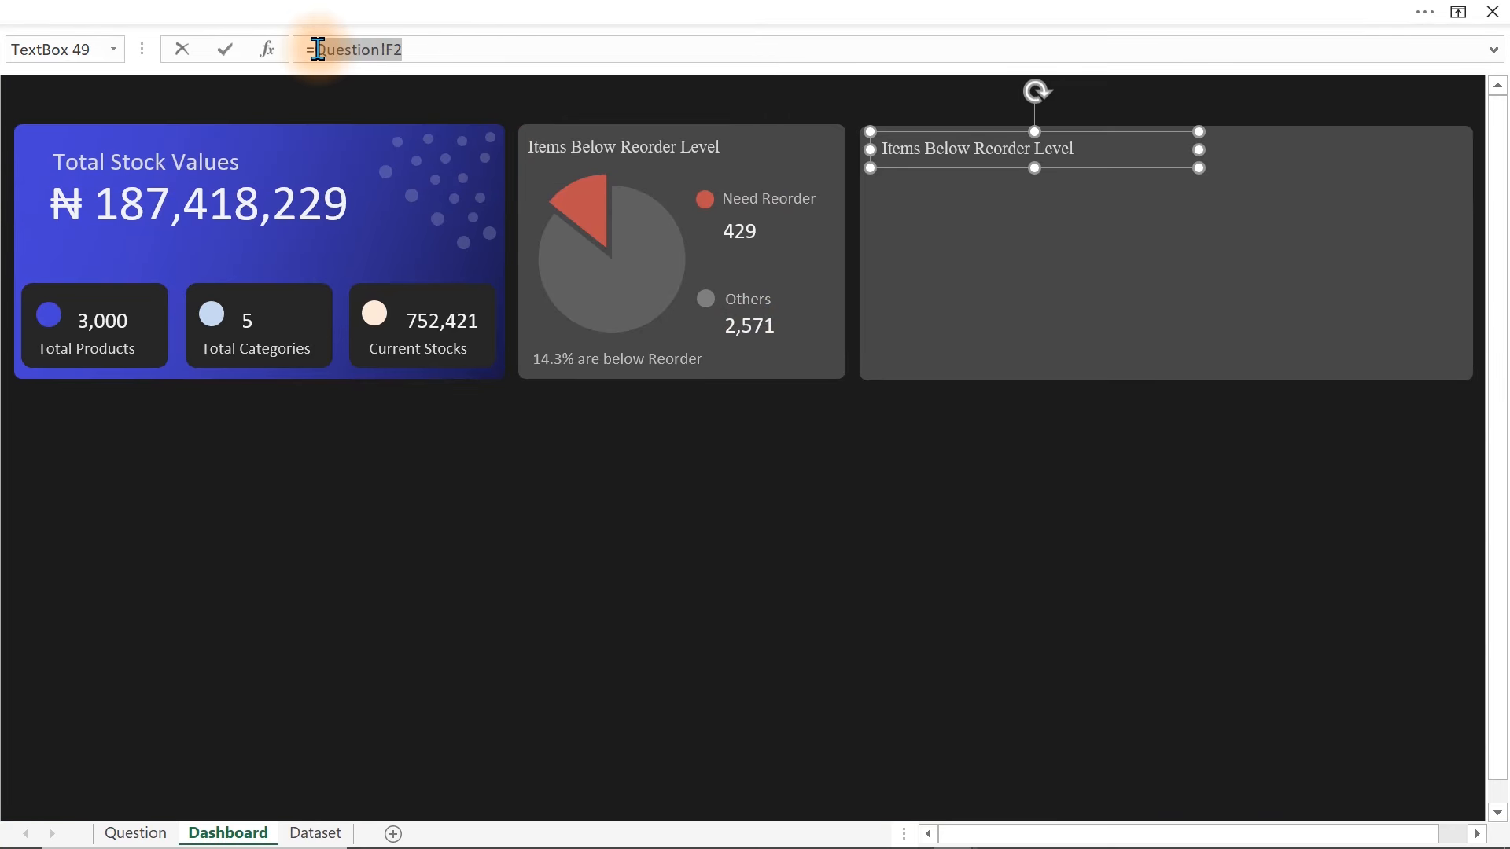
click(136, 833)
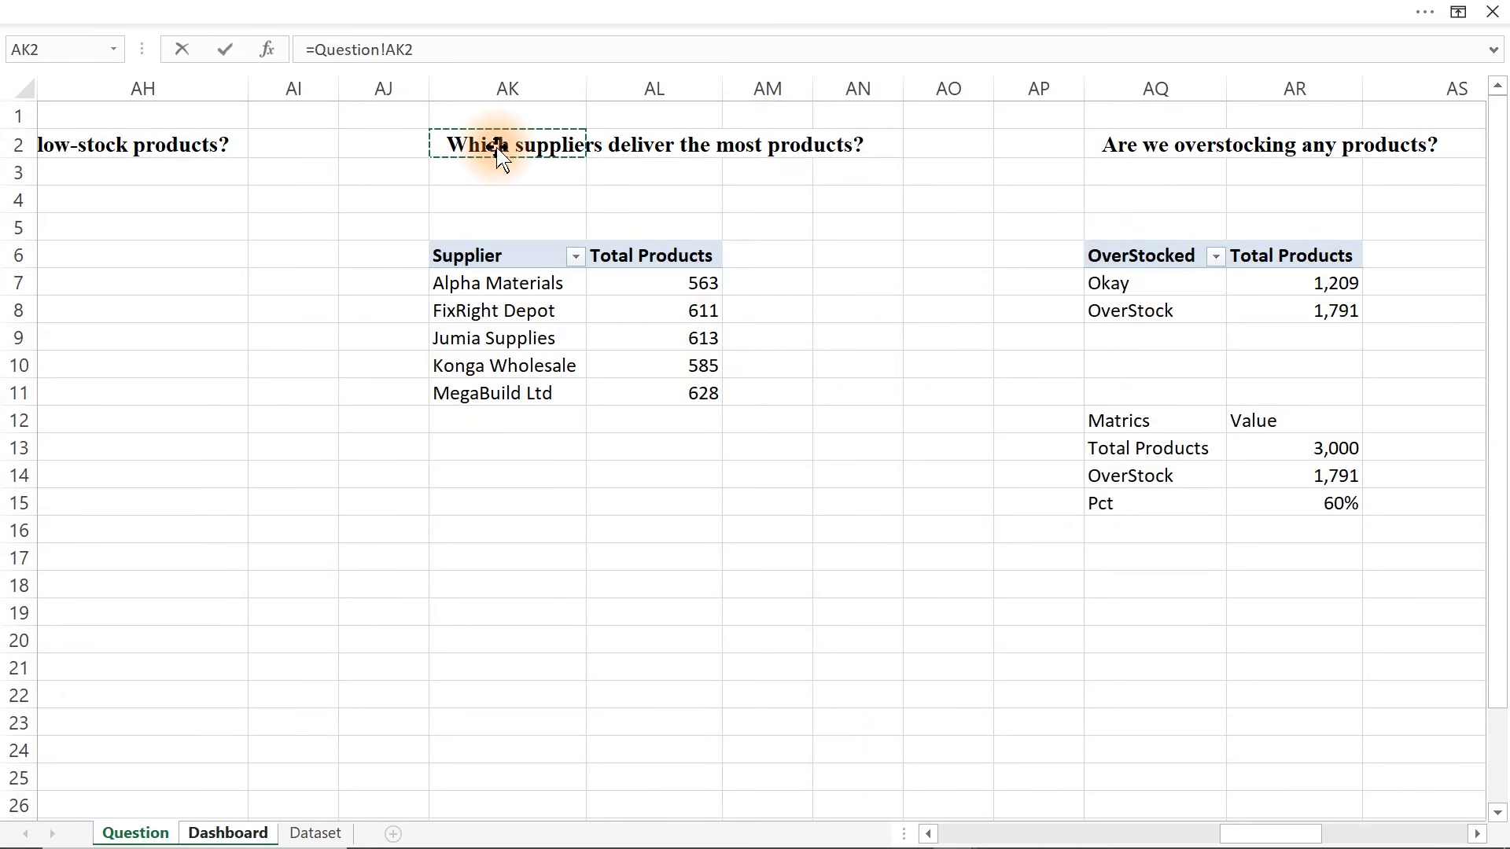
key(Return)
- Copy the text formatting of the Items Below Reorder Level title onto the wide card's supplier title
click(627, 146)
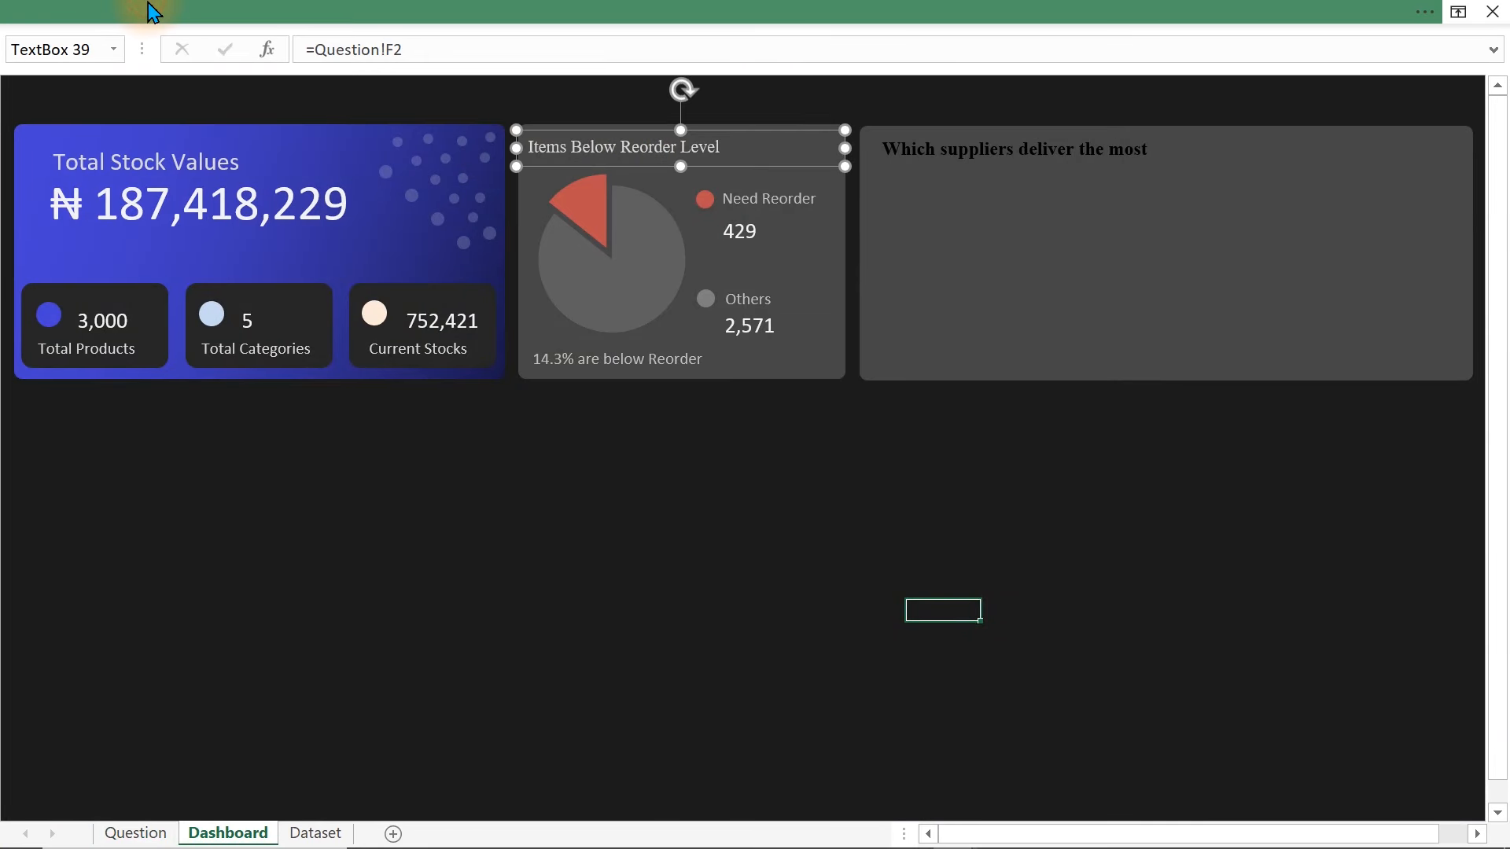
click(154, 11)
click(94, 59)
click(70, 144)
click(905, 161)
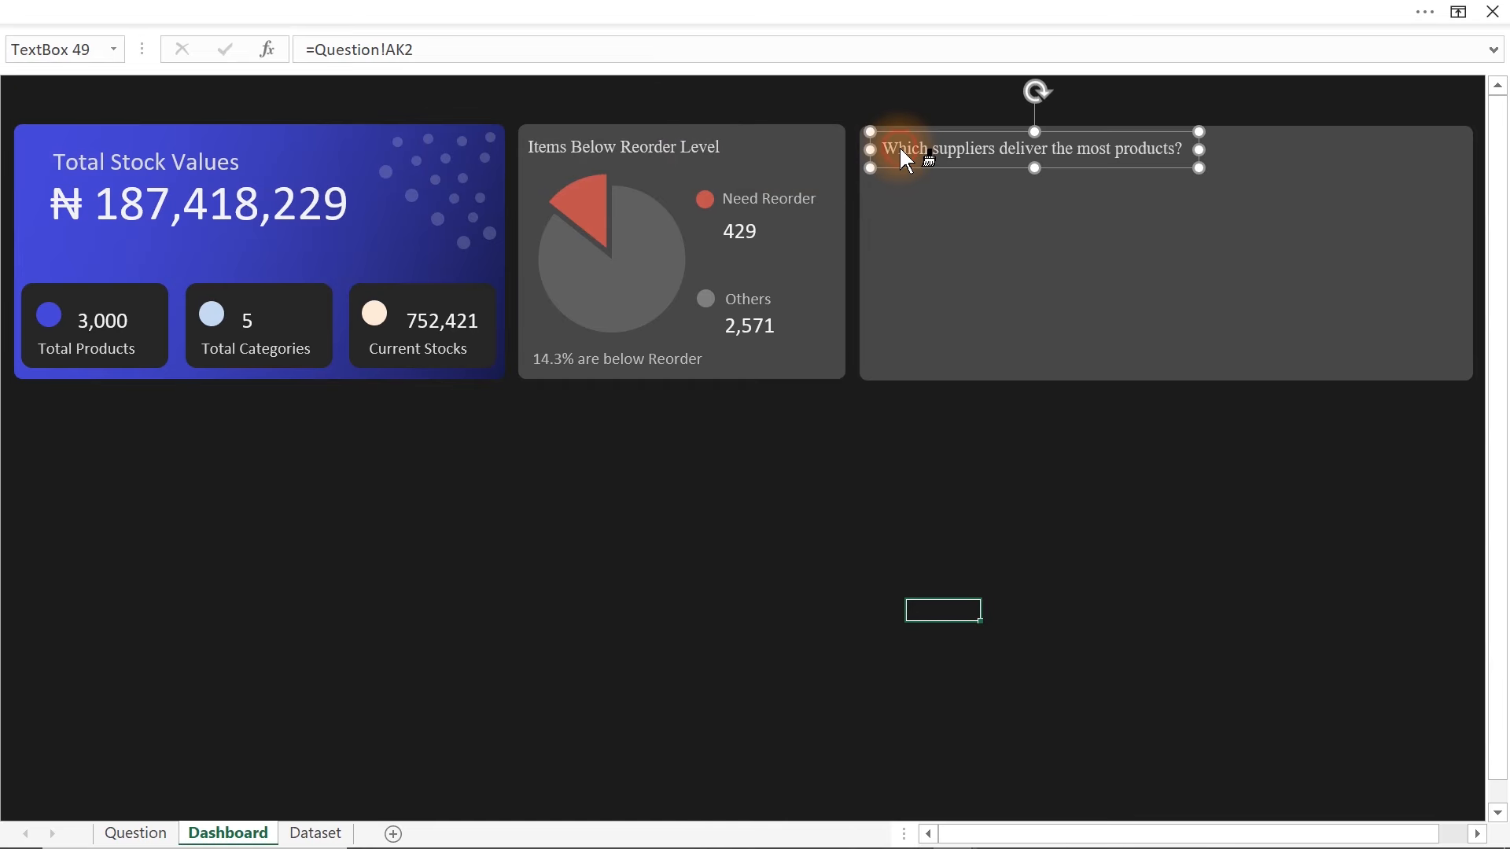
click(829, 492)
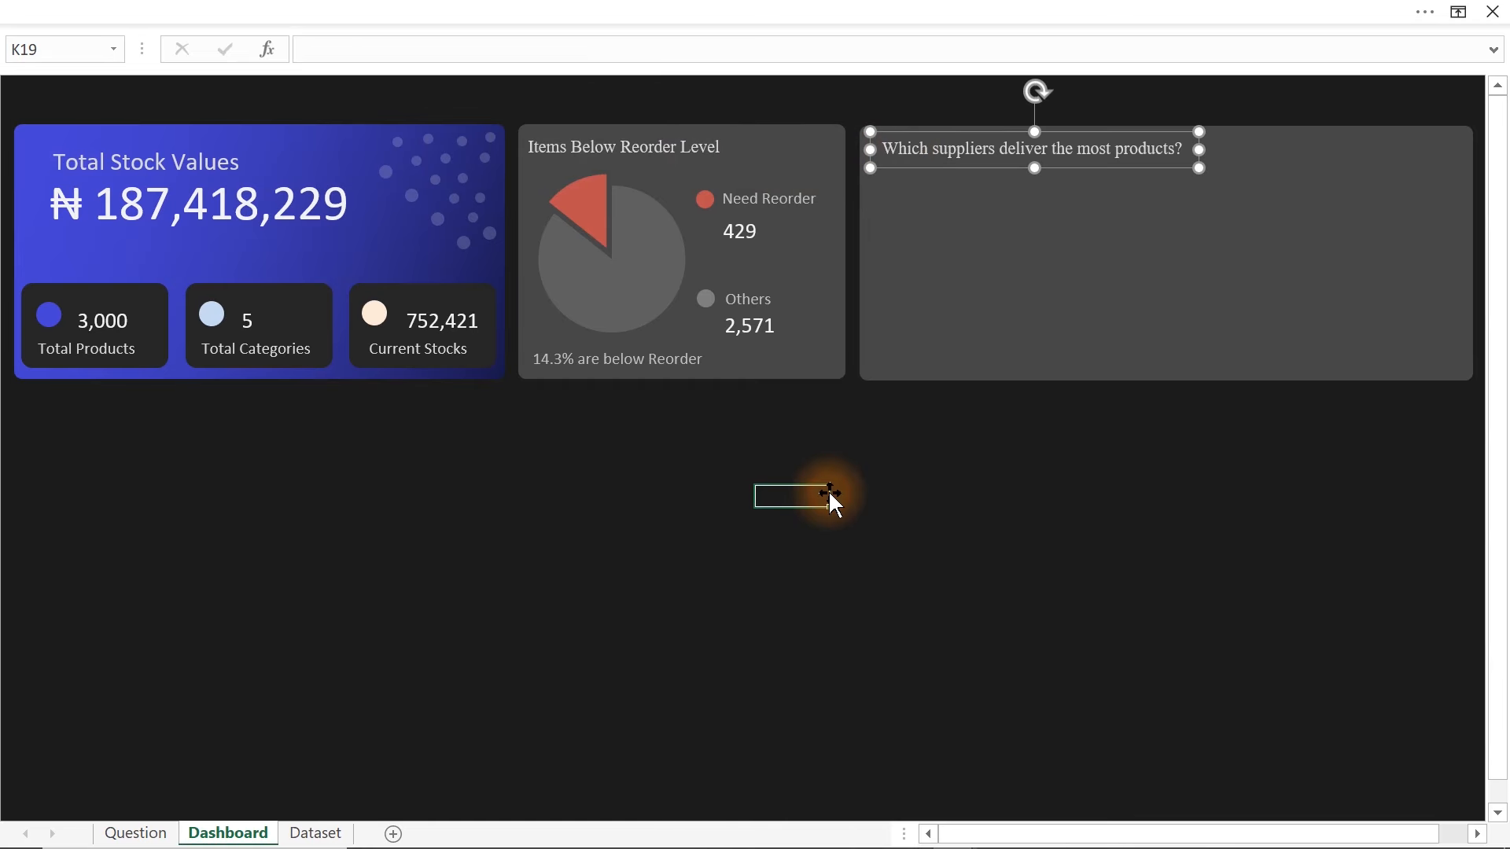
- On the Question sheet, insert a clustered column chart from the Supplier pivot table
click(138, 834)
click(460, 337)
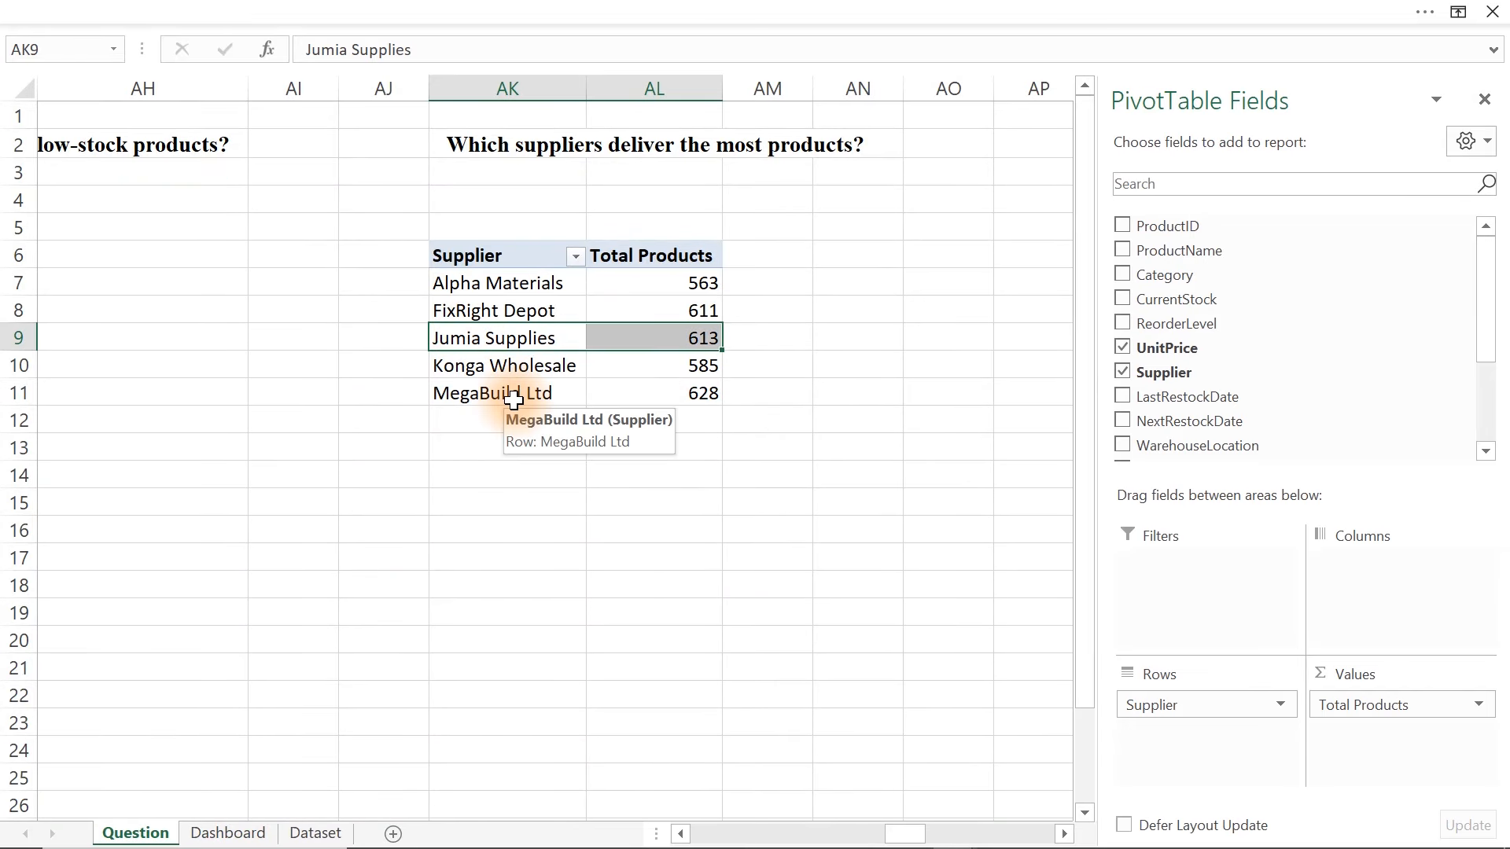
click(604, 7)
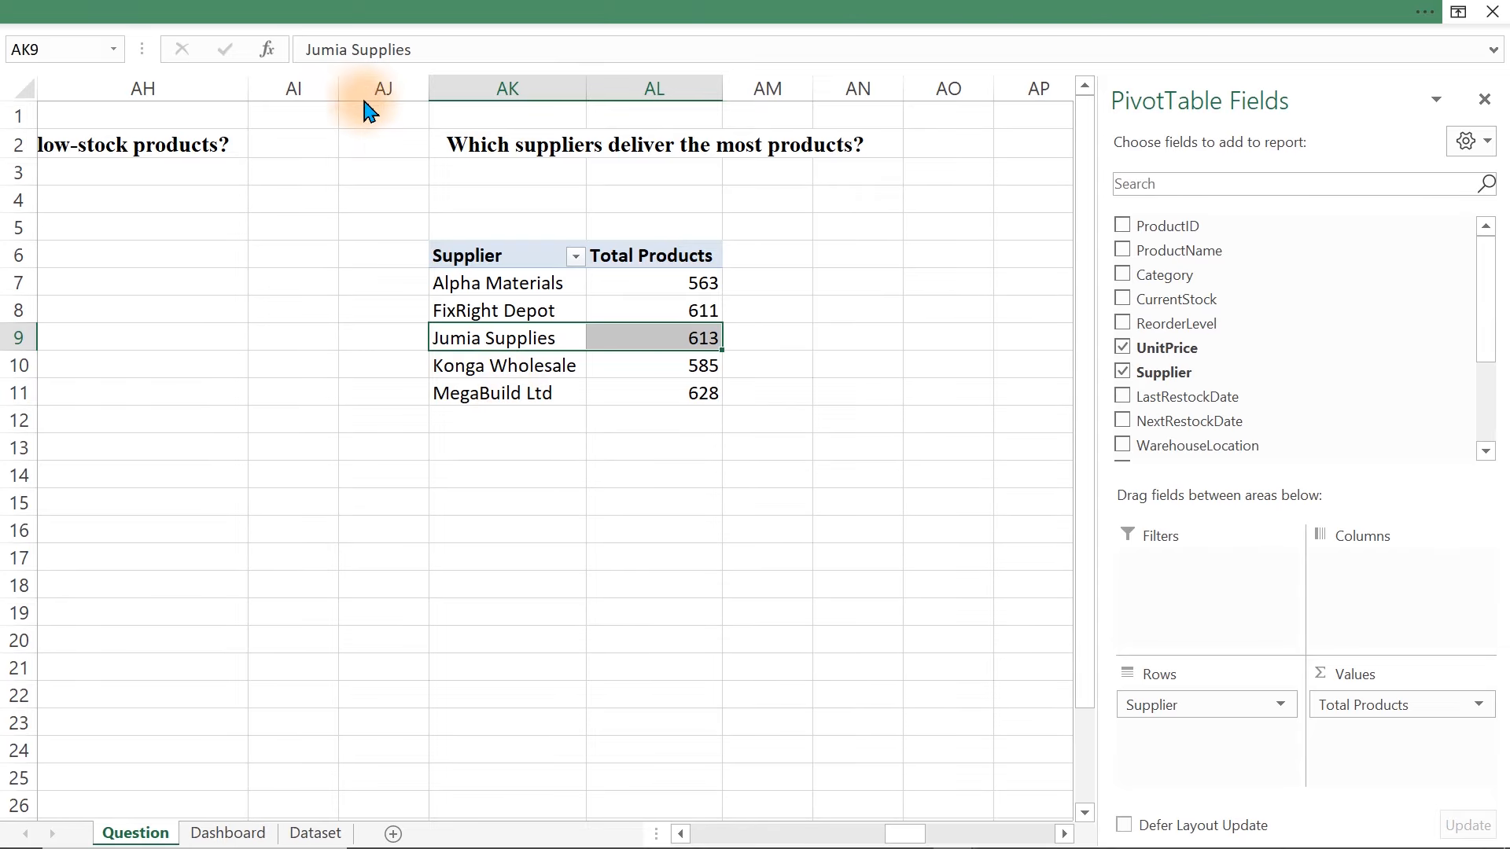
click(173, 66)
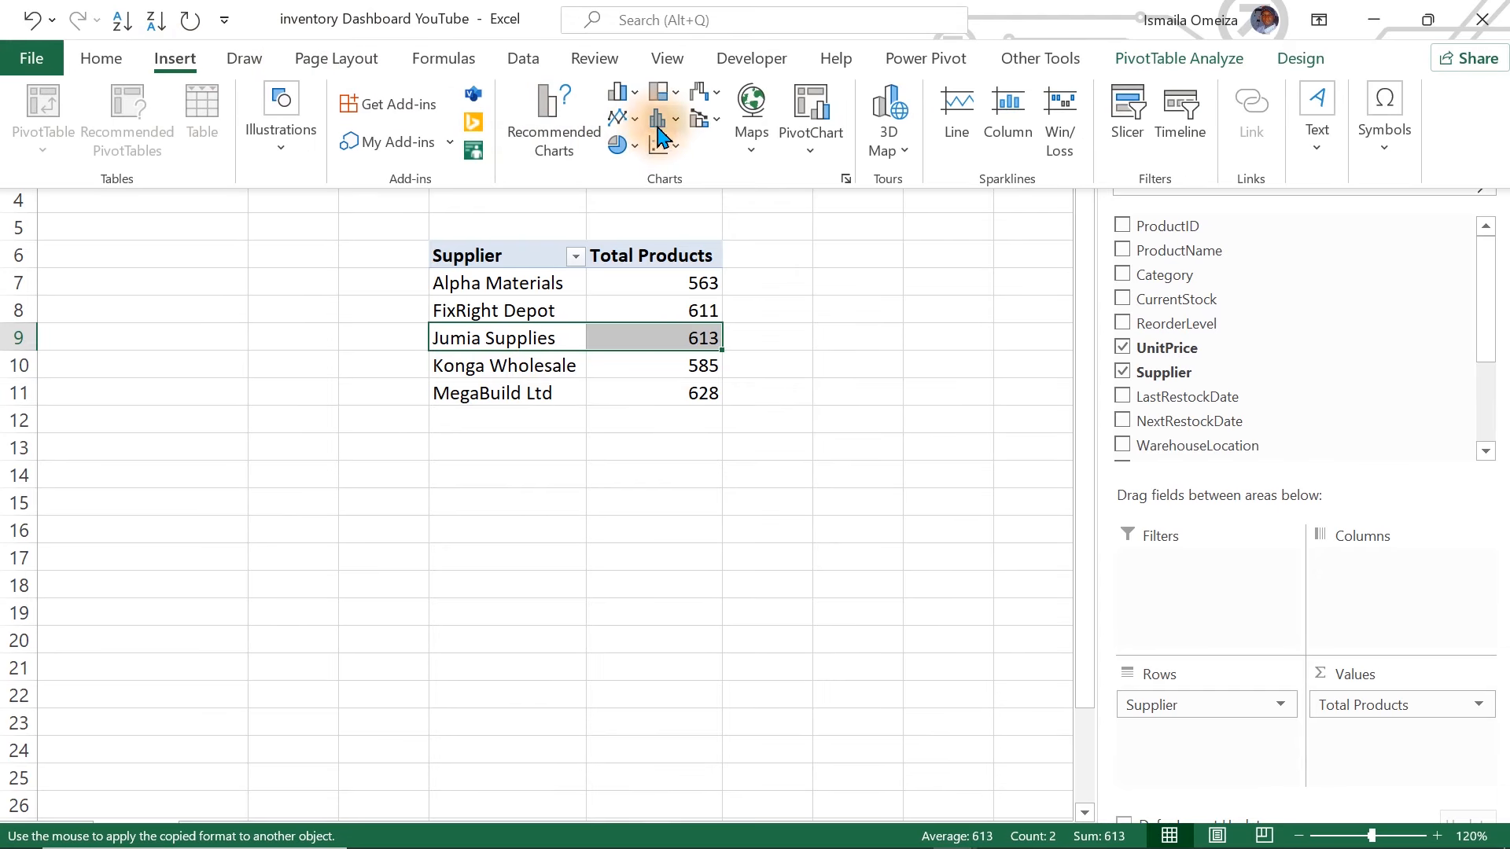
click(629, 95)
click(639, 173)
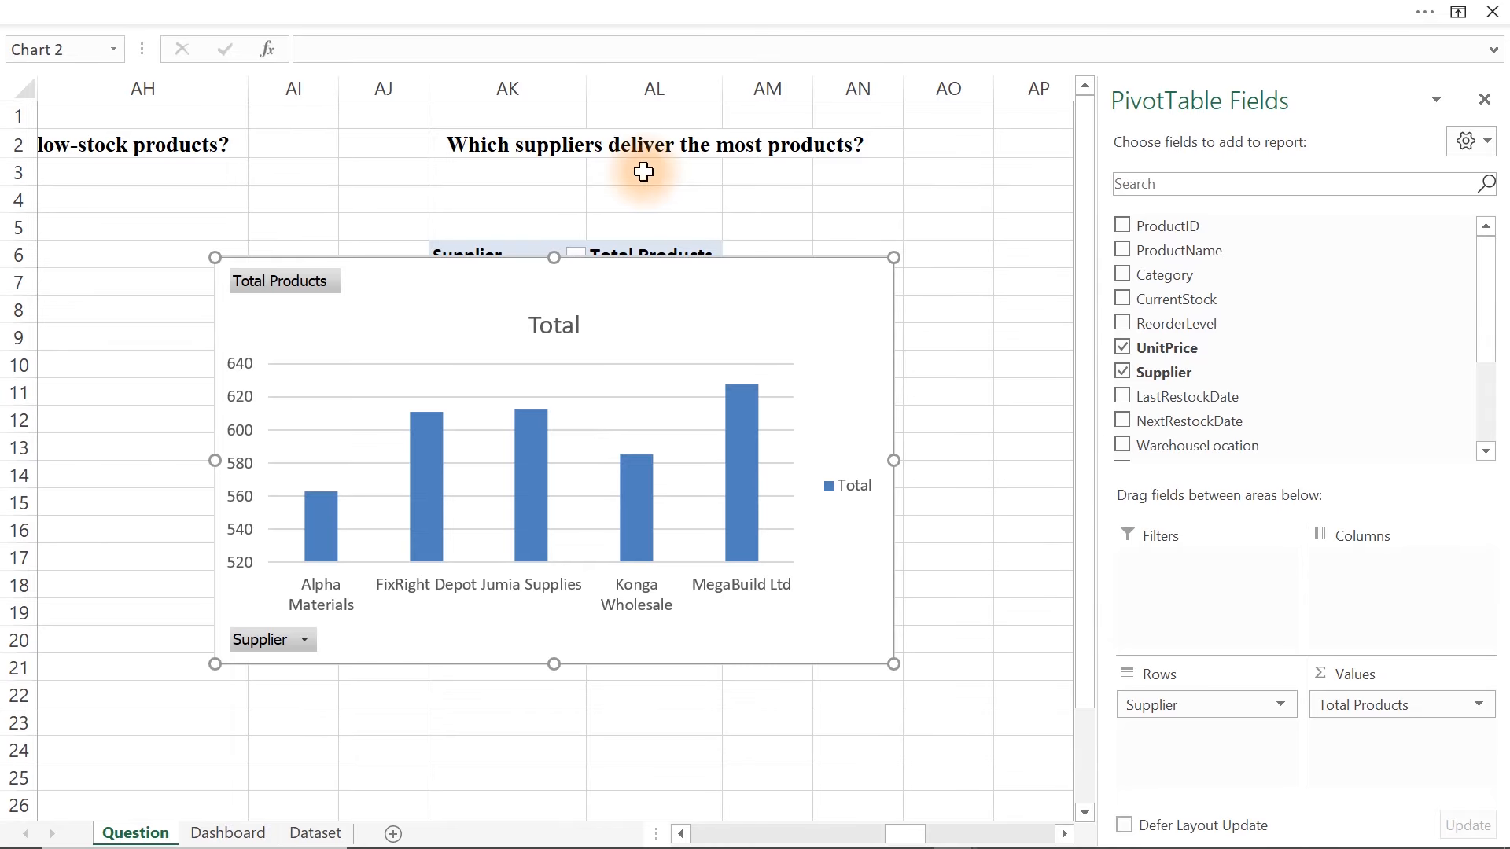
- Move the supplier chart to the Dashboard sheet and fit it inside the wide card, below the title
key(ctrl+x)
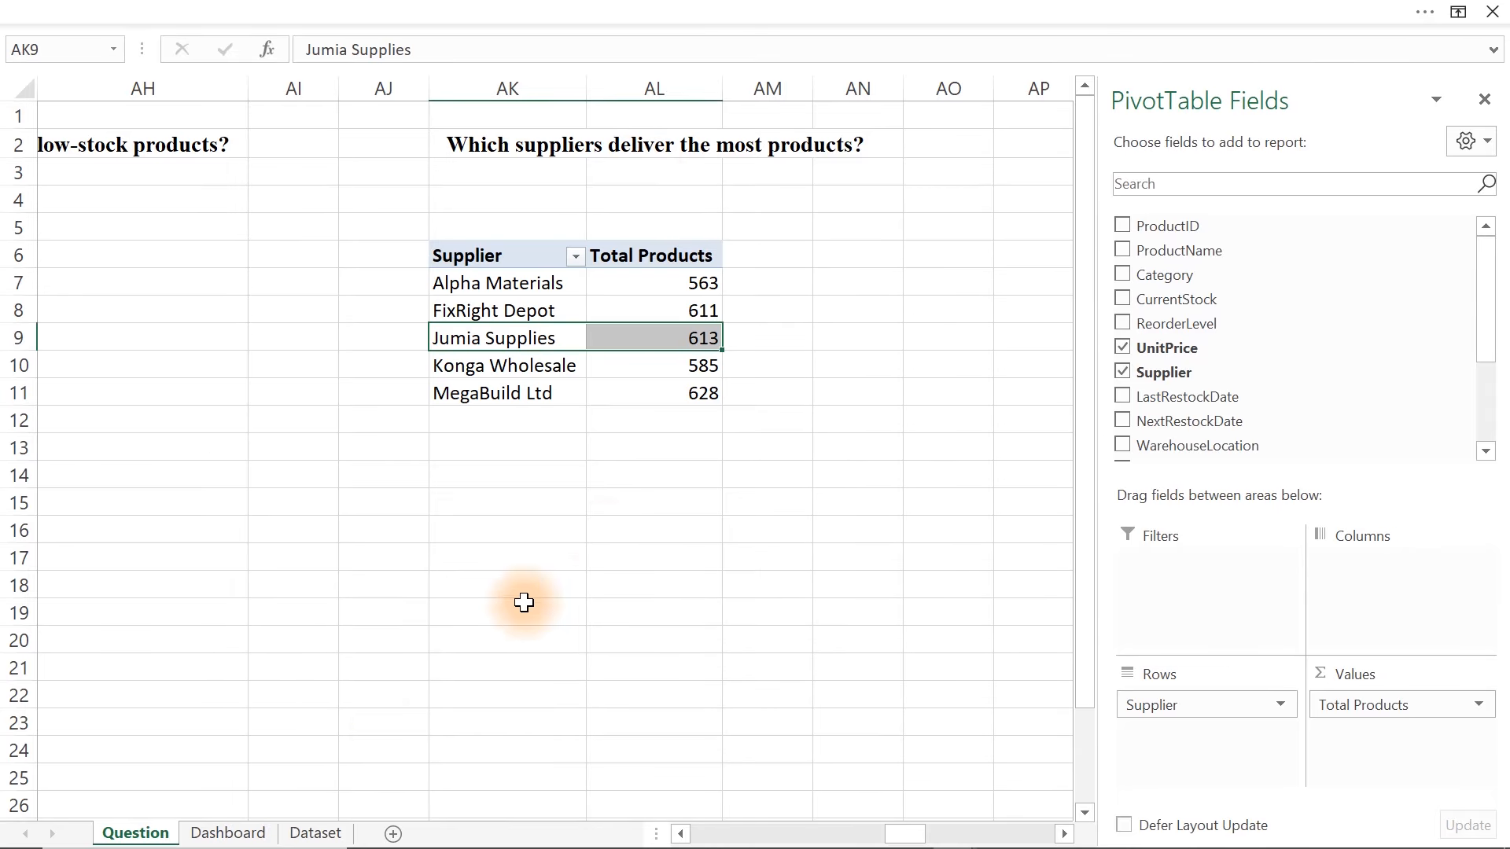
click(228, 833)
key(ctrl+v)
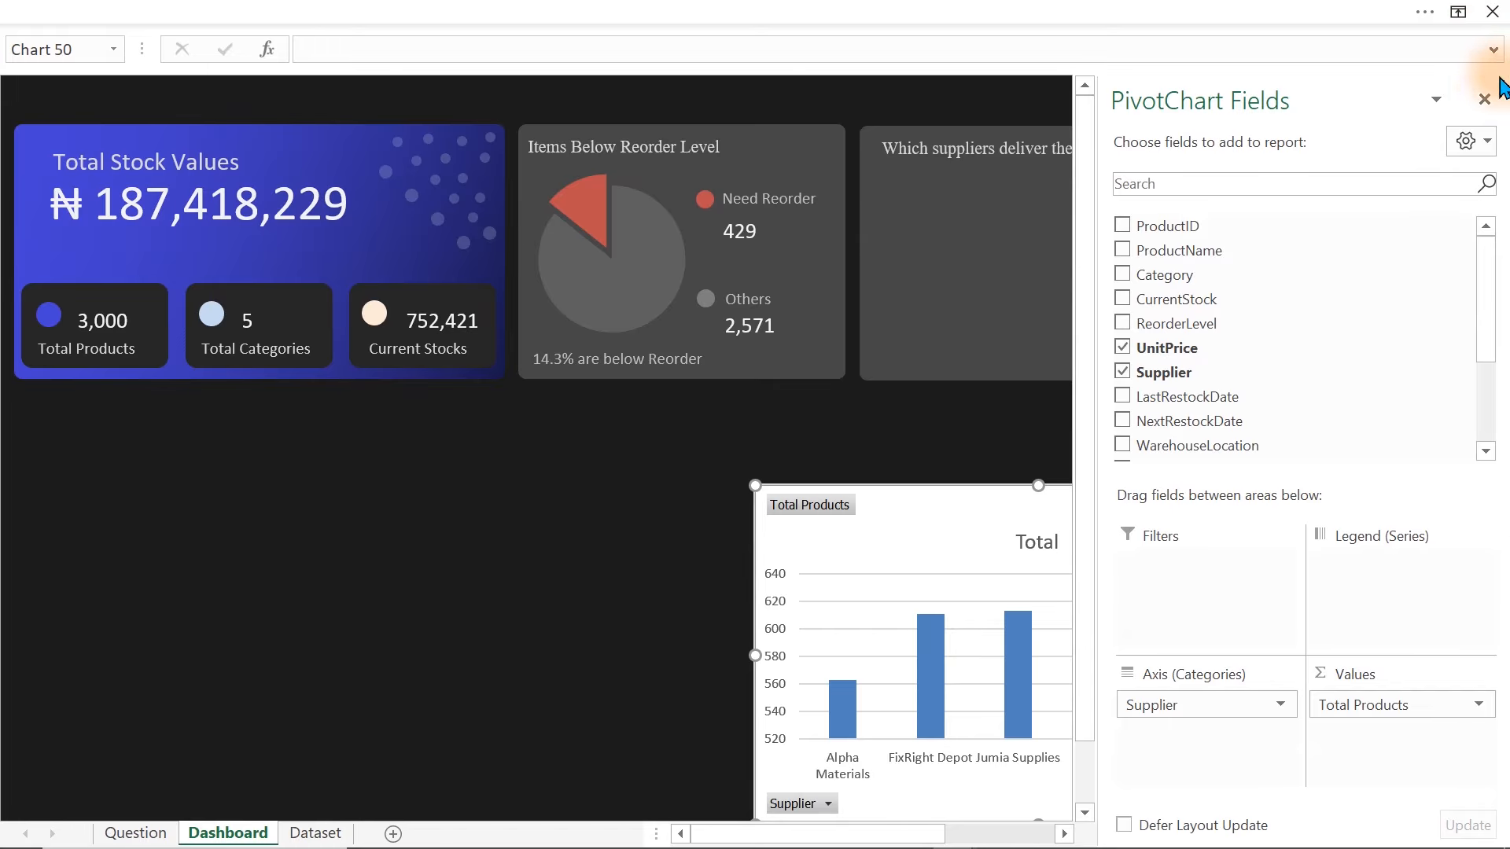
click(1484, 100)
drag(1121, 489, 1279, 173)
drag(1445, 514, 1155, 367)
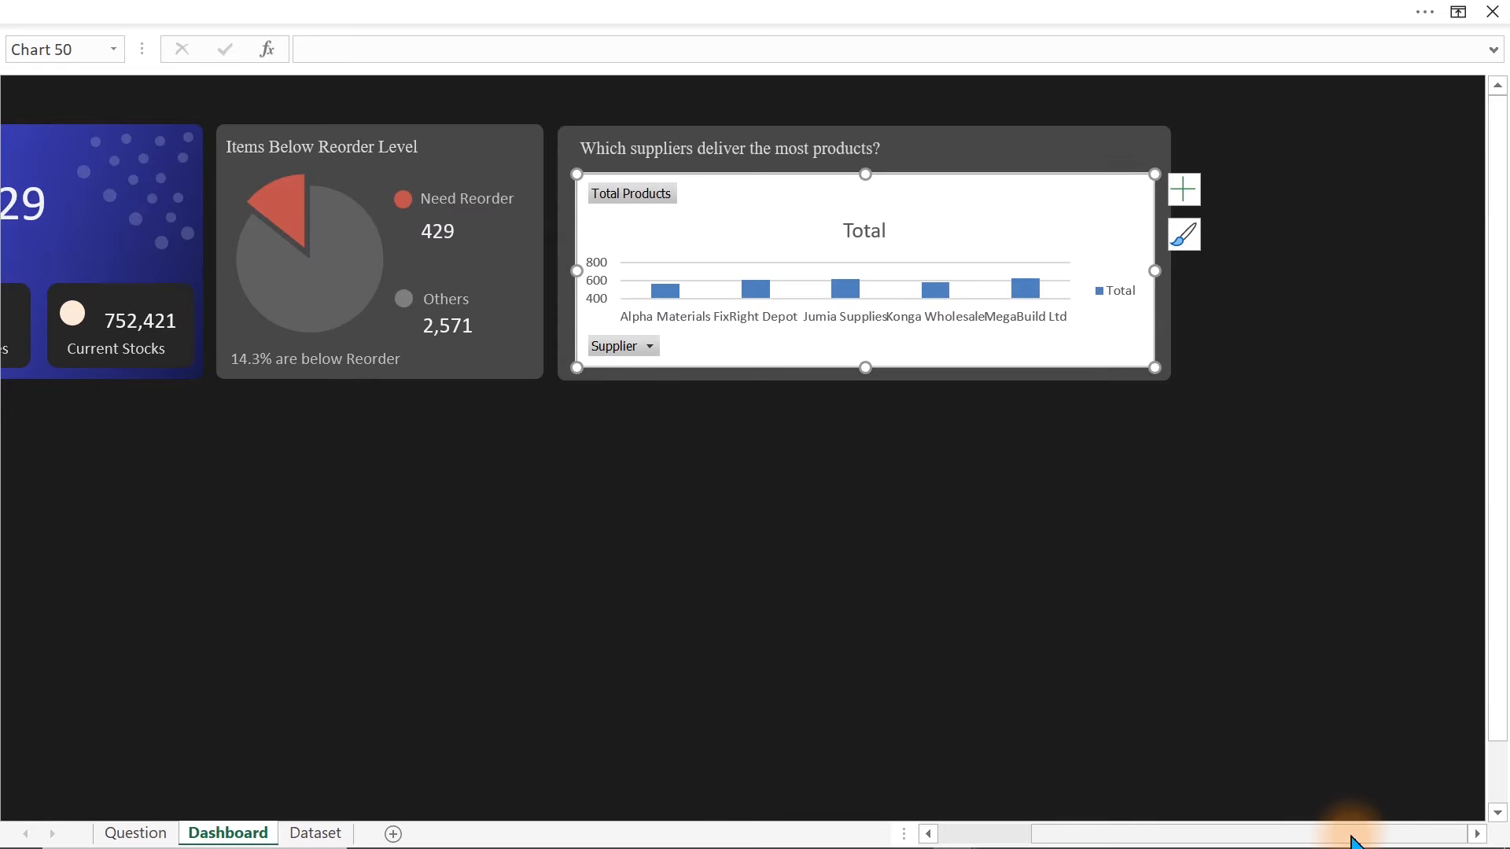
drag(1345, 845, 1162, 841)
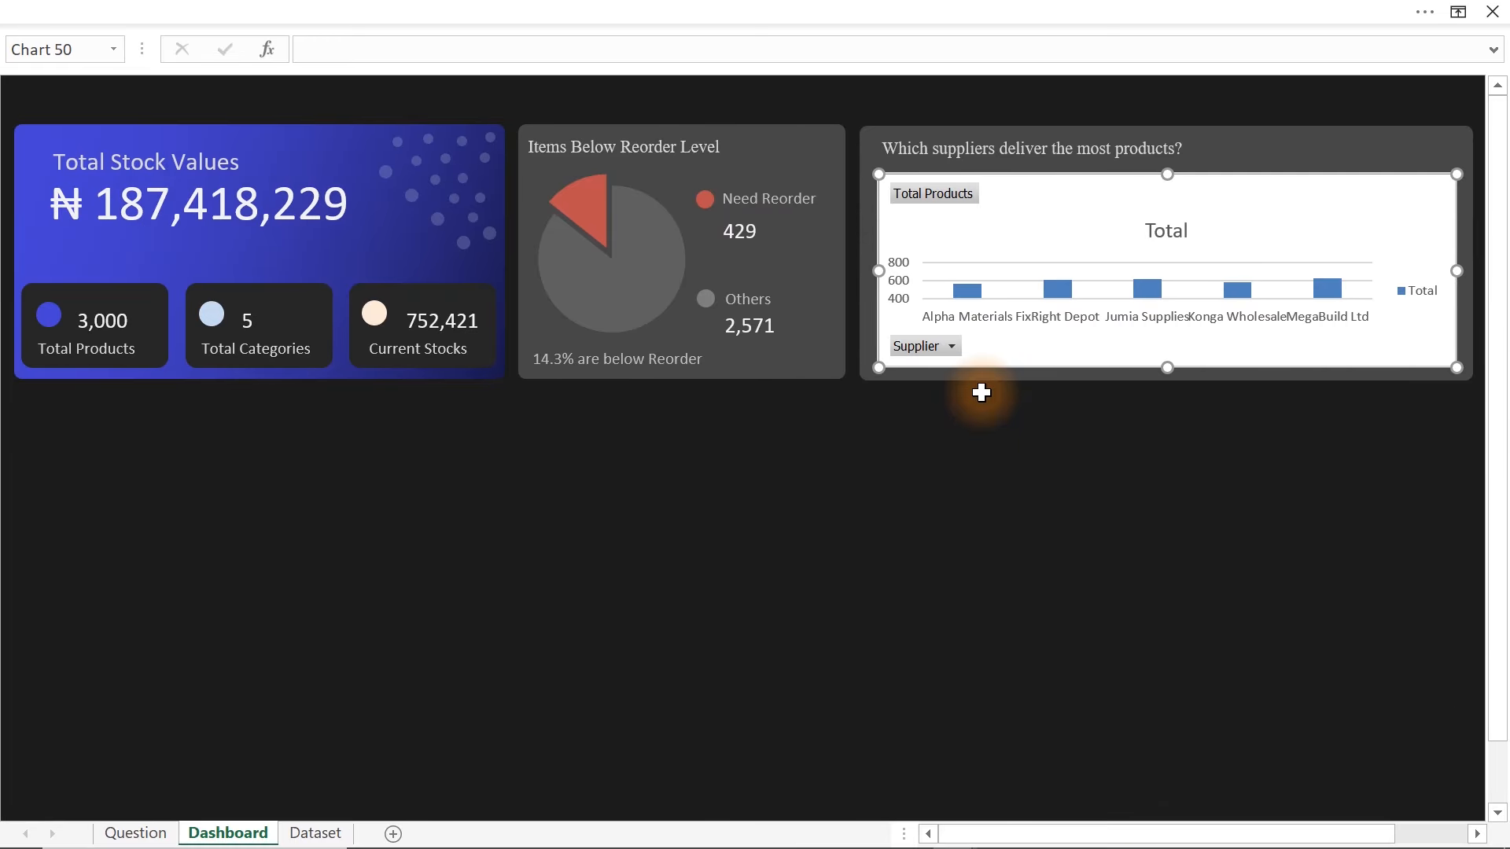
- Hide all field buttons on the supplier chart and delete its legend and chart title
right_click(947, 198)
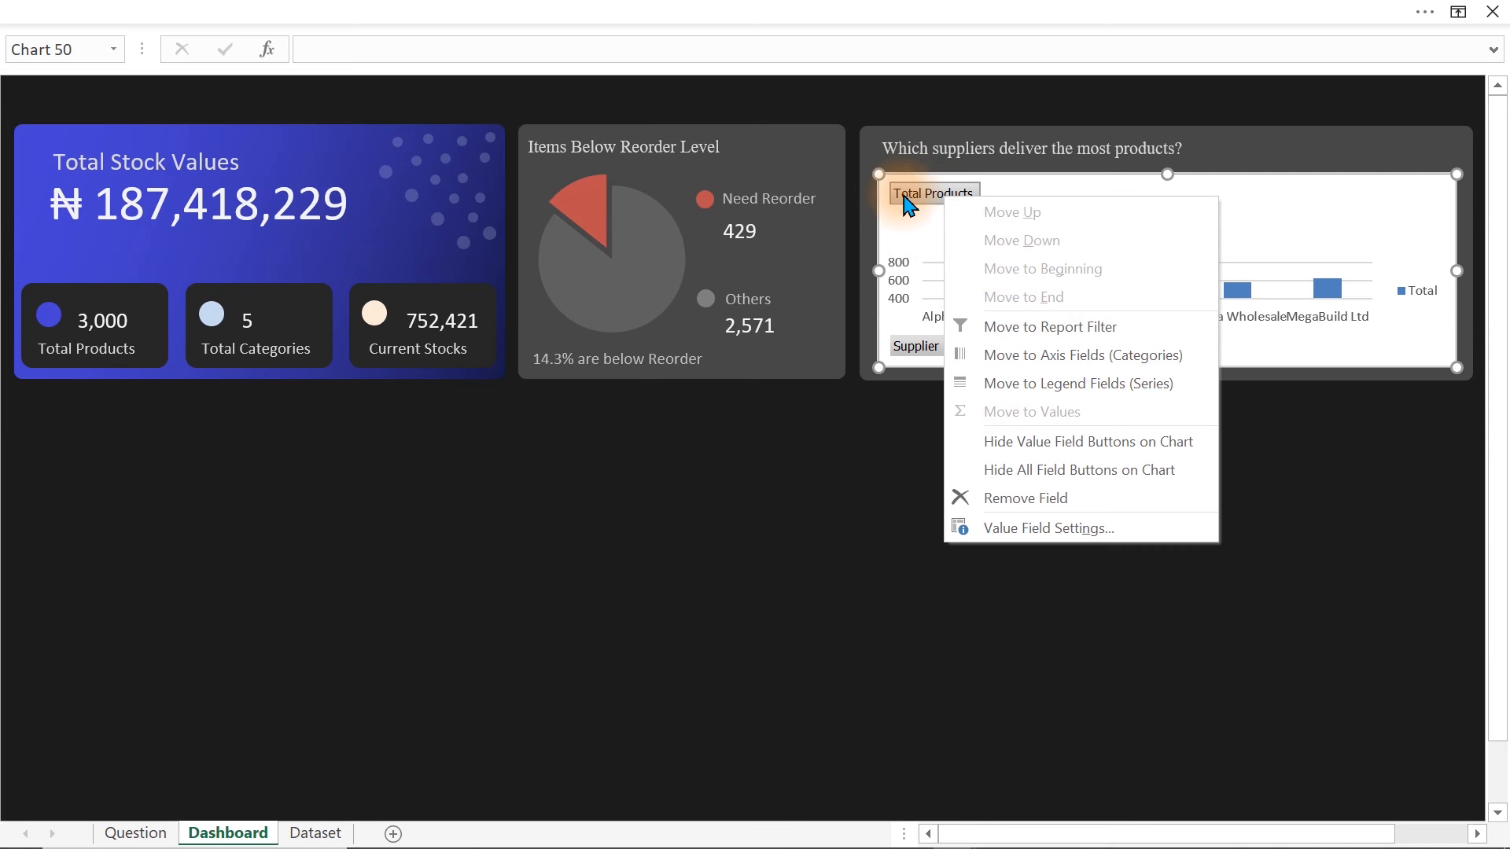
click(1046, 471)
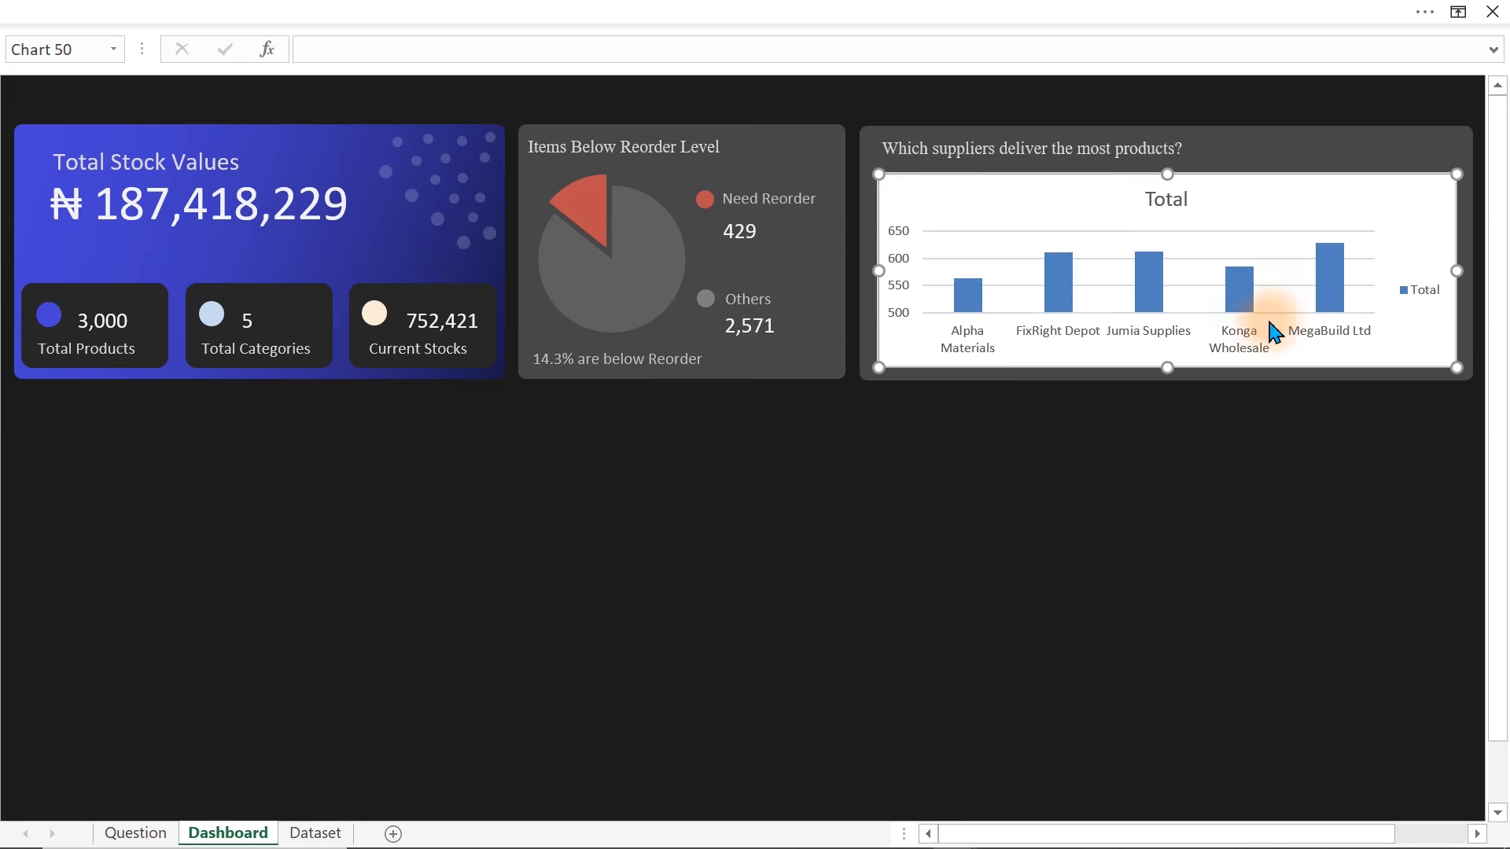
key(Delete)
click(1164, 203)
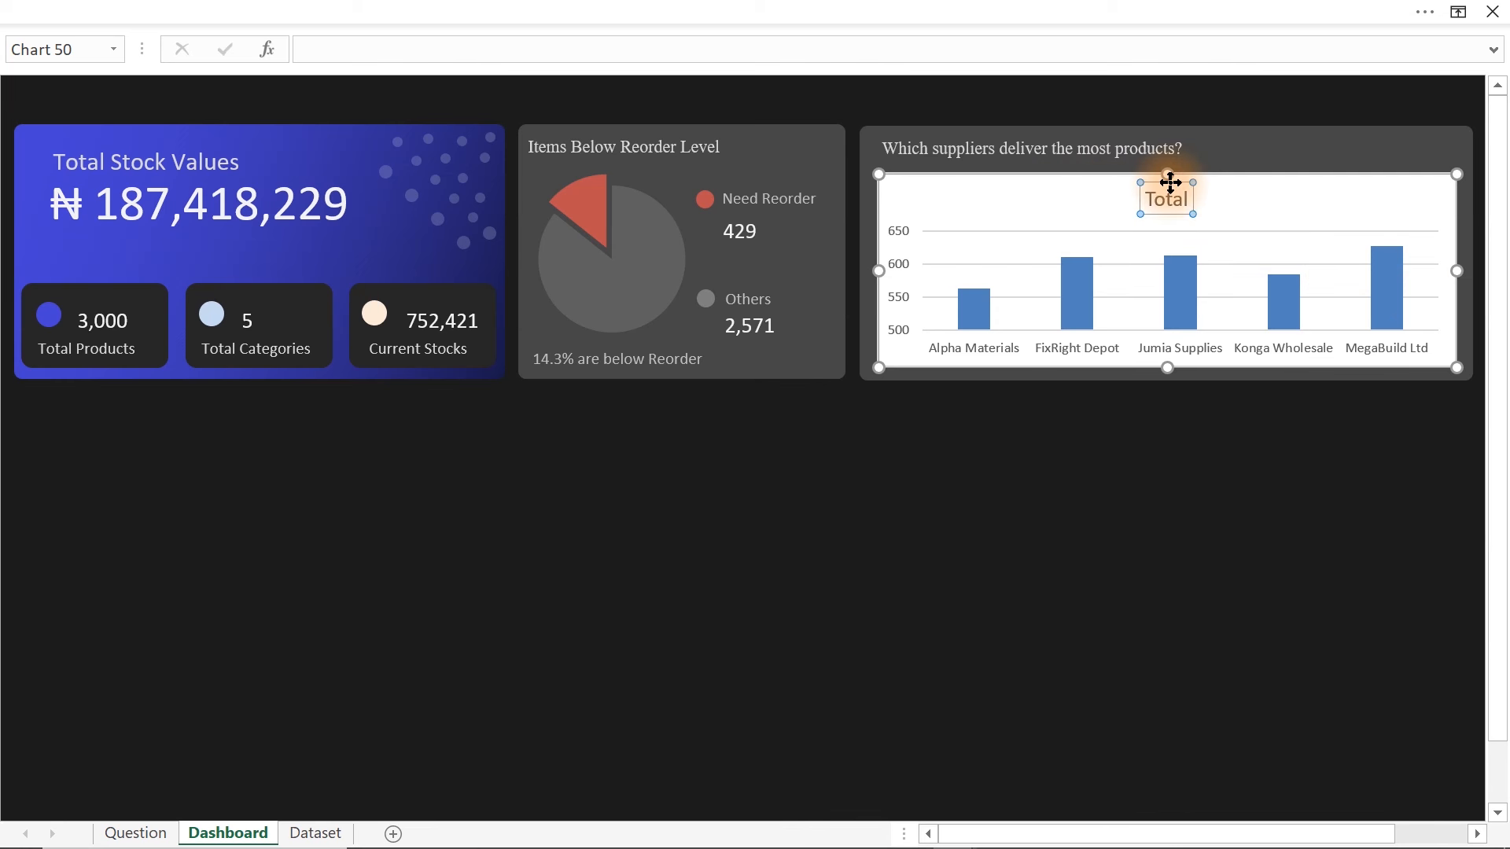
key(Delete)
- Delete the vertical axis and the gridlines from the supplier chart
click(904, 228)
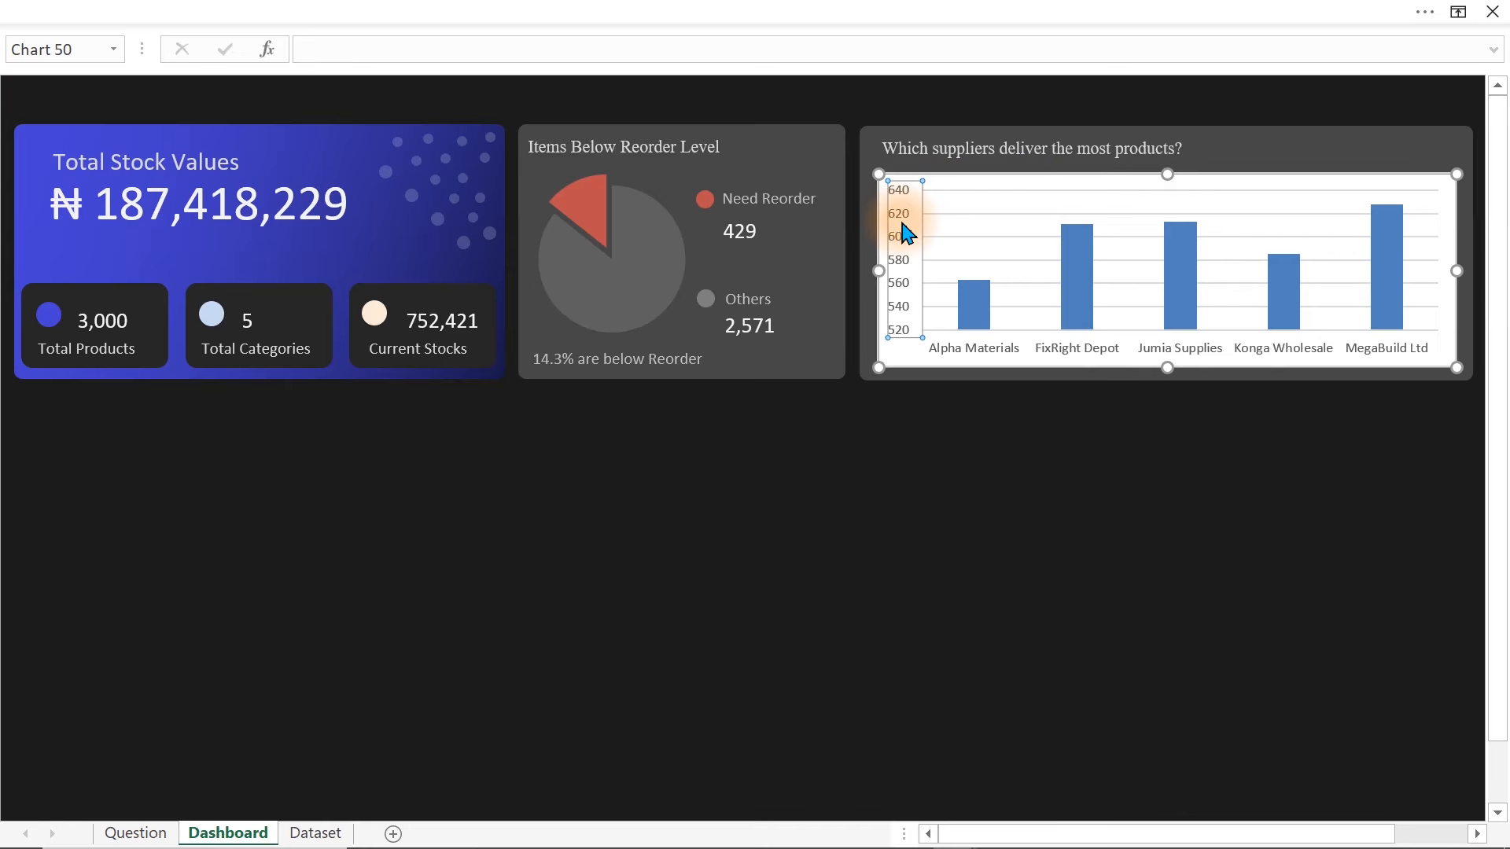
key(Delete)
click(925, 223)
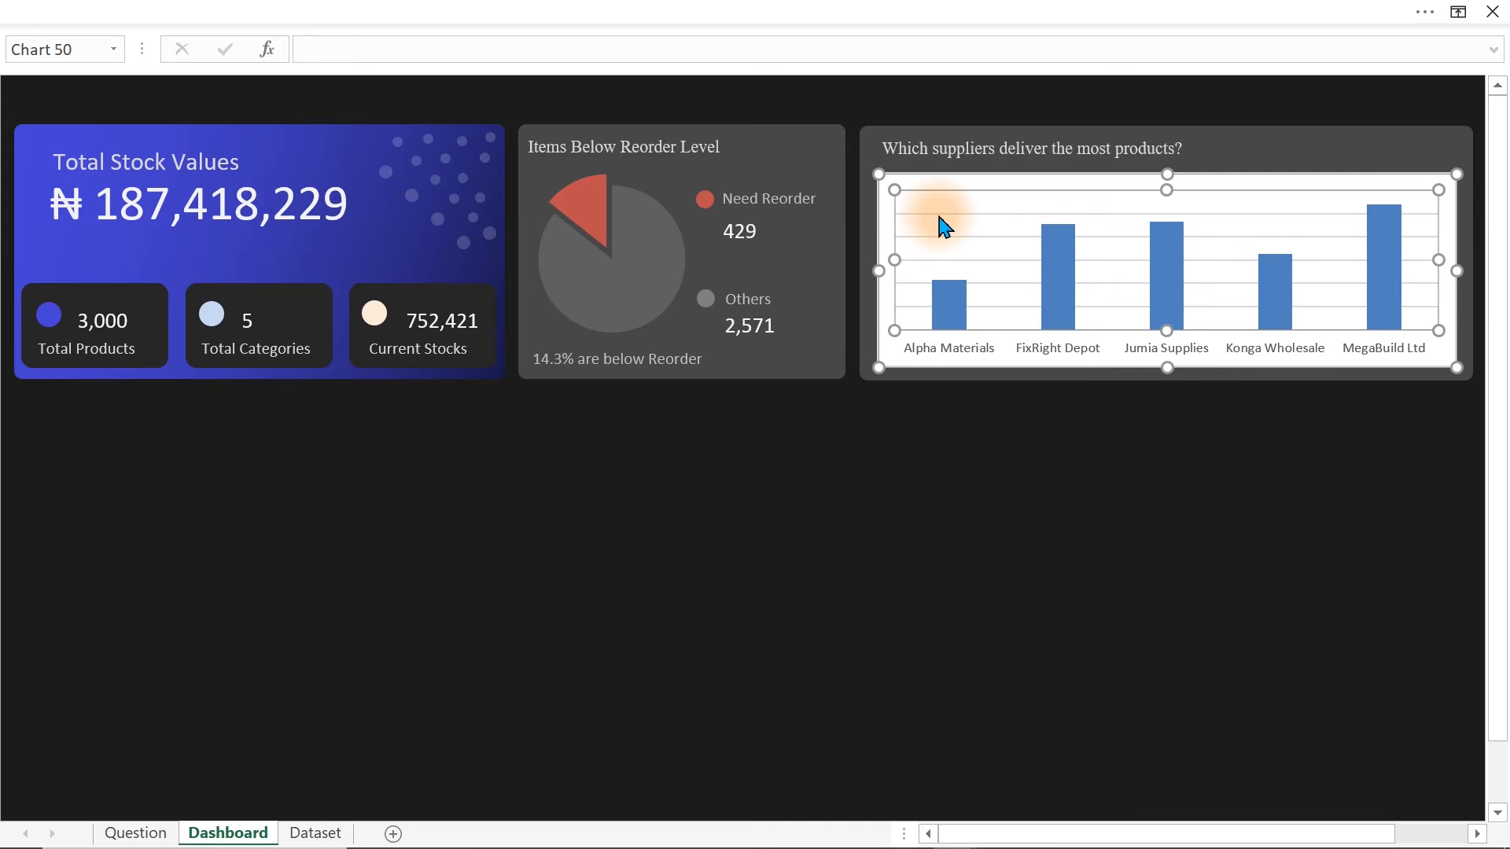
click(941, 215)
key(Delete)
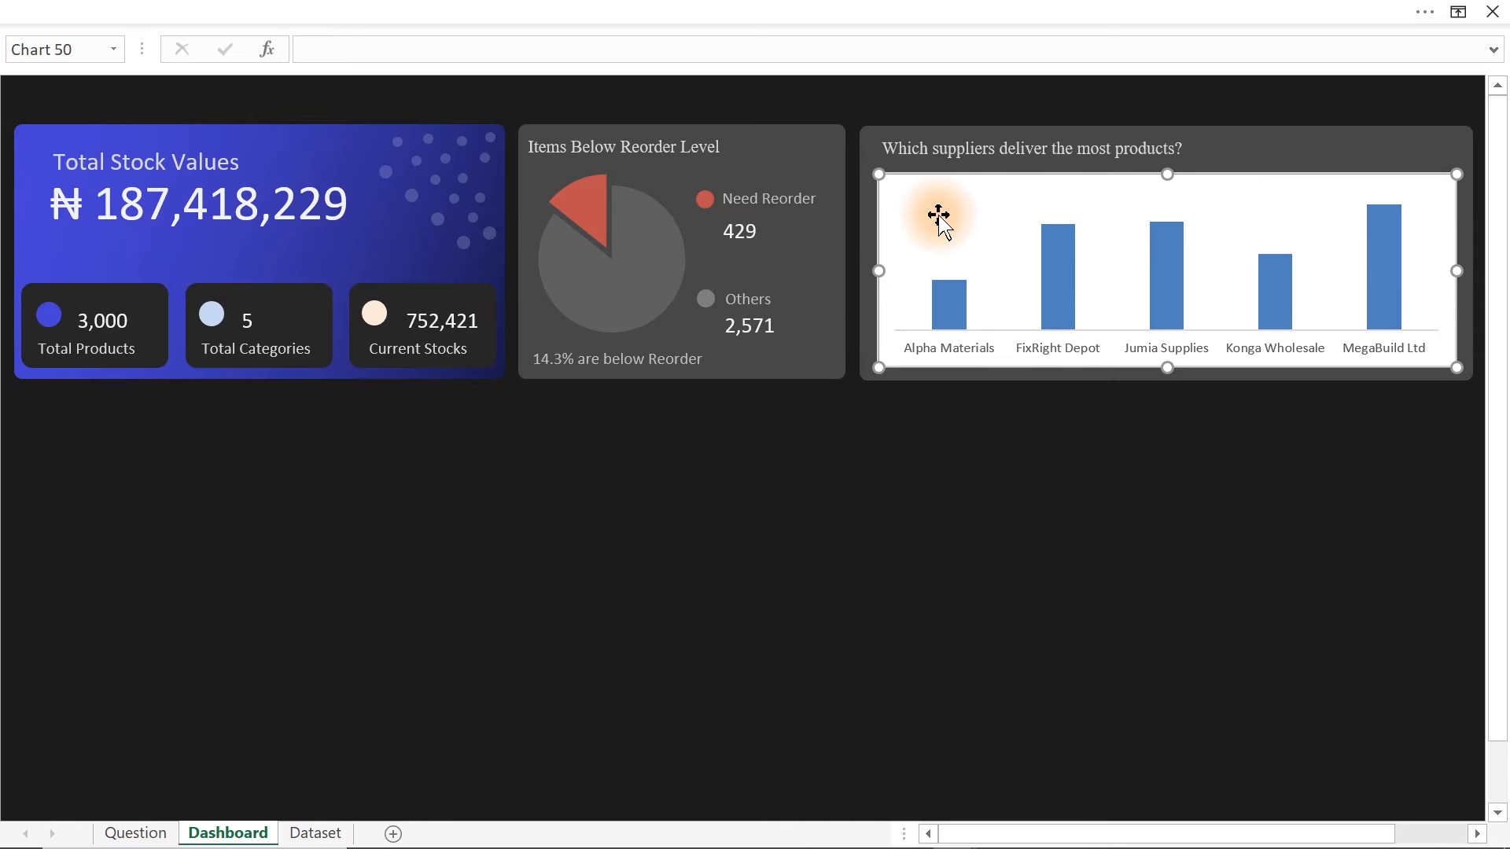
- Set the supplier chart's area to no fill and its border to no line
double_click(984, 172)
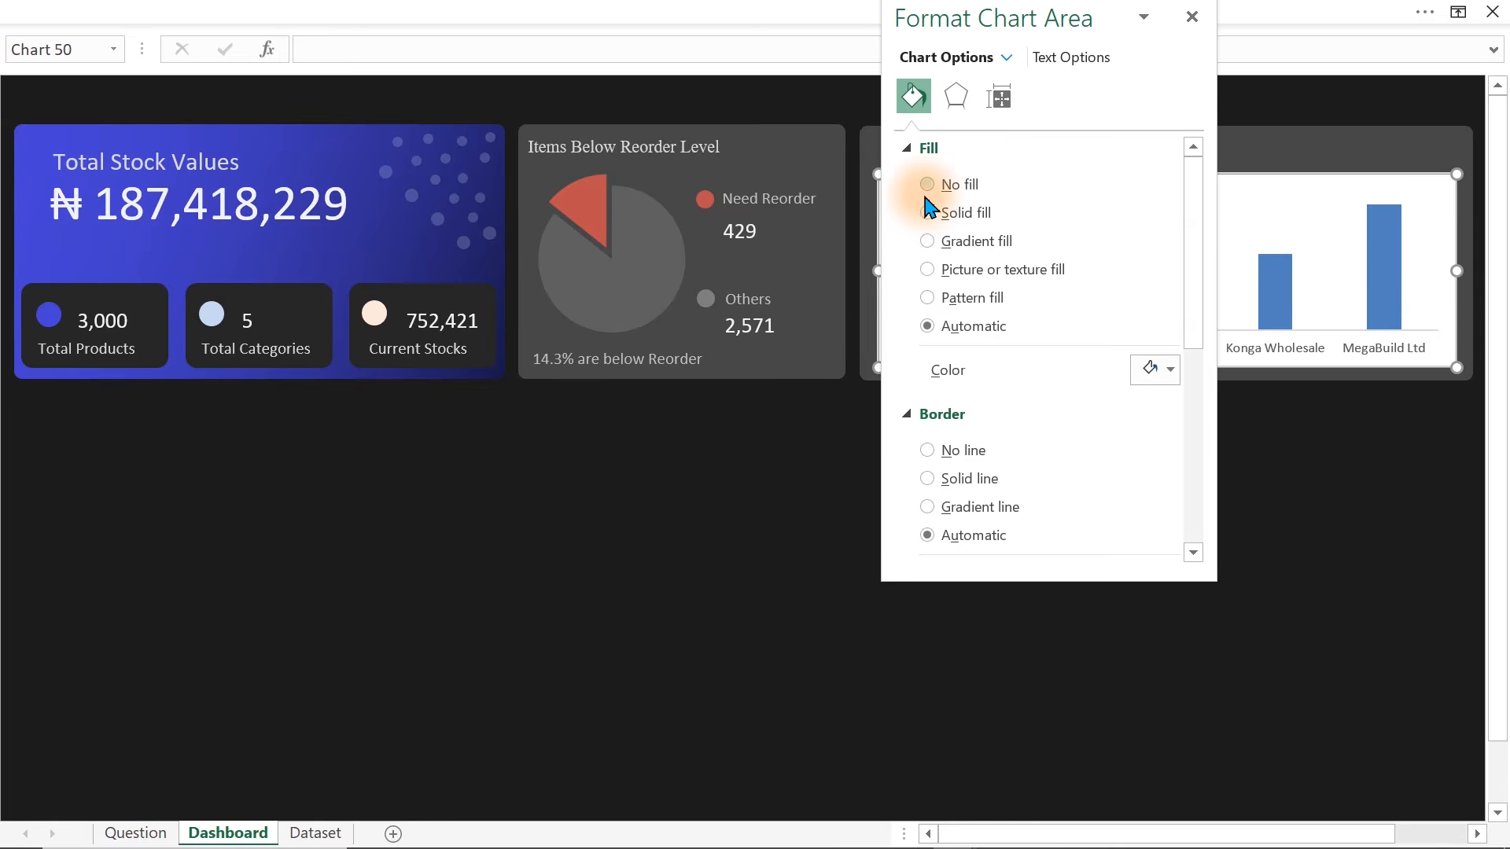
click(928, 402)
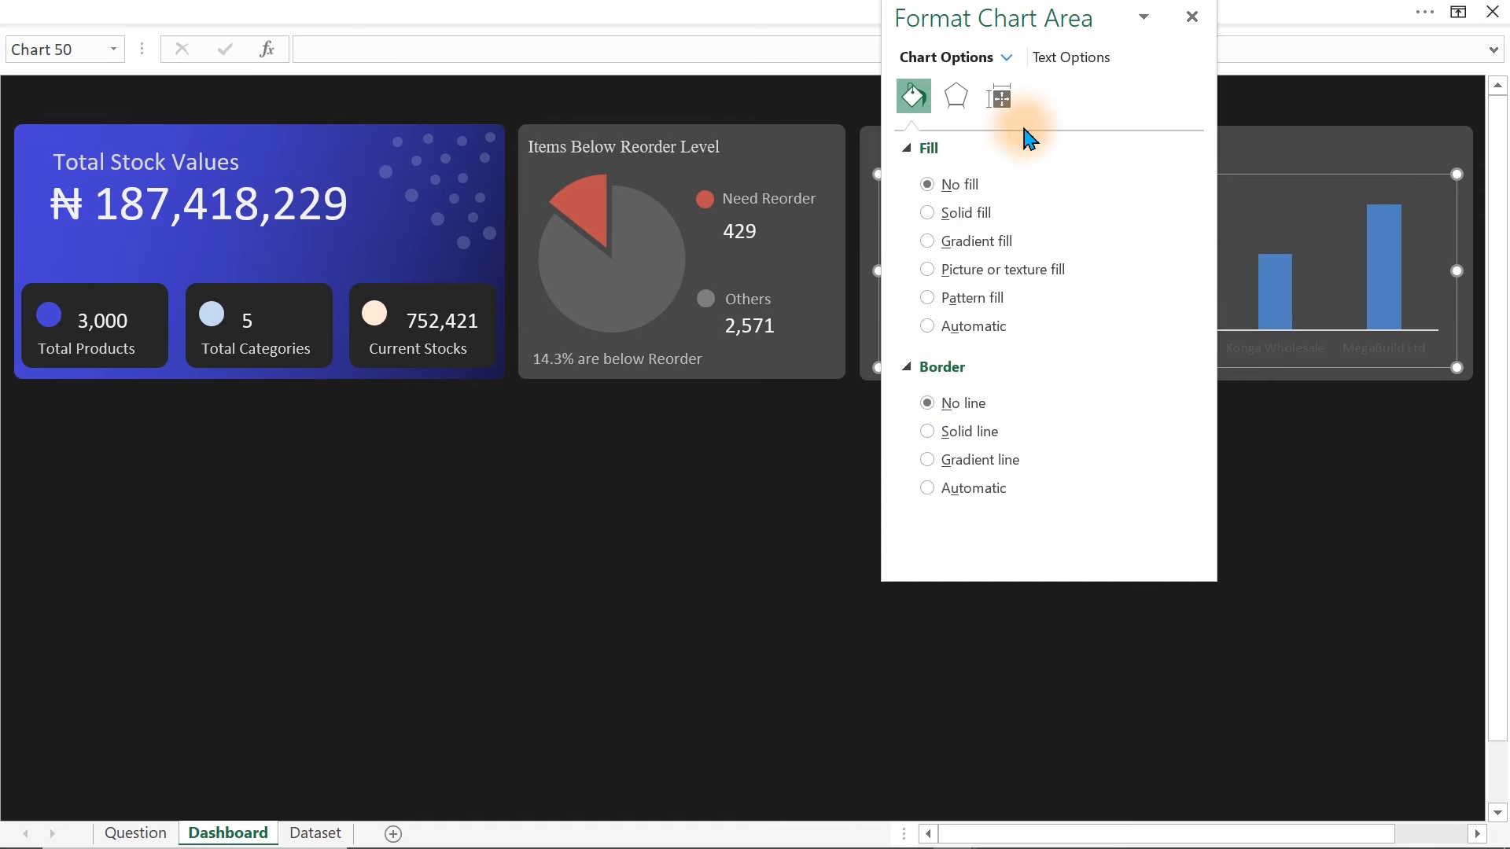
drag(1016, 27, 575, 120)
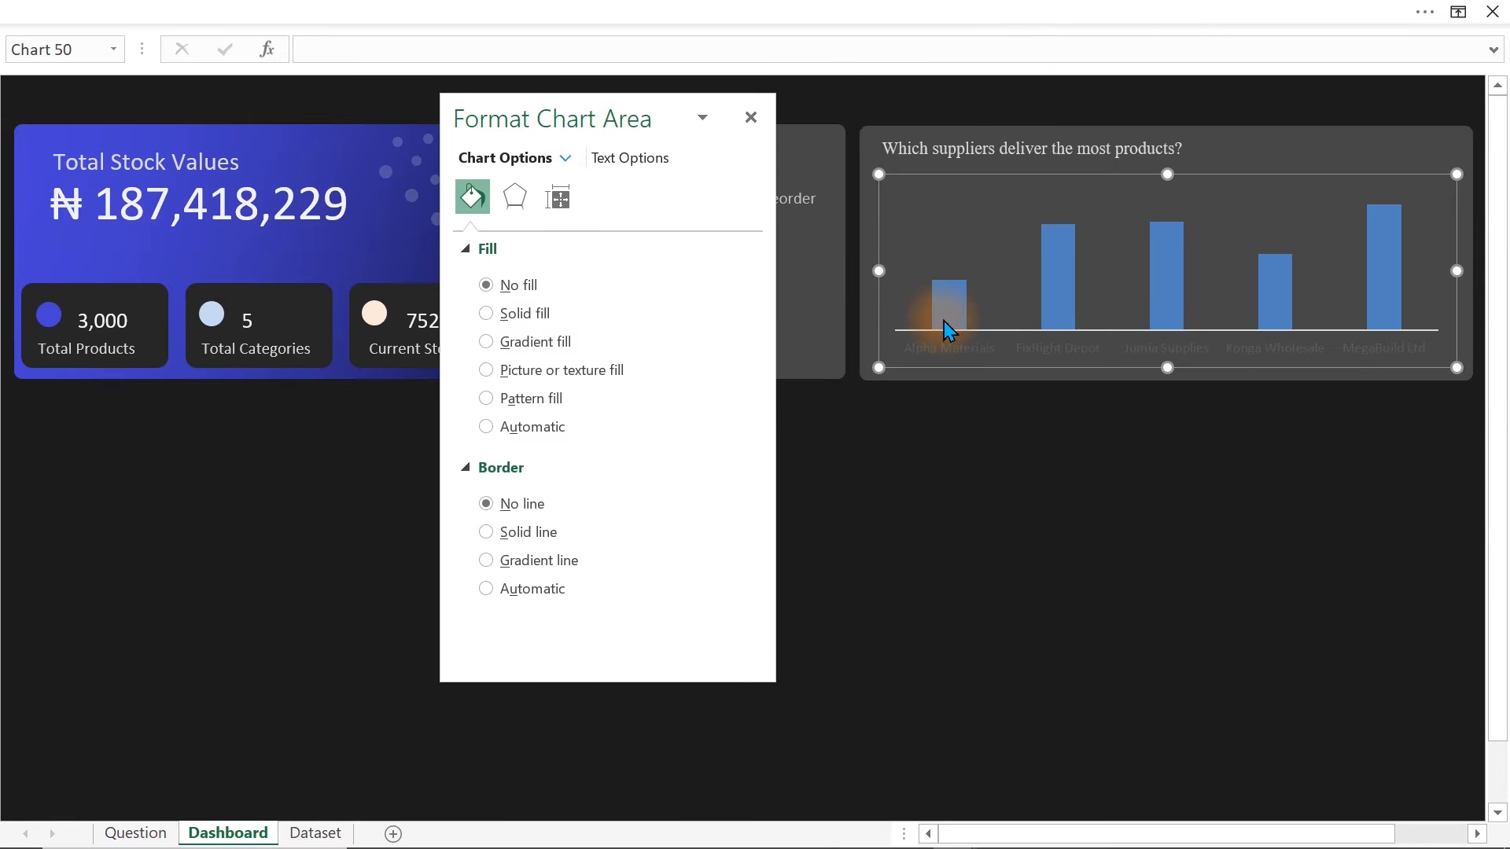
- Change the text fill of the chart's supplier name labels to light grey
click(1054, 330)
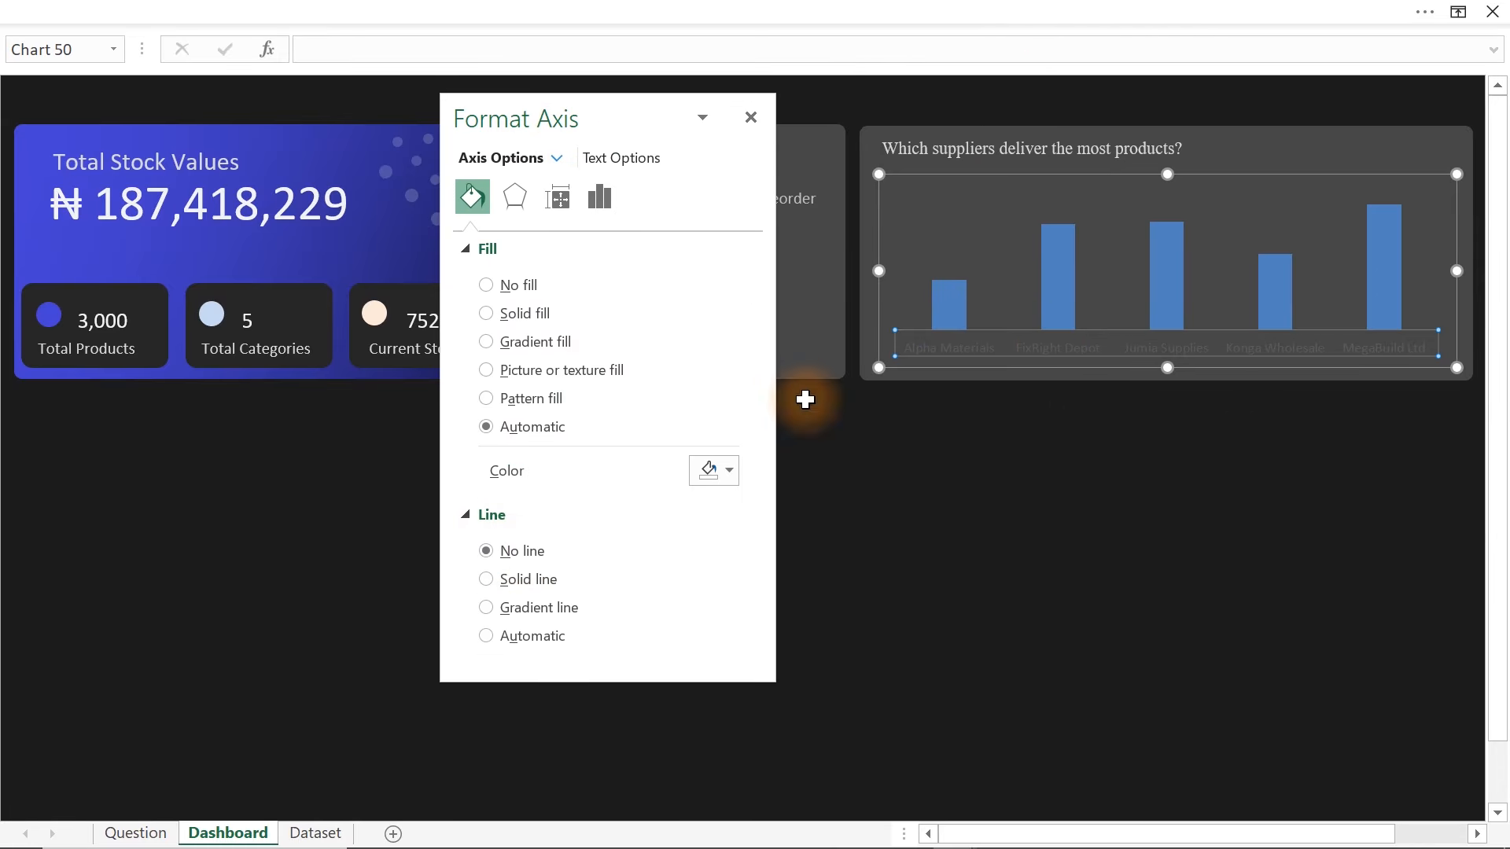
click(621, 160)
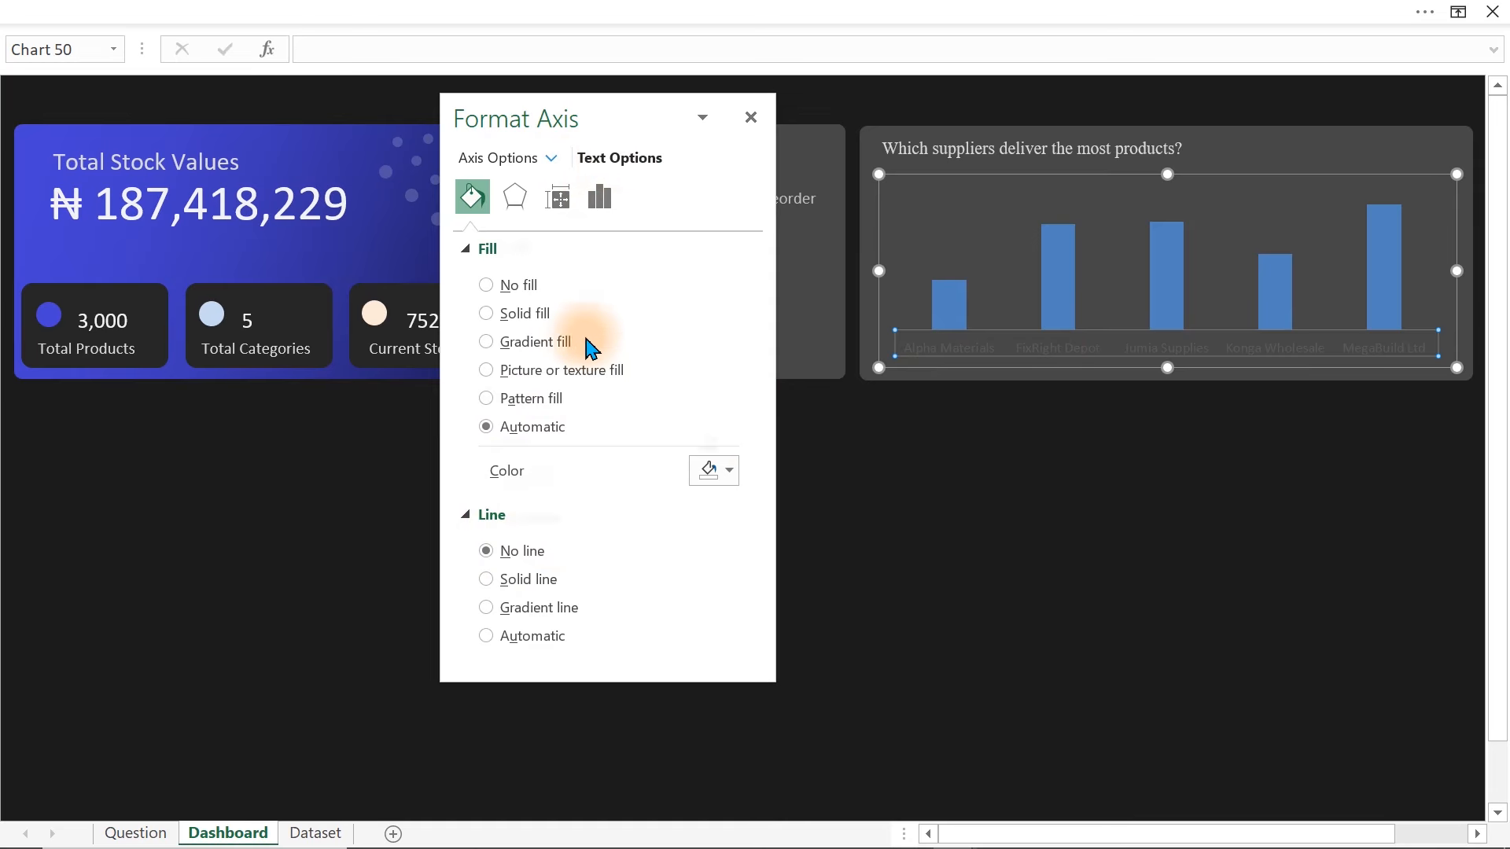
click(716, 442)
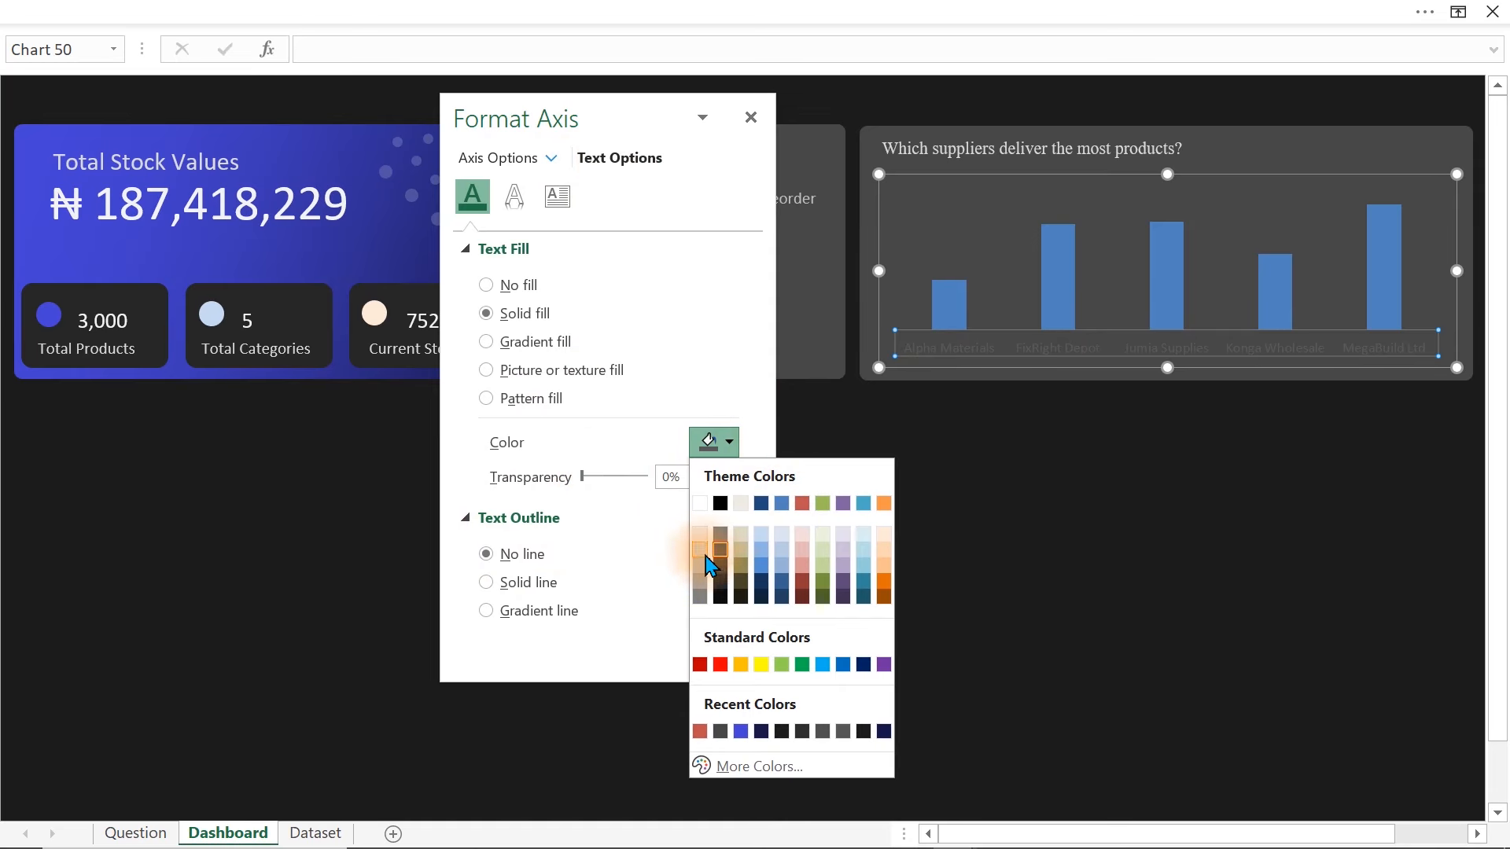
click(700, 554)
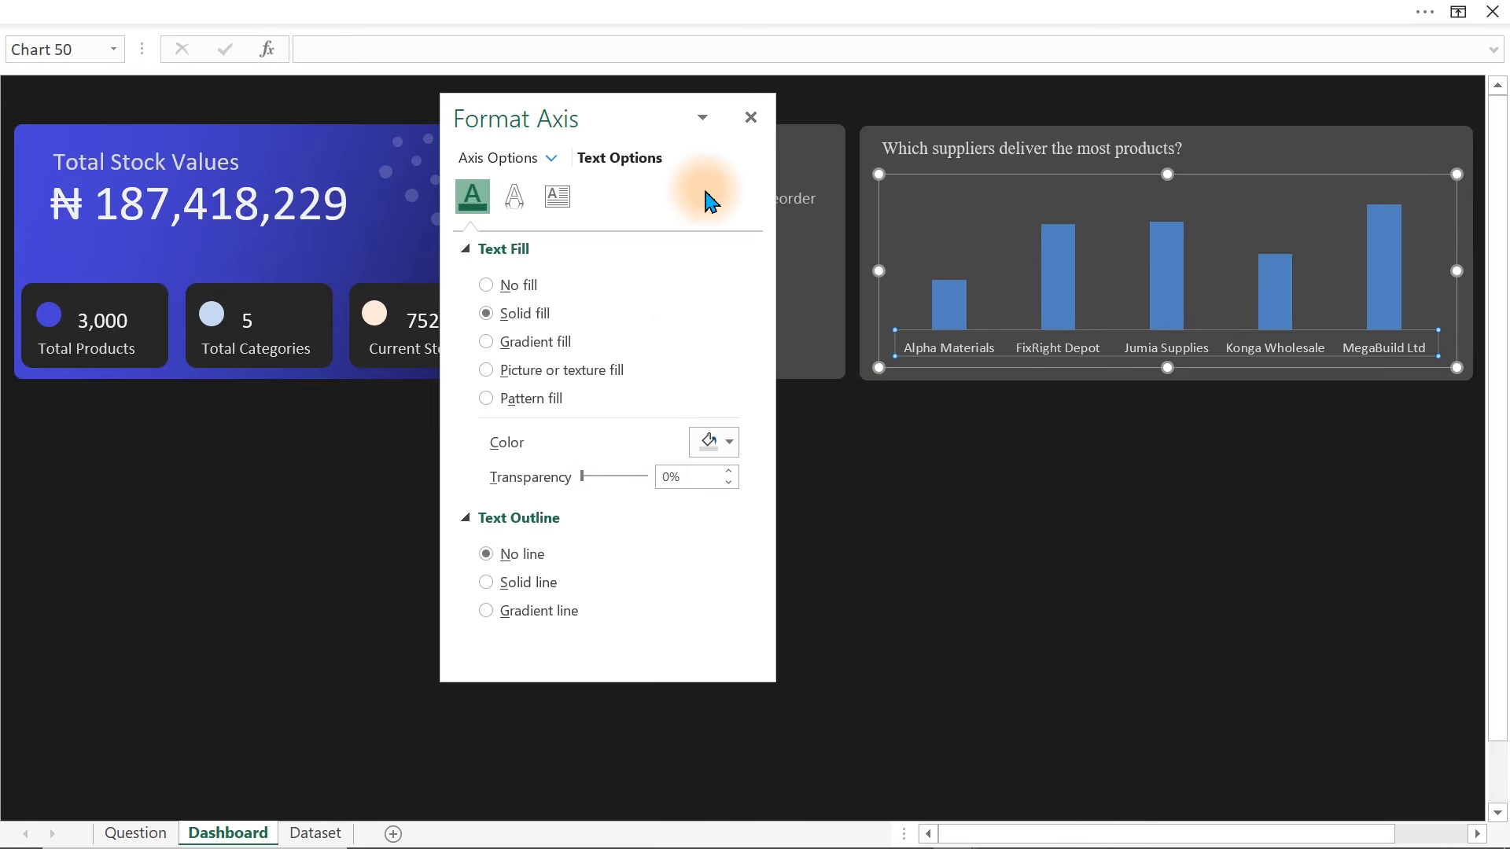
- Fill the supplier chart's columns with the lightest aqua theme colour
click(958, 290)
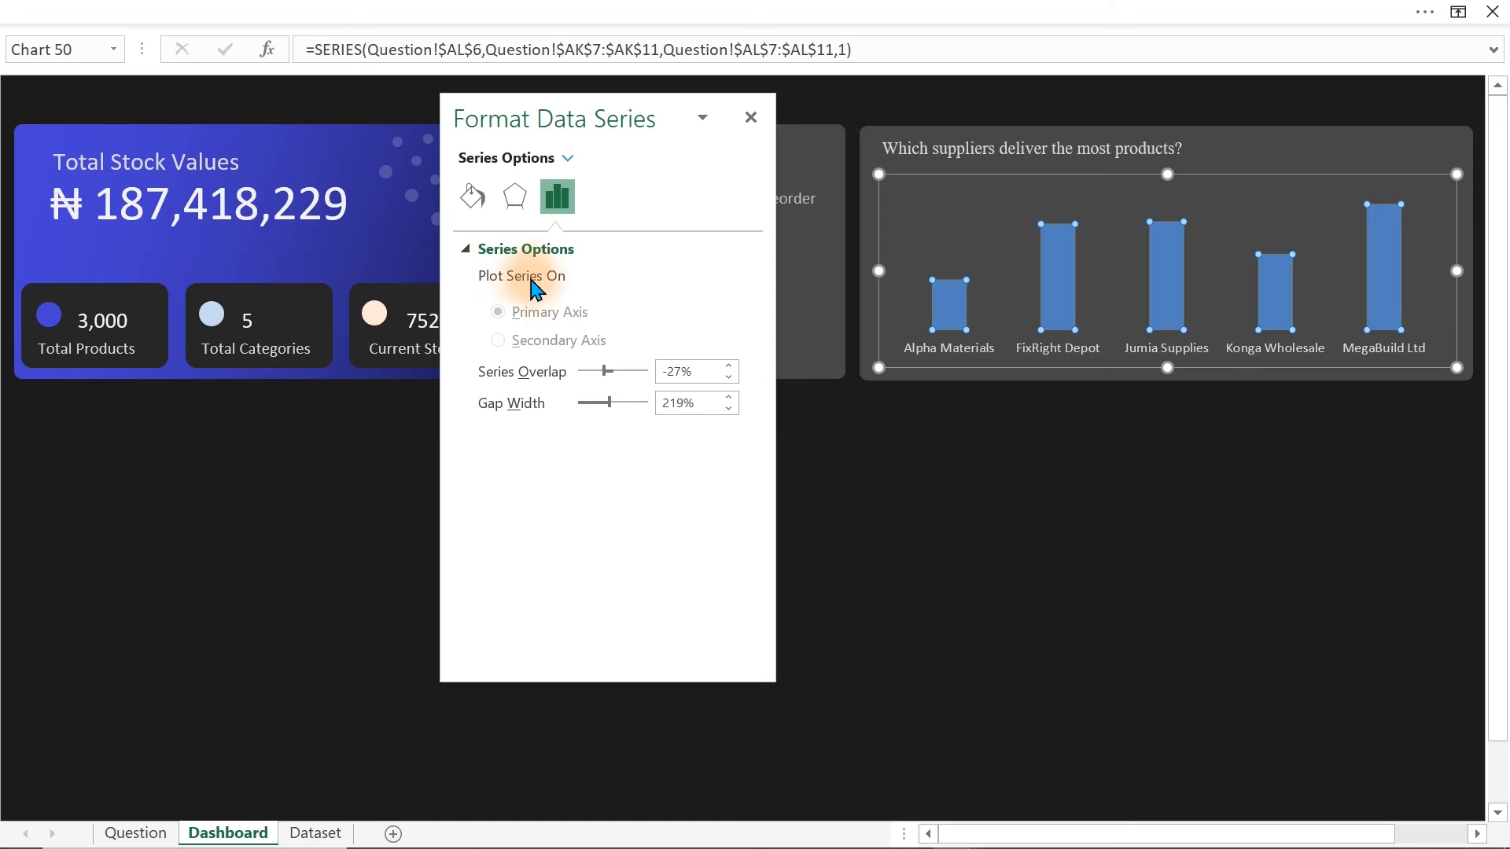
click(475, 199)
click(716, 534)
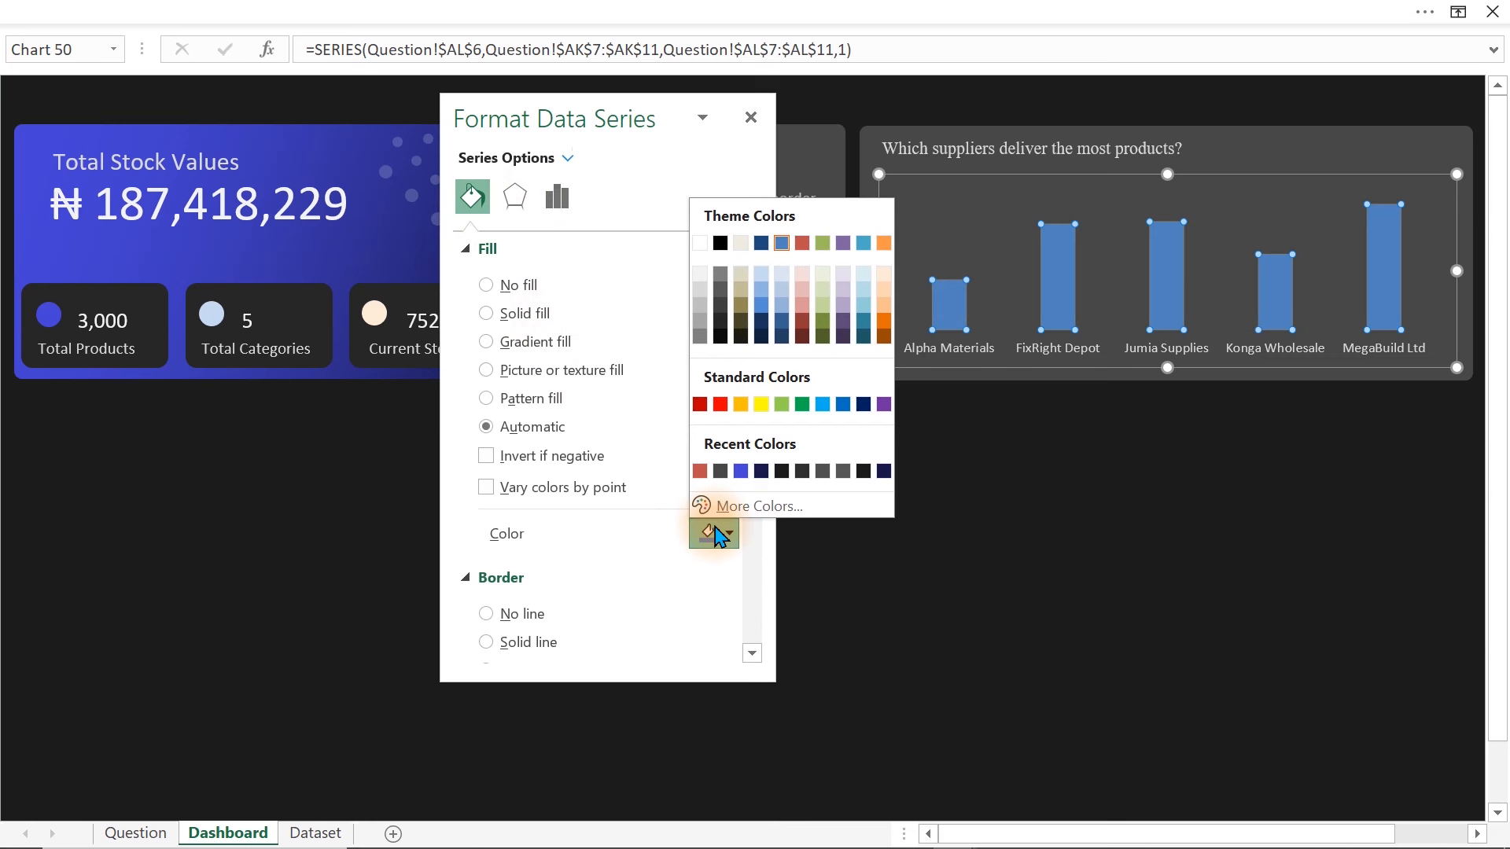
click(866, 273)
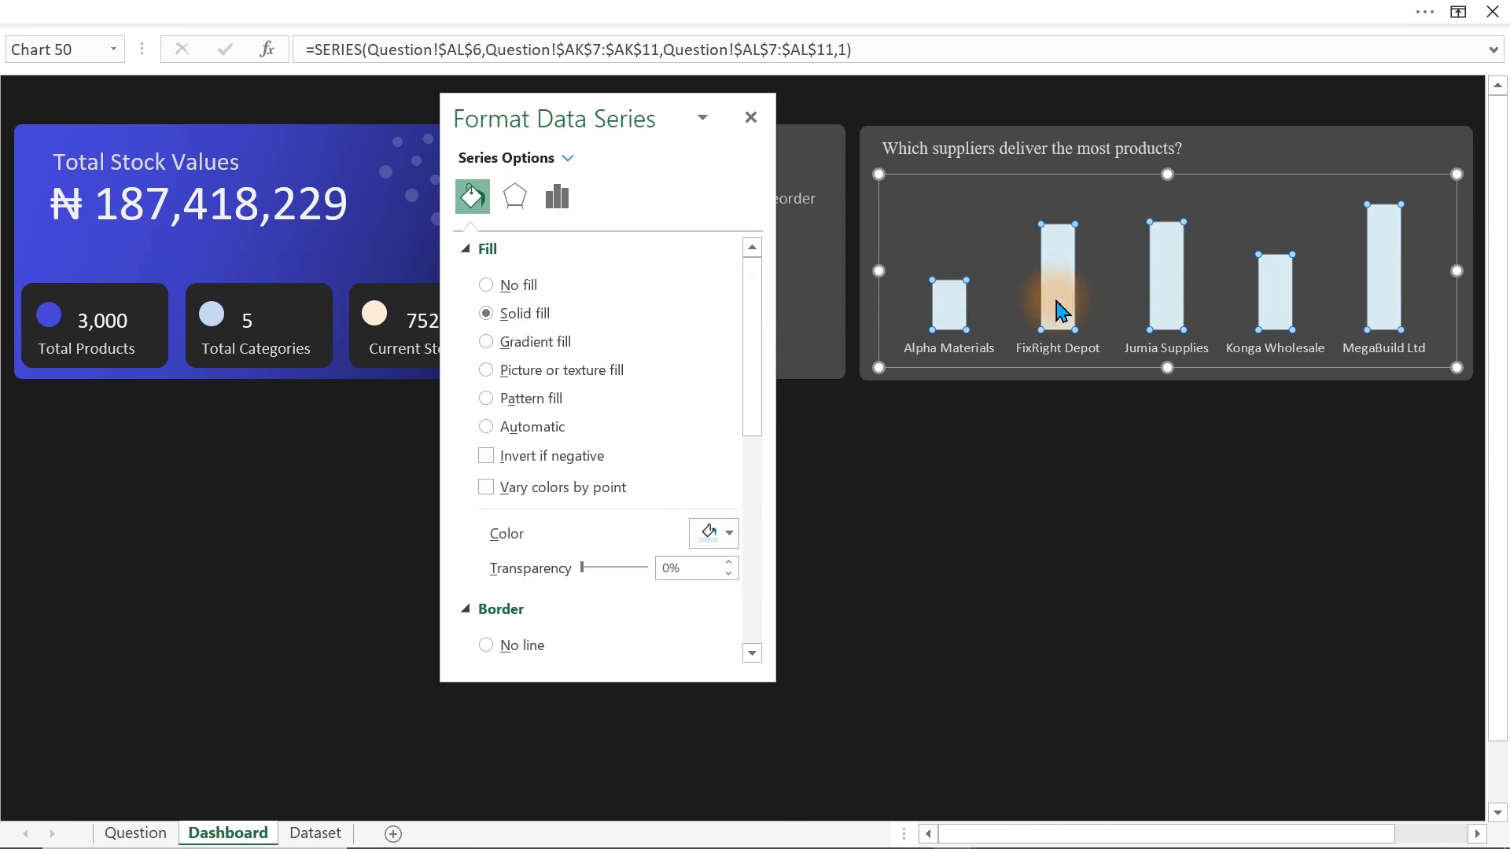
click(1250, 565)
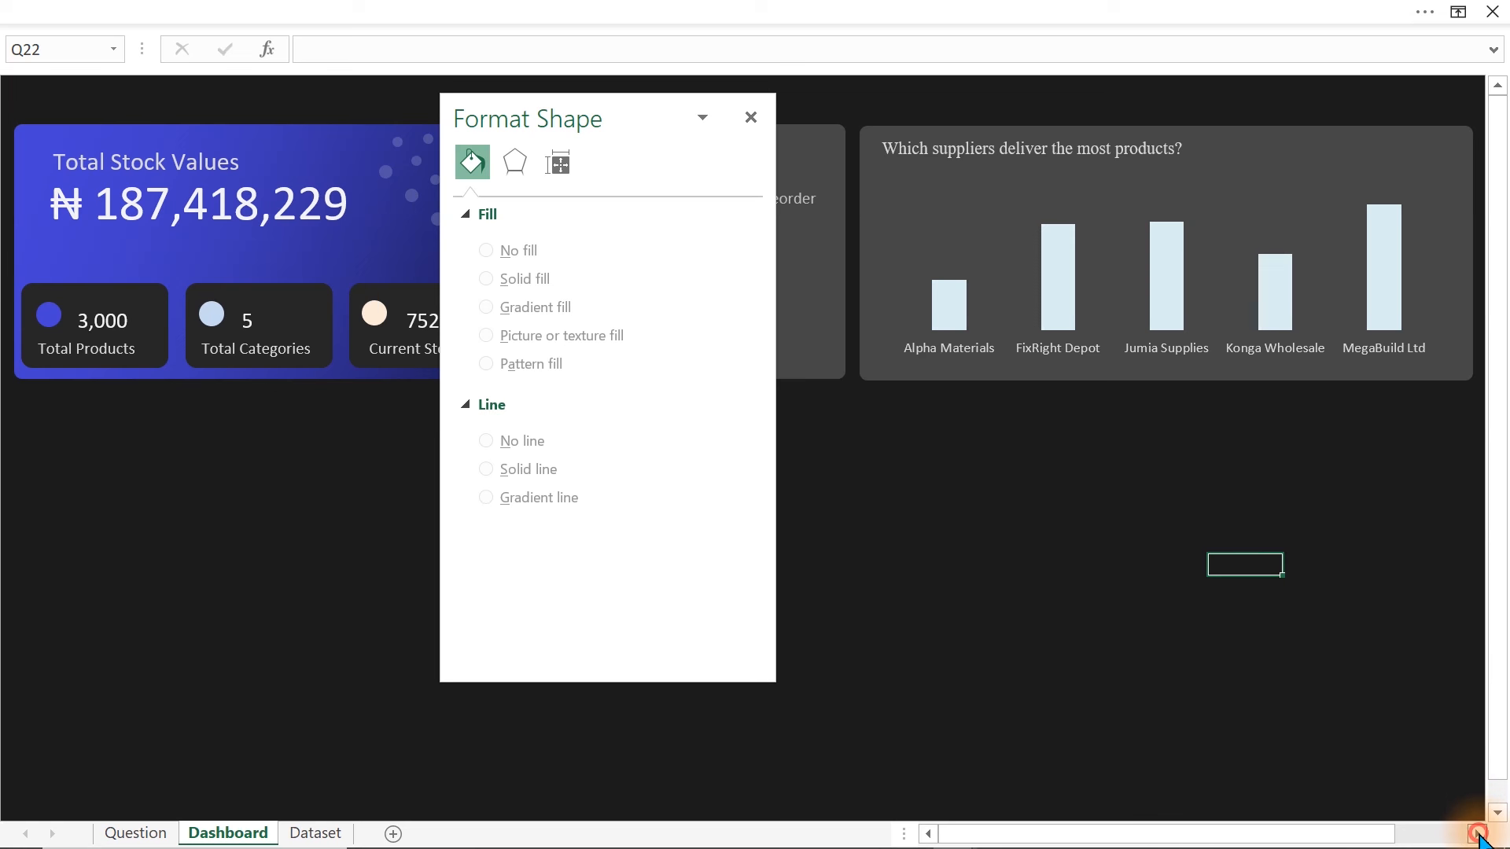
- Add data labels to the columns of the supplier chart
click(1477, 834)
click(1477, 835)
click(1033, 197)
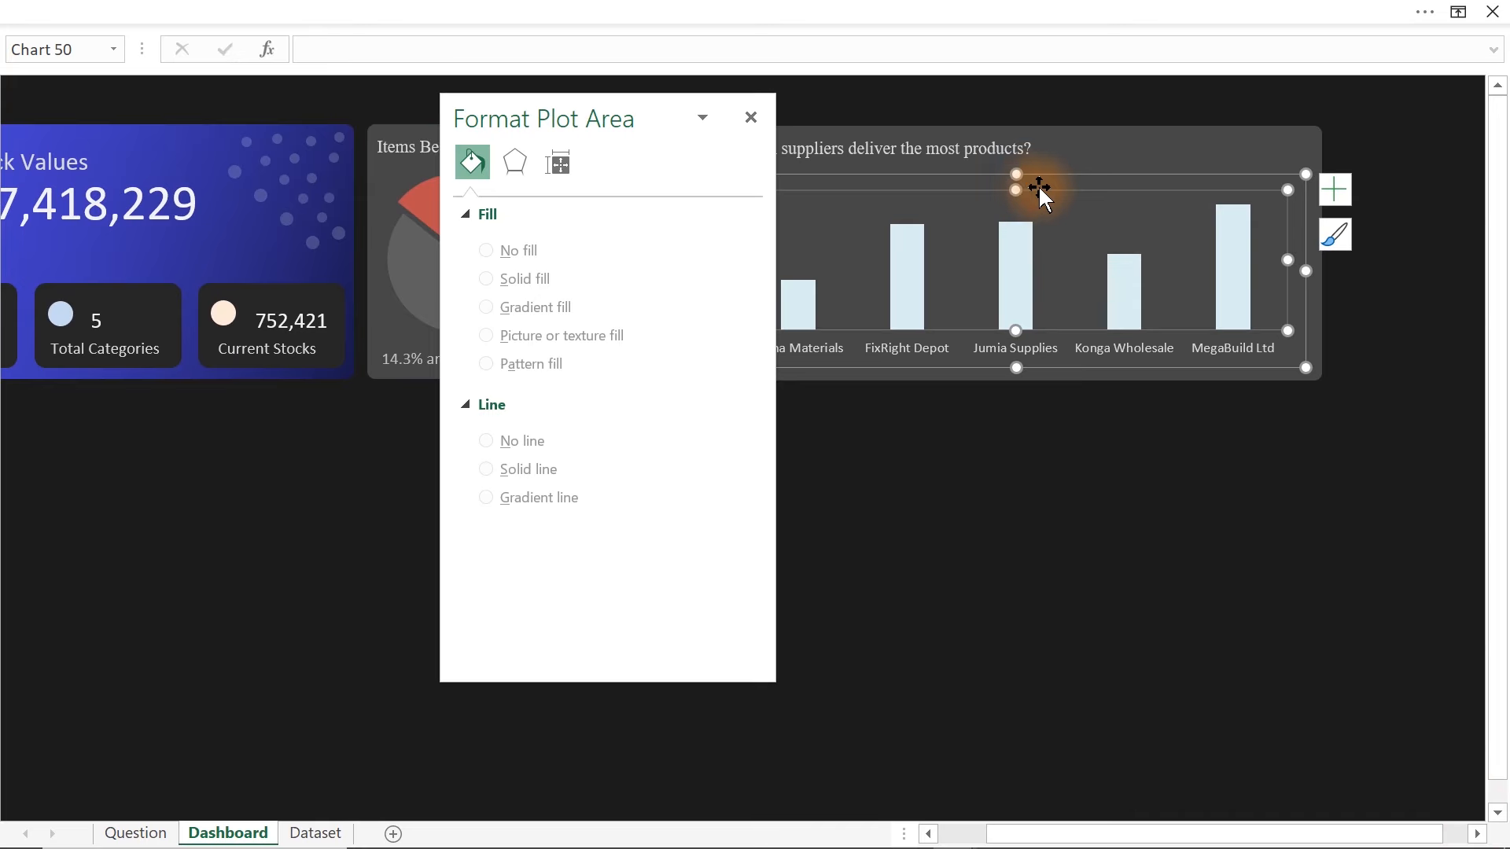
click(1335, 190)
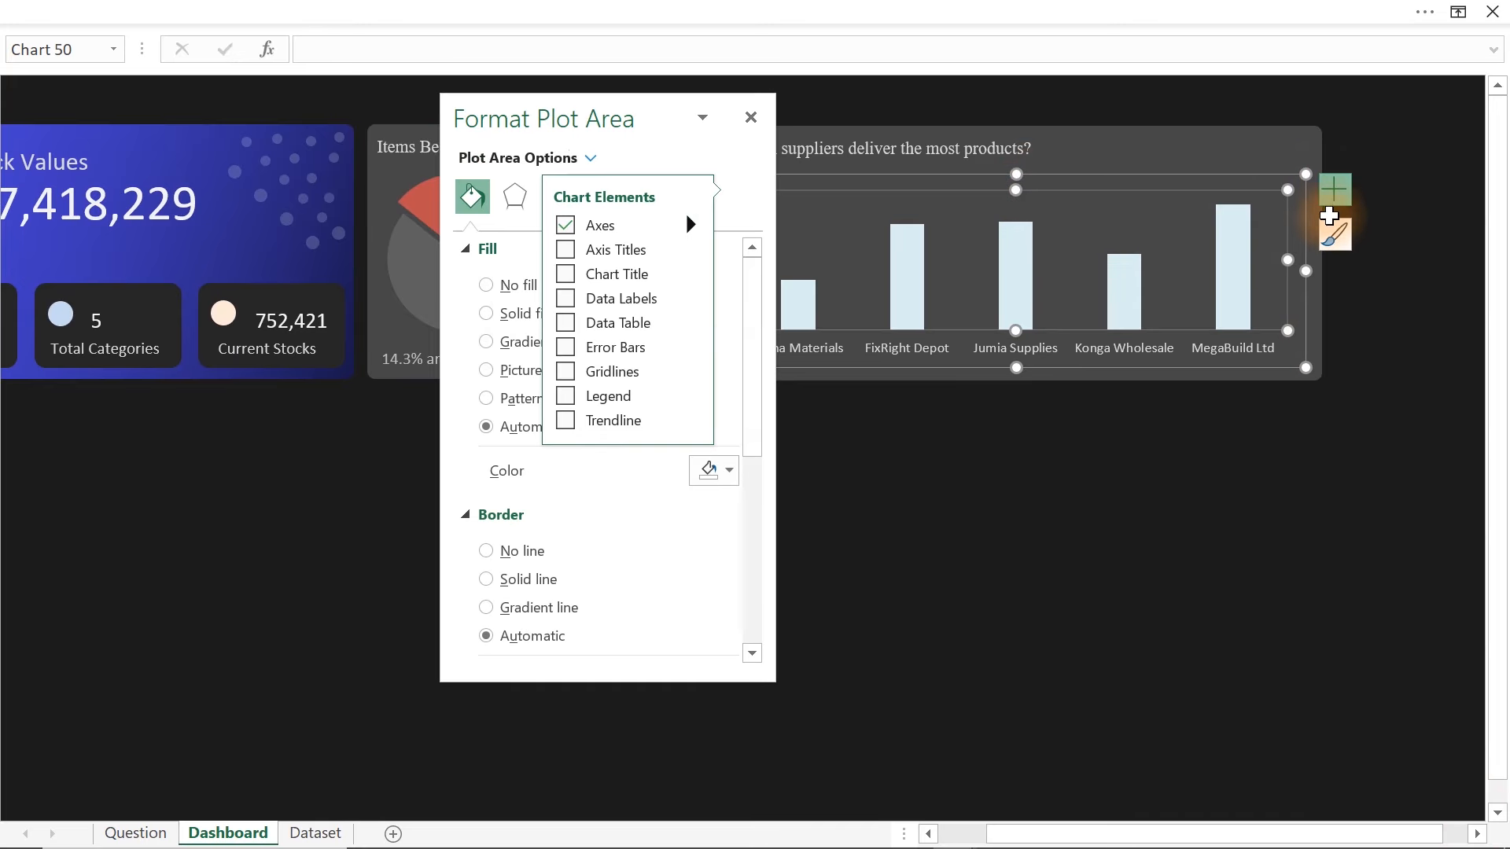
click(1335, 199)
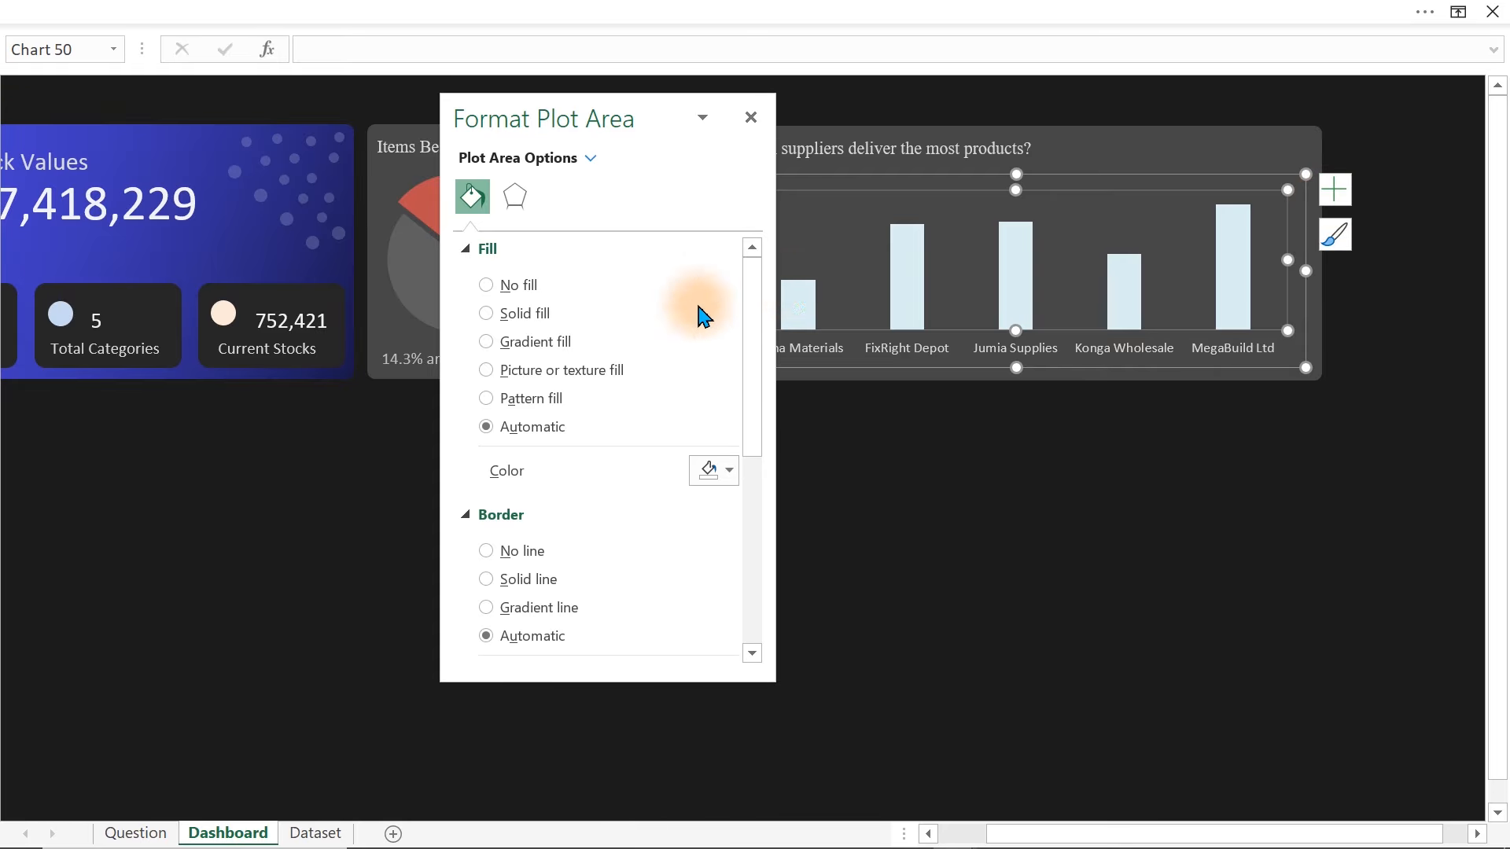
click(1340, 194)
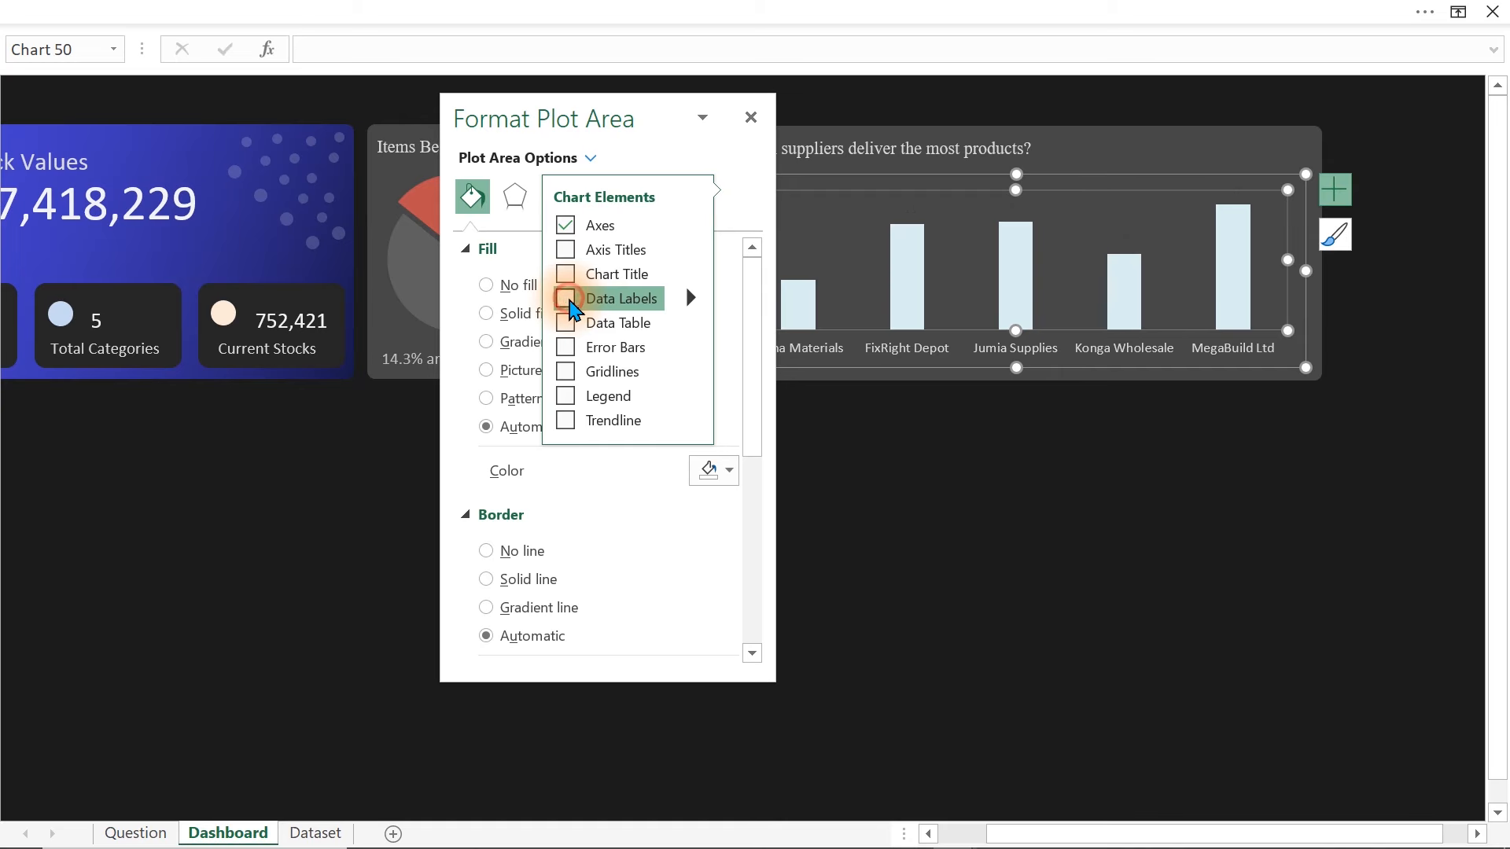
click(578, 309)
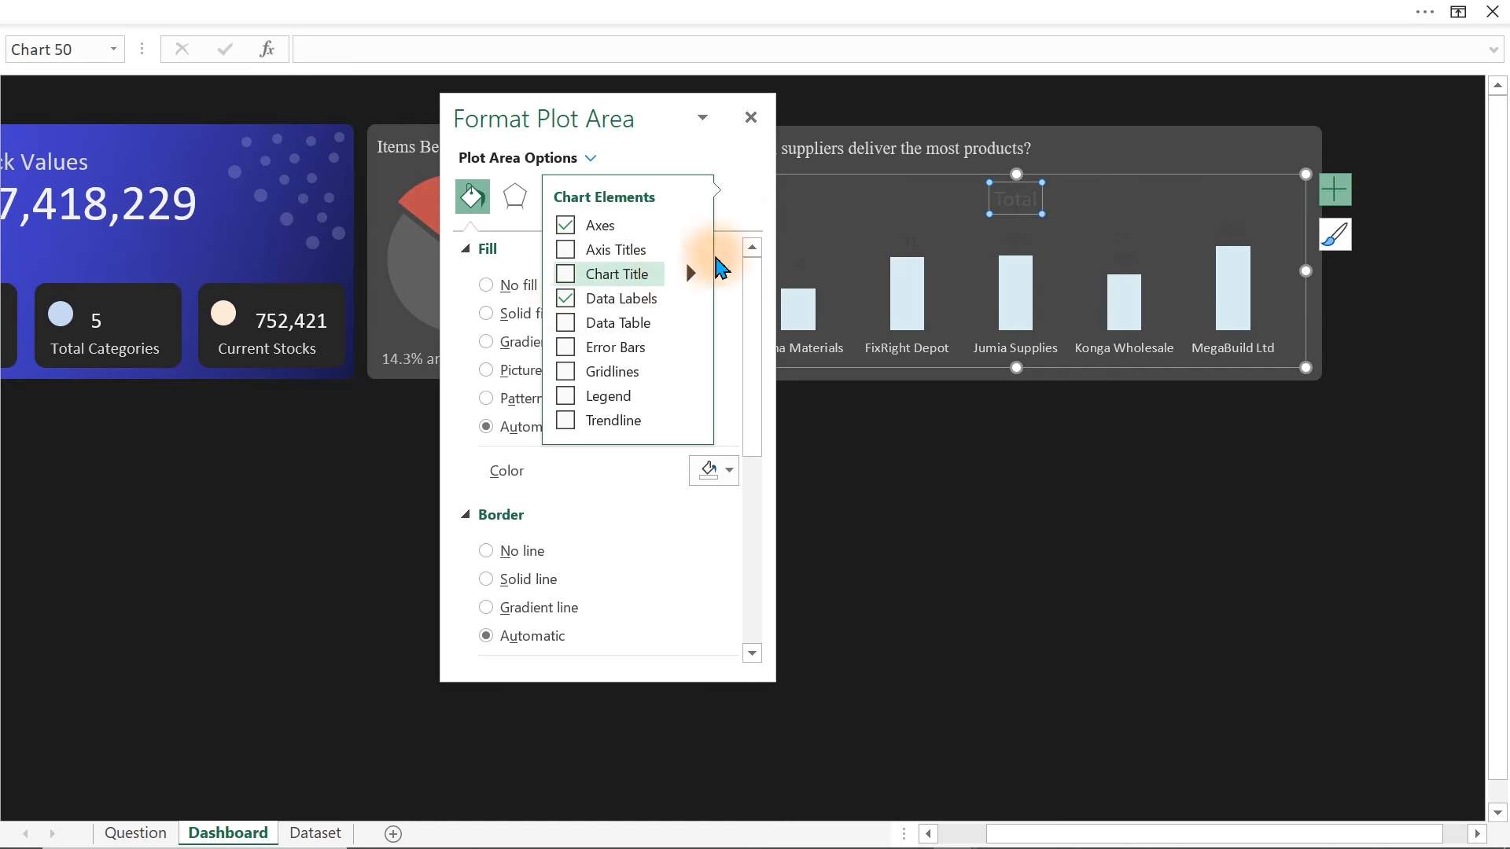
- Change the text fill of the supplier chart's data labels to light grey and close the formatting pane
click(905, 203)
click(629, 160)
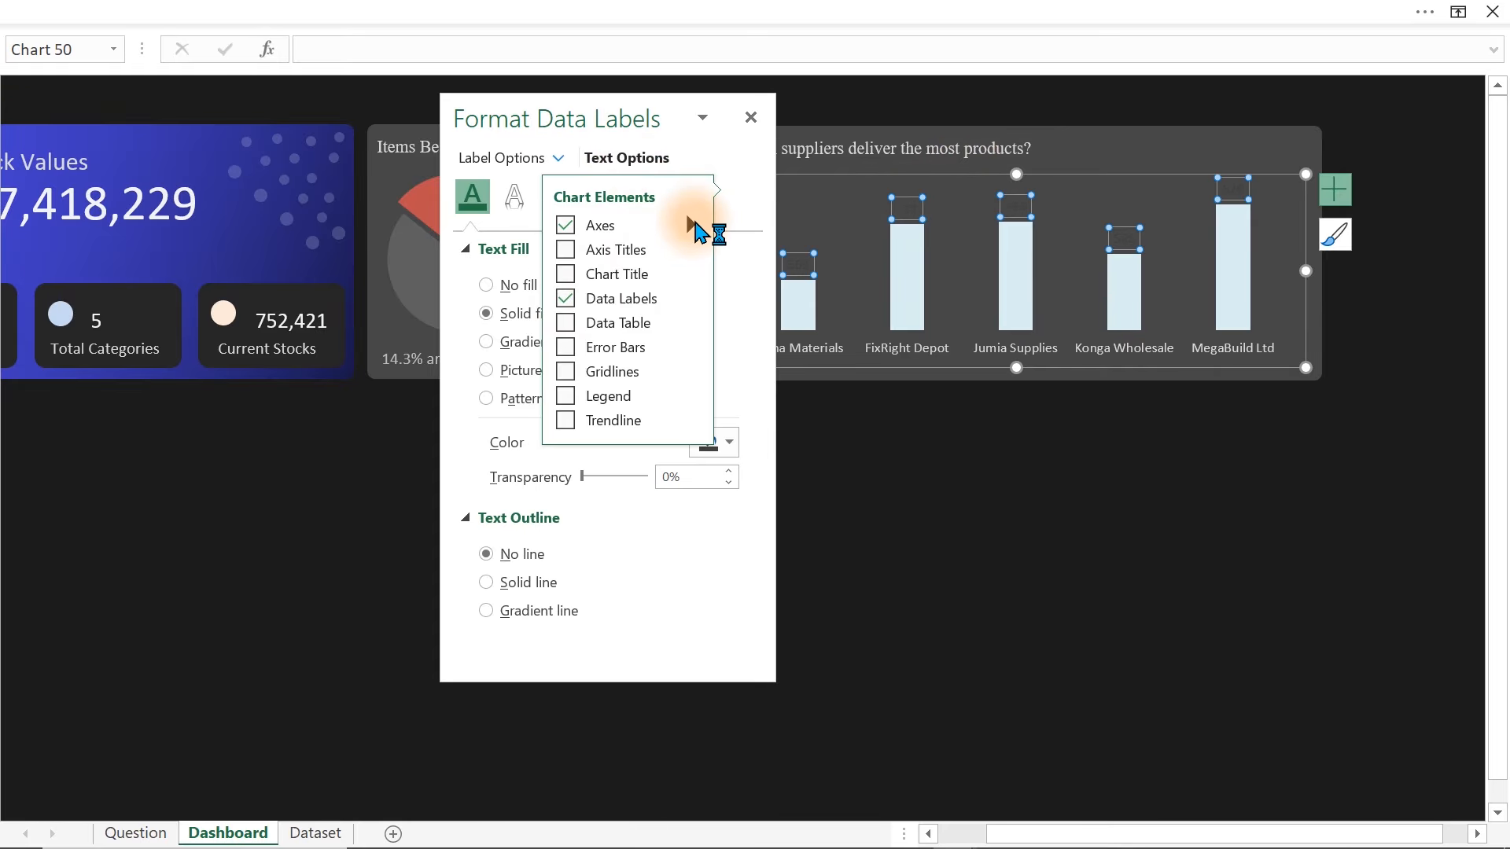
click(727, 449)
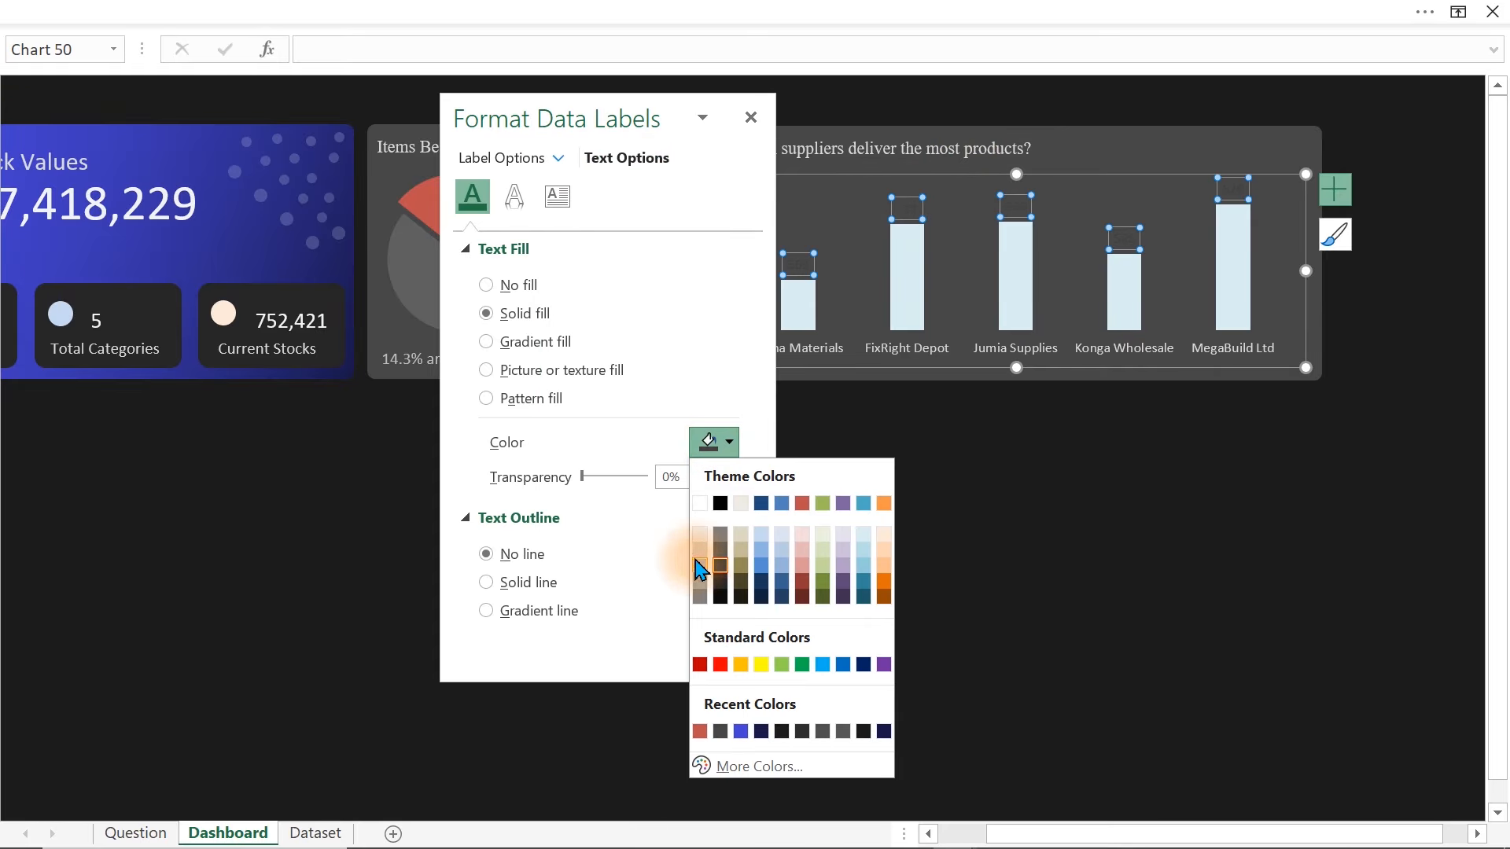
click(706, 554)
click(944, 521)
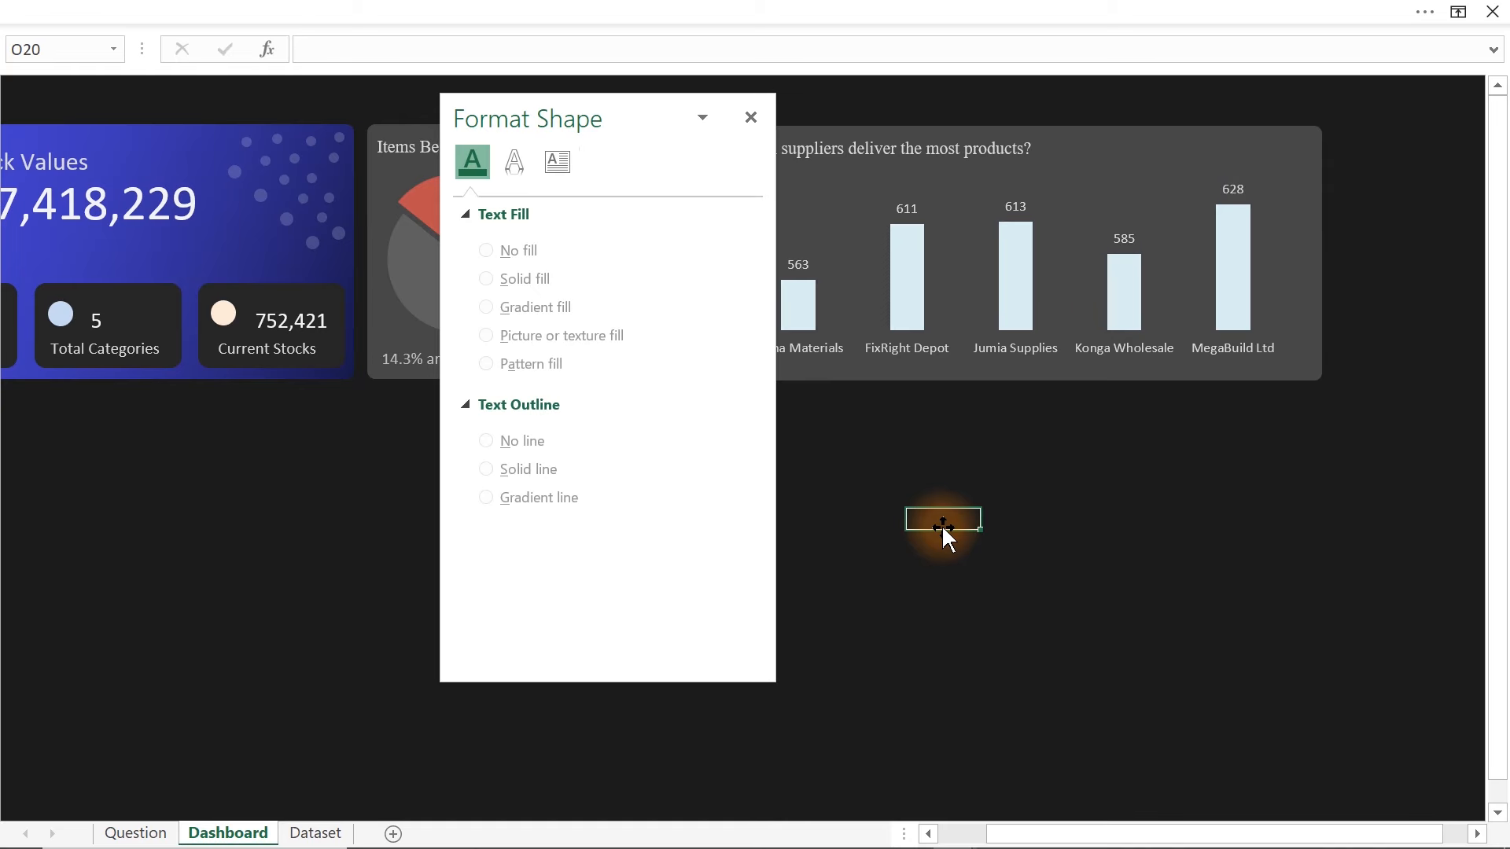
click(751, 118)
drag(1132, 834, 960, 832)
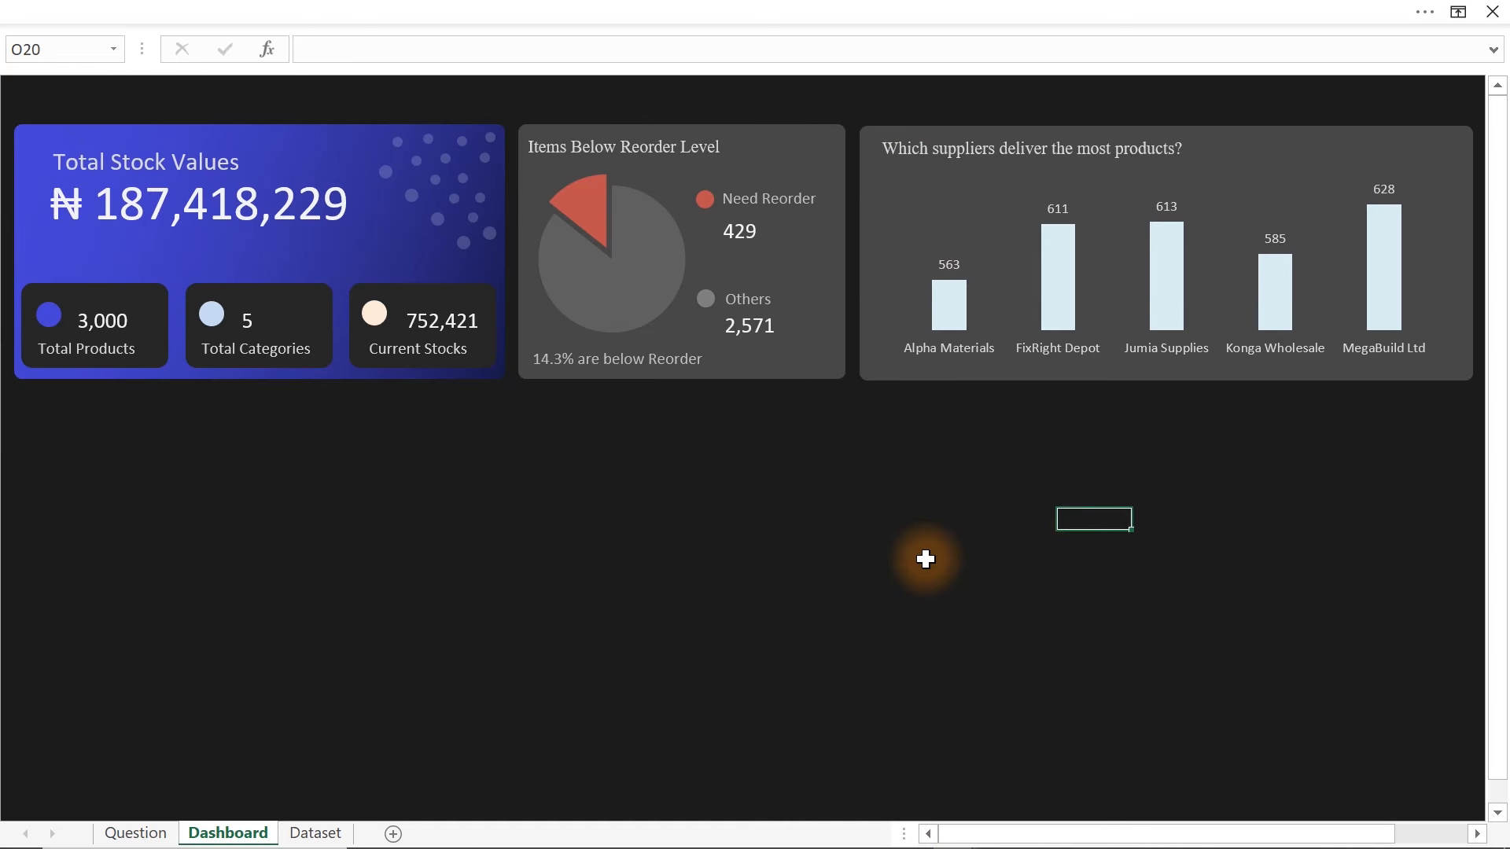
- Look over the empty question cards laid out below the dashboard's first row
click(345, 41)
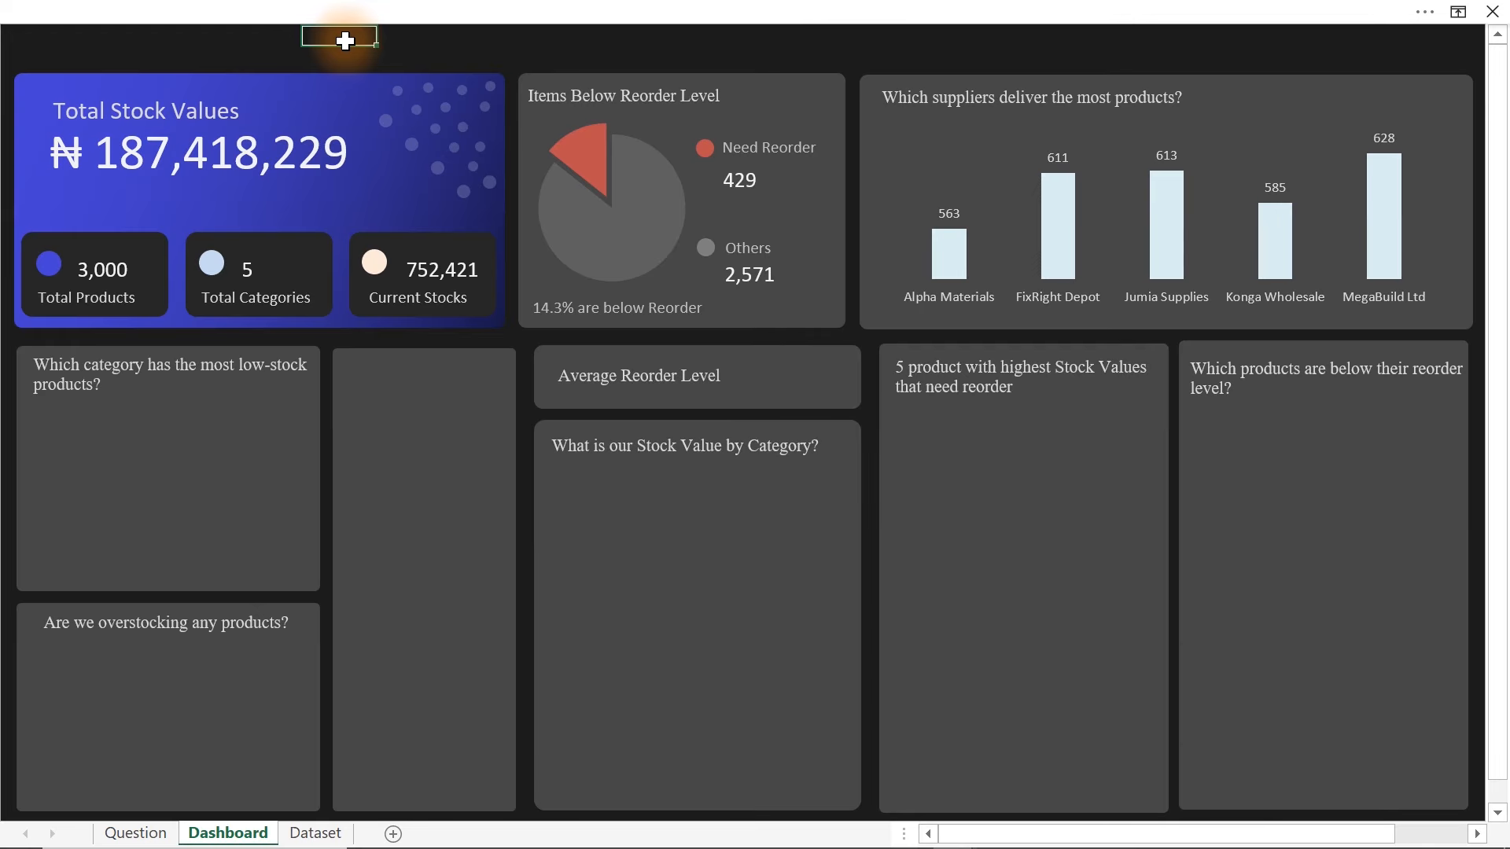
click(278, 465)
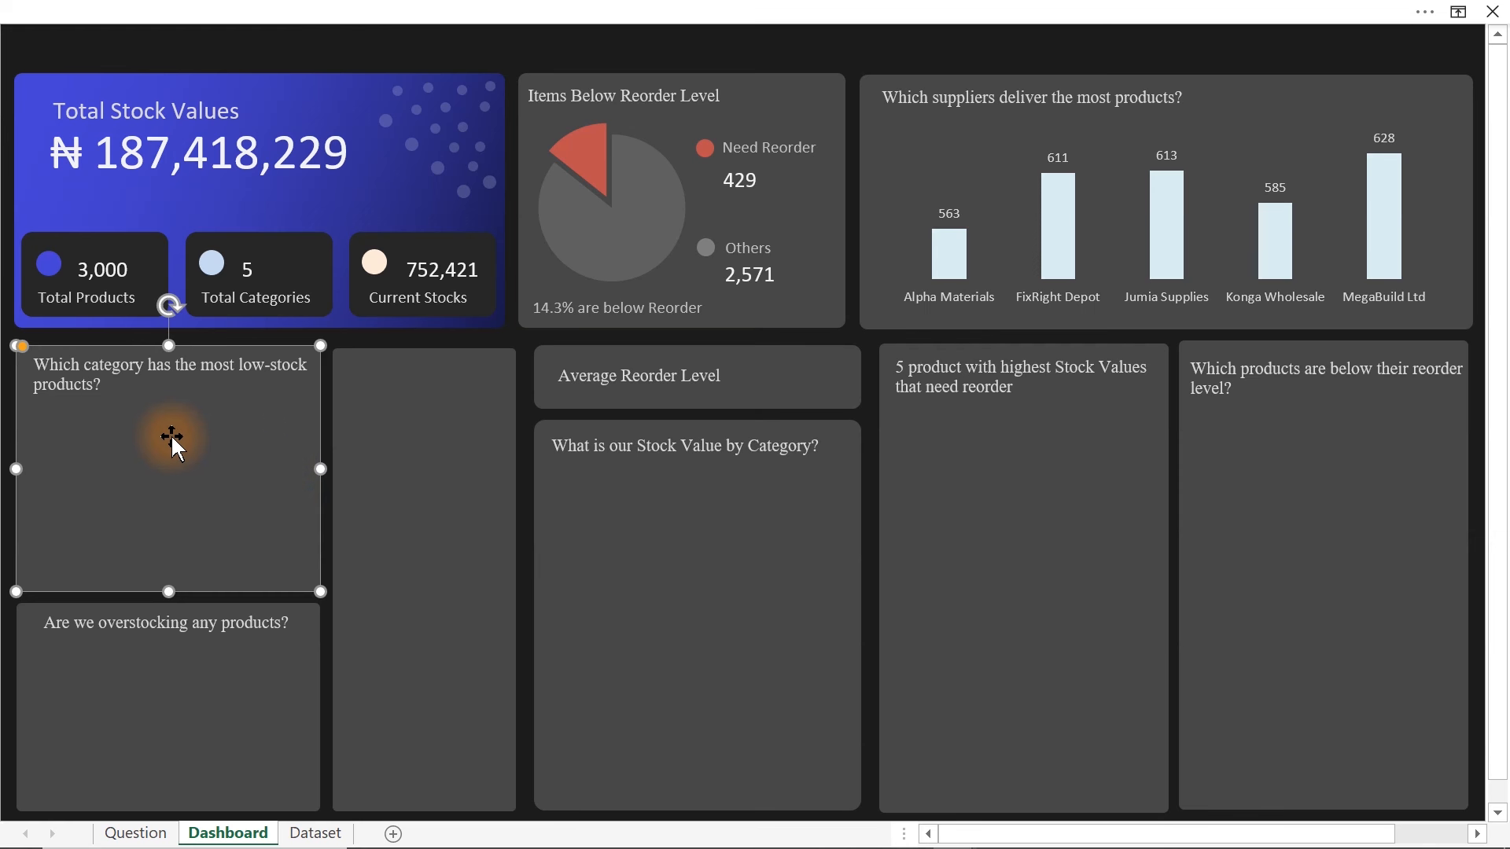
click(198, 725)
click(415, 546)
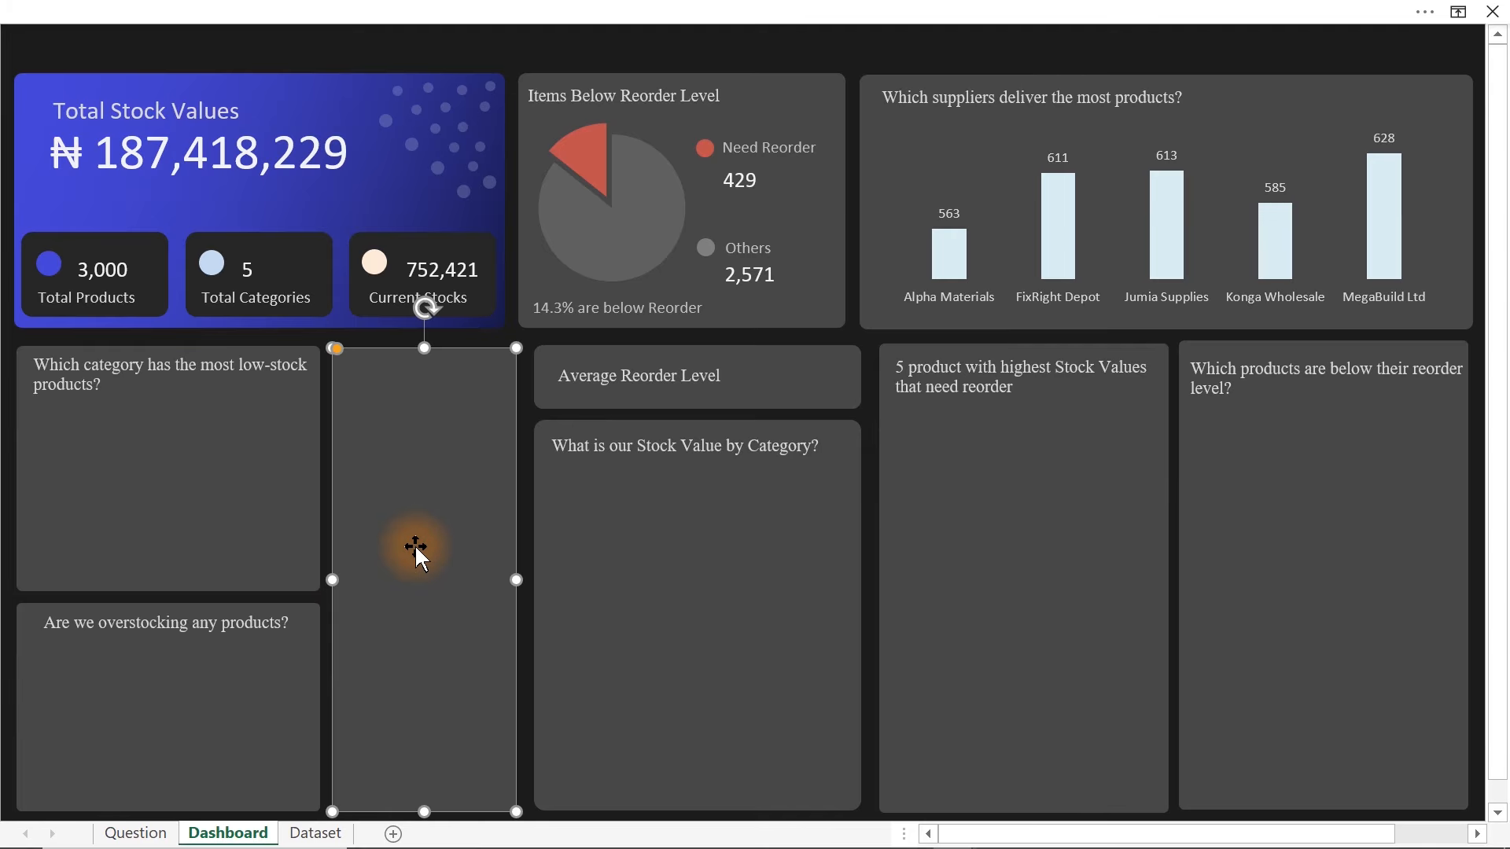
click(681, 551)
click(780, 366)
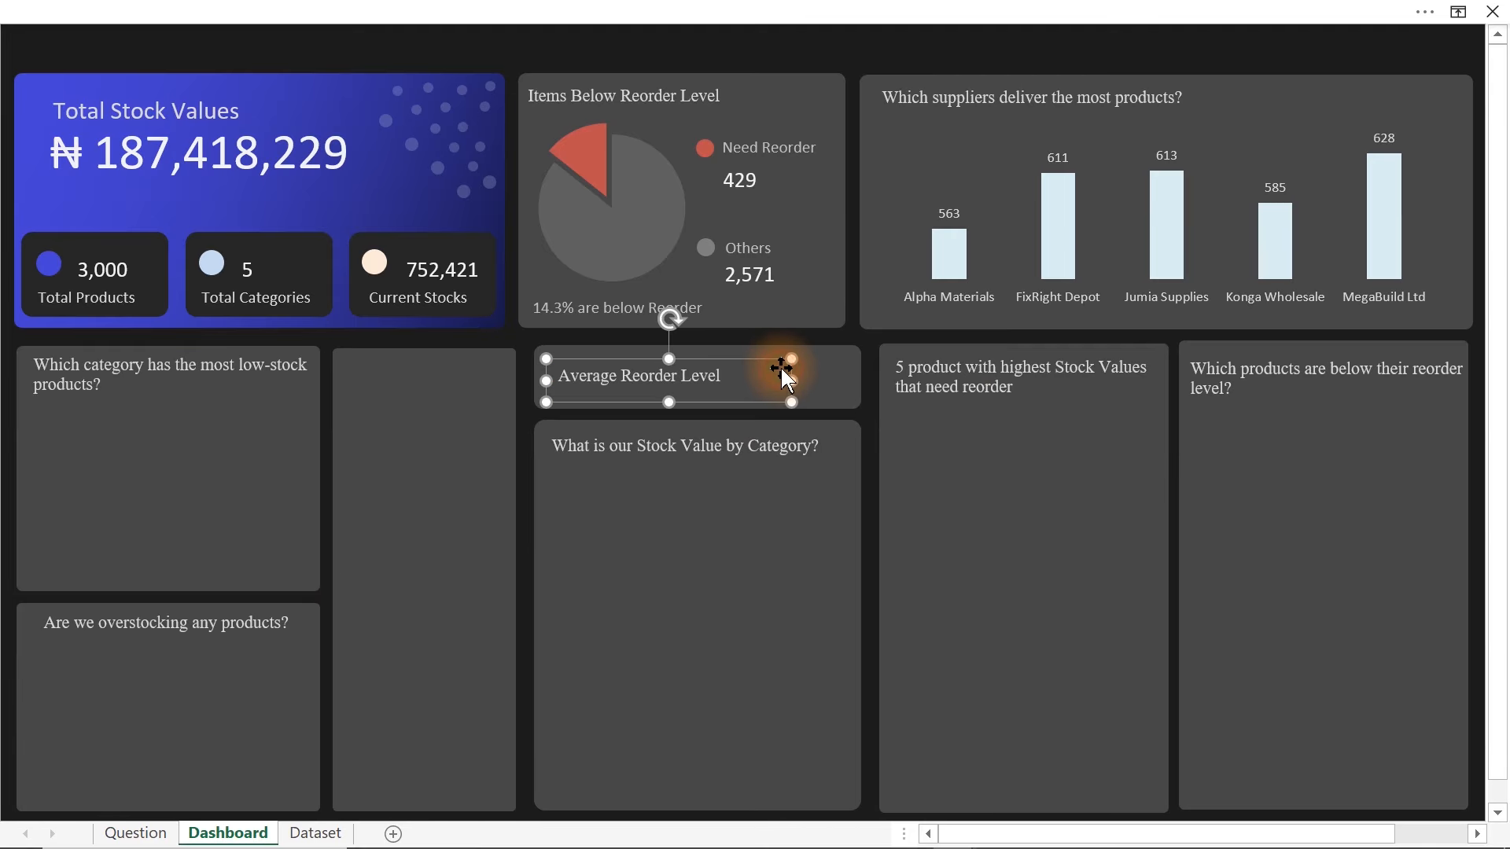
click(1055, 455)
click(1280, 502)
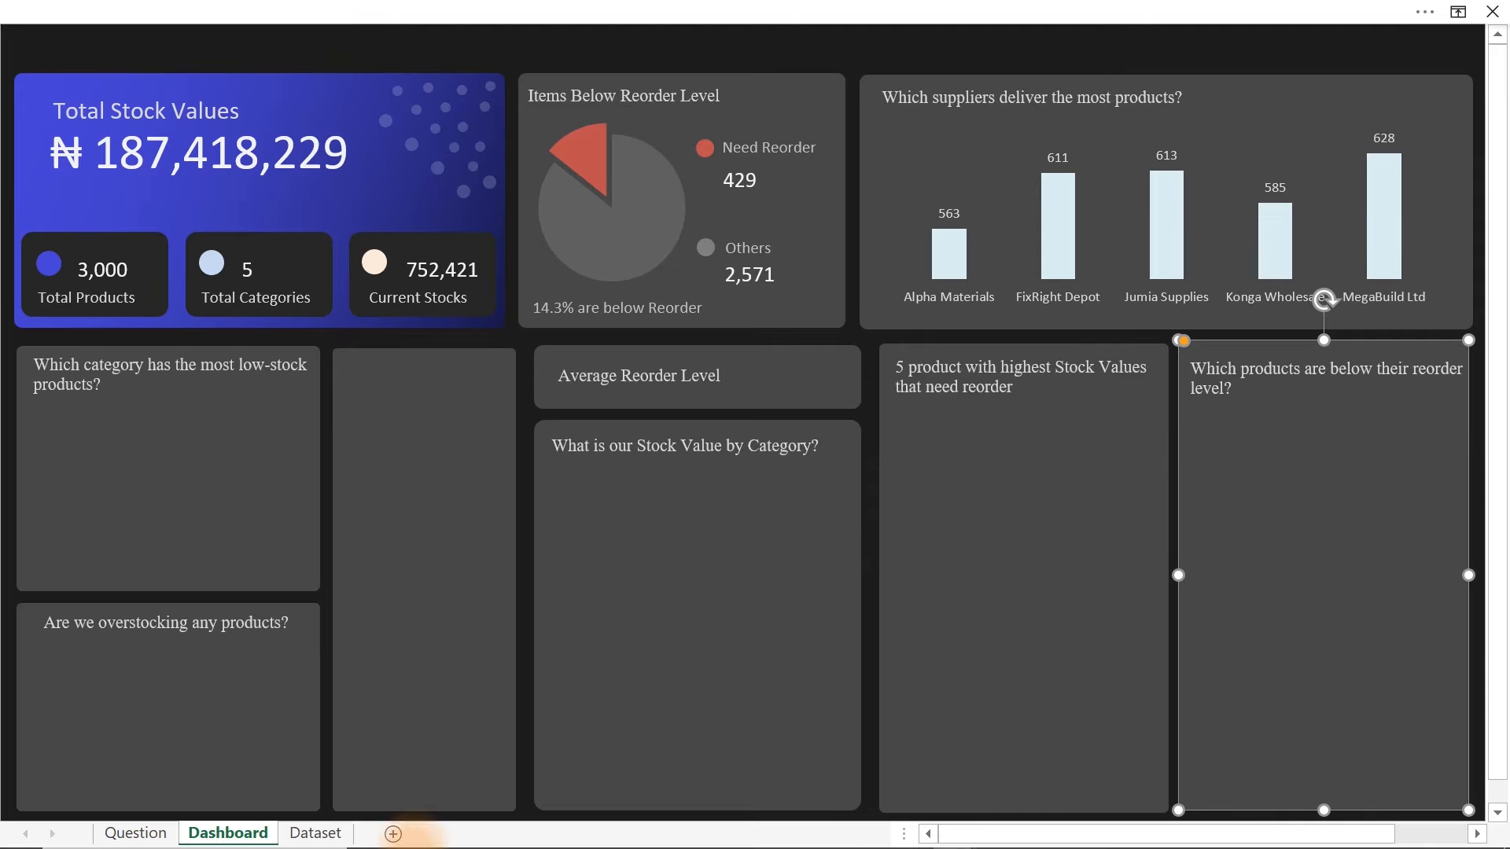
- Extend the tall untitled card slightly upward, closer to the Total Stock Values card
click(443, 433)
drag(424, 347, 423, 343)
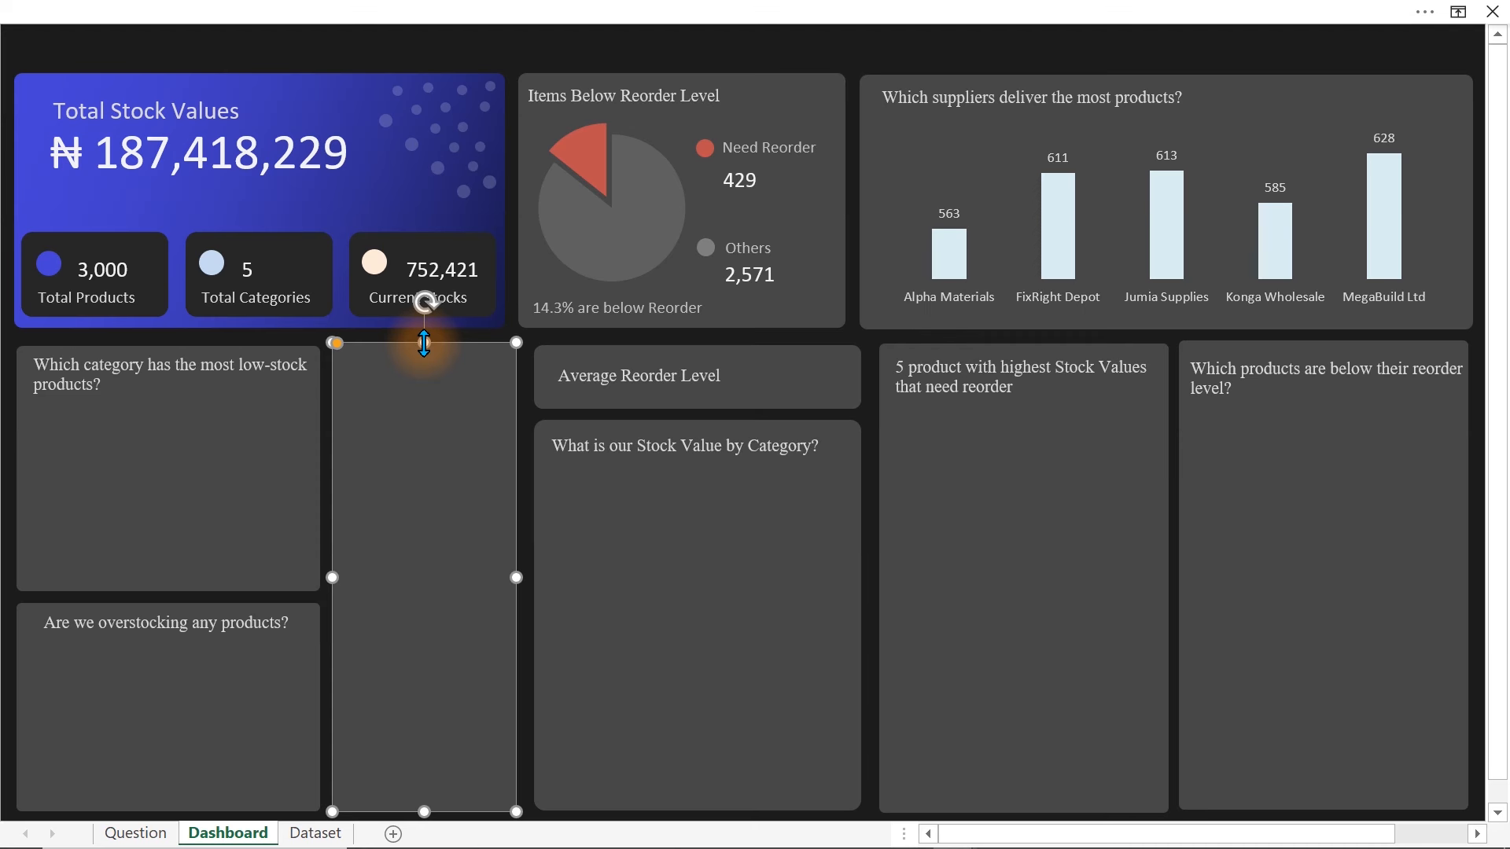
click(263, 382)
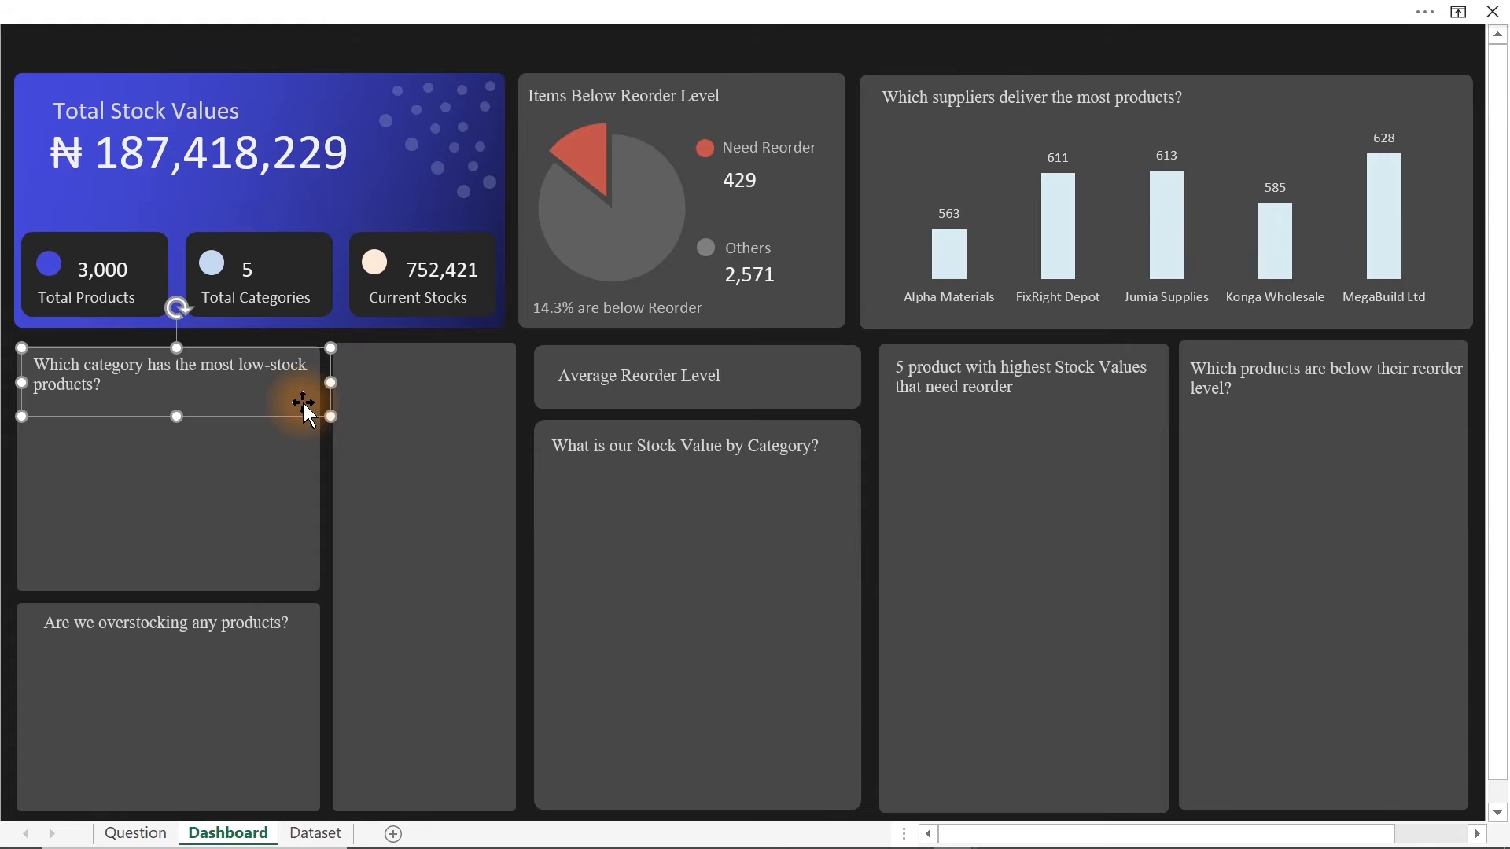
- Look through the Question sheet for the pivot table about which category has the most low-stock products
click(135, 833)
click(934, 251)
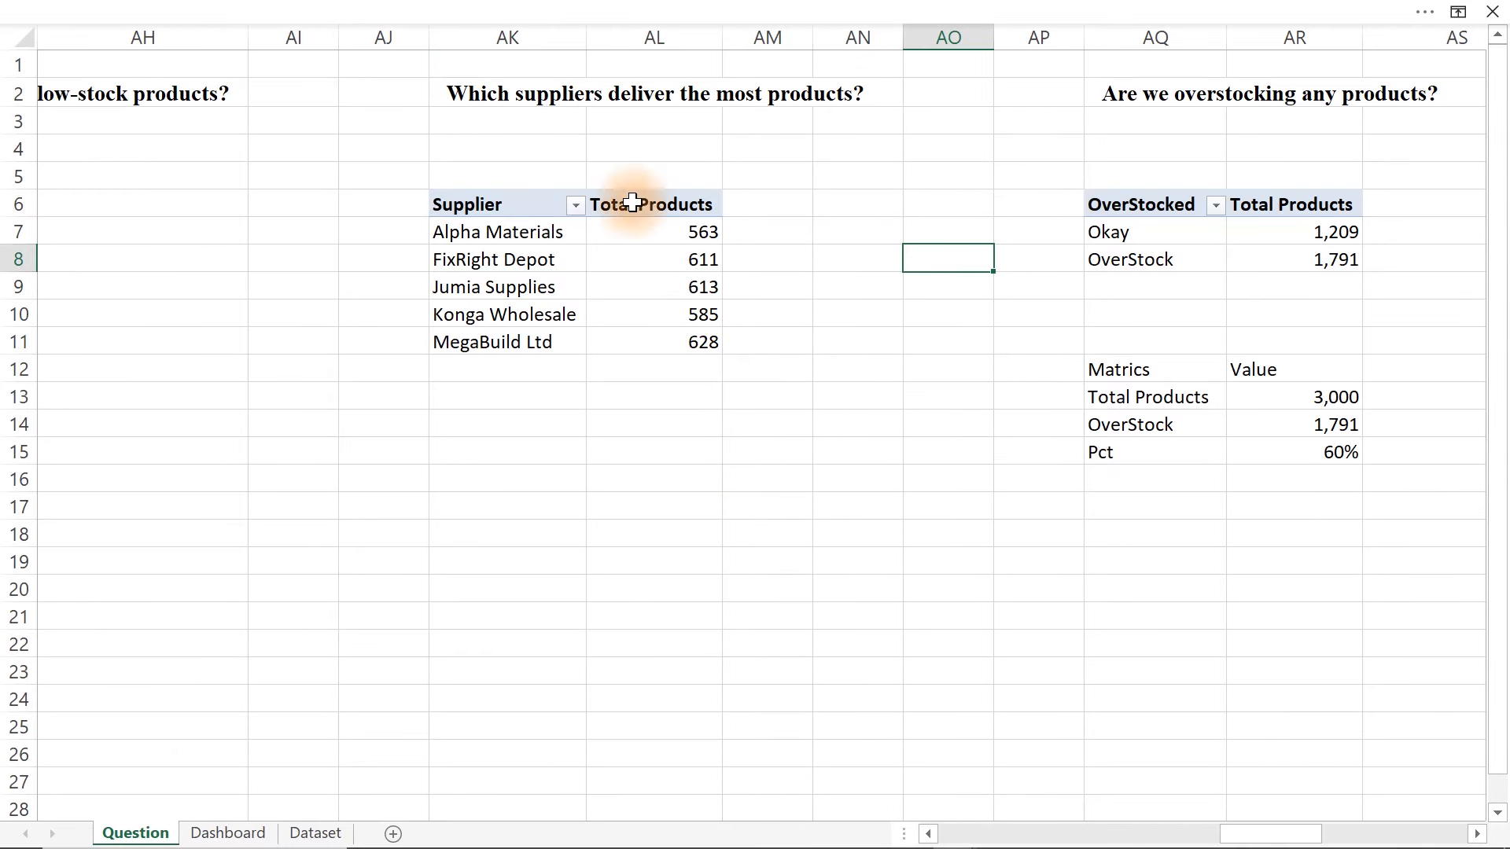
click(1148, 161)
key(Right)
key(Right)
key(Right)
key(Right)
key(Right)
key(Right)
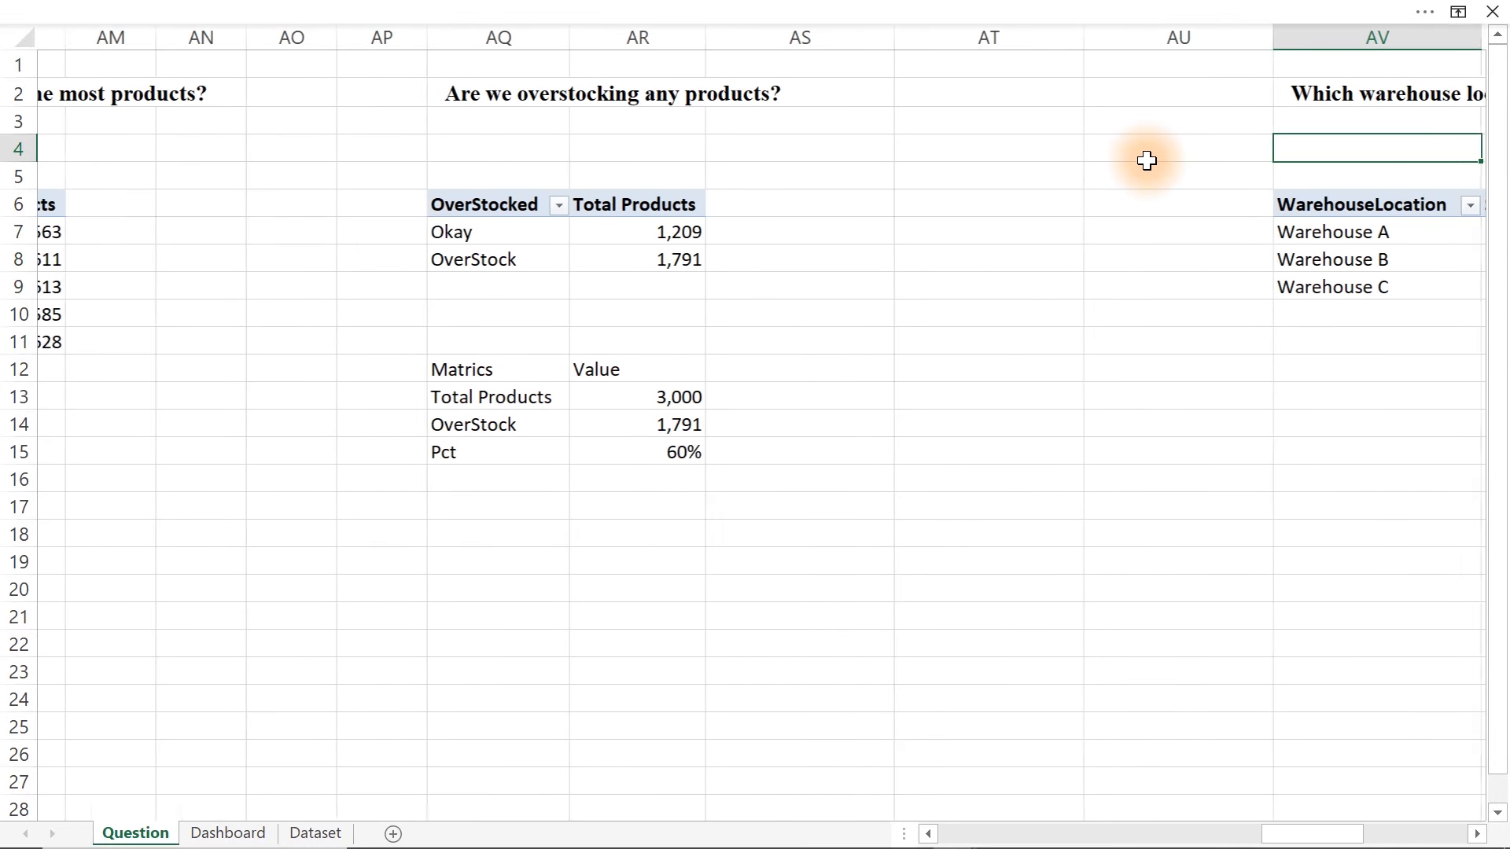
key(Left)
key(Left)
key(Left)
key(Left)
key(Left)
key(Left)
key(Left)
key(Left)
key(Left)
key(Left)
key(Left)
key(Left)
key(Left)
key(Left)
key(Left)
key(Left)
key(Left)
key(Left)
key(Left)
key(Left)
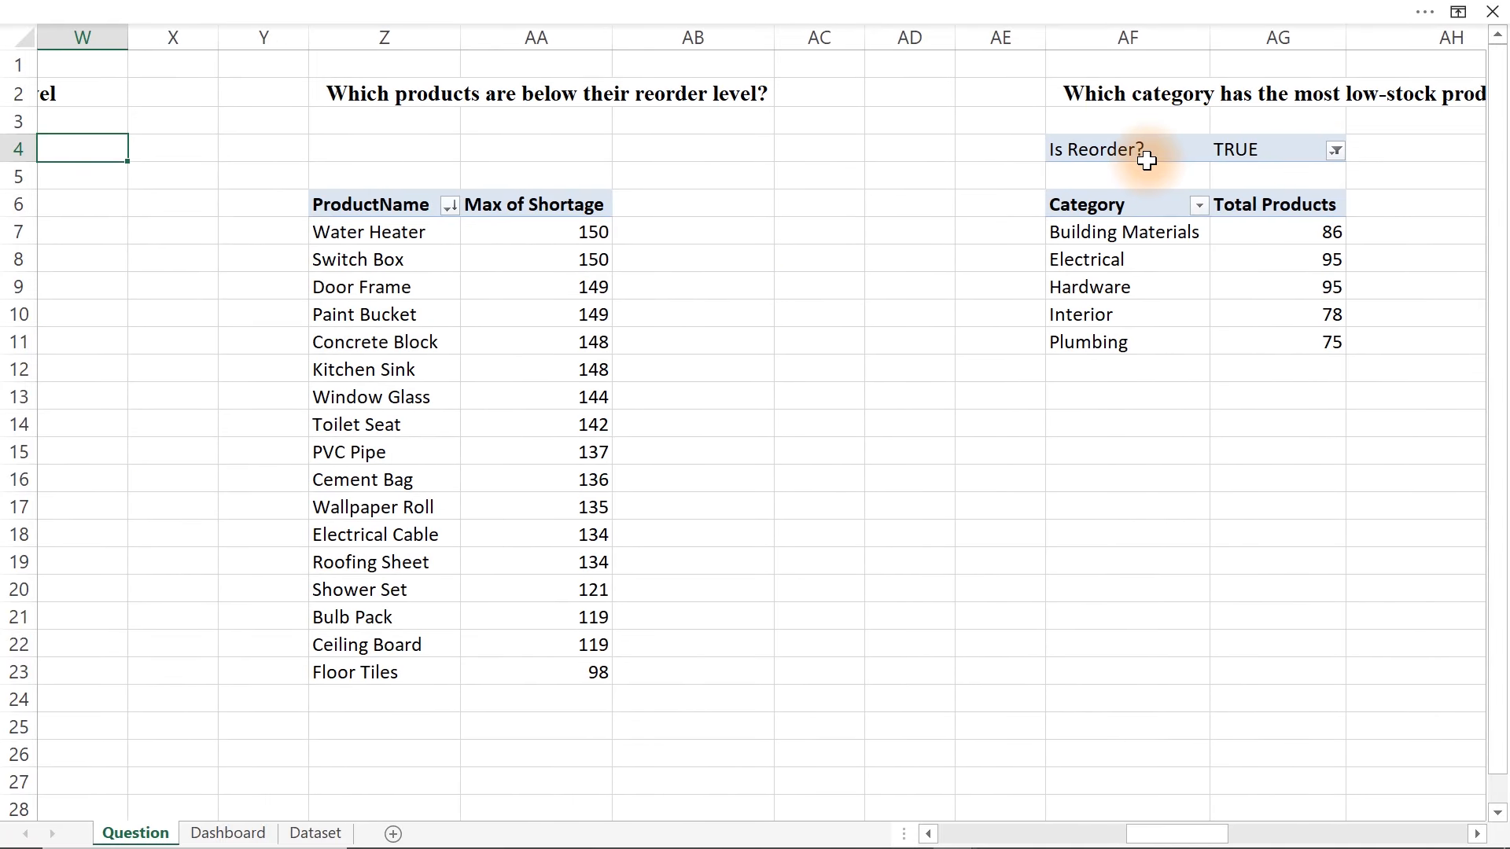
key(Right)
key(Right)
key(Right)
key(Right)
key(Right)
key(Right)
key(Right)
key(Right)
key(Right)
key(Right)
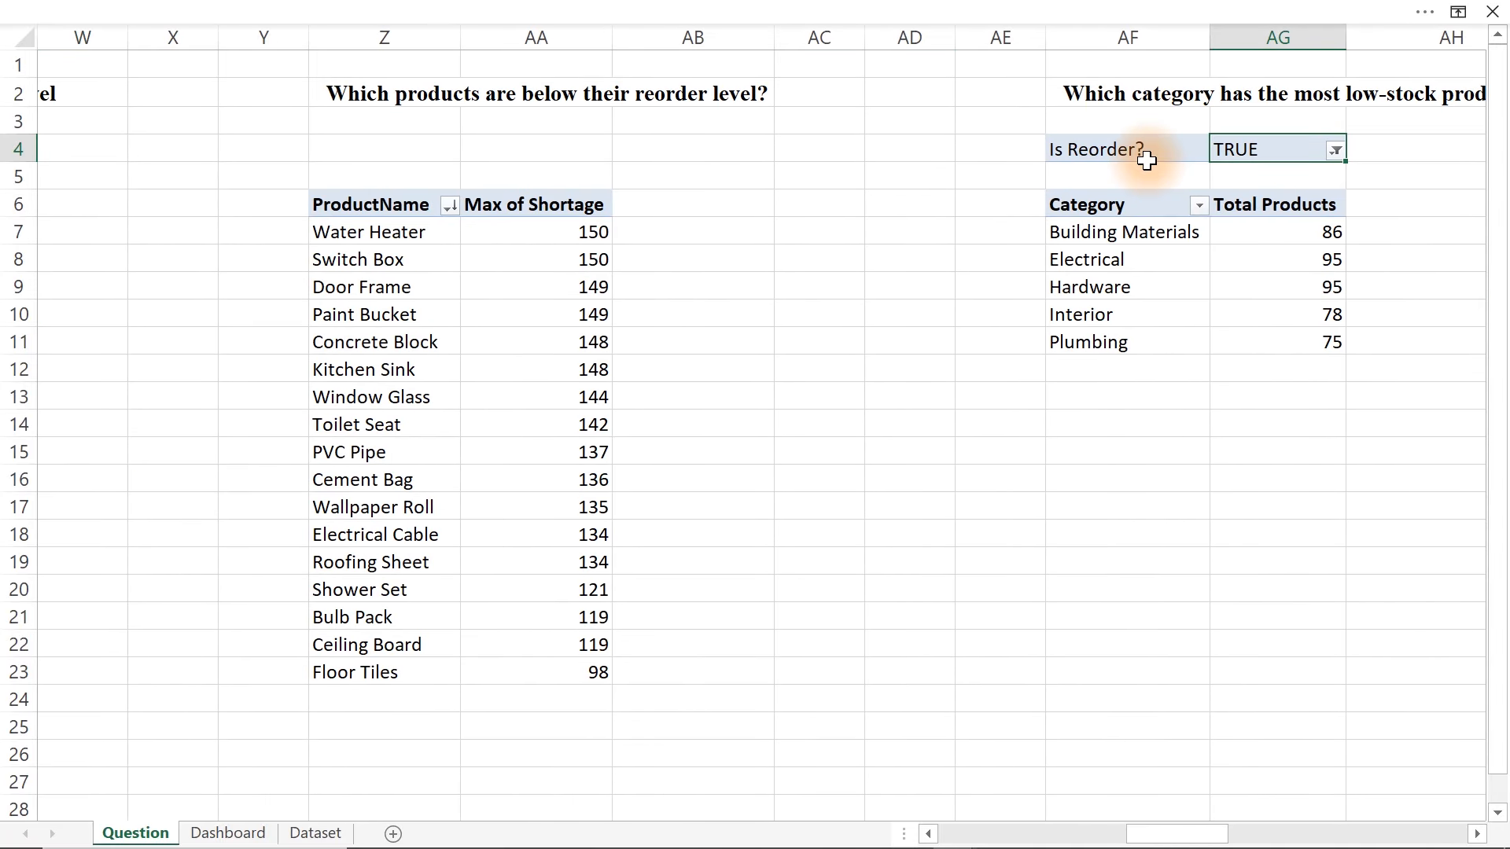
- Insert a 2-D clustered column chart from the low-stock category pivot table and hide all its field buttons
click(1070, 235)
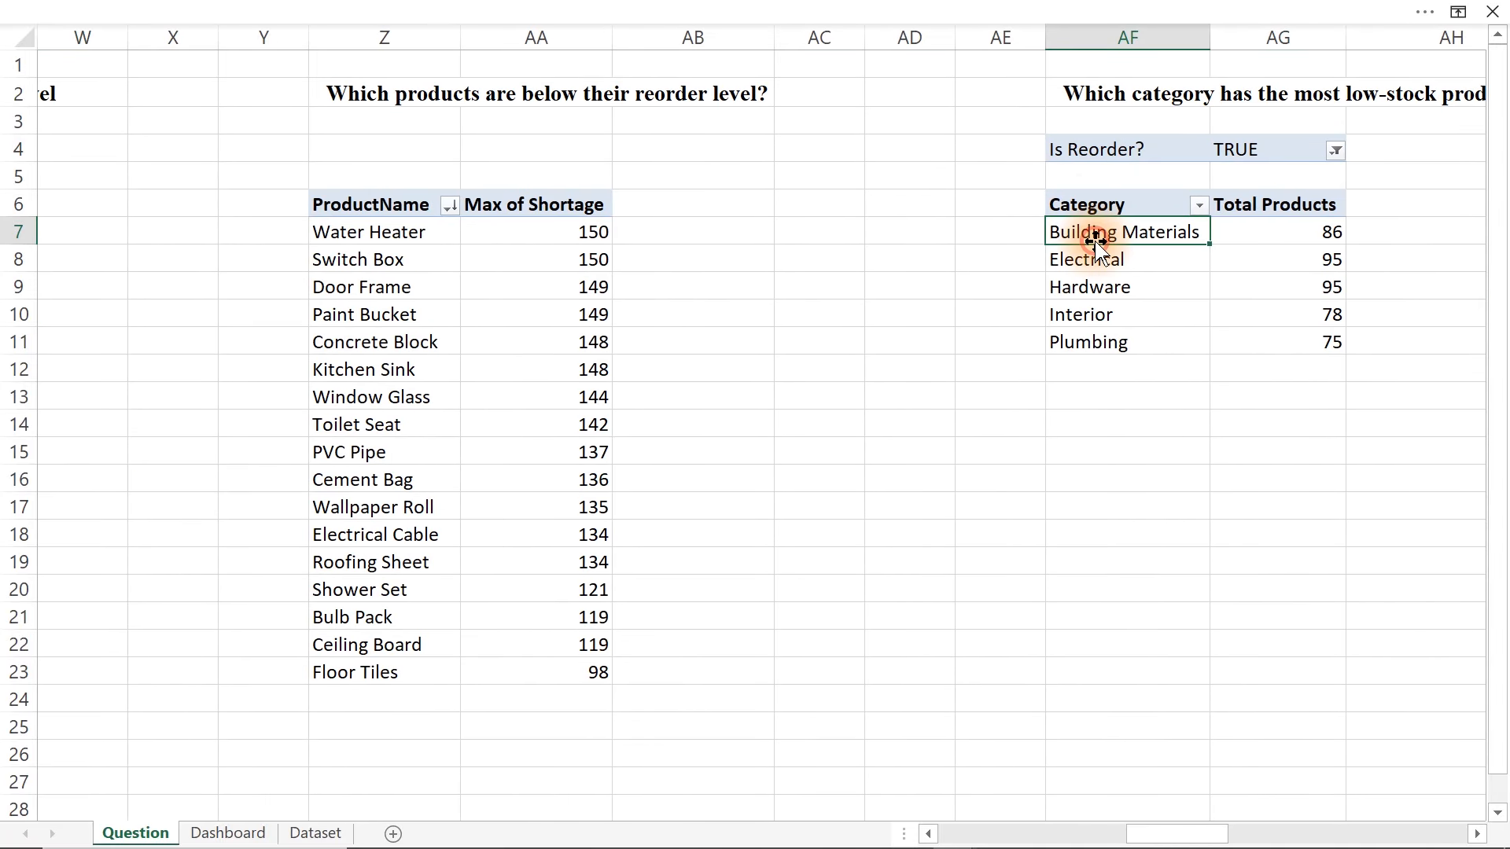
click(600, 11)
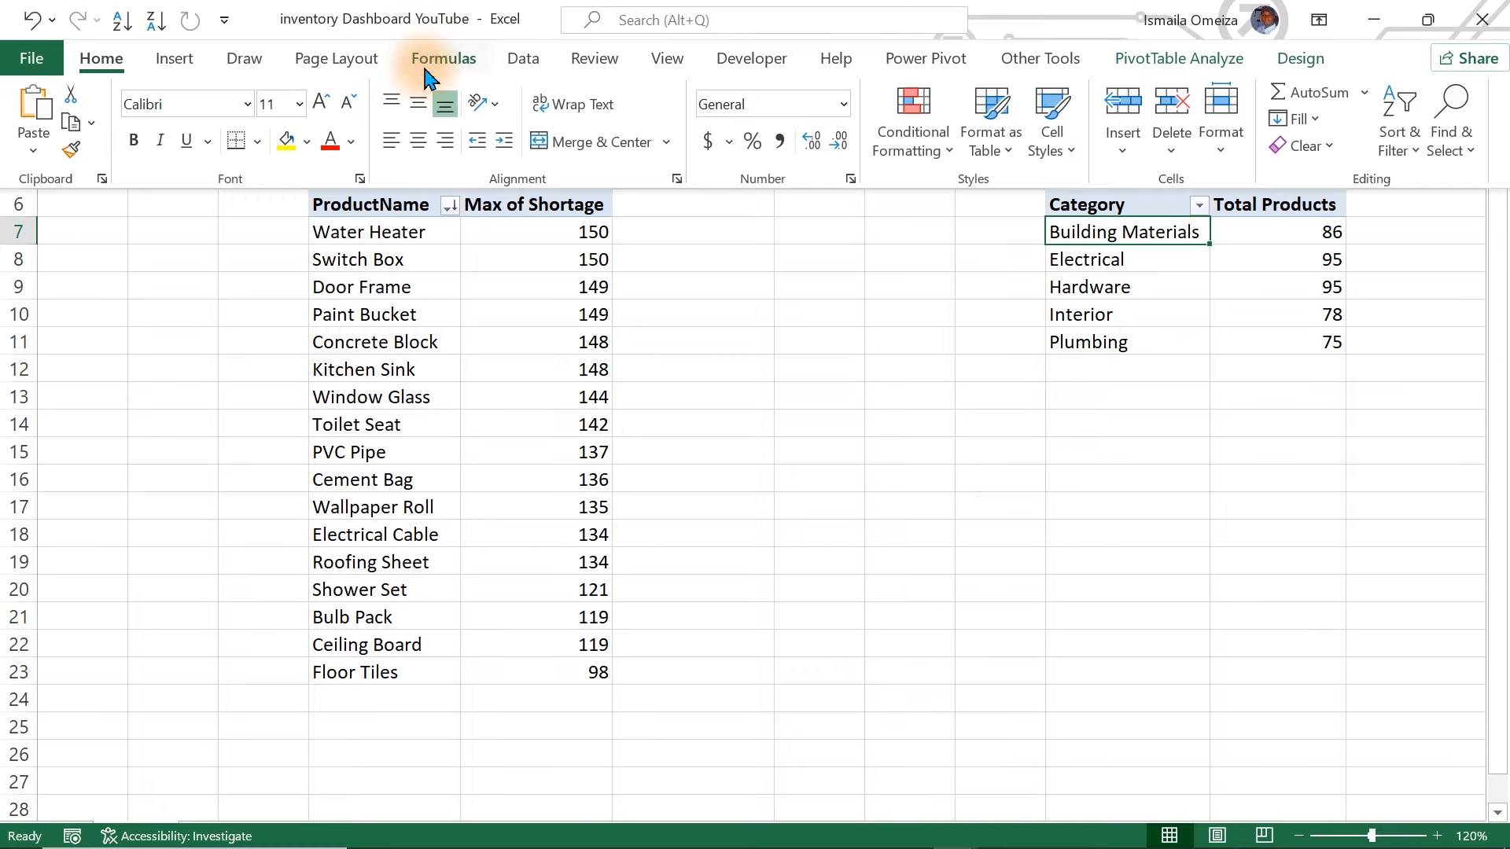
click(176, 61)
click(620, 93)
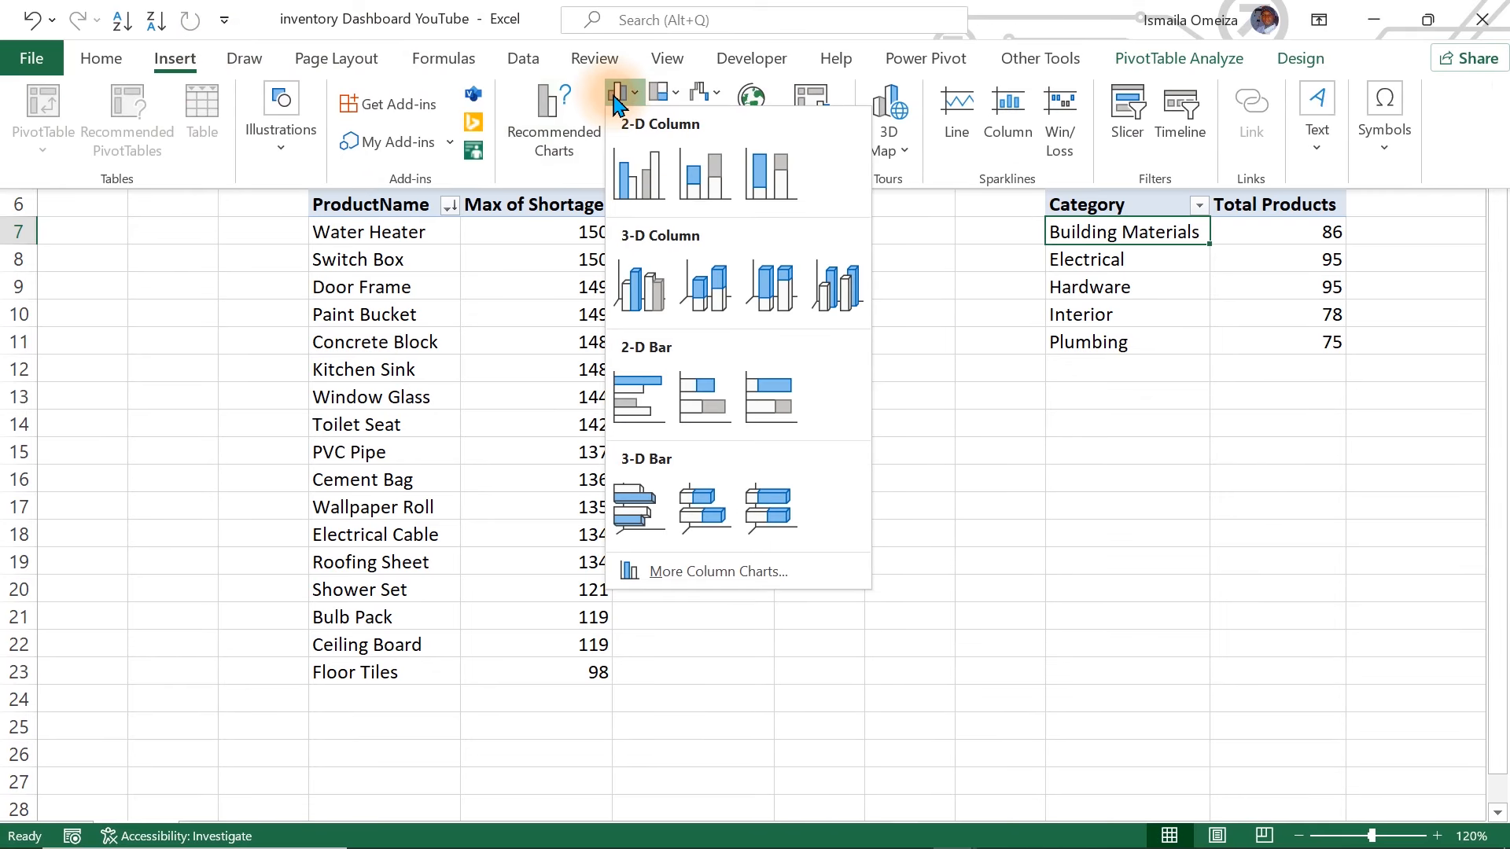
click(647, 187)
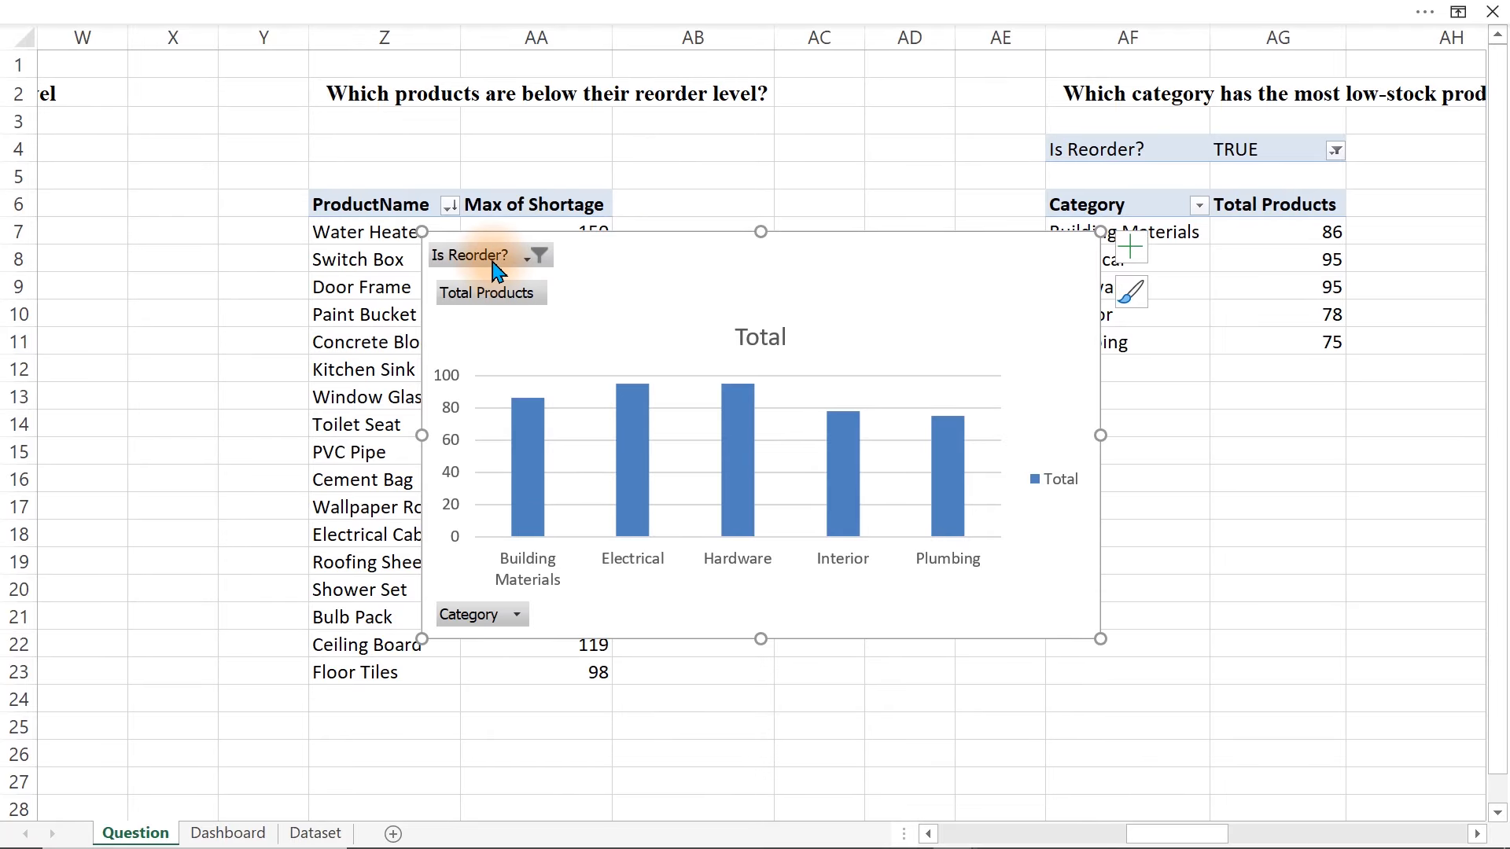
right_click(514, 313)
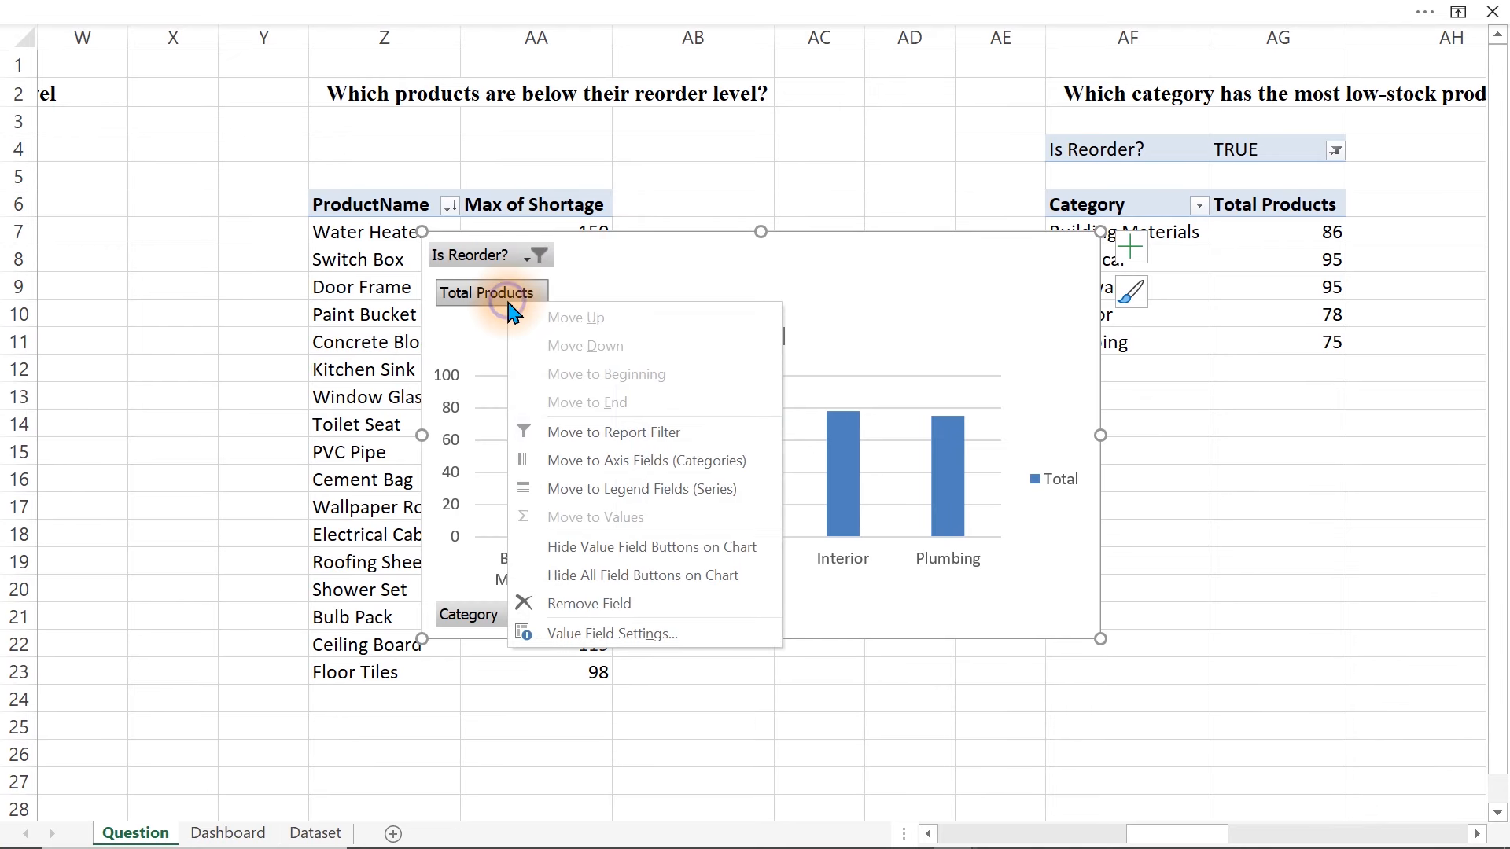
click(595, 575)
- Delete the legend, the title and the vertical axis from the low-stock category chart
click(1068, 469)
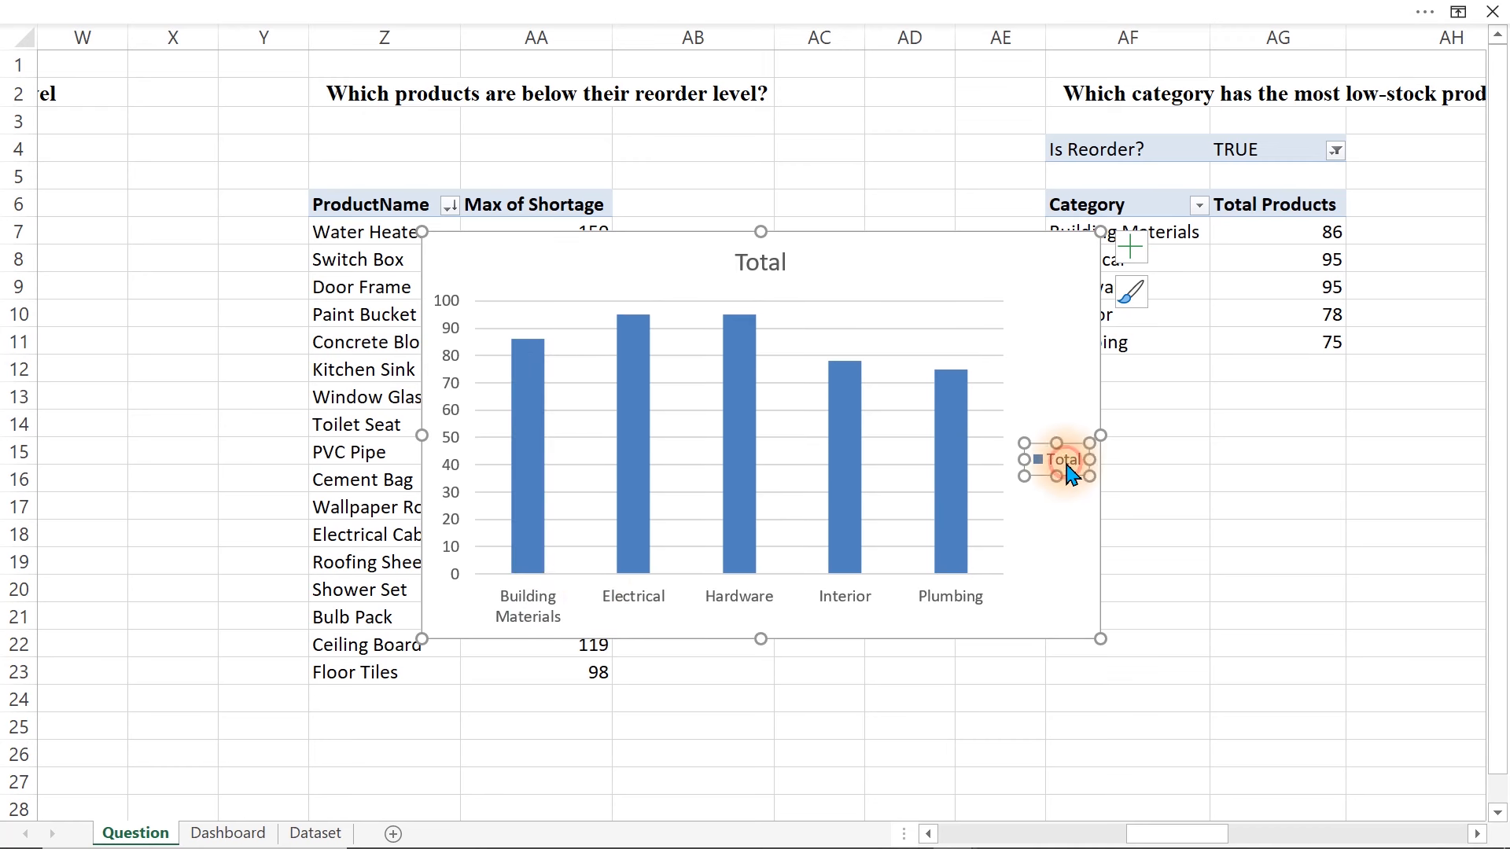
key(Delete)
click(757, 258)
click(756, 256)
key(Delete)
click(453, 354)
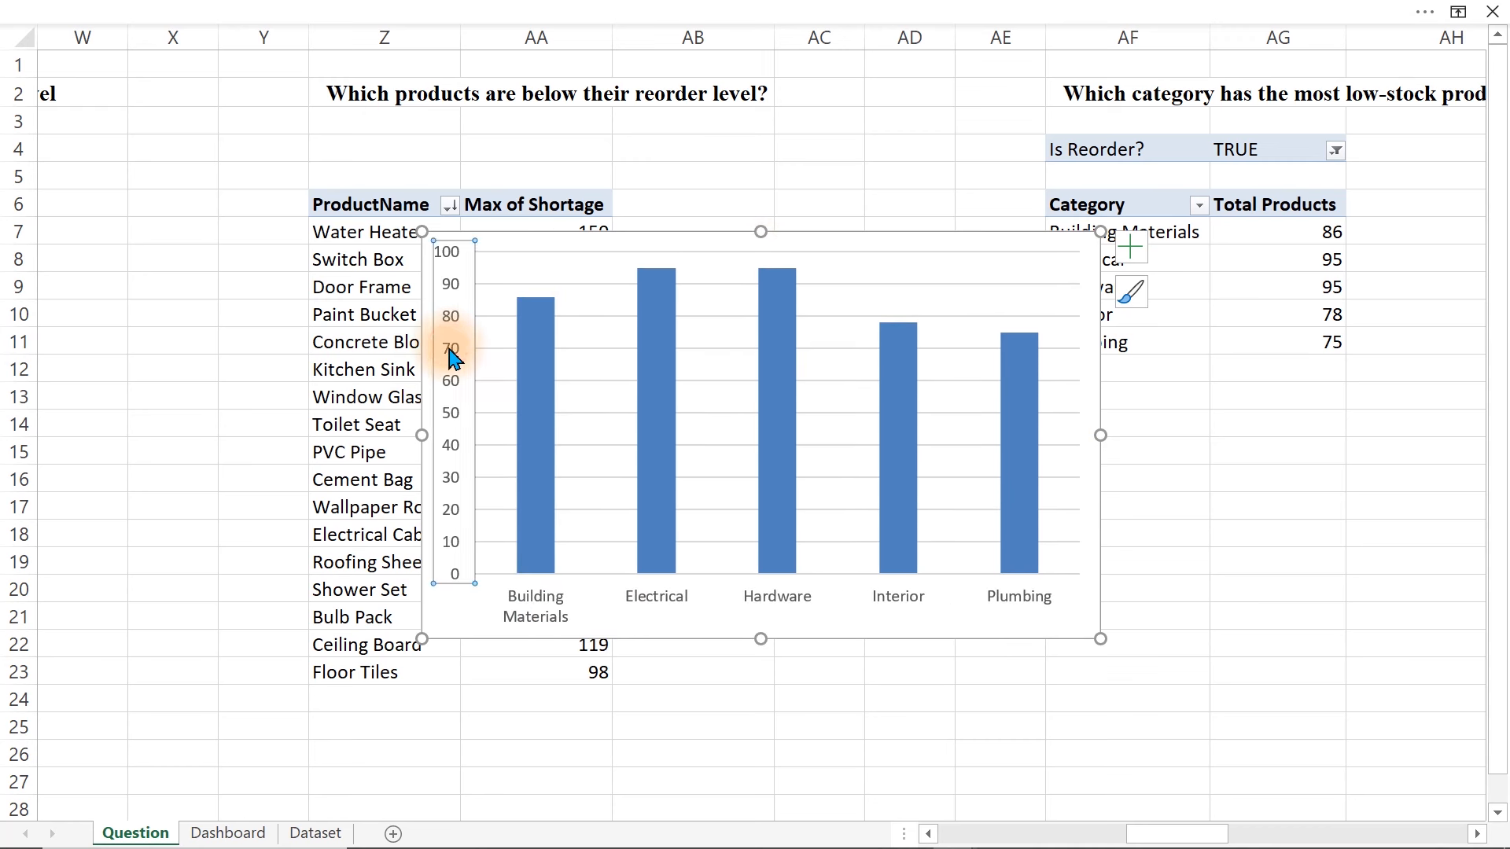
key(Delete)
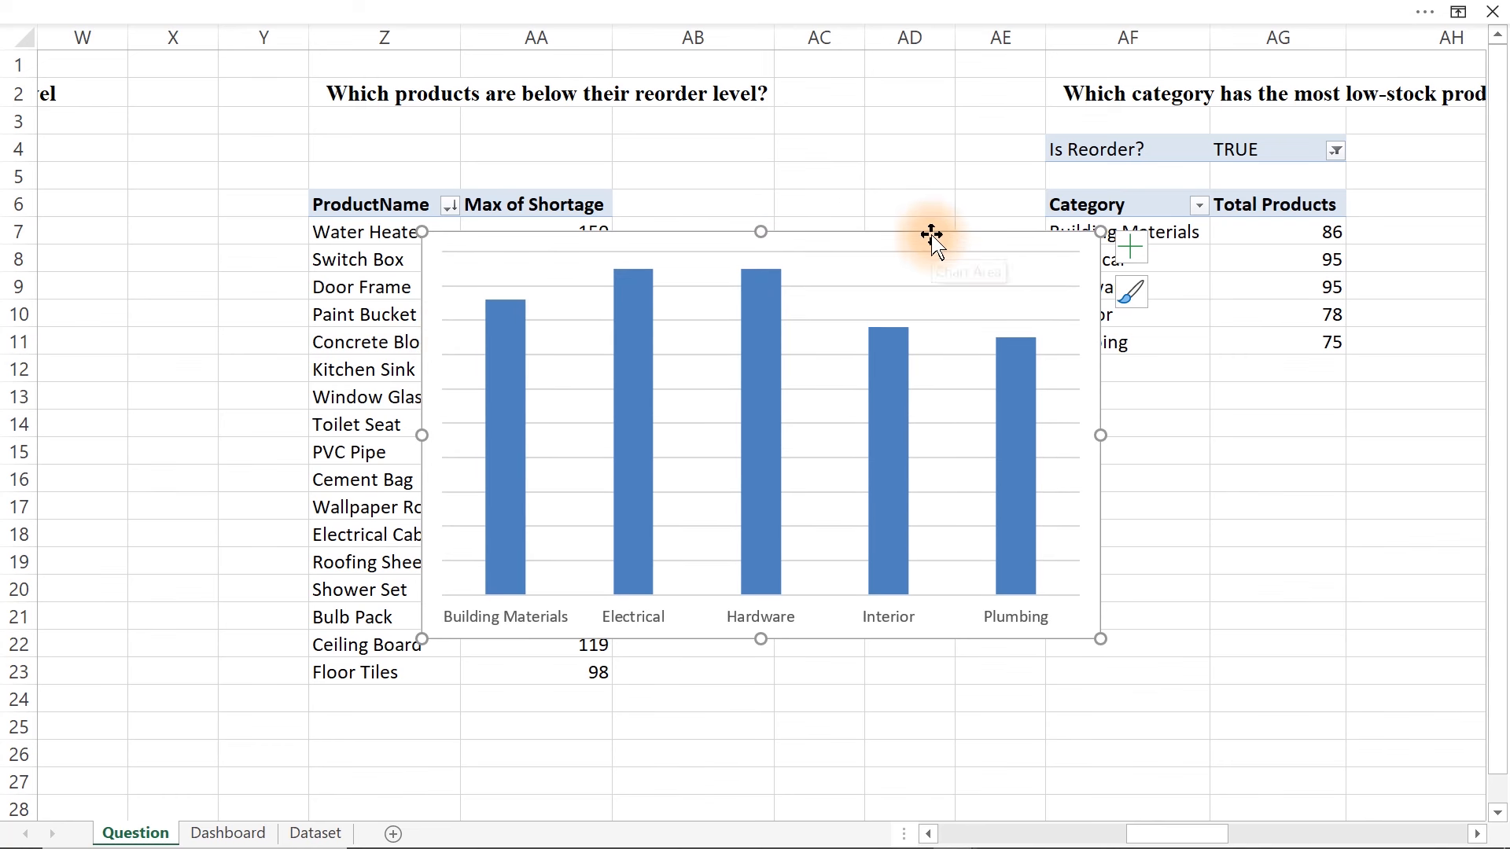
- Move the low-stock category chart from the Question sheet to the Dashboard sheet by cutting and pasting it
key(ctrl+x)
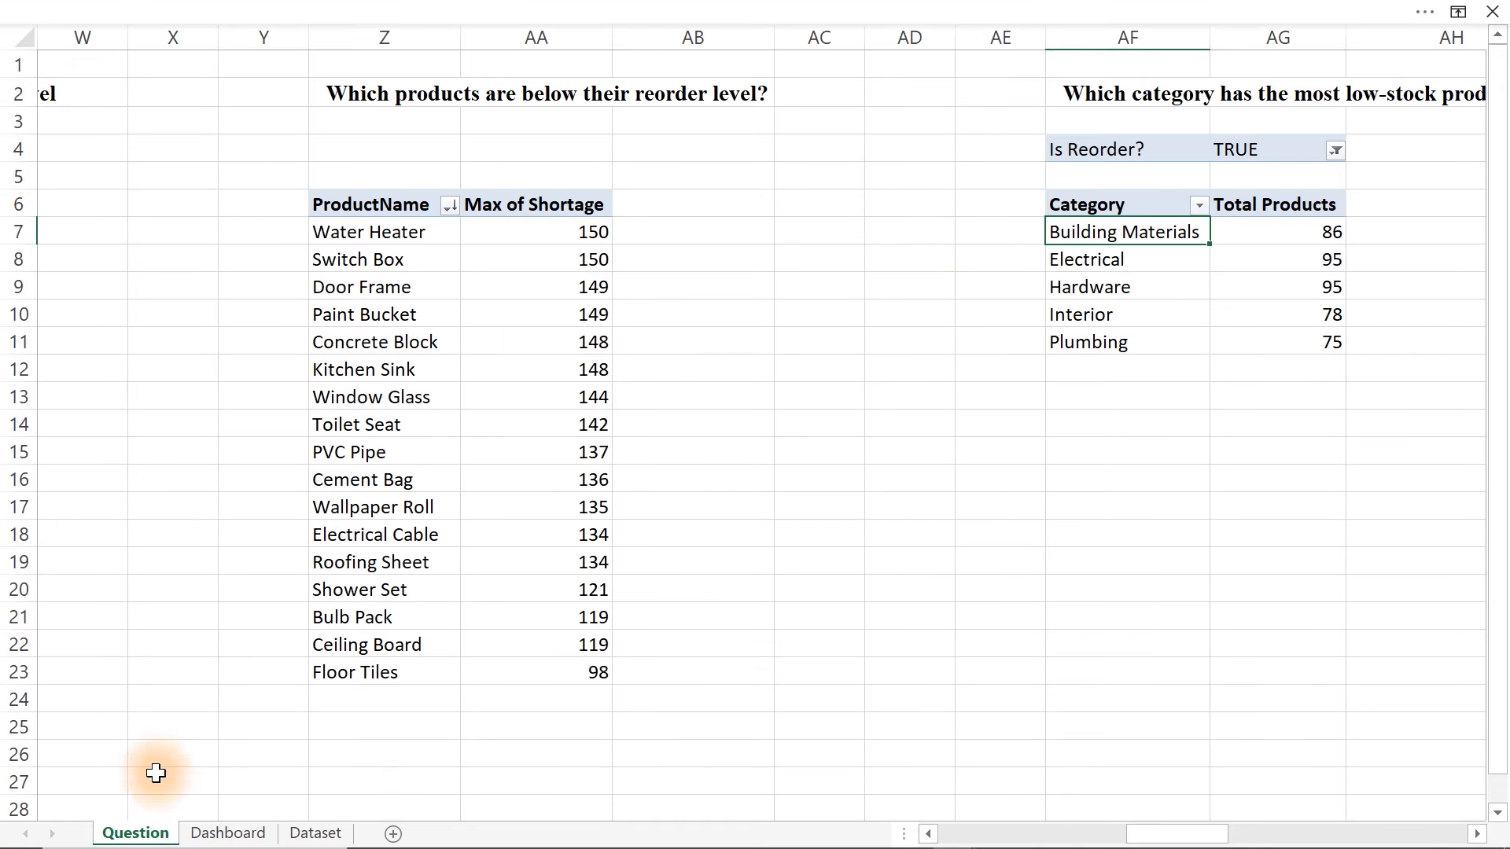
click(223, 835)
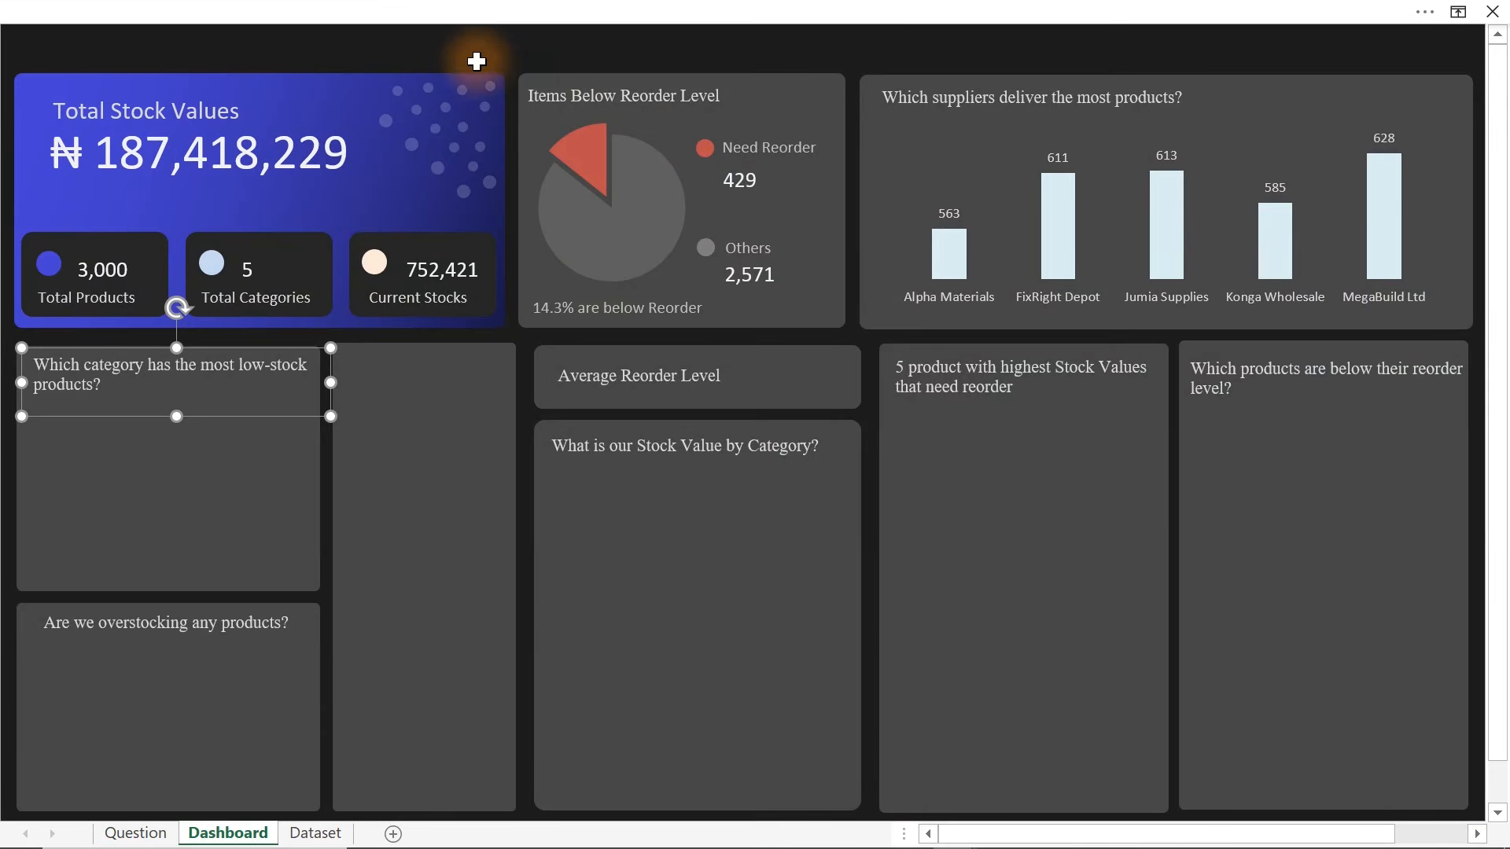
click(472, 53)
key(ctrl+v)
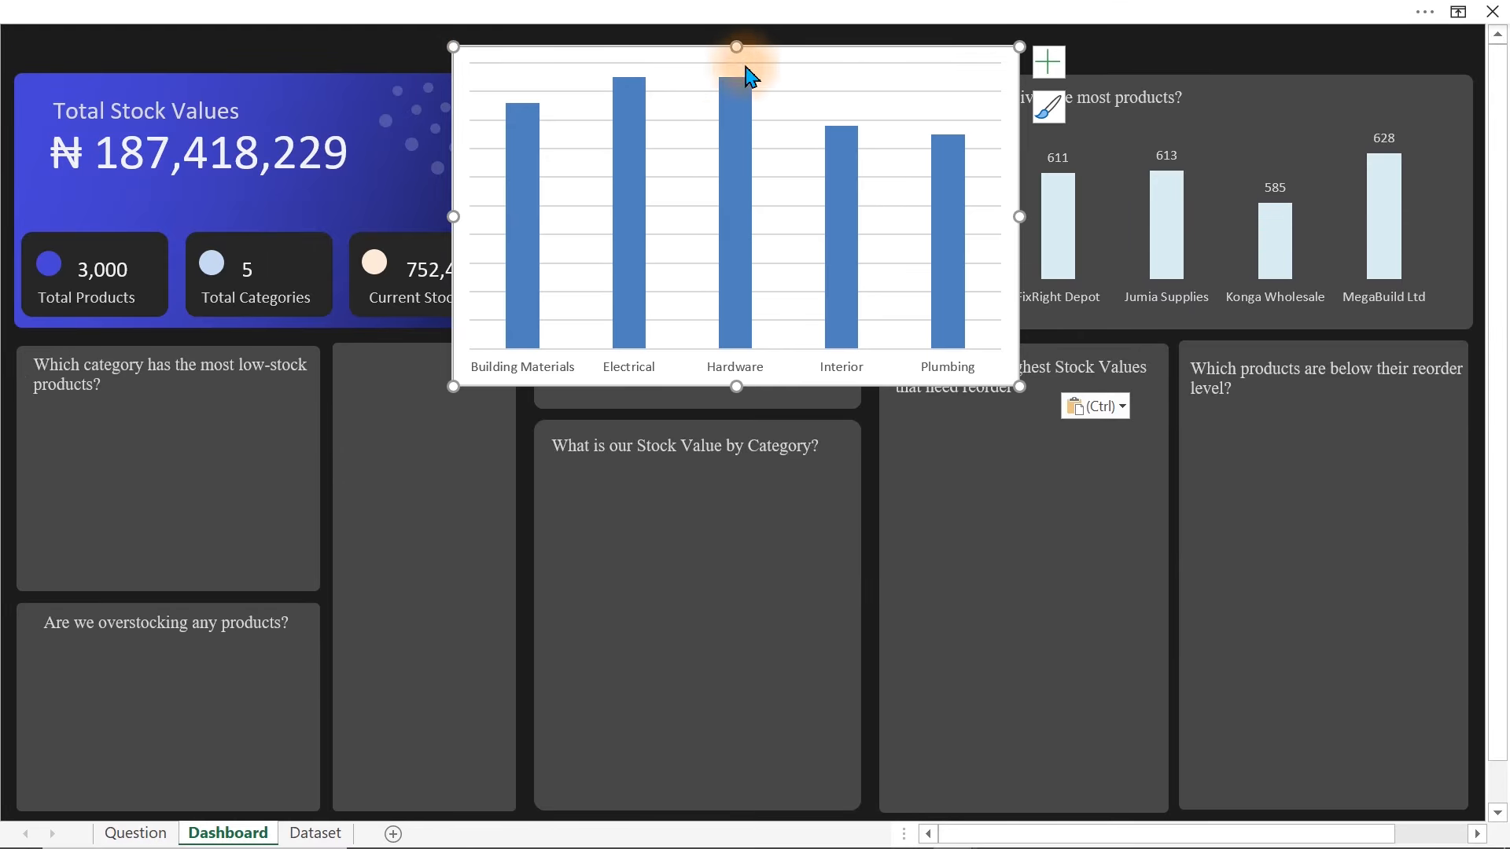
- Shrink the low-stock category chart and fit it into its card, directly below the question heading
drag(1018, 45, 849, 185)
mouse_move(856, 236)
mouse_down()
mouse_move(636, 305)
mouse_move(424, 424)
mouse_up()
double_click(425, 579)
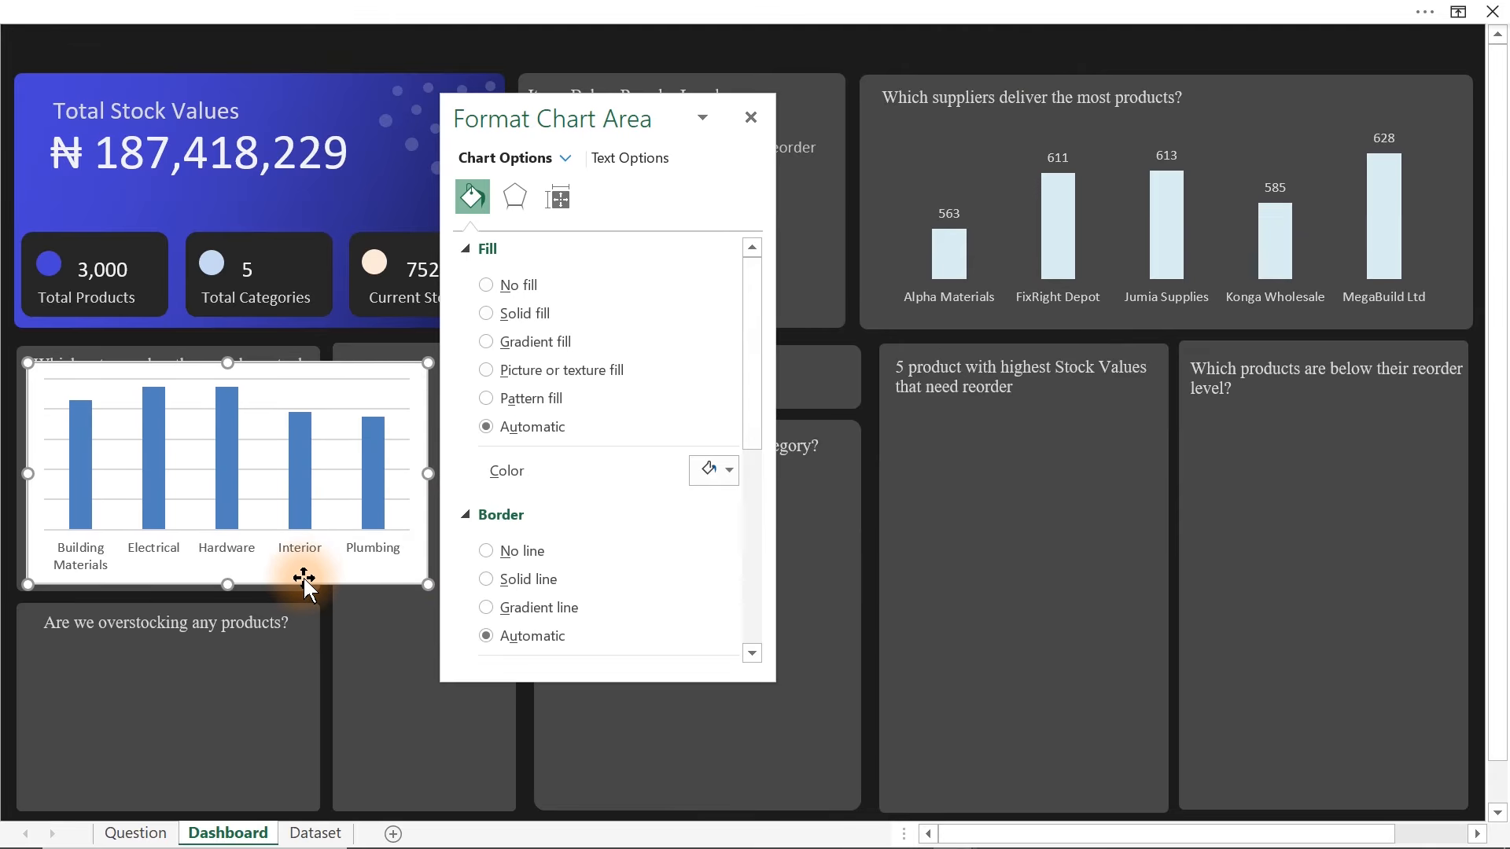
drag(424, 586, 317, 583)
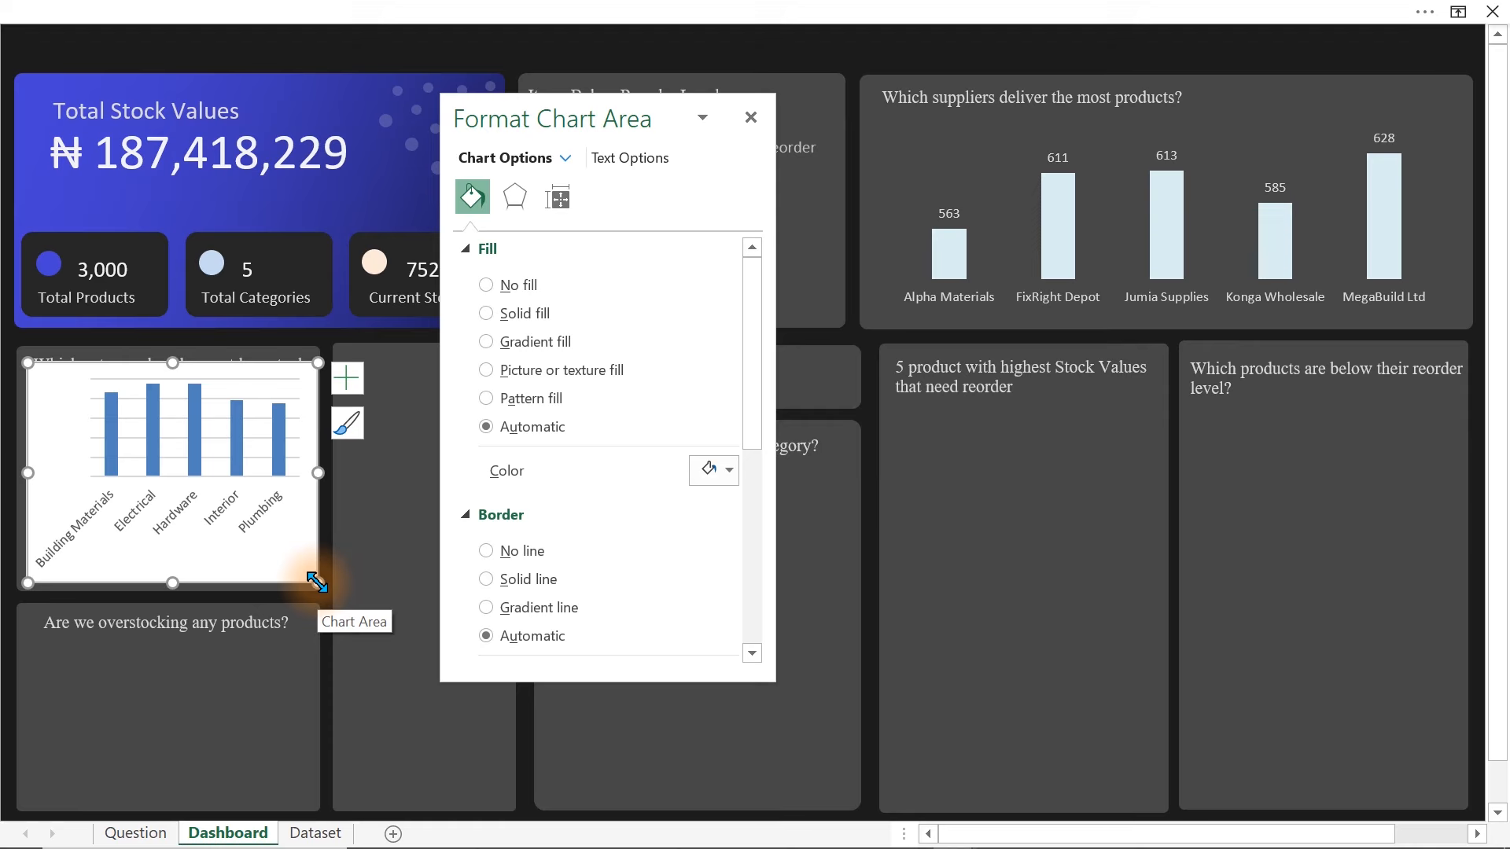
drag(172, 362, 170, 400)
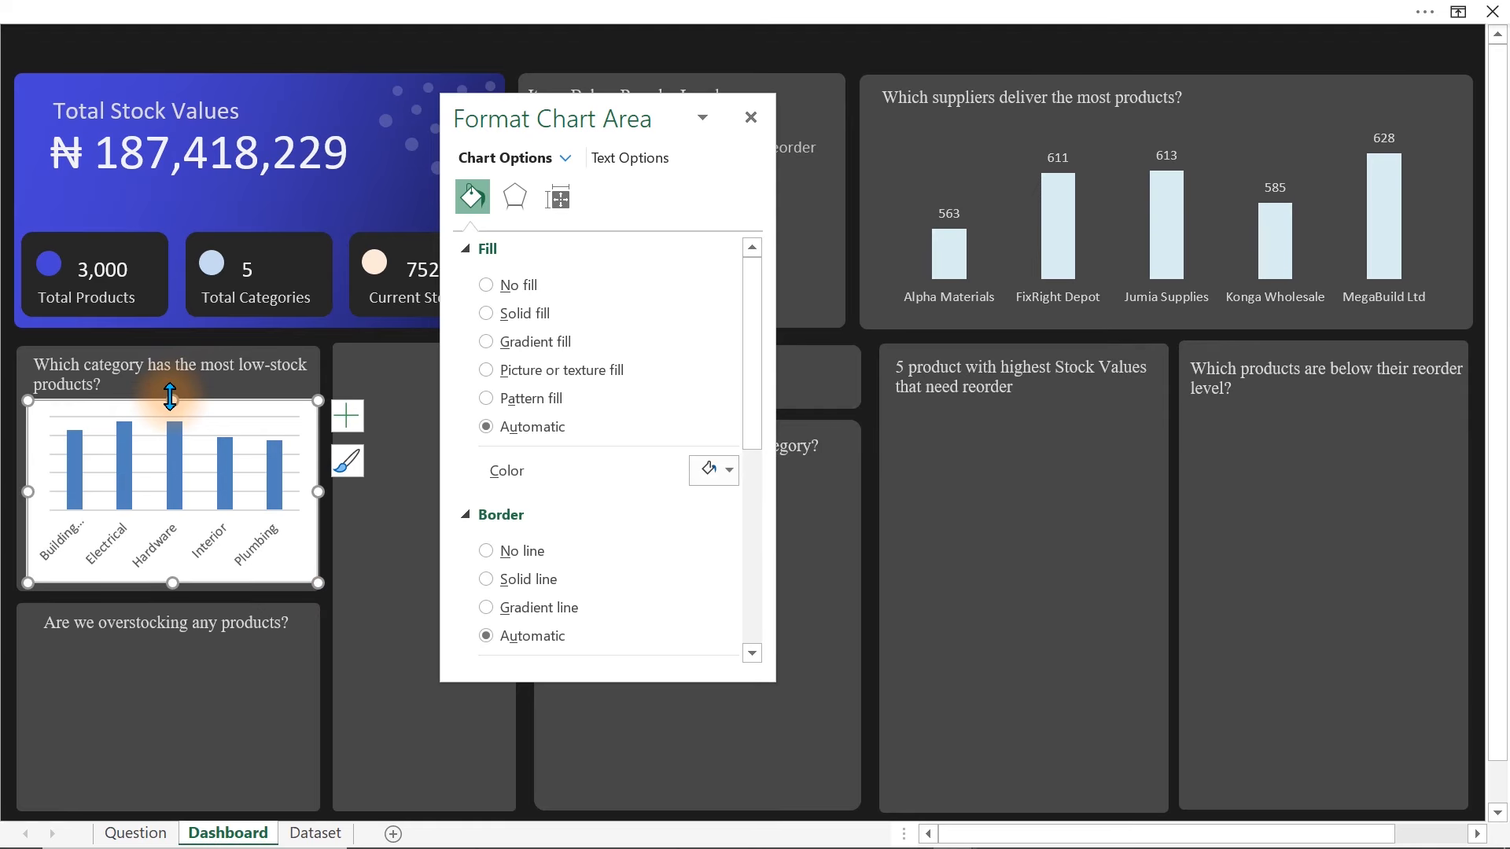
- Change the low-stock category chart from clustered column to Clustered Bar
click(763, 8)
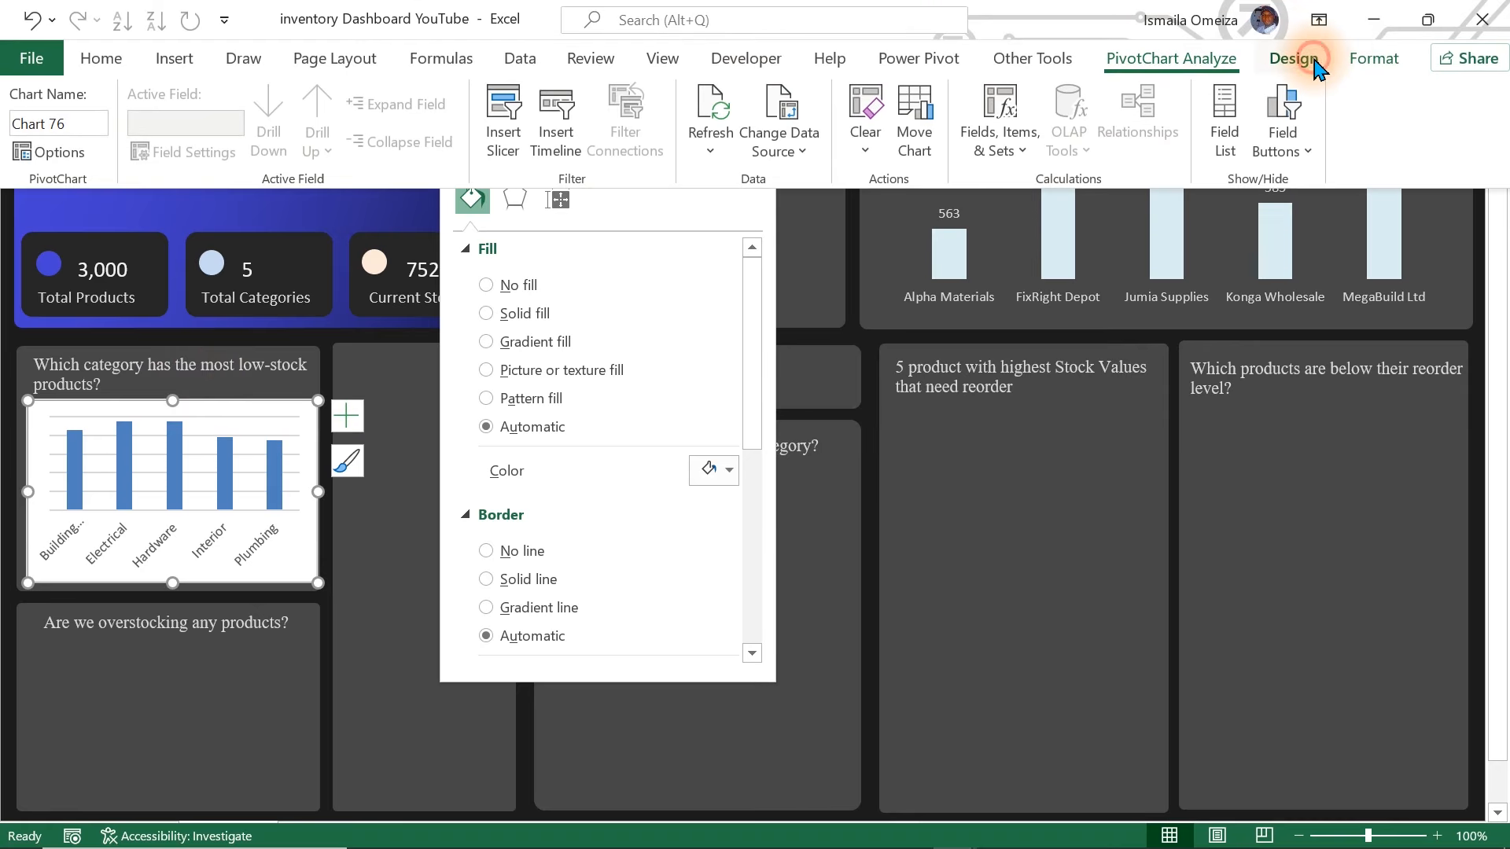
click(1296, 61)
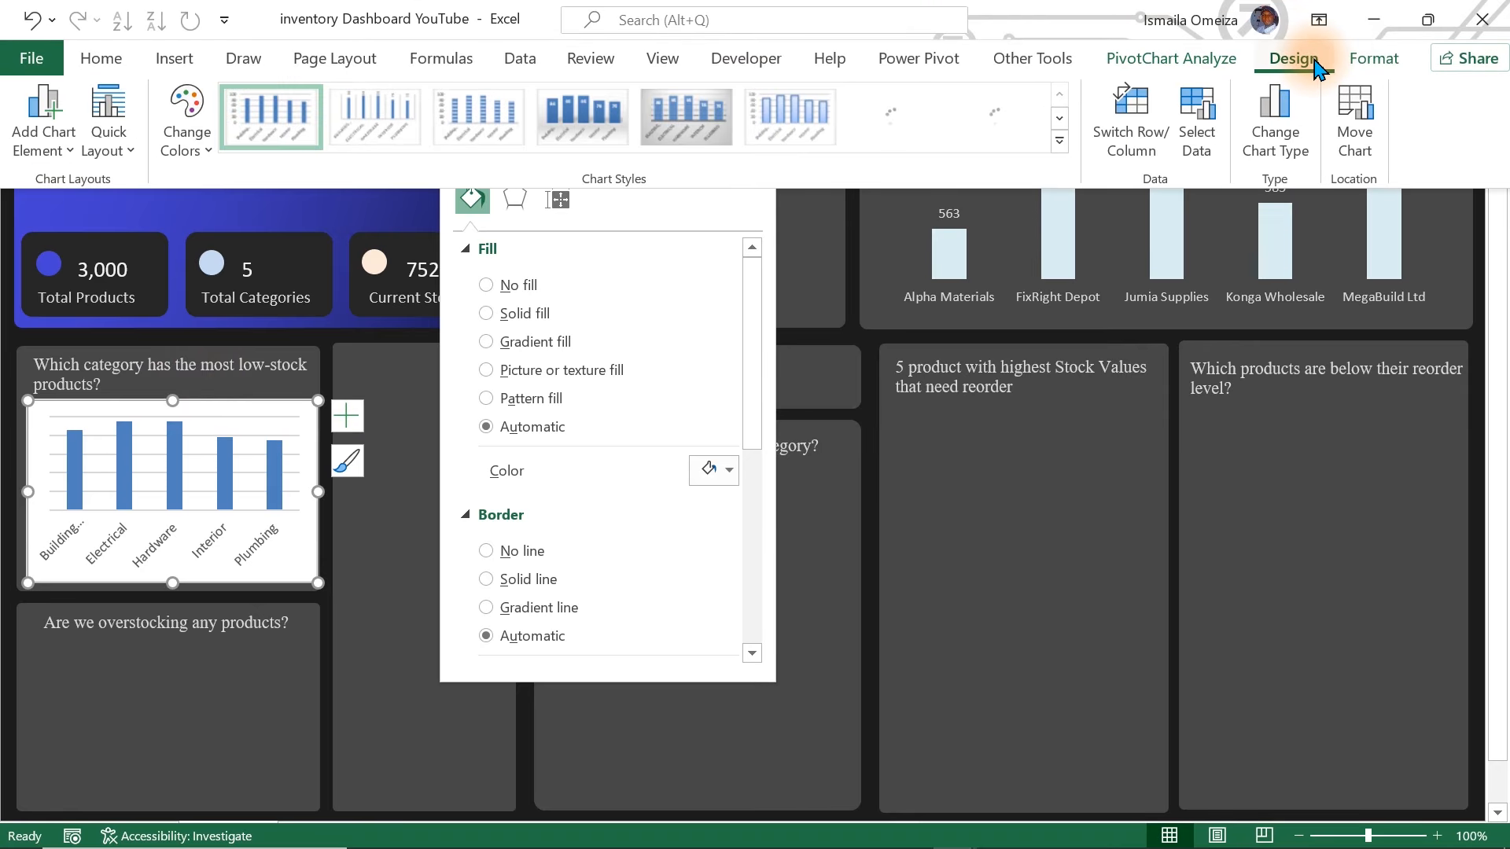
click(1275, 112)
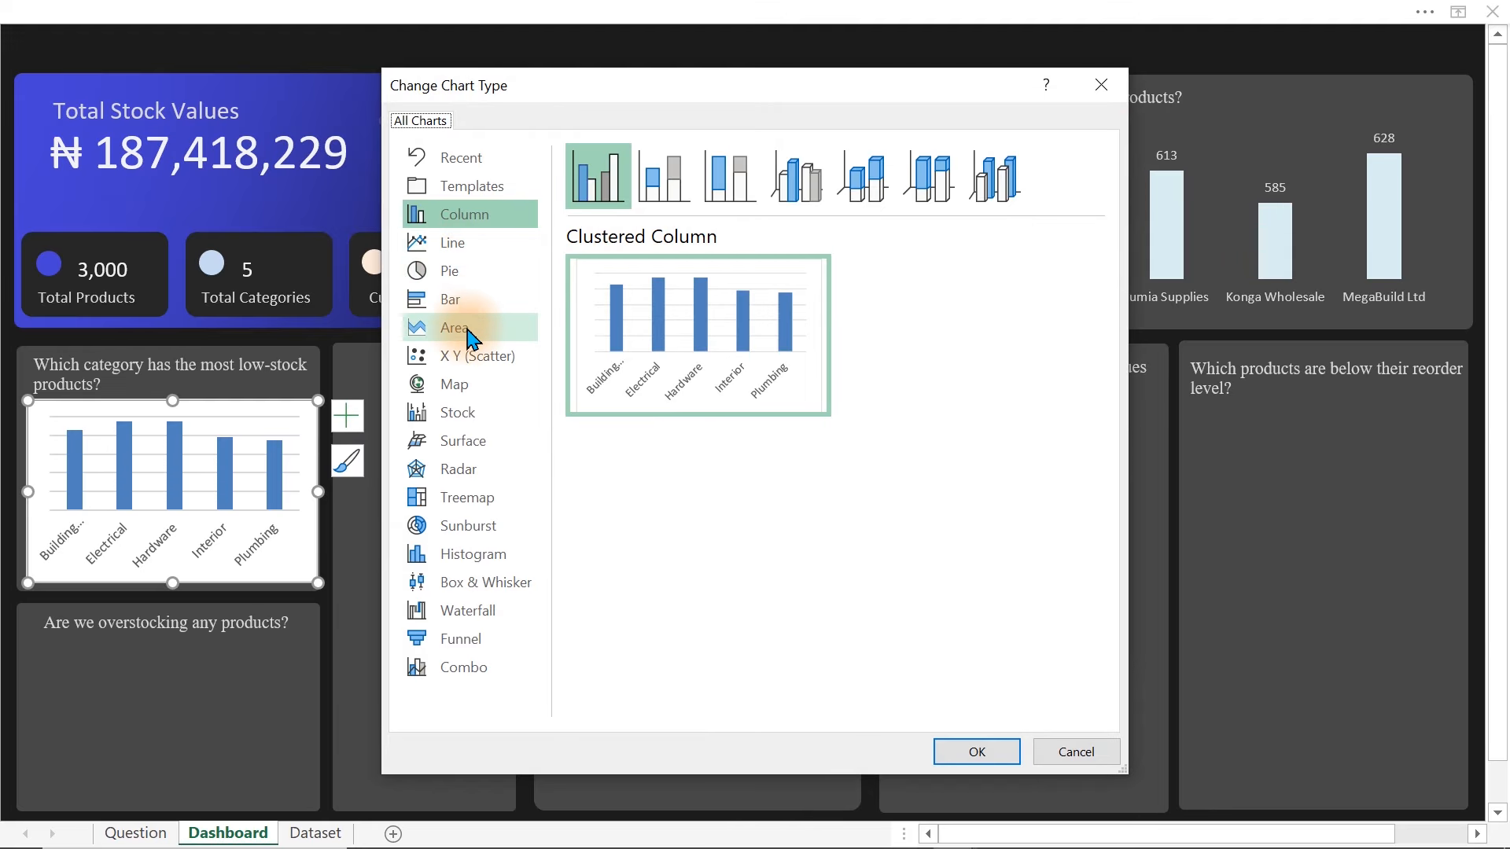
click(448, 305)
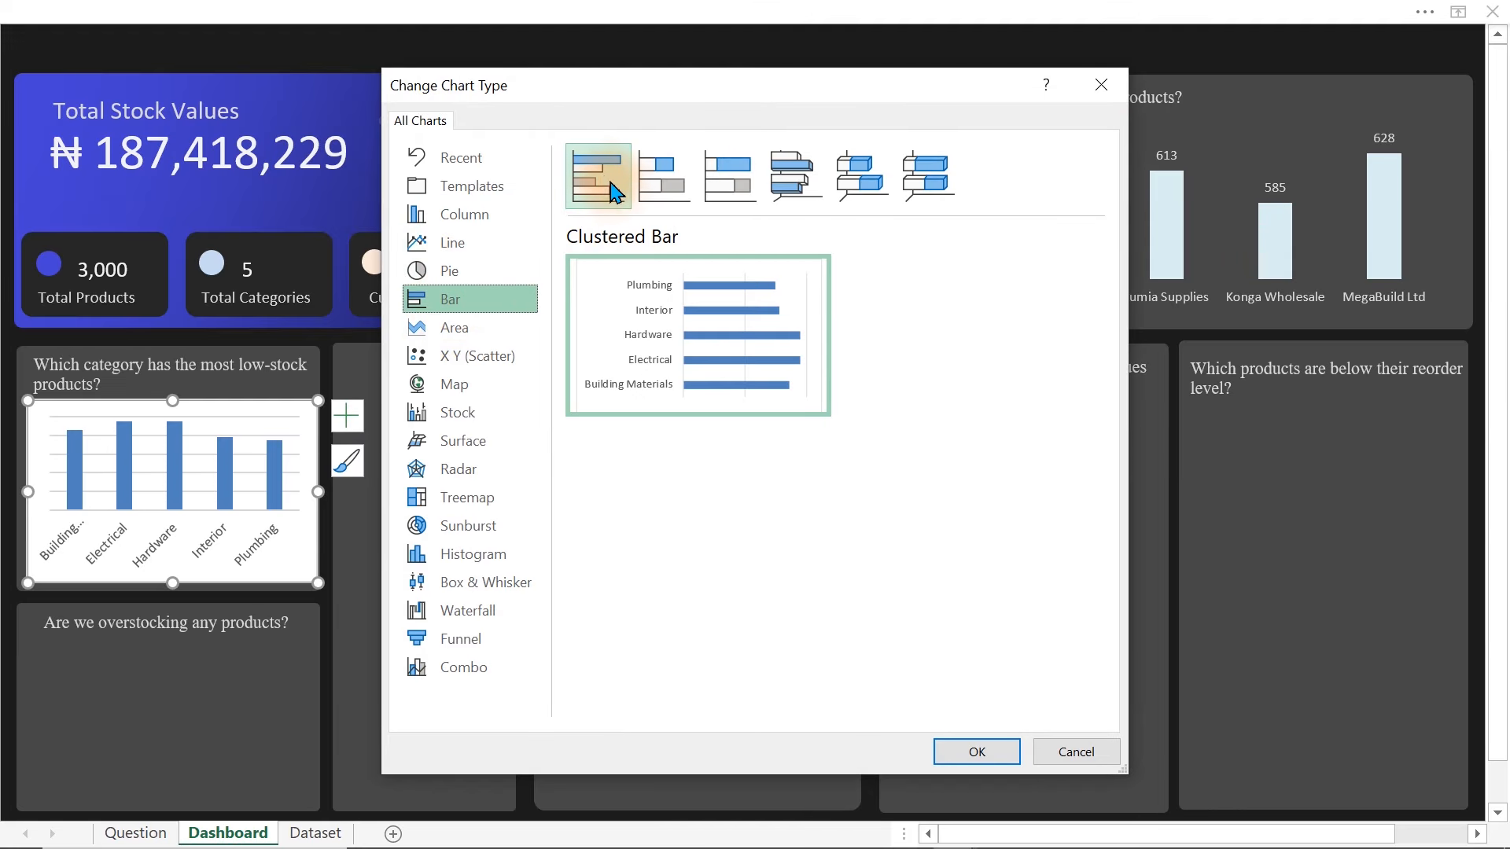
click(978, 752)
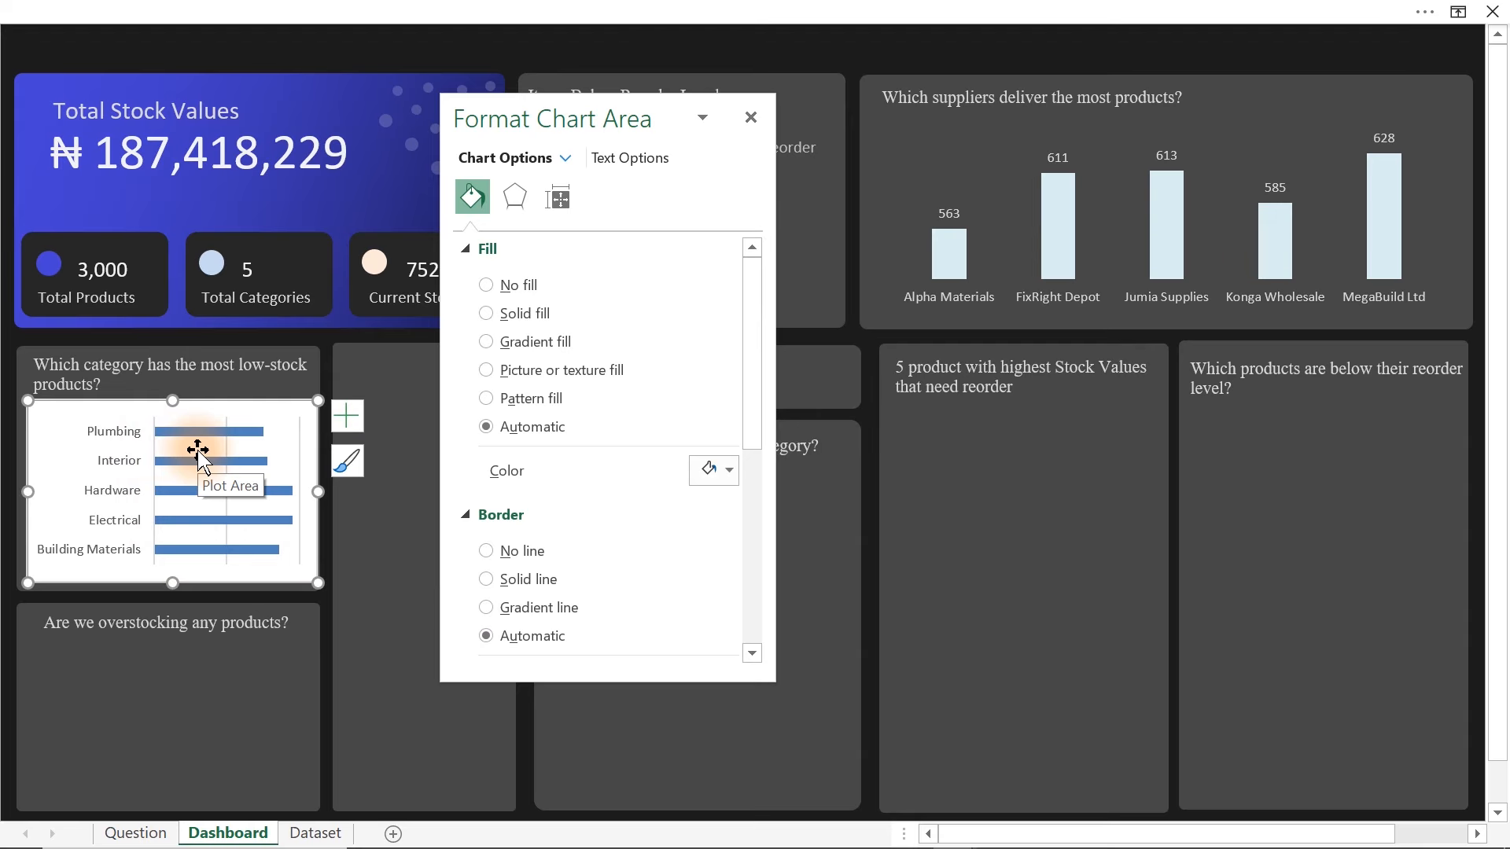
- Remove the gridlines from the low-stock category chart, and switch its axes off and back on
click(296, 446)
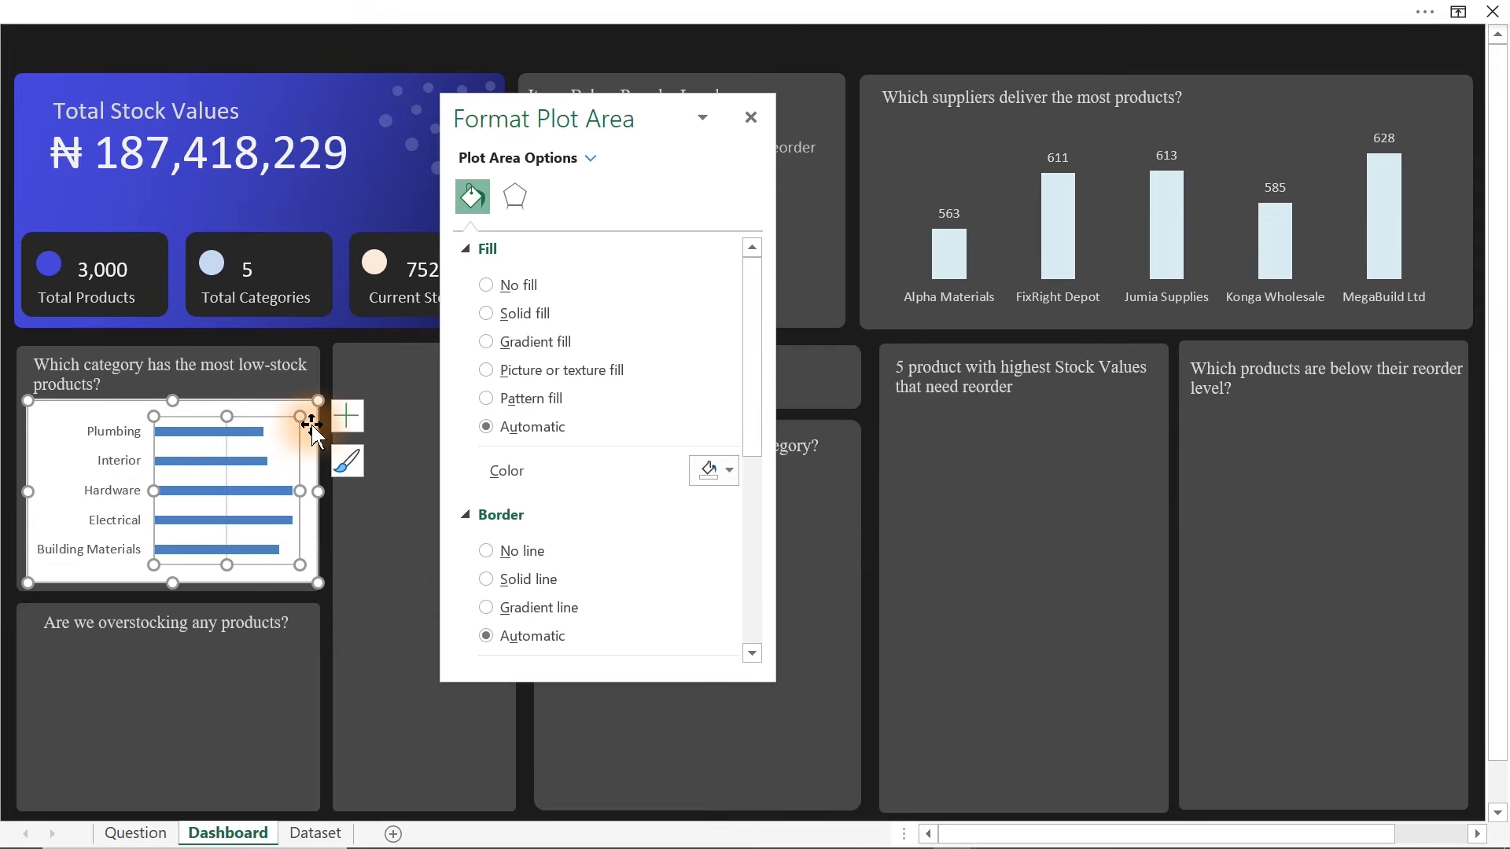
click(359, 425)
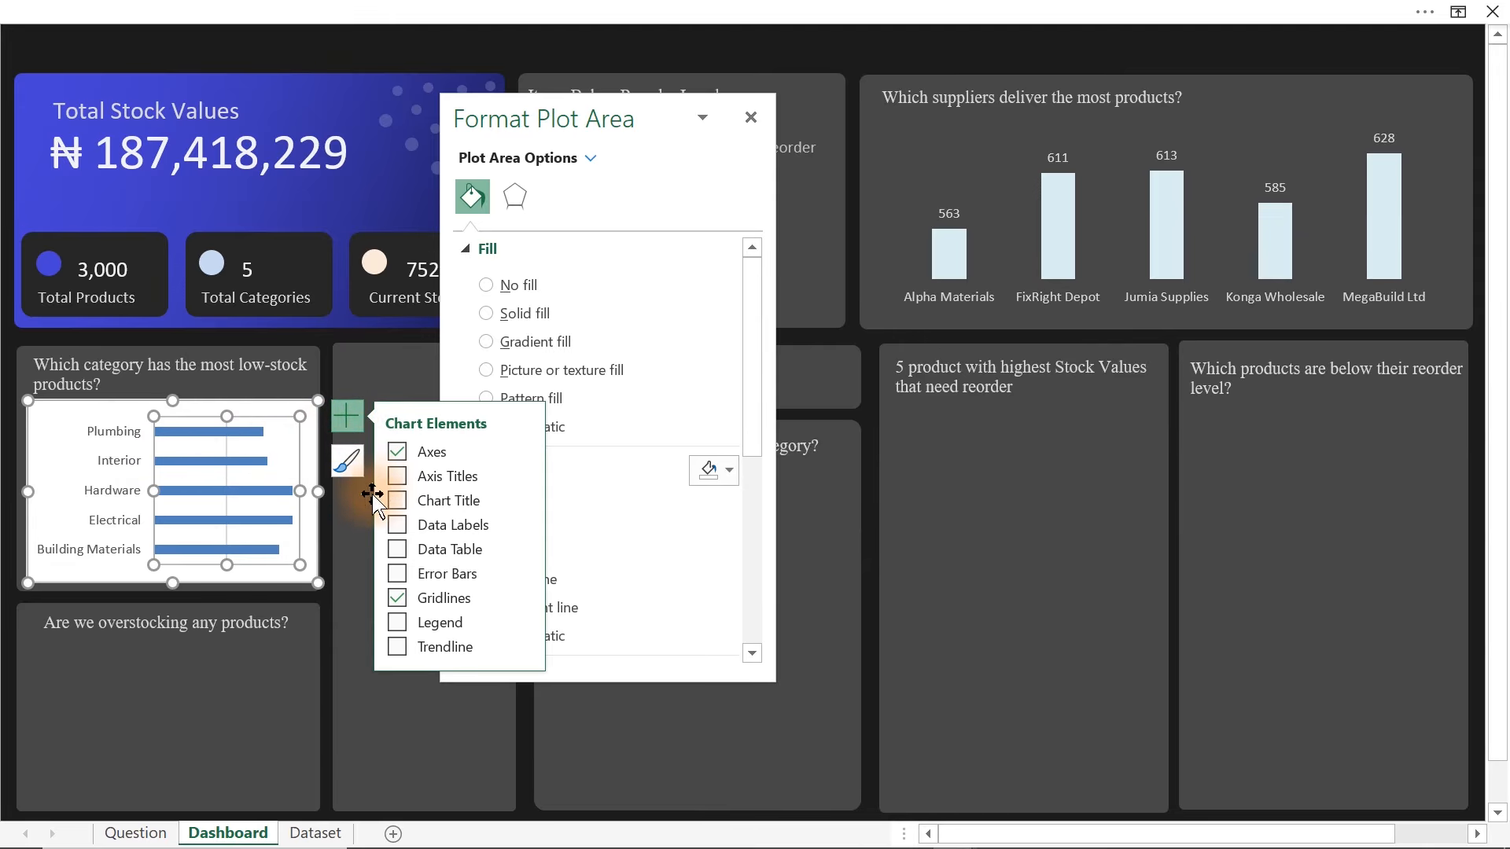
click(397, 599)
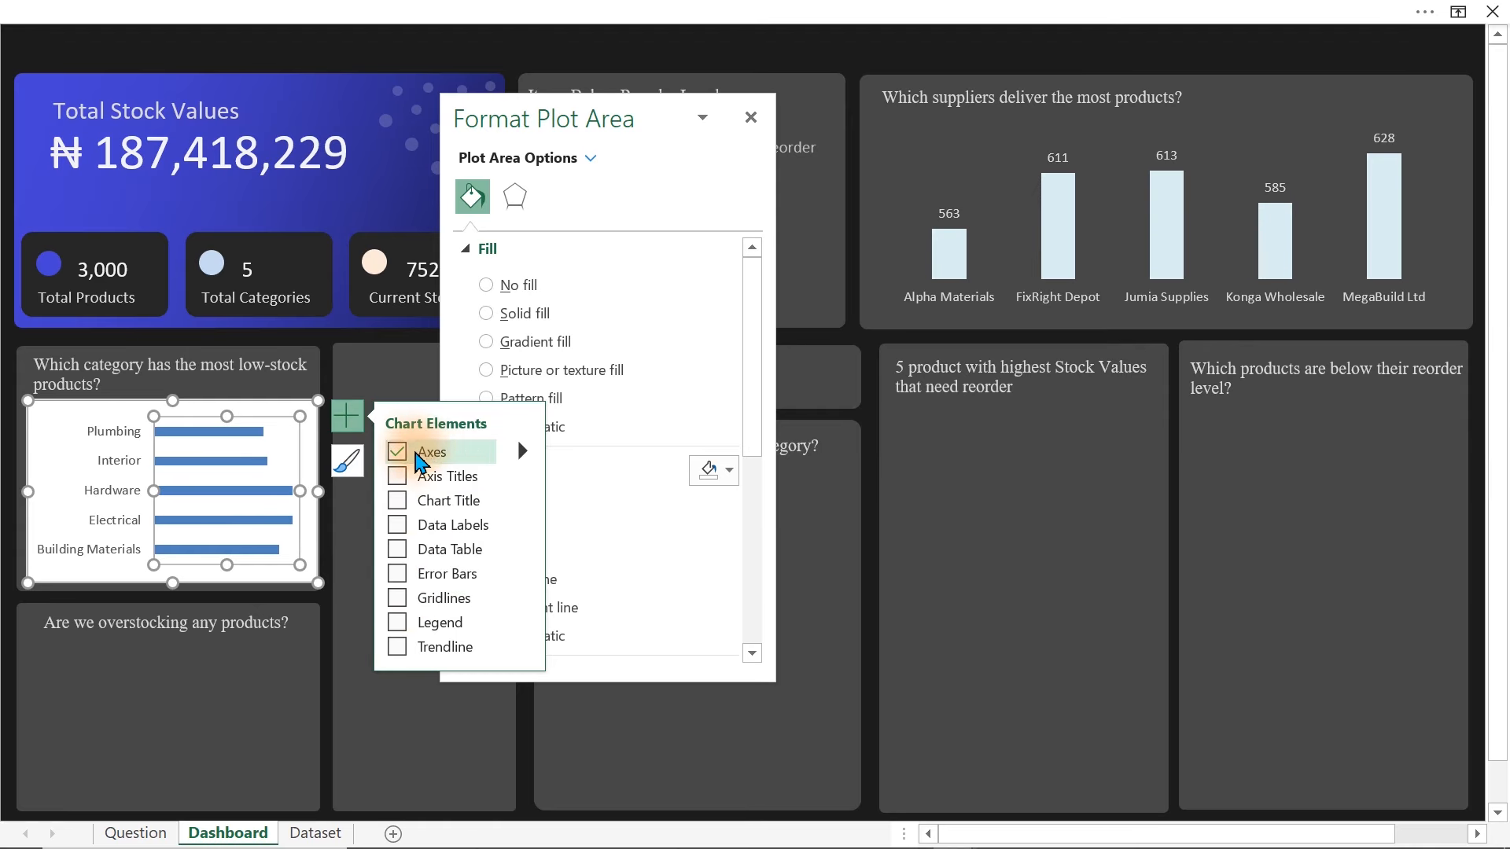
click(416, 455)
click(417, 454)
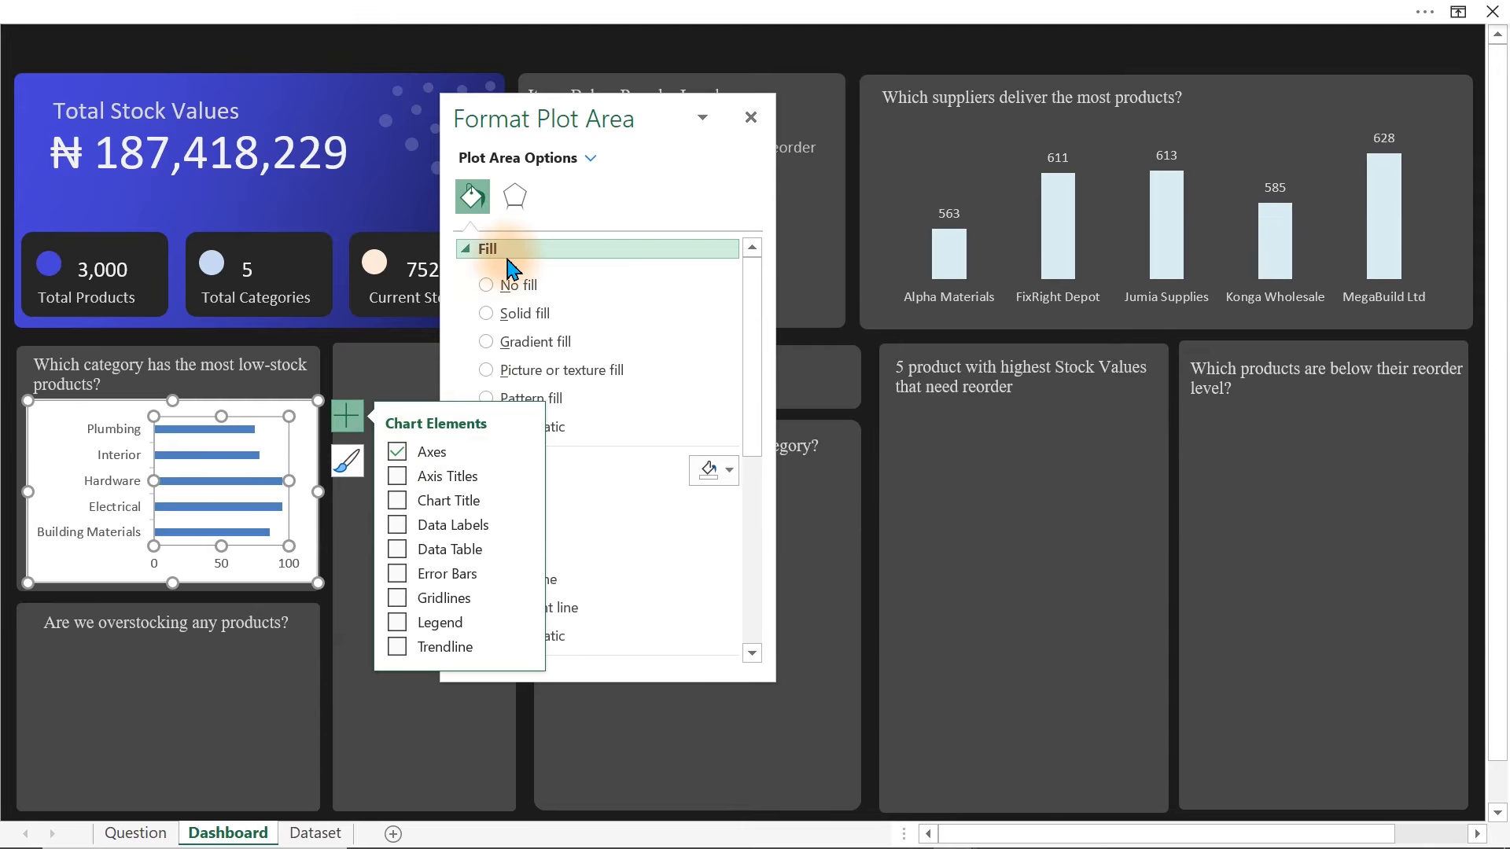
- Set the low-stock category chart's plot area to no fill, and its chart area to no fill and no border line
click(501, 287)
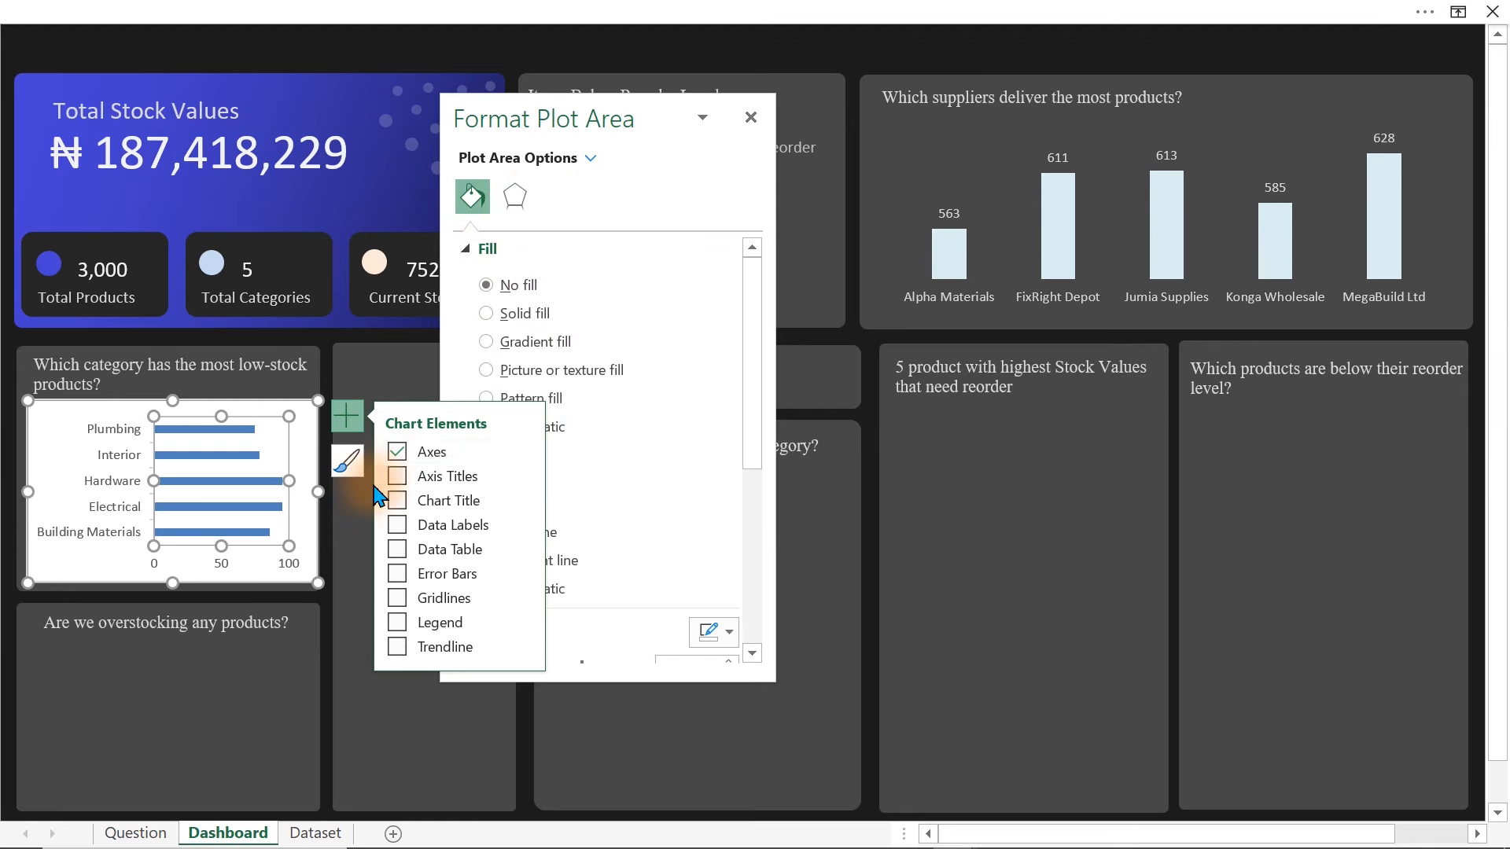
click(346, 675)
click(346, 675)
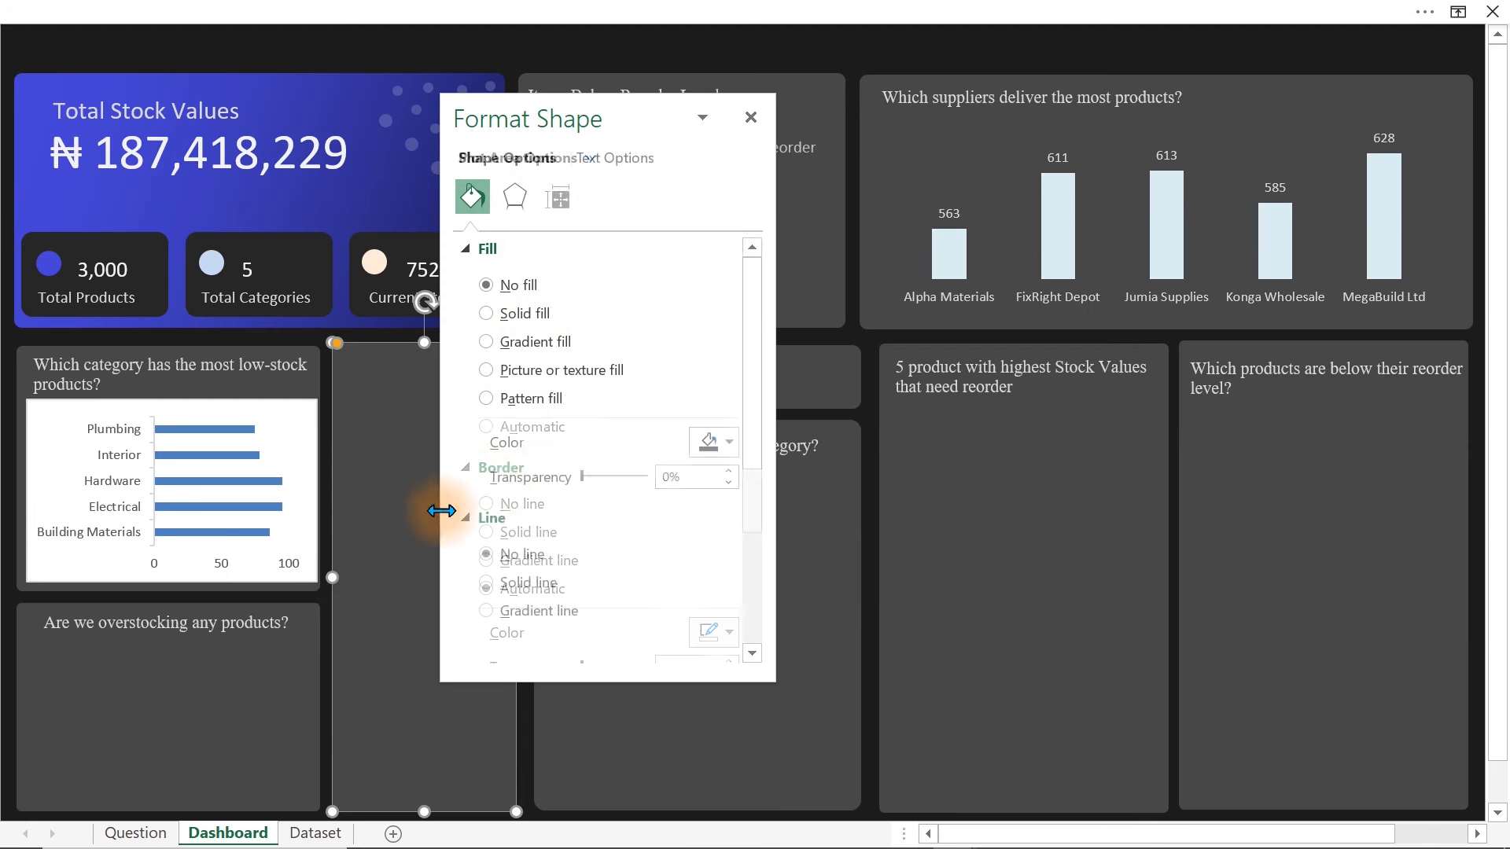
click(312, 448)
click(503, 286)
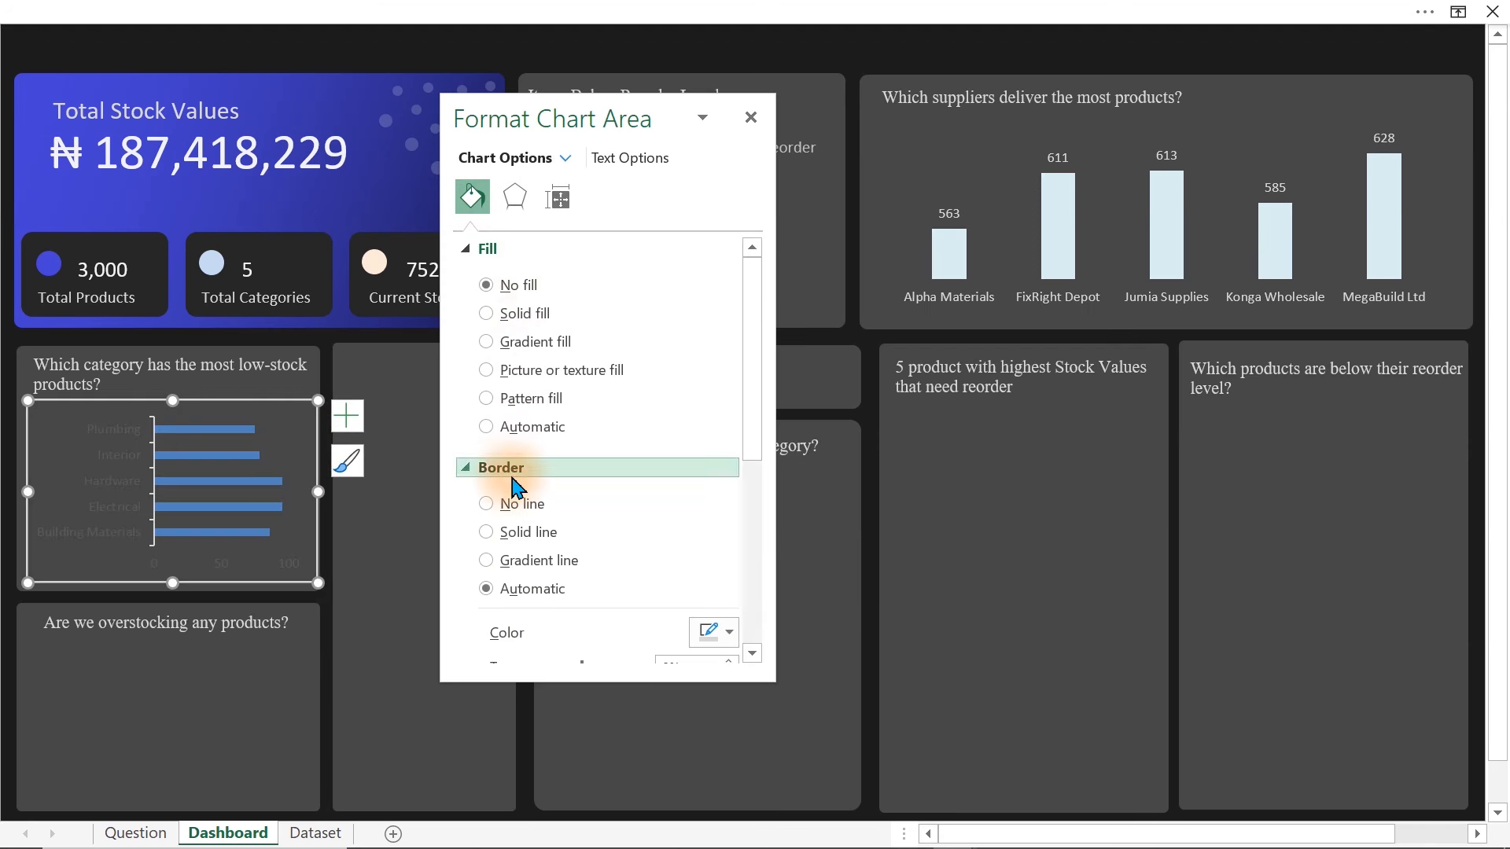
click(501, 504)
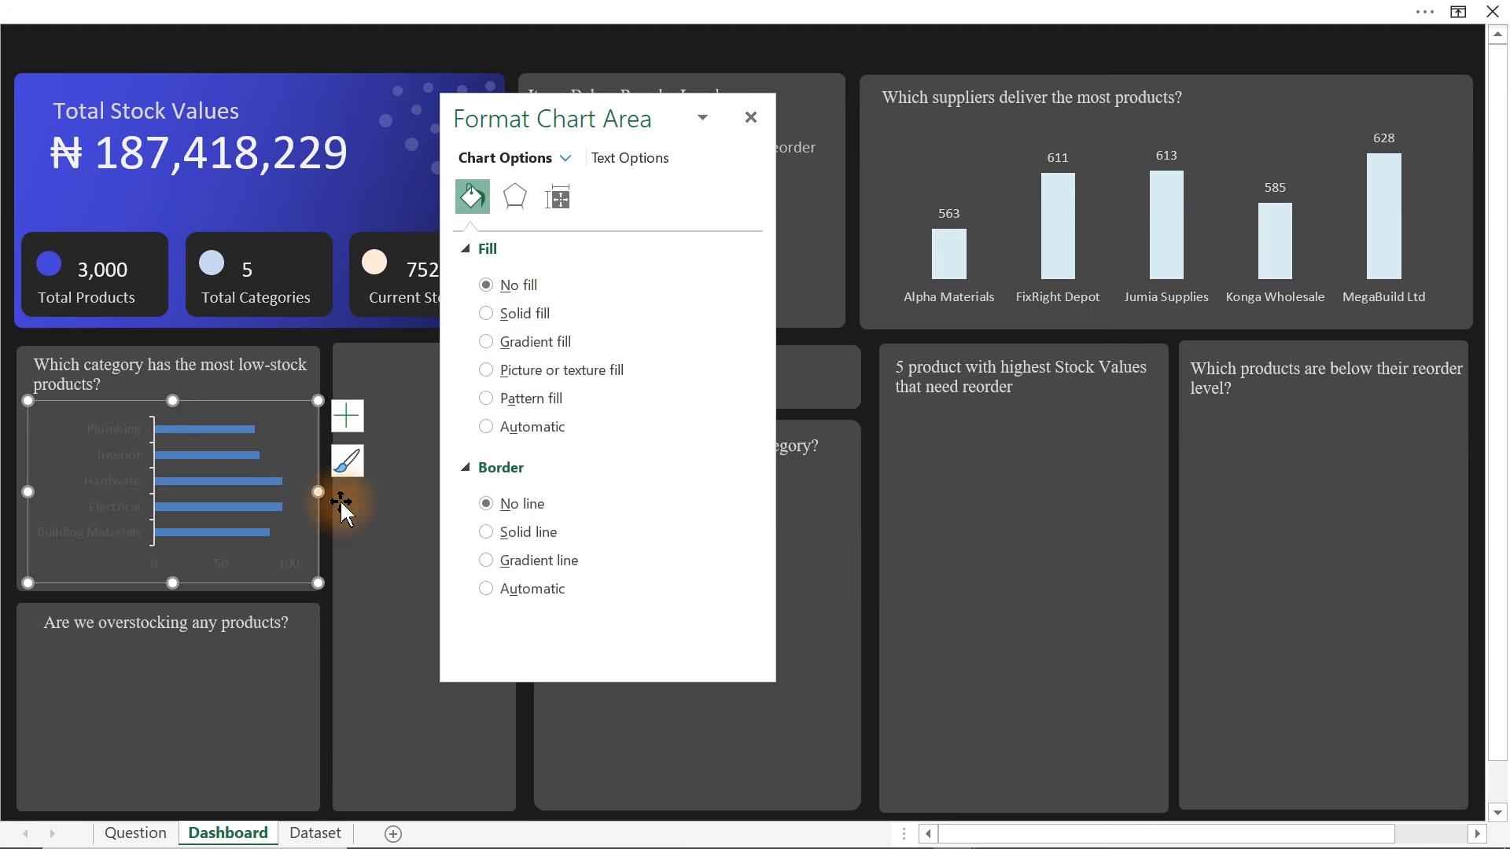
- Set the low-stock category bars' gap width to 44% and fill them with the light blue used in the supplier chart
click(205, 457)
click(558, 206)
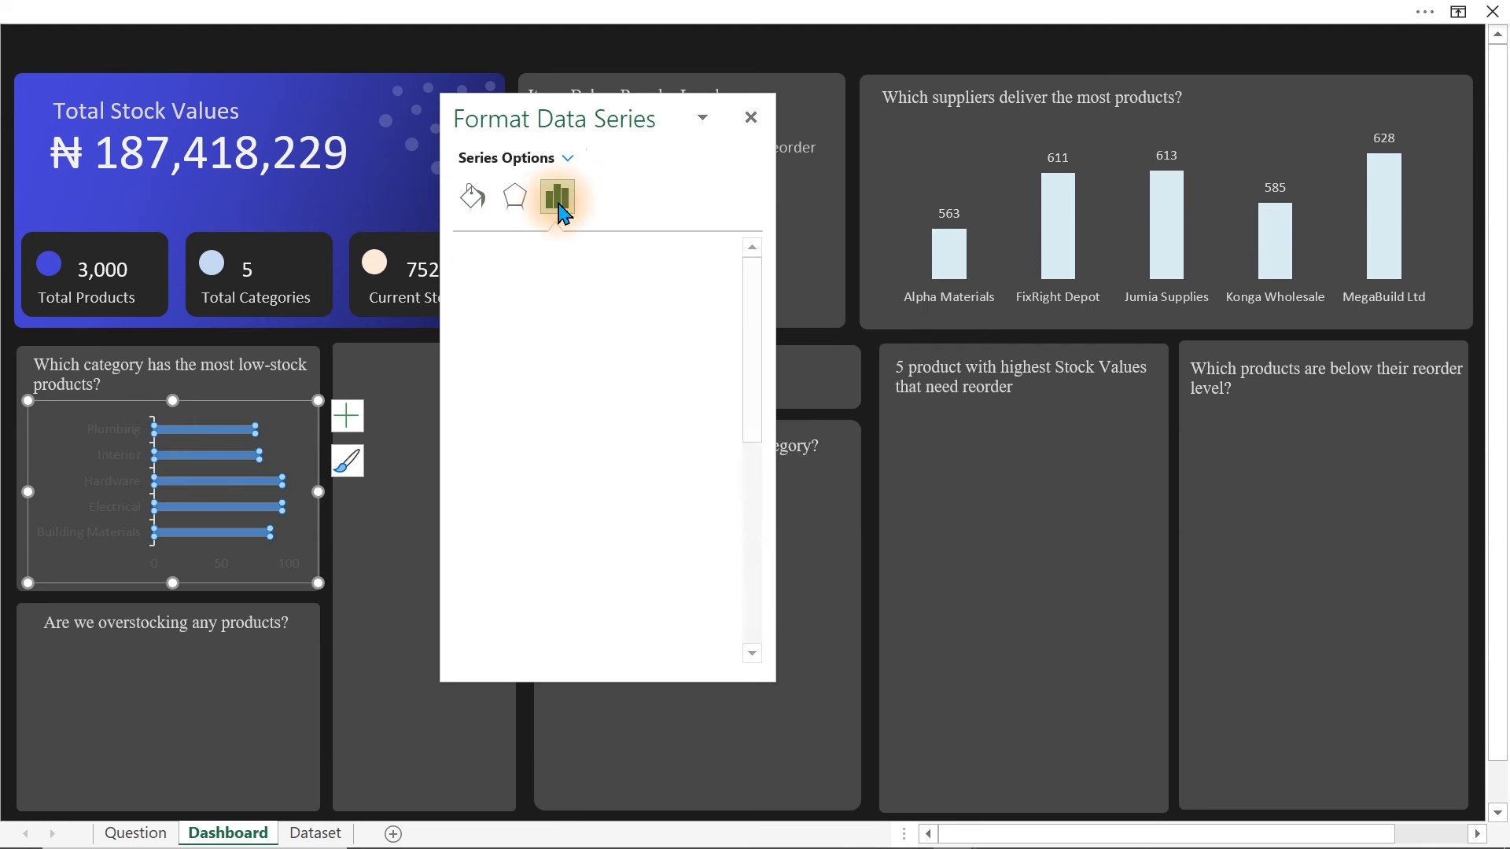
drag(609, 403, 597, 403)
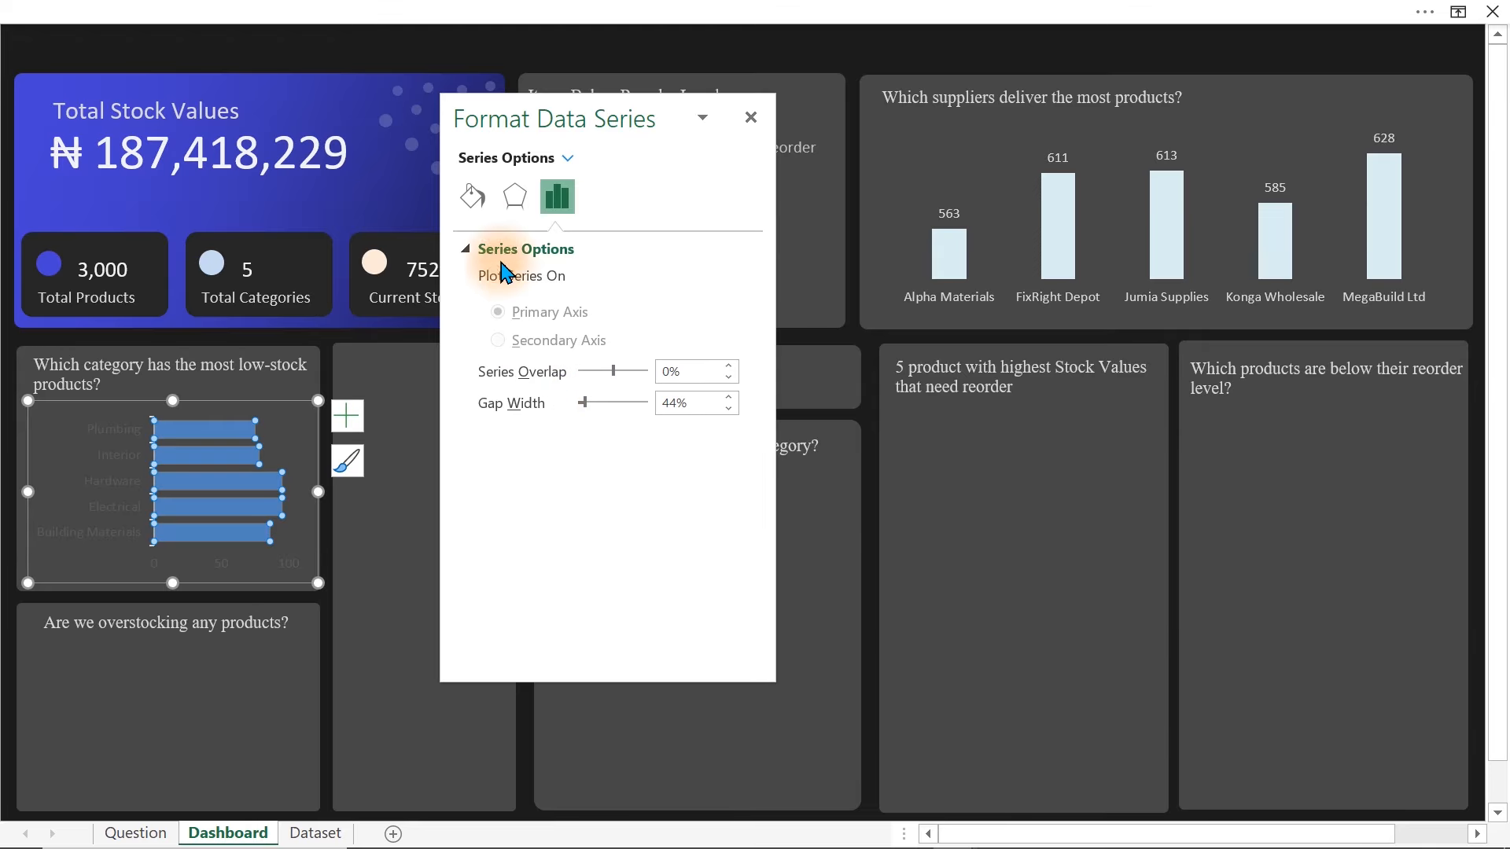
click(472, 197)
click(715, 539)
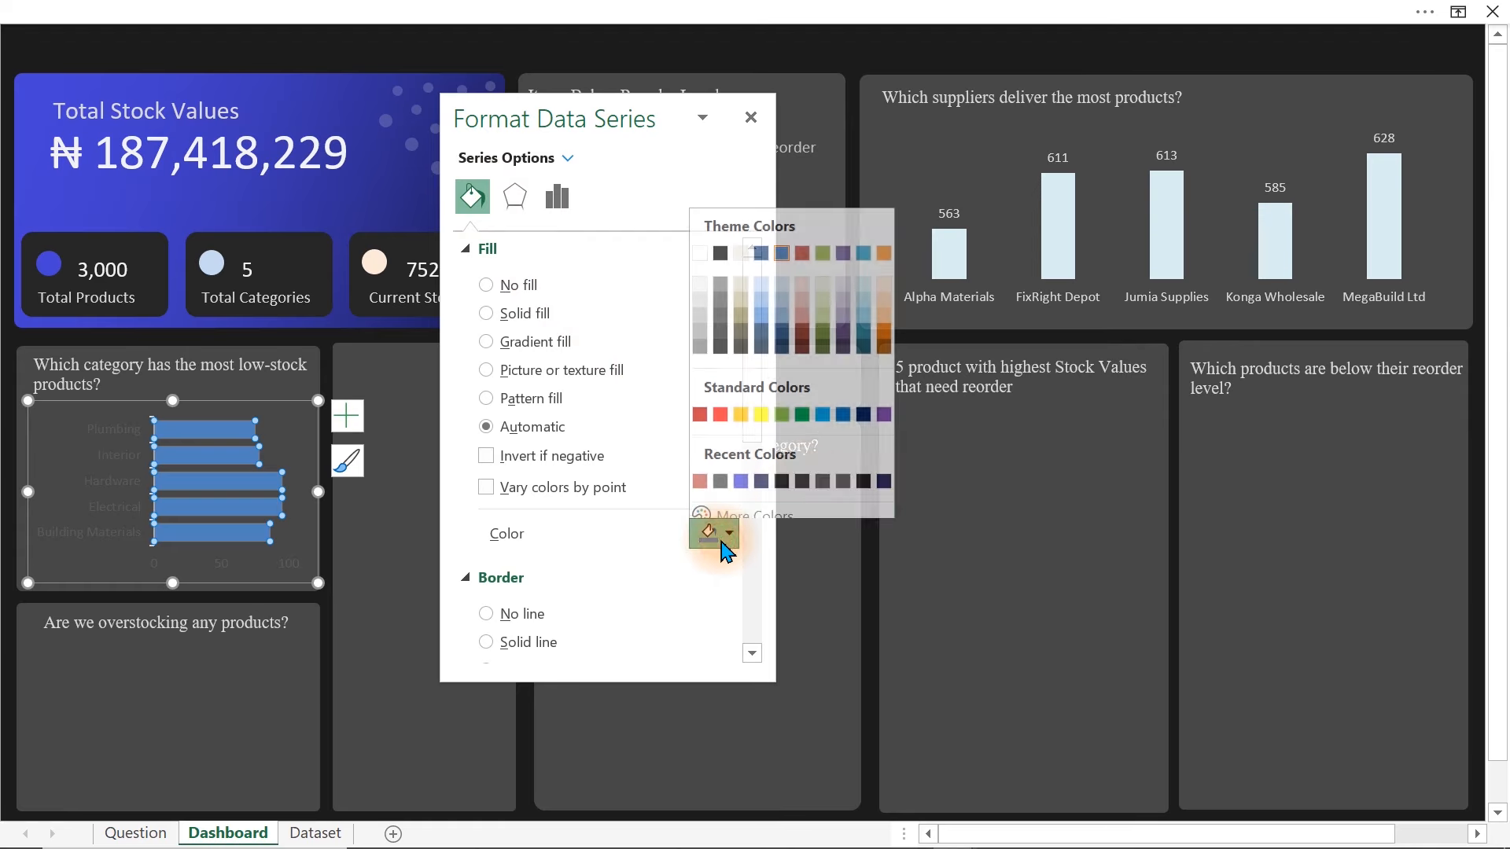
click(864, 273)
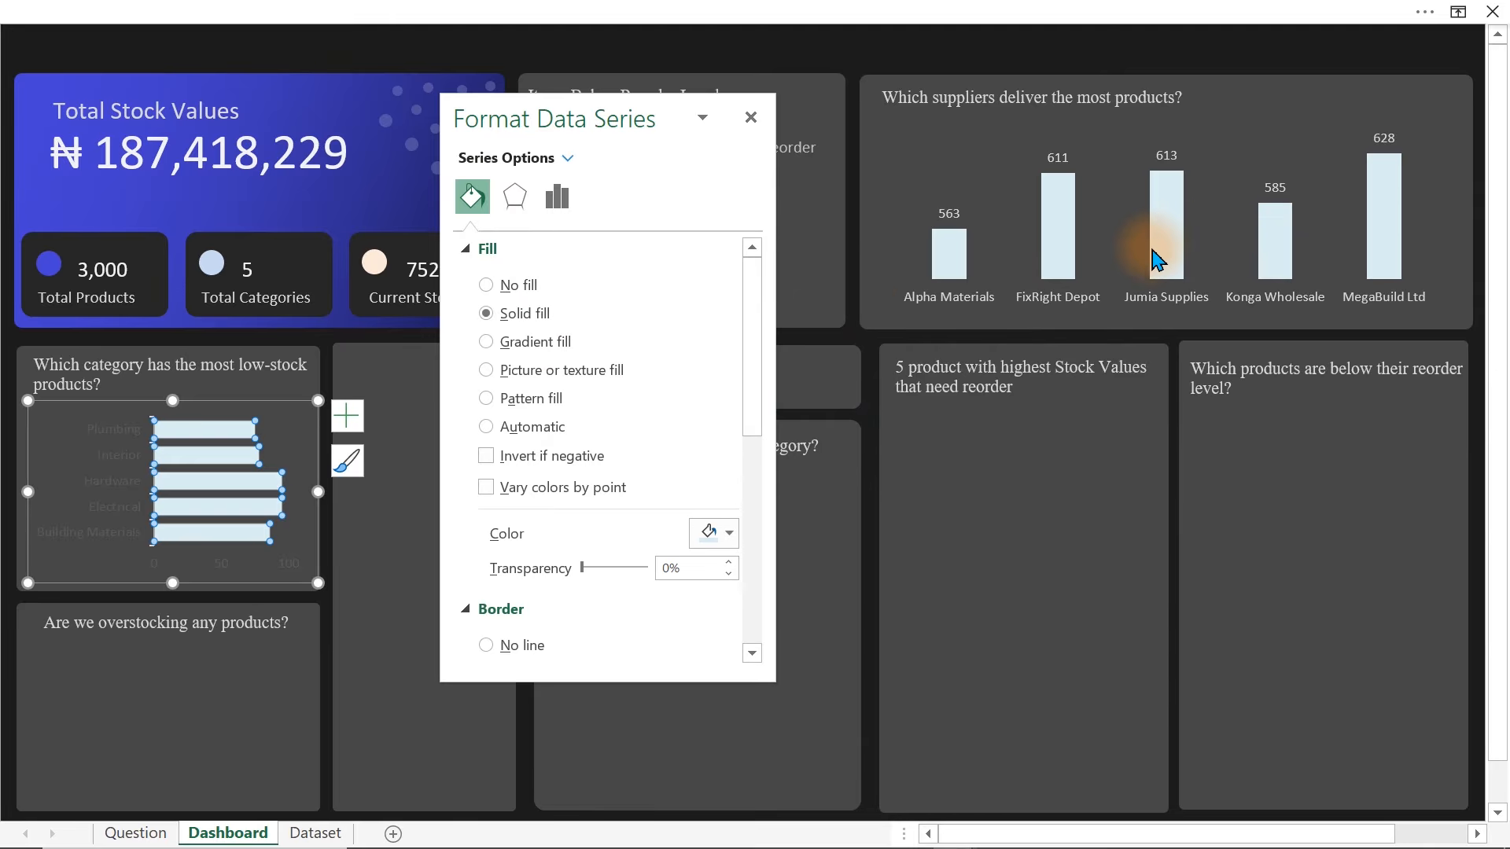
- Recolor the category axis labels of the low-stock chart to light grey
click(108, 484)
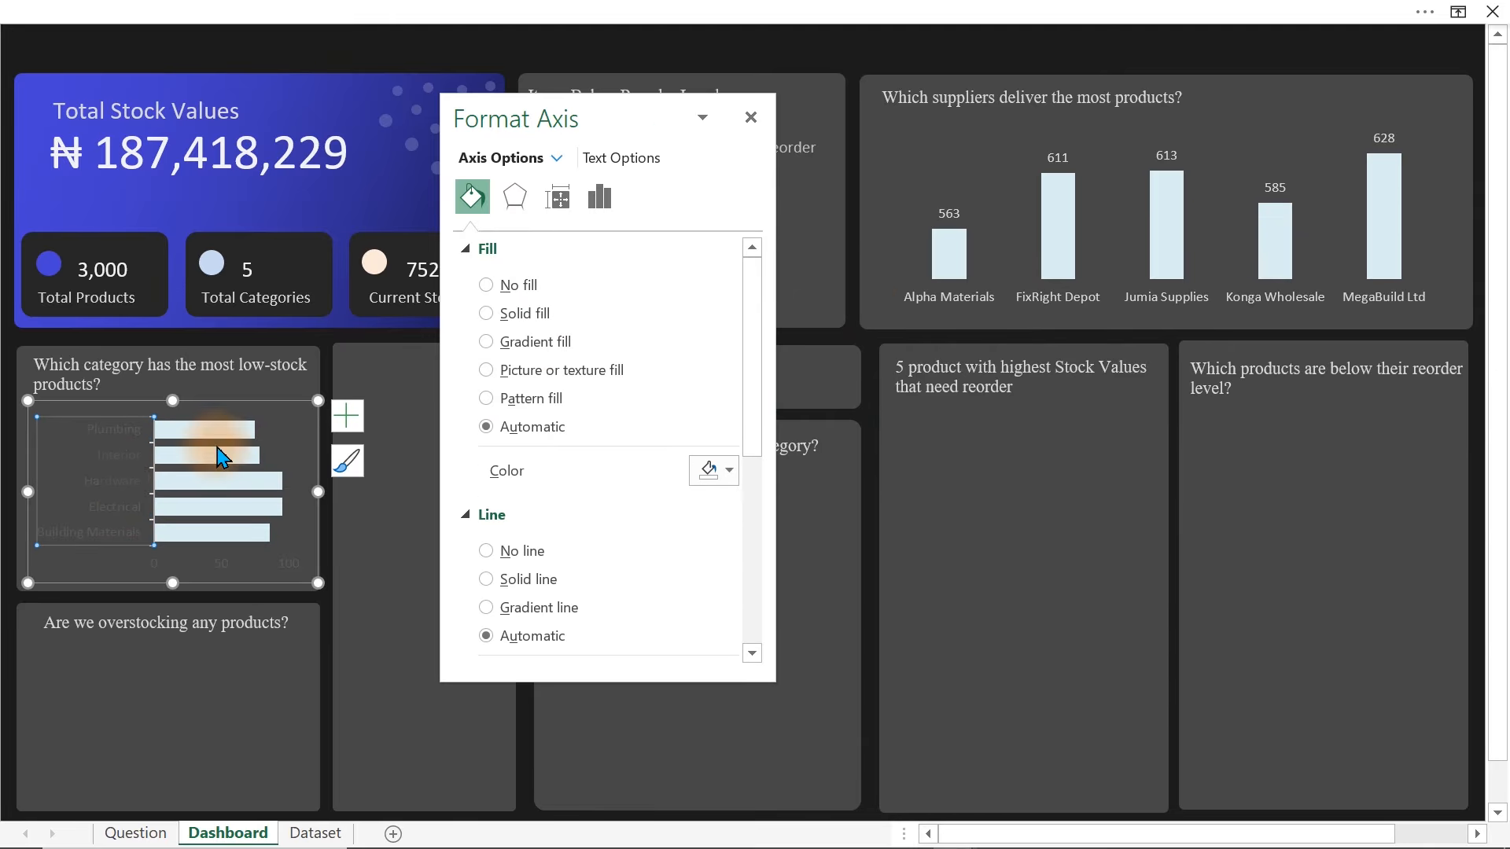
click(622, 160)
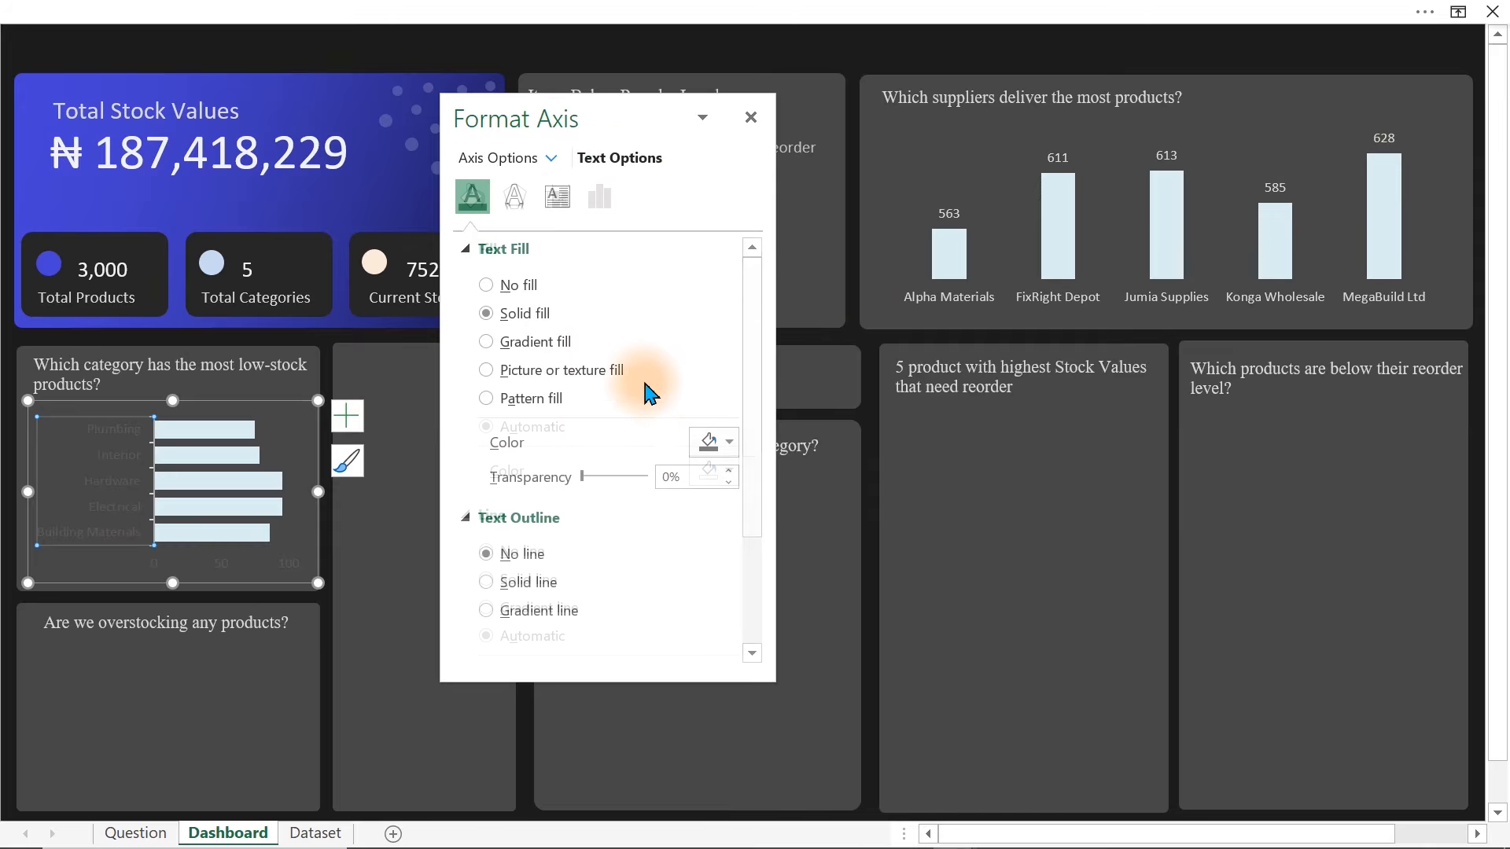
click(717, 442)
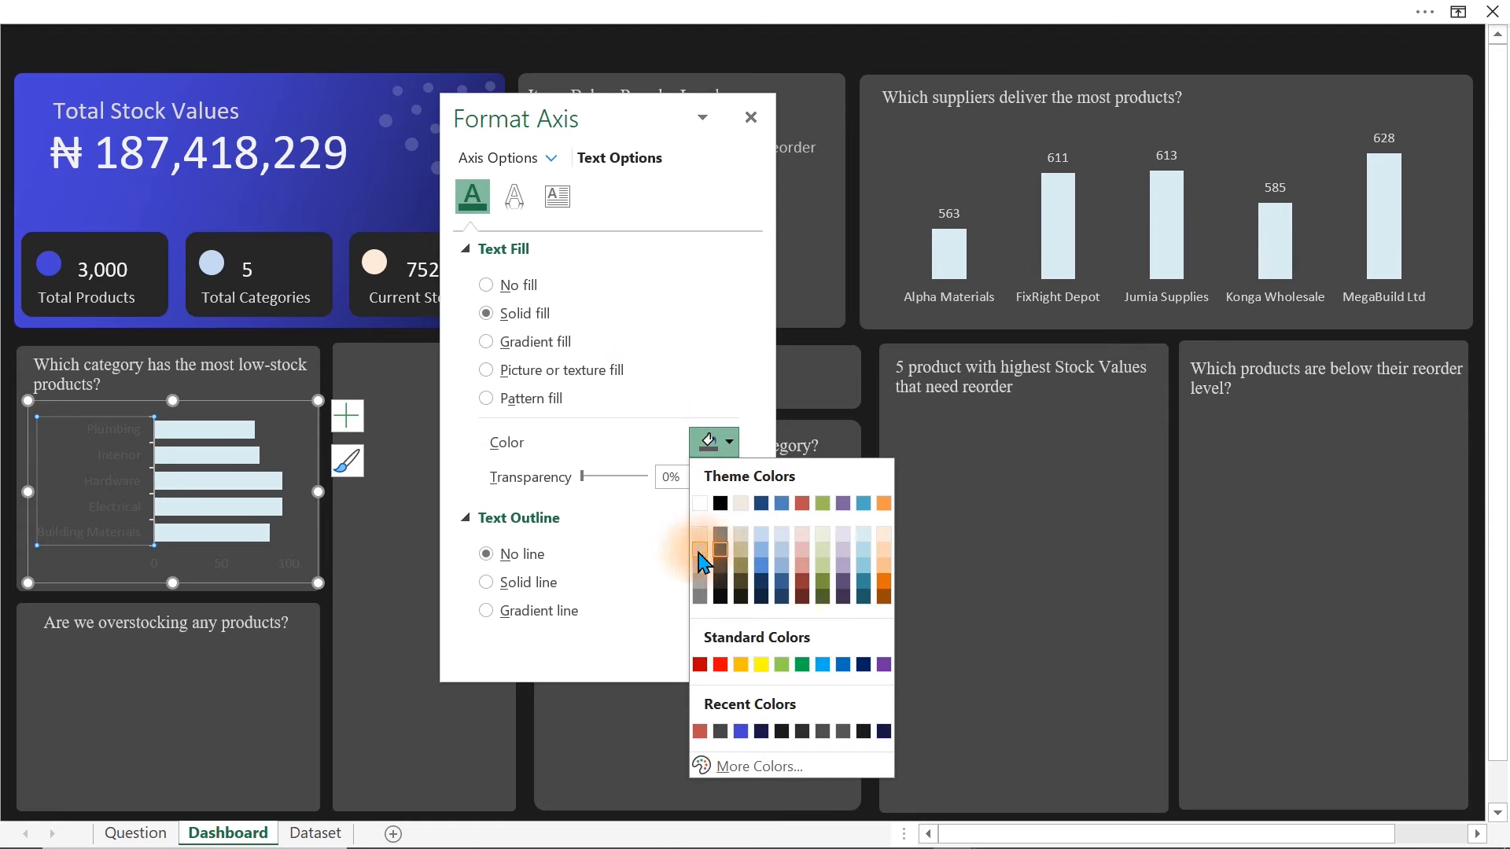
click(700, 551)
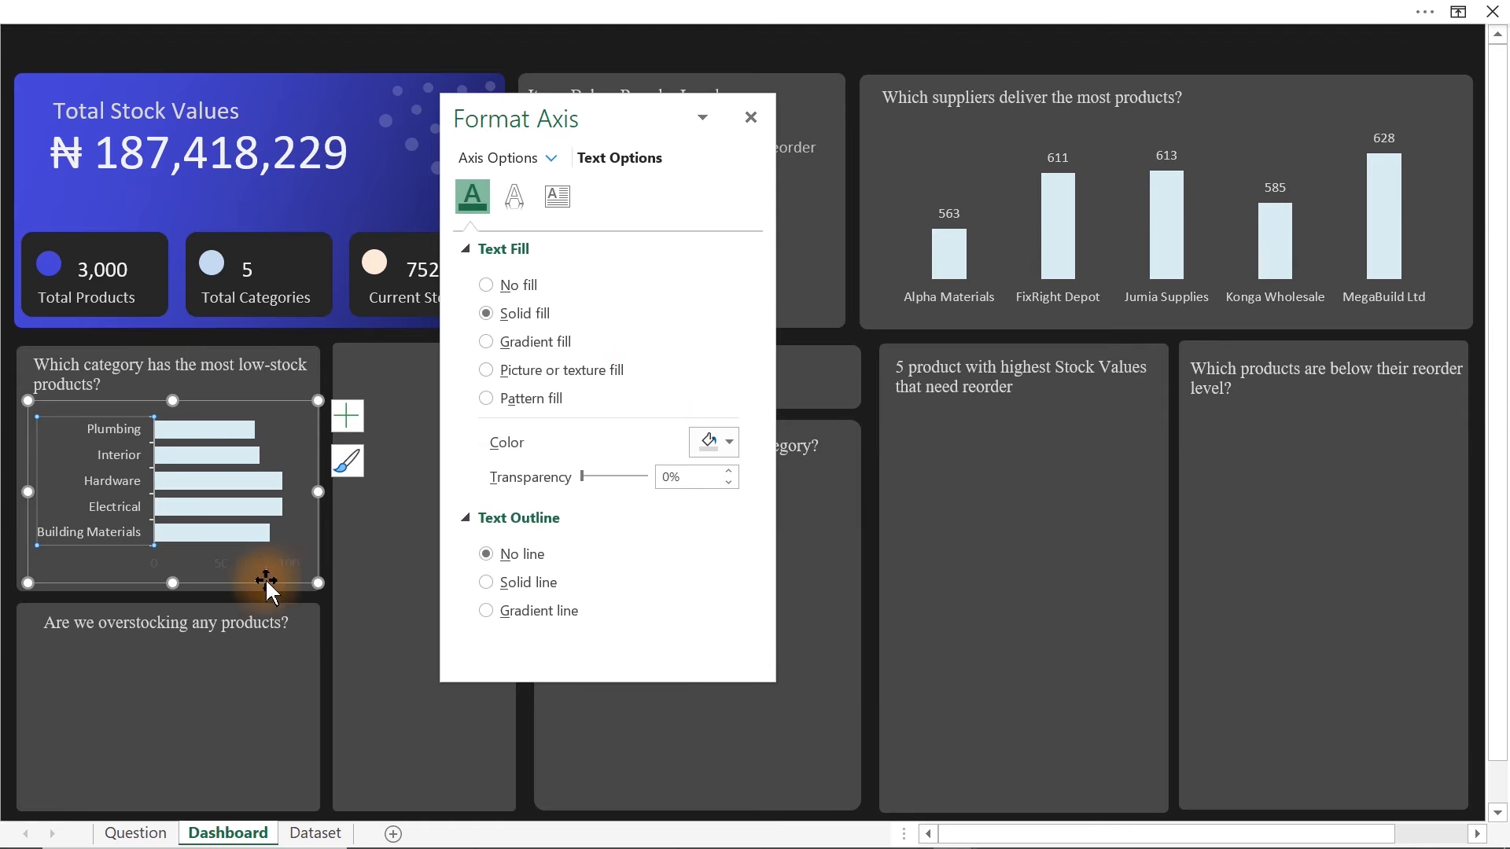
- Delete the horizontal value axis from the low-stock category bar chart
click(205, 561)
click(222, 563)
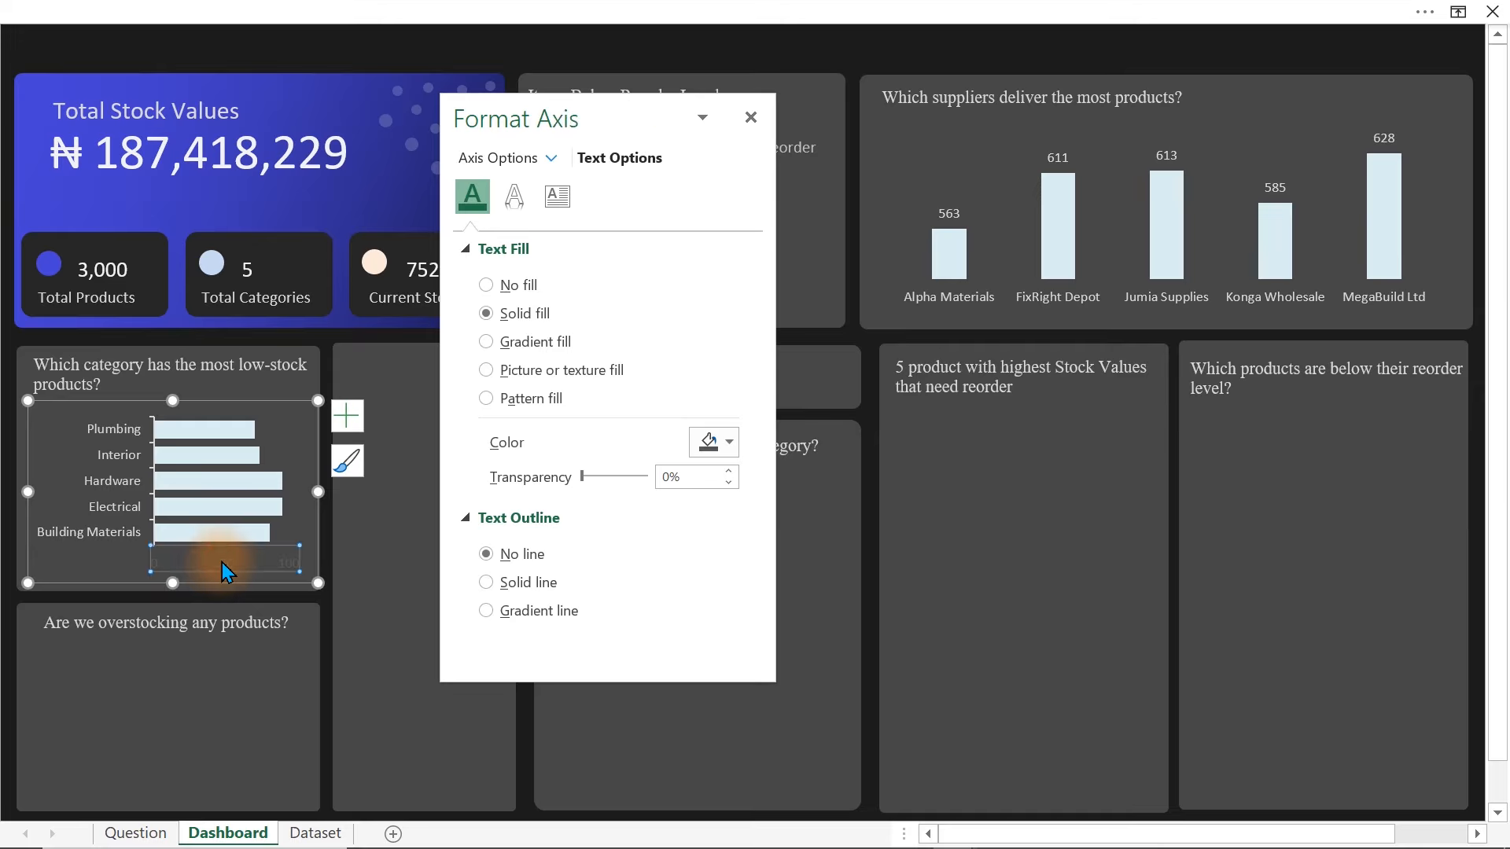
key(Delete)
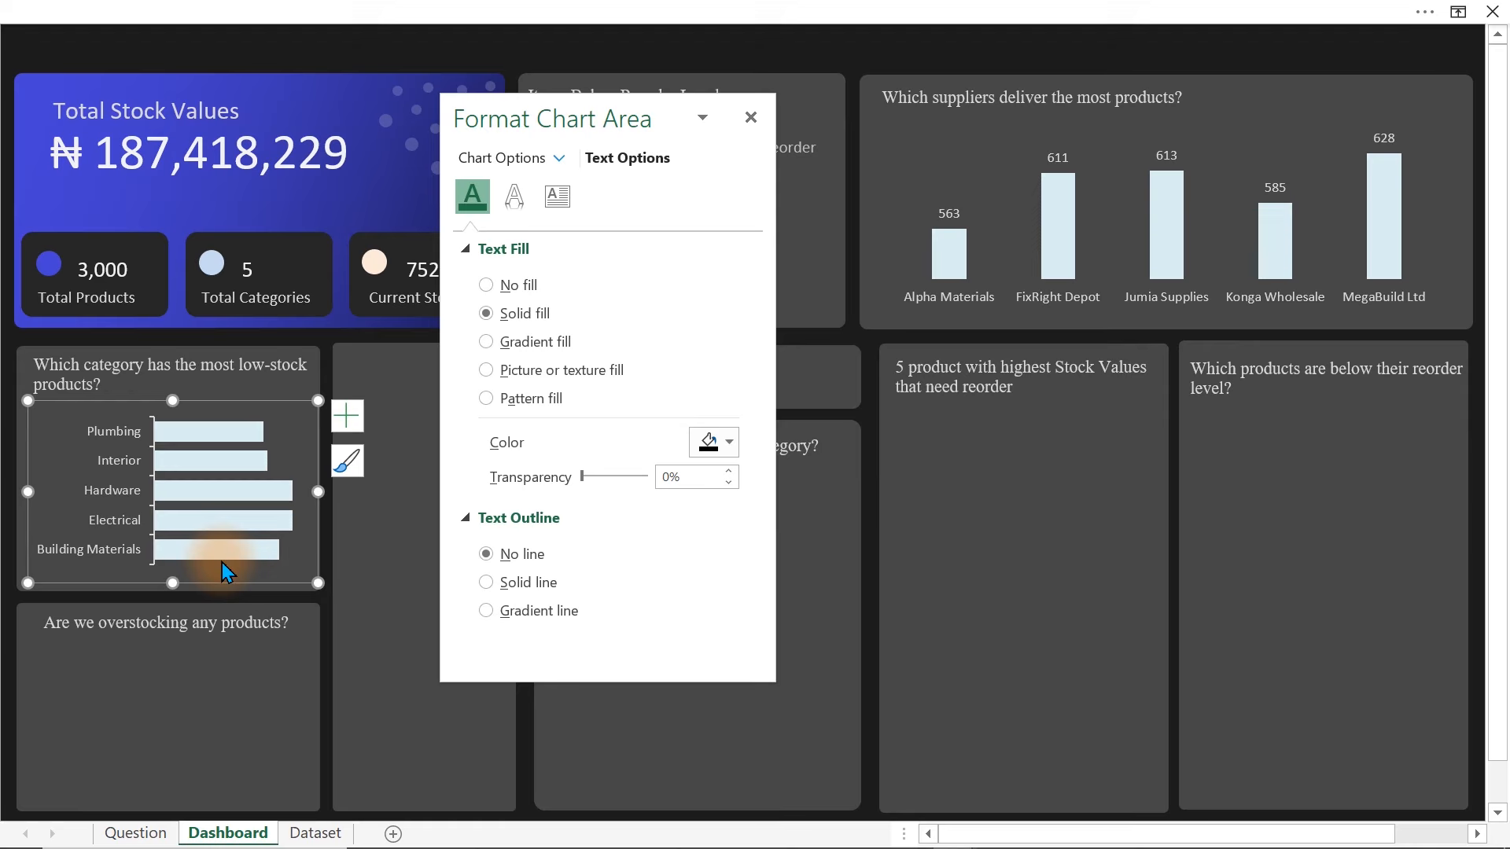
- Narrow the plot area of the low-stock category chart to leave room beside the bars, and add data labels
click(294, 484)
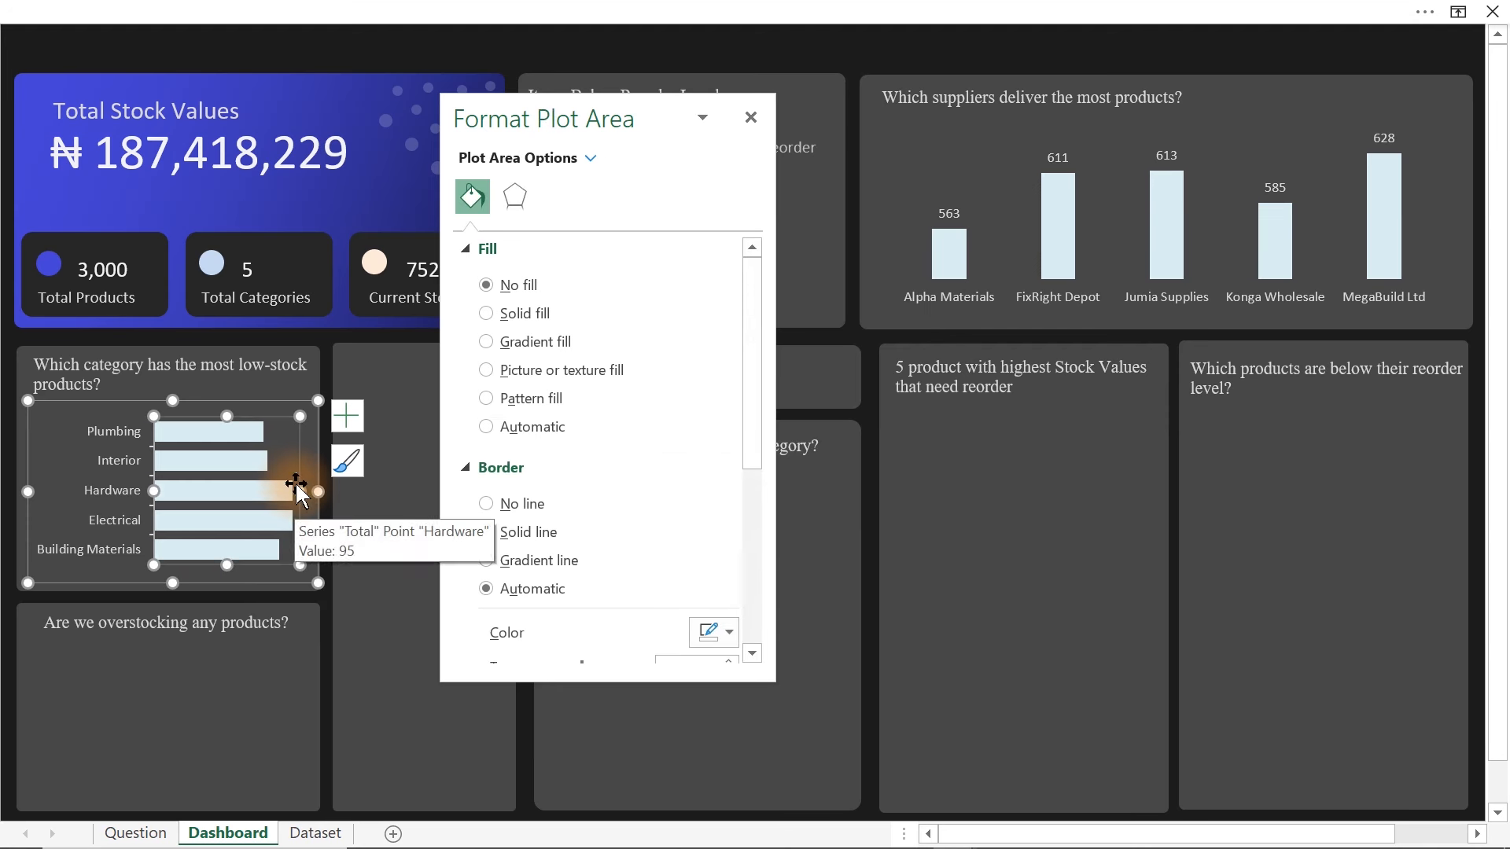
drag(299, 489, 267, 491)
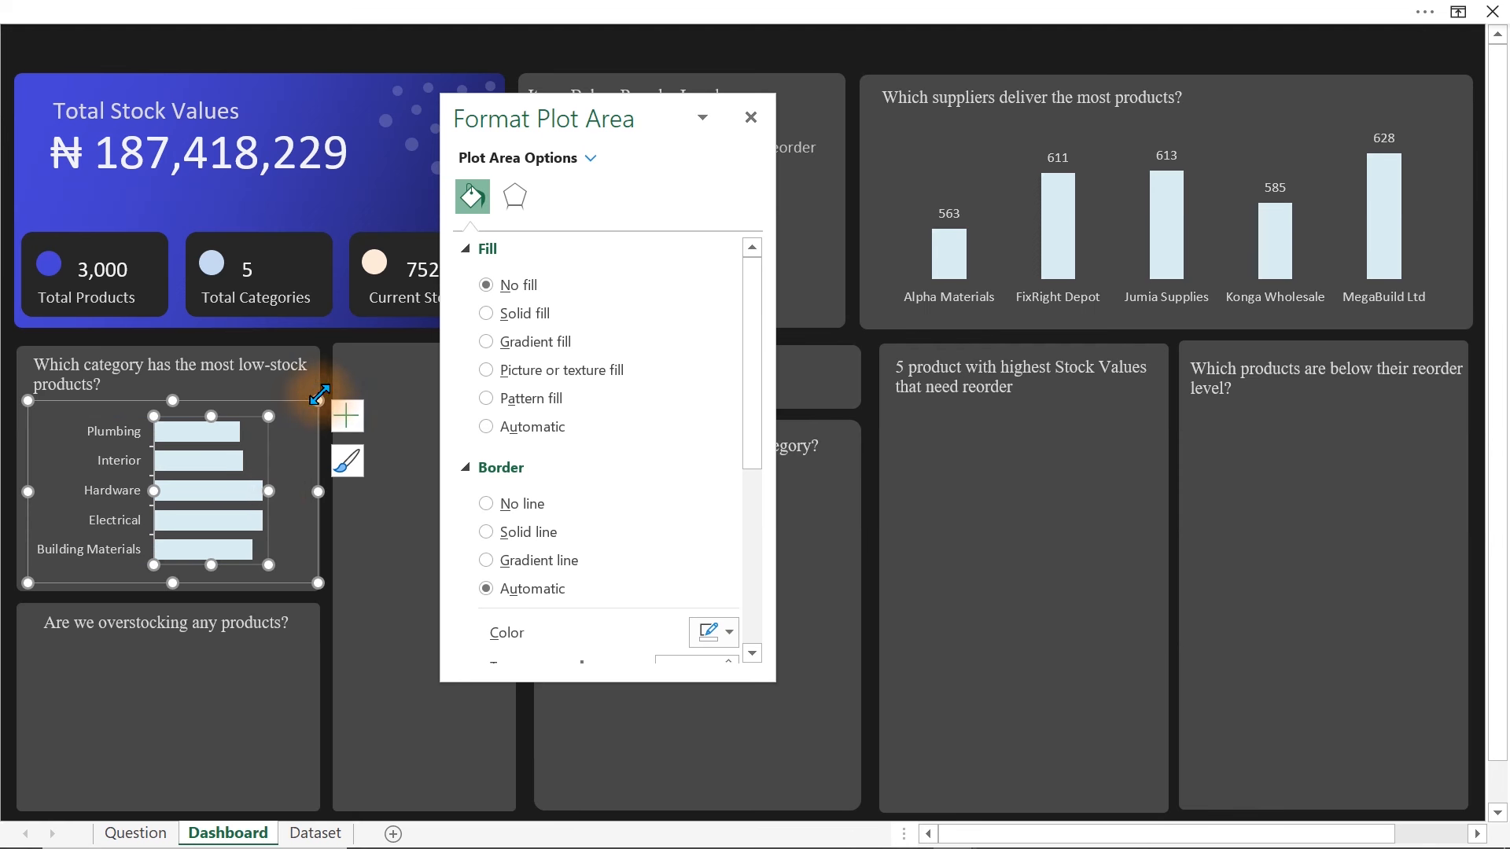
click(349, 423)
click(398, 524)
- Set the font color of the low-stock chart's data labels to light grey and deselect the chart
click(280, 477)
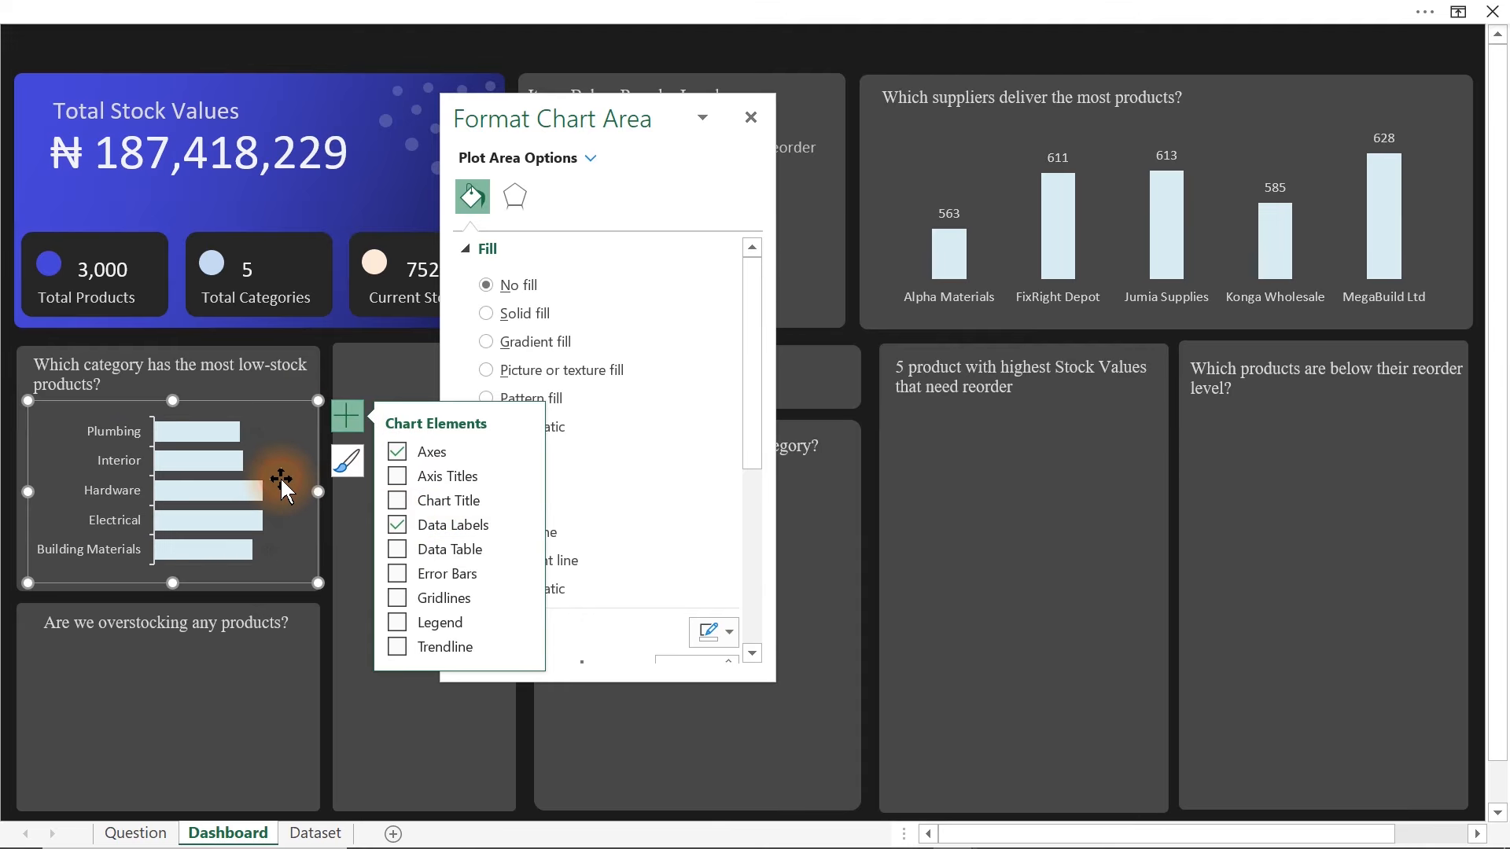
click(267, 489)
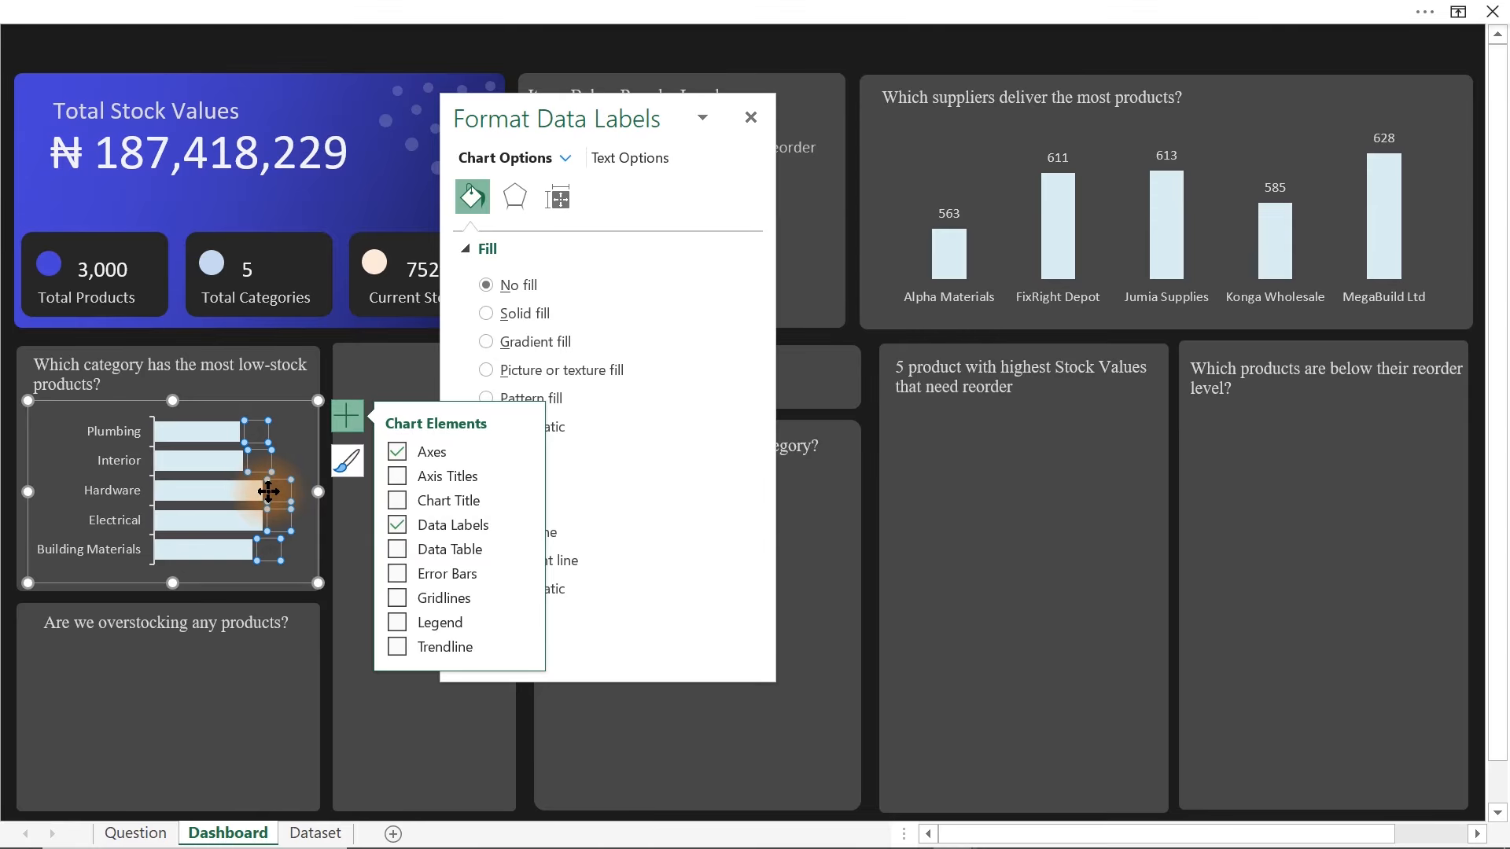
click(287, 11)
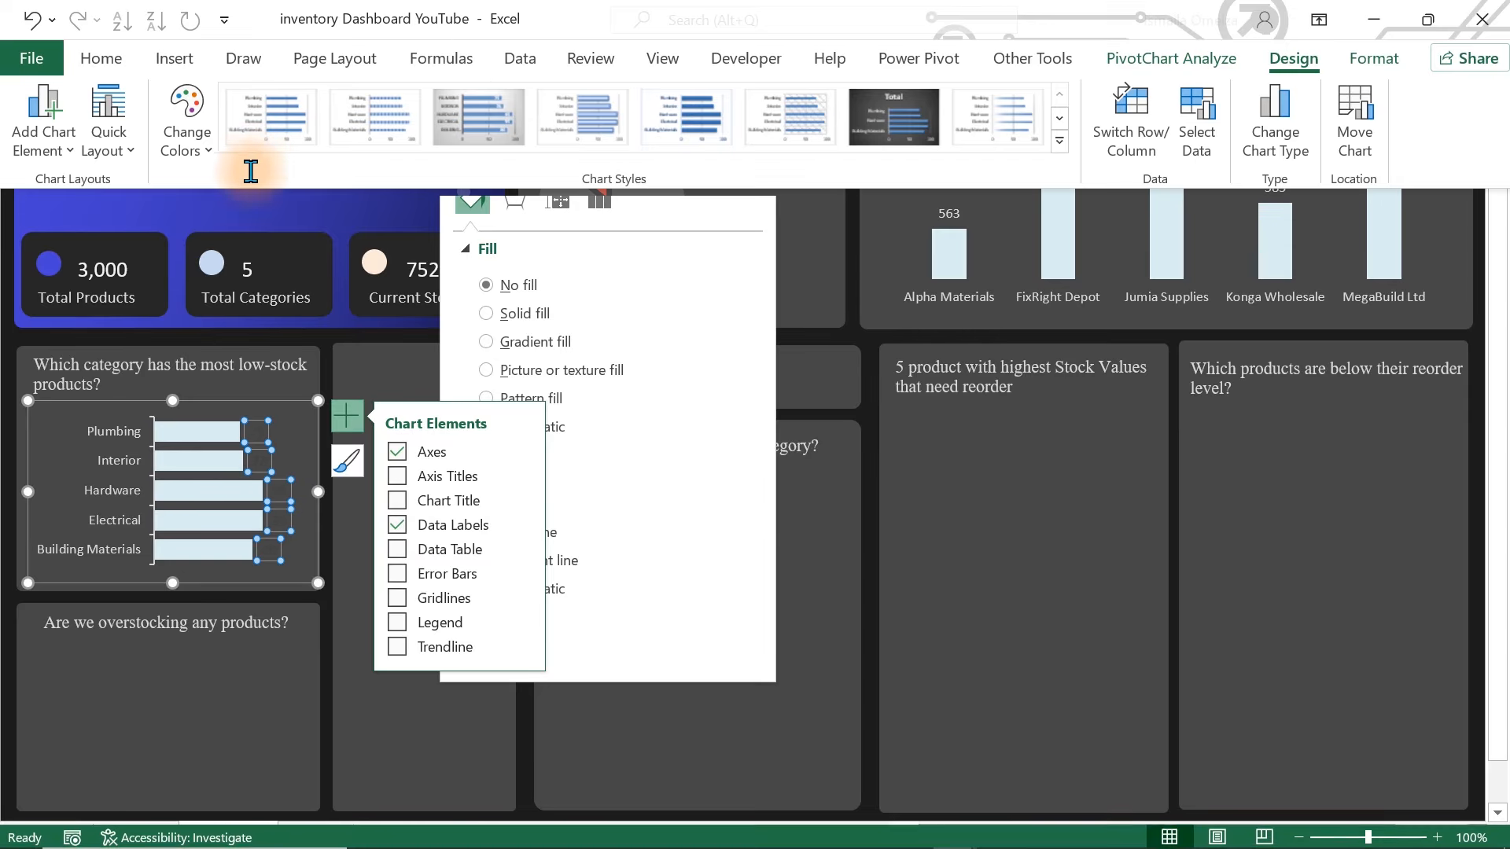
click(103, 59)
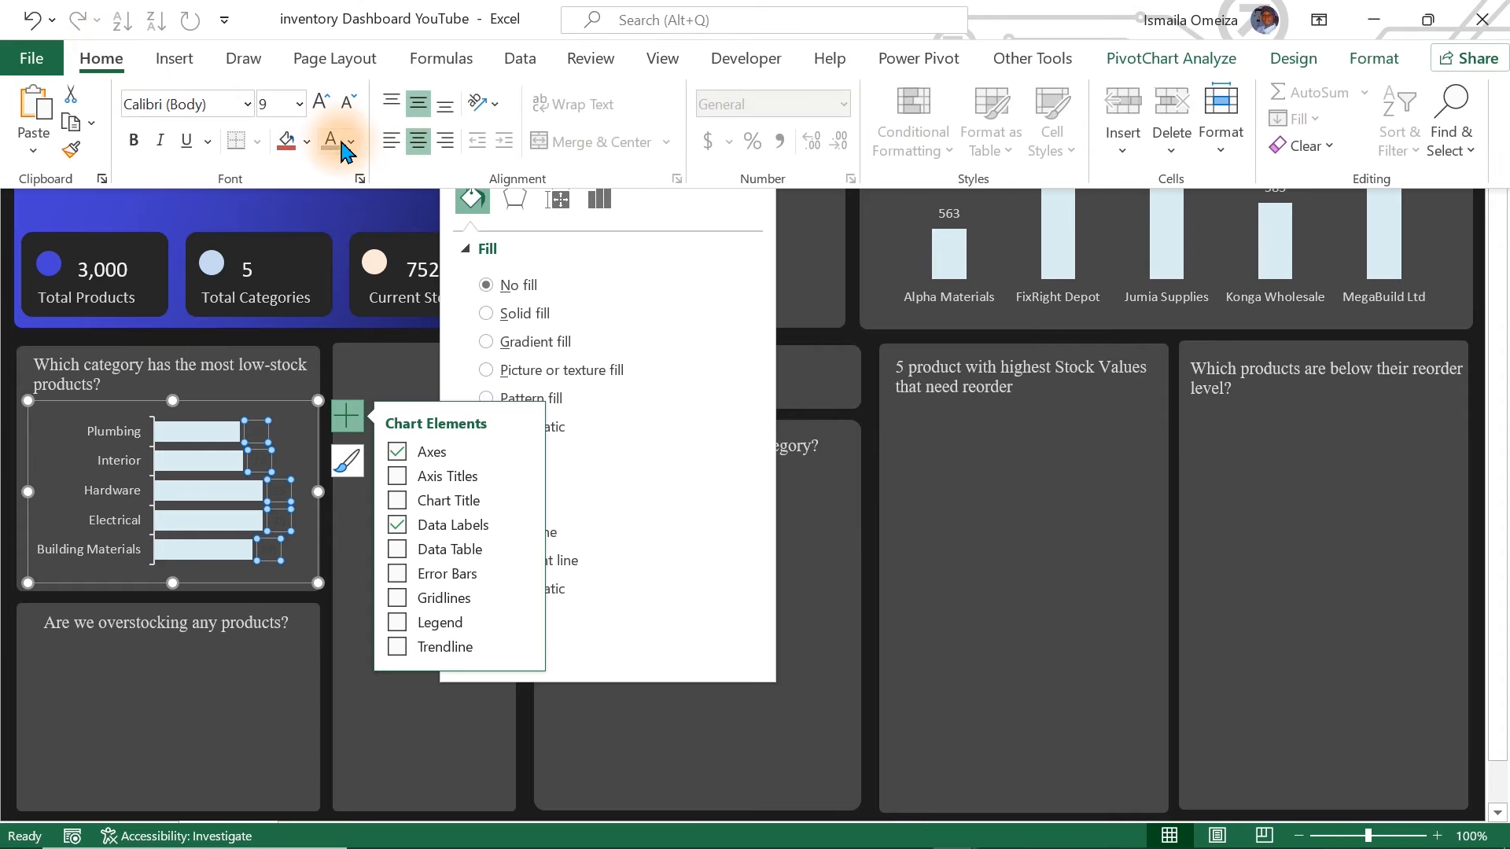
click(332, 145)
click(351, 143)
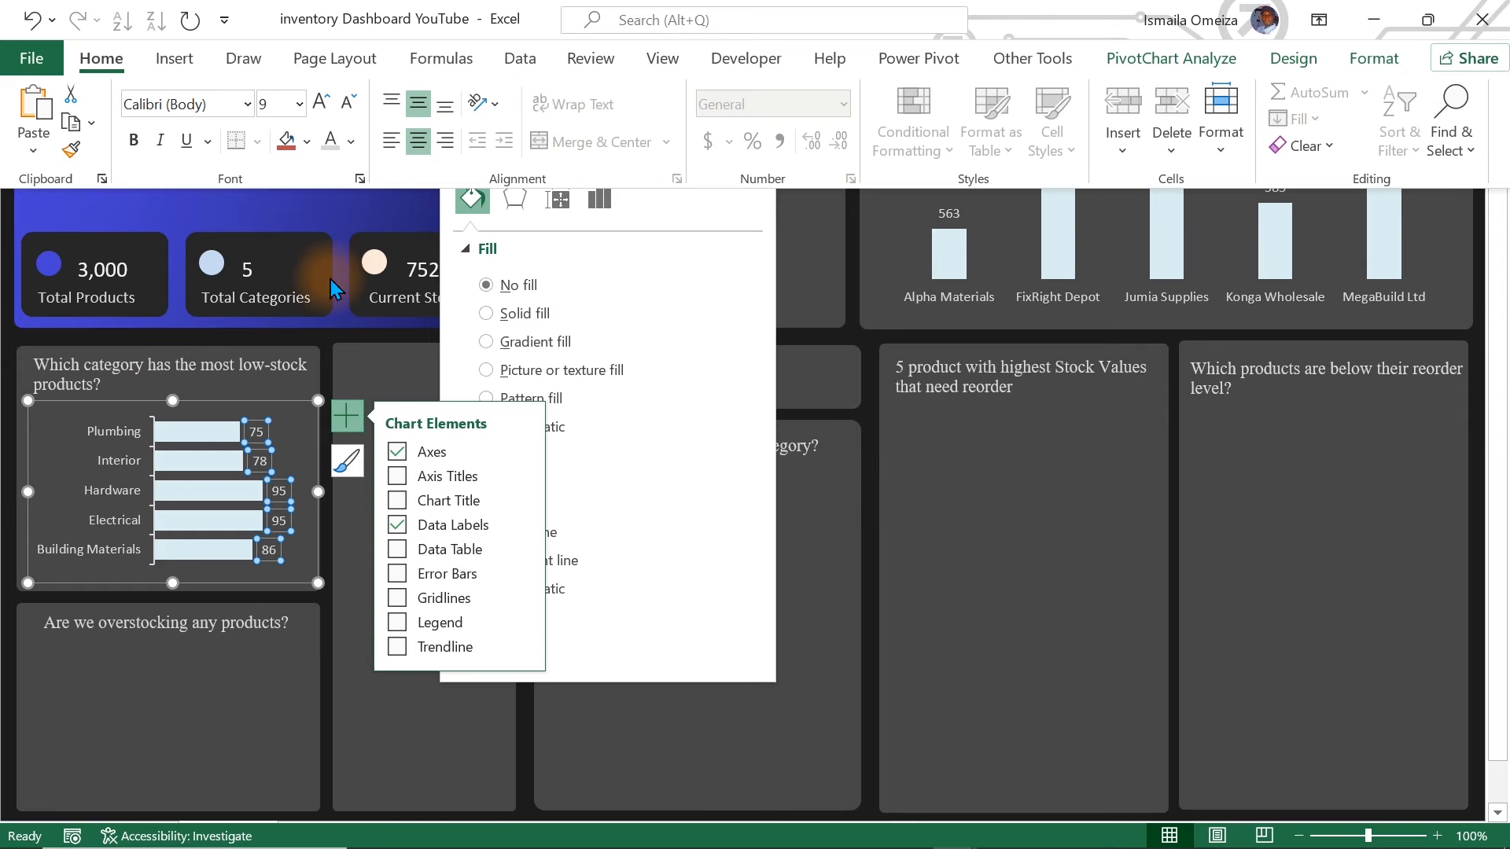
click(6, 398)
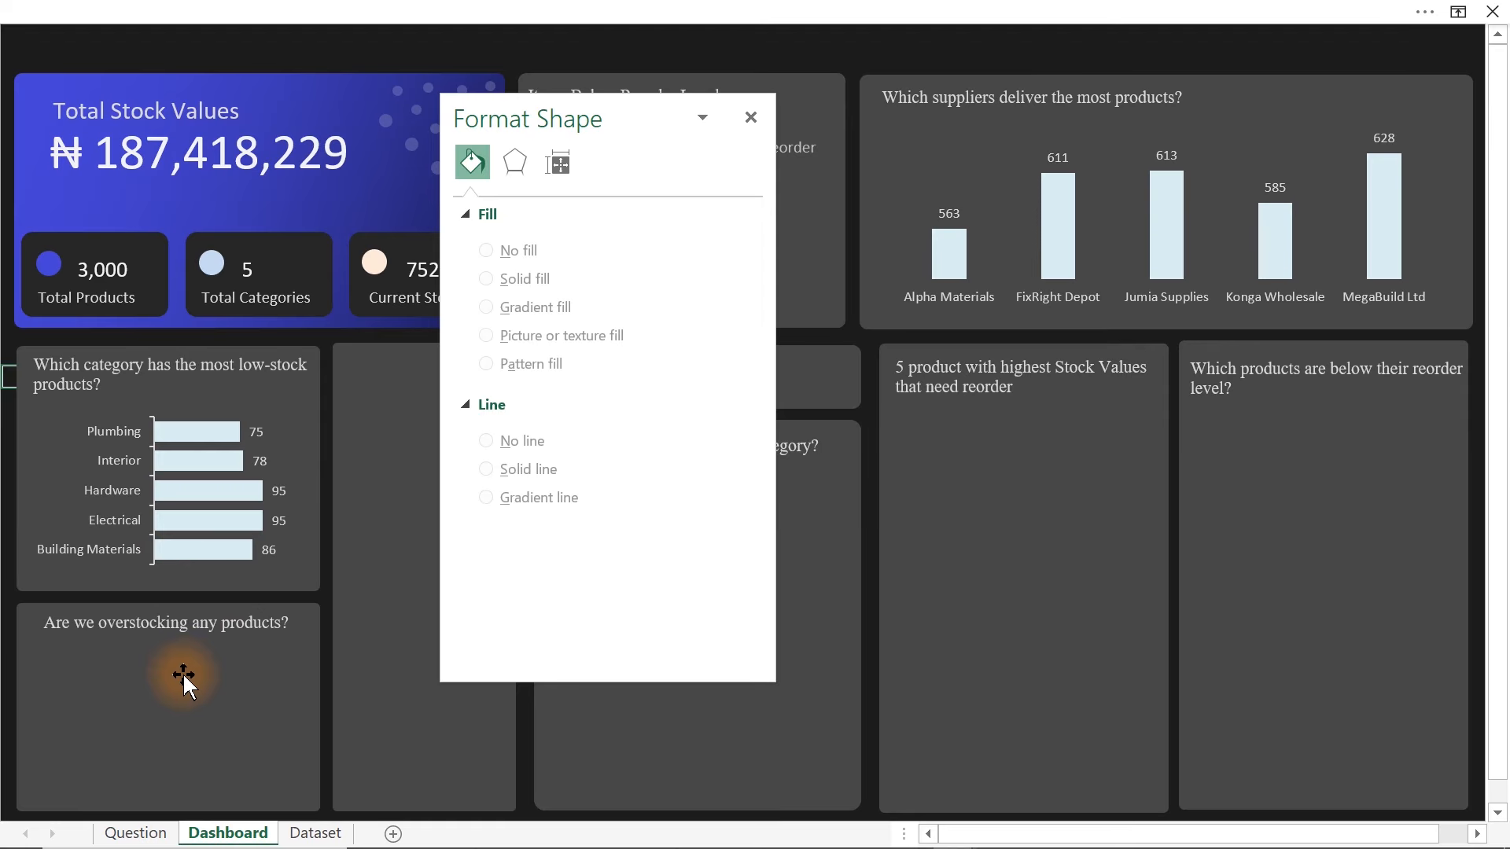
- Open the Question sheet and close the Format Shape pane covering its tables
click(134, 833)
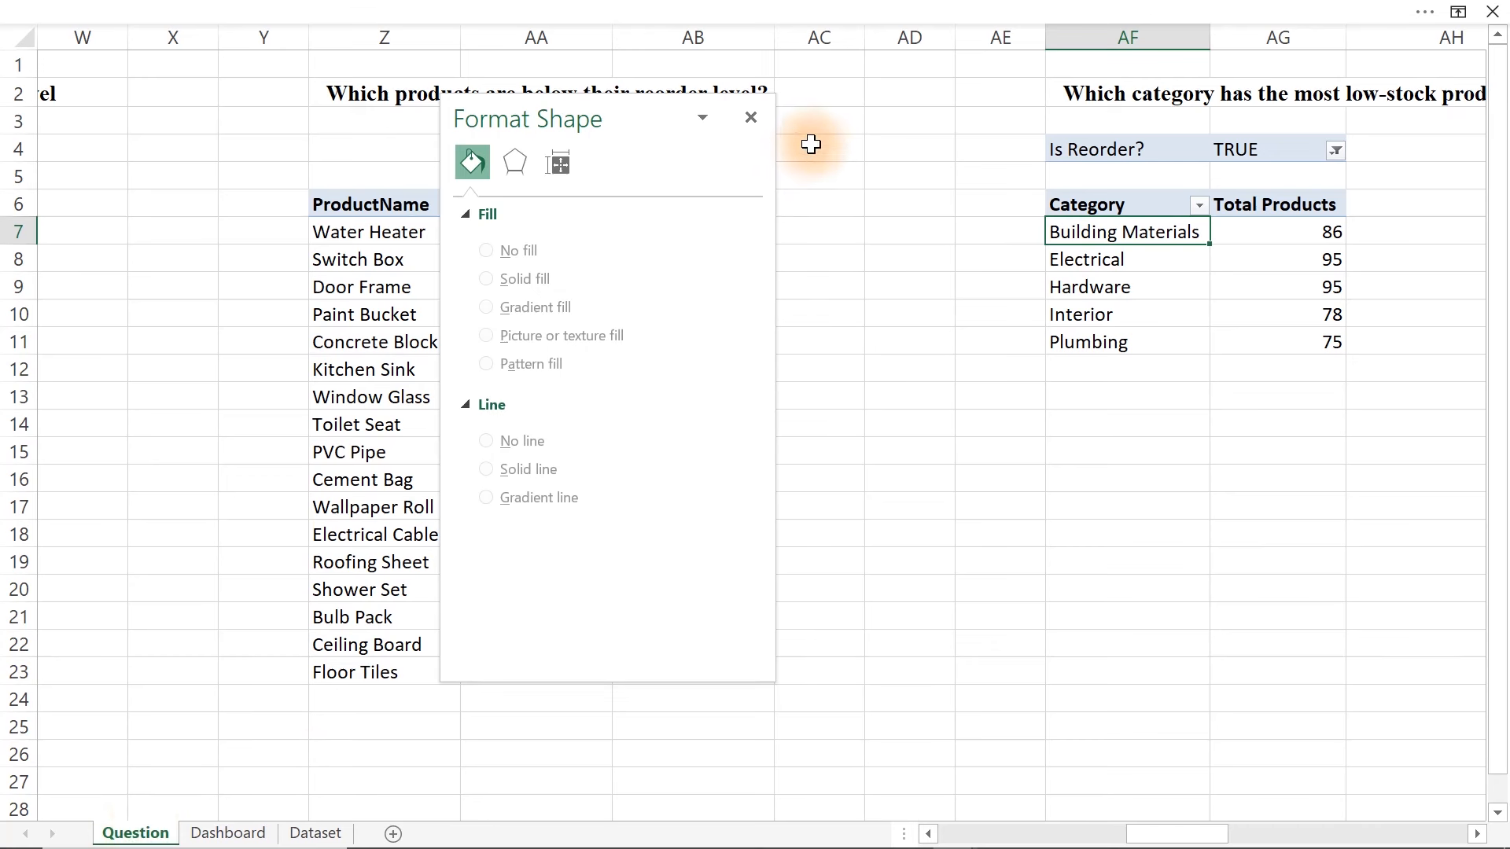
click(751, 117)
click(1125, 438)
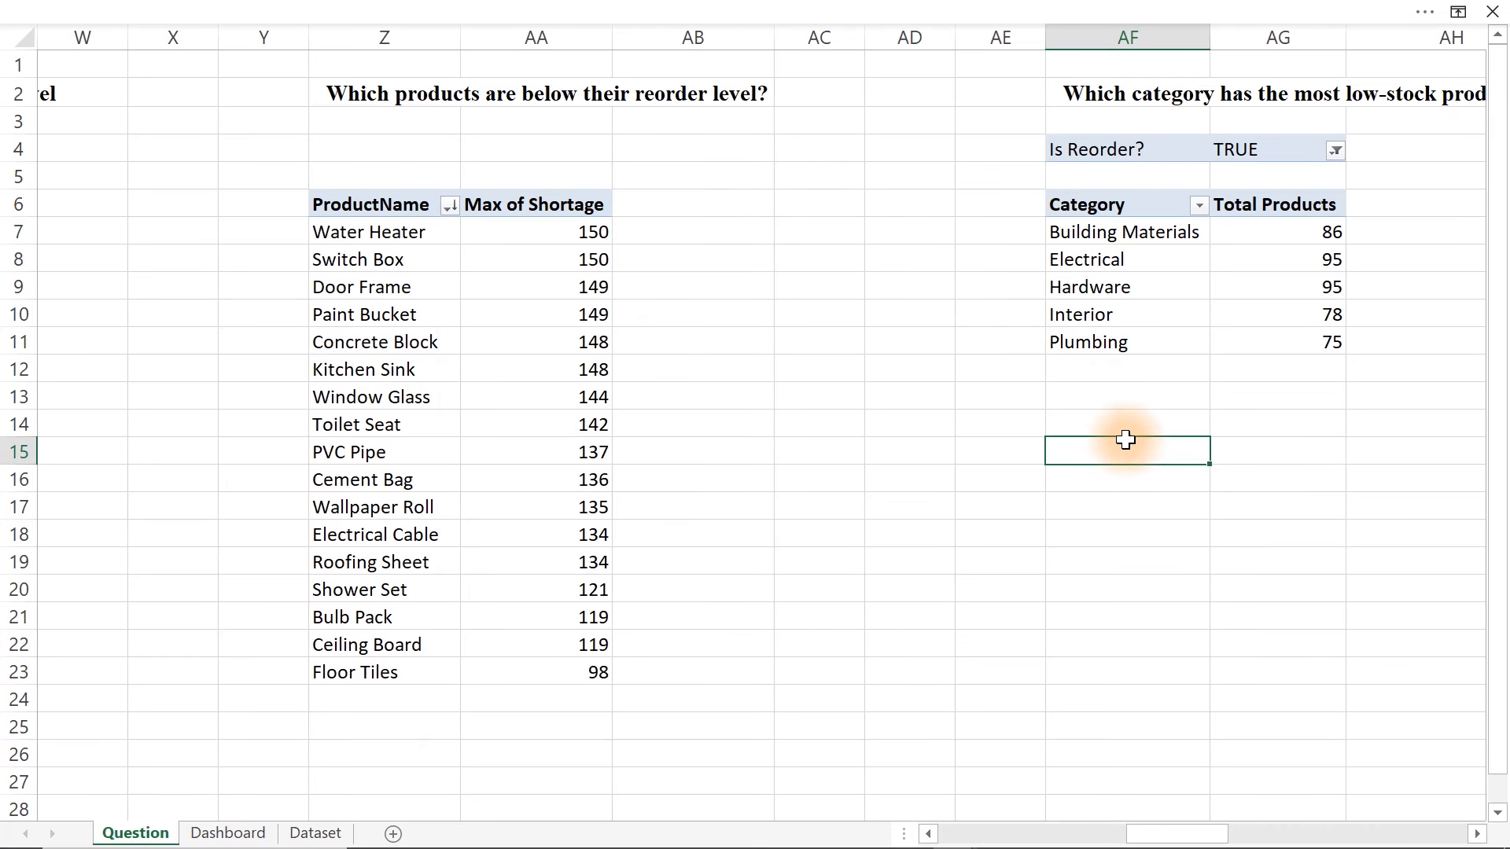
- Enter =SUM(AG7:AG11)&" Products have most Low Stocks" in cell AF14, below the low-stock category table
key(Right)
key(Right)
key(Right)
key(Right)
key(Right)
key(Right)
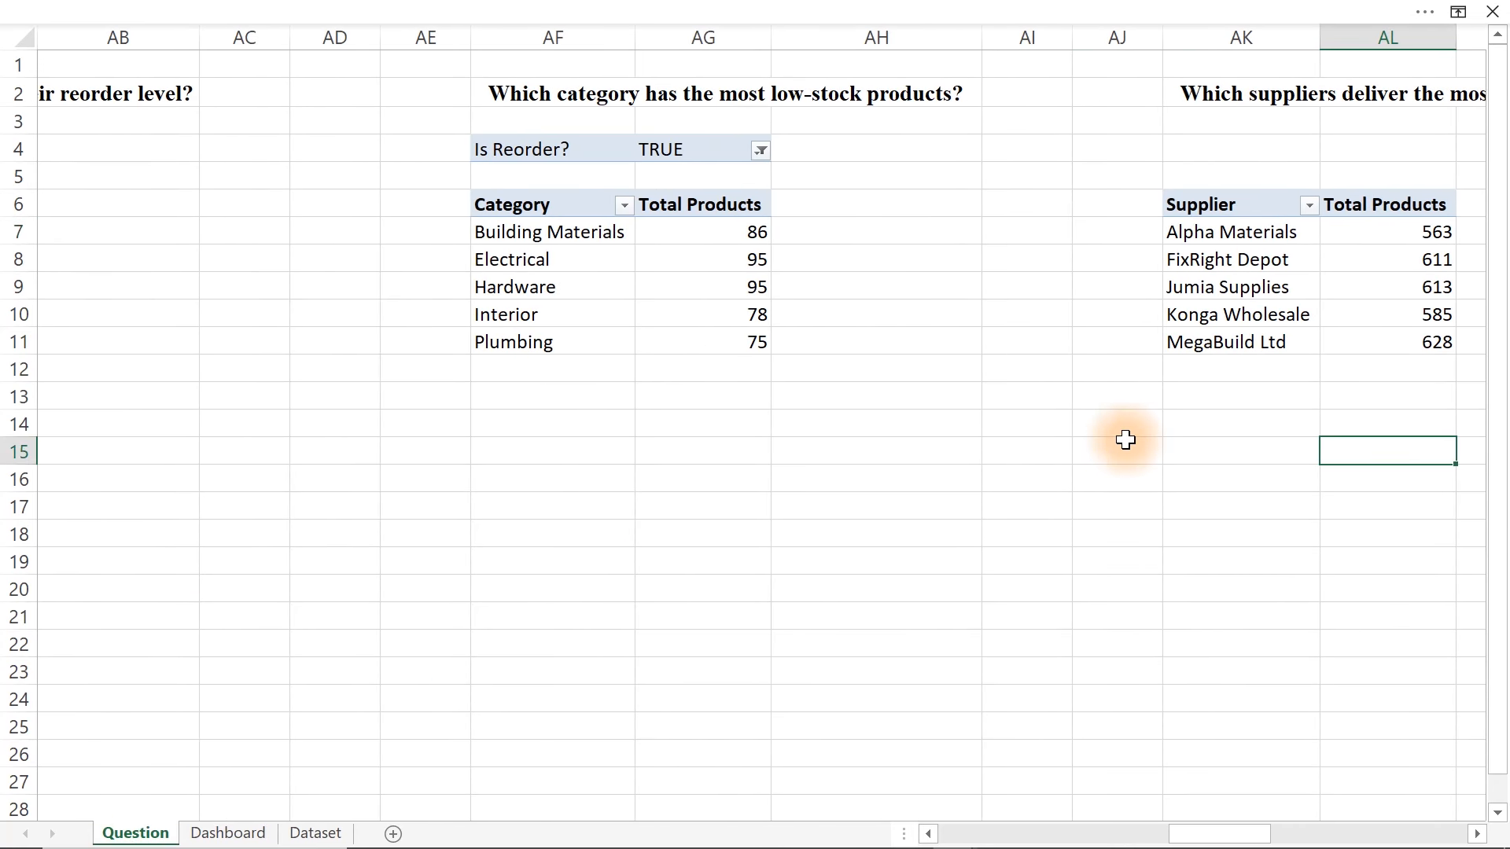
click(537, 424)
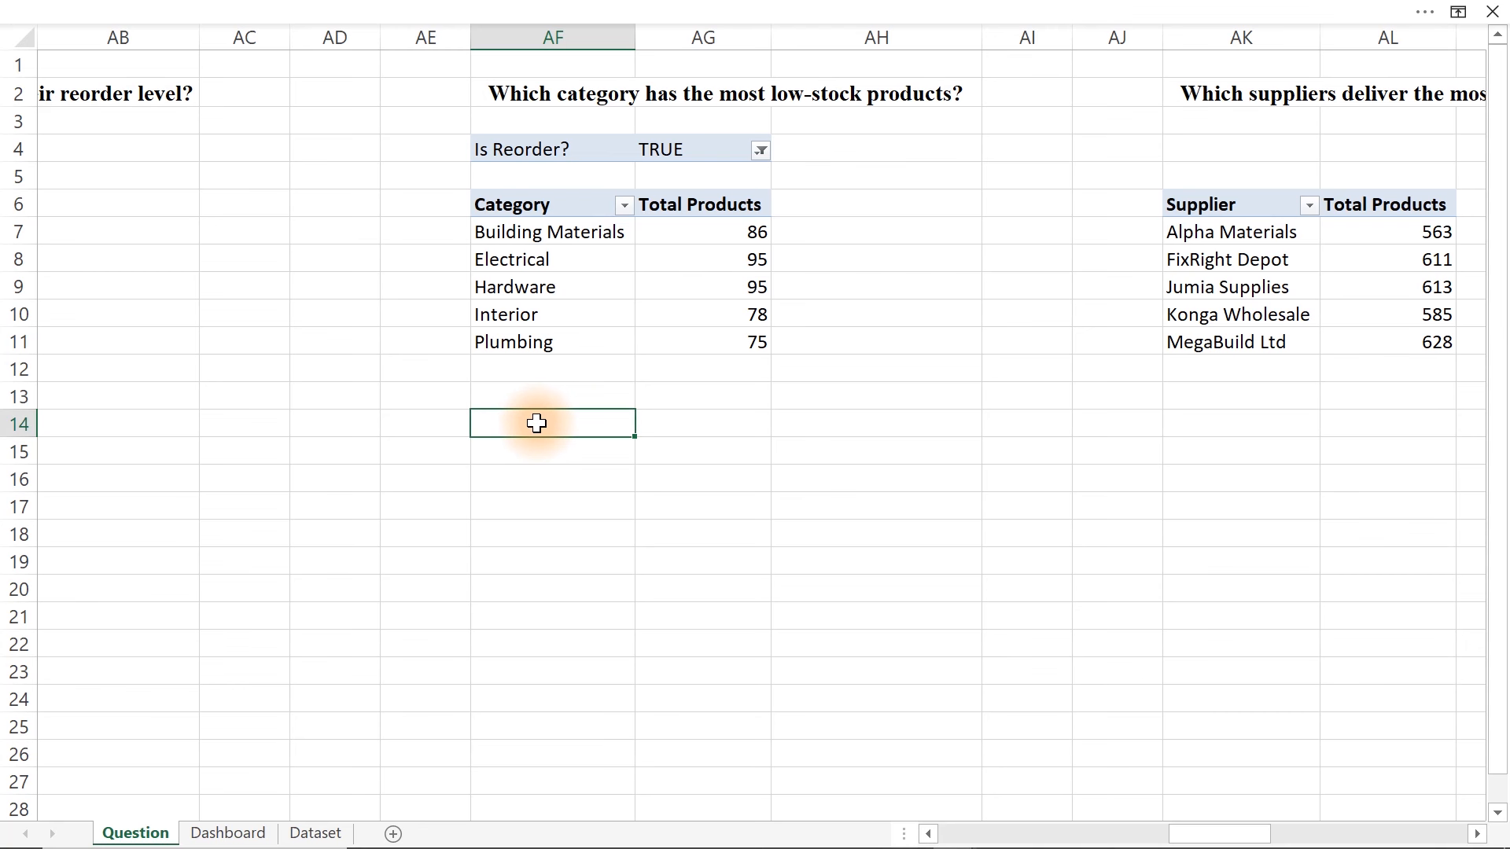
text(=sm)
key(BackSpace)
key(BackSpace)
text(sum)
key(Tab)
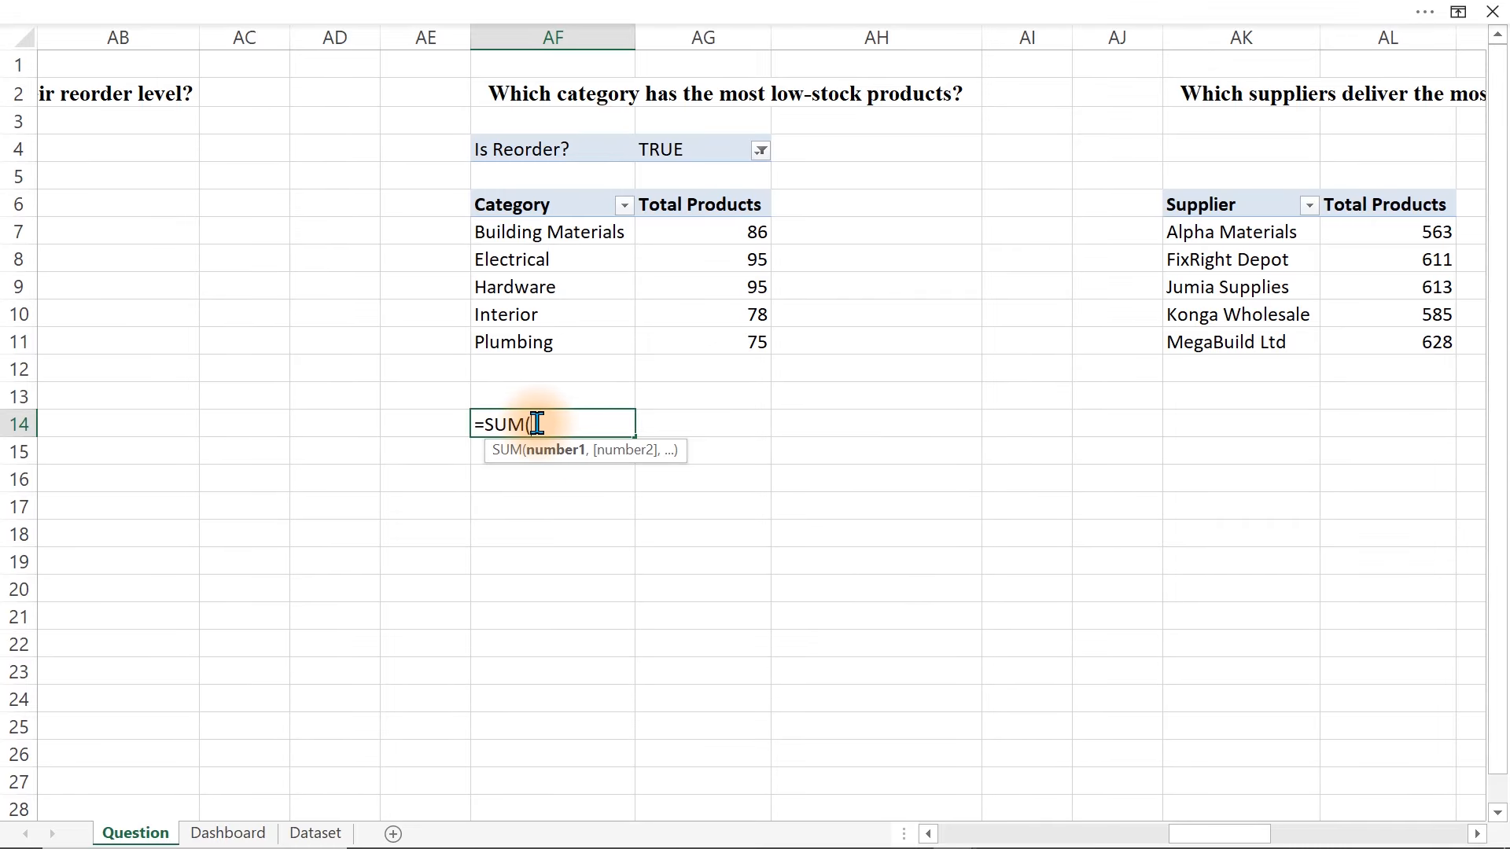
drag(728, 236, 726, 346)
text())
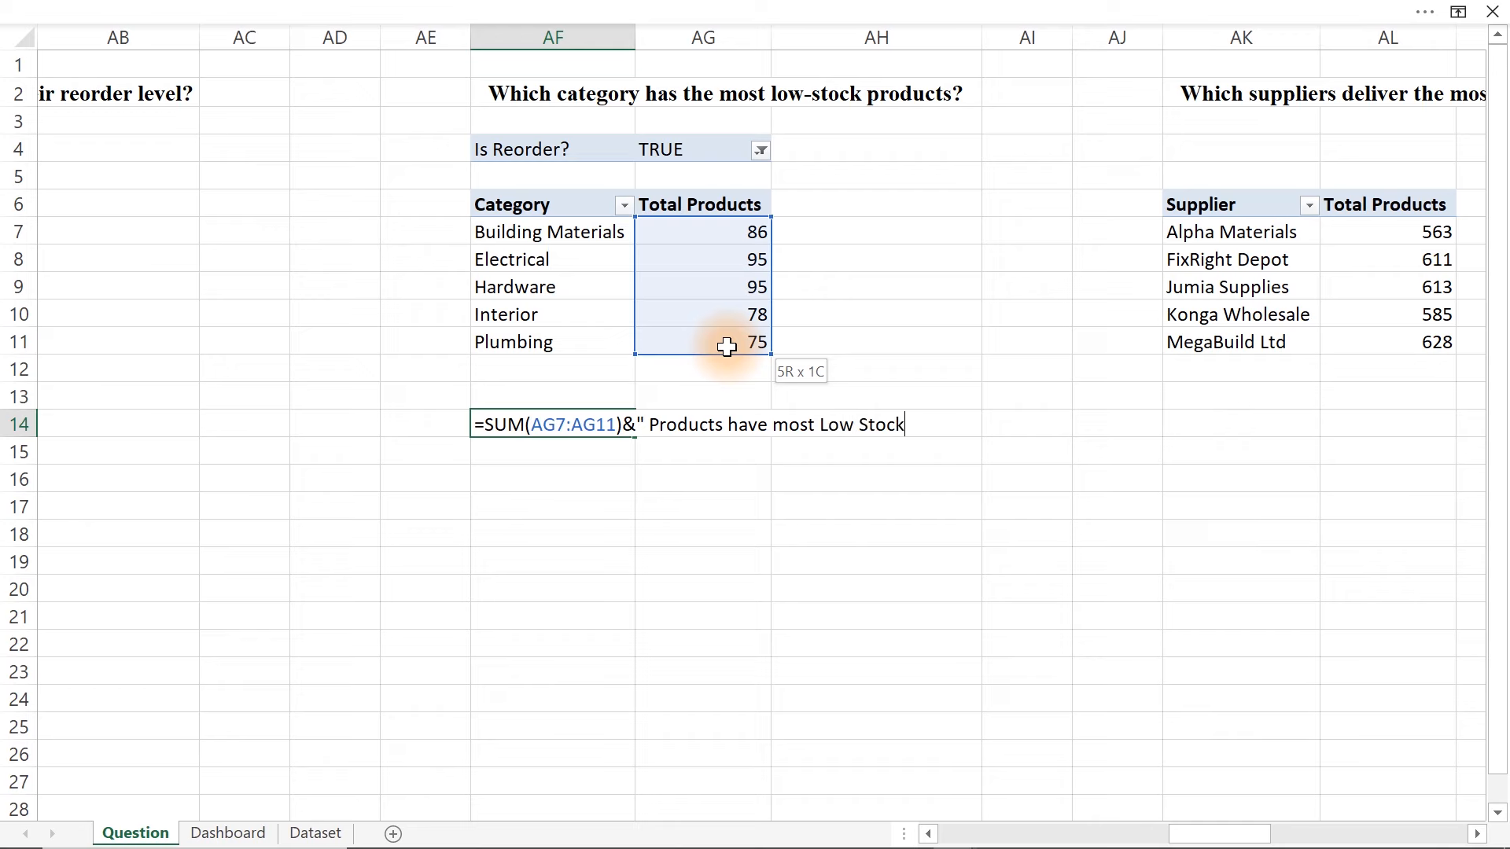
key(Return)
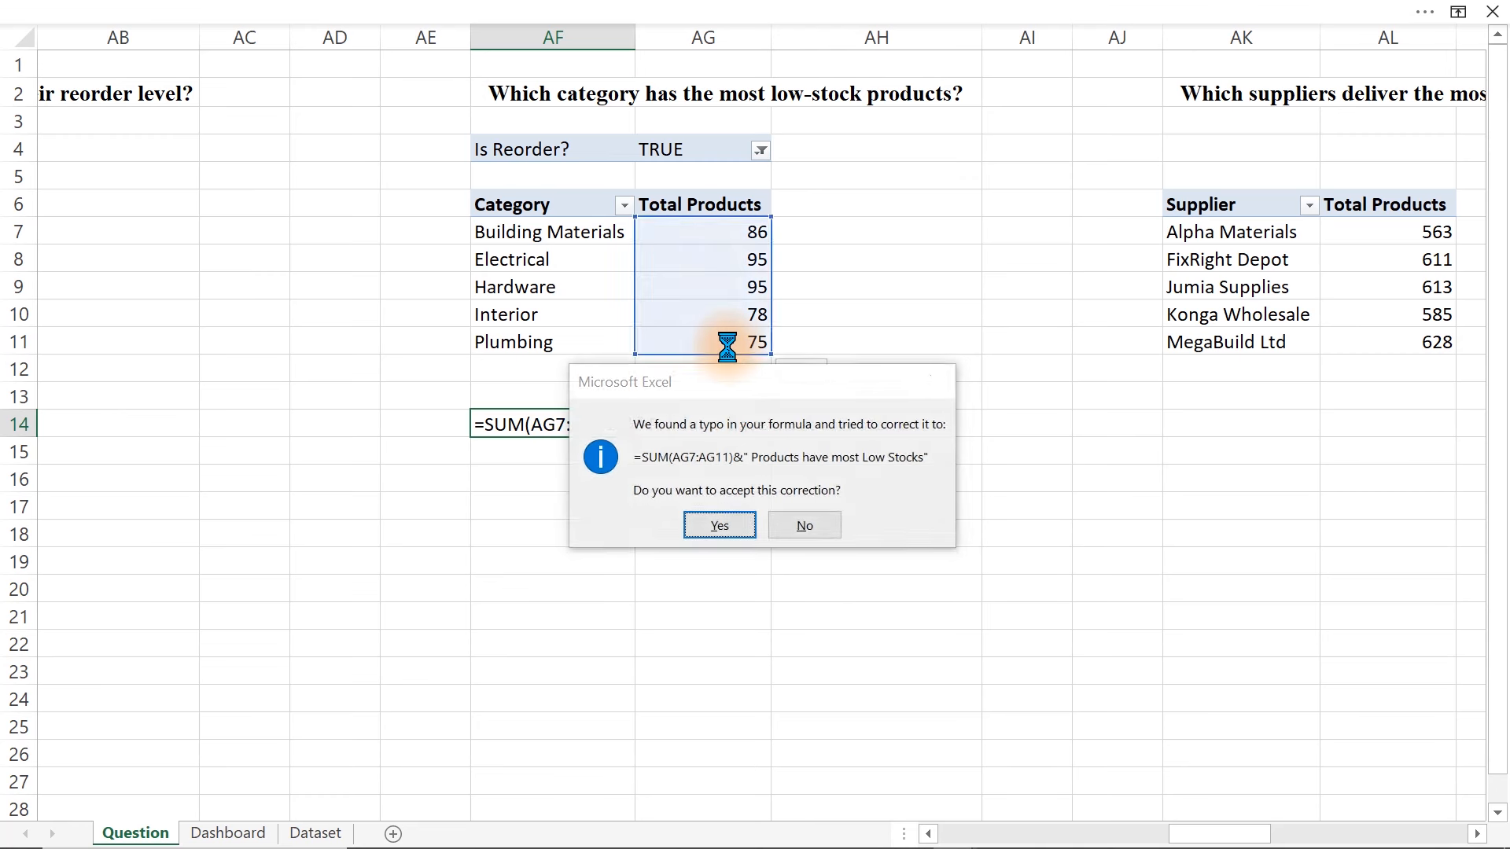
key(Return)
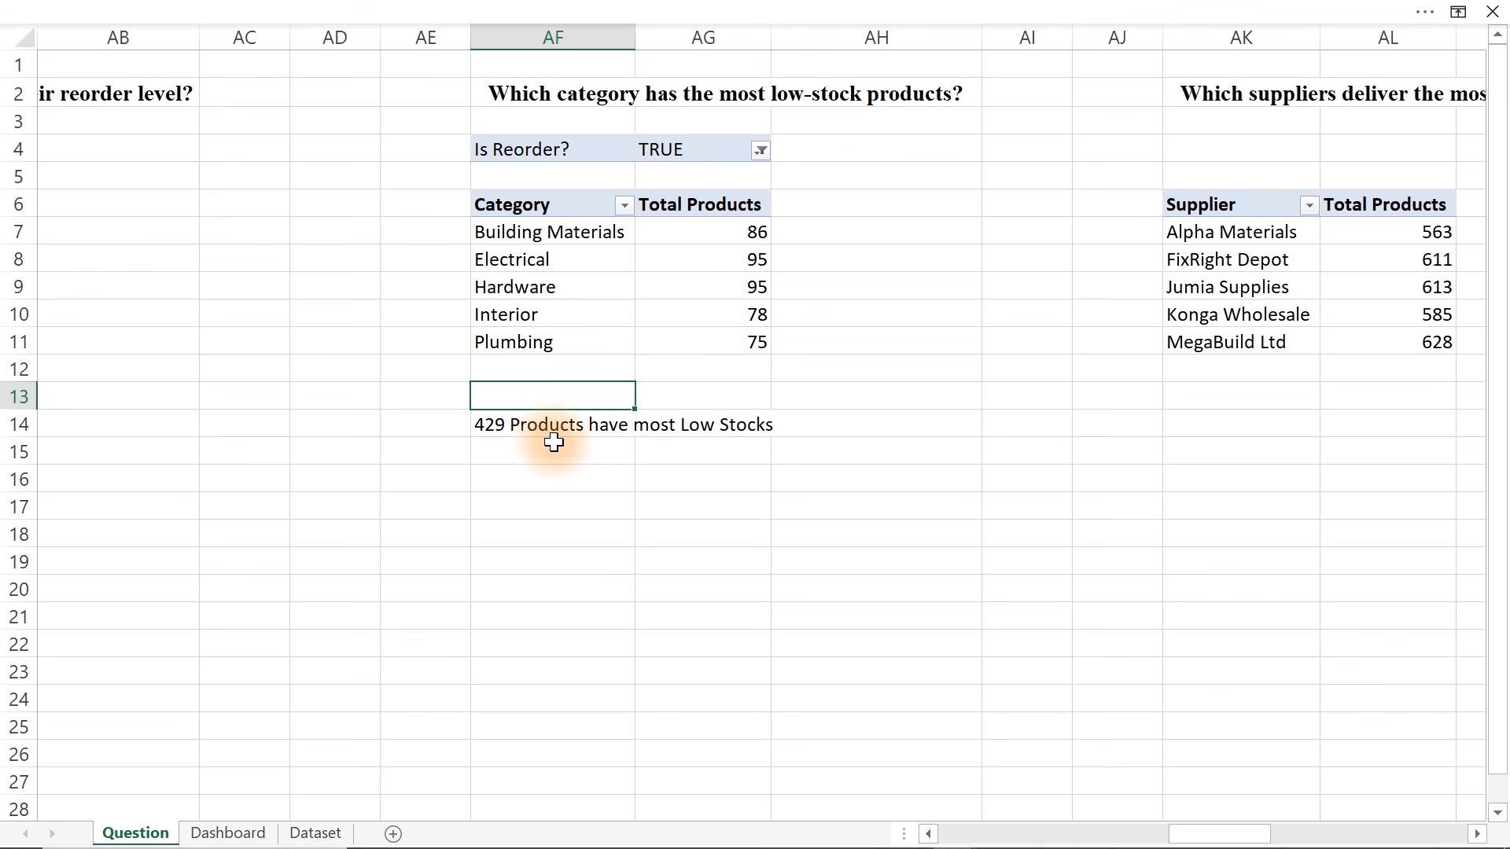
- On the Dashboard sheet, copy the "14.3% are below Reorder" text box to the bottom of the low-stock category card
click(228, 831)
click(647, 310)
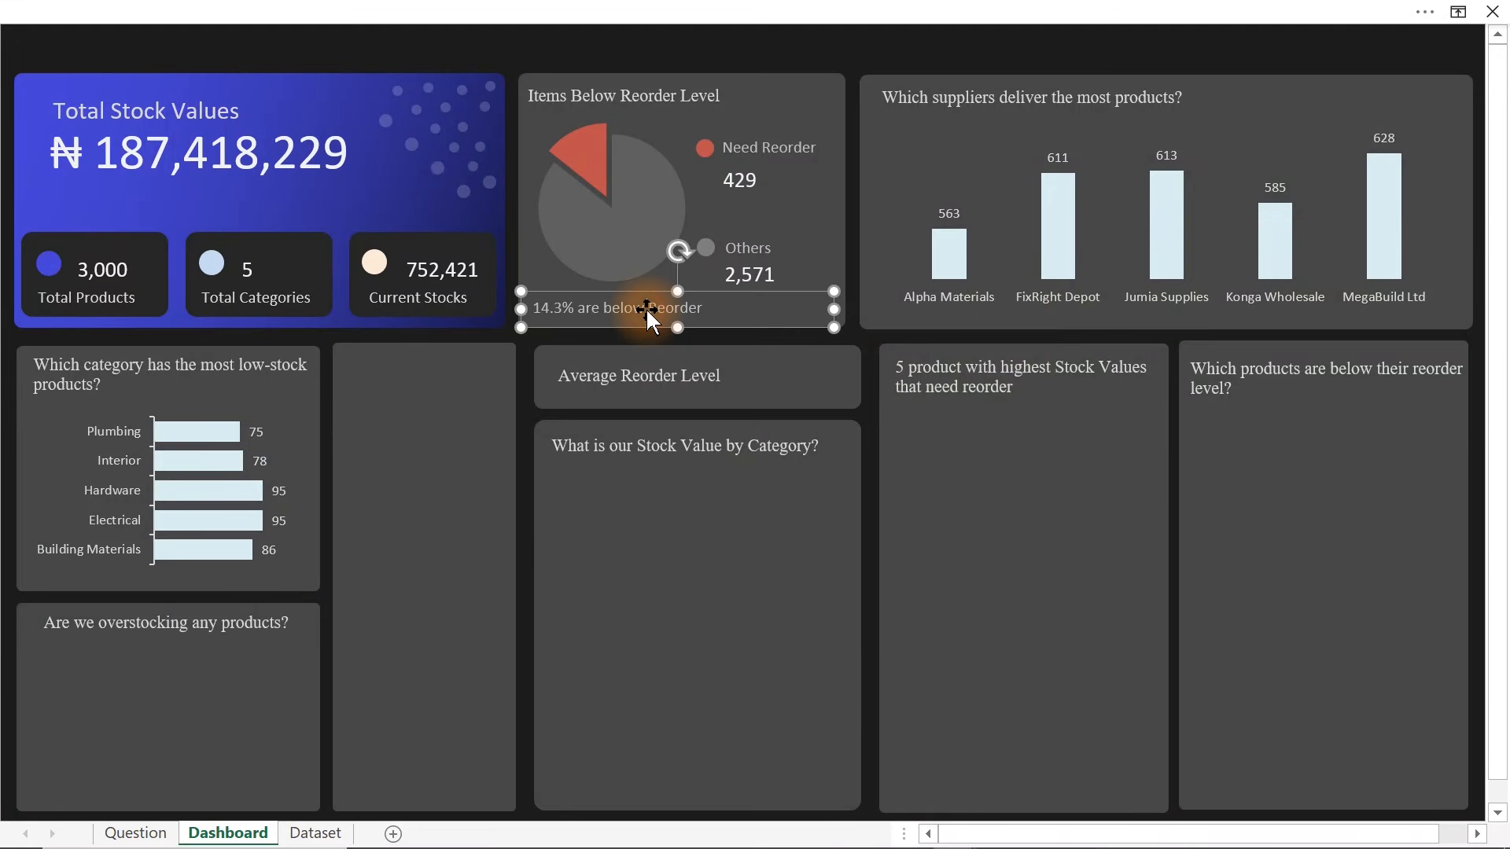
mouse_move(645, 308)
mouse_down()
mouse_move(245, 623)
mouse_move(154, 602)
mouse_move(117, 571)
mouse_up()
- Move the low-stock category chart up slightly to clear the copied caption, then deselect it
click(308, 445)
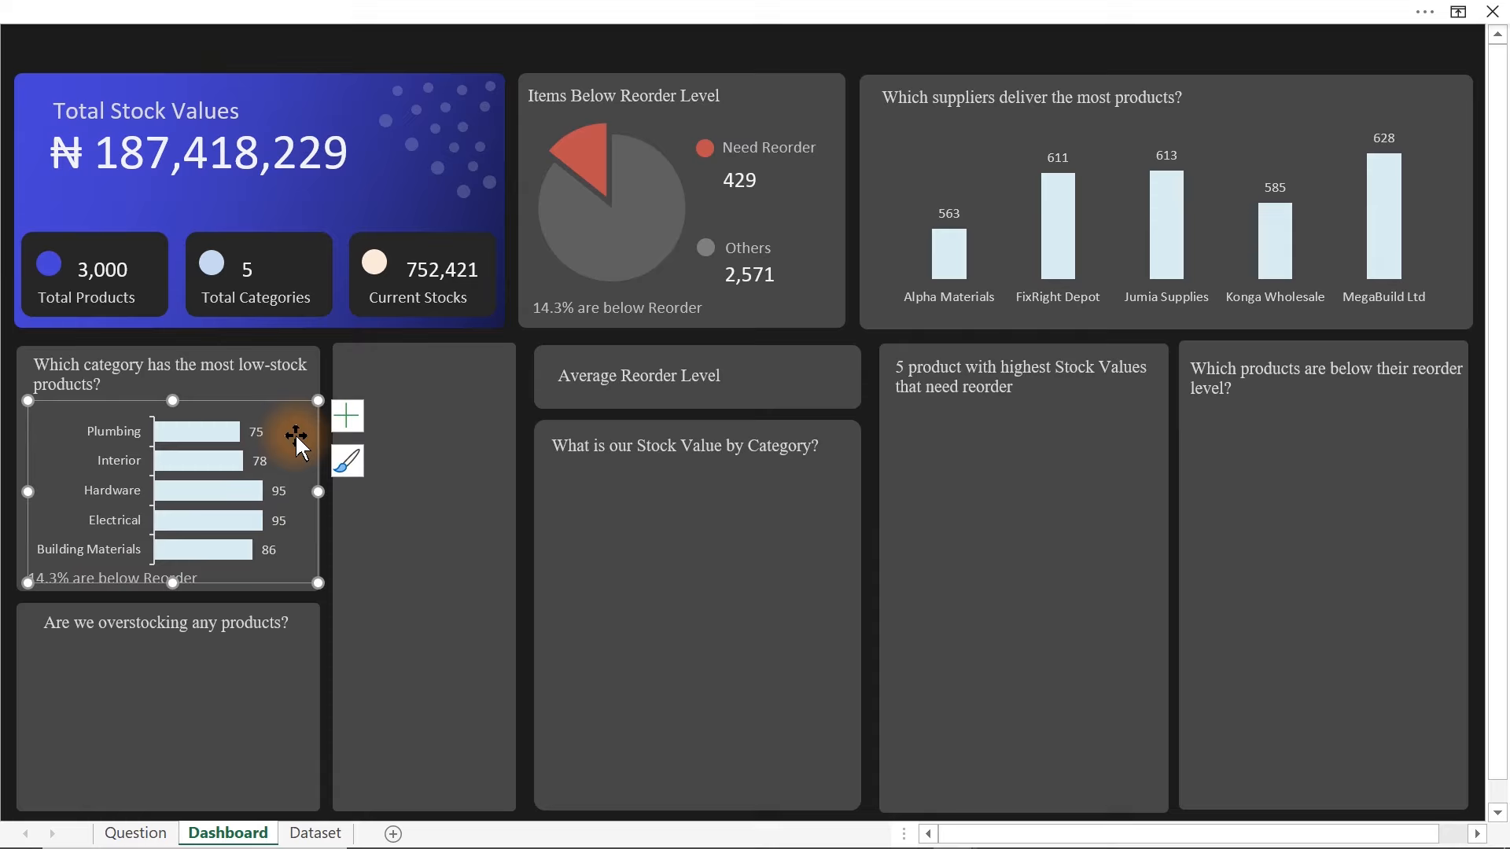
drag(312, 445, 314, 433)
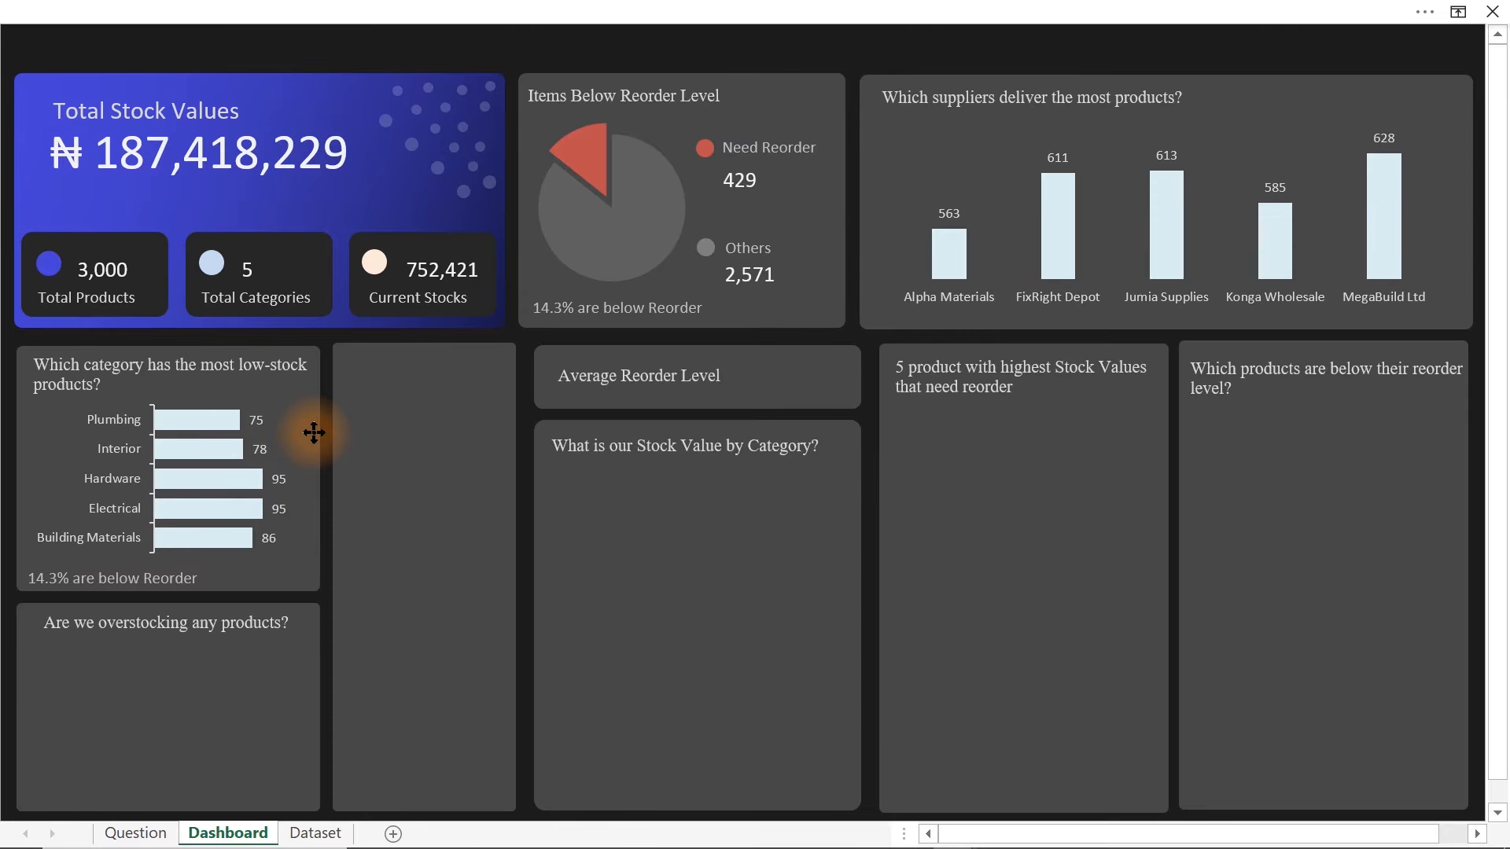
click(313, 432)
- Select the copied caption text box on the low-stock card and show the formula bar
click(175, 580)
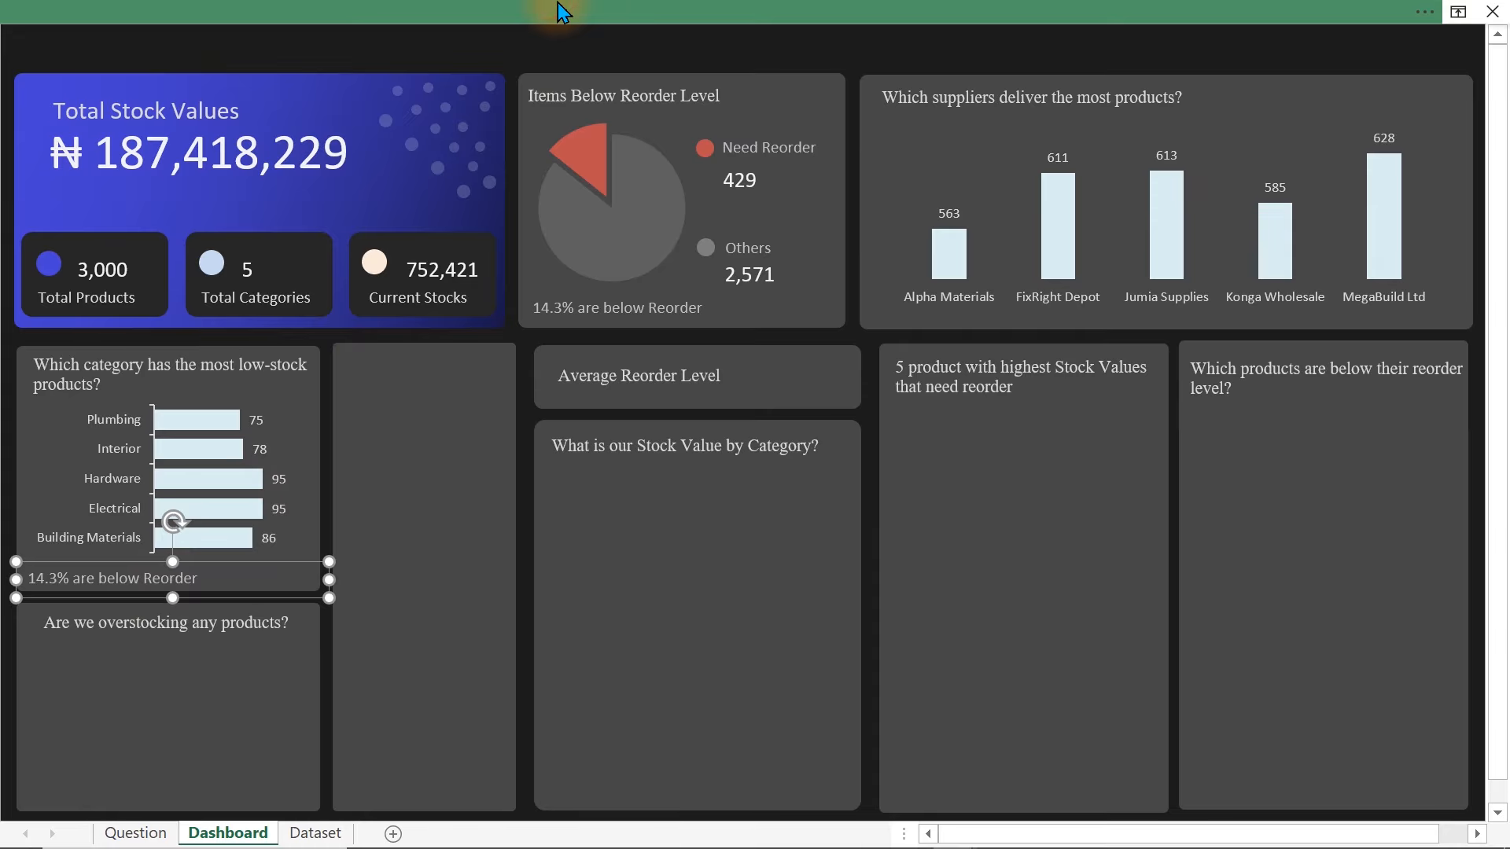
click(739, 15)
click(660, 60)
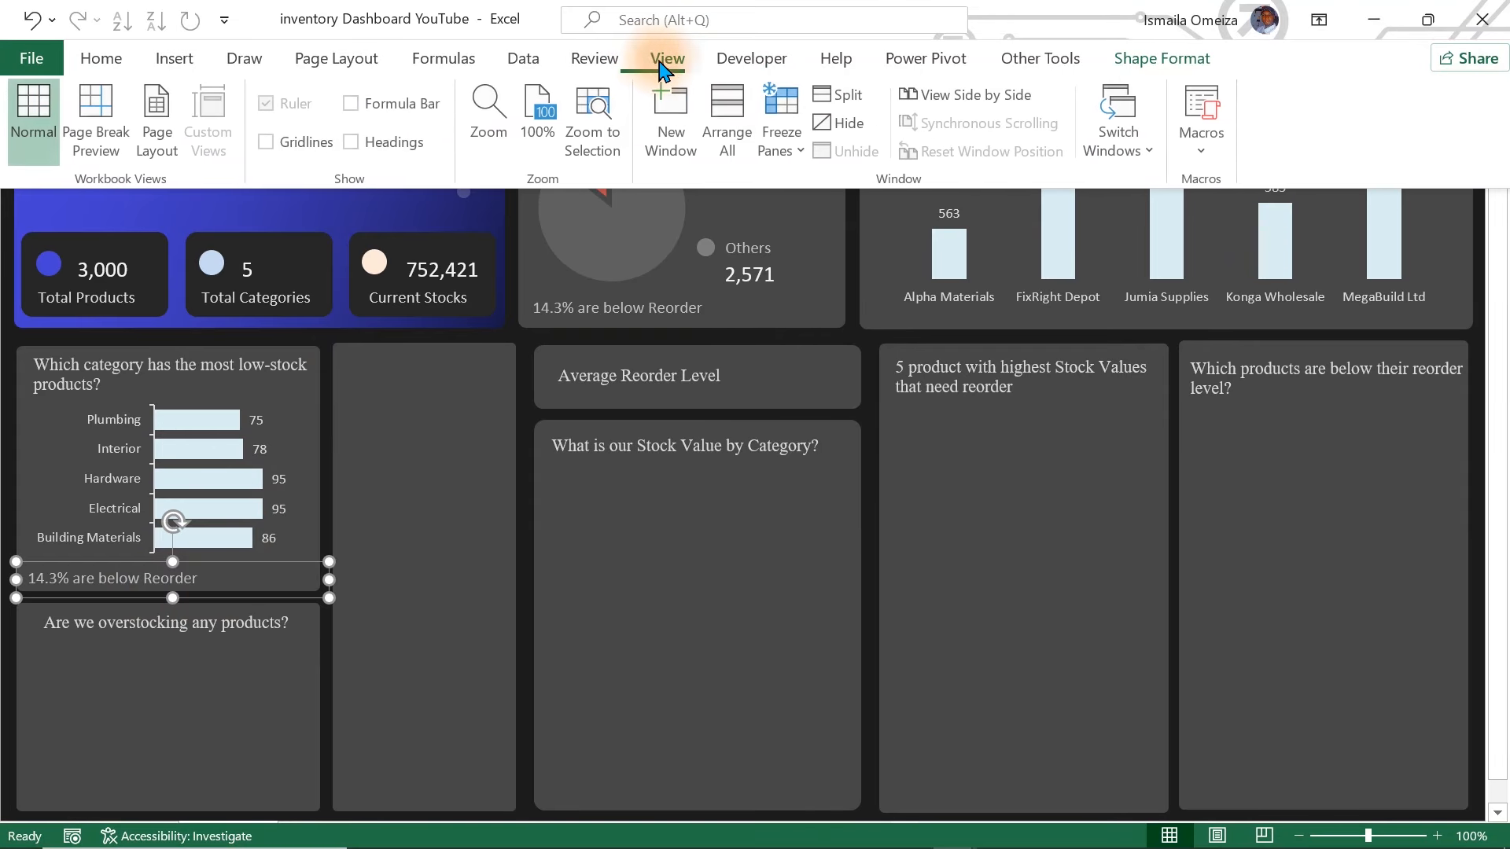
click(398, 103)
- Relink the low-stock card's caption text box to cell AF14 on the Question sheet
click(511, 52)
drag(409, 52, 321, 52)
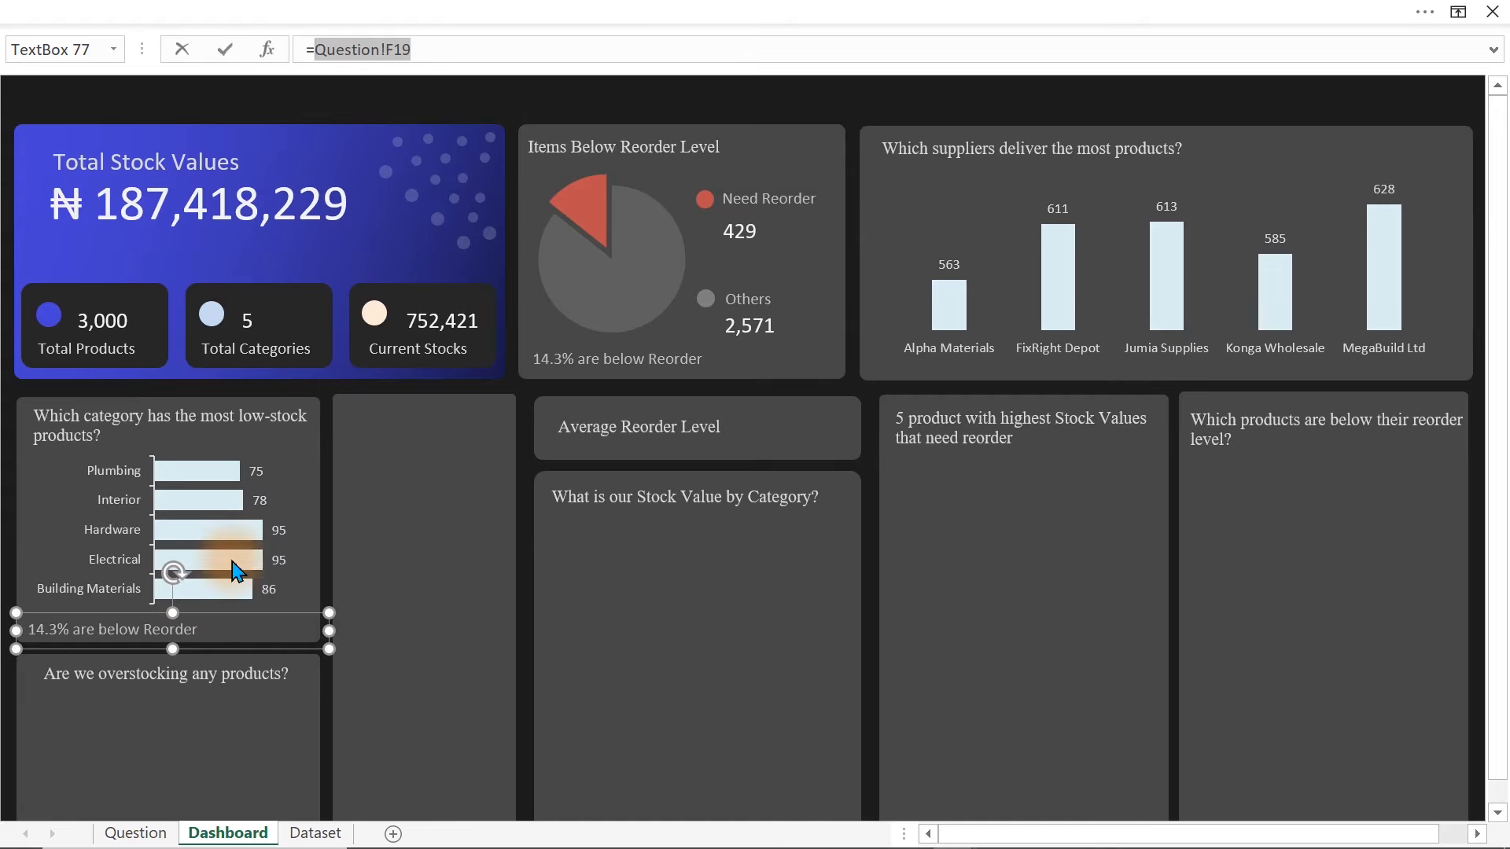
click(132, 833)
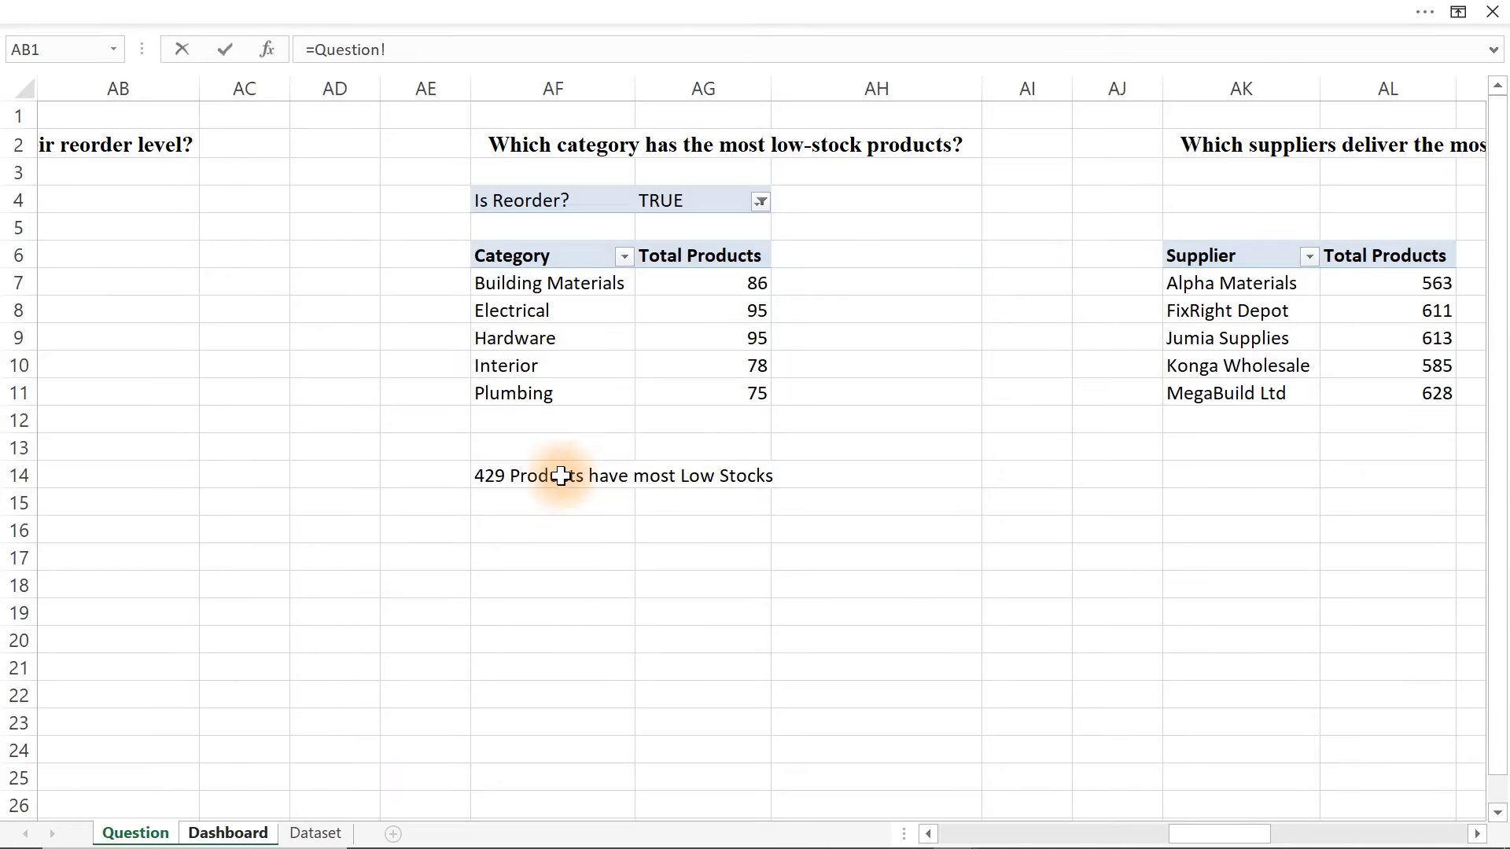
click(488, 475)
key(Return)
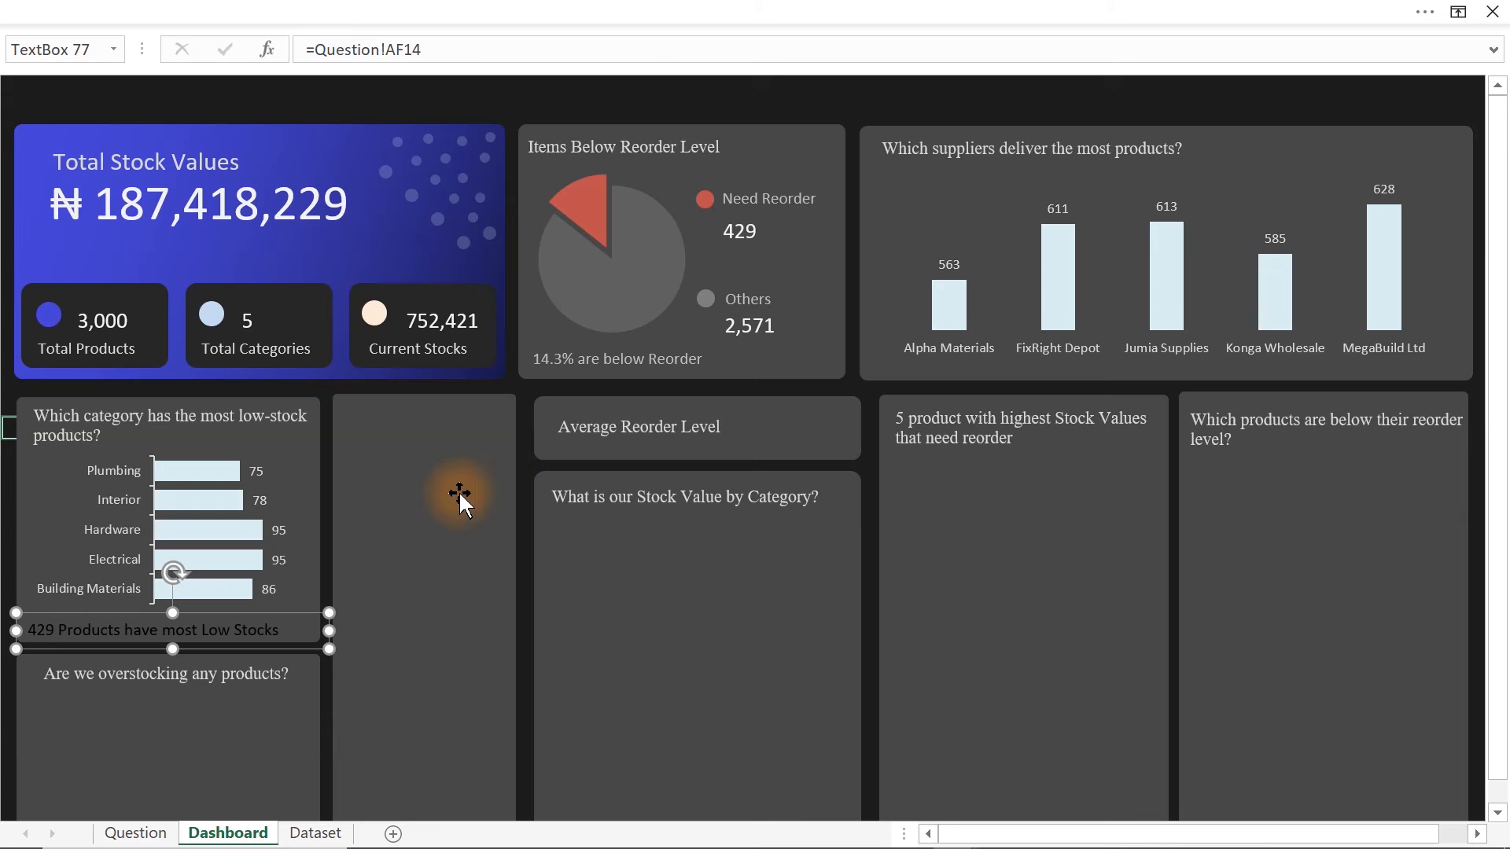
- Copy the formatting of the "14.3% are below Reorder" caption onto the low-stock caption with Format Painter, nudge it into place and deselect it
click(645, 354)
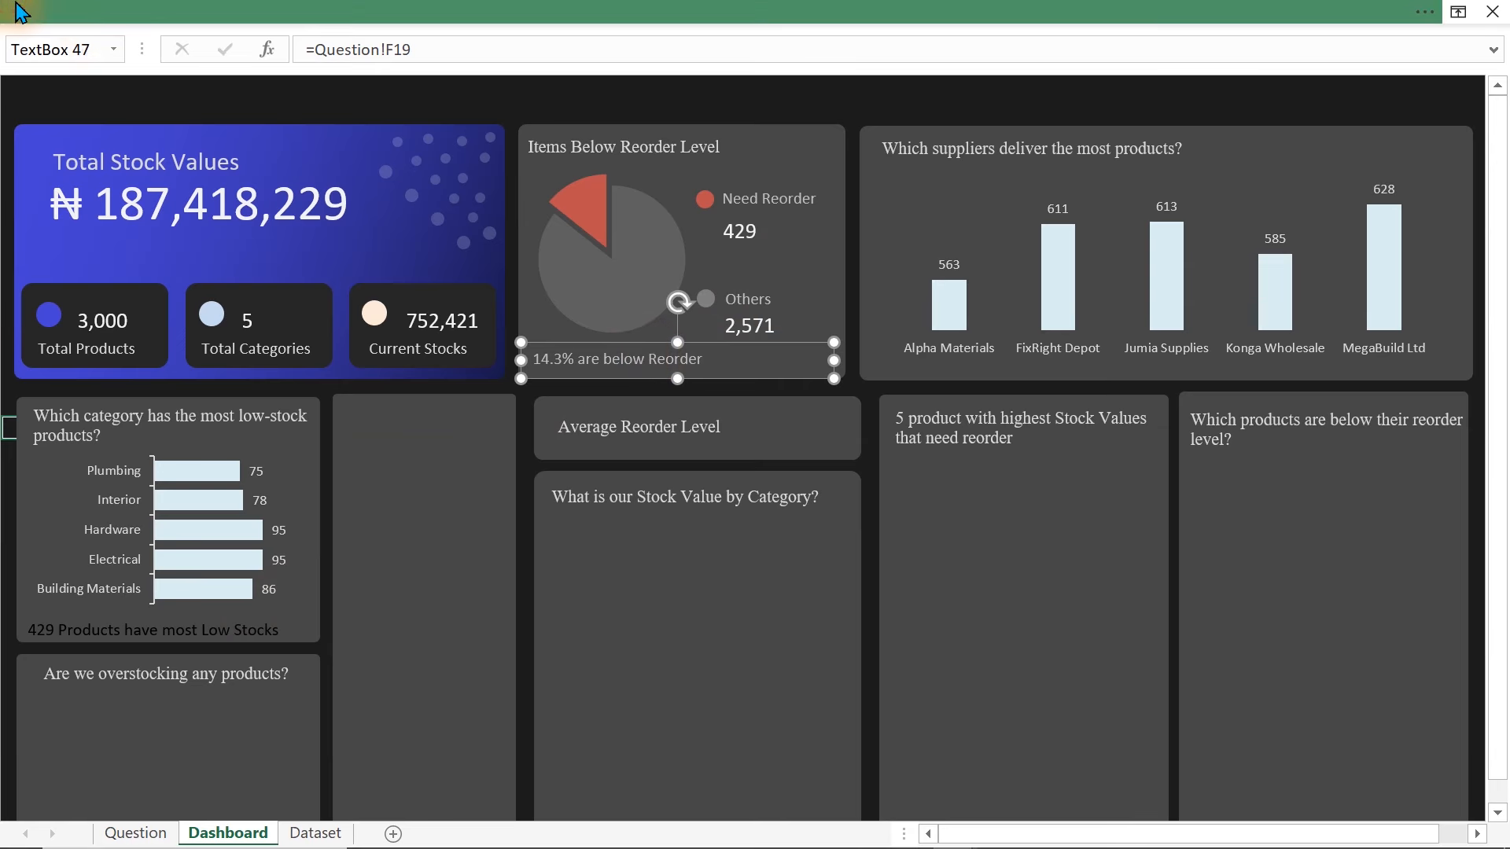
click(41, 15)
click(101, 58)
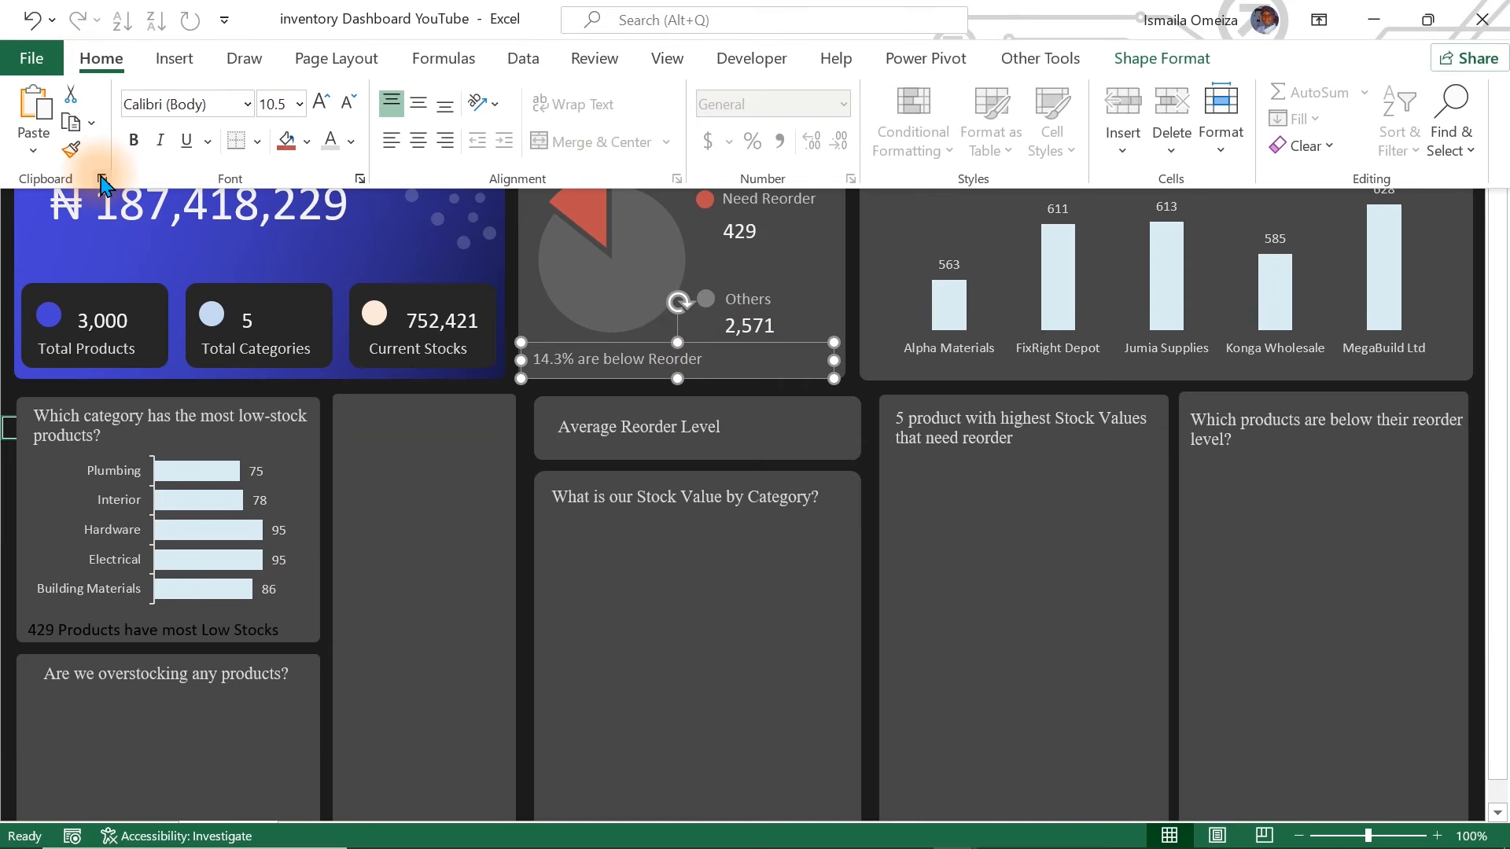
click(70, 151)
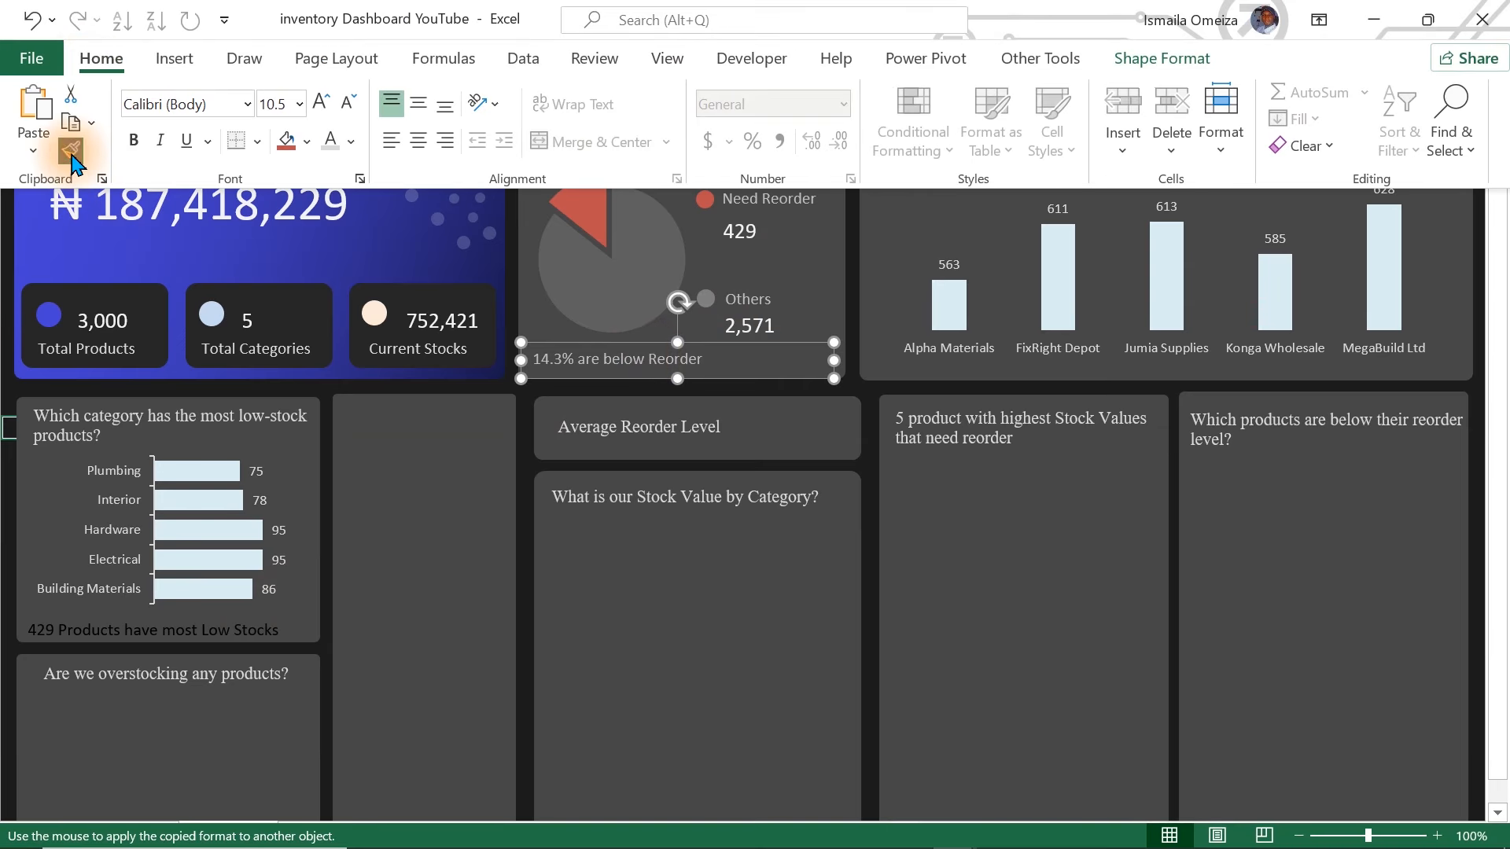
click(47, 634)
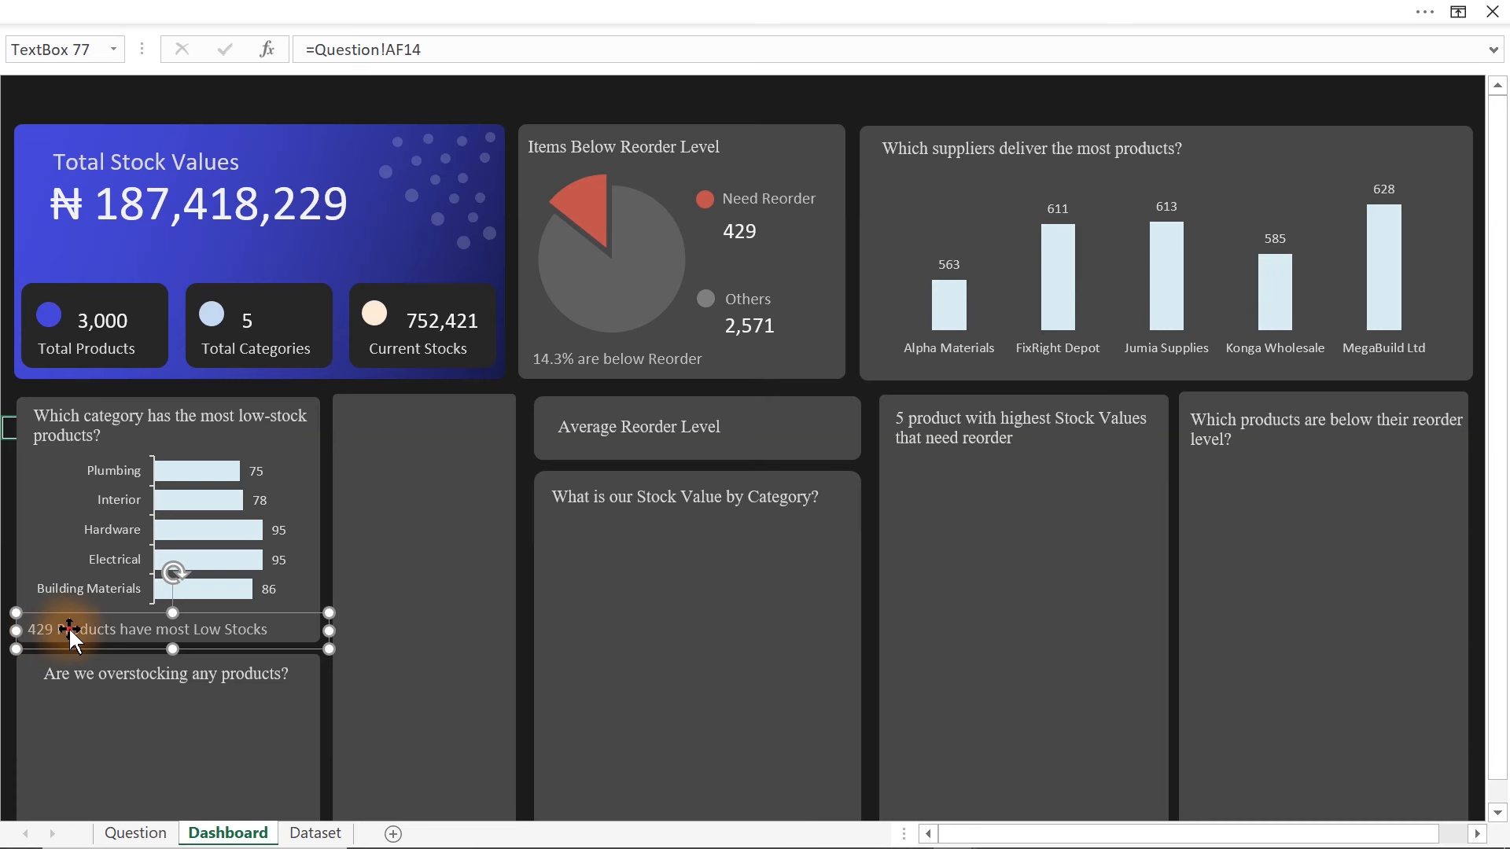
drag(69, 629, 72, 627)
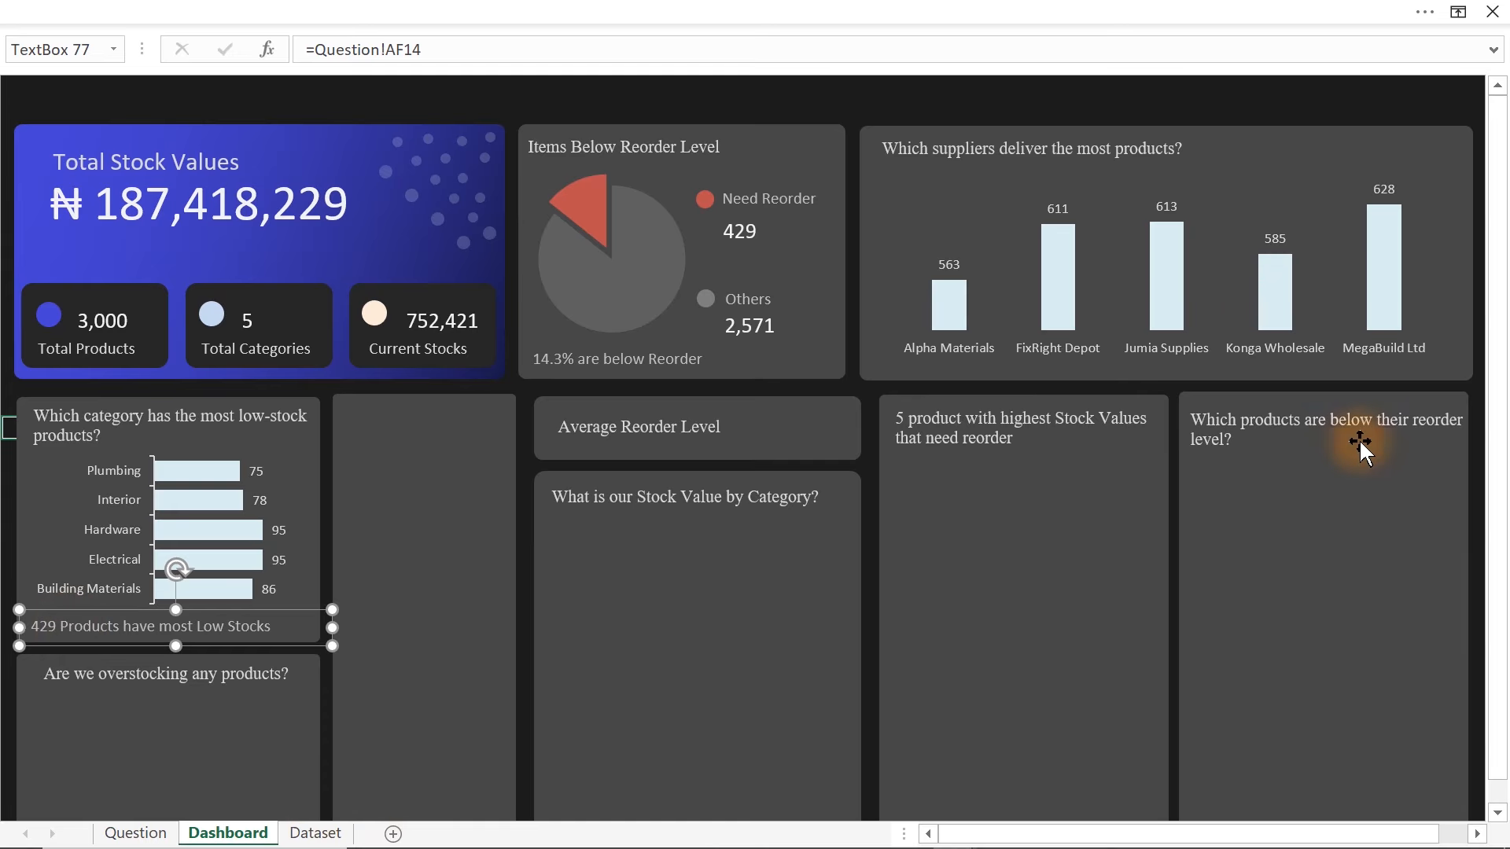
scroll(1502, 292, down, 3)
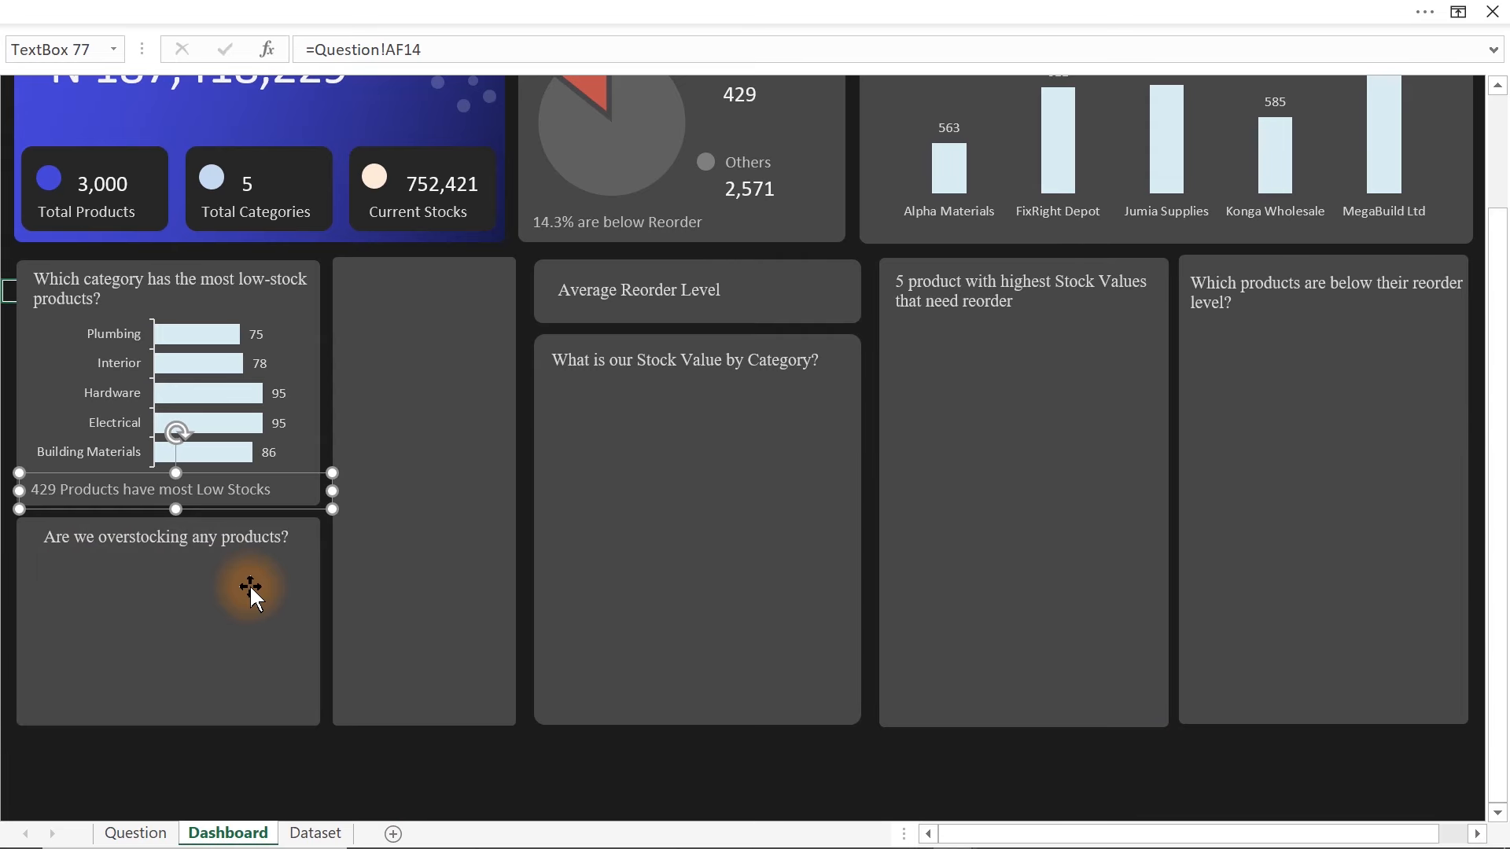
click(901, 765)
scroll(1500, 161, up, 3)
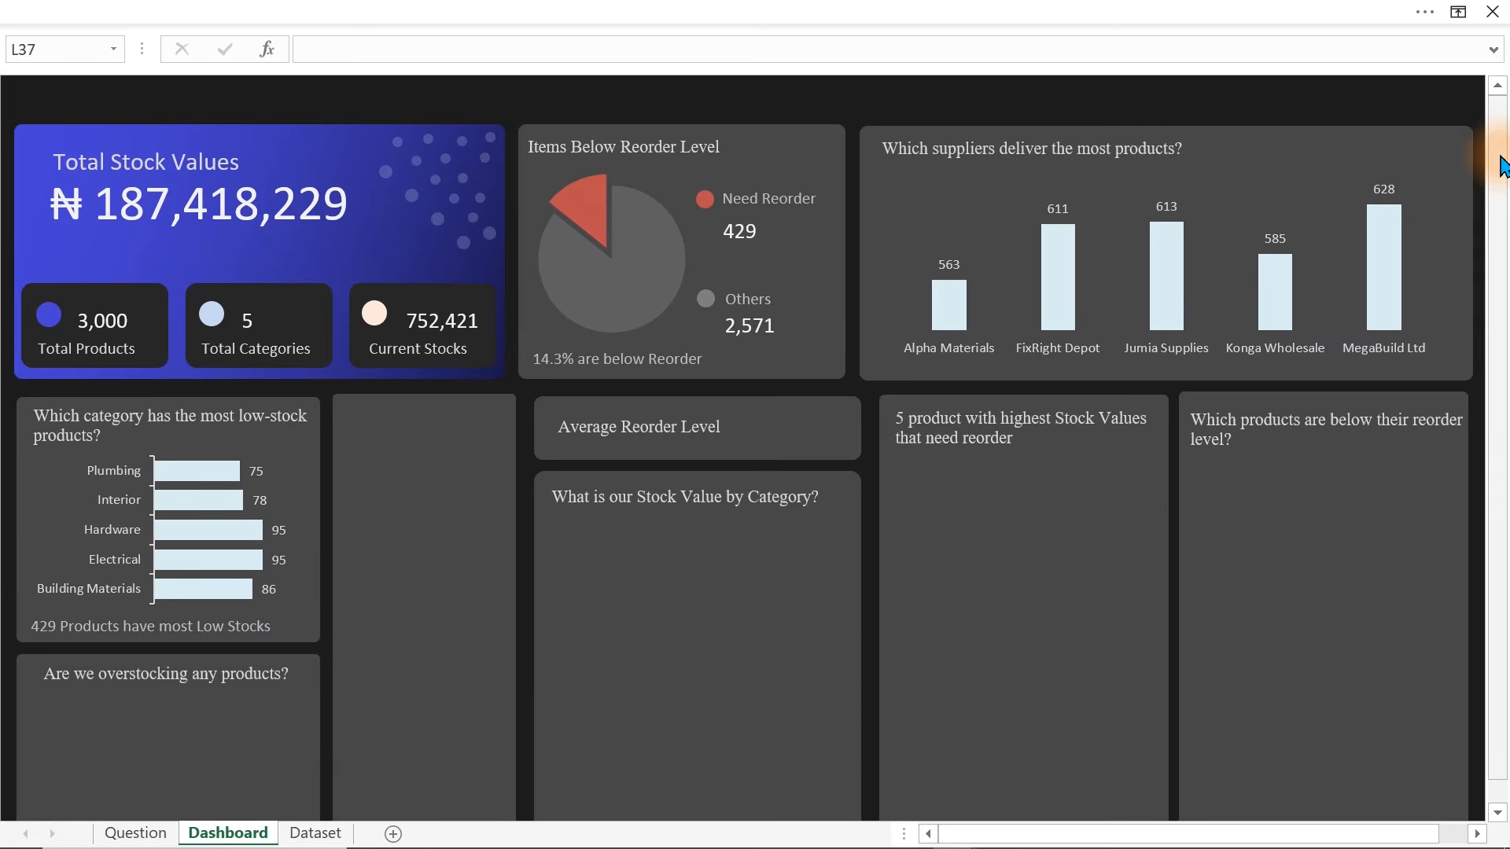
- Duplicate the Need Reorder and Others markers with their labels and values, and place the copies on the "Are we overstocking any products?" card
click(702, 197)
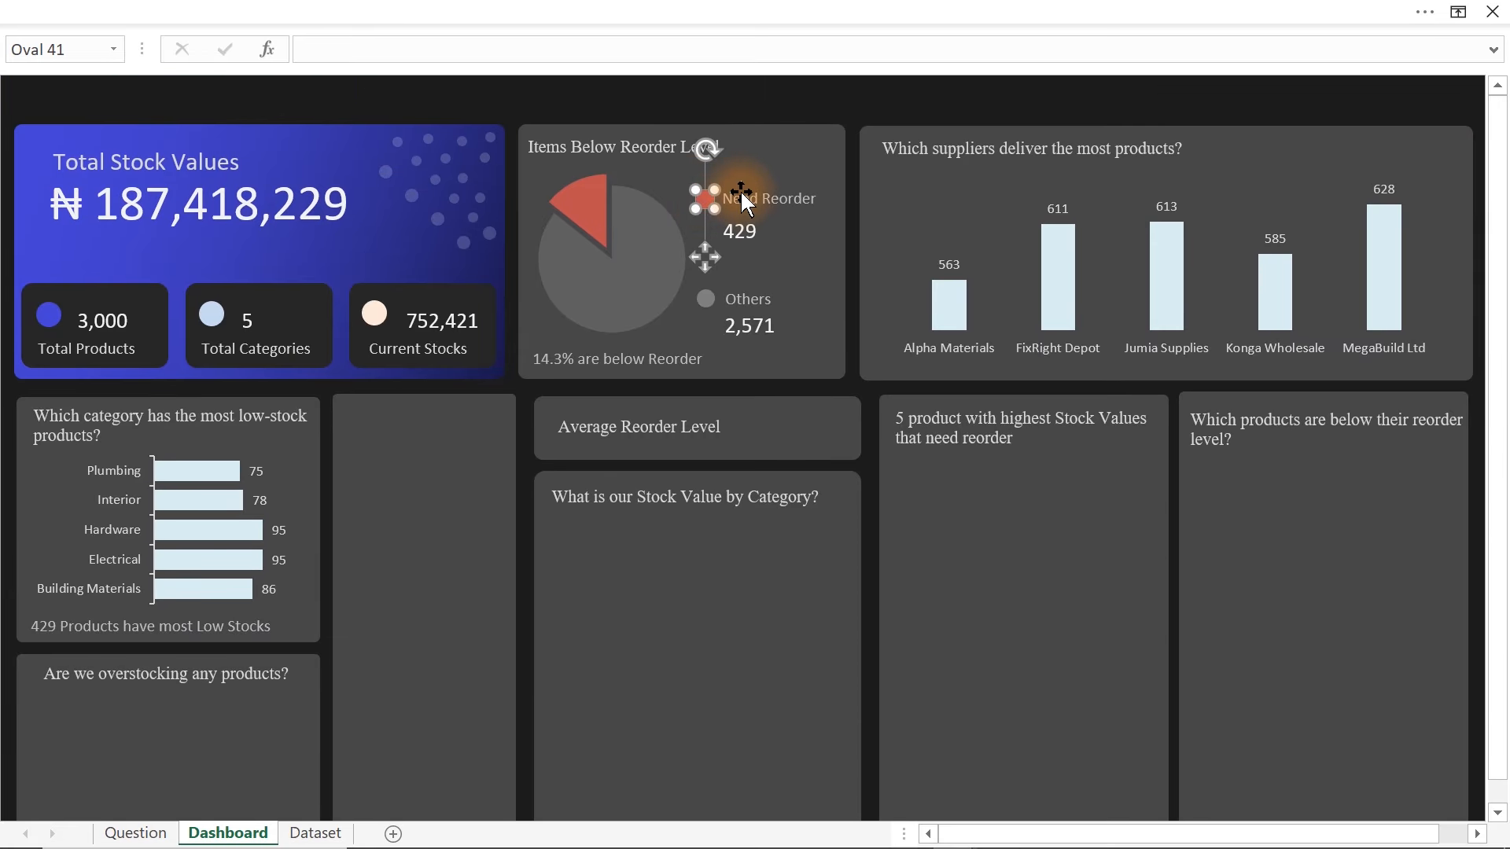
ctrl+click(741, 209)
ctrl+click(739, 232)
drag(701, 292, 743, 294)
key(ctrl+z)
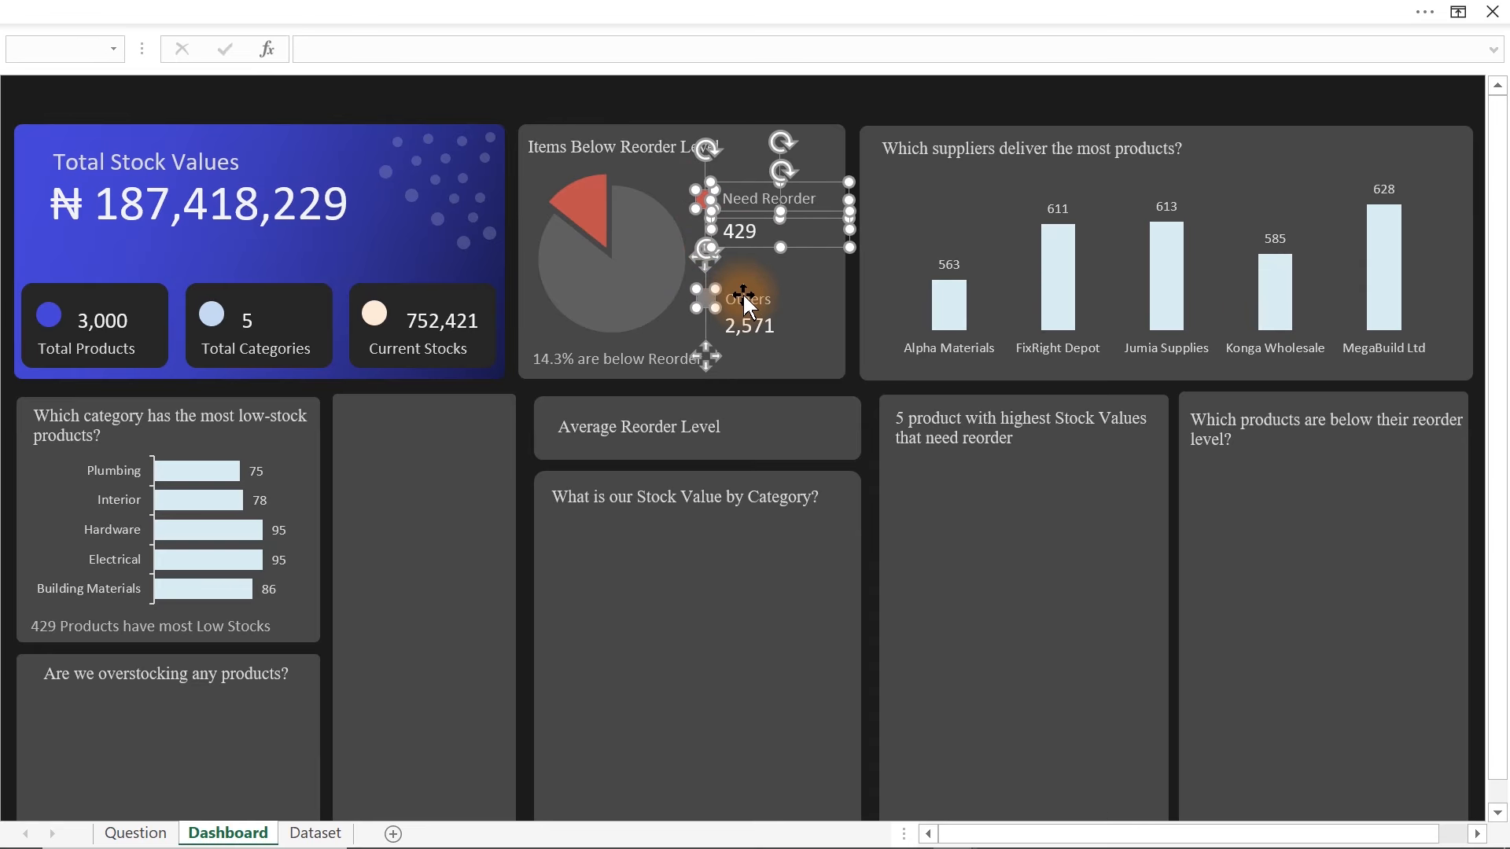
ctrl+click(741, 301)
ctrl+click(754, 333)
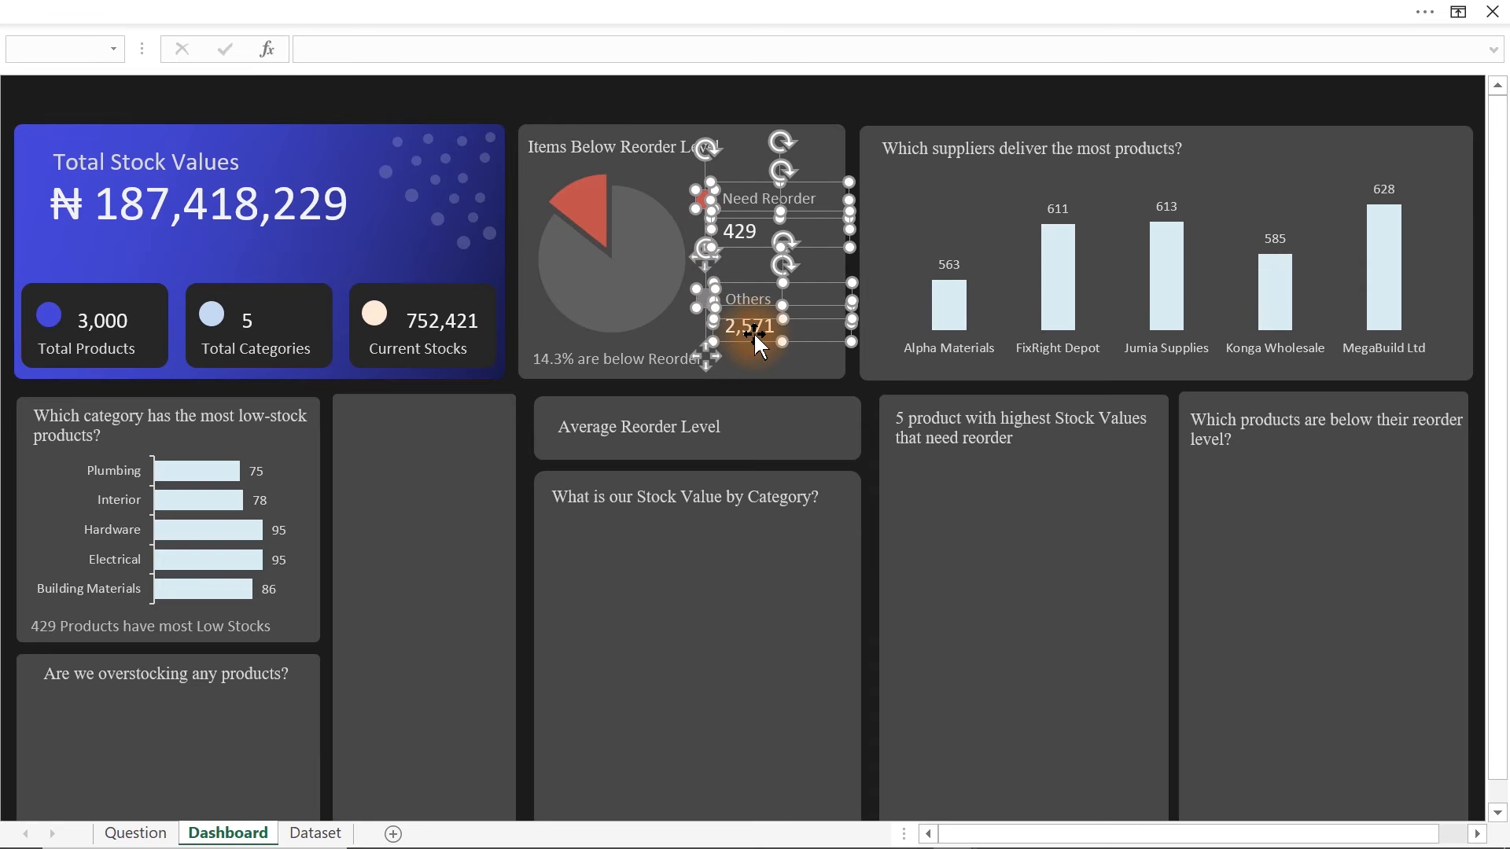
key(ctrl+d)
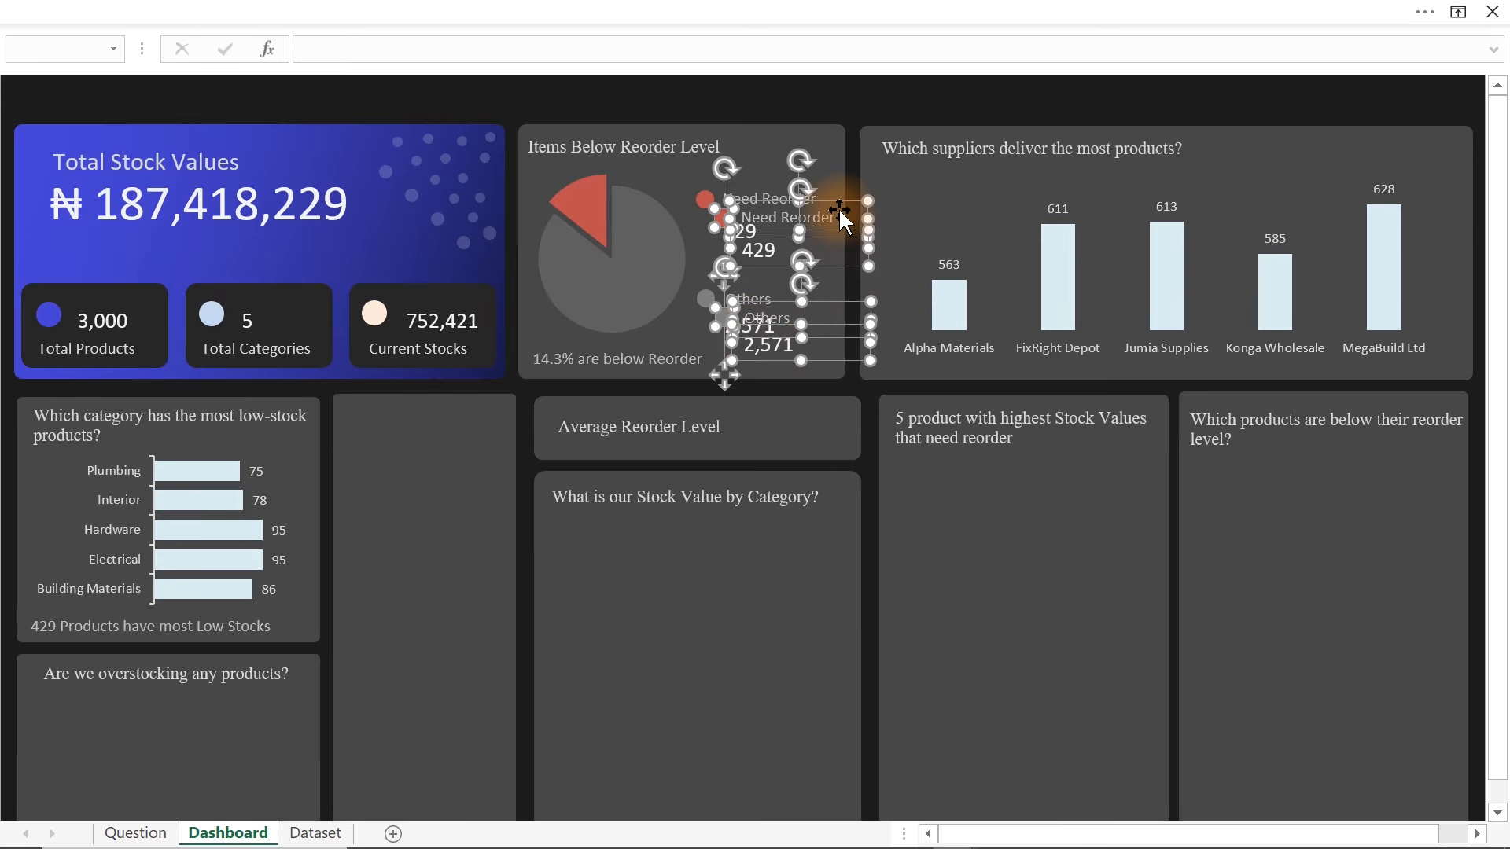
drag(839, 203, 299, 699)
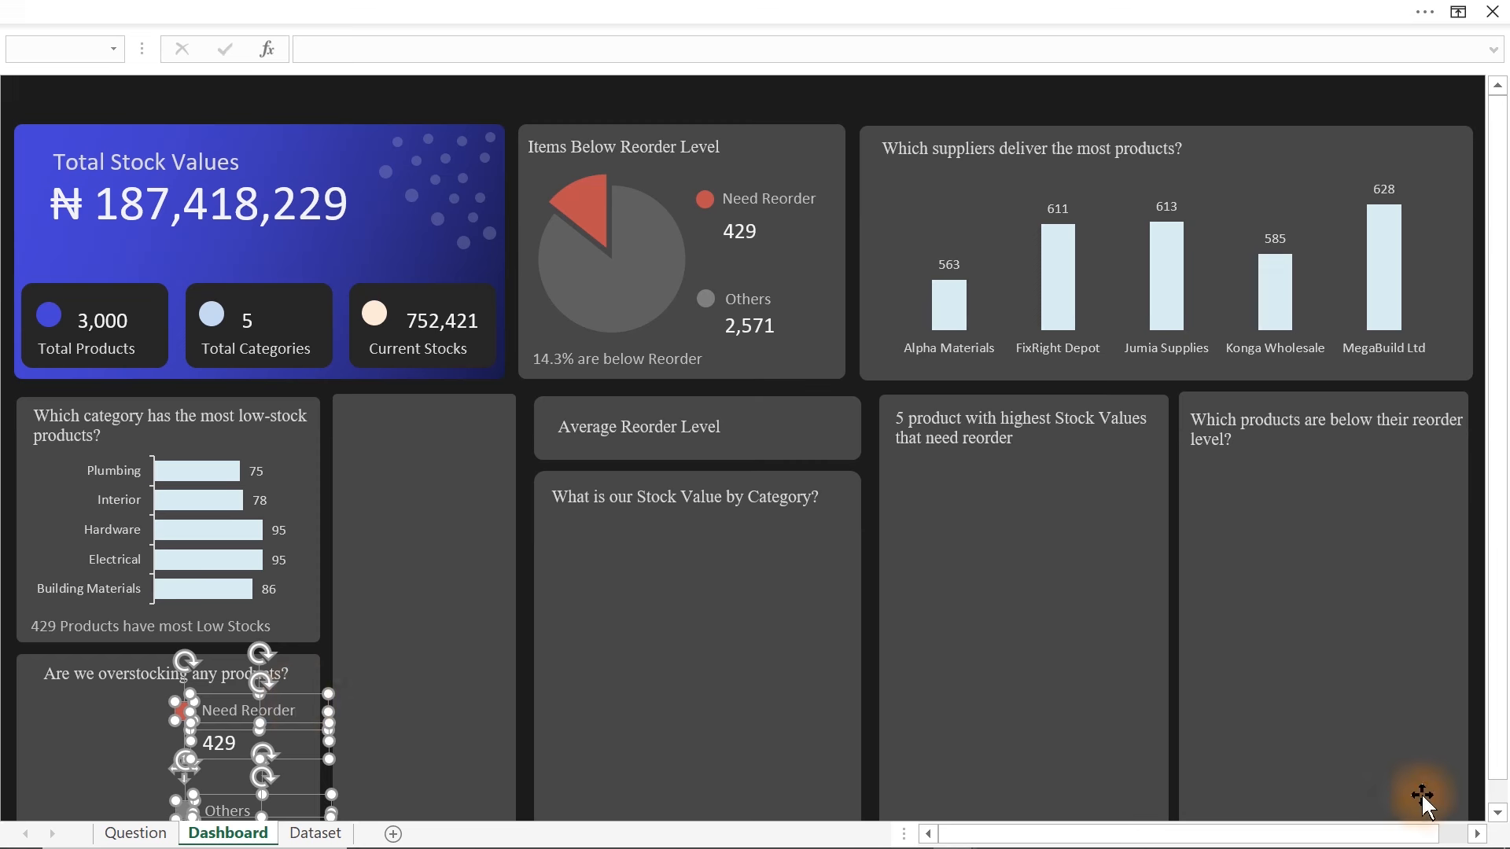
click(1498, 811)
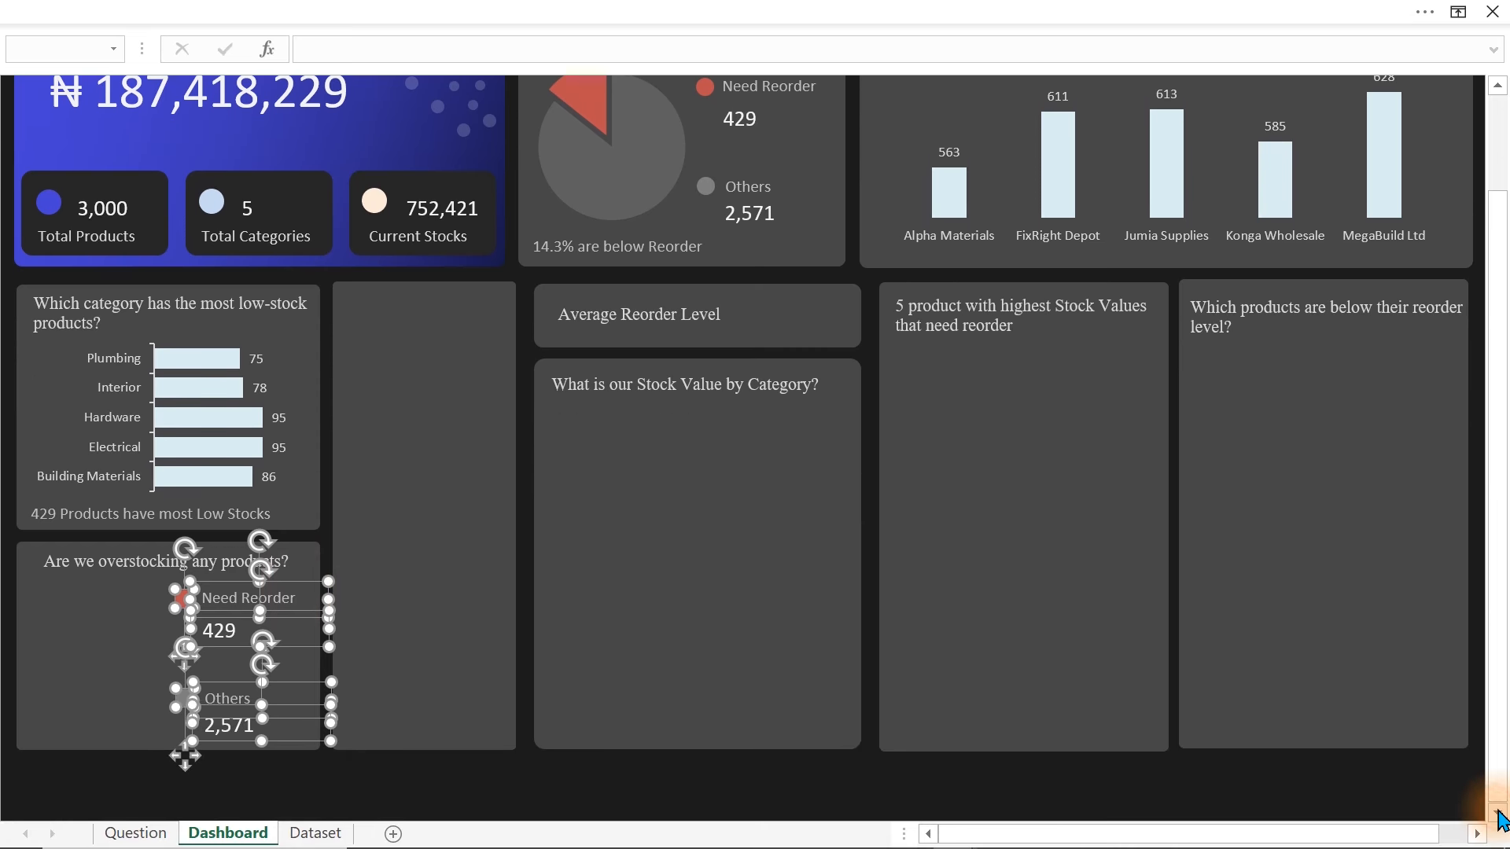
click(470, 798)
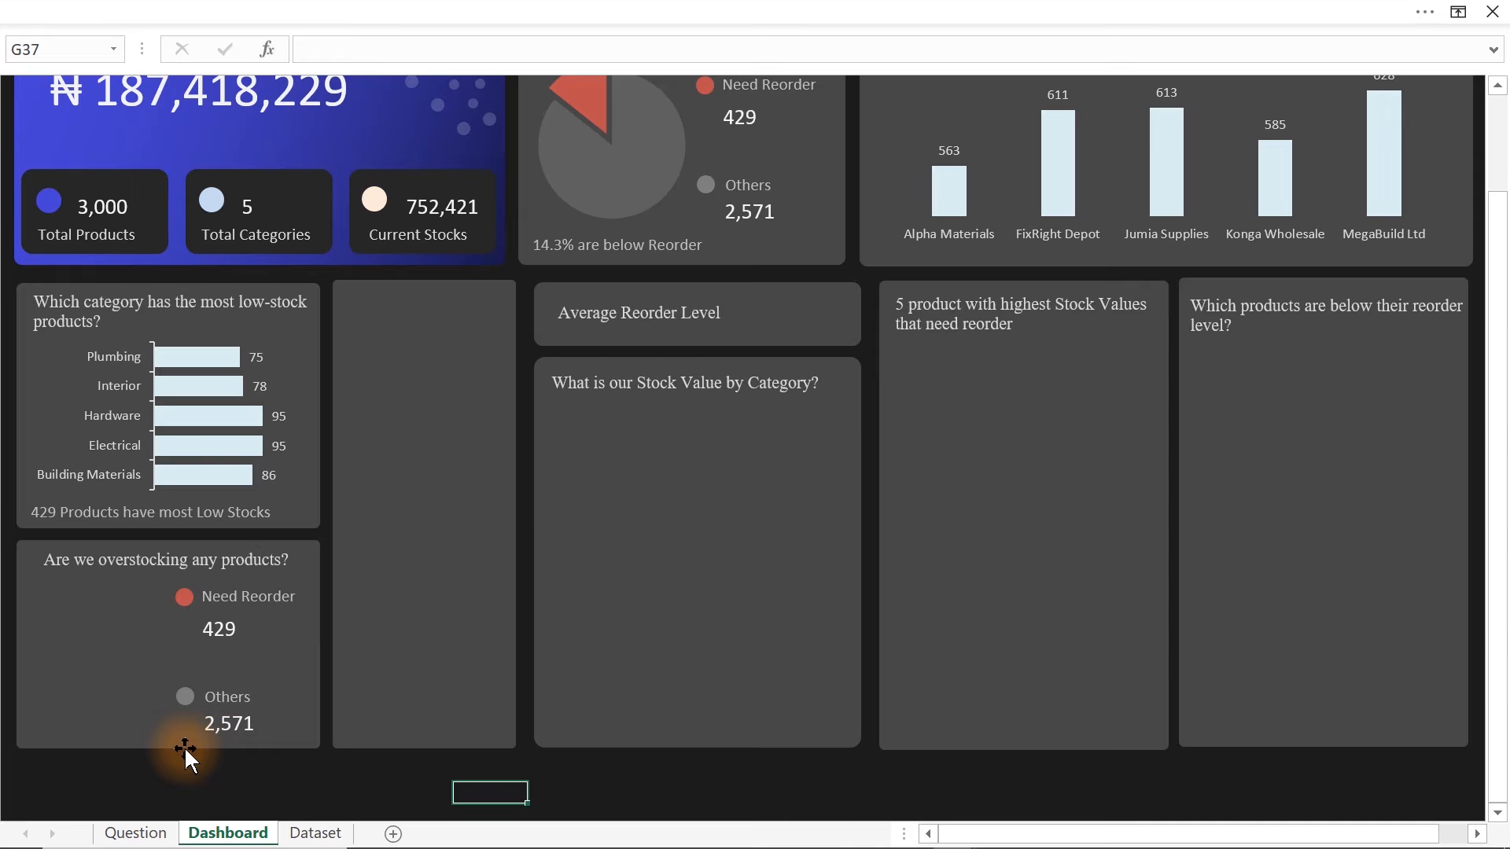
- Insert a 2-D pie chart from the Total Products and OverStock metrics in AQ12:AR14 on the Question sheet
click(135, 834)
click(909, 487)
key(Right)
key(Right)
key(Right)
key(Right)
key(Right)
key(Right)
key(Right)
key(Right)
key(Right)
key(Right)
key(Right)
key(Right)
key(Right)
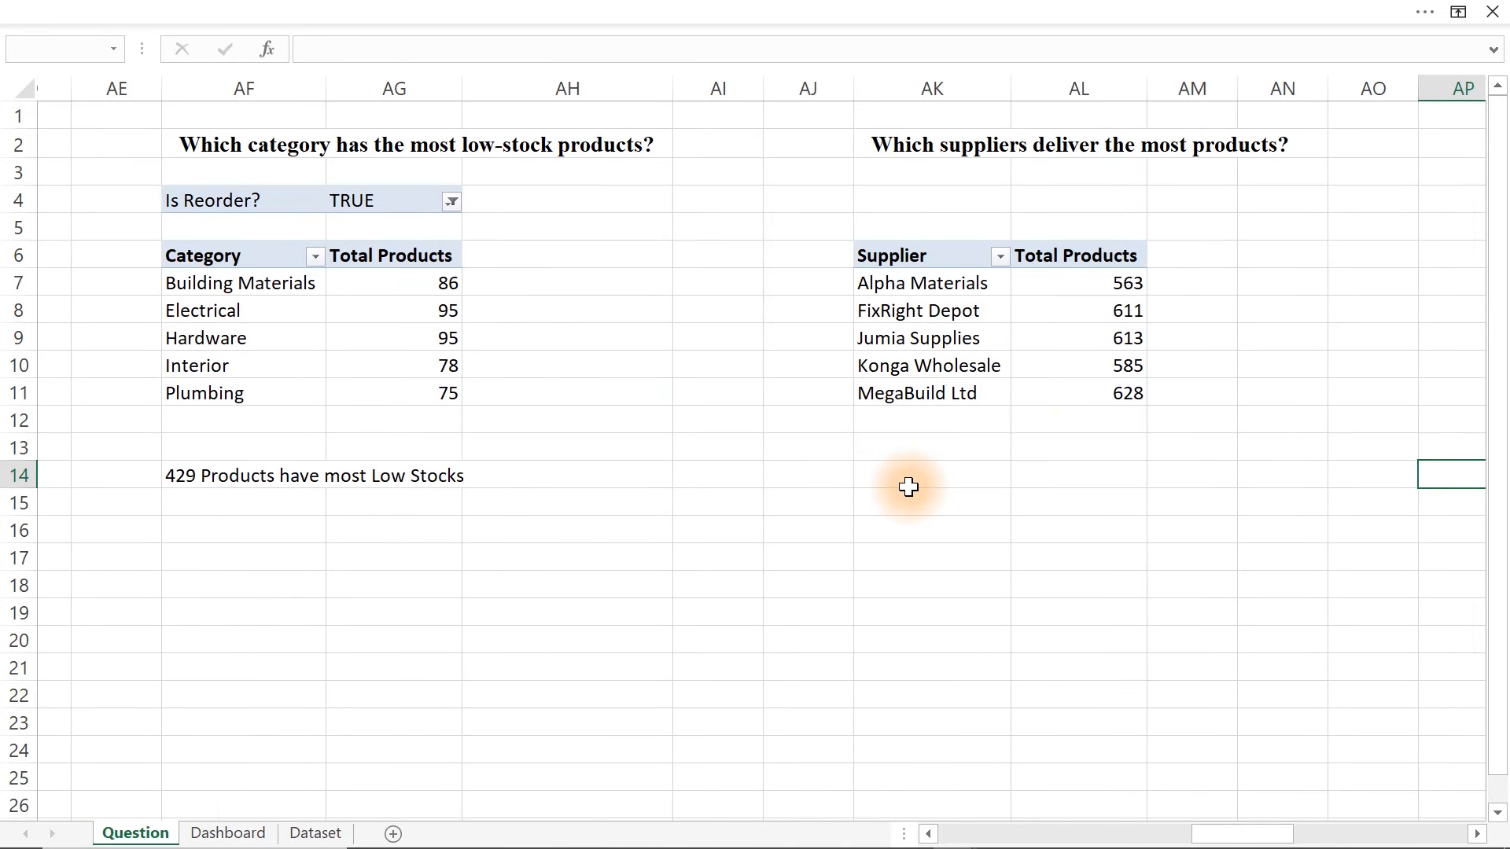
key(Right)
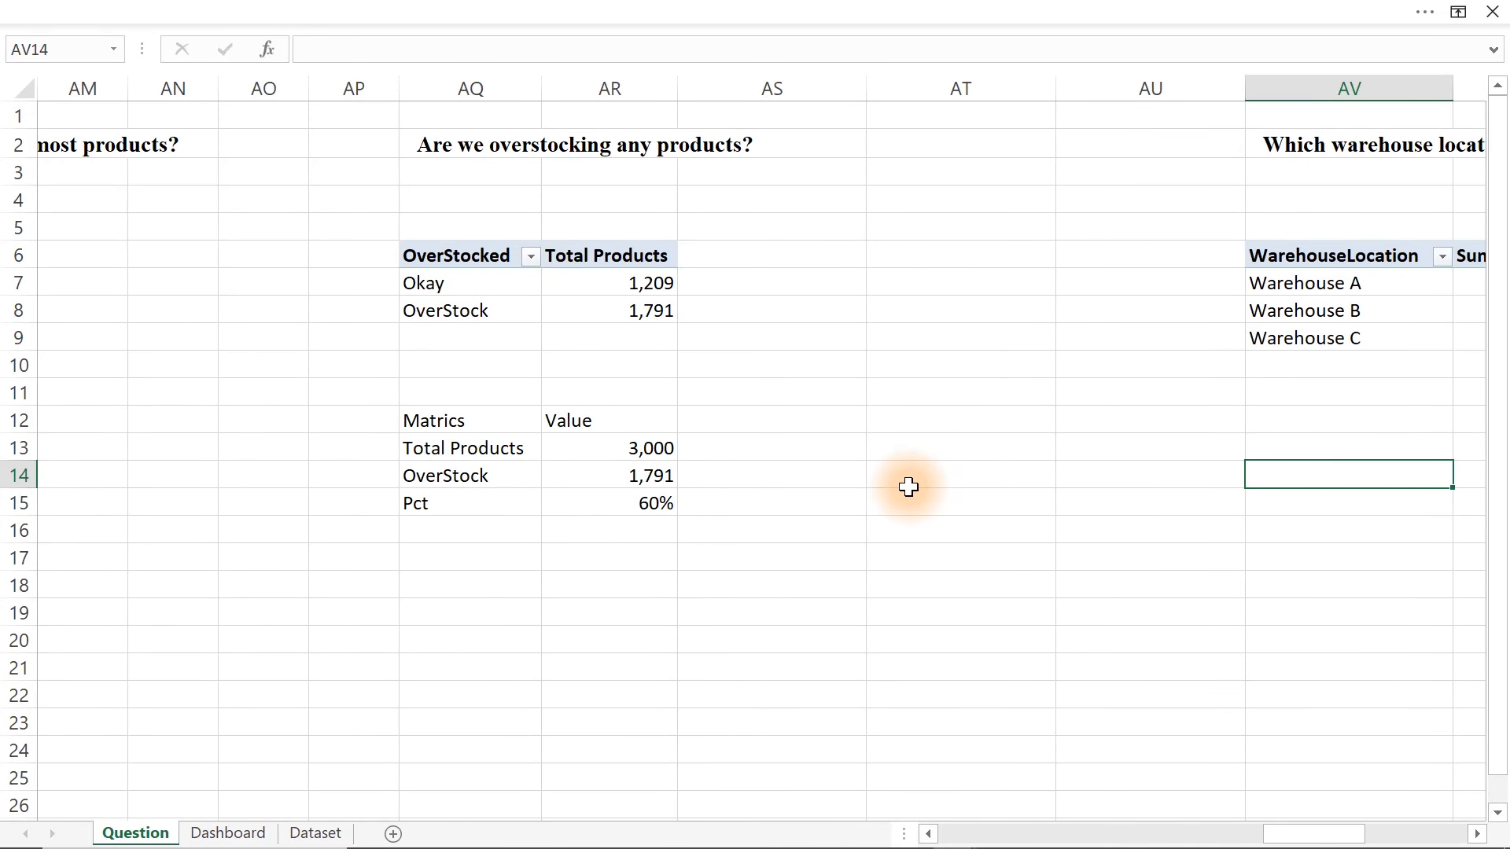
drag(432, 420, 631, 477)
click(409, 8)
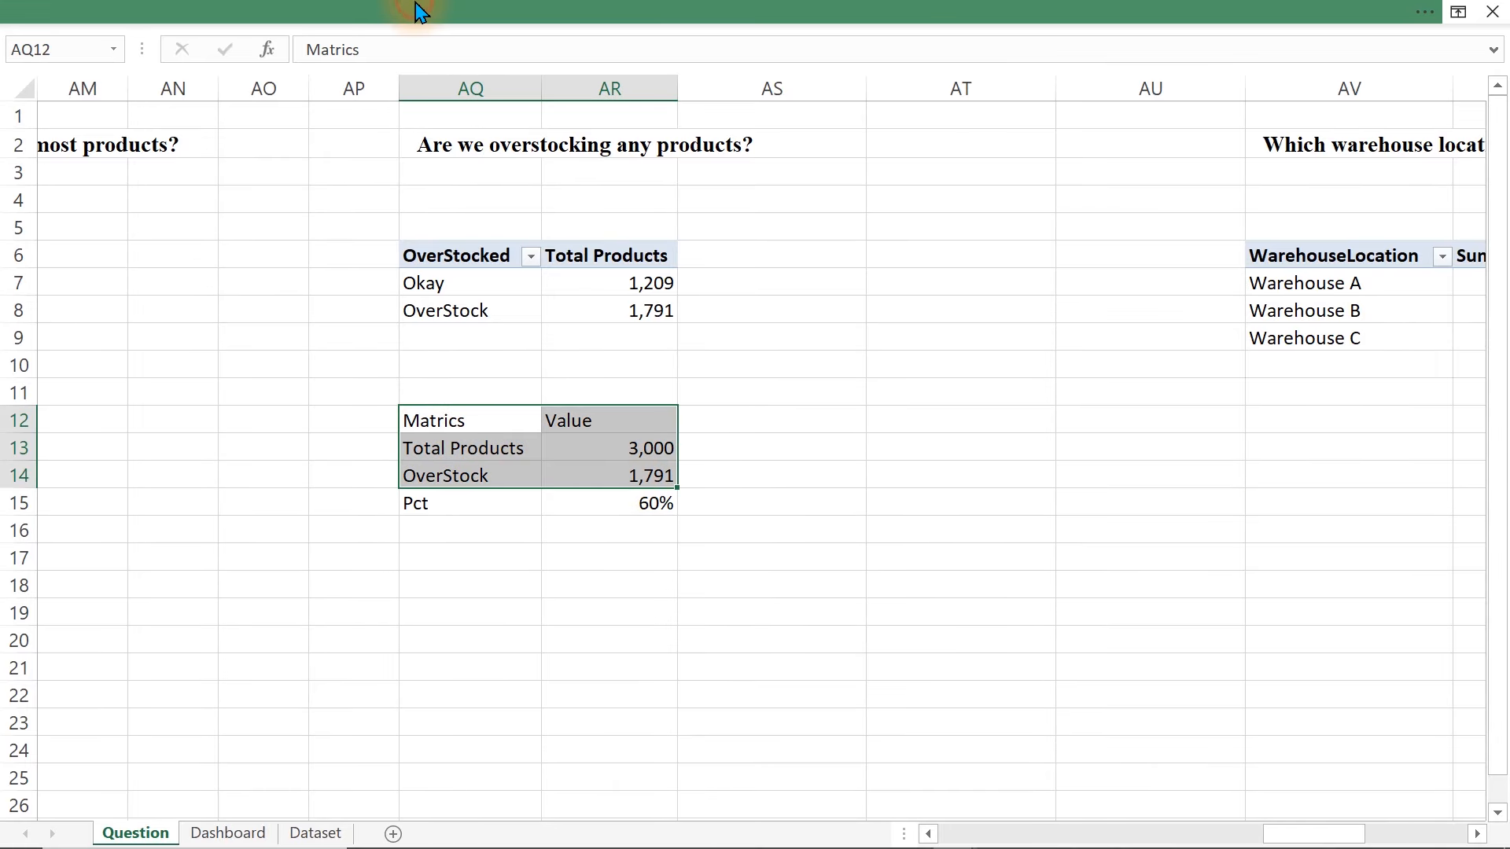
click(174, 59)
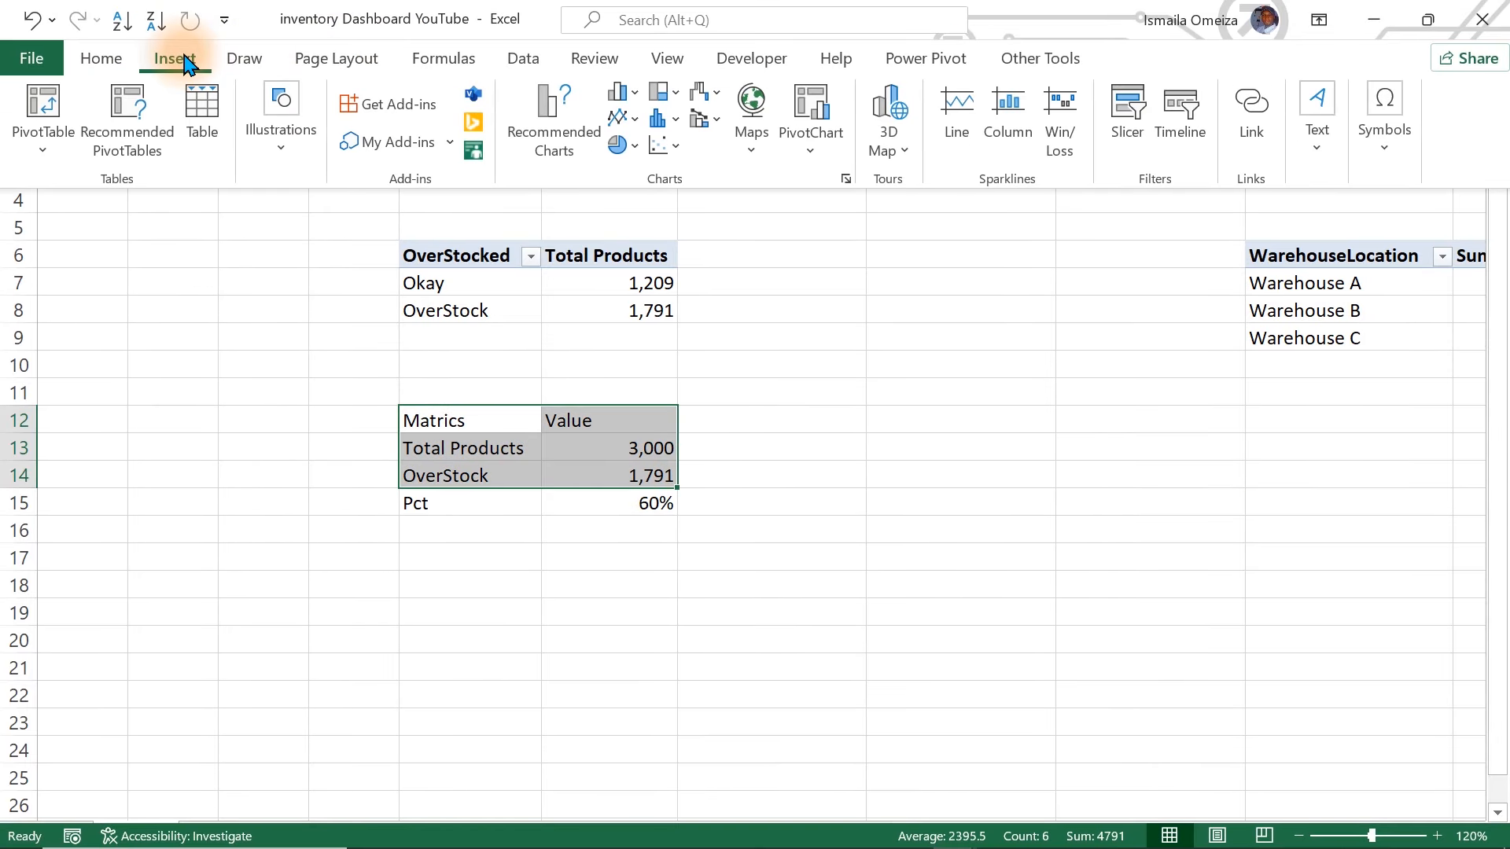
click(627, 145)
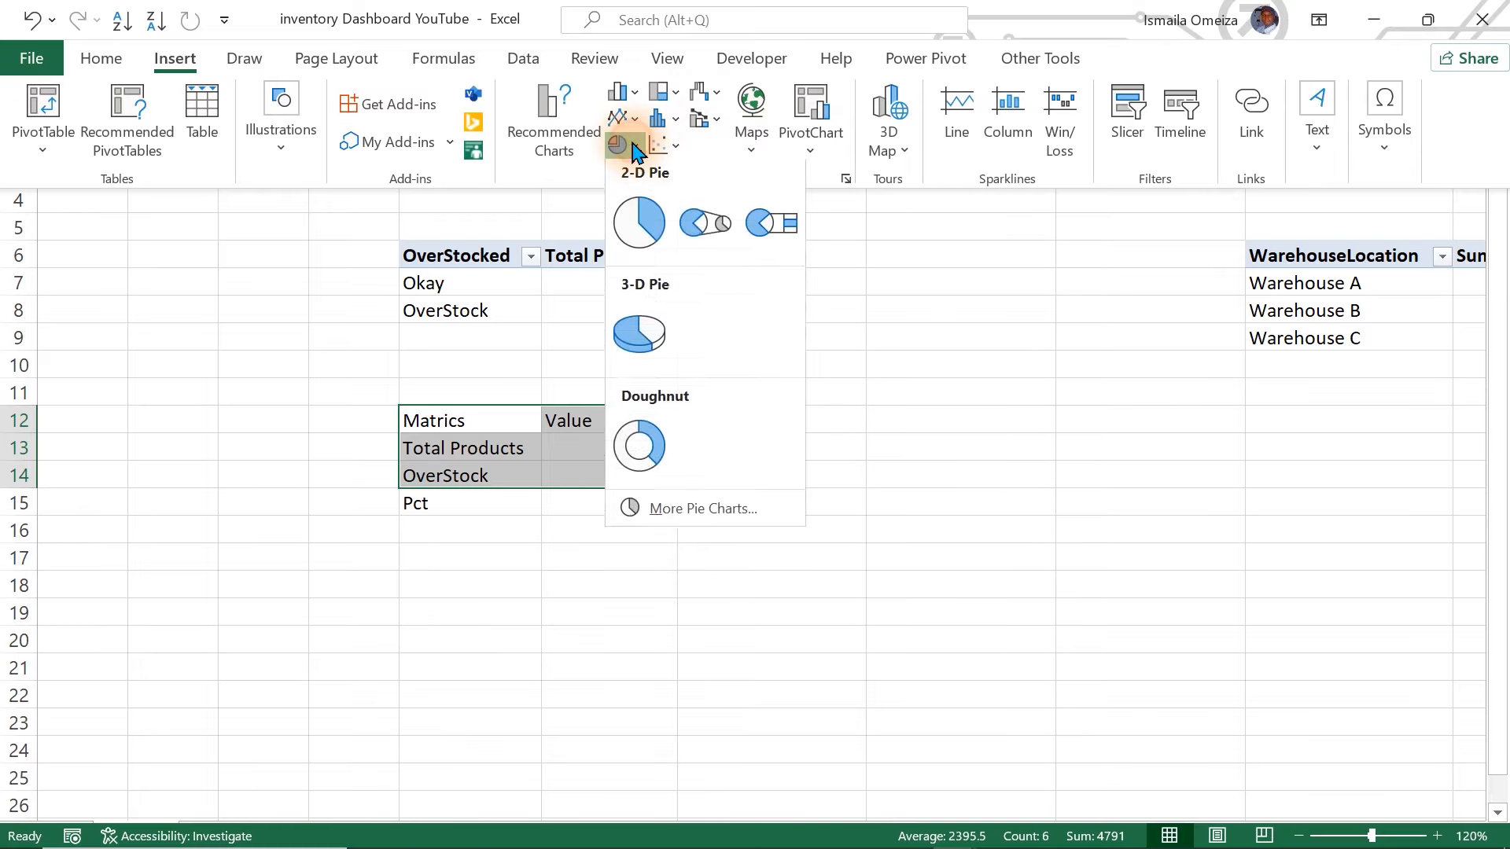
click(636, 219)
- Delete the title and the legend from the new pie chart
click(767, 287)
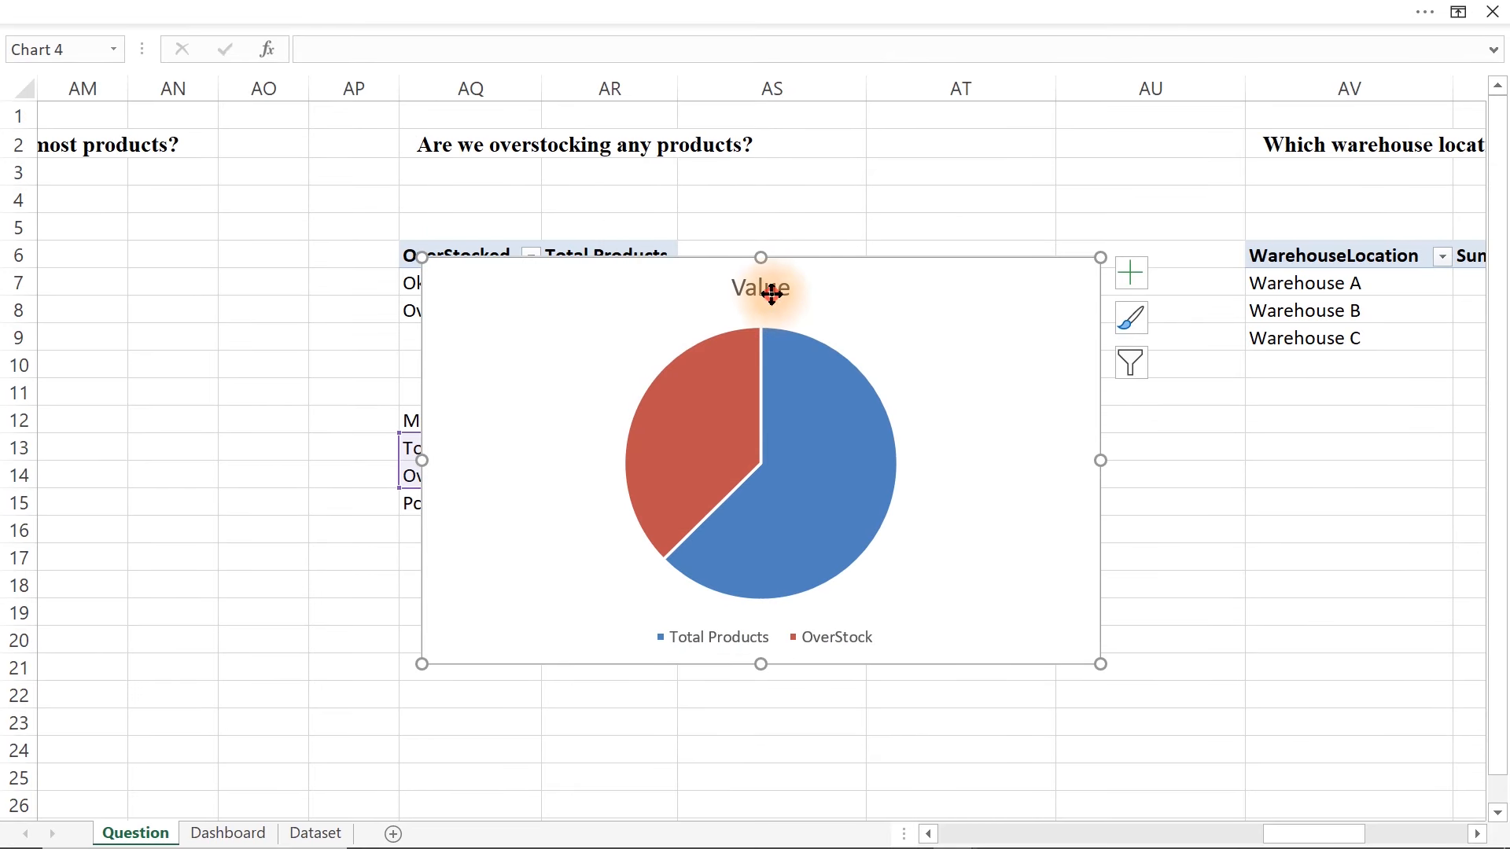
key(Delete)
click(995, 478)
click(852, 653)
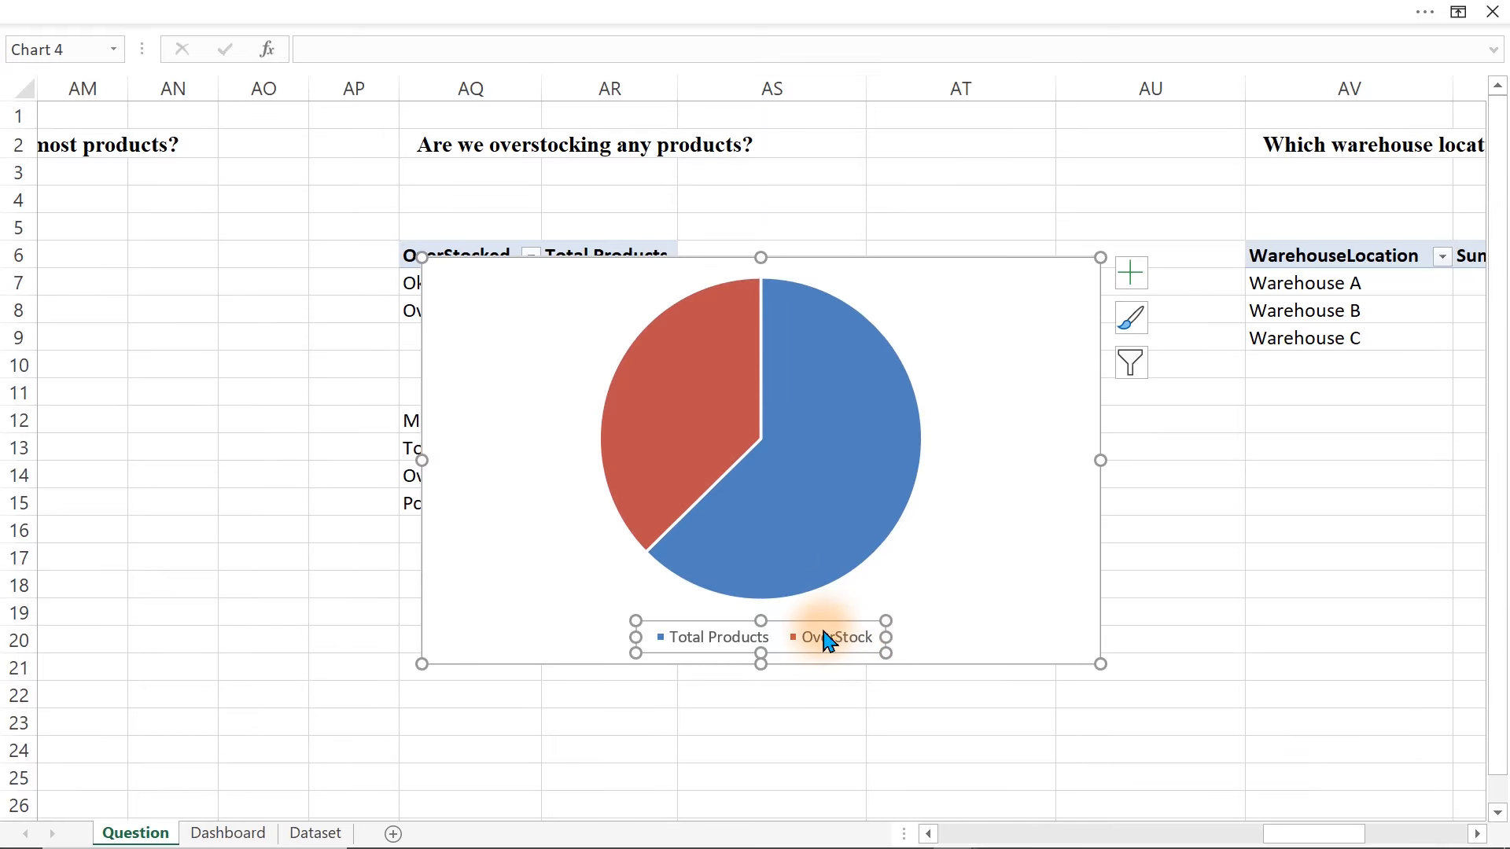
key(Delete)
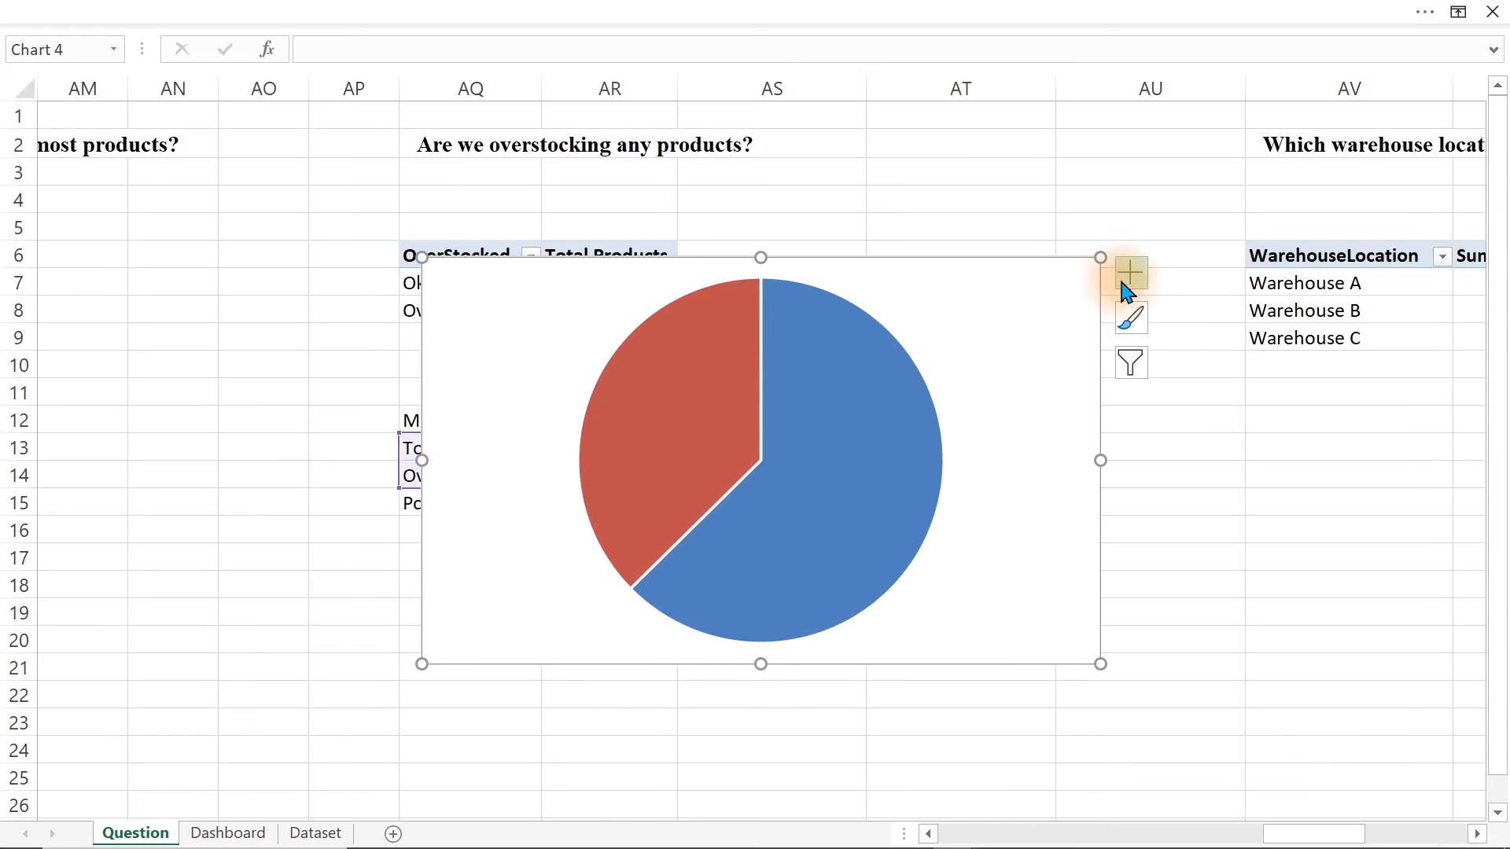
- Shrink the pie chart, move it to the Dashboard sheet and fit it beside the legend items on the overstocking card
drag(1100, 258, 664, 455)
key(ctrl+x)
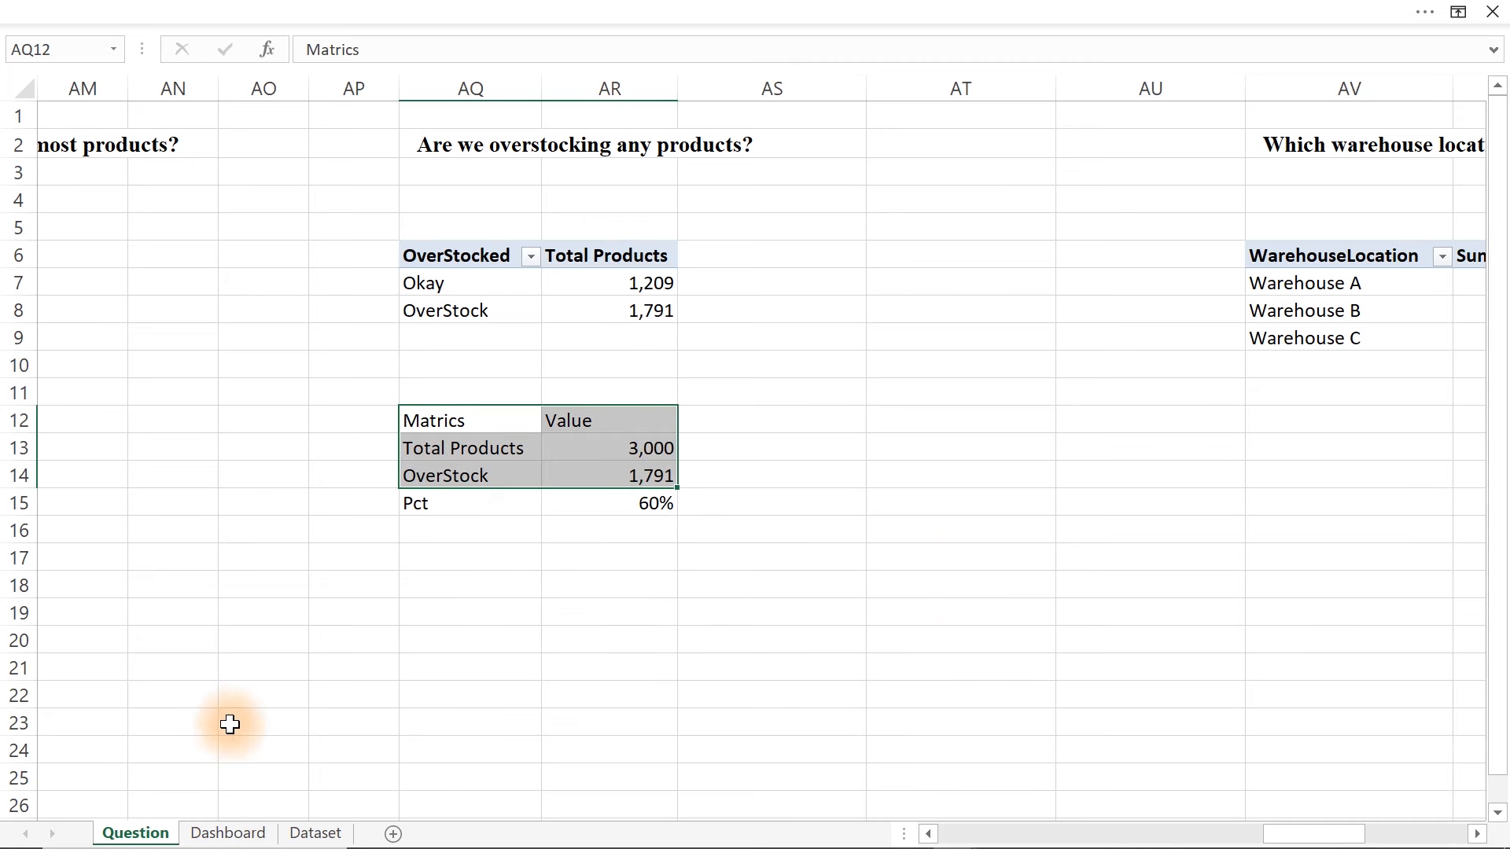
click(227, 833)
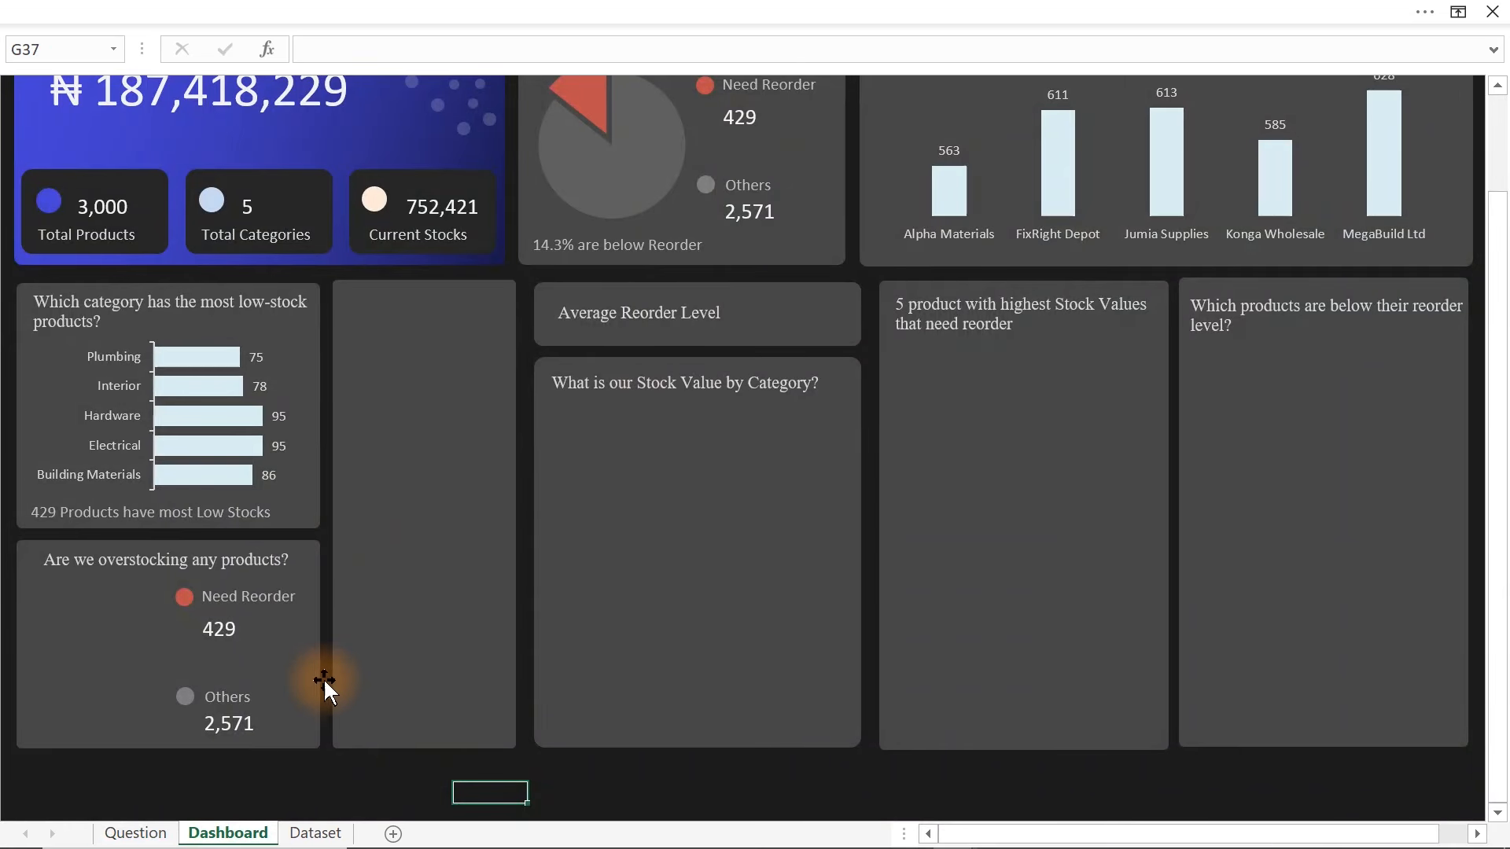
key(ctrl+v)
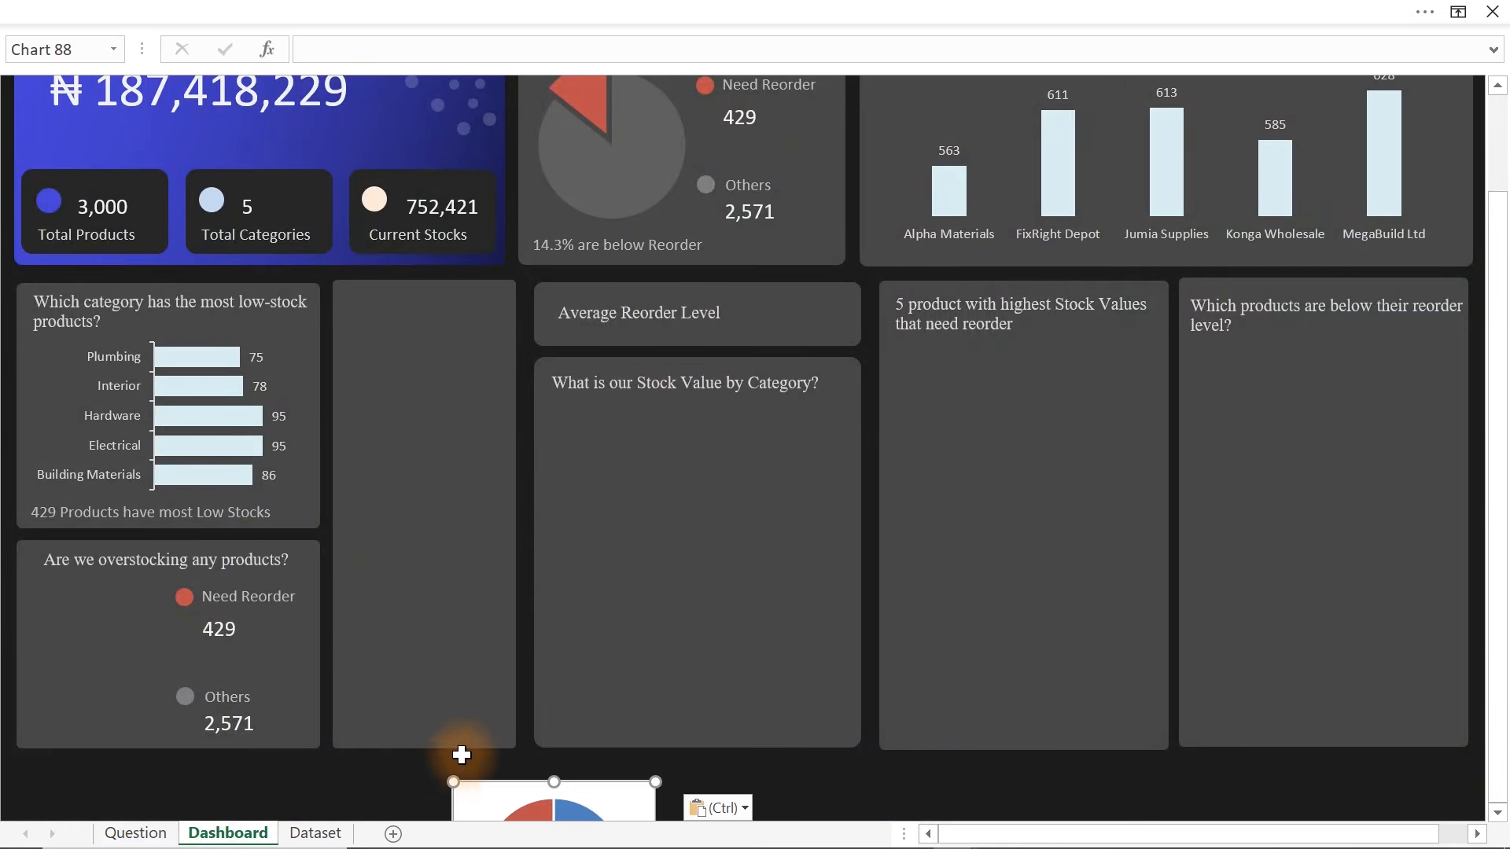
drag(495, 782, 412, 498)
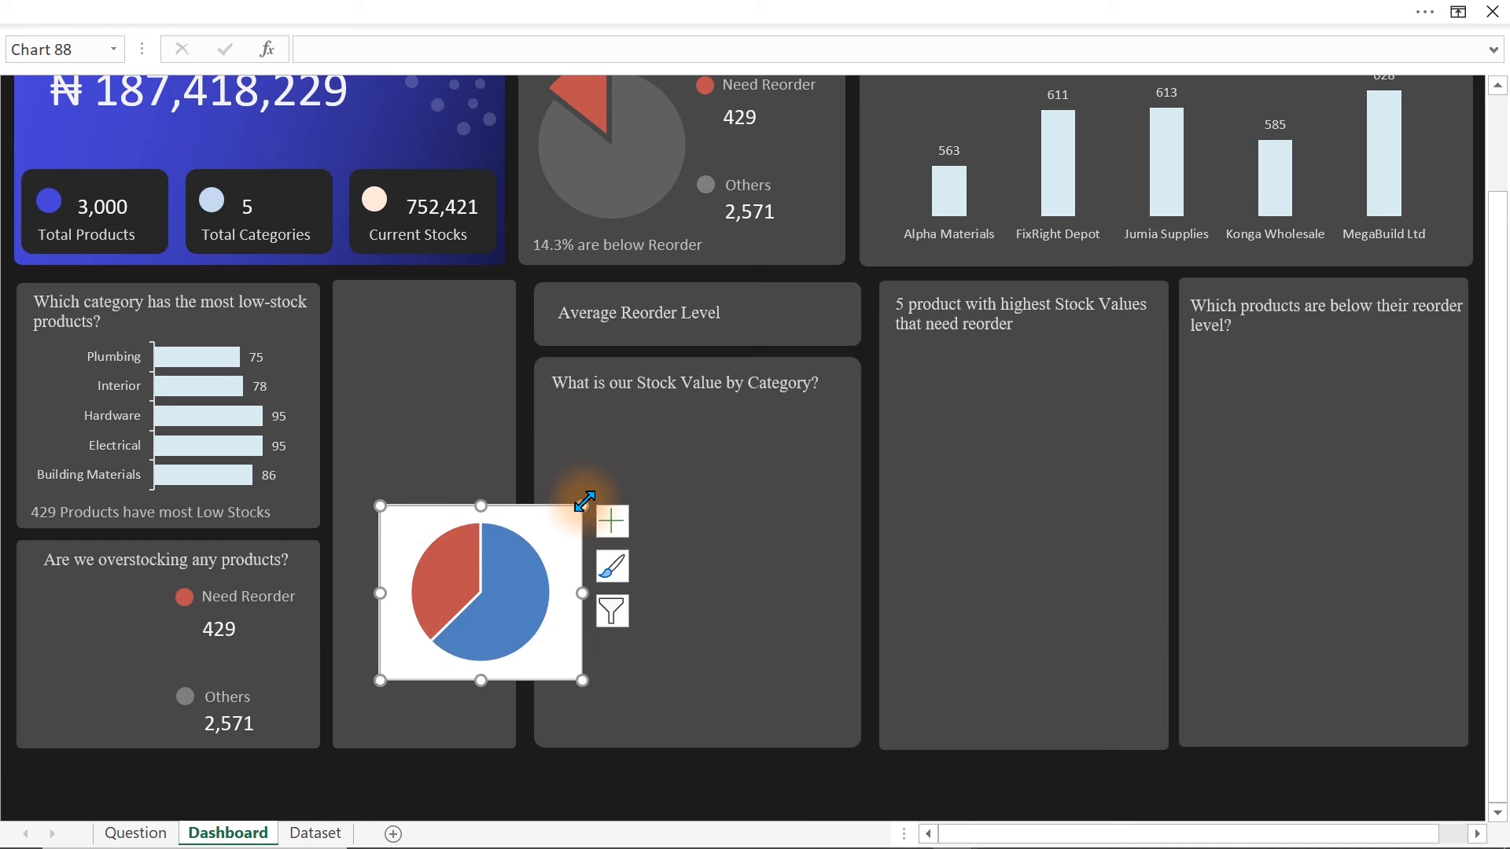
drag(580, 503, 172, 632)
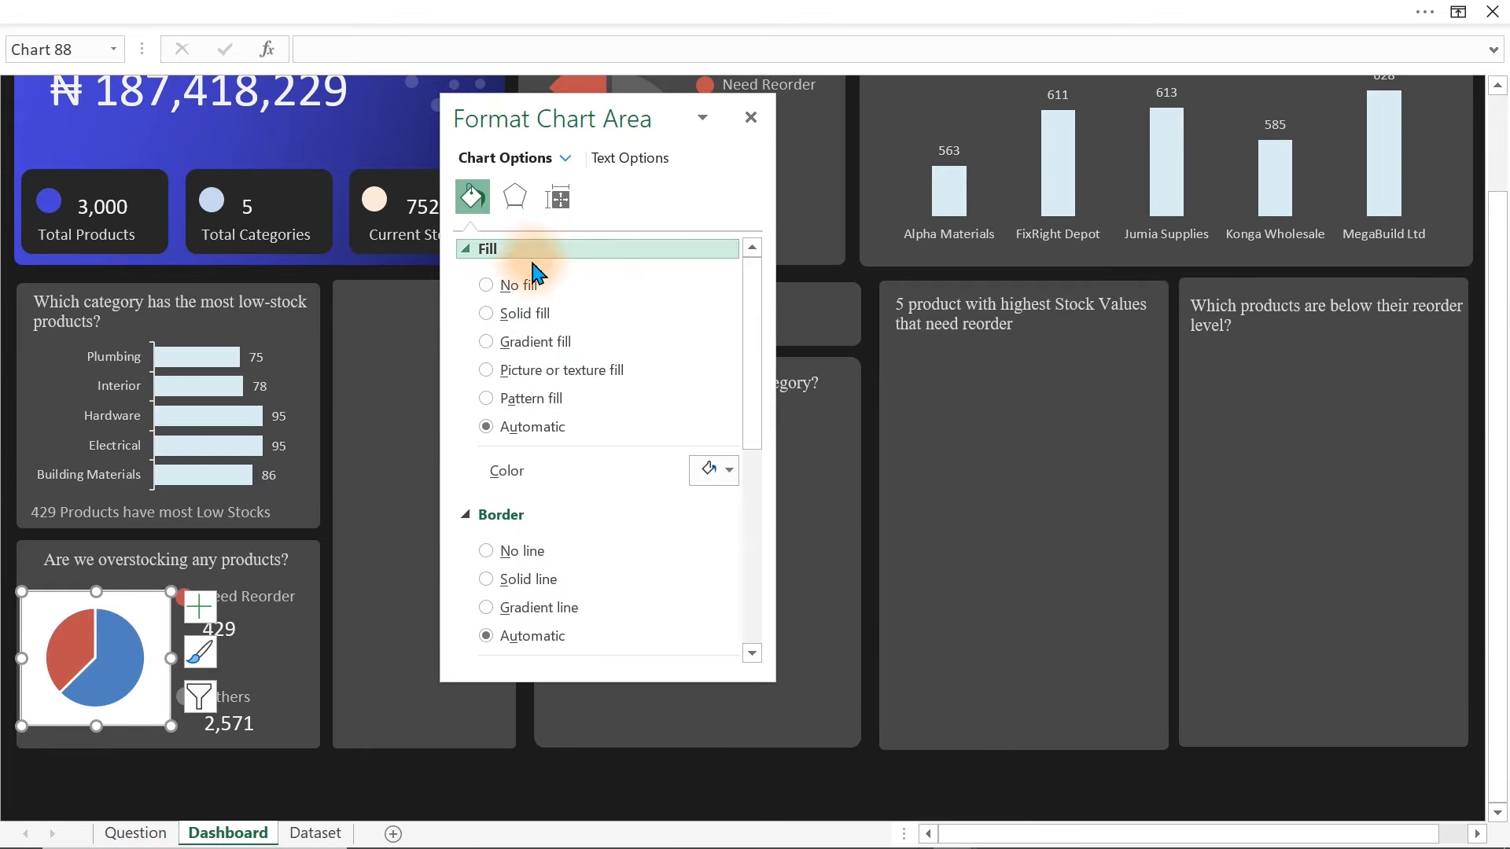
- Set the overstocking chart area to no fill and no border line, and remove the border line from the pie slices
click(519, 285)
click(542, 504)
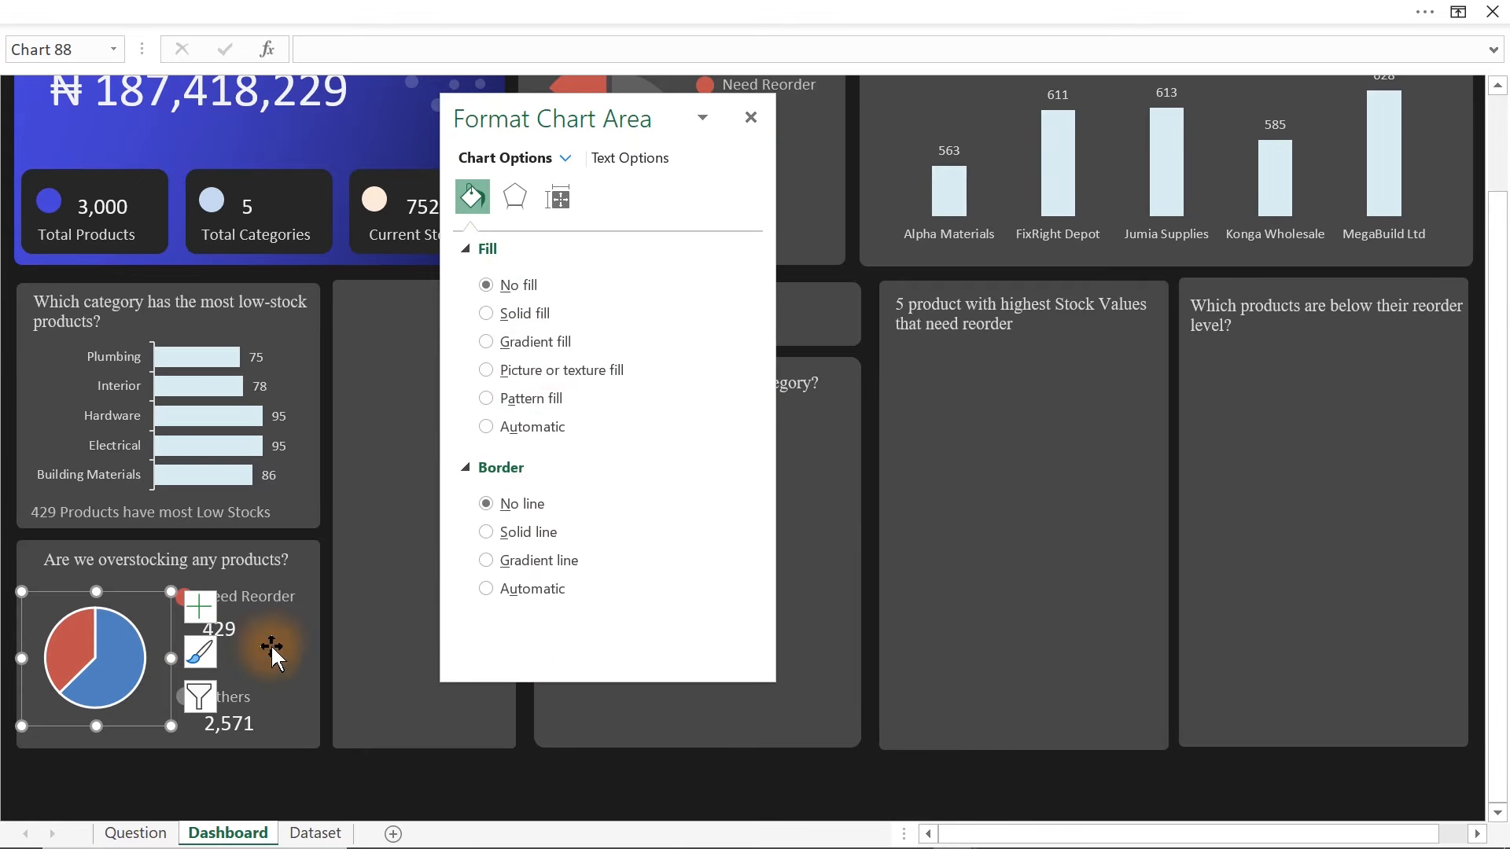
click(128, 674)
click(486, 582)
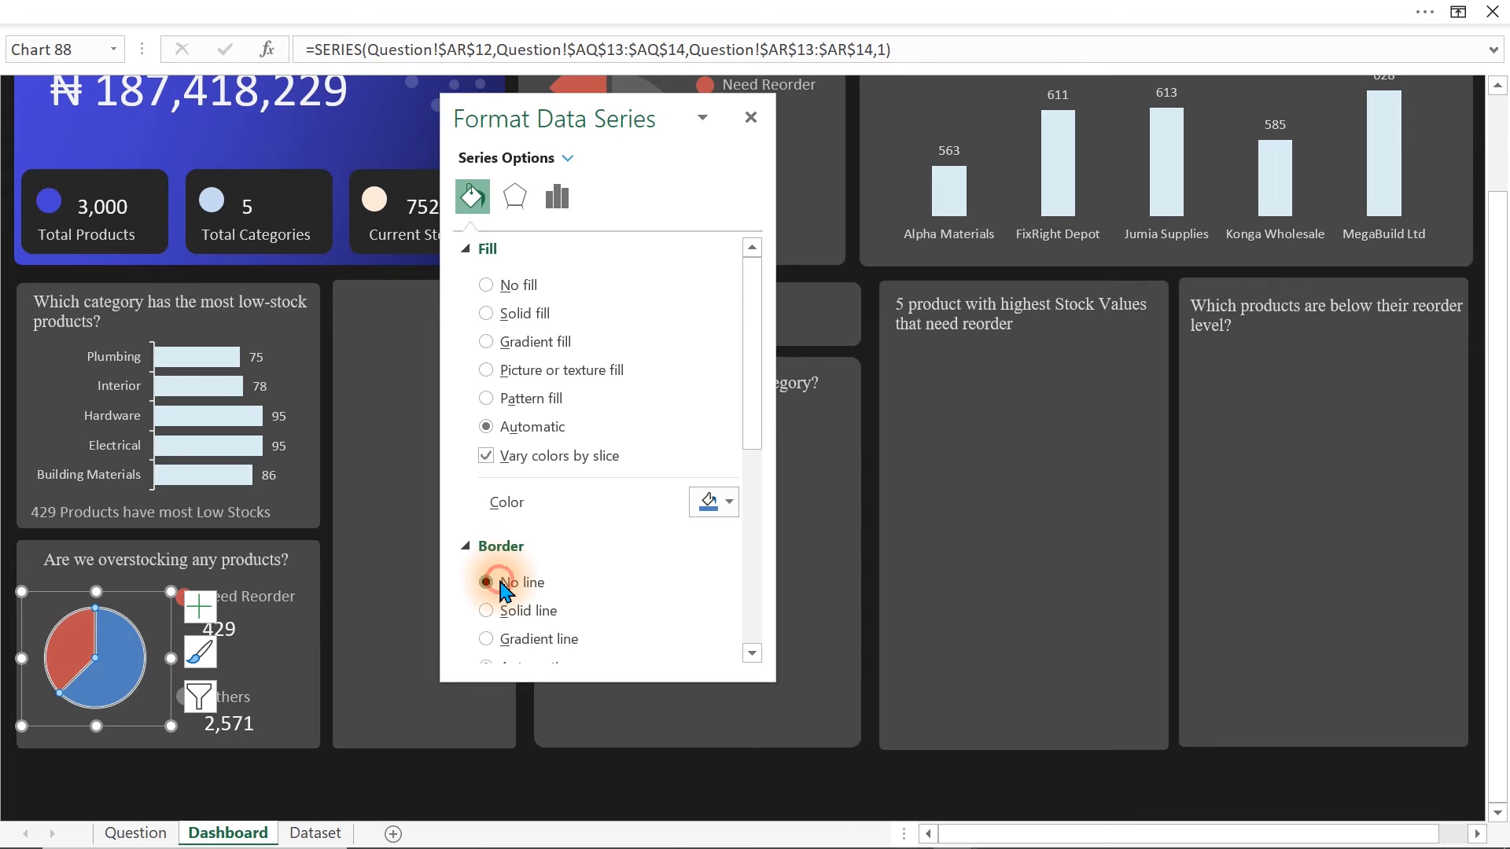
click(256, 772)
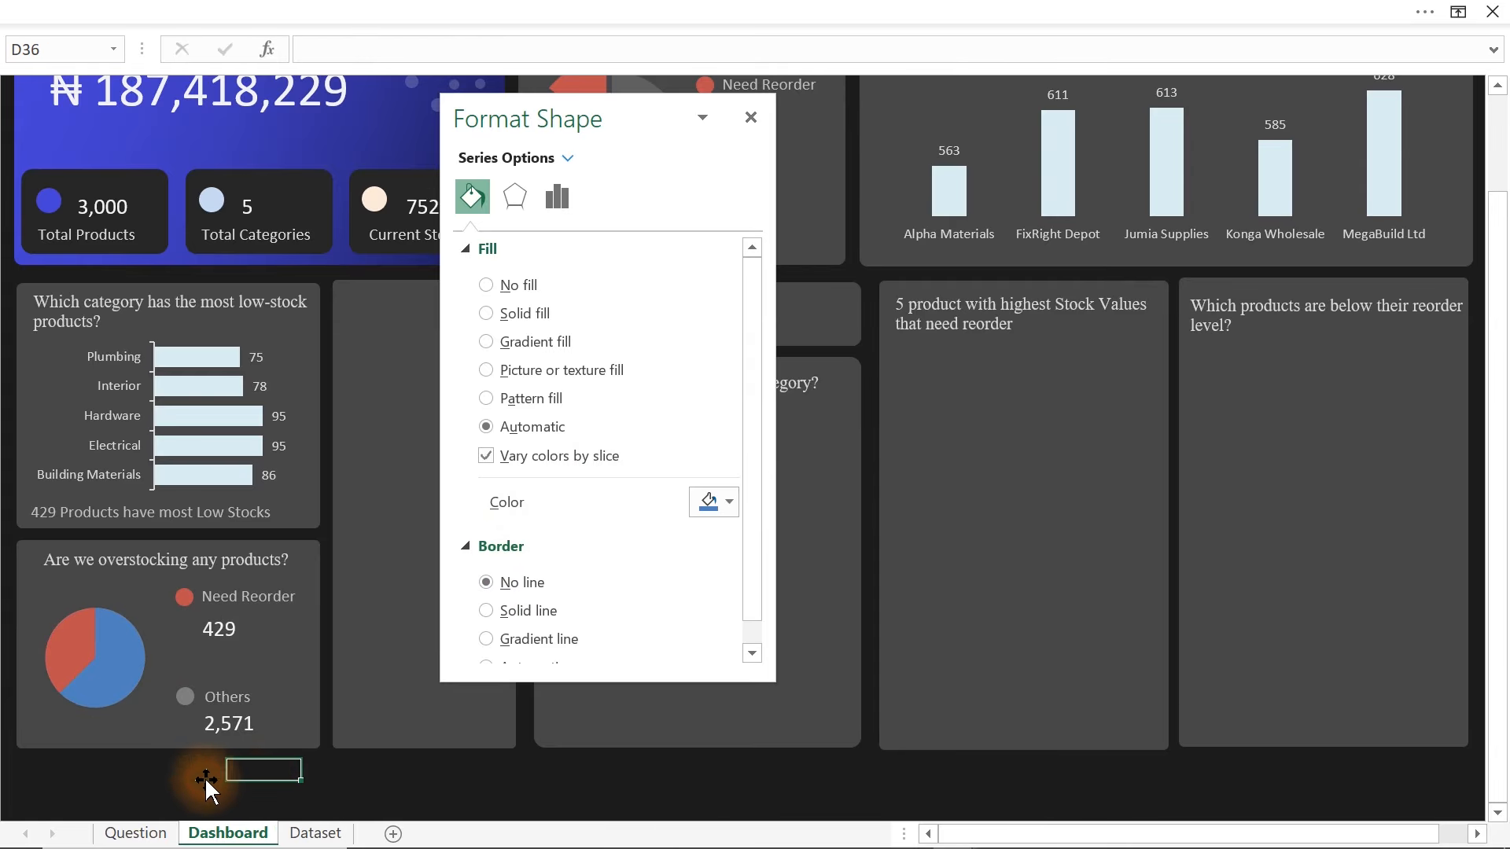
- Set the pie explosion to 10% and fill the larger slice with solid grey at 41% transparency
click(68, 630)
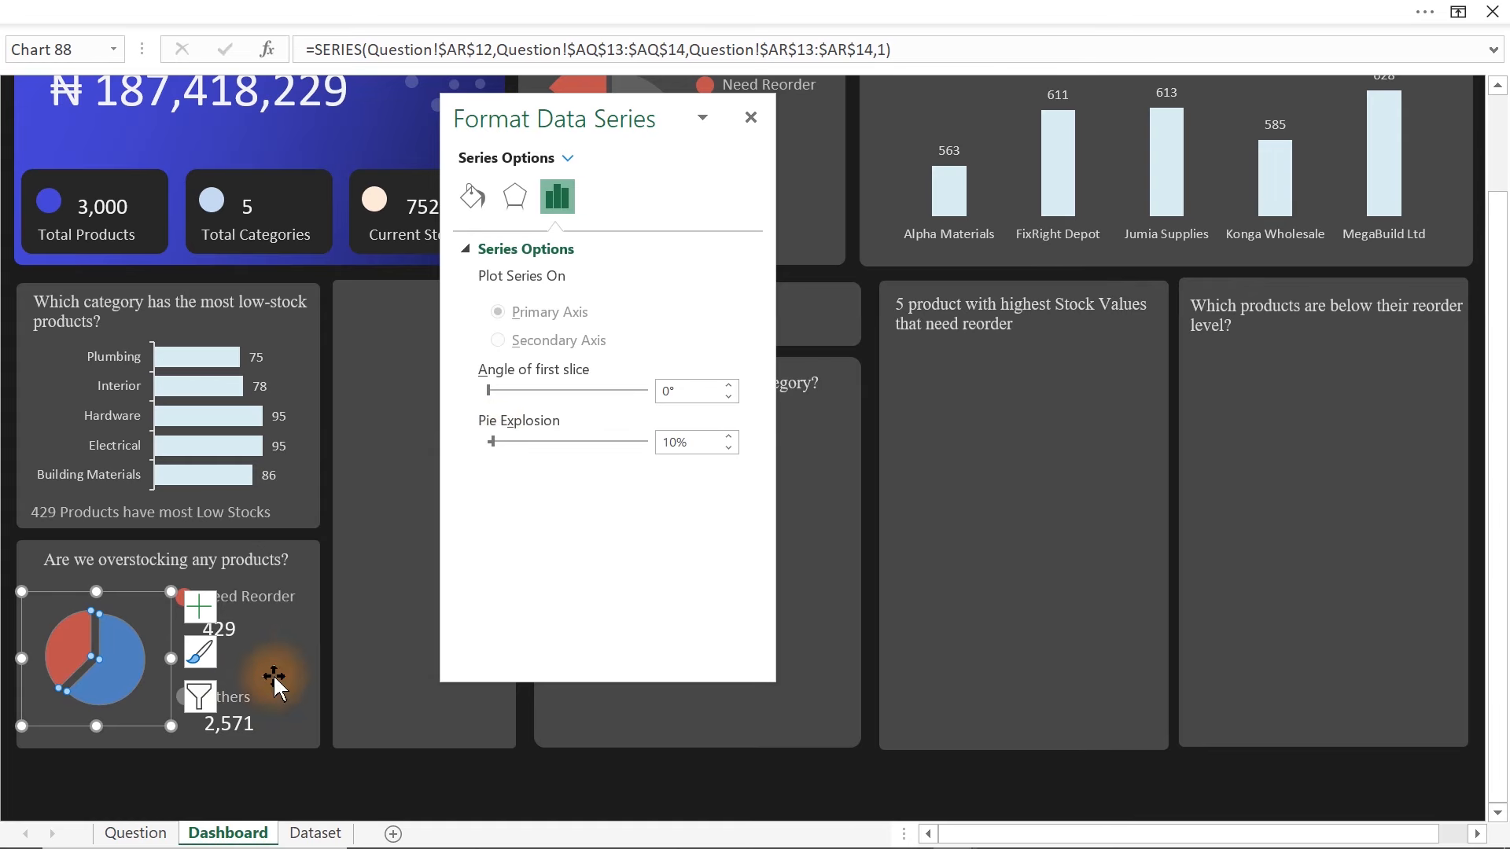
click(117, 677)
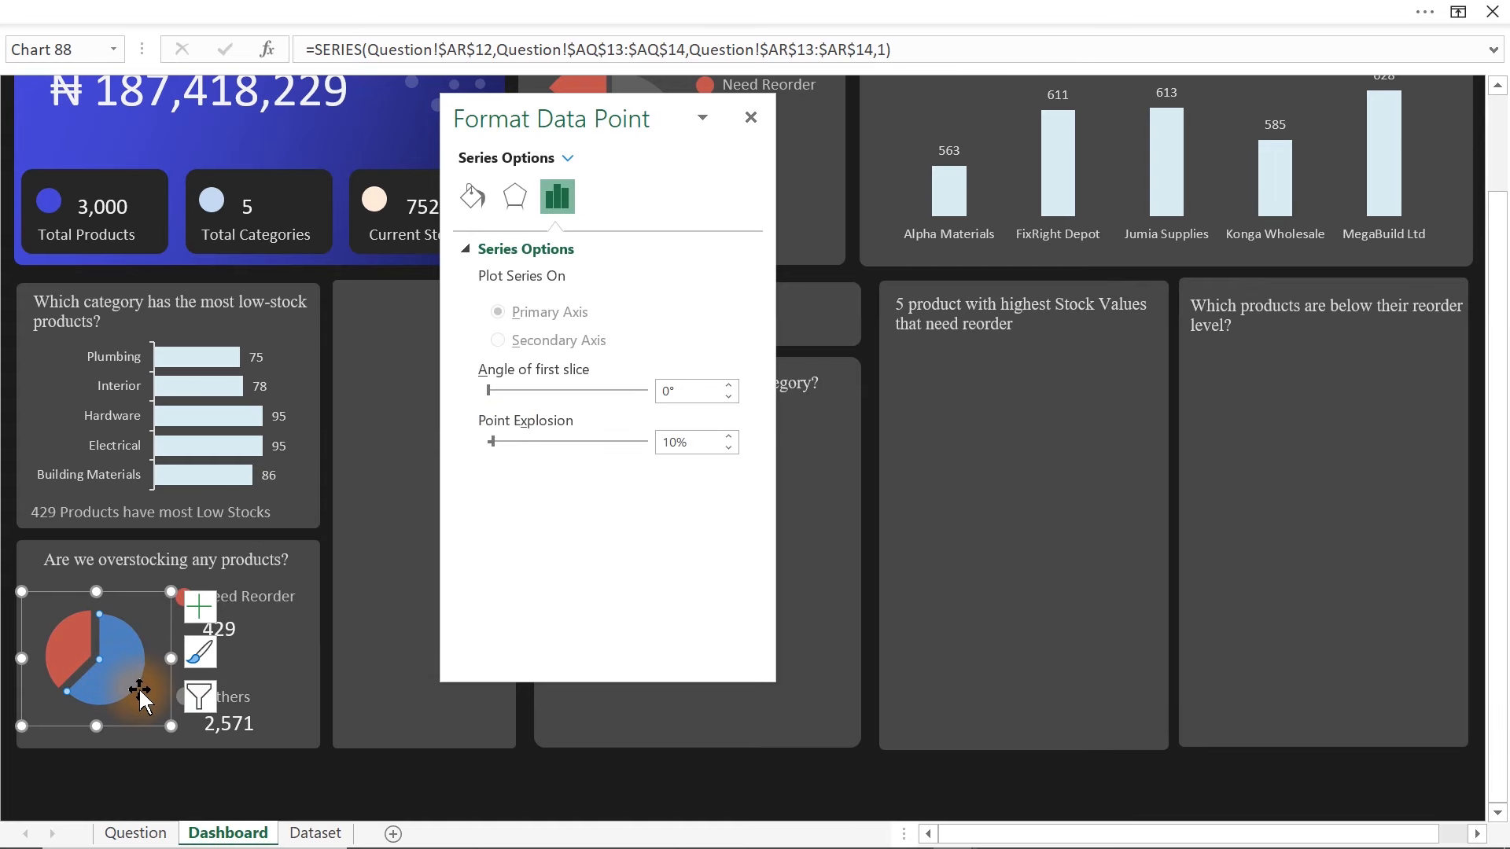
click(473, 196)
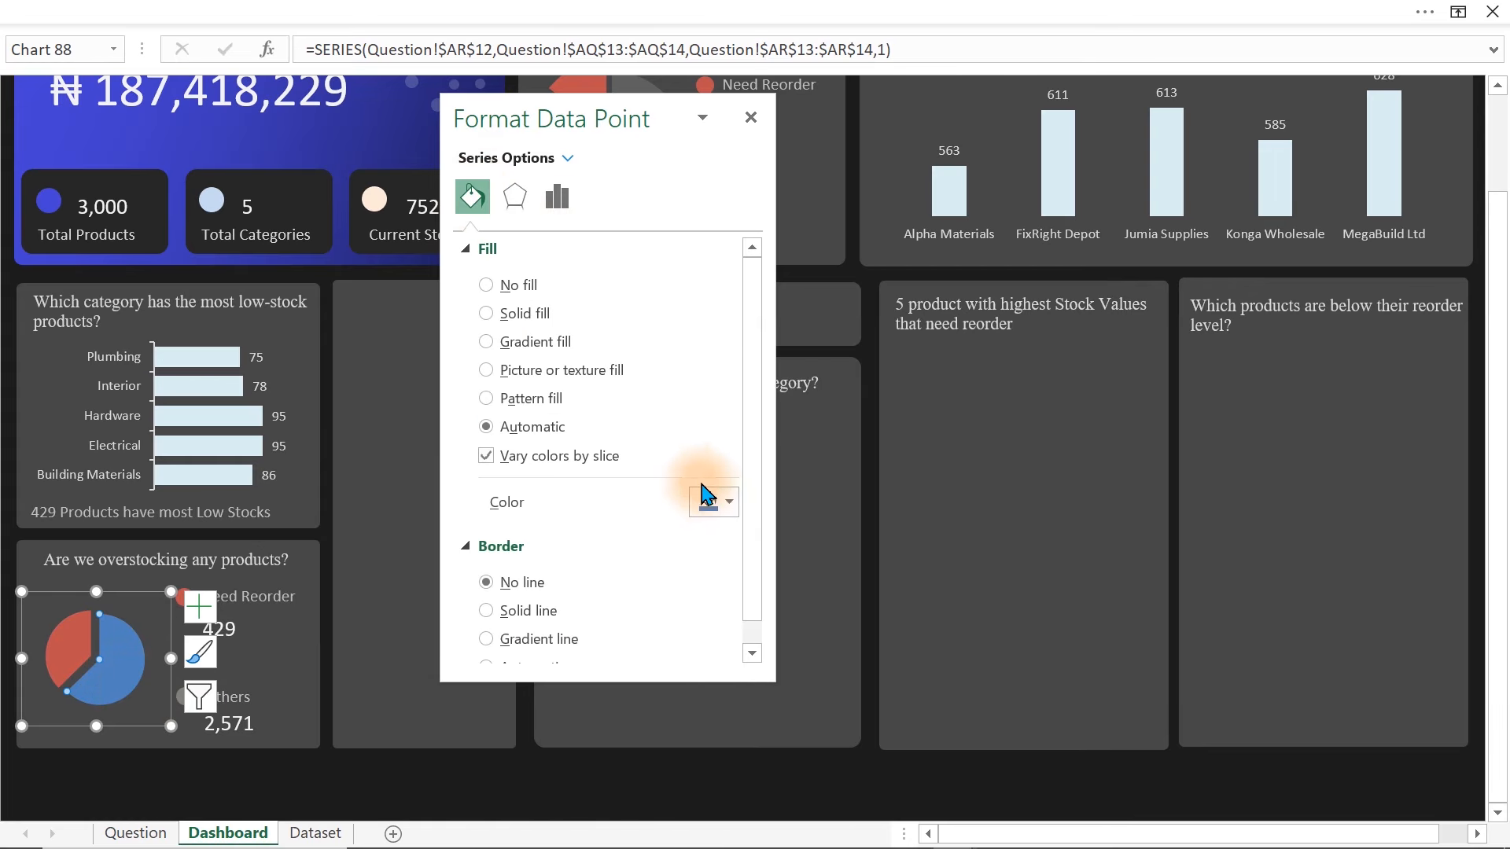
click(704, 497)
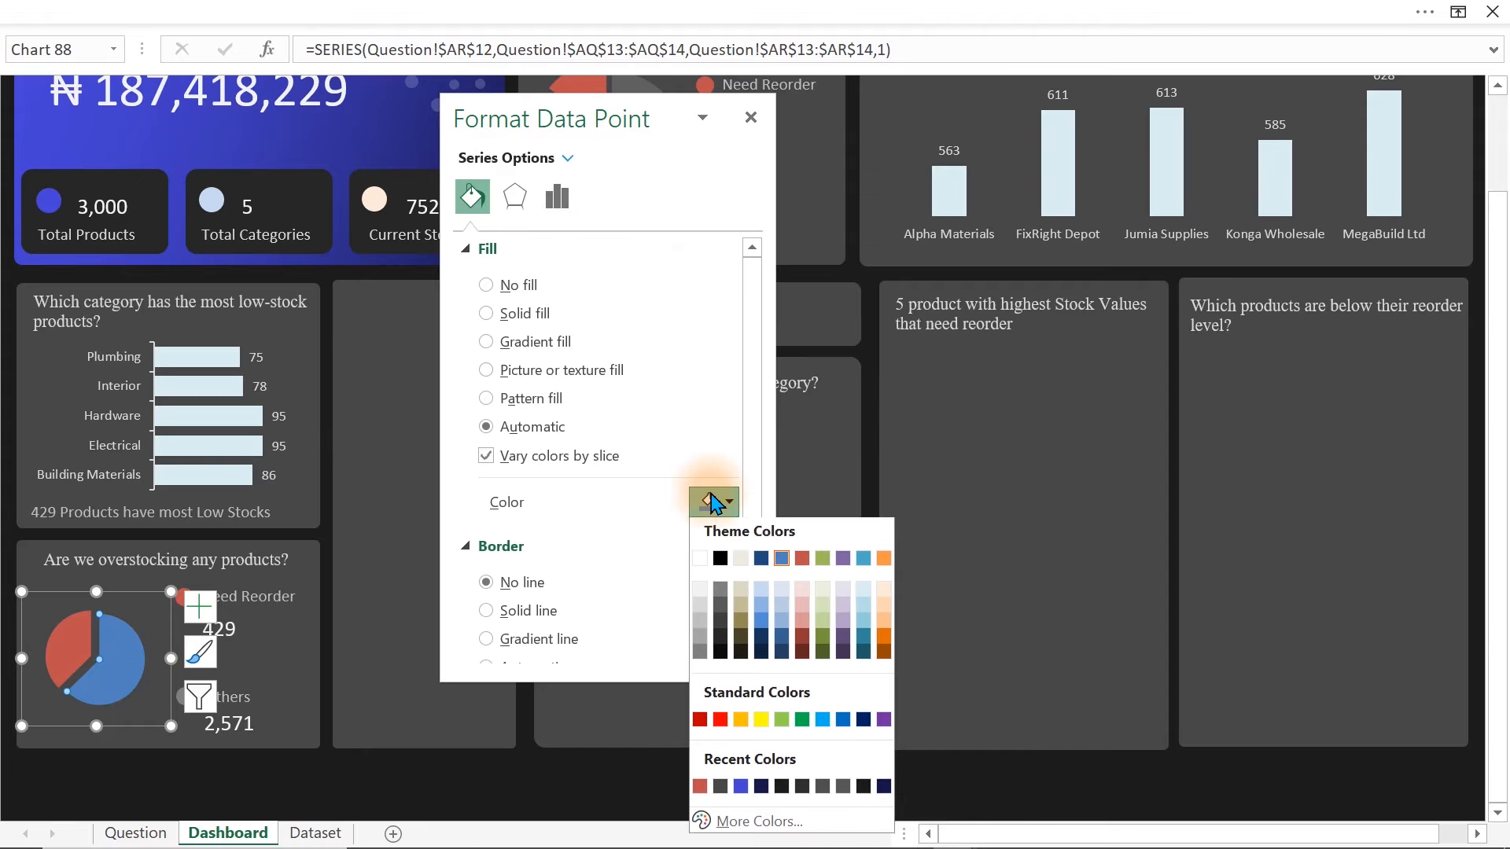
click(721, 597)
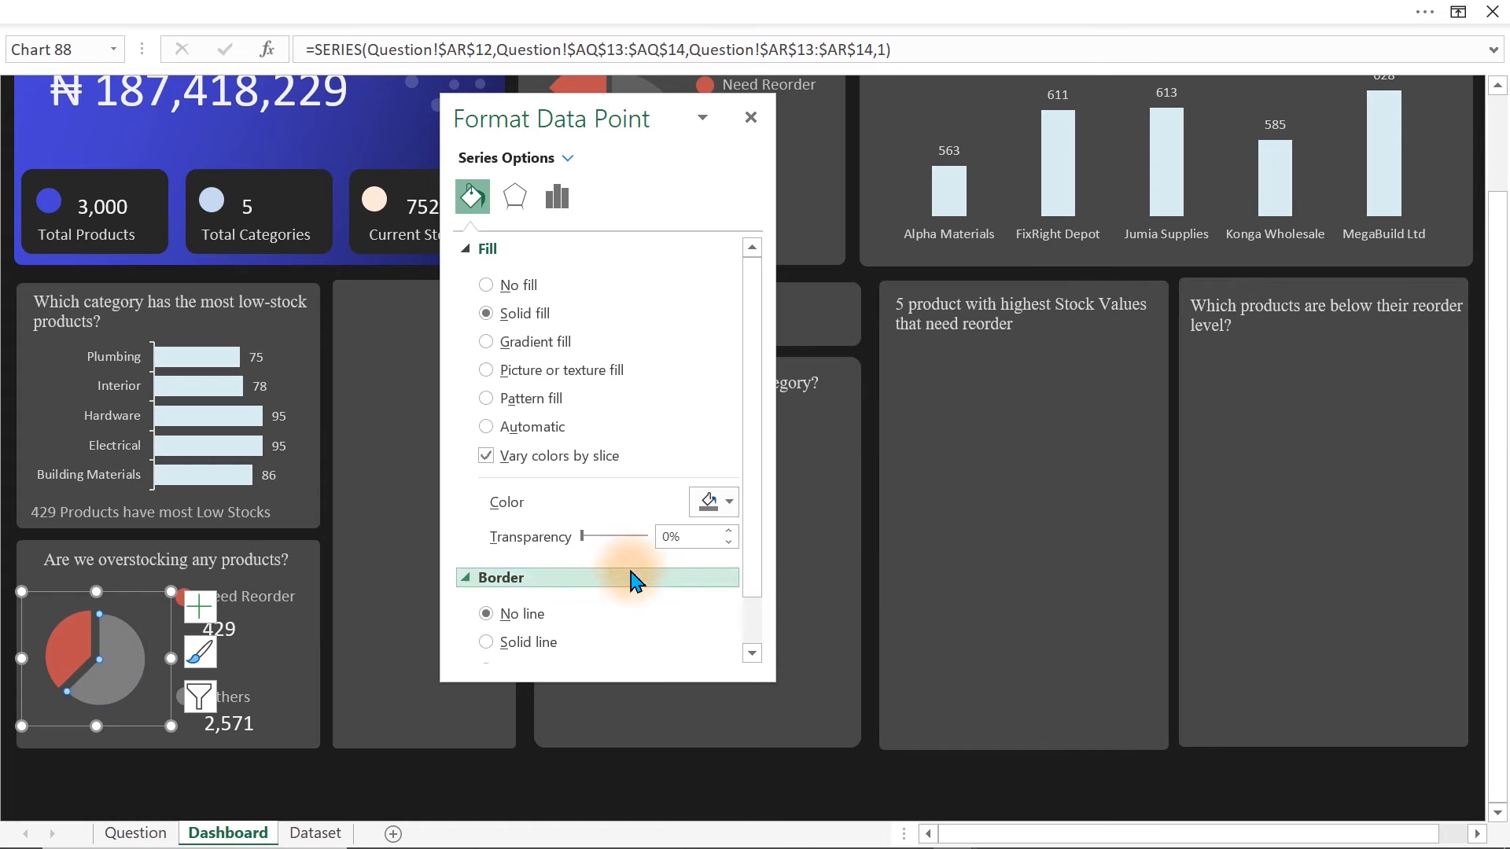
mouse_move(600, 535)
mouse_down()
mouse_move(587, 540)
mouse_move(599, 542)
mouse_up()
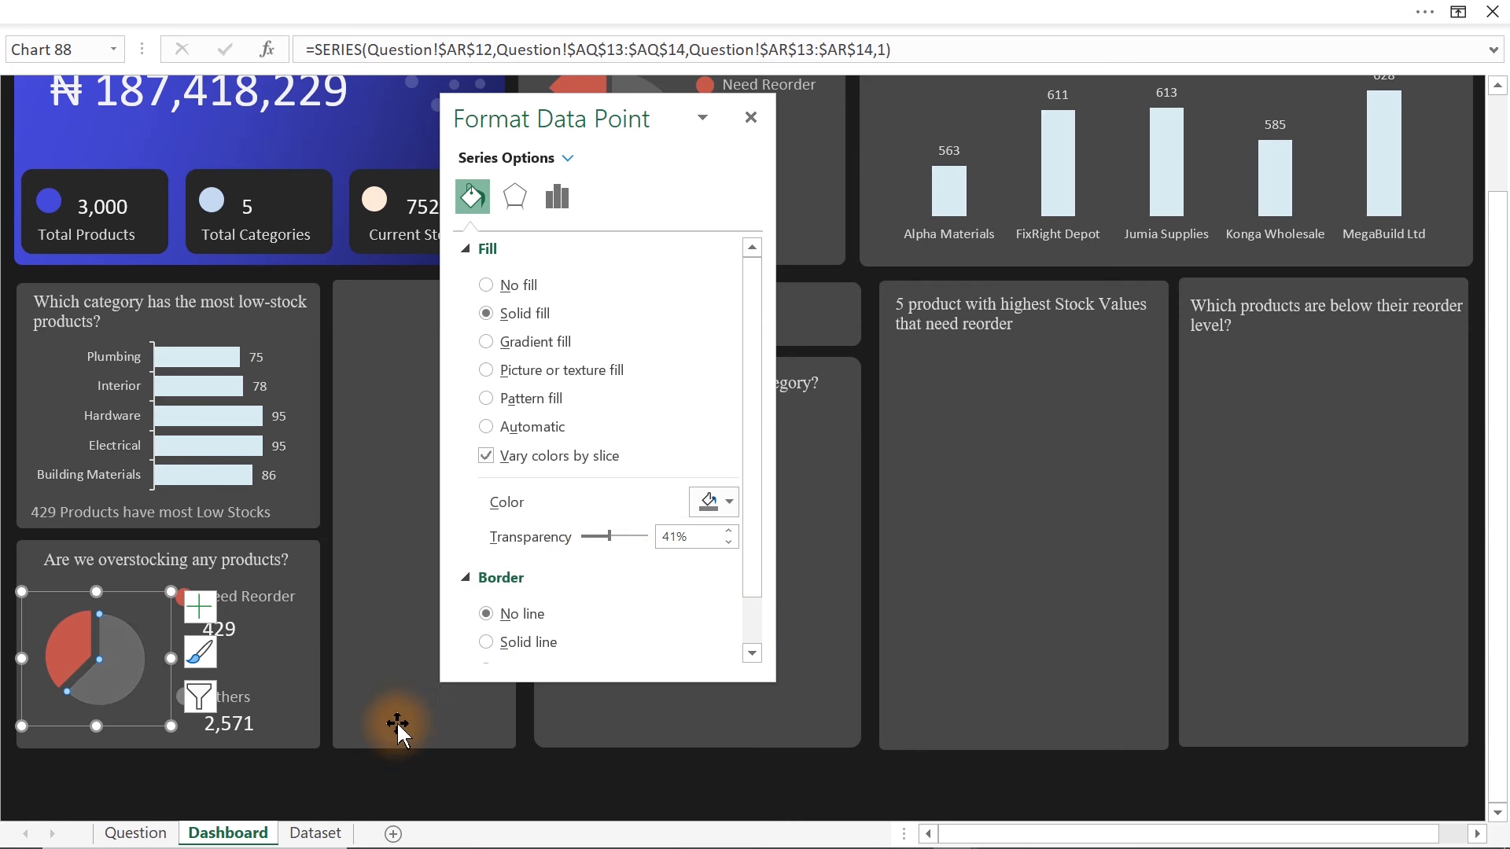
click(342, 786)
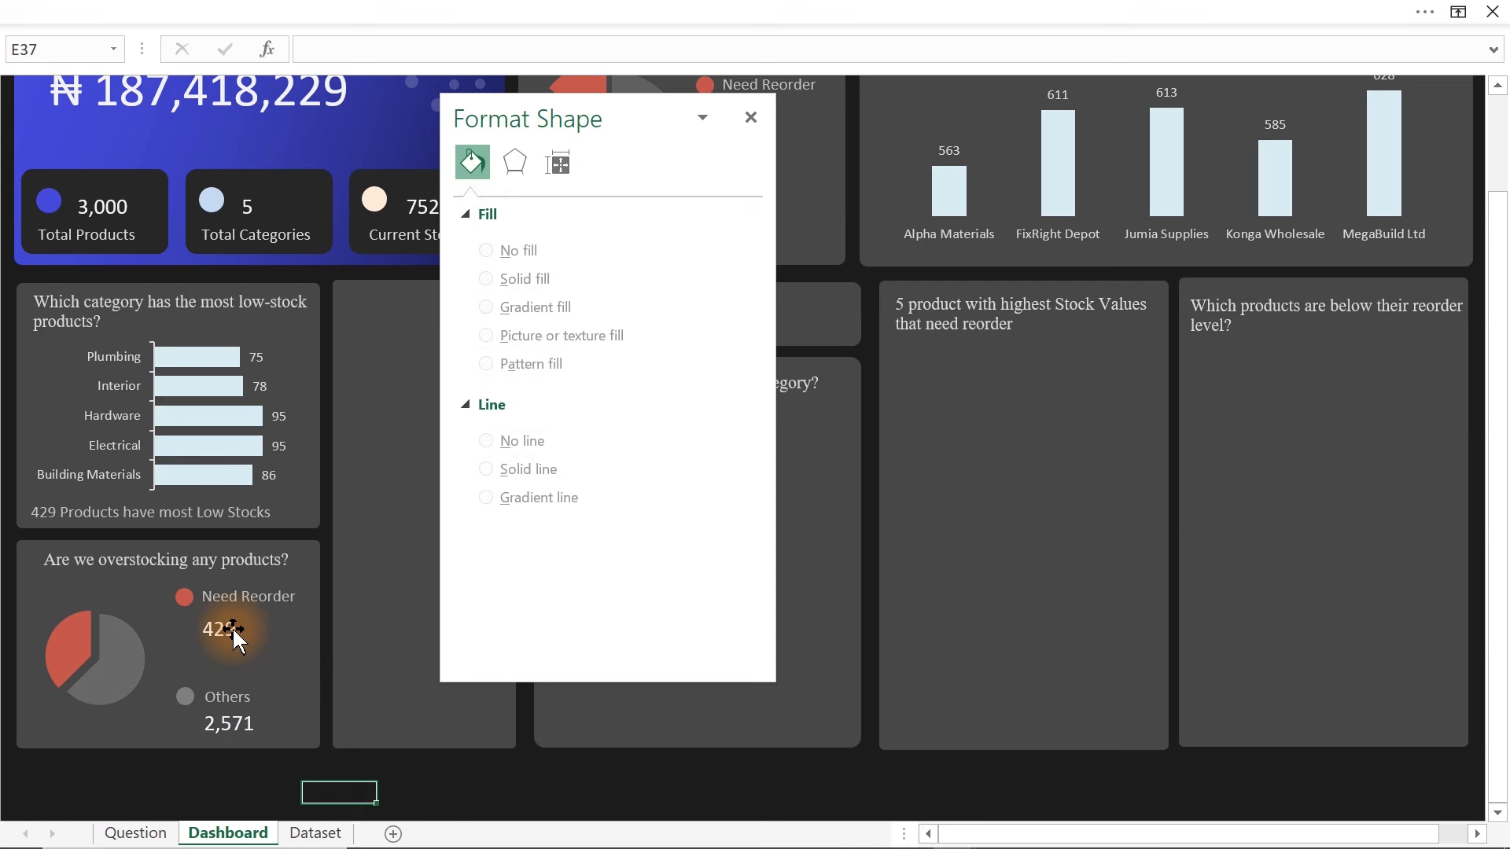
- Move the Others marker, label and value on the overstocking card up closer to the Need Reorder value
click(184, 690)
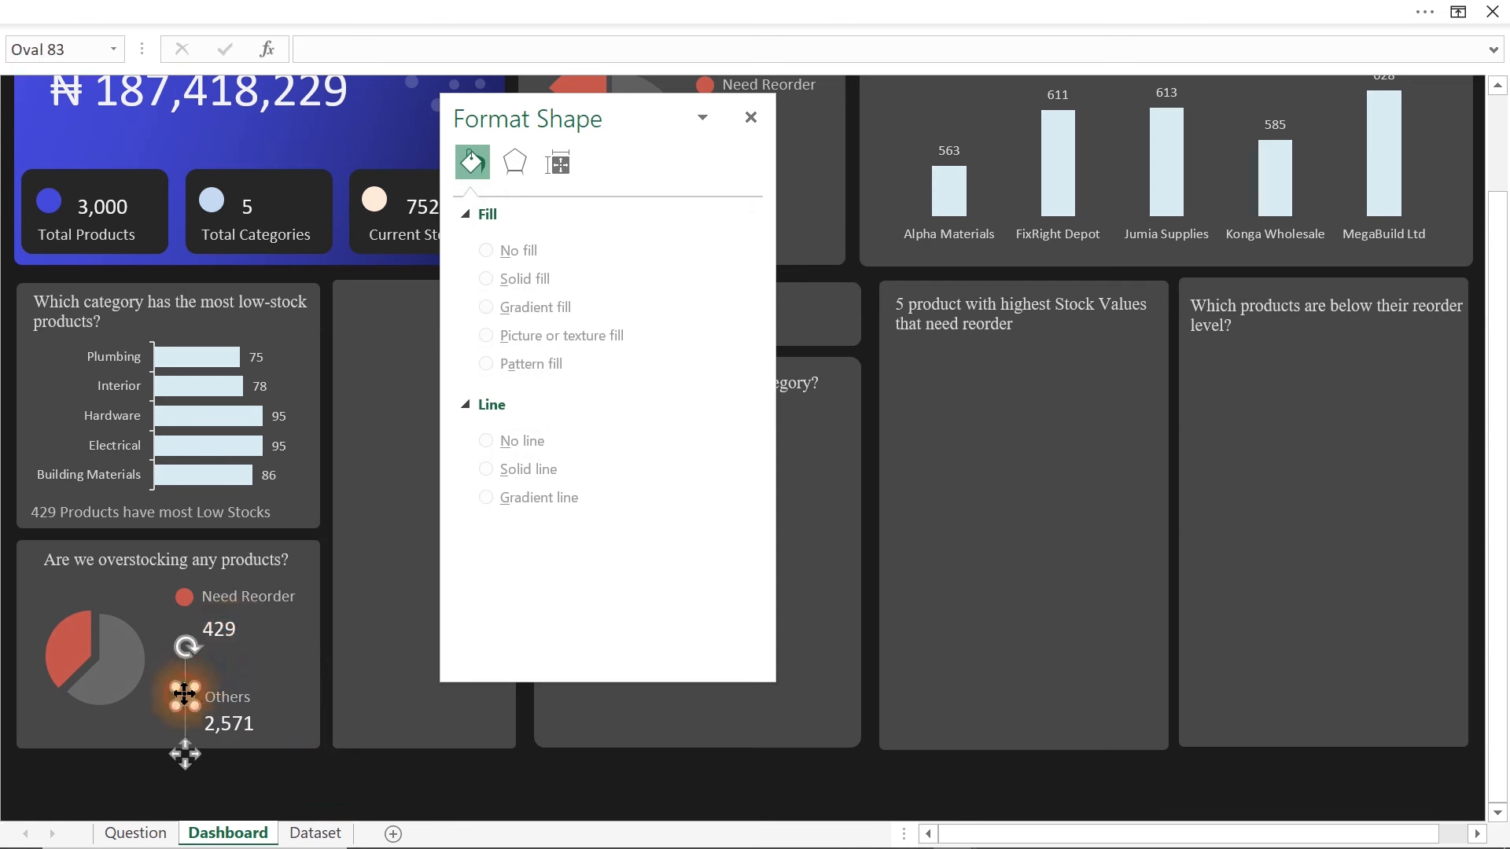
click(224, 706)
ctrl+click(225, 725)
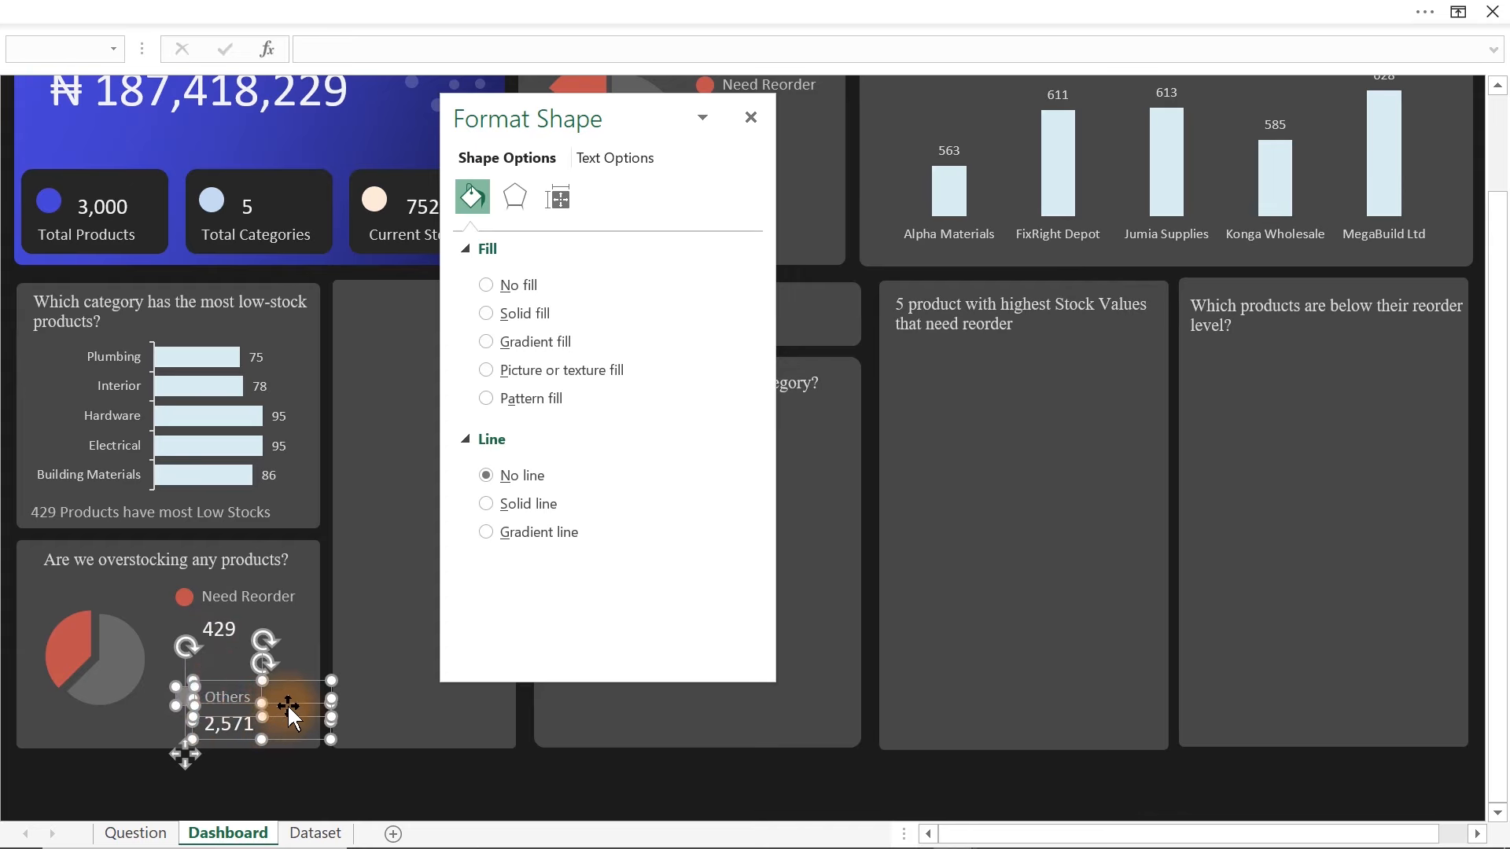
drag(288, 716, 286, 687)
click(297, 775)
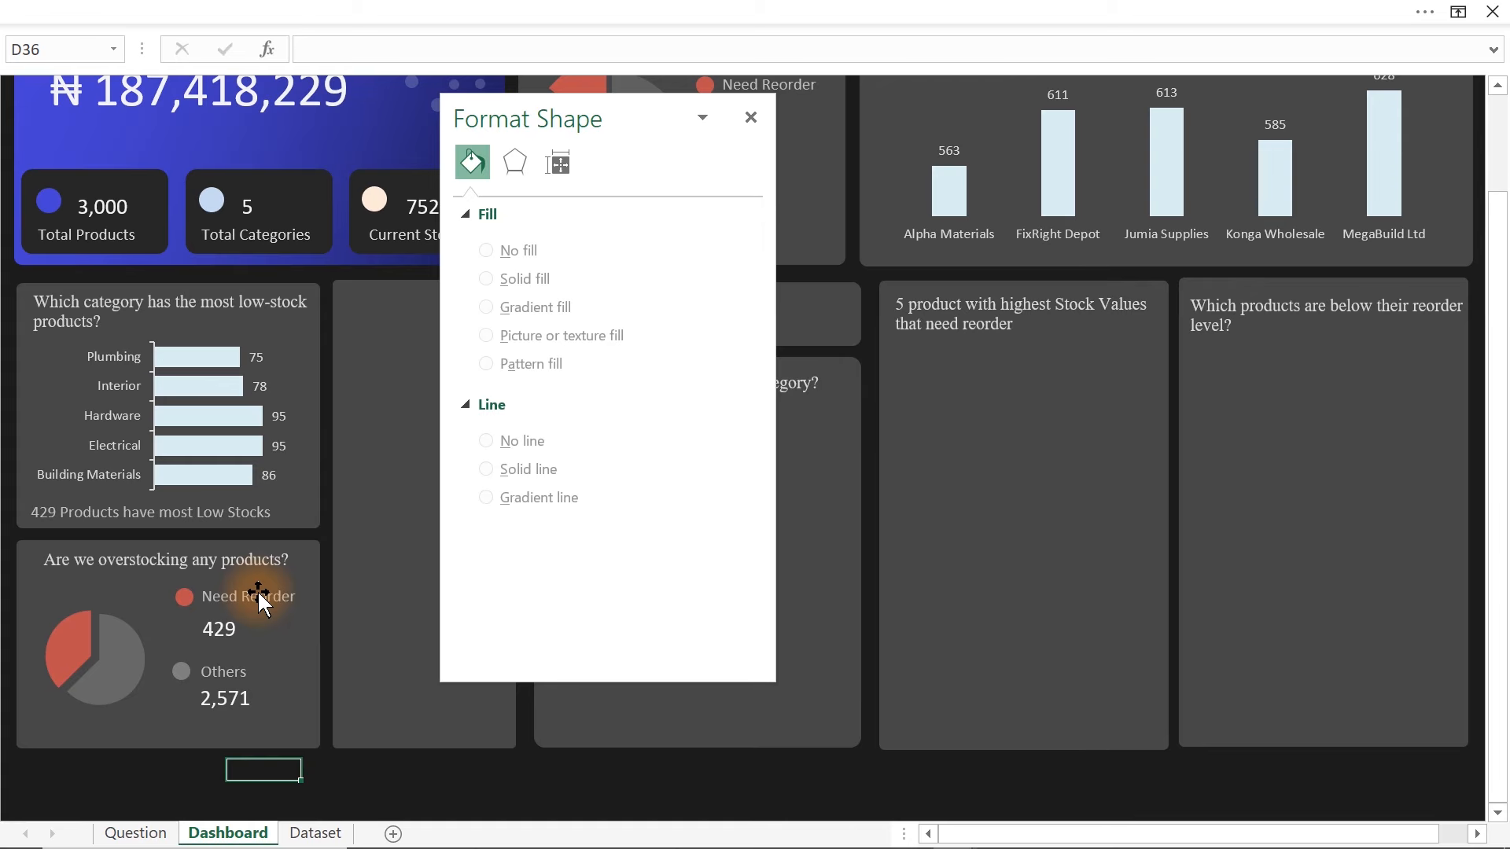
- Insert a 2-D pie chart from the OverStocked pivot table in AQ6:AR8 on the Question sheet
click(132, 832)
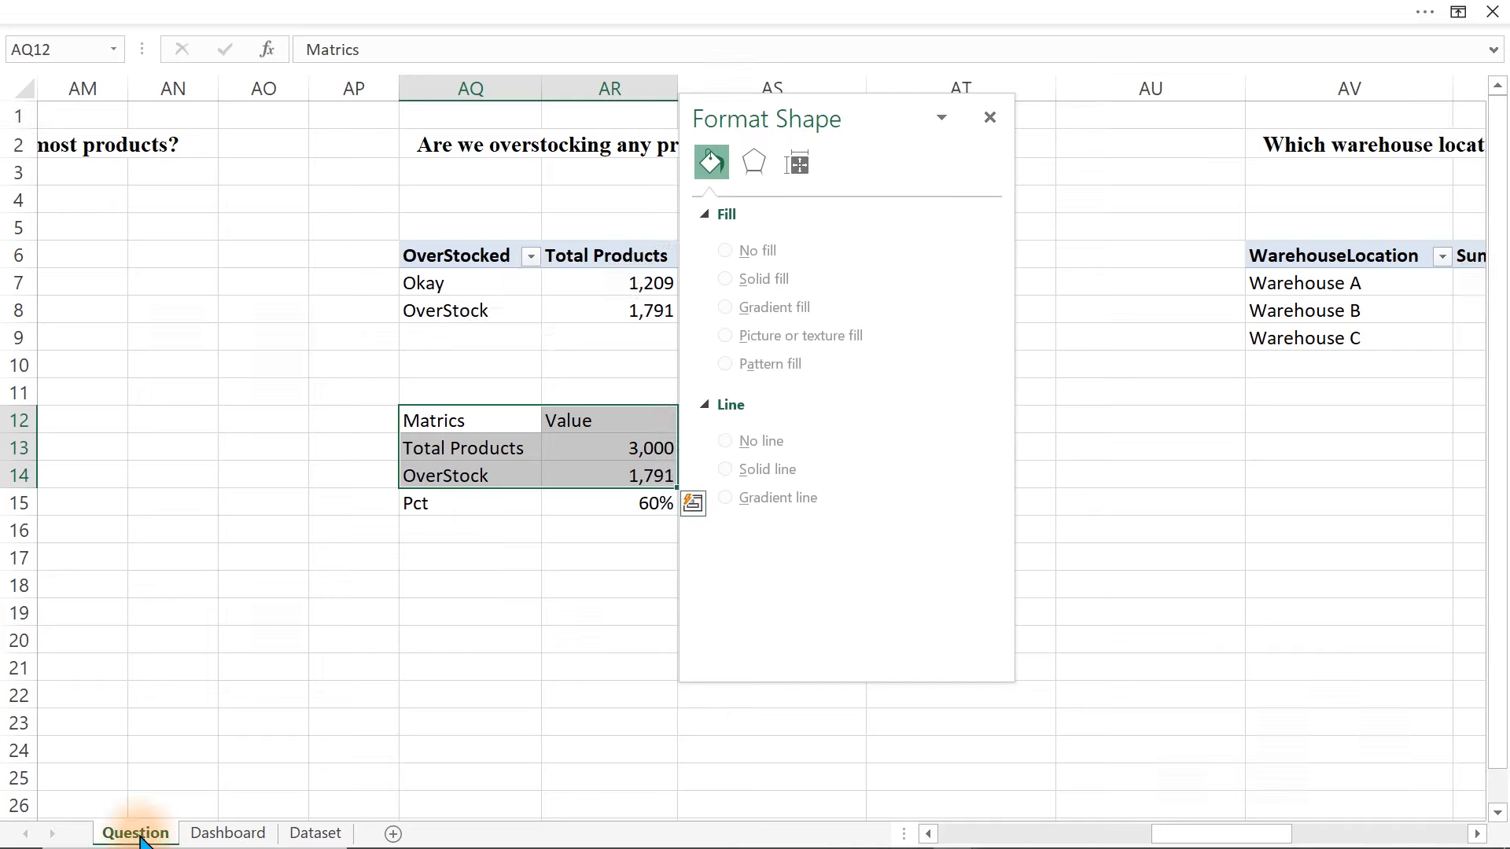
click(989, 117)
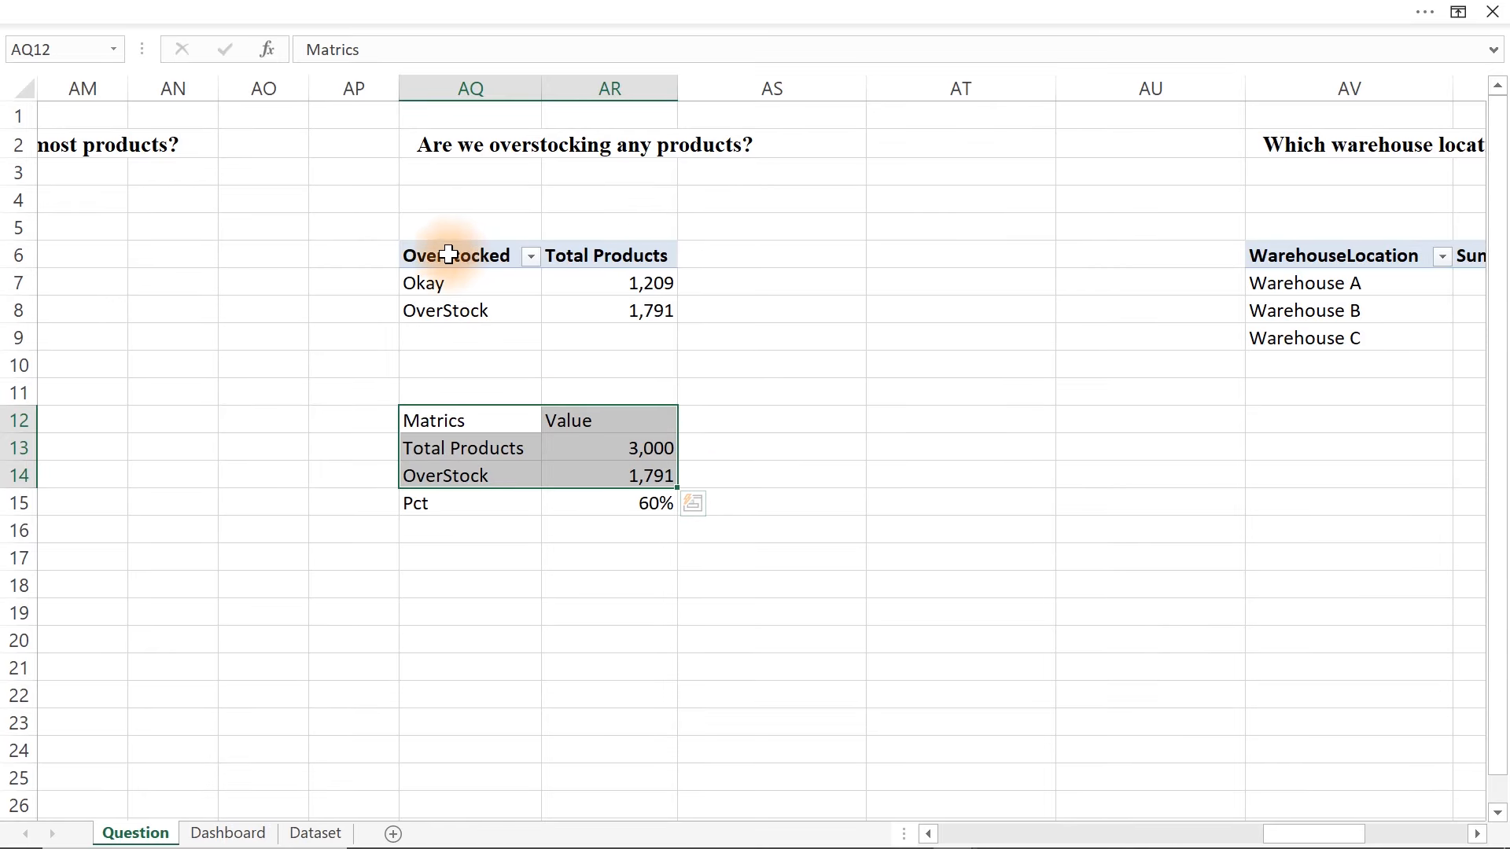
drag(435, 256, 576, 311)
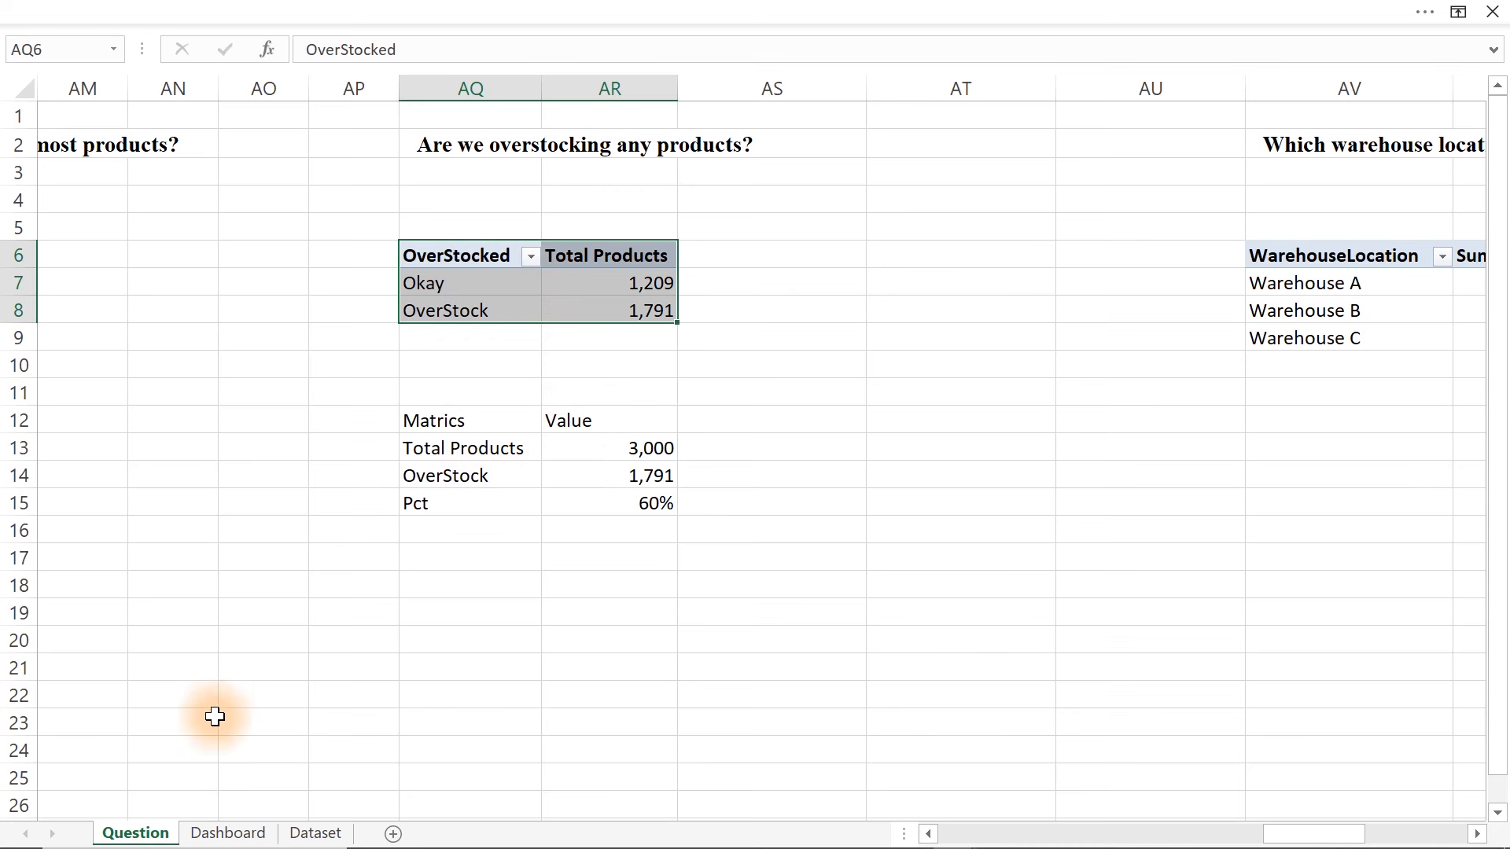
click(221, 835)
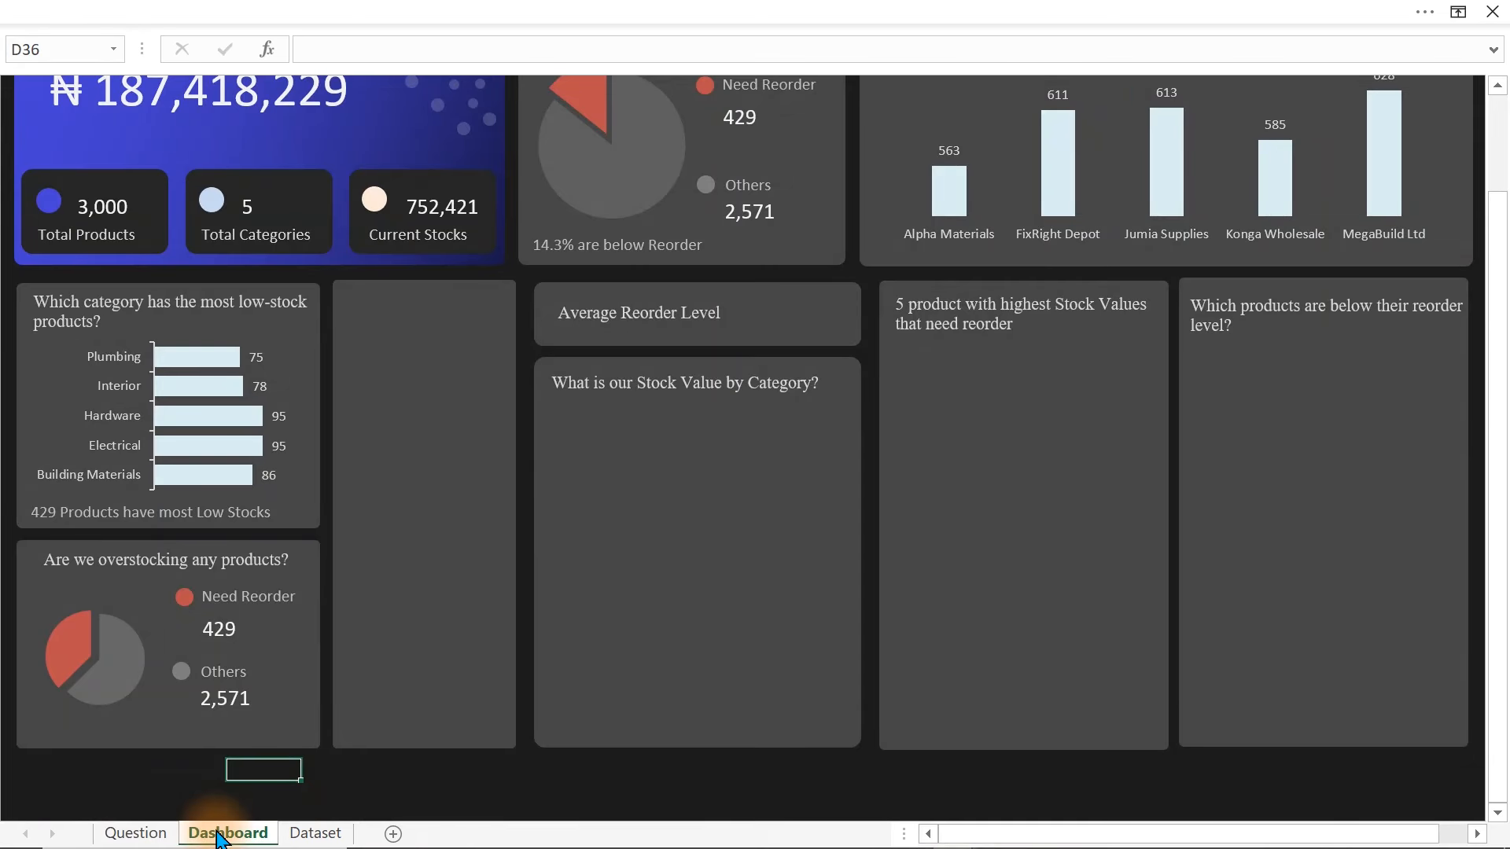
click(78, 666)
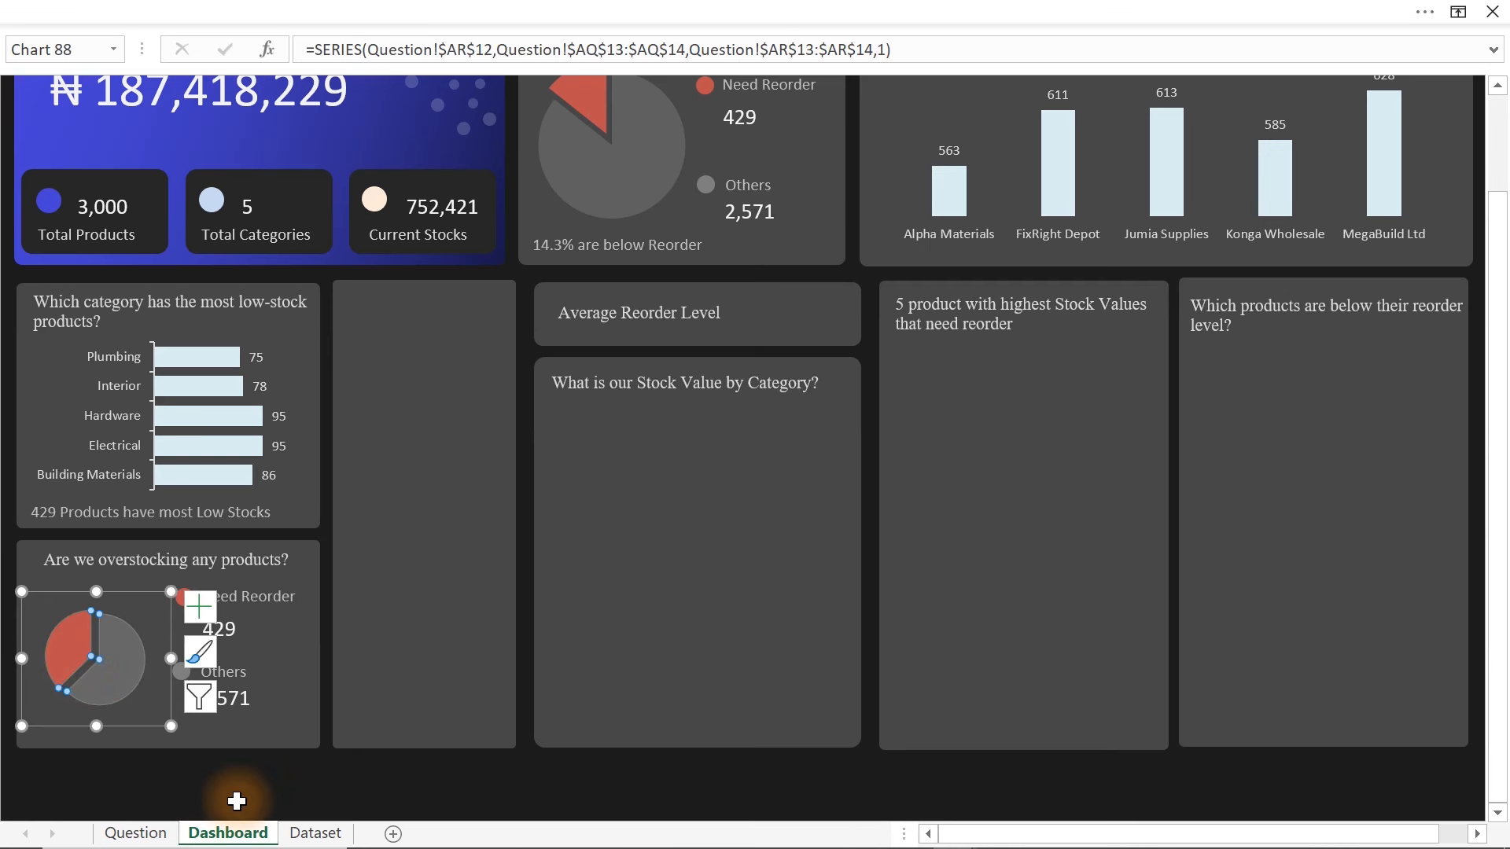
click(135, 833)
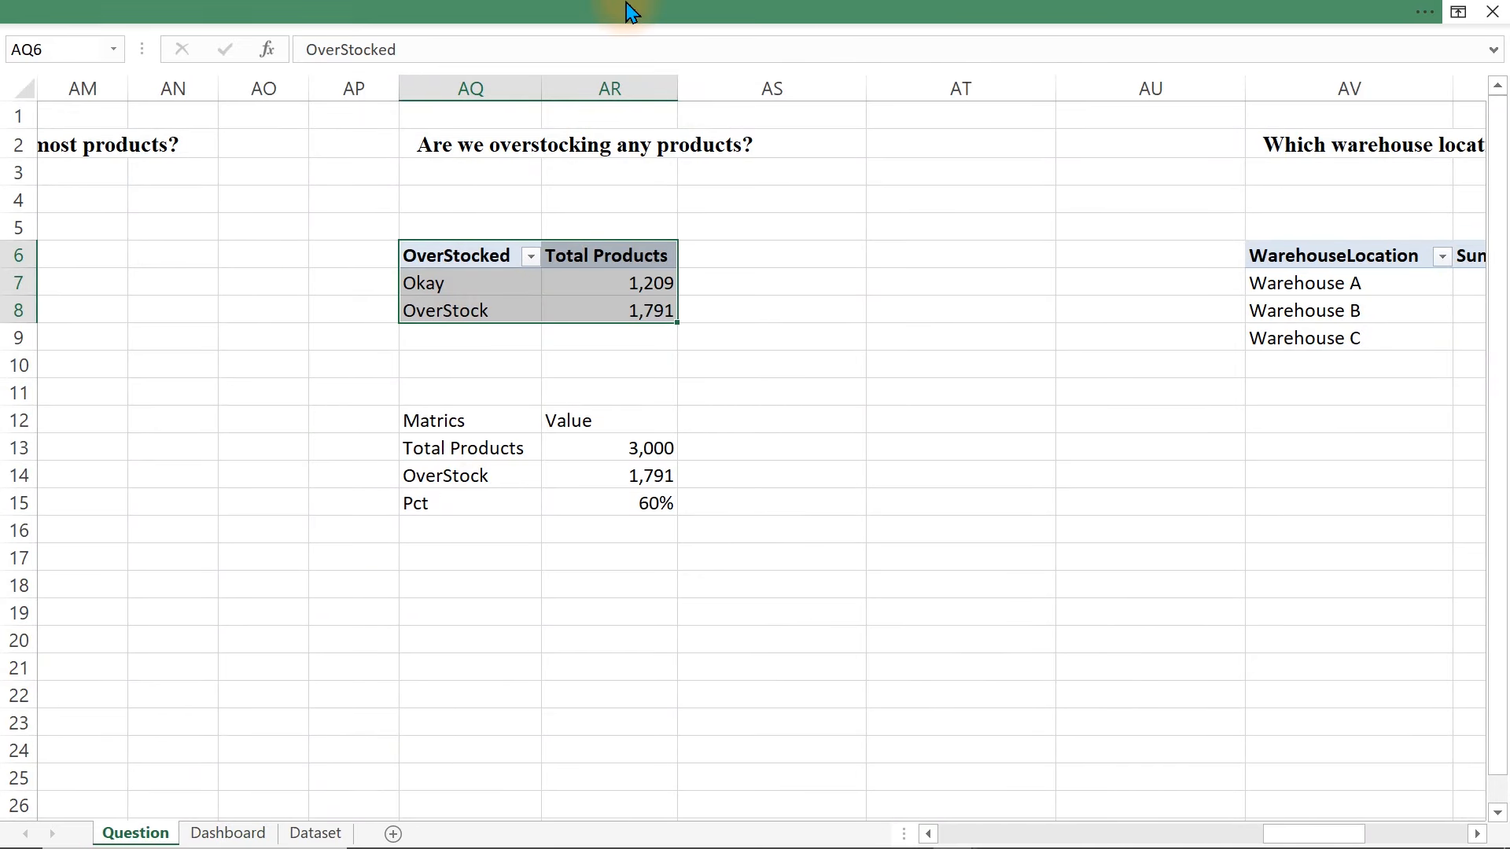
click(625, 11)
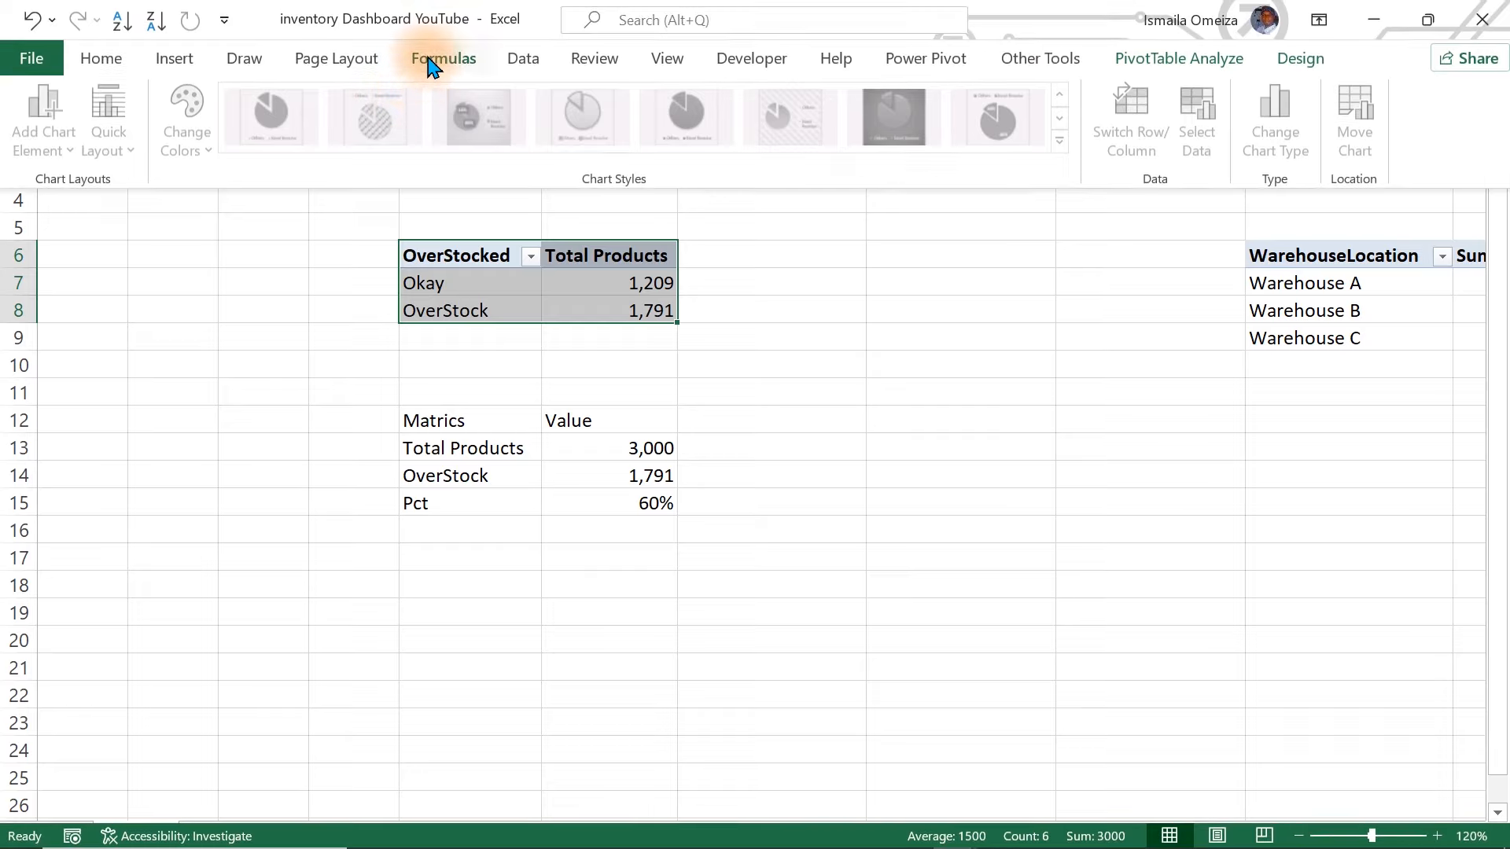
click(176, 63)
click(626, 144)
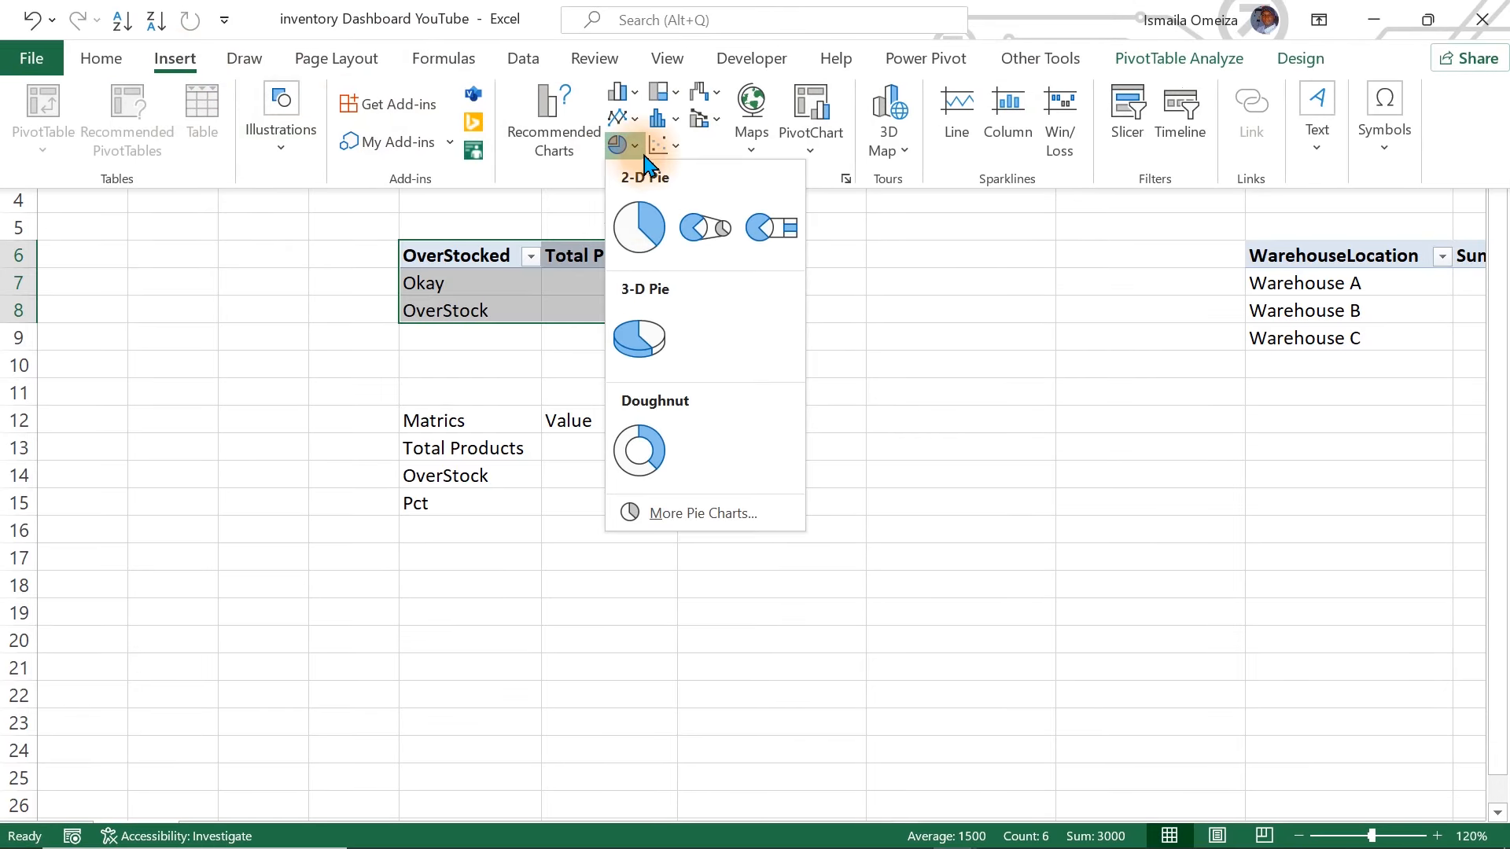
click(638, 240)
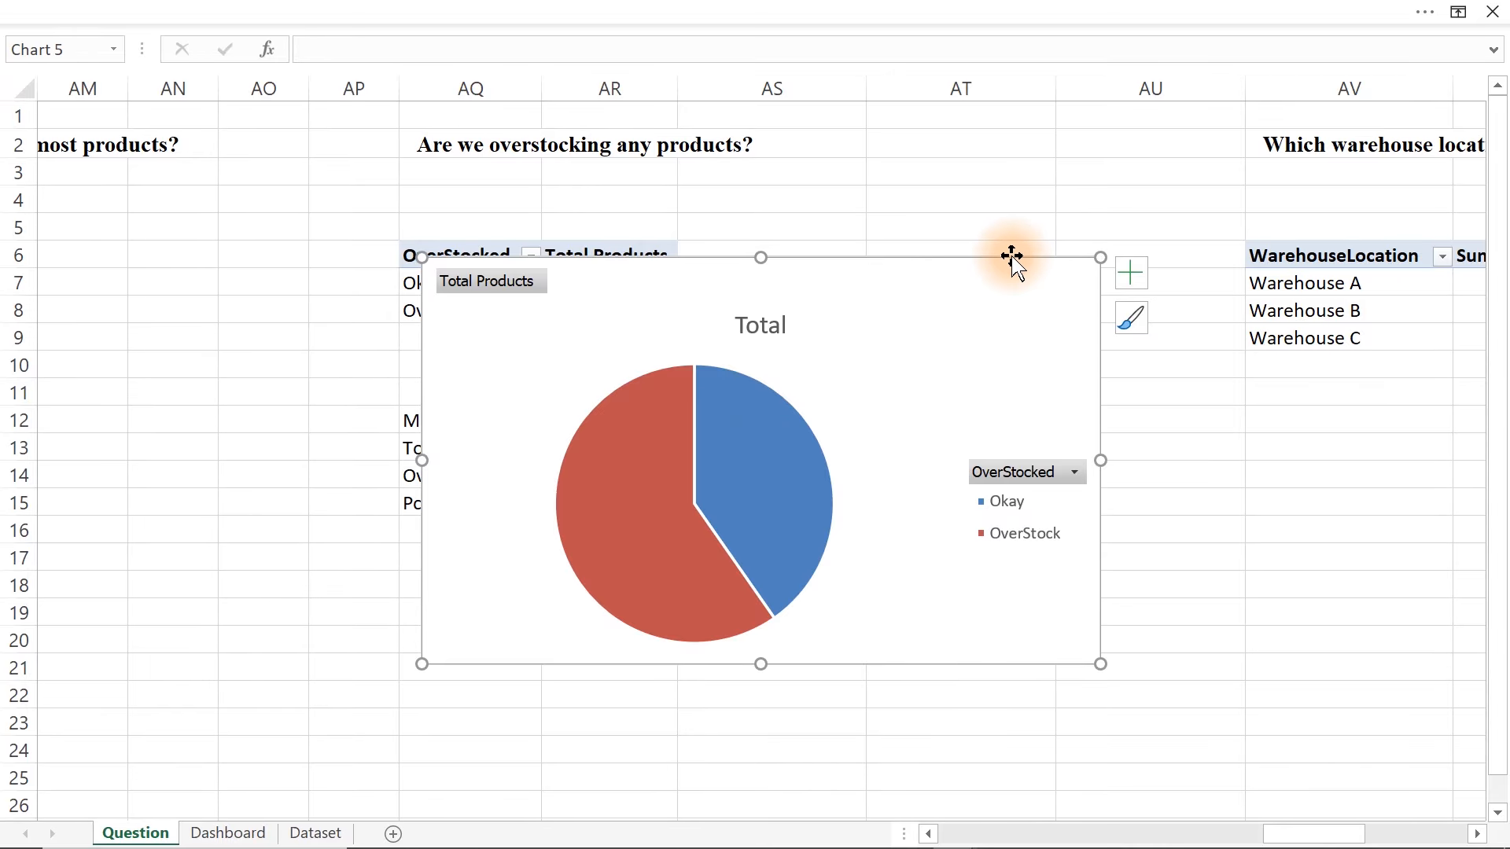
- Move the new OverStocked pie chart from the Question sheet to the Dashboard, replacing the existing pie on the overstocking card
key(Delete)
click(227, 833)
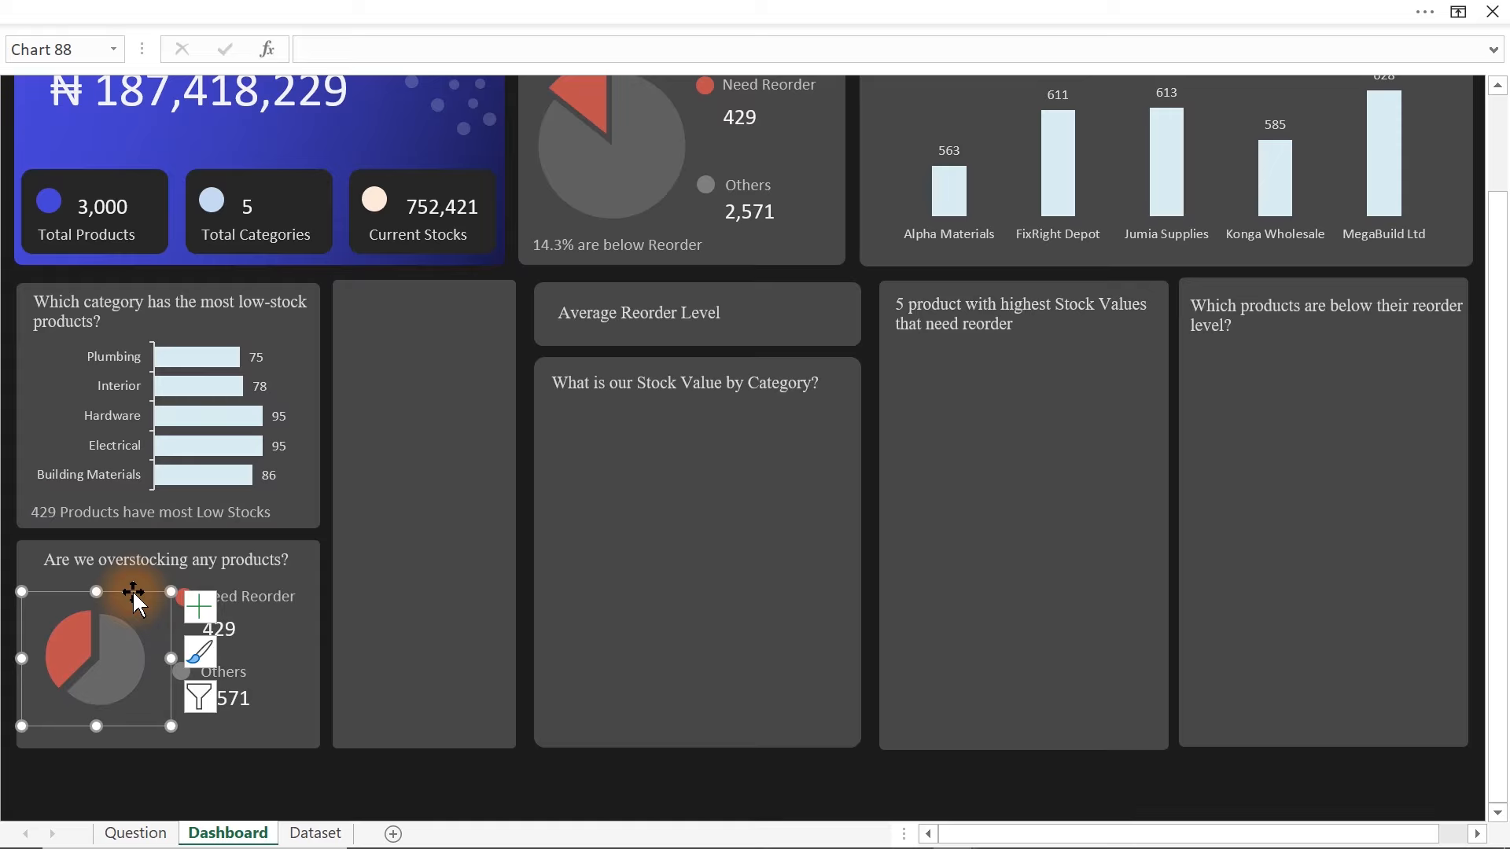
key(Delete)
key(ctrl+v)
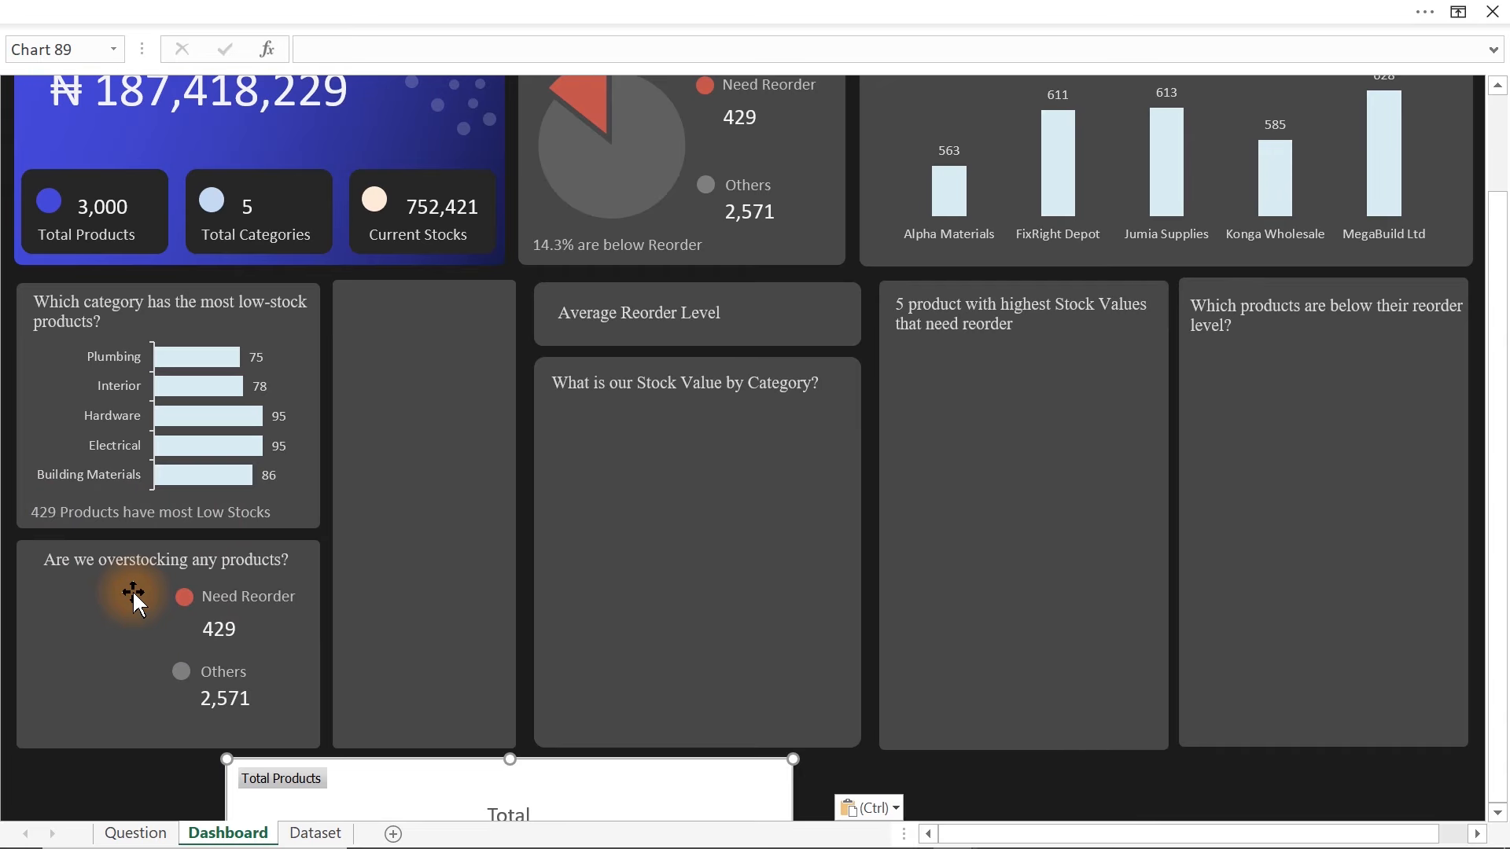
drag(402, 760, 446, 325)
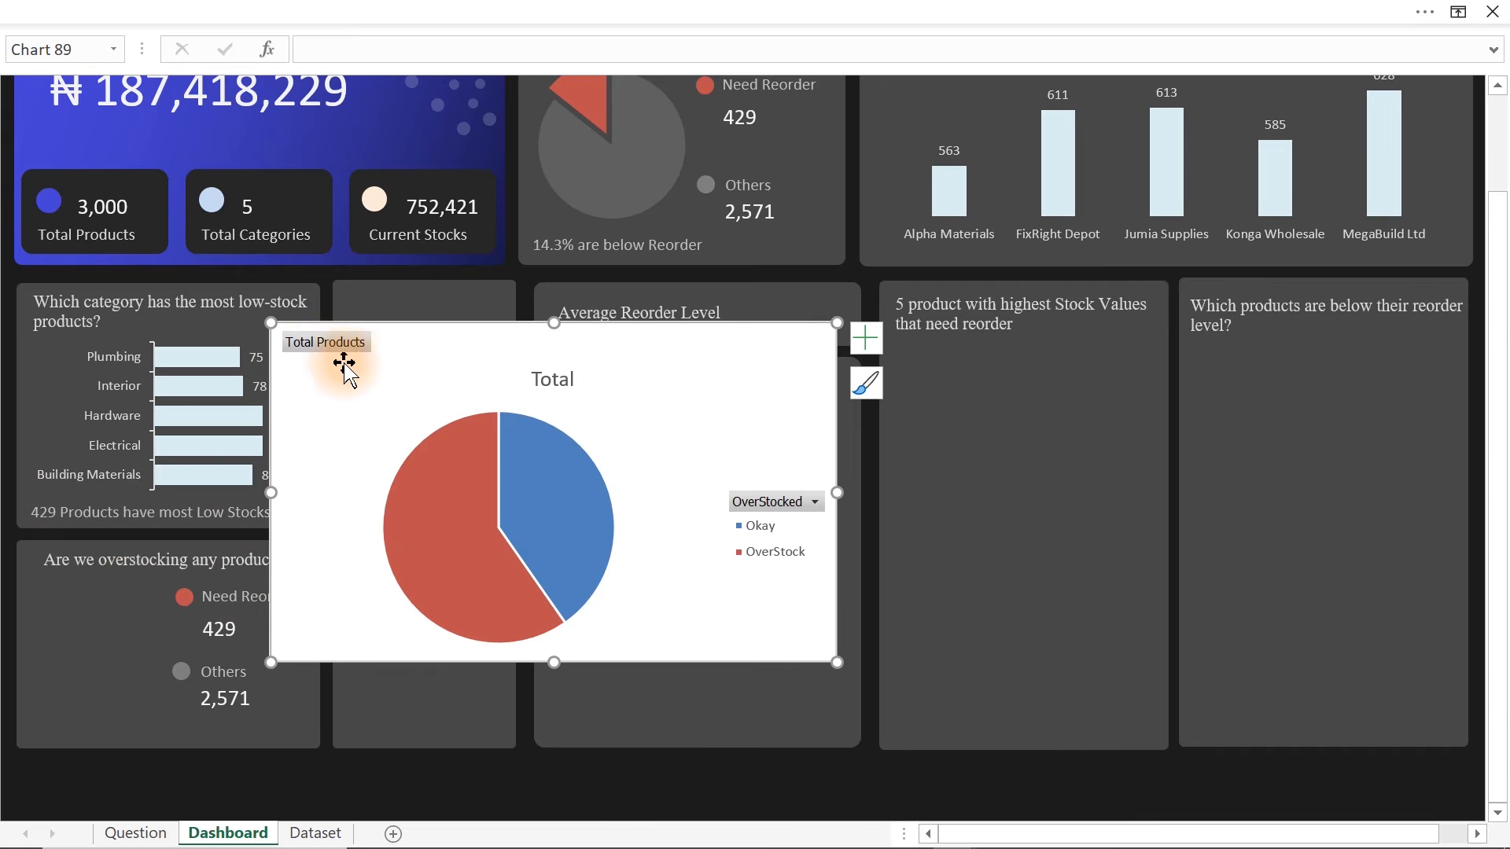
- Remove all field buttons, the legend and the title from the pasted pie chart, and fit it onto the overstocking card
right_click(315, 342)
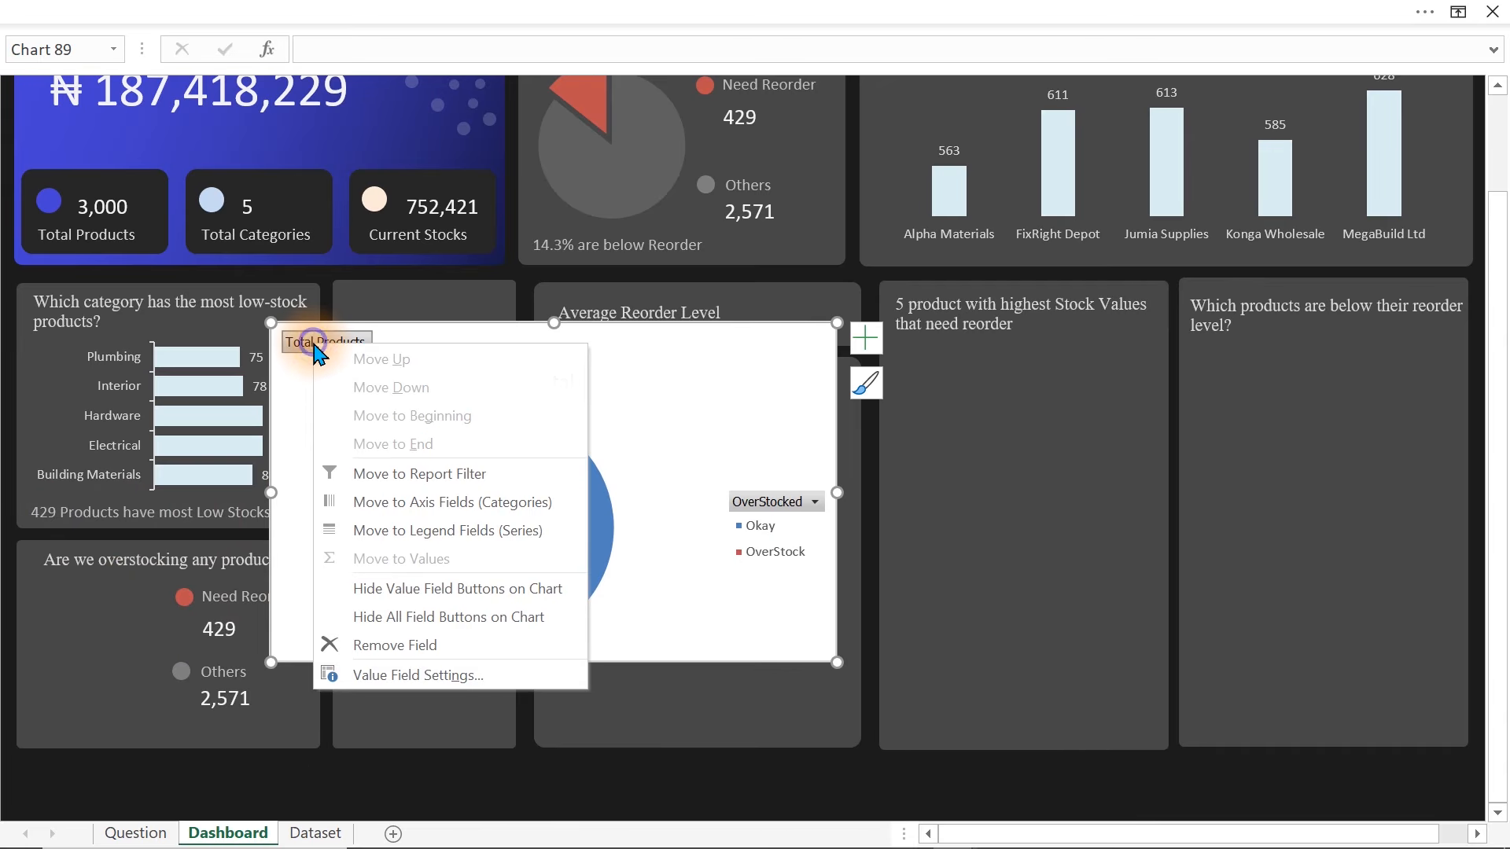
click(398, 616)
click(791, 511)
key(Delete)
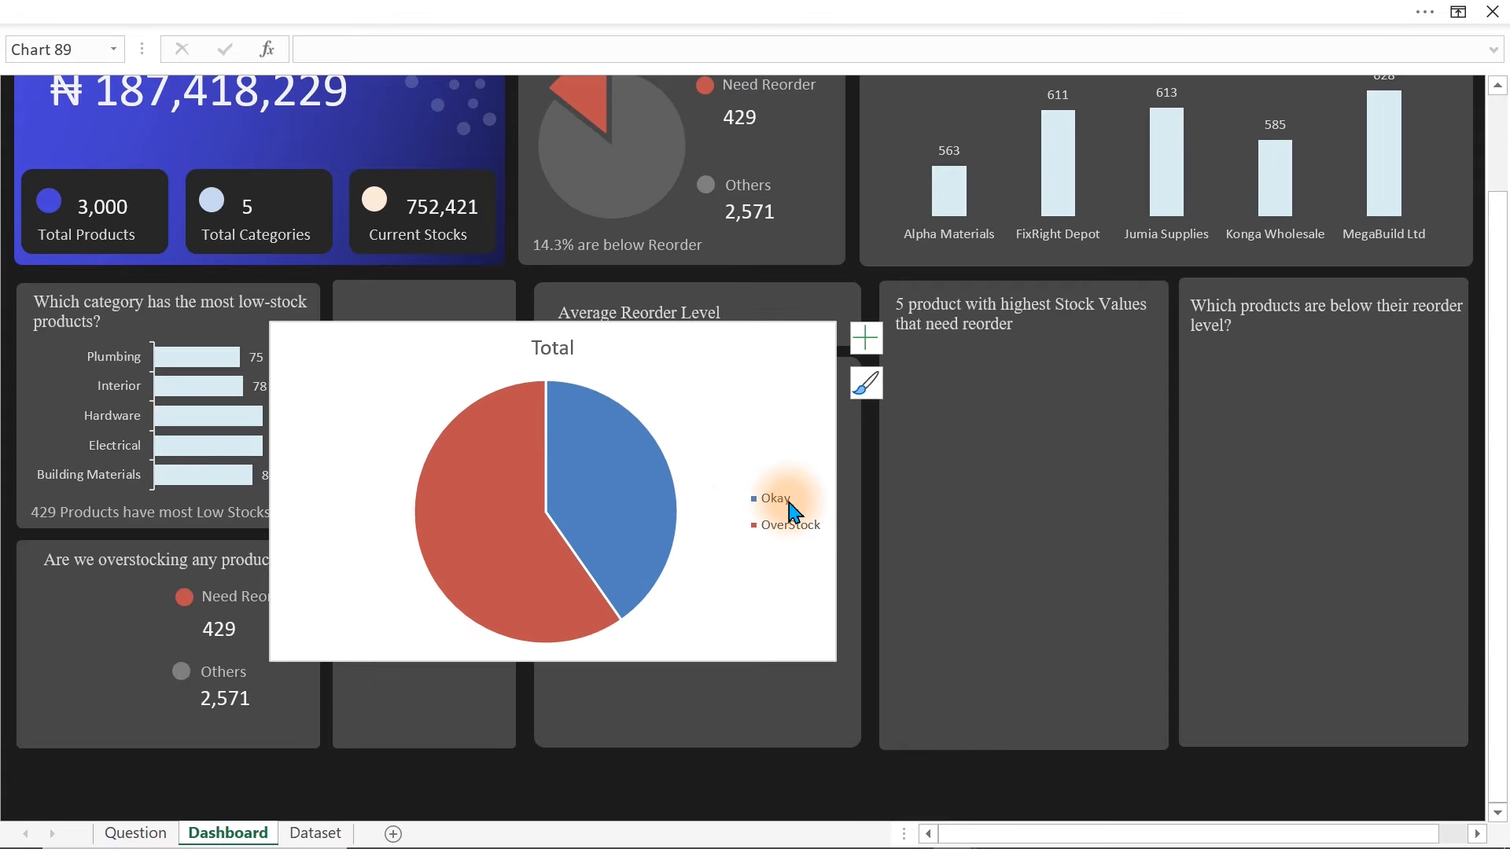
key(Delete)
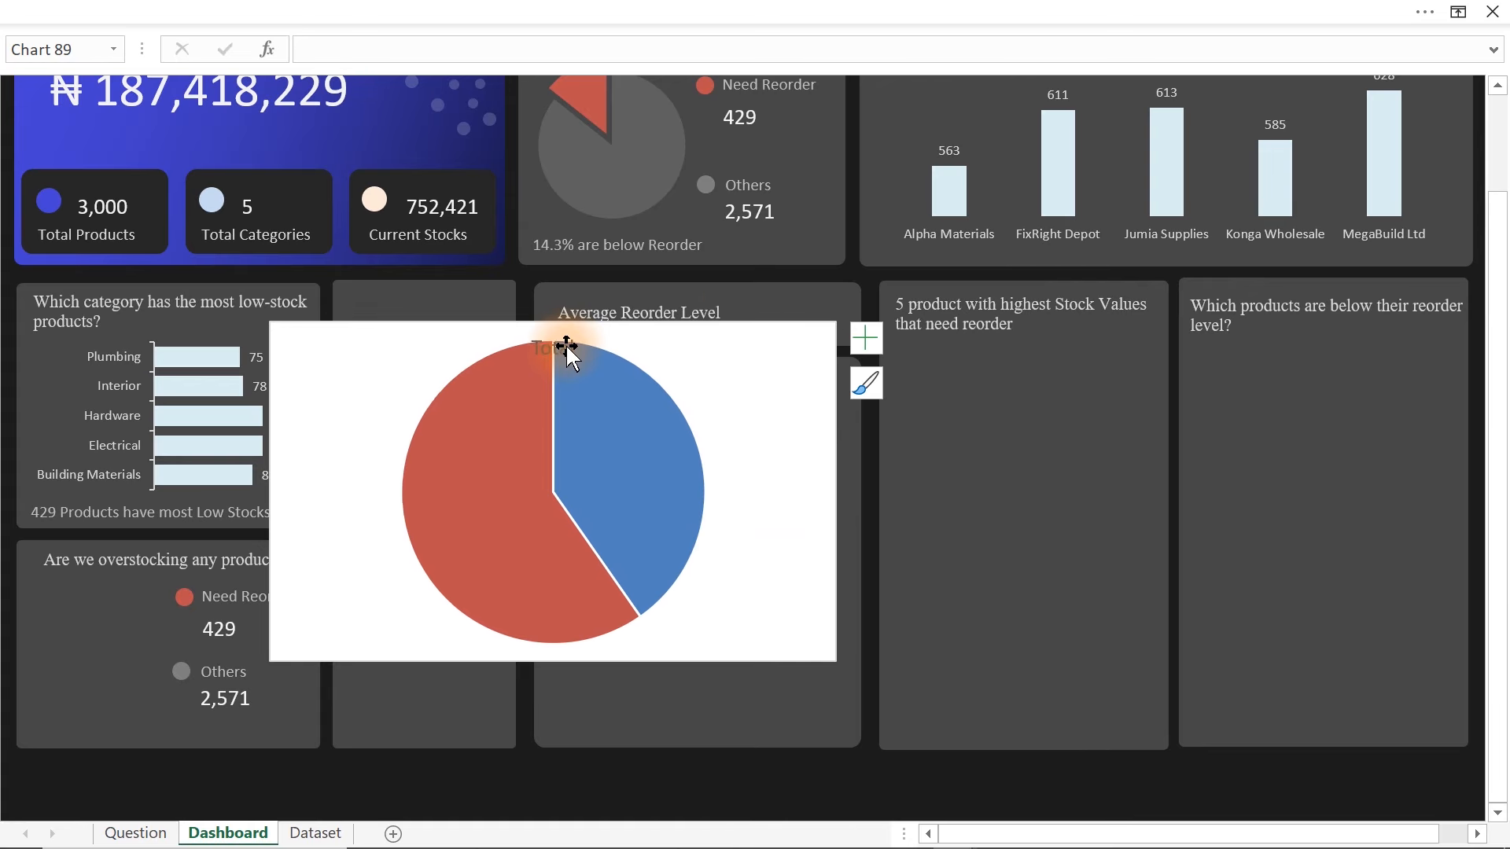
drag(473, 487, 172, 639)
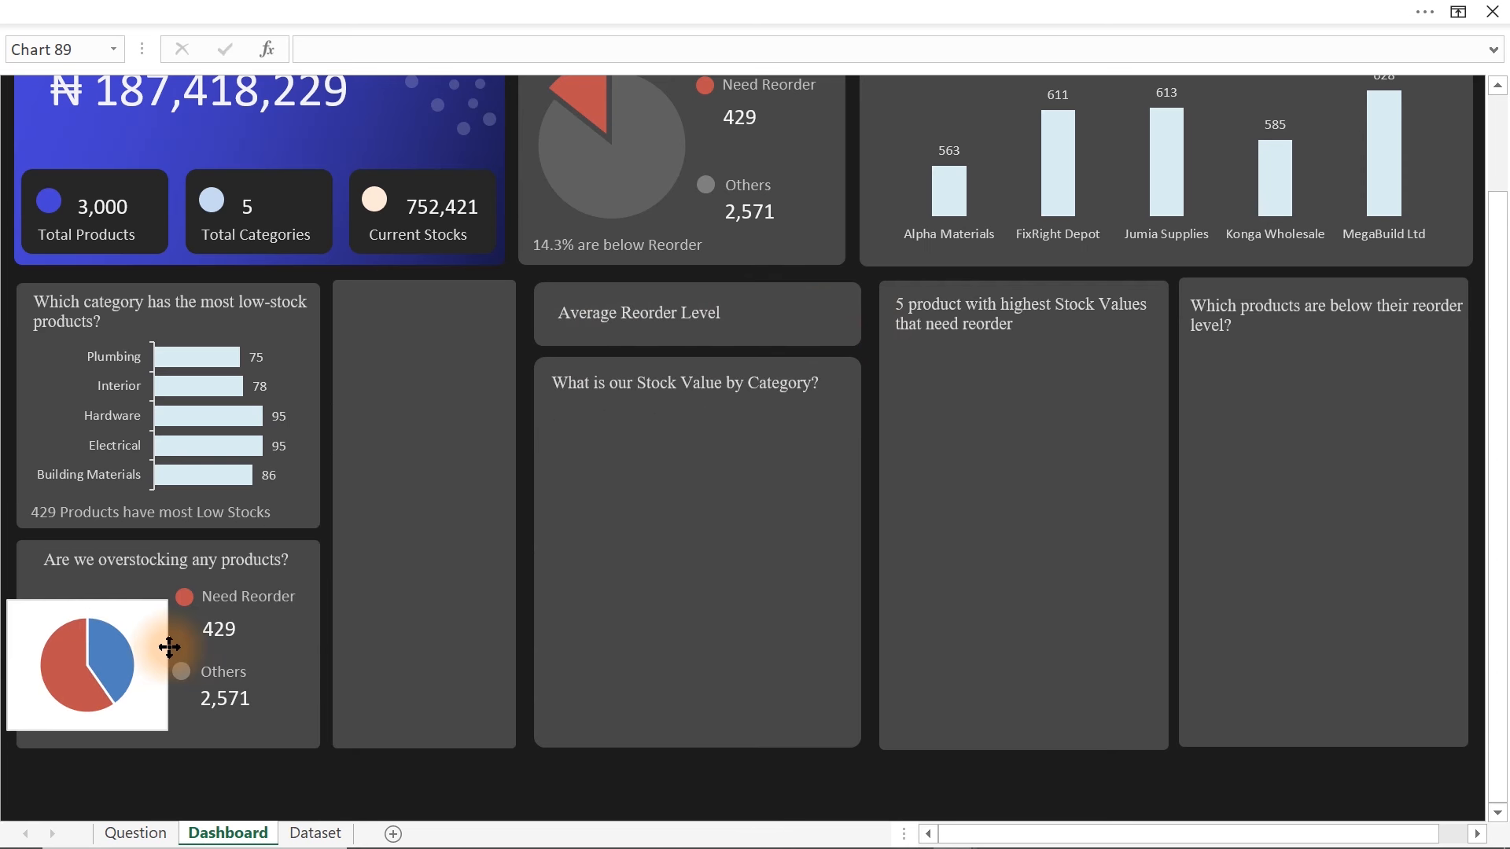
- Set the new pie's chart area to no fill and no border line, and remove the border line from its slices
double_click(171, 609)
click(735, 285)
click(736, 504)
click(68, 668)
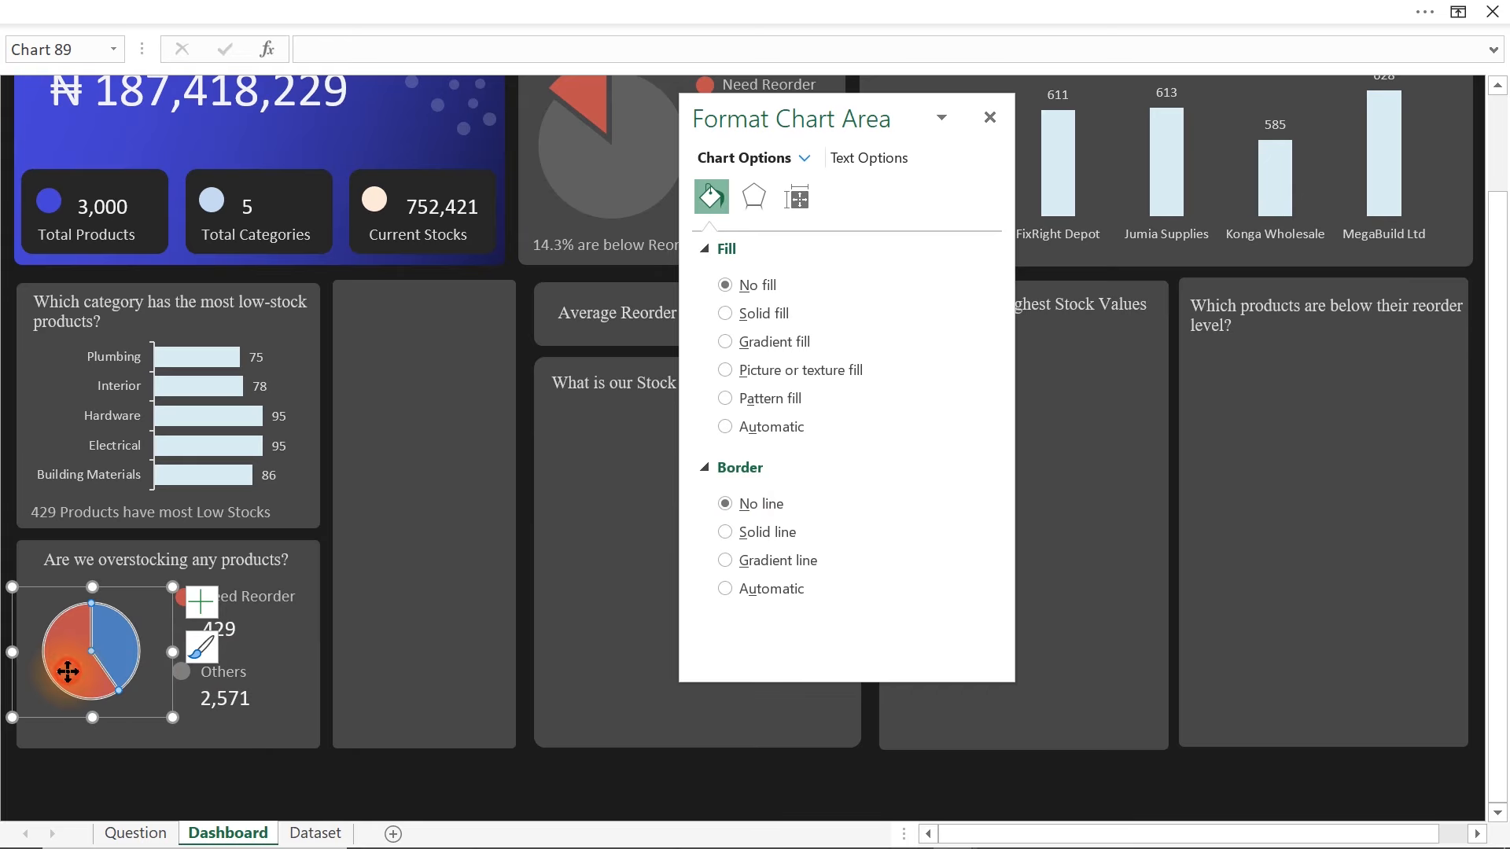
click(751, 586)
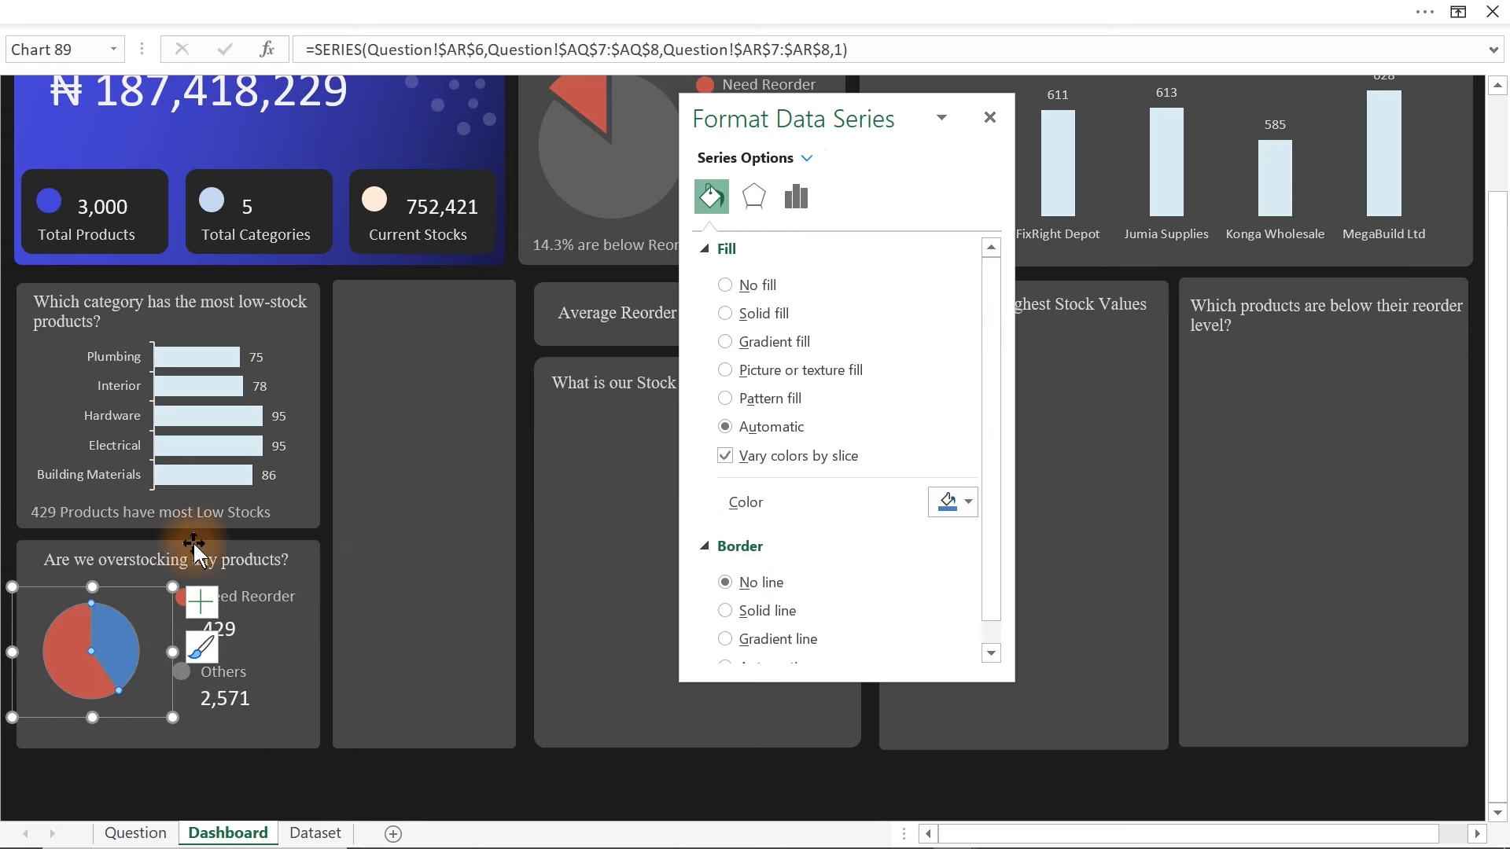
- Adjust the pie chart's placement on the overstocking card and set its pie explosion to 8%
mouse_move(173, 587)
mouse_down()
mouse_move(128, 580)
mouse_move(129, 593)
mouse_move(176, 580)
mouse_move(157, 598)
mouse_up()
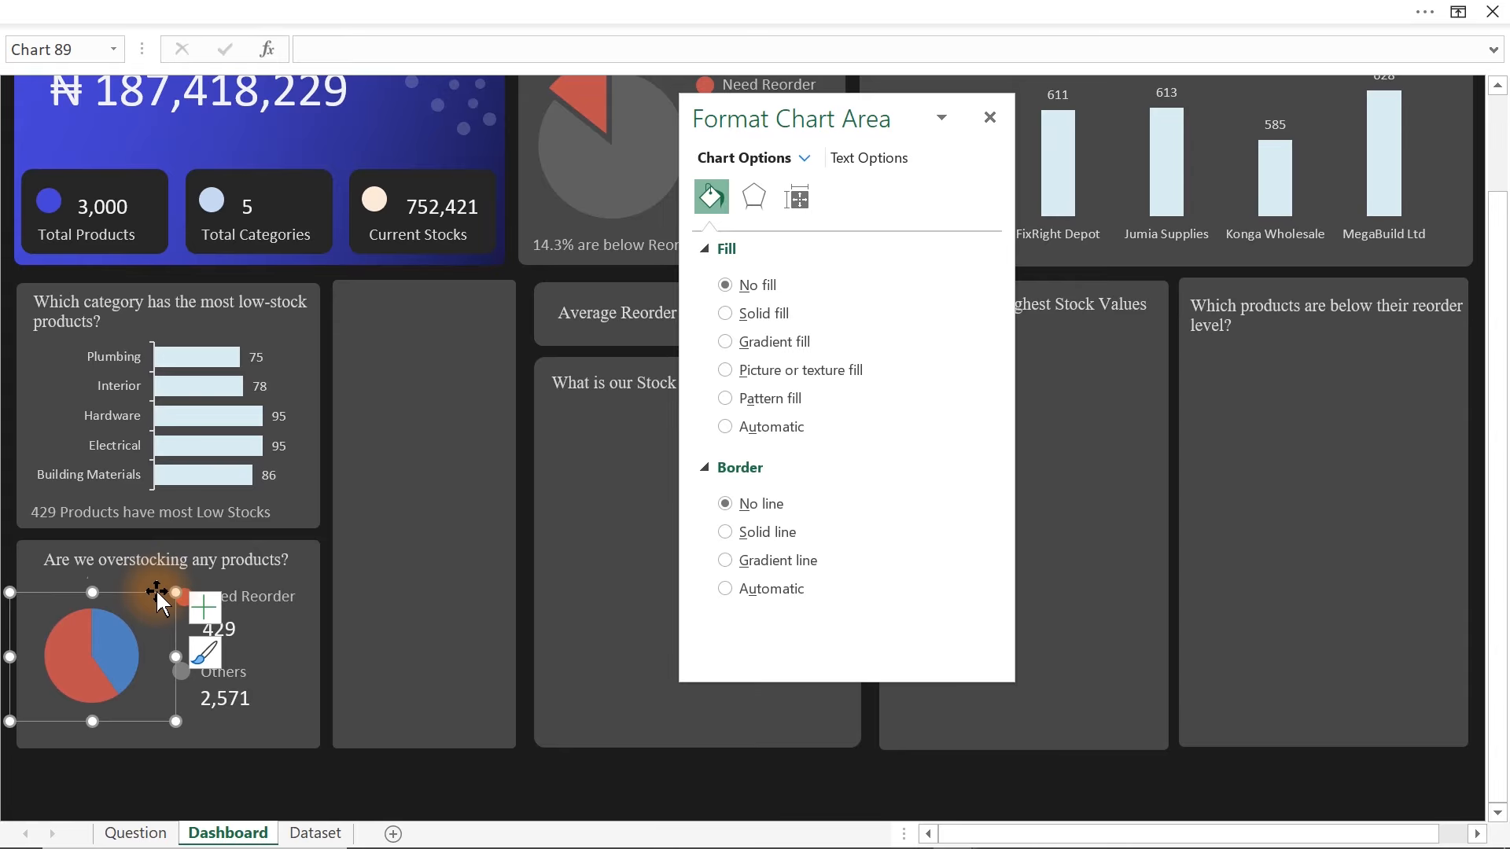
click(63, 629)
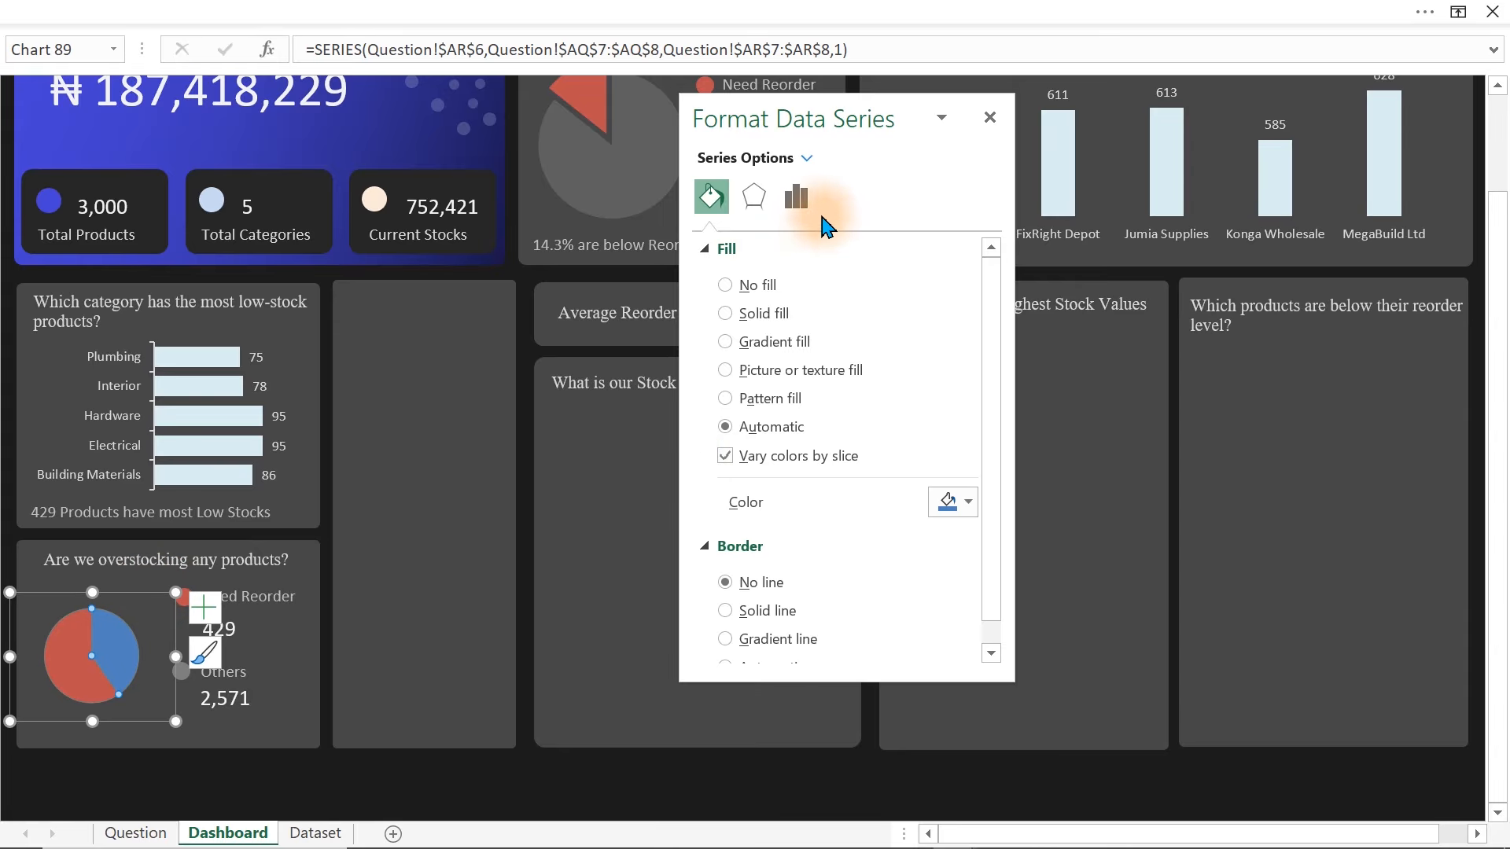
click(796, 196)
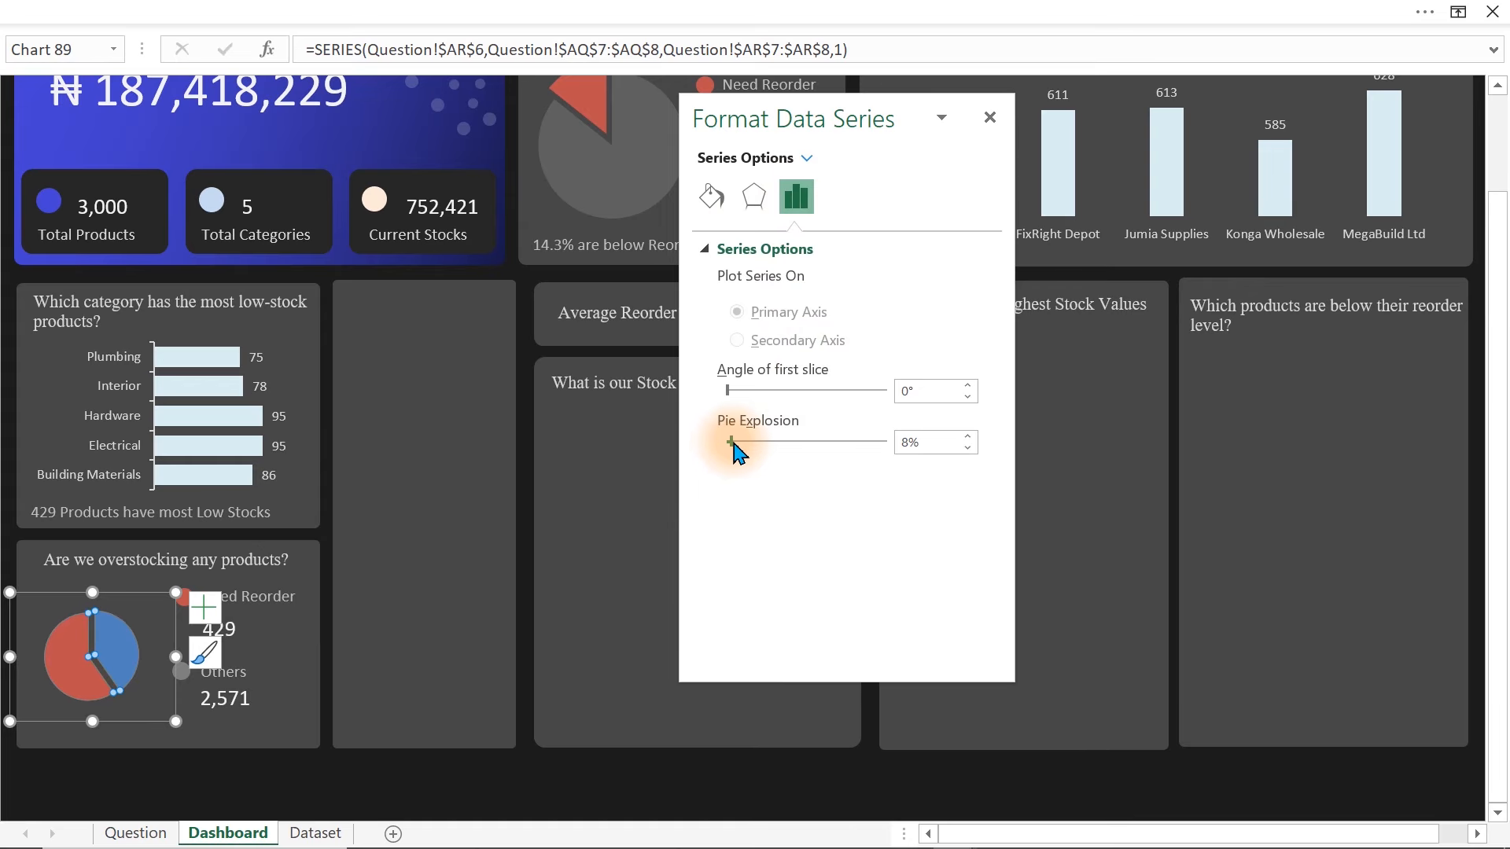
- Fill the blue Okay slice of the overstocking pie with solid grey at 49% transparency
click(116, 656)
click(711, 196)
click(961, 503)
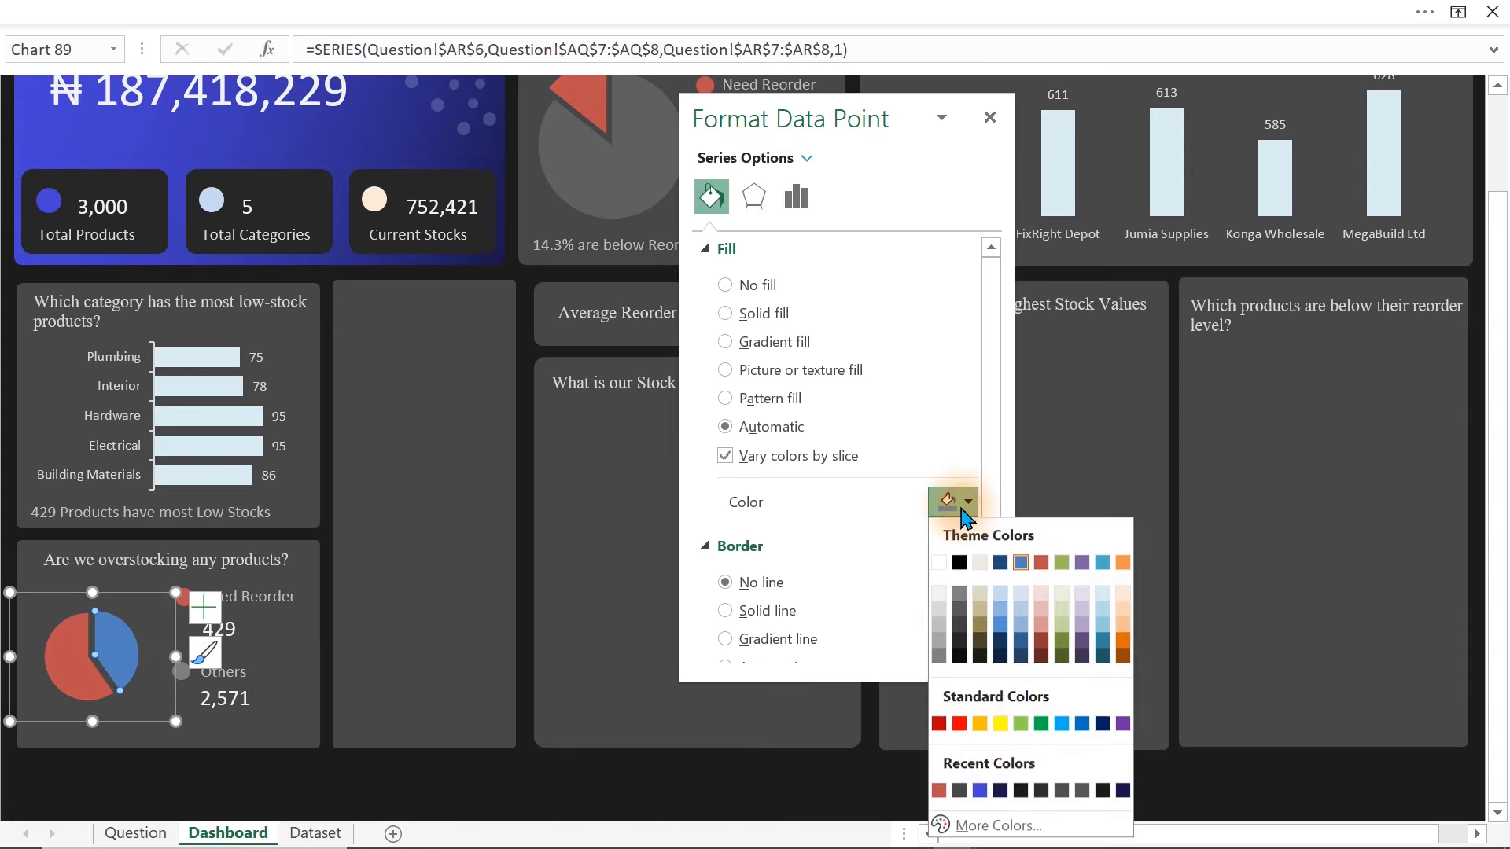
click(960, 596)
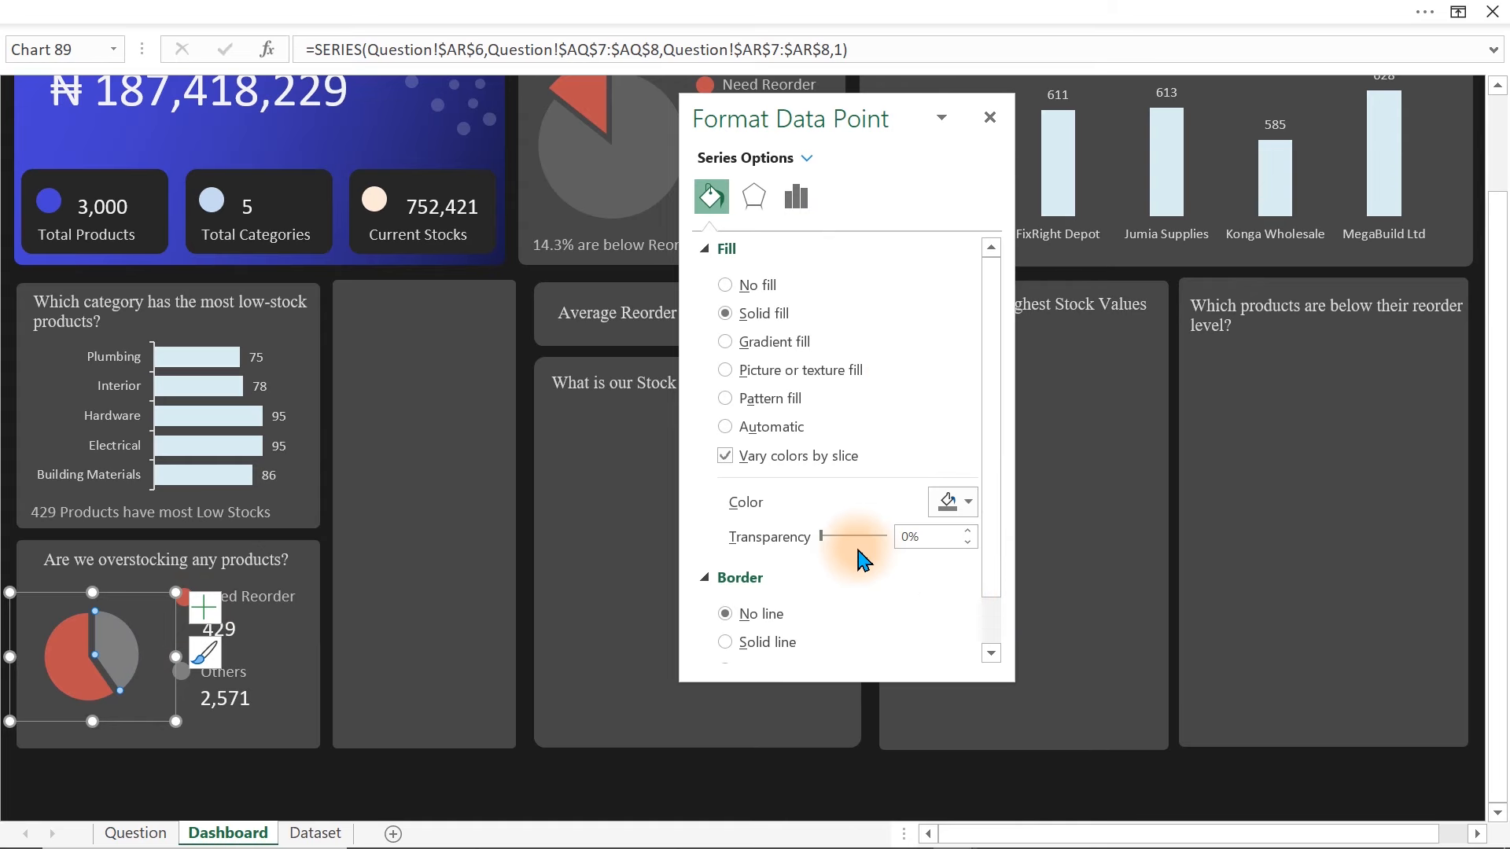
drag(827, 535, 862, 550)
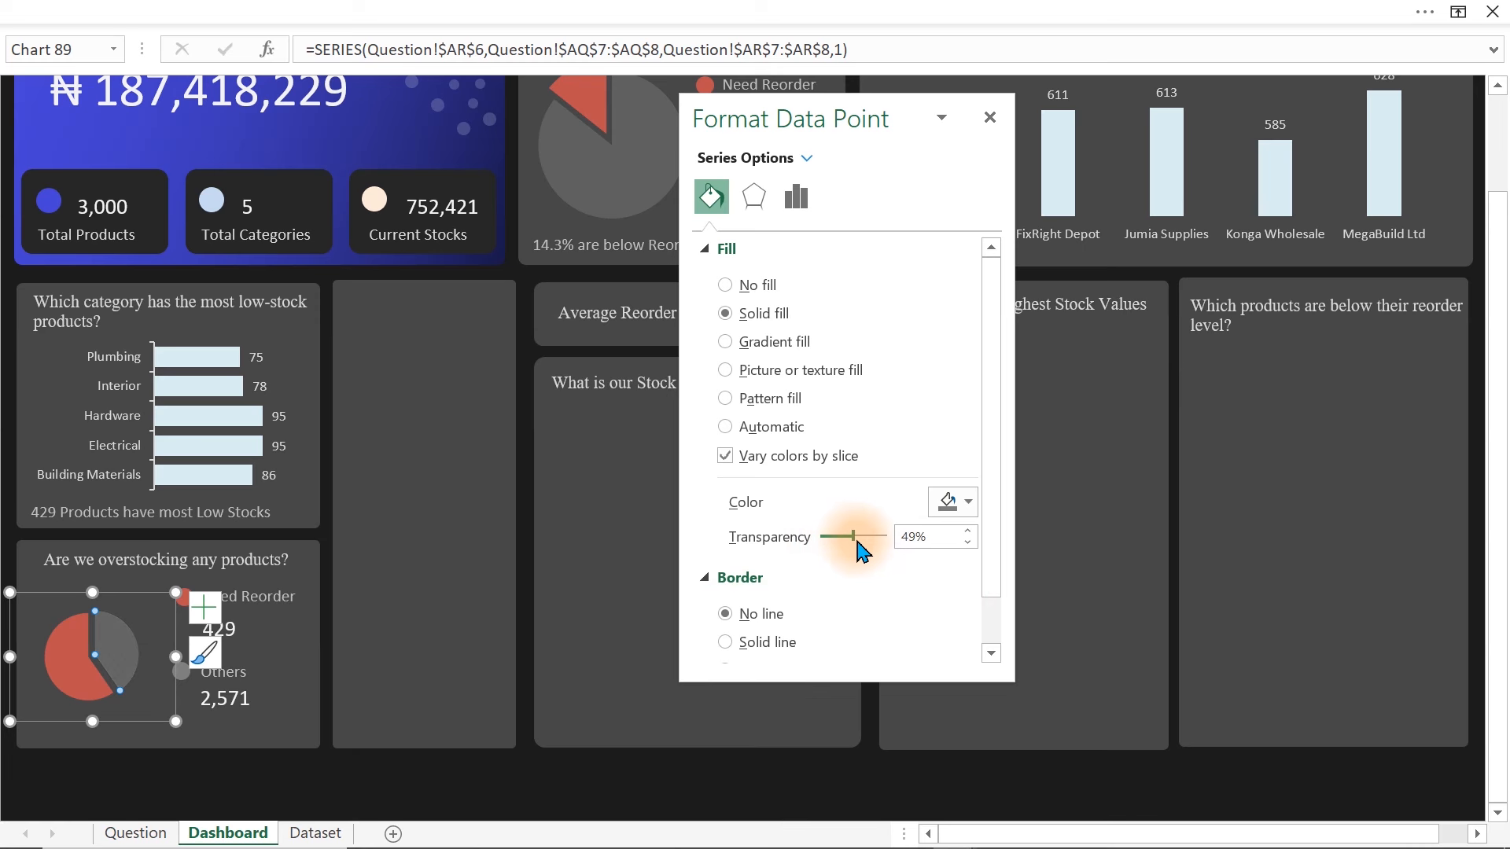
click(356, 791)
- Change the Need Reorder label on the overstocking card to OverStocked
click(231, 622)
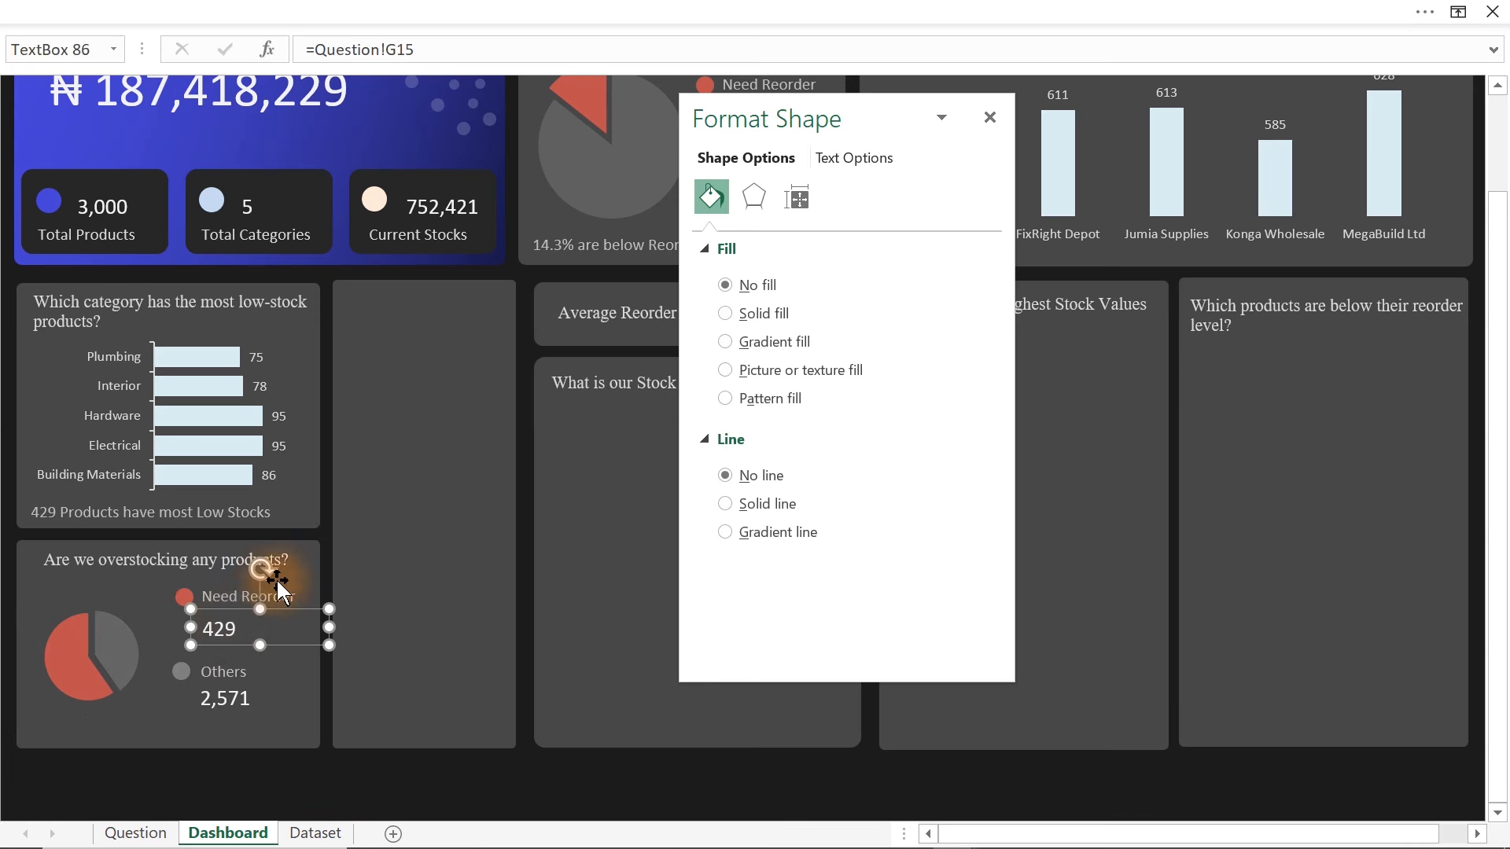
click(130, 832)
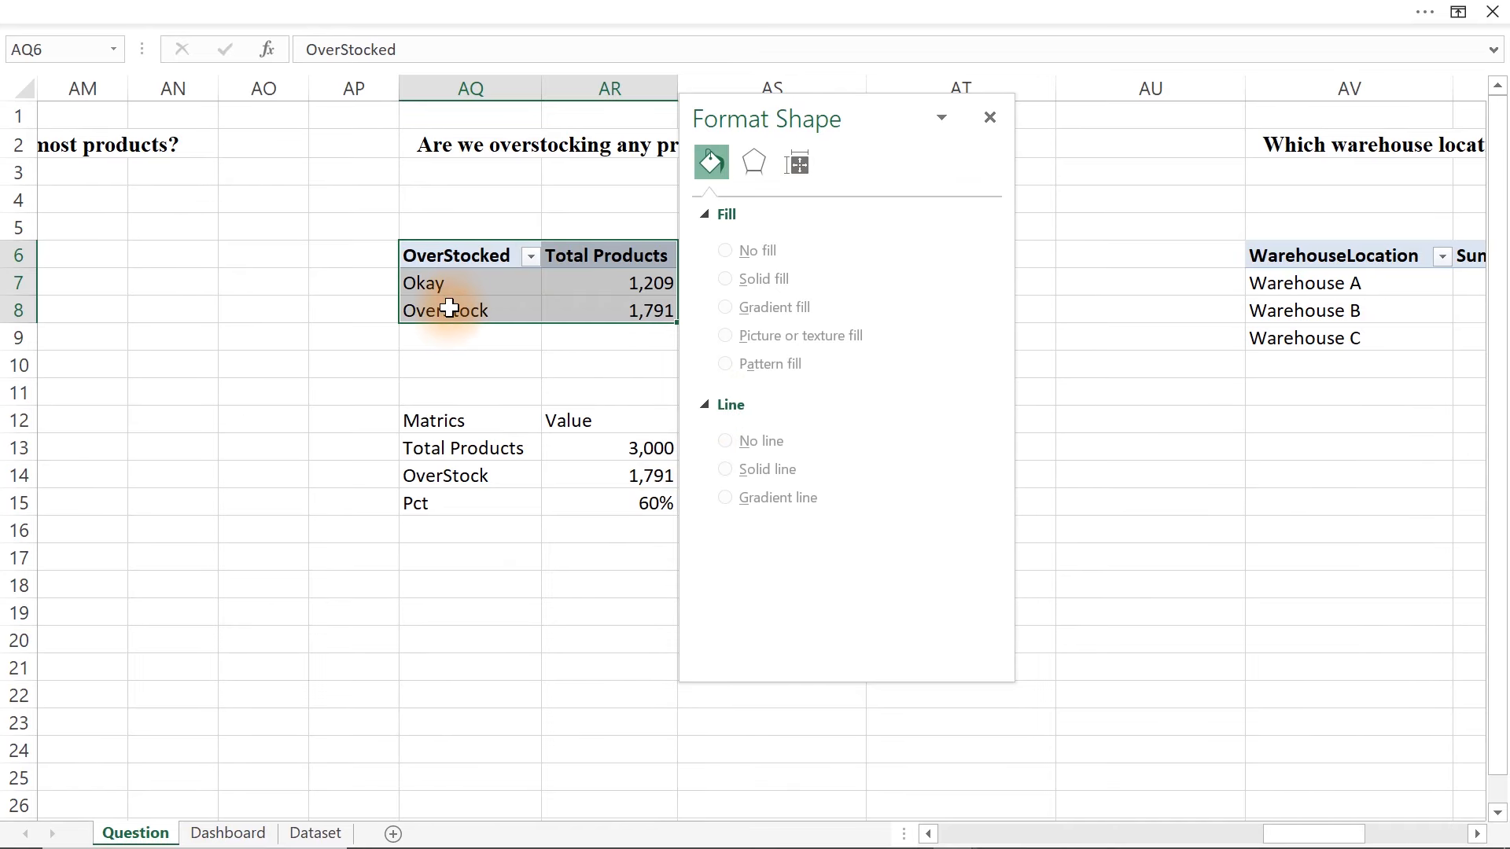
click(224, 835)
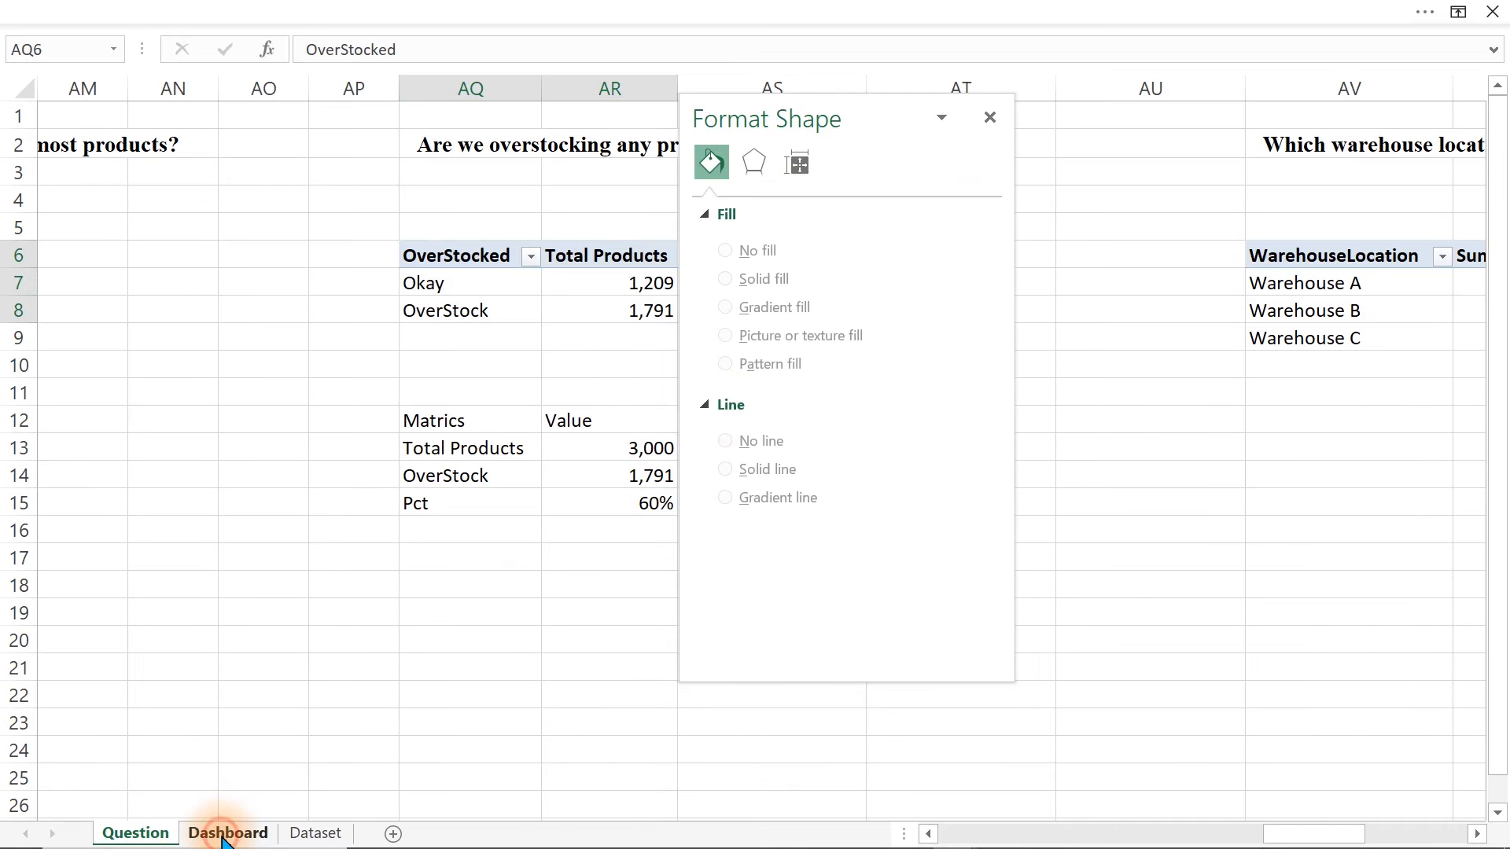
click(237, 586)
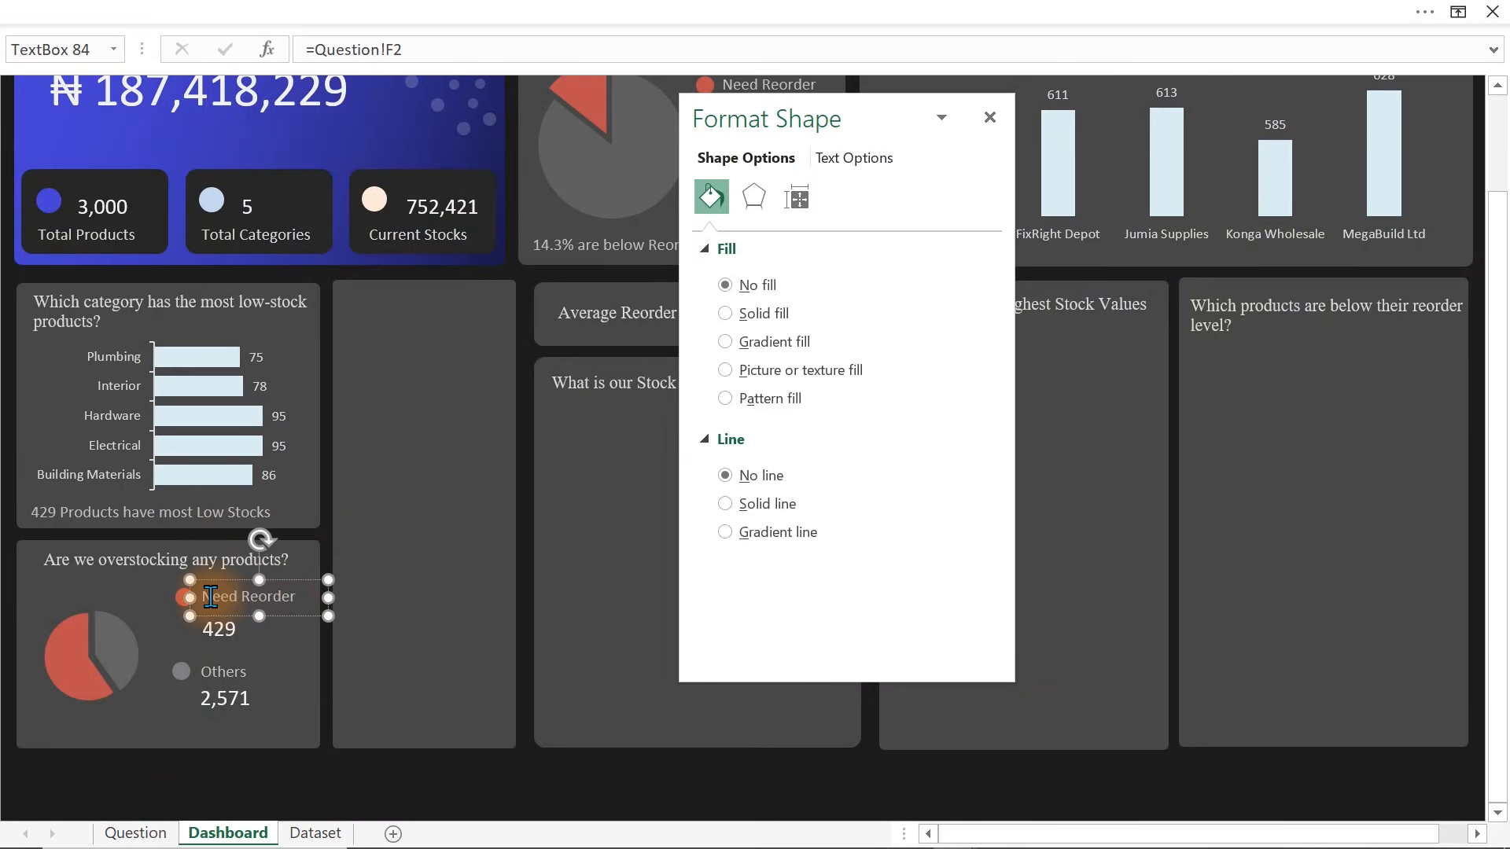
text(OverStocked)
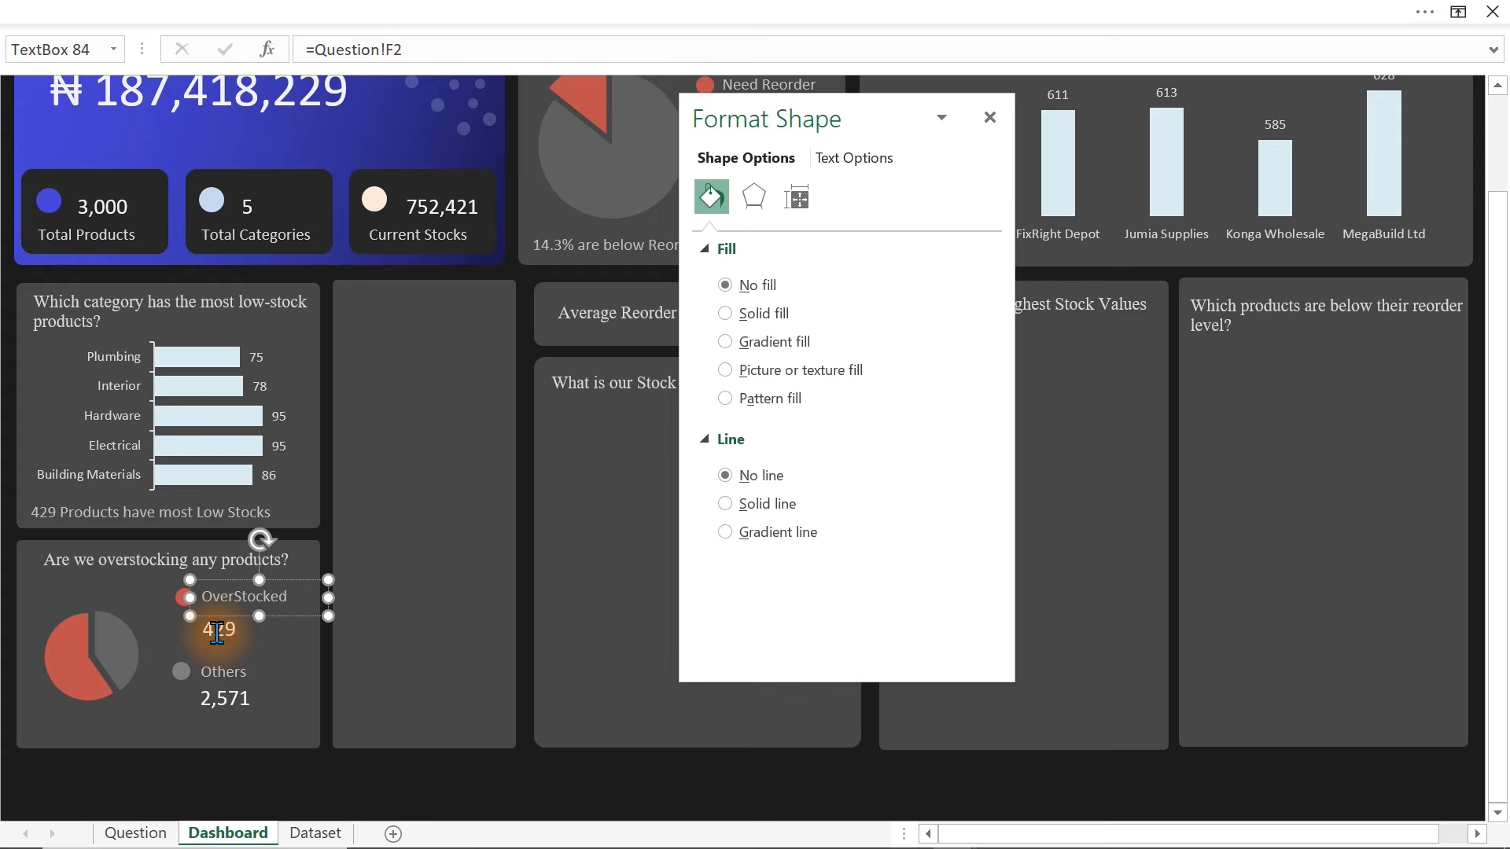
click(346, 777)
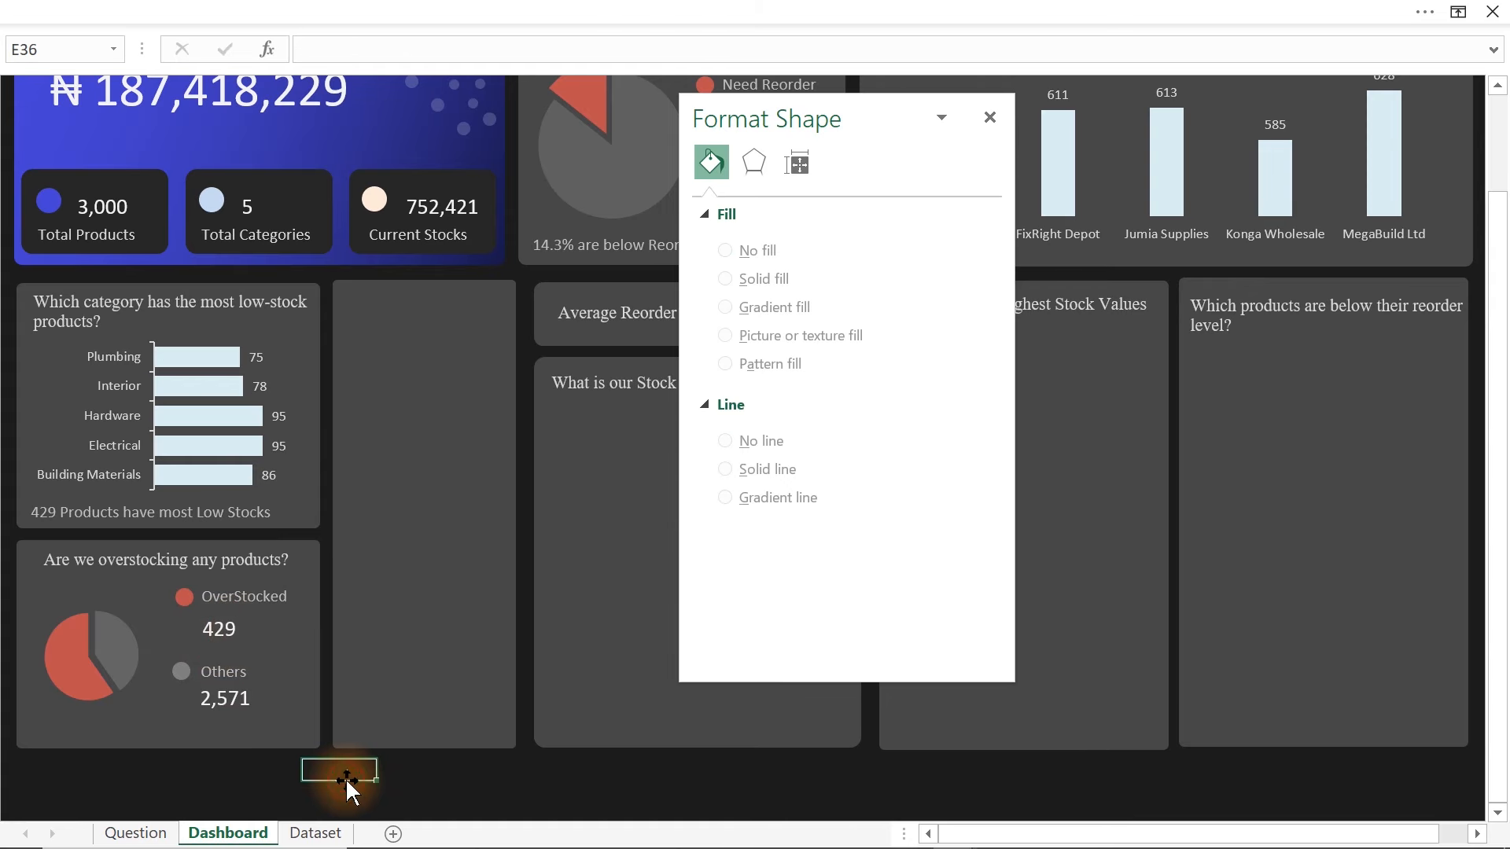
- Link the value under the OverStocked label to cell AR8 on the Question sheet
click(226, 634)
drag(442, 47, 326, 48)
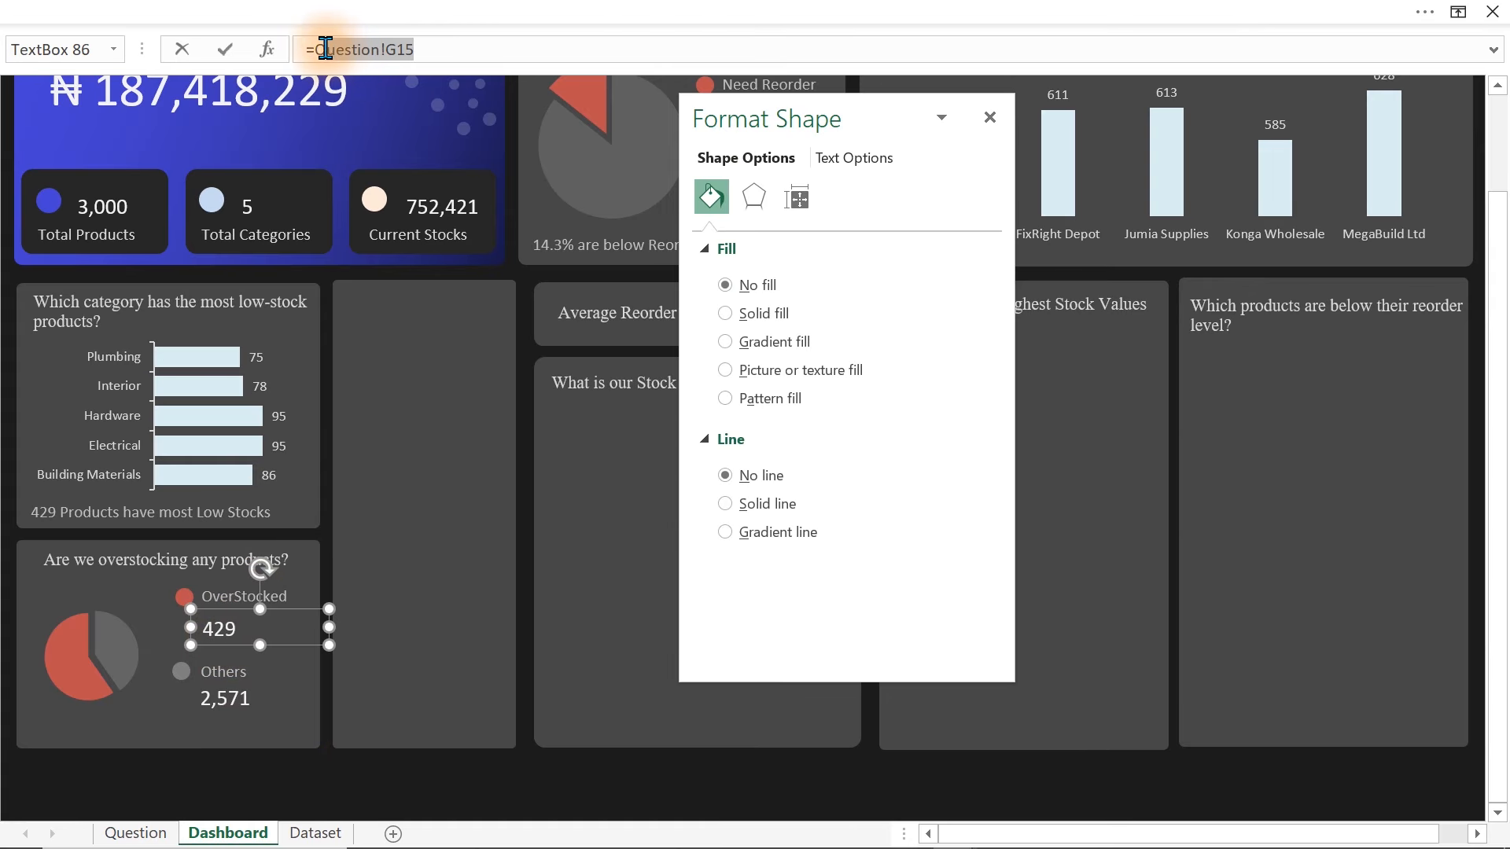
click(135, 832)
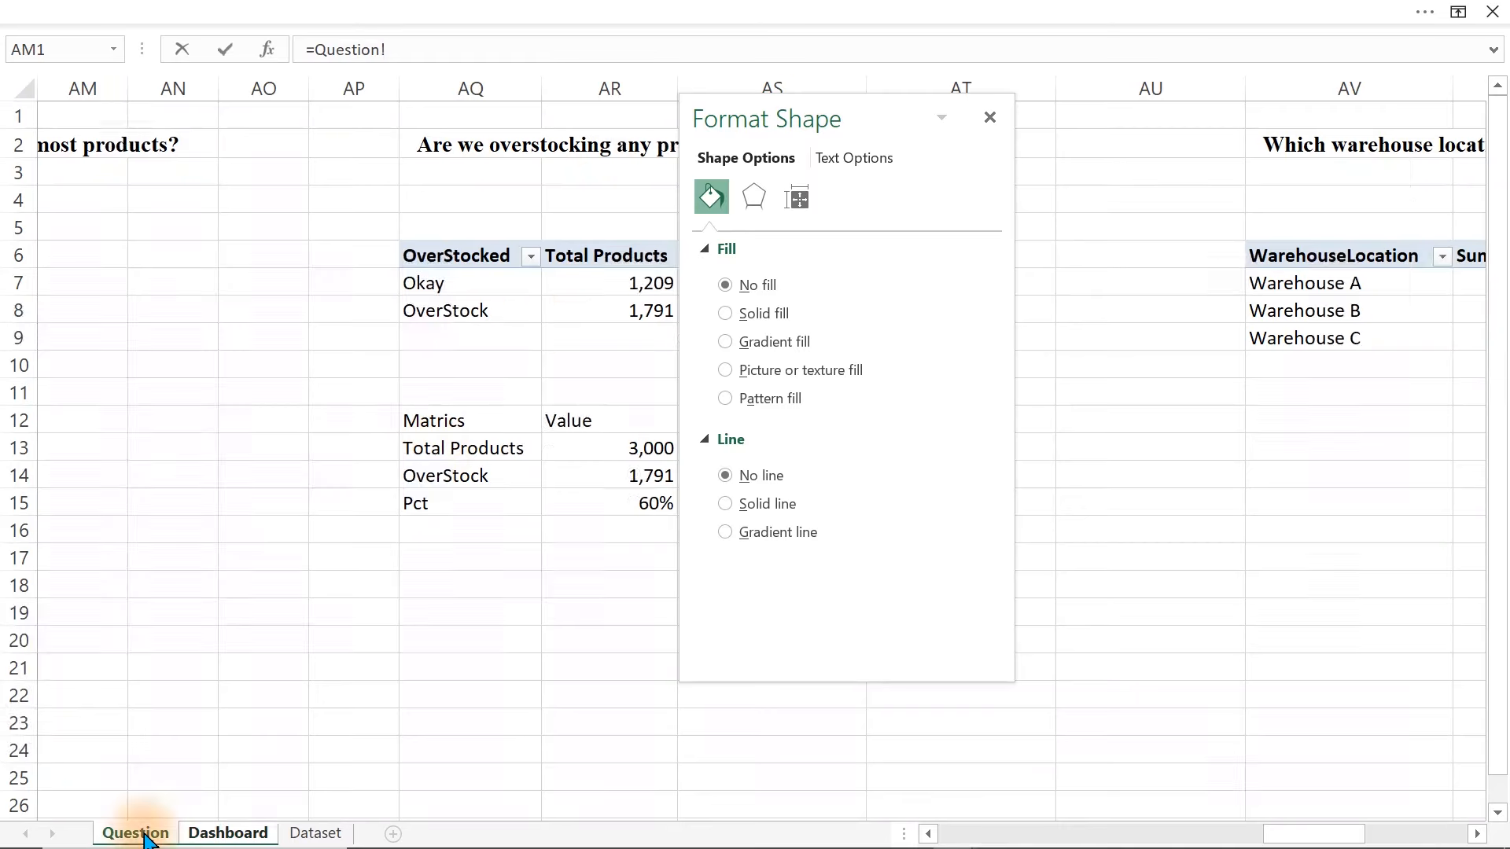
click(611, 314)
key(Return)
- Link the value under Others on the overstocking card to cell AR7 on the Question sheet
click(236, 700)
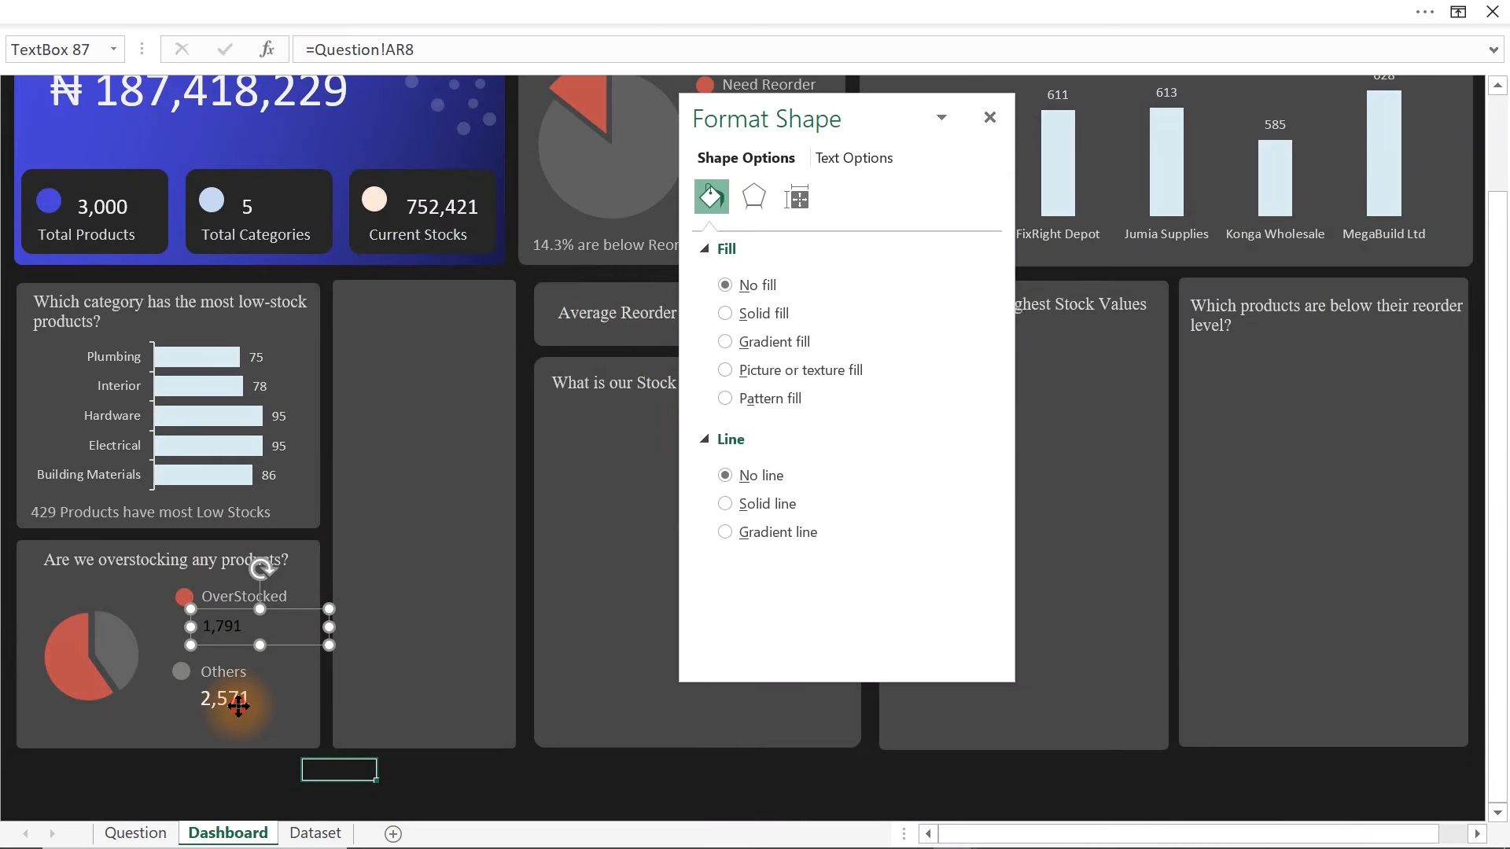
drag(444, 49, 315, 49)
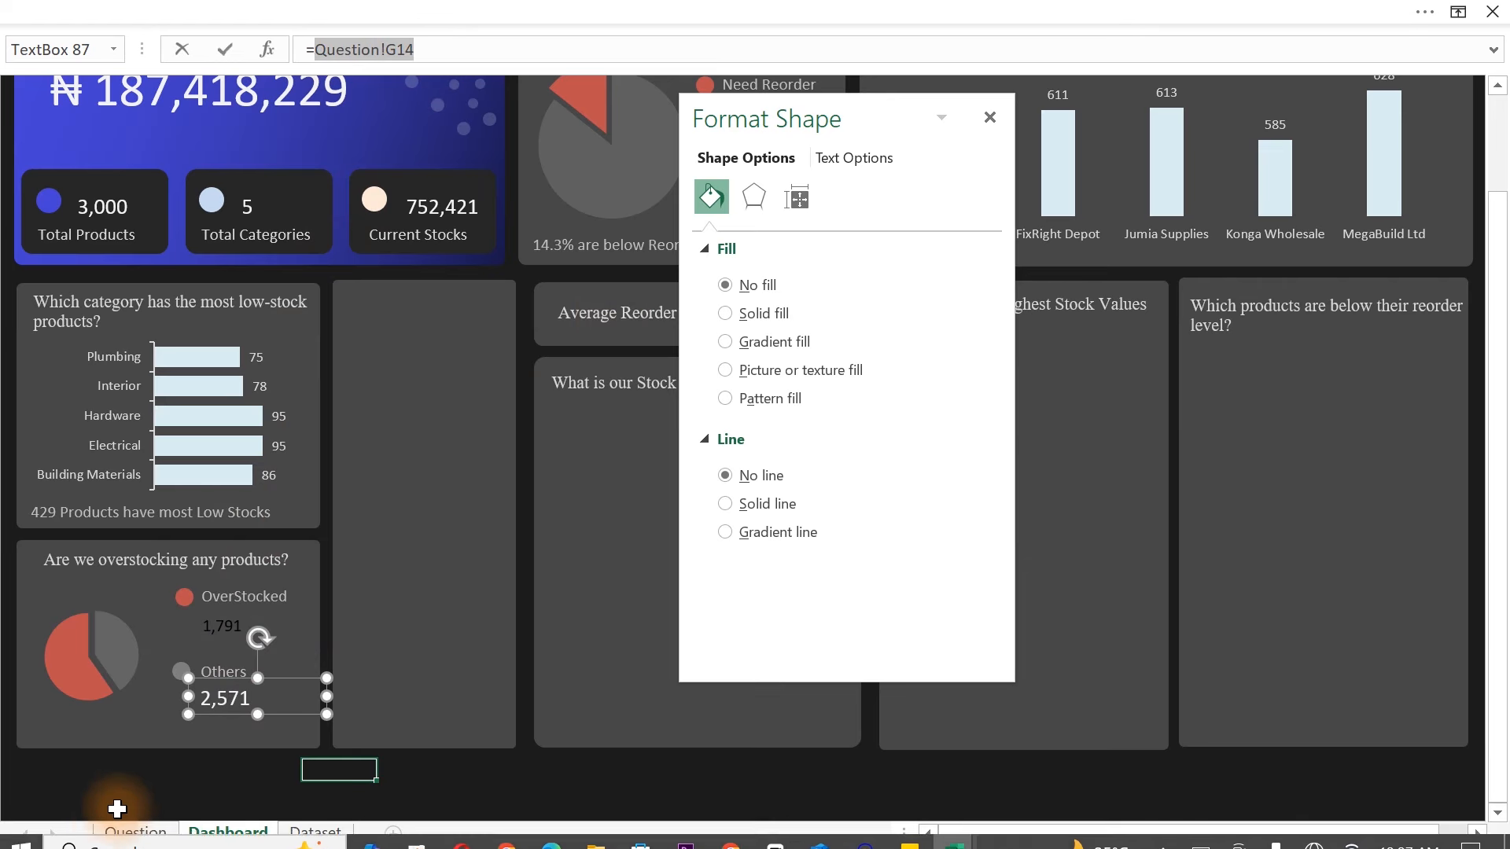
click(109, 839)
click(645, 279)
key(Return)
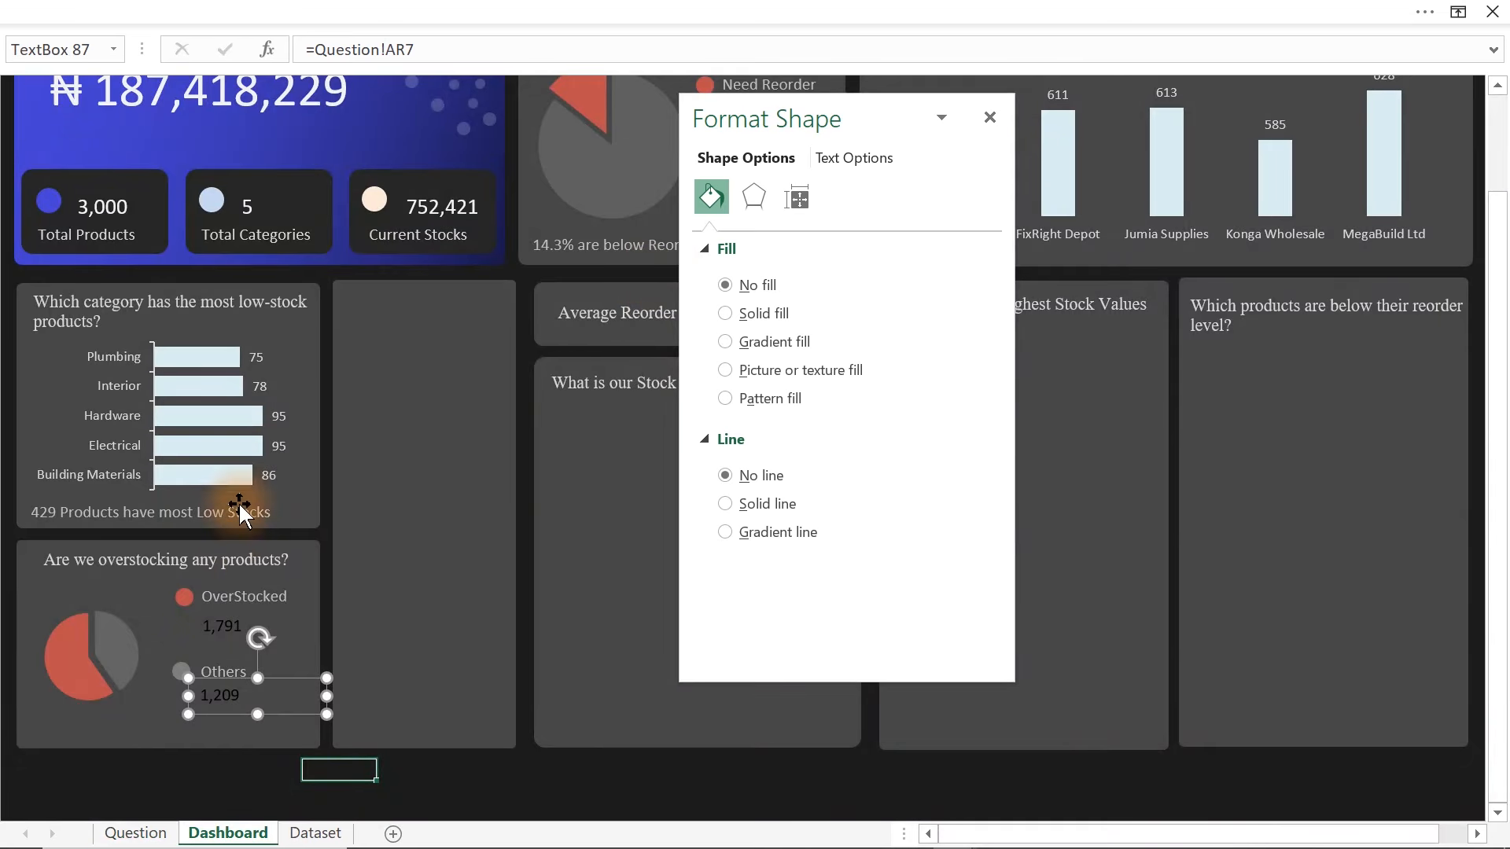
click(991, 117)
- Copy the text formatting of the reorder card's Others value onto both values on the overstocking card
click(744, 210)
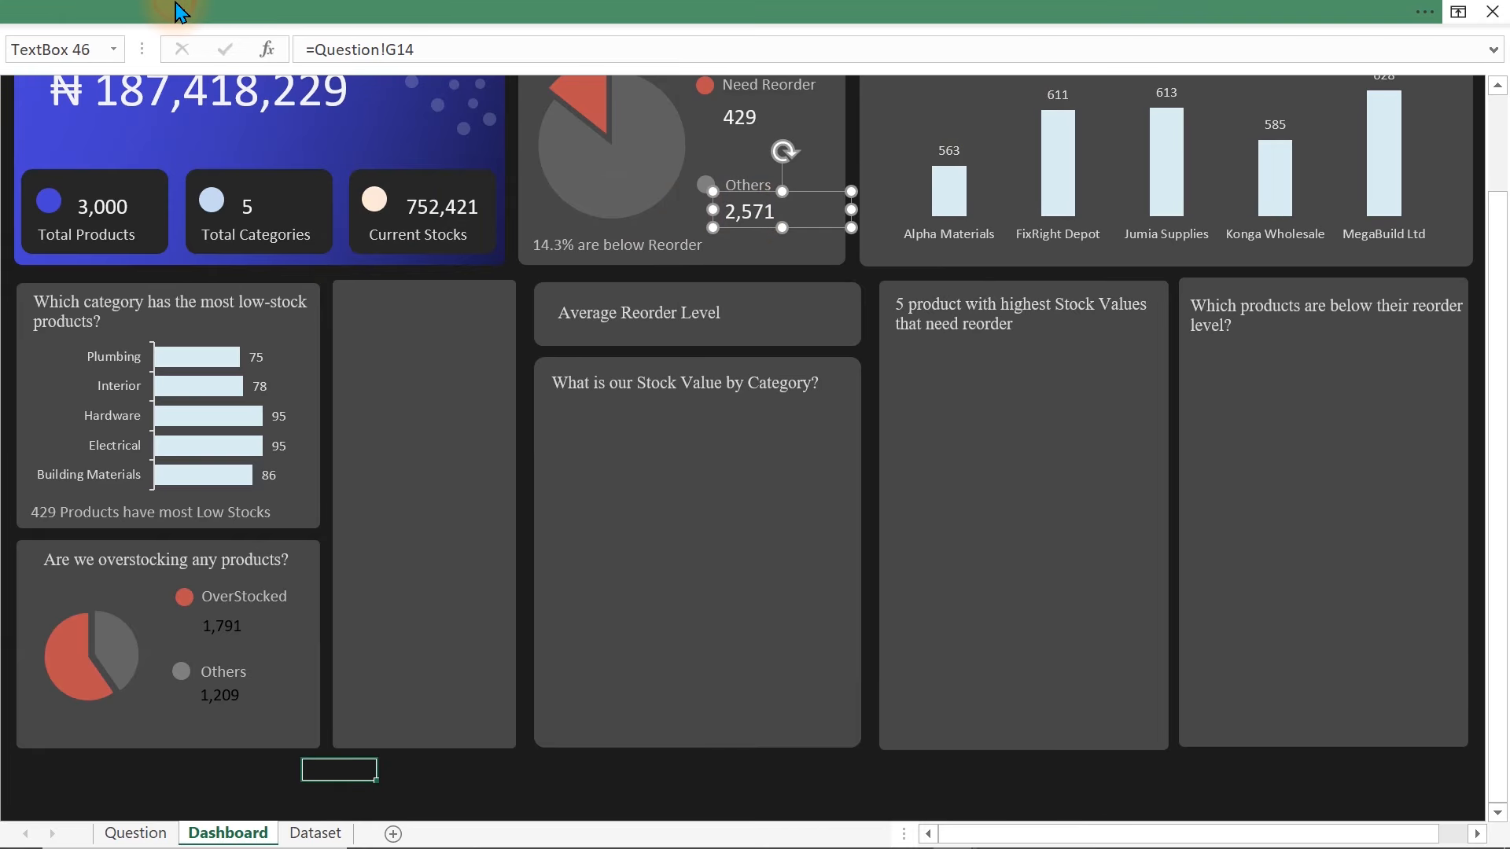
click(182, 15)
click(101, 58)
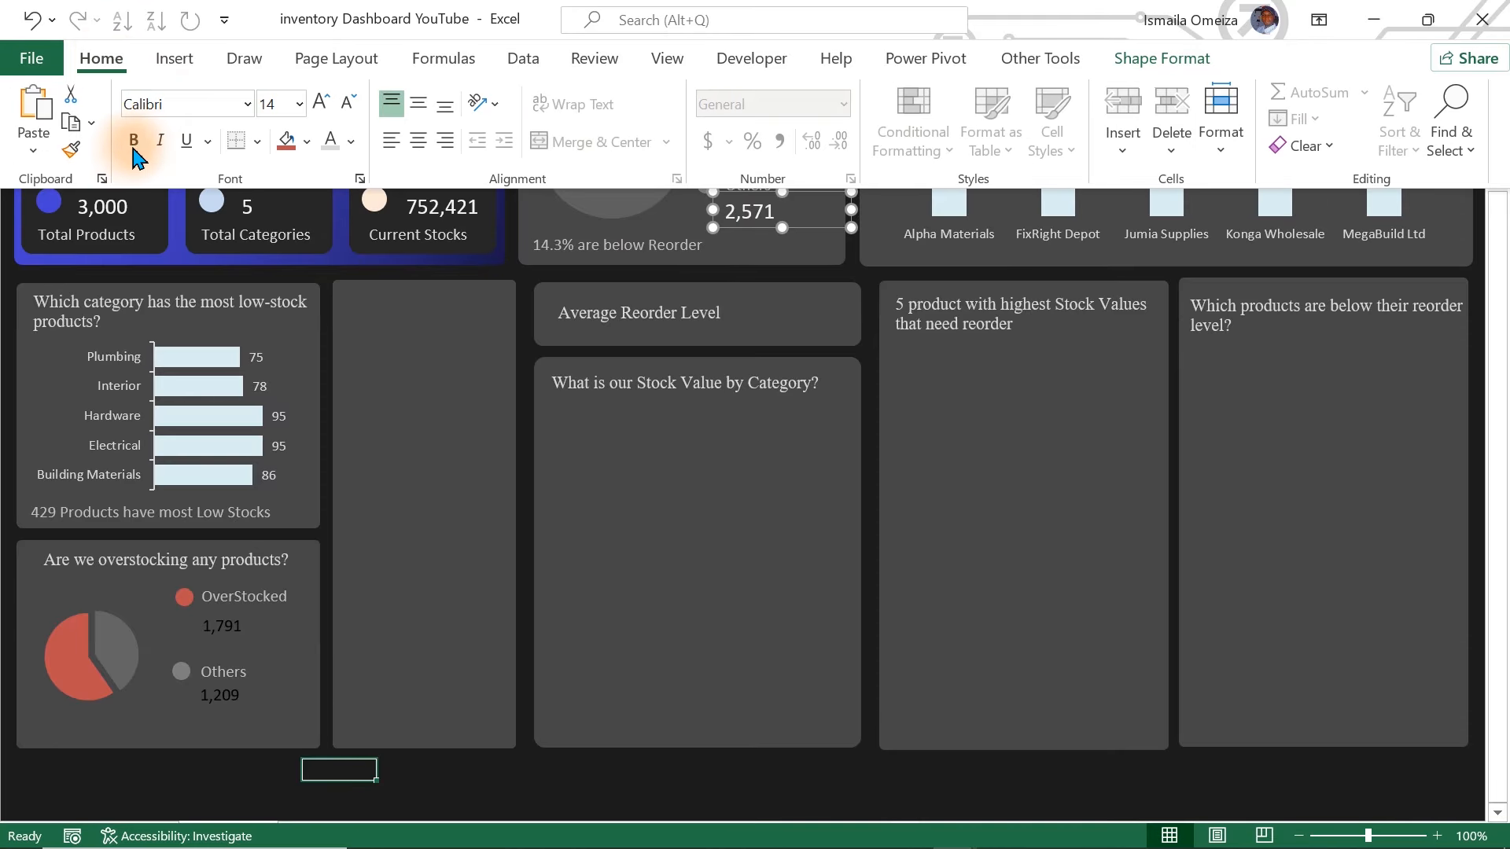
click(70, 151)
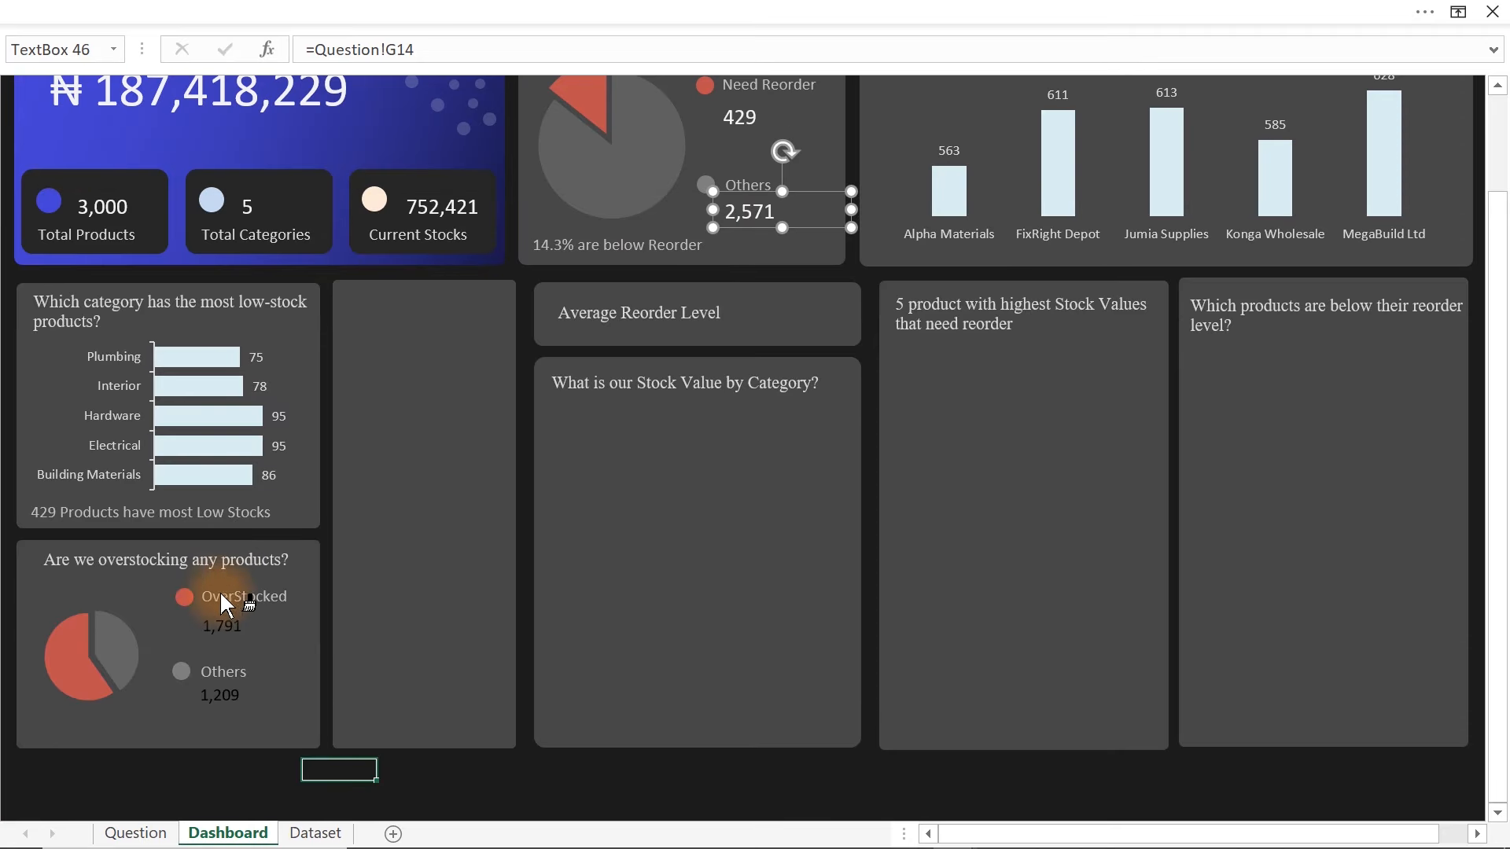
click(214, 638)
click(219, 703)
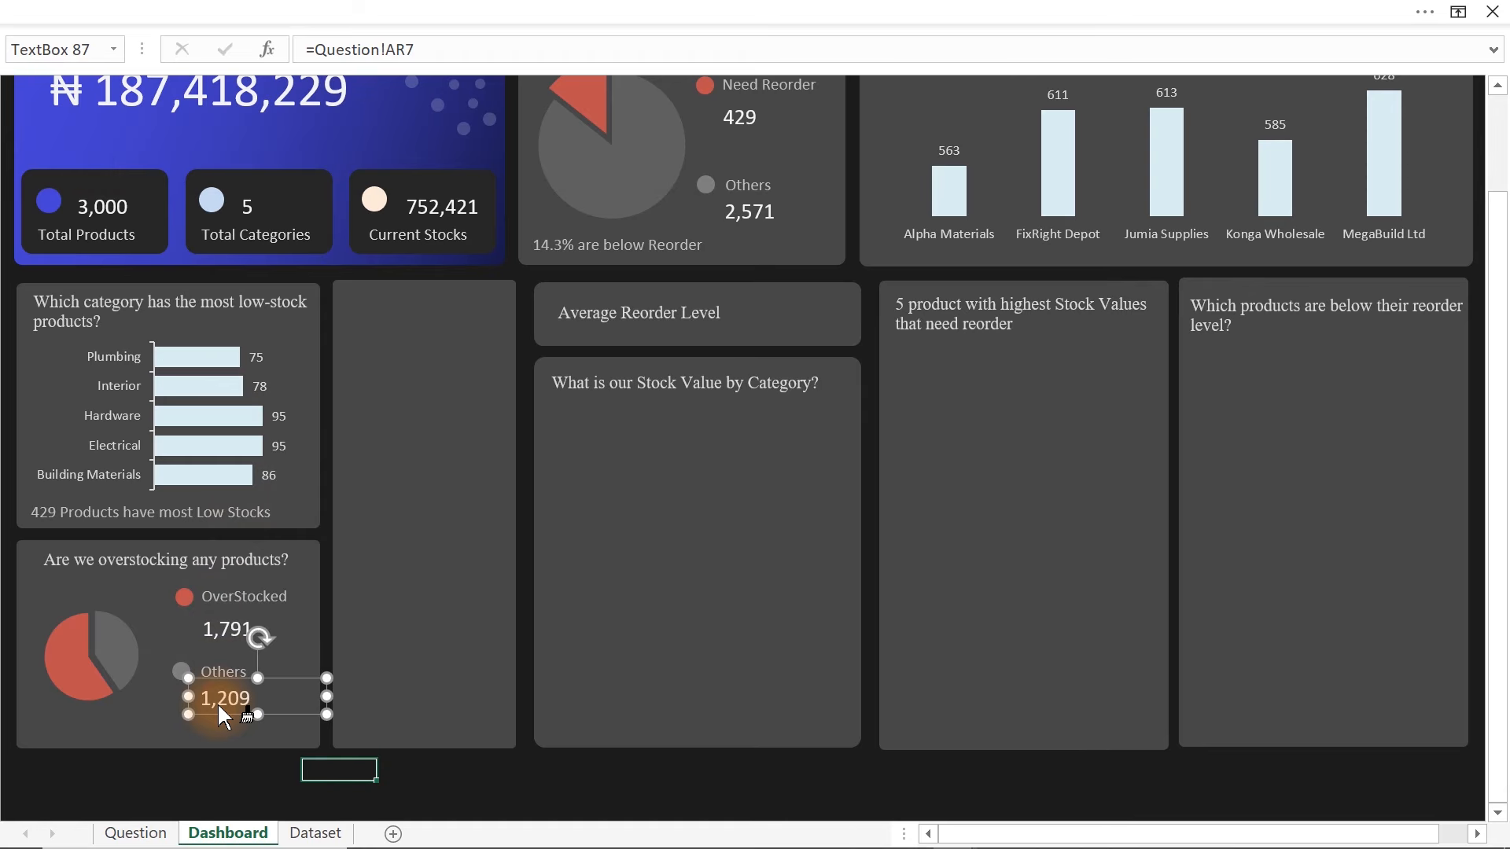
click(193, 770)
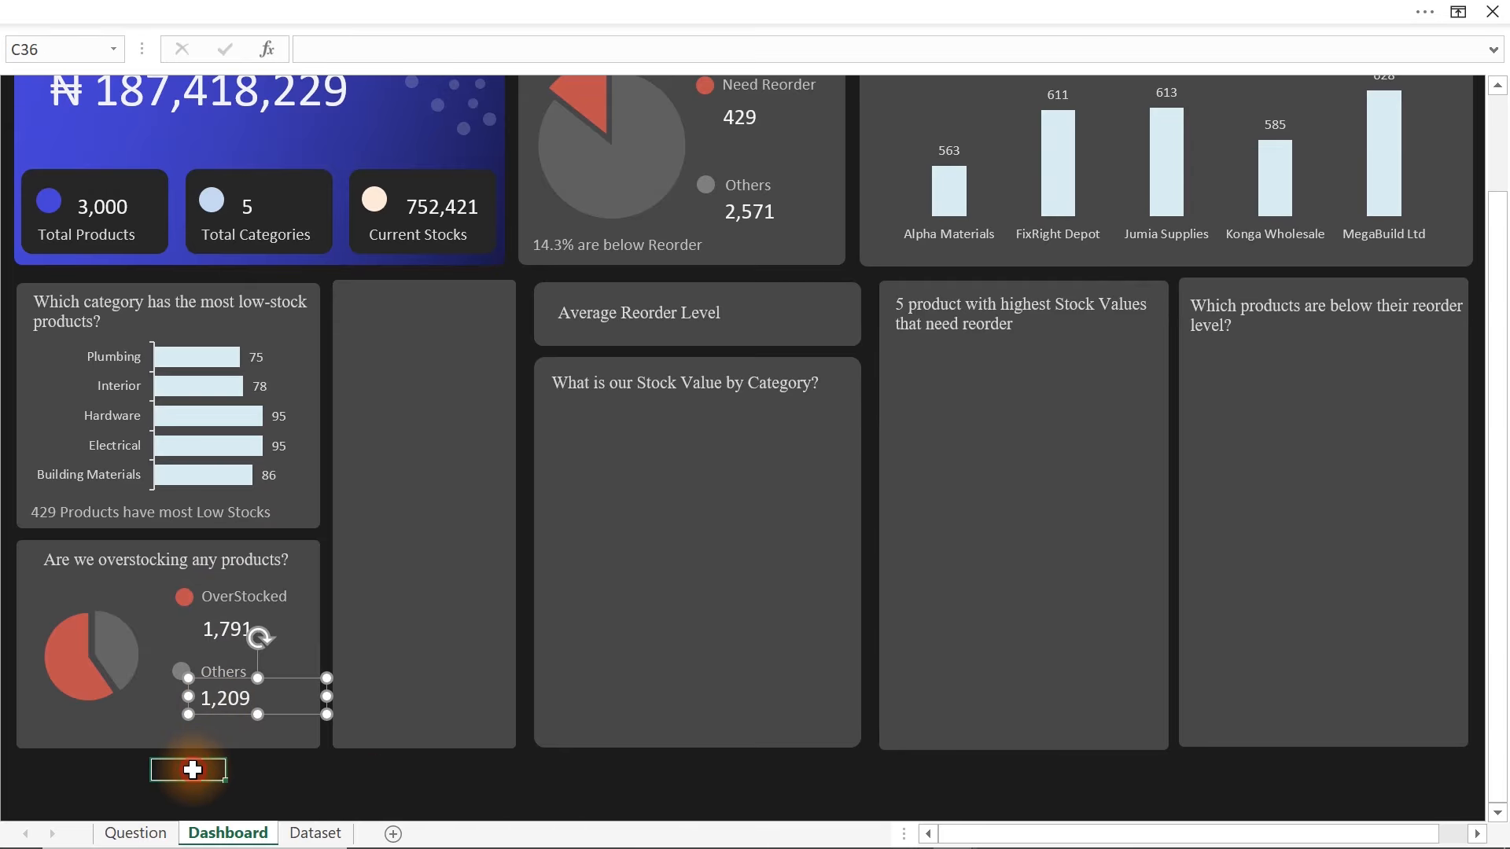
- Duplicate the low-stock card's summary text box and place the copy beneath the pie on the overstocking card
click(183, 519)
key(ctrl+d)
drag(181, 522, 167, 725)
- In cell AQ18 of the Question sheet, enter the formula =TEXT(AR15,"0.0%")&" of Products are OverStocked"
click(149, 832)
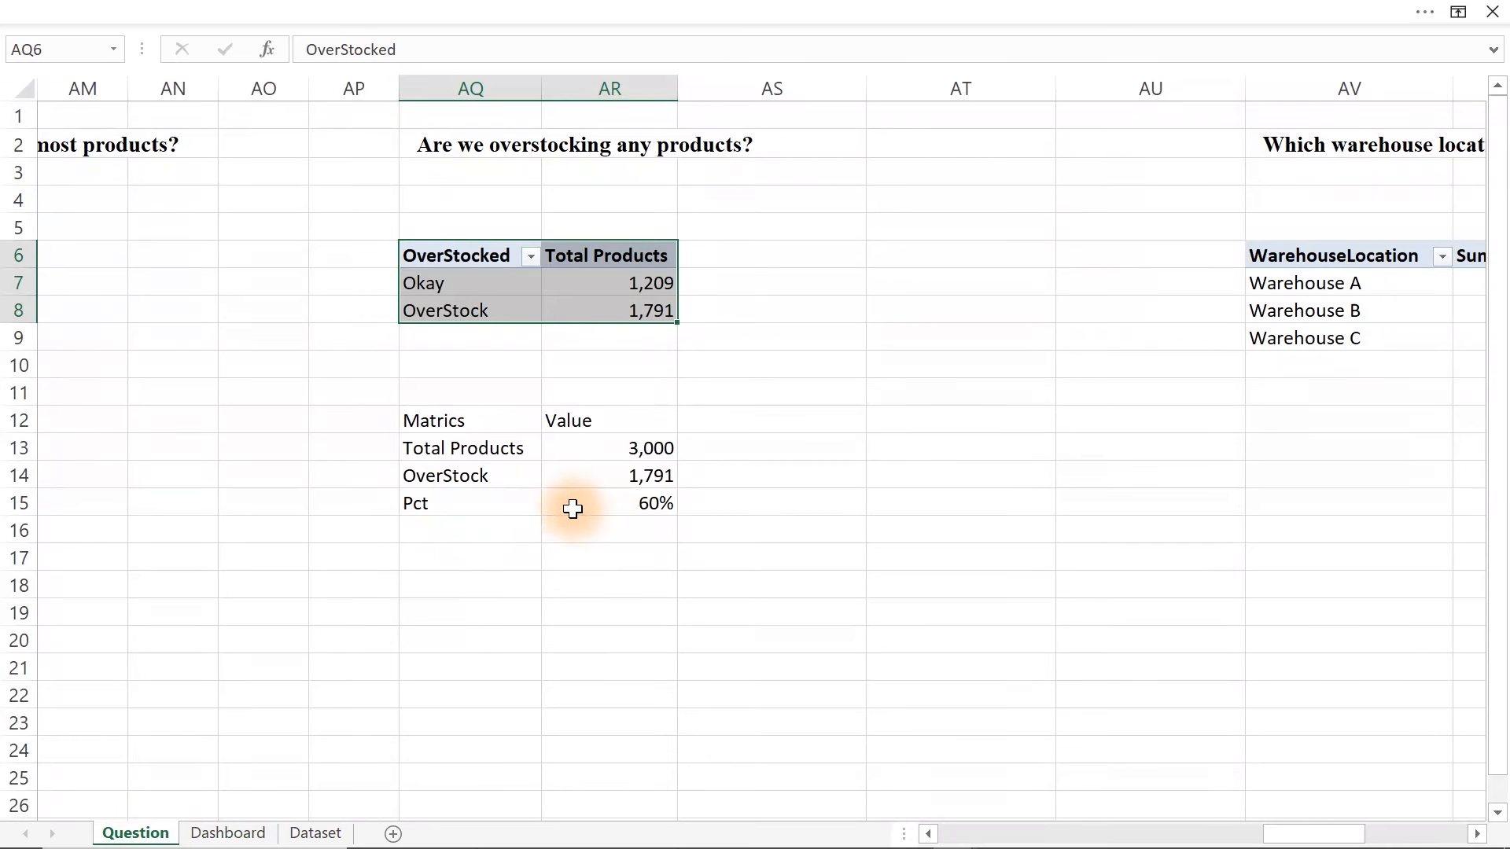
click(440, 587)
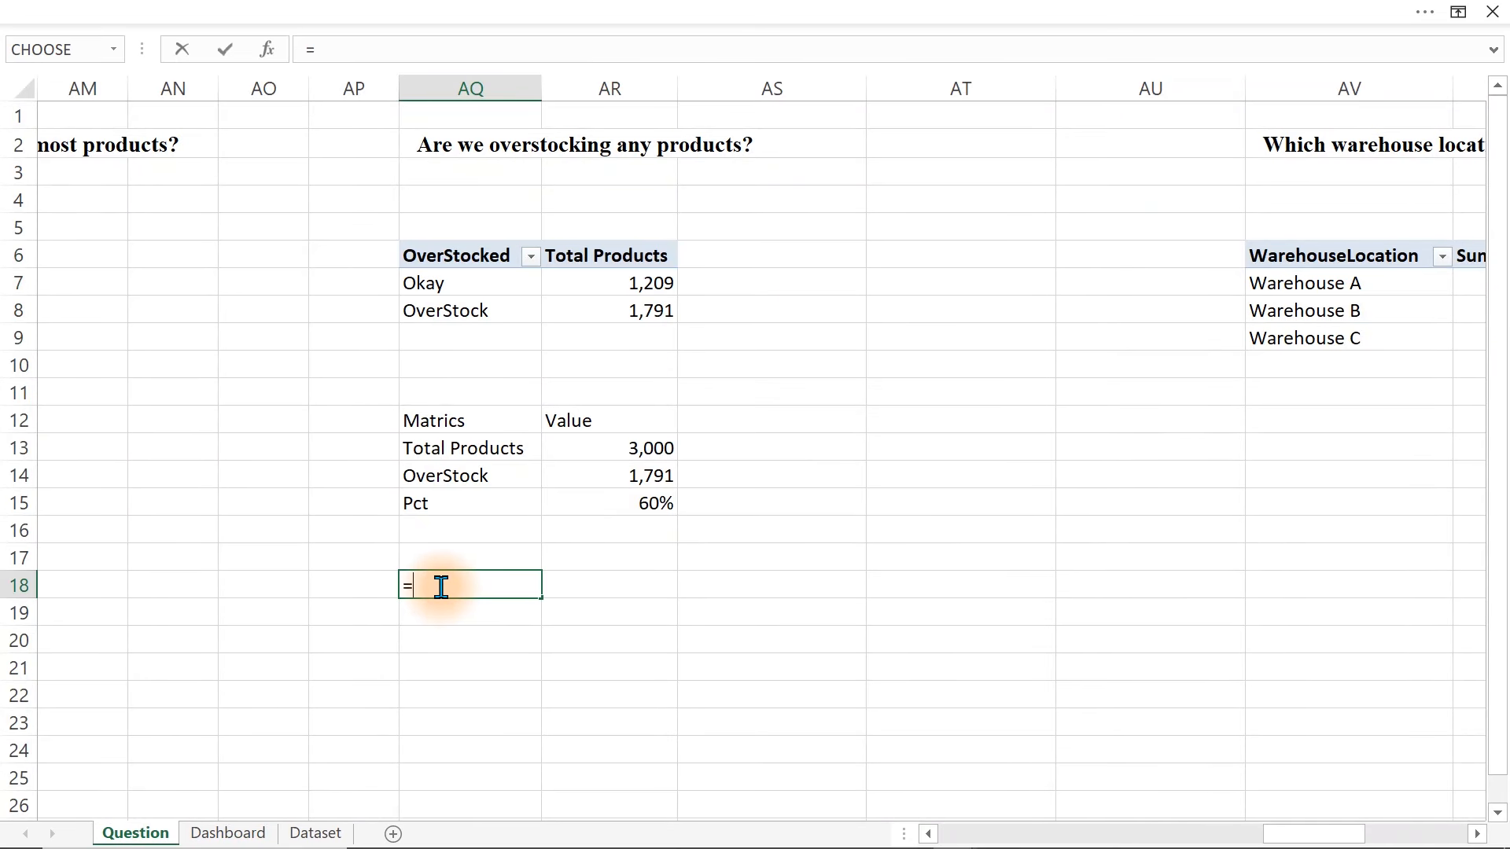
text(=tex)
key(Tab)
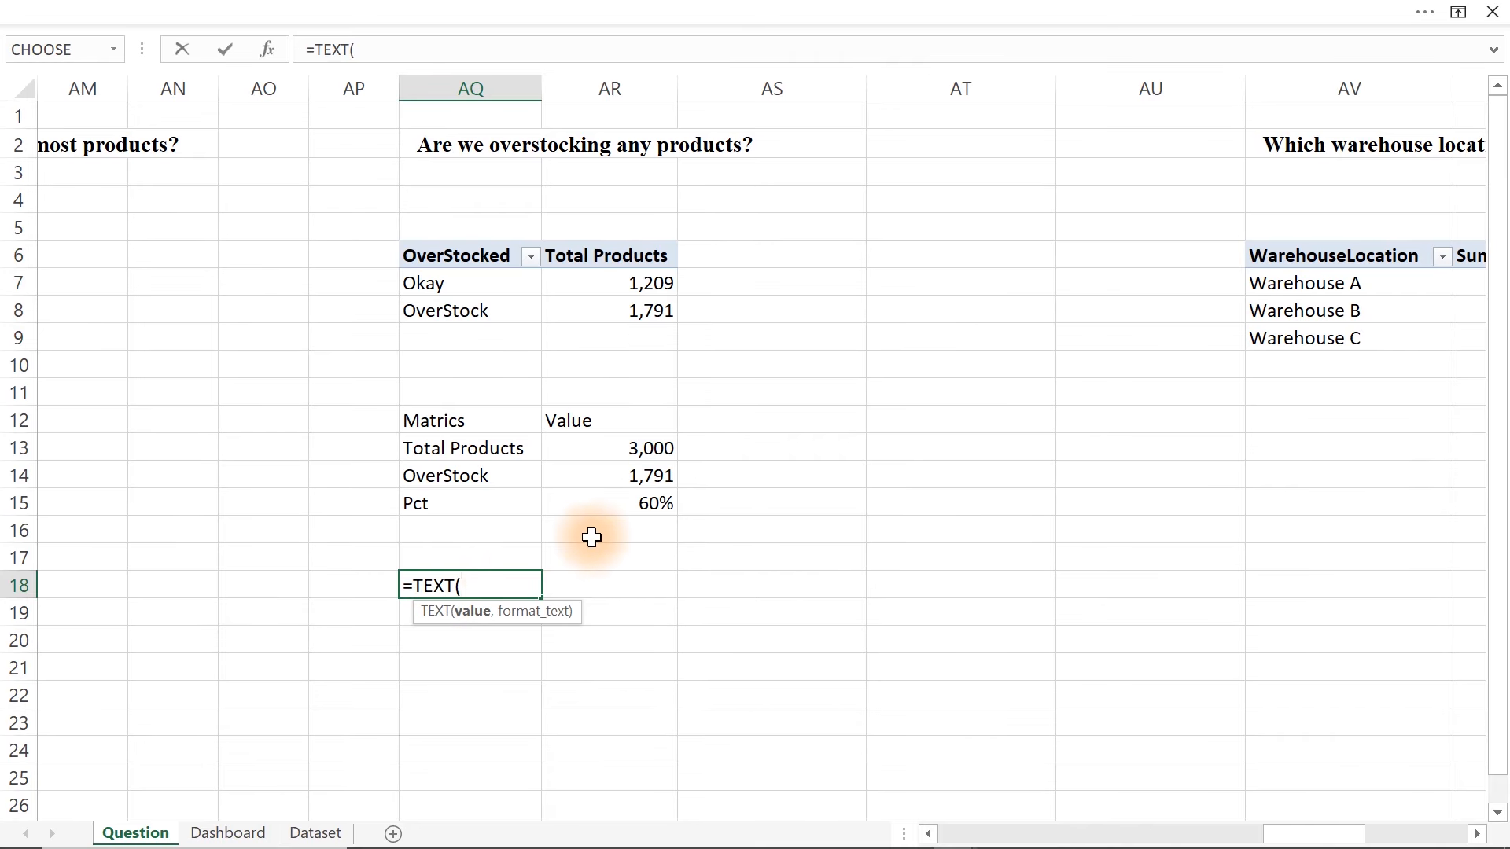
click(643, 507)
text(,)
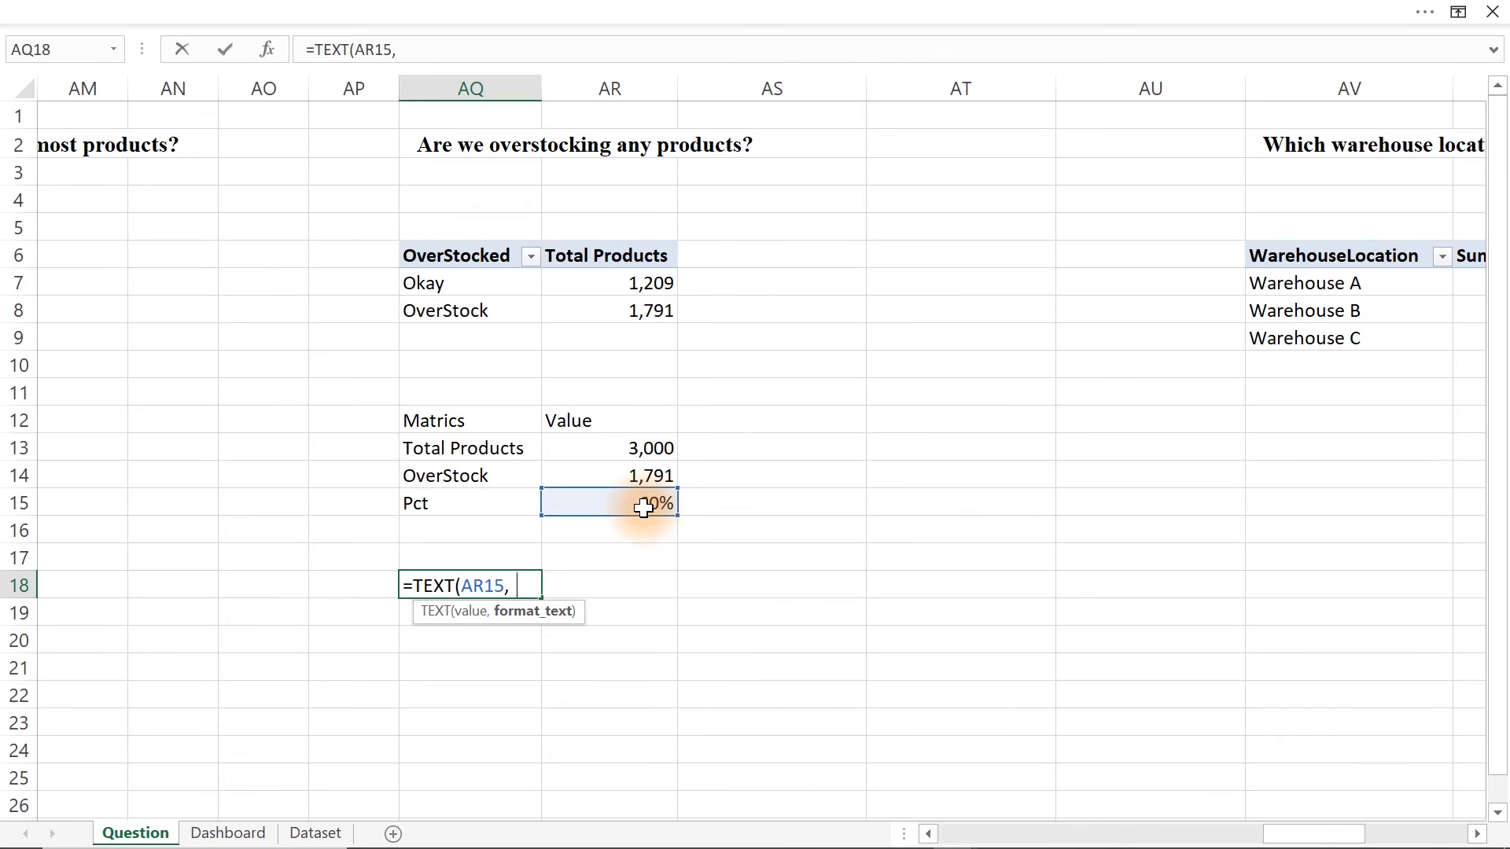
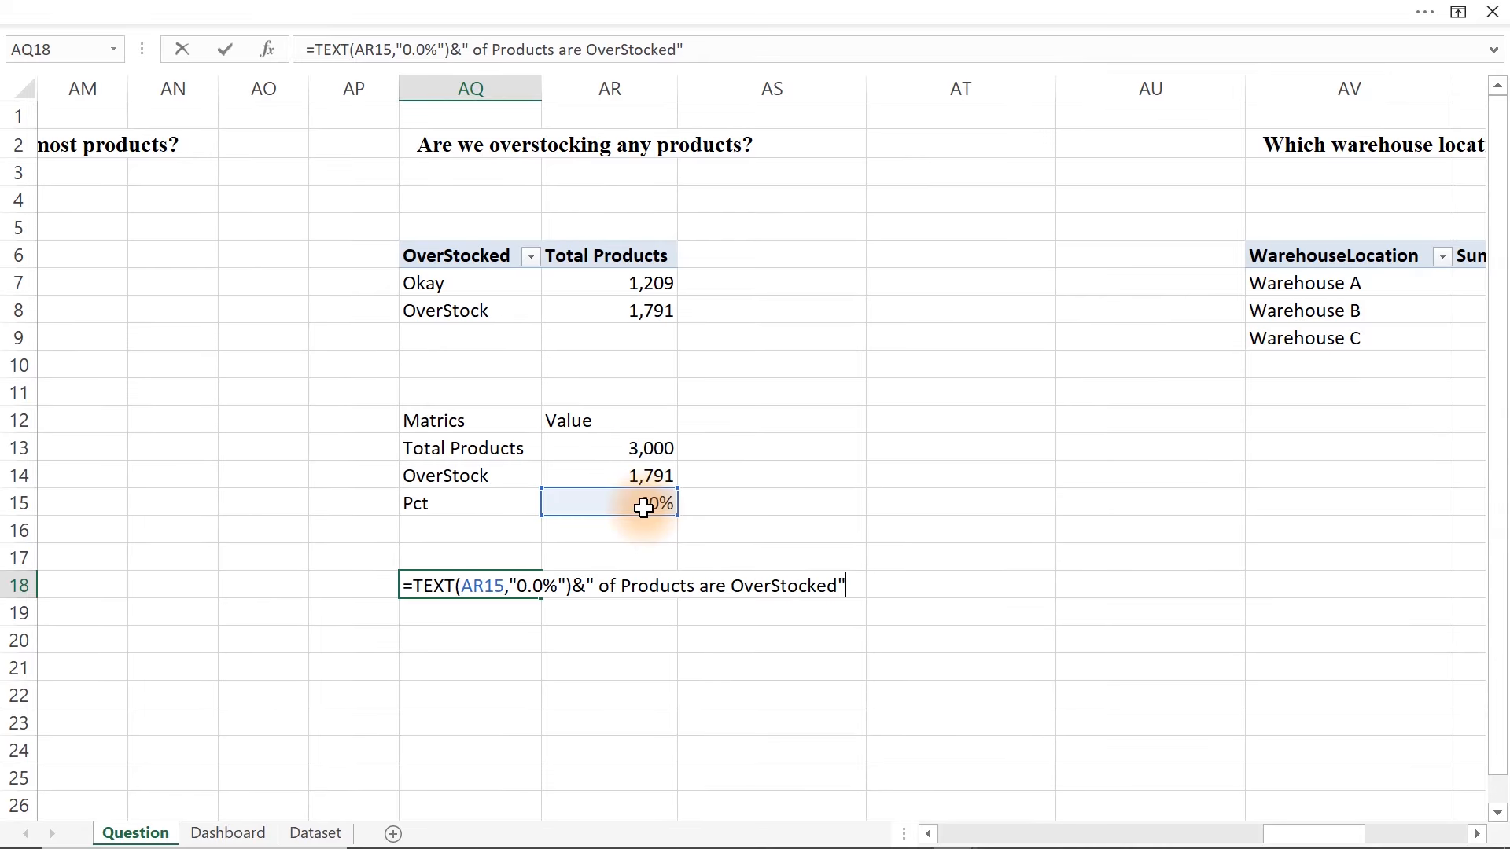
key(Return)
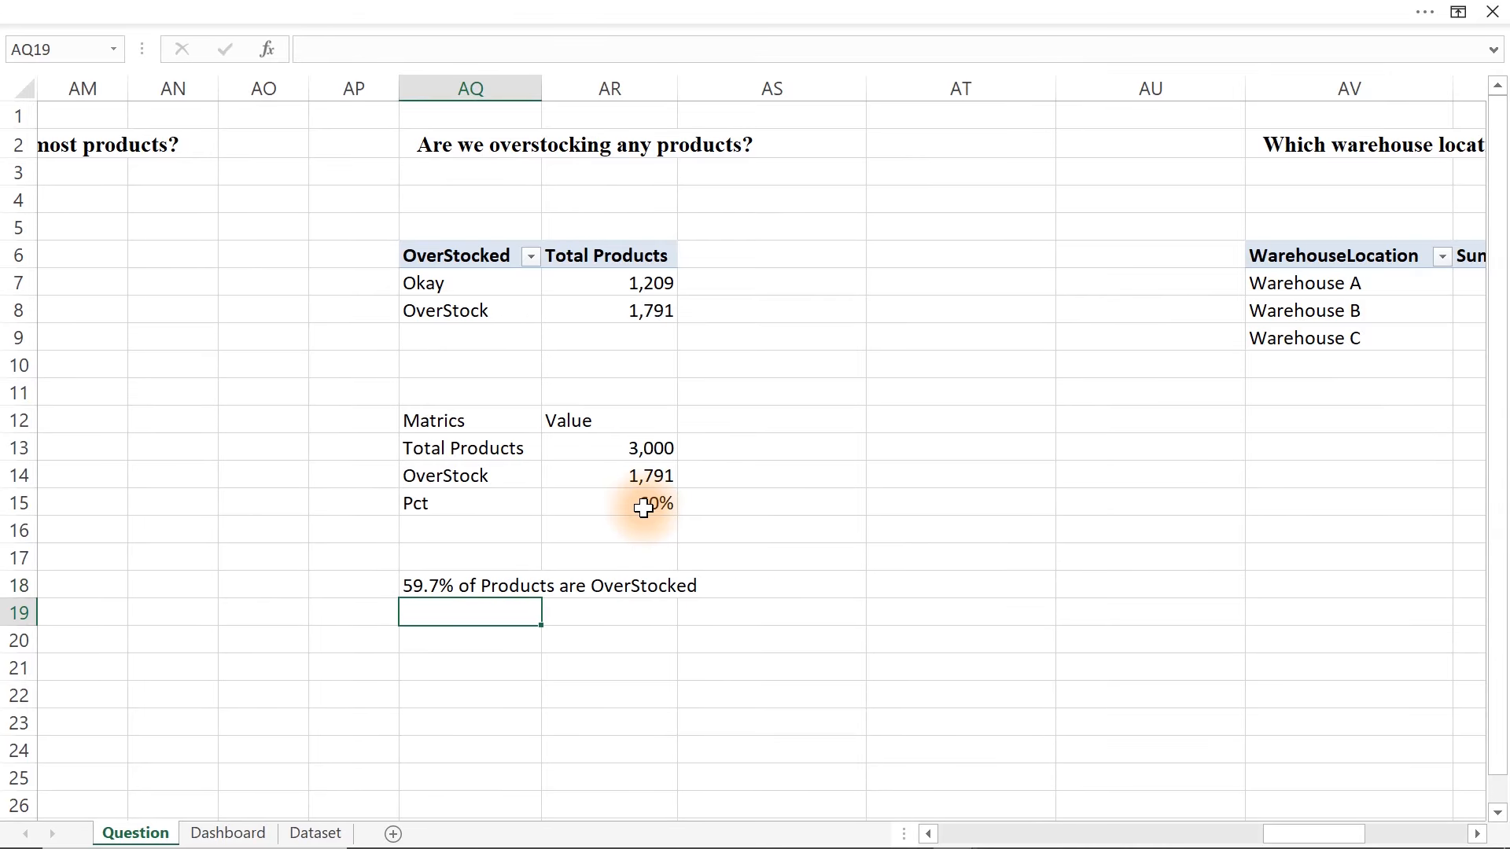
- Link the summary text box beneath the overstocking pie on the Dashboard to cell AQ18 on the Question sheet
click(227, 833)
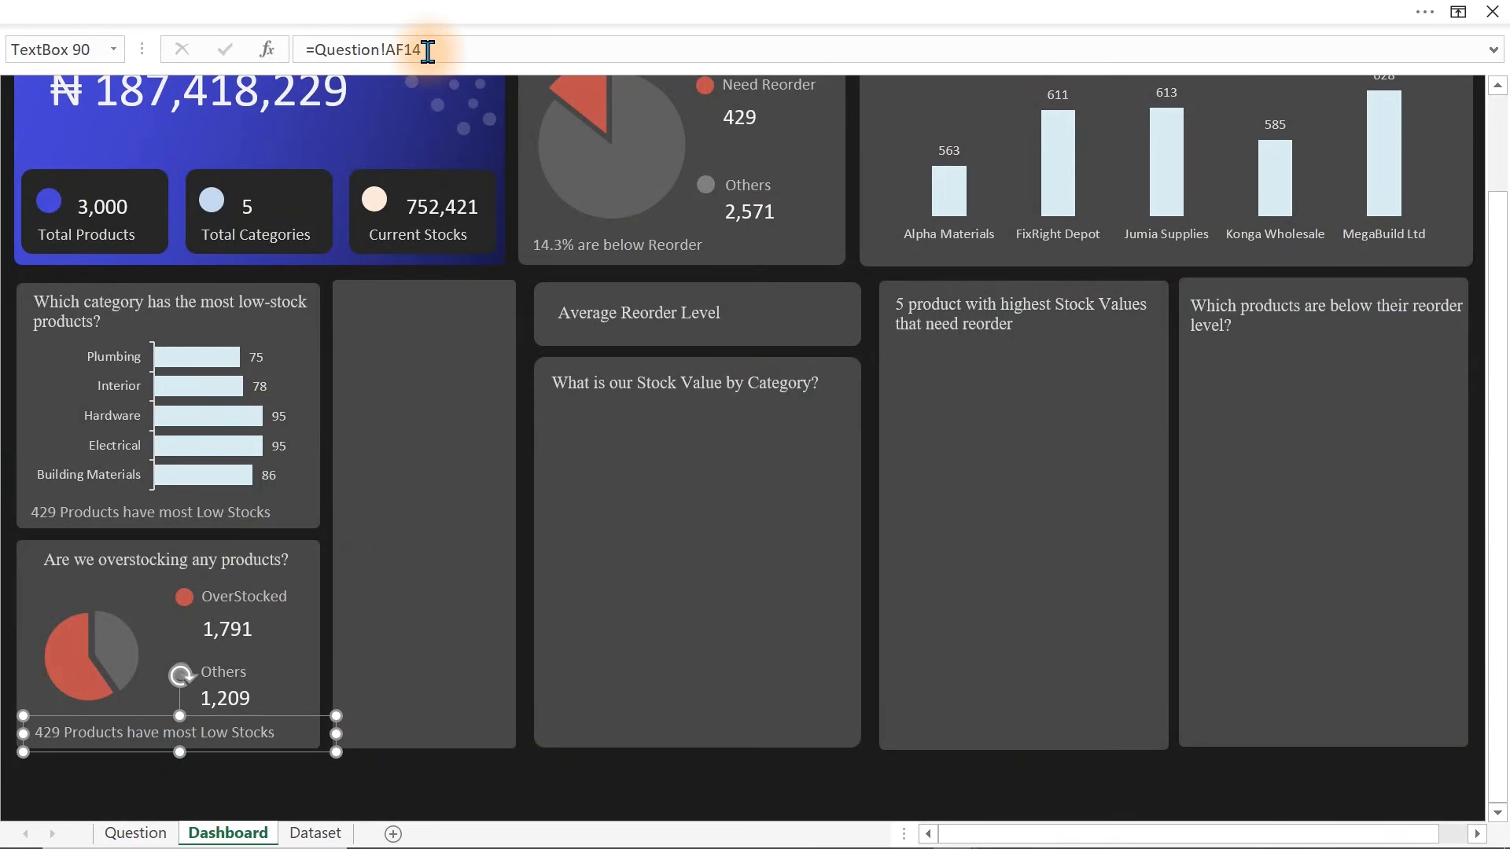
drag(424, 46, 324, 52)
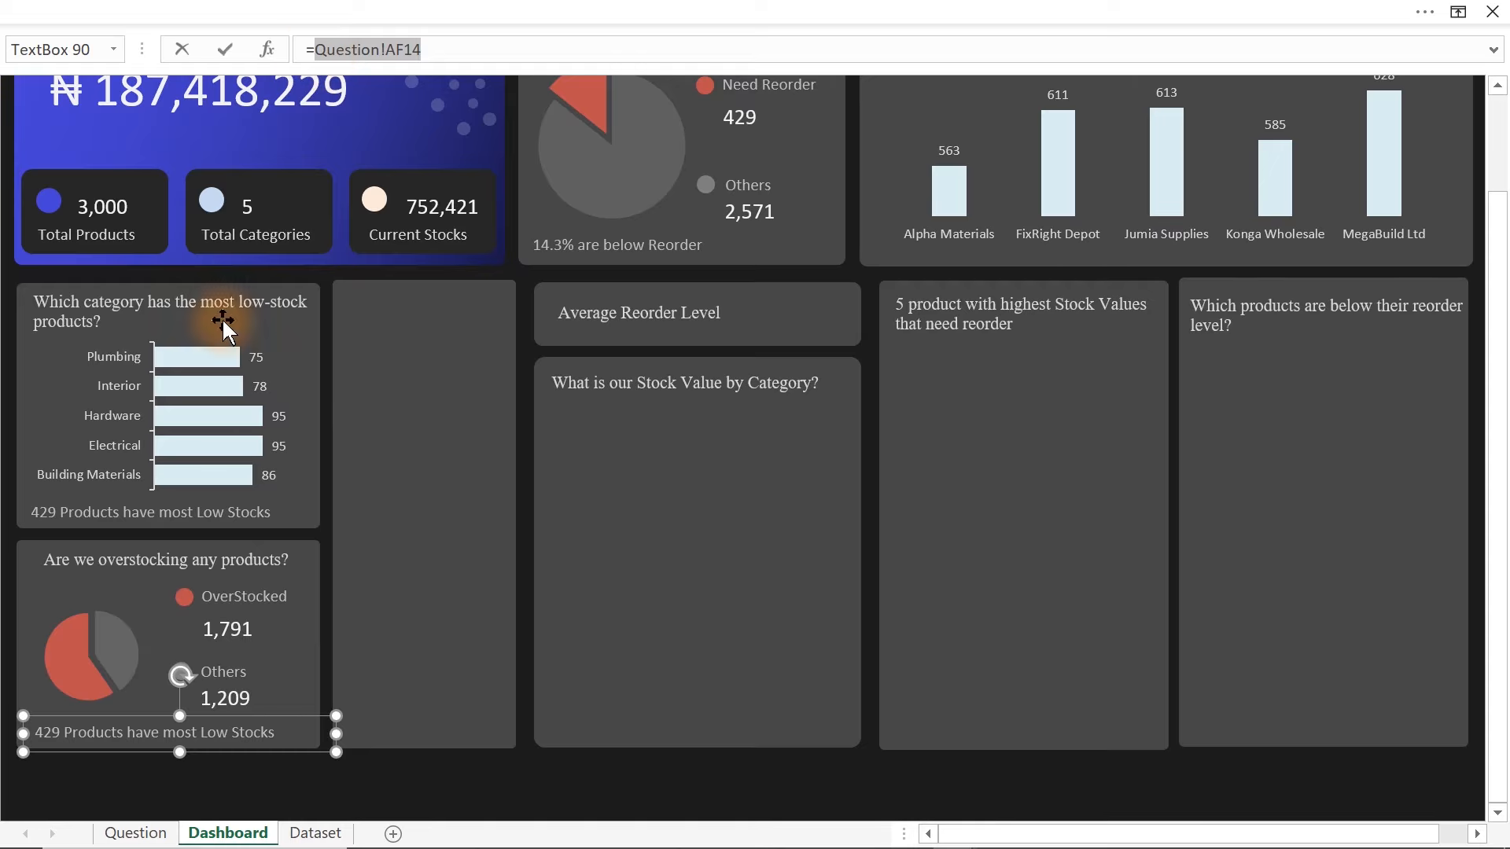
click(132, 832)
click(425, 589)
key(Return)
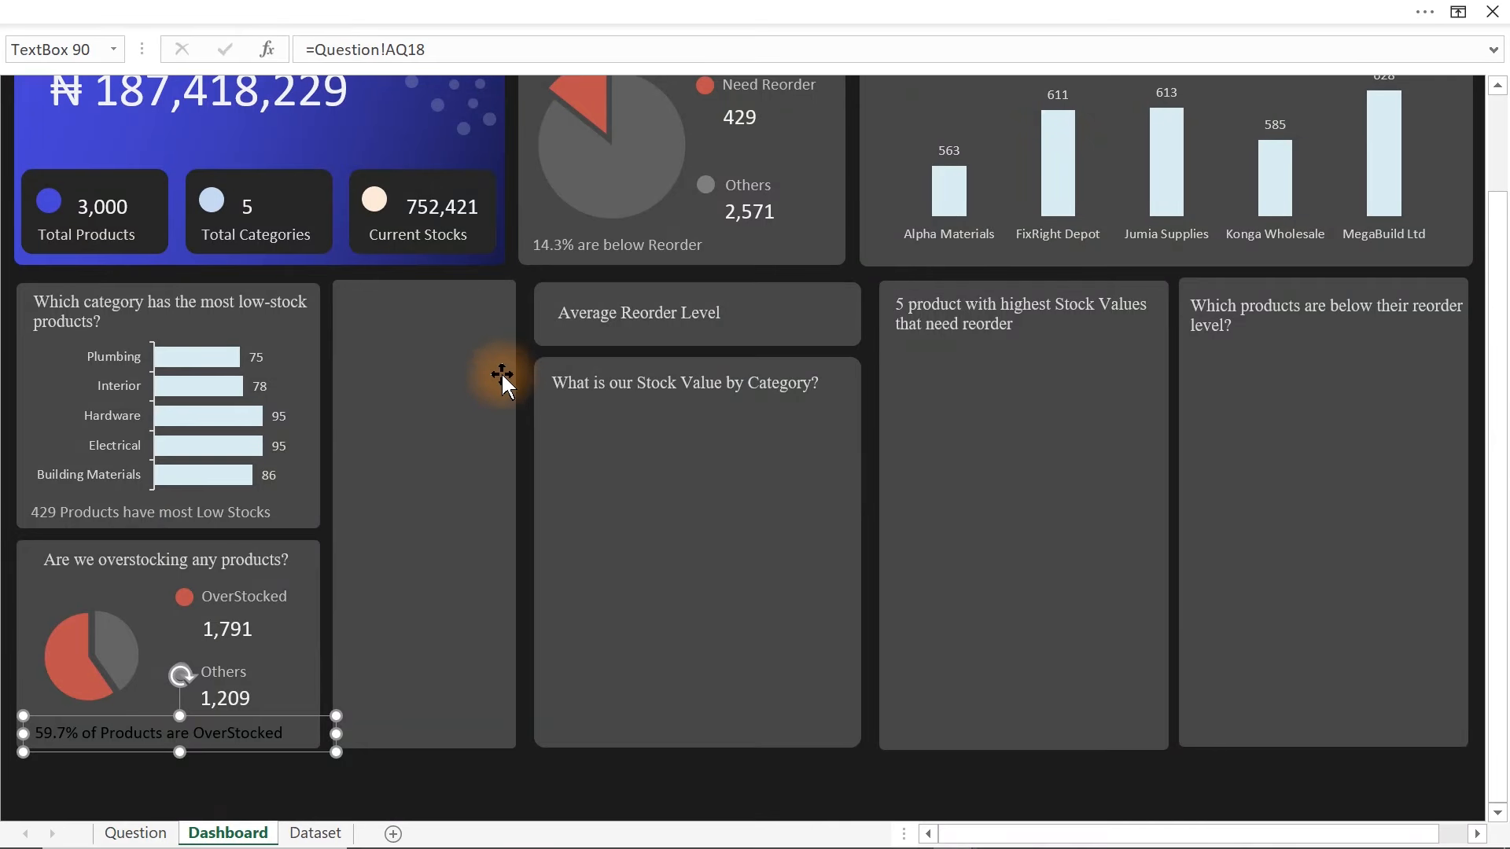
- Copy the text formatting of the low-stock card's summary line onto the overstocking card's summary text
click(166, 517)
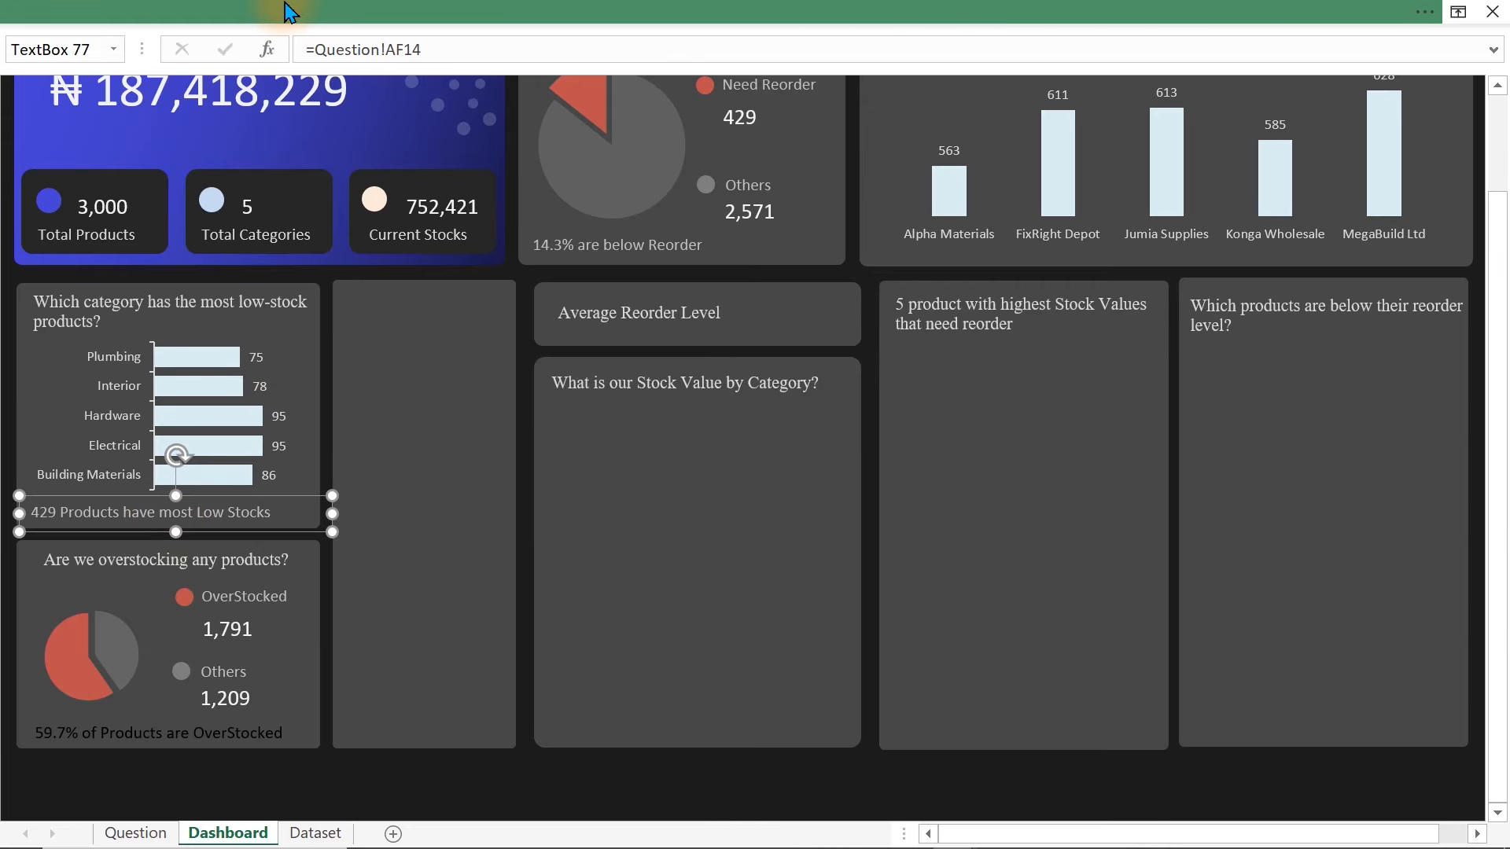
click(287, 13)
click(73, 149)
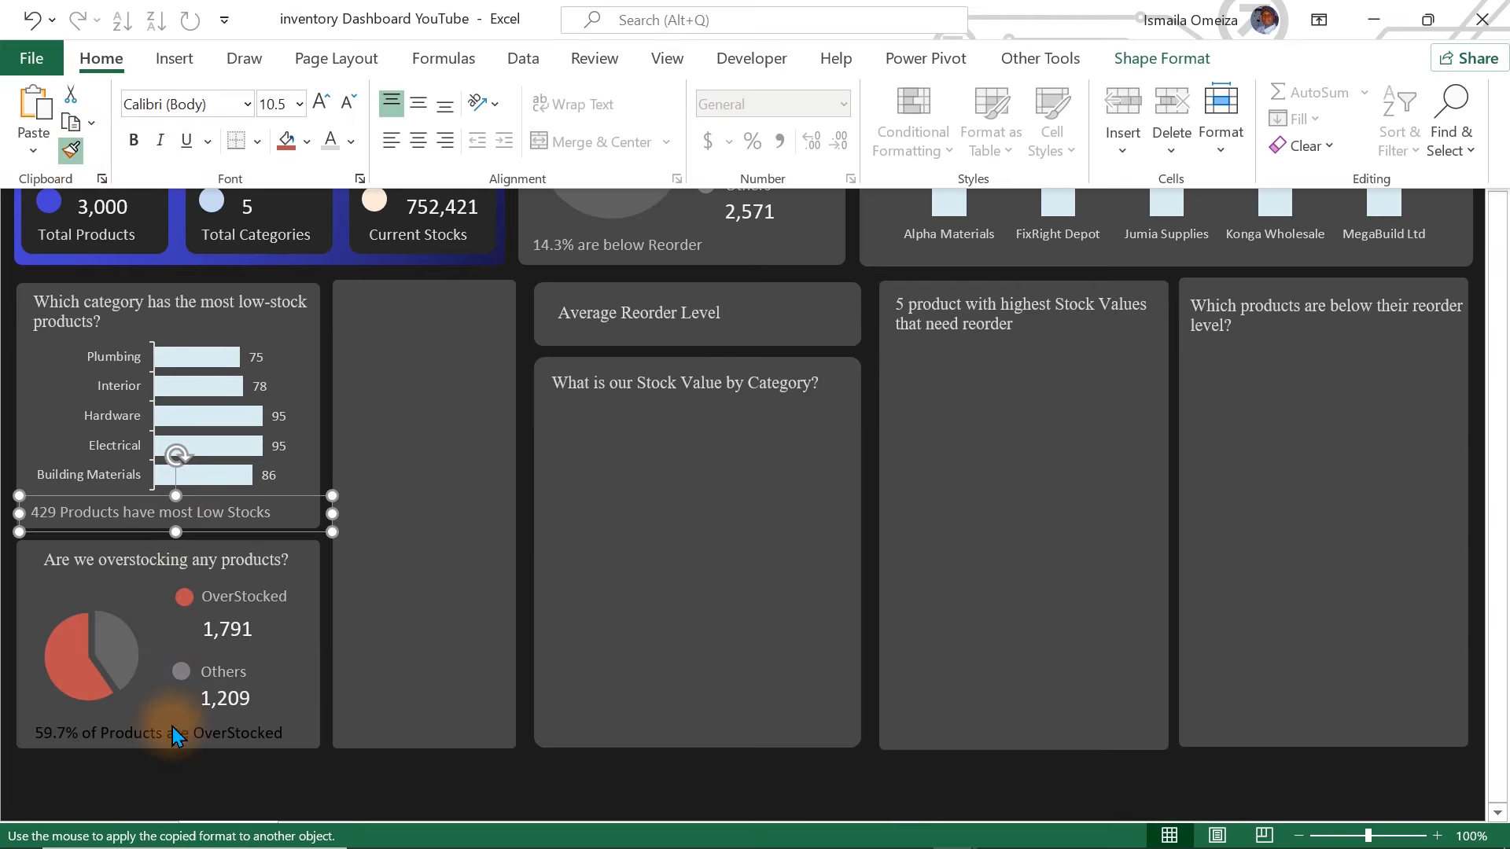
click(129, 734)
click(129, 735)
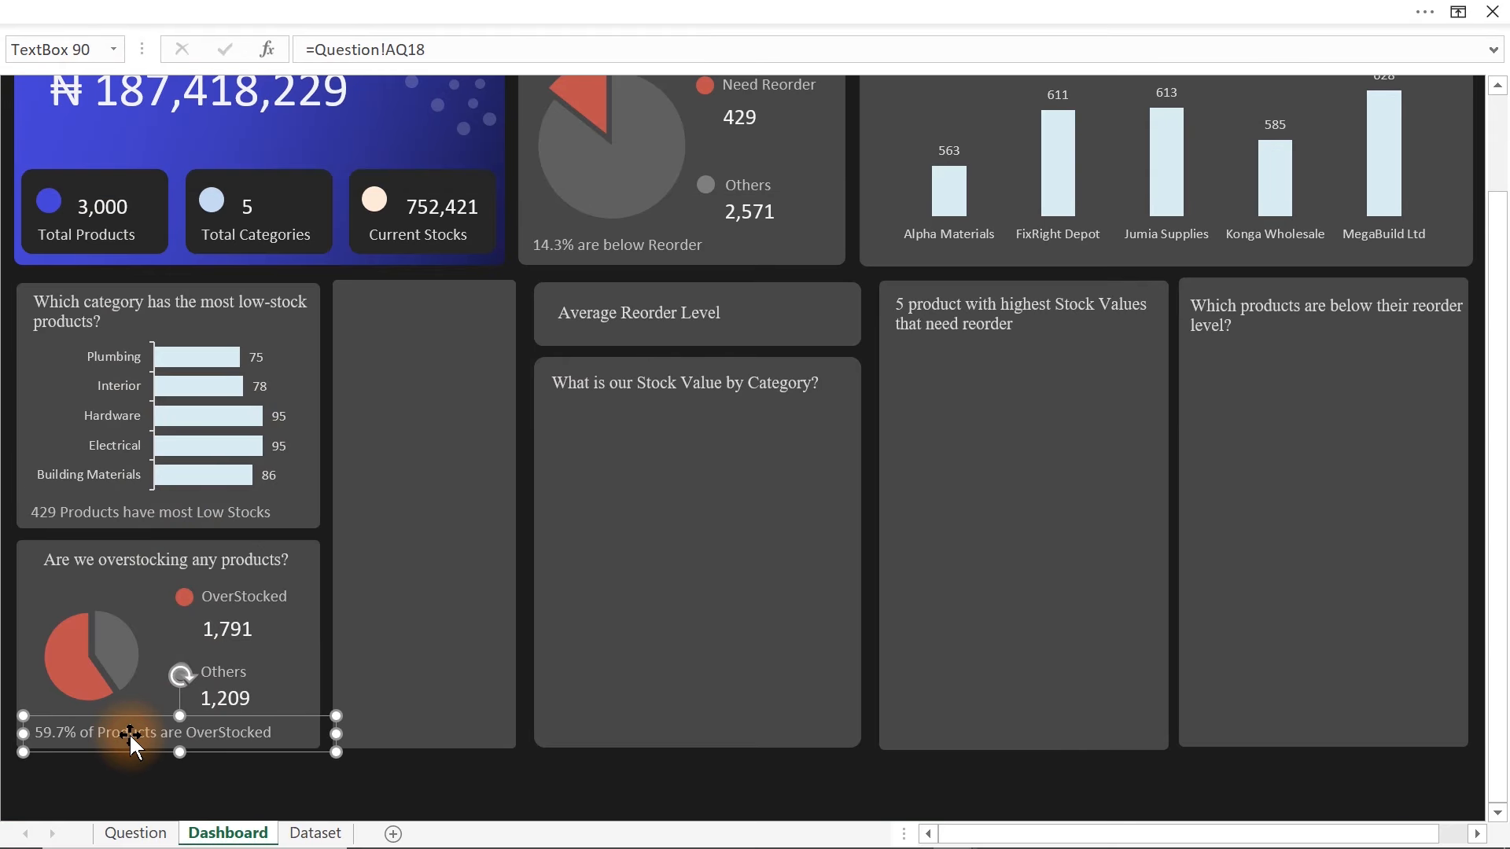
click(259, 793)
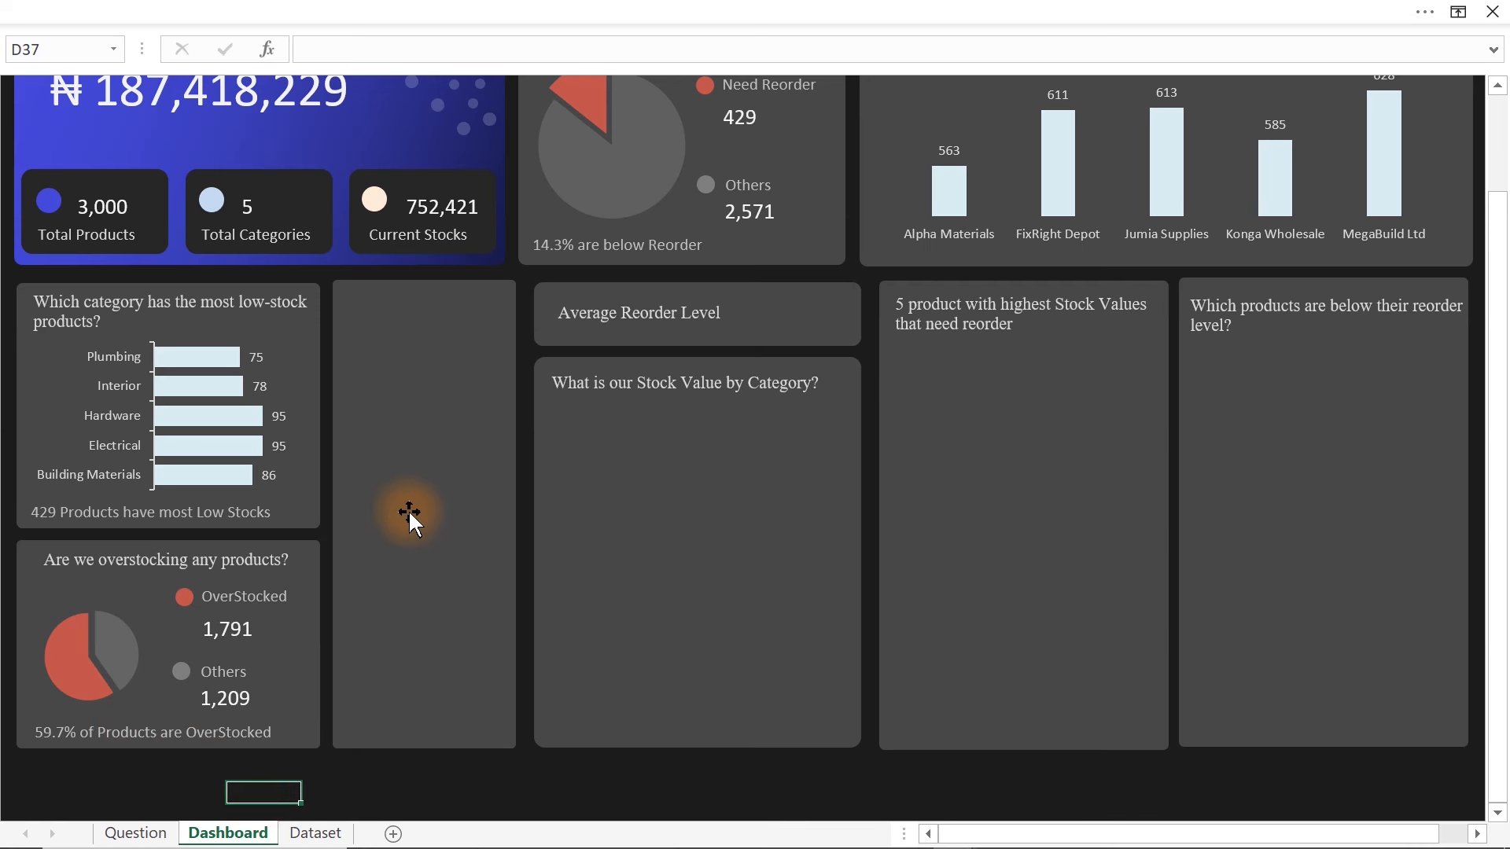
- Duplicate the reorder card's Others value, place the copy beside the Average Reorder Level label and narrow it to fit the card
click(768, 298)
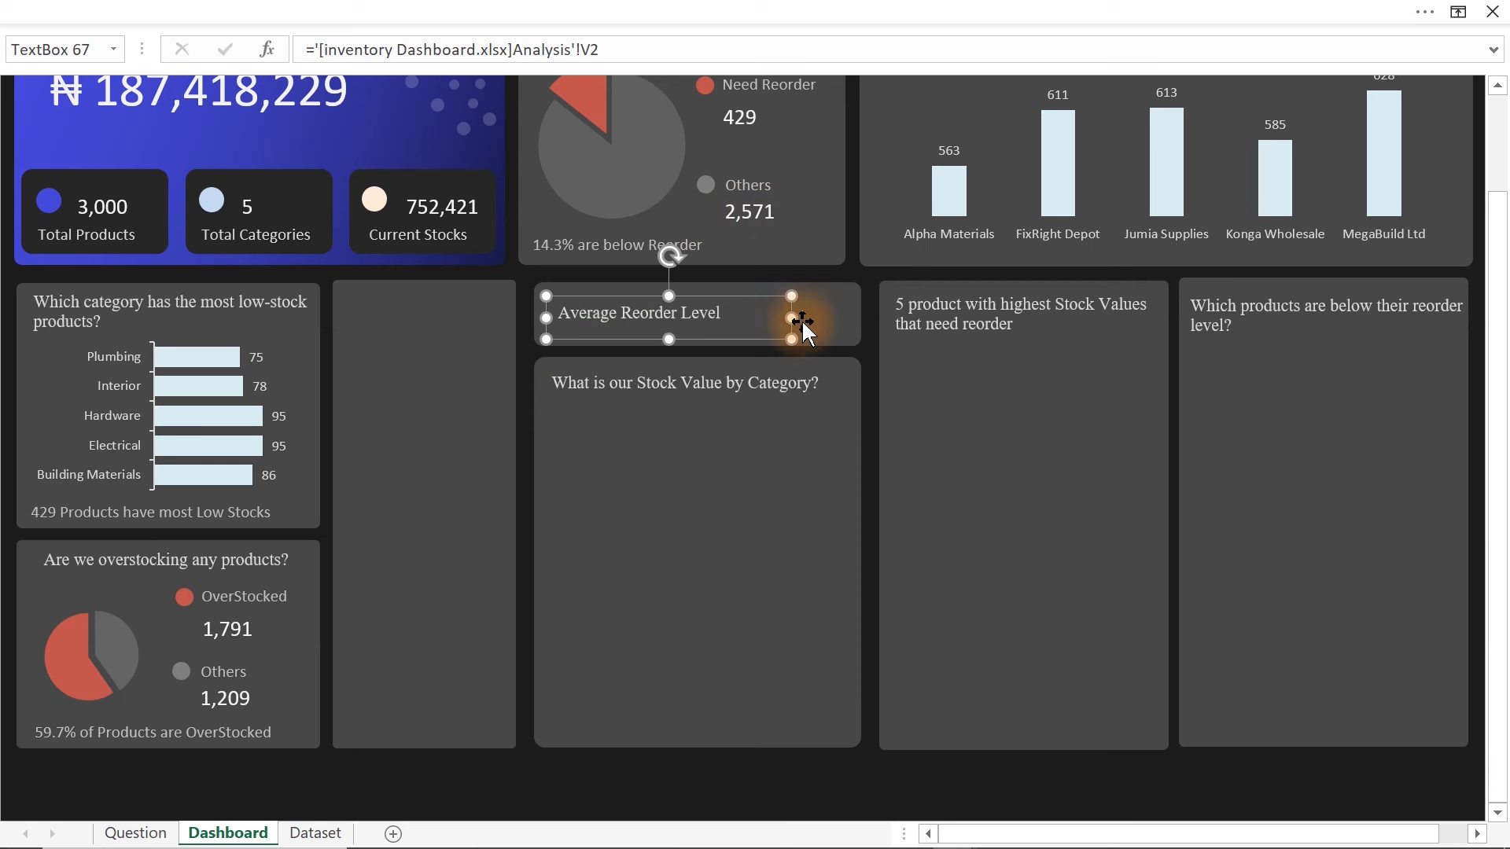
click(757, 225)
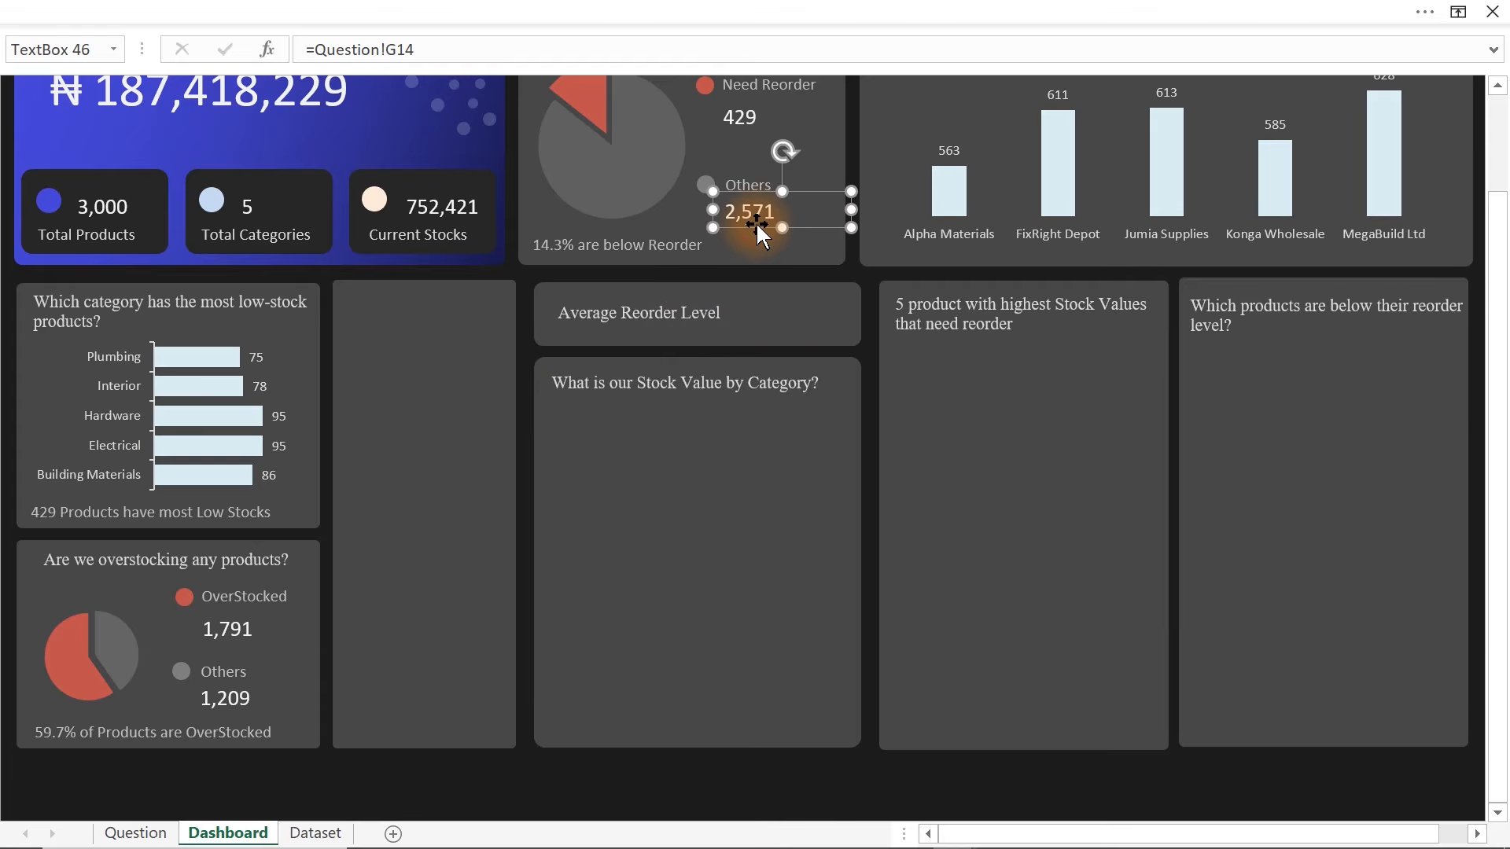
key(ctrl+c)
key(ctrl+v)
drag(770, 222, 798, 316)
drag(892, 317, 844, 317)
- Link the value on the Average Reorder Level card to cell V7 on the Question sheet
drag(476, 49, 315, 52)
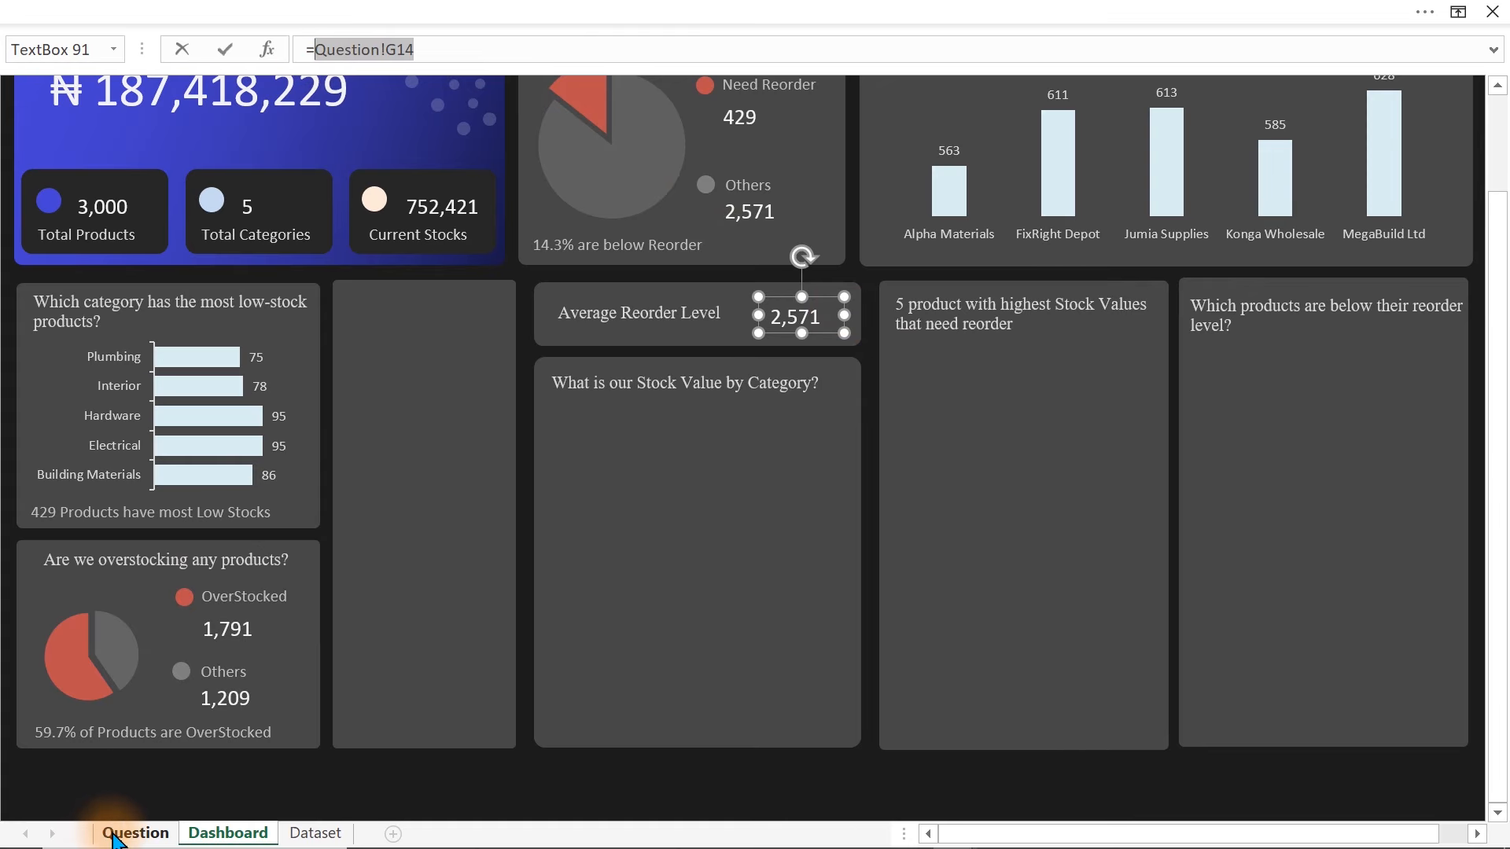
click(118, 832)
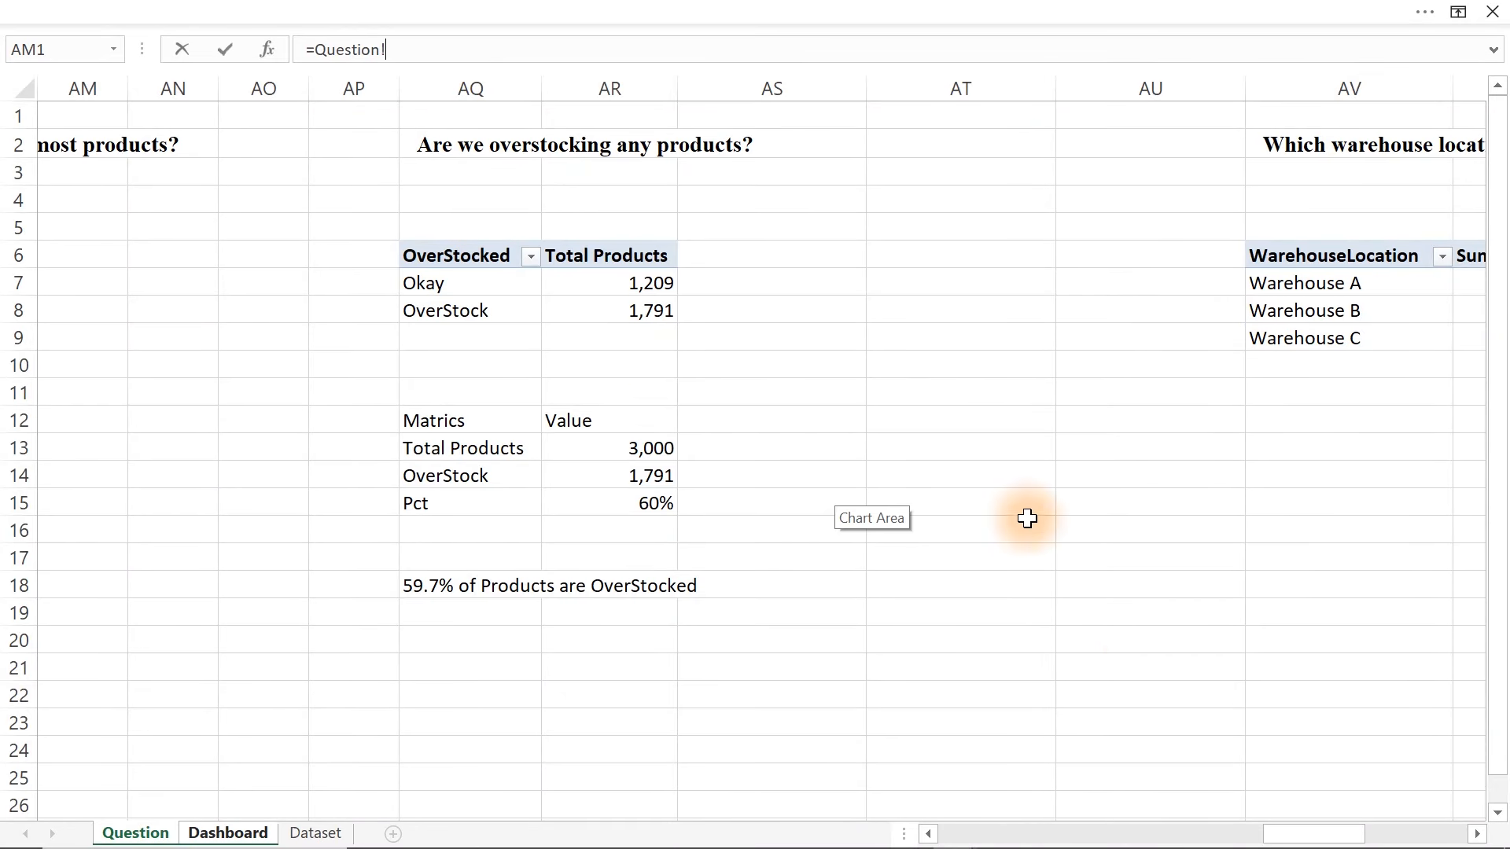
drag(1314, 837, 1089, 829)
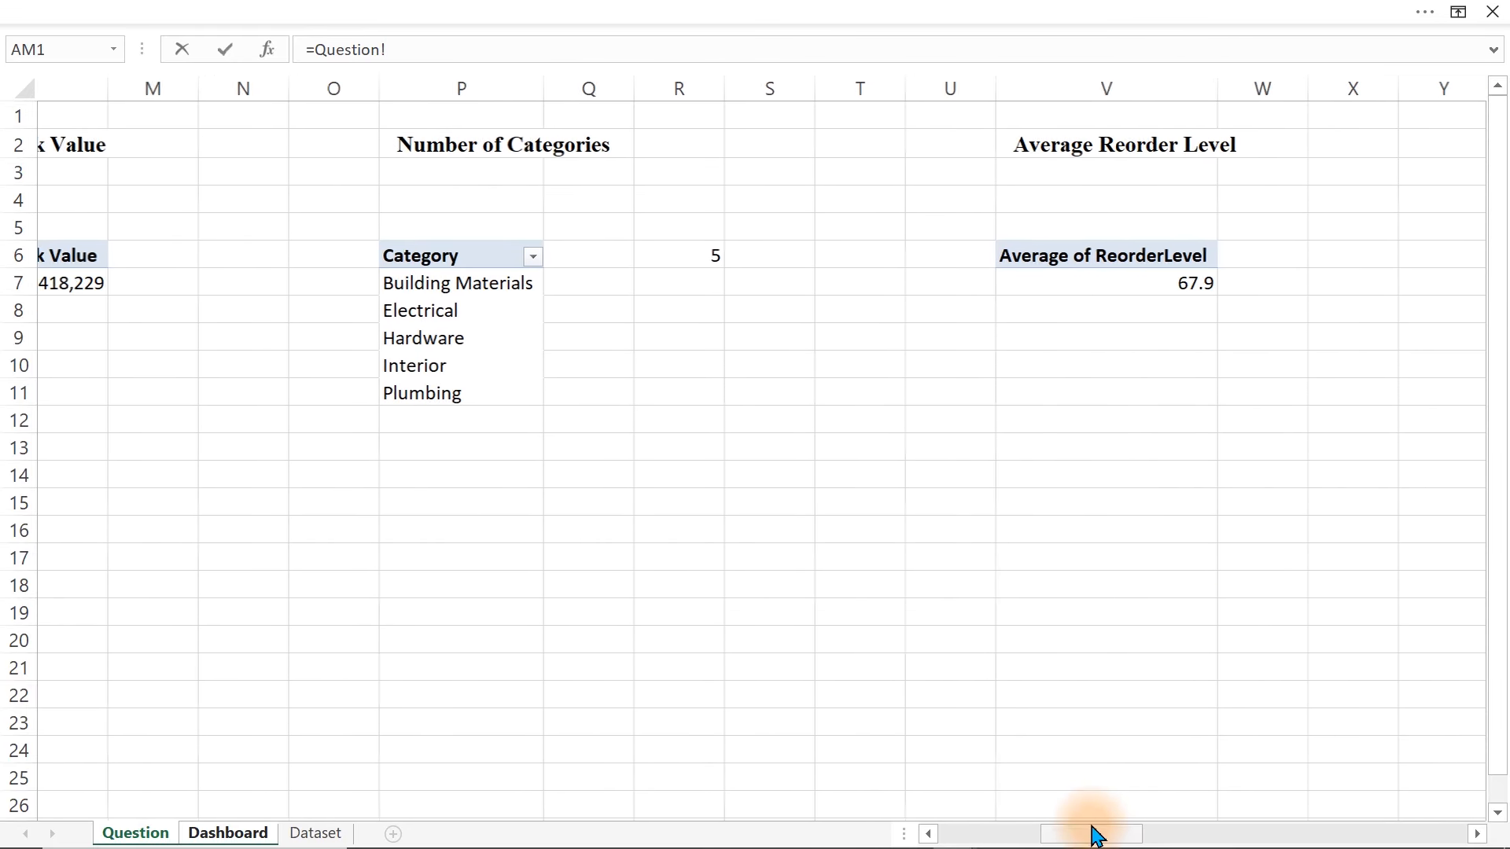
click(1120, 284)
key(Return)
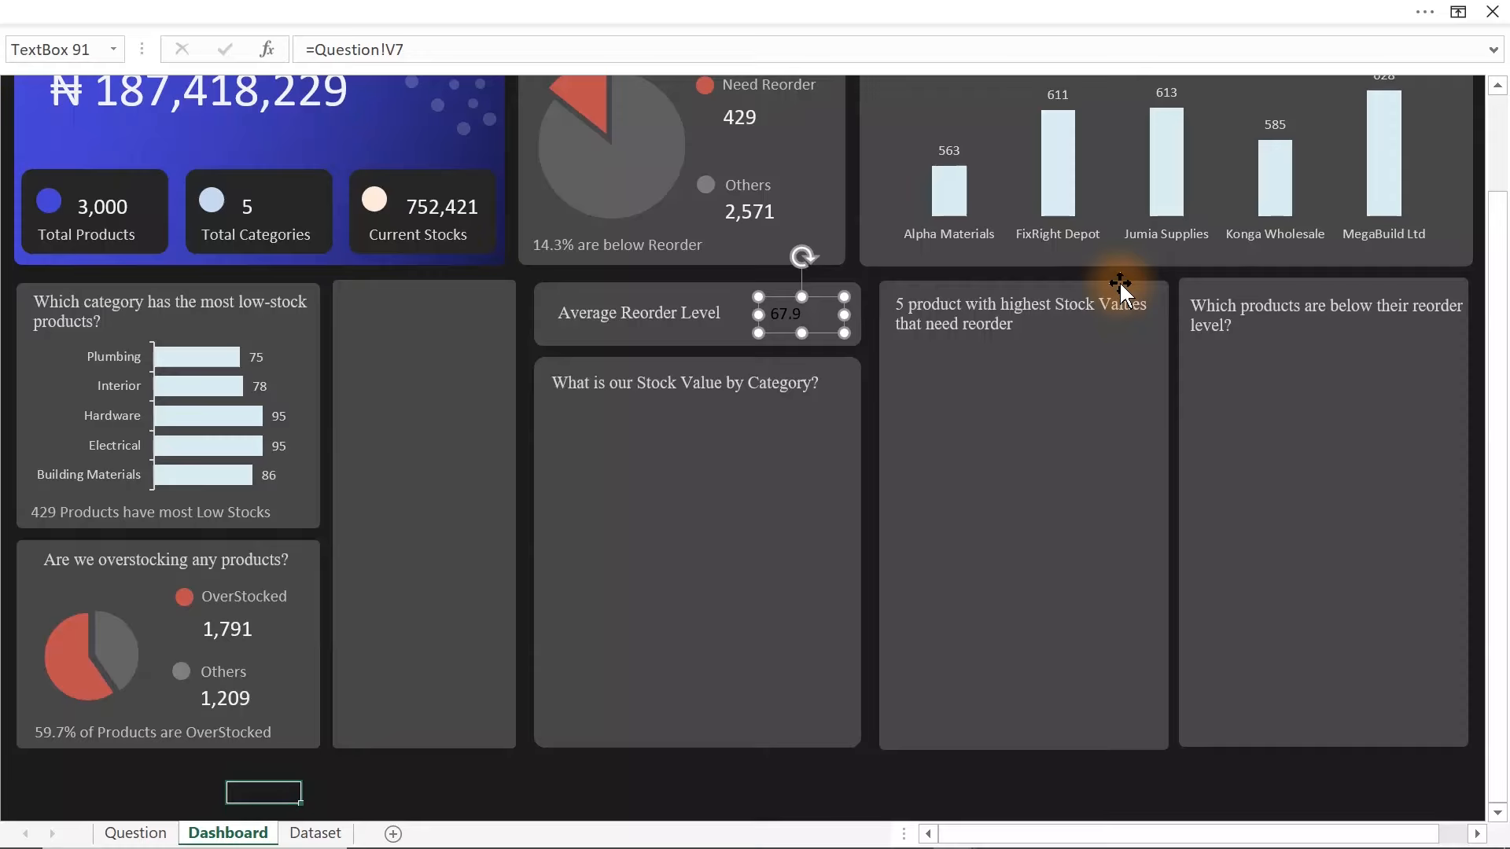
- Copy the text formatting of the reorder card's Others value onto the Average Reorder Level value and narrow its text box
click(732, 212)
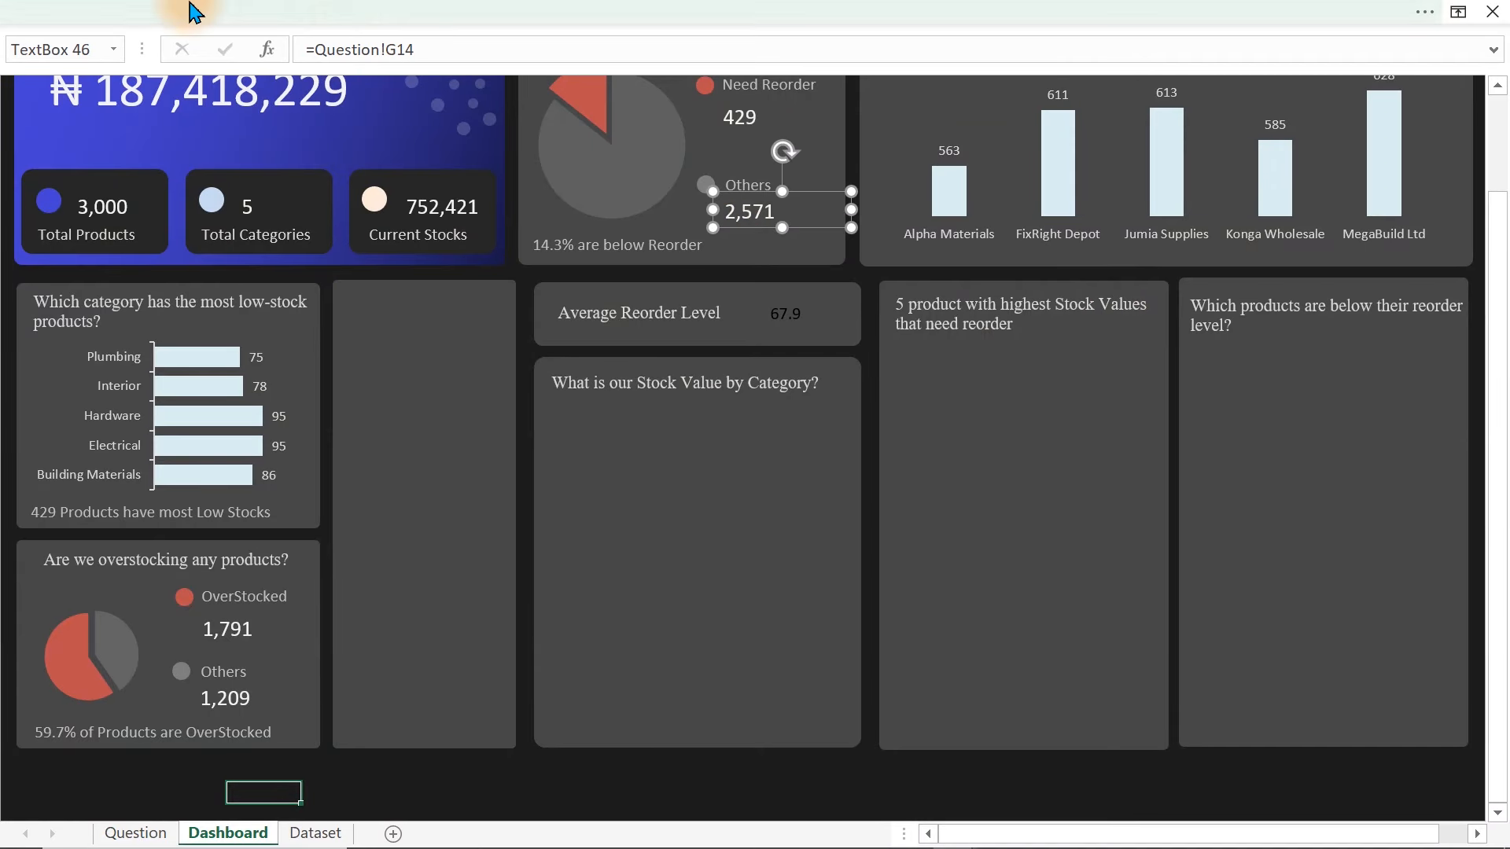
click(118, 15)
click(73, 153)
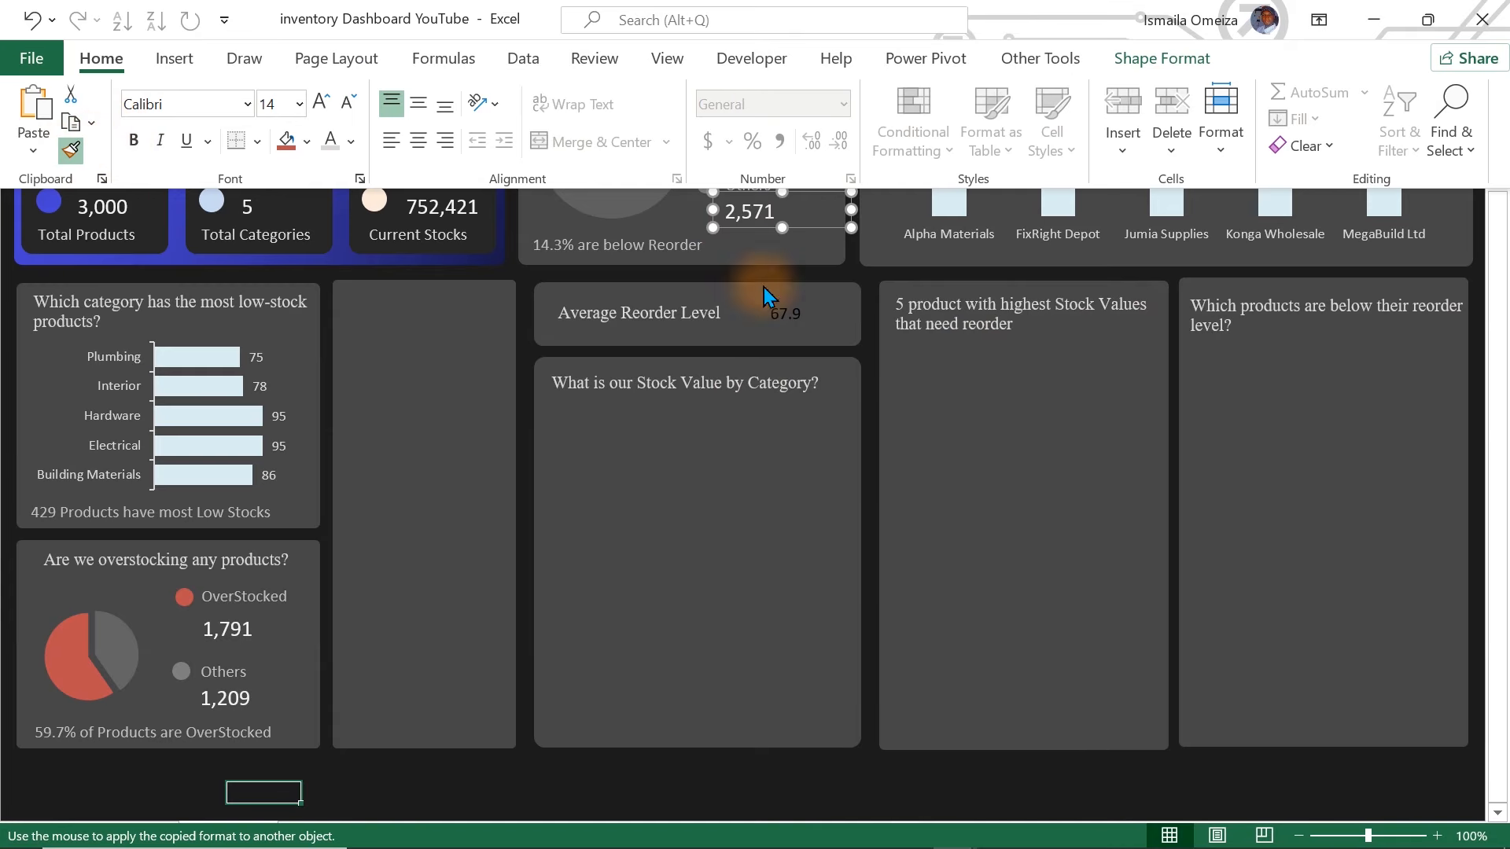
click(790, 311)
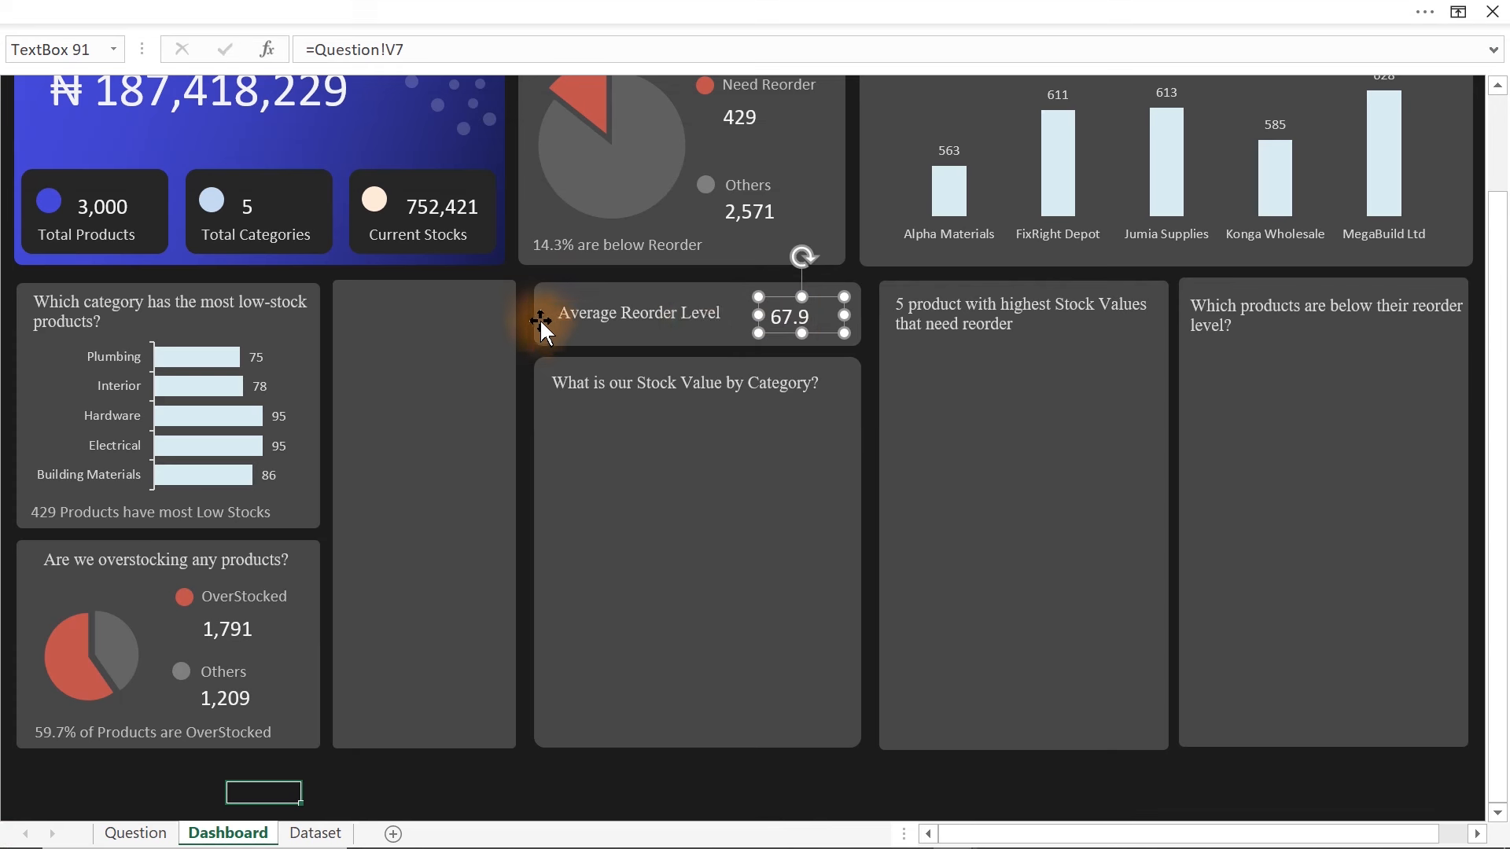
click(564, 315)
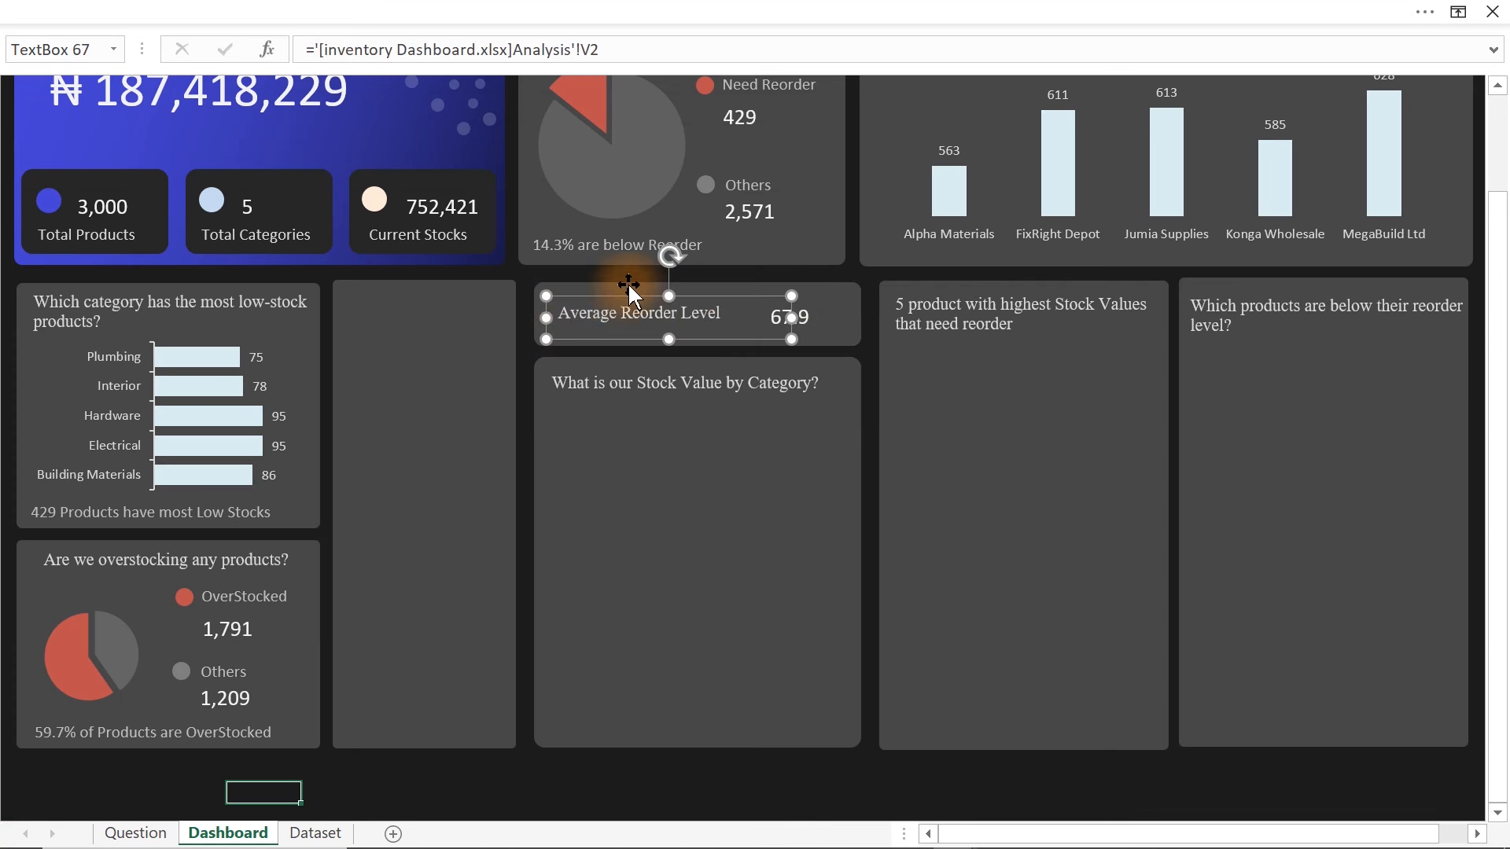
click(838, 308)
drag(843, 313, 825, 315)
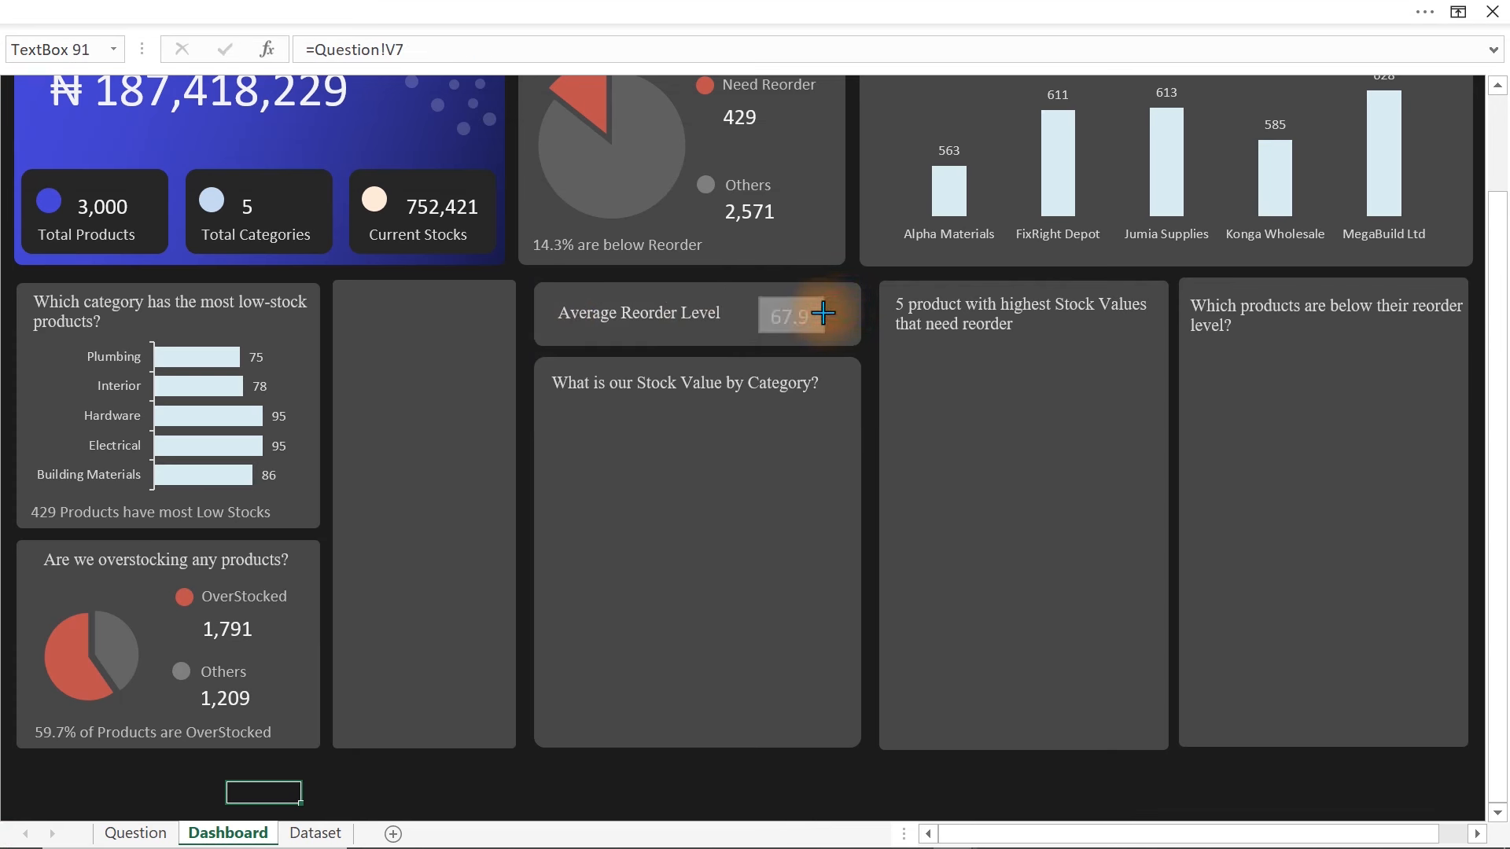
- Copy the blue gradient formatting of the total stock value card onto the Average Reorder Level card's background
click(94, 135)
click(36, 148)
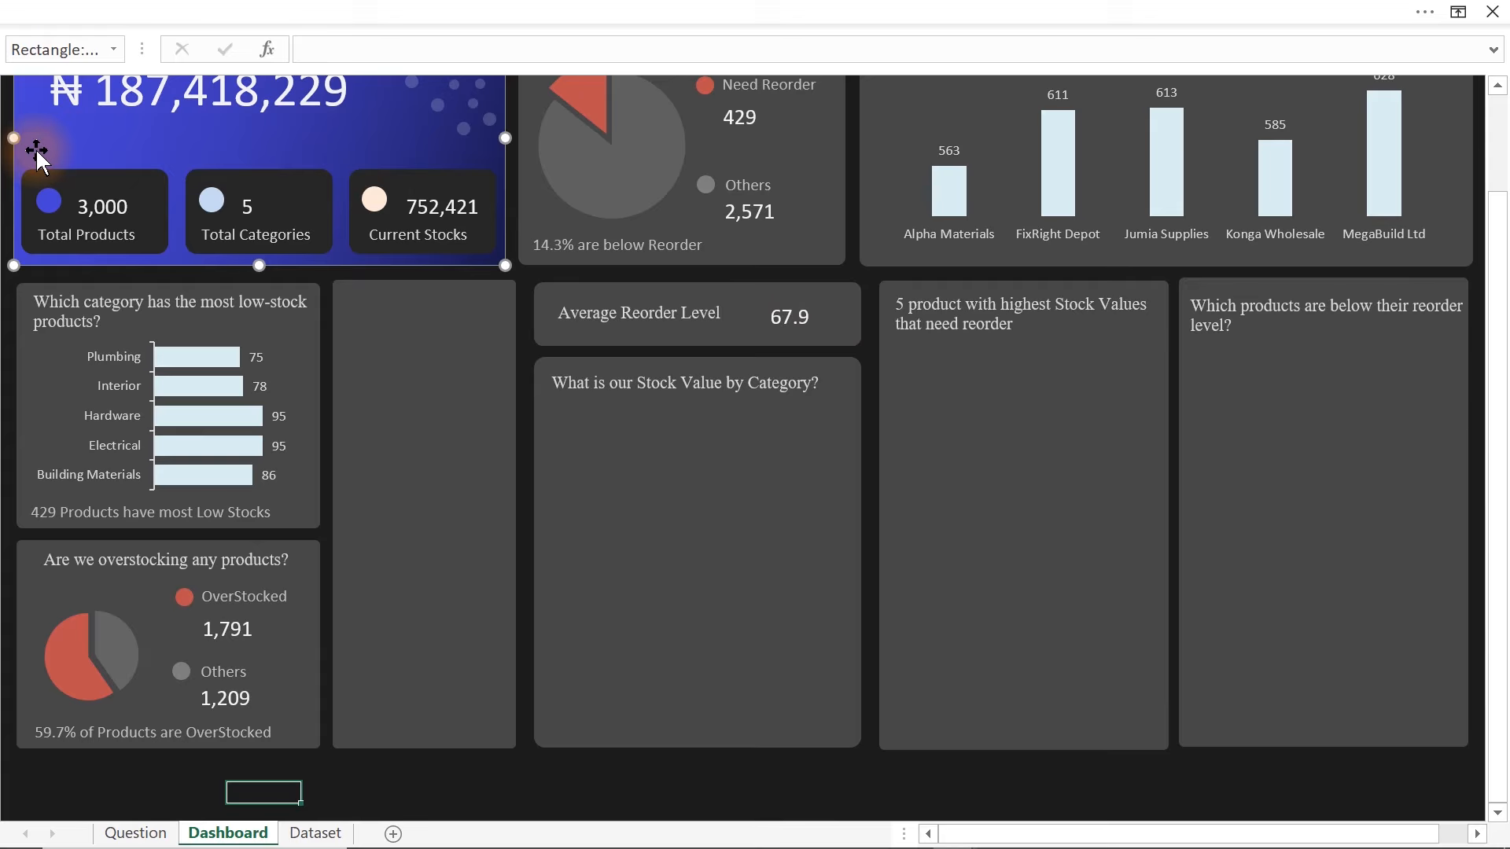
click(87, 10)
click(71, 149)
click(856, 298)
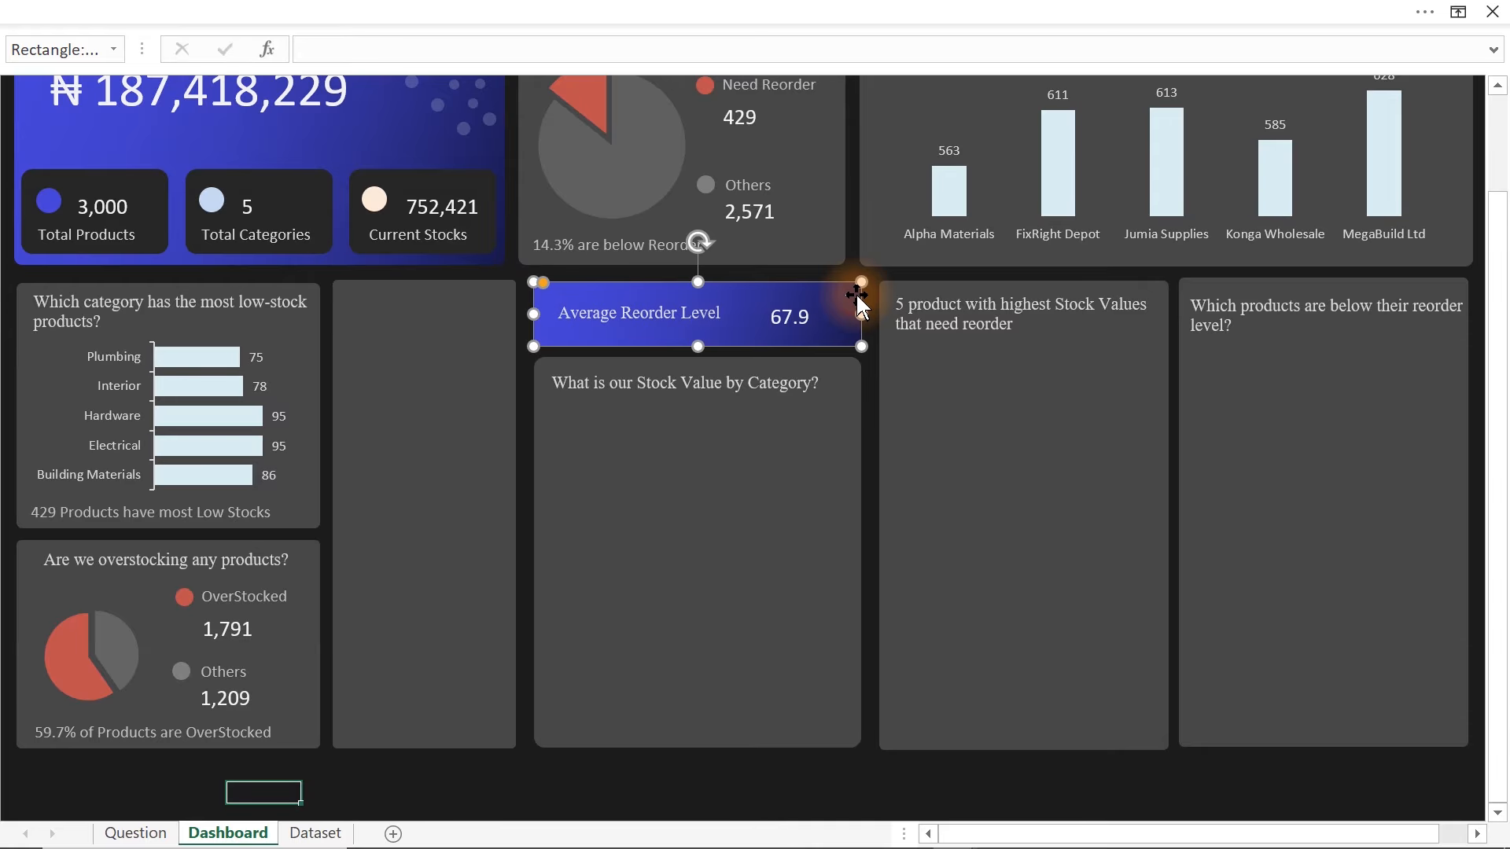
click(818, 779)
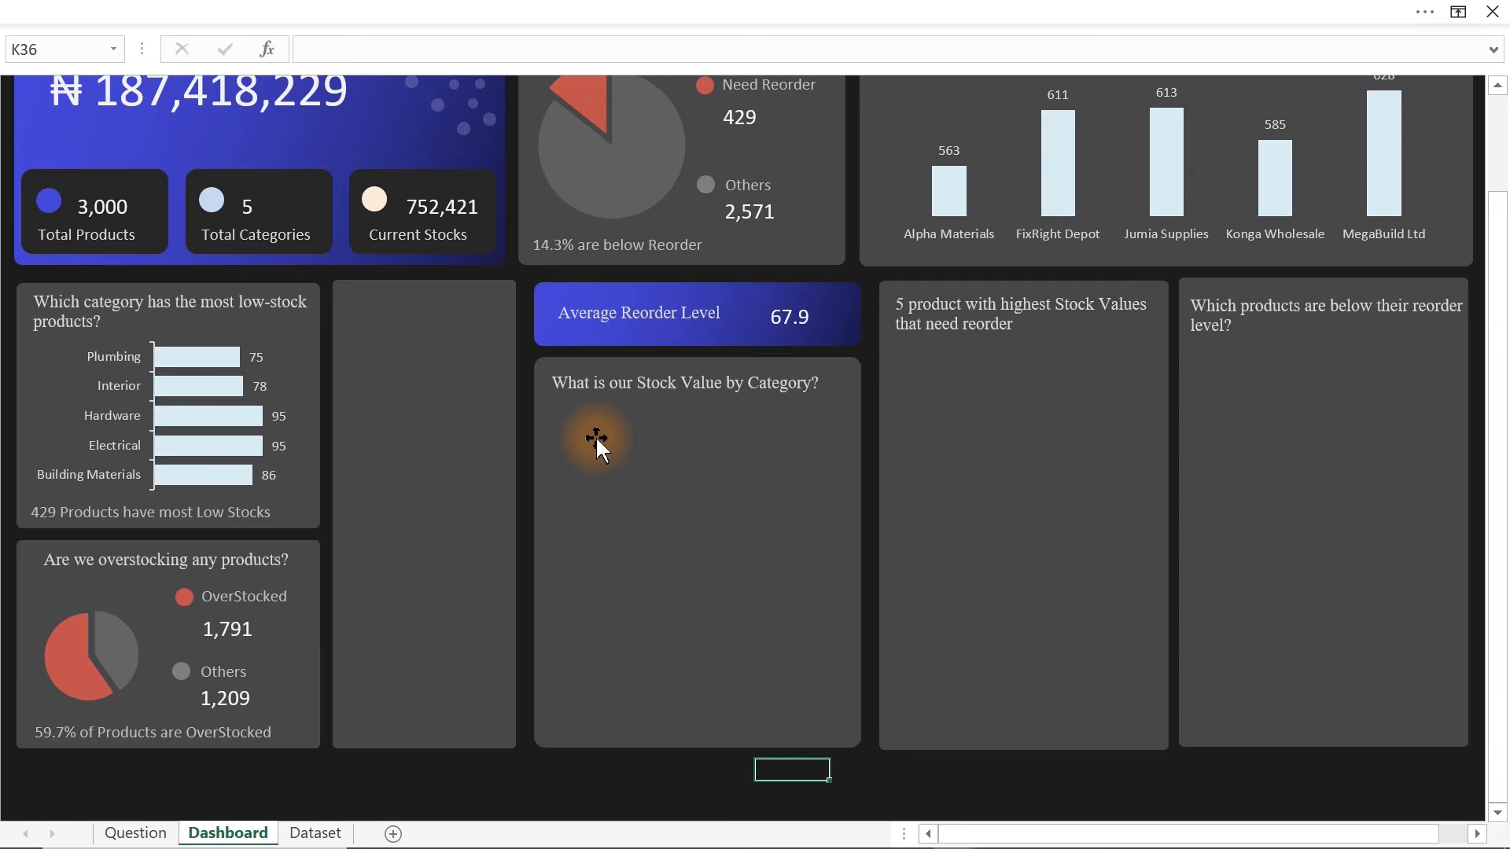
- Locate the "What is our Stock Value by Category?" pivot table on the Question sheet
click(129, 833)
click(736, 272)
key(Right)
key(Right)
key(Right)
key(Right)
key(Right)
key(Right)
key(Right)
key(Right)
key(Right)
key(Right)
key(Right)
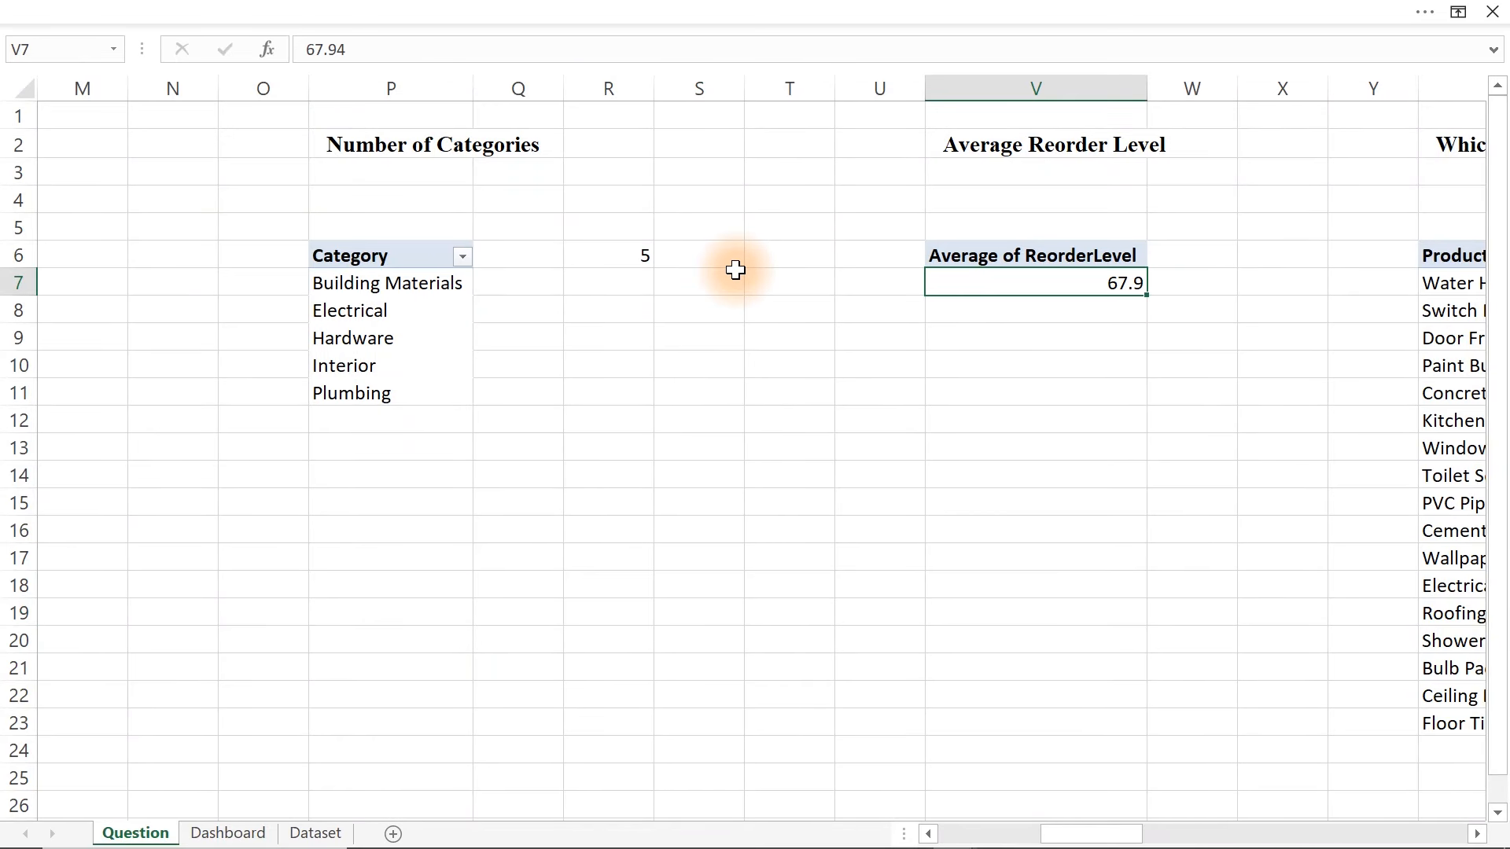
key(Right)
key(Right)
key(Right)
key(Right)
key(Right)
key(Right)
key(Right)
key(Right)
key(Right)
key(Right)
key(Right)
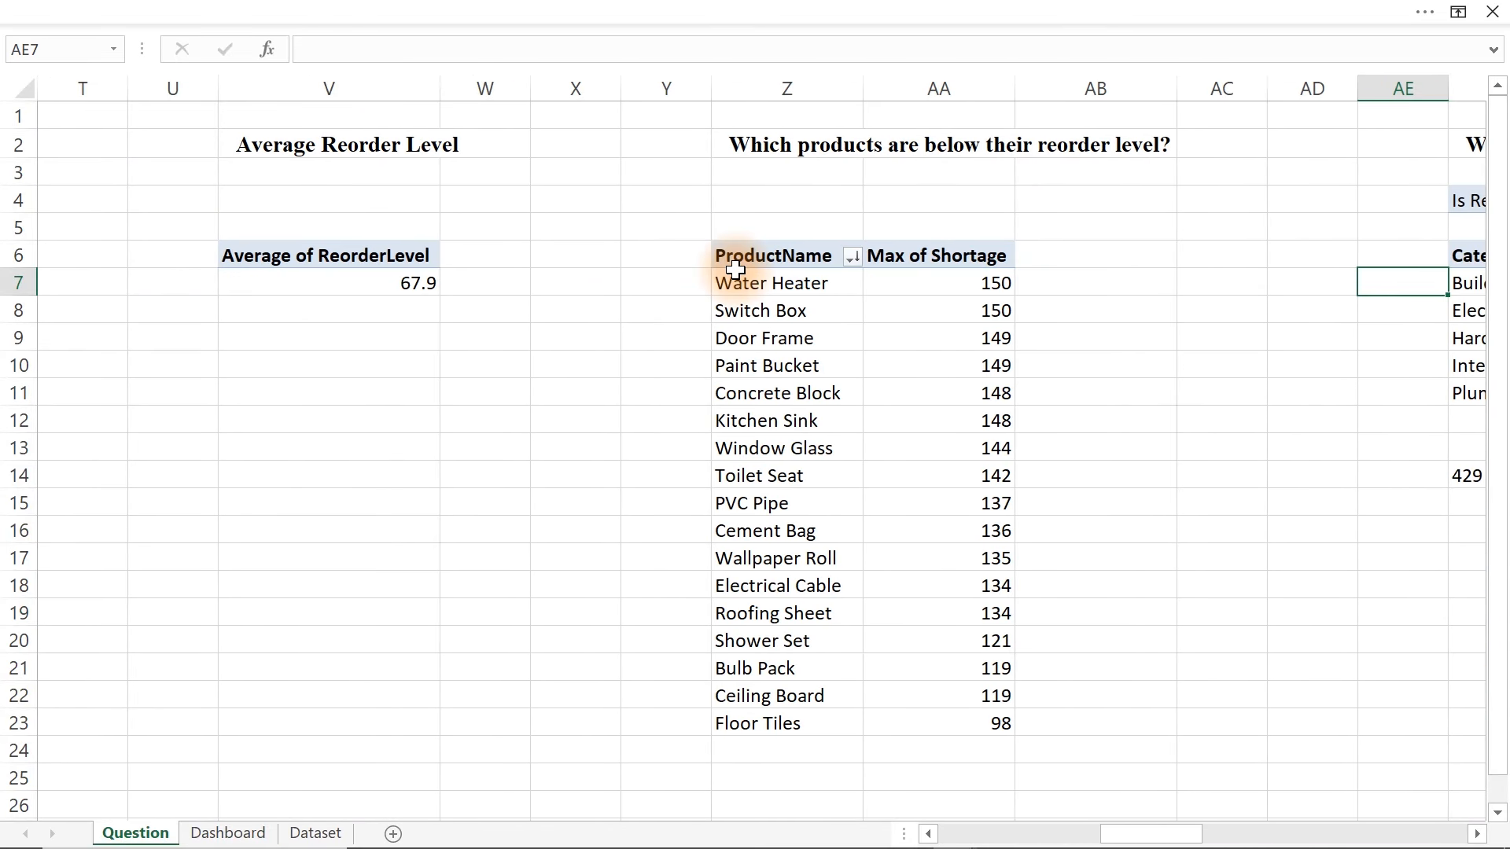
key(Right)
key(Right)
key(Right)
key(Right)
key(Right)
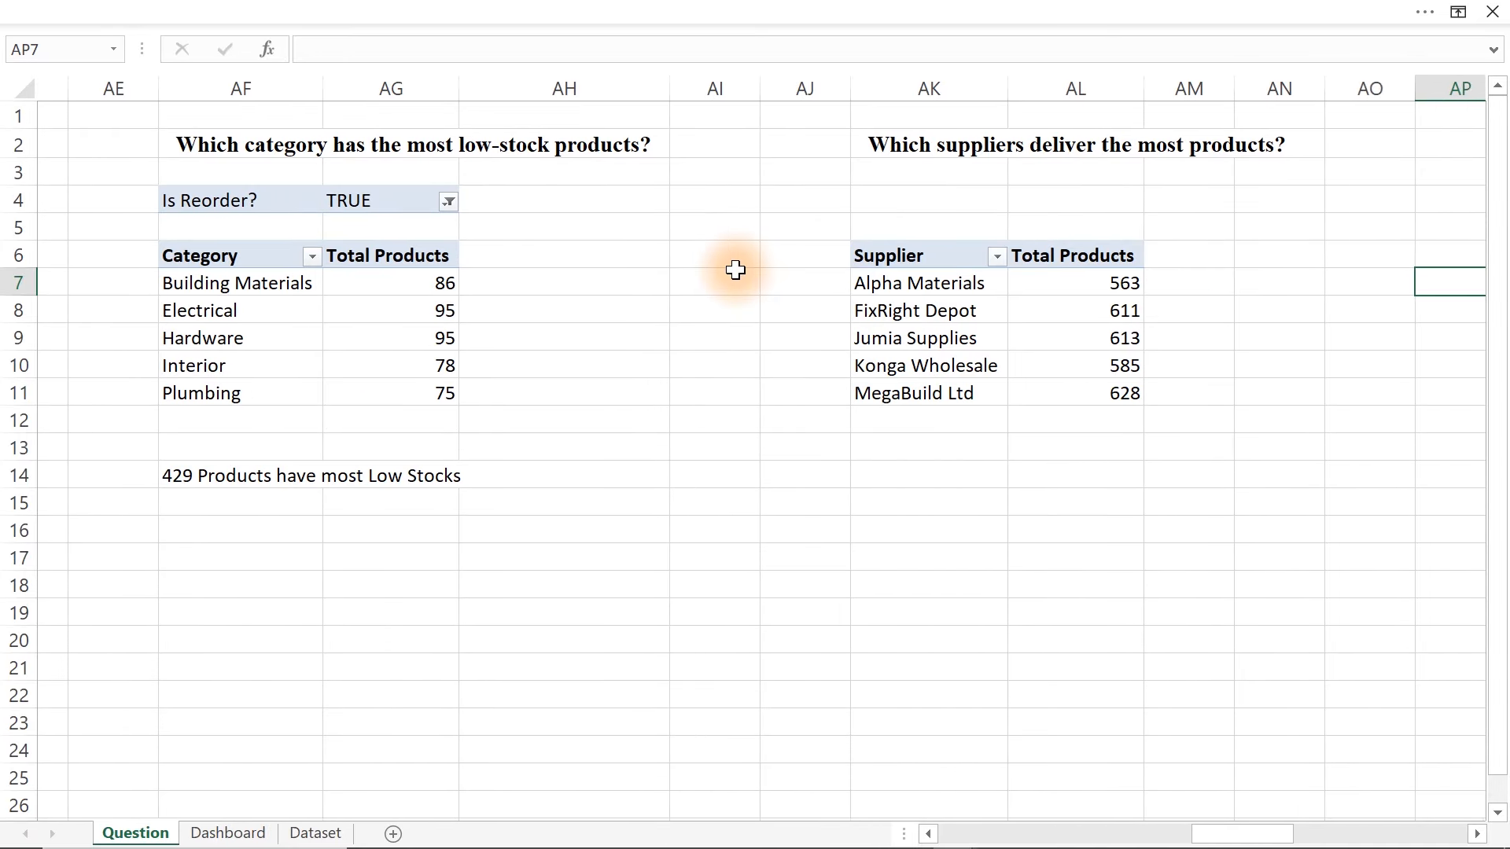
key(Right)
key(Right)
key(Right)
key(Right)
key(Right)
key(Right)
key(Right)
key(Right)
key(Right)
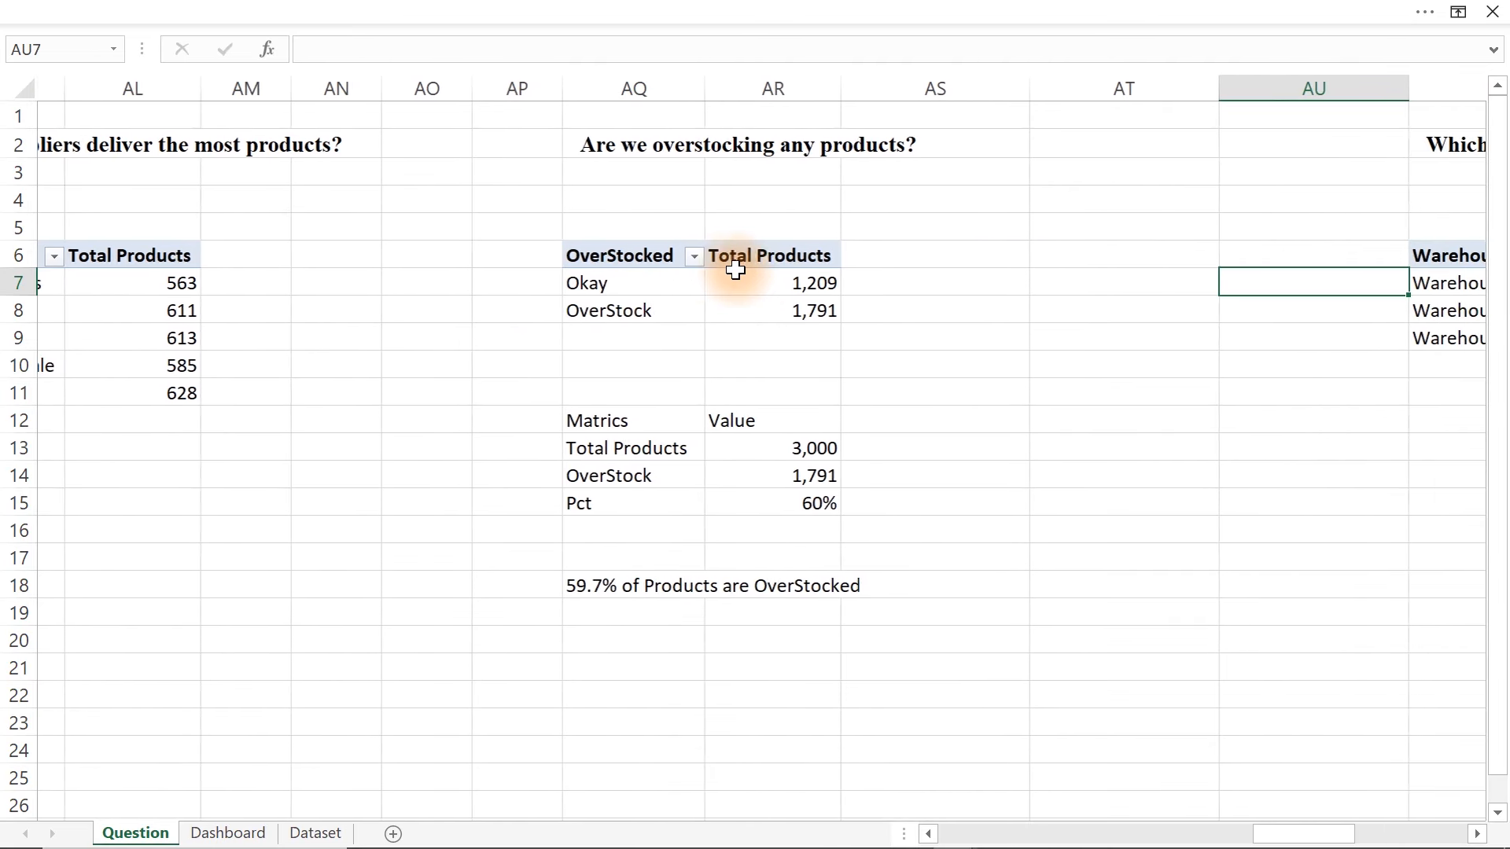
key(Right)
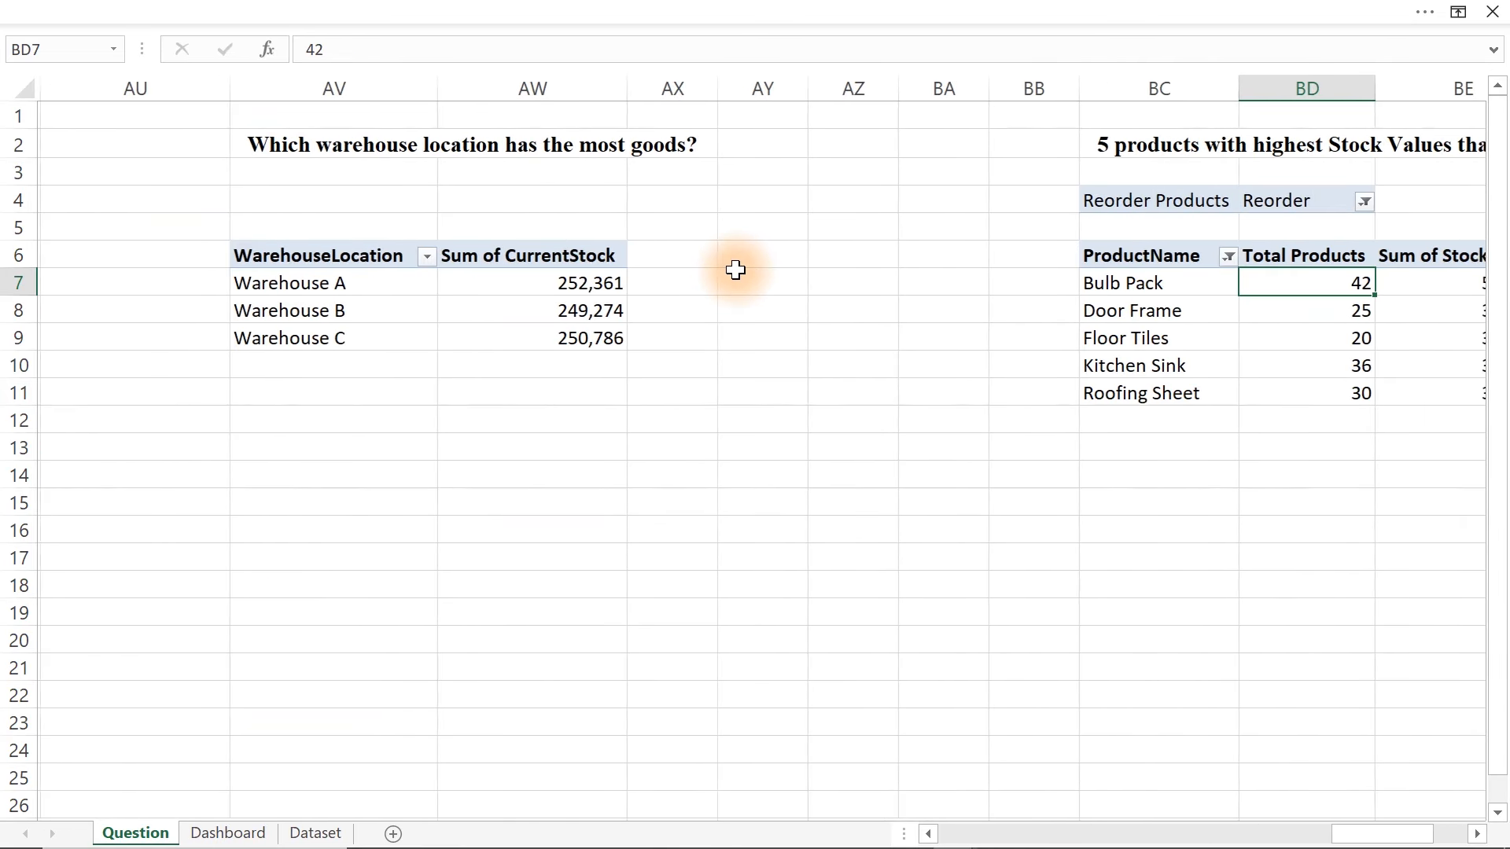
key(Right)
key(Right)
key(Right)
key(Right)
key(Right)
key(Right)
key(Right)
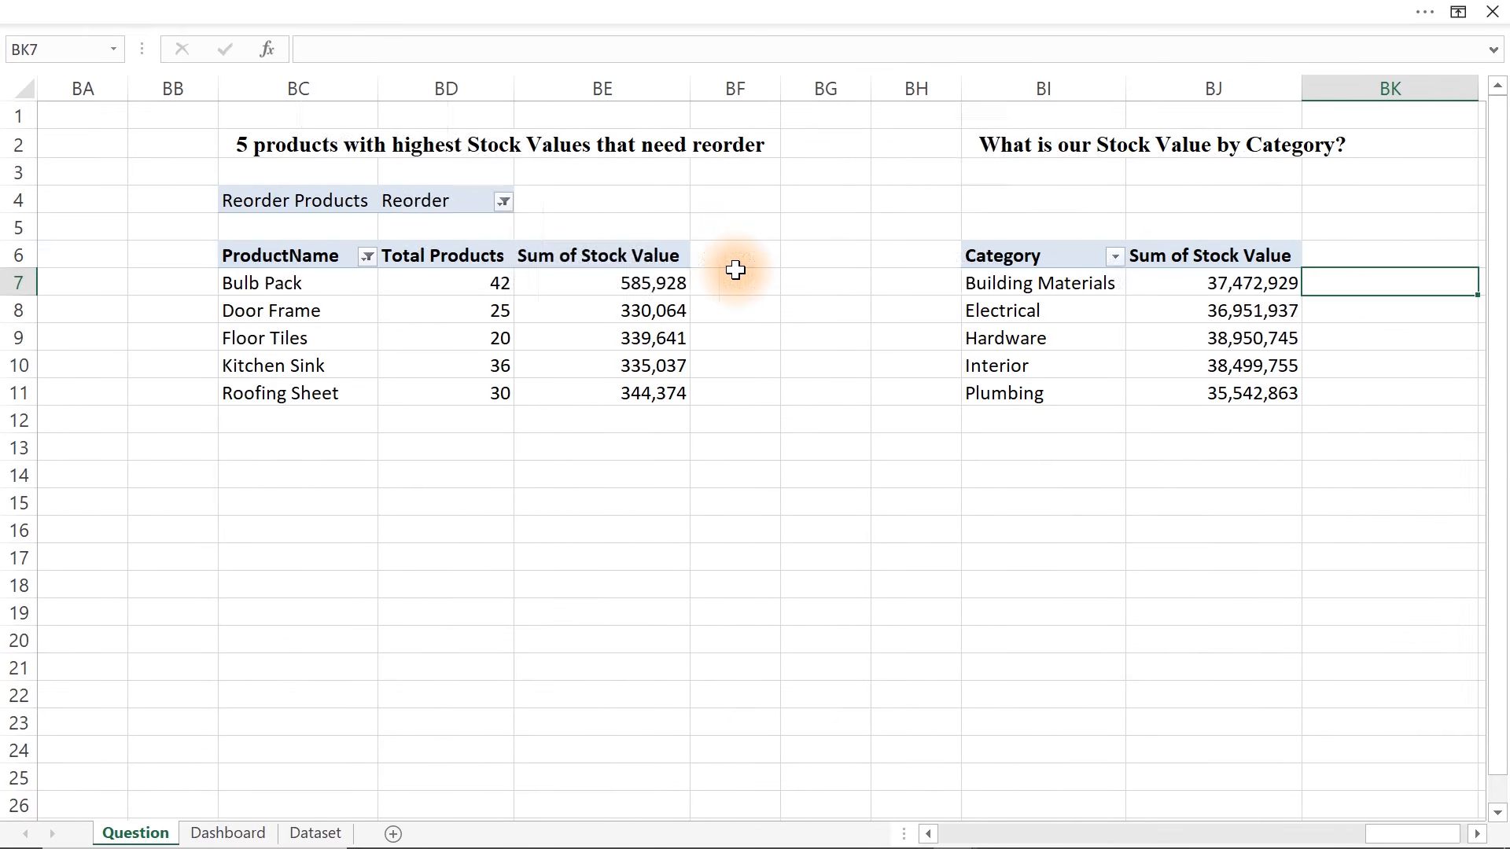
key(Right)
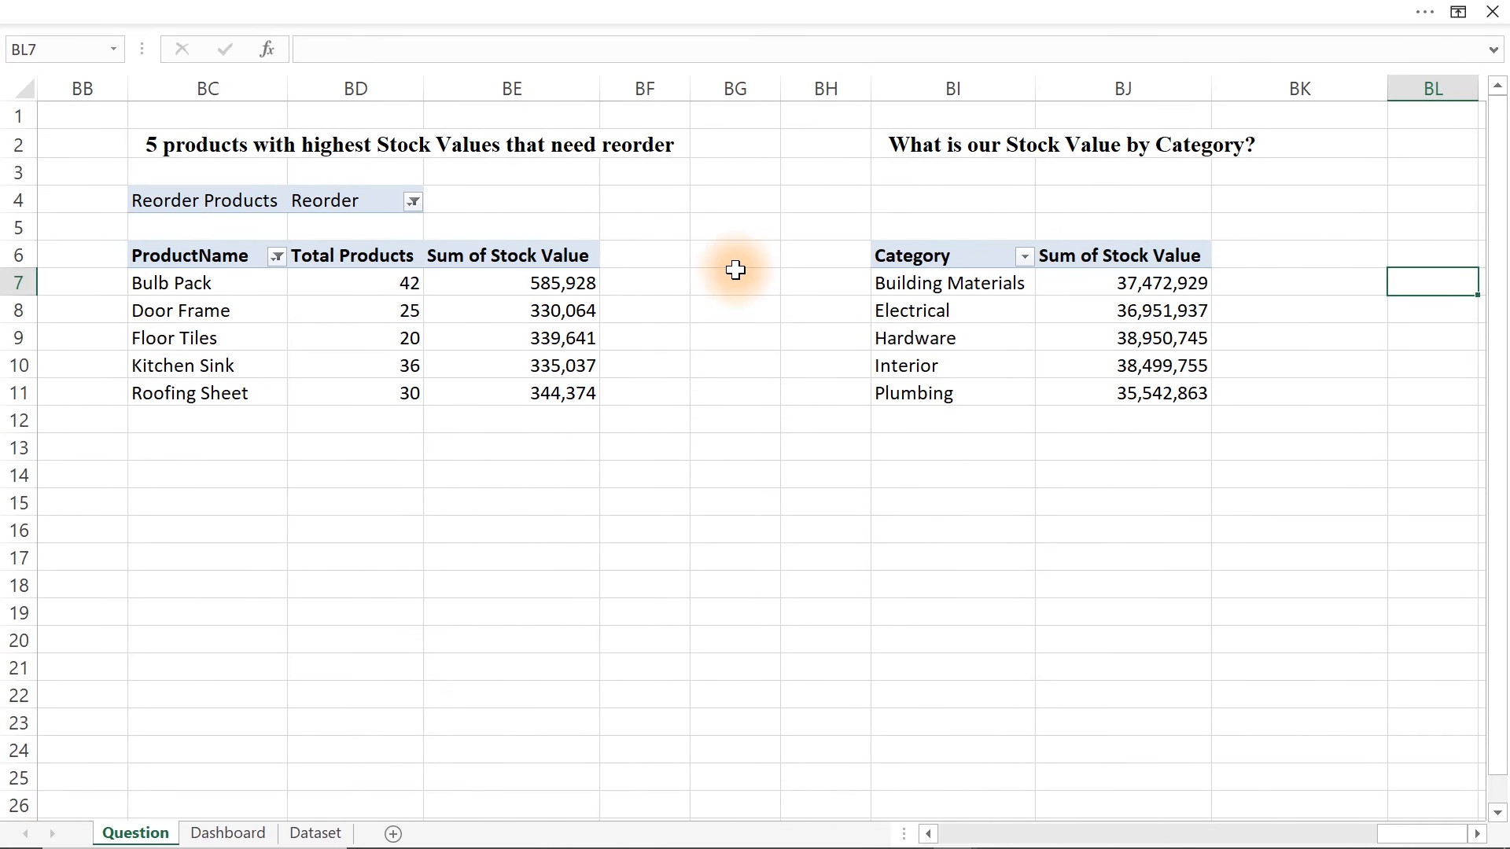
- Insert a 2-D clustered bar chart from the stock value by category pivot table and move it clear of the table
click(948, 283)
click(540, 10)
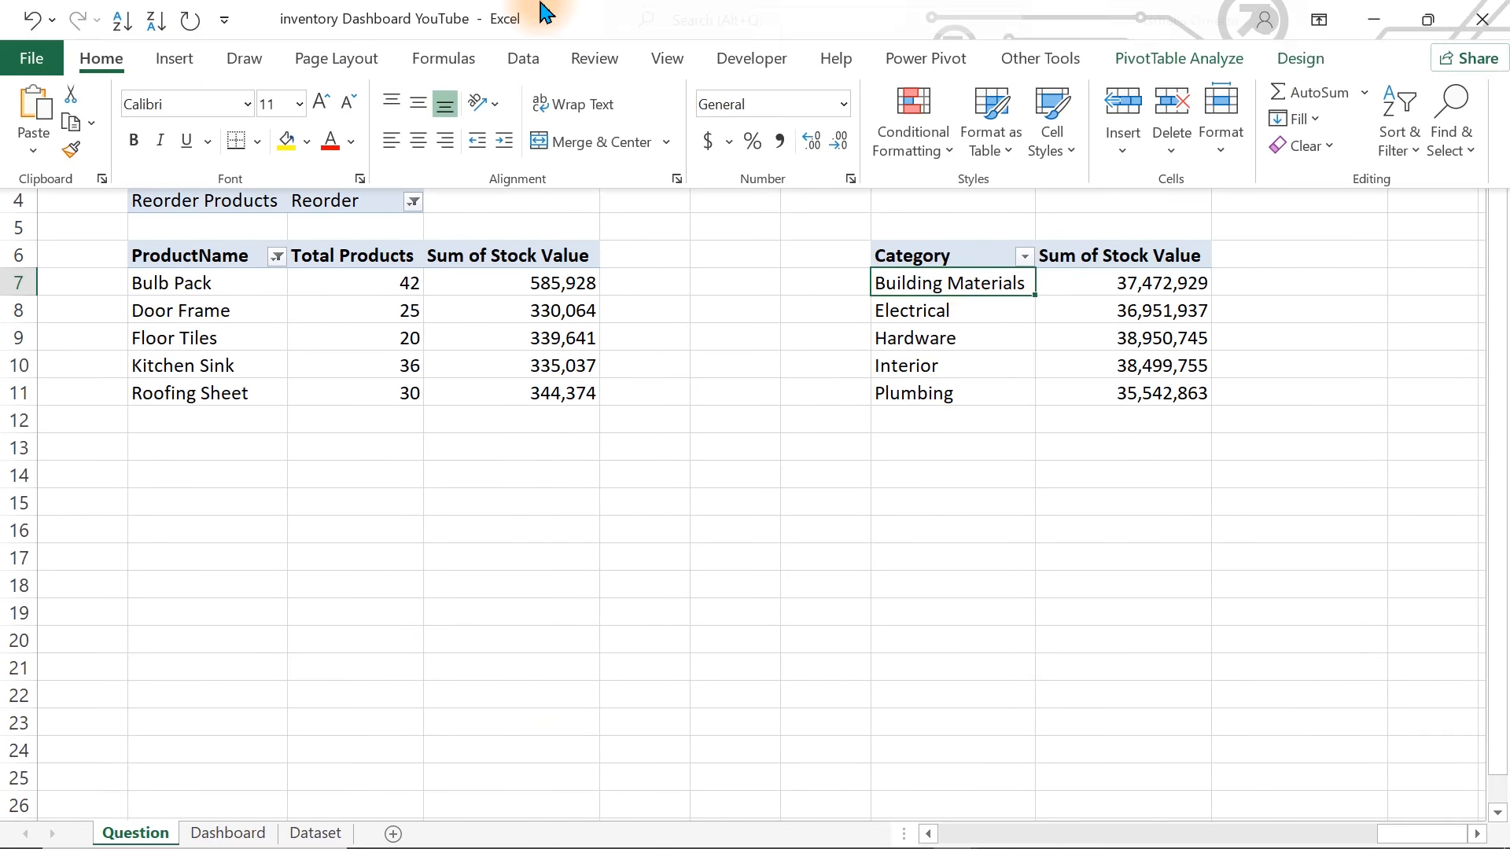
click(189, 57)
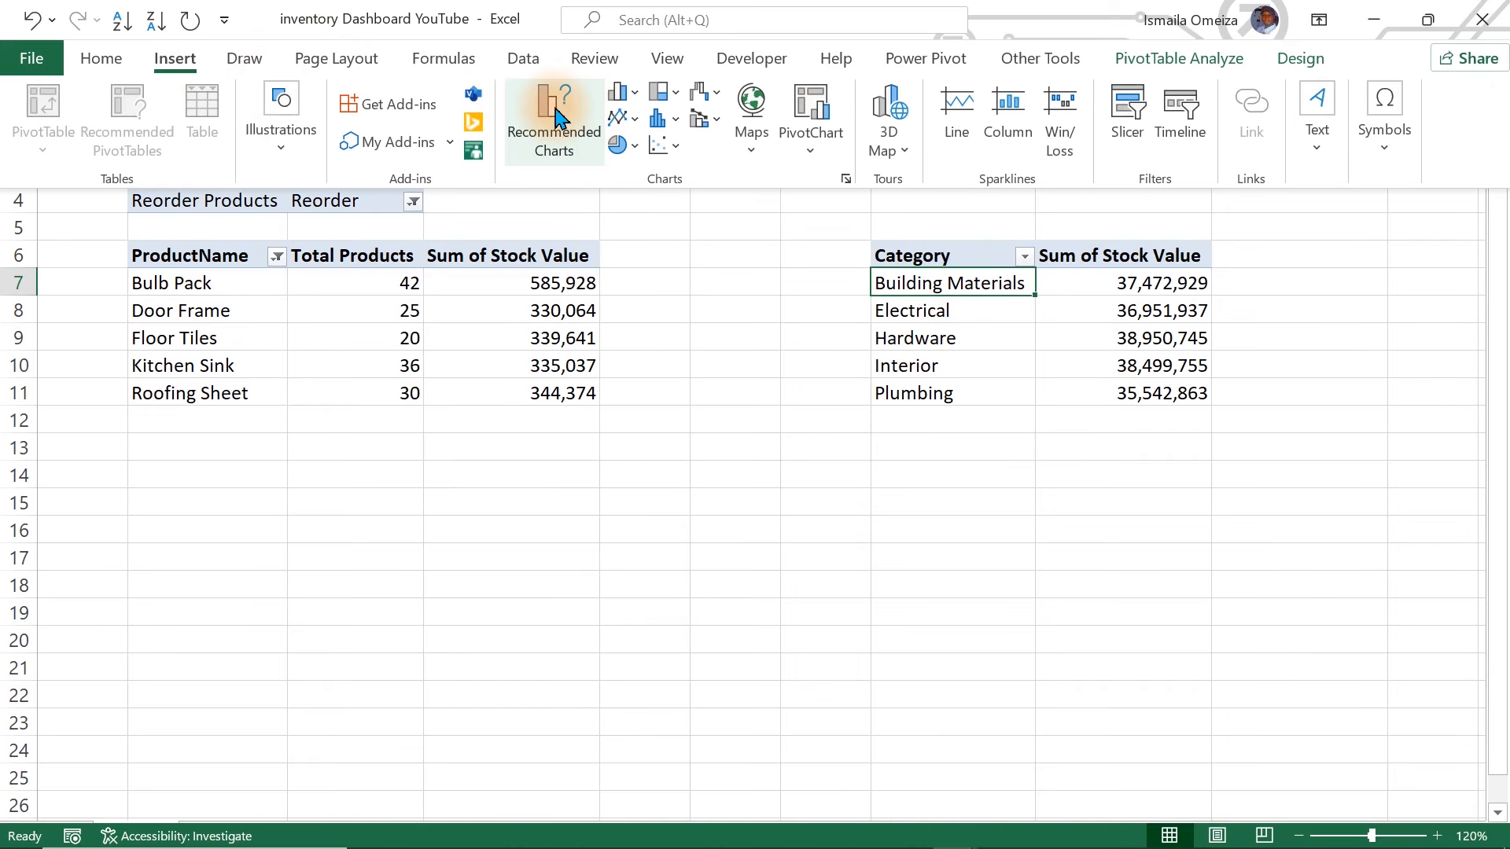
click(624, 94)
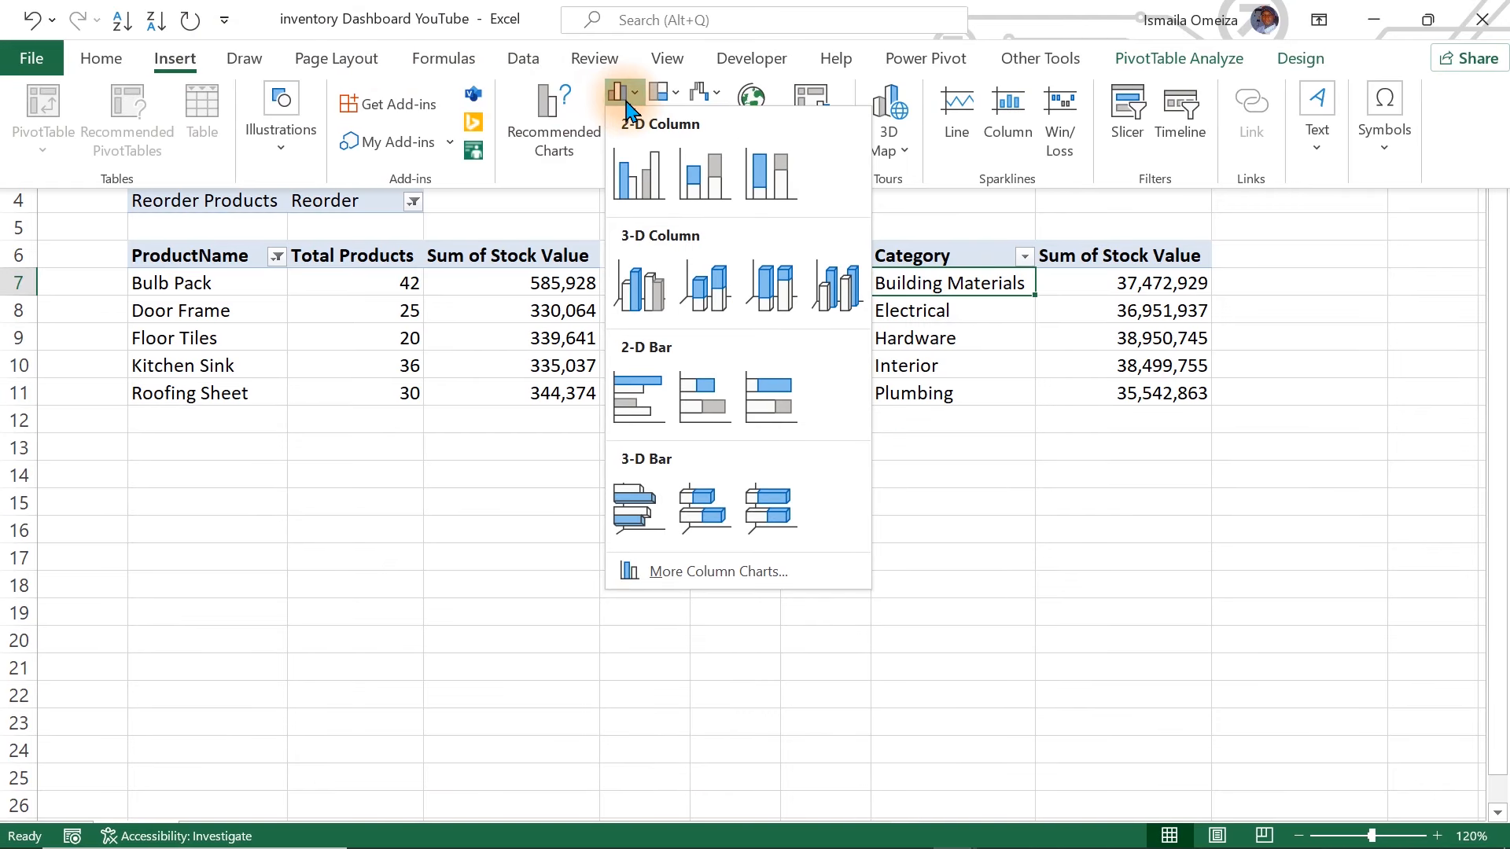
click(637, 398)
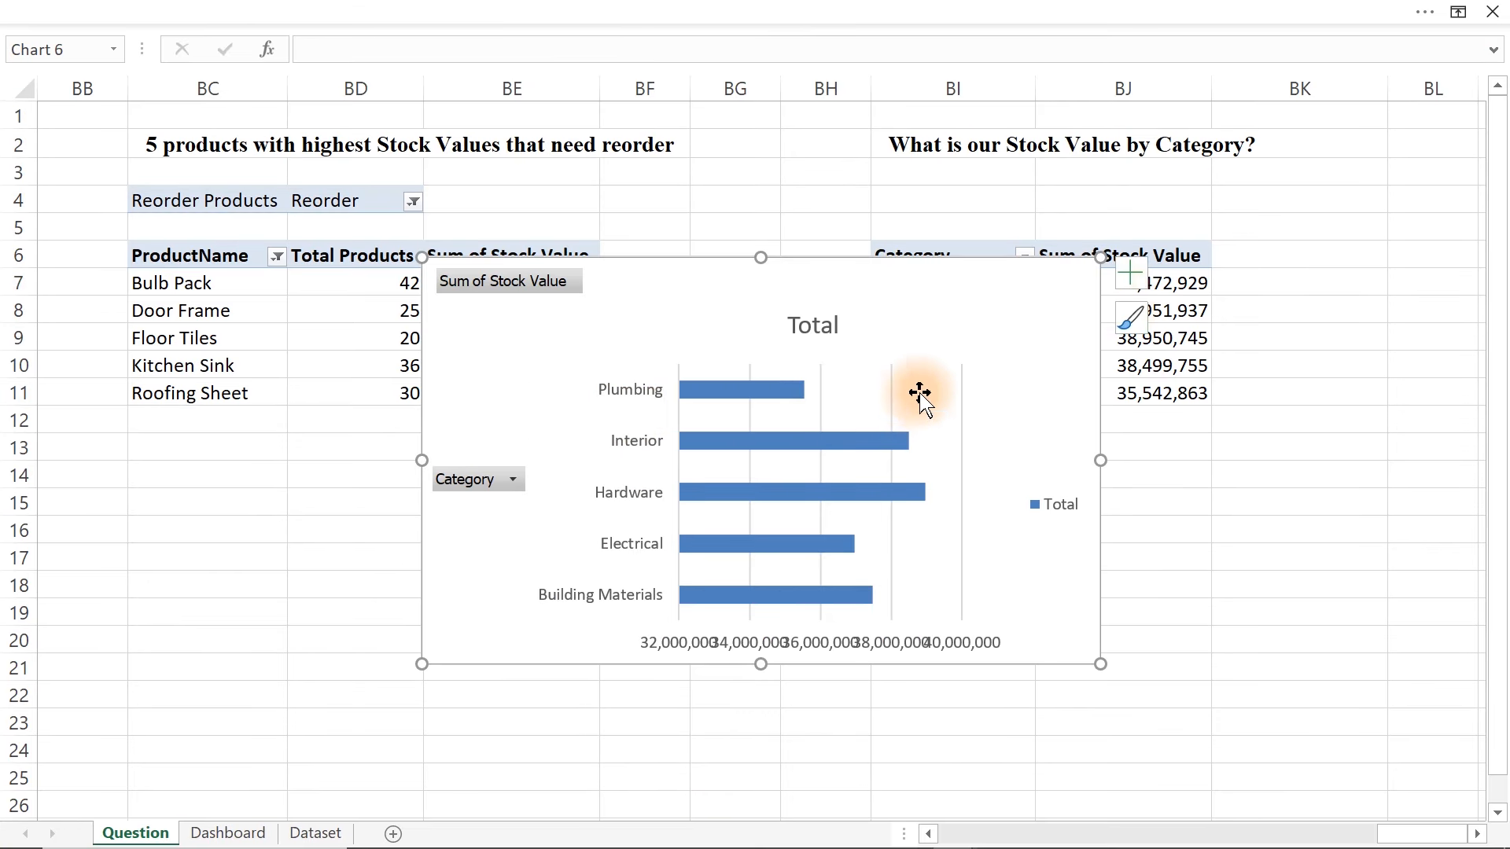
drag(989, 262, 639, 311)
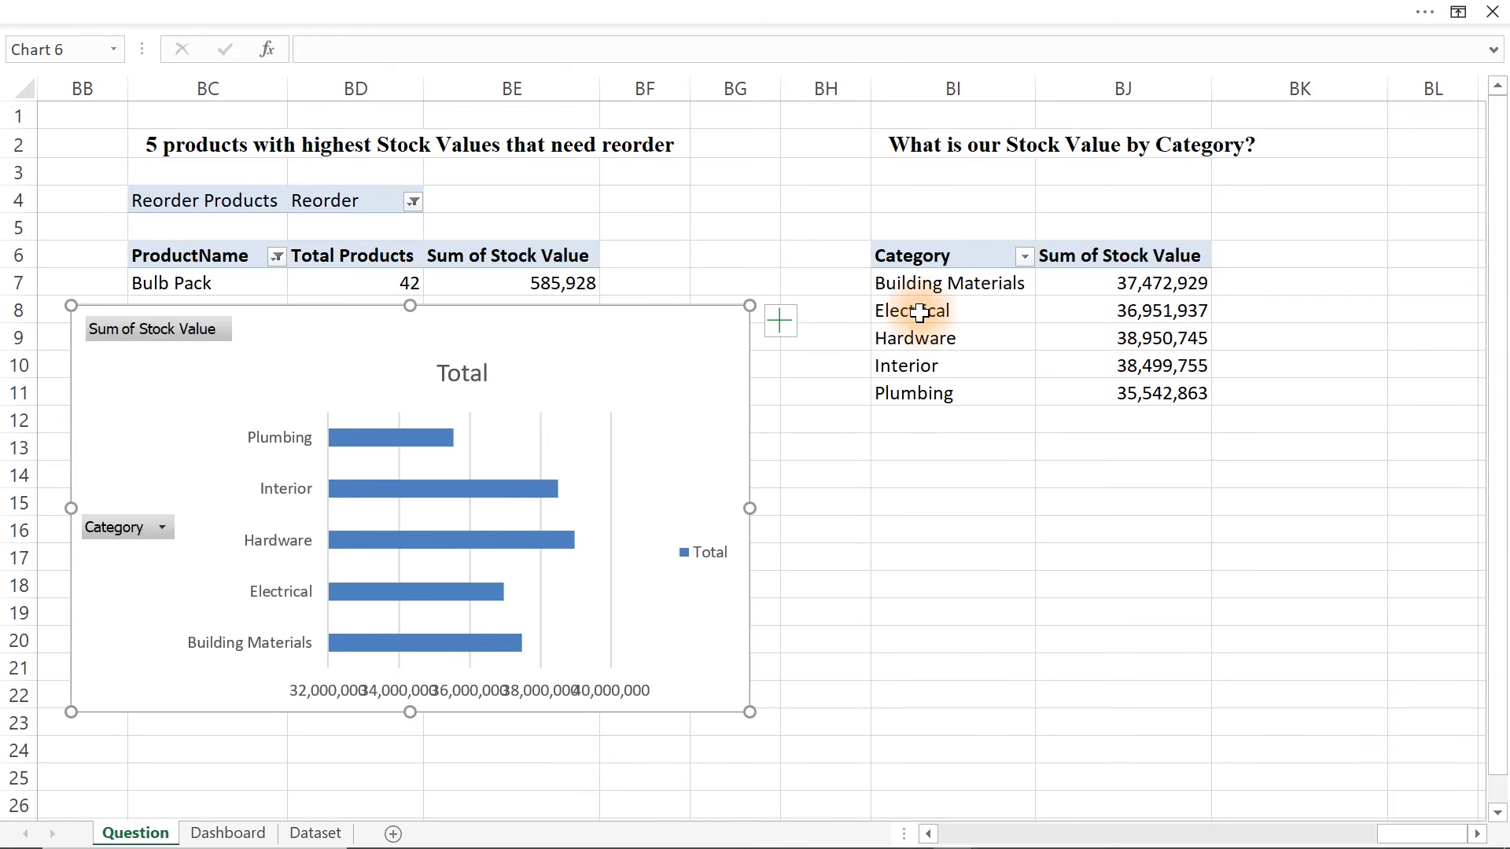
- Sort the stock value by category pivot table by Sum of Stock Value from smallest to largest
click(1137, 287)
right_click(1135, 292)
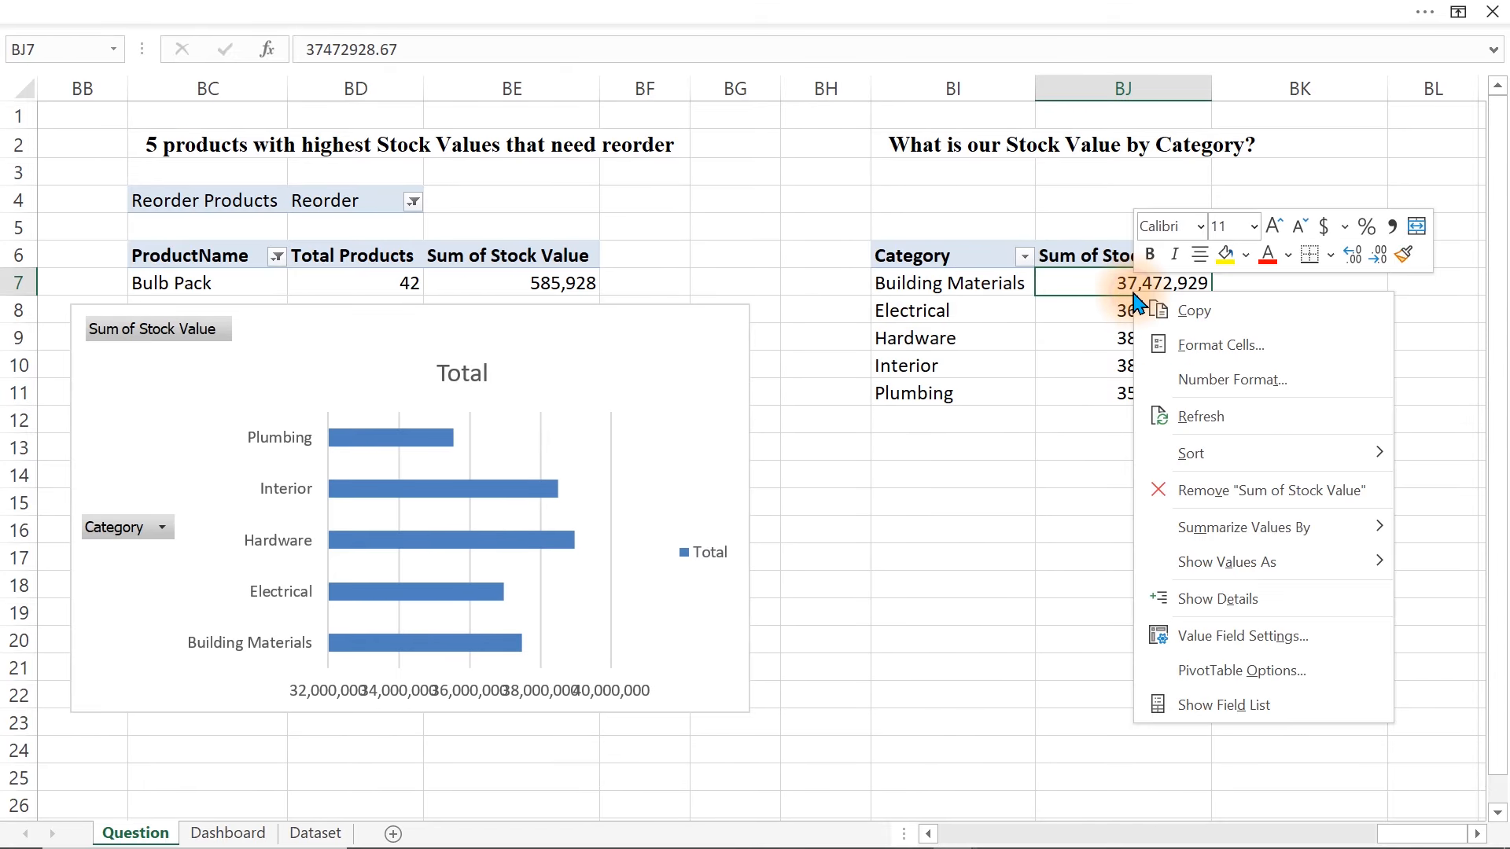
mouse_move(1194, 464)
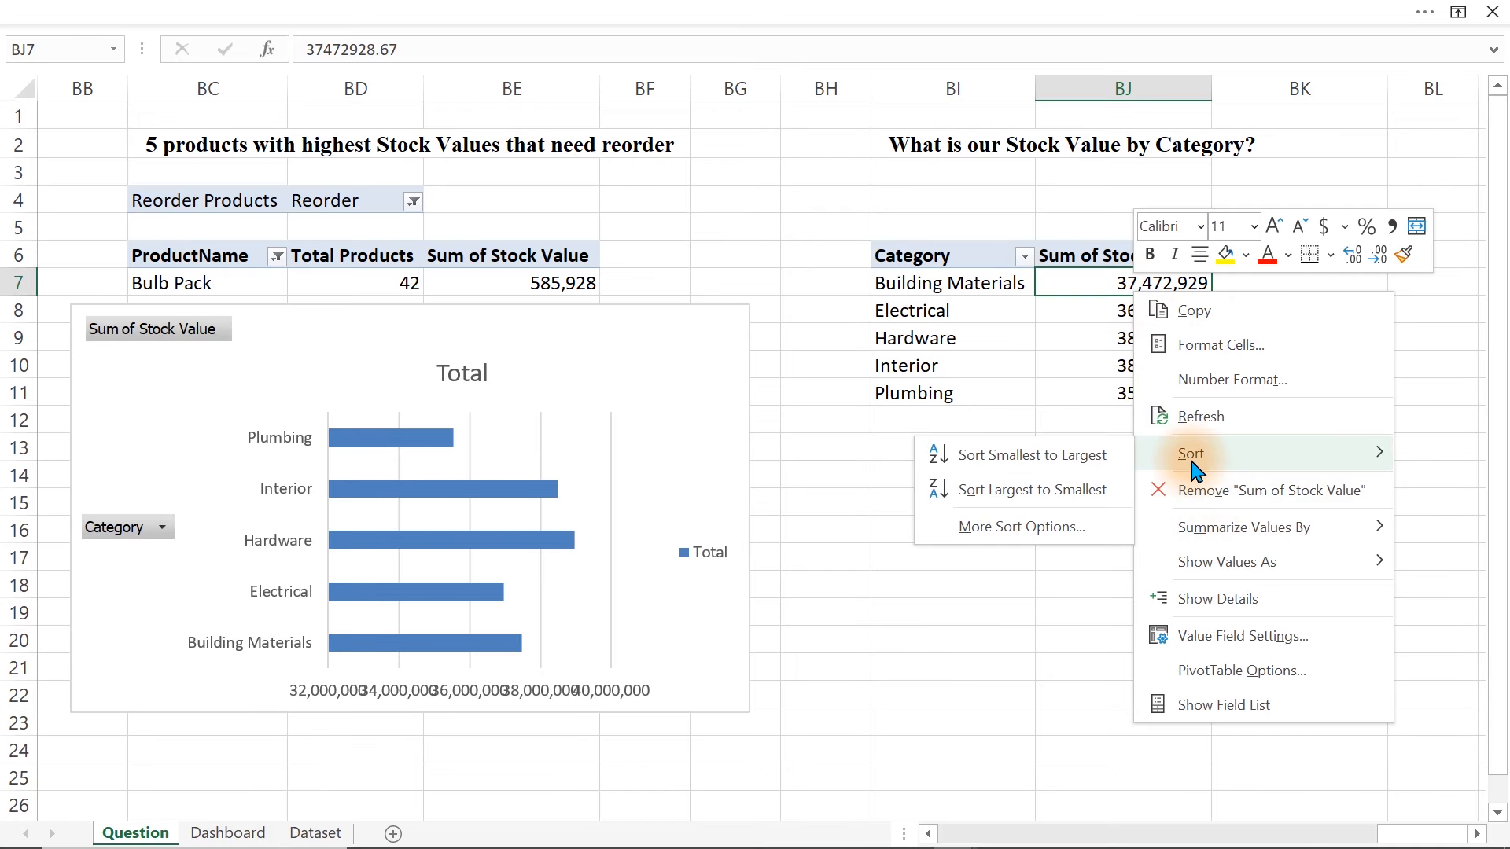
click(1009, 466)
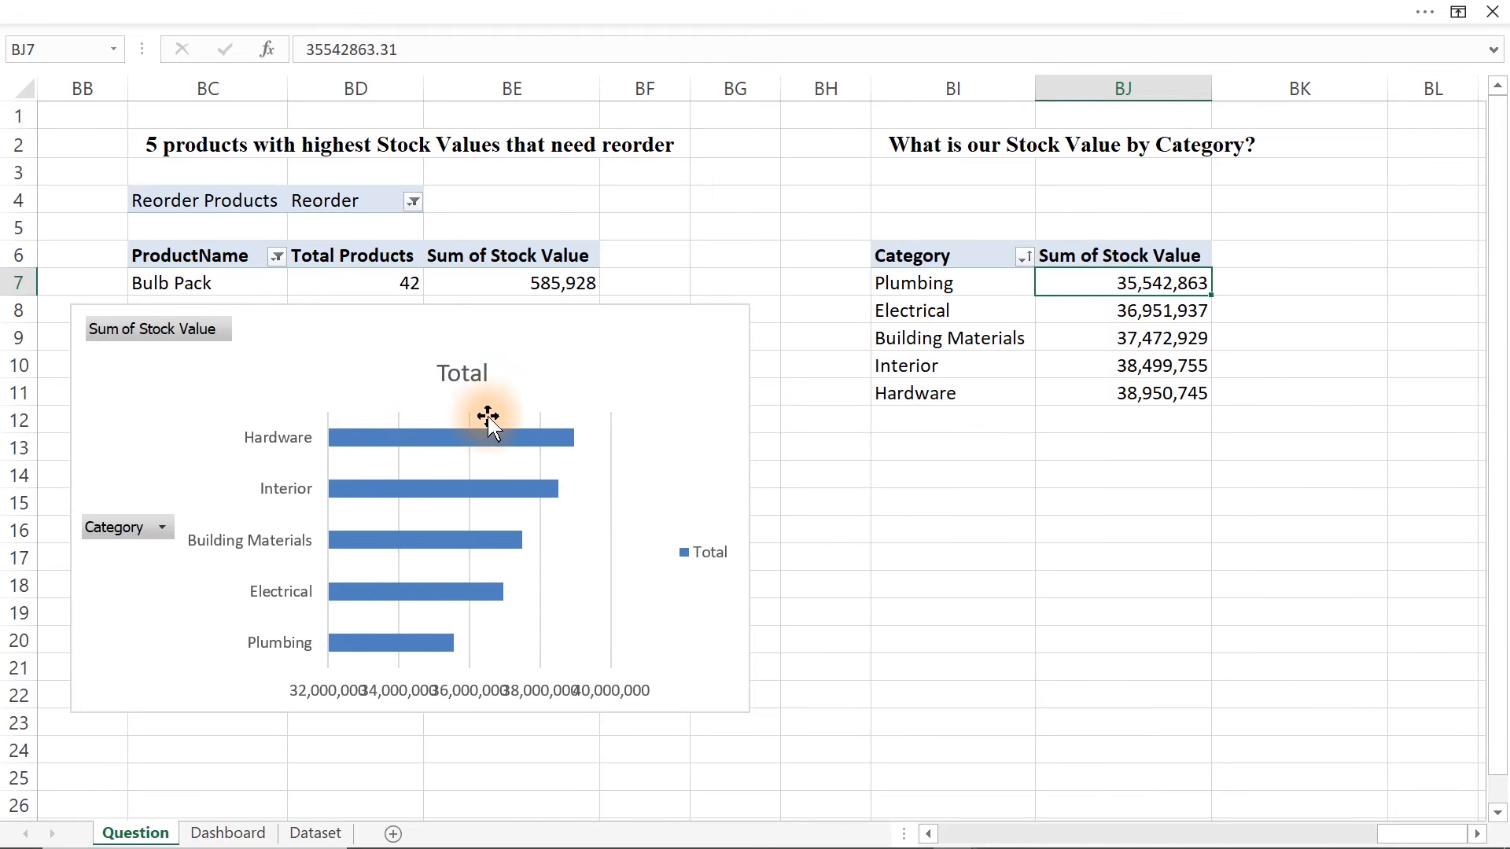
- Select the horizontal value axis of the stock value by category bar chart
click(332, 693)
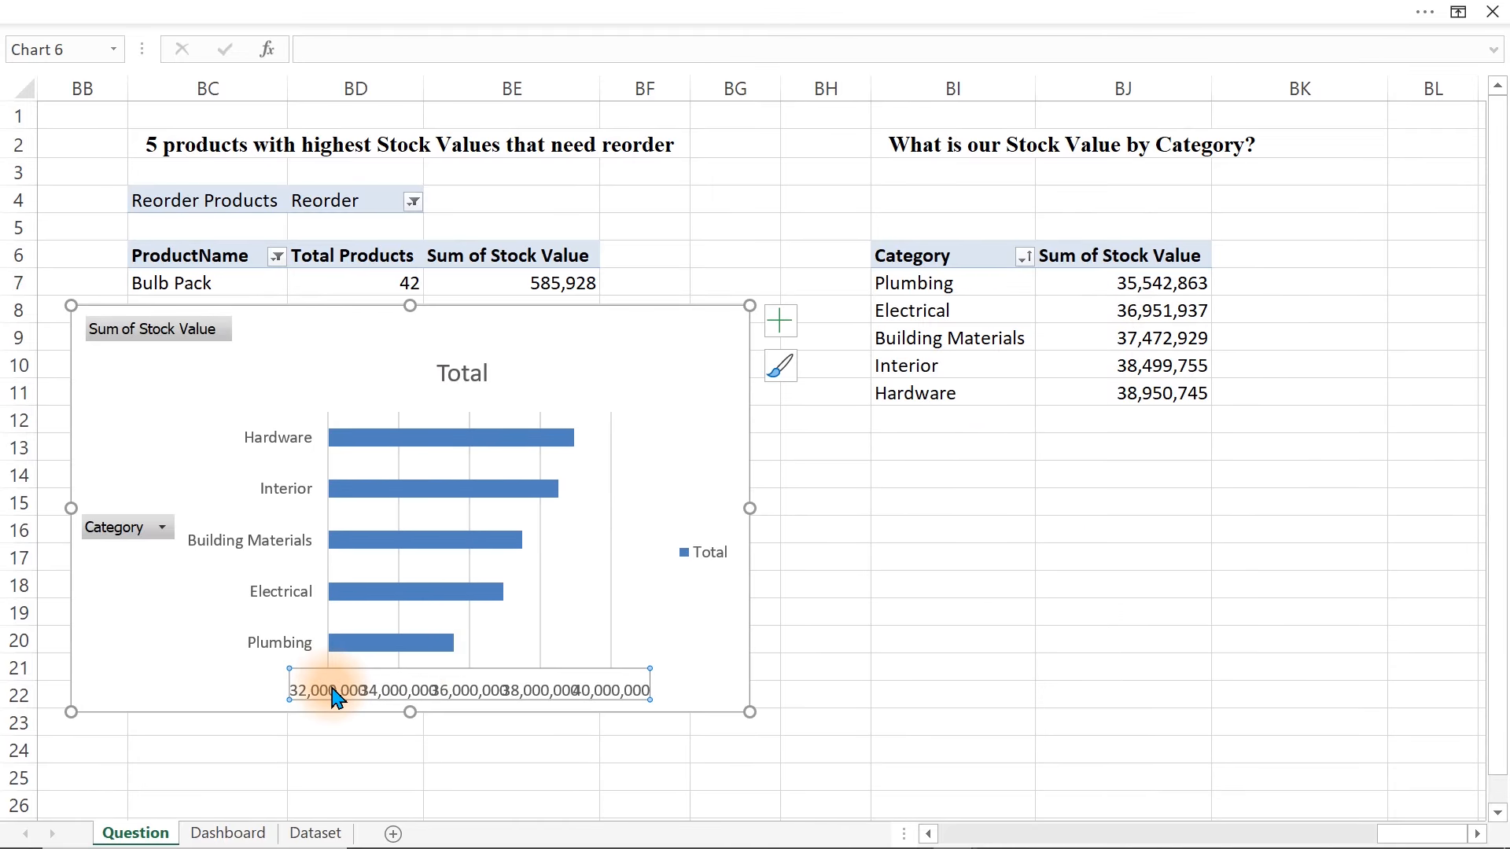
- Delete the value axis, legend and title from the bar chart of stock value by category
key(Delete)
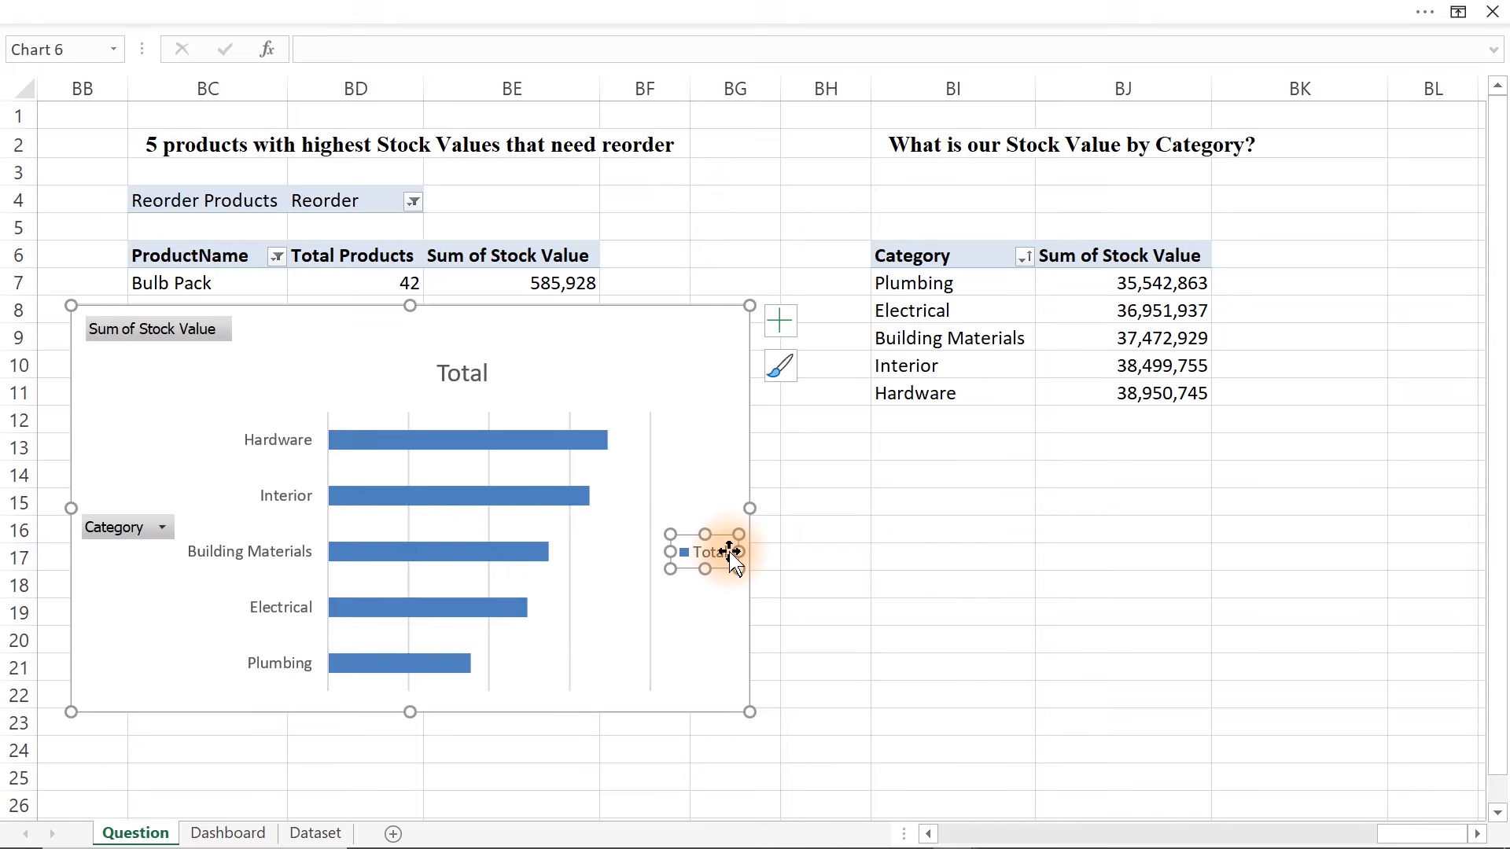
key(Delete)
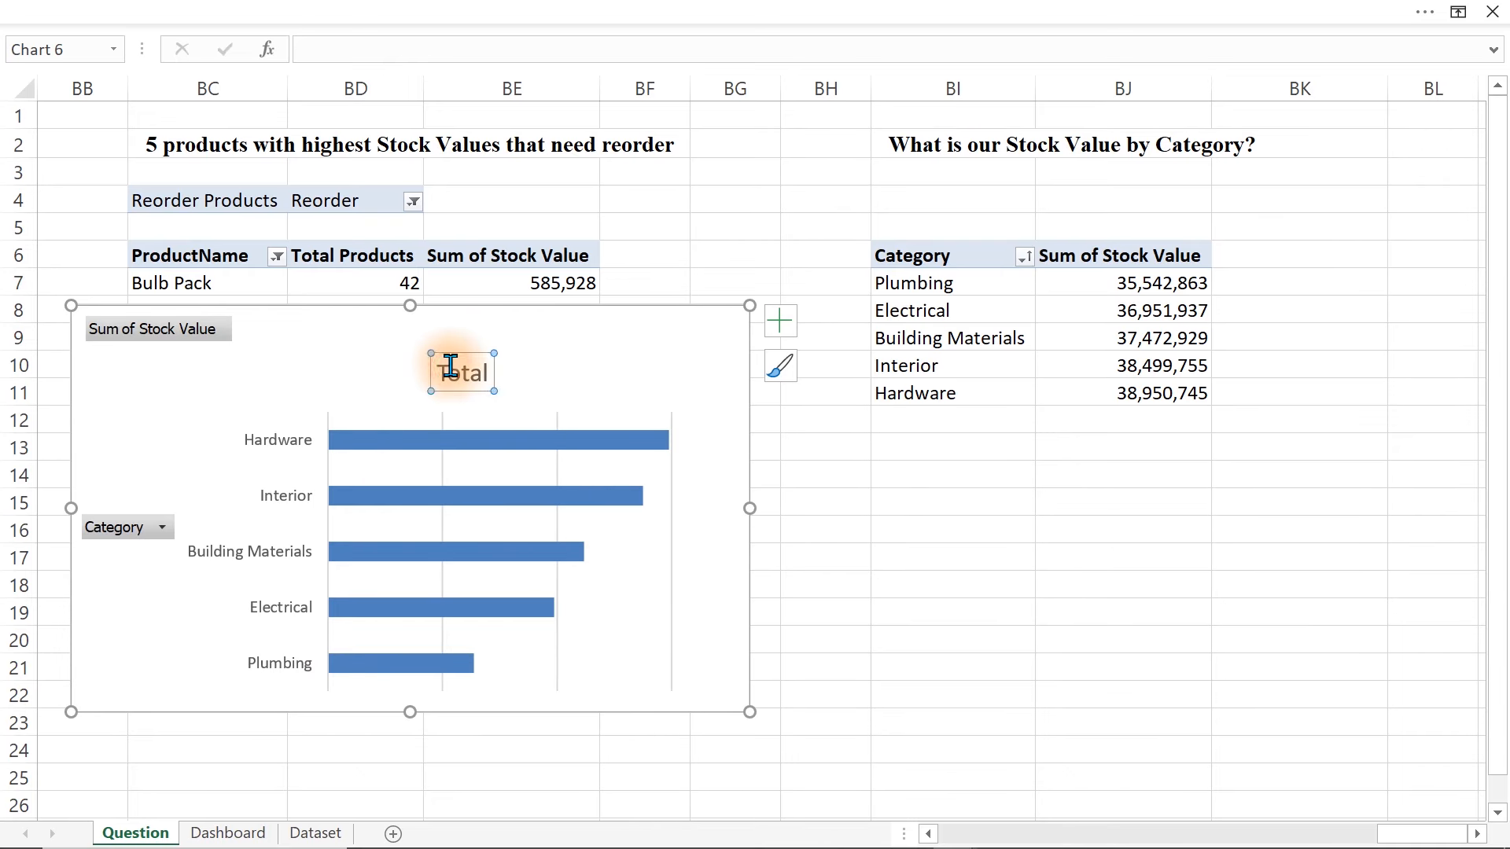
key(Delete)
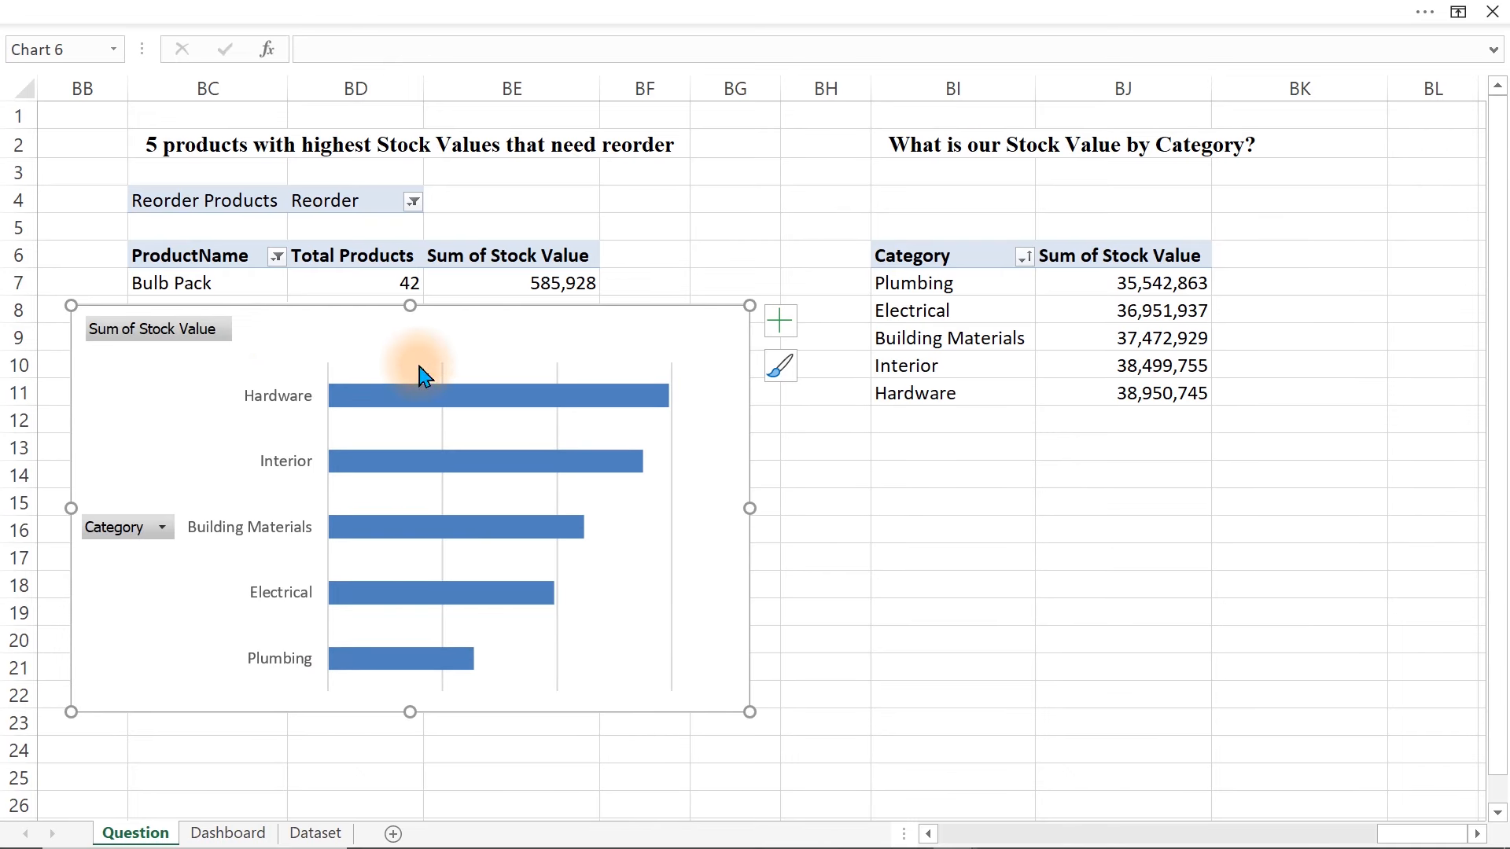
- Hide all field buttons on the stock value bar chart and delete its gridlines
right_click(173, 331)
click(246, 609)
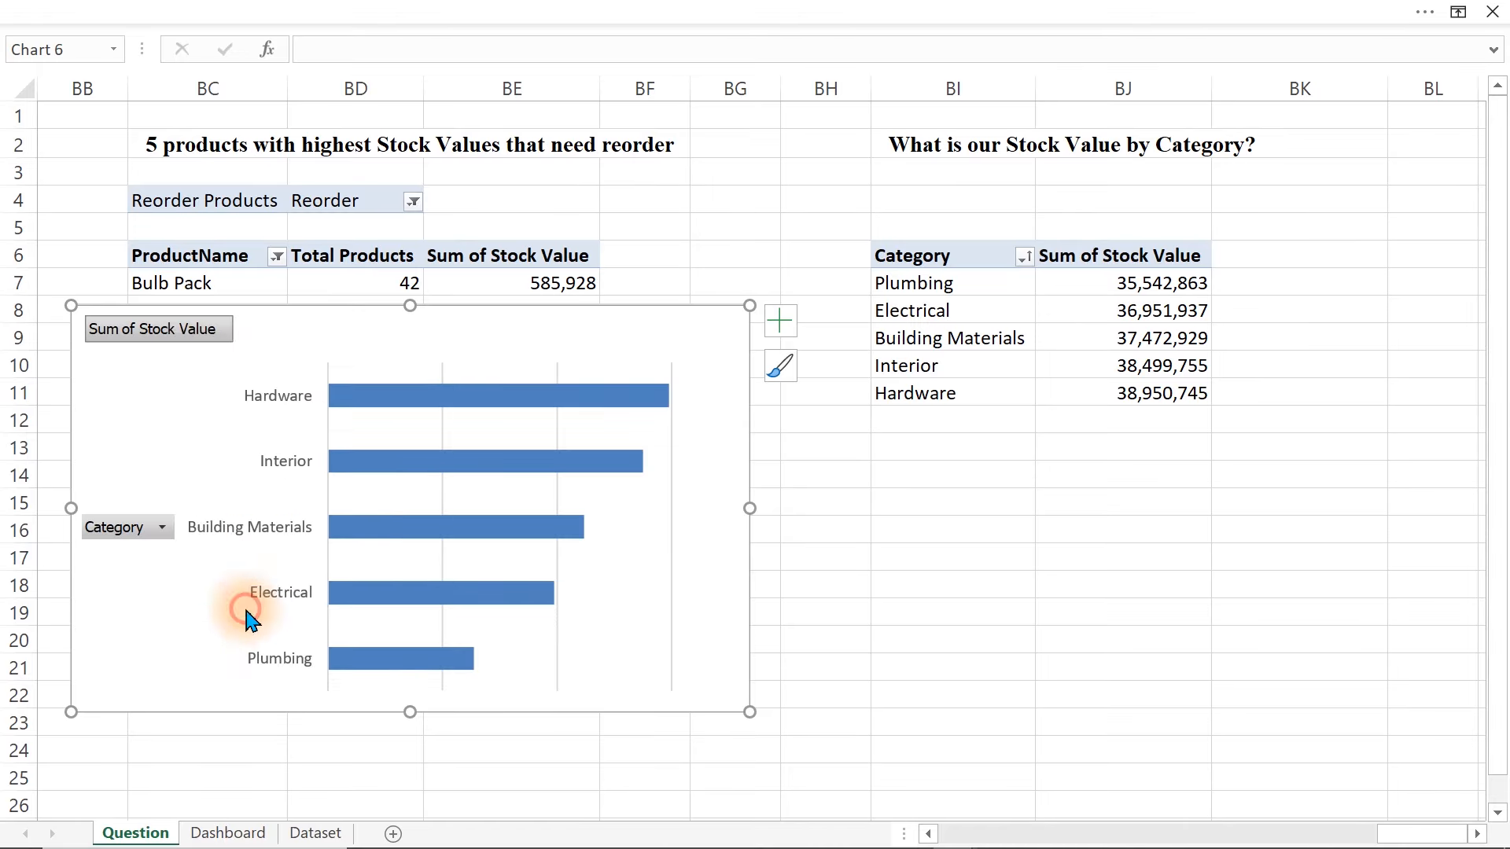
click(581, 491)
click(585, 489)
key(Delete)
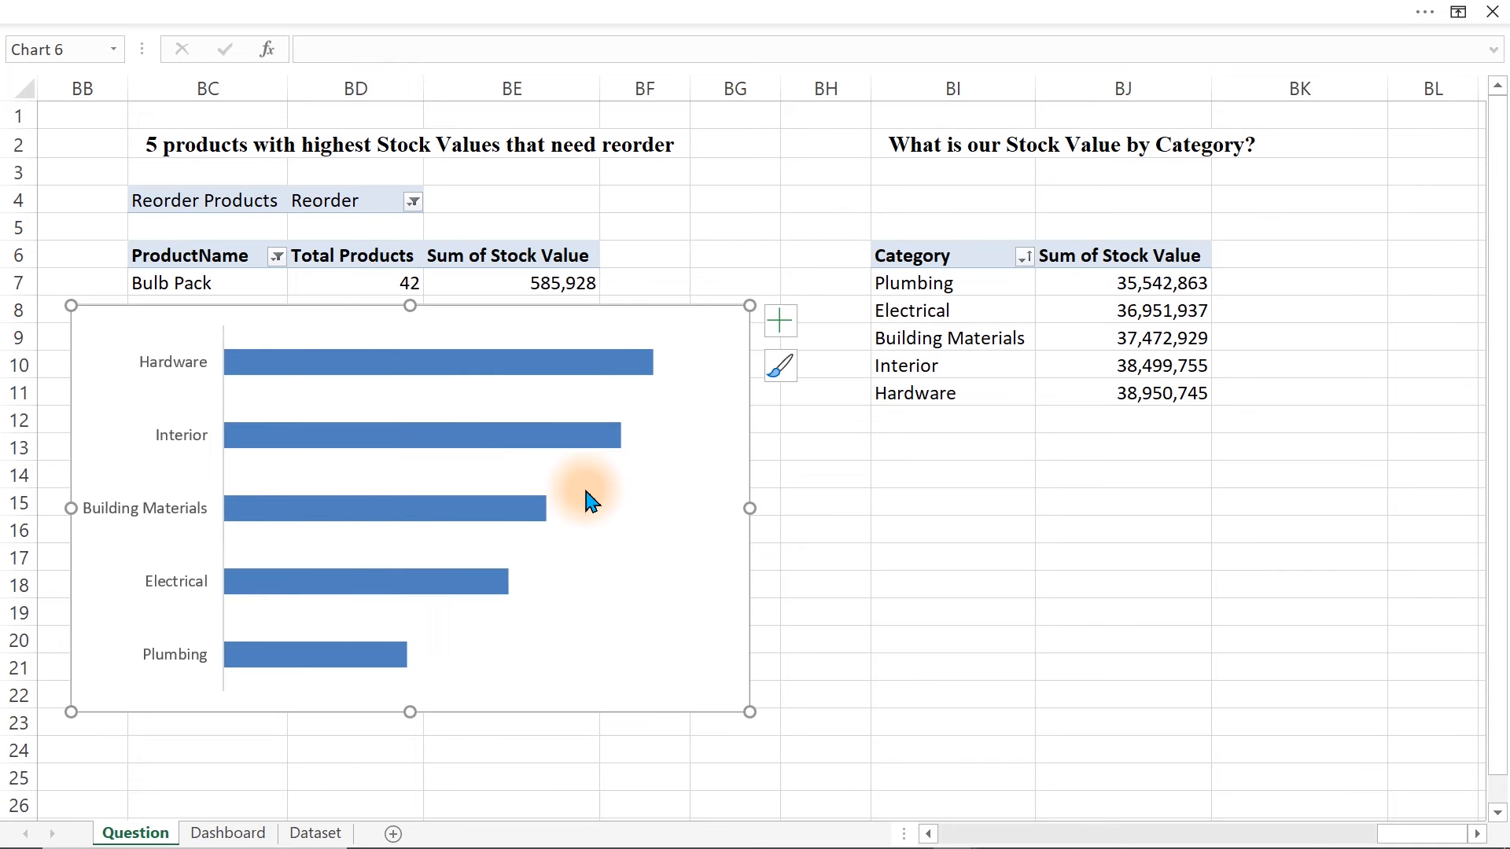
- Shrink the chart, move it to the Dashboard sheet and fit it inside the "What is our Stock Value by Category?" card
drag(751, 307, 503, 413)
key(ctrl+x)
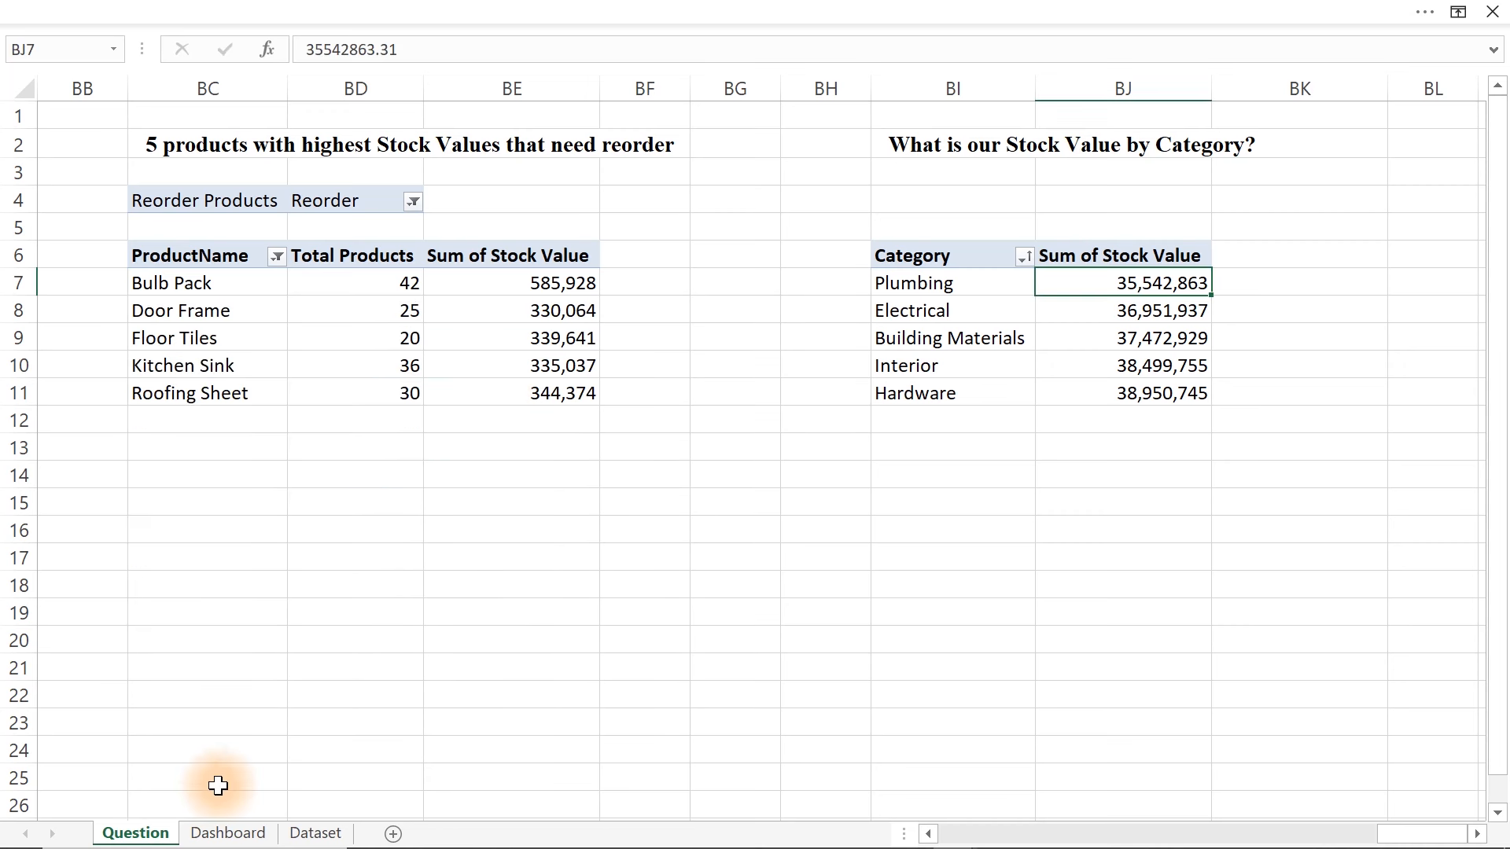
click(223, 834)
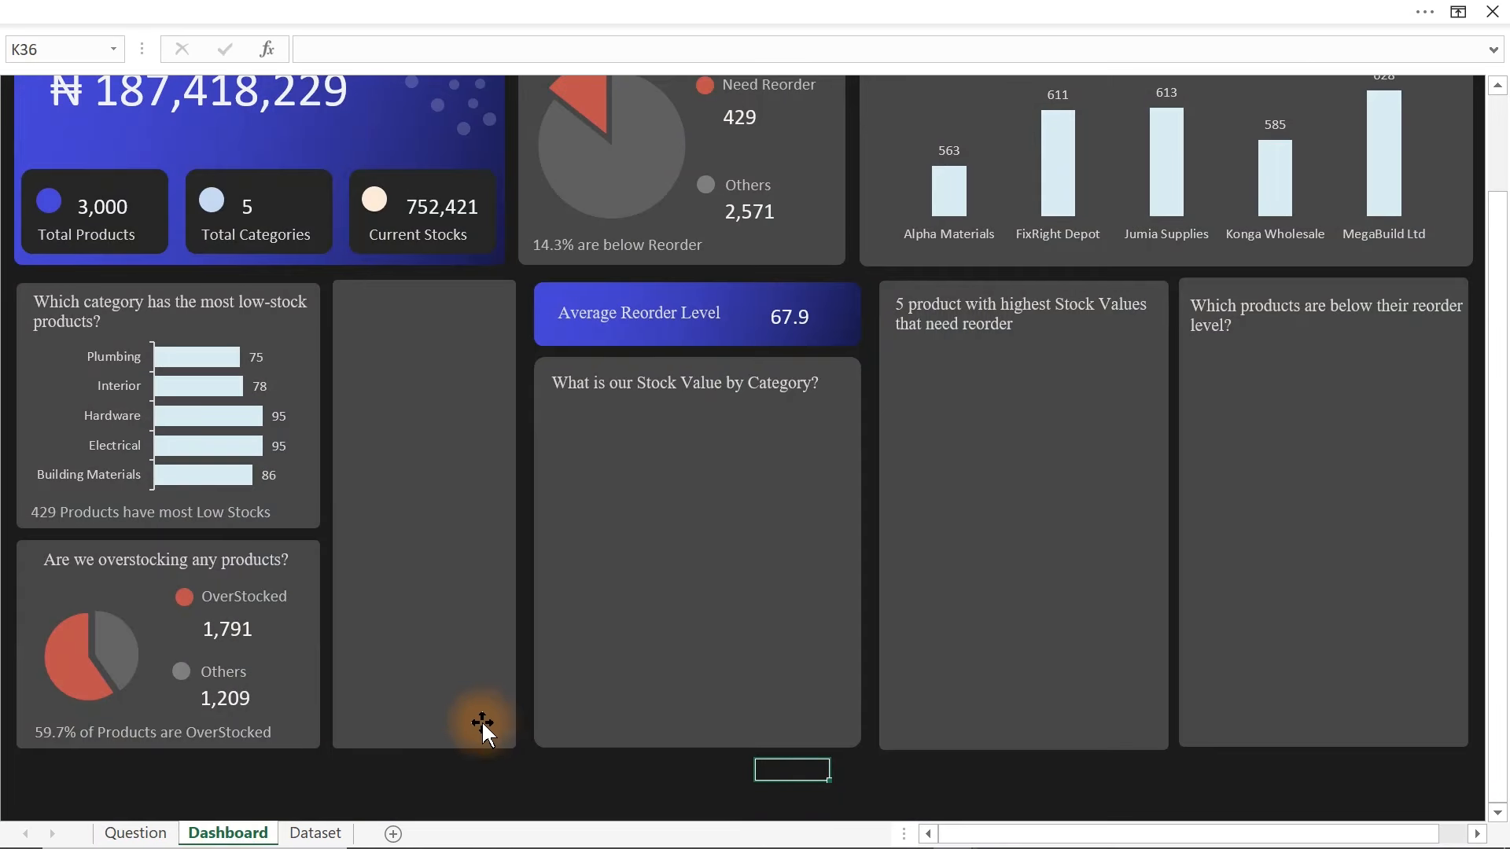
key(ctrl+v)
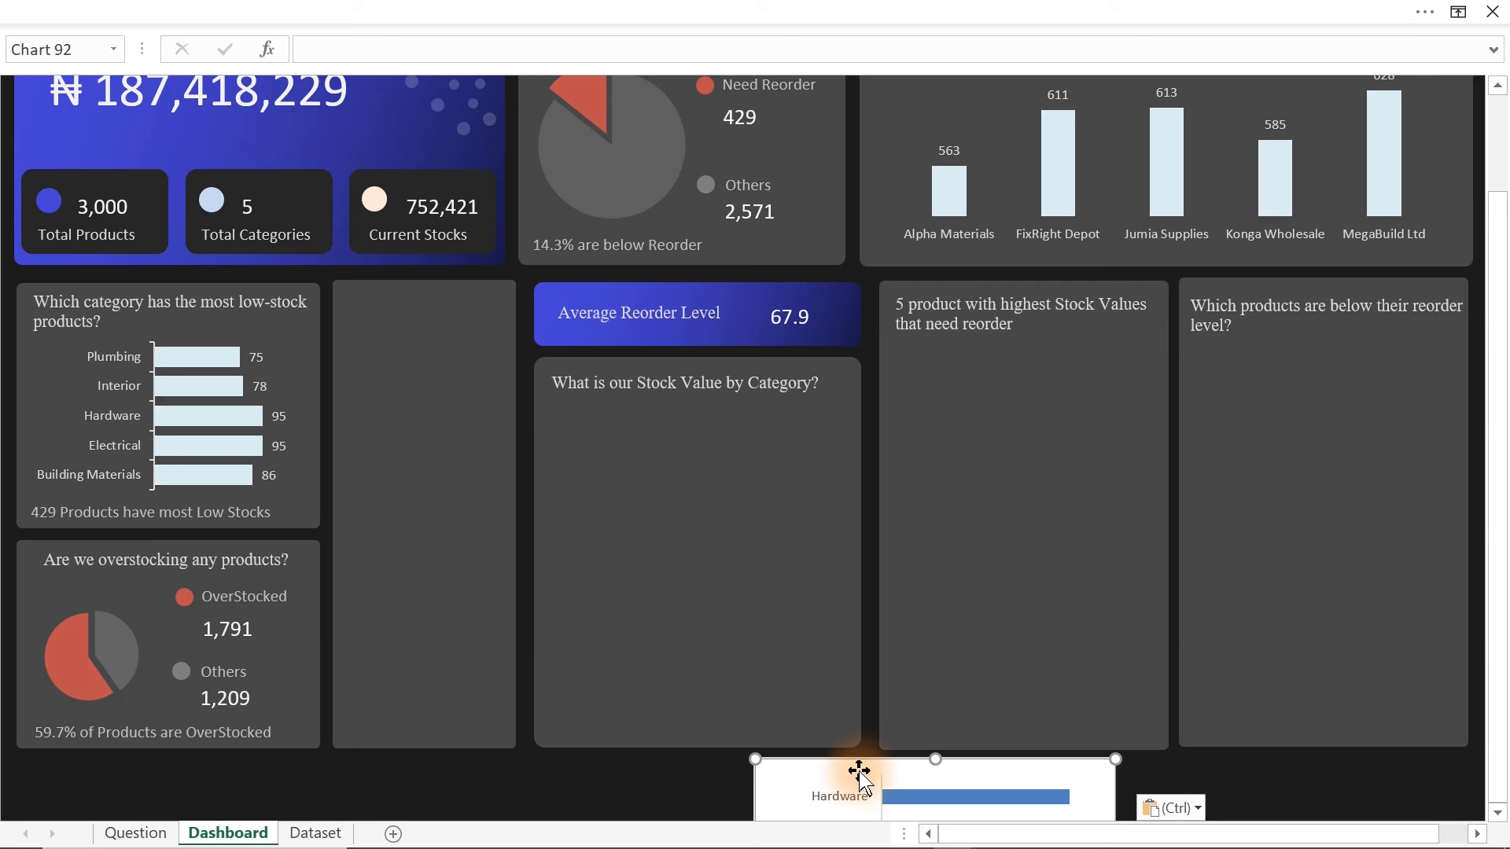
drag(839, 762, 654, 412)
drag(912, 655, 849, 733)
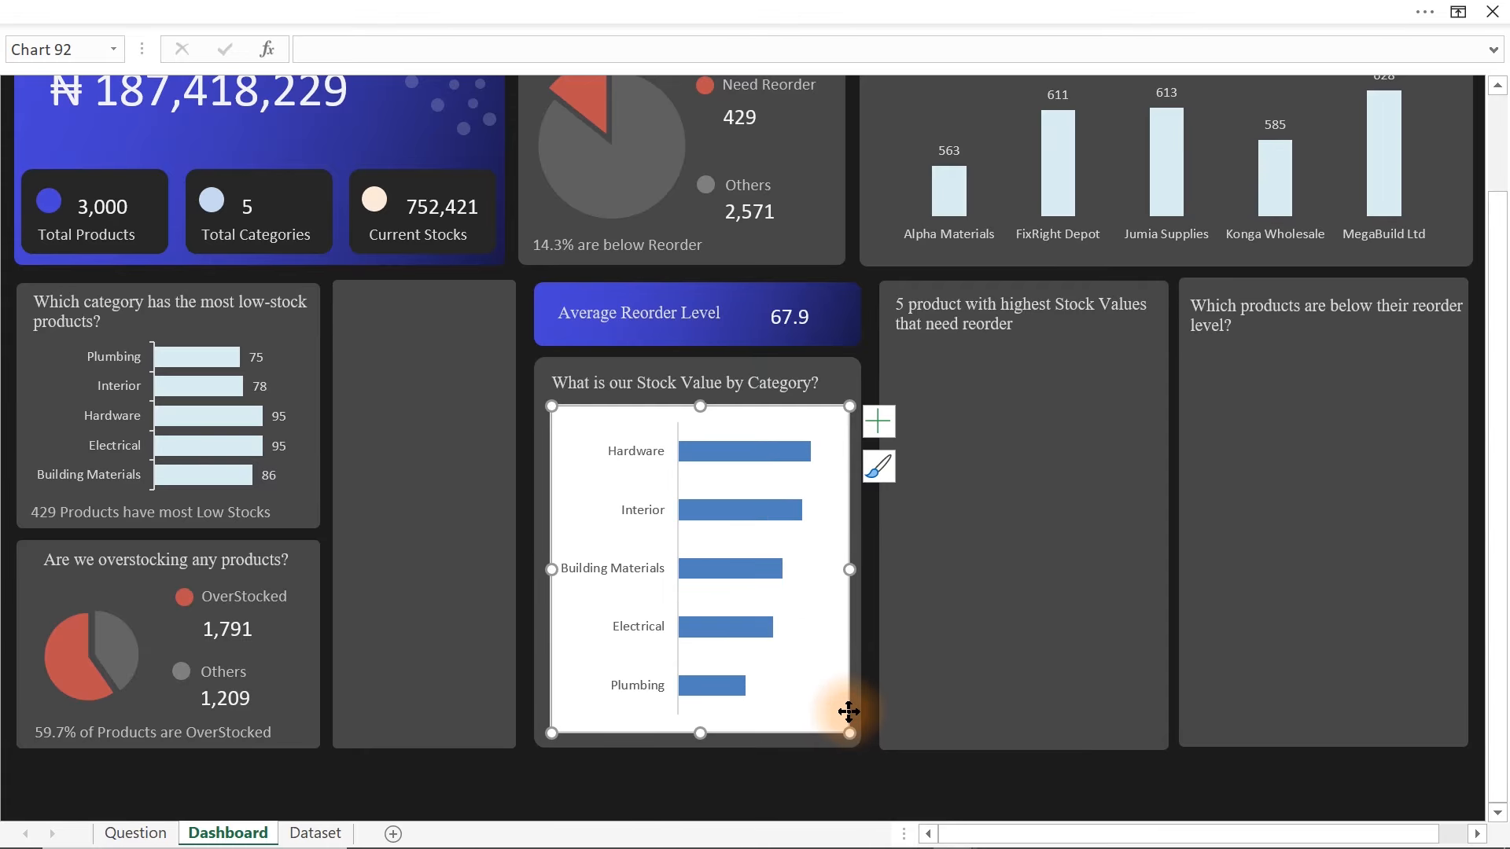
- Set the stock value chart area to no fill and its border to no line
double_click(849, 712)
click(730, 284)
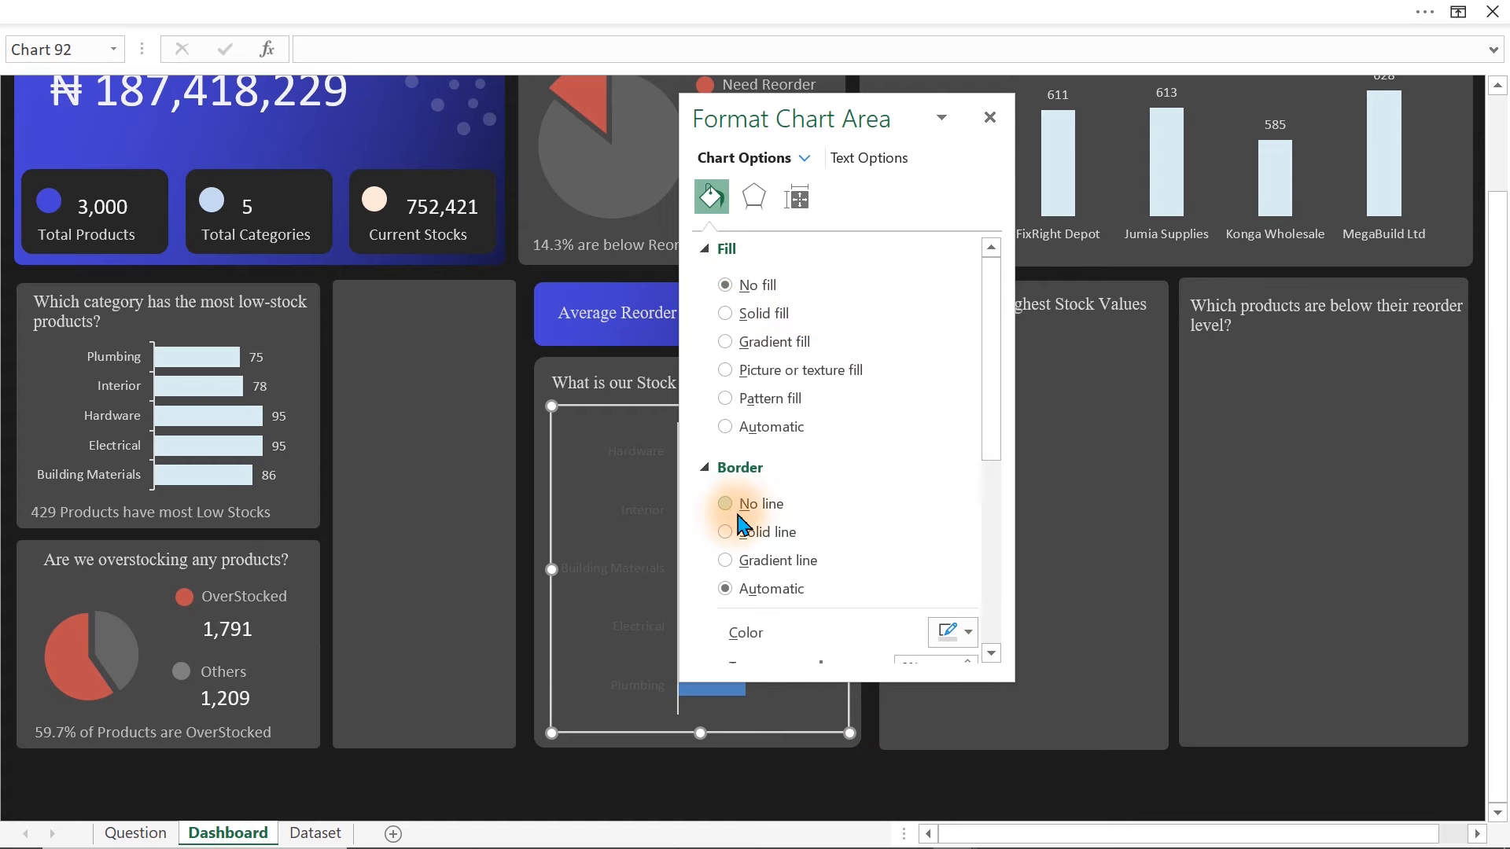
drag(818, 118, 304, 208)
- Change the font colour of the stock value chart's category axis labels to white
click(624, 456)
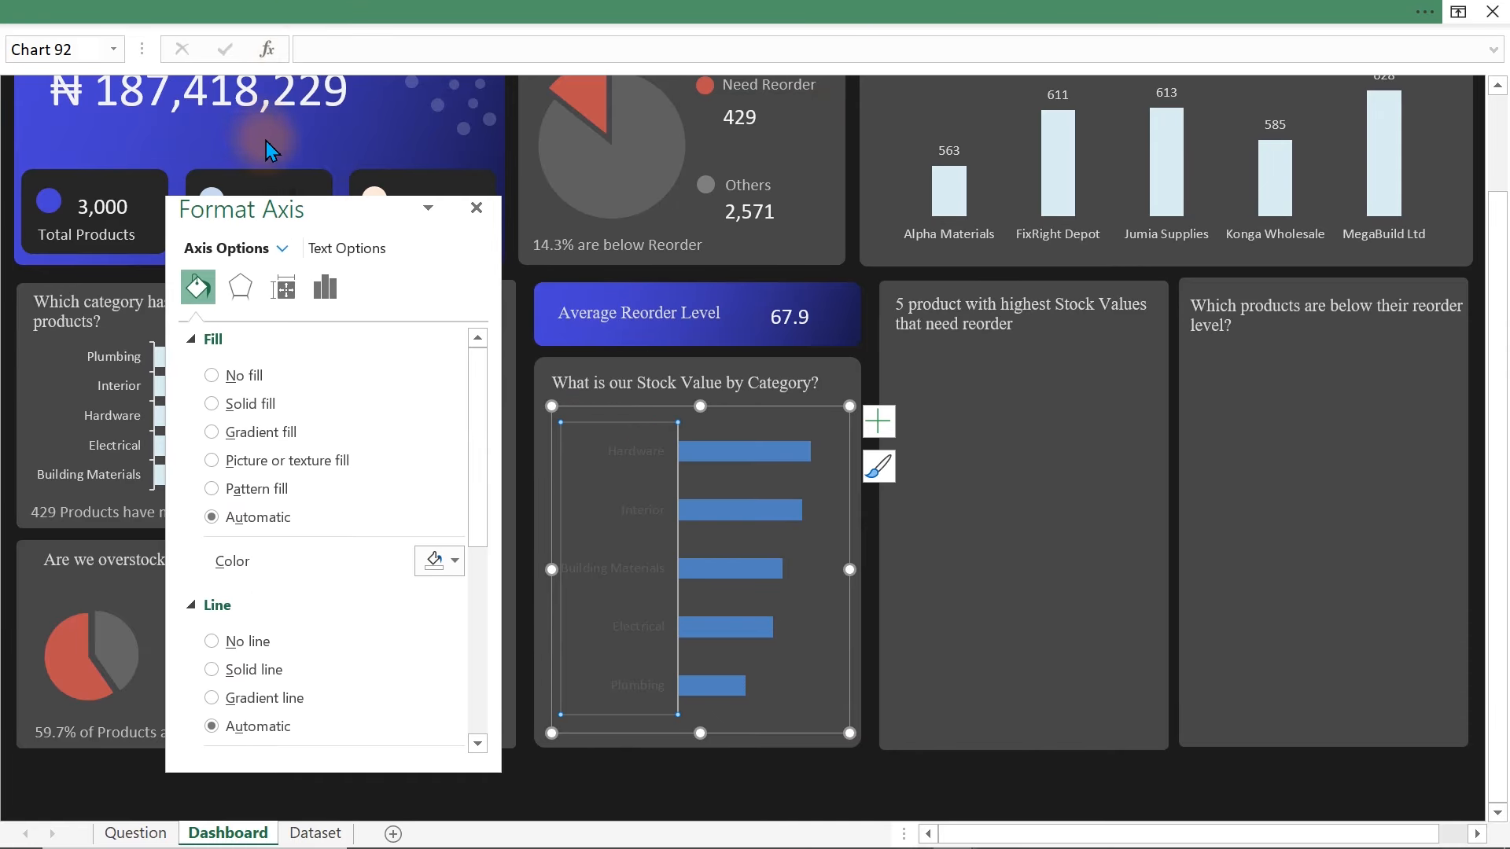
click(311, 11)
click(101, 58)
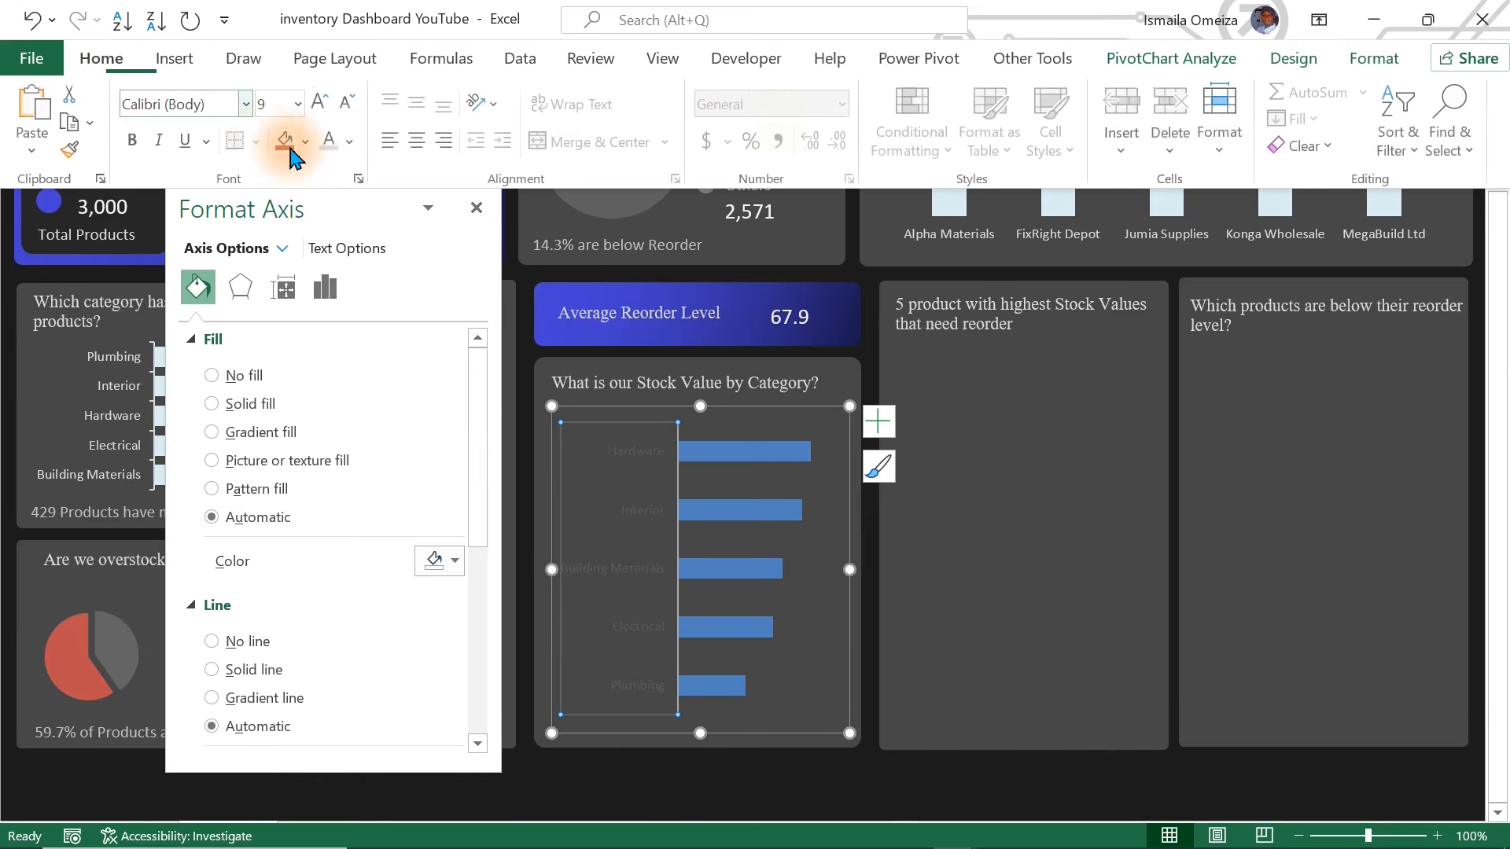
click(334, 148)
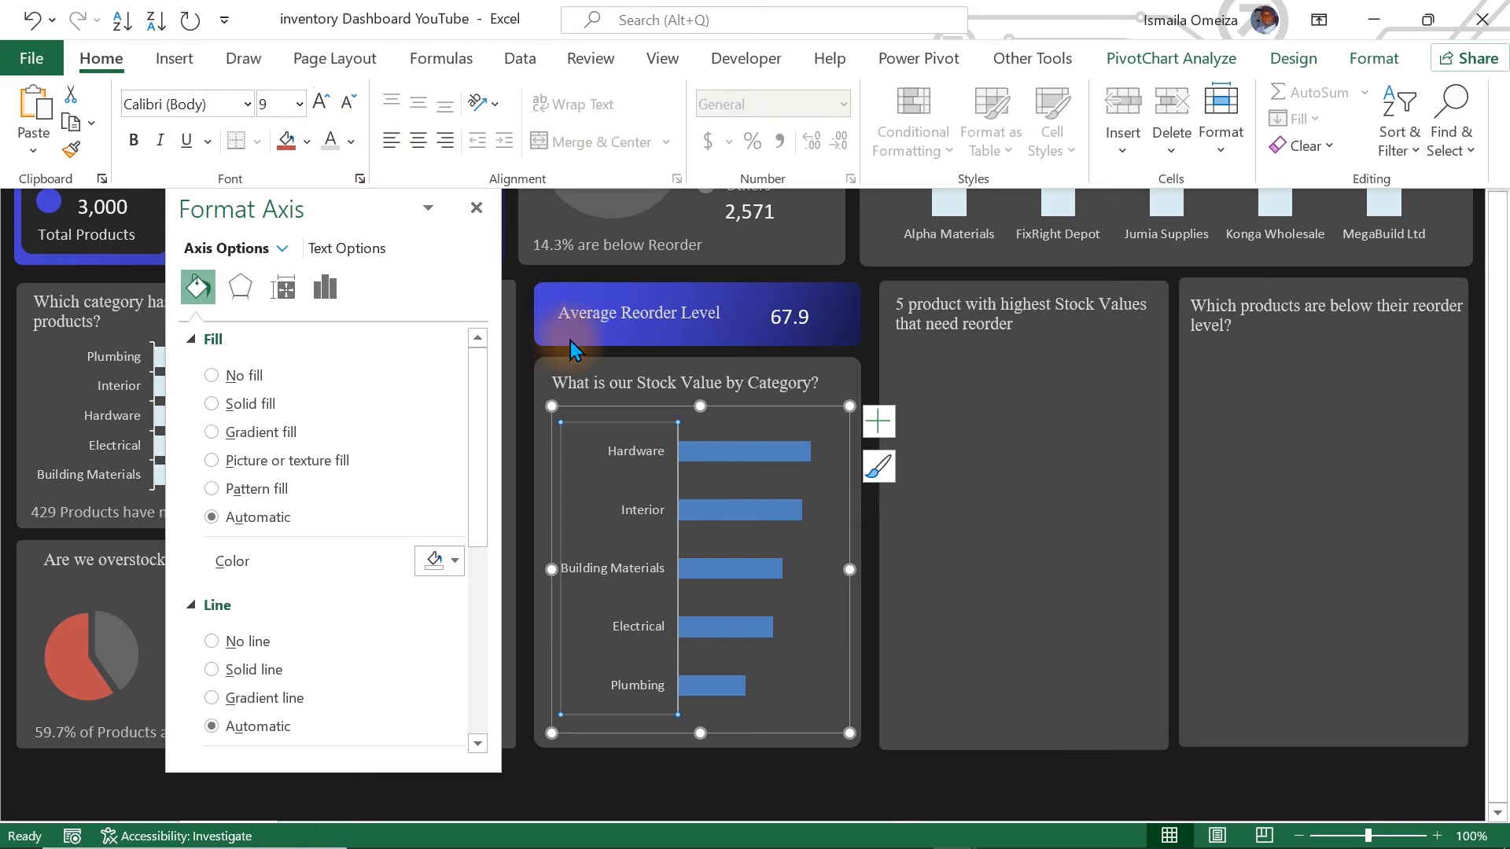
- Set the stock value bars' gap width to 112% and fill them with a solid pale aqua theme colour
click(733, 456)
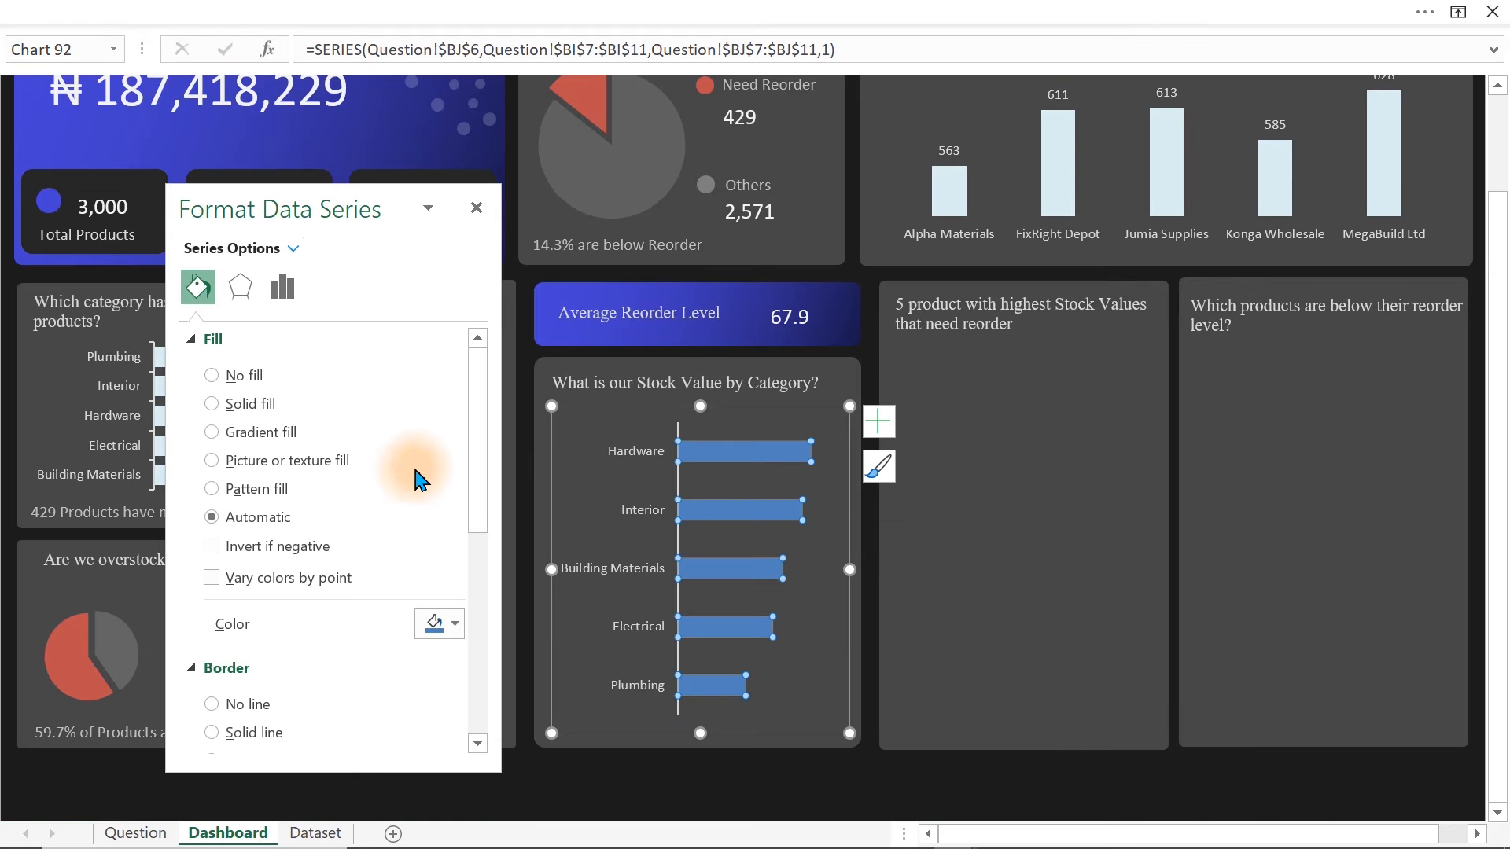
click(282, 288)
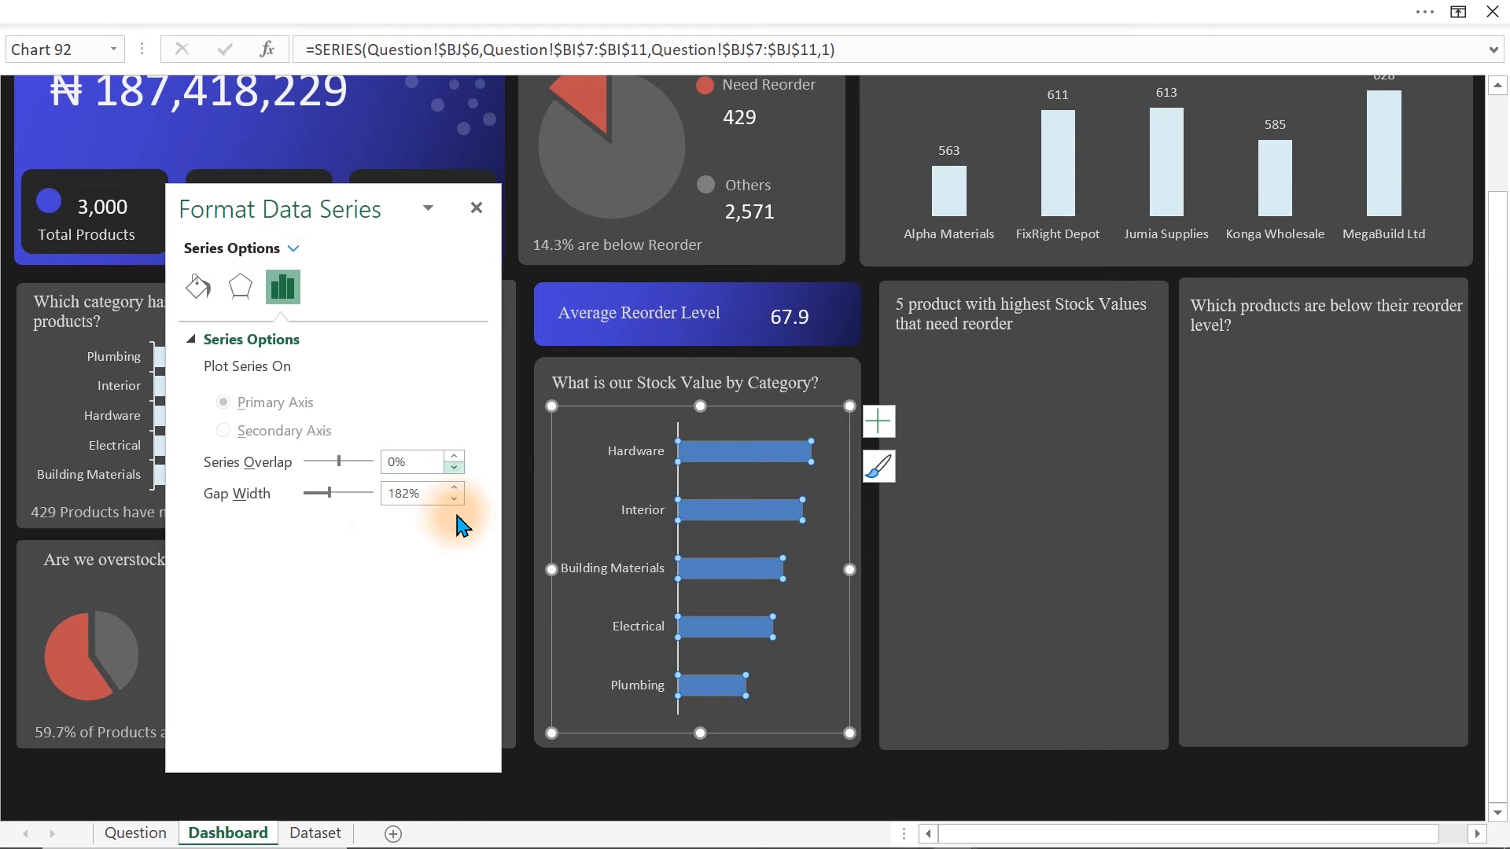
click(327, 493)
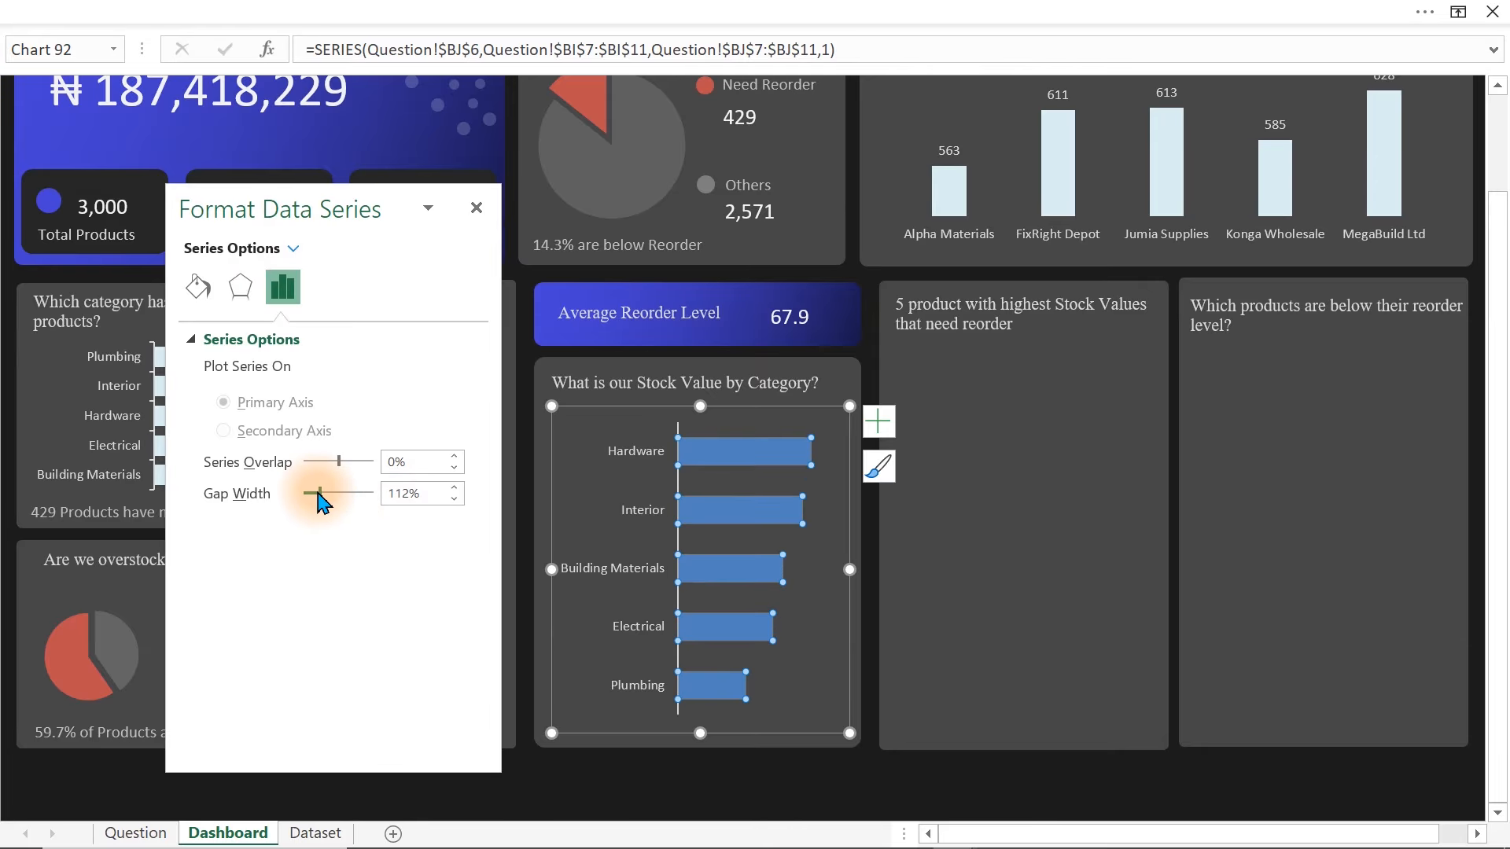
click(198, 287)
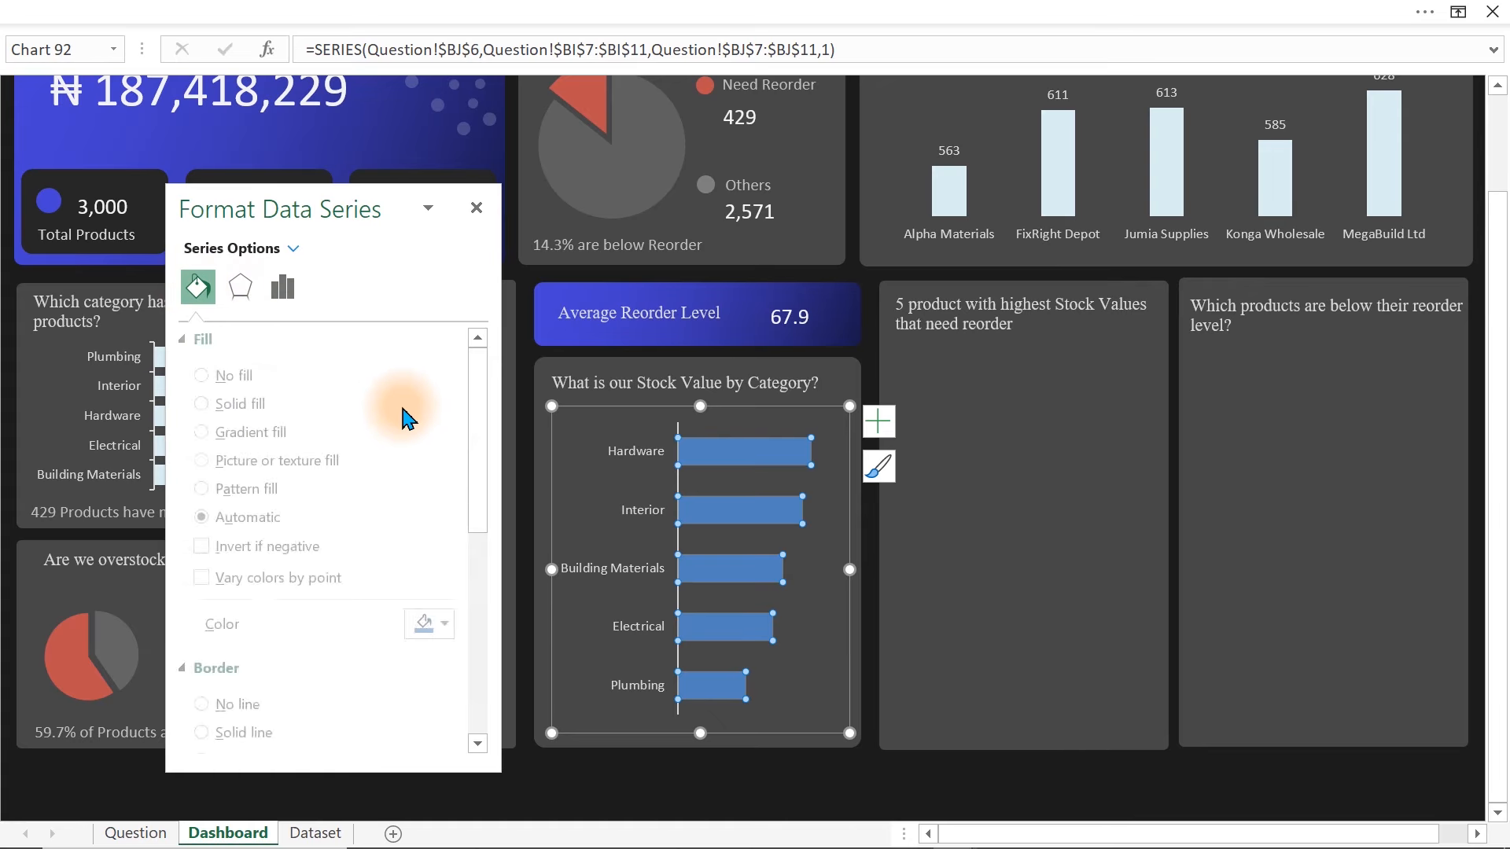
click(440, 624)
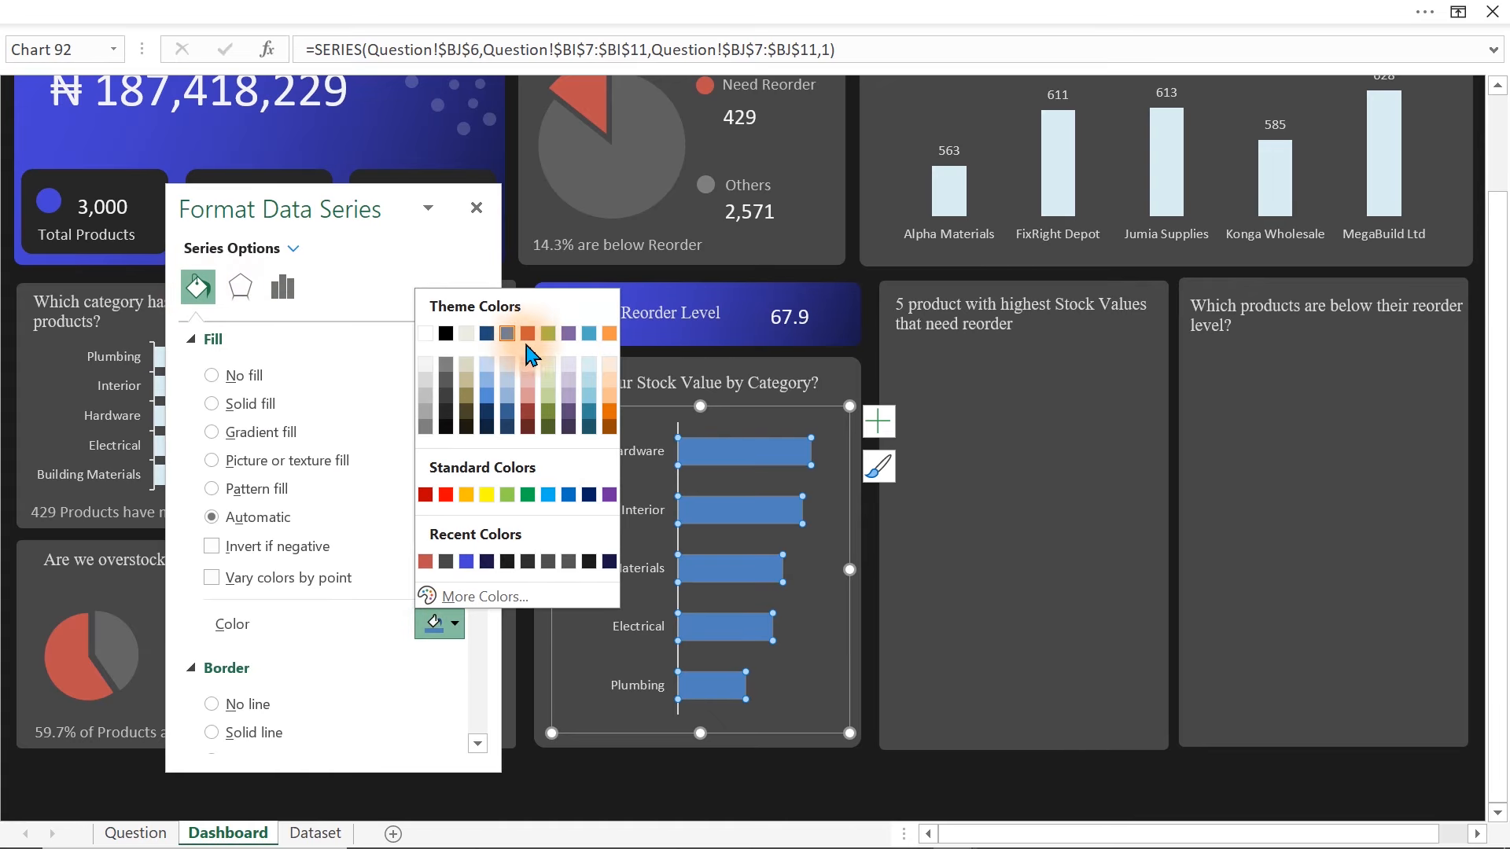
click(589, 367)
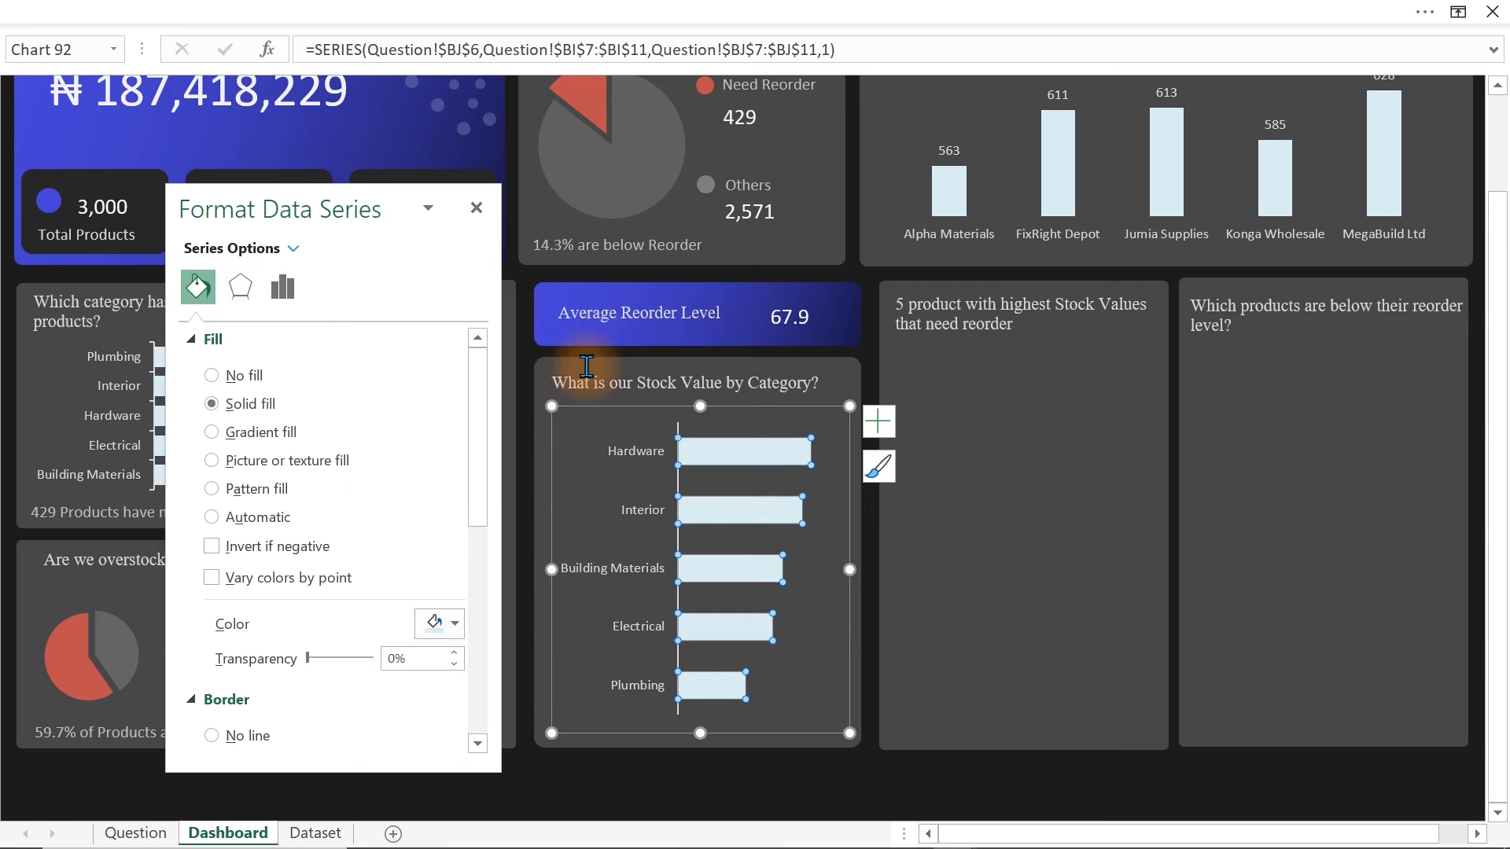
- Add data labels to the stock value bars and make the label text white
click(879, 422)
click(926, 533)
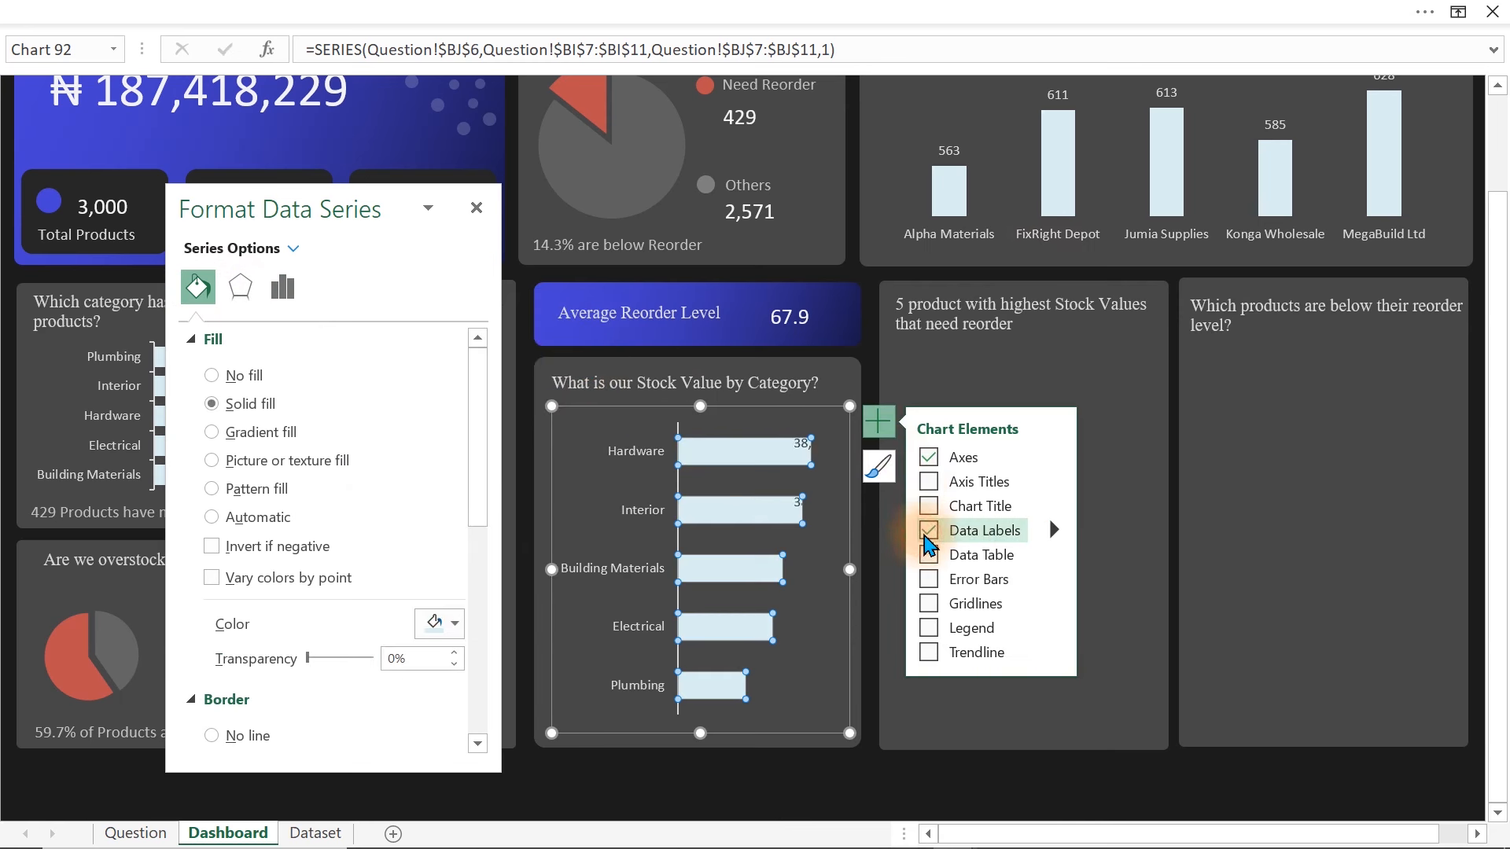
click(804, 445)
click(270, 32)
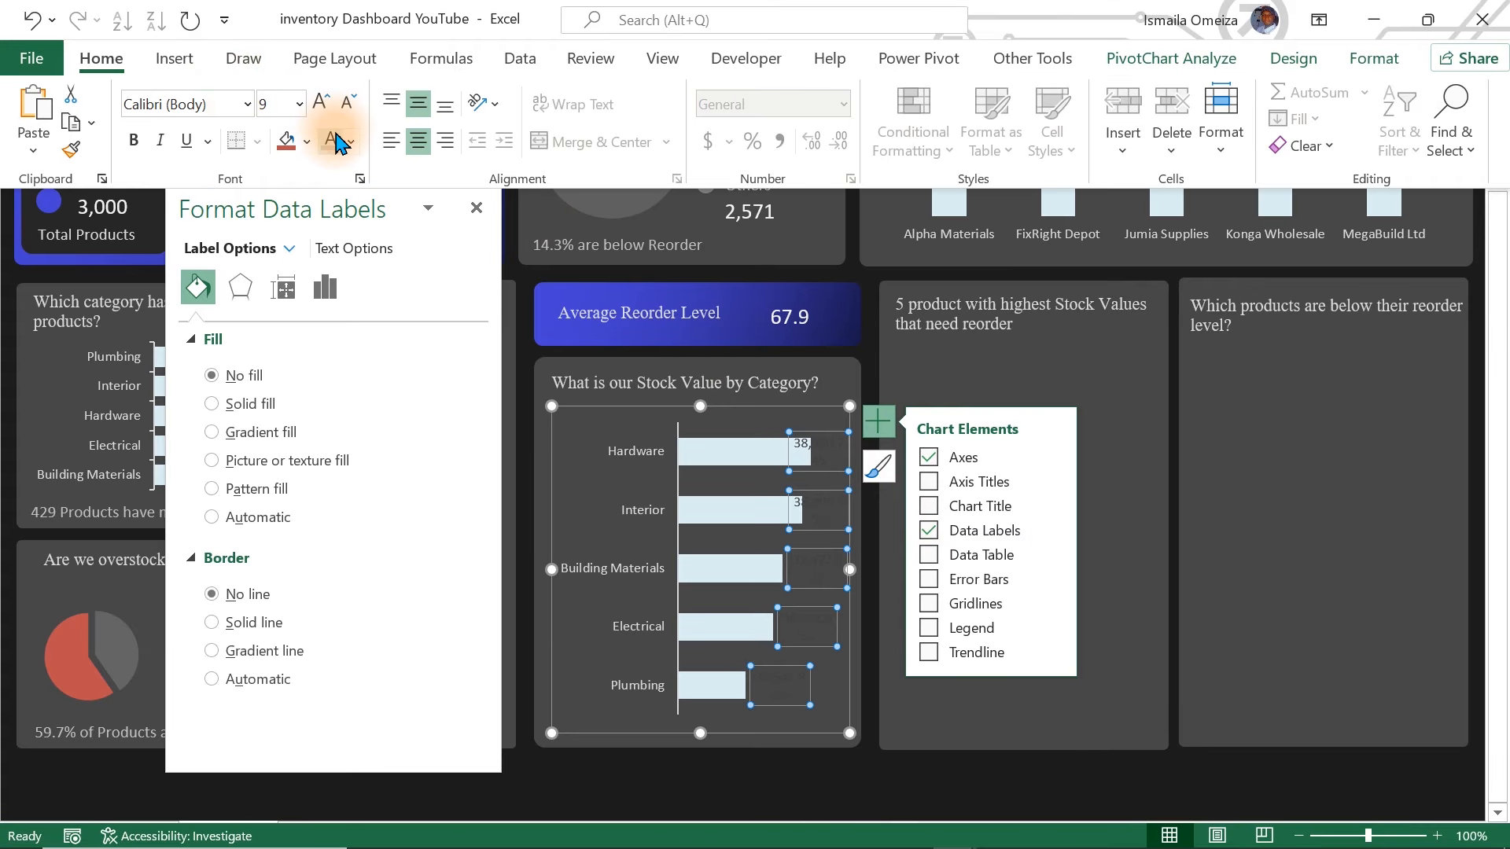
click(336, 142)
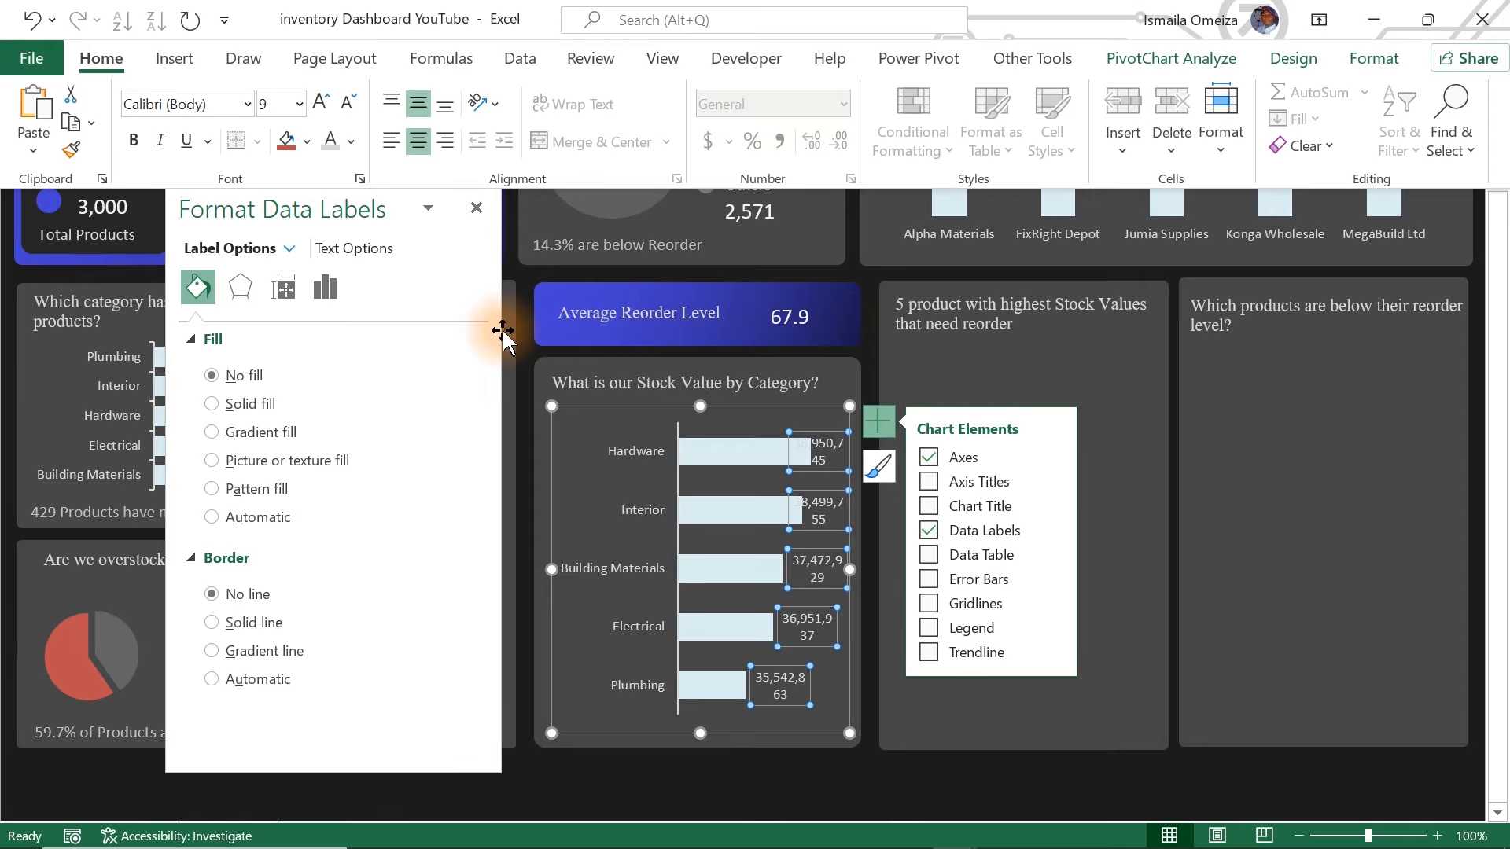
- Widen the stock value chart so each data label fits on one line, and recentre it over its card
click(699, 500)
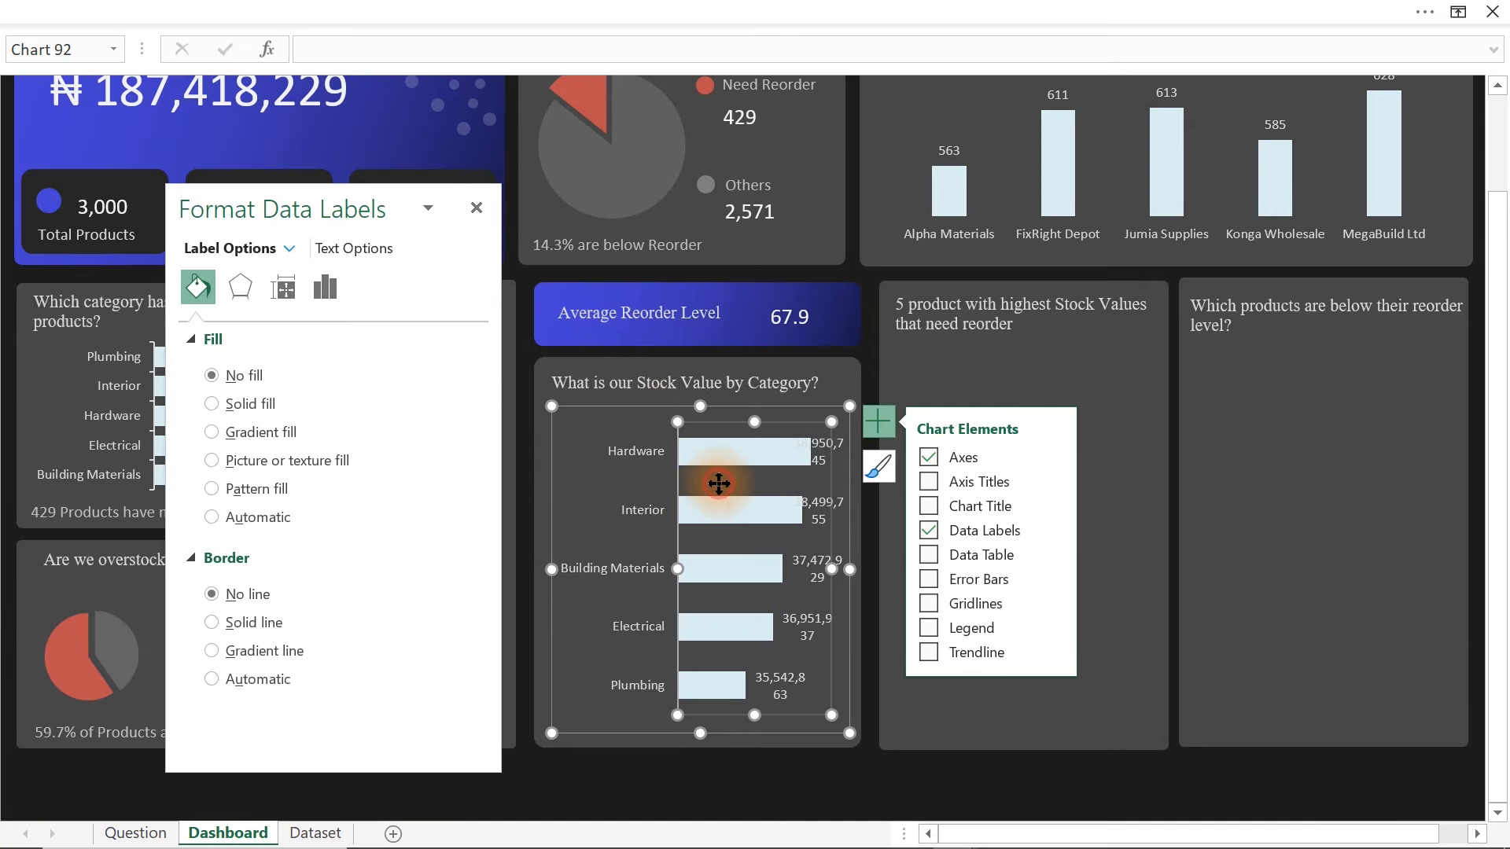
drag(831, 568, 934, 567)
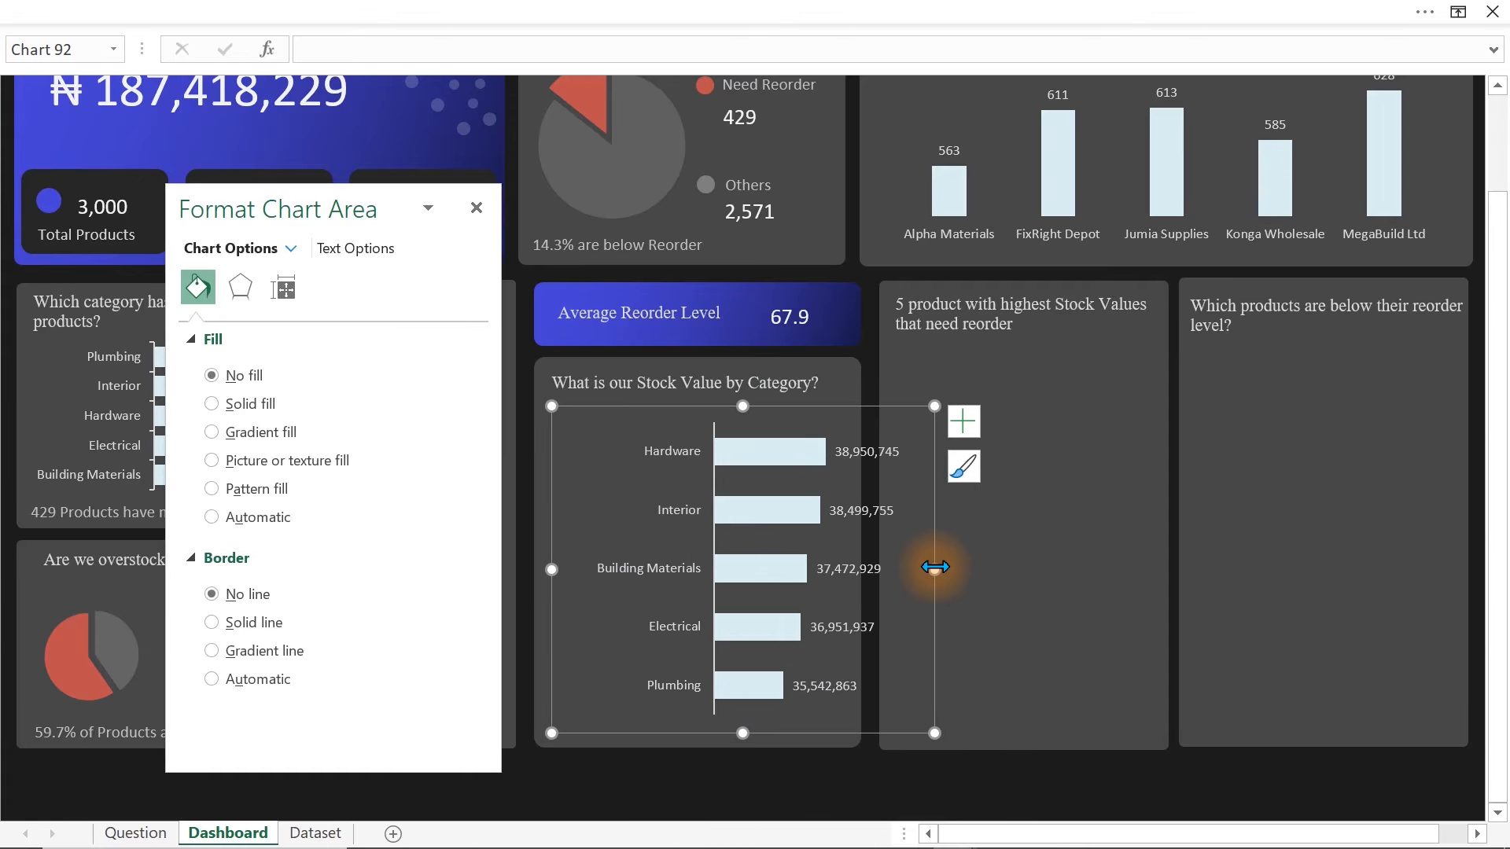
drag(930, 553, 880, 560)
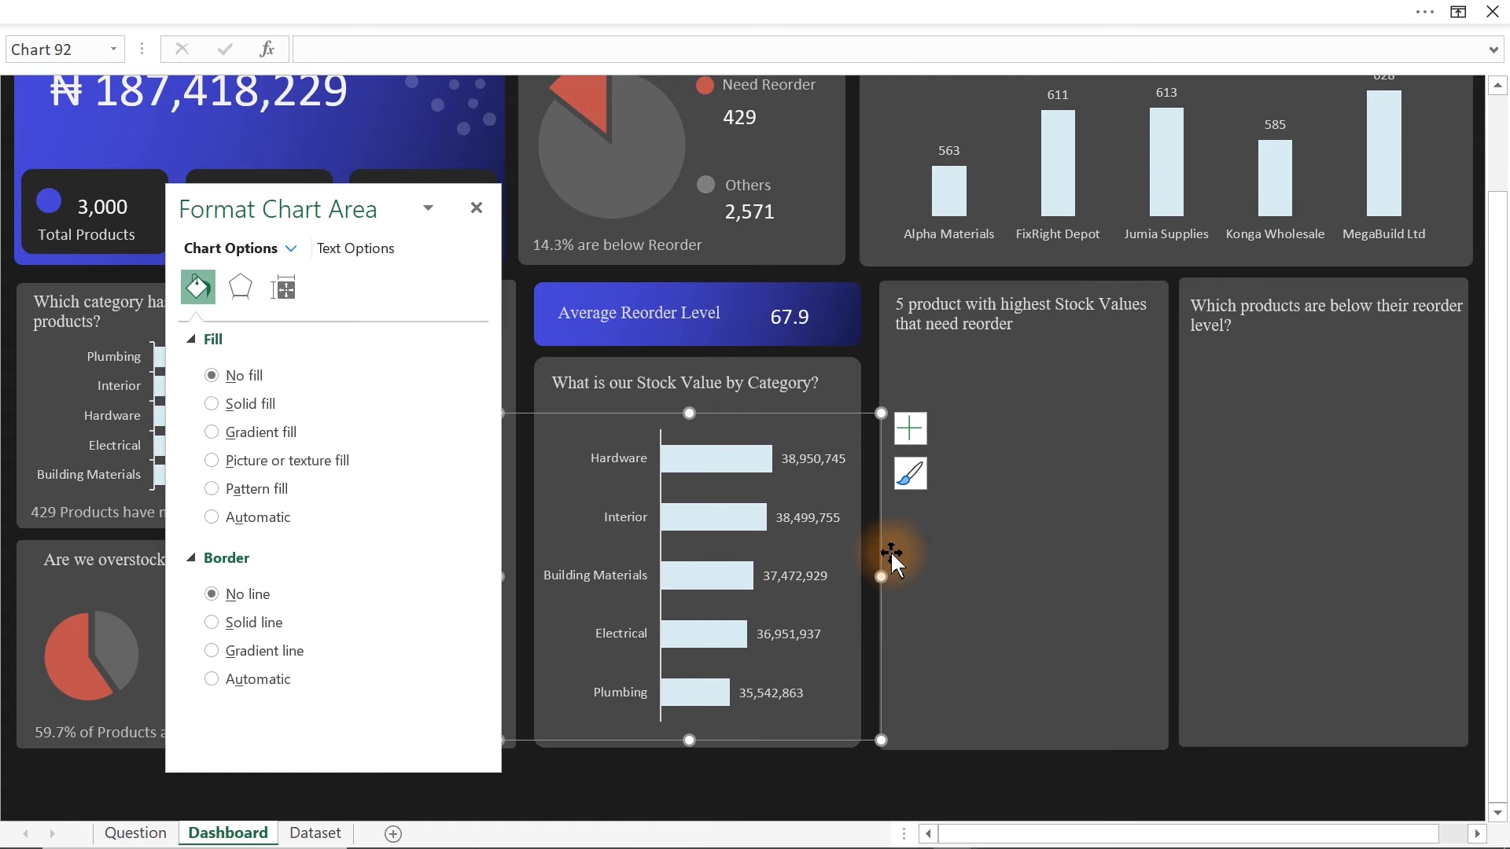
- Remove the vertical category axis line from the stock value chart and deselect the chart
click(659, 500)
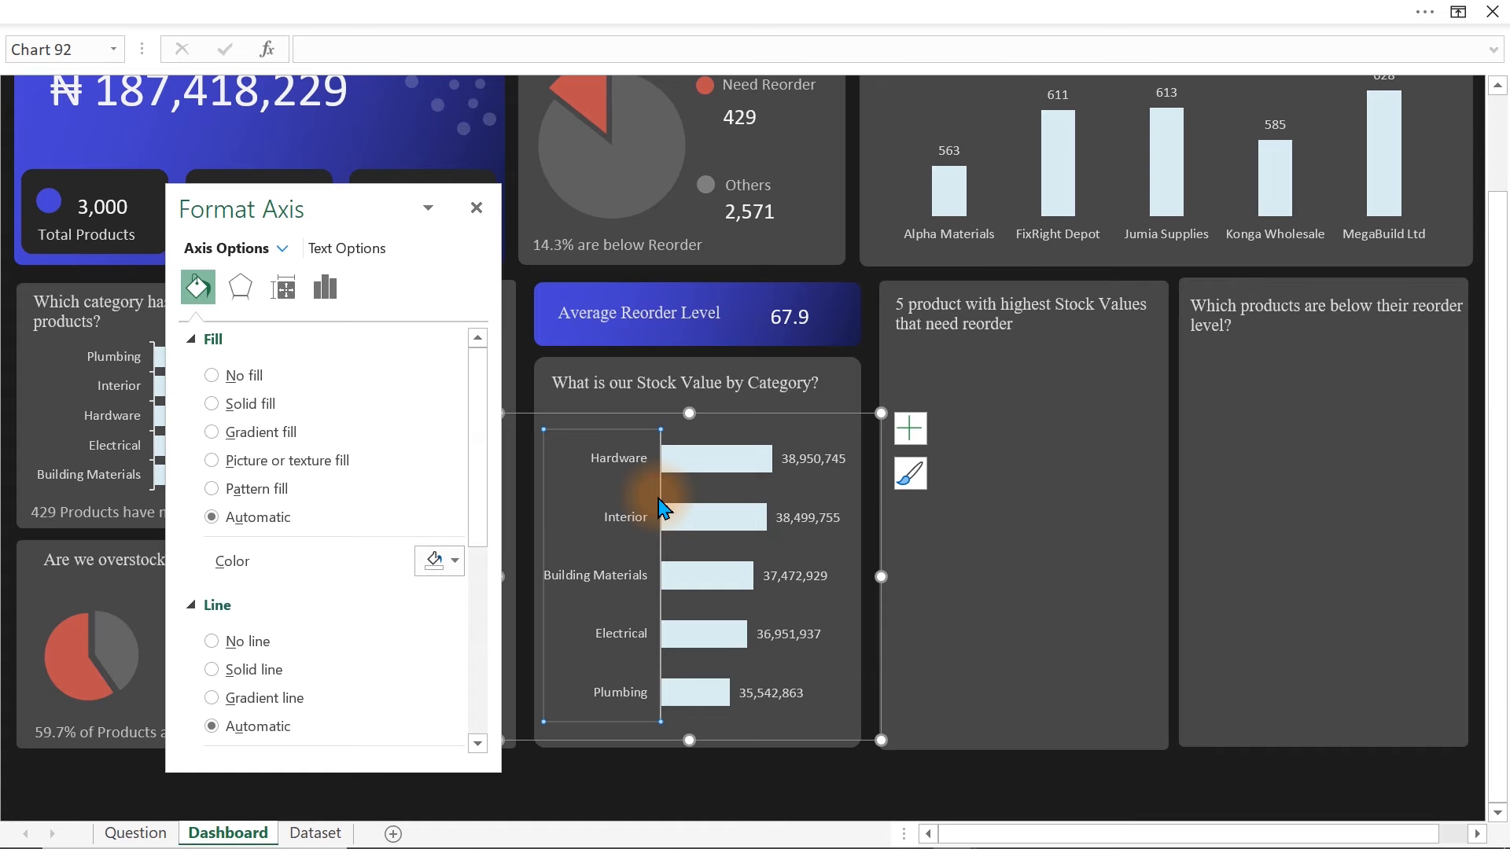
click(238, 642)
click(675, 789)
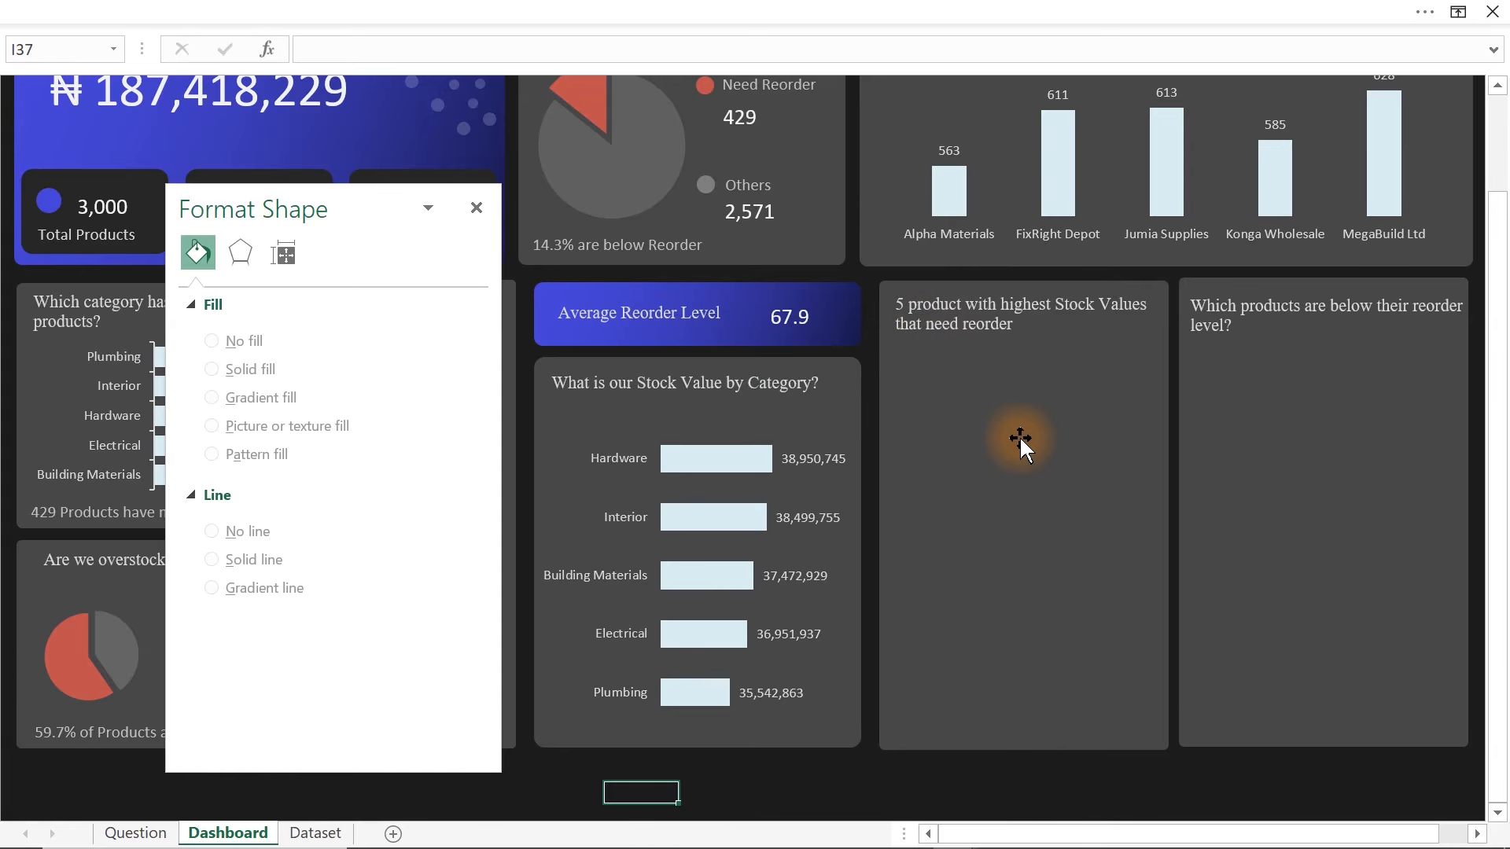
- Close the formatting pane and review the table of 5 reorder products with the highest stock values on the Question sheet
click(135, 832)
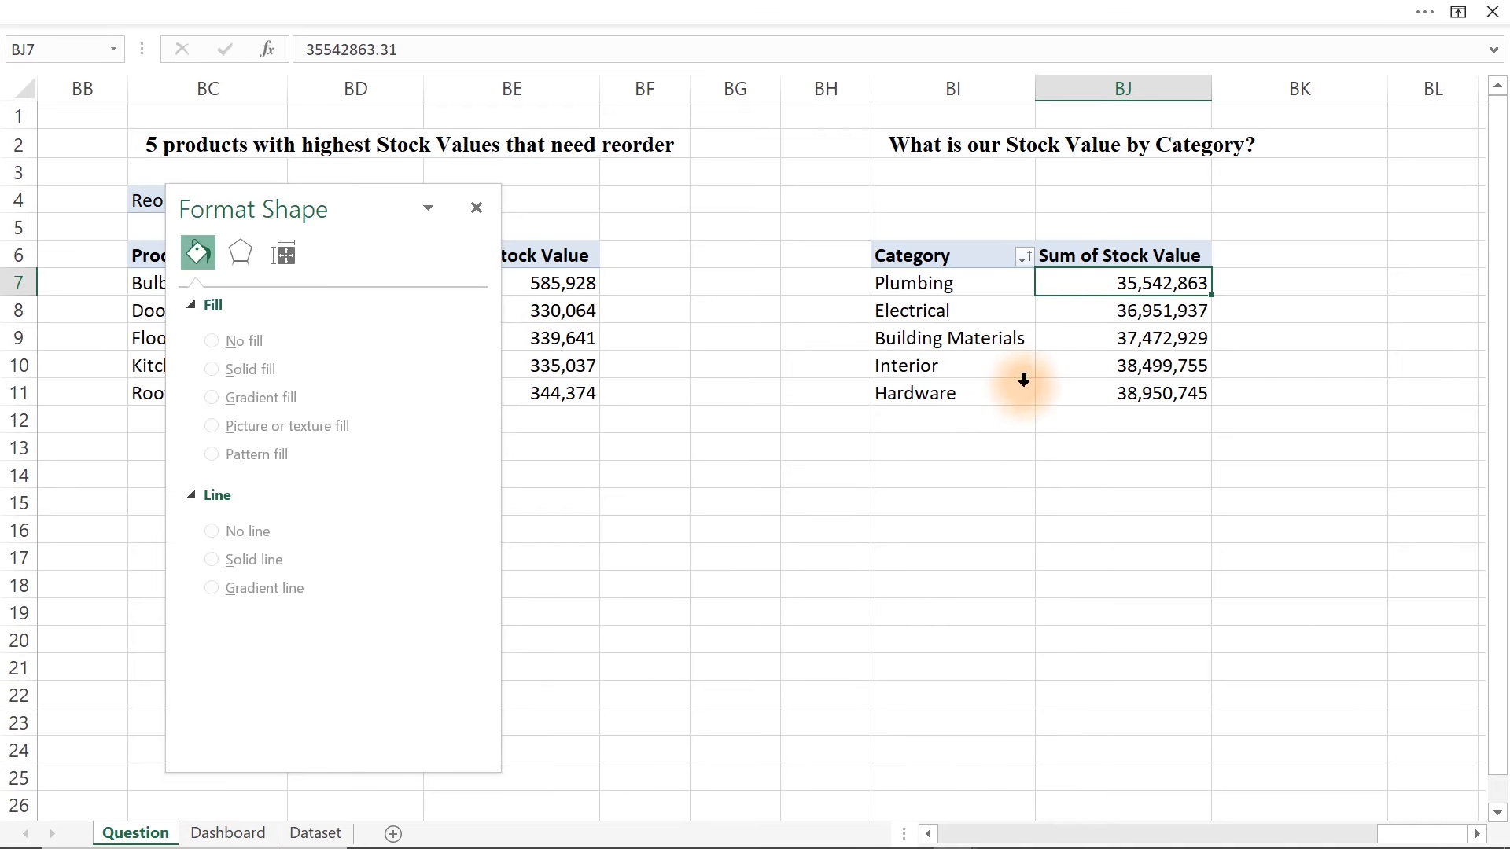
click(476, 209)
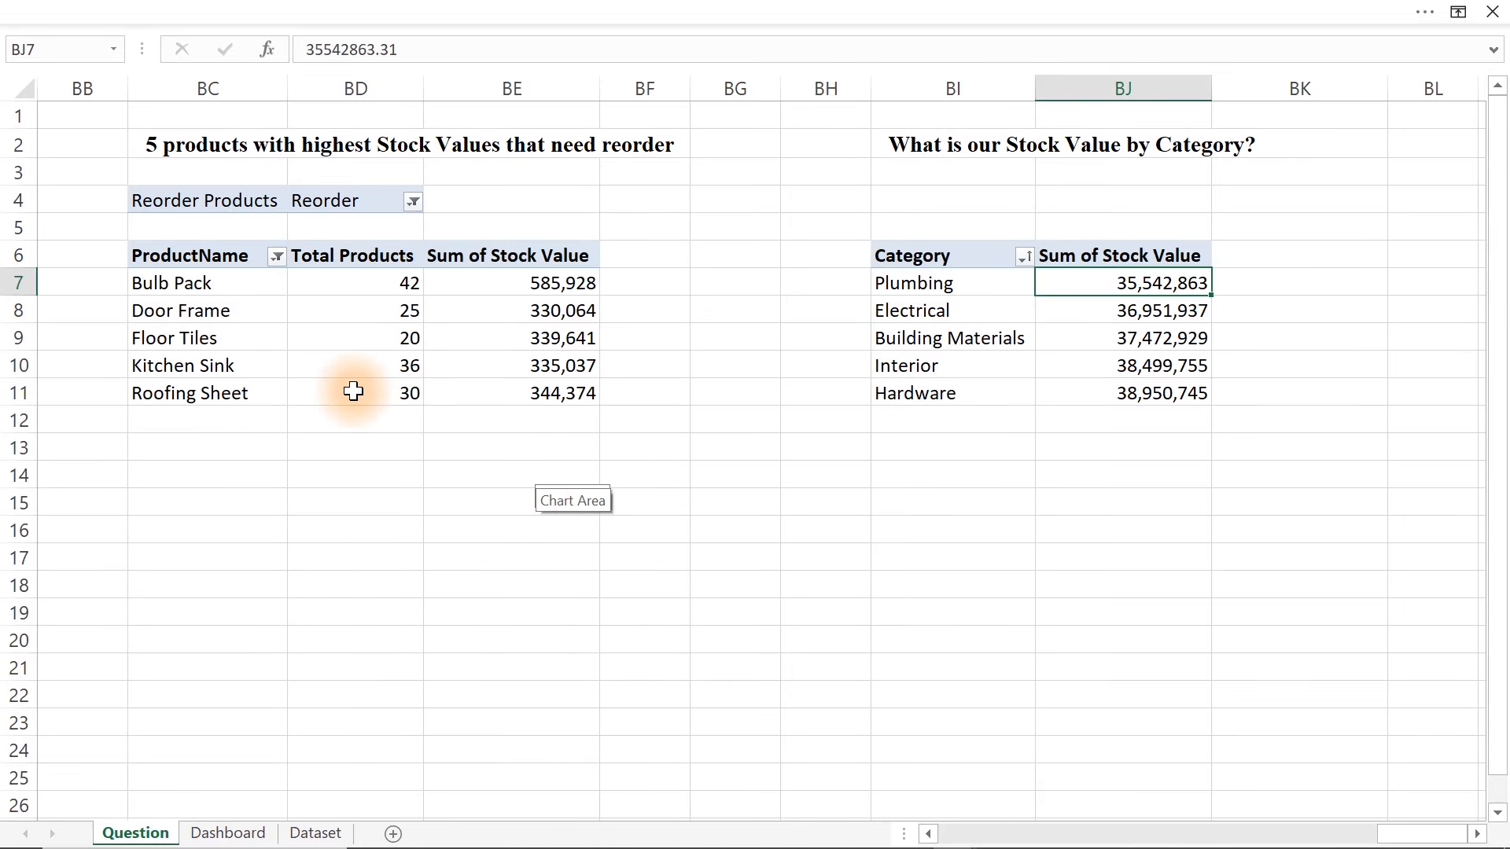
mouse_move(353, 391)
mouse_move(523, 366)
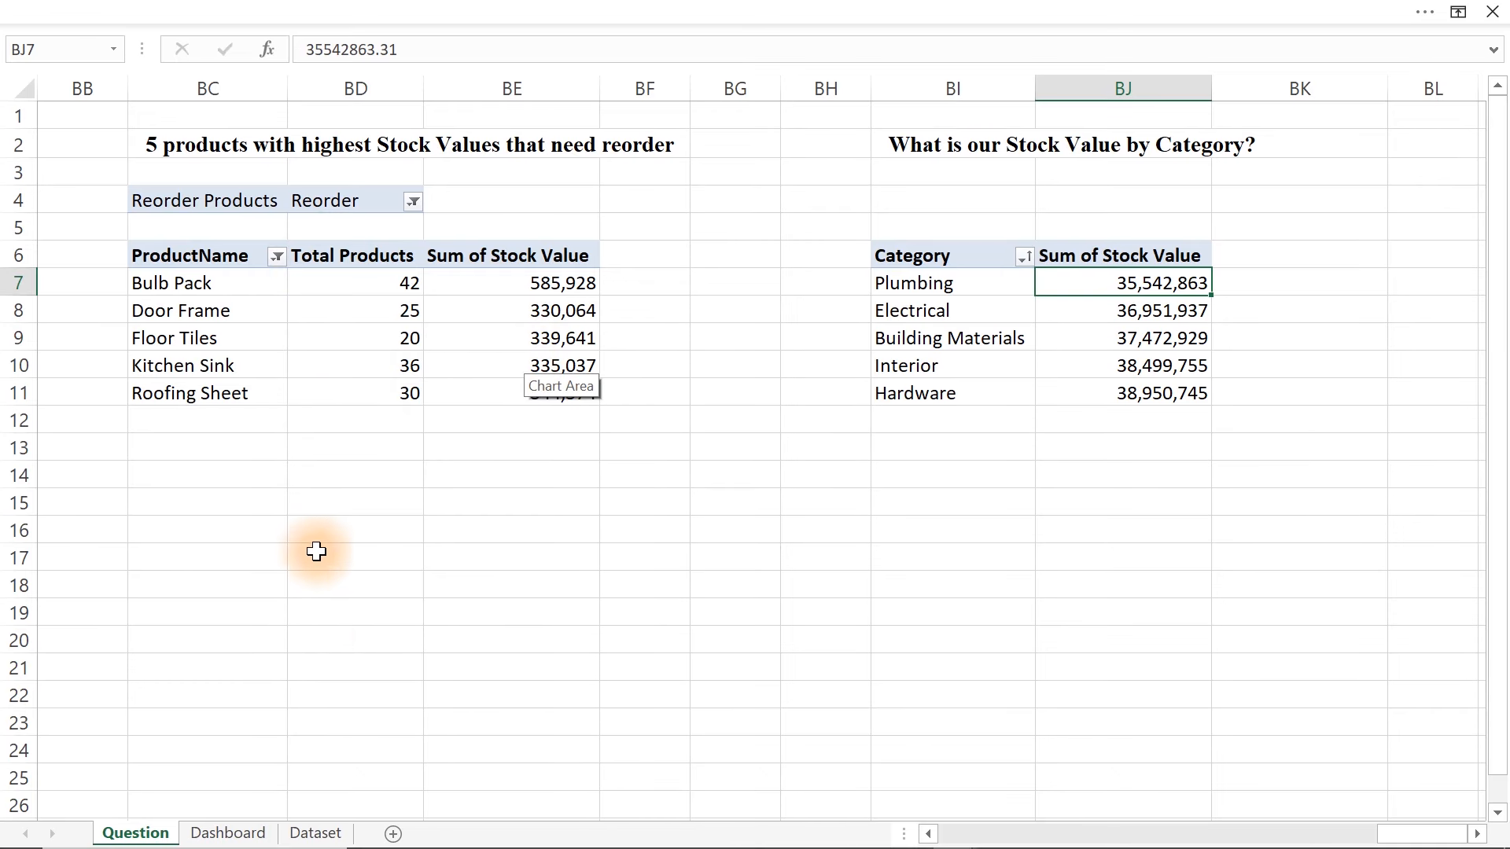
click(232, 836)
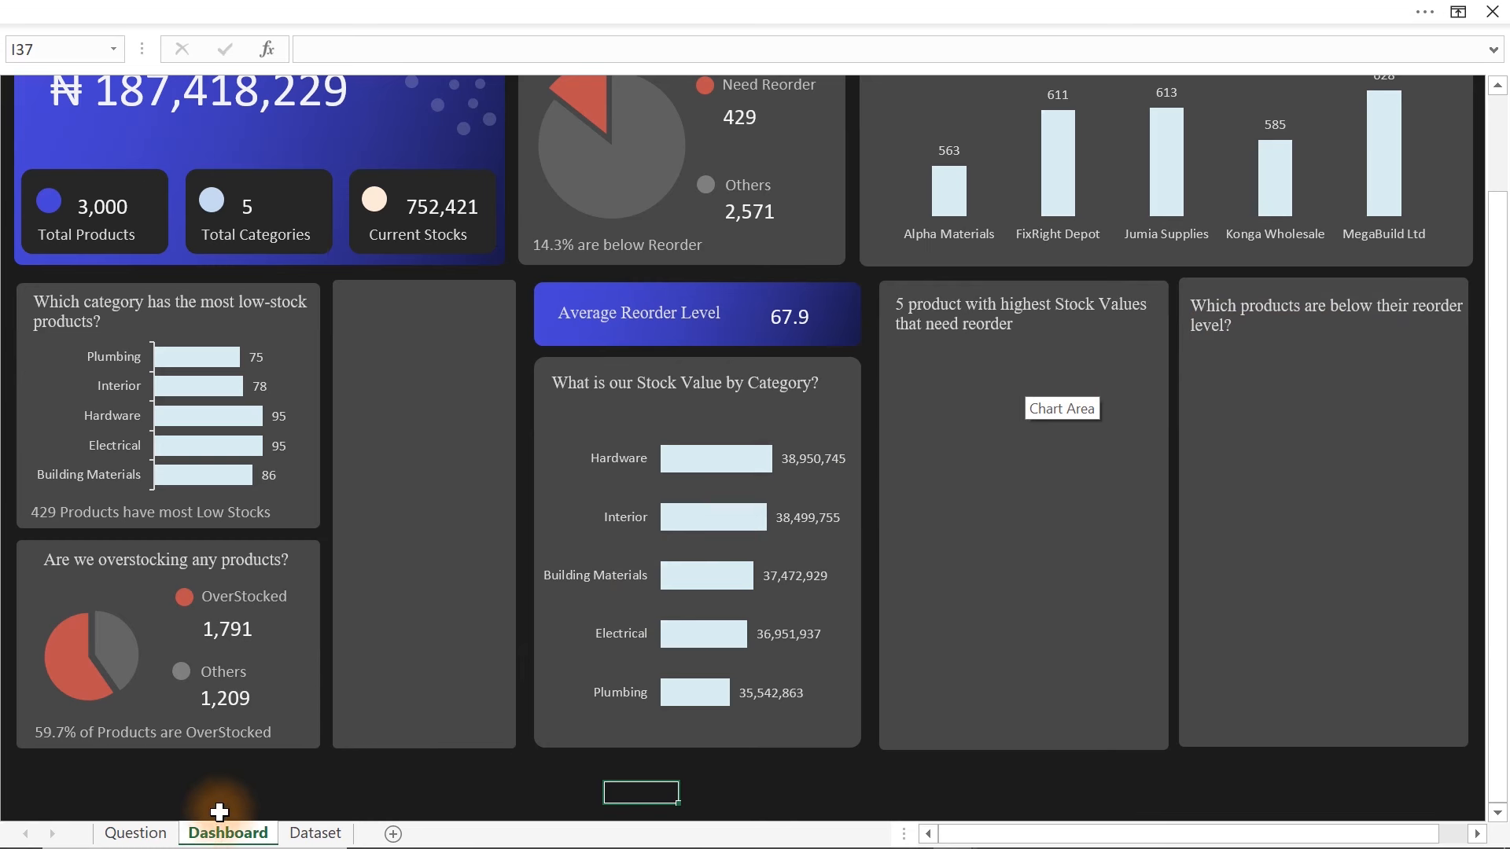
- Insert a 2-D clustered bar PivotChart from the "Which products are below their reorder level?" PivotTable on the Question sheet
click(136, 832)
click(512, 568)
key(Left)
key(Left)
key(Left)
key(Left)
key(Left)
key(Left)
key(Left)
key(Left)
key(Left)
key(Left)
key(Left)
key(Left)
key(Left)
key(Left)
key(Left)
key(Left)
key(Left)
key(Left)
key(Left)
key(Left)
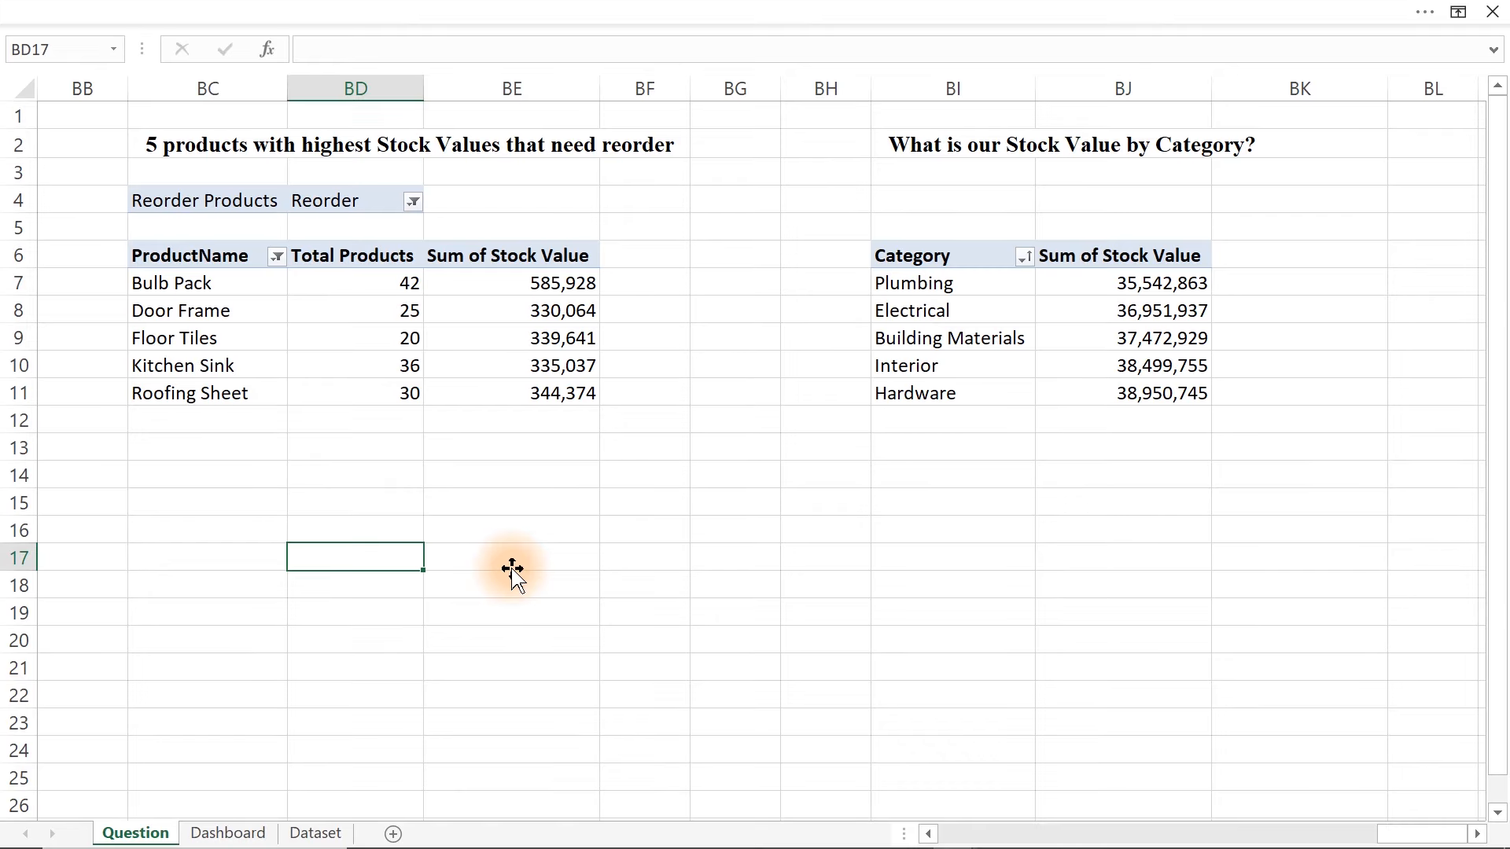
key(Left)
key(Left)
key(Left)
key(Left)
key(Left)
key(Left)
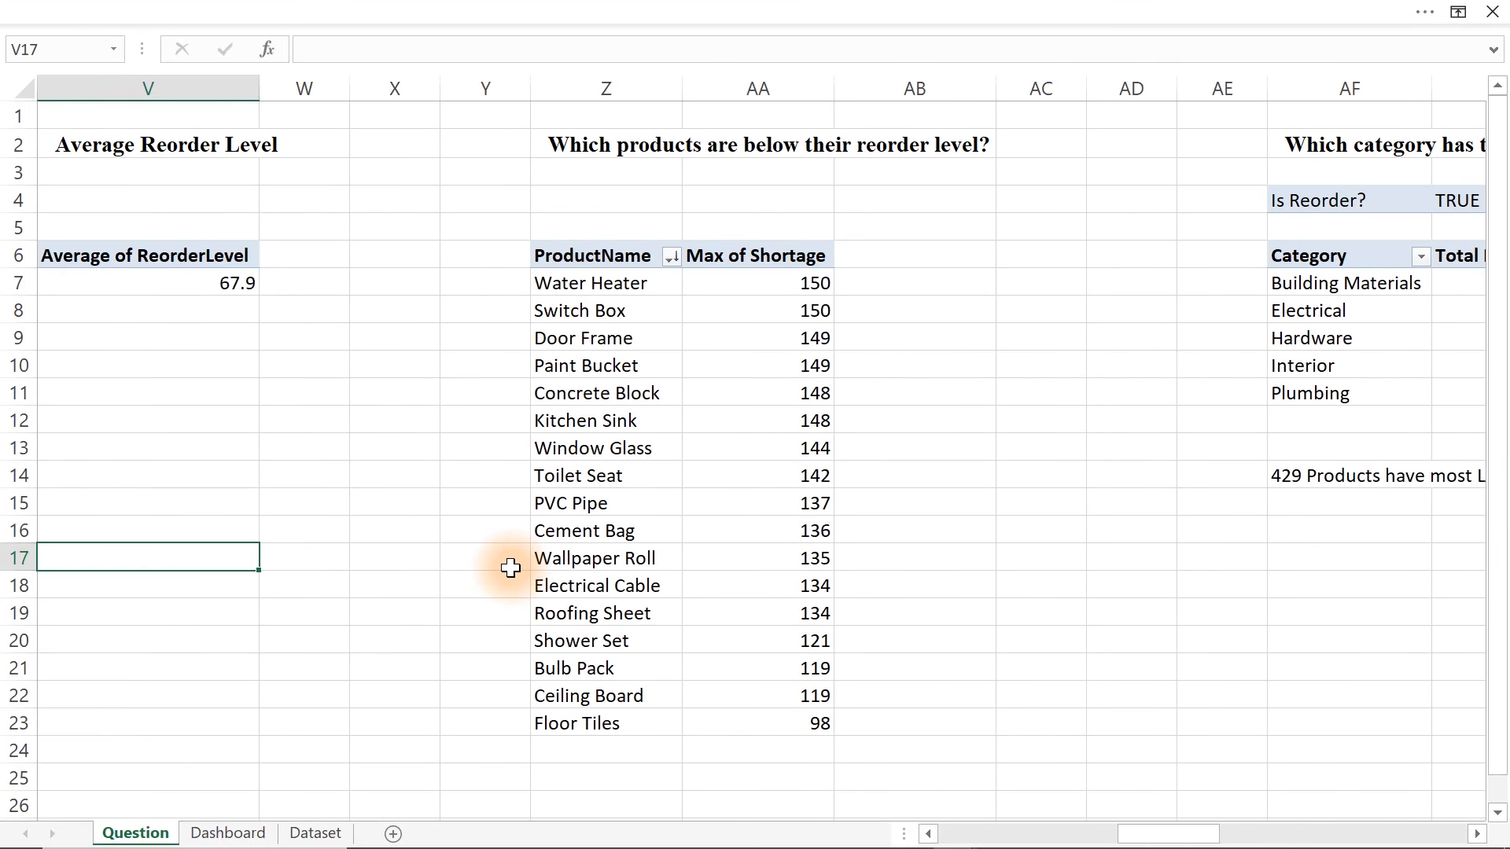
click(553, 337)
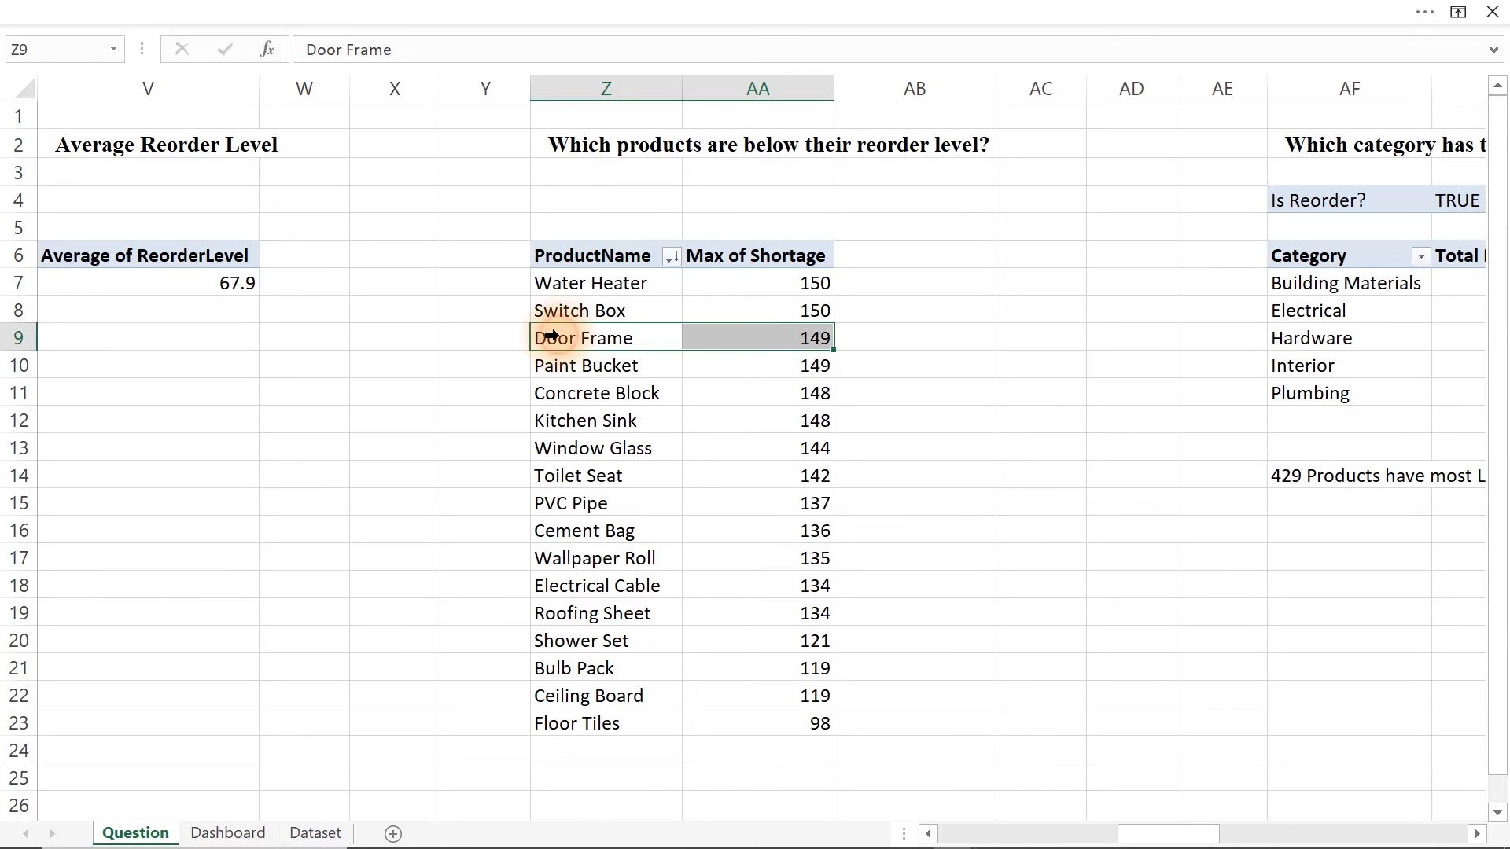
click(600, 11)
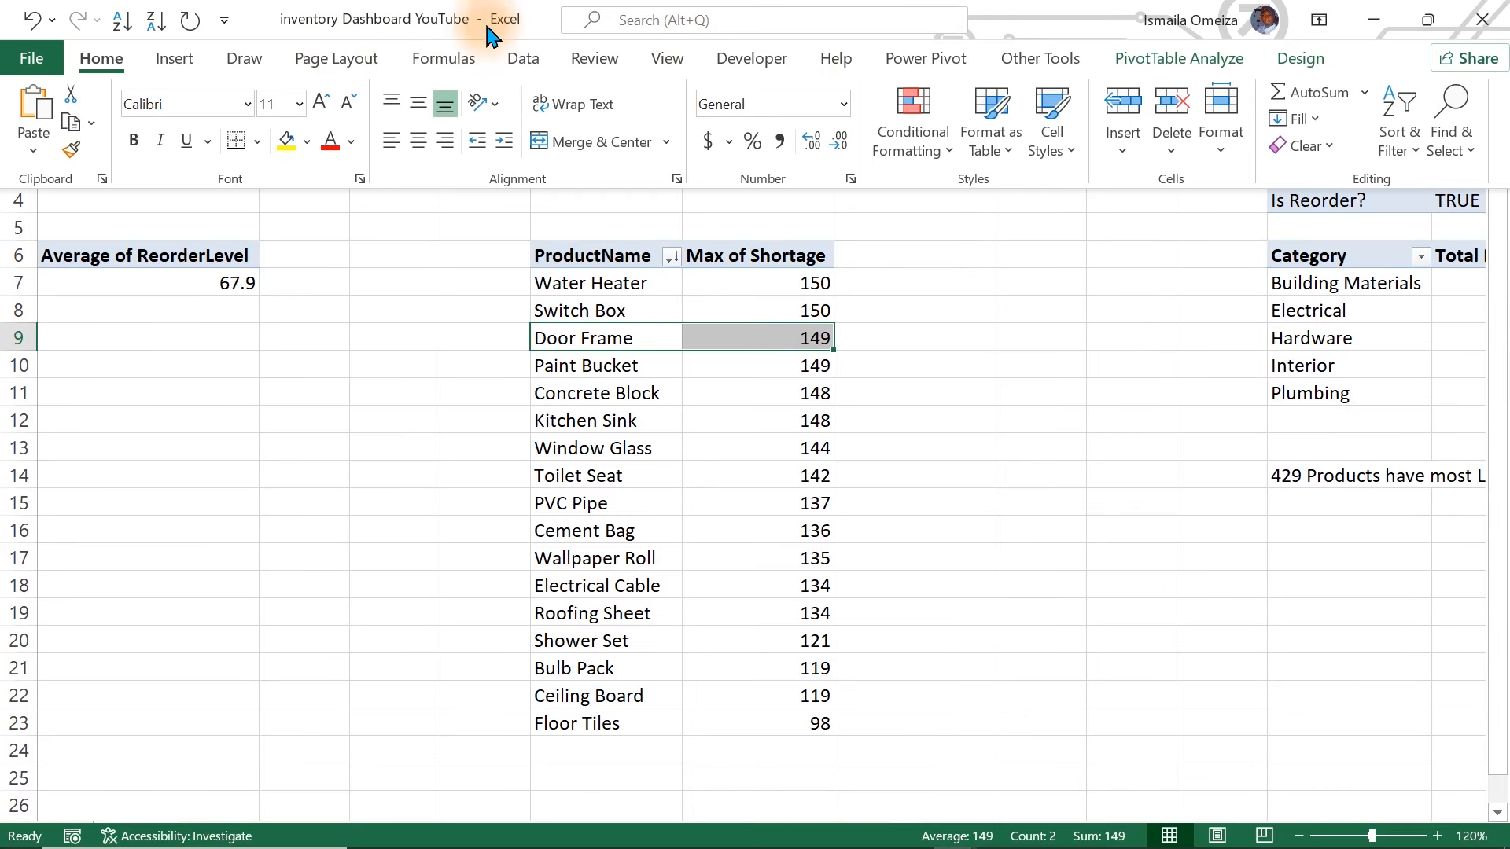
click(177, 58)
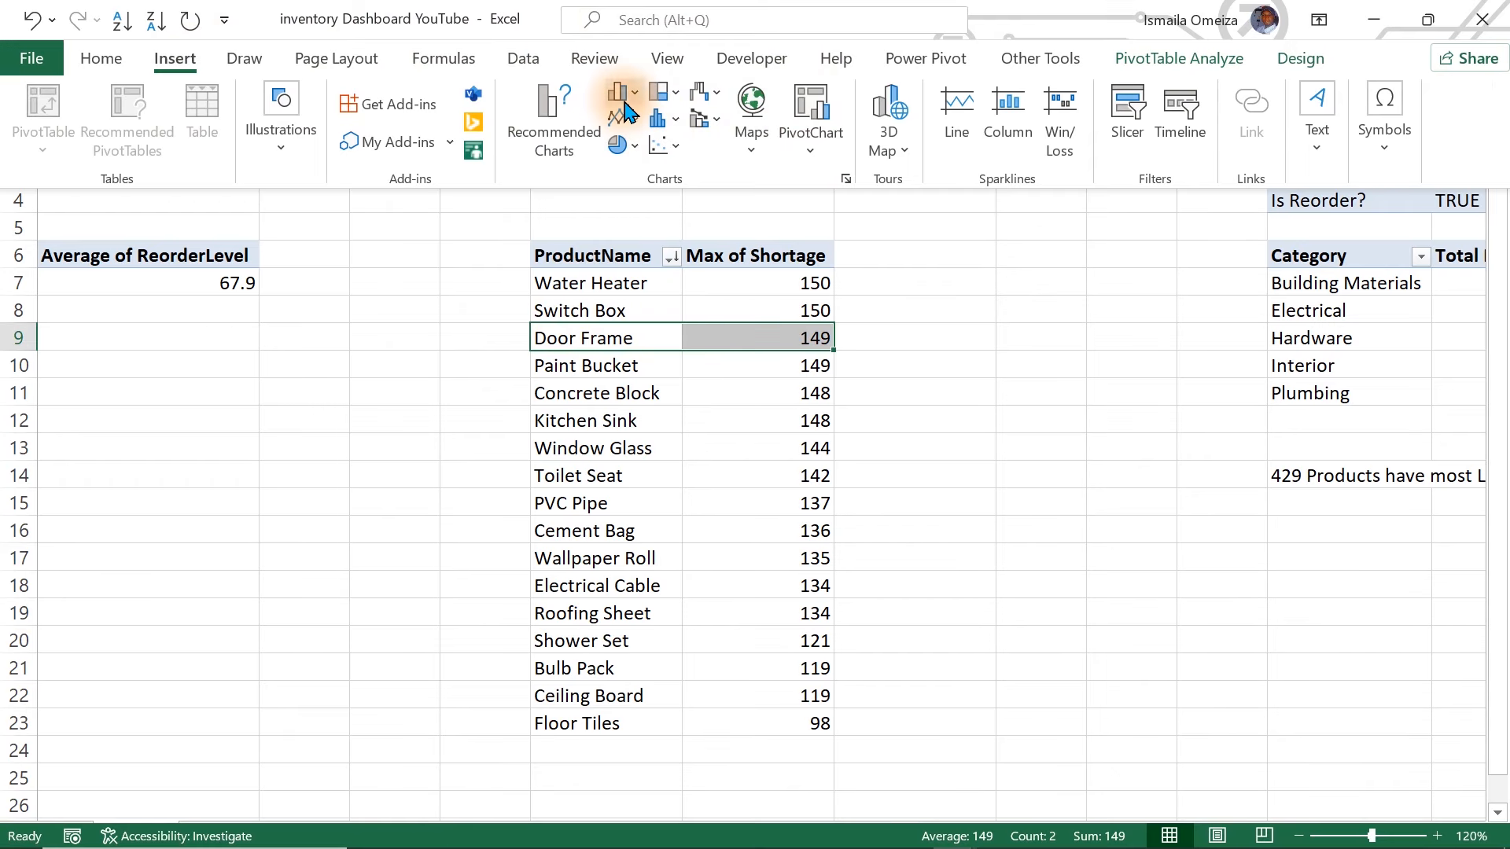
click(620, 93)
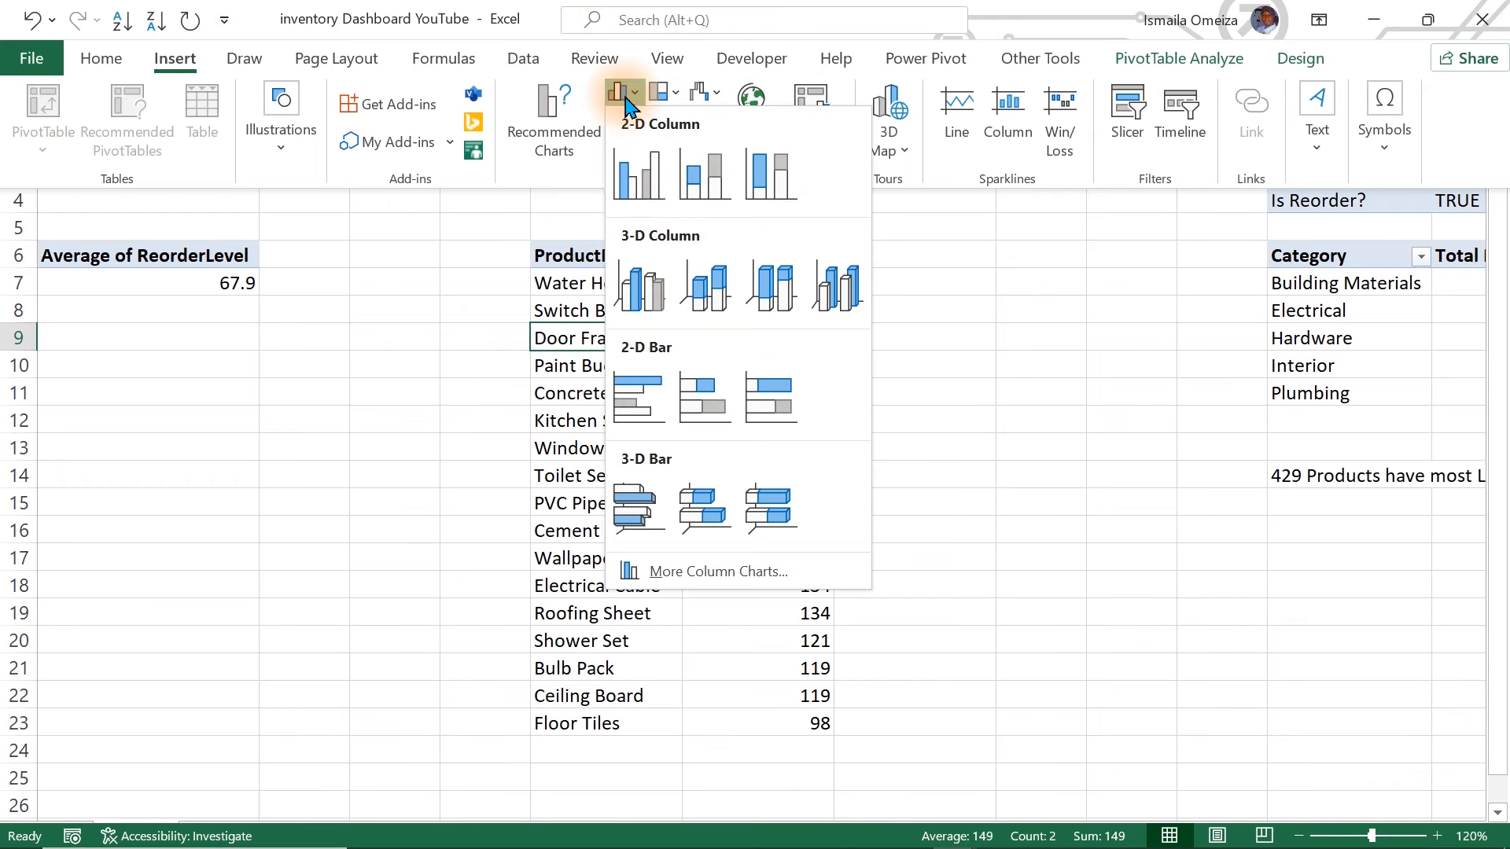
click(636, 398)
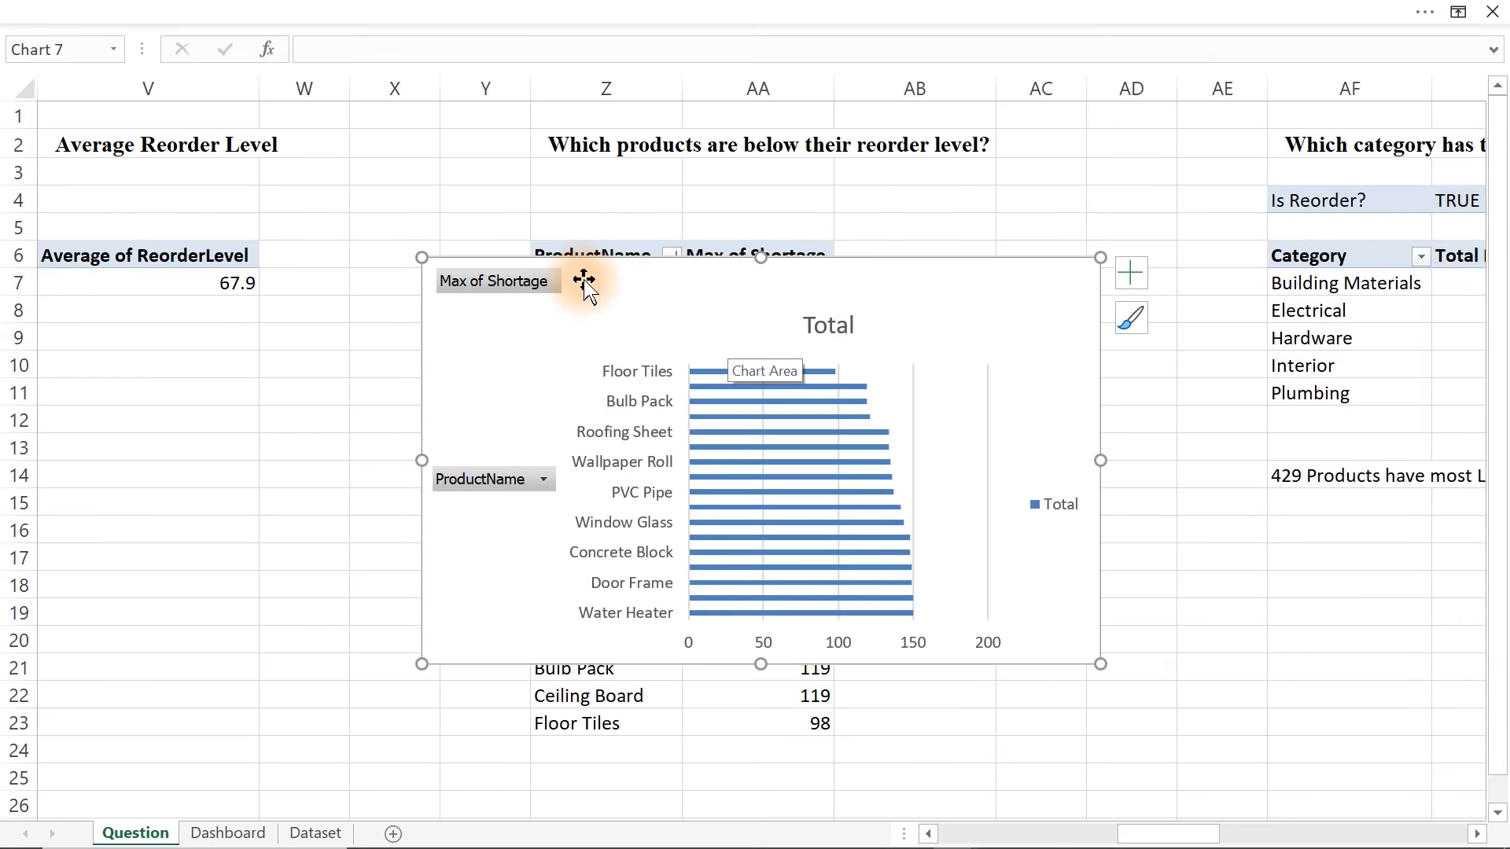
- Move the shortage chart to the Dashboard sheet and size it to fit the card about products below their reorder level
key(Delete)
click(227, 833)
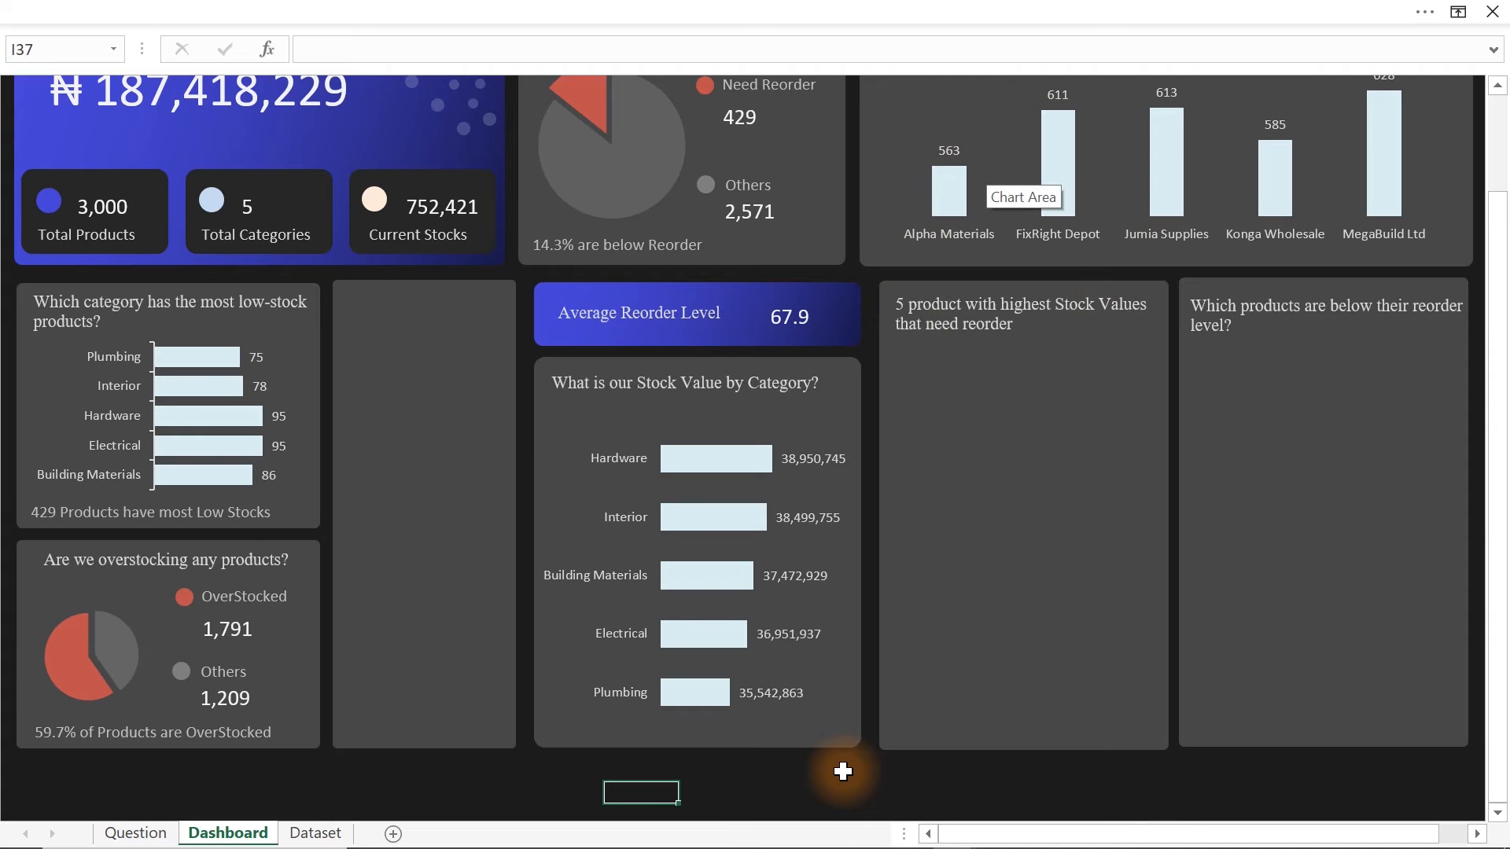
key(ctrl+v)
drag(856, 791, 1180, 334)
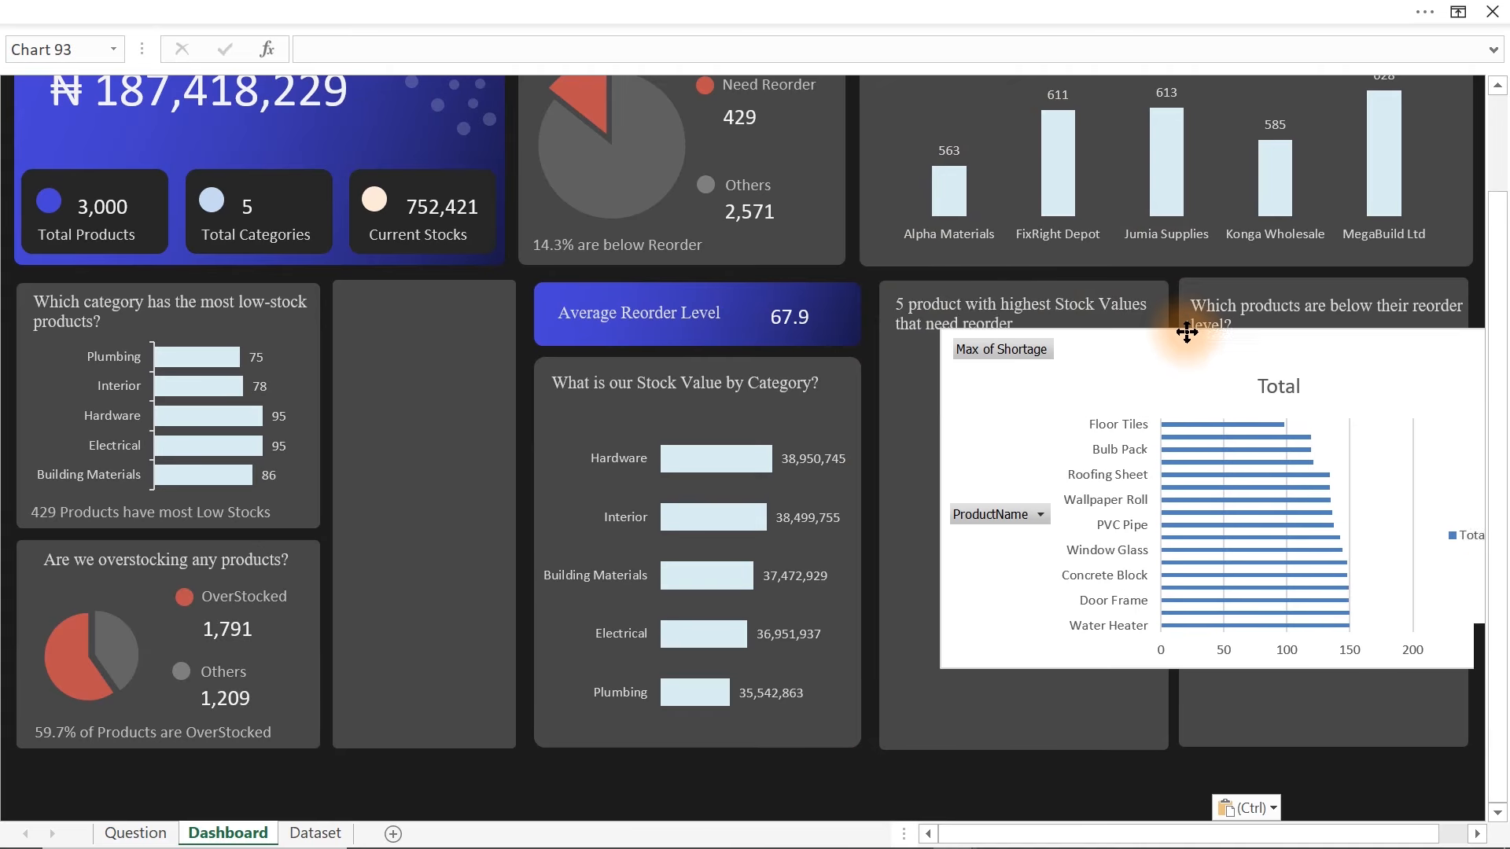
click(1477, 833)
drag(543, 661, 810, 737)
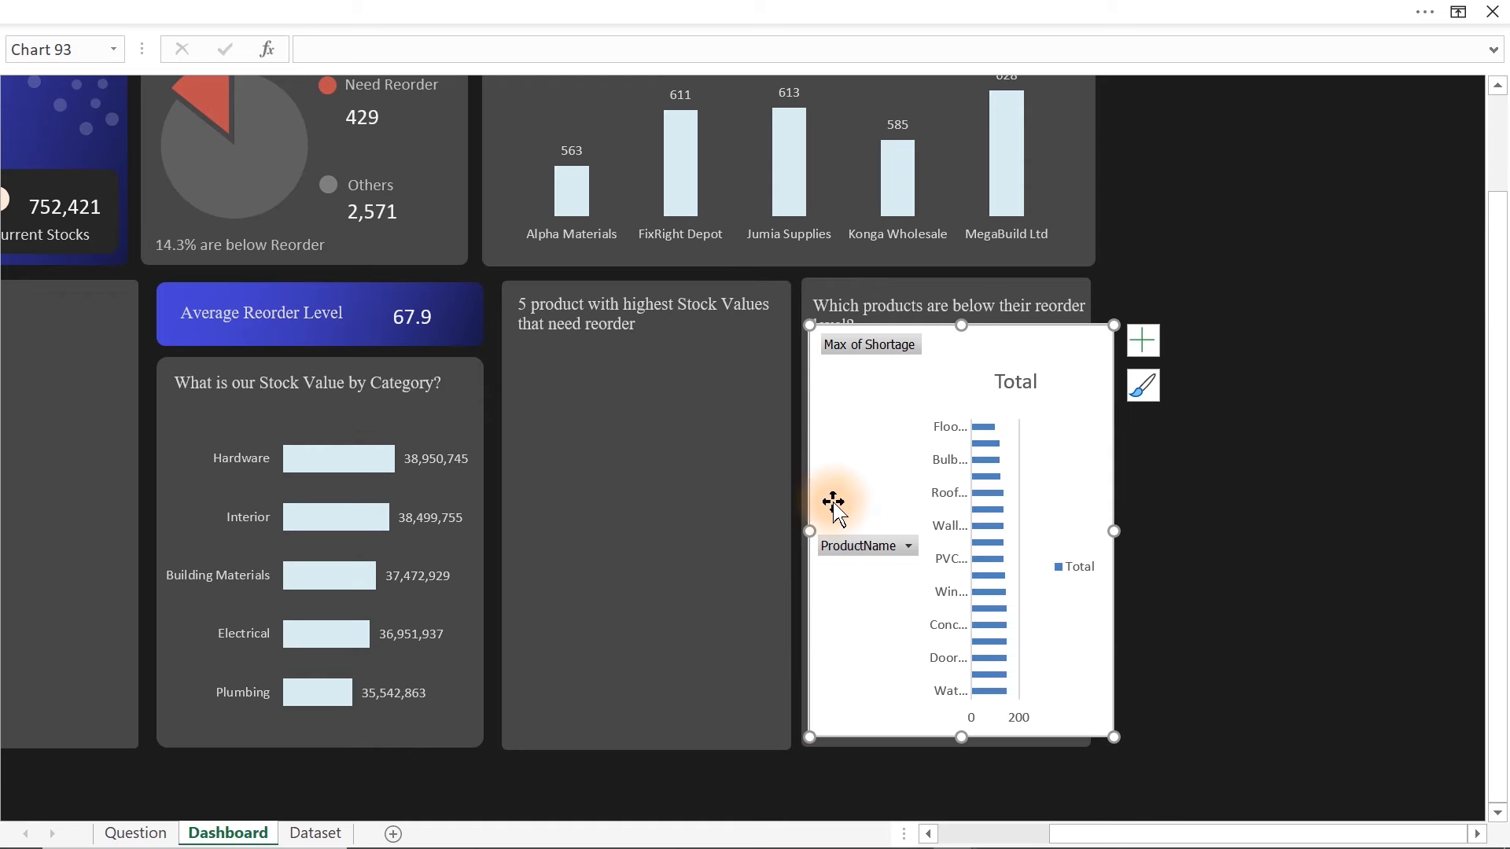
- Hide all field buttons on the shortage chart and remove its legend, gridlines and title
right_click(837, 354)
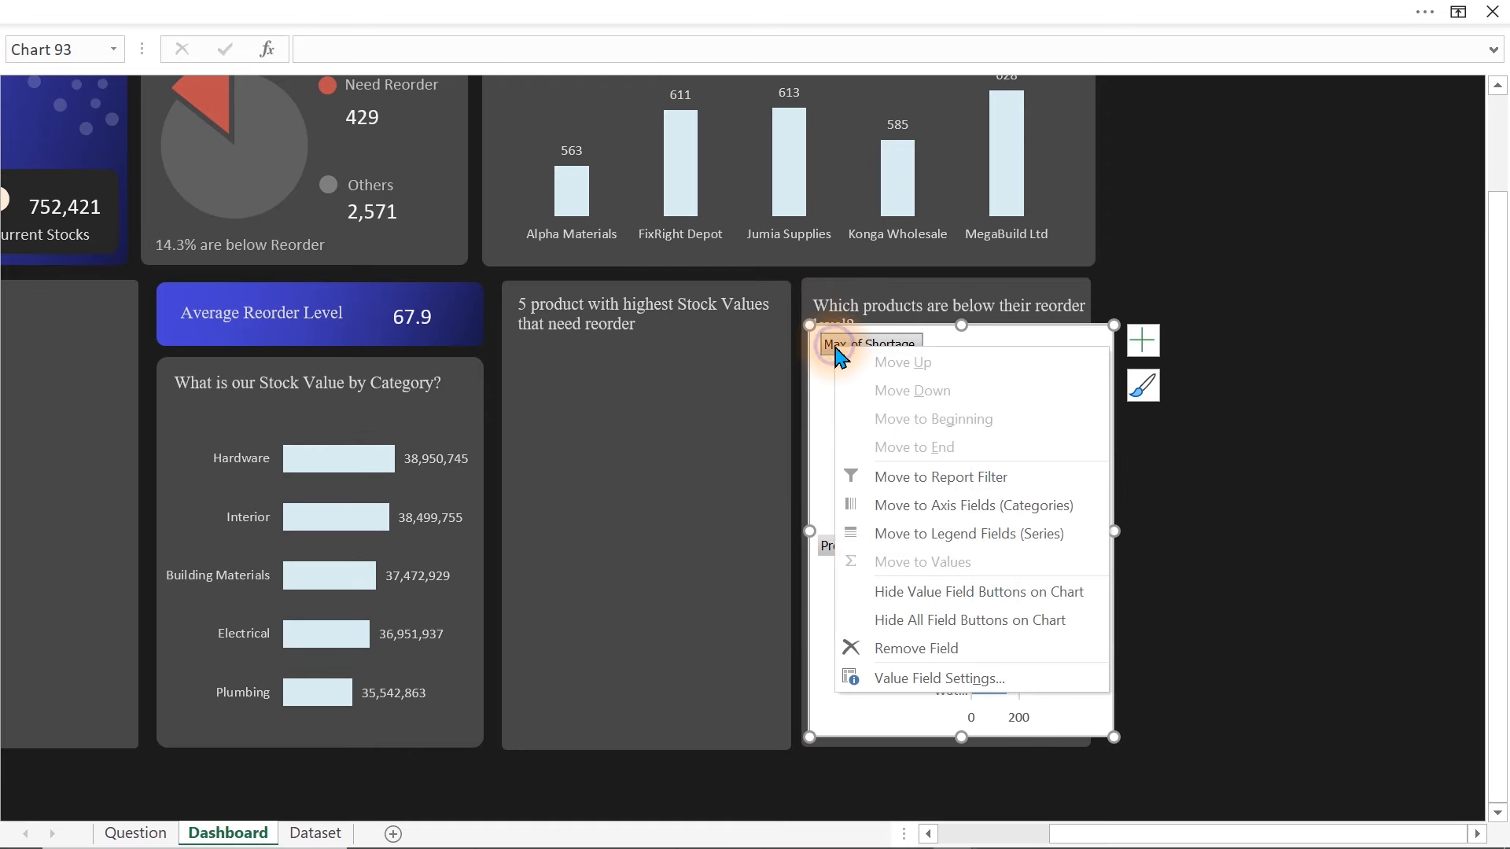
click(901, 627)
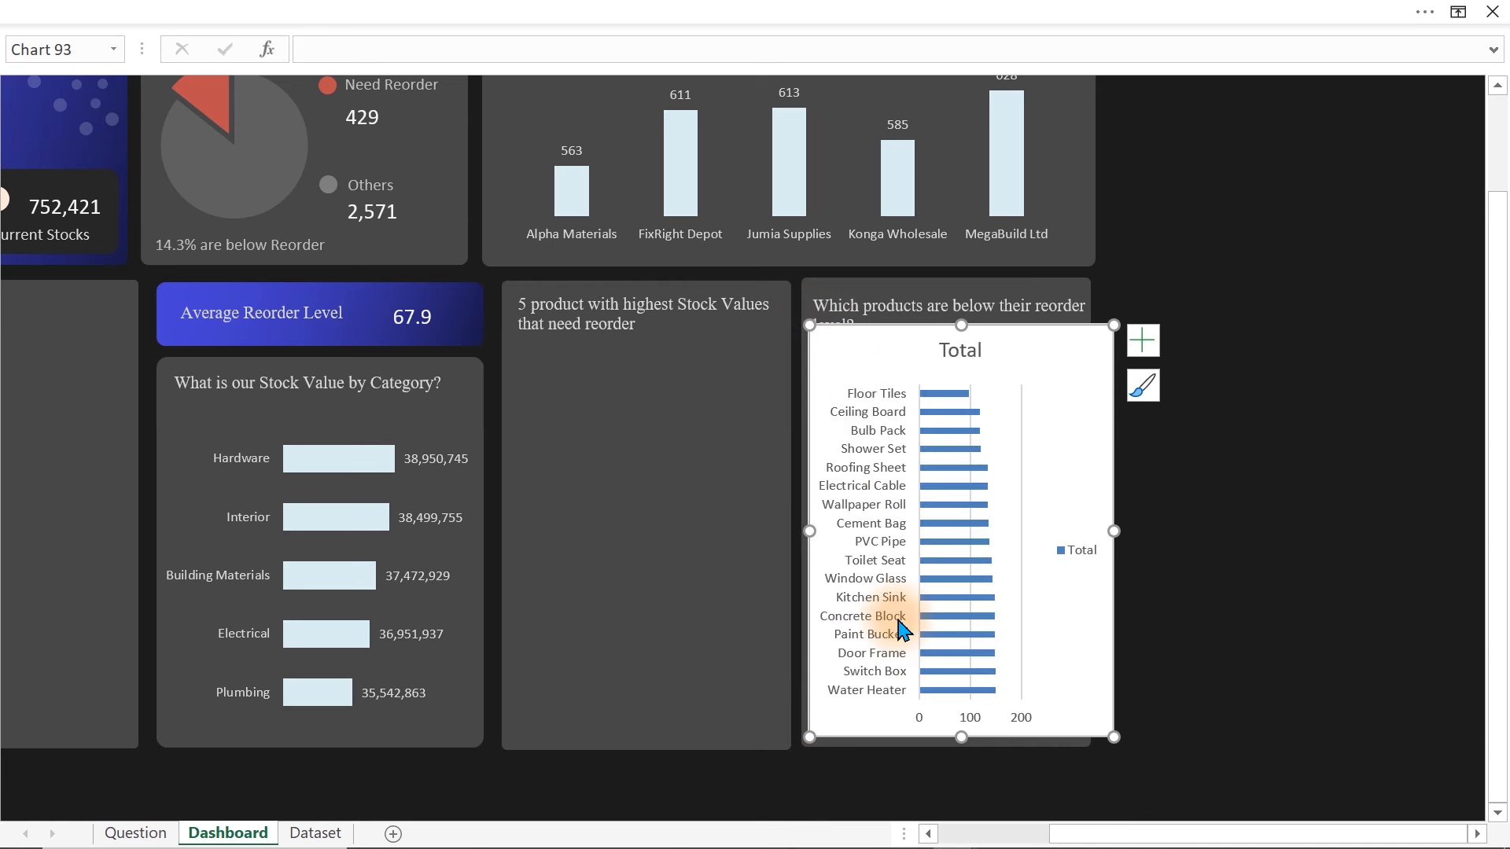
click(1076, 559)
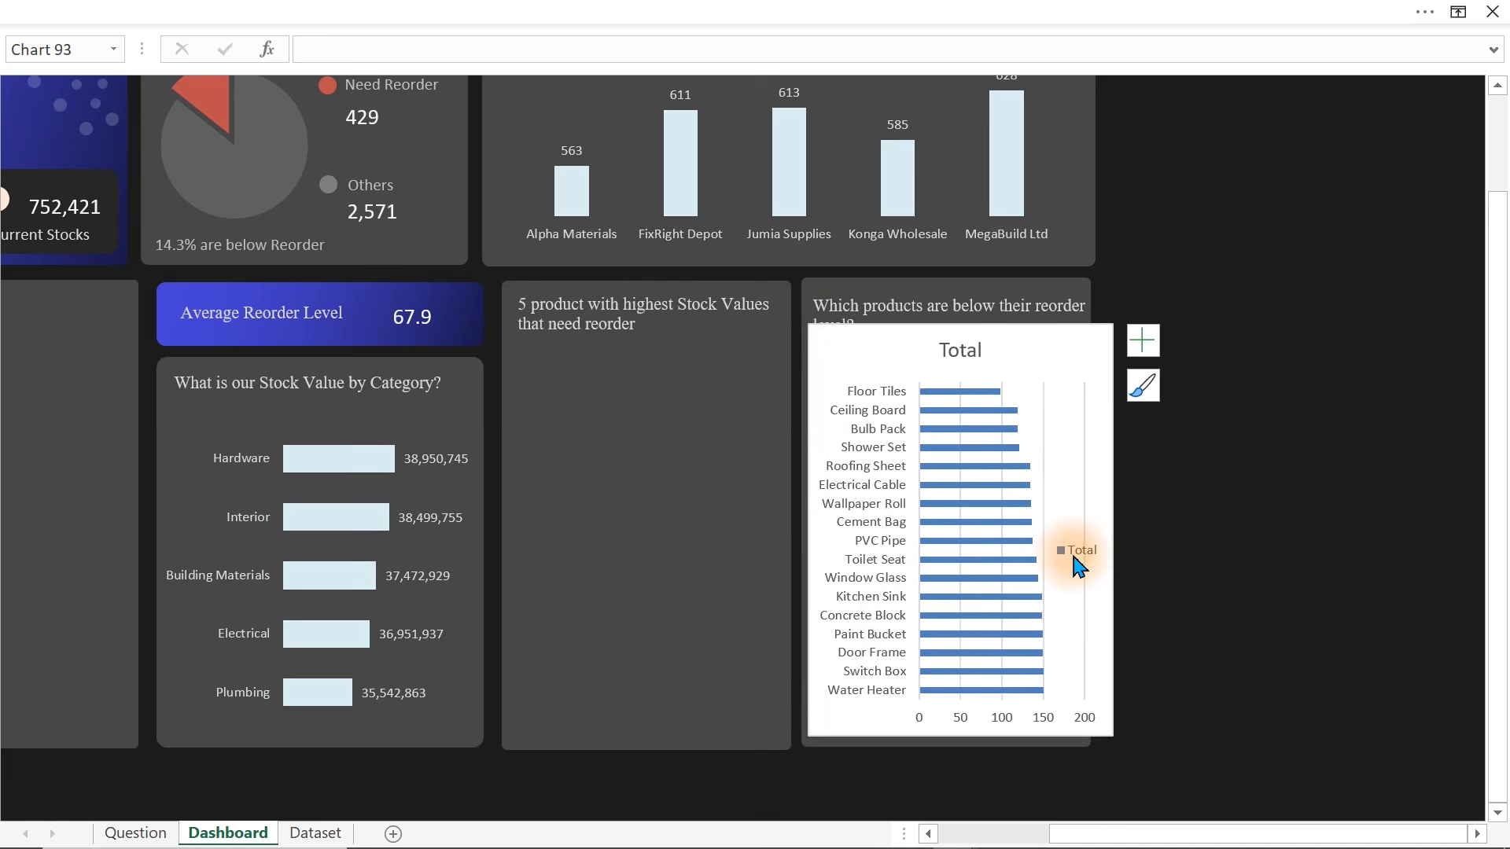
key(Delete)
key(Delete)
click(981, 352)
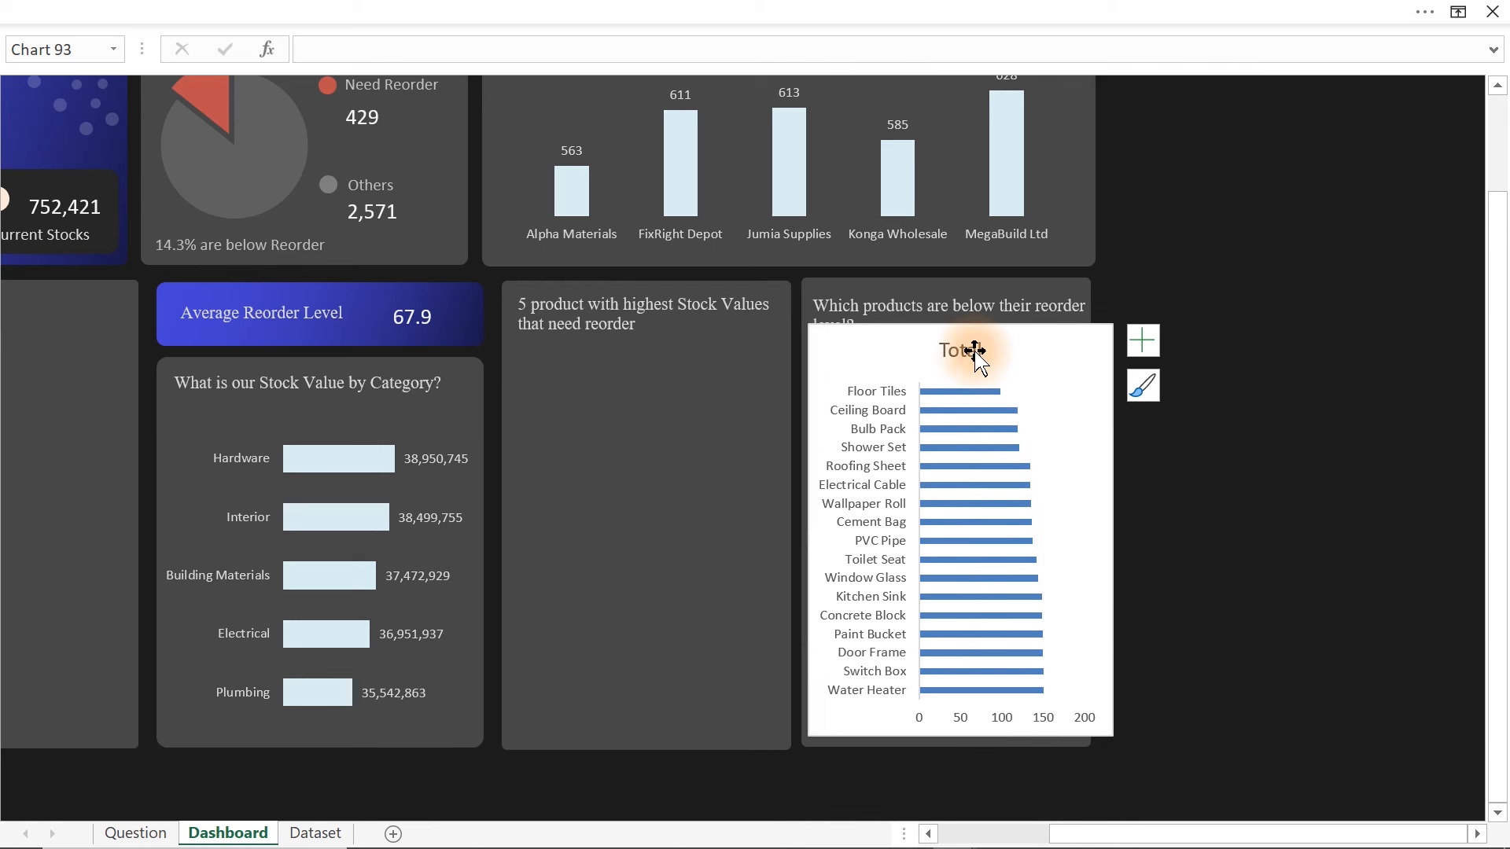
key(Delete)
- Remove the shortage chart's background fill and border so the dark card shows through
double_click(1109, 431)
click(228, 376)
click(224, 594)
- Make the product name labels on the shortage chart's vertical axis white
click(870, 472)
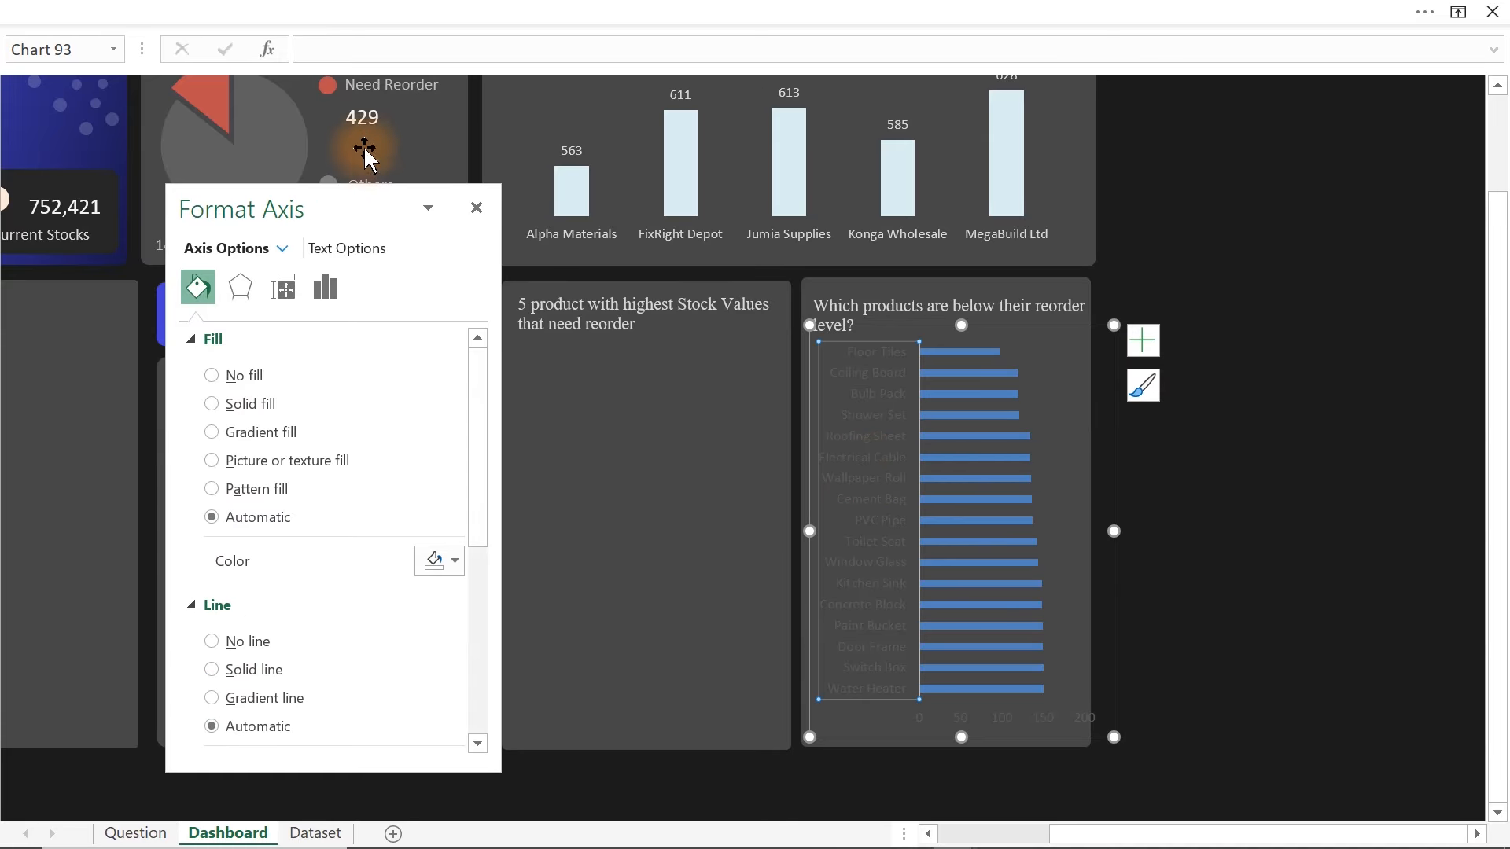
click(236, 9)
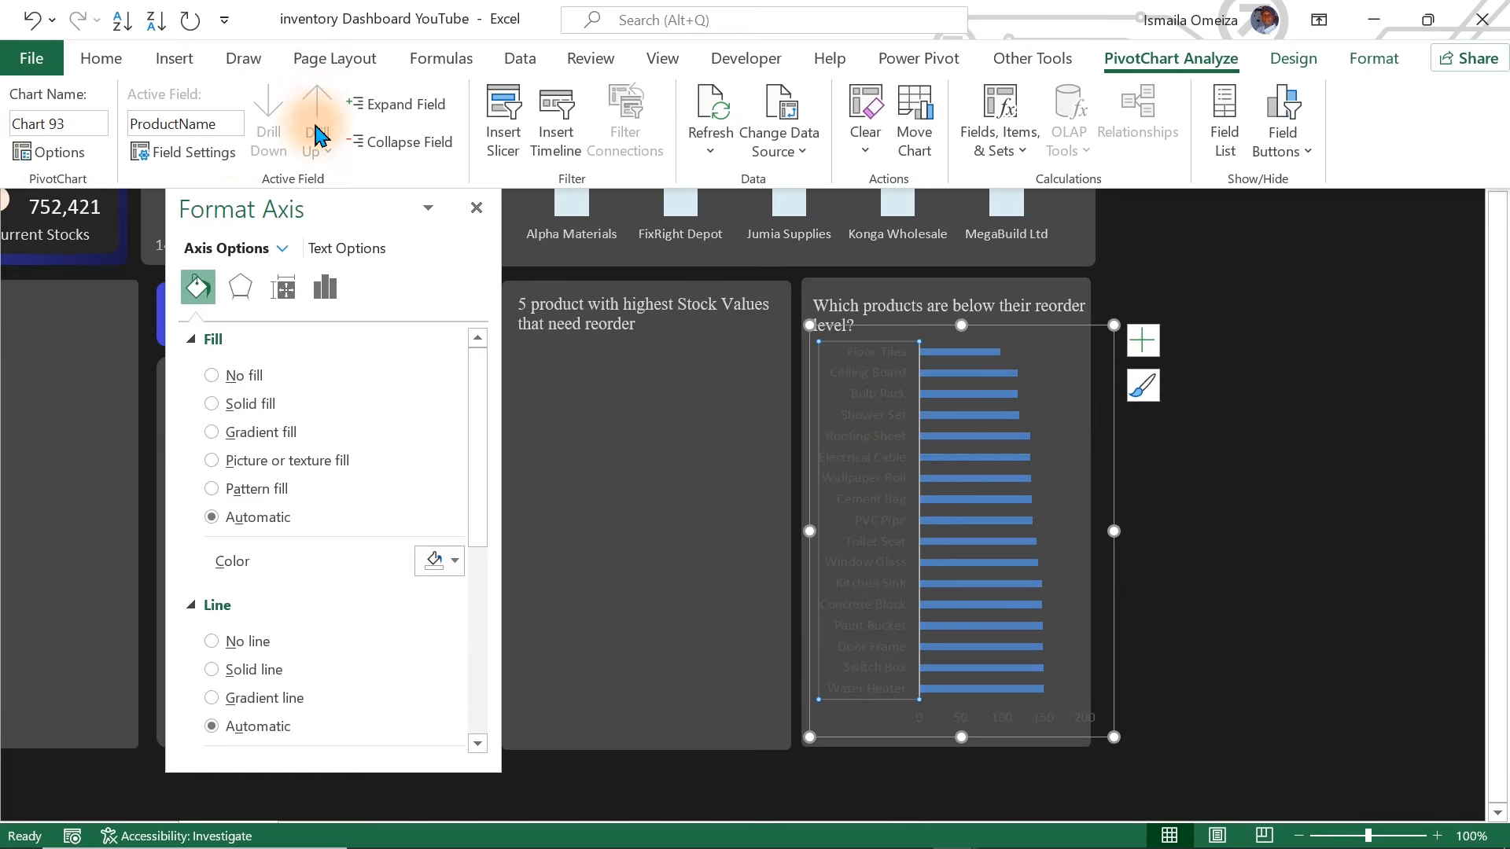
click(118, 63)
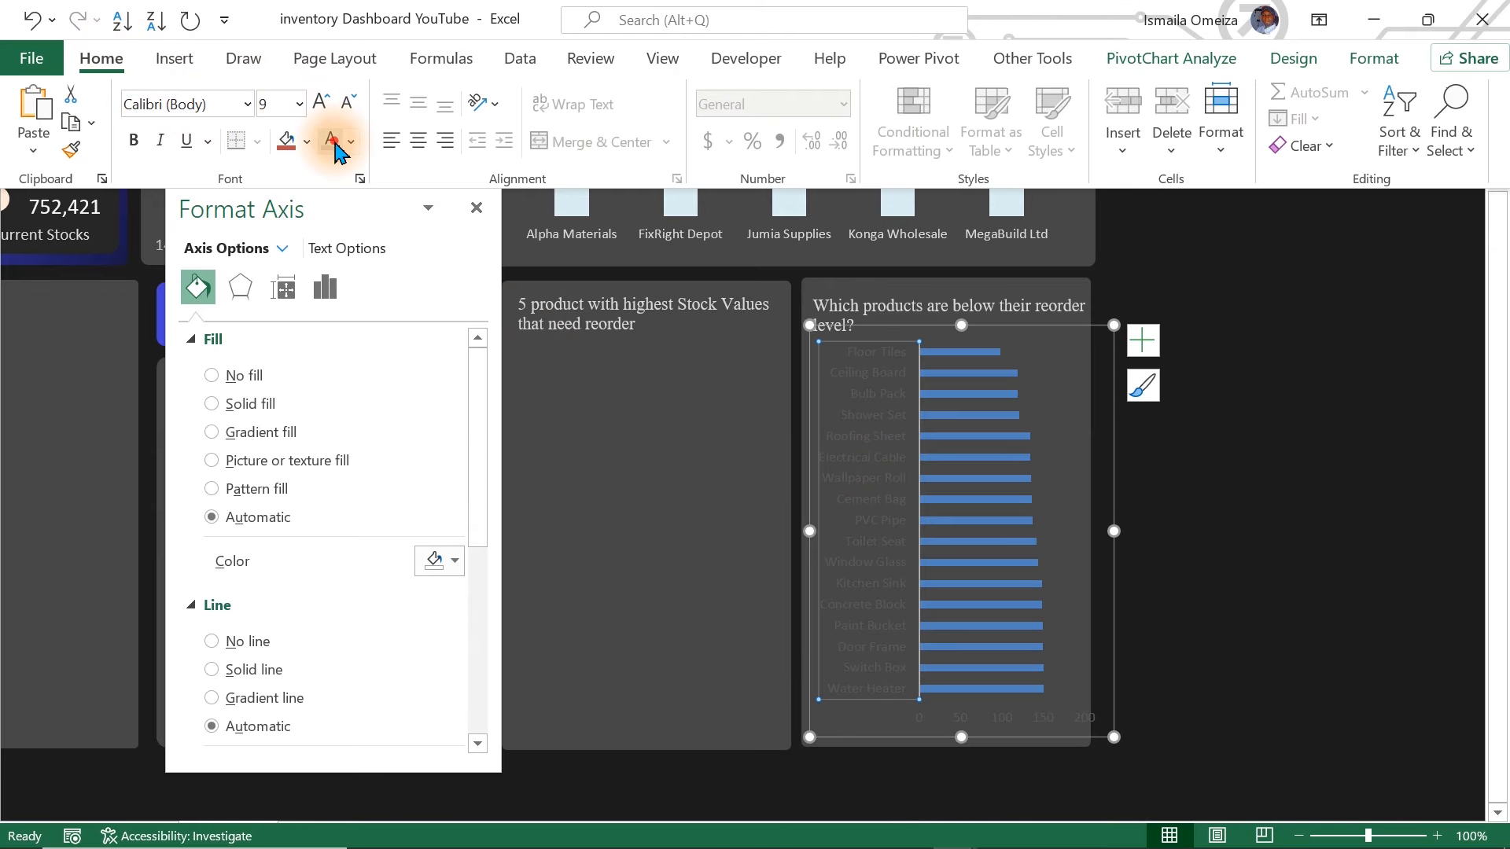
click(336, 151)
- Add data labels to the shortage bars and make the label text white
click(989, 369)
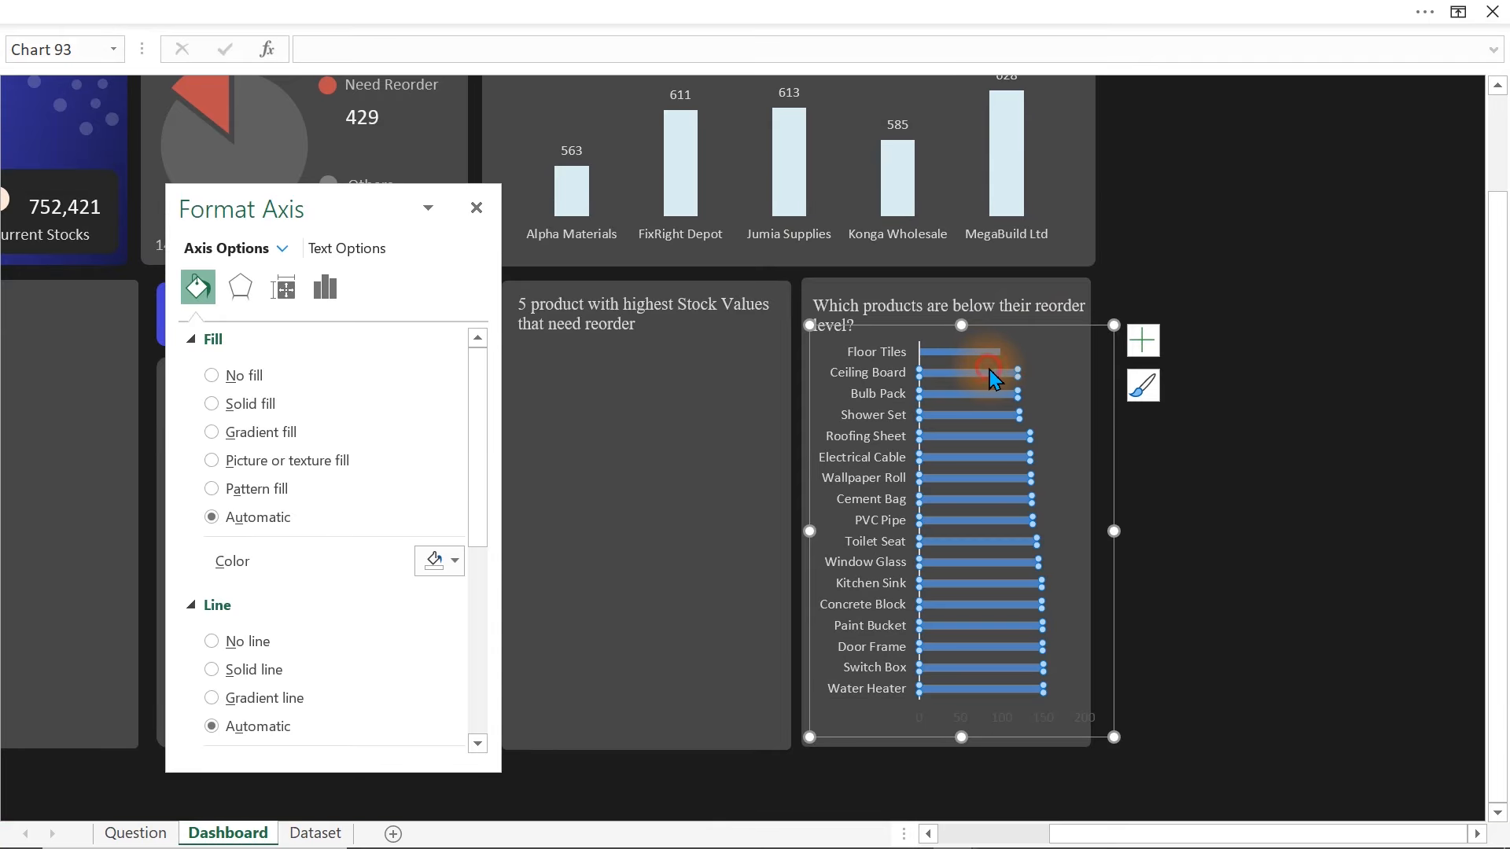
click(1144, 339)
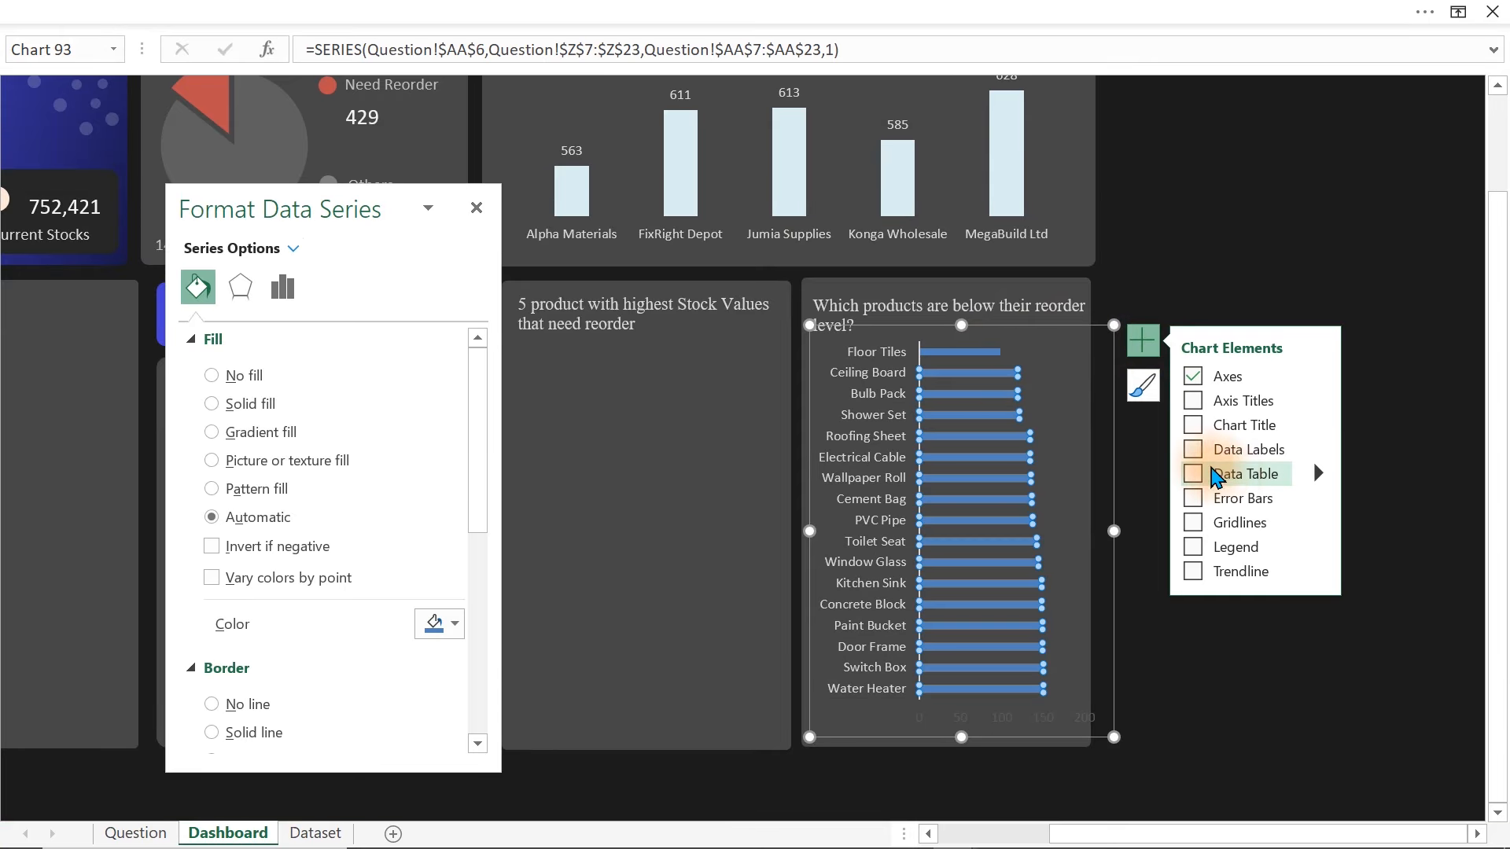
click(1193, 449)
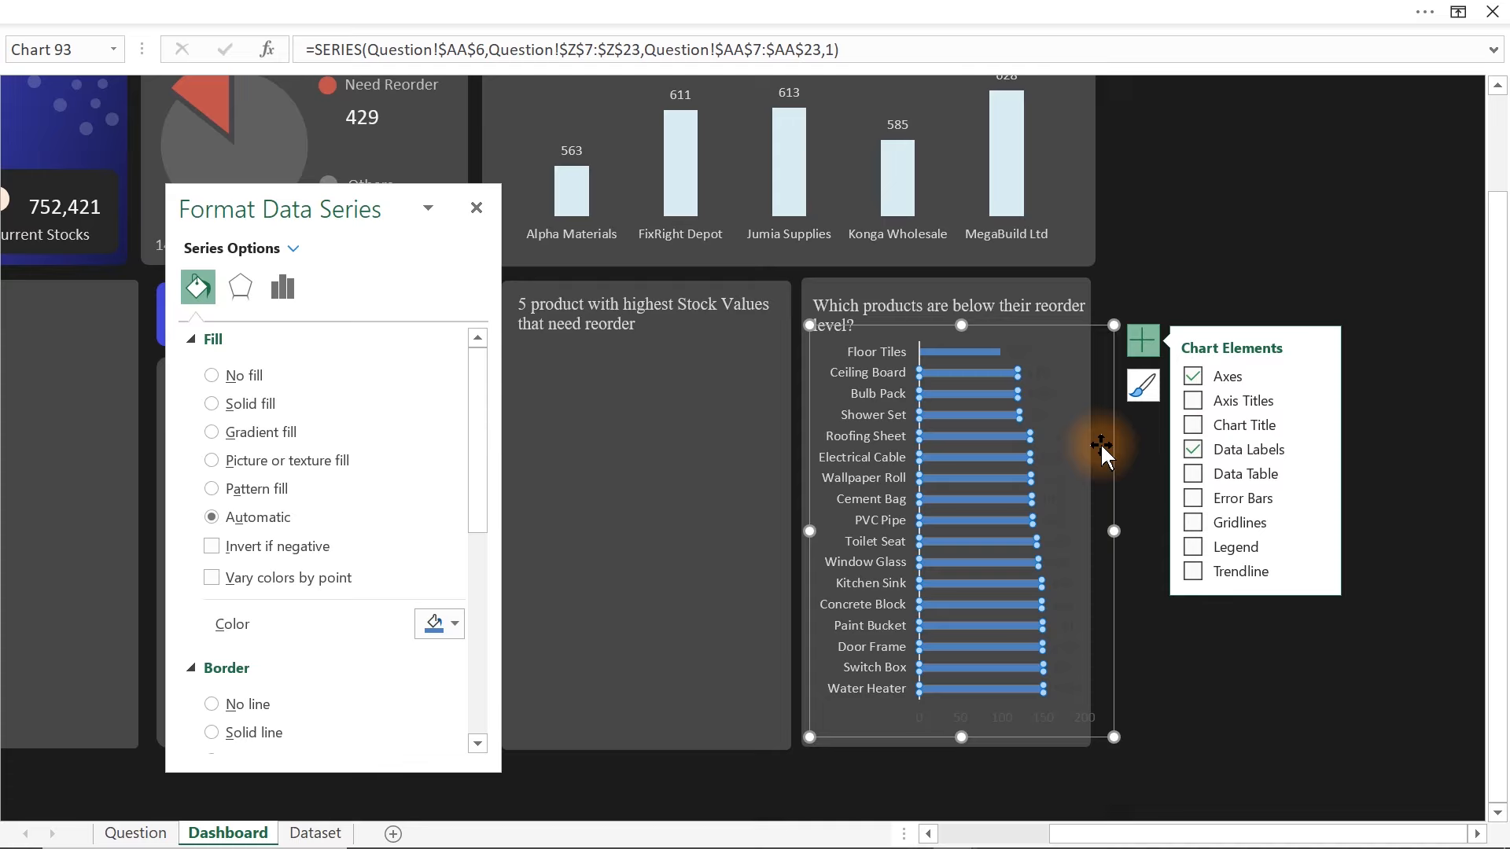
click(1058, 432)
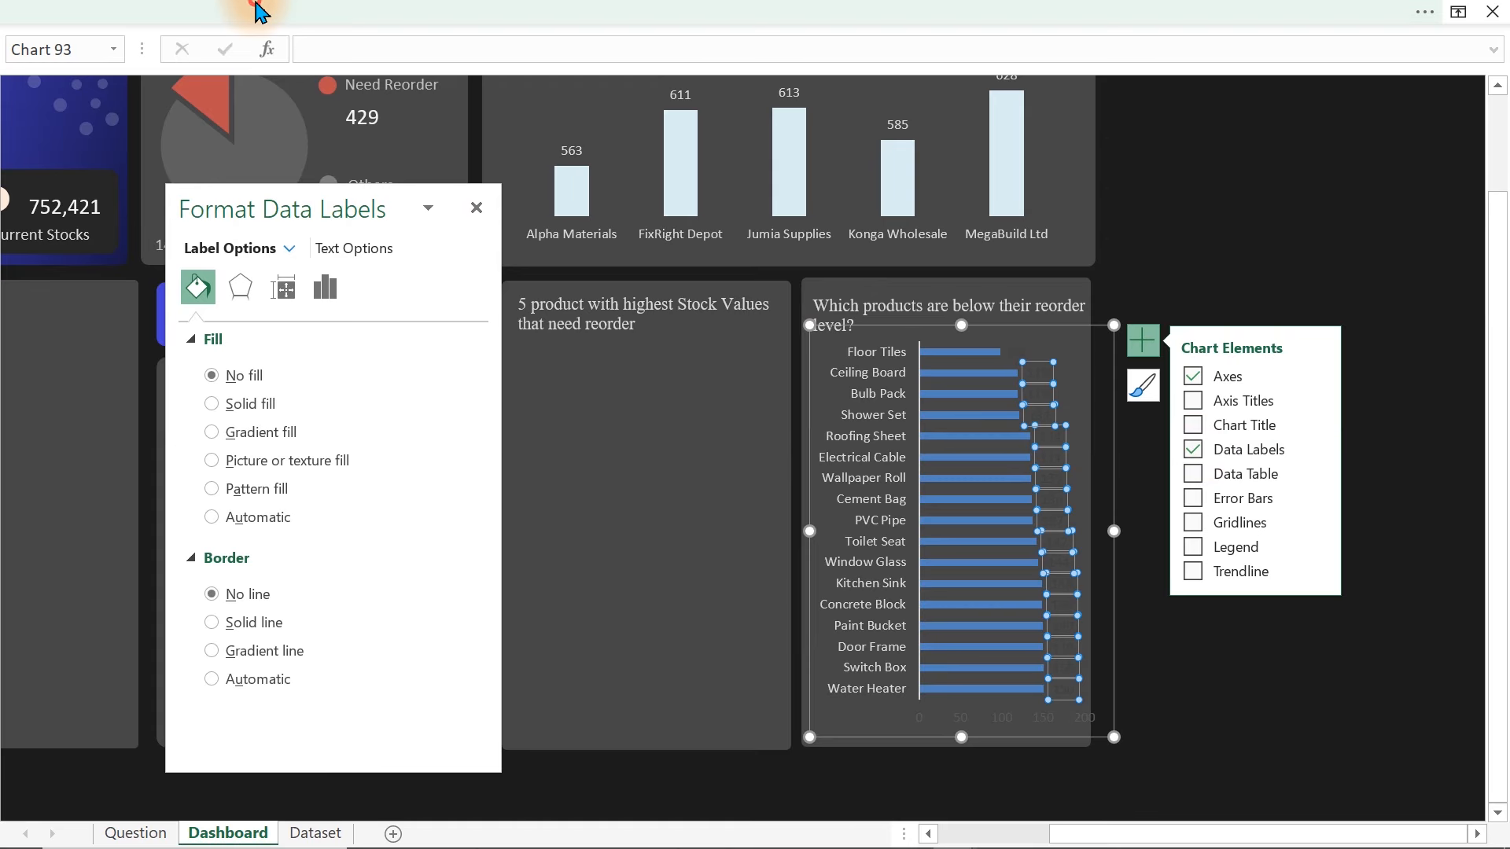
click(259, 8)
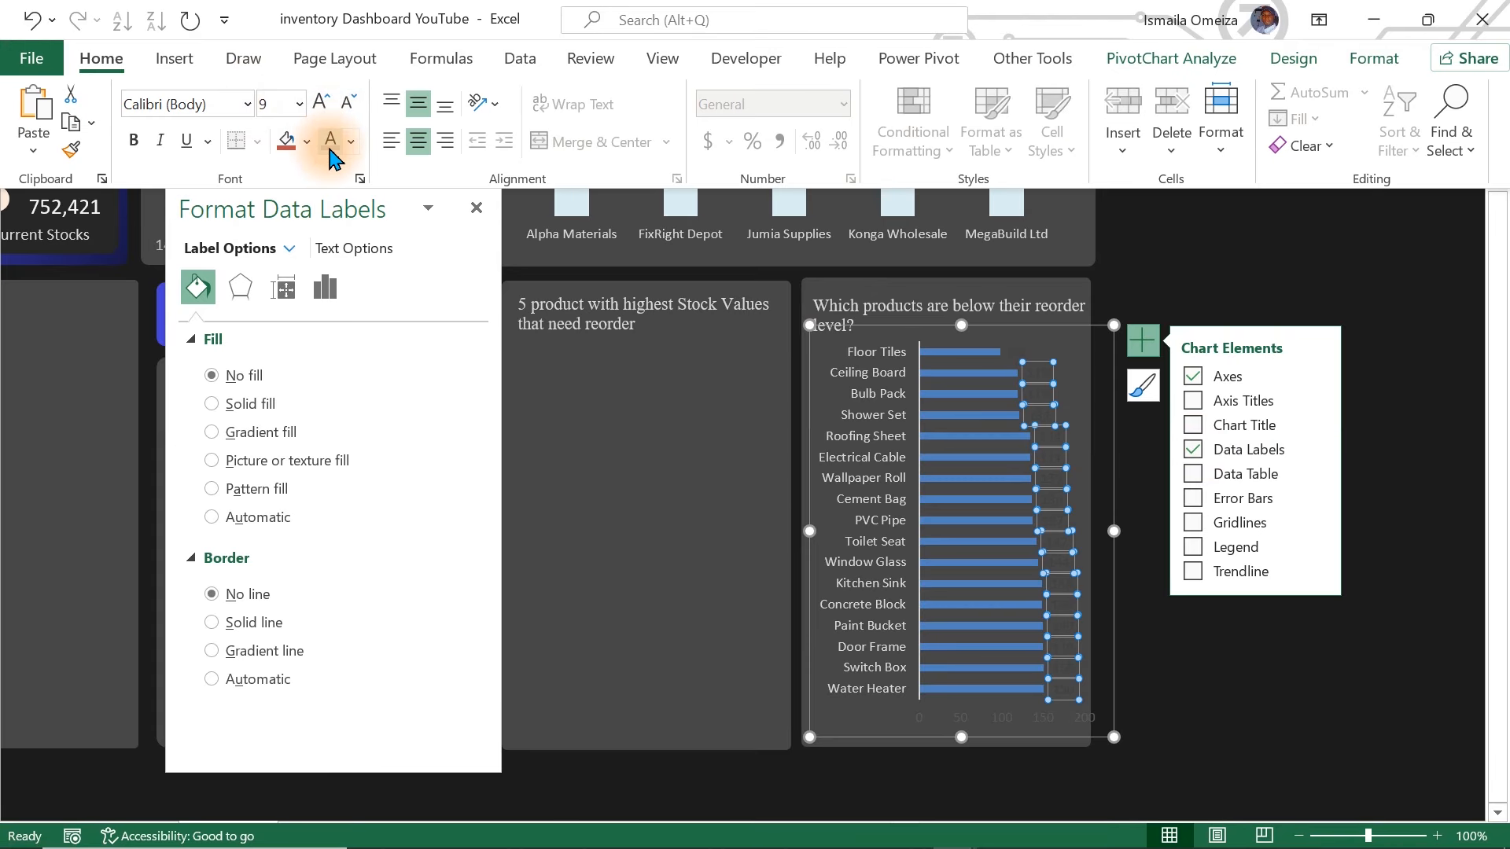
click(330, 145)
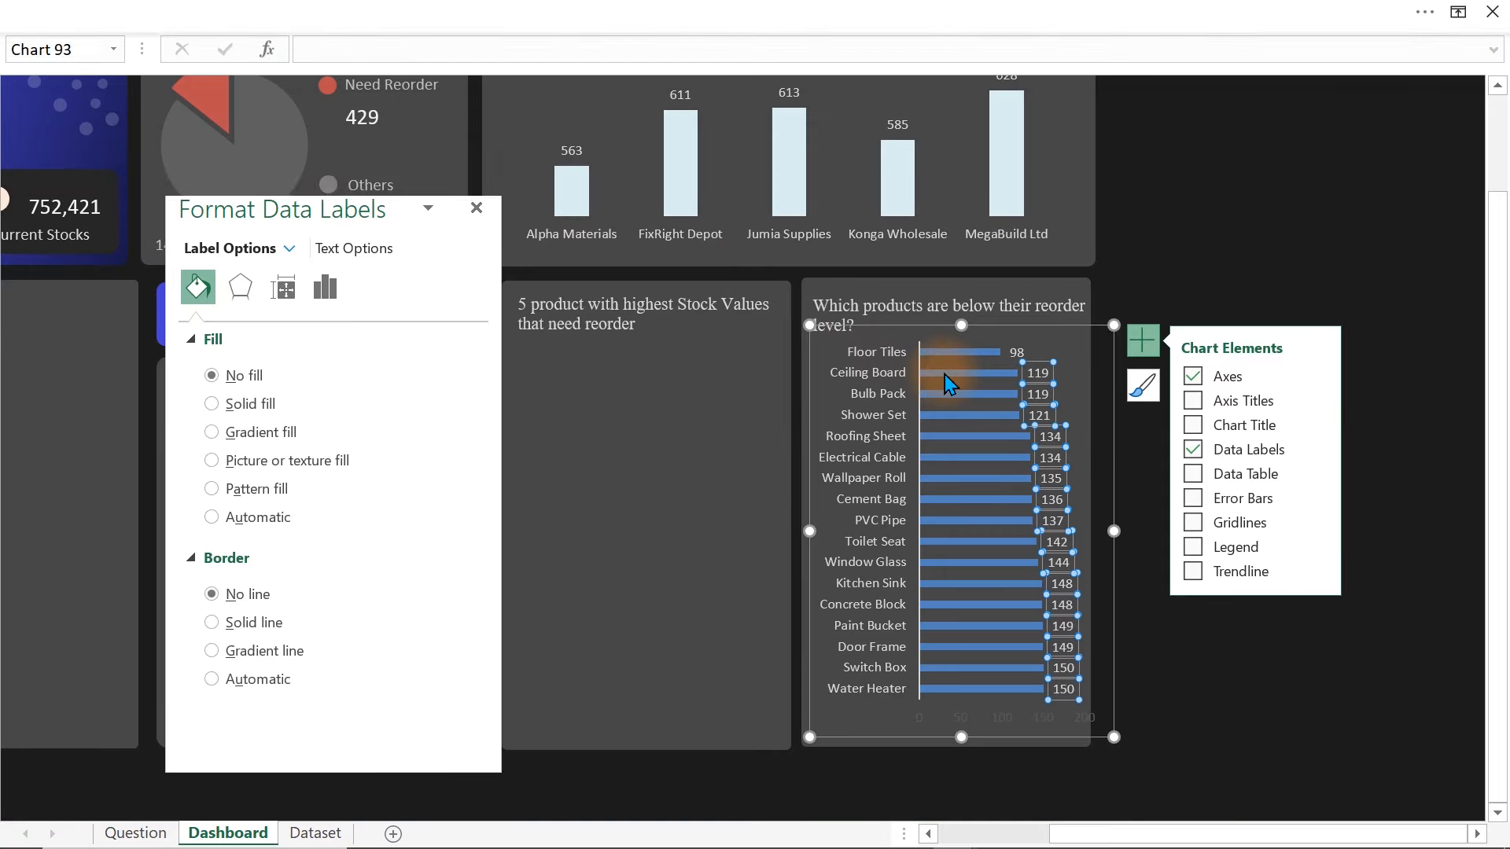
- Remove the vertical axis line from the shortage chart and set the bars' gap width to 52%
click(914, 399)
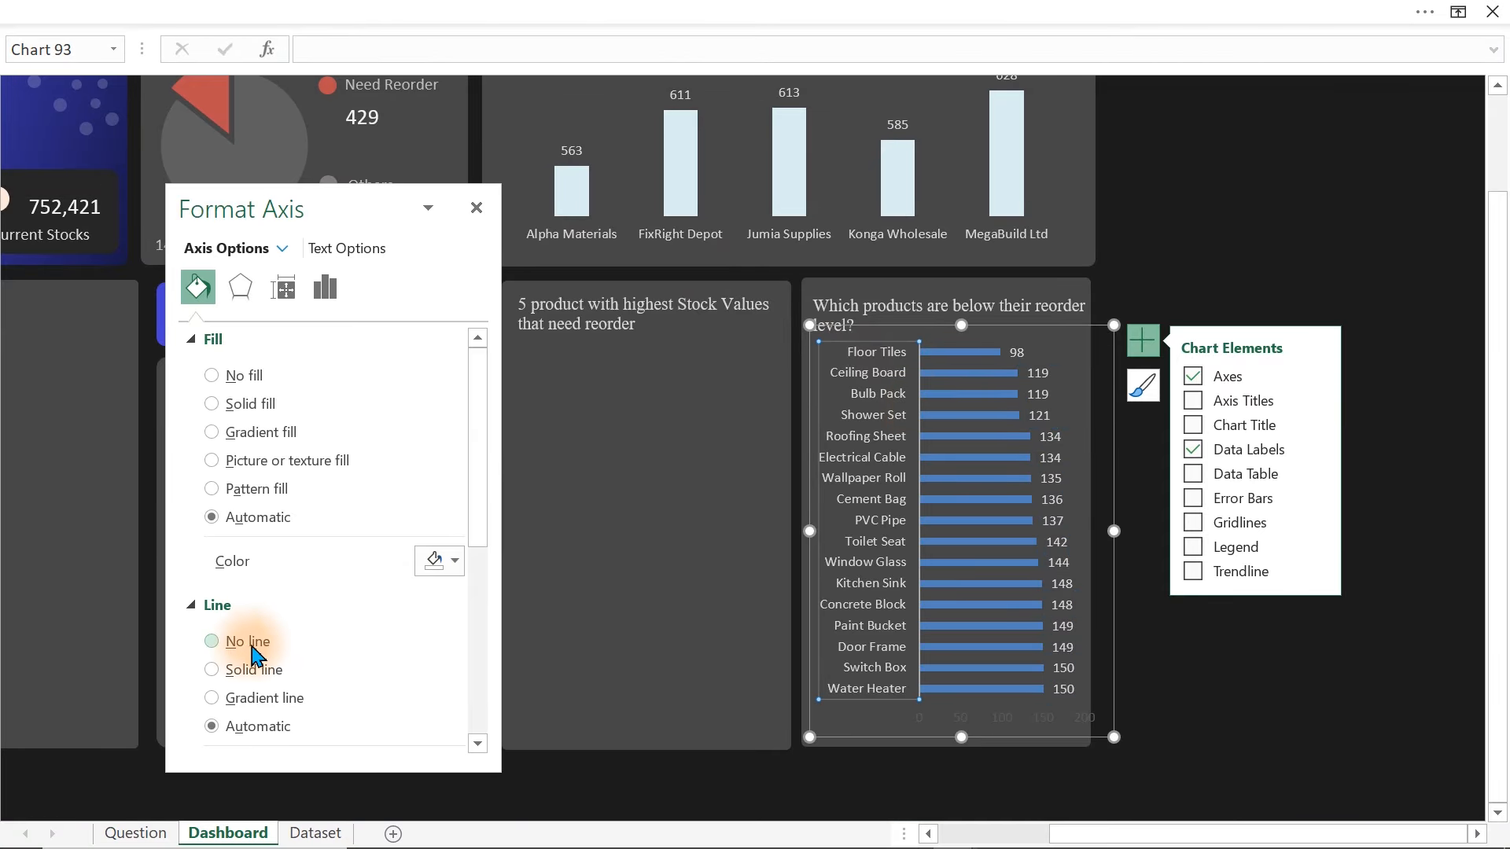
click(979, 433)
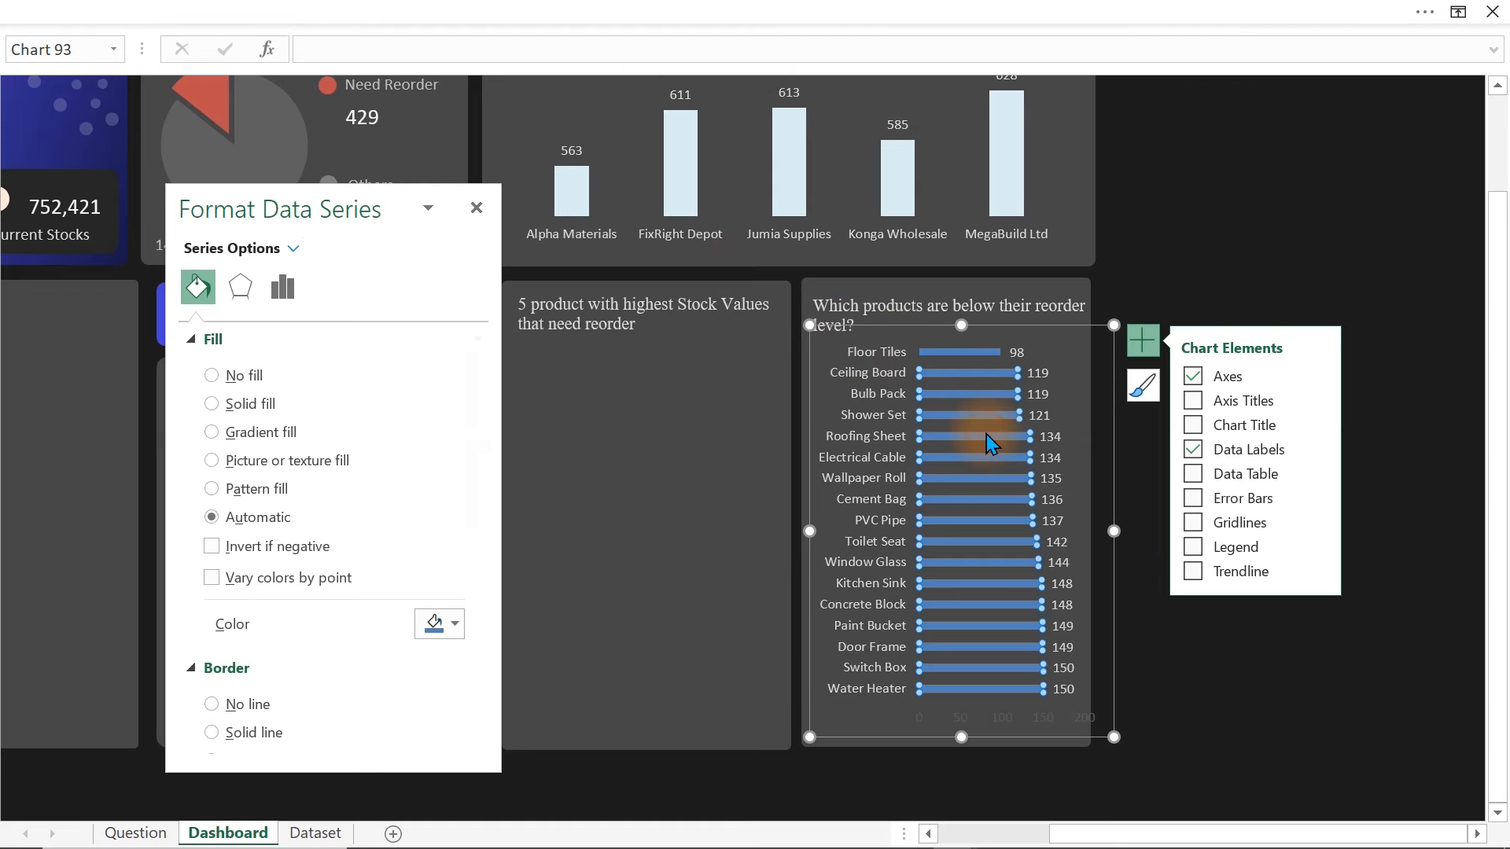
click(282, 288)
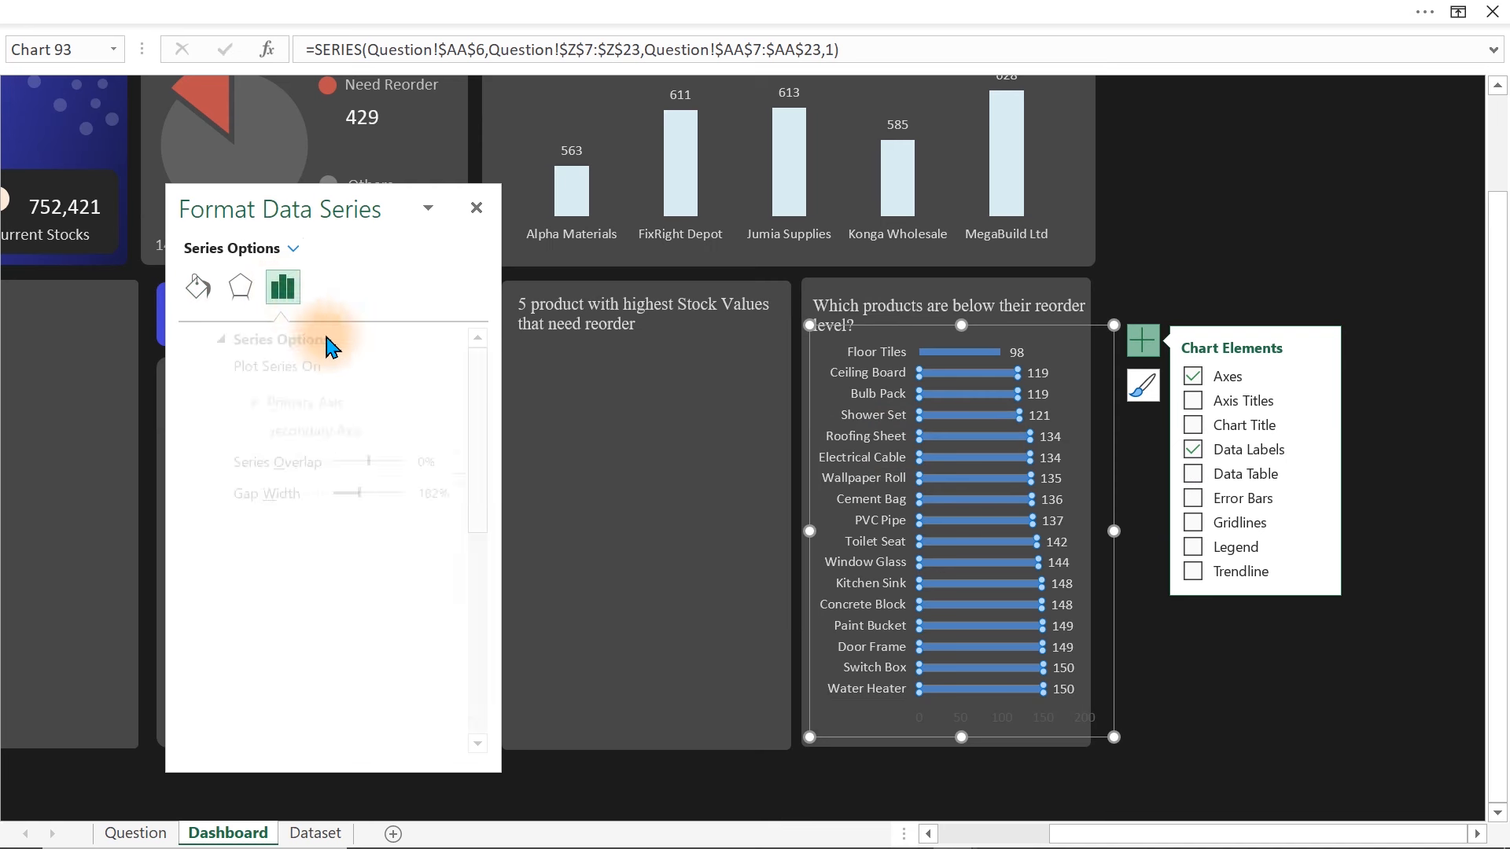
click(301, 495)
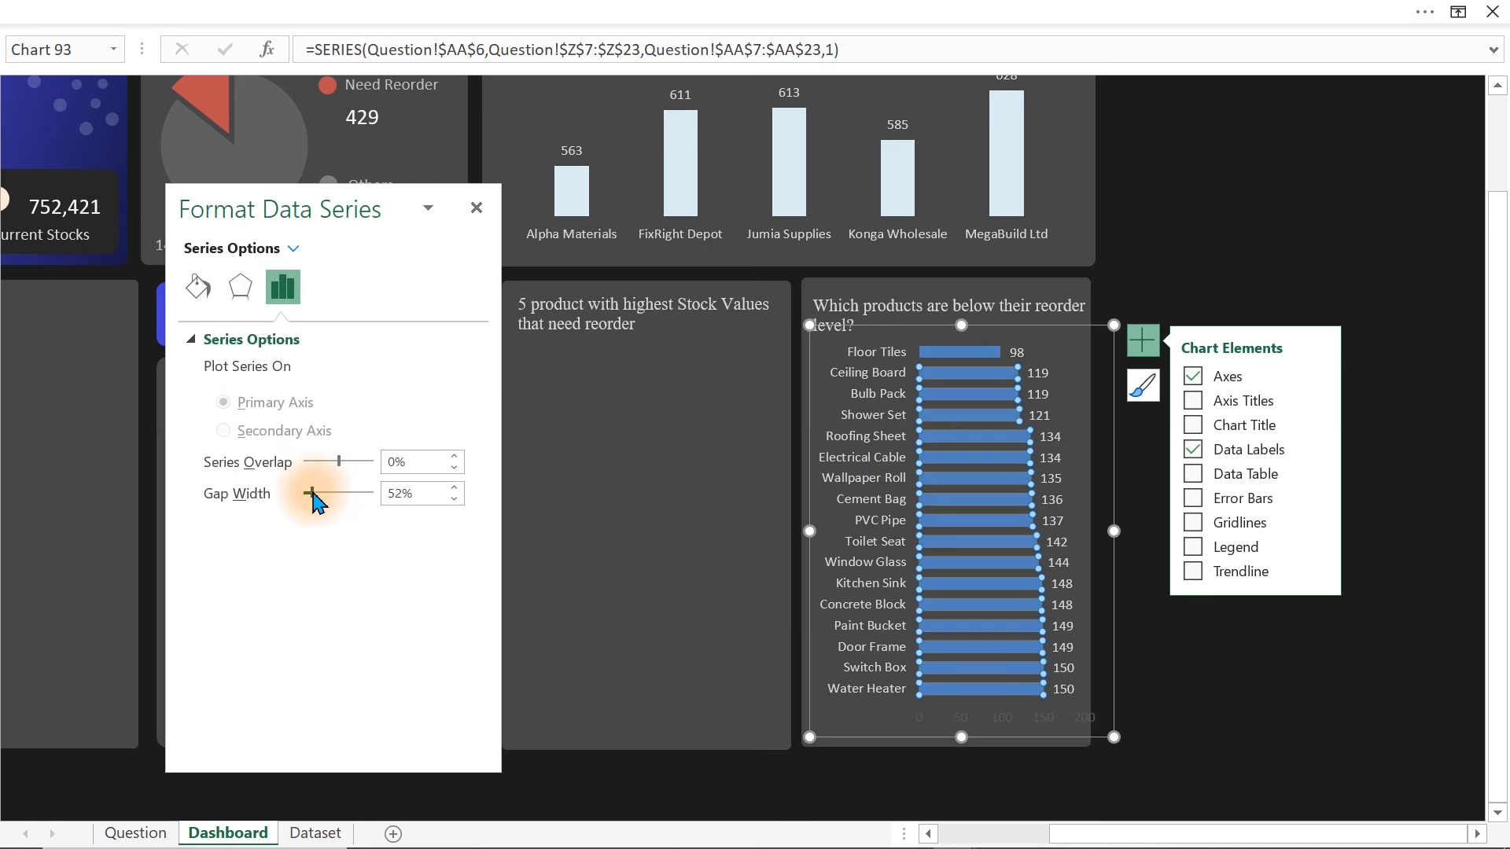
- Fill the shortage bars with the lightest aqua theme colour to match the other dashboard charts
click(196, 288)
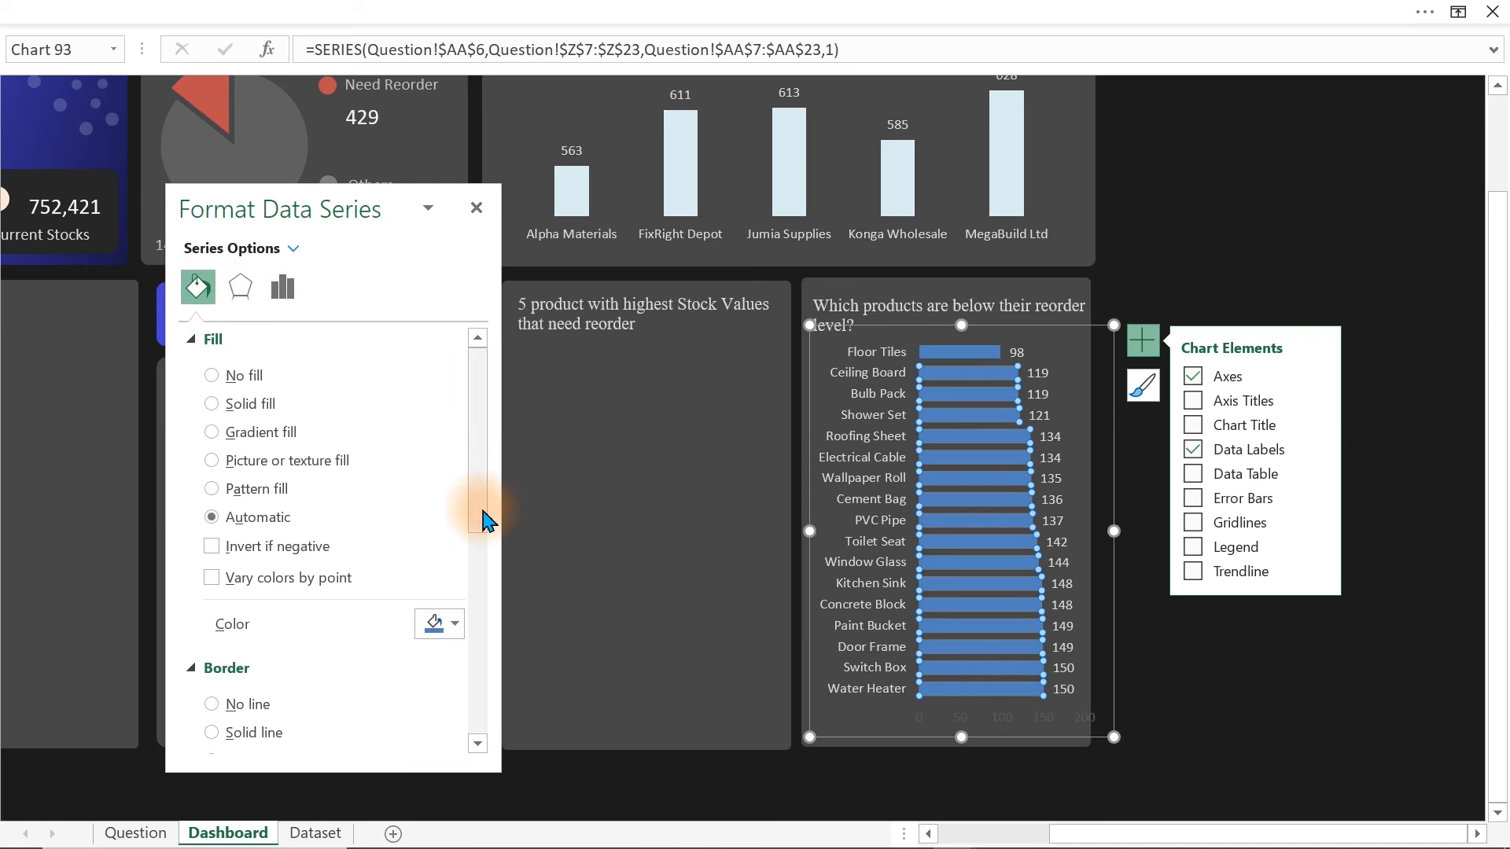
click(440, 624)
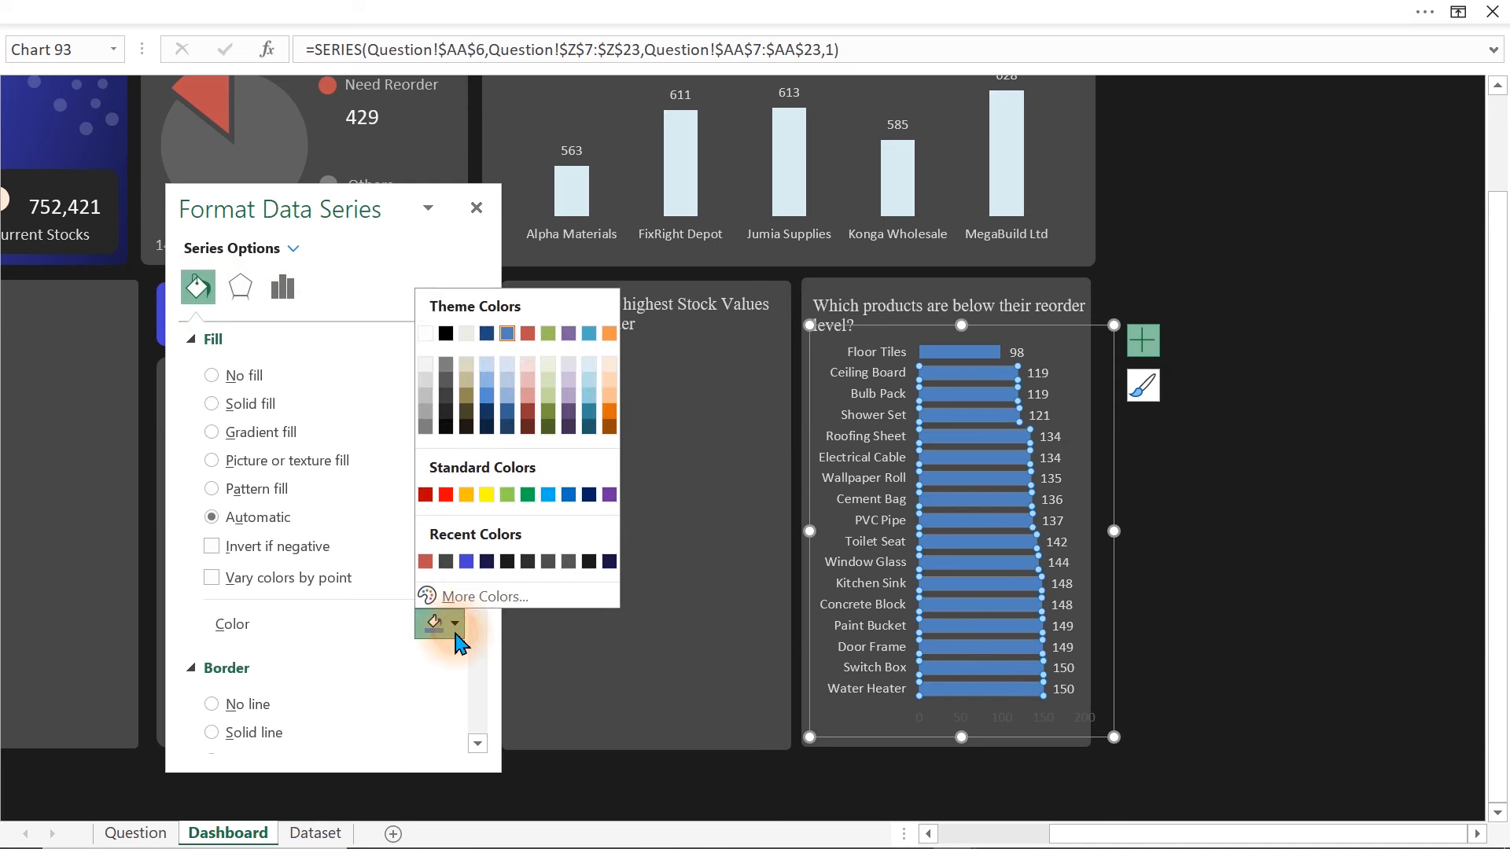
click(591, 363)
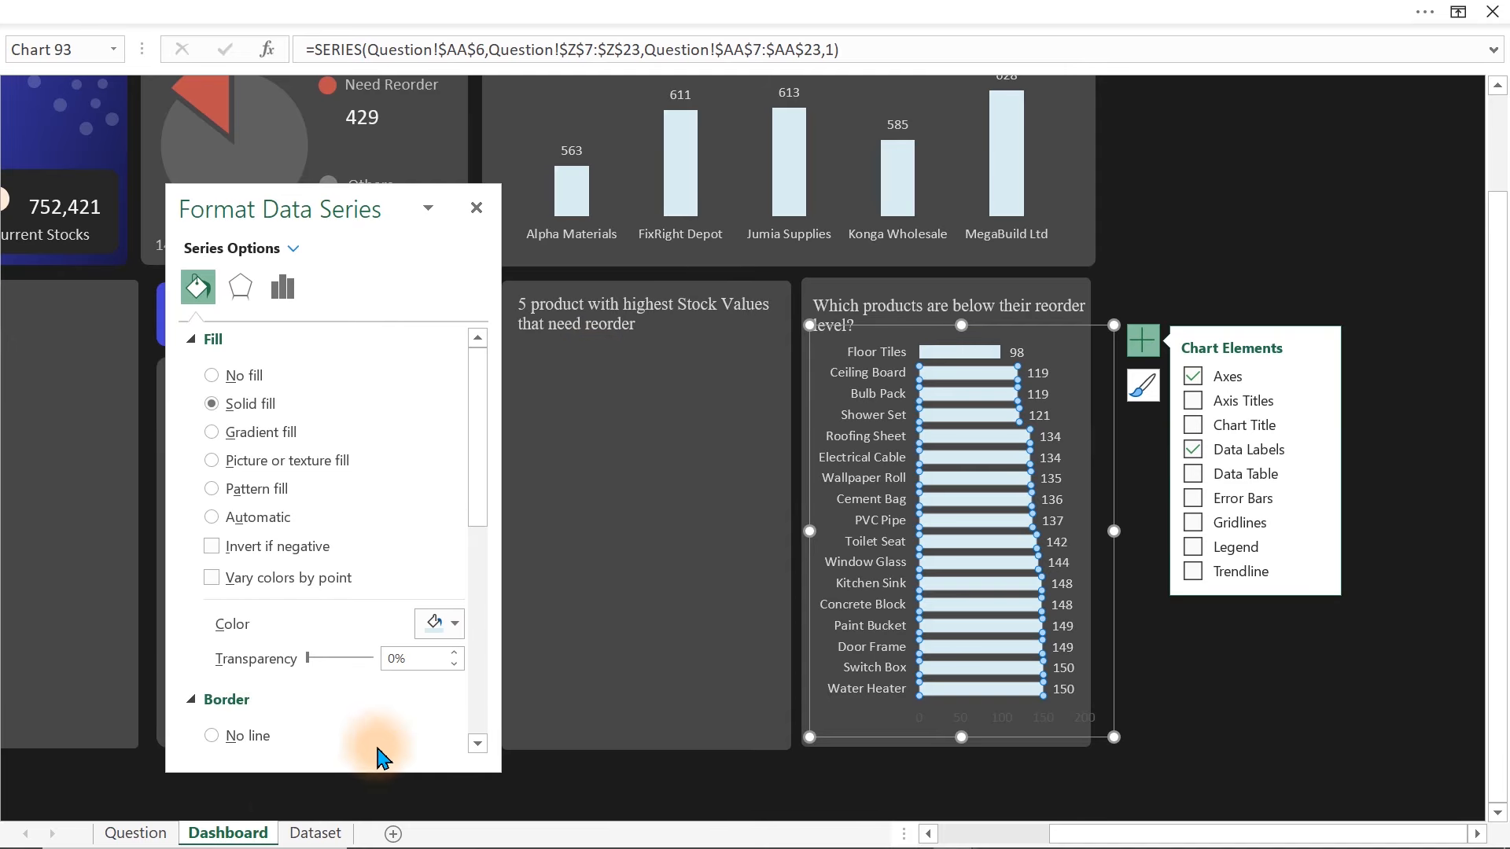
- Sort the Max of Shortage values in the source PivotTable from smallest to largest and return to the shortage chart on the Dashboard
click(135, 833)
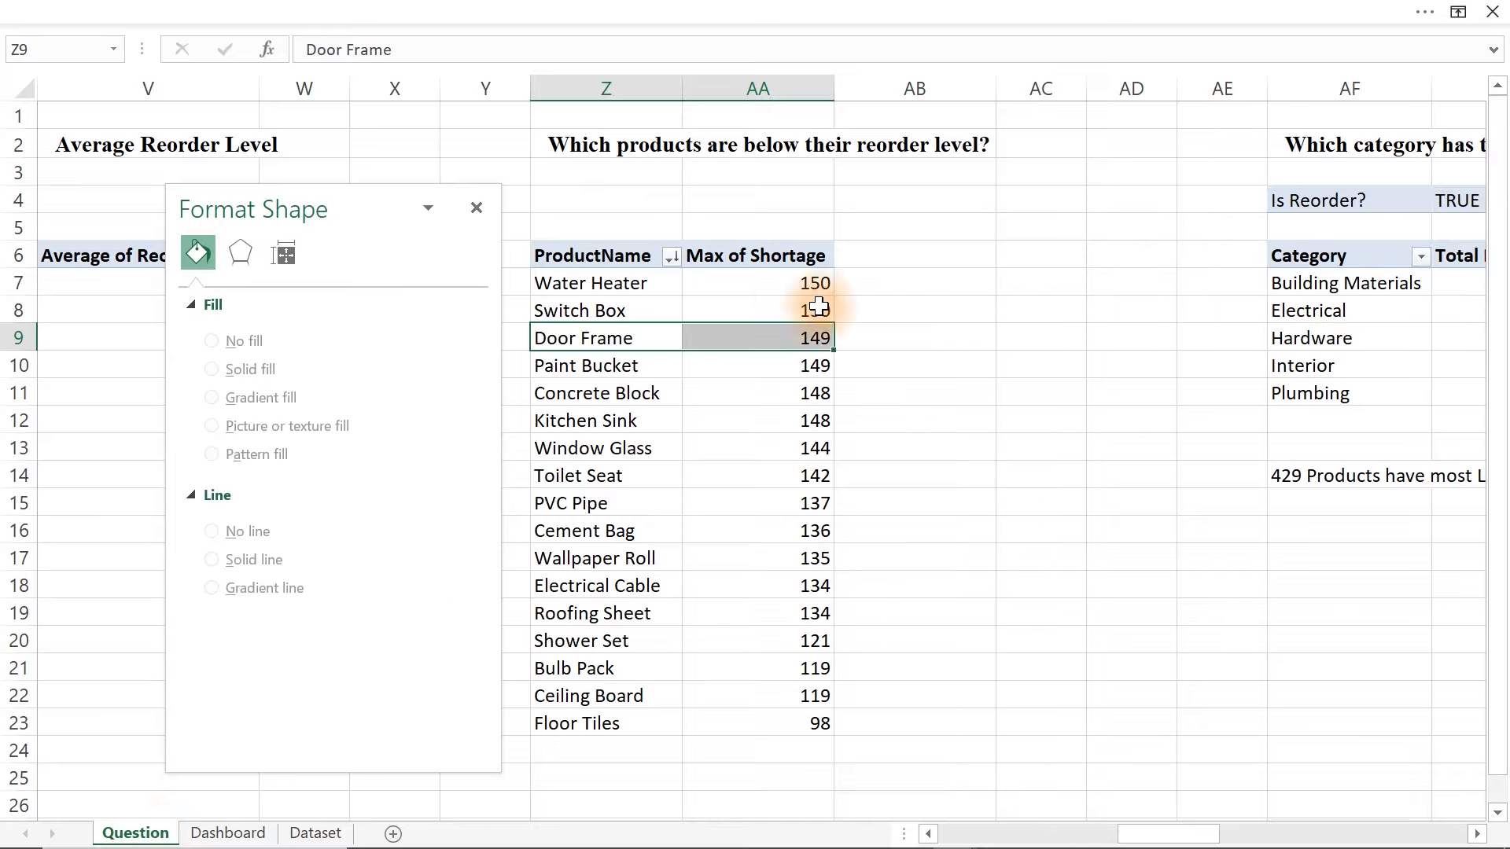
right_click(779, 282)
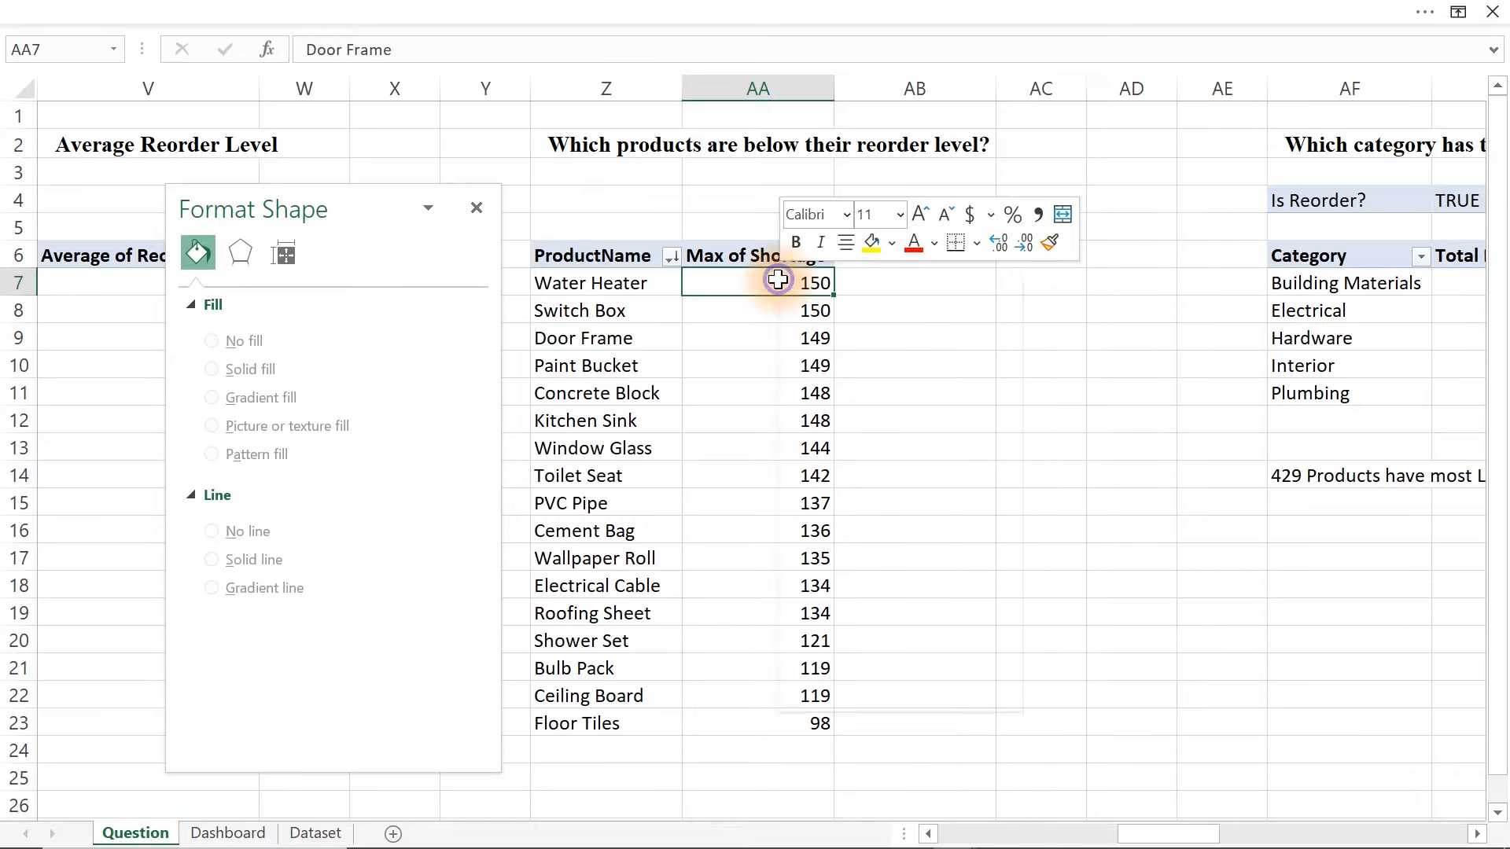
mouse_move(999, 441)
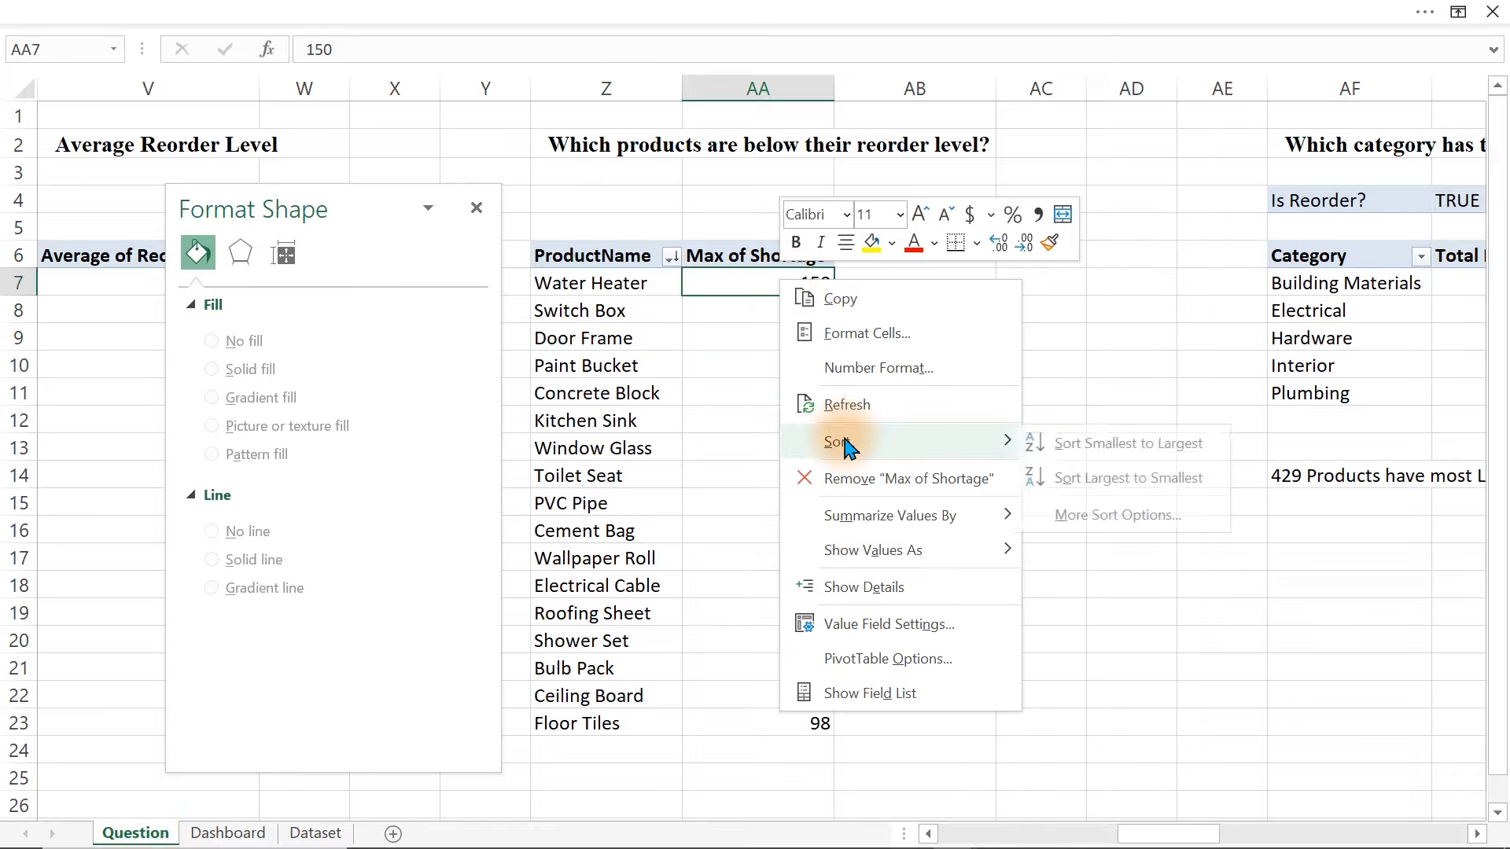
click(1097, 444)
click(250, 832)
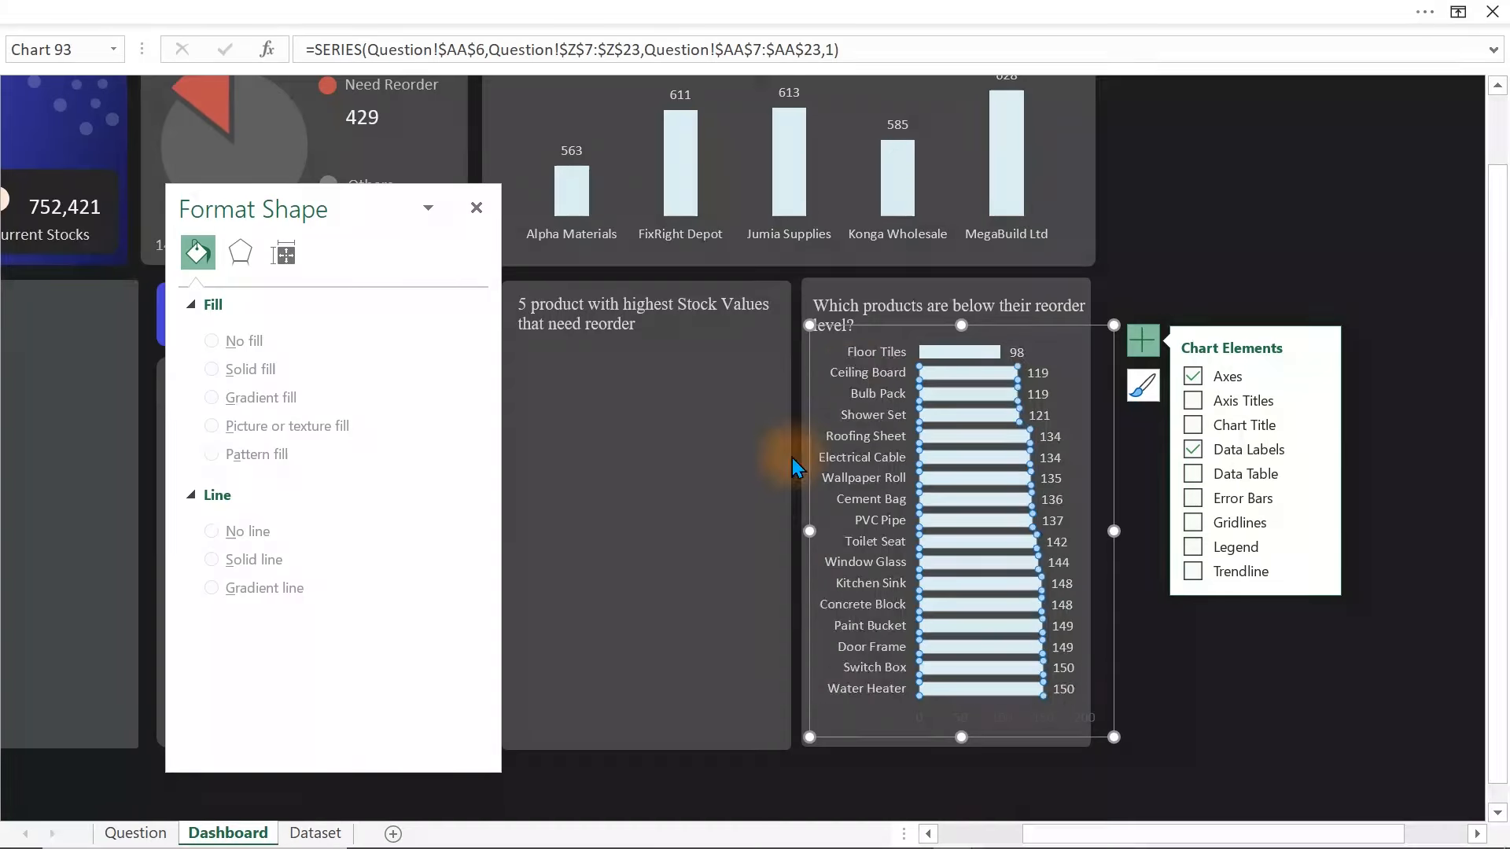
click(954, 359)
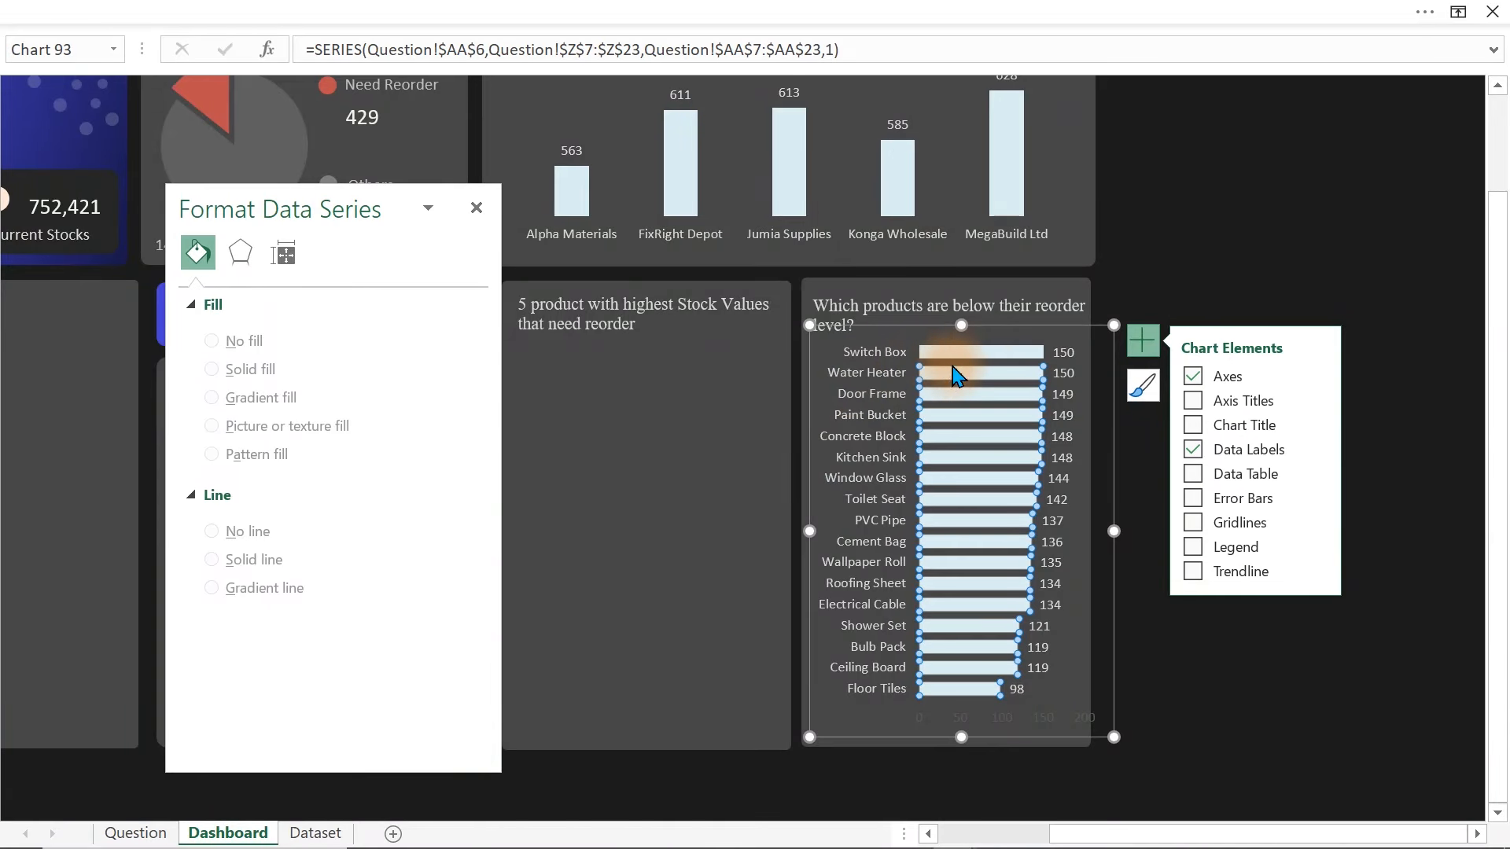
- Delete the horizontal value axis from the shortage chart and shift the chart slightly down below its card title
click(1198, 665)
click(1046, 649)
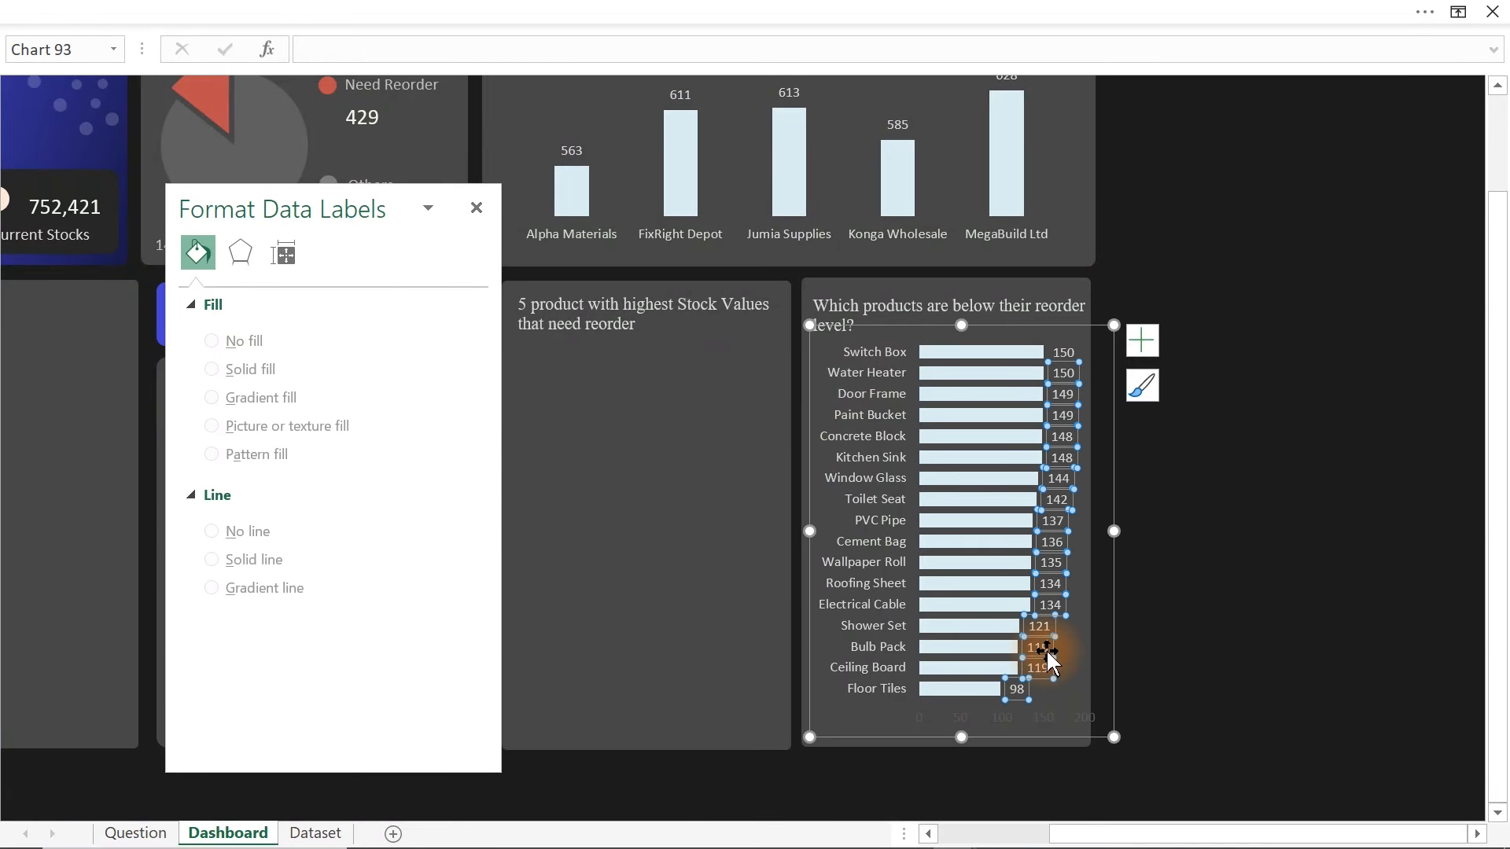
click(1061, 716)
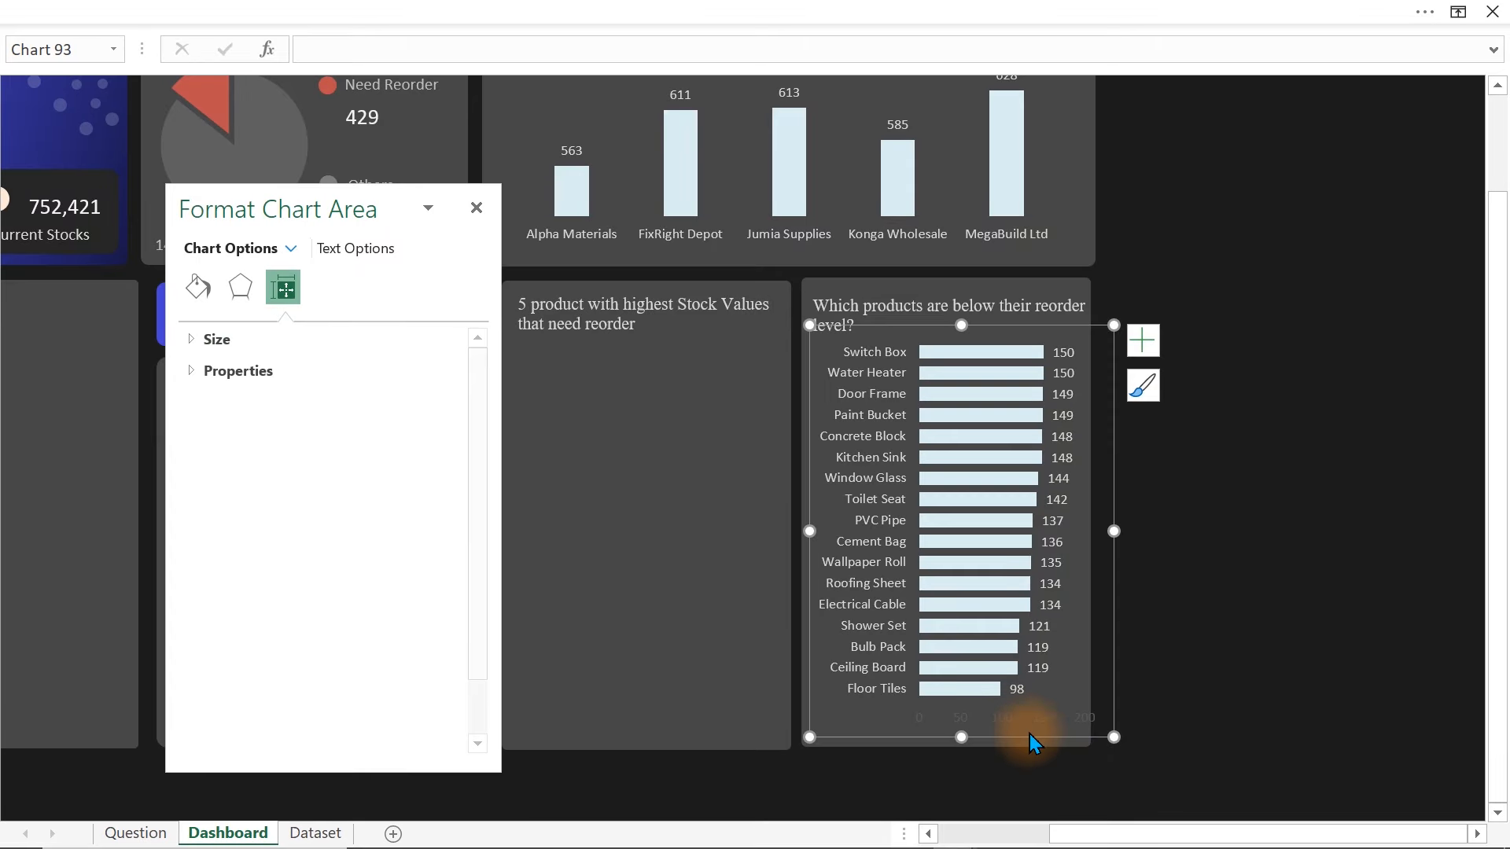
click(999, 724)
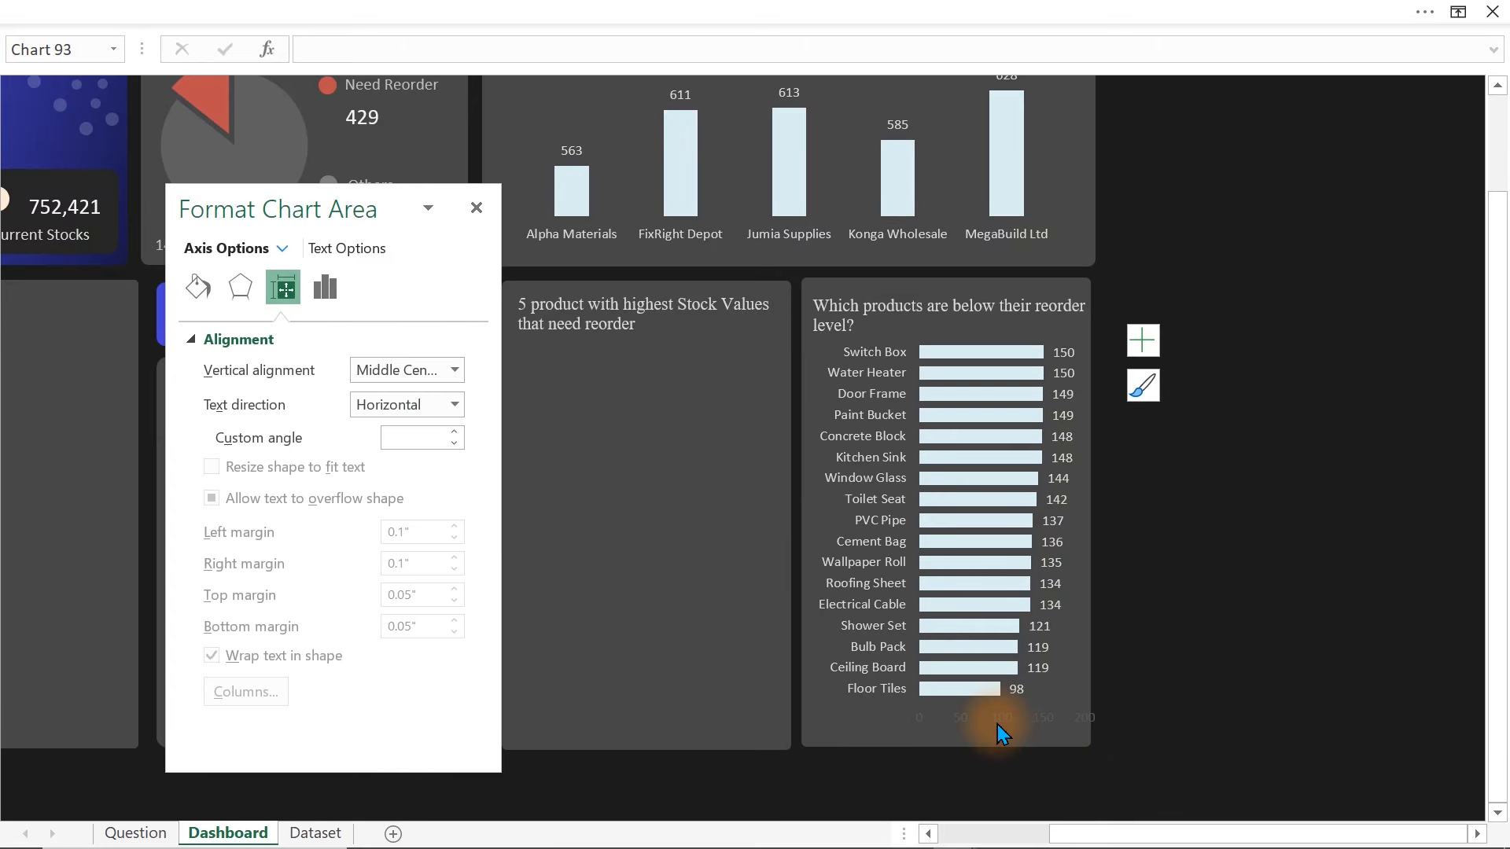
key(Delete)
drag(1112, 608, 1108, 620)
click(476, 208)
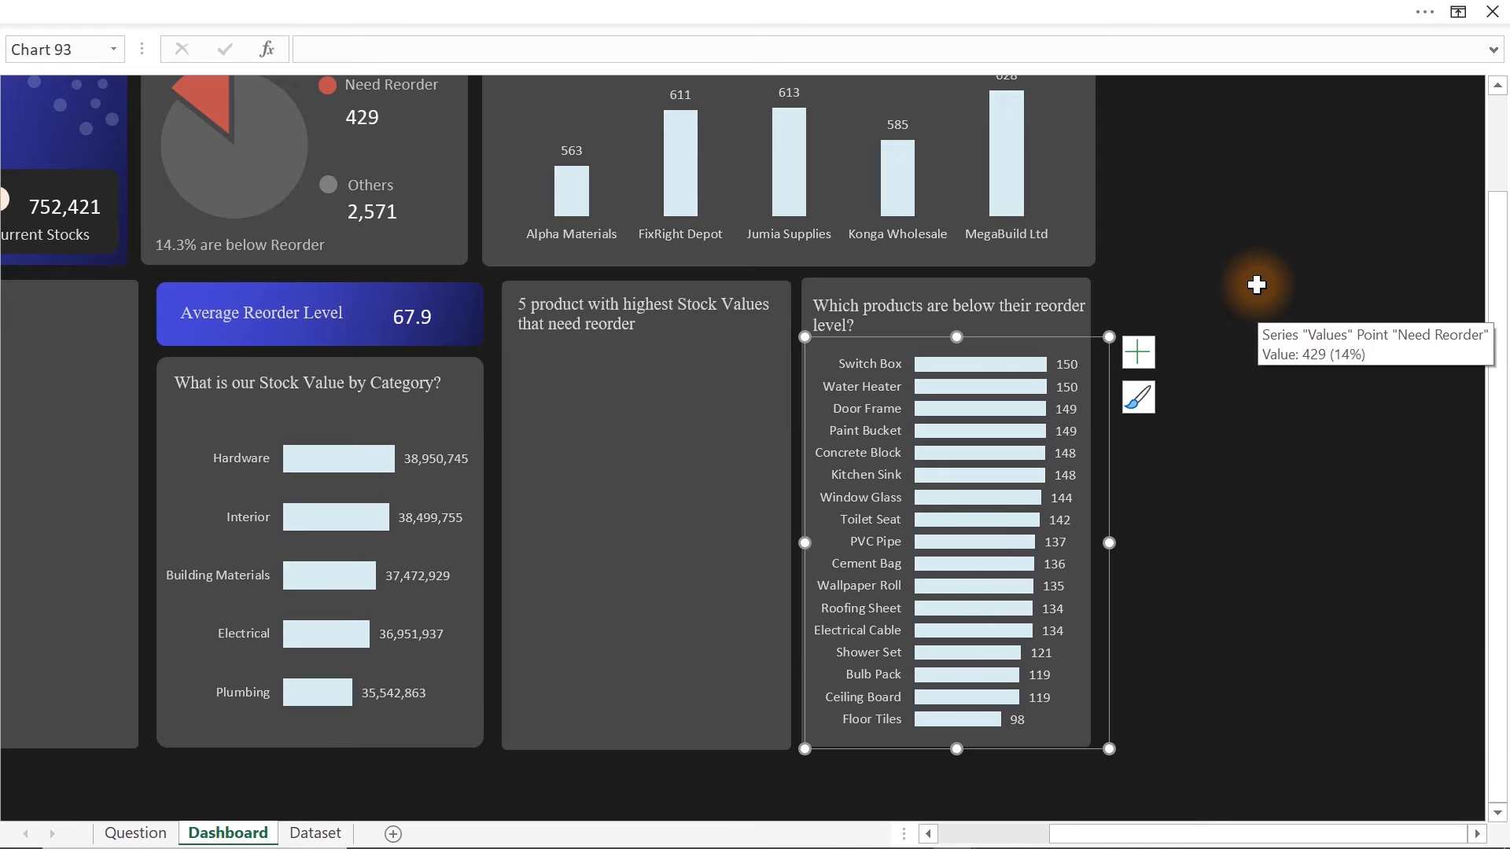
- Enter "Botton" in cell BC15 of the Question sheet, below the PivotTable of 5 products with highest stock values
click(135, 835)
click(818, 530)
key(Right)
key(Right)
key(Right)
key(Right)
key(Right)
key(Right)
key(Right)
key(Right)
key(Right)
key(Right)
key(Right)
key(Right)
key(Right)
key(Right)
key(Right)
key(Right)
key(Right)
key(Right)
key(Right)
key(Right)
key(Right)
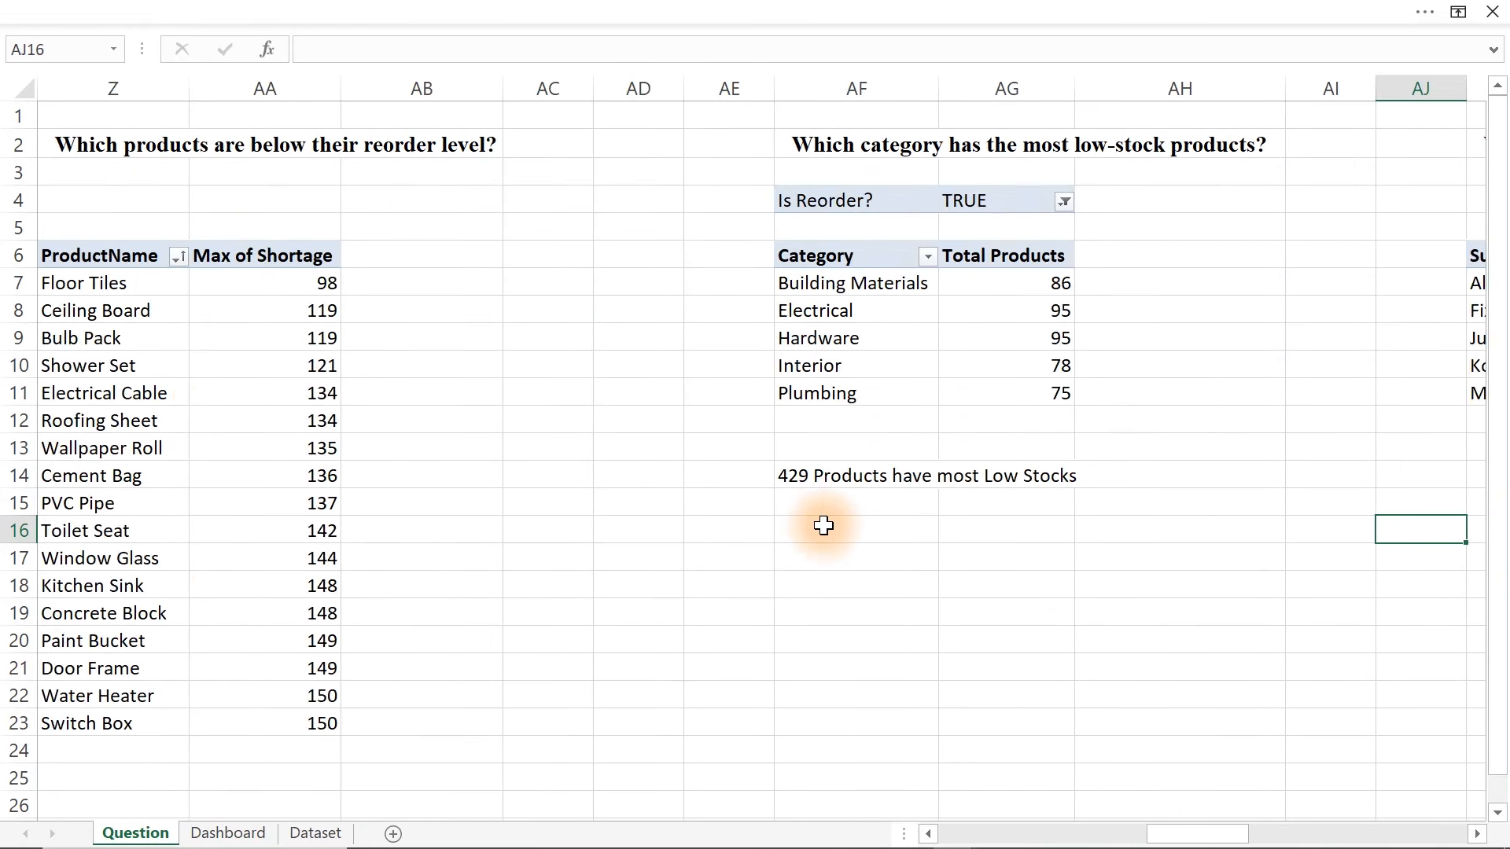
key(Right)
key(Right)
key(Right)
key(Right)
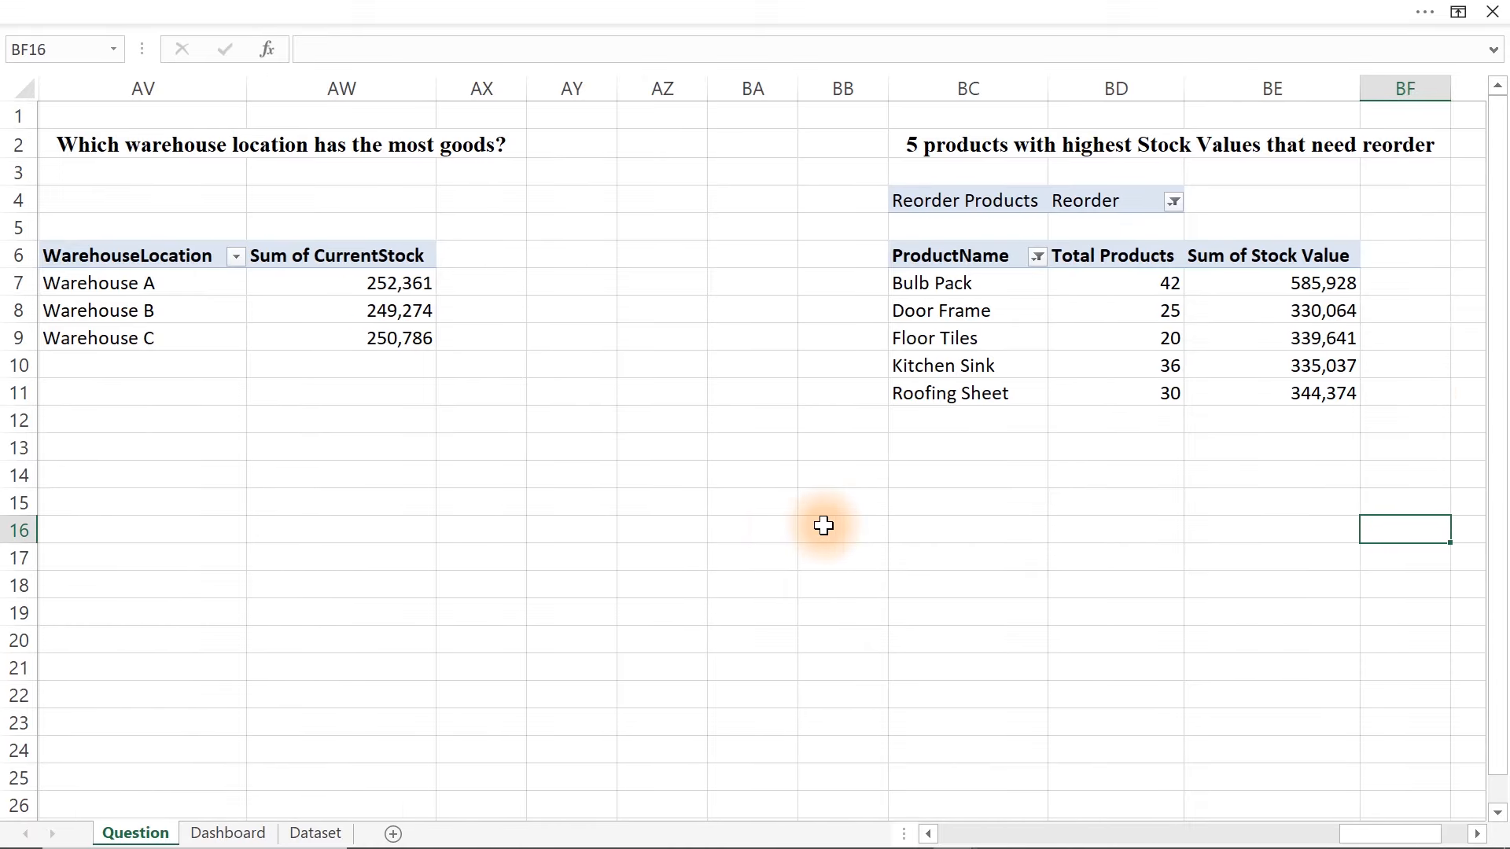
click(739, 507)
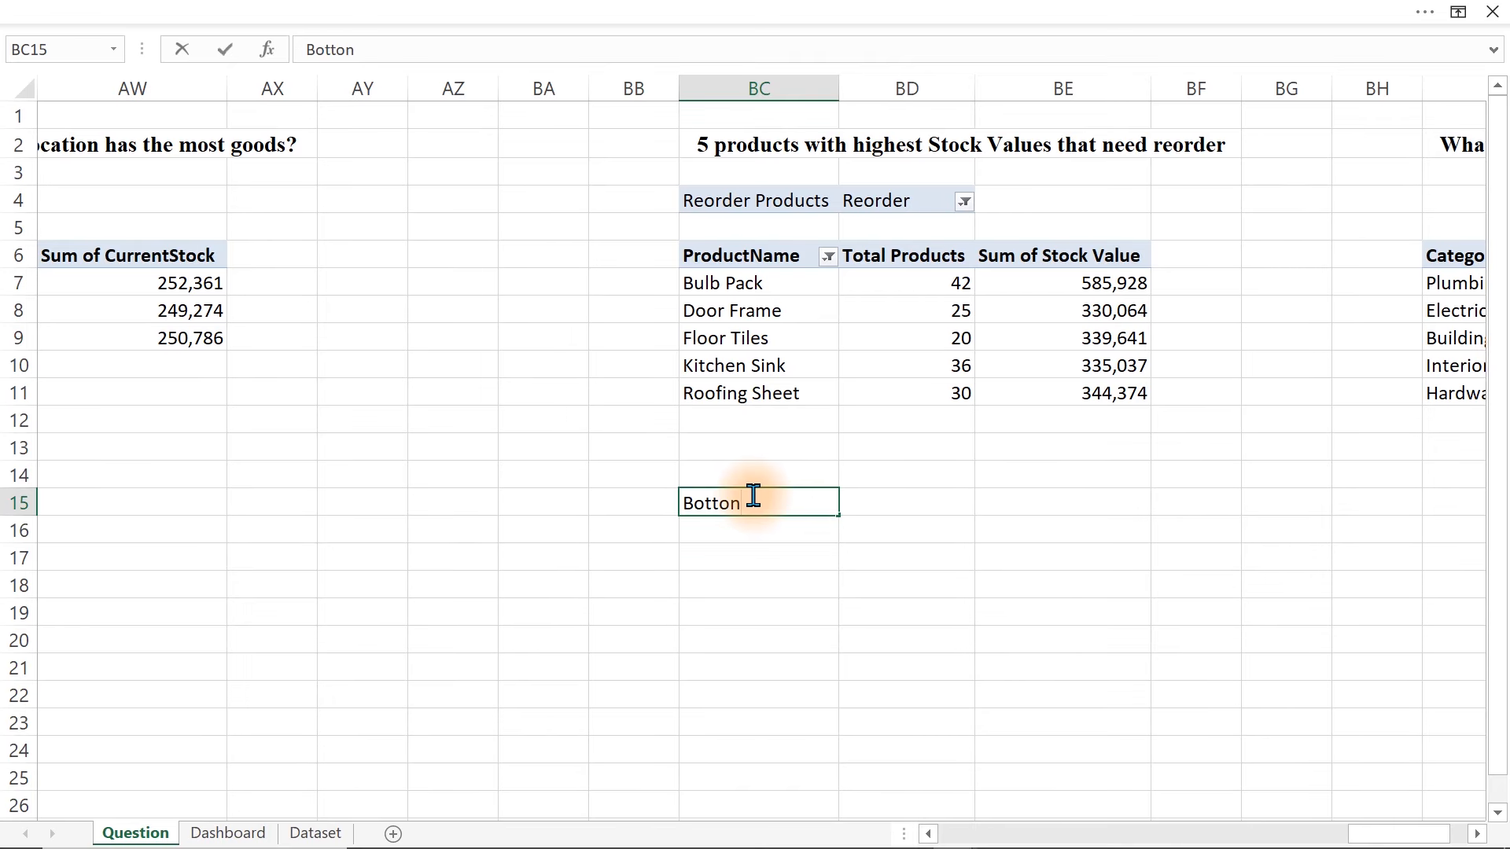
key(Return)
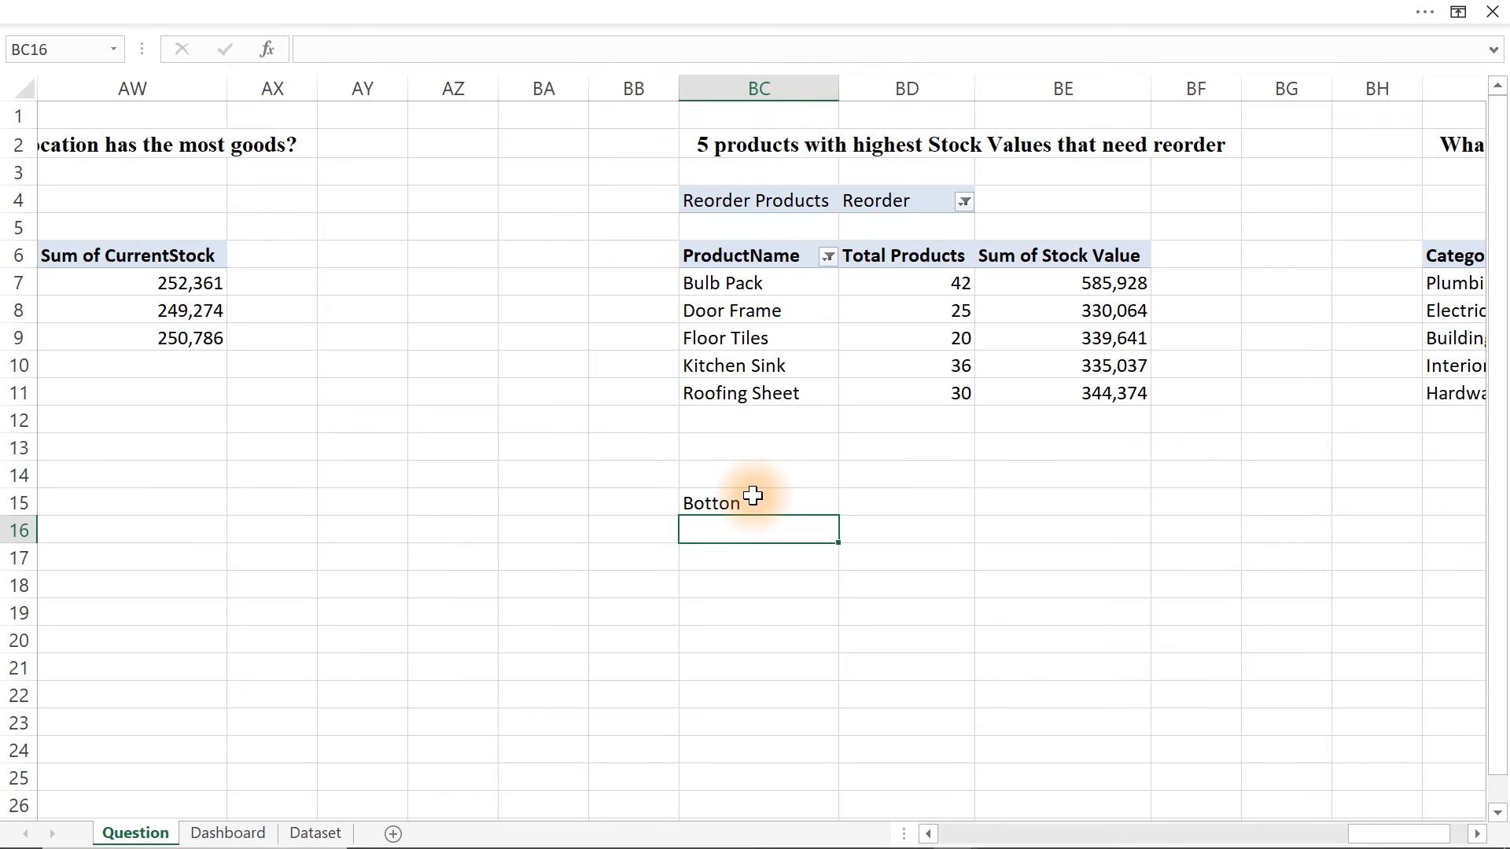
- Insert an option button form control on the Dashboard, below the "5 product with highest Stock Values" card title
click(227, 833)
click(596, 11)
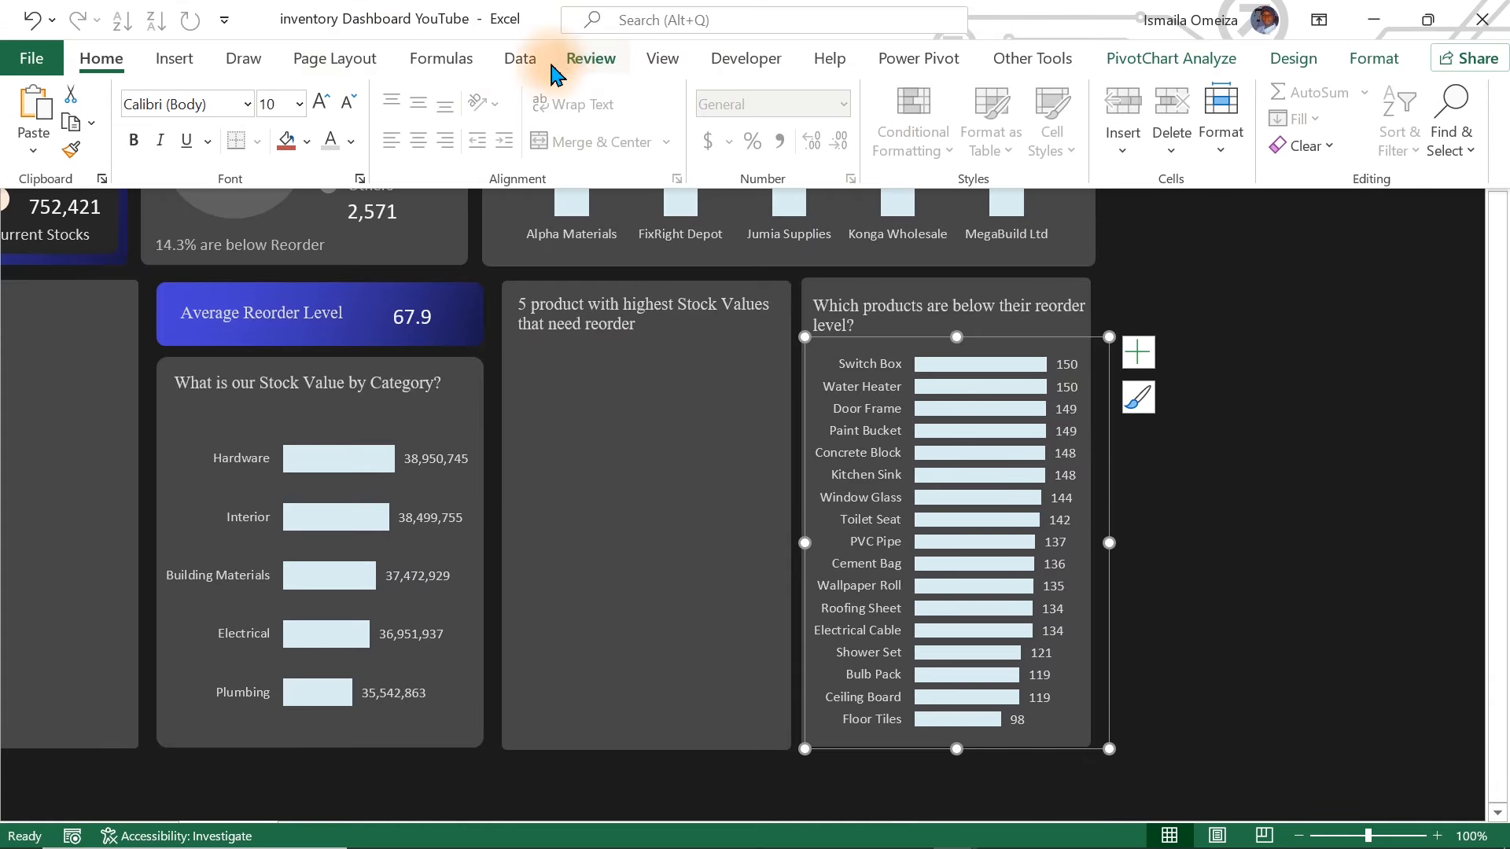
click(728, 63)
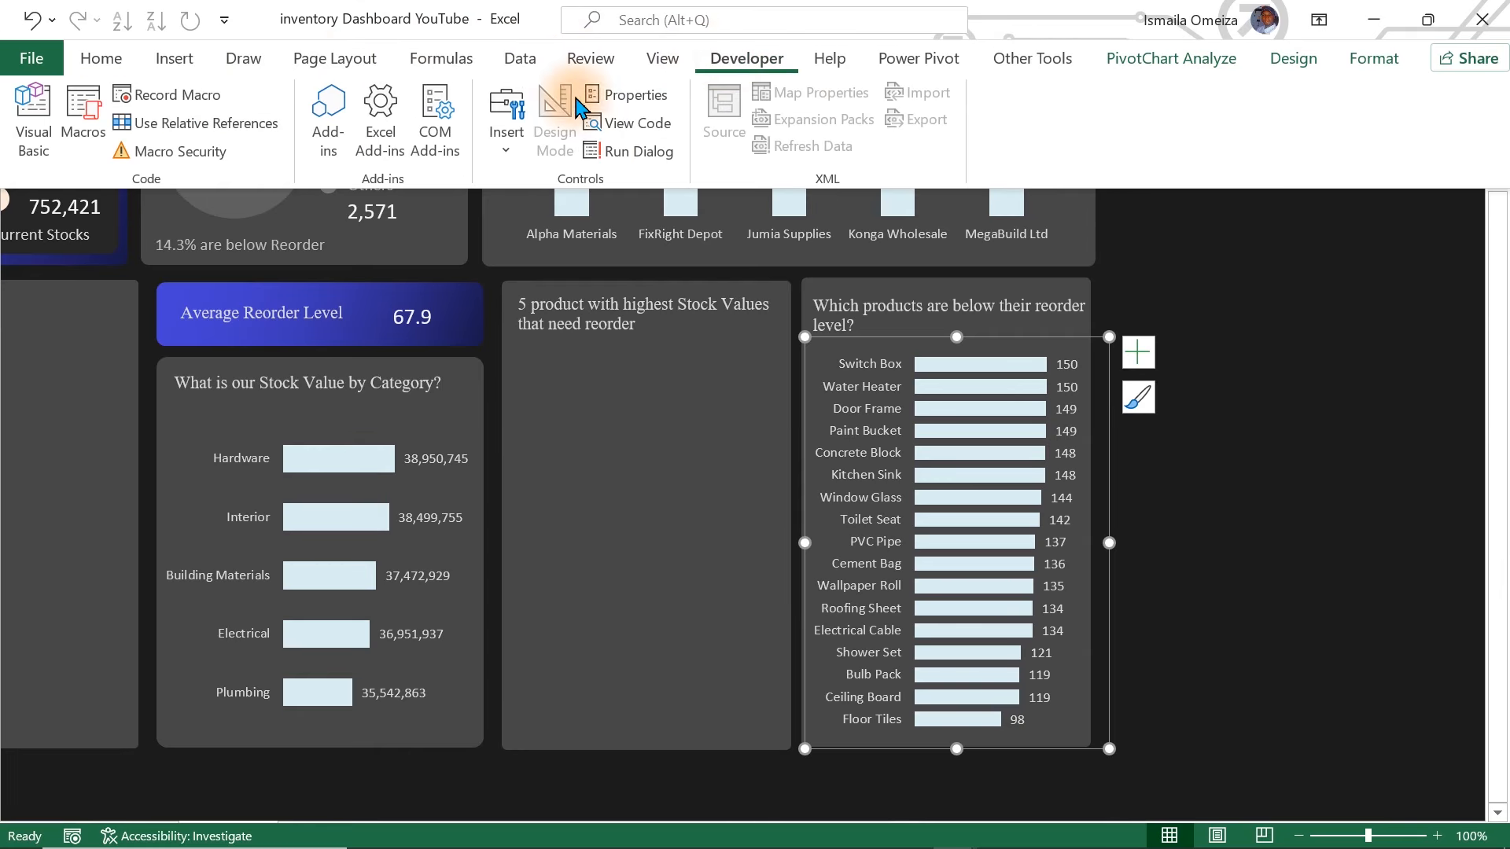
click(505, 126)
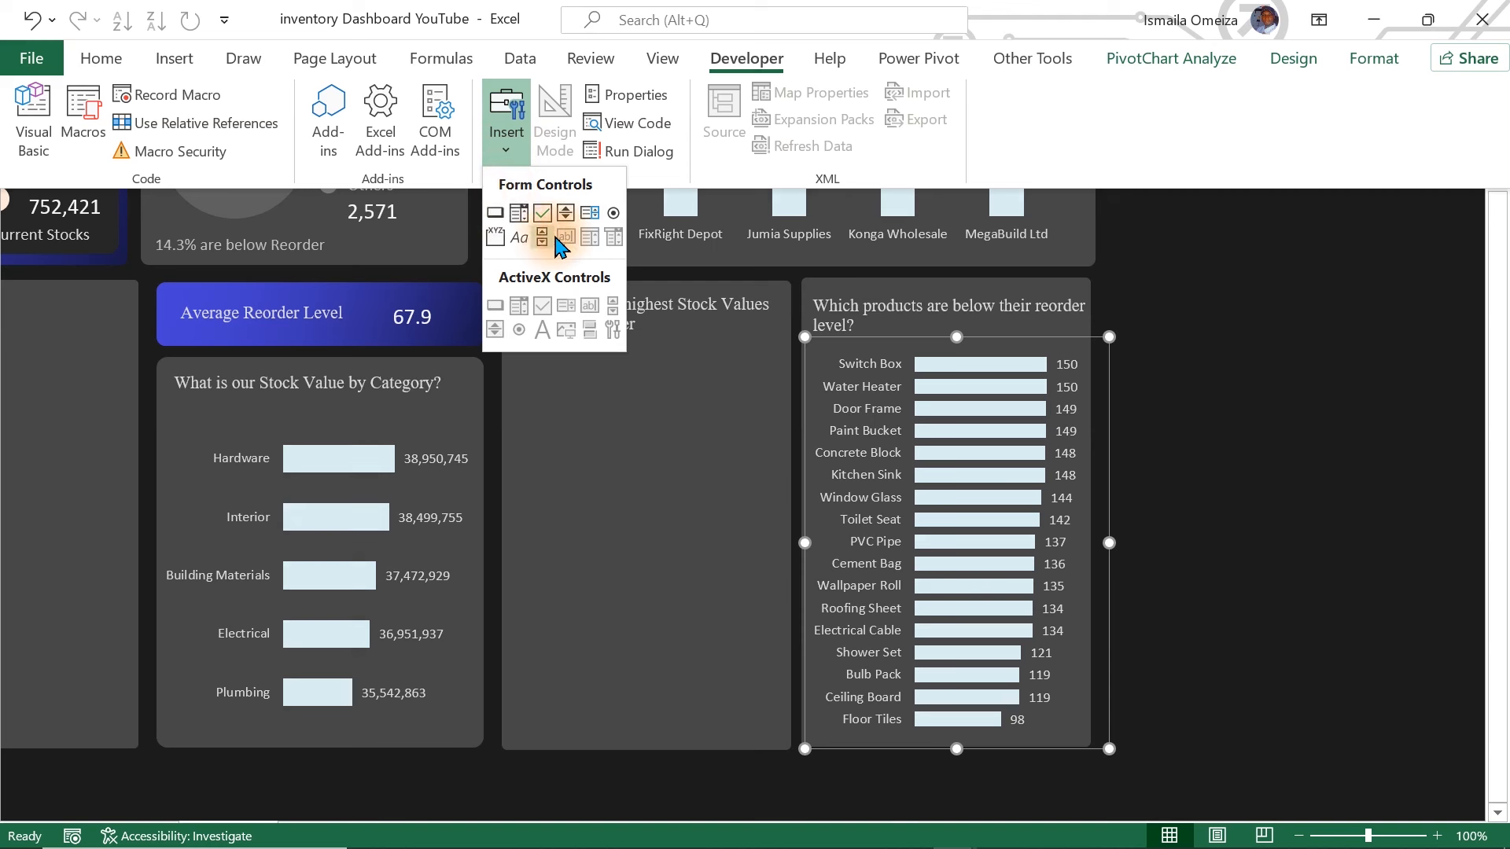
click(614, 214)
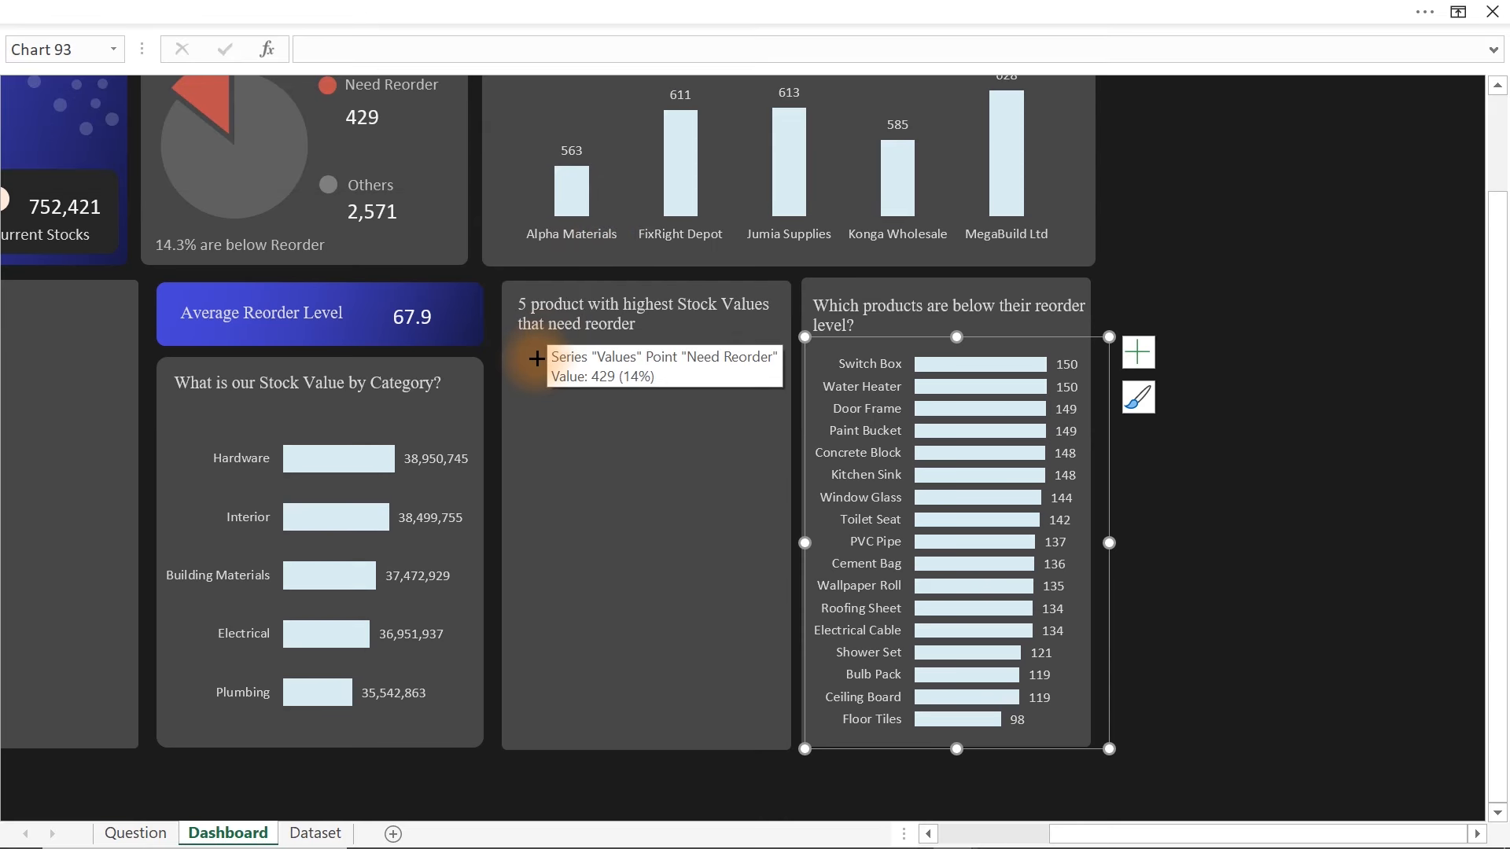
click(537, 359)
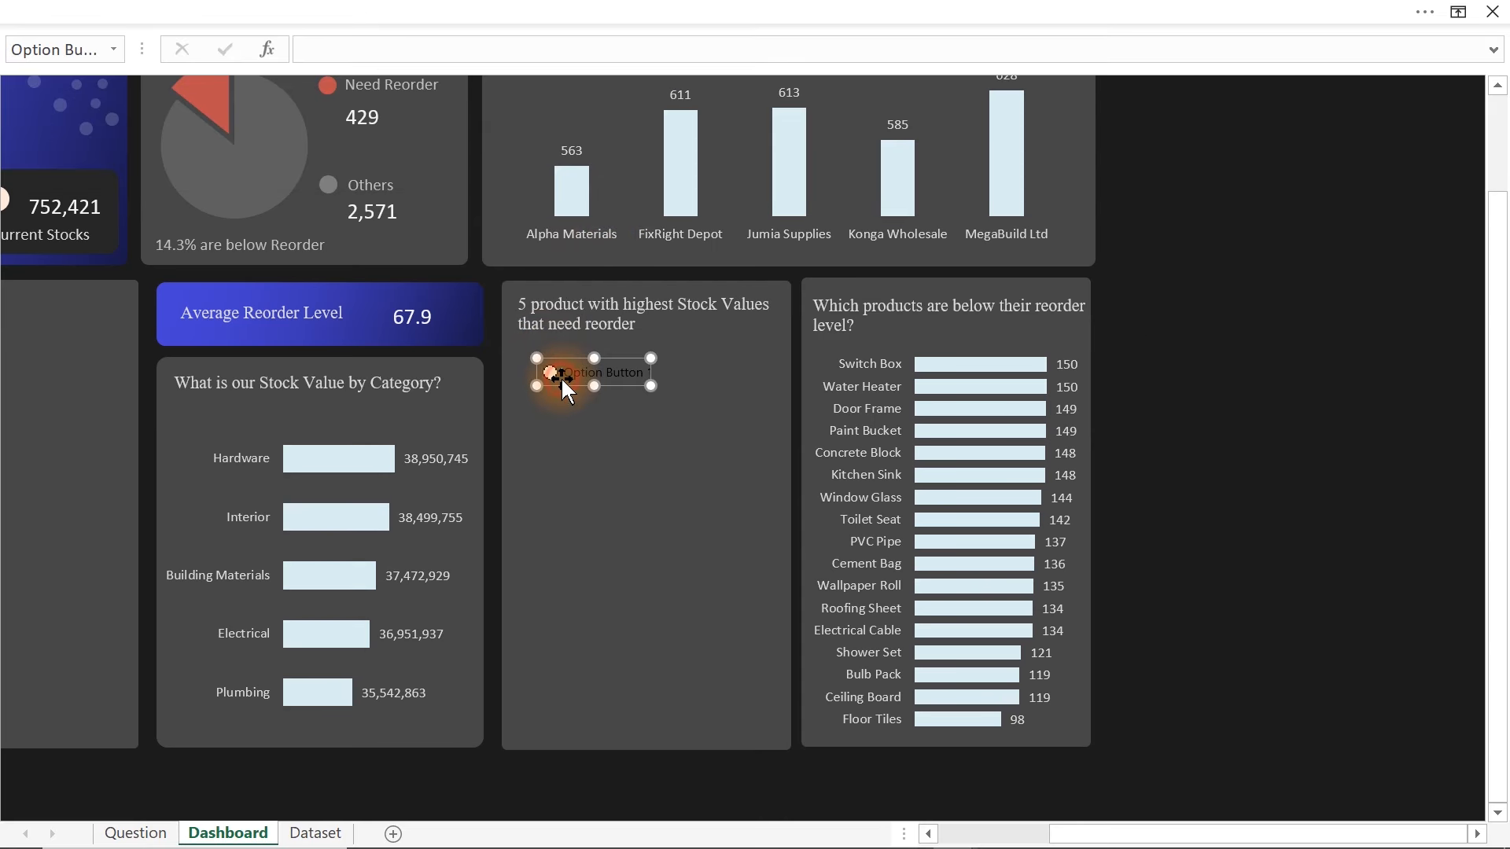
- Clear the caption text of the new option button so only its round marker is left
click(565, 370)
drag(565, 371, 637, 372)
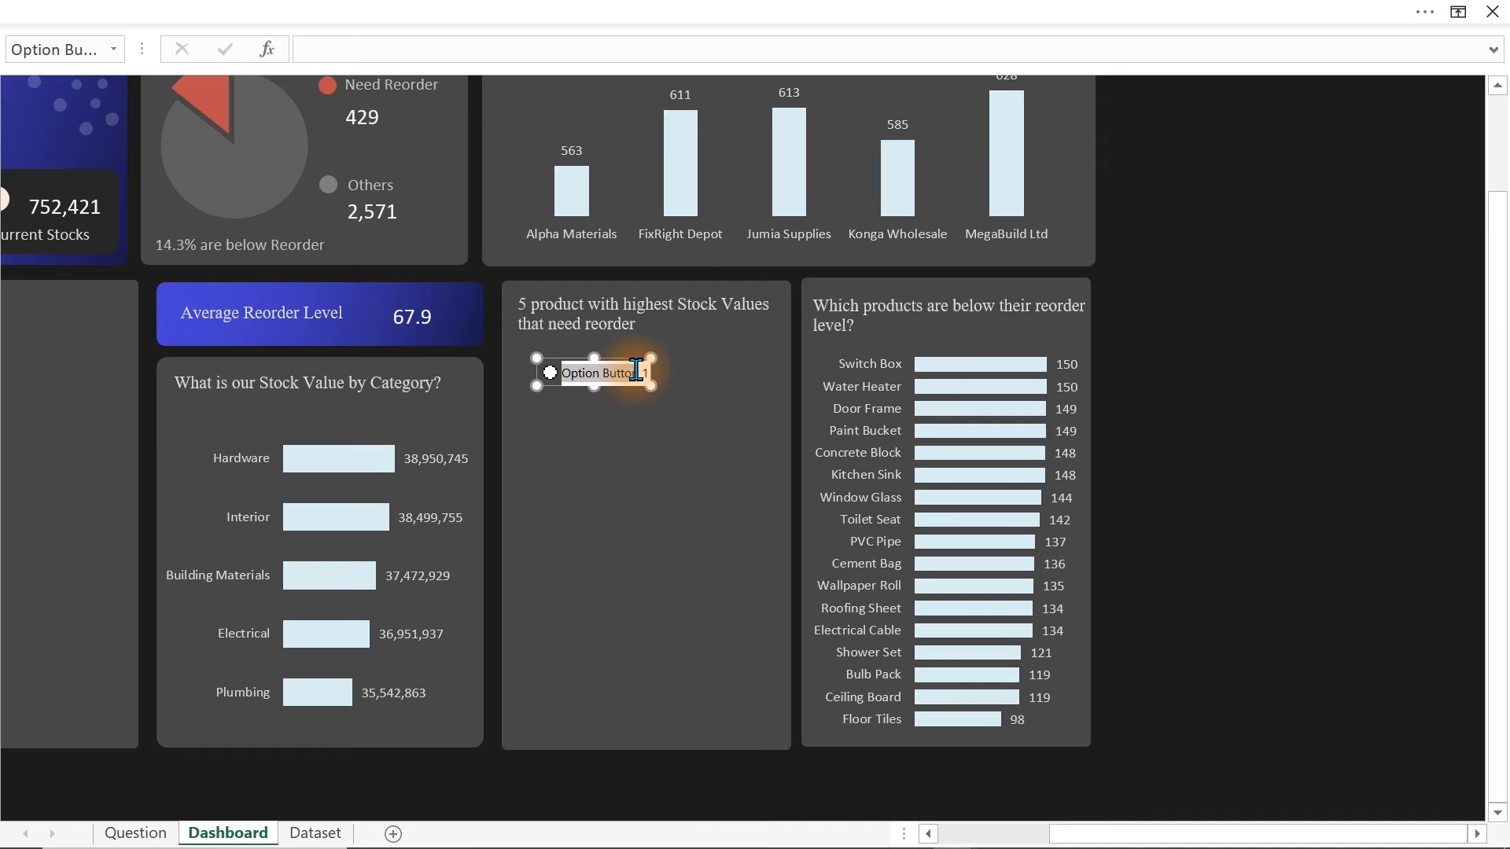
key(Delete)
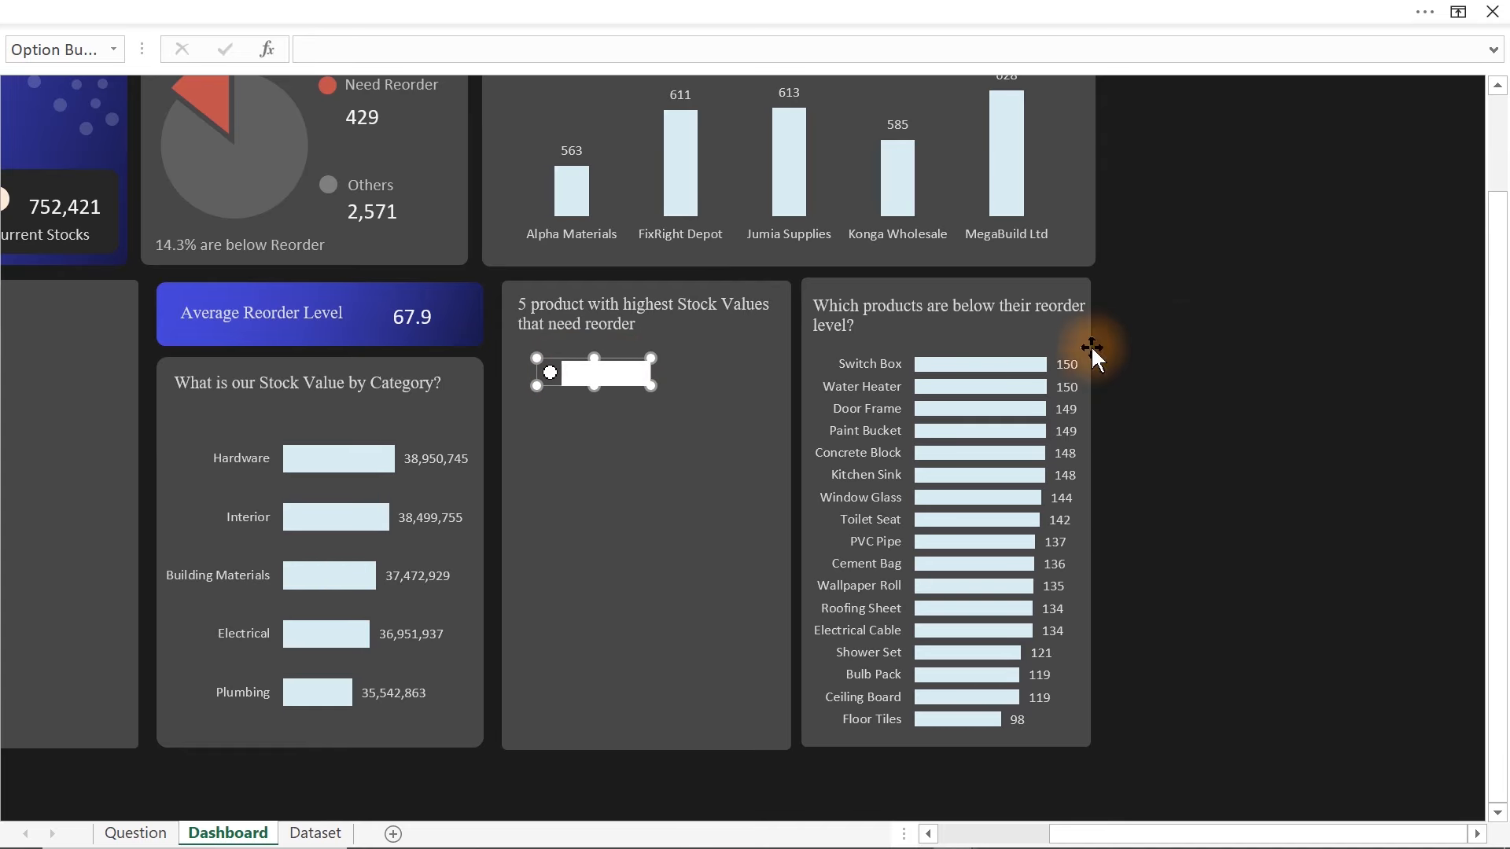
click(1178, 338)
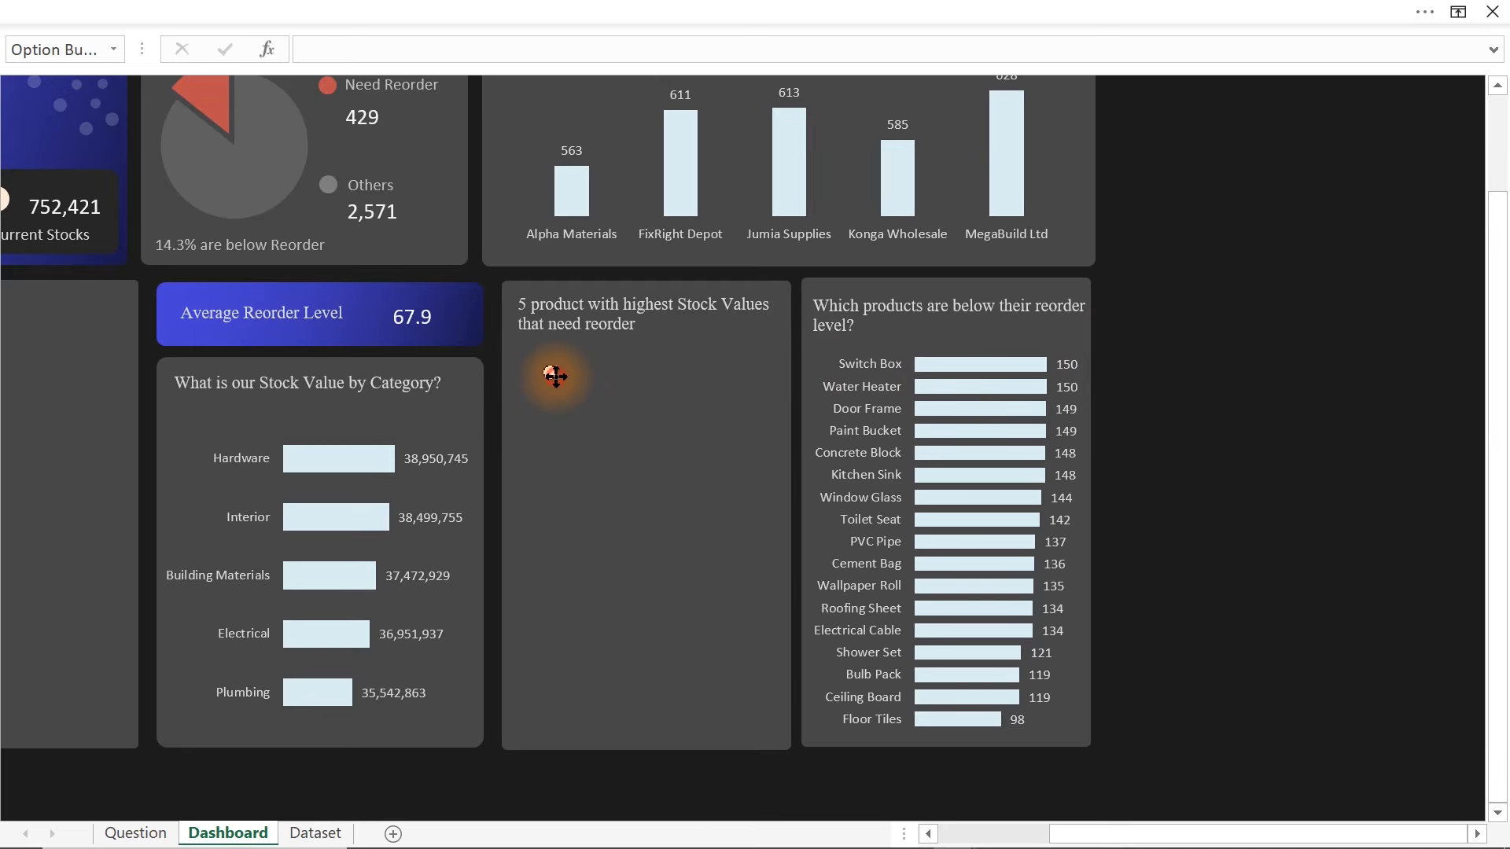
- Duplicate the option button beside the original and move the original closer to the card's left edge under the title
drag(555, 375, 701, 386)
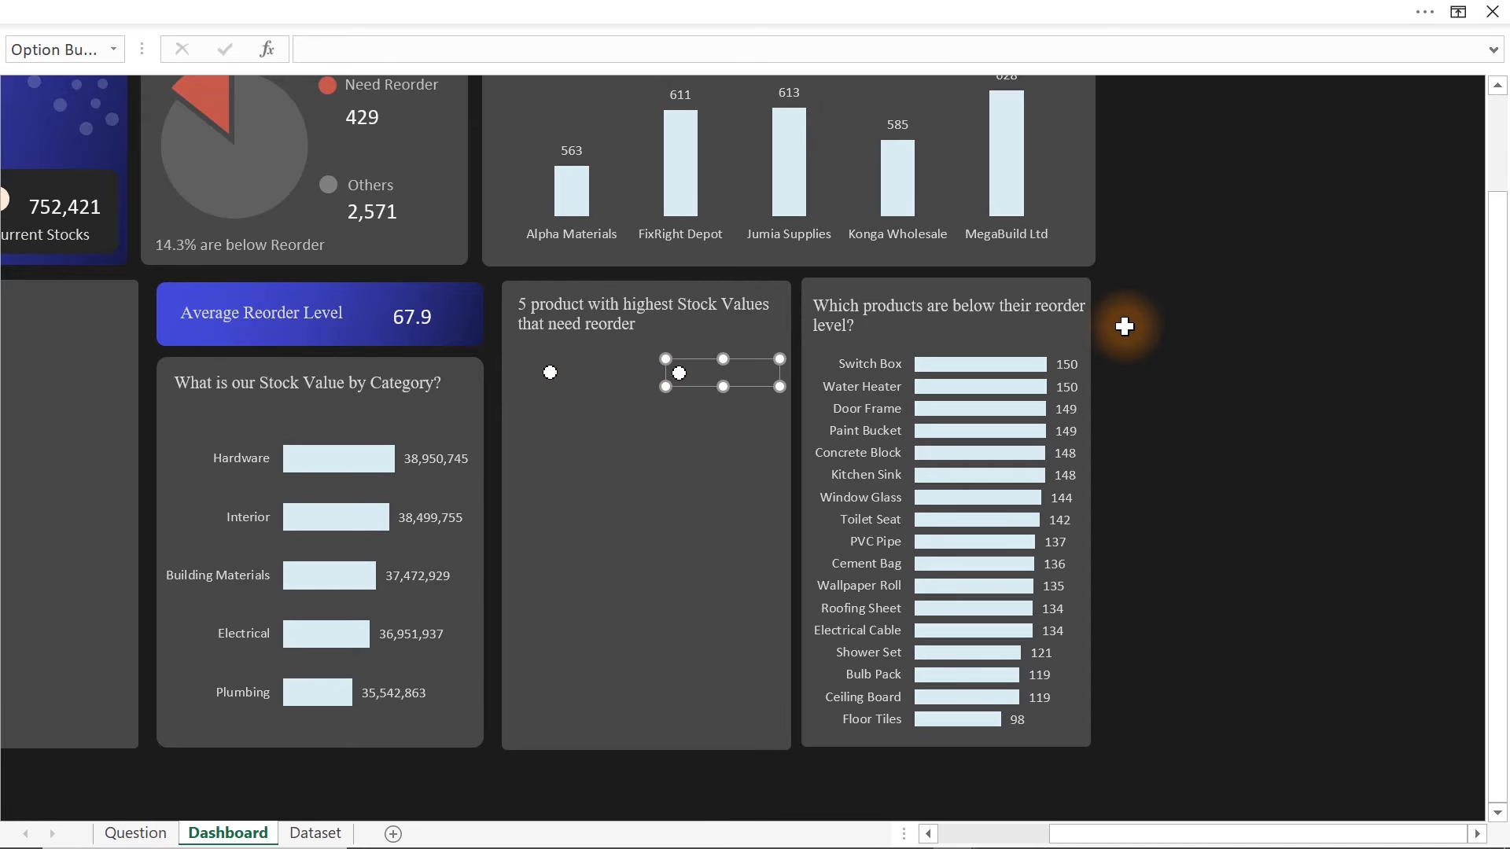
click(1238, 330)
click(530, 379)
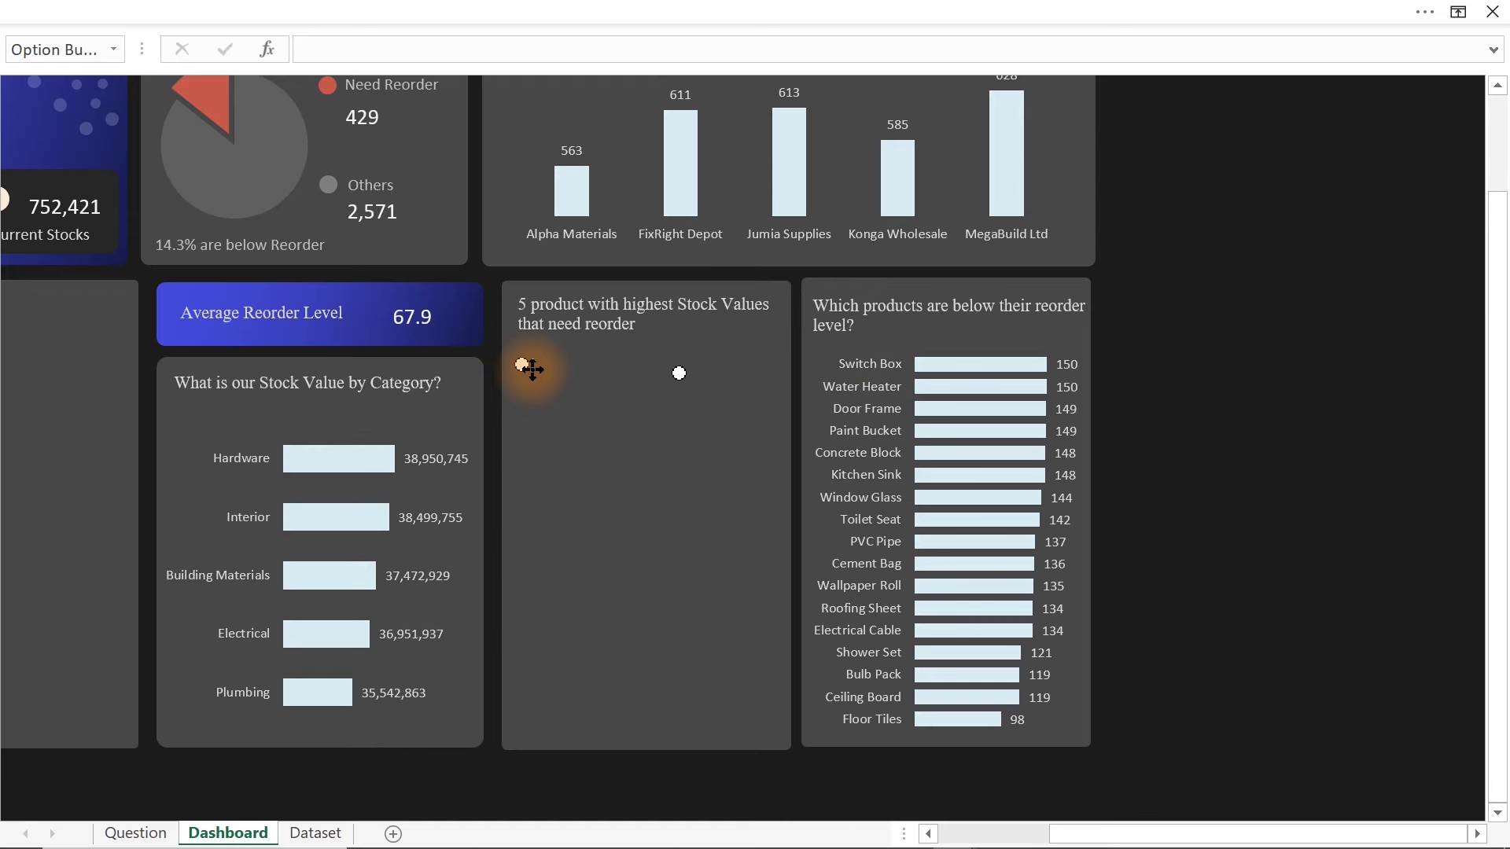
click(1172, 343)
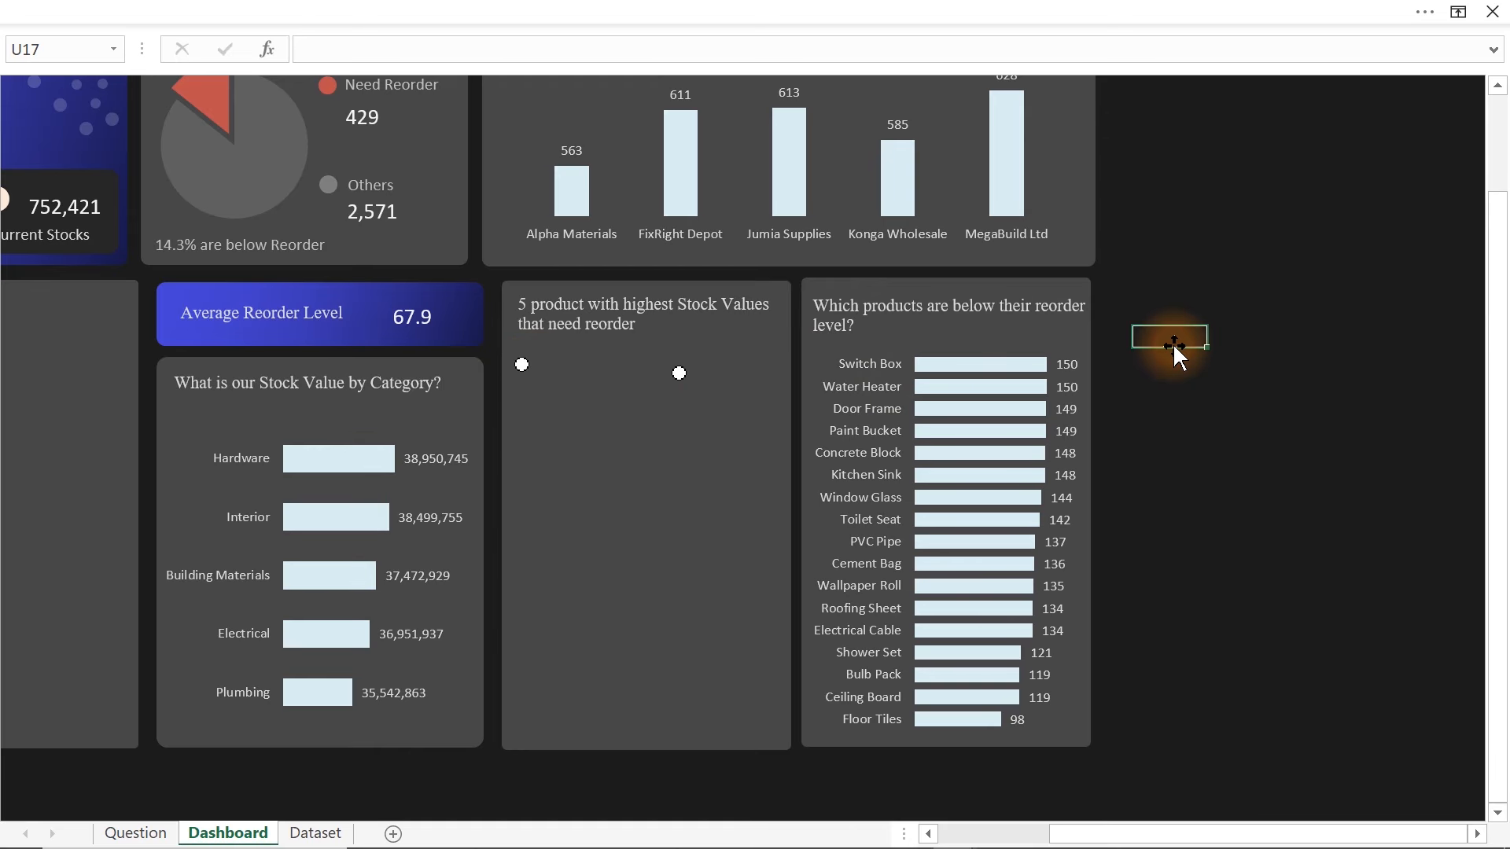
- Duplicate the reorder-level title text box, change its text to "Reorder", shrink it and place it beside the first option button
click(898, 311)
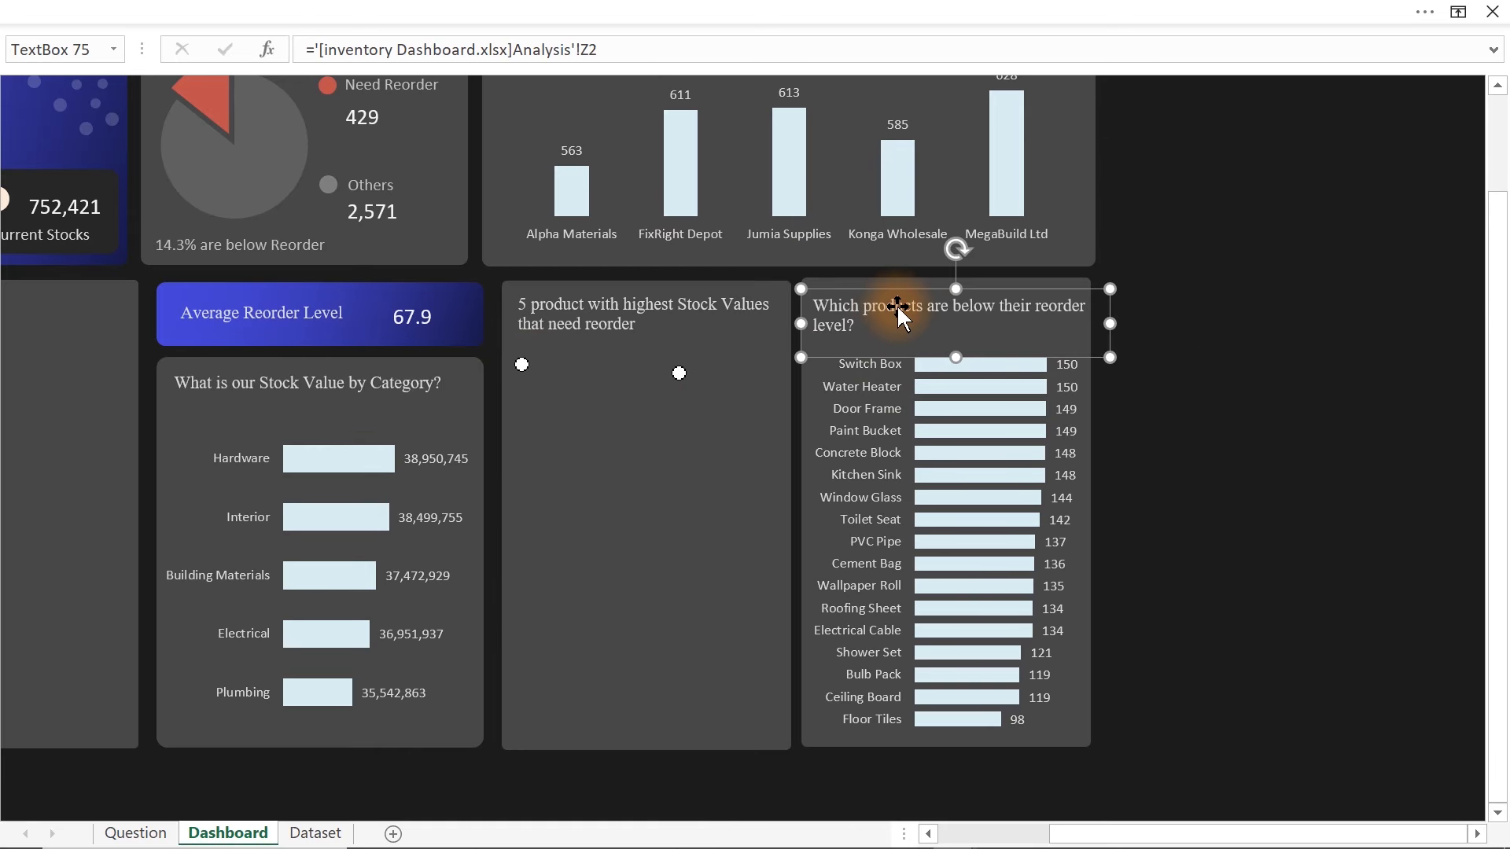
key(ctrl+d)
drag(897, 304, 604, 475)
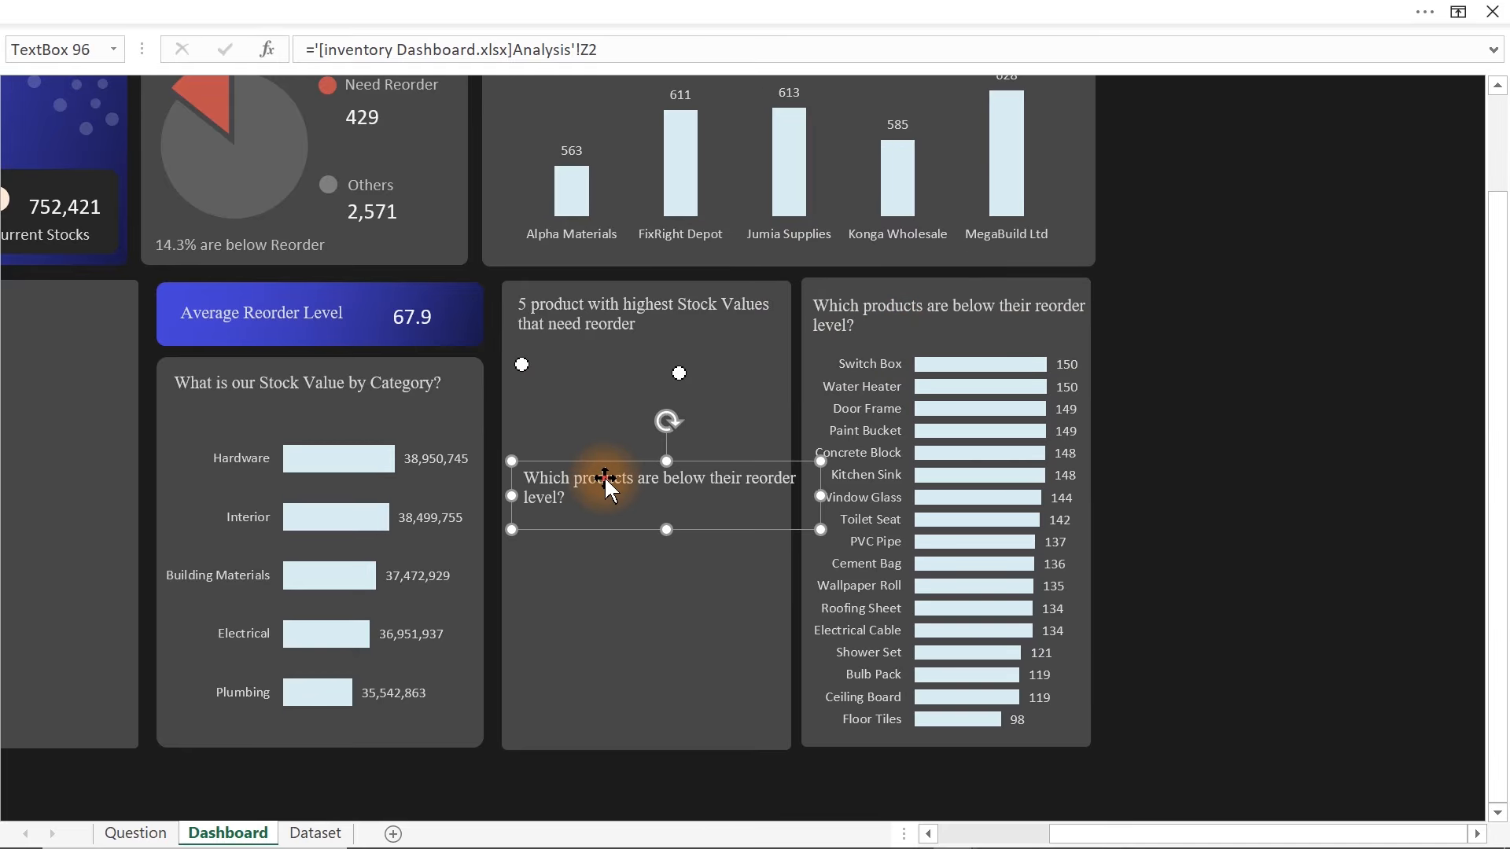
triple_click(604, 477)
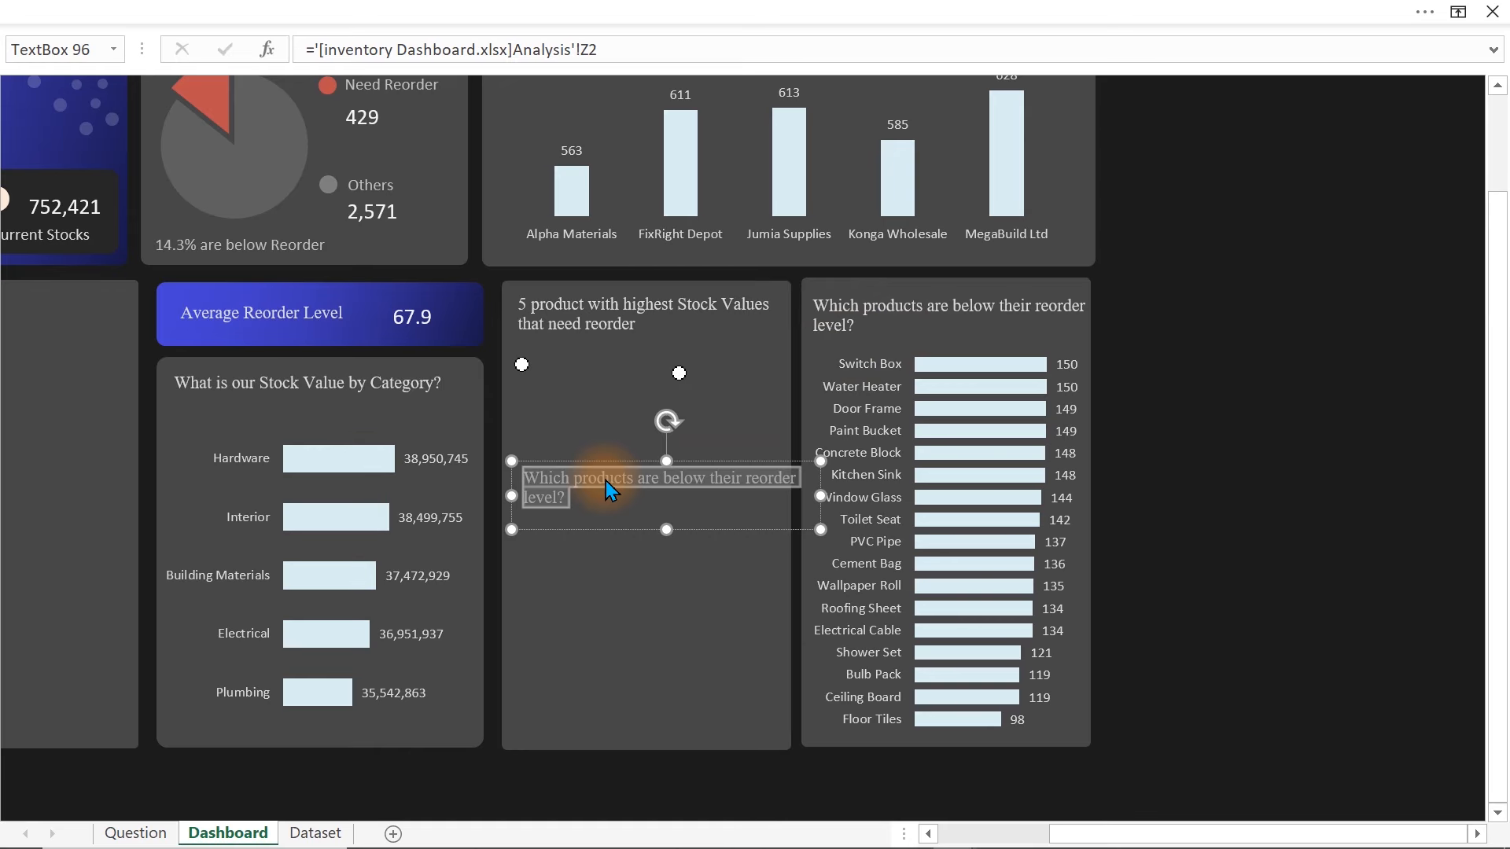
text(Reord)
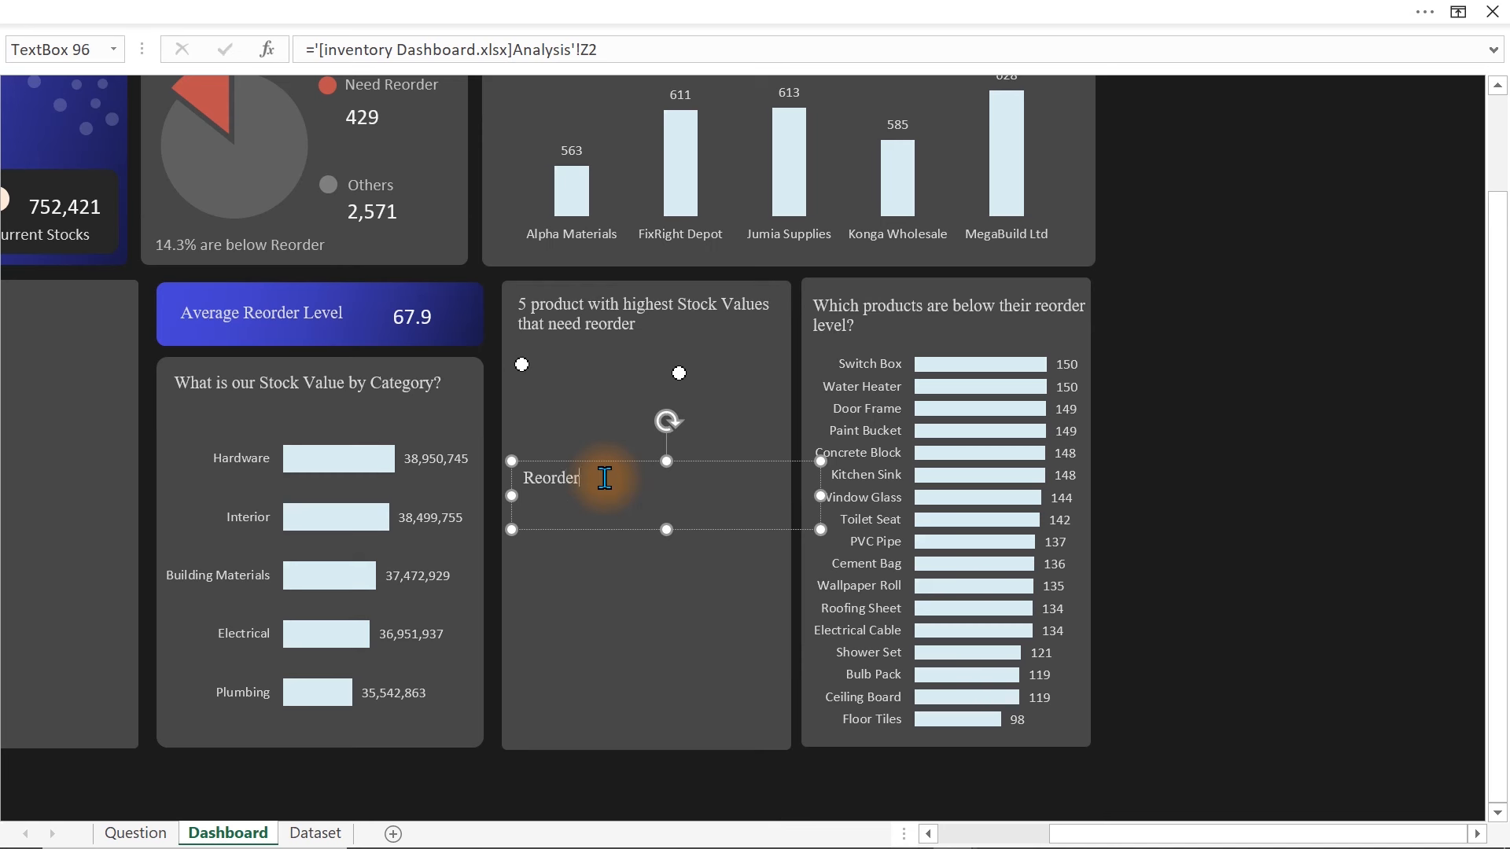
drag(824, 532, 561, 369)
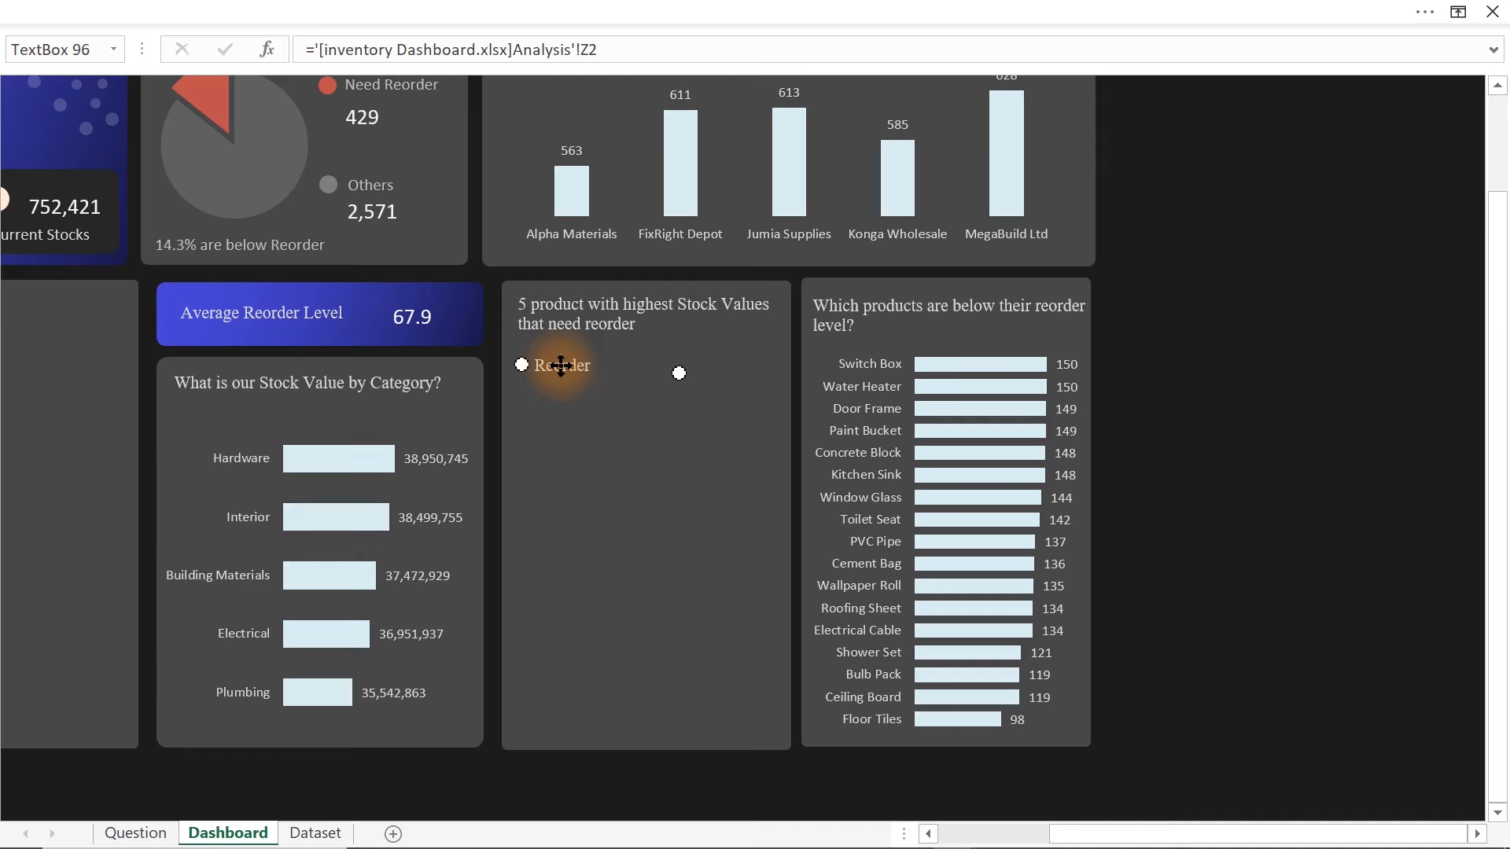
- Paste a copy of the Reorder label into the card, change its text to "Stock Values" and fit the box to it
key(ctrl+v)
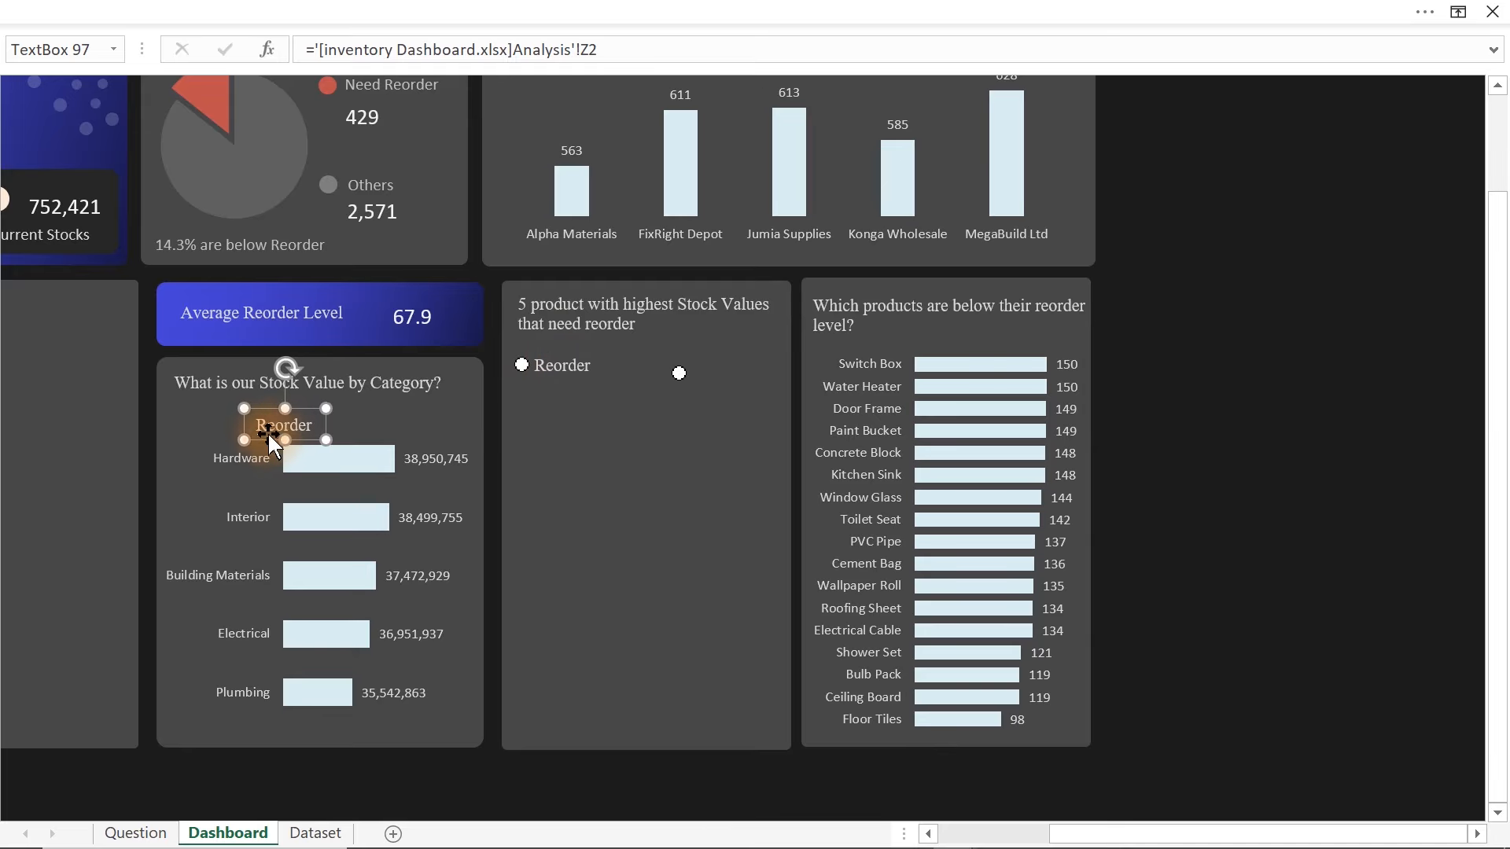
drag(266, 432, 739, 477)
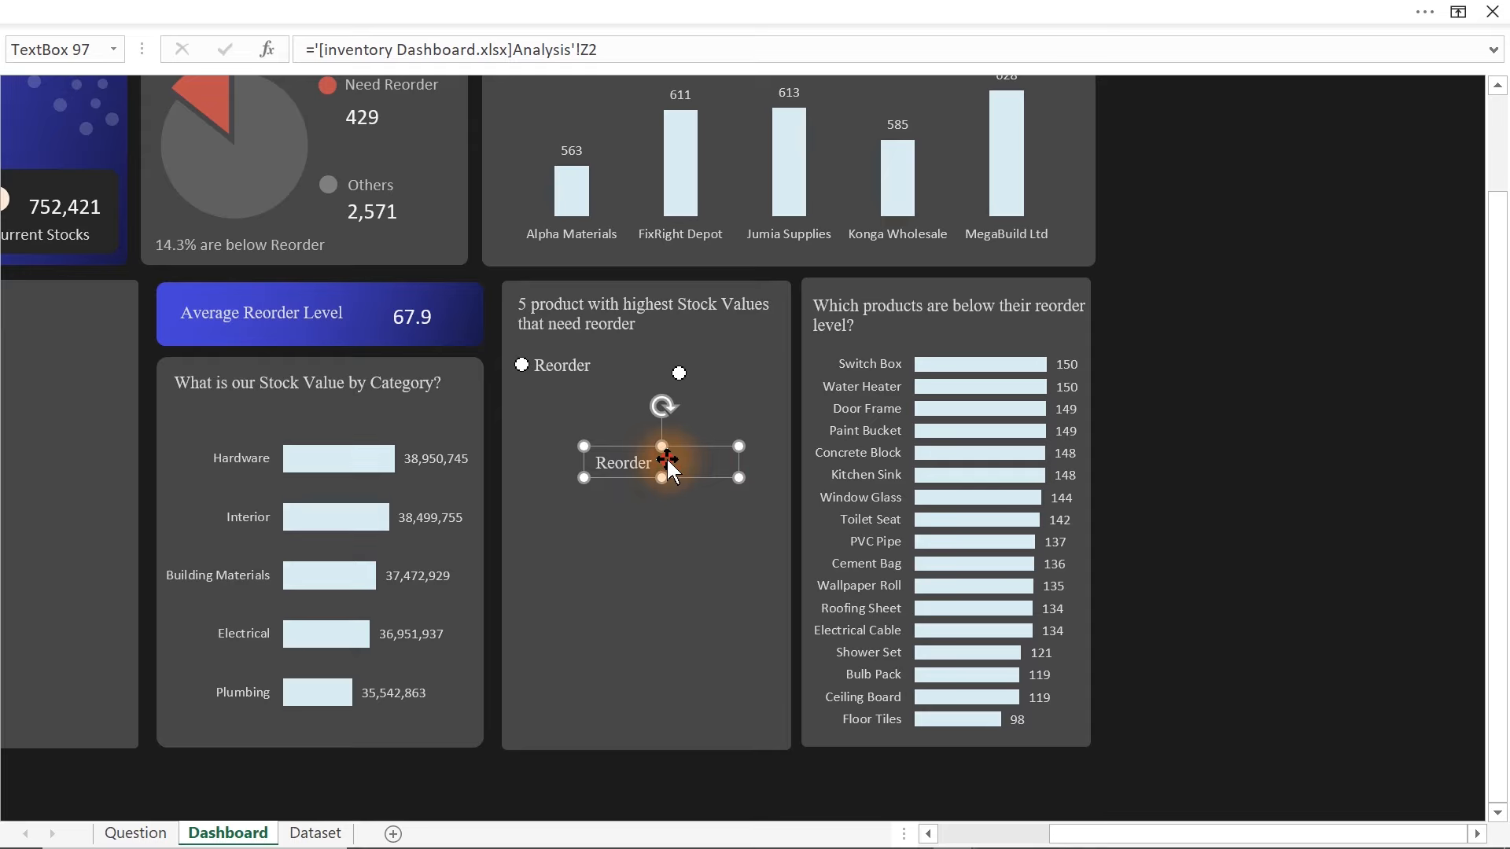
text(S)
mouse_move(740, 475)
mouse_down()
mouse_move(705, 477)
mouse_move(701, 438)
mouse_move(765, 378)
mouse_move(735, 461)
mouse_up()
click(1145, 455)
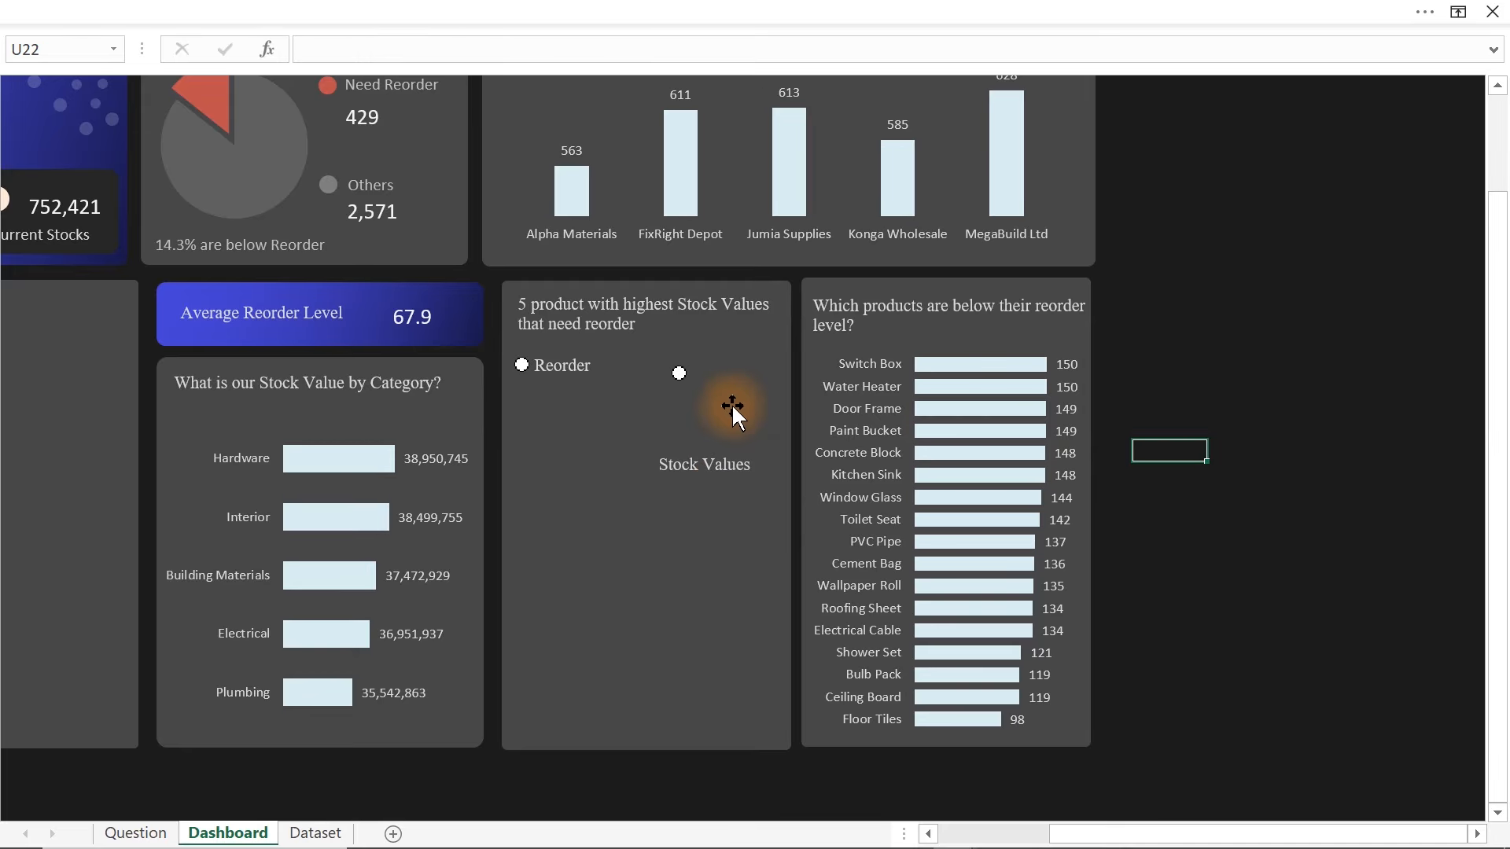
- Move the second option button slightly left and place the Stock Values label directly beside it
ctrl+click(677, 372)
drag(692, 376, 665, 369)
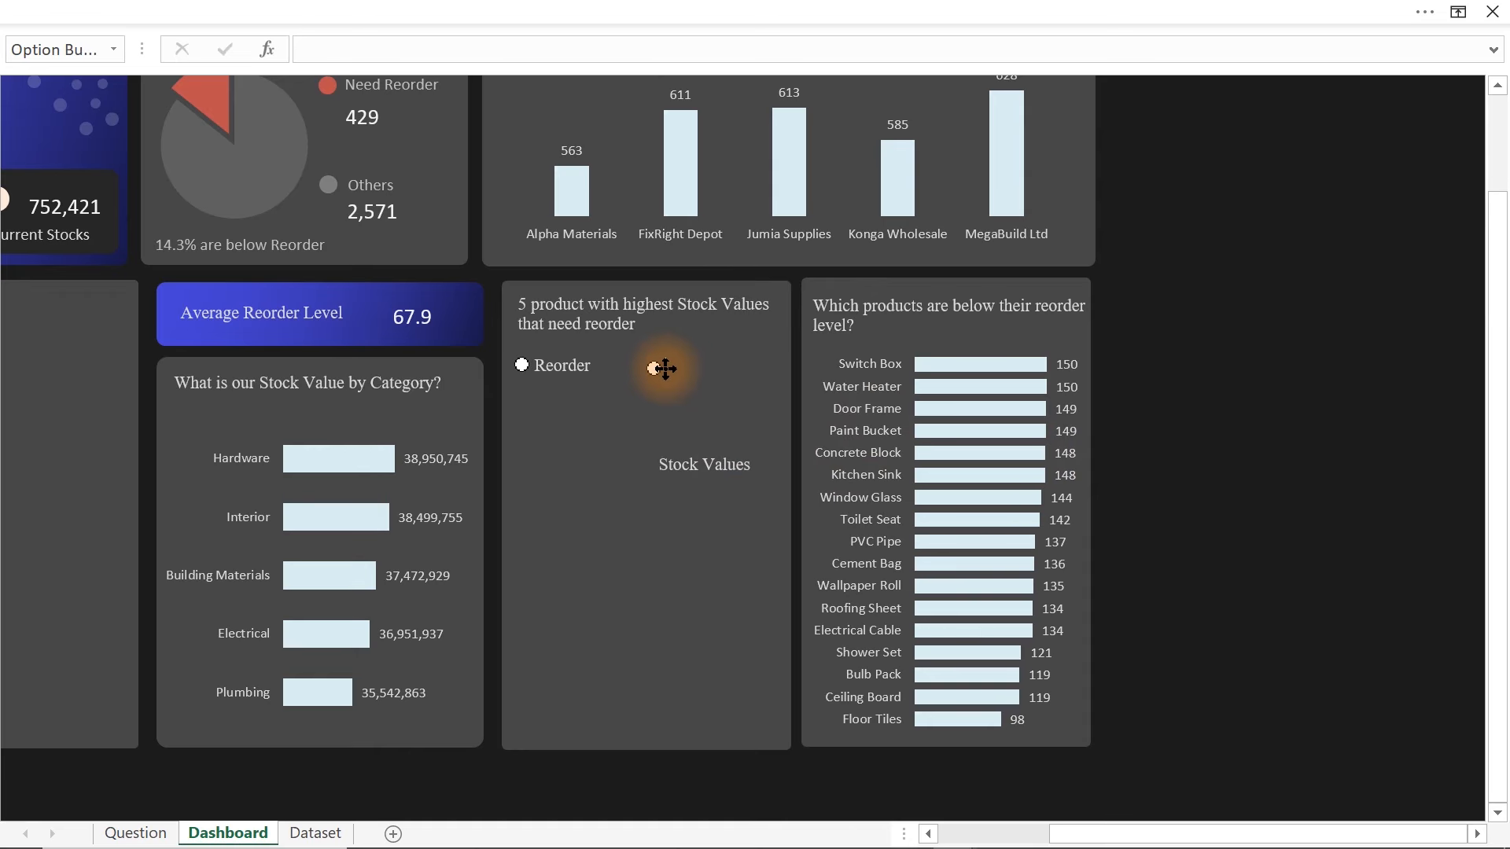
click(1171, 405)
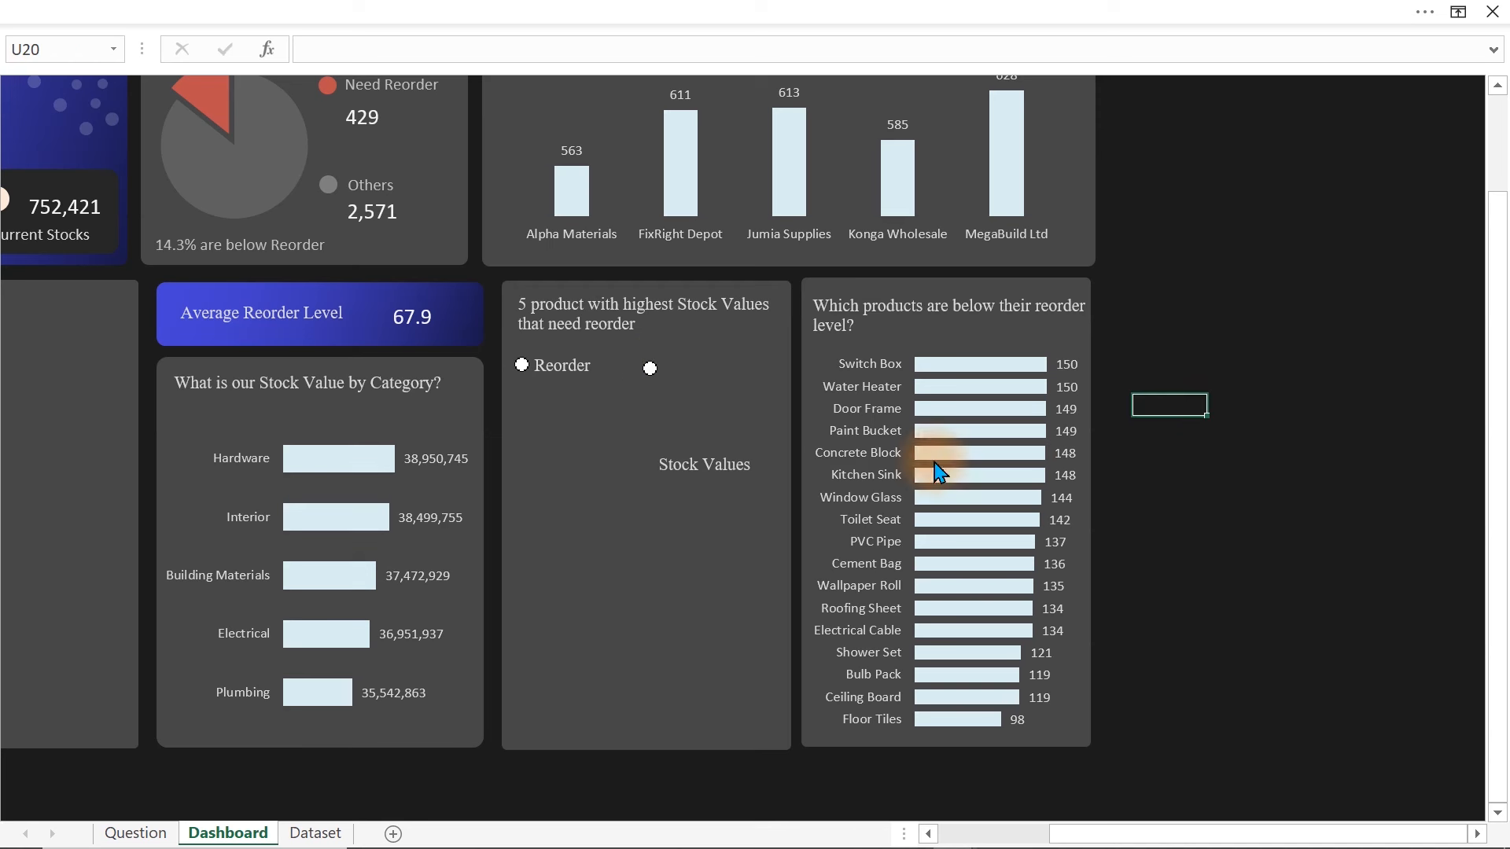
click(719, 466)
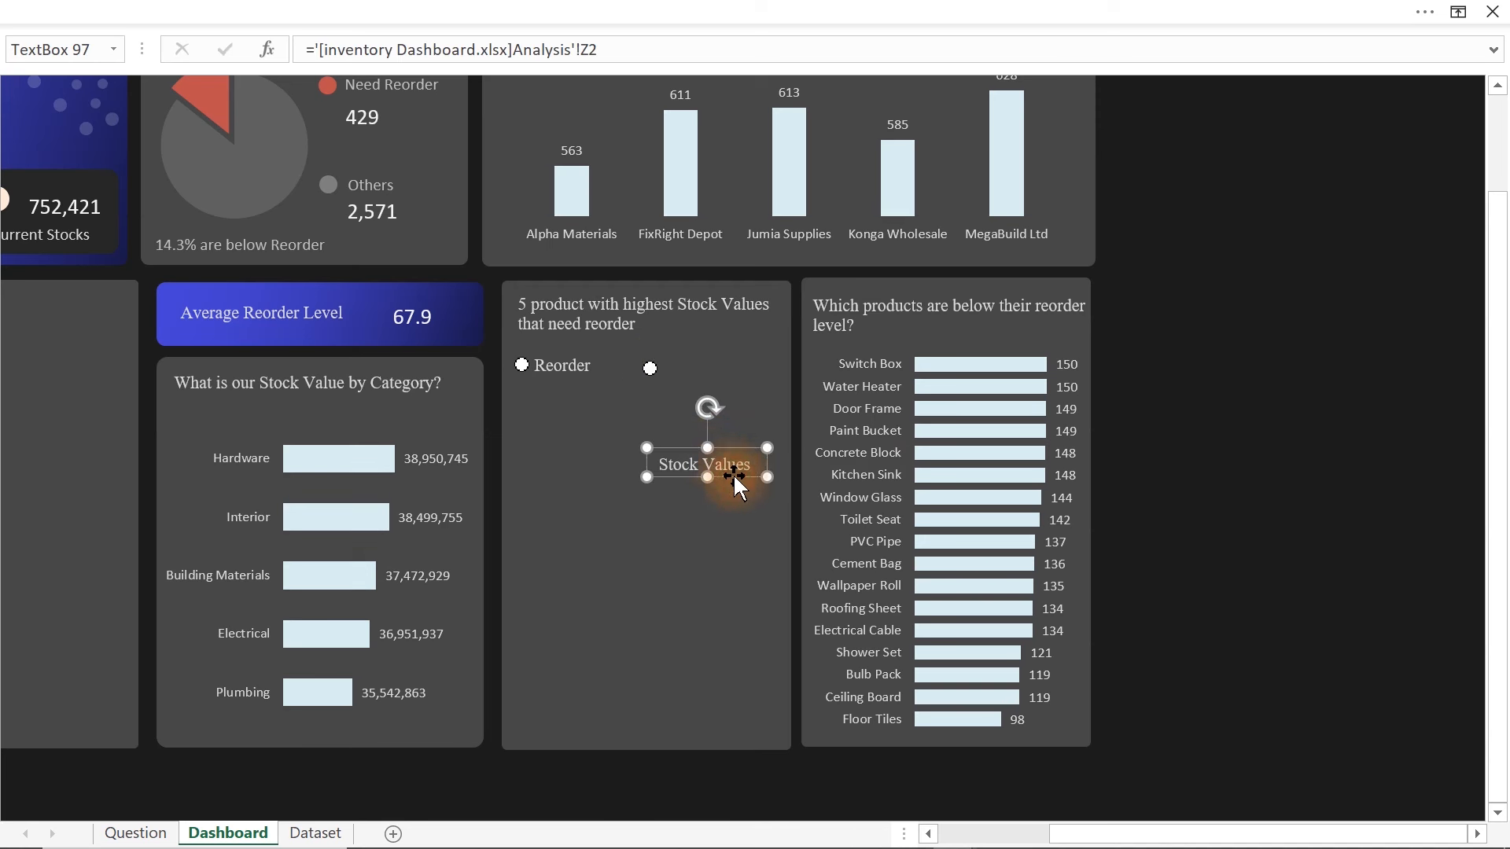
drag(733, 469, 741, 376)
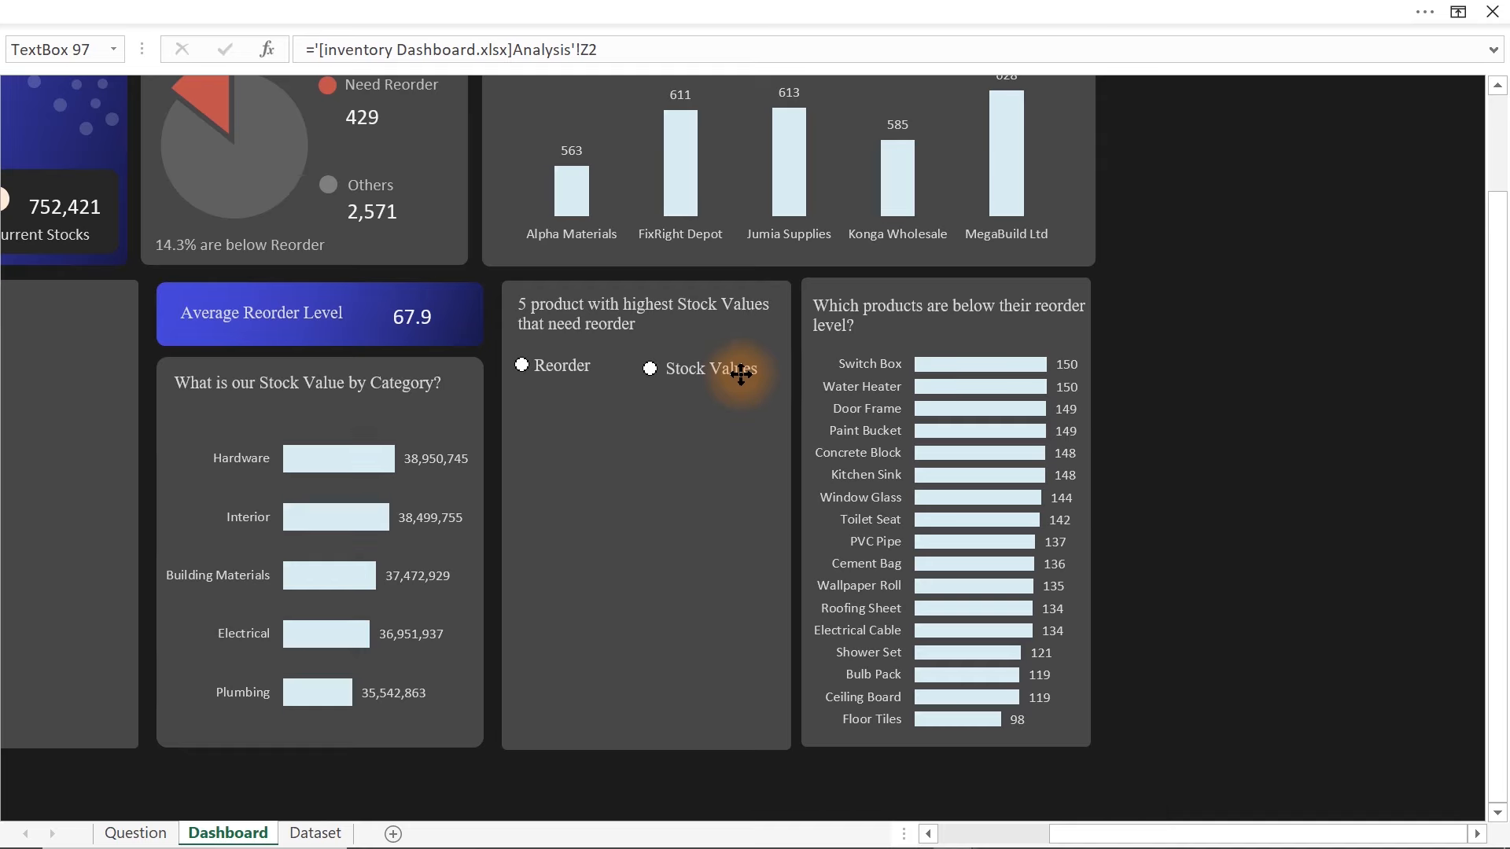
- Send the Reorder and Stock Values labels to the back so they sit behind their option buttons
ctrl+click(572, 363)
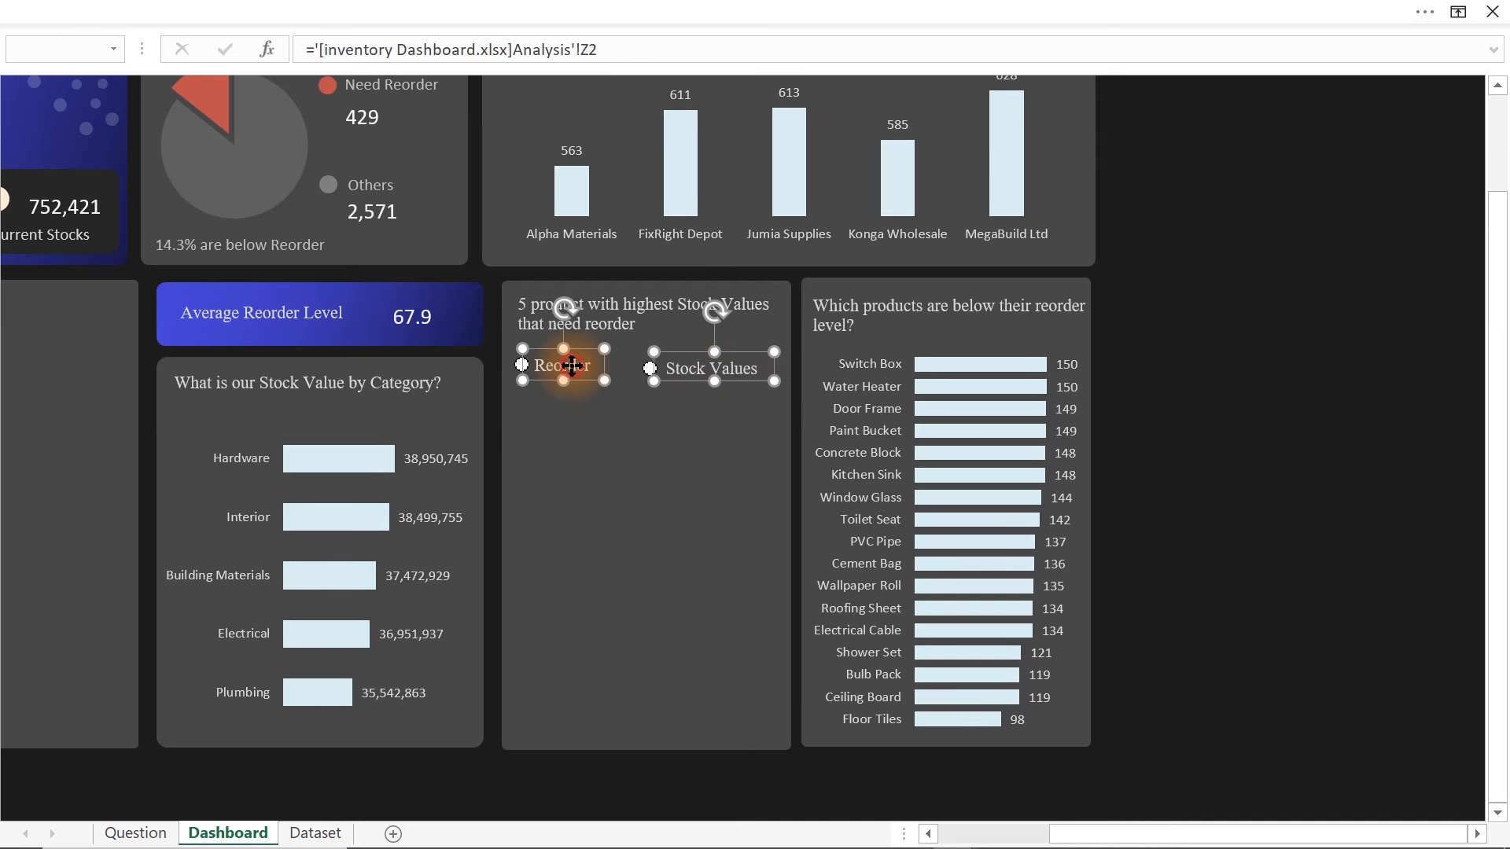
right_click(571, 364)
mouse_move(663, 542)
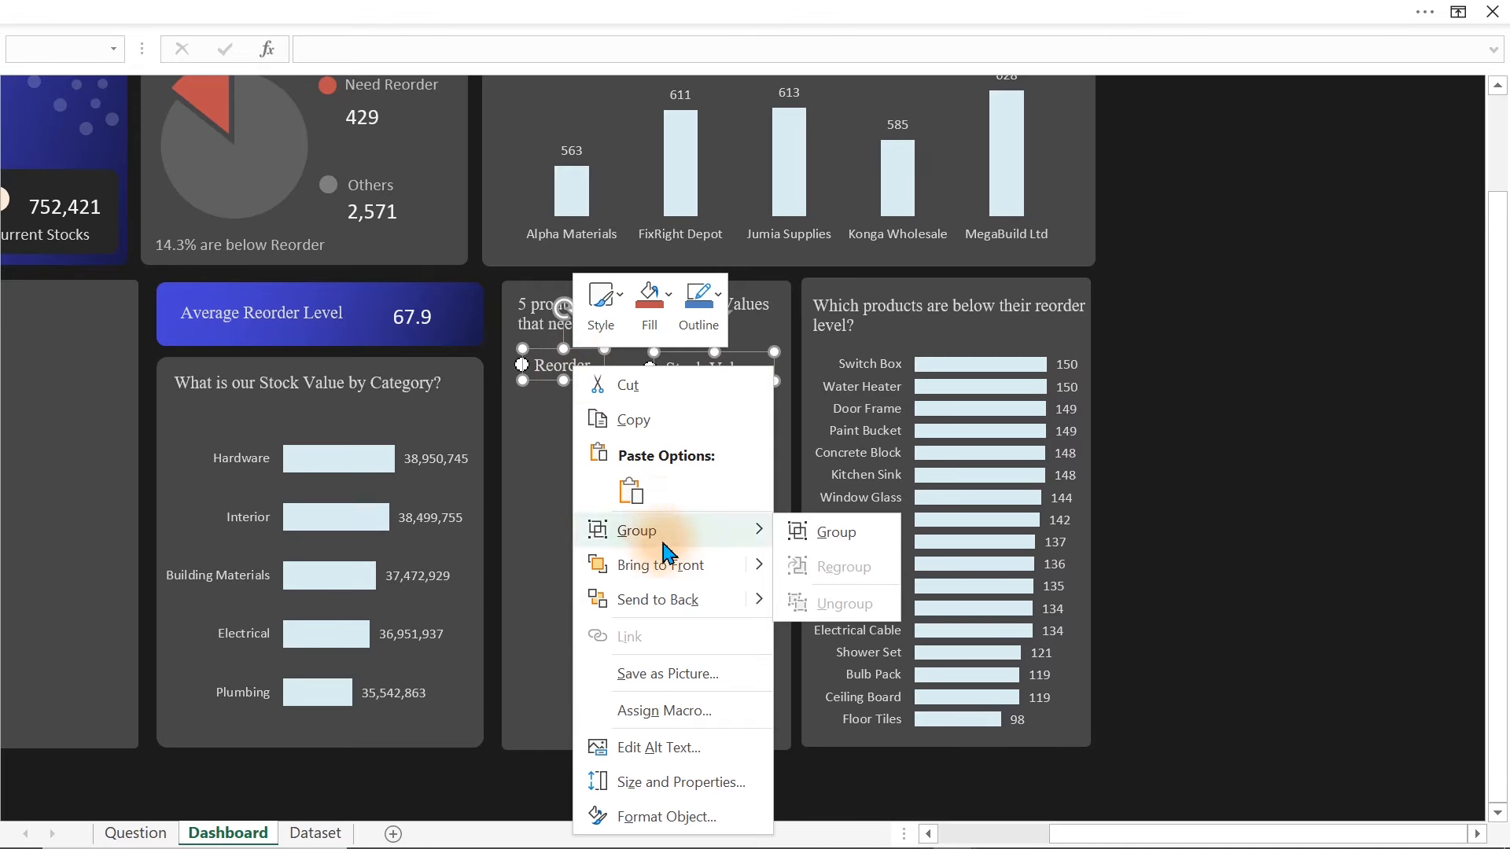
click(665, 602)
click(1331, 425)
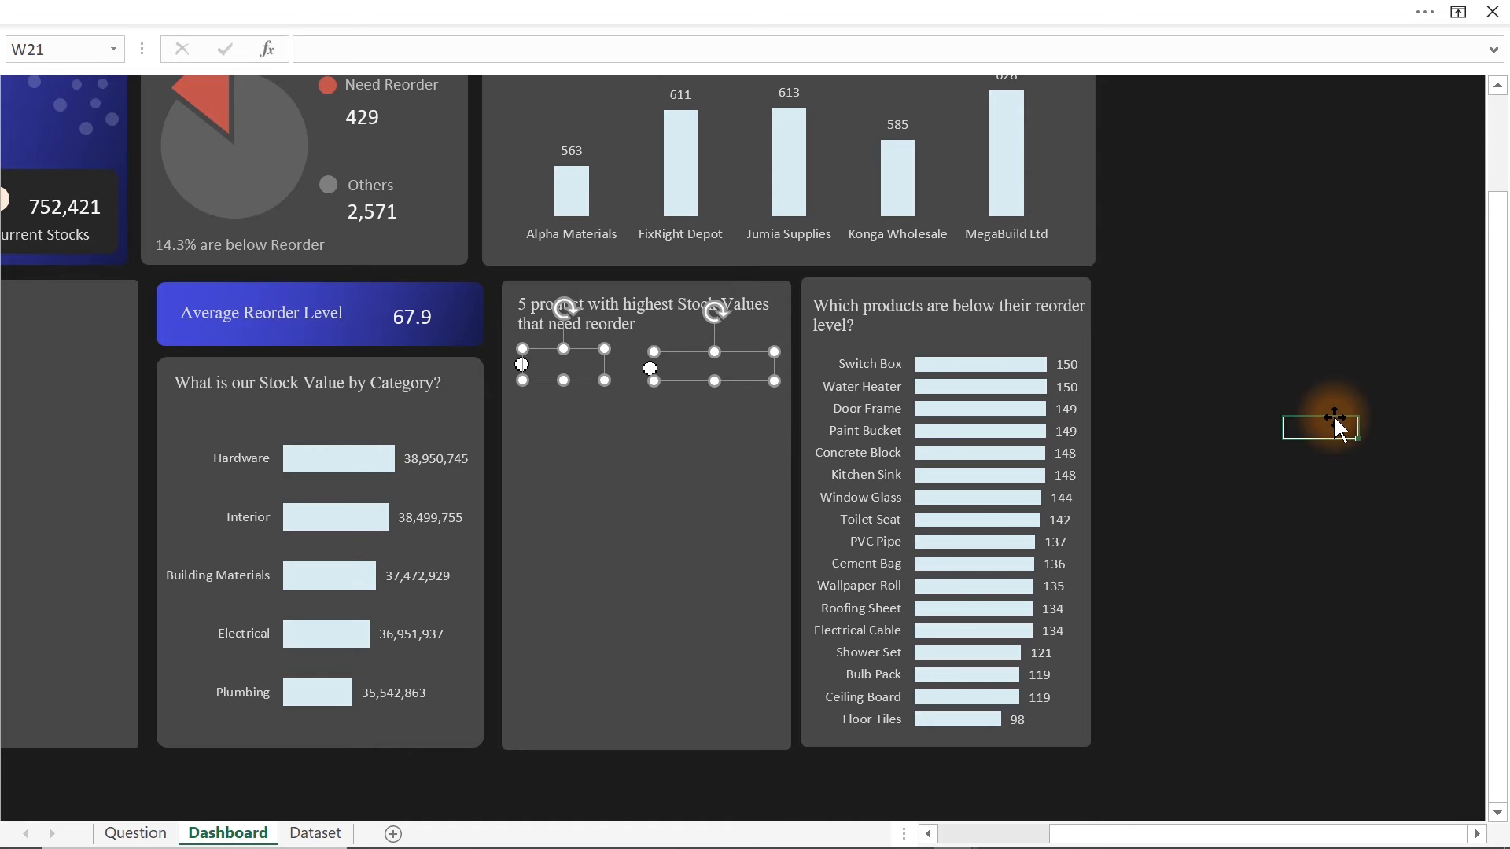
- Send the background rectangle of the "5 product with highest Stock Values" card behind the two labels
click(681, 460)
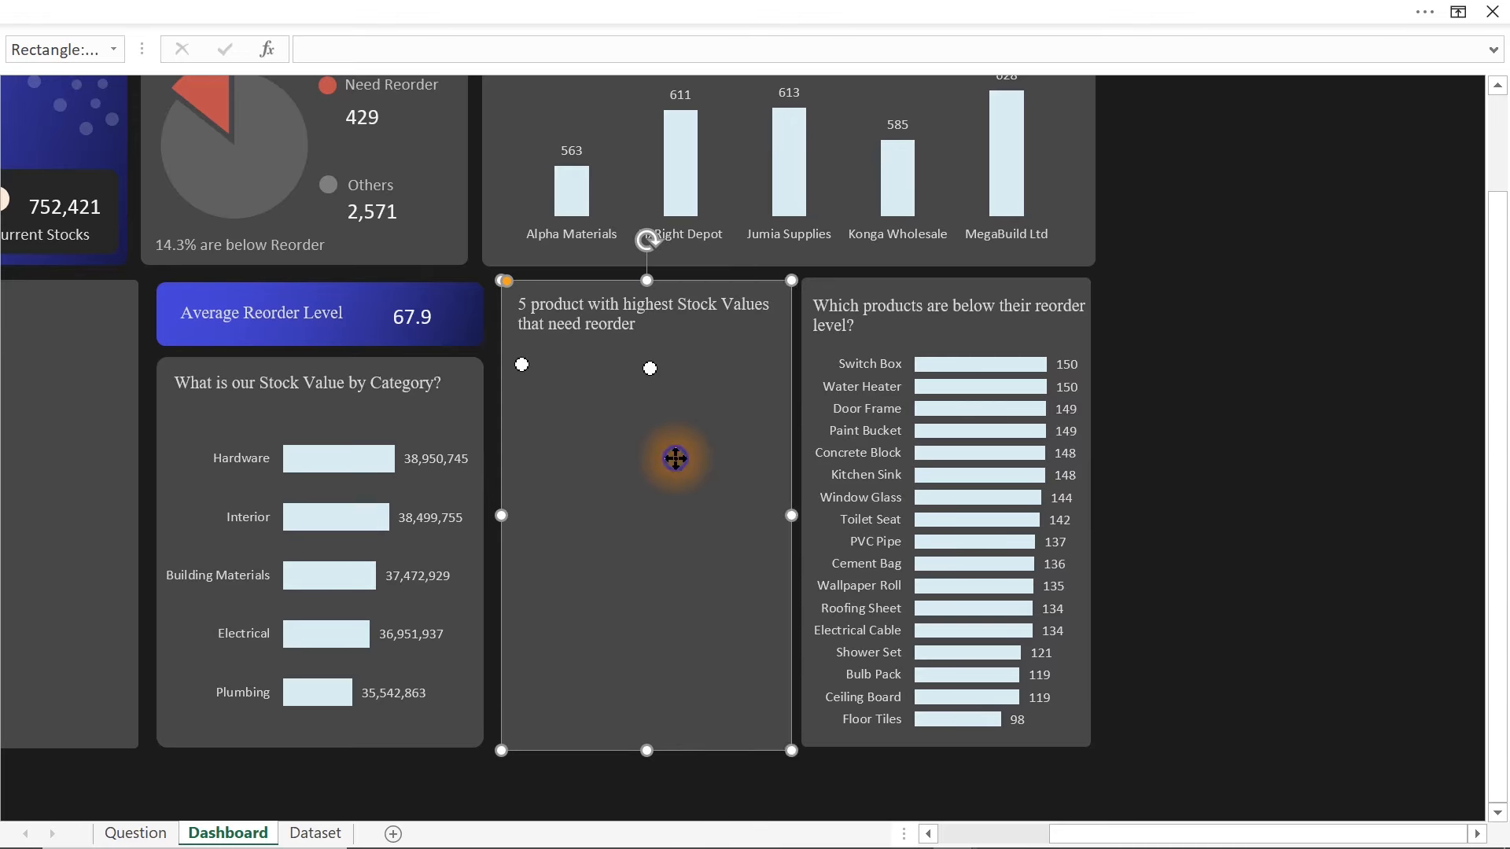
right_click(675, 456)
click(741, 539)
click(1169, 451)
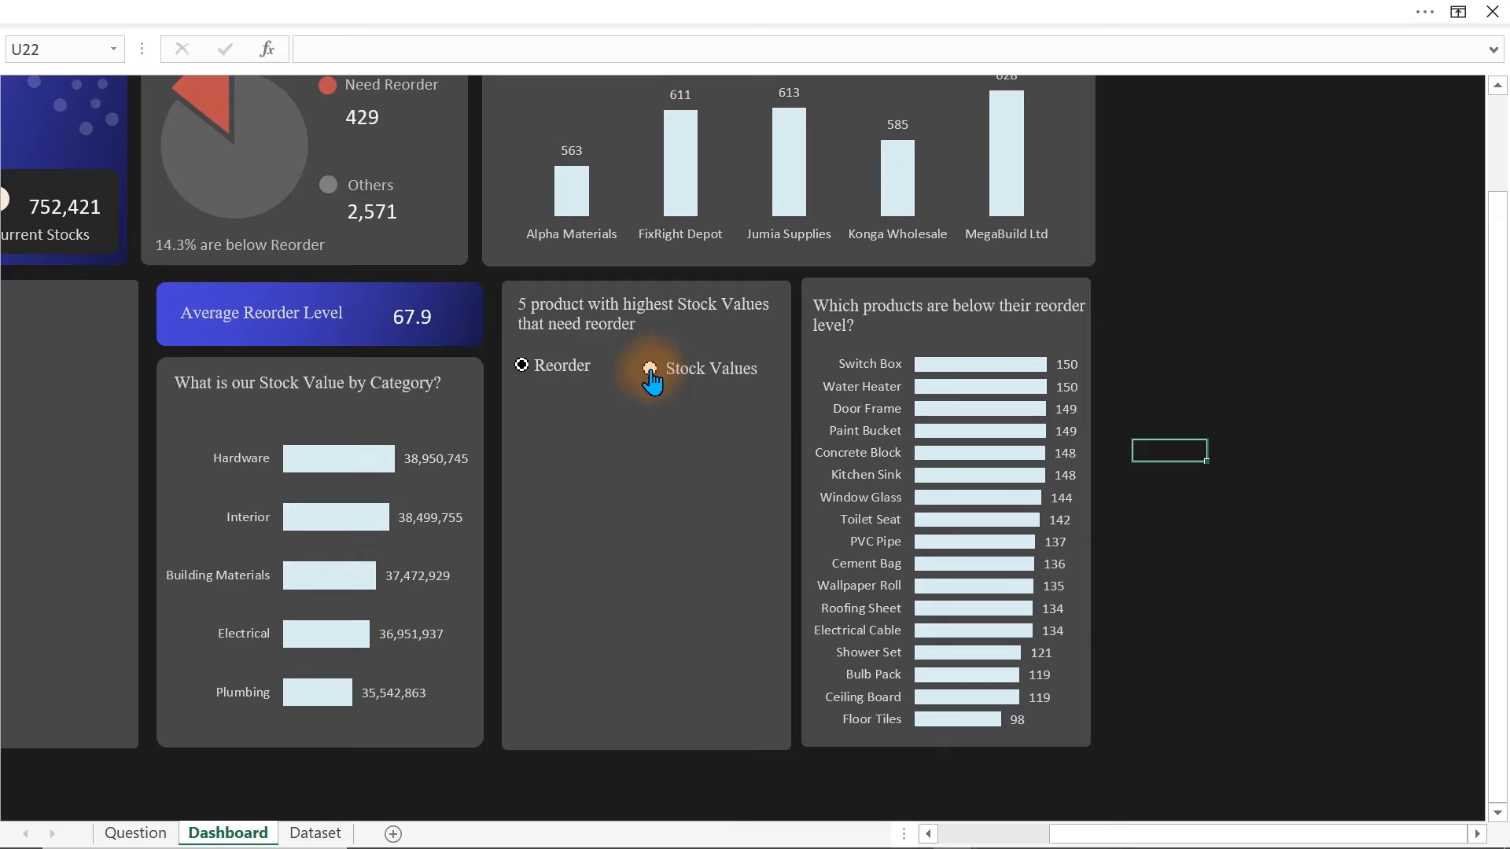
- Link the Reorder option button to cell BD15 on the Question sheet
ctrl+click(522, 362)
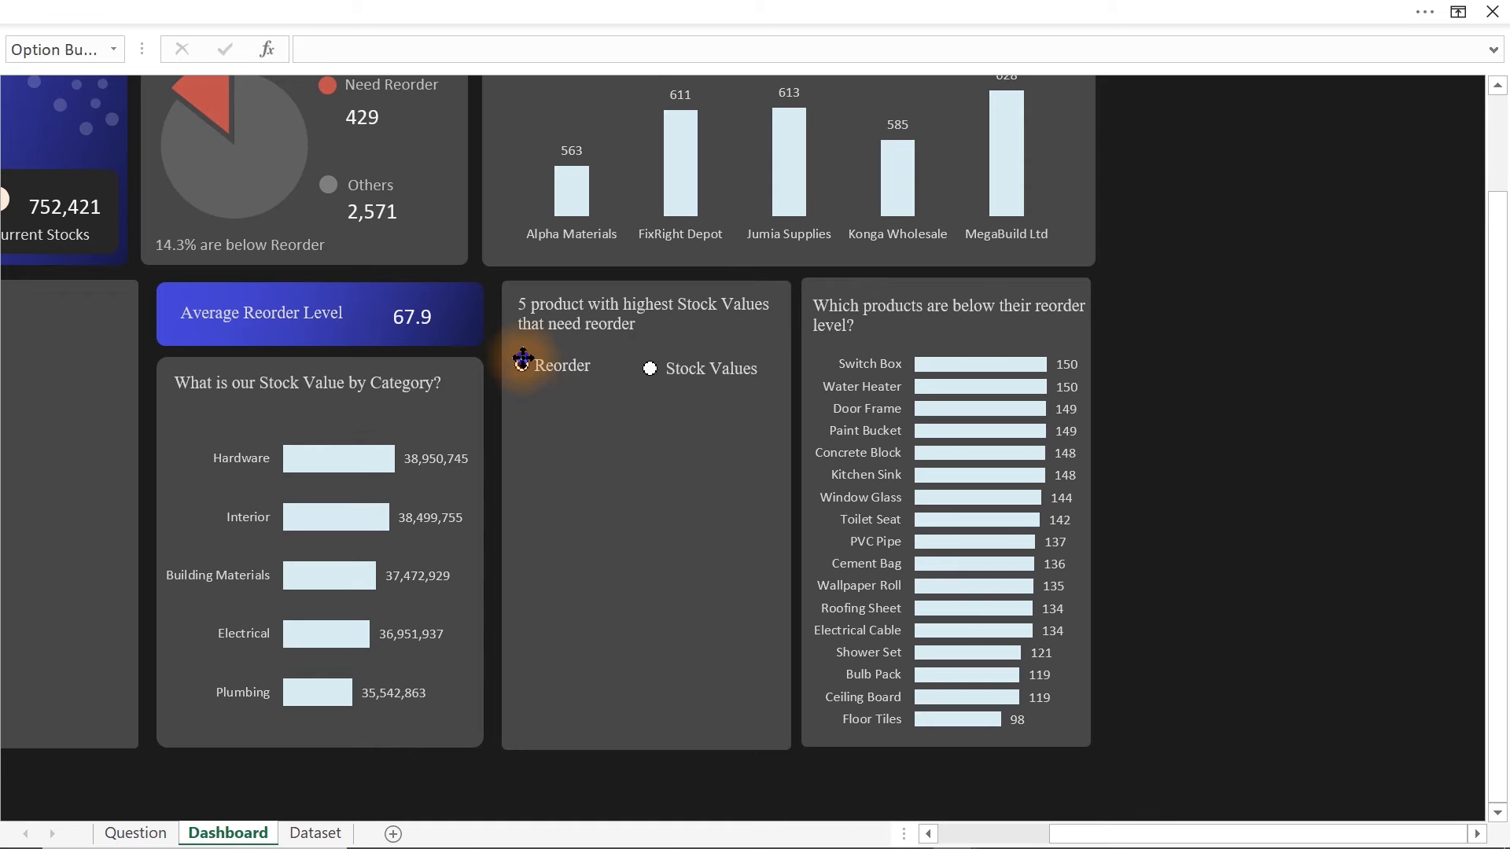
right_click(522, 362)
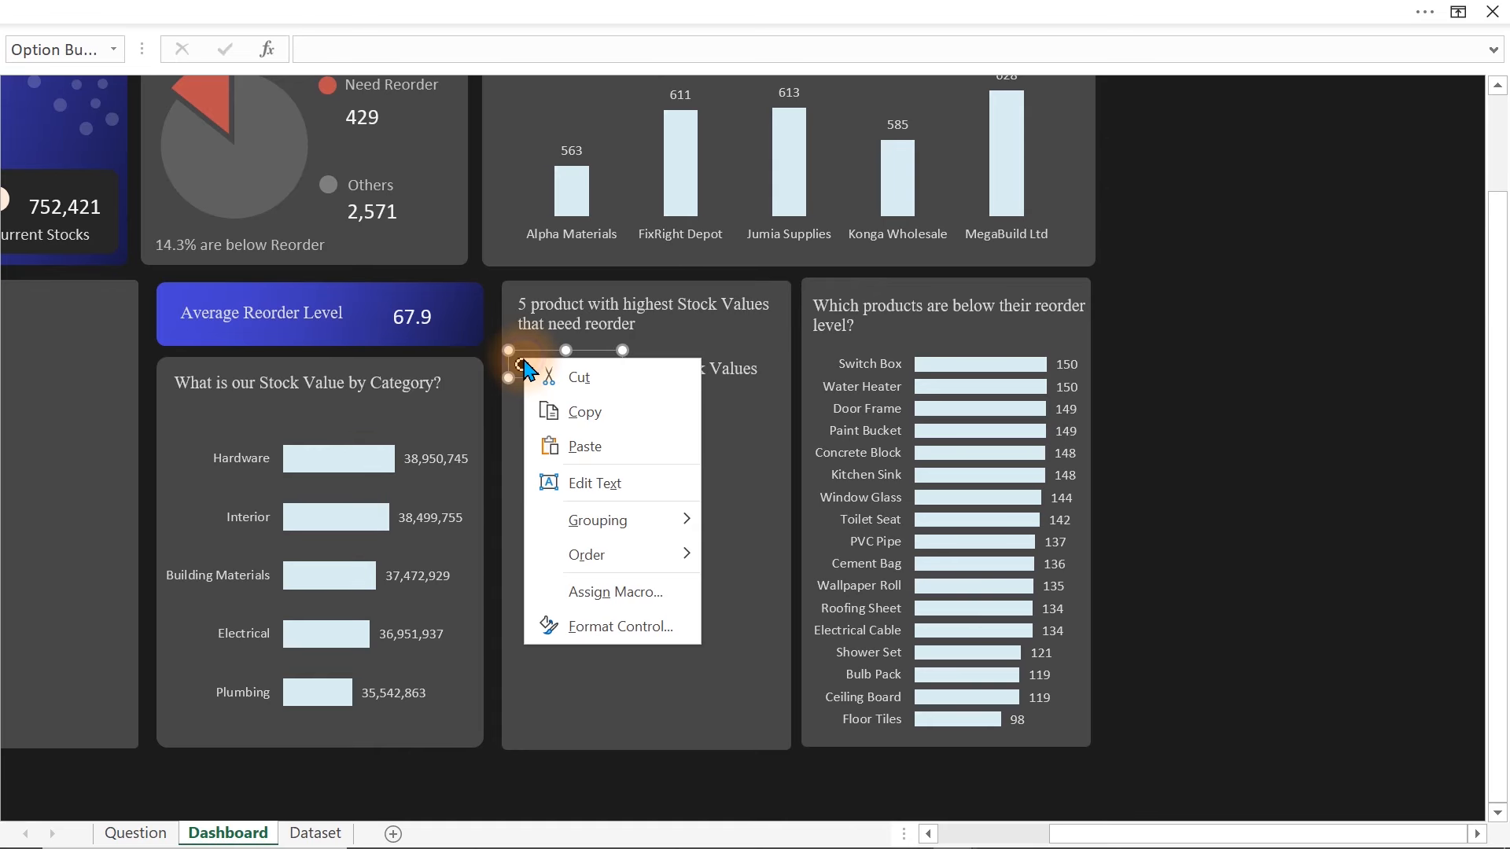
click(600, 626)
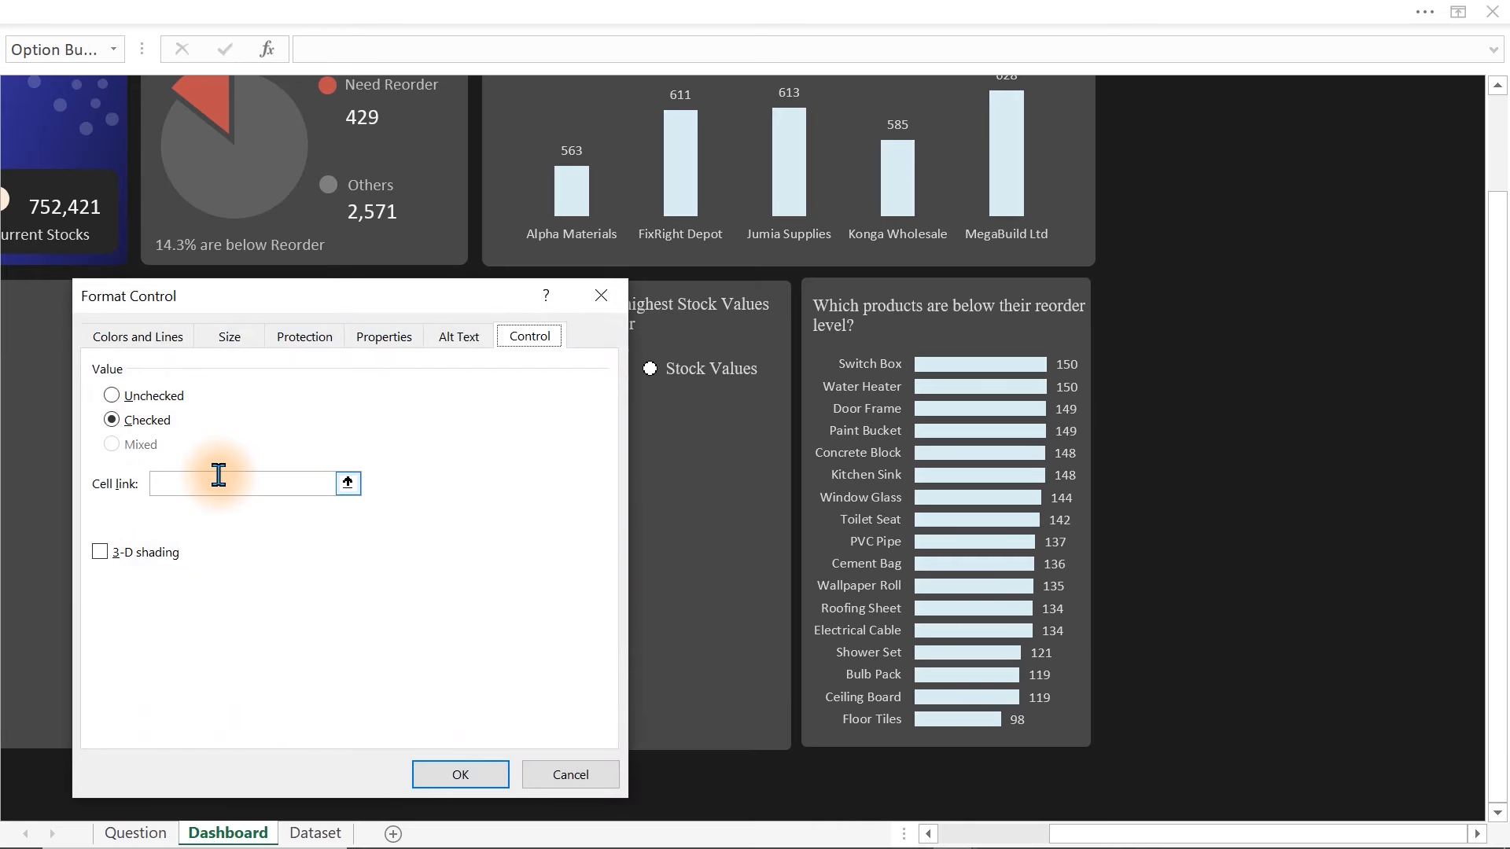
click(132, 832)
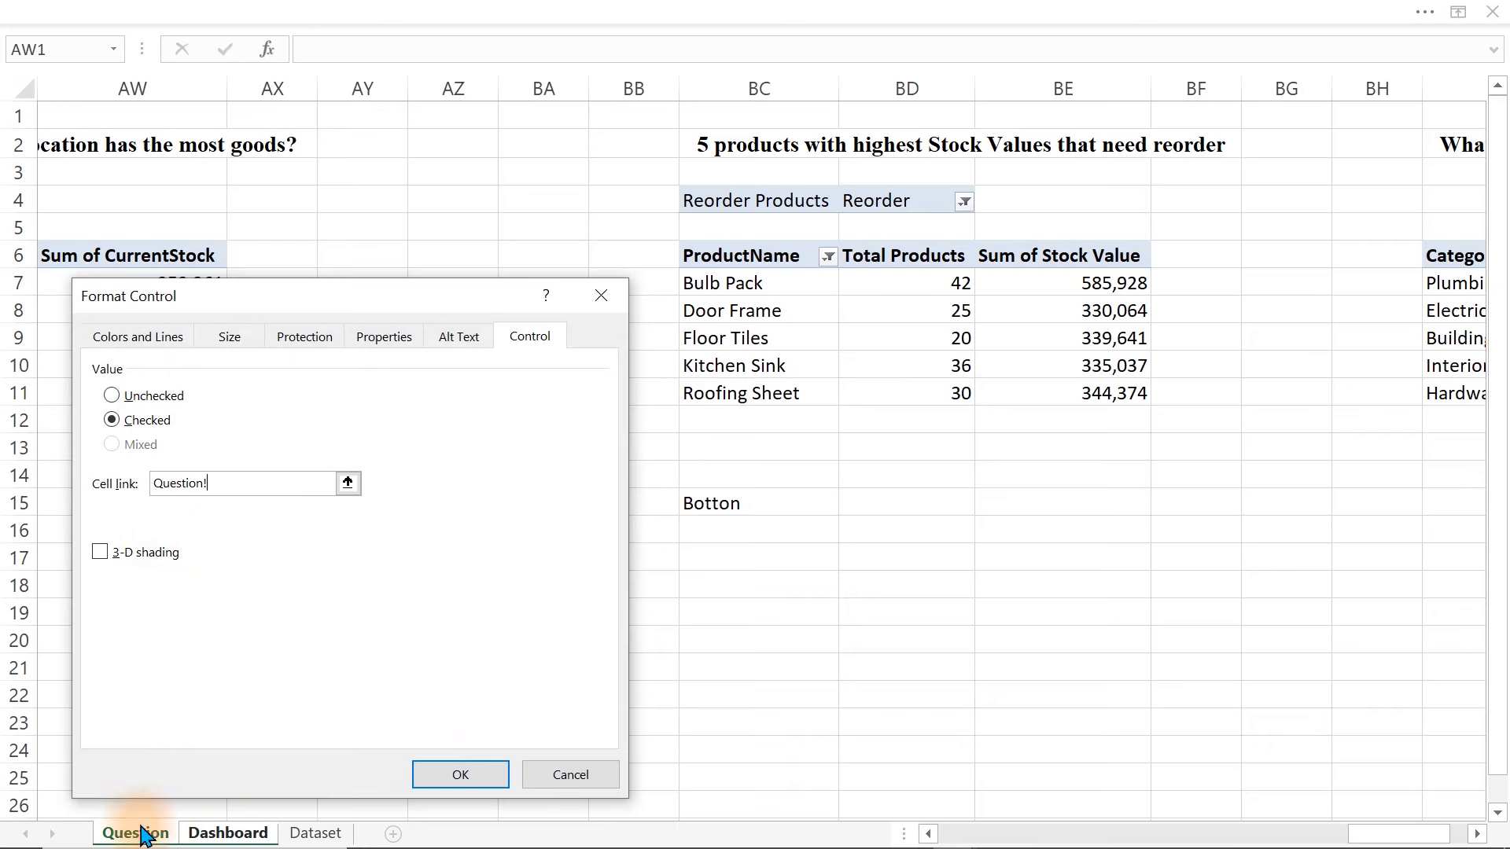
click(867, 502)
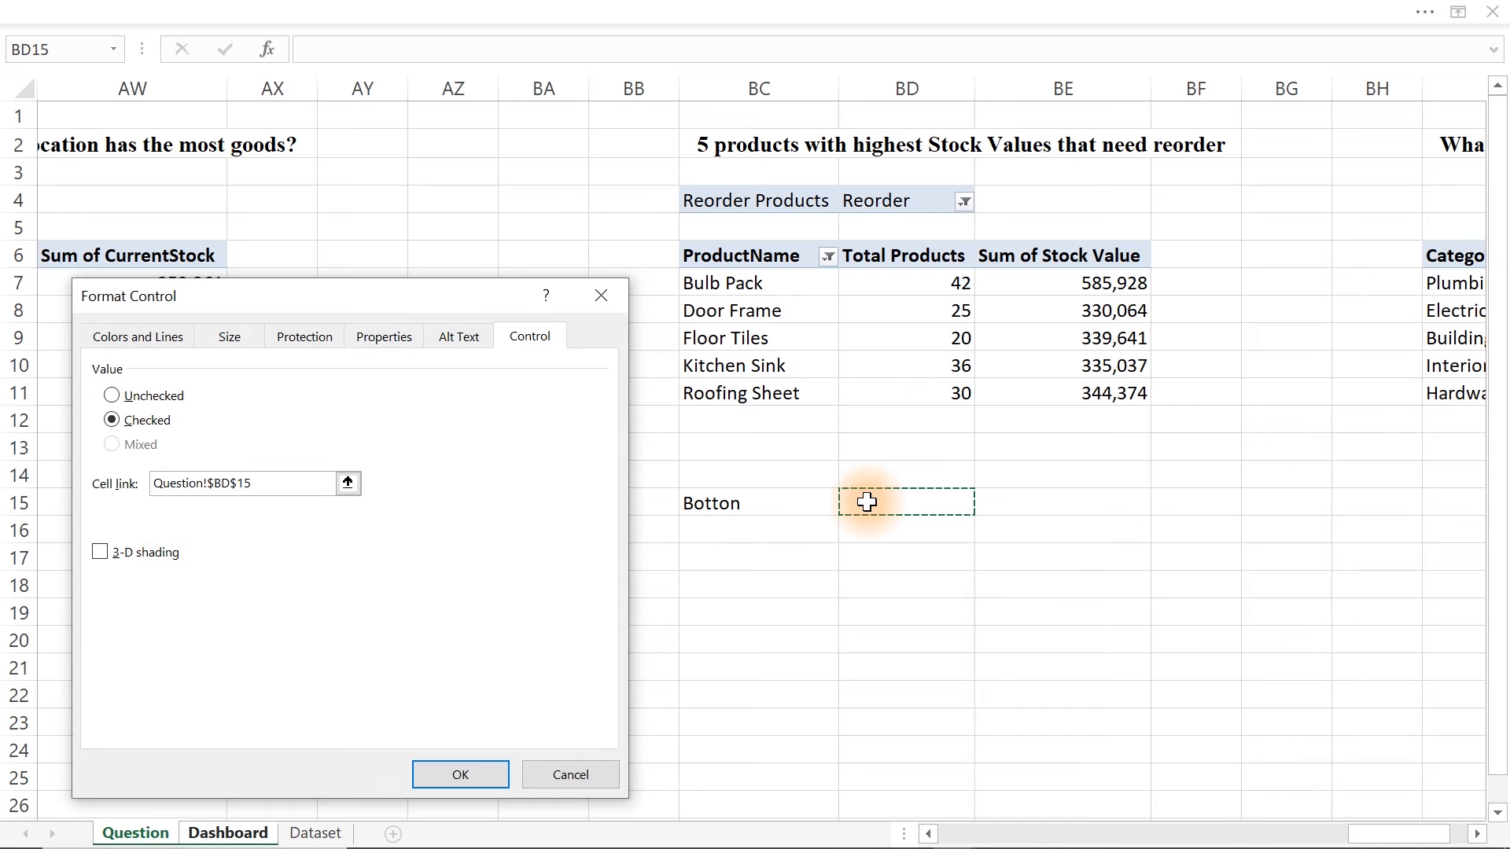
click(463, 773)
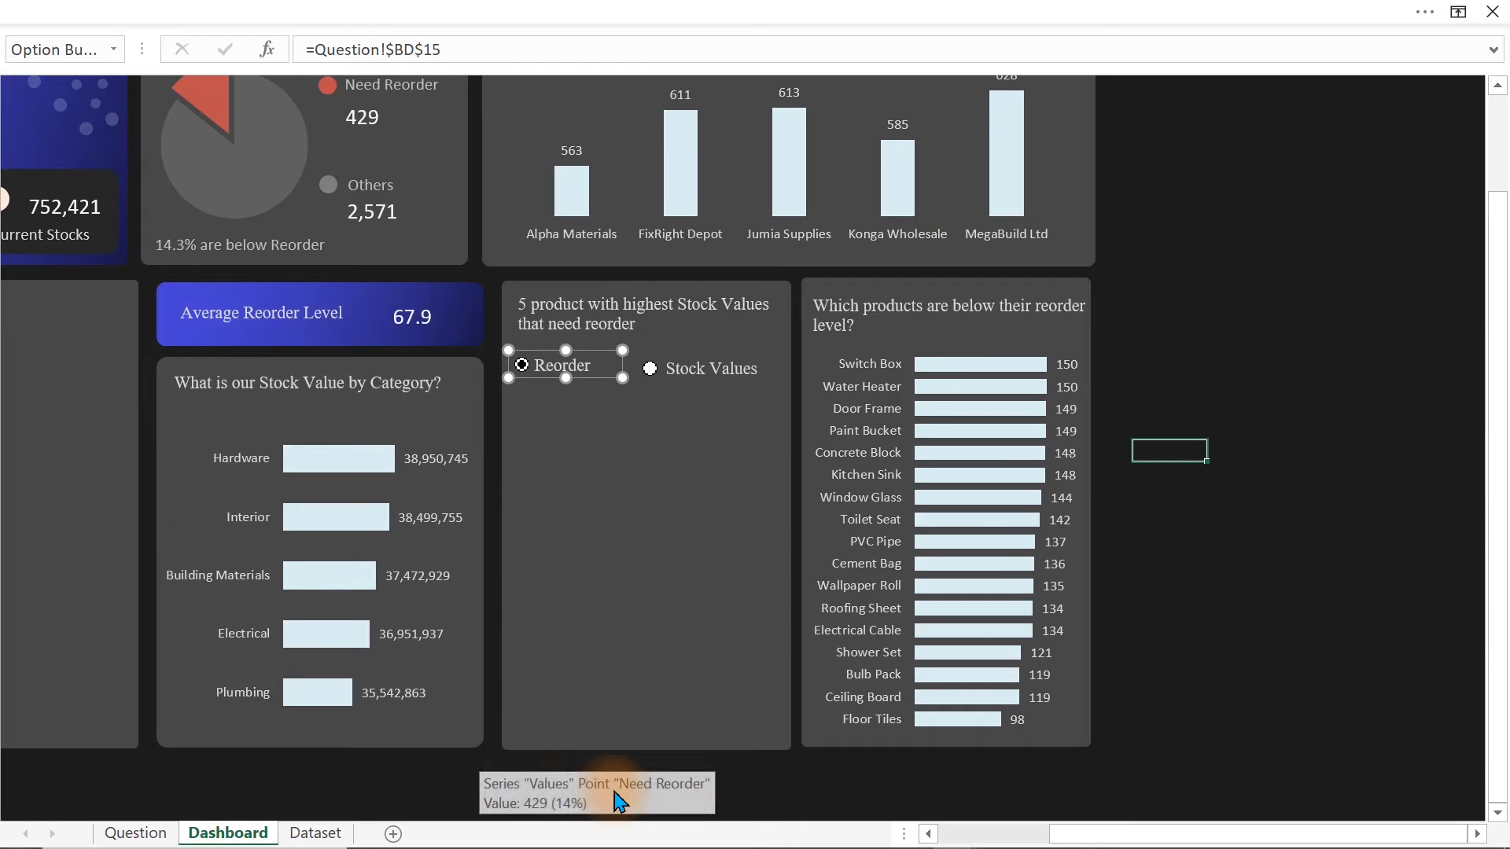
click(593, 793)
- On the Question sheet, enter =BC6:BC11 in cell BC17 to mirror the ProductName column
click(135, 833)
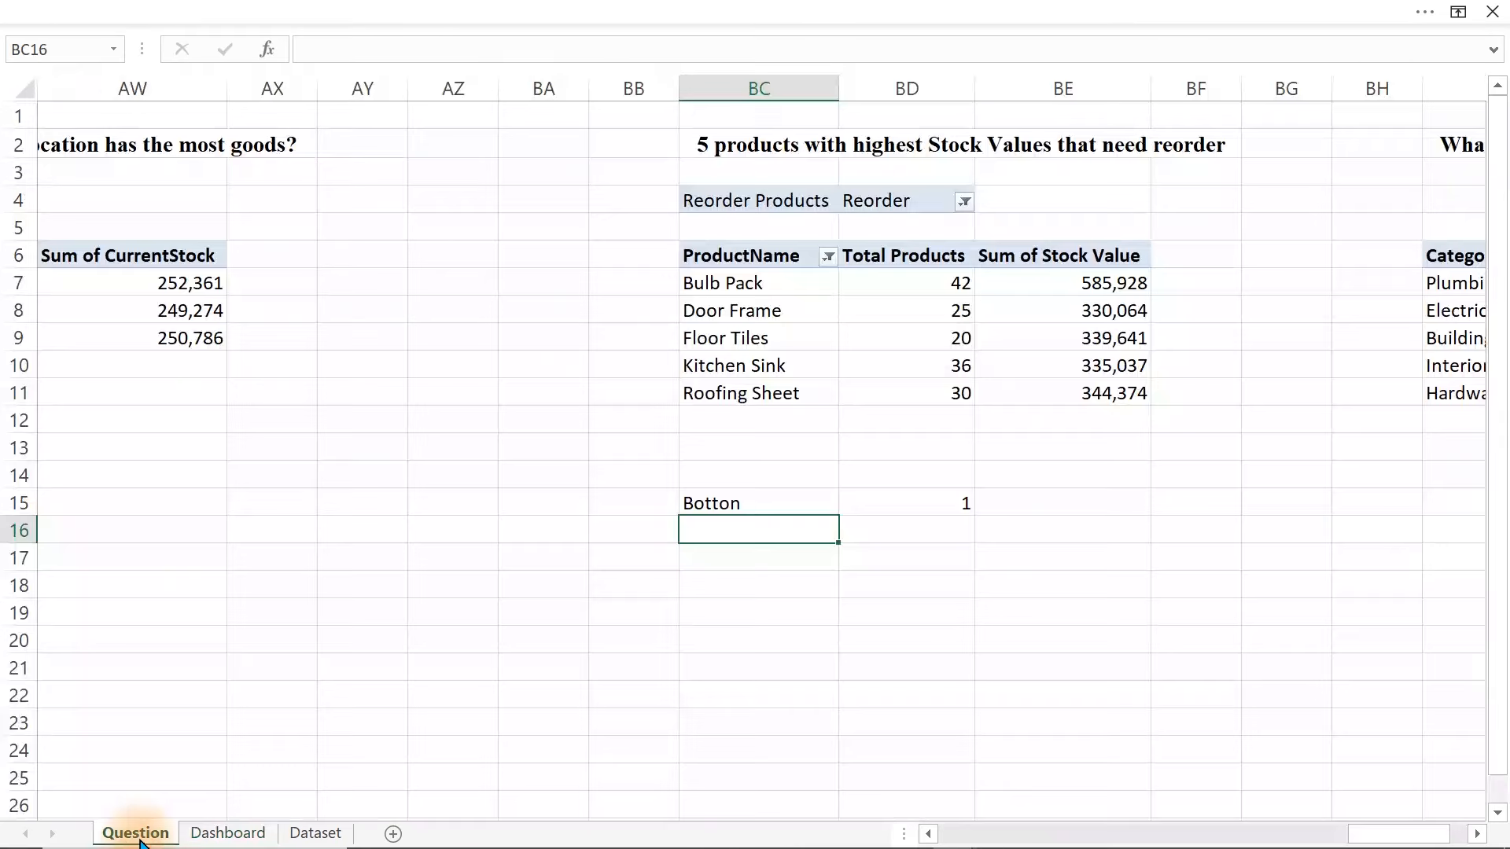
click(740, 563)
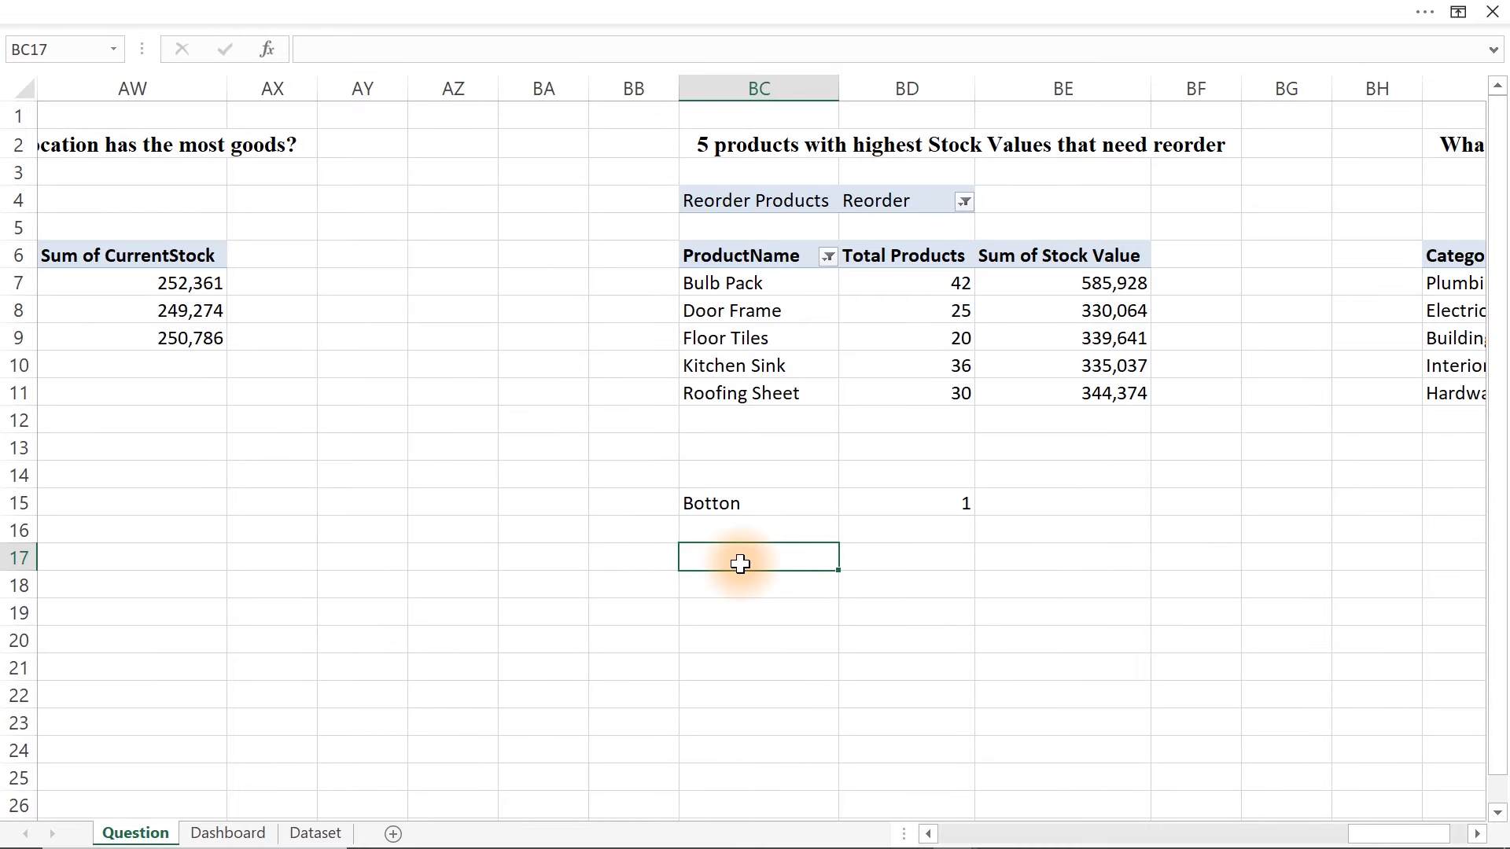
text(=)
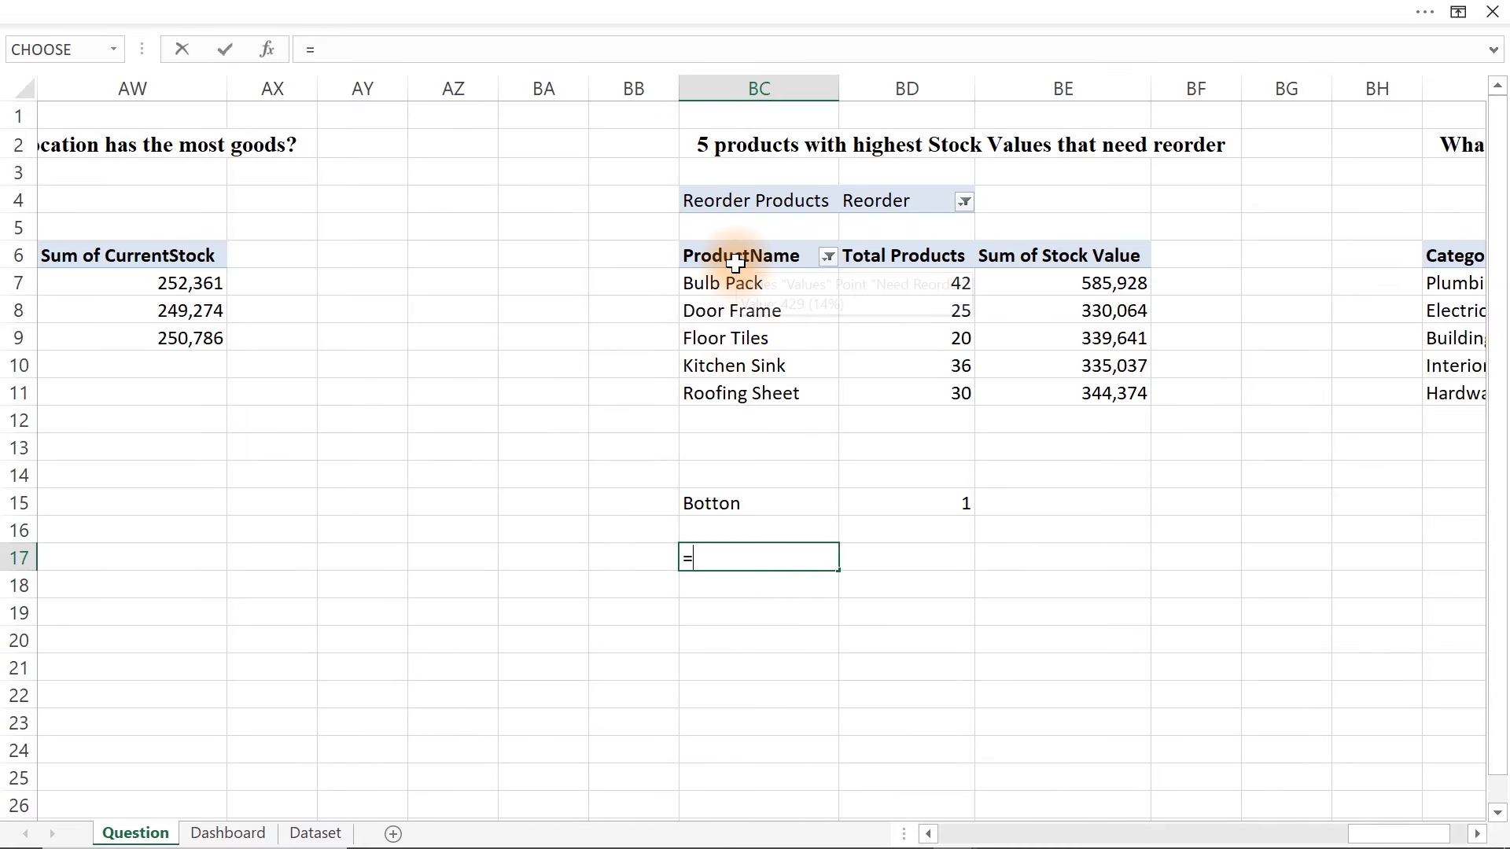
drag(733, 262, 733, 391)
key(Return)
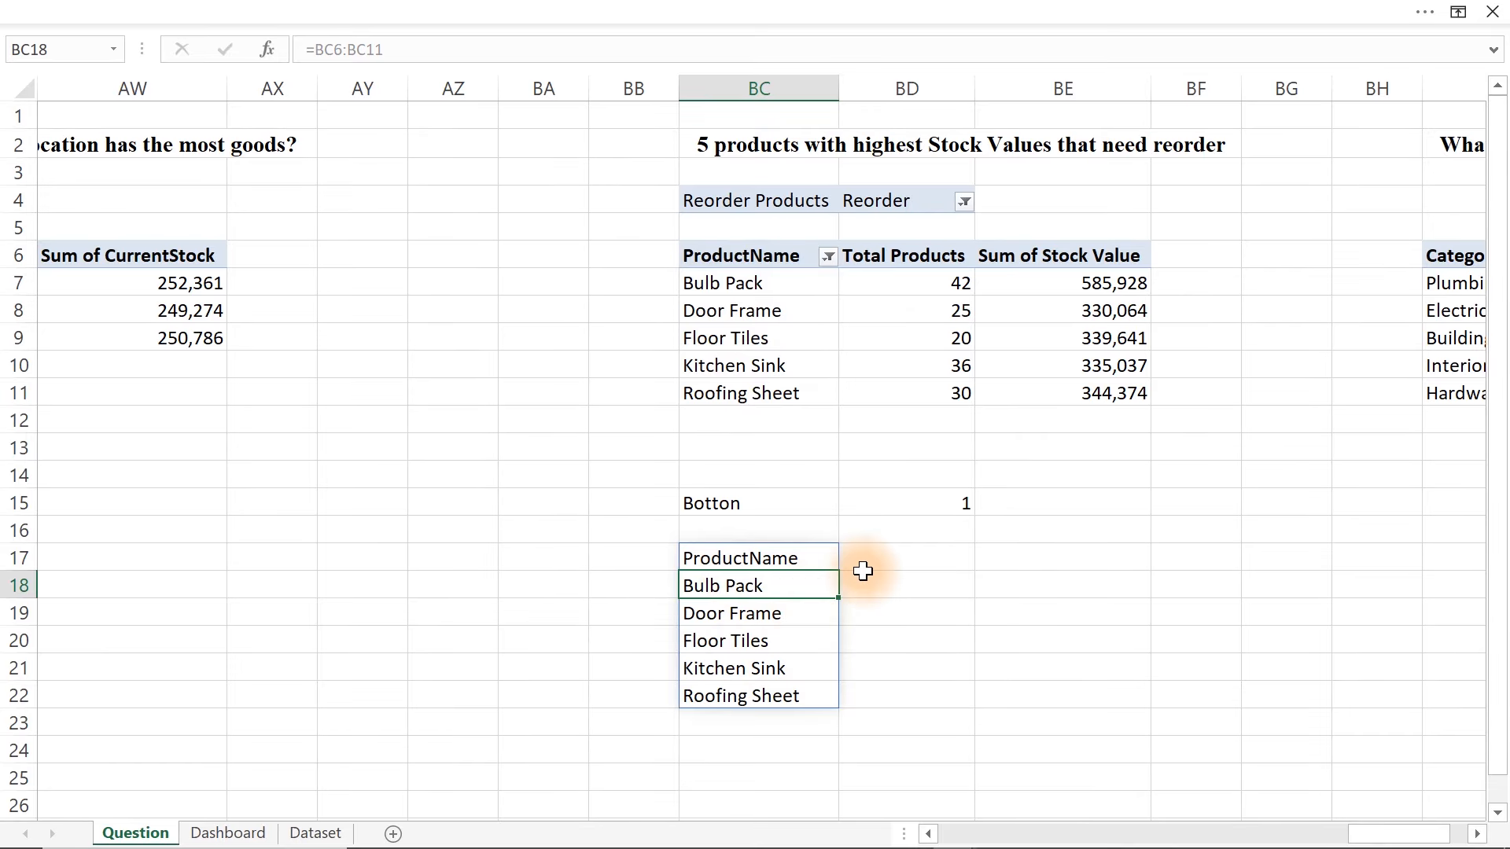
- Enter =IF($BD$15=1,BD6,BE6) in cell BD17 and fill the formula down to BD22
click(895, 556)
text(=if)
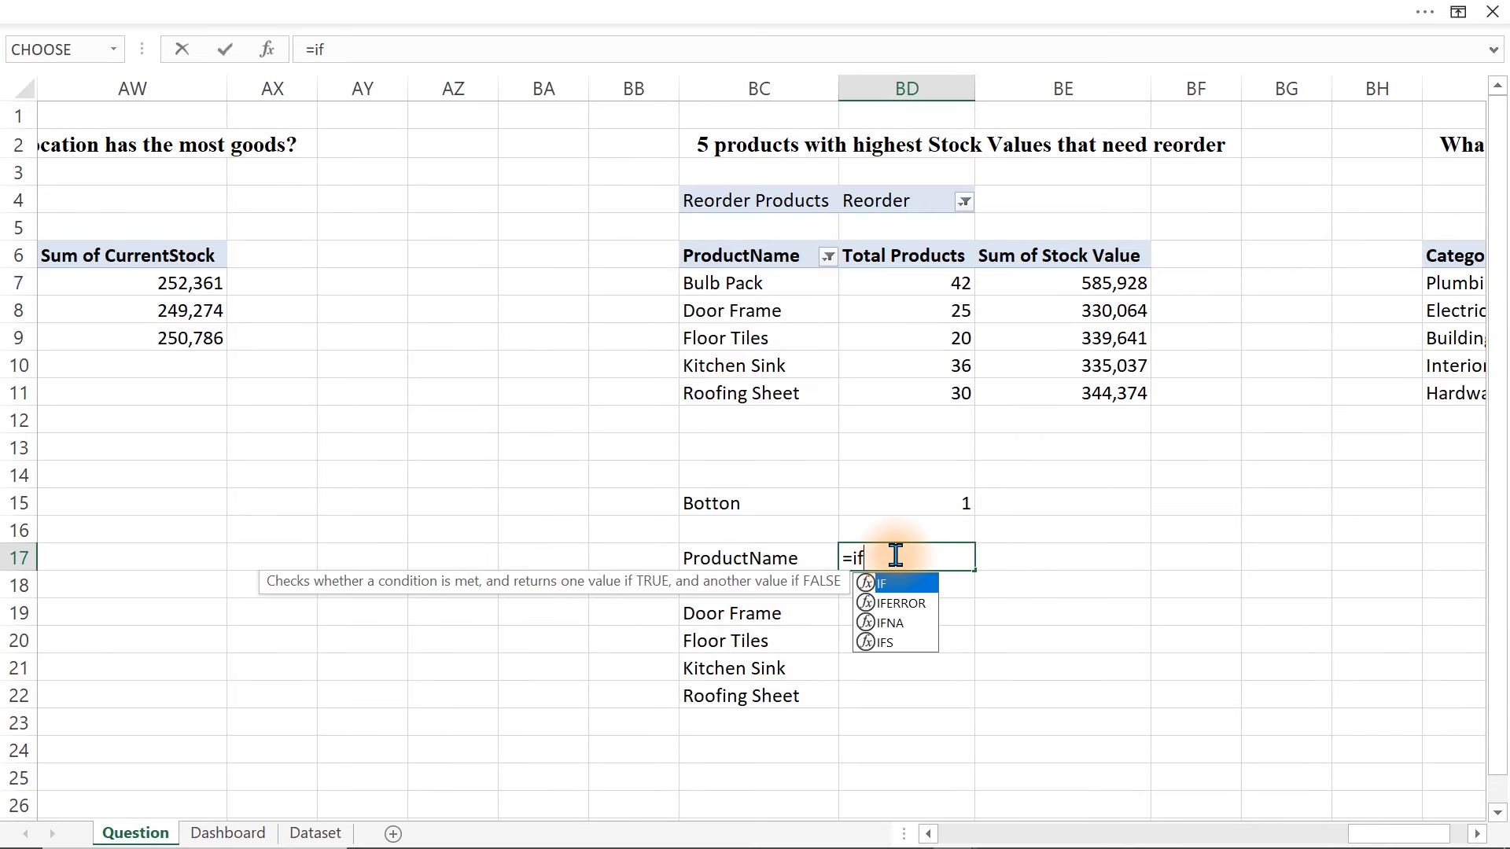
key(Tab)
click(908, 503)
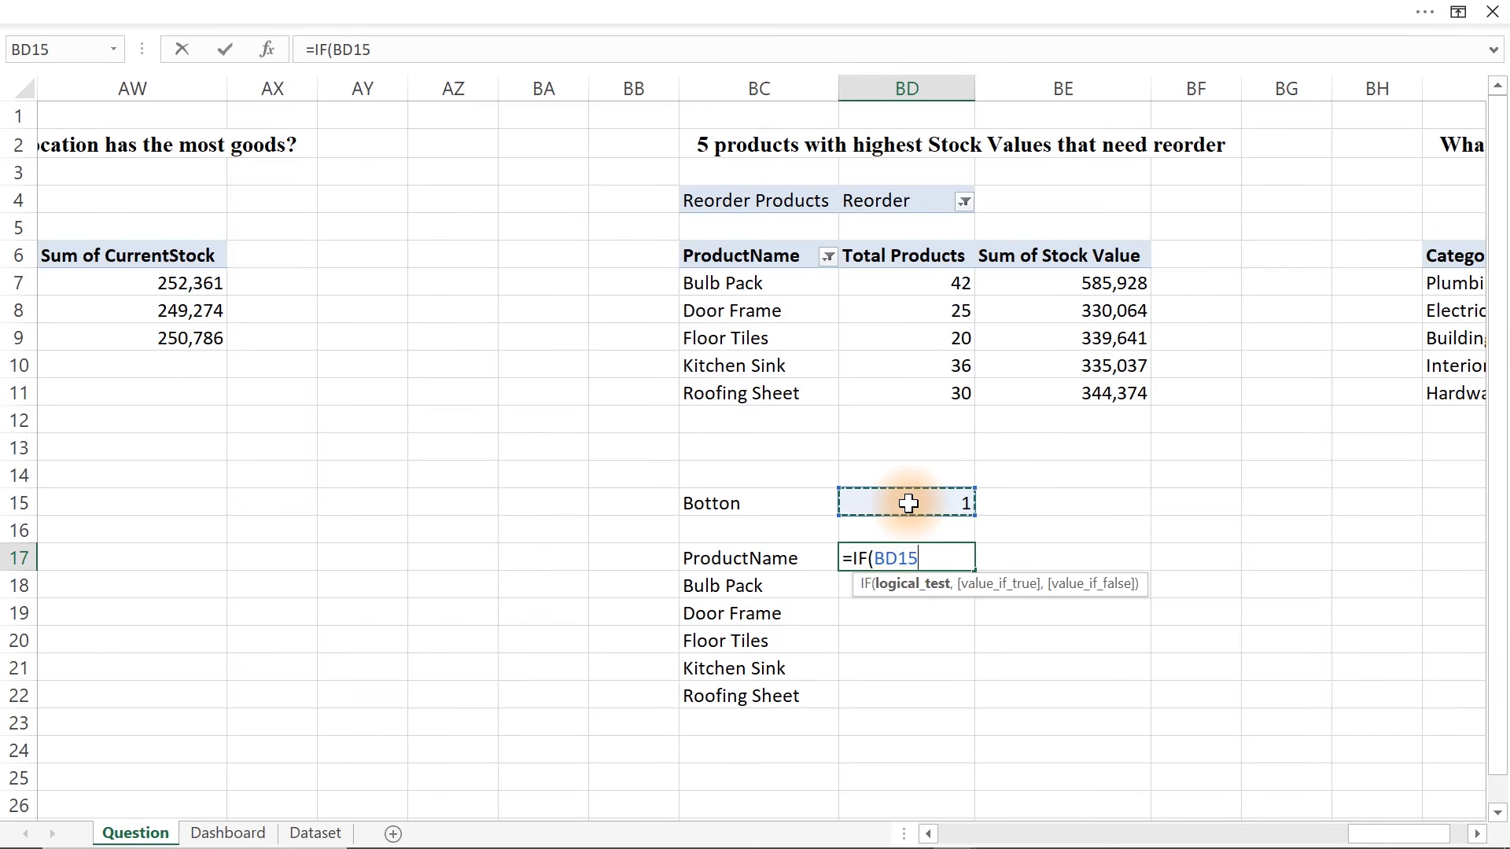
key(F4)
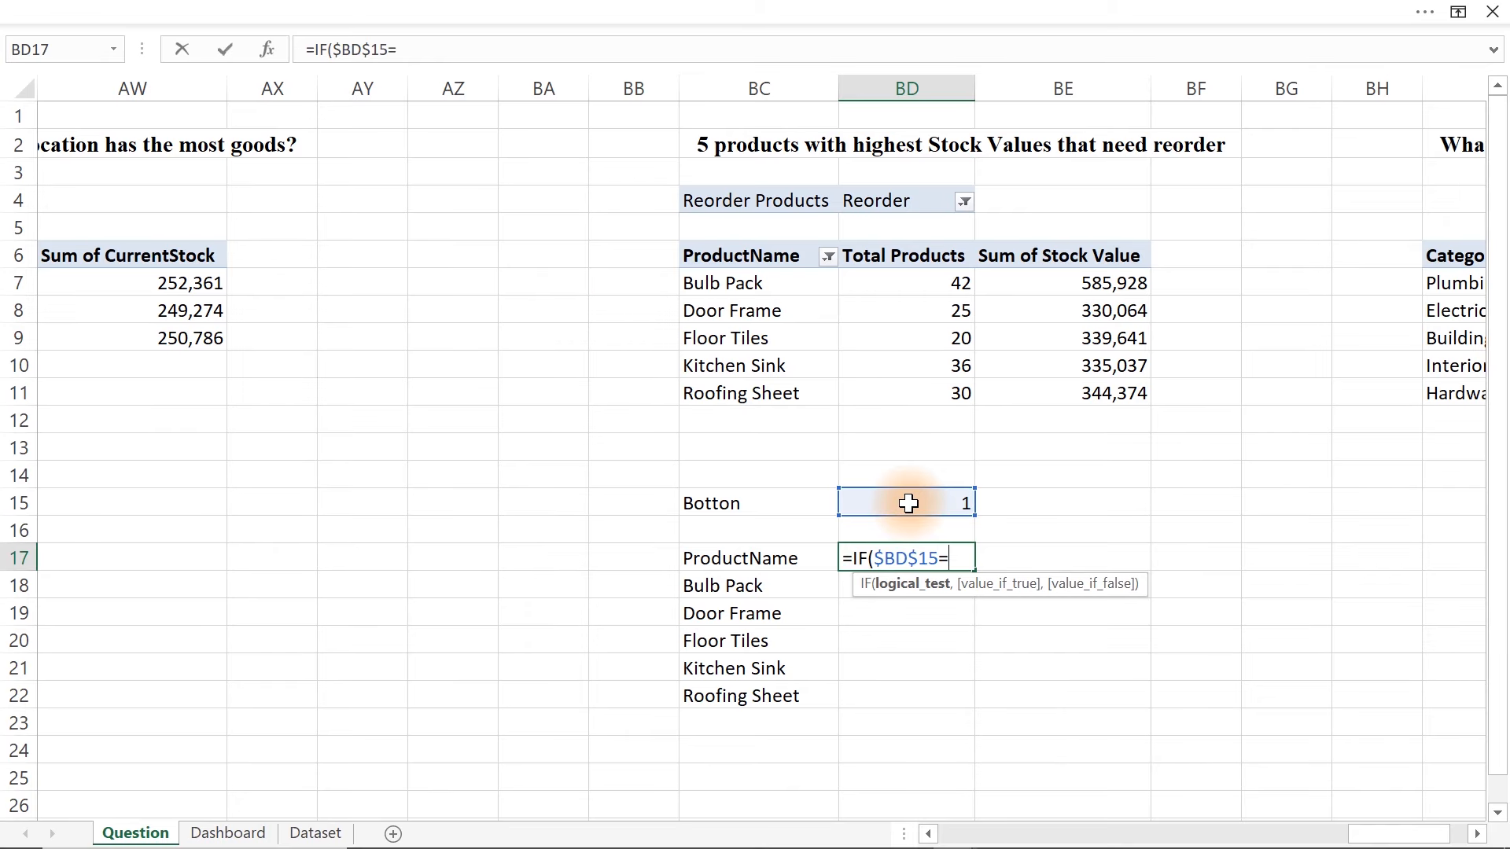
text(=1,)
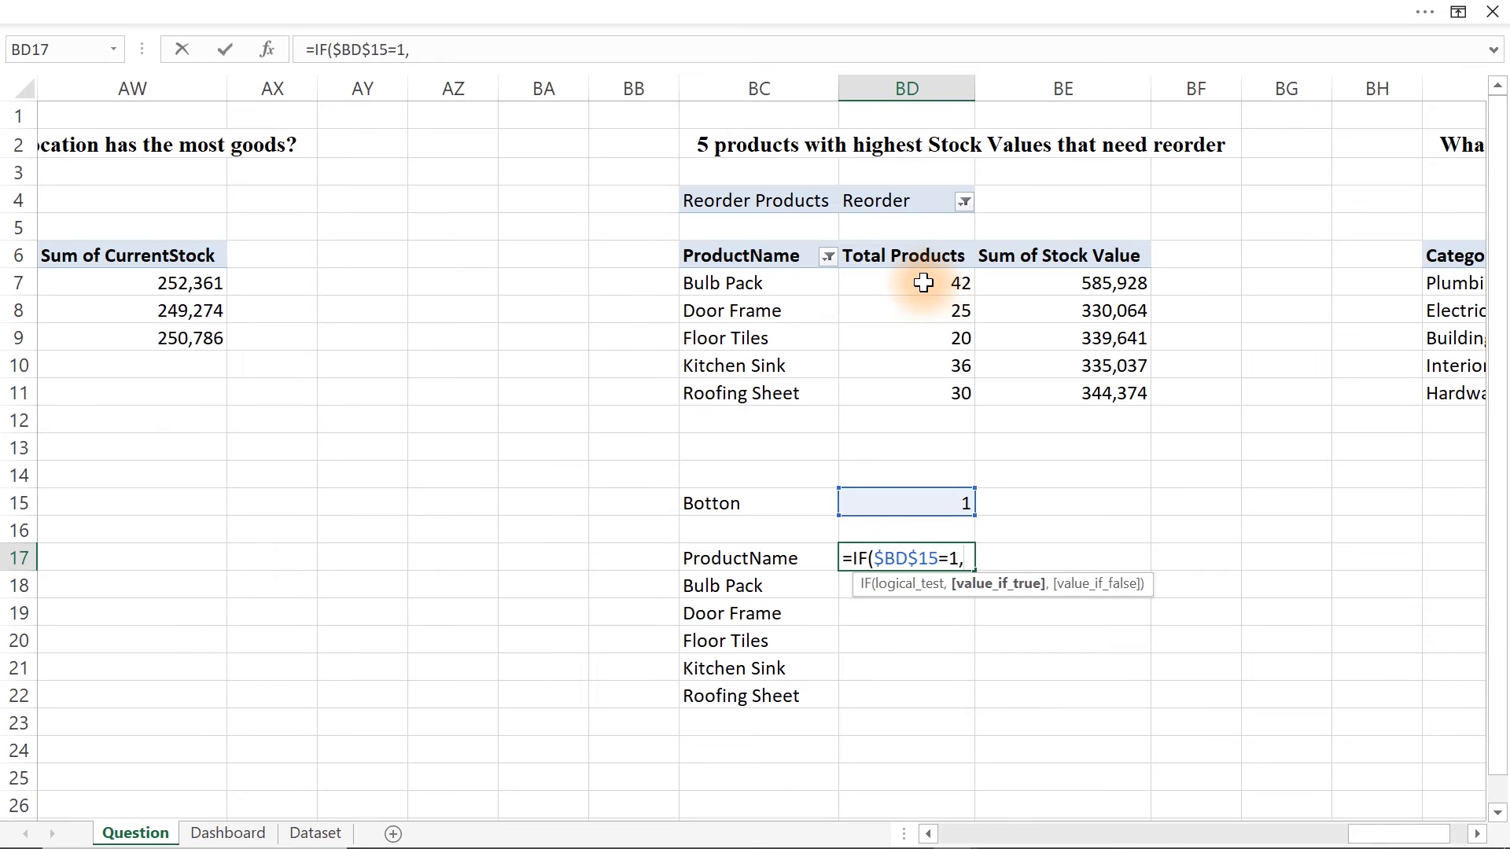
click(907, 256)
text(,)
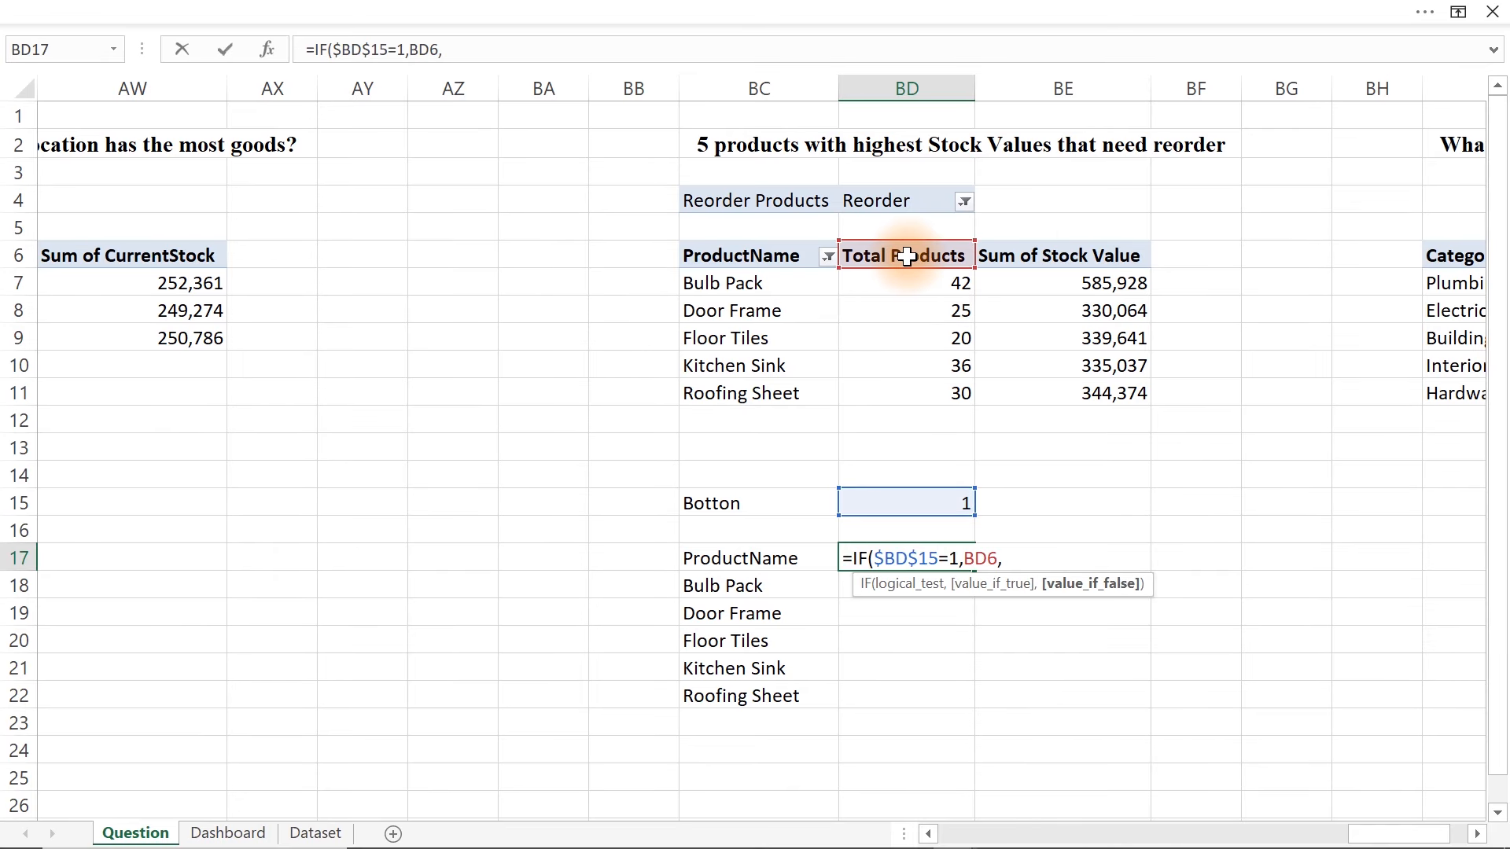
click(1026, 256)
key(Return)
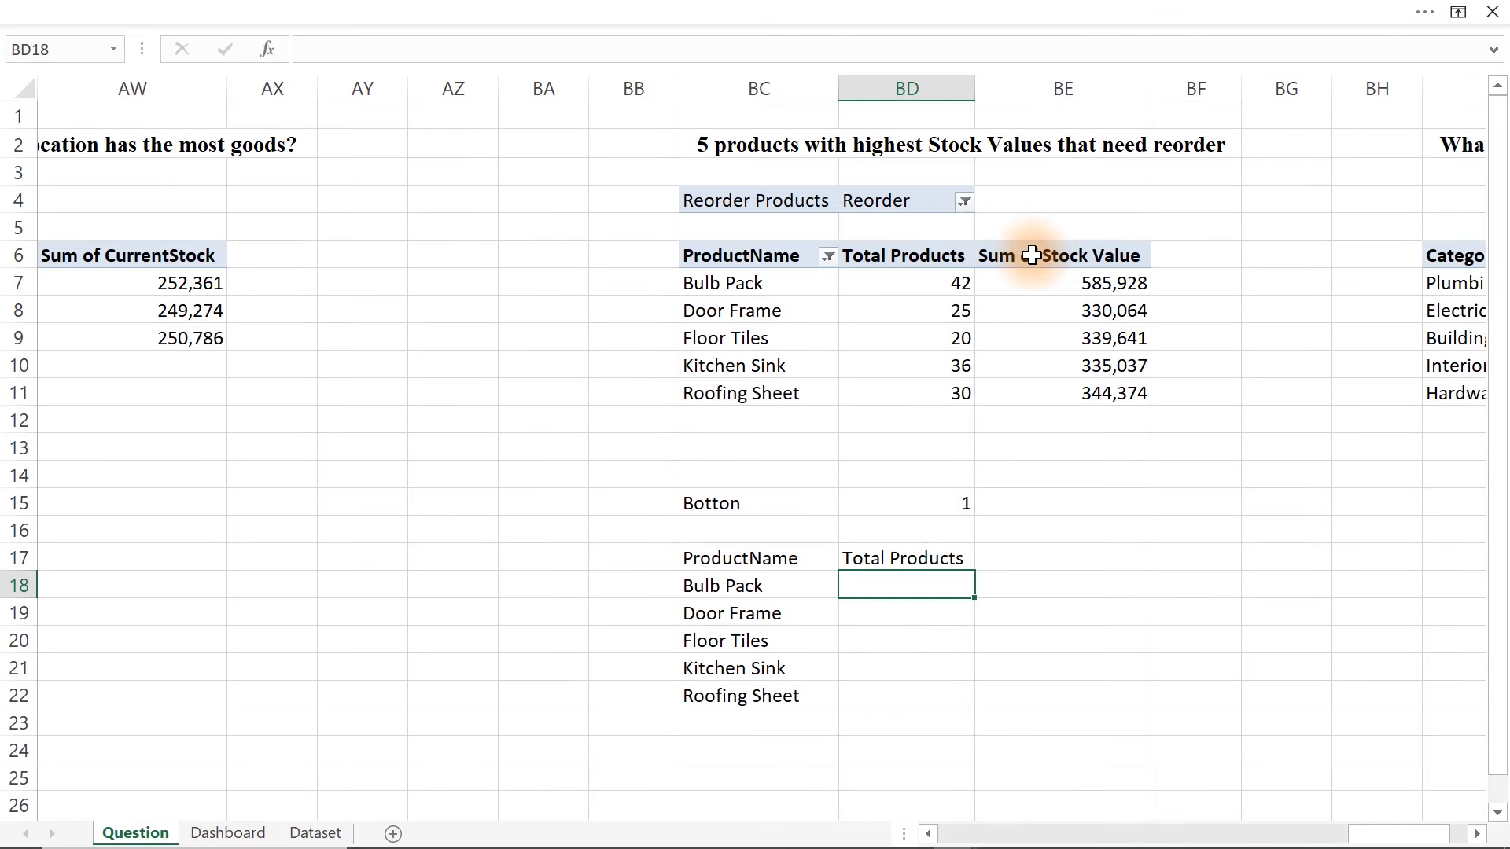
click(925, 559)
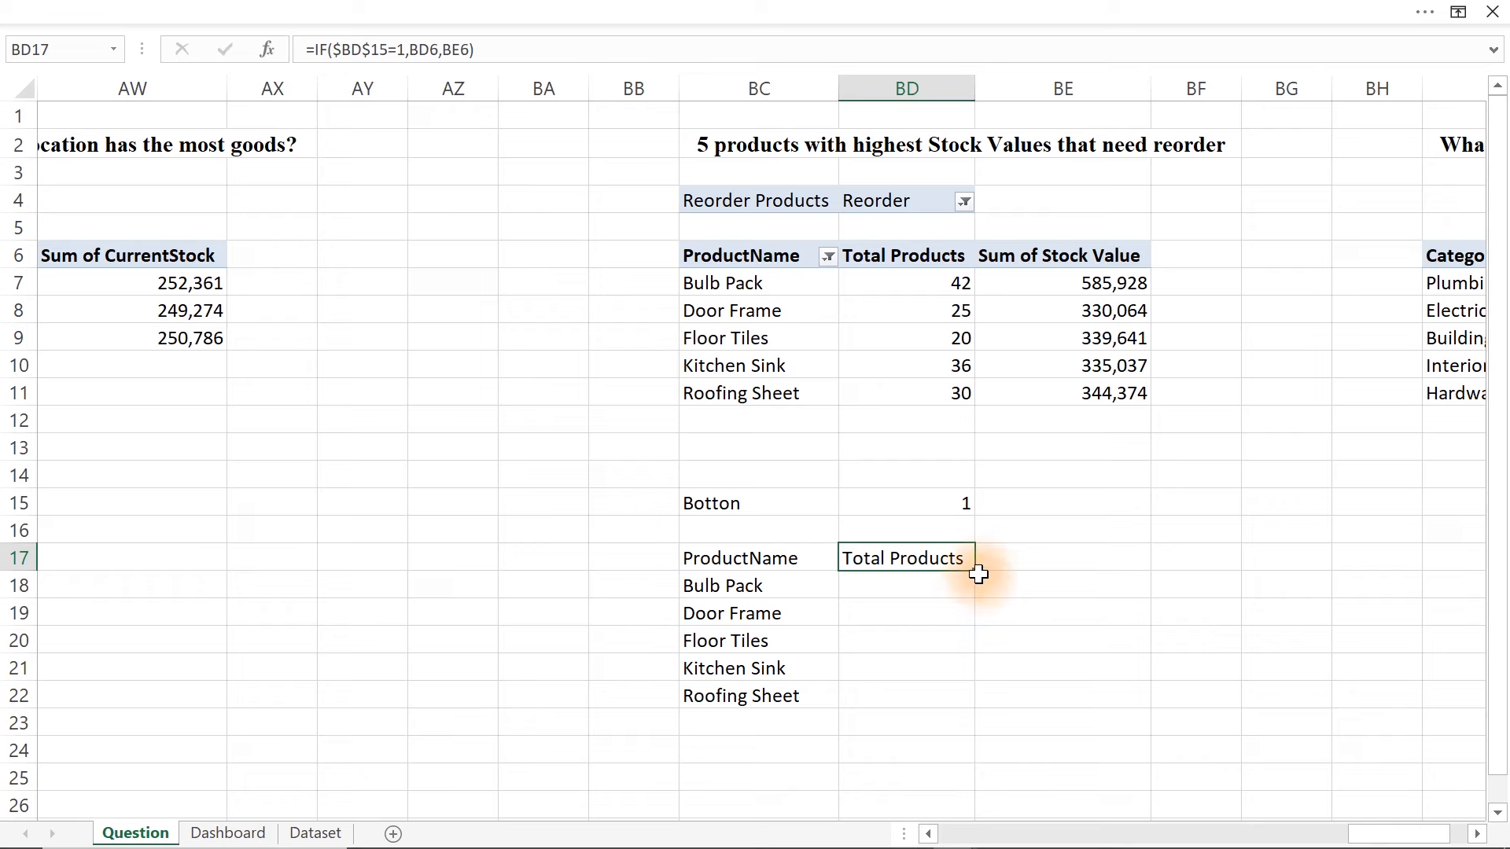
drag(971, 578, 969, 705)
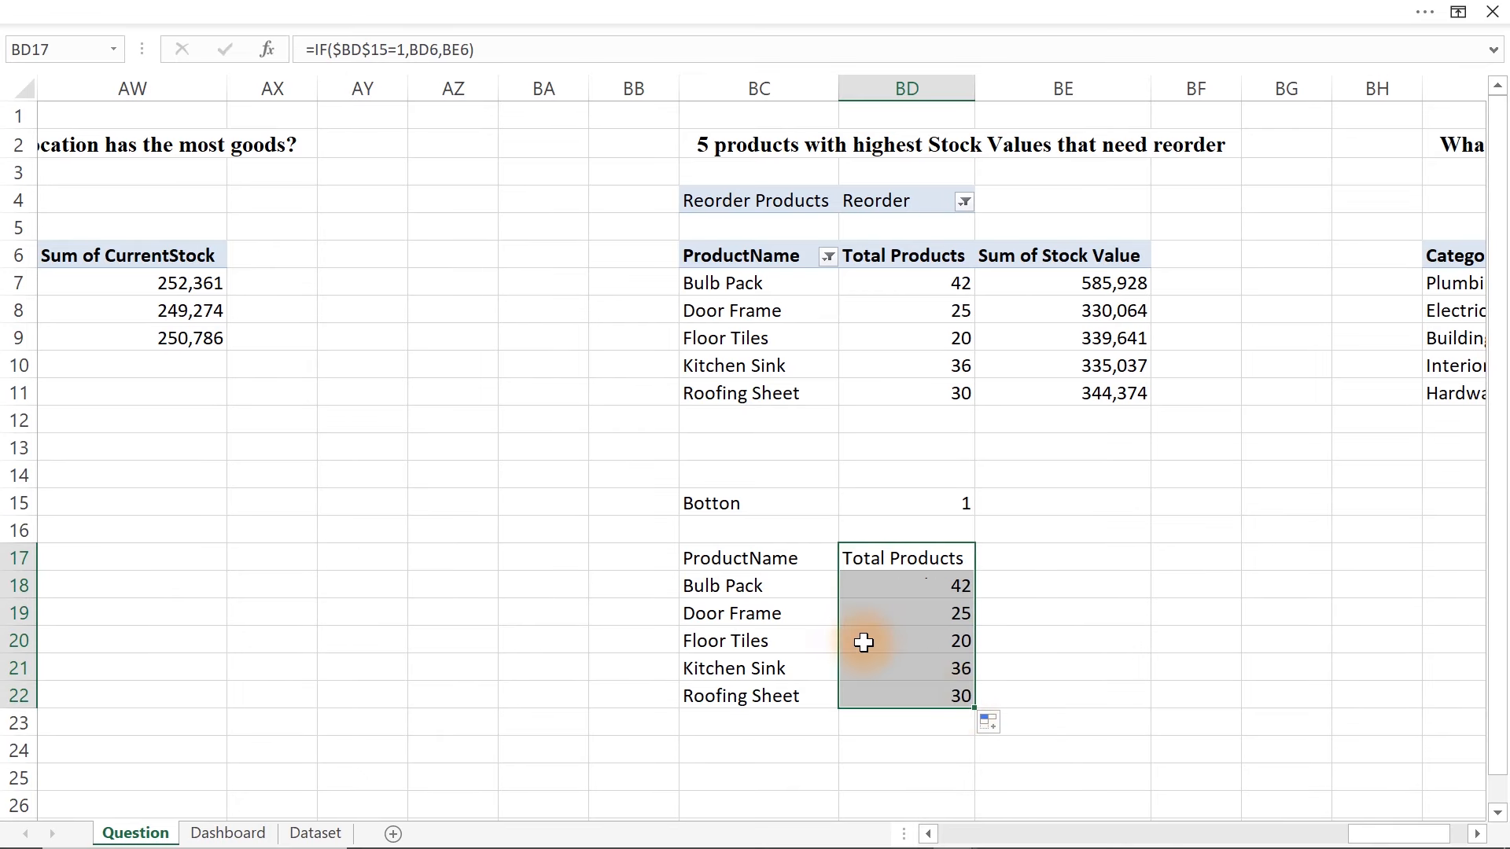
- Insert a clustered column chart from the helper table in BC17:BD22
drag(708, 555, 927, 691)
click(378, 11)
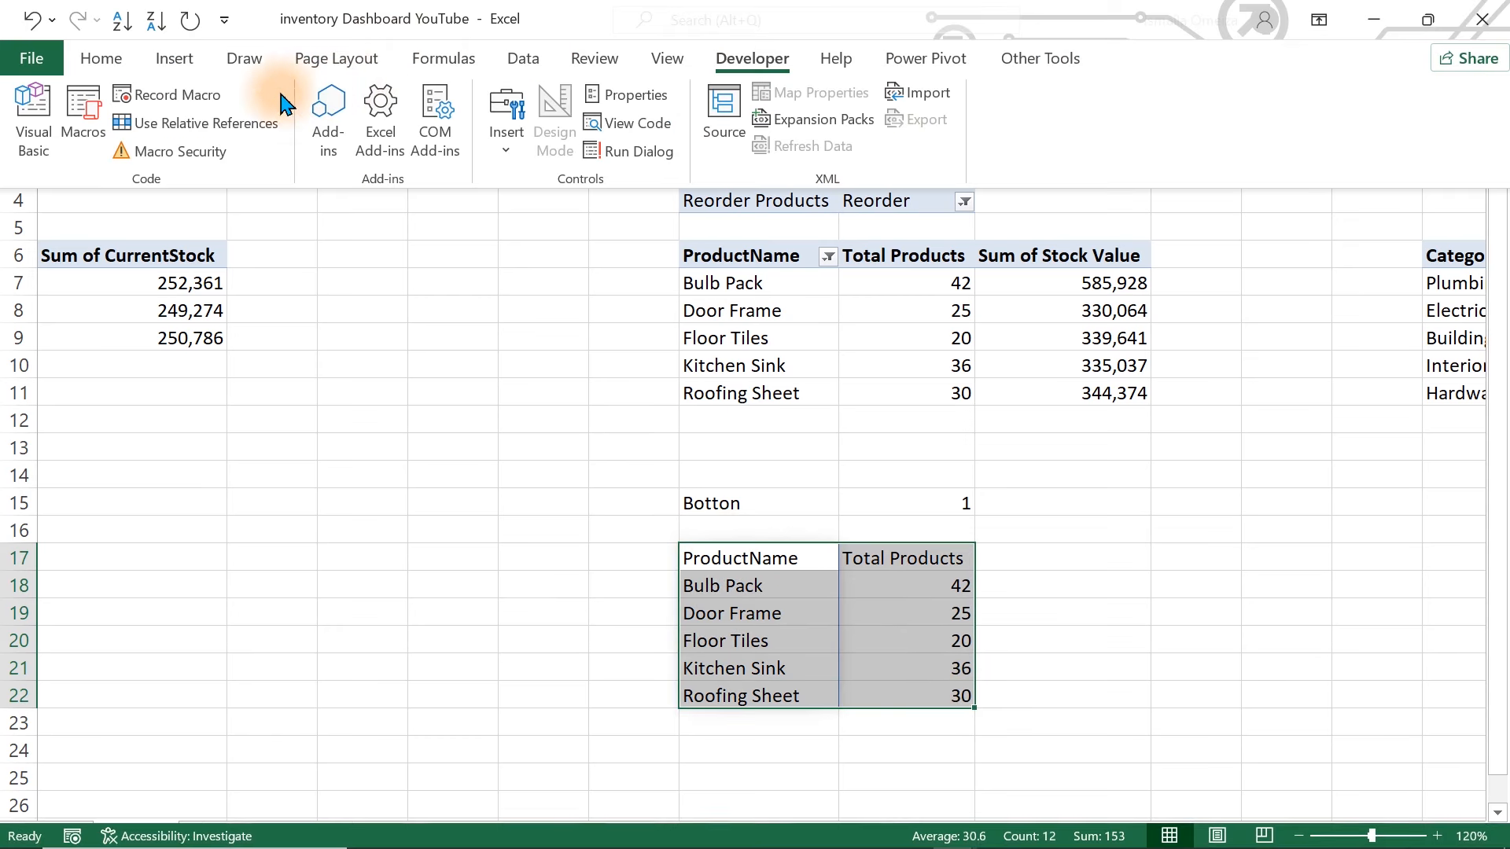
click(175, 58)
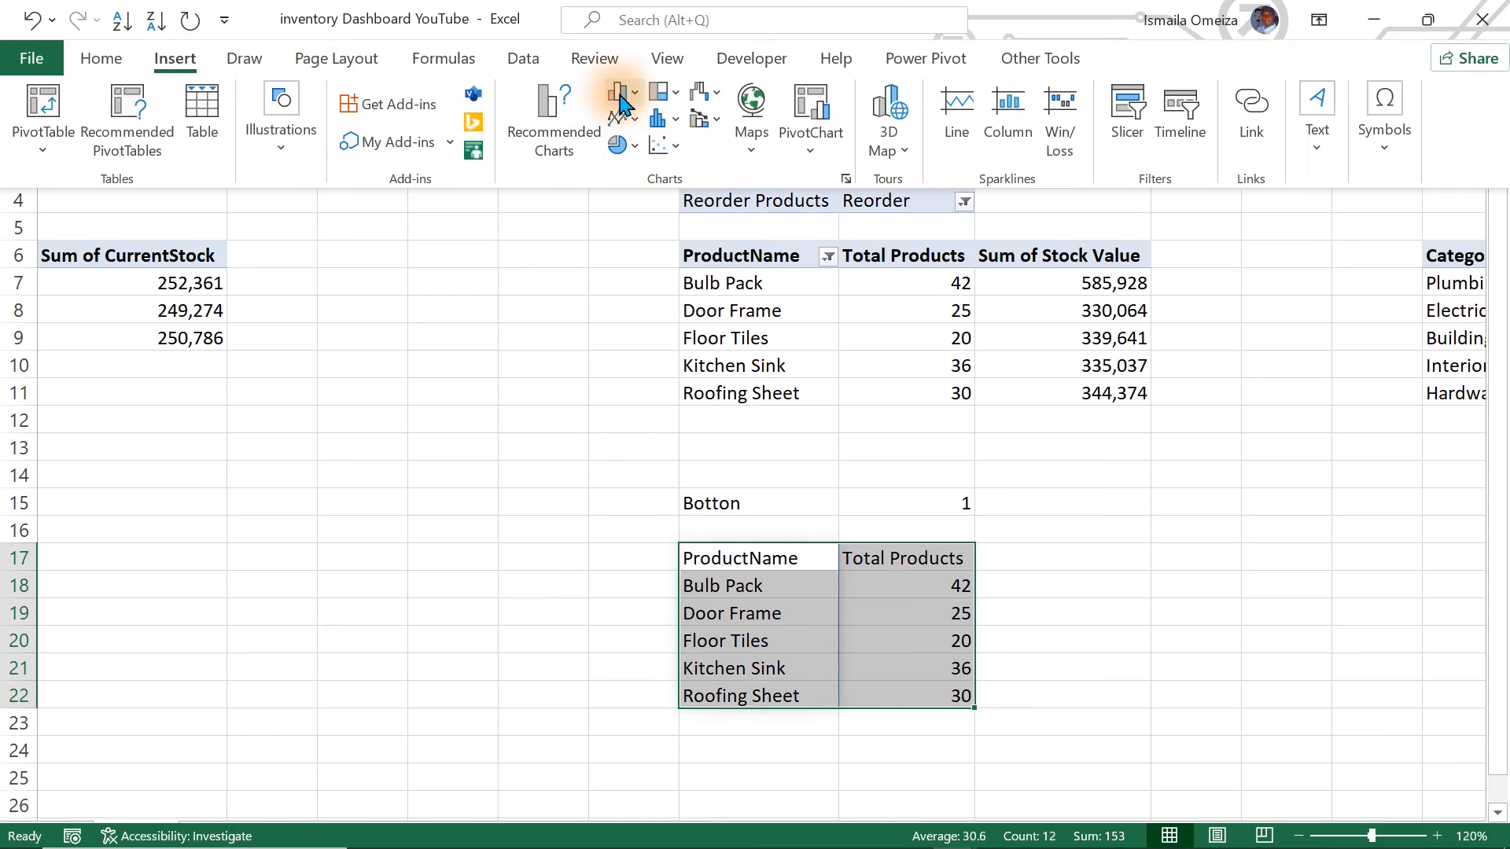
click(622, 94)
click(629, 184)
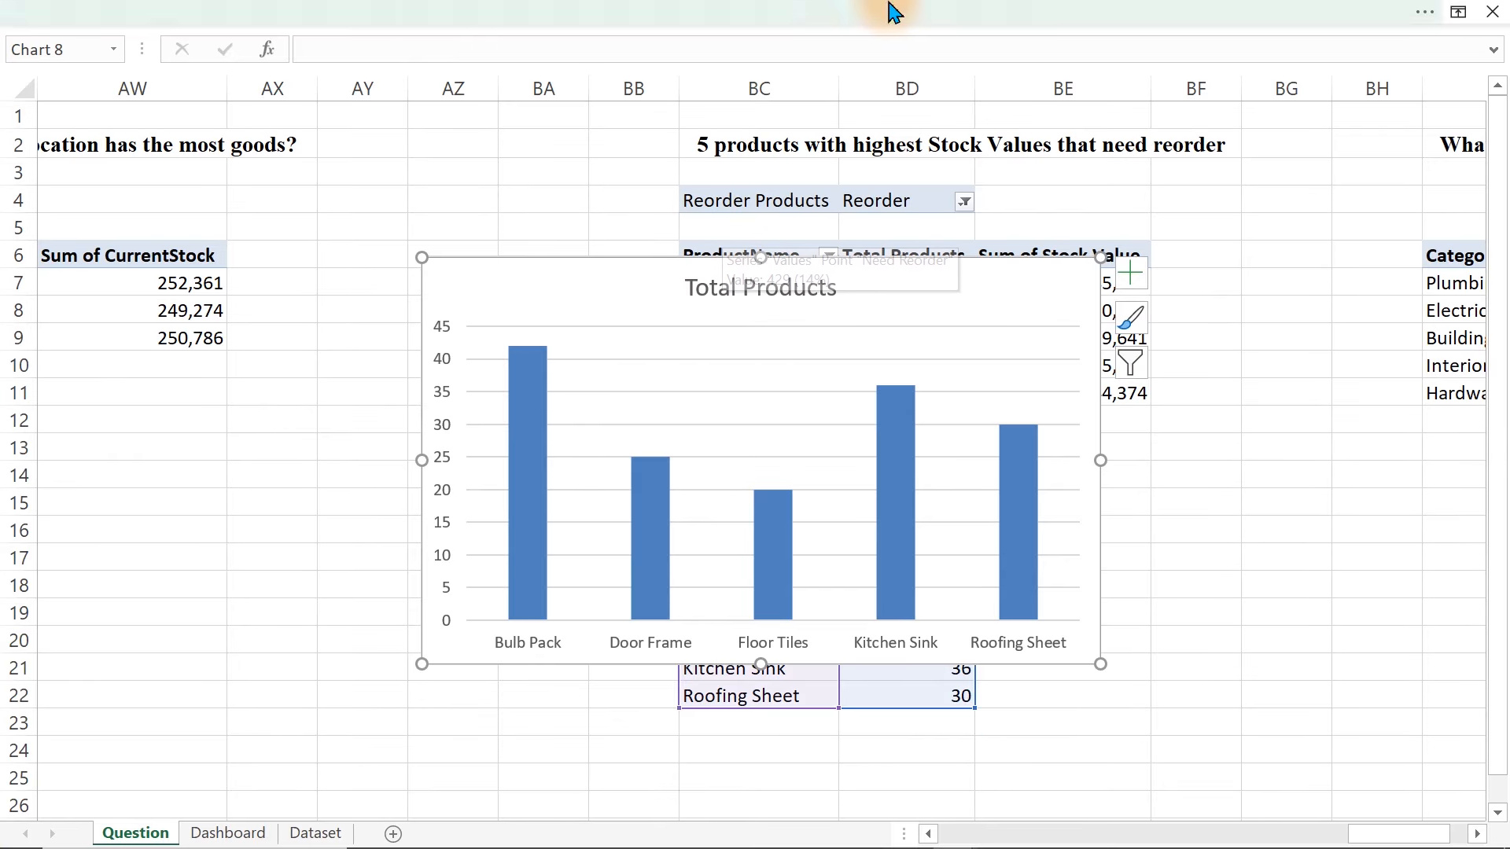
- Change the new chart's type to Clustered Bar
click(1149, 19)
click(1273, 128)
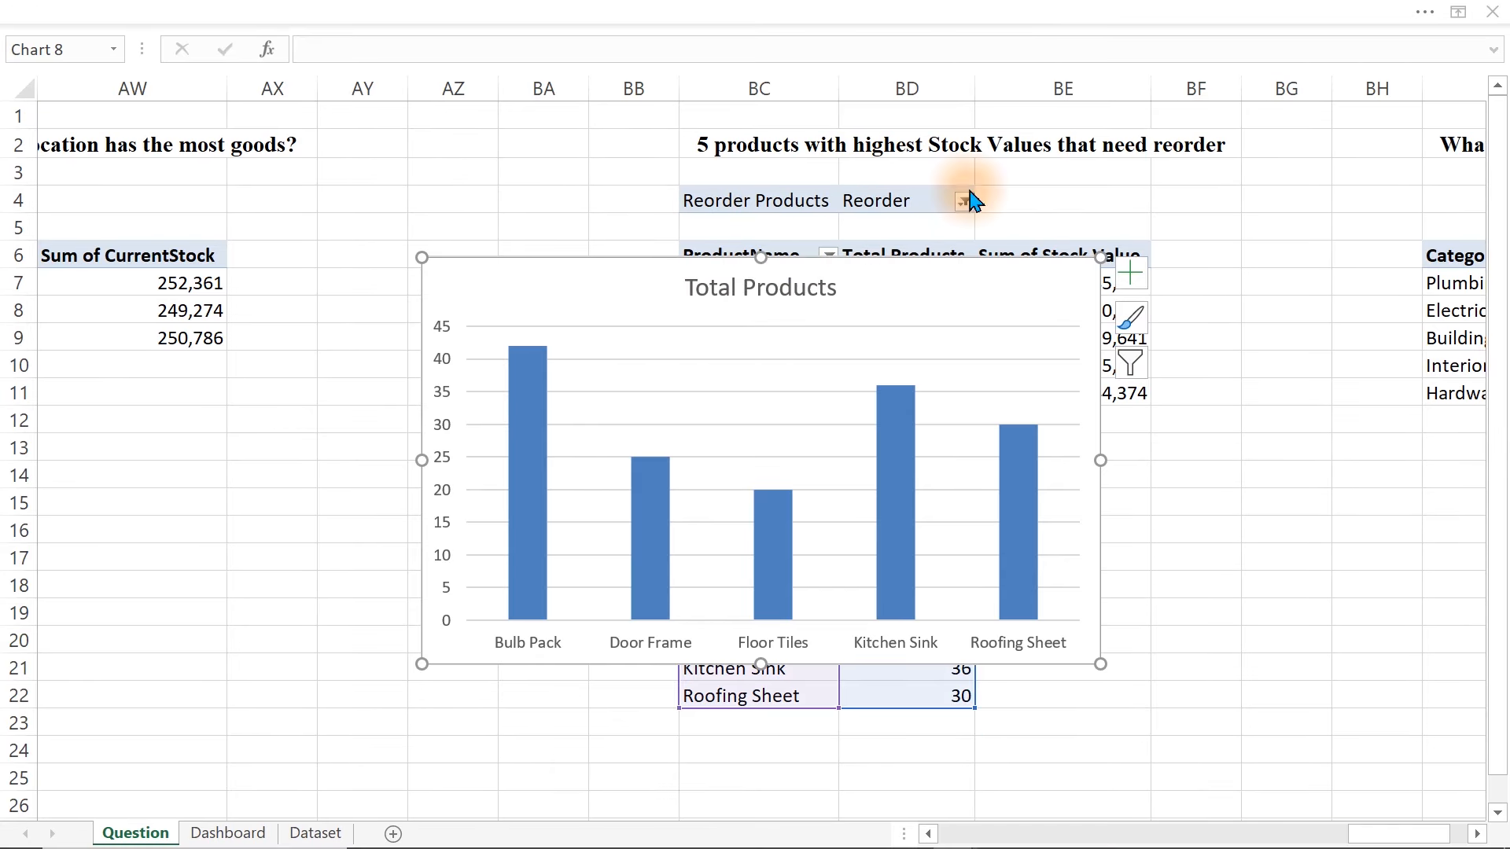
click(446, 314)
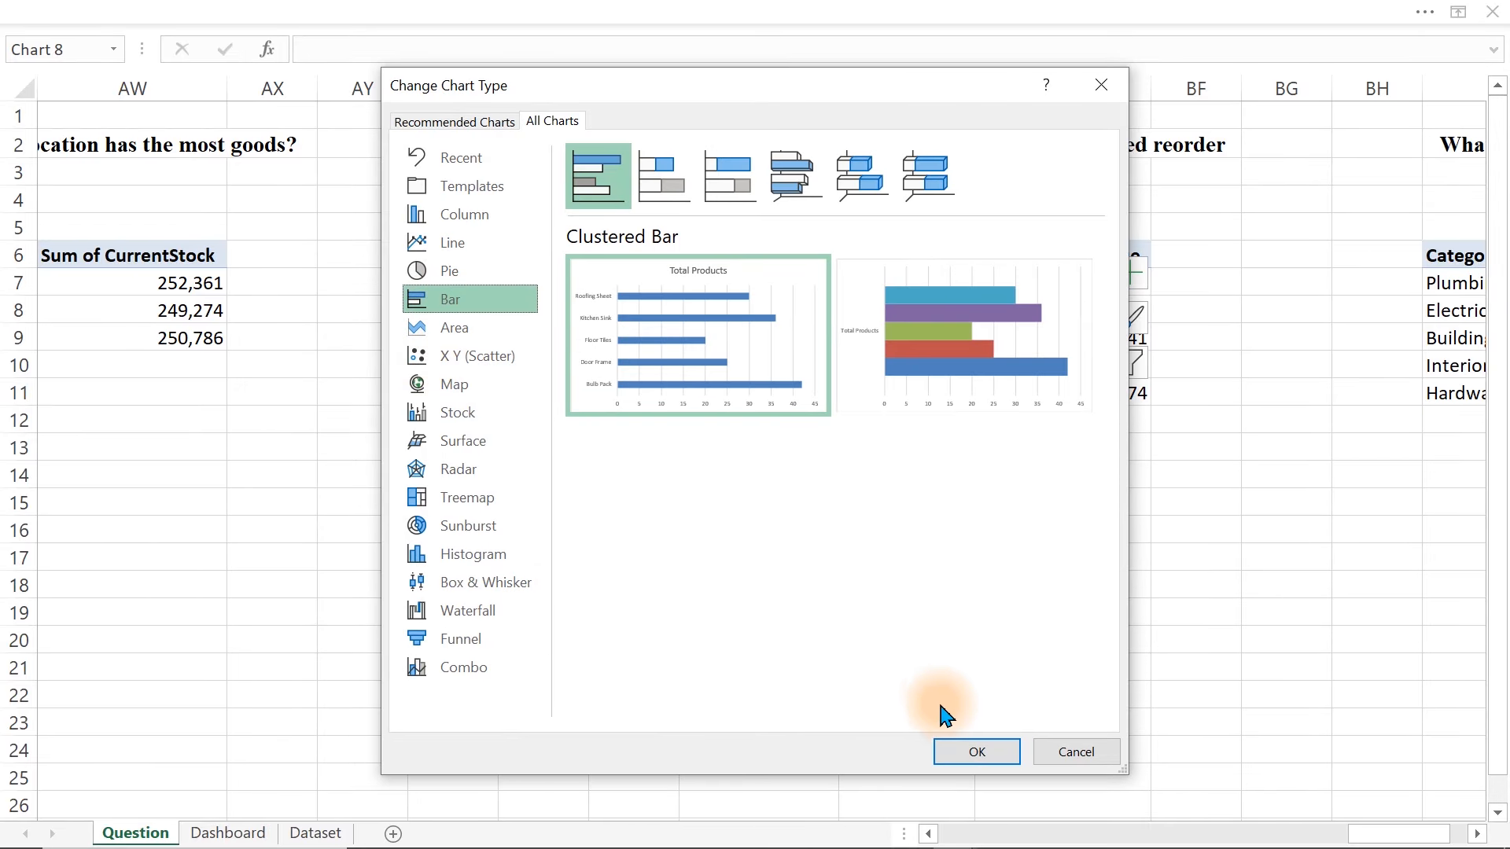
click(975, 753)
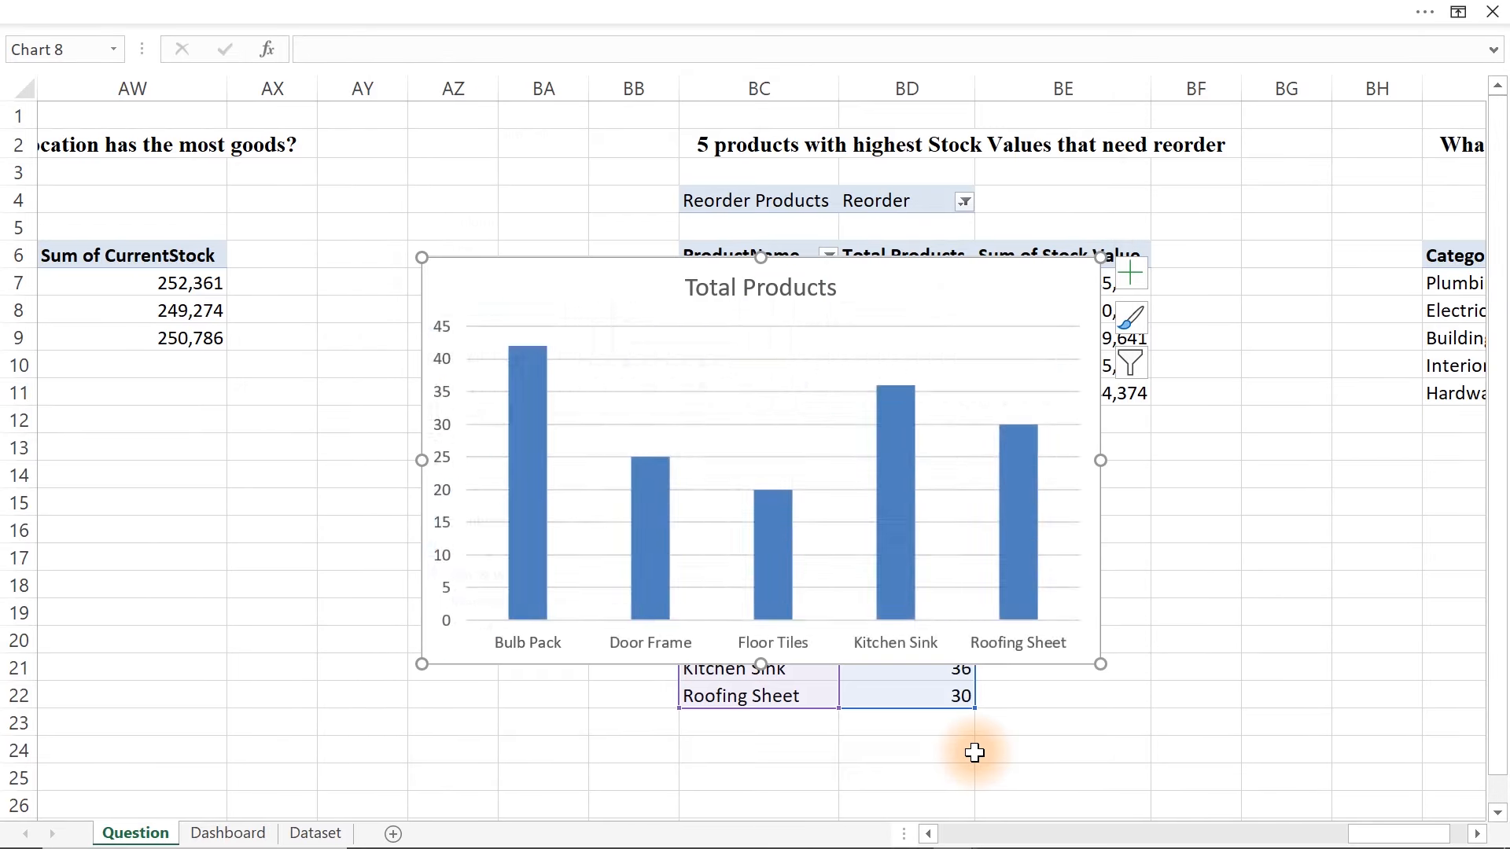
- Delete the bar chart's title, horizontal value axis and vertical gridlines
click(732, 291)
key(Delete)
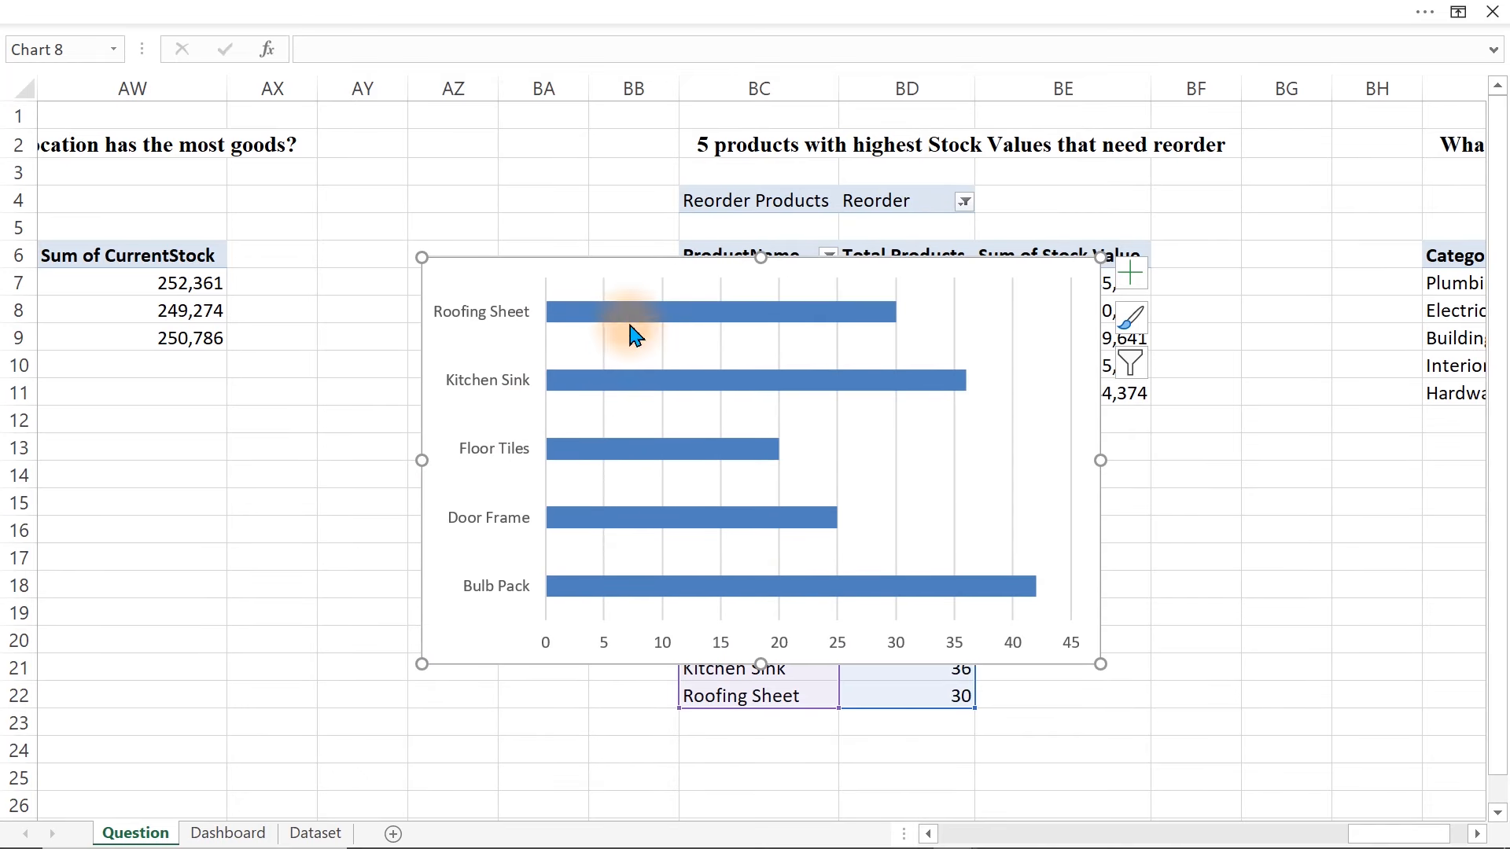
click(904, 653)
key(Delete)
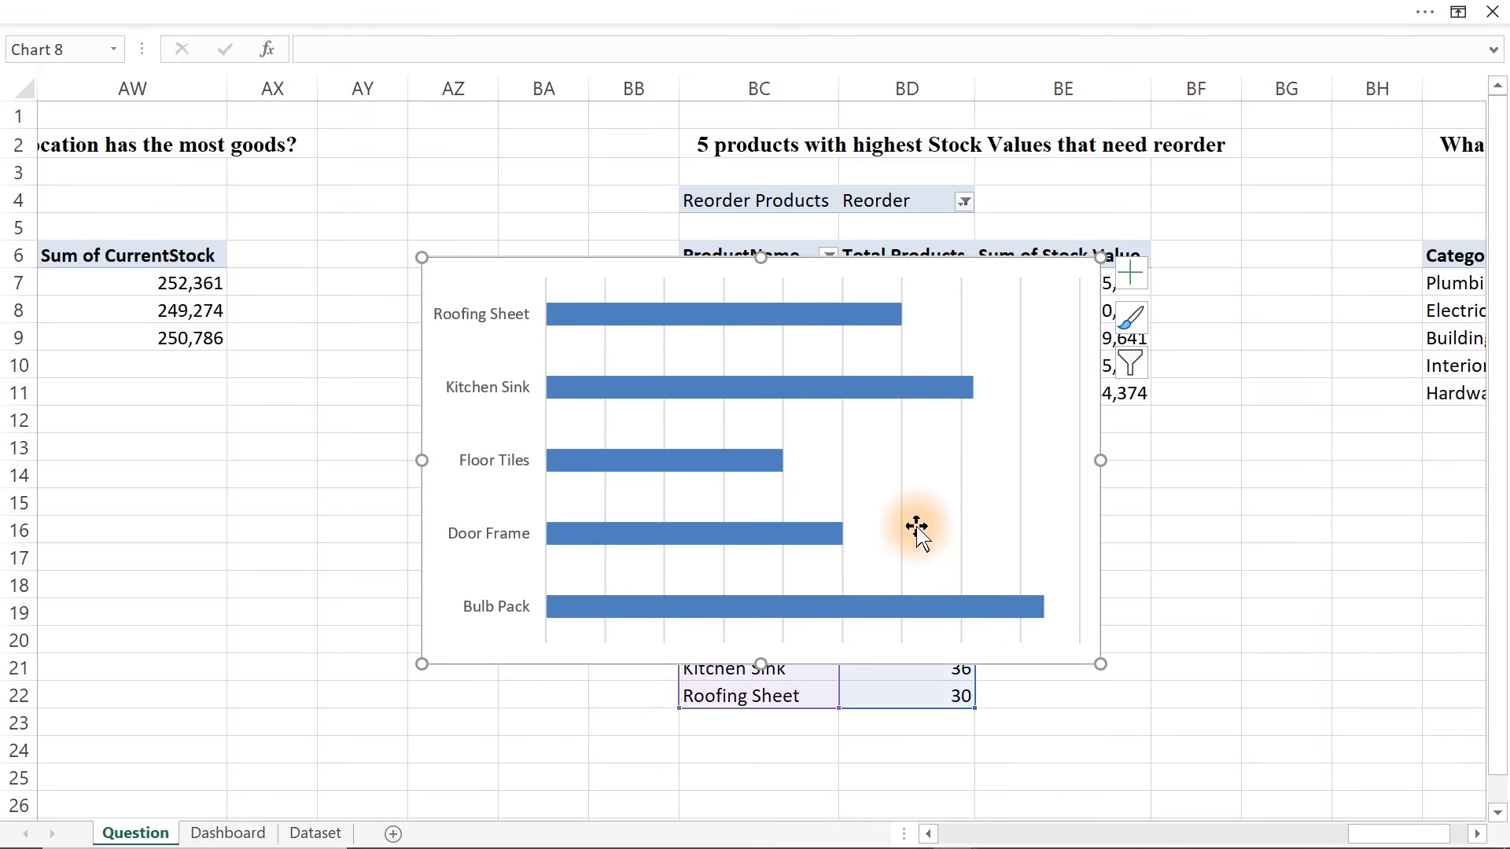
click(904, 519)
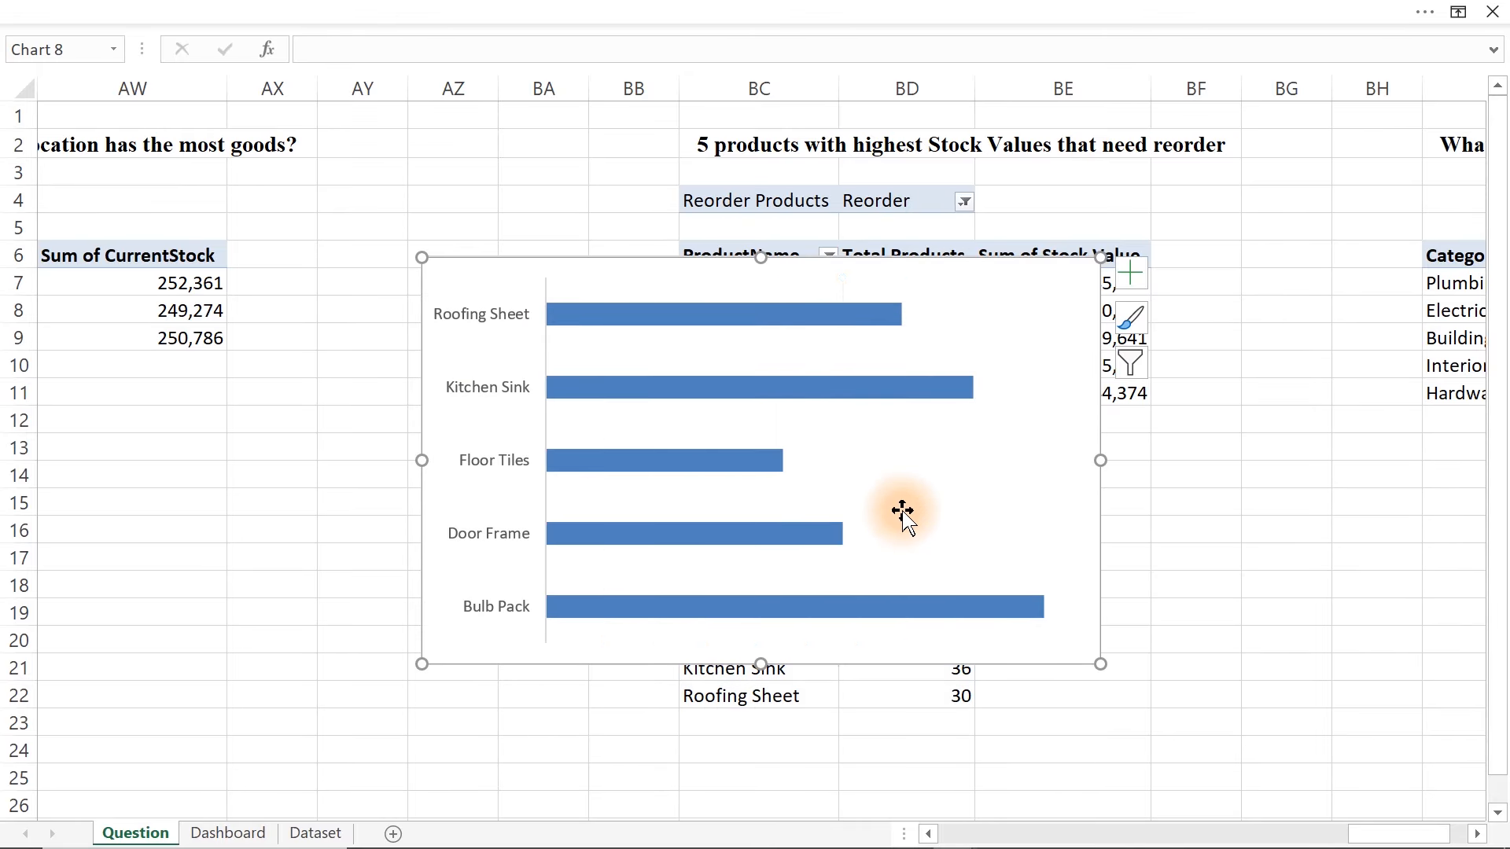
key(Delete)
- Narrow the bar chart and move it from the Question sheet to cell V21 of the Dashboard sheet
drag(1100, 665, 807, 692)
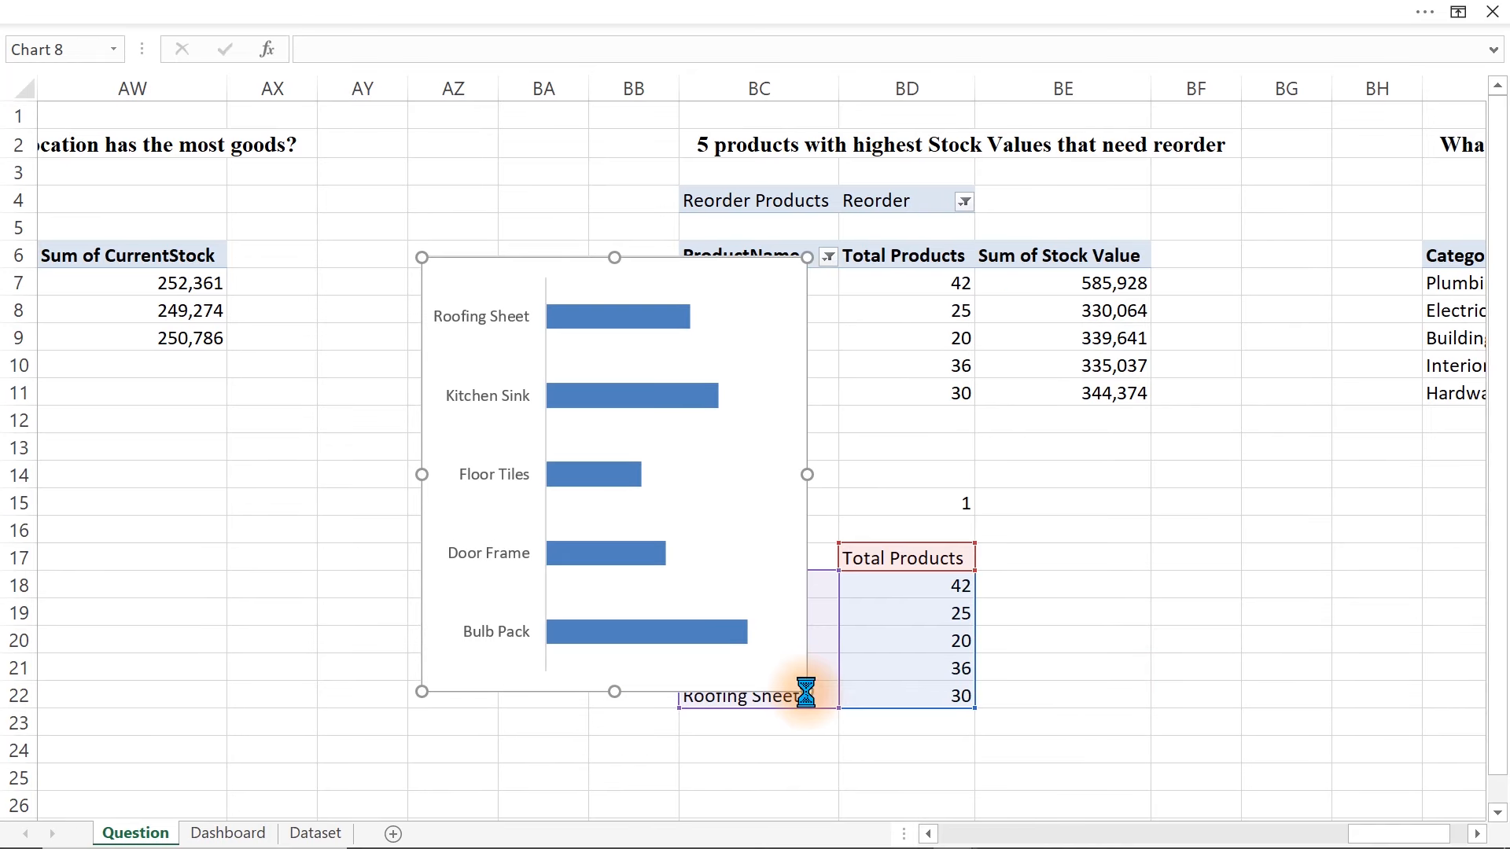
key(ctrl+x)
click(250, 835)
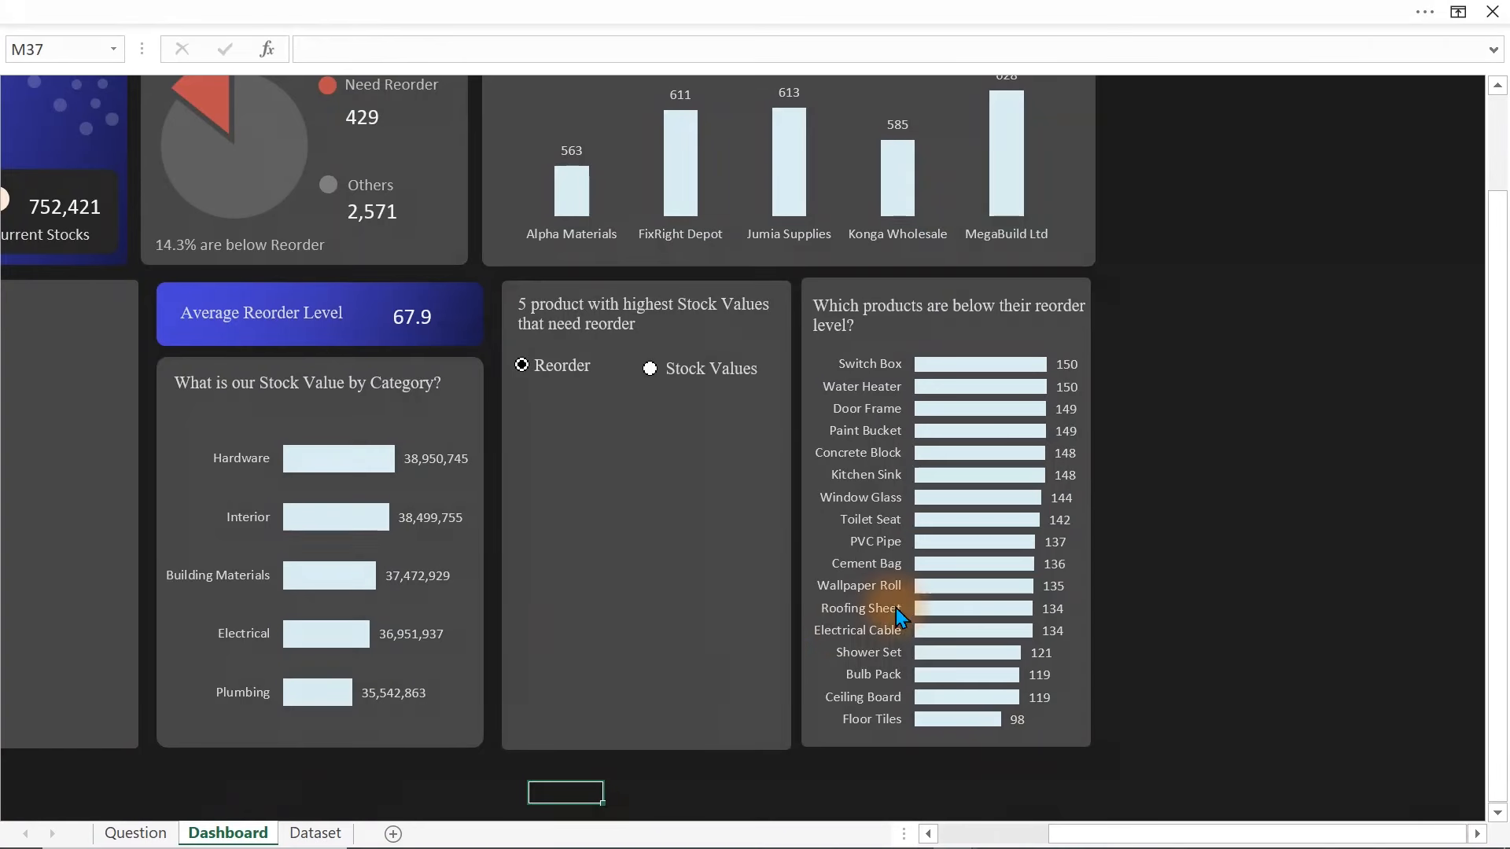
click(1229, 430)
key(ctrl+v)
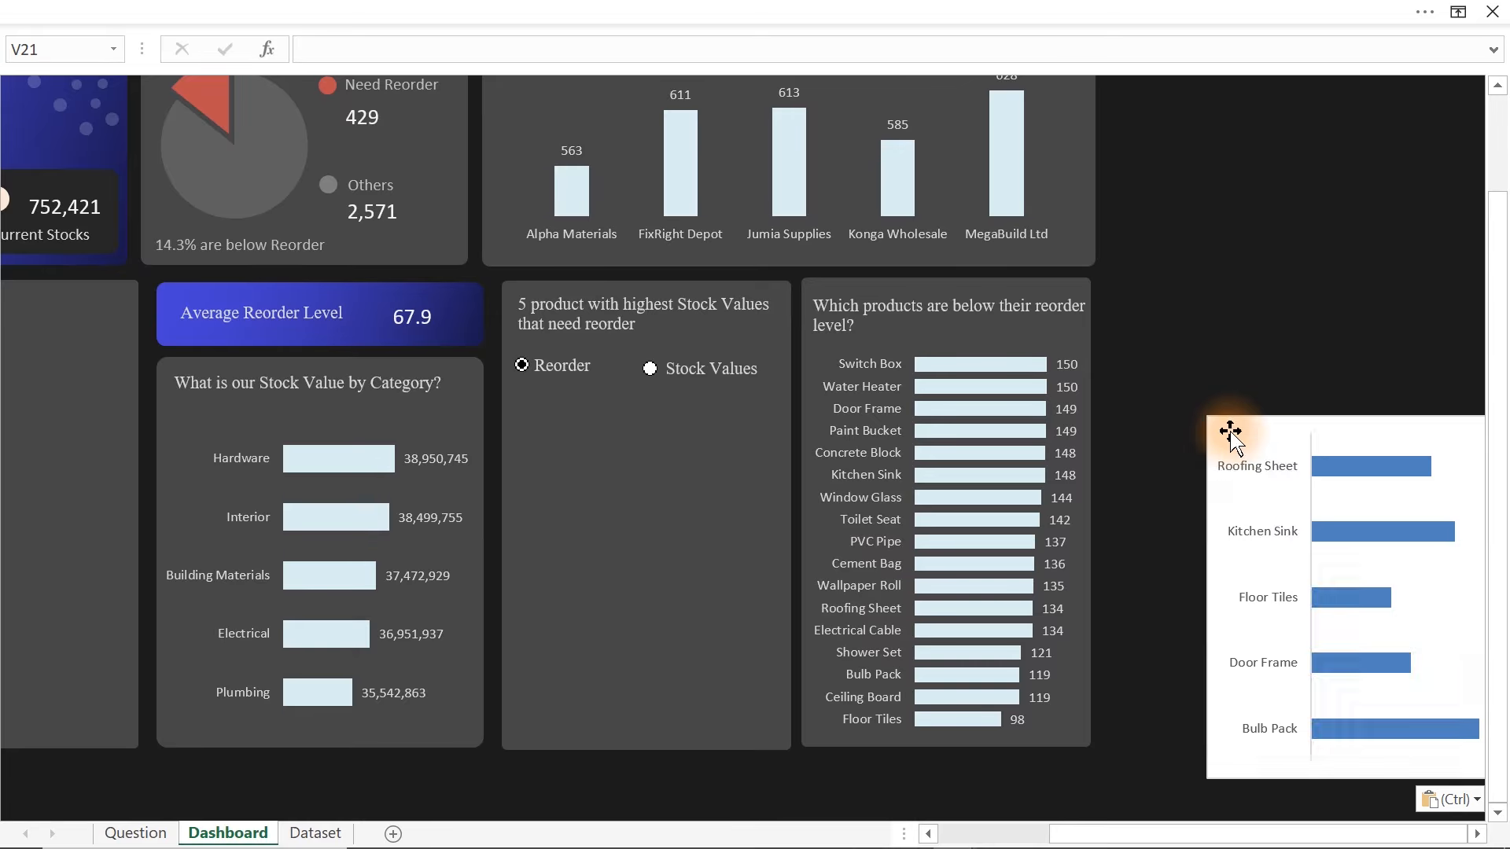
- Position the bar chart beneath the Reorder and Stock Values option buttons and remove its fill and border
drag(1314, 415, 617, 384)
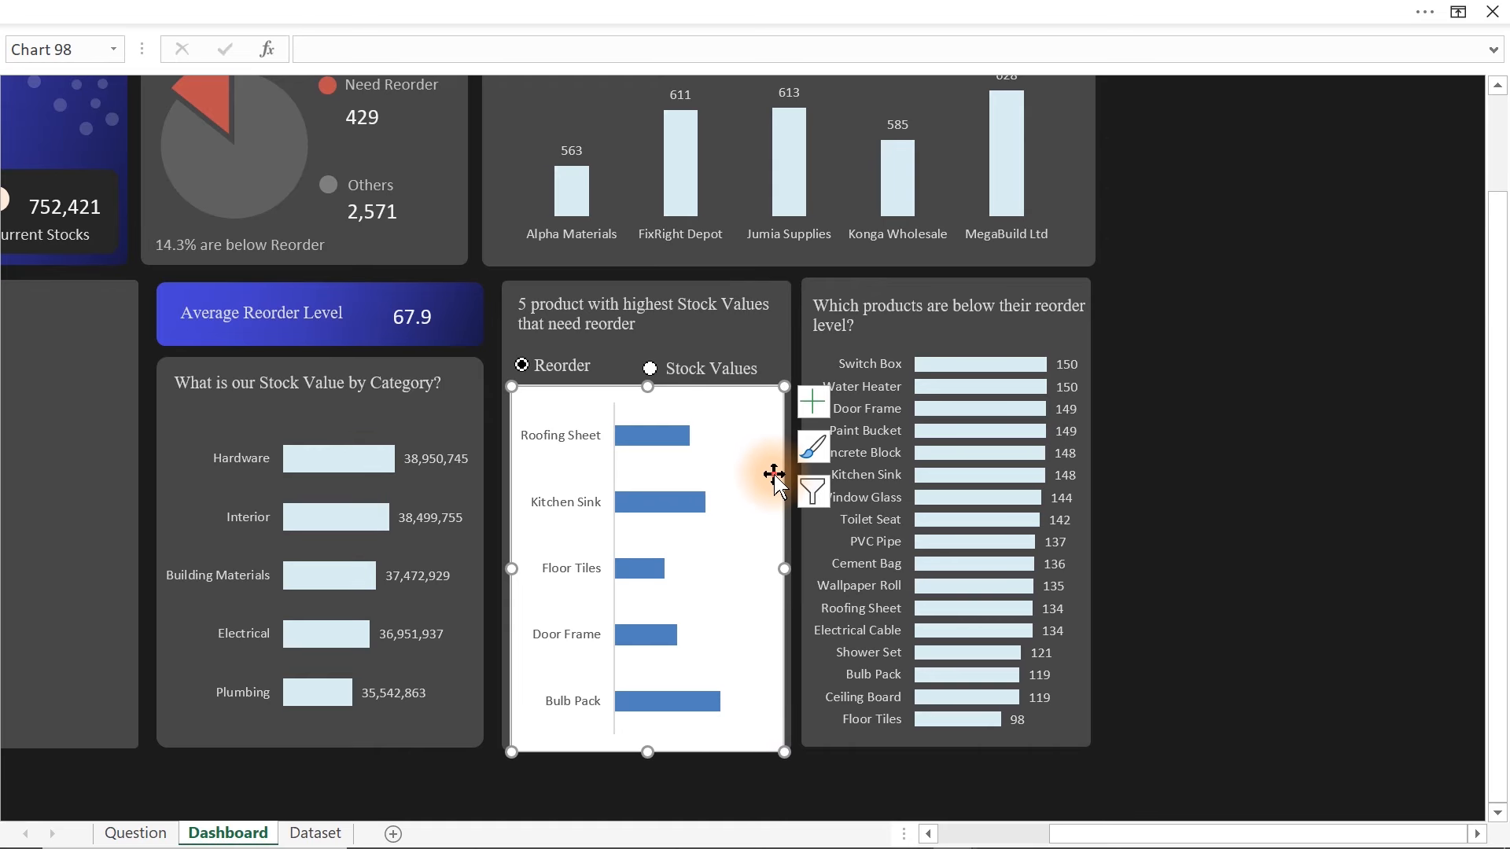
double_click(787, 400)
click(259, 372)
click(232, 592)
- Set the font colour of the bar chart's product name labels to white
click(566, 505)
click(250, 9)
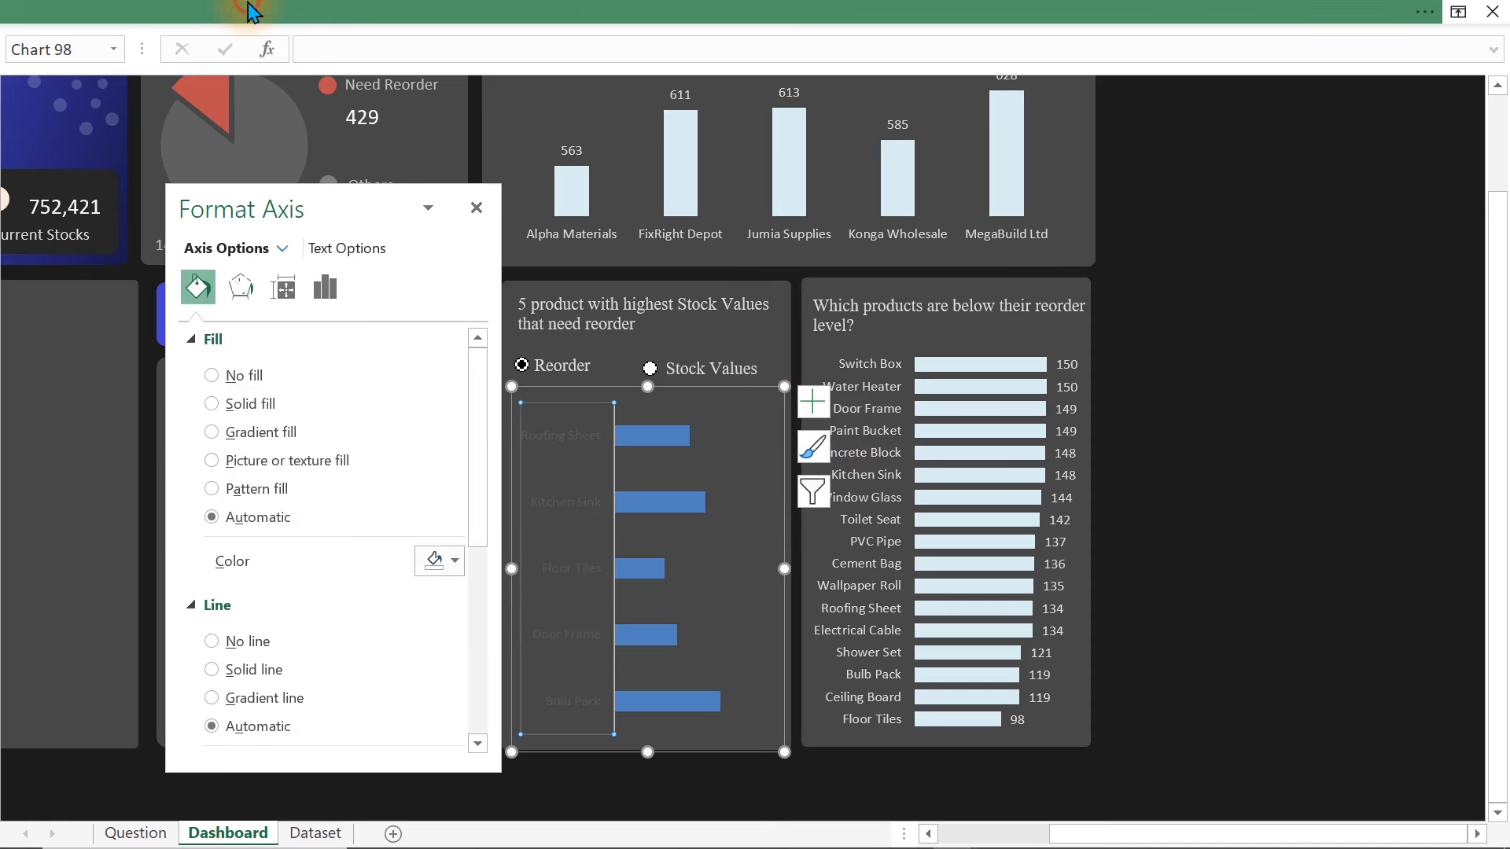
click(102, 58)
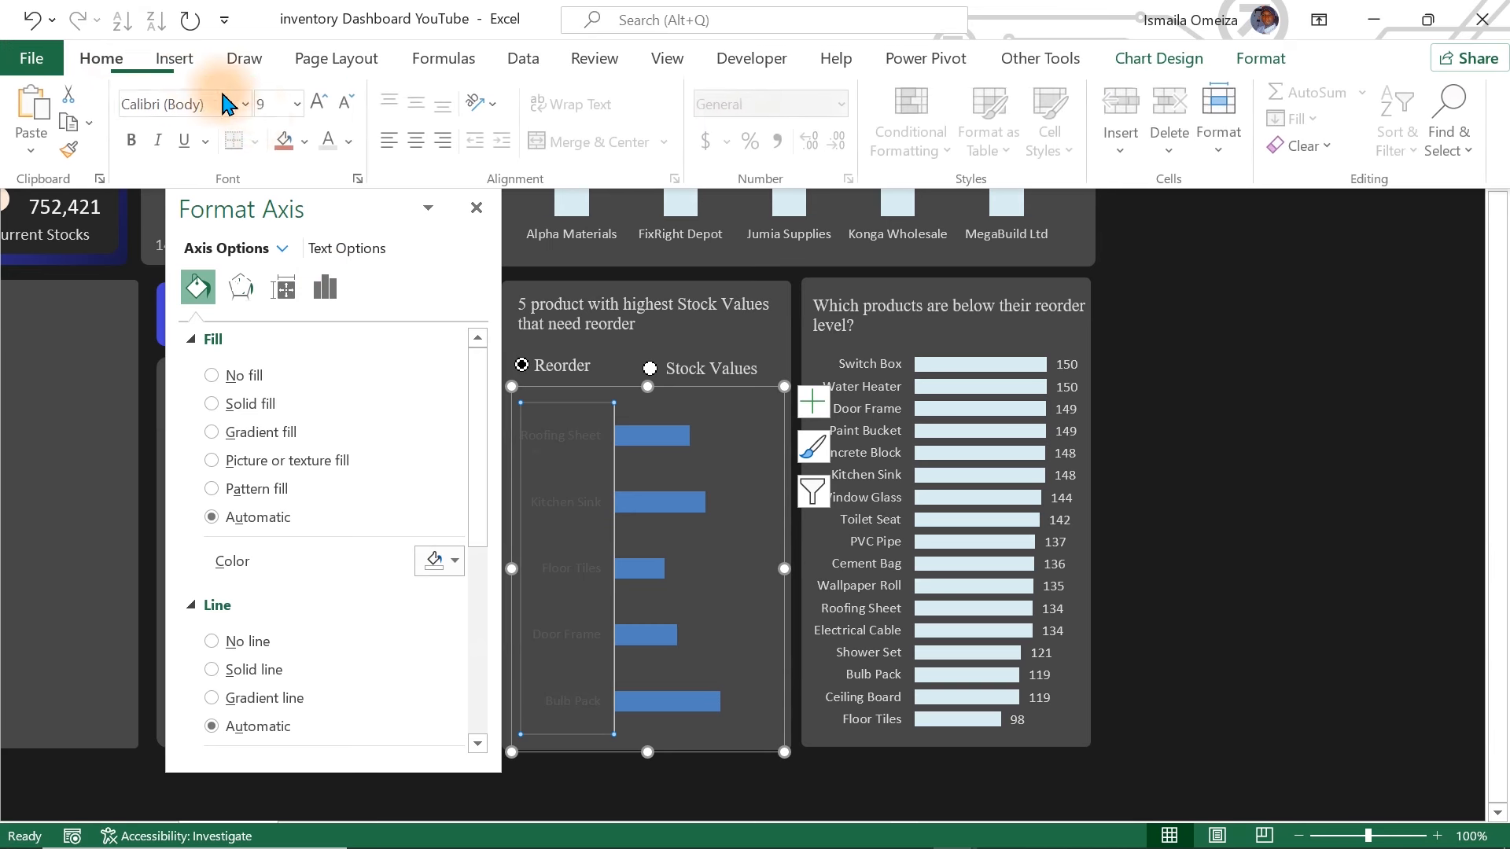
click(331, 141)
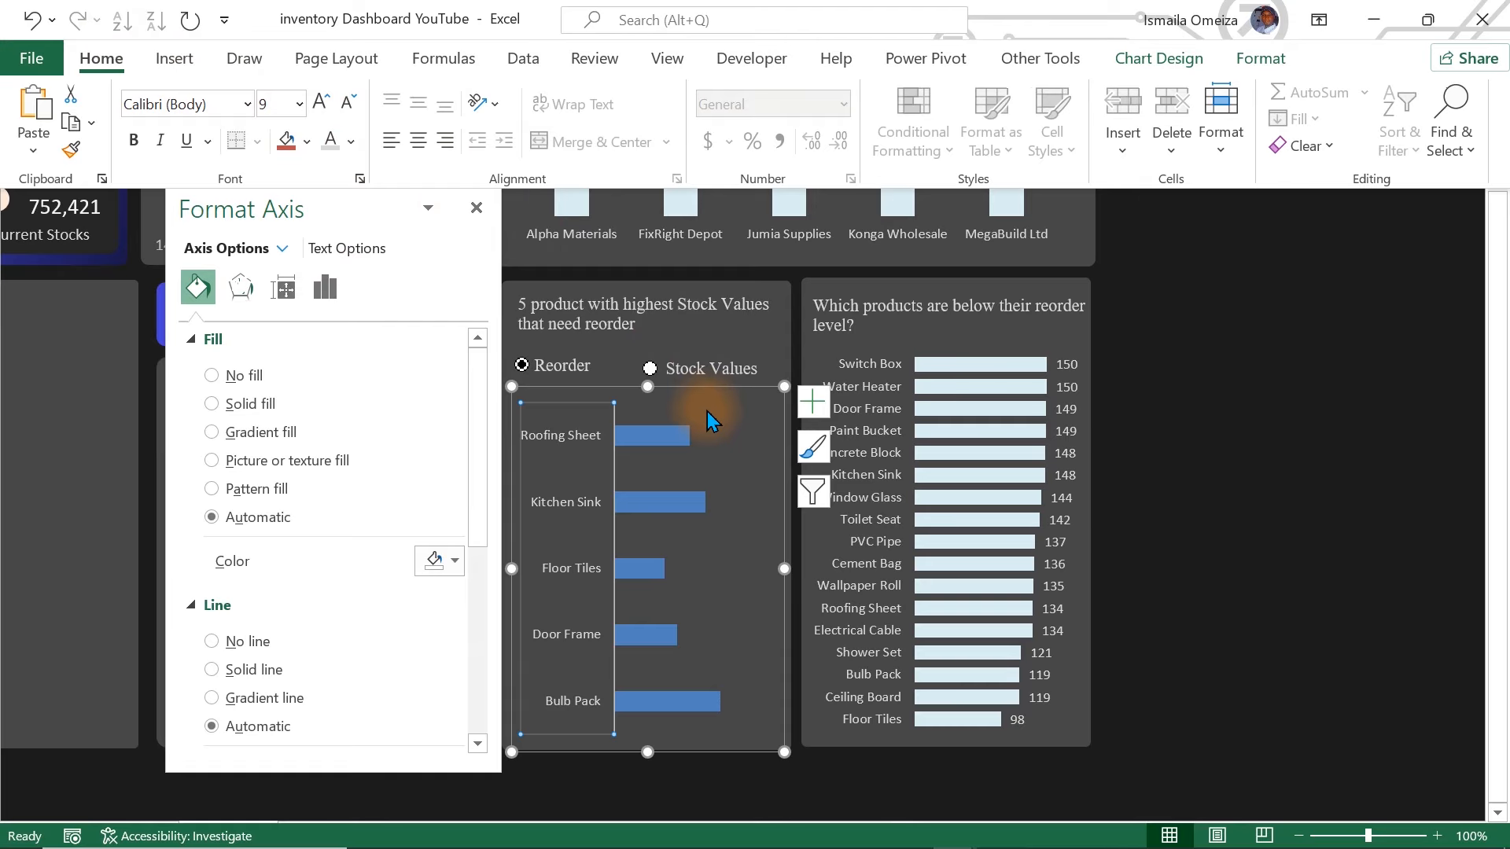
- Add data labels to the bars of the top 5 products chart
click(673, 444)
click(826, 409)
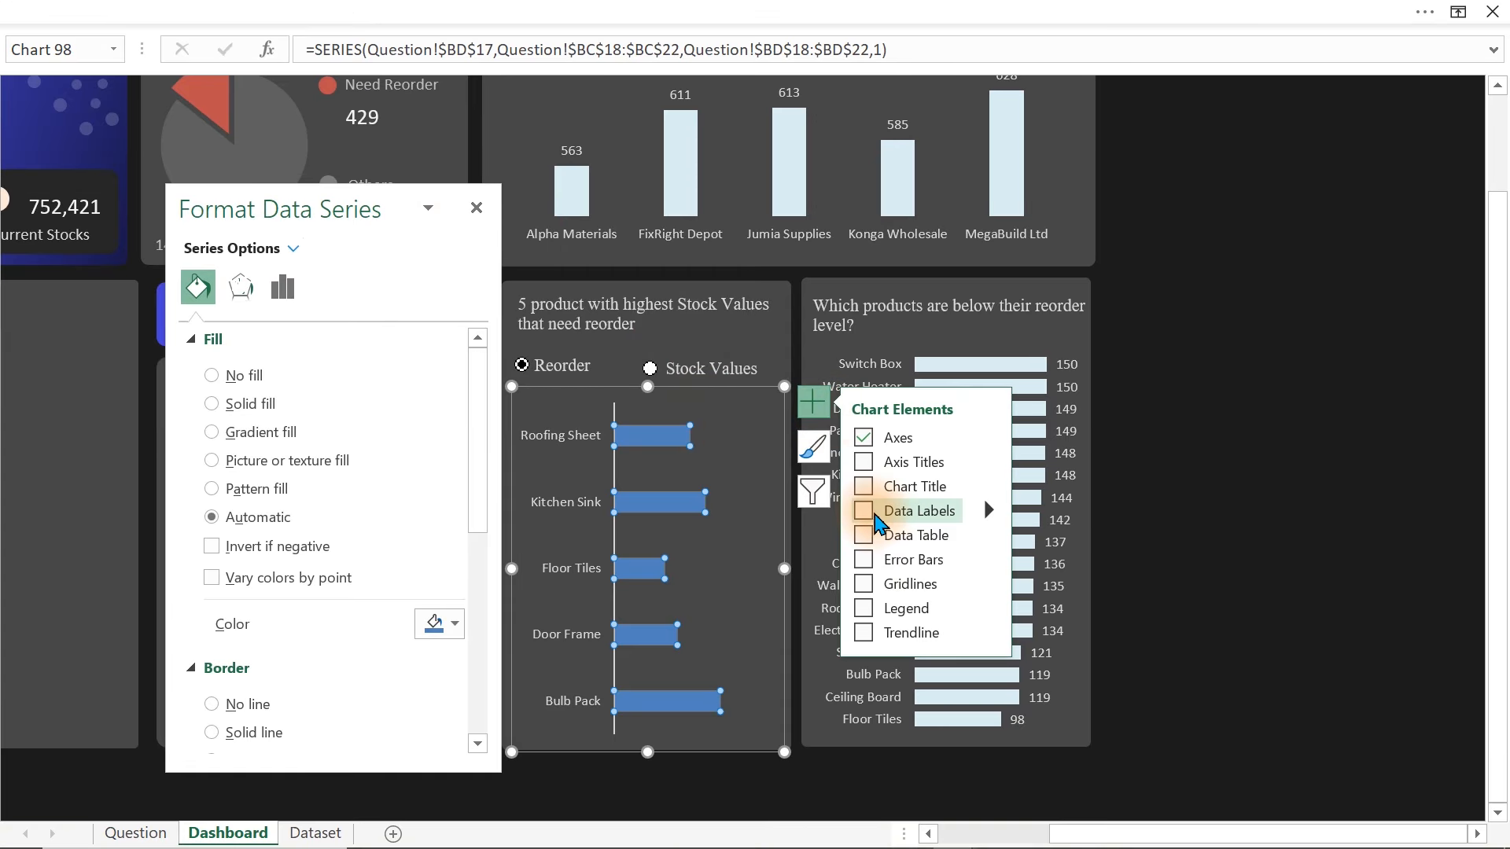
click(864, 536)
click(865, 536)
click(864, 511)
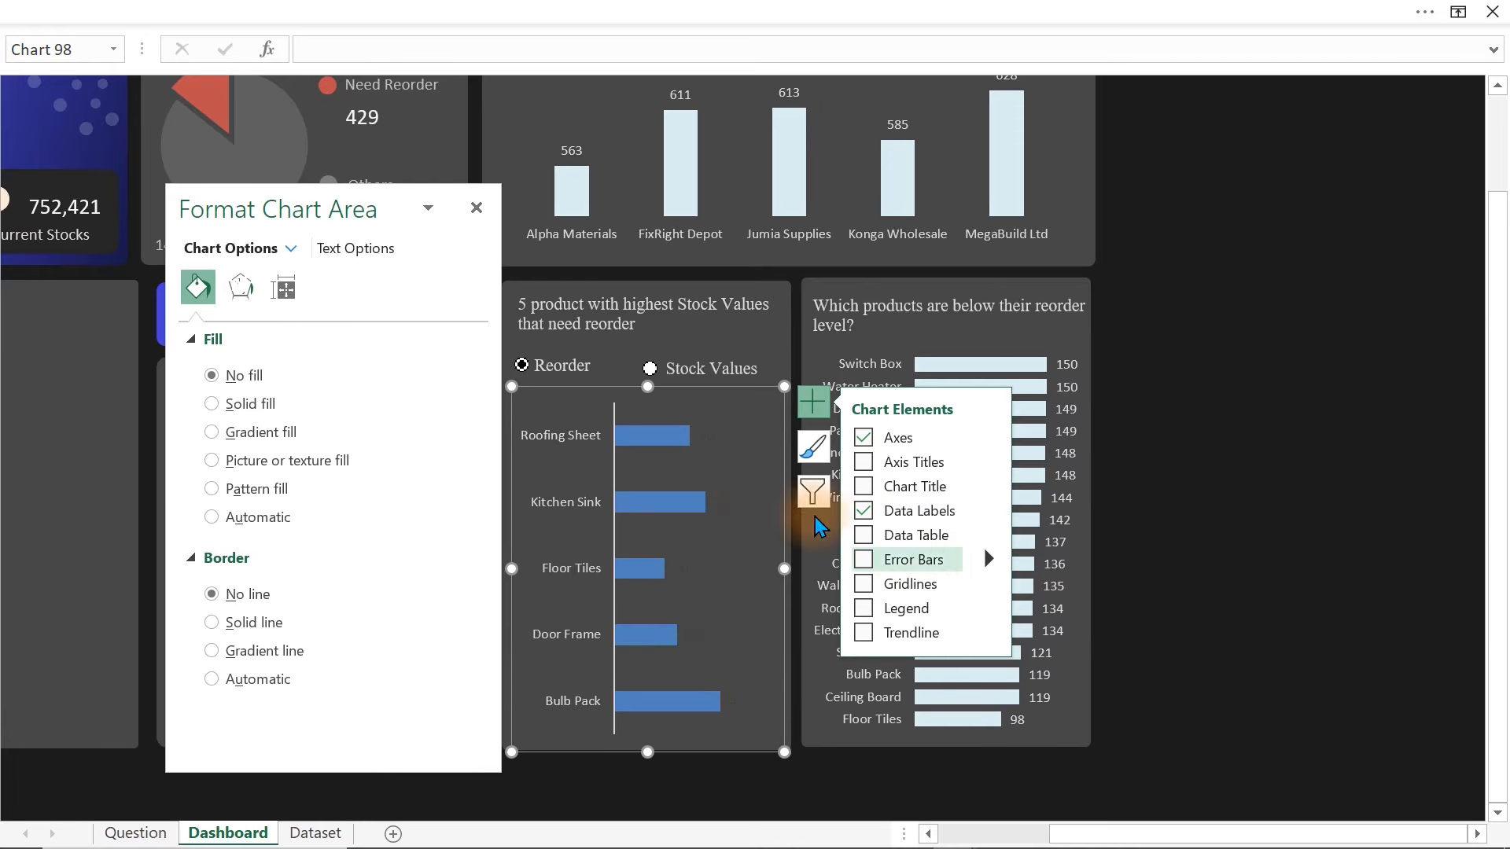
- Set the font colour of the top 5 products chart's data labels to white
click(709, 470)
click(715, 506)
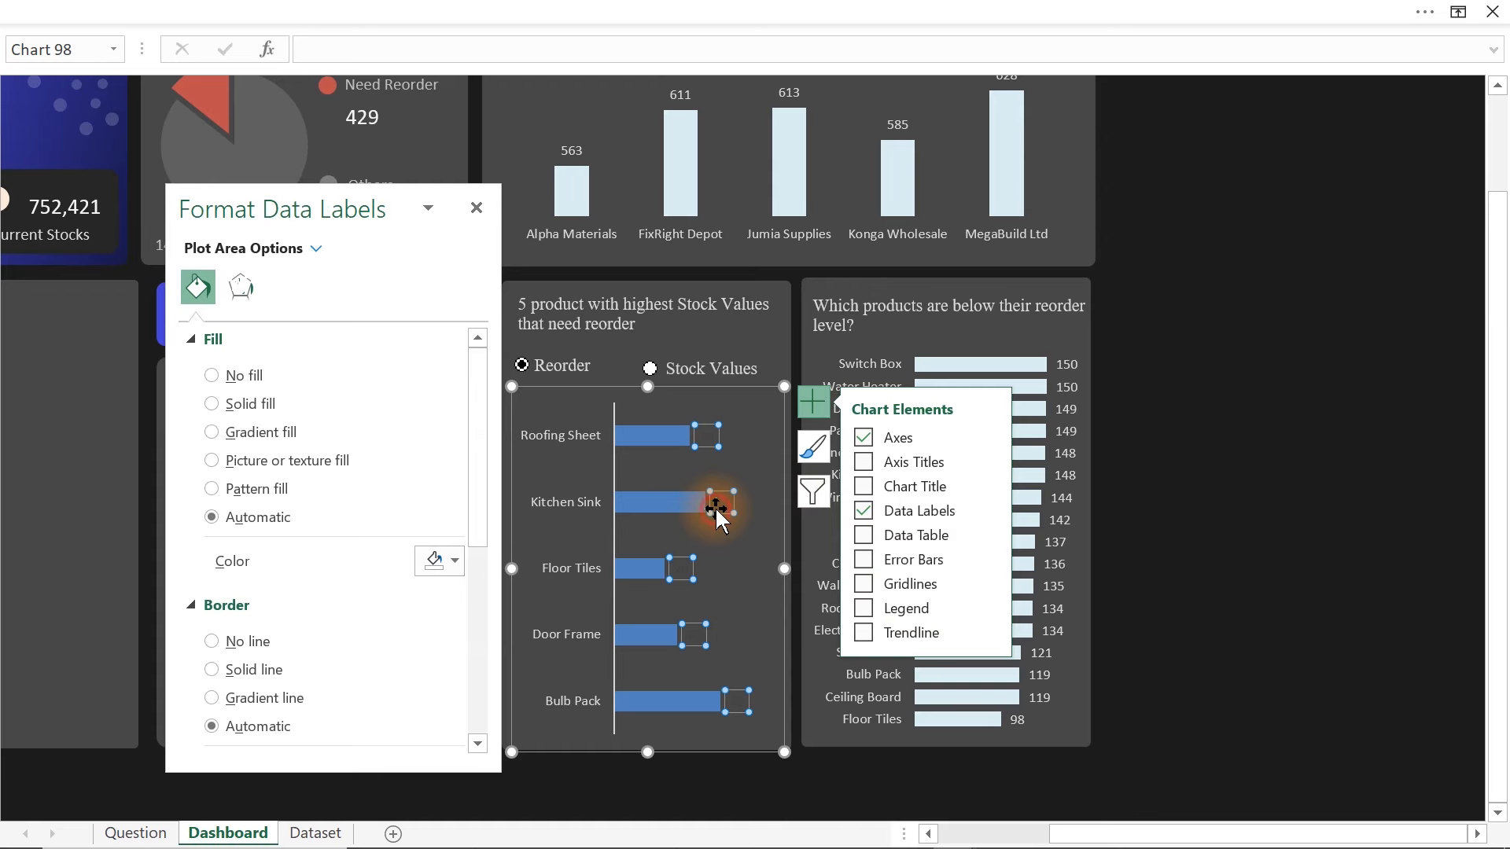
click(380, 11)
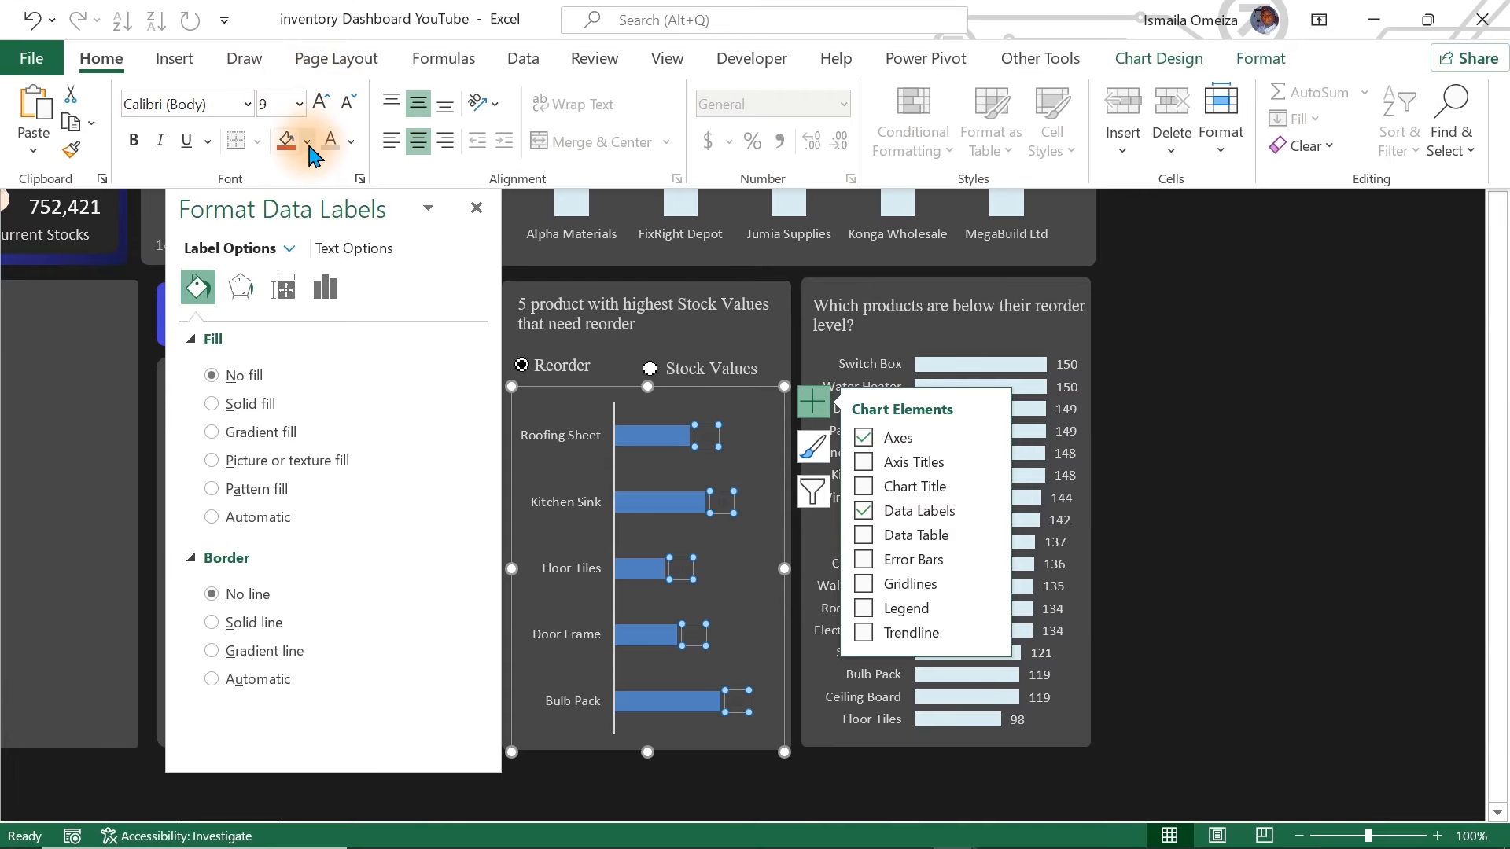
click(1196, 449)
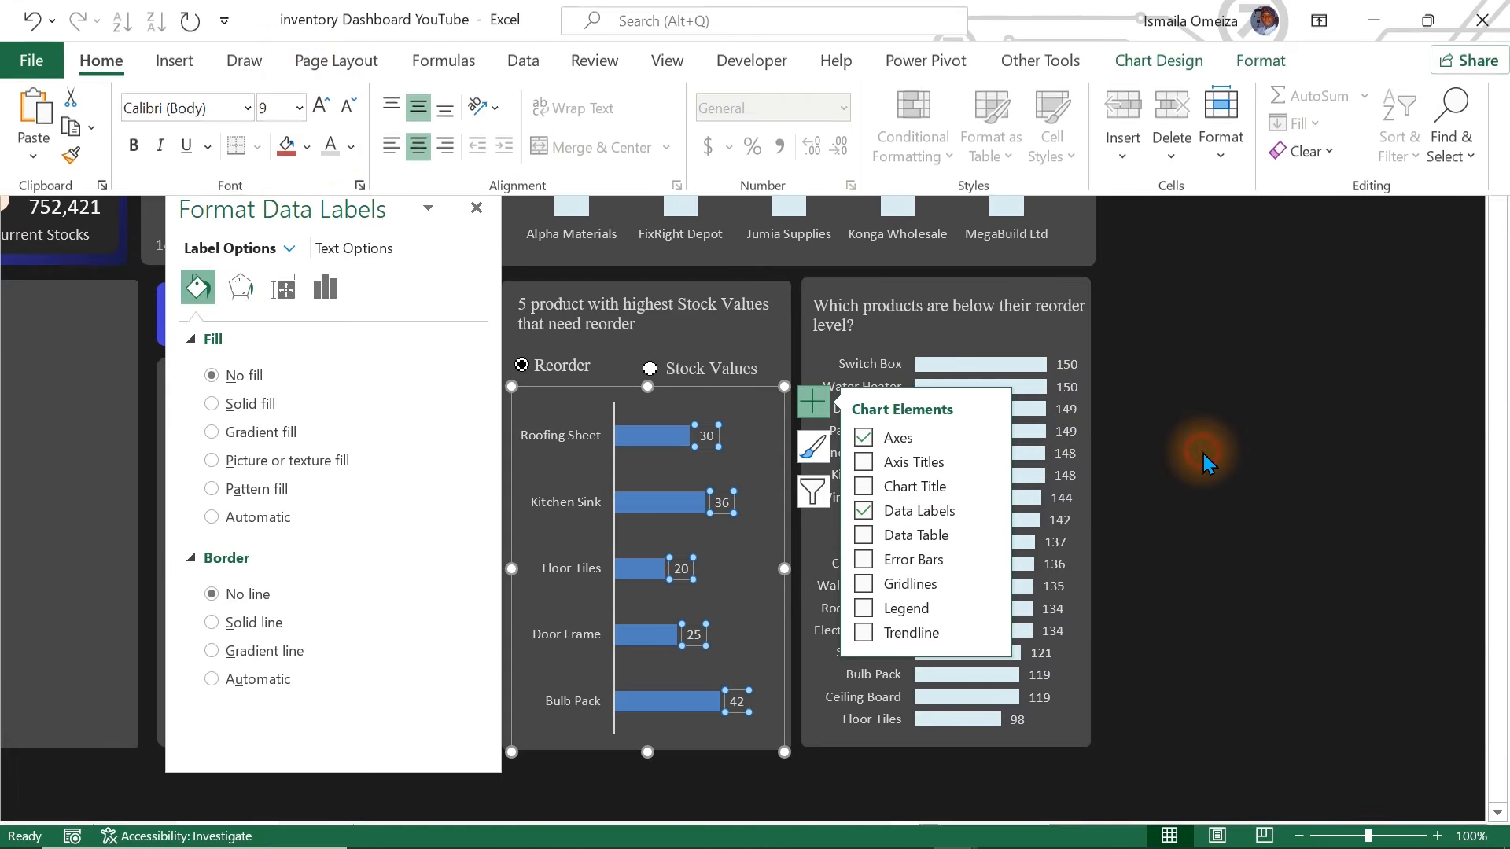
- Switch the chart to Stock Values, then widen the chart area and narrow the plot area so the data labels fit on one line within the panel
click(696, 382)
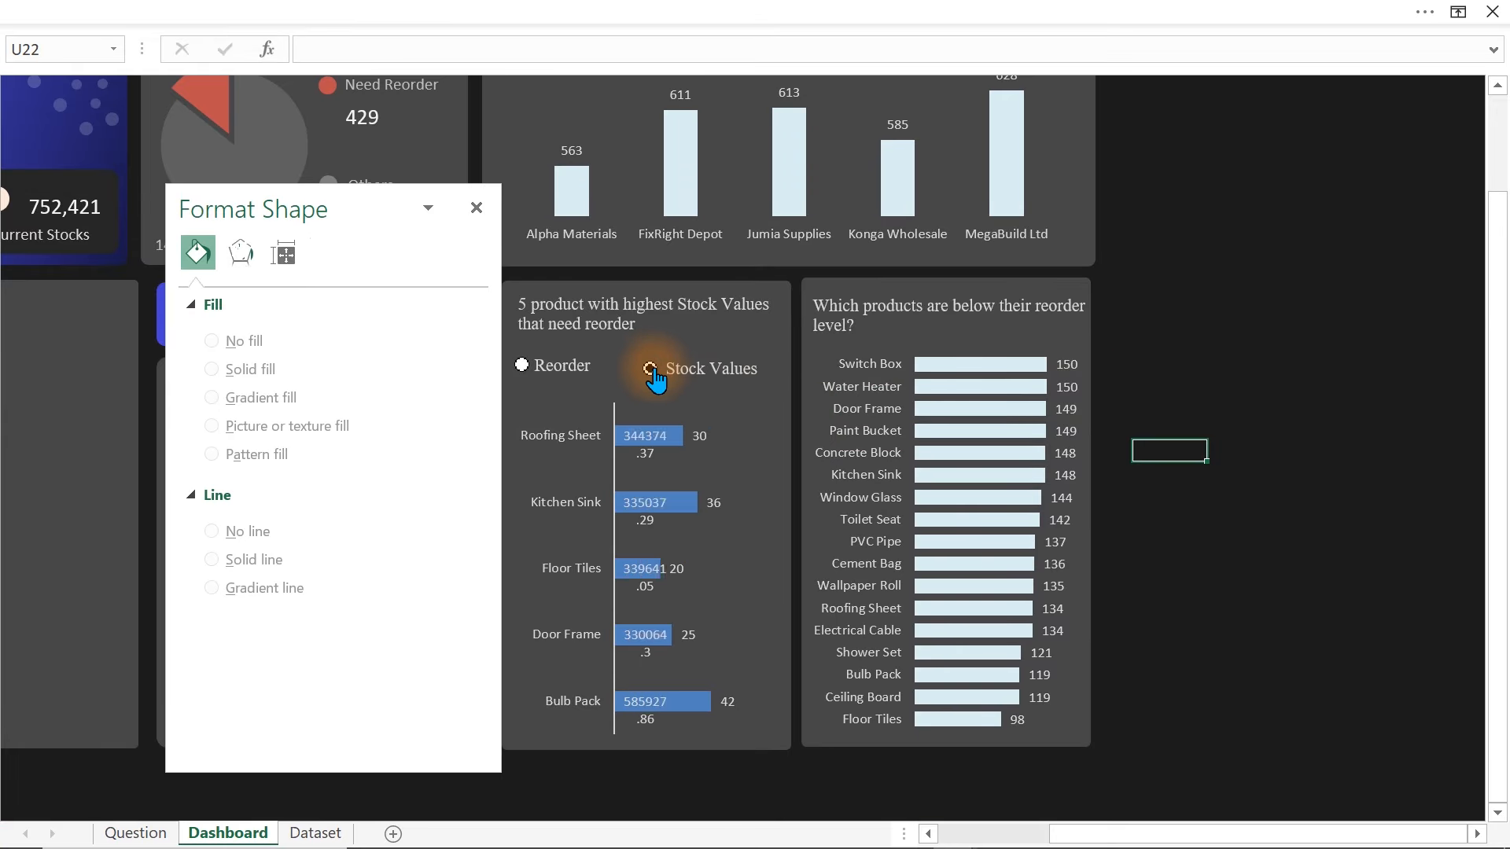
click(720, 472)
click(709, 437)
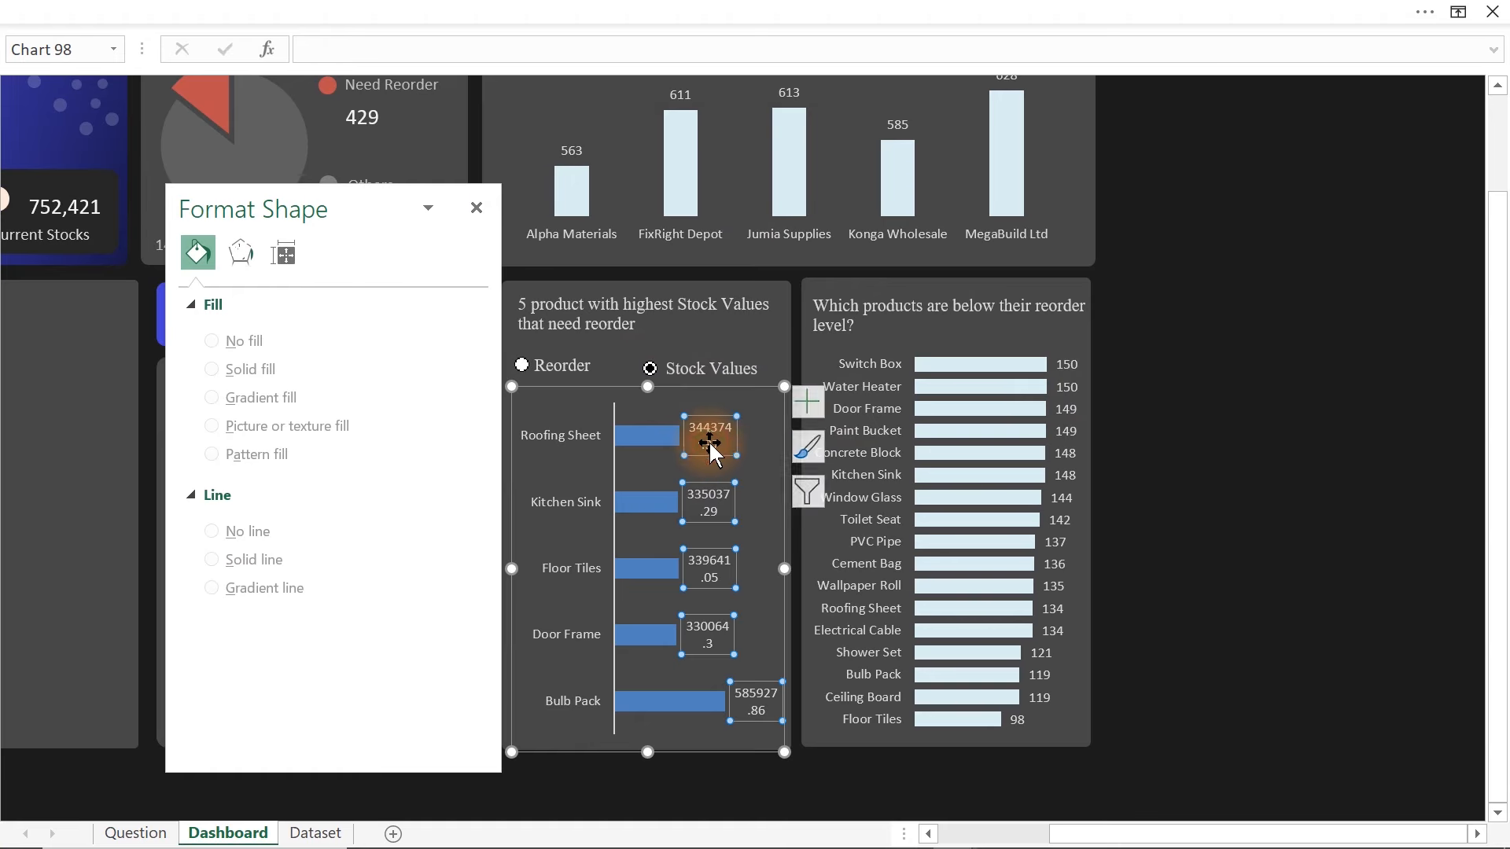
drag(785, 571, 865, 570)
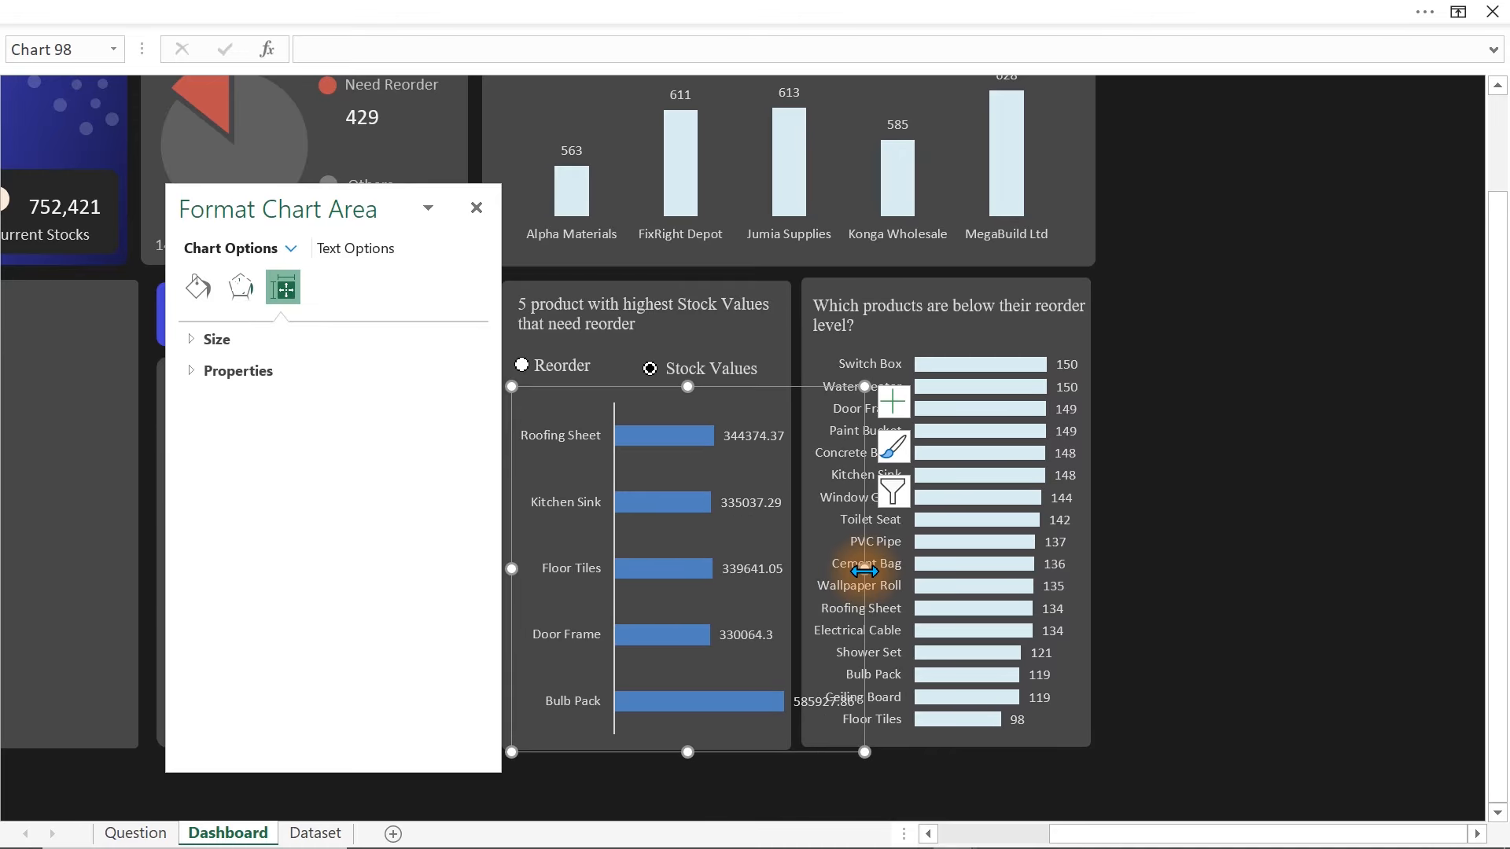
click(674, 574)
click(752, 532)
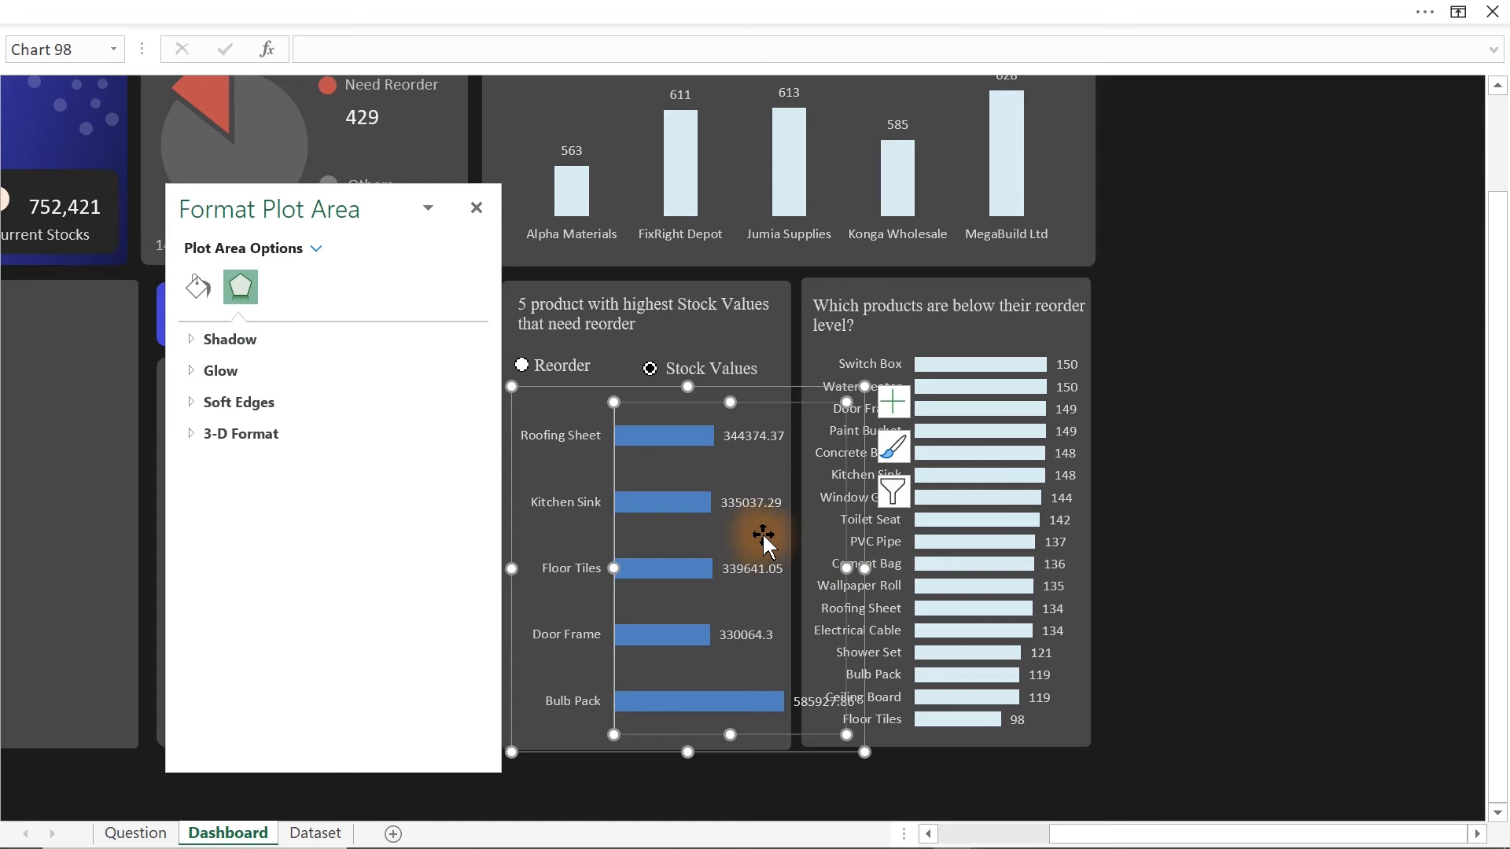
drag(840, 568, 777, 565)
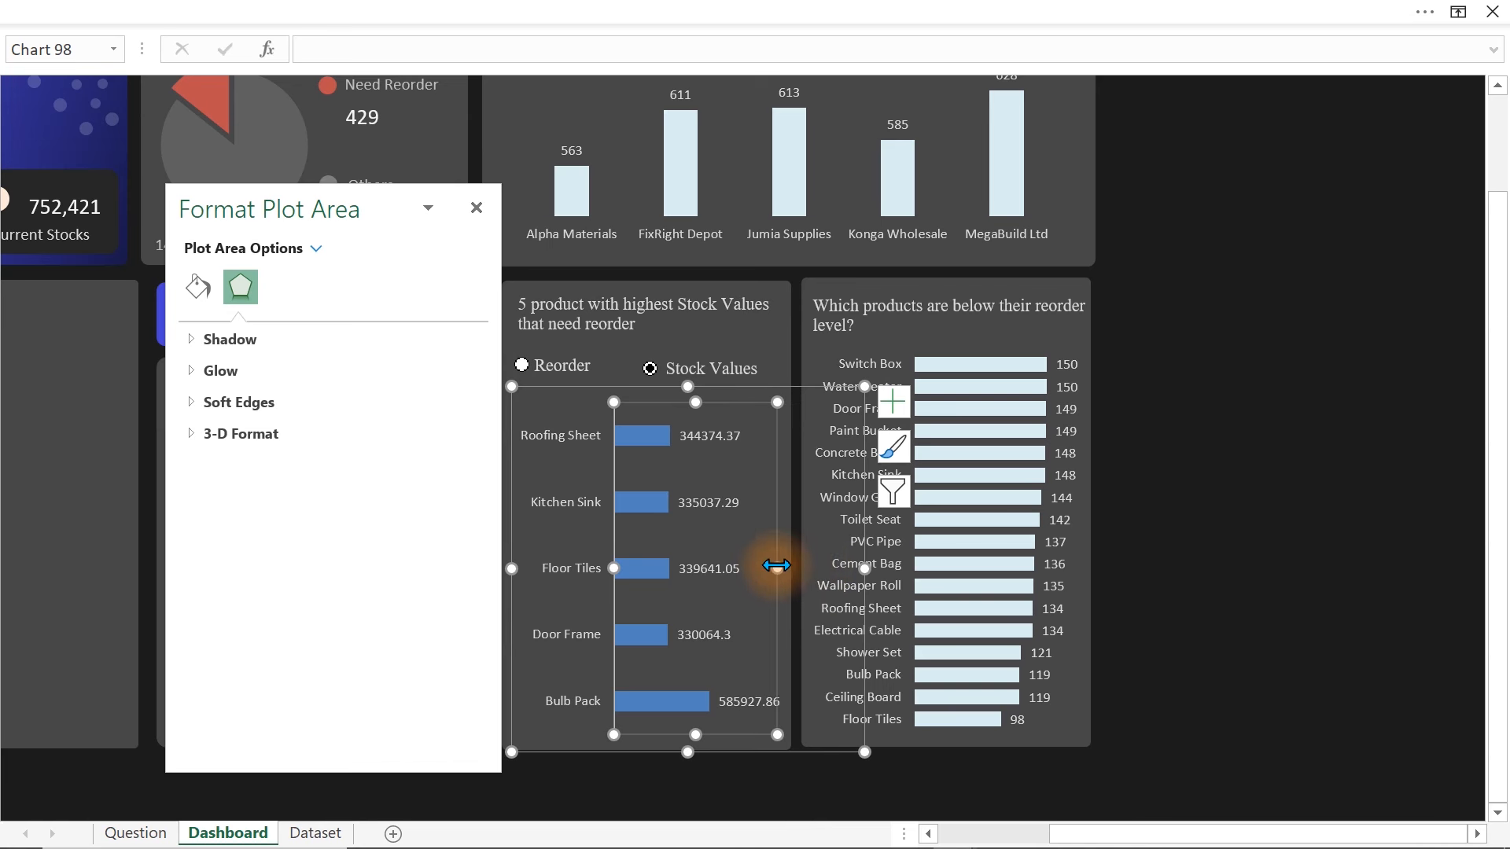
click(1258, 544)
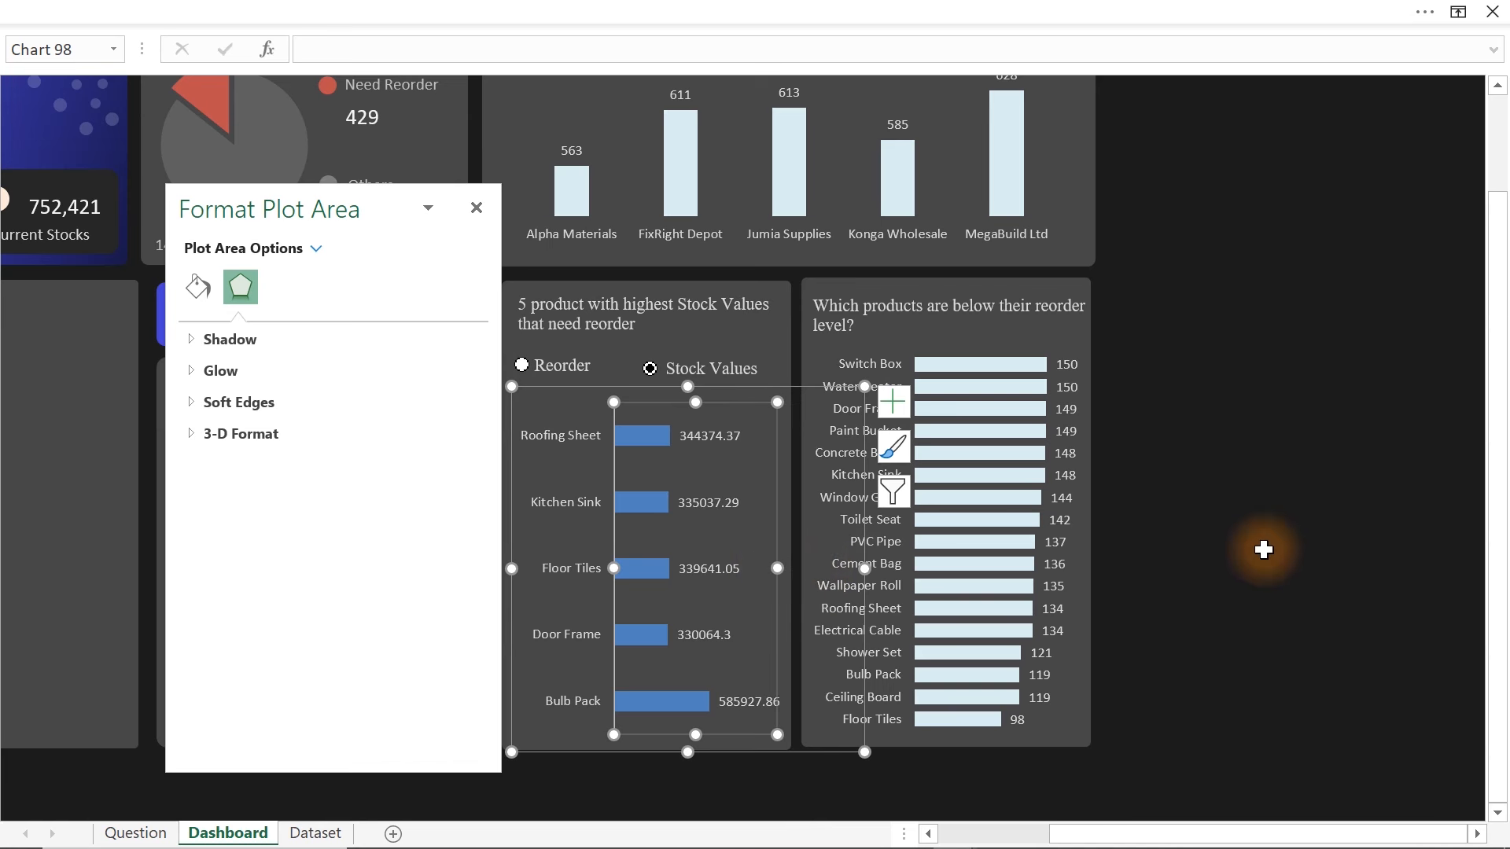
- Remove the product axis line and fill the bars with the same pale blue as the other dashboard charts
click(611, 468)
click(614, 477)
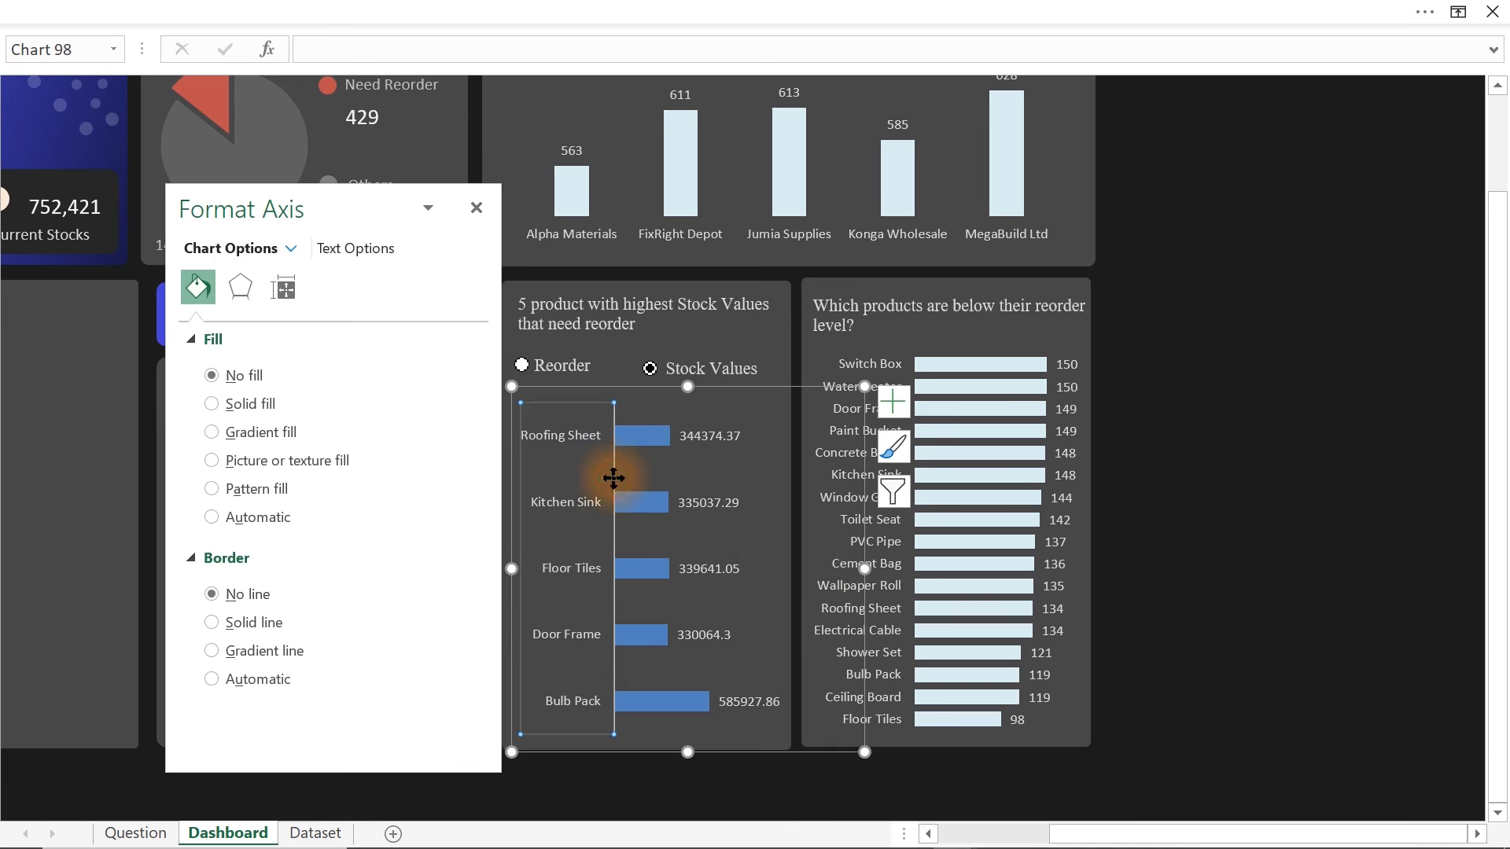
click(211, 641)
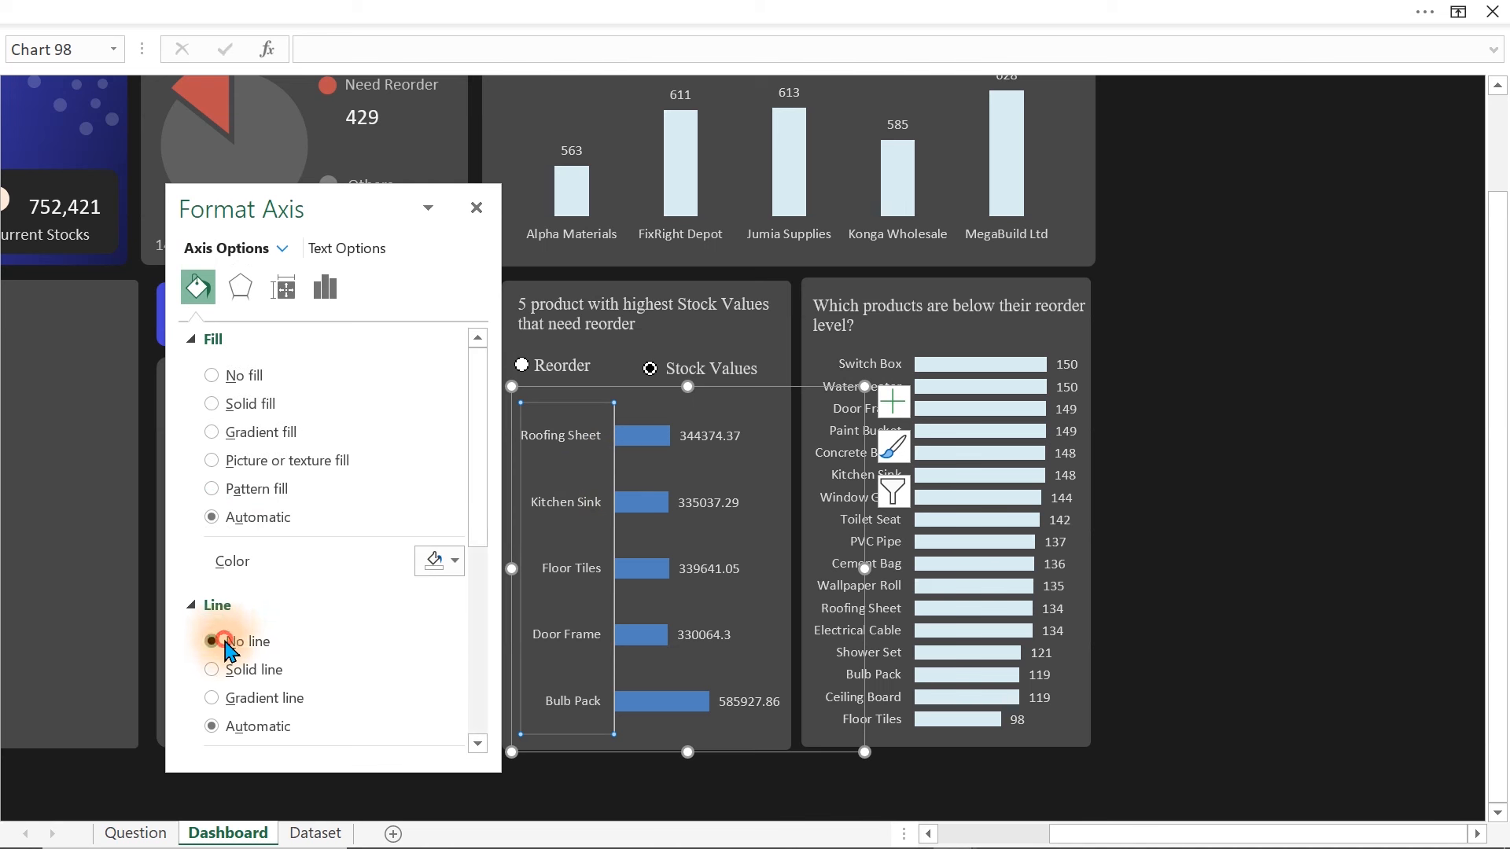
click(649, 434)
click(441, 625)
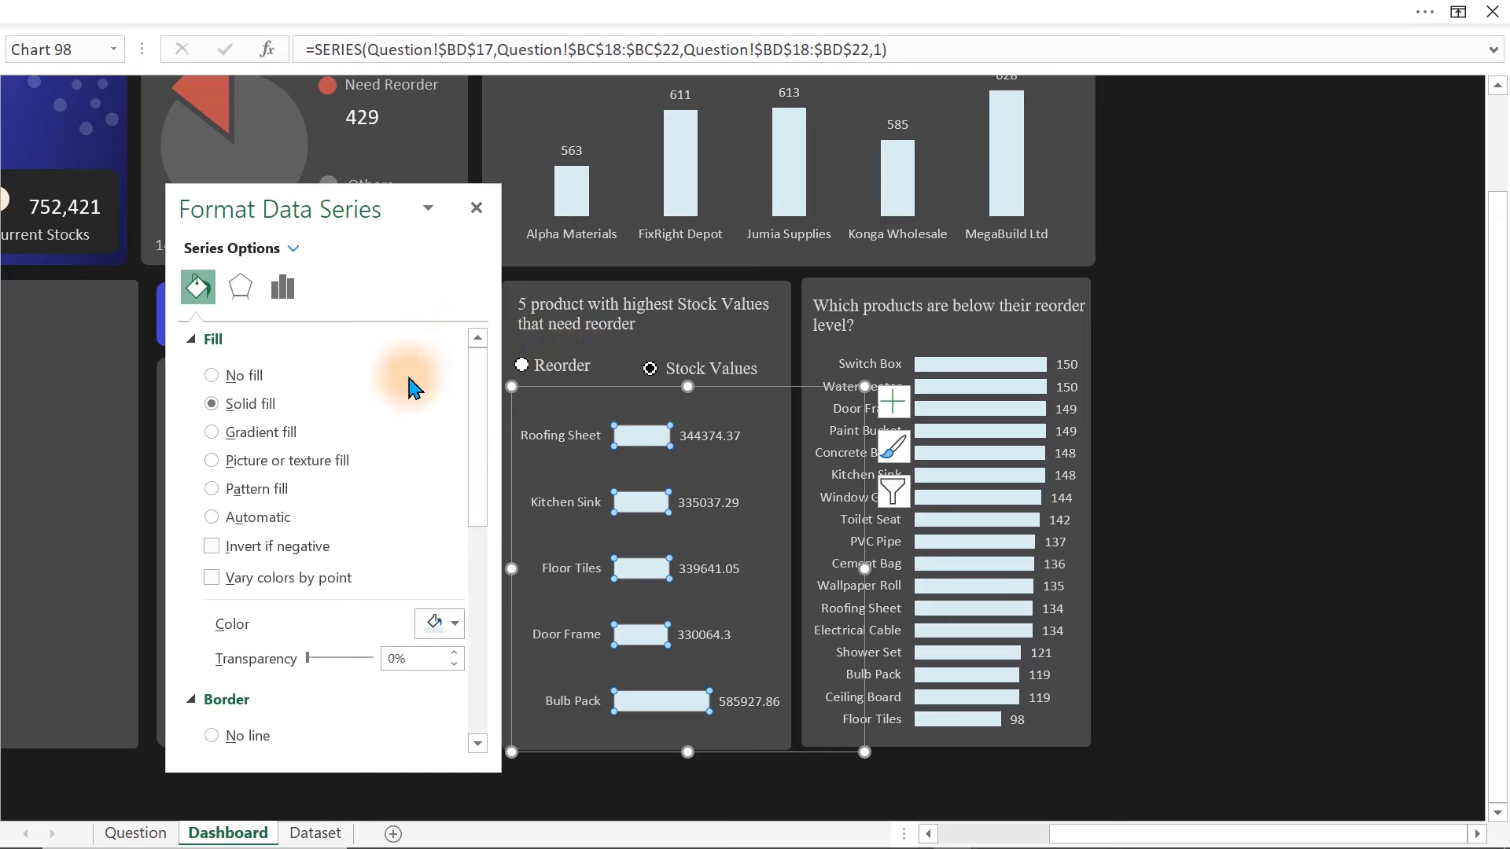
- Set the bars' gap width to 124% and switch the chart back to Reorder
click(282, 287)
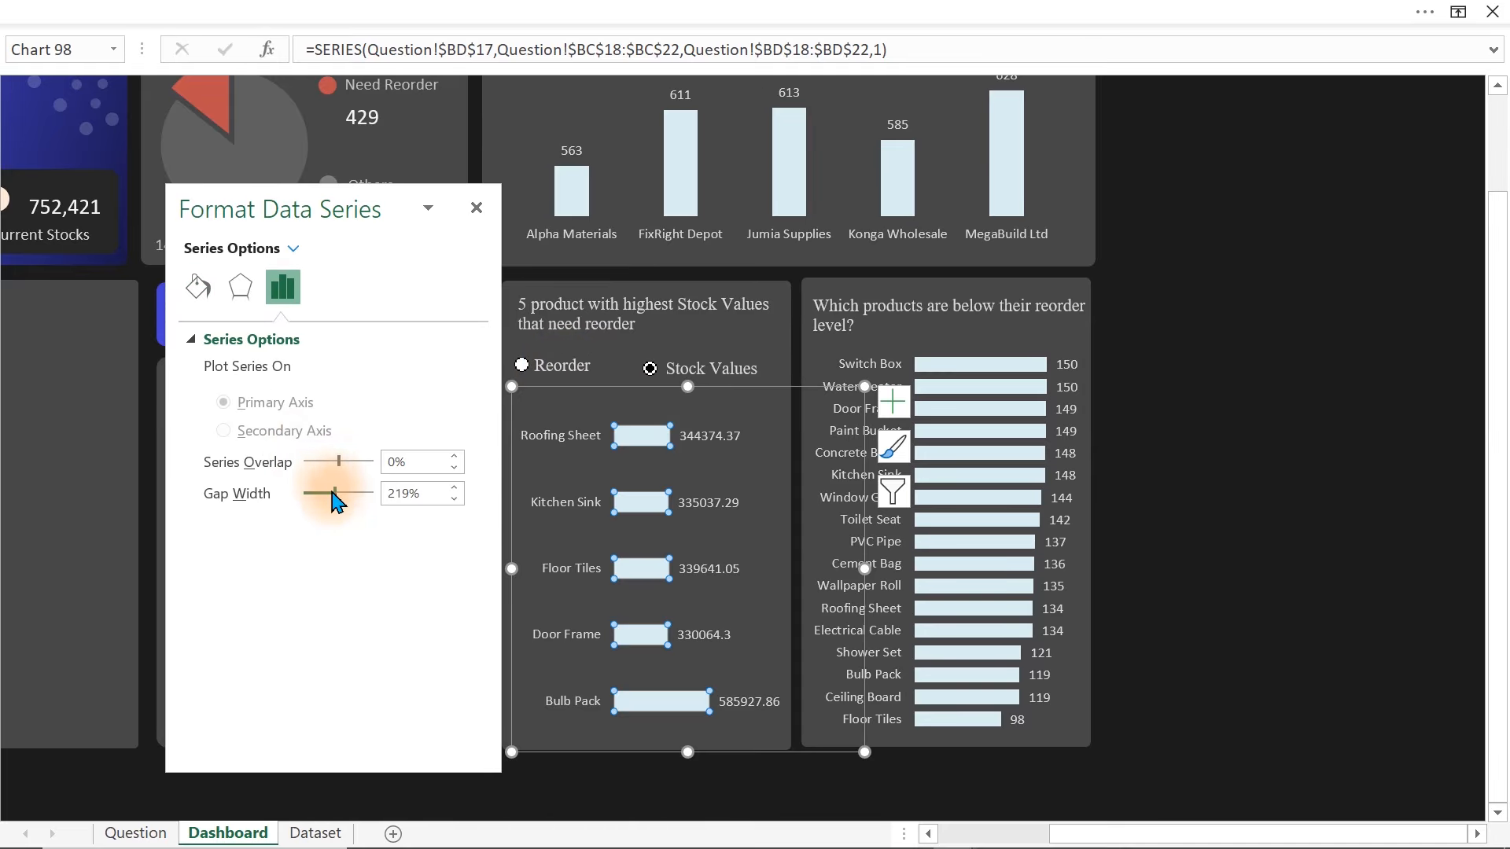
click(1256, 472)
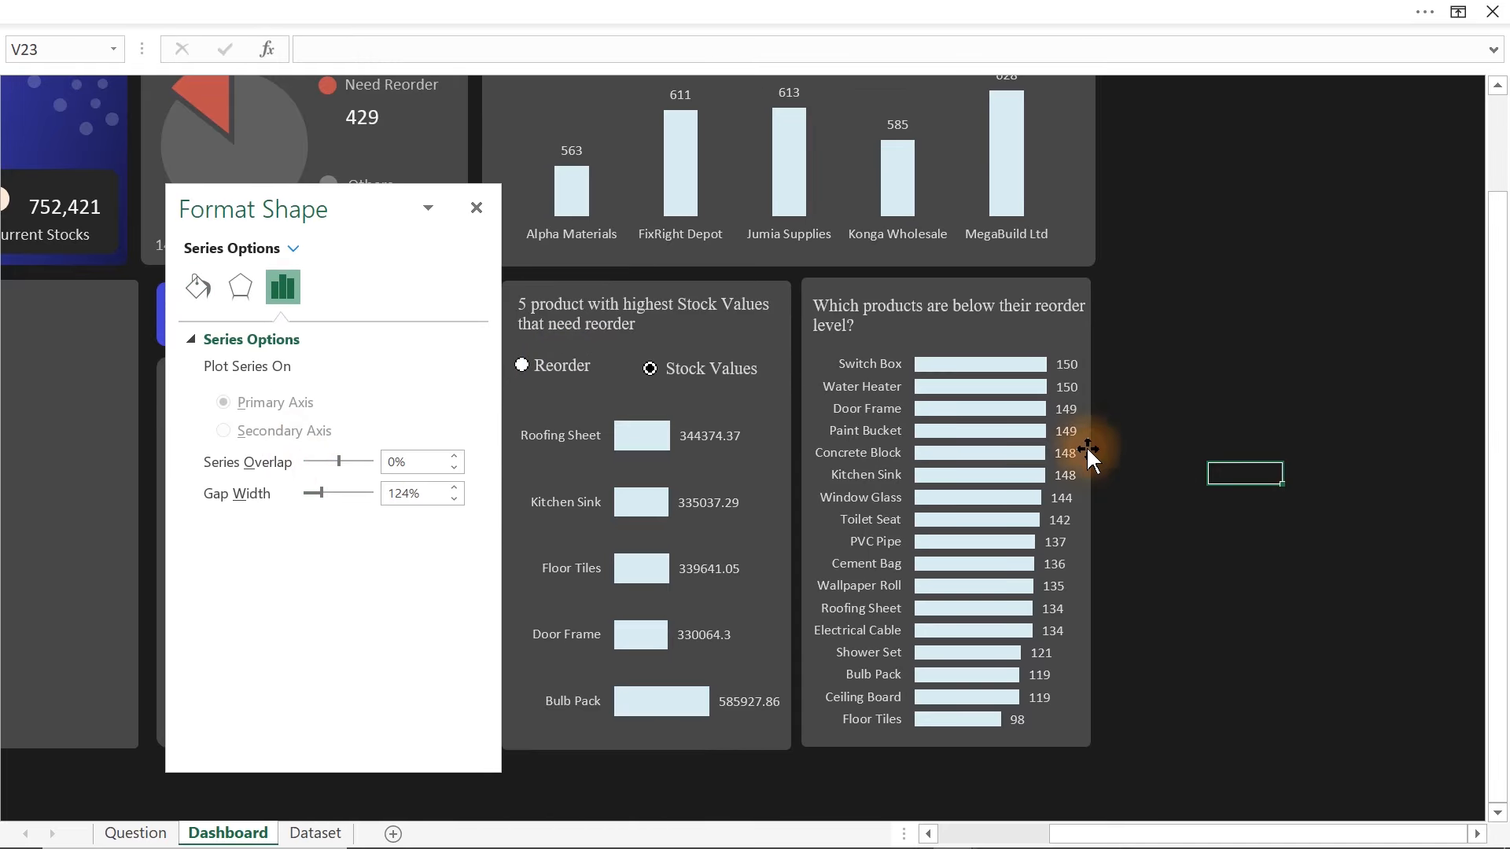
click(535, 369)
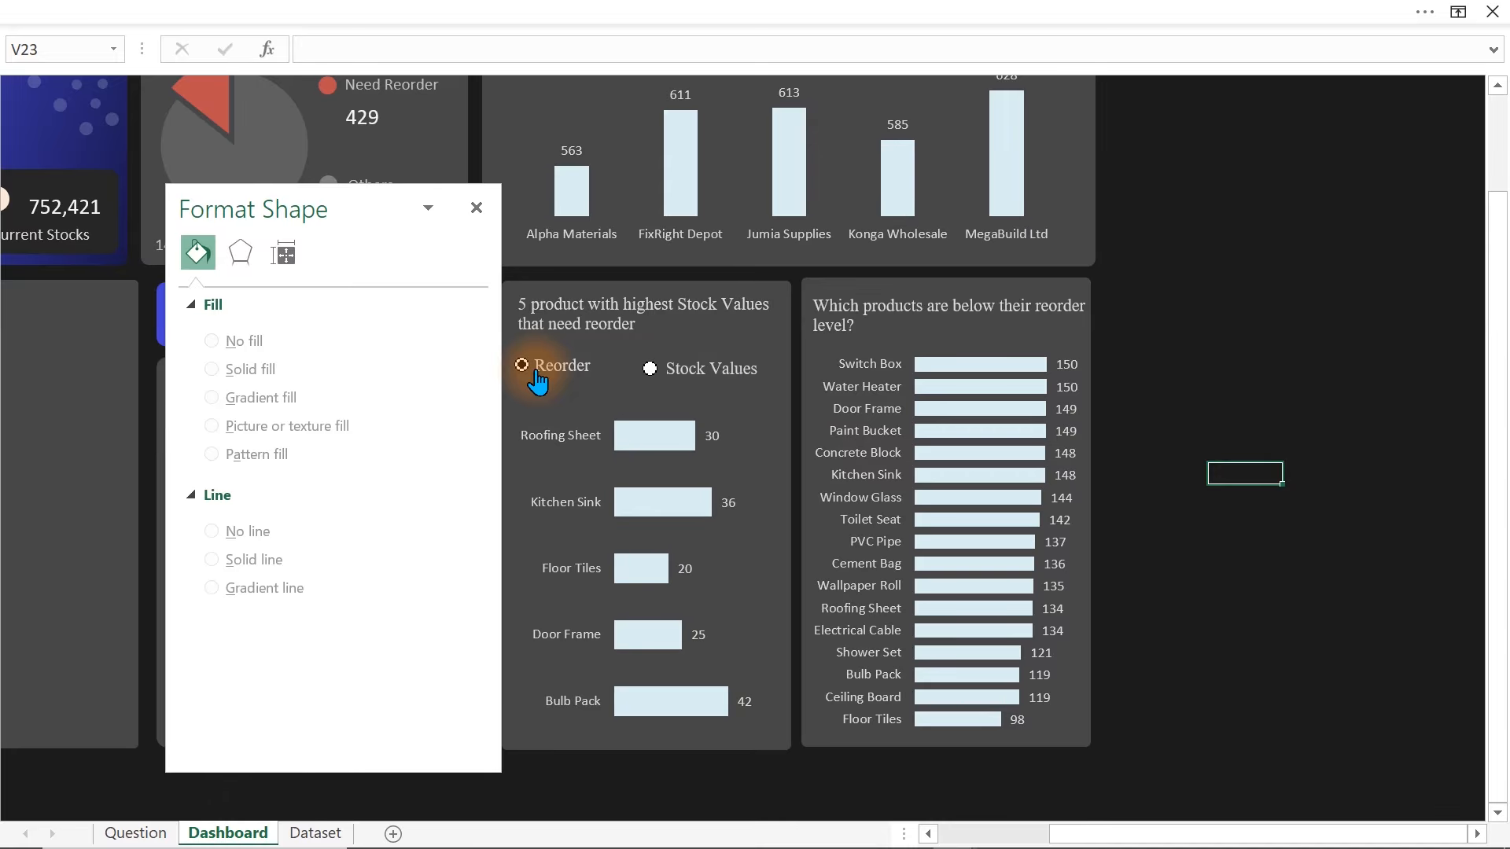
click(476, 208)
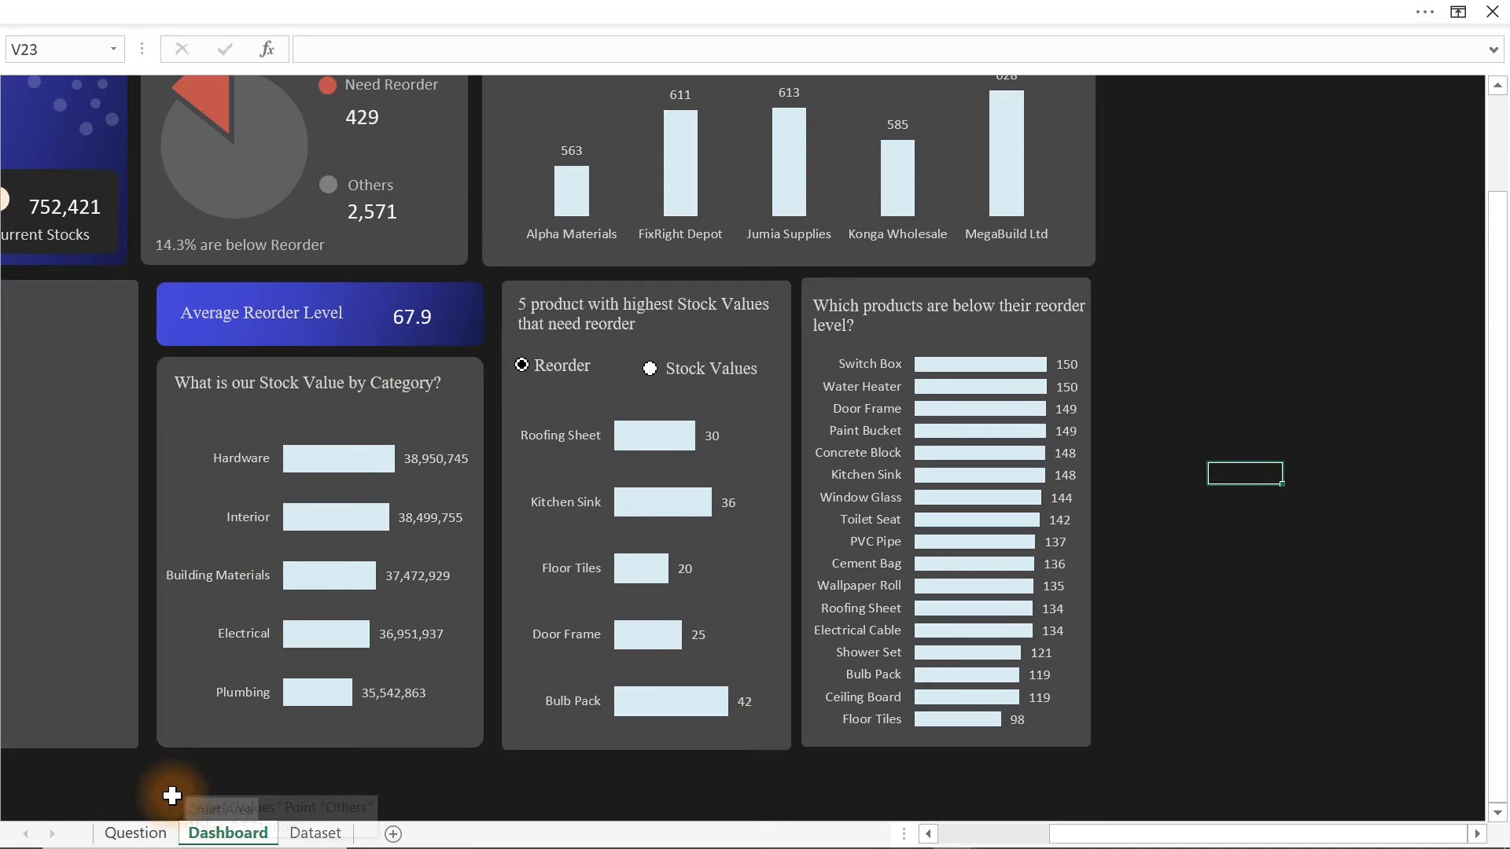
- Sort the reorder products pivot table on the Question sheet by Sum of Stock Value from smallest to largest
click(135, 833)
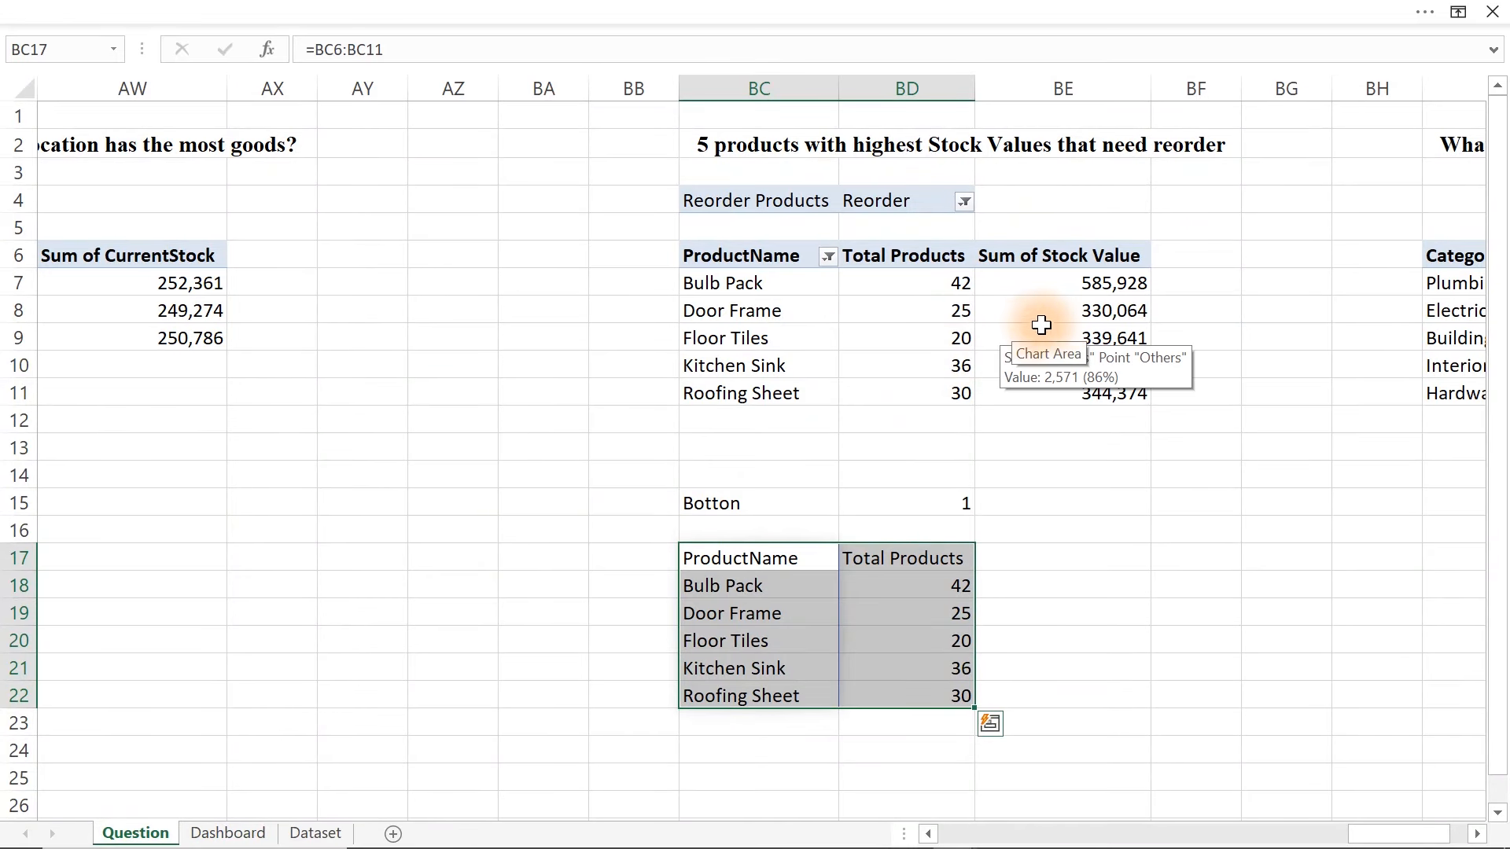
click(1084, 293)
click(956, 284)
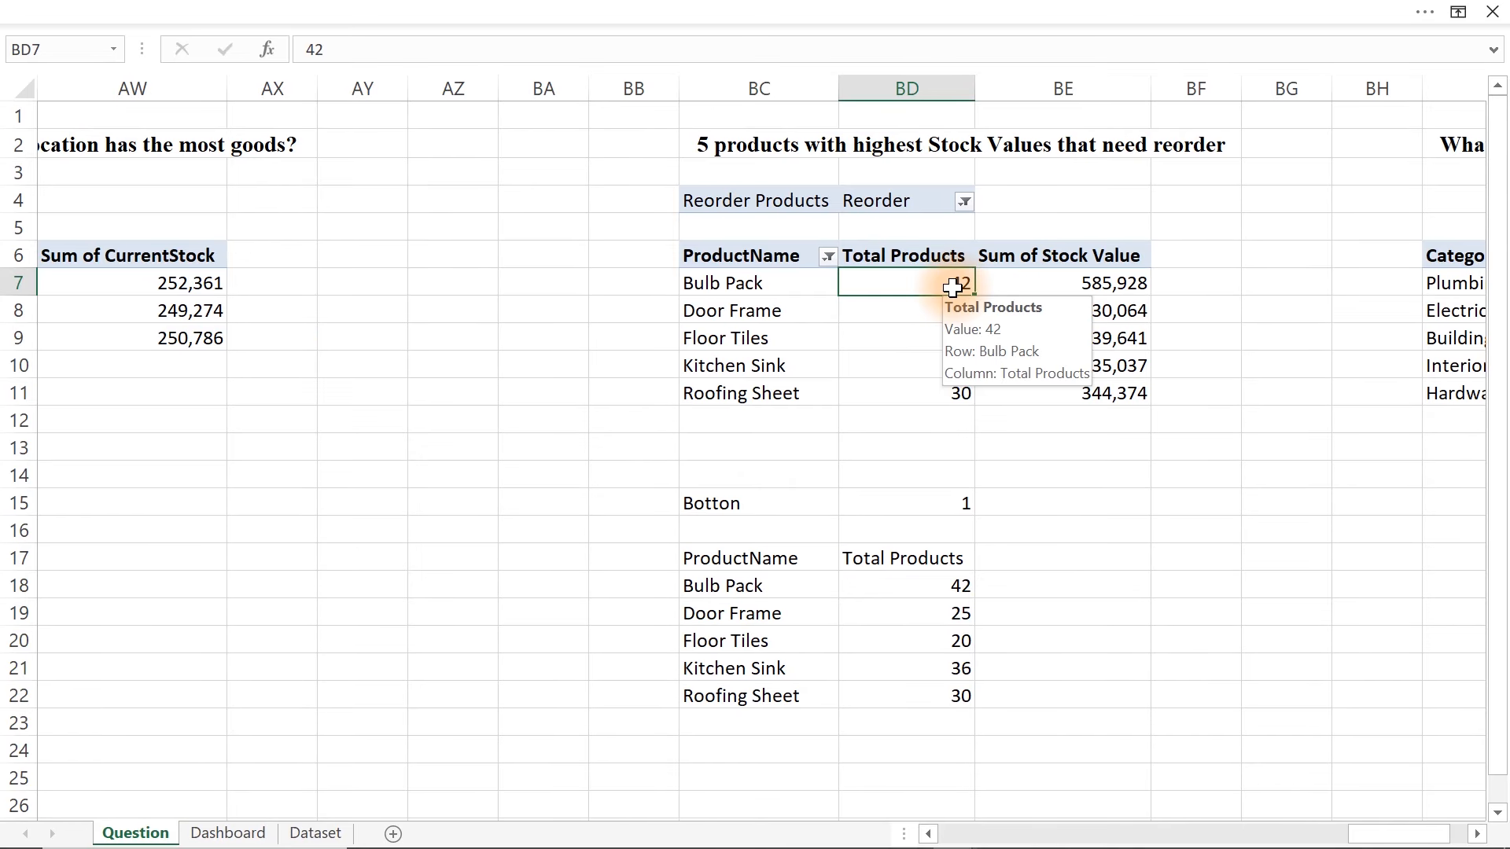
click(1063, 285)
right_click(1103, 289)
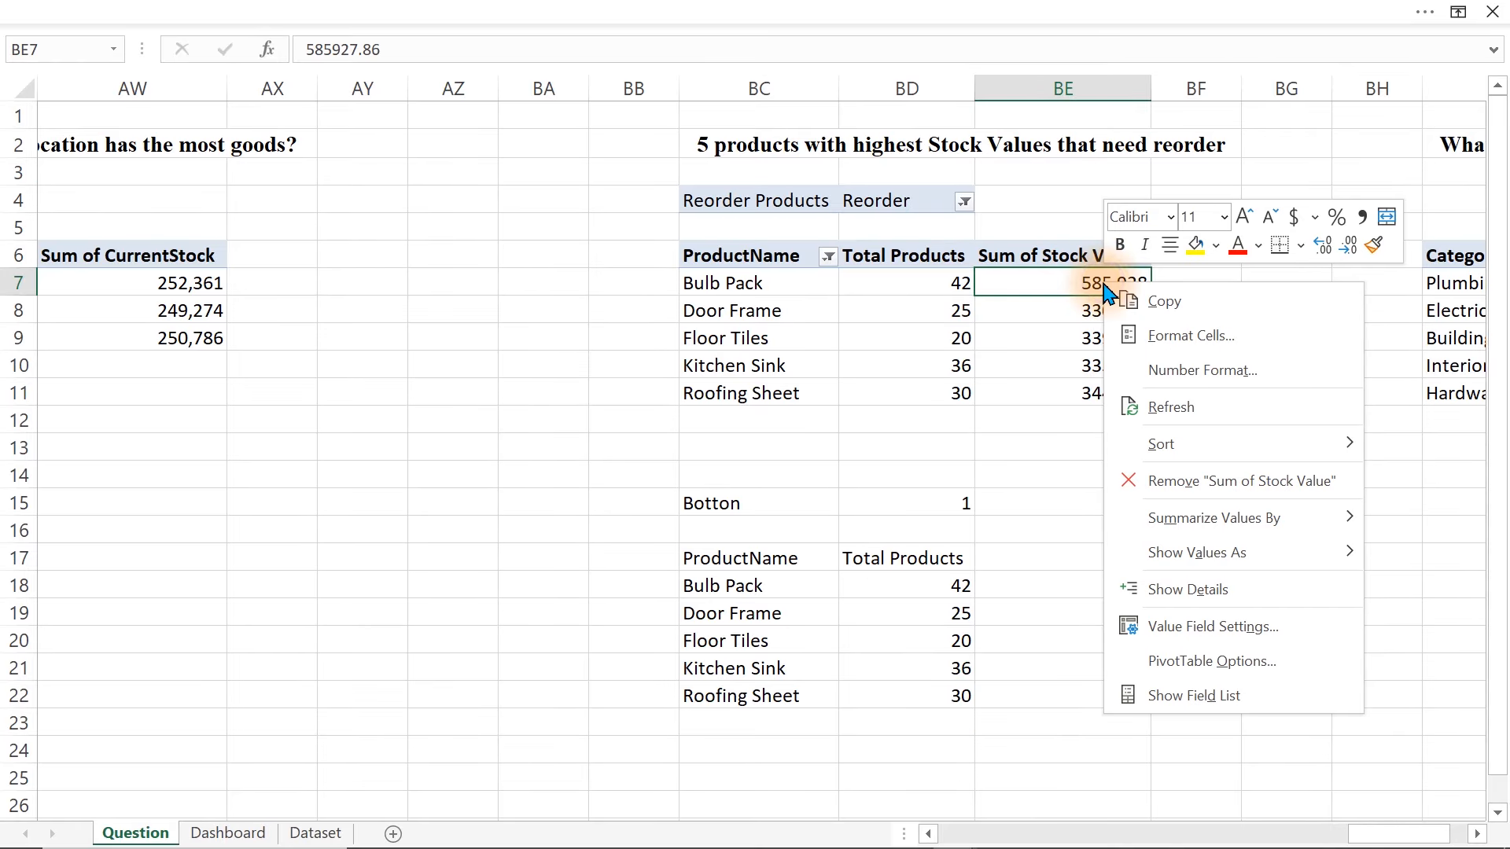
mouse_move(1176, 450)
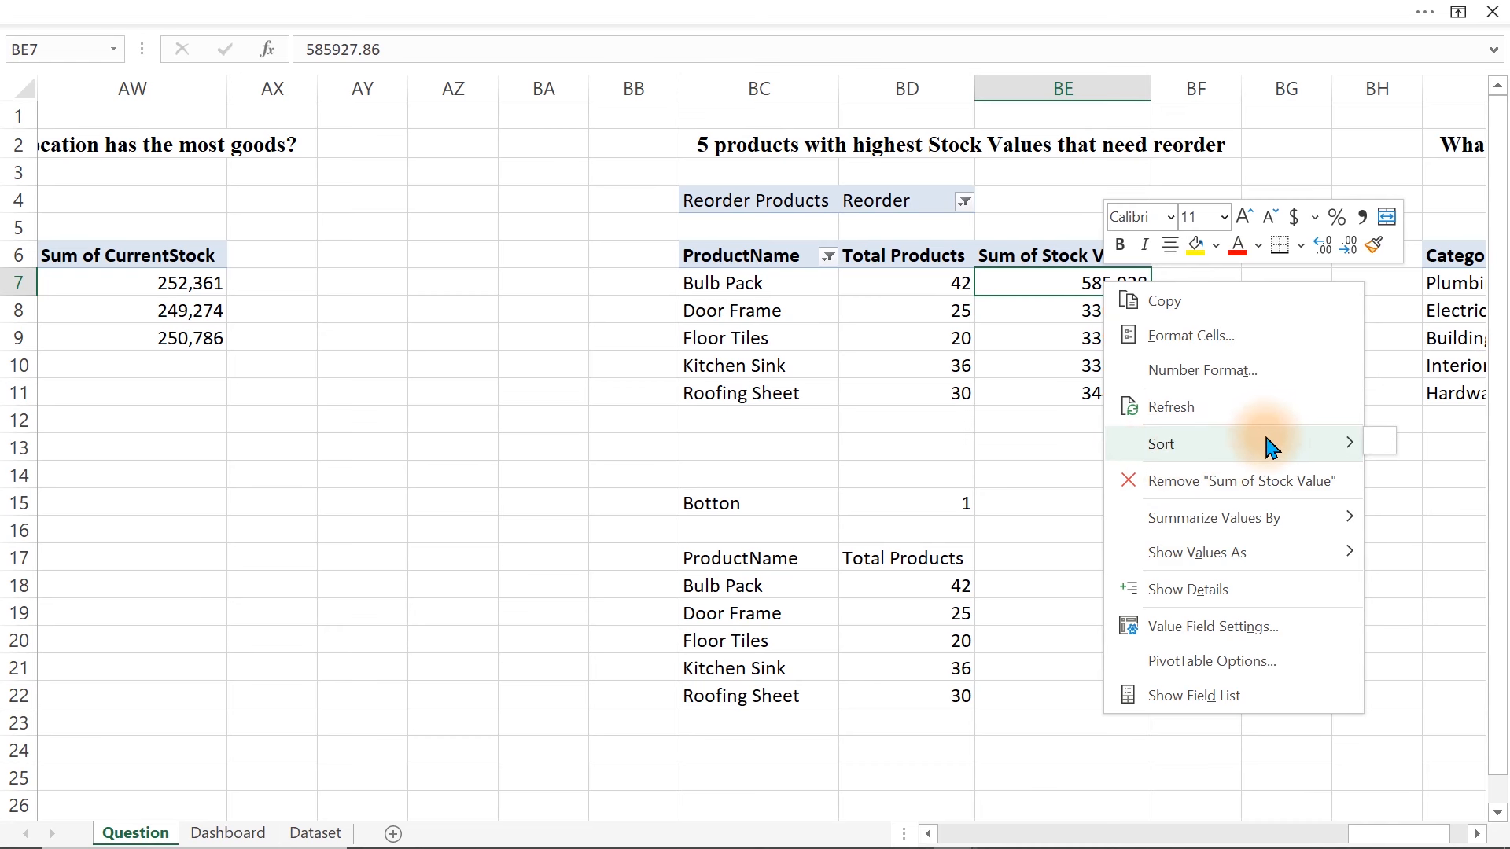
click(1390, 496)
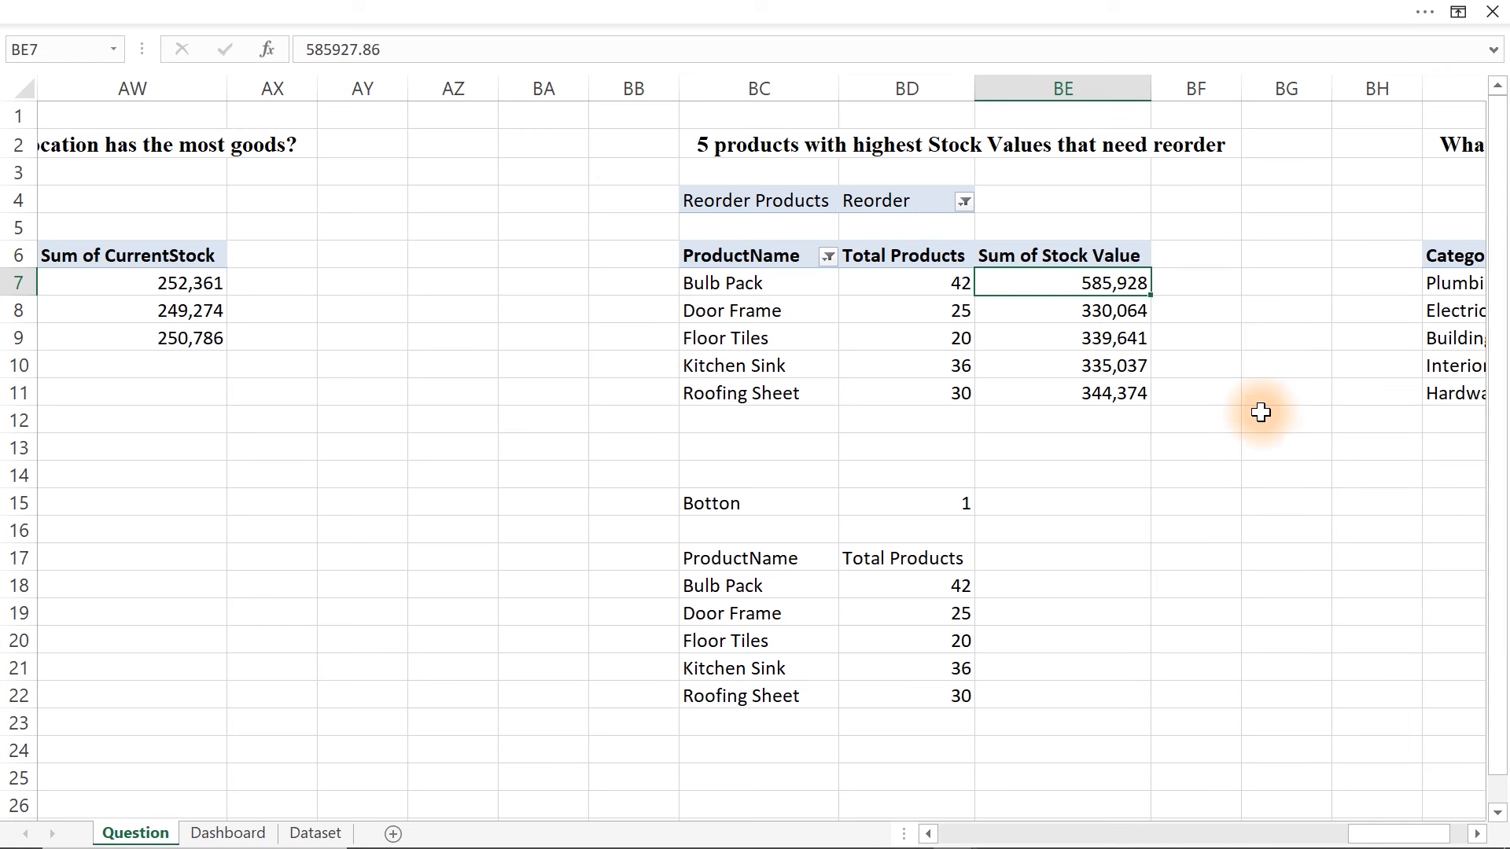
right_click(1056, 280)
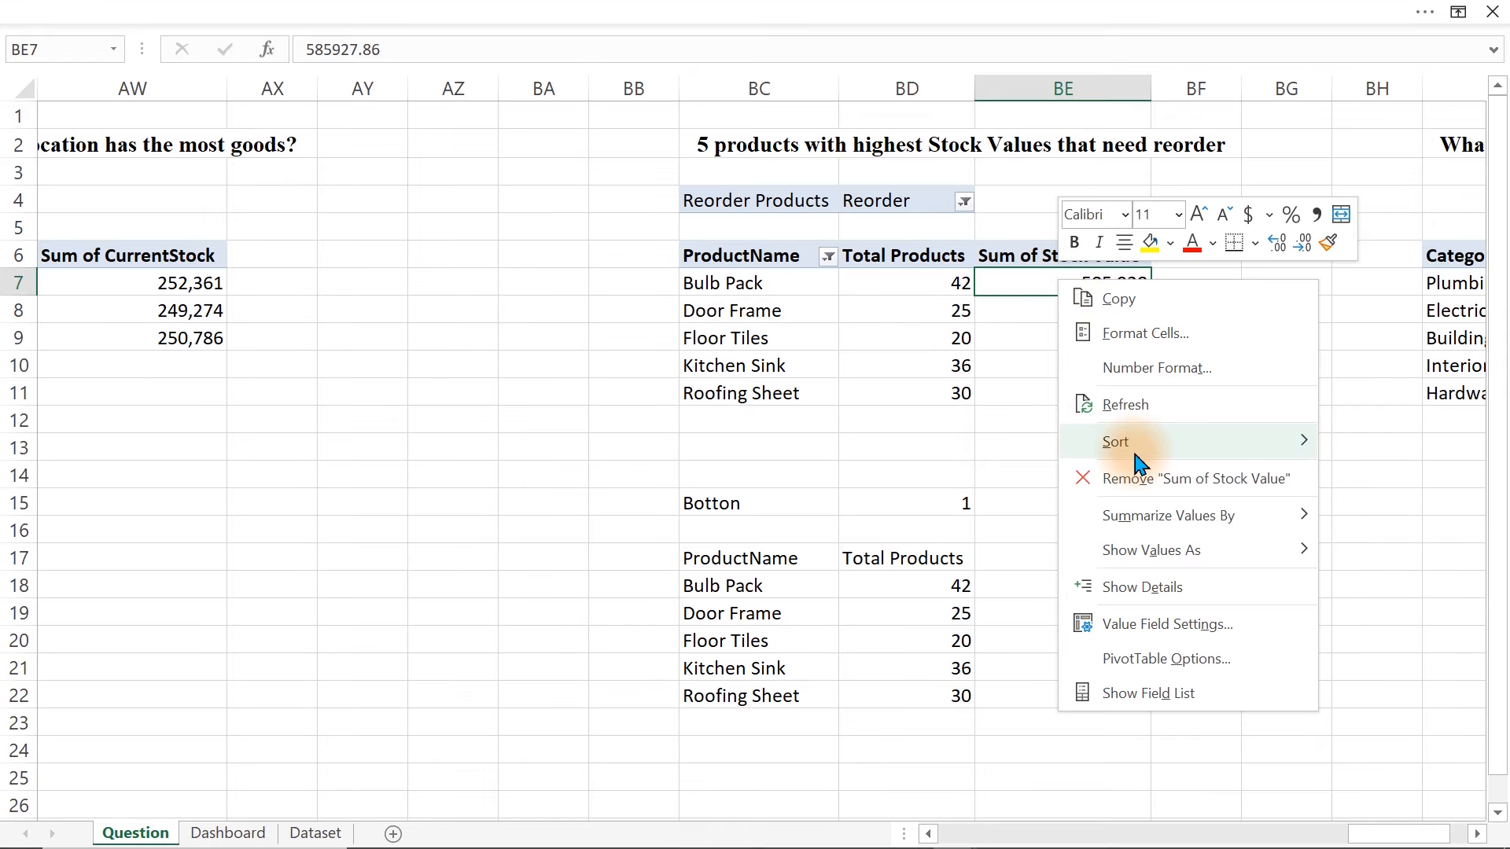
click(943, 445)
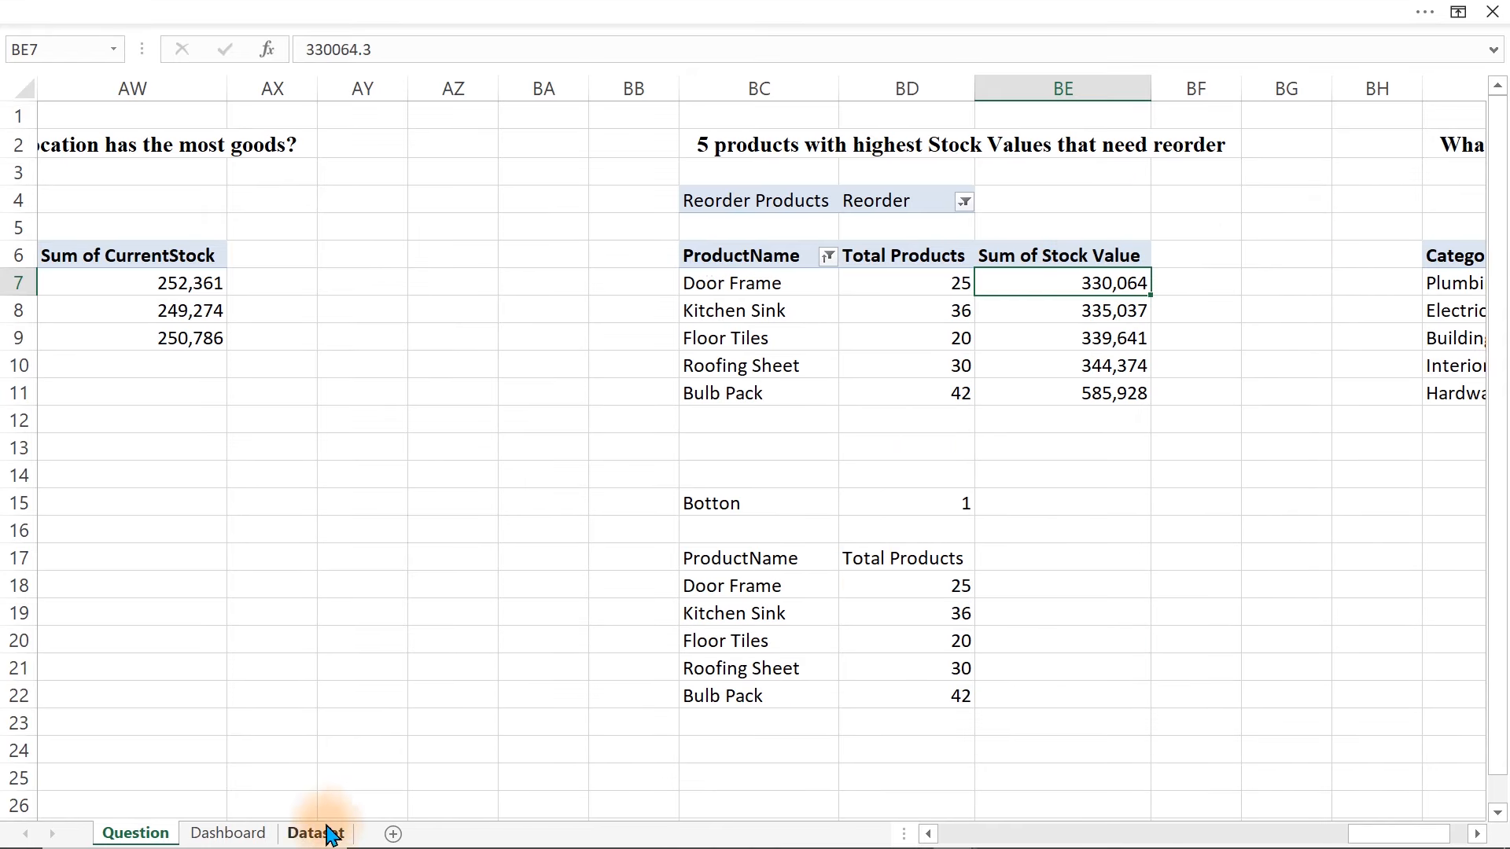
- Check the sorted chart on the Dashboard sheet with both the Stock Values and Reorder options
click(228, 833)
click(690, 385)
click(664, 374)
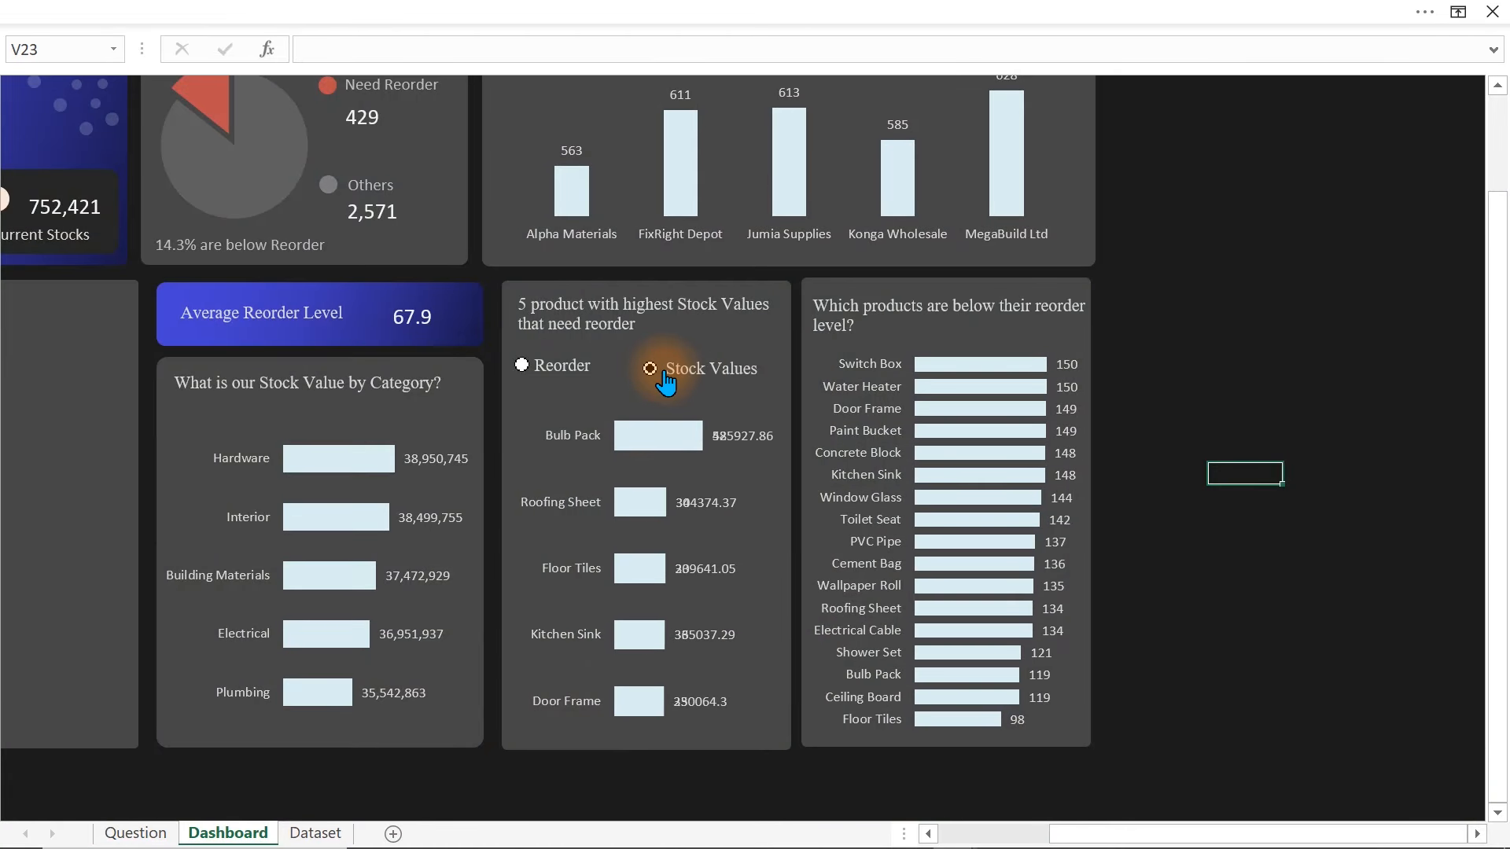
click(526, 368)
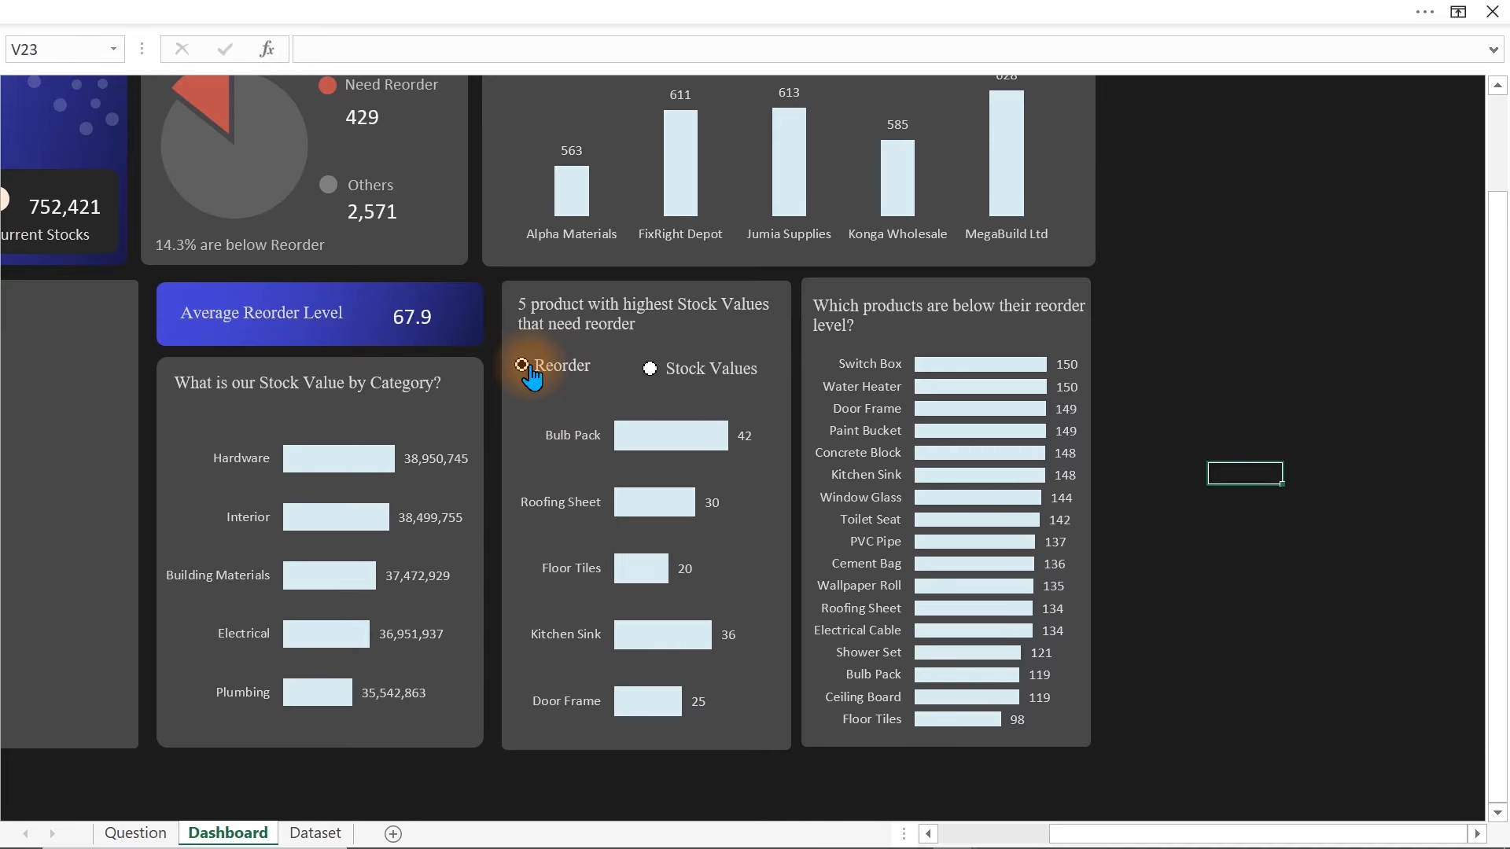
click(1227, 397)
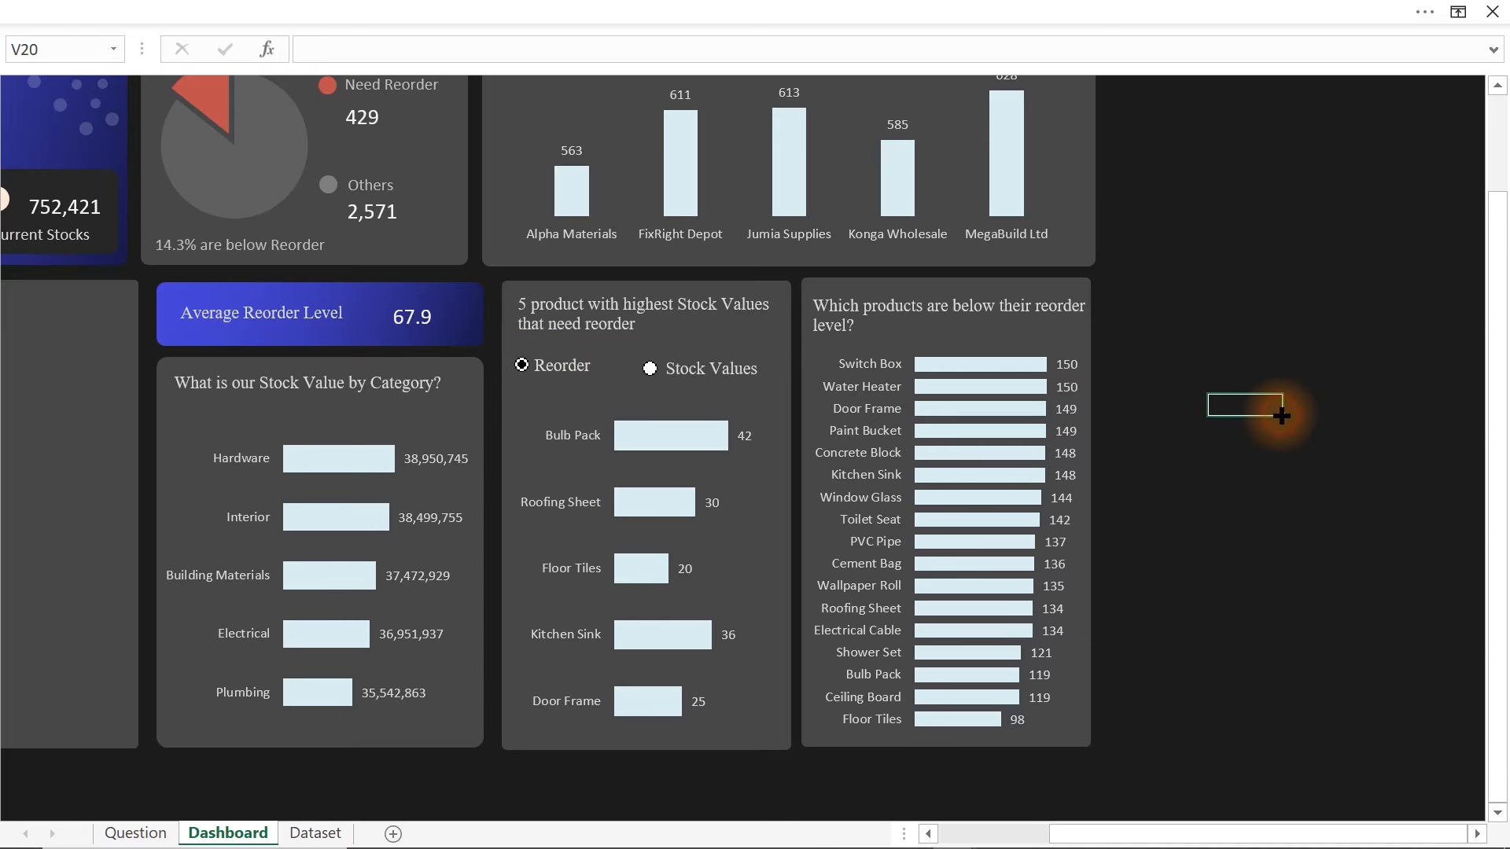
- Hide the formula bar to give the dashboard a cleaner view
click(488, 7)
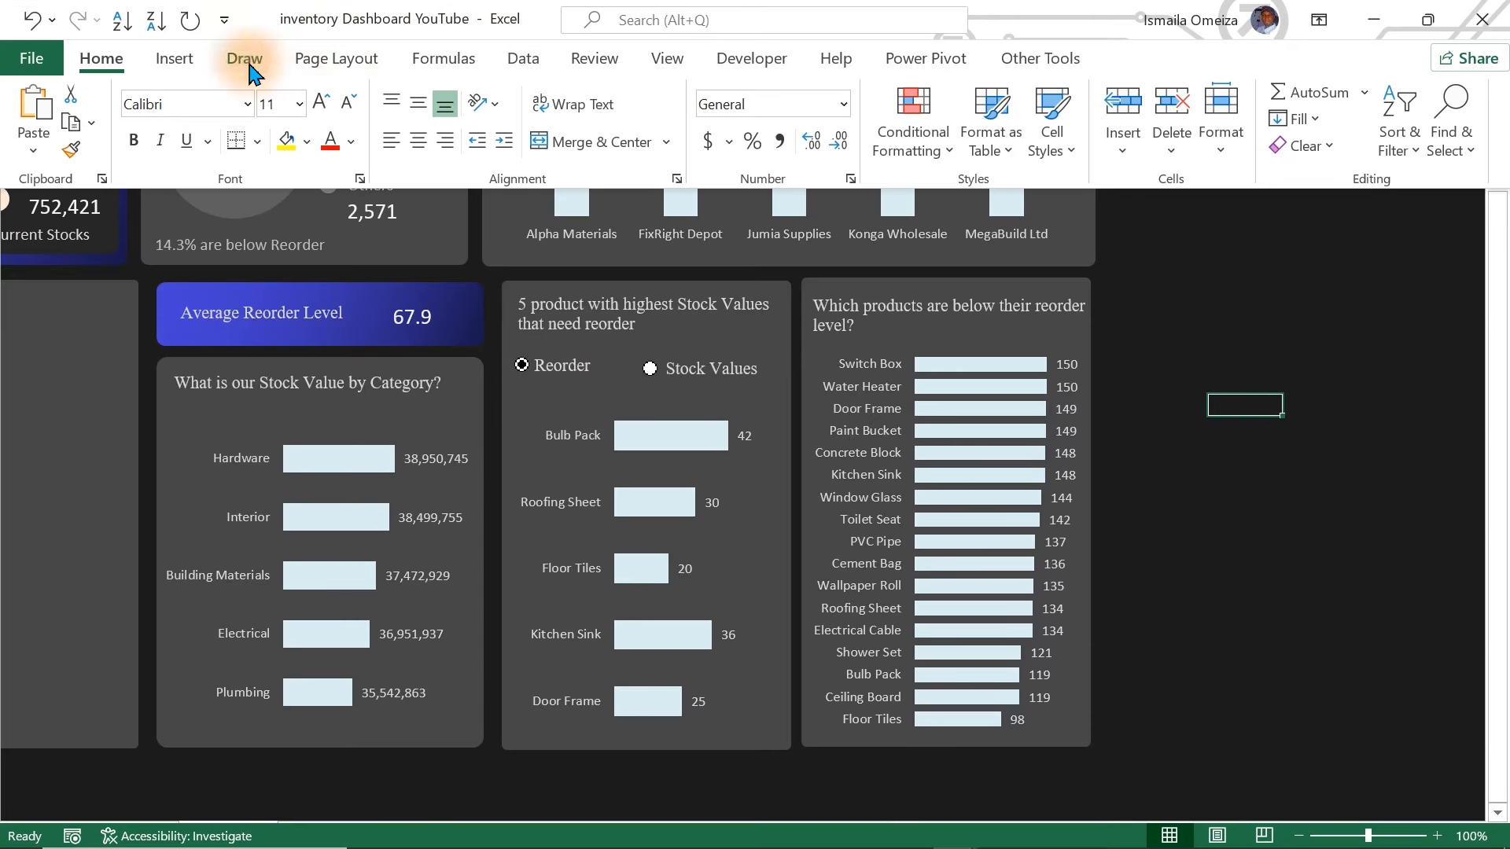
click(668, 59)
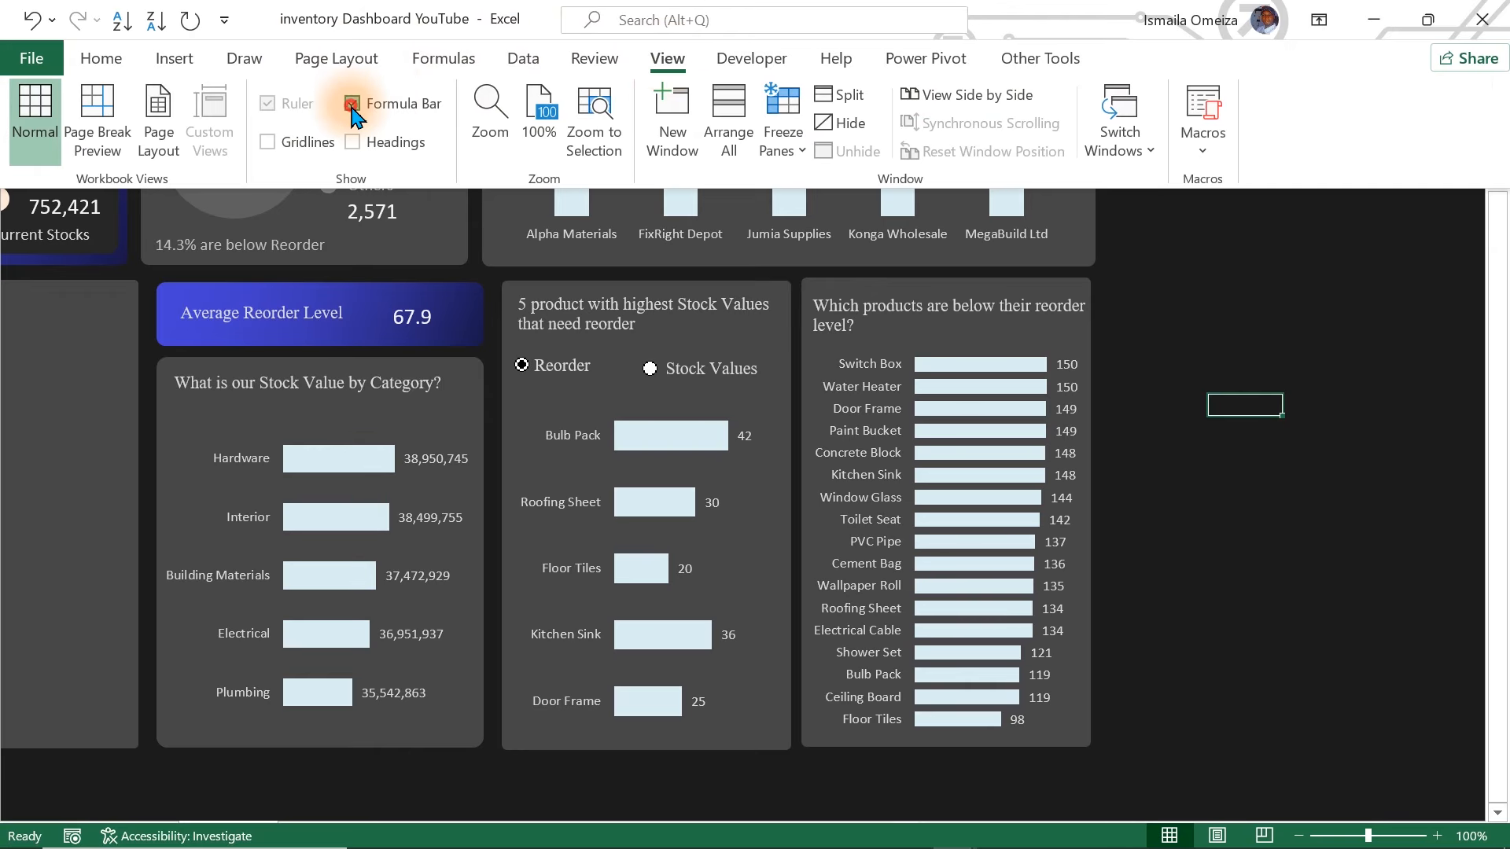
click(351, 104)
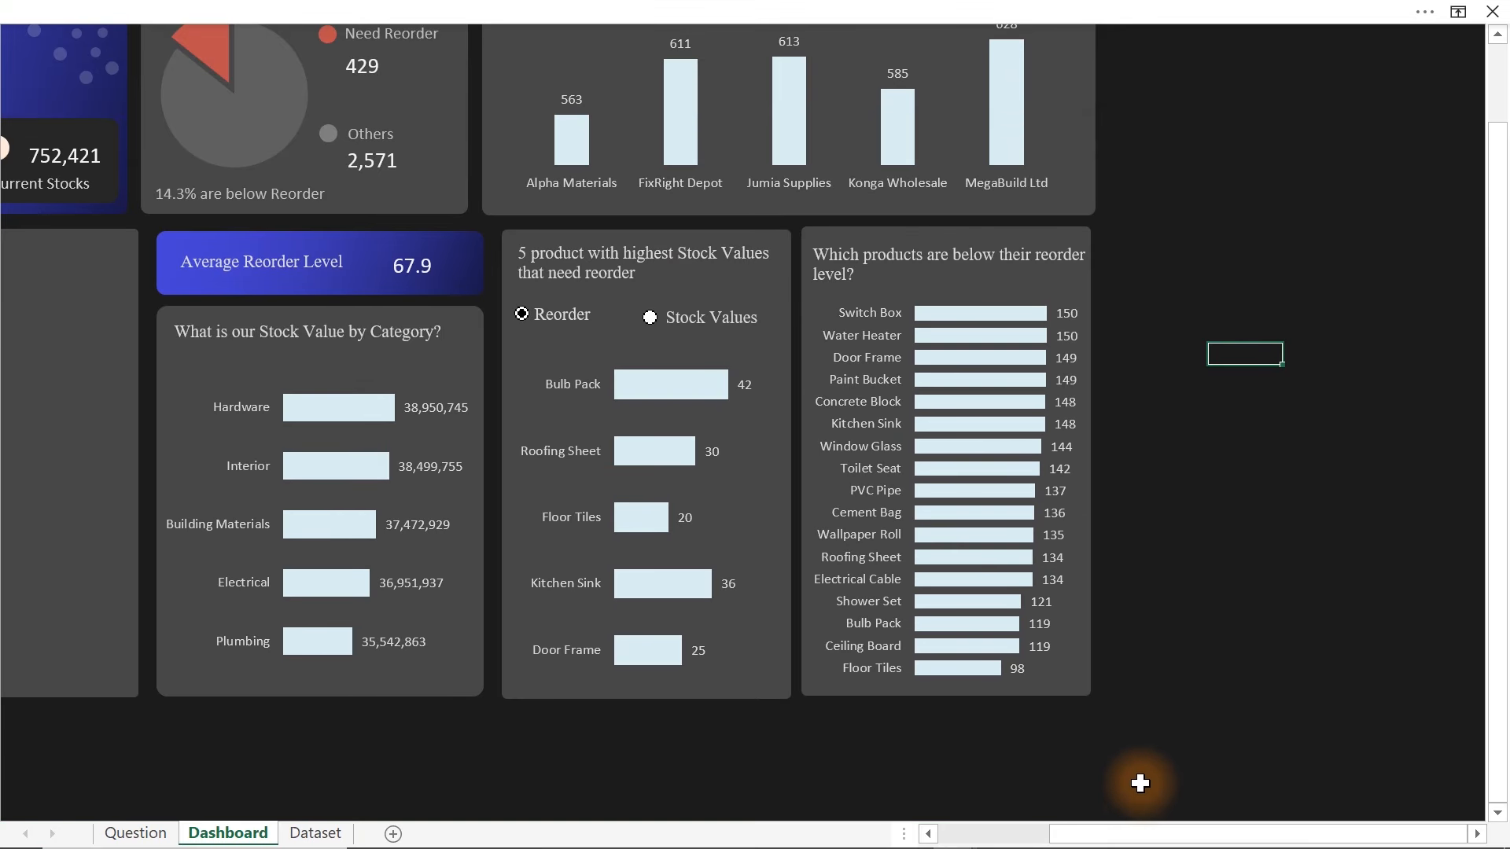
- Add a Category slicer to the reorder products pivot table on the Question sheet and move it clear of the table
click(1047, 835)
drag(1048, 835, 865, 837)
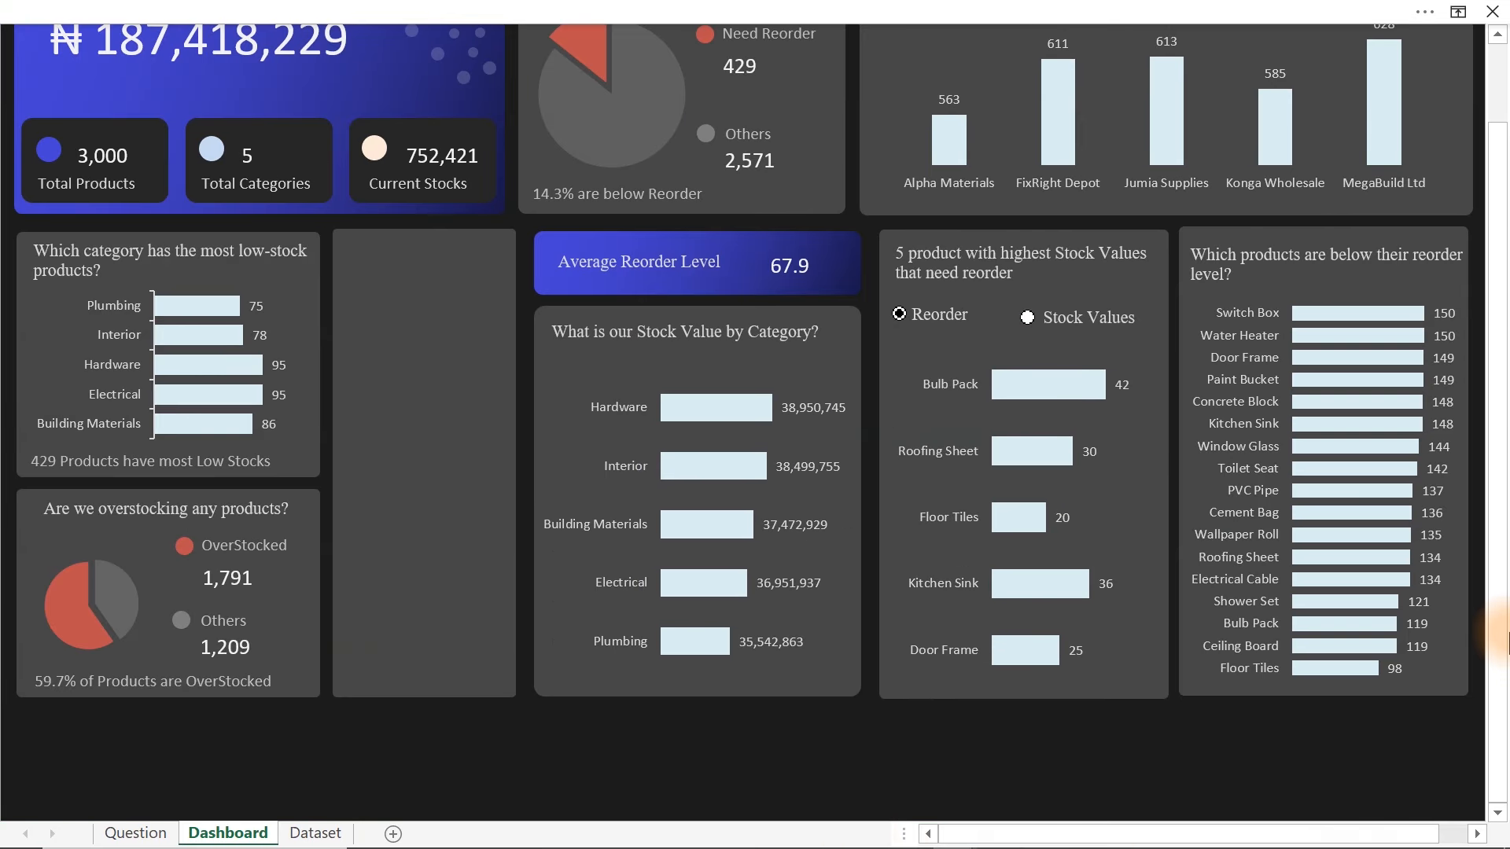
drag(1500, 261, 1496, 14)
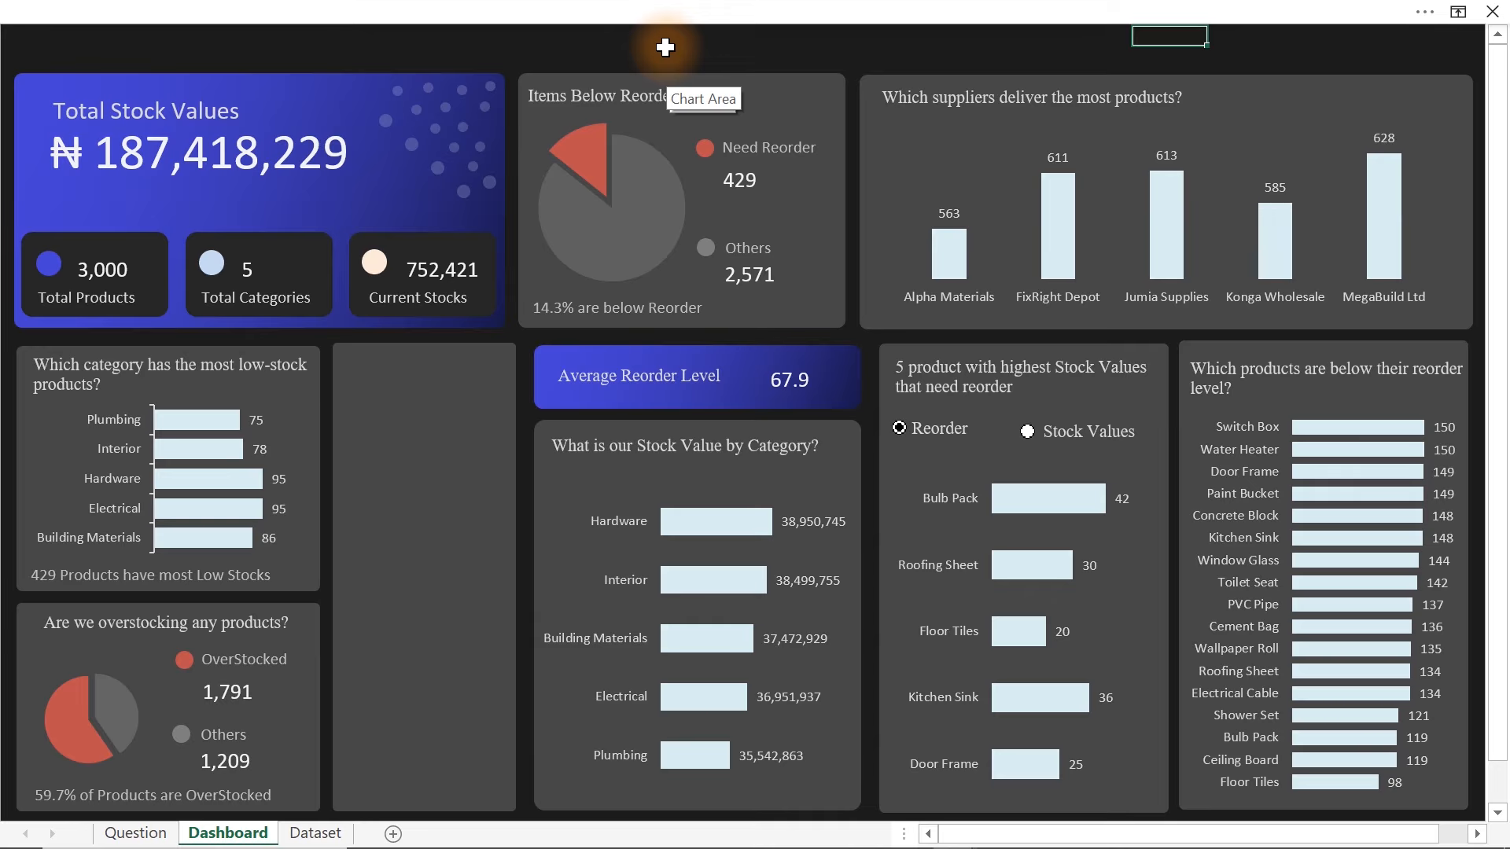
click(135, 834)
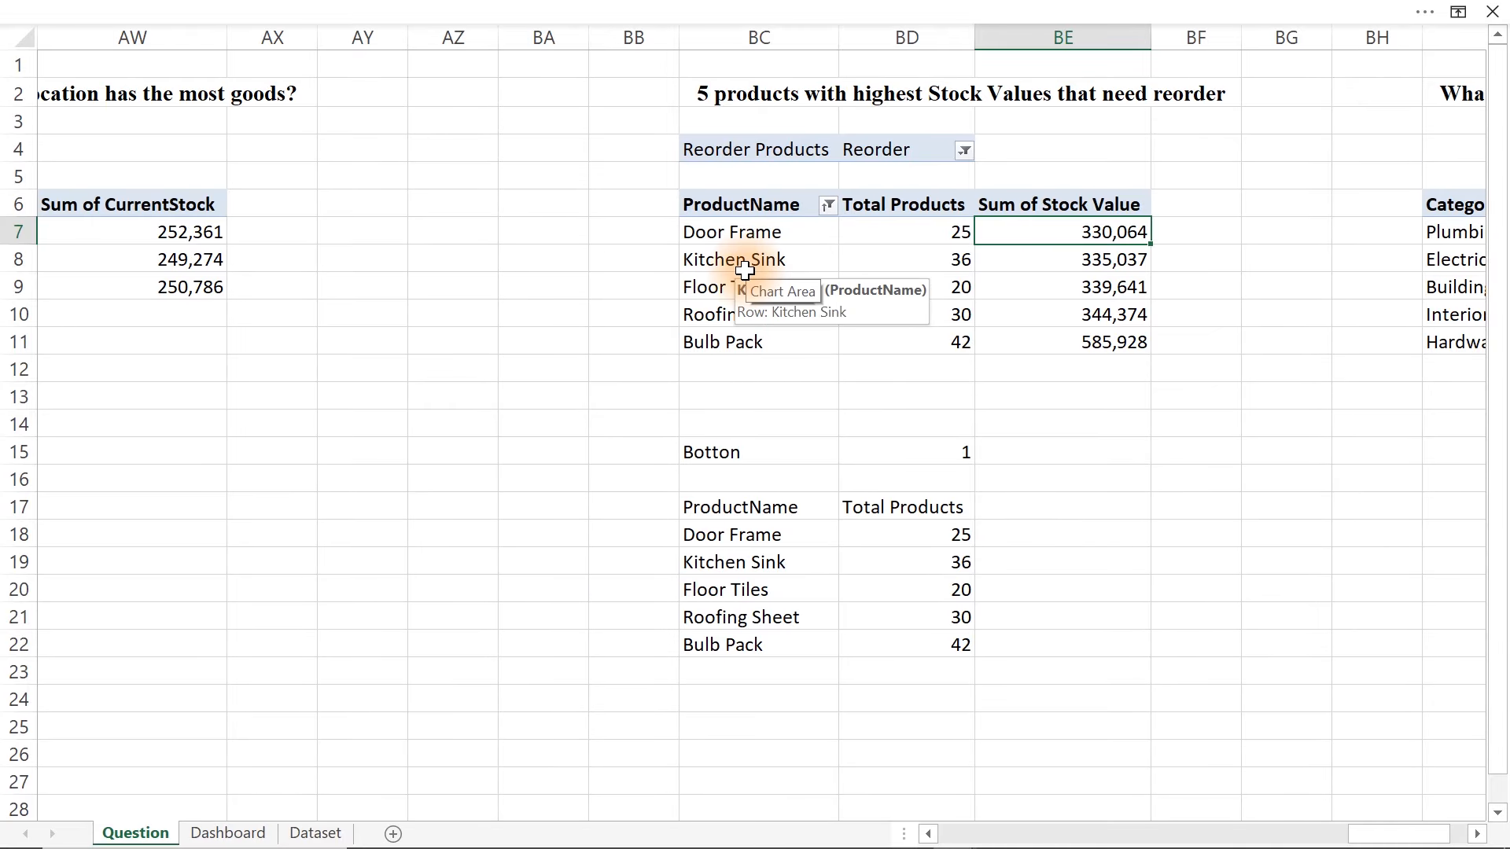
right_click(746, 269)
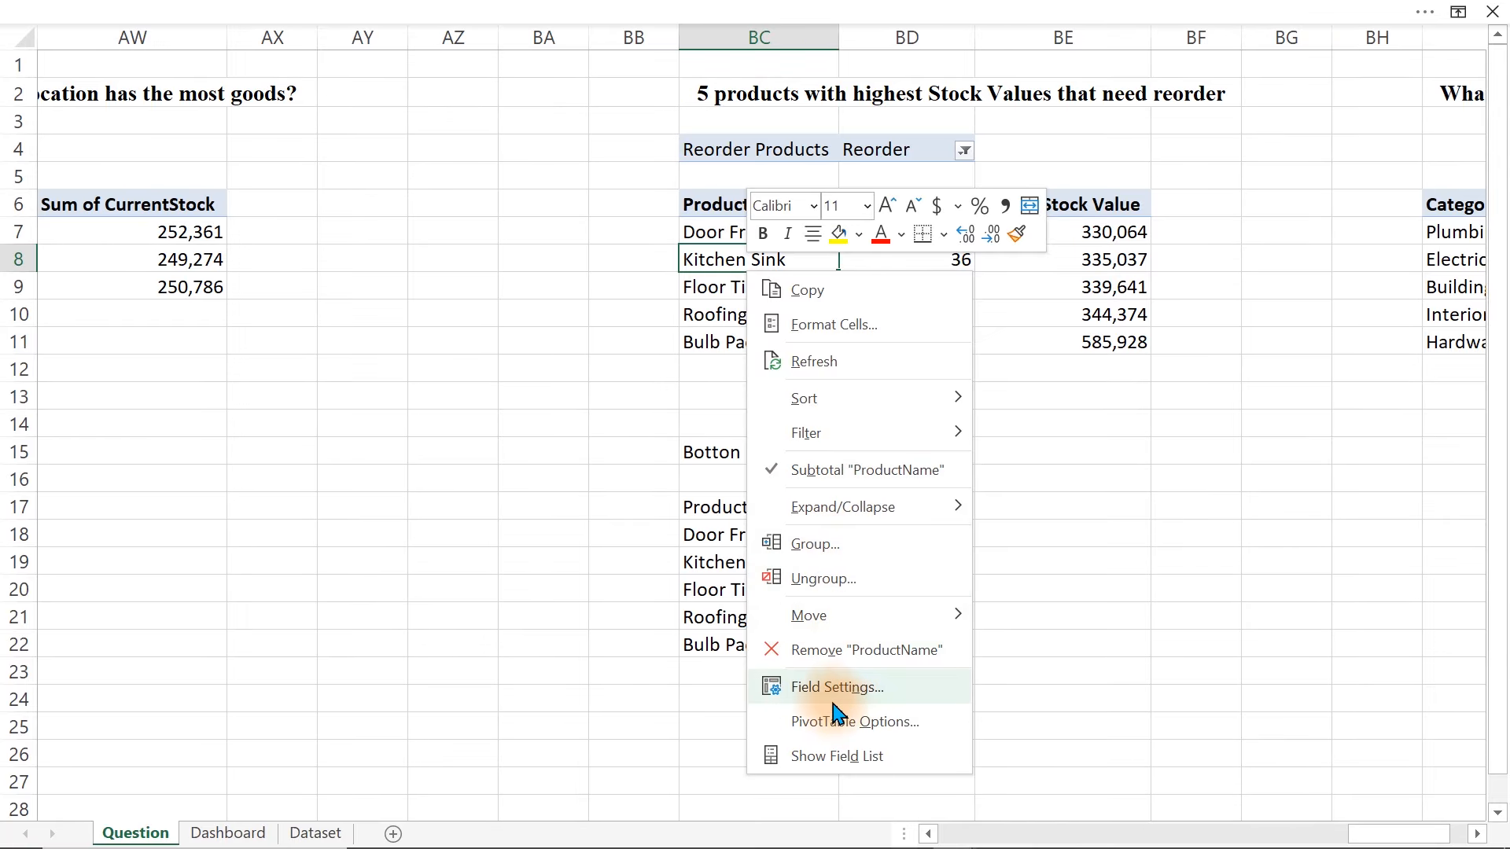
click(837, 755)
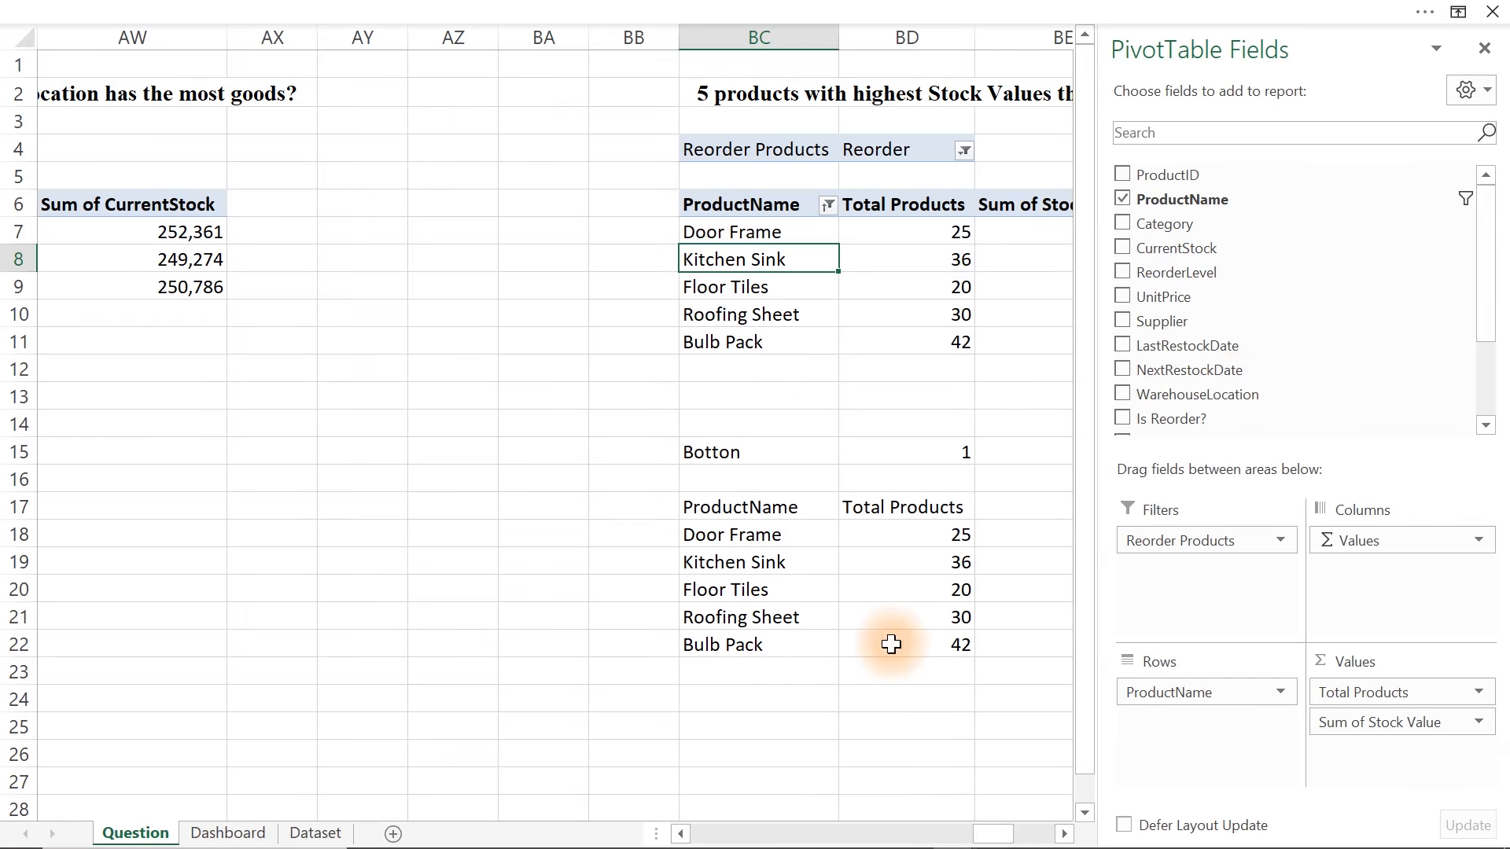
right_click(1166, 227)
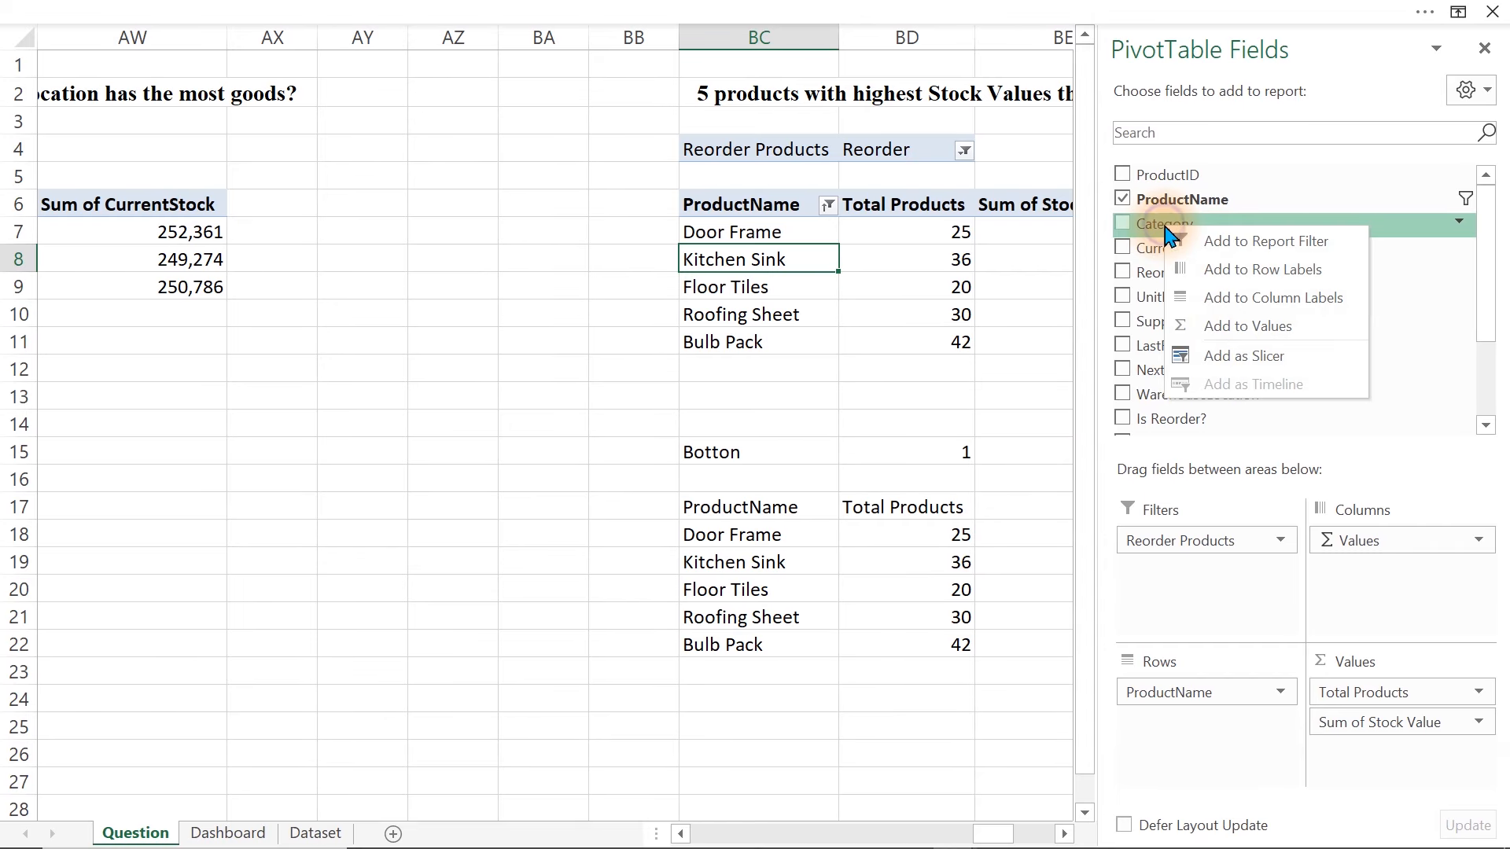
click(1237, 360)
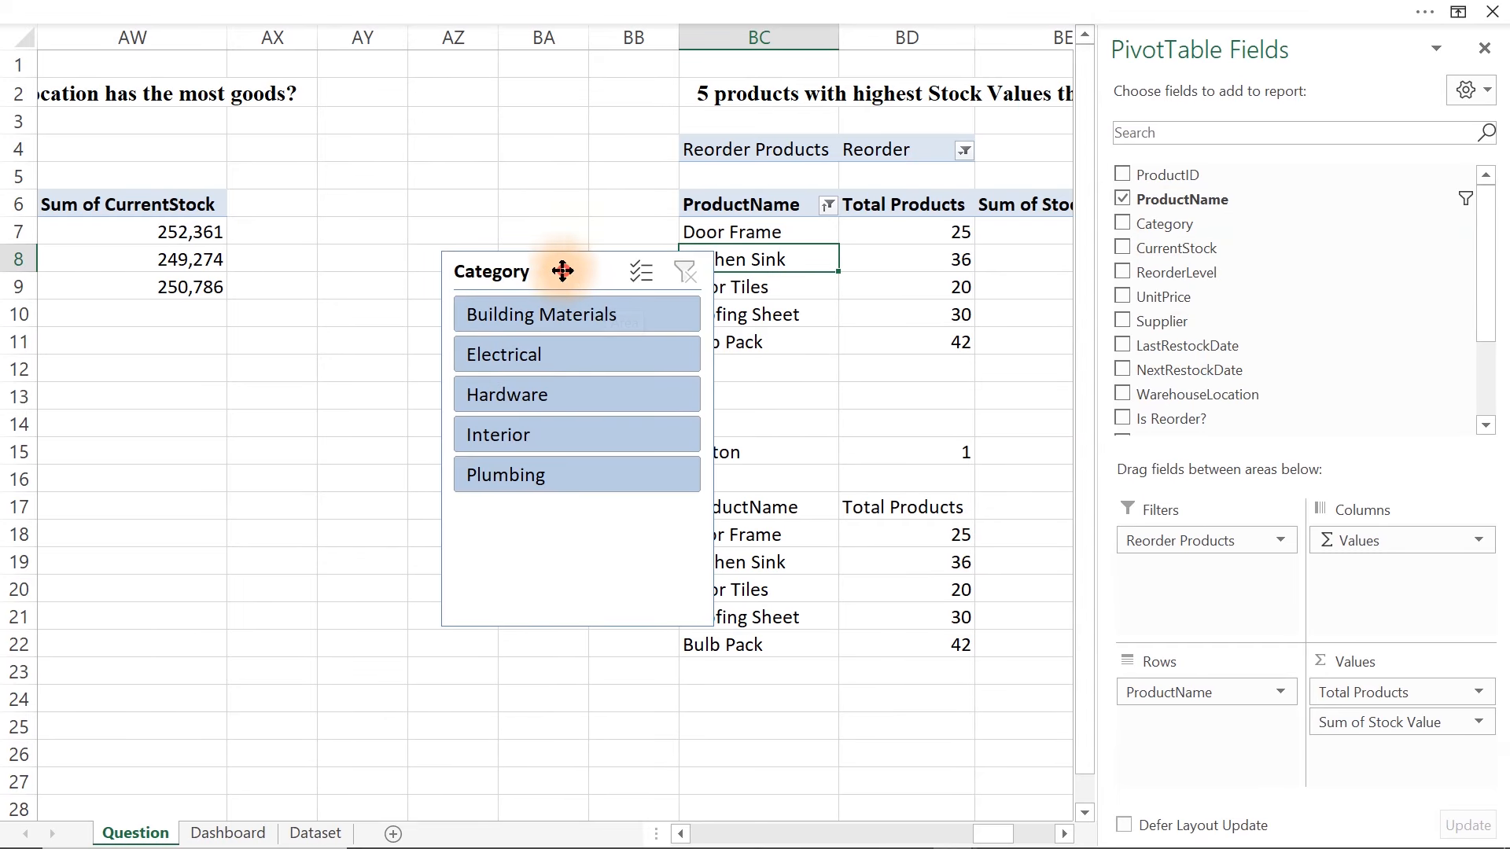
drag(559, 267, 287, 305)
- Add a Supplier slicer to the same reorder products pivot table
click(815, 258)
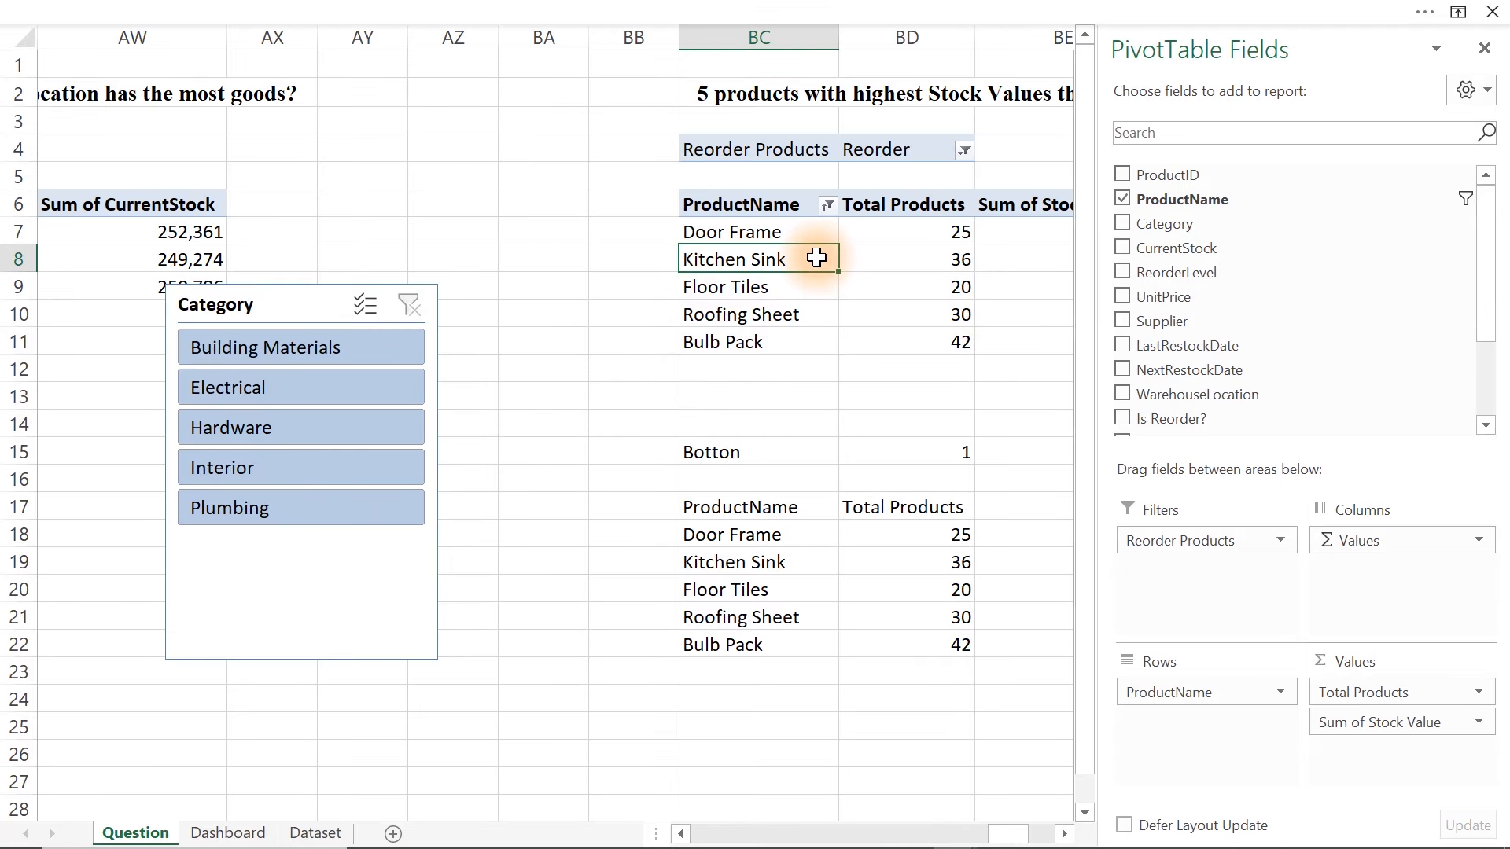
right_click(1157, 323)
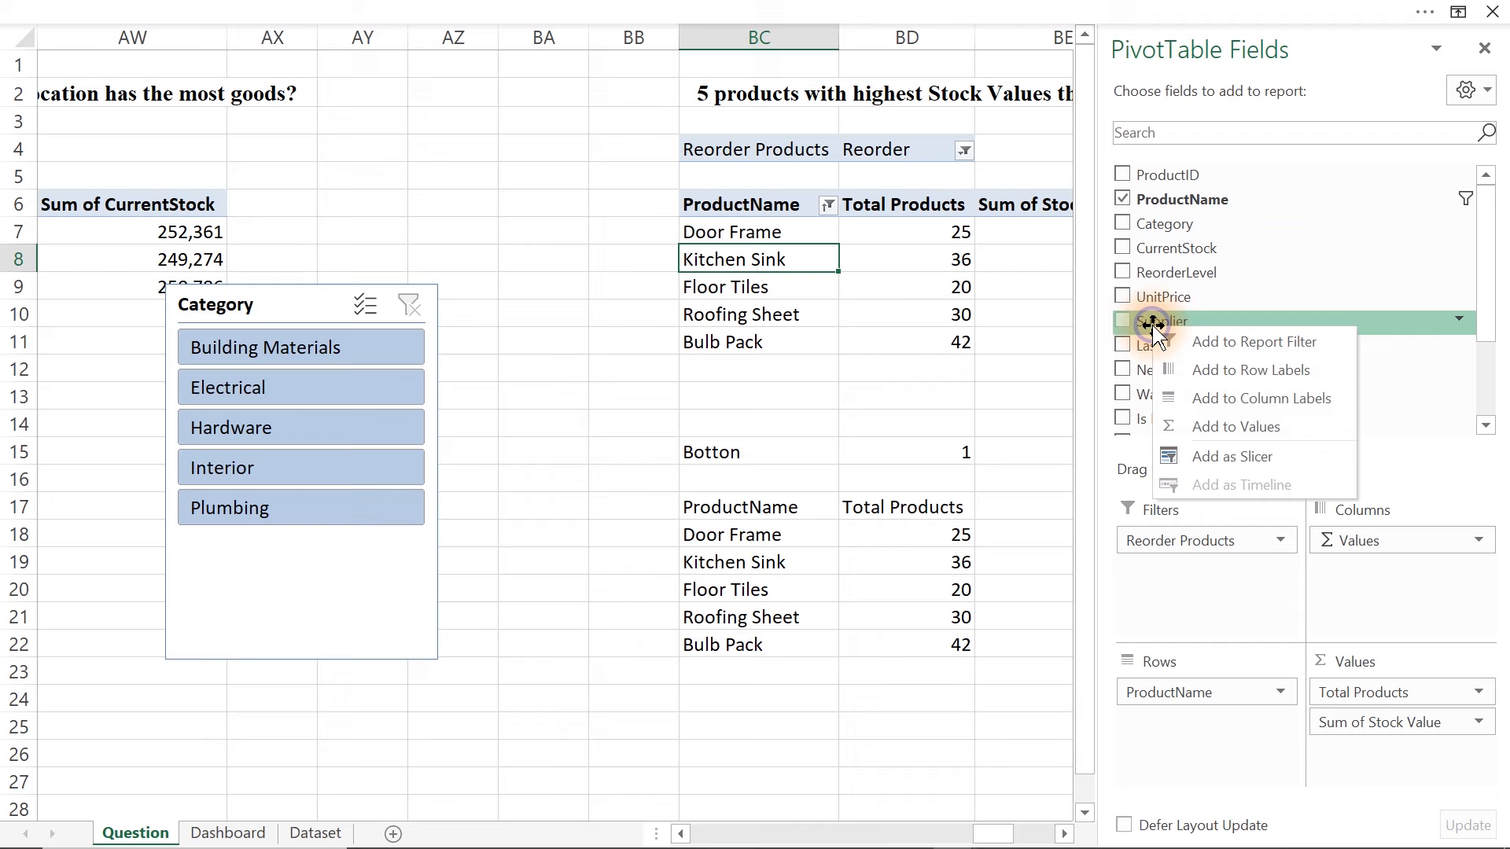
click(1231, 456)
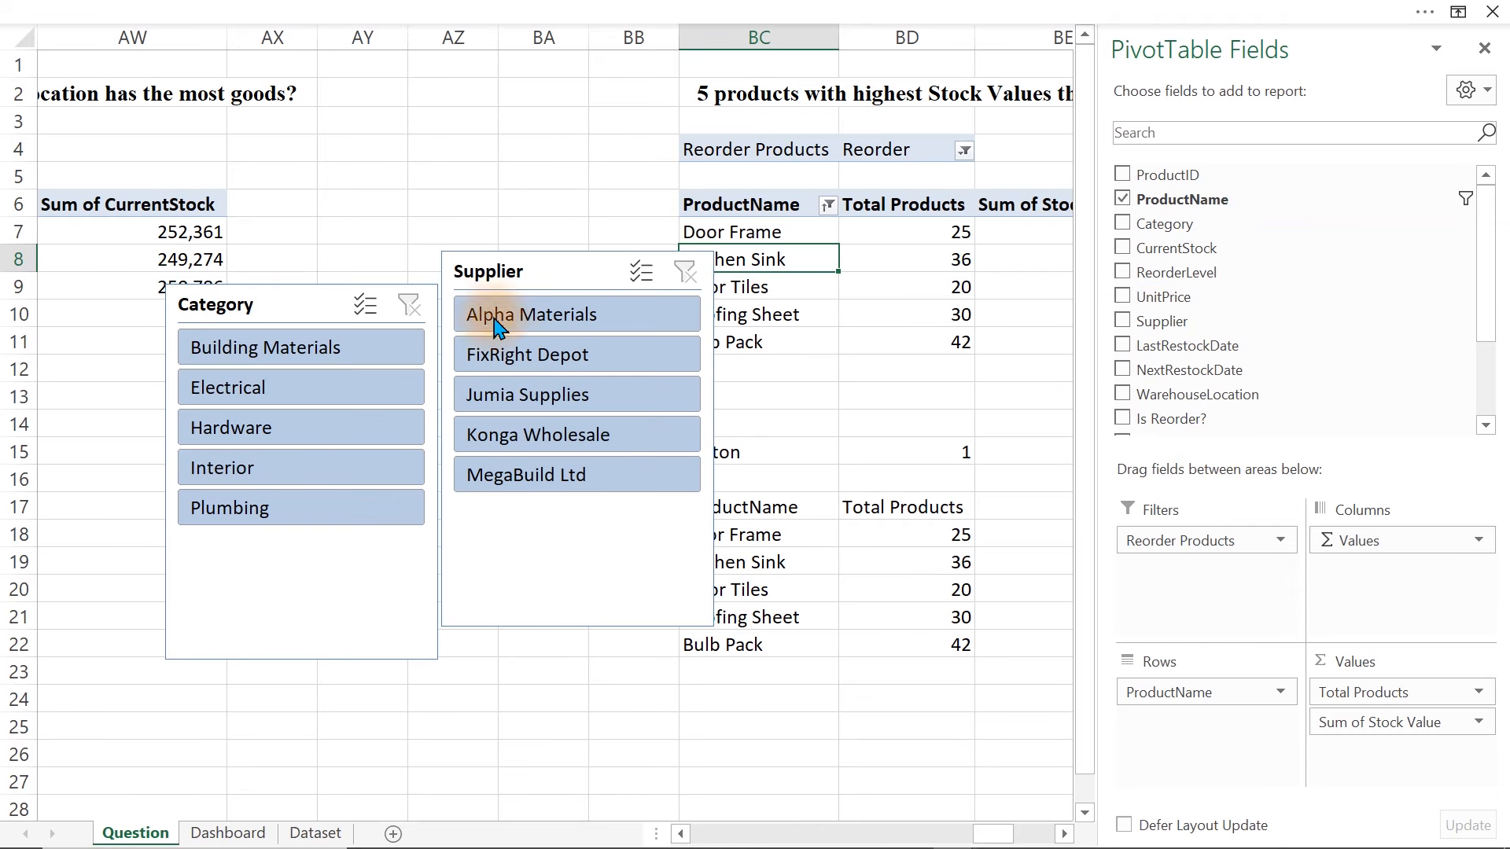
- Move the Category and Supplier slicers from the Question sheet to the empty panel area of the Dashboard sheet
click(459, 271)
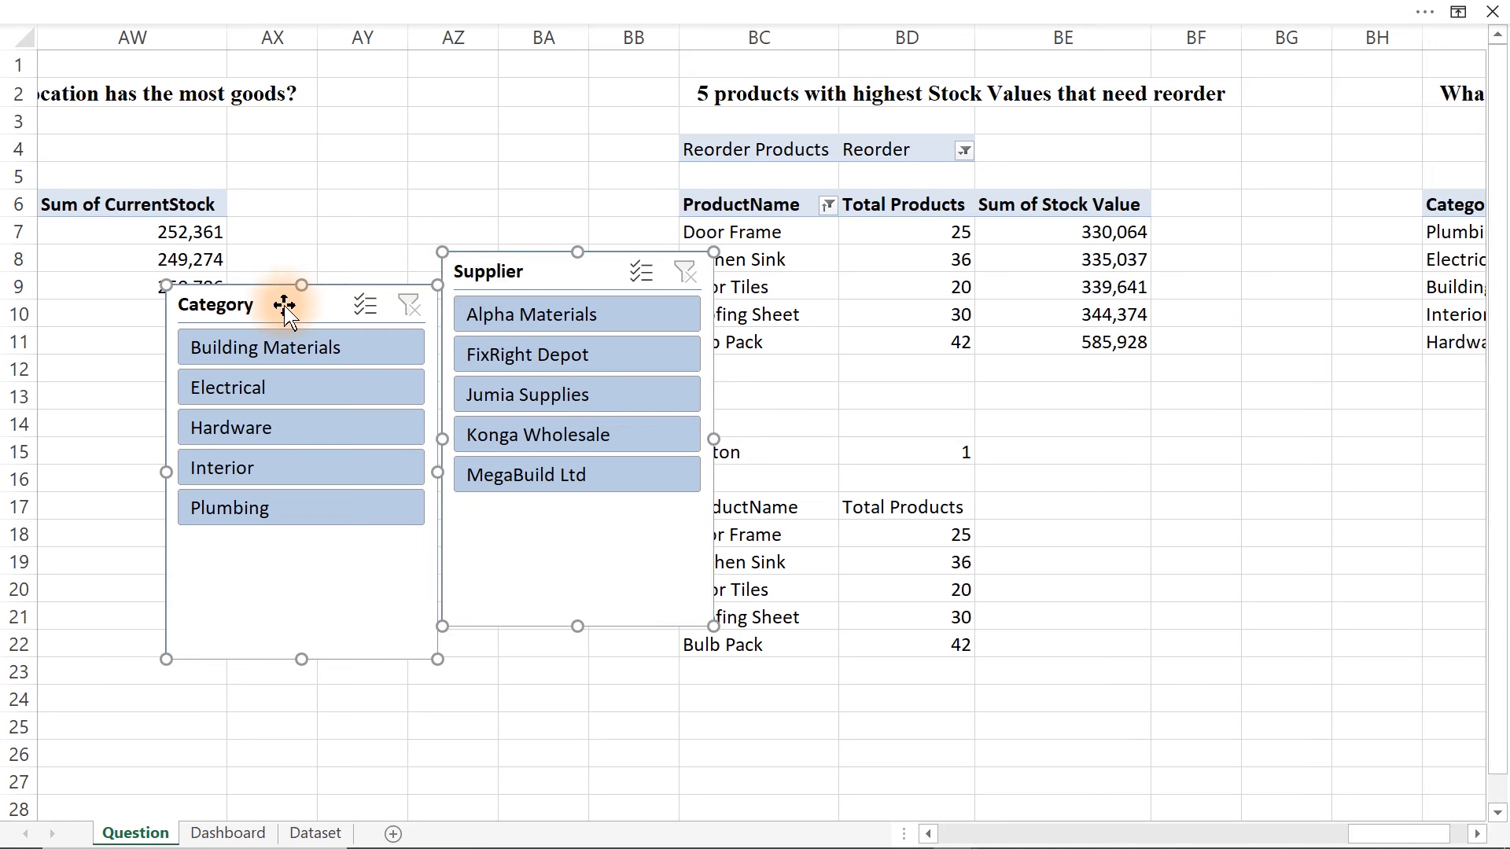
key(Delete)
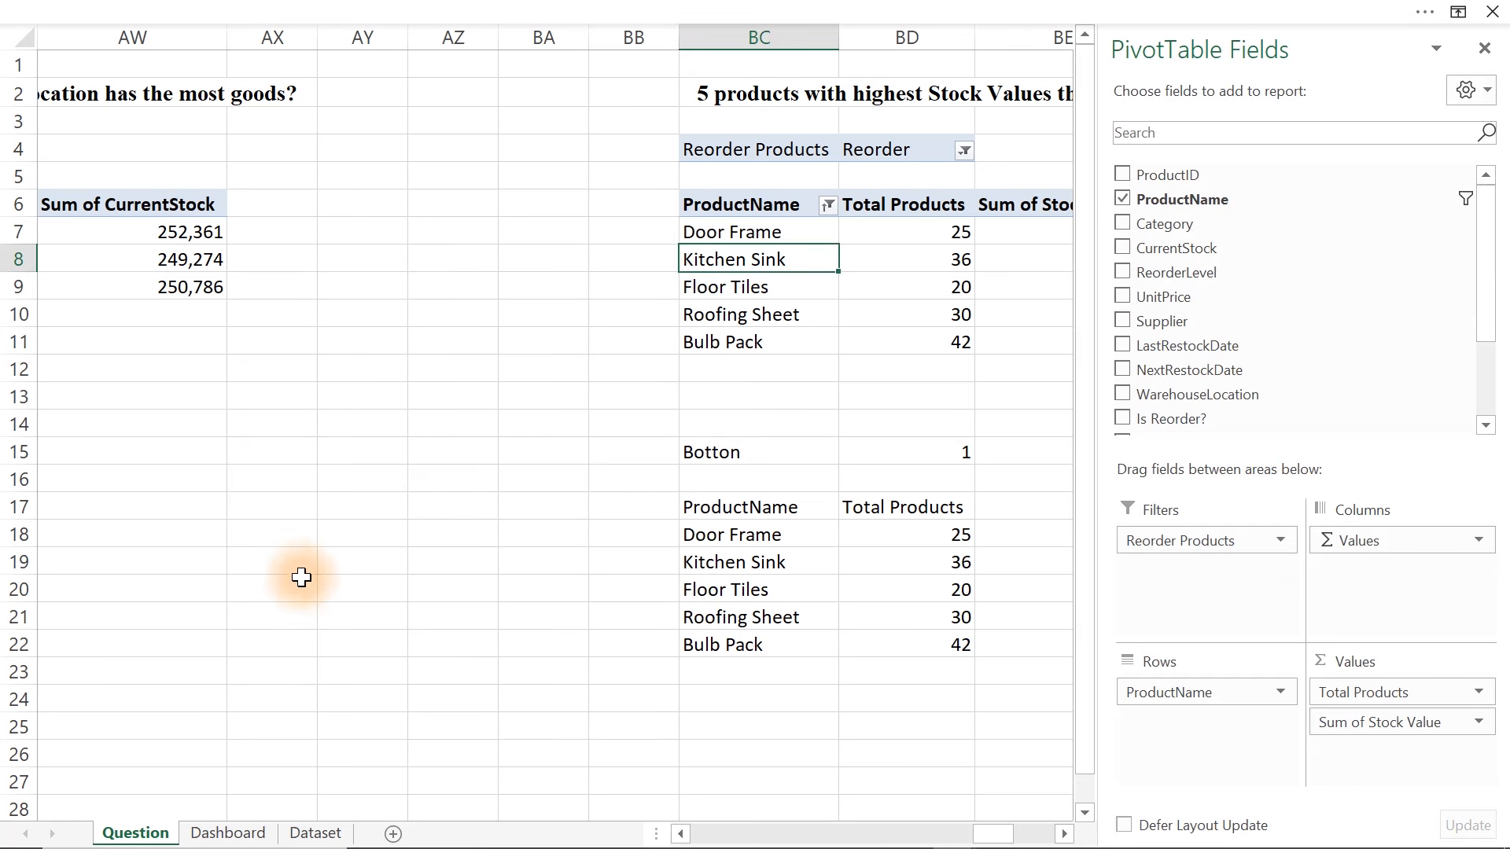
click(230, 834)
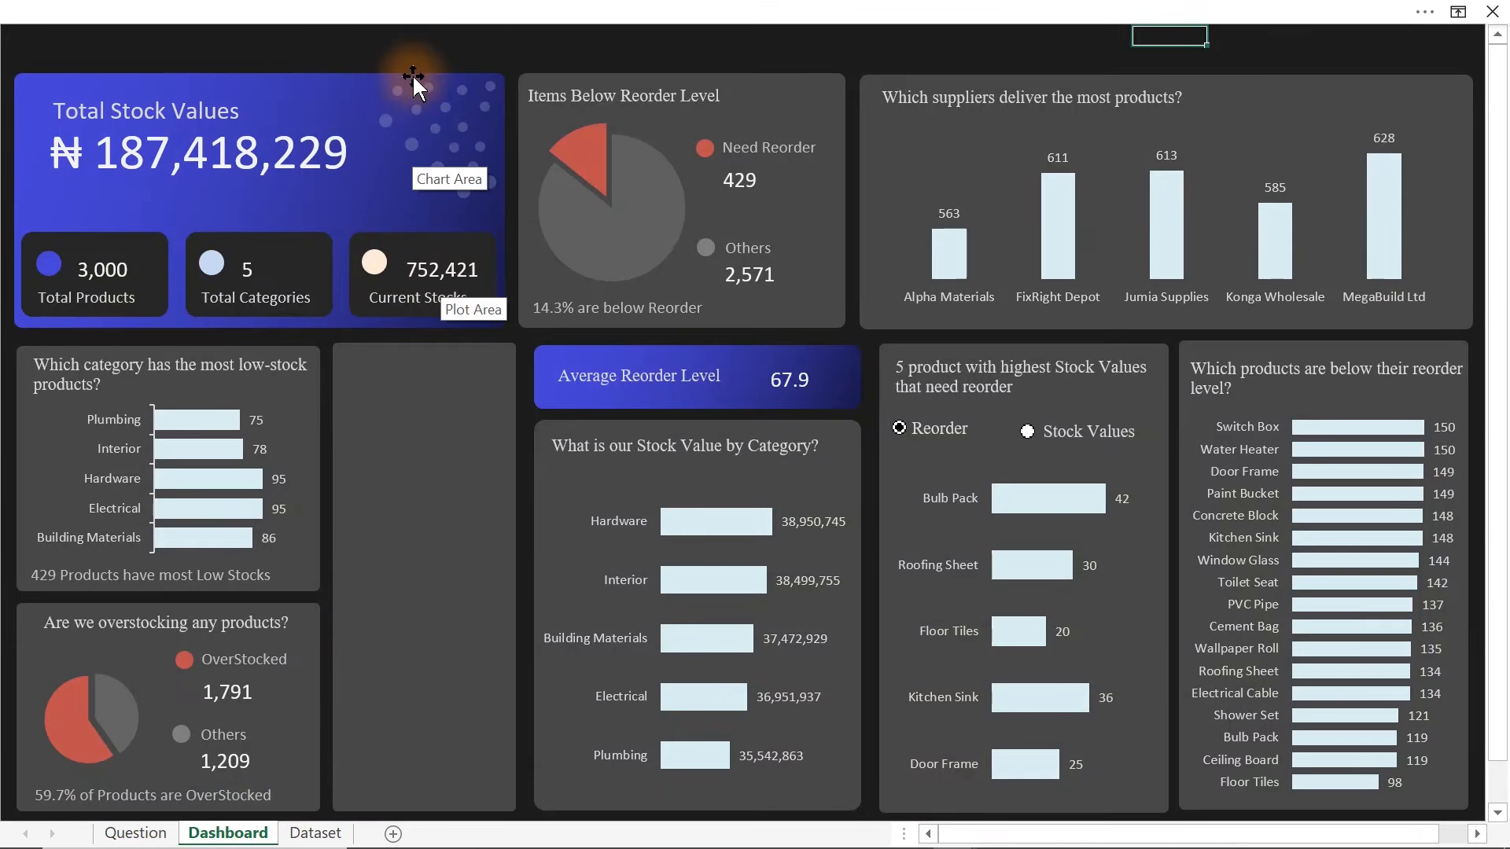
key(ctrl+v)
drag(1202, 74, 409, 385)
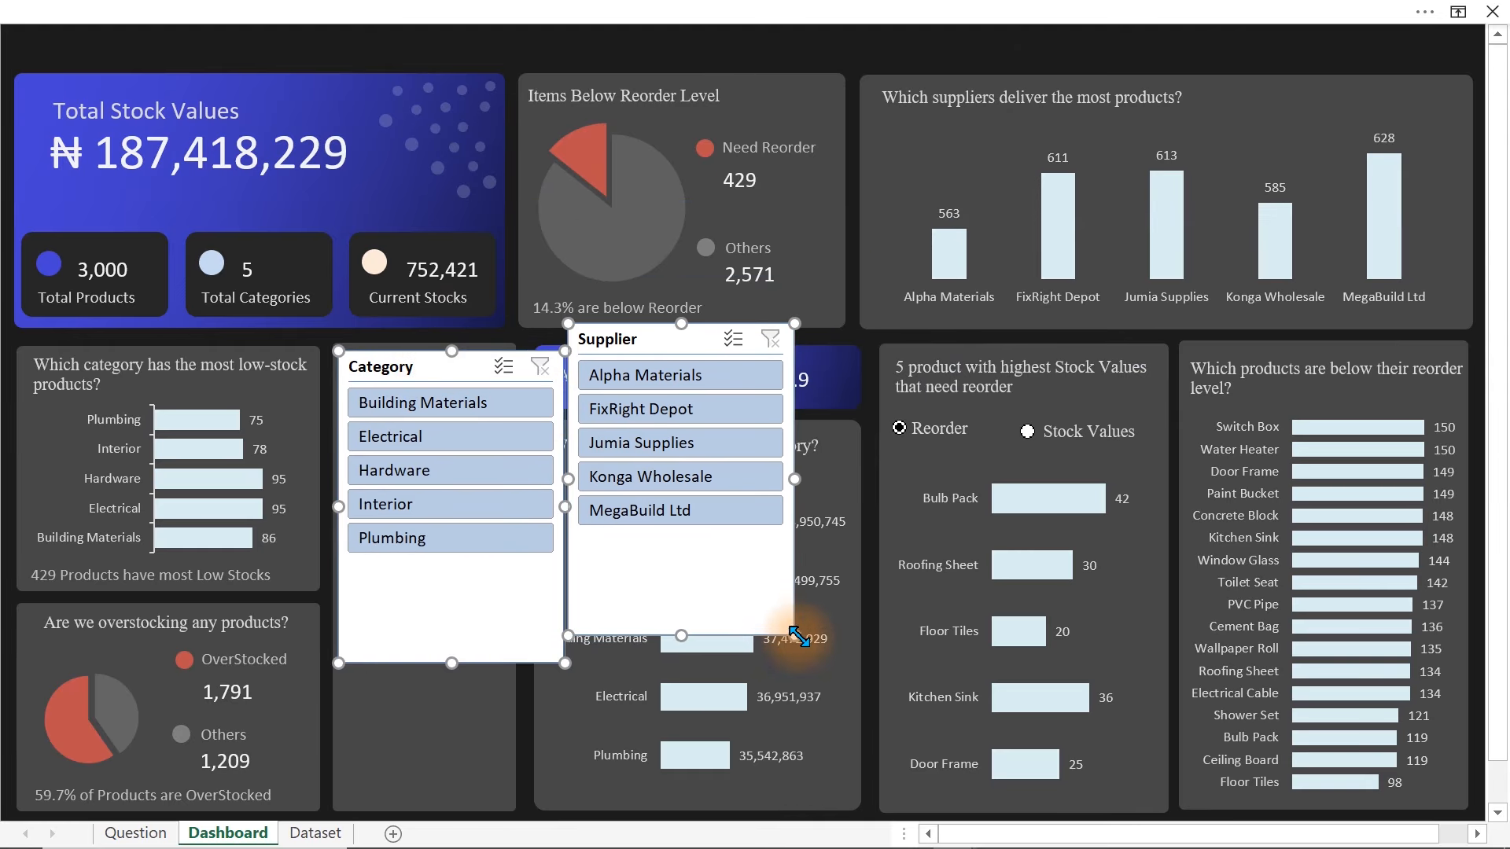
- Resize both slicers to about 1.52 inches wide and stack Category above Supplier within the empty panel
drag(794, 479, 739, 479)
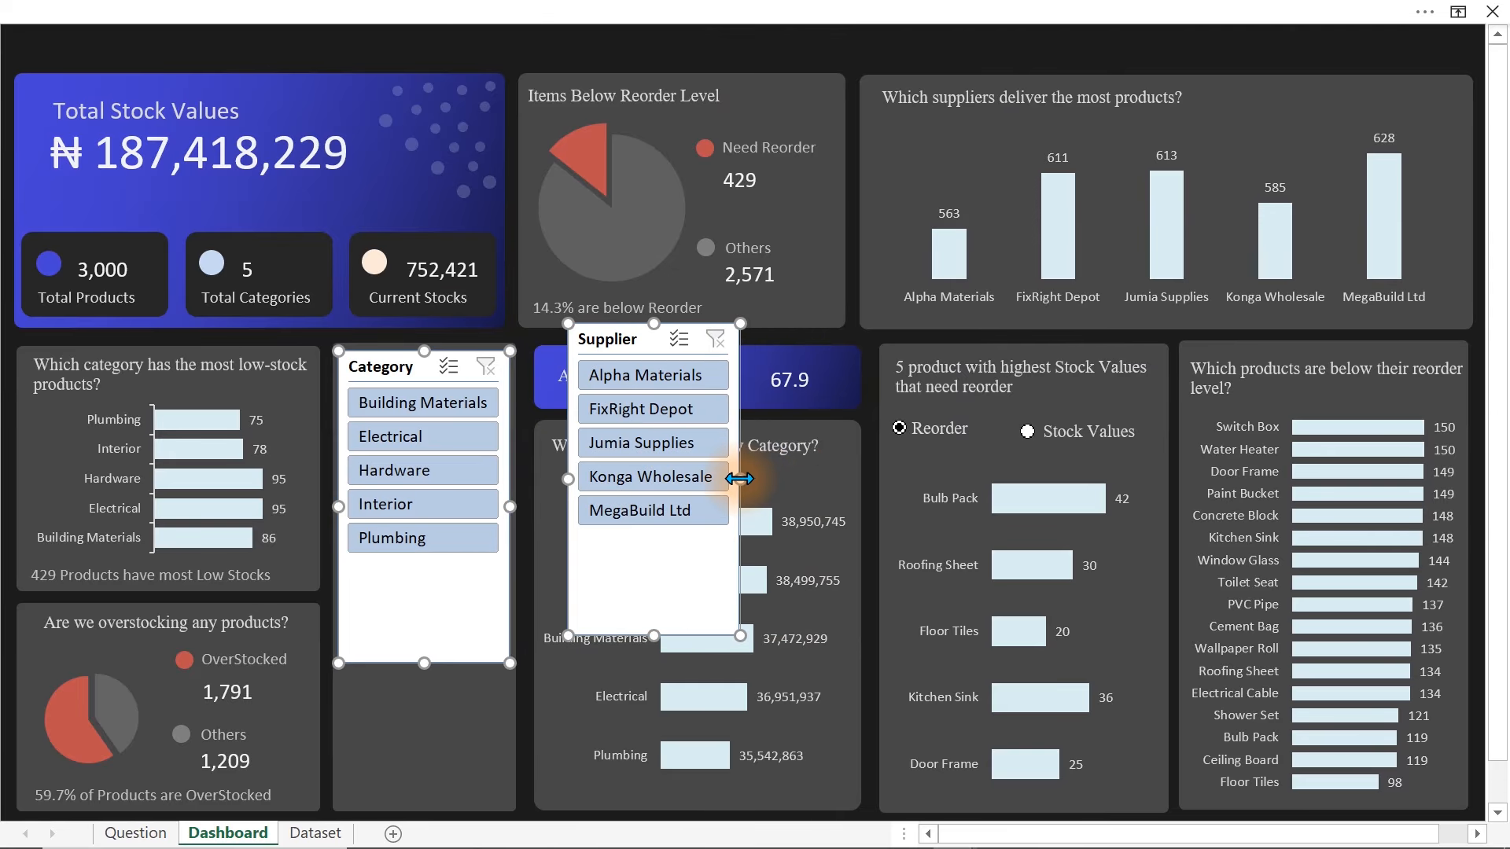
click(467, 645)
drag(427, 669, 428, 691)
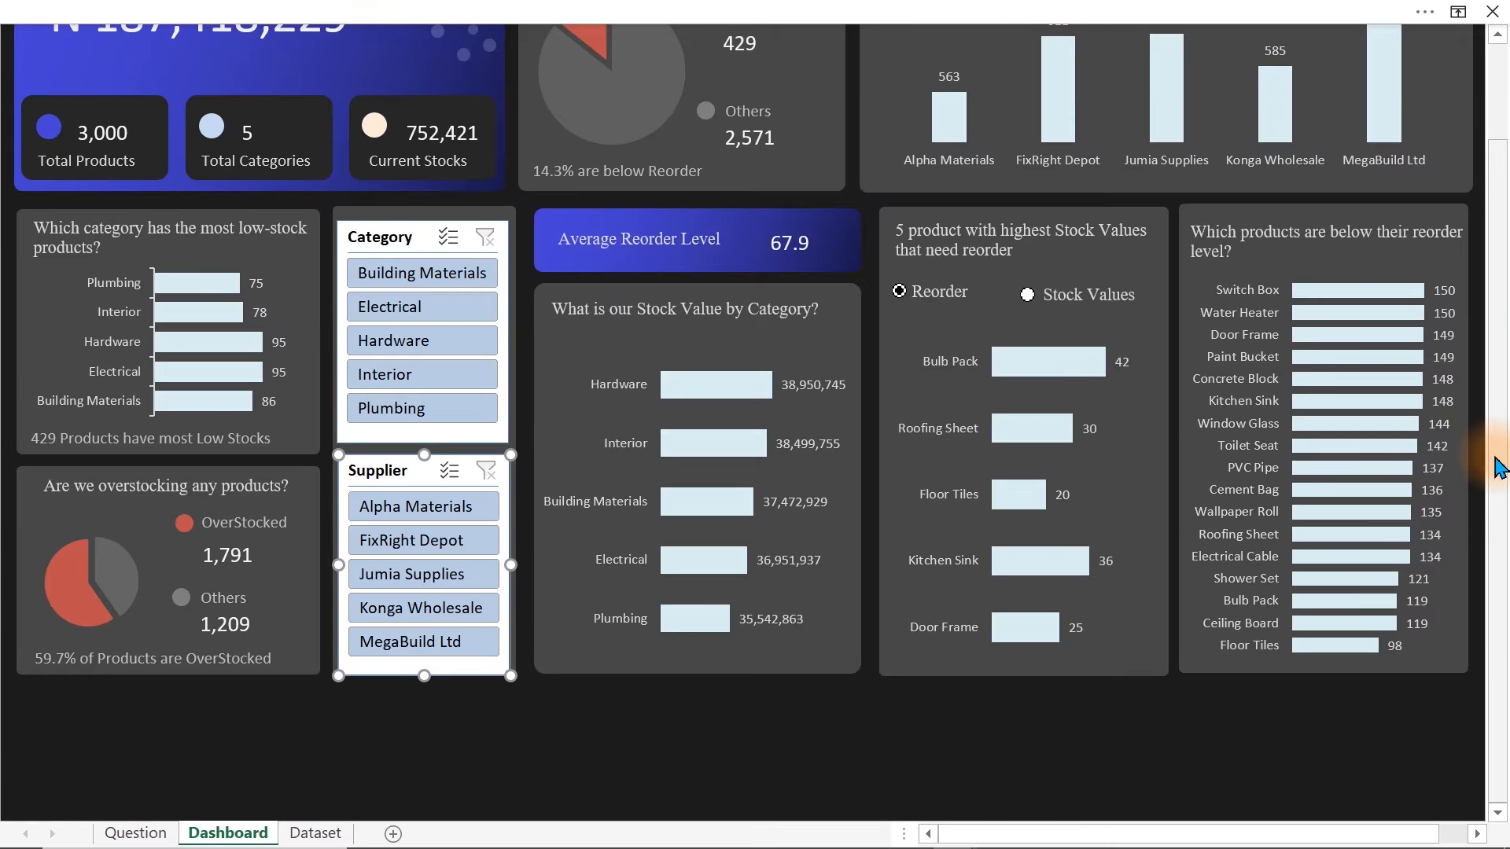
drag(1500, 212, 1499, 97)
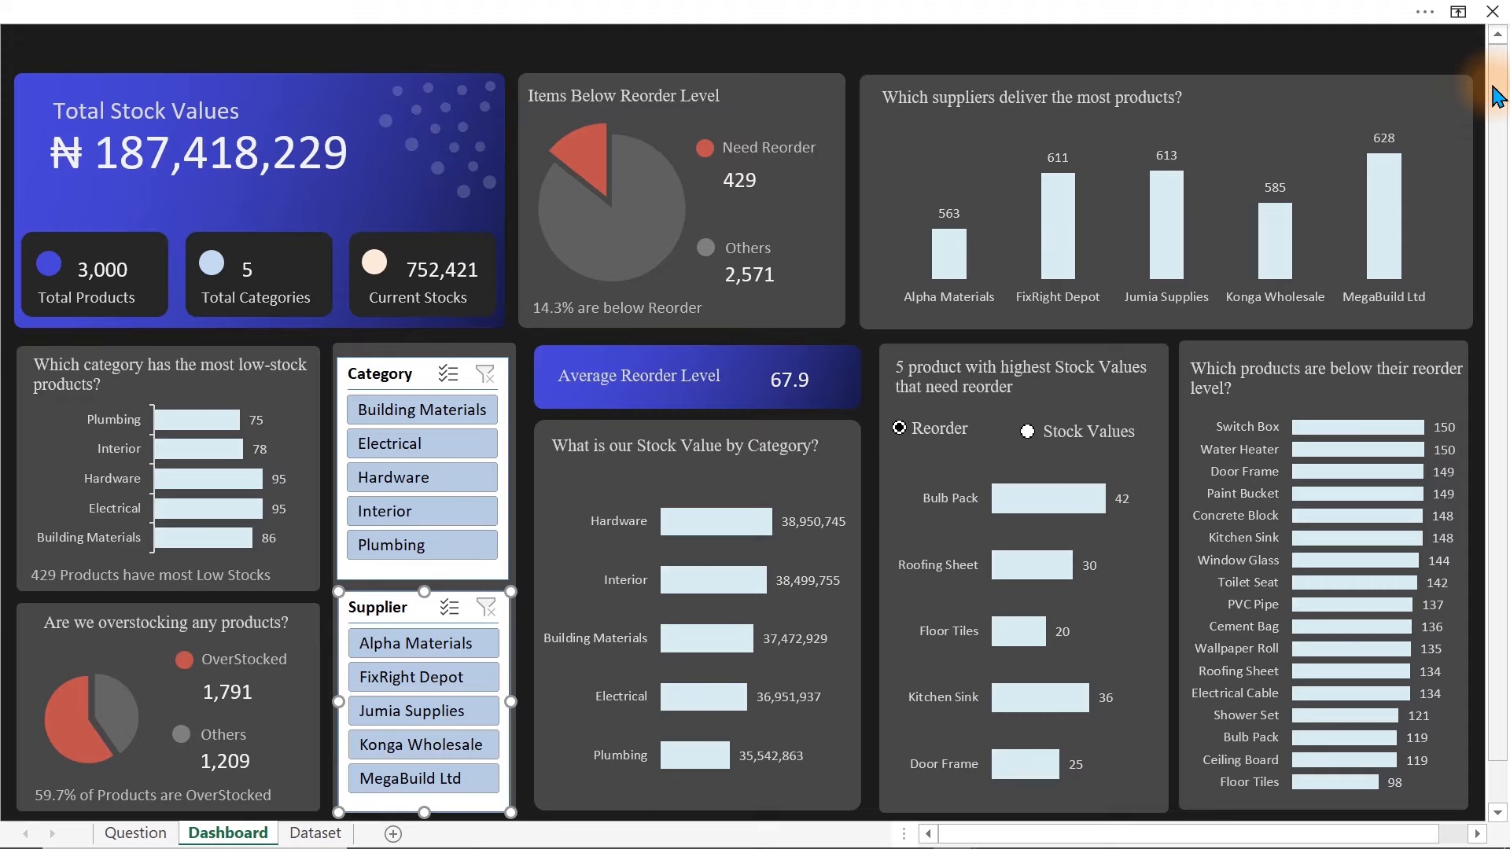
- Copy the hex fill color code #474747 from the panel shape behind the slicers
click(812, 77)
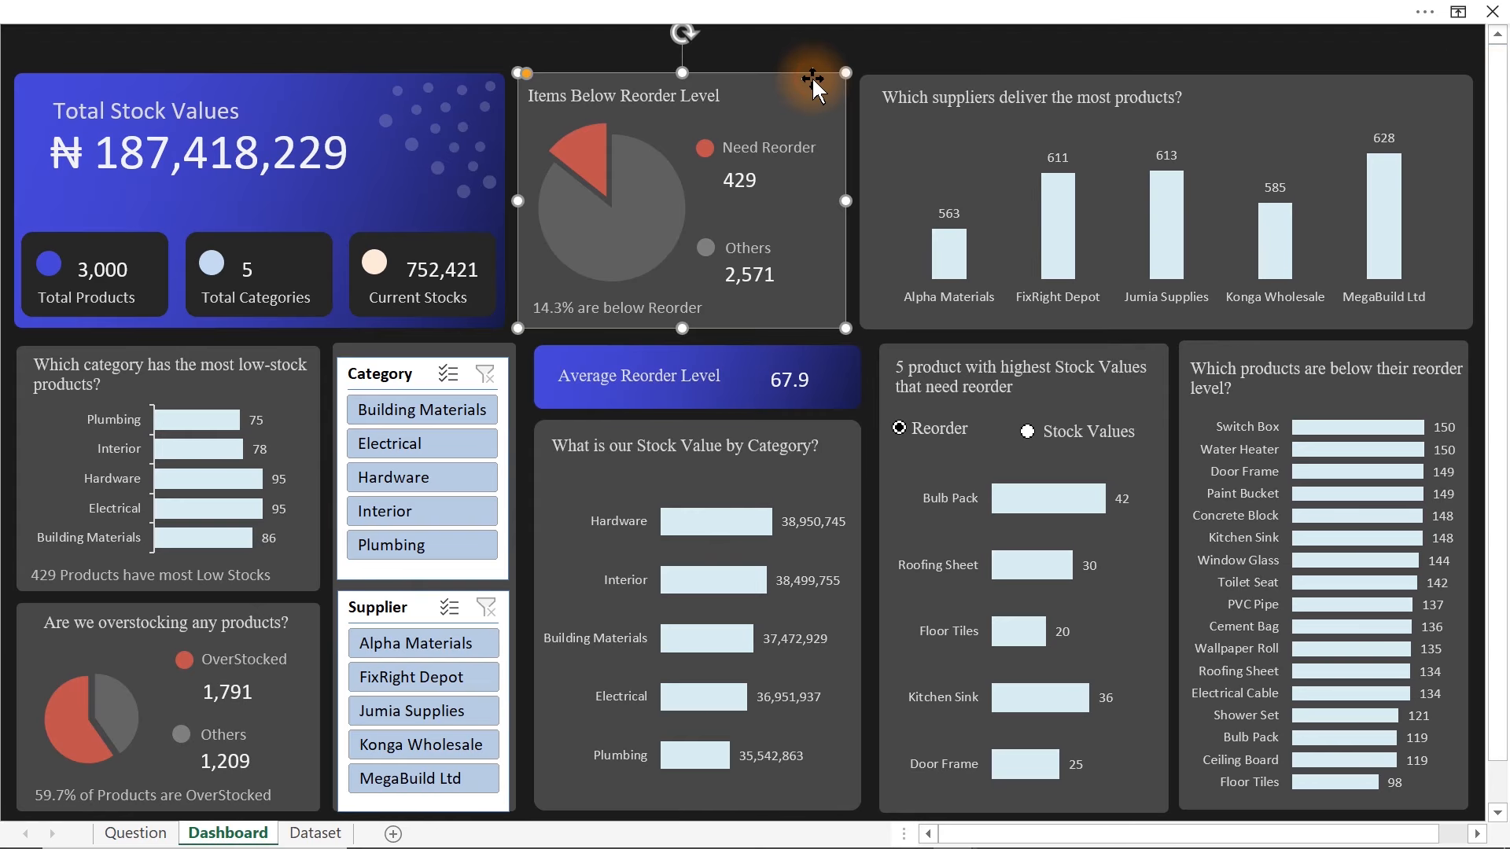
click(454, 351)
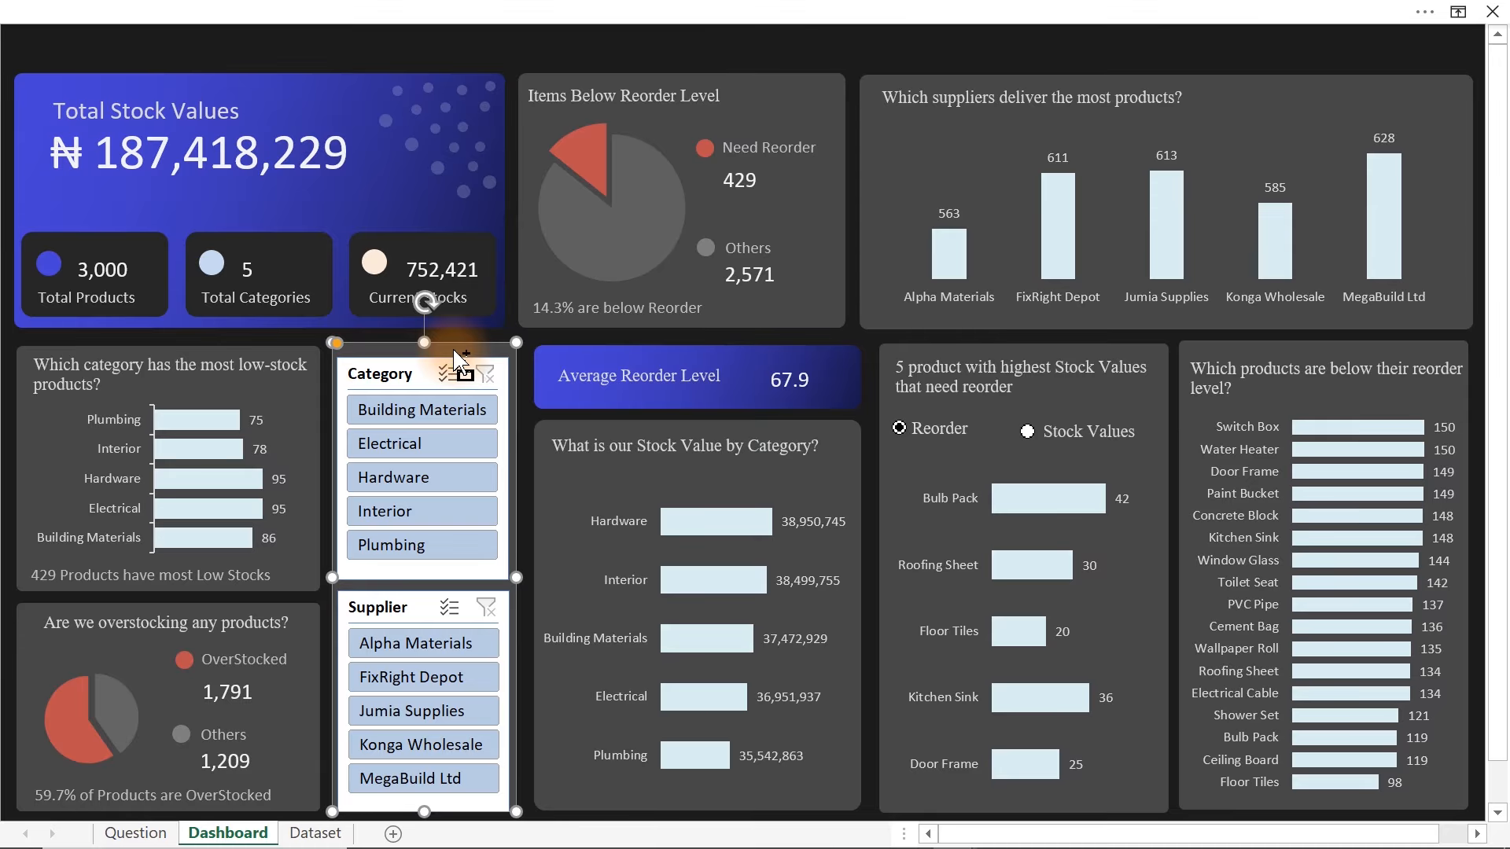
key(ctrl+1)
click(444, 533)
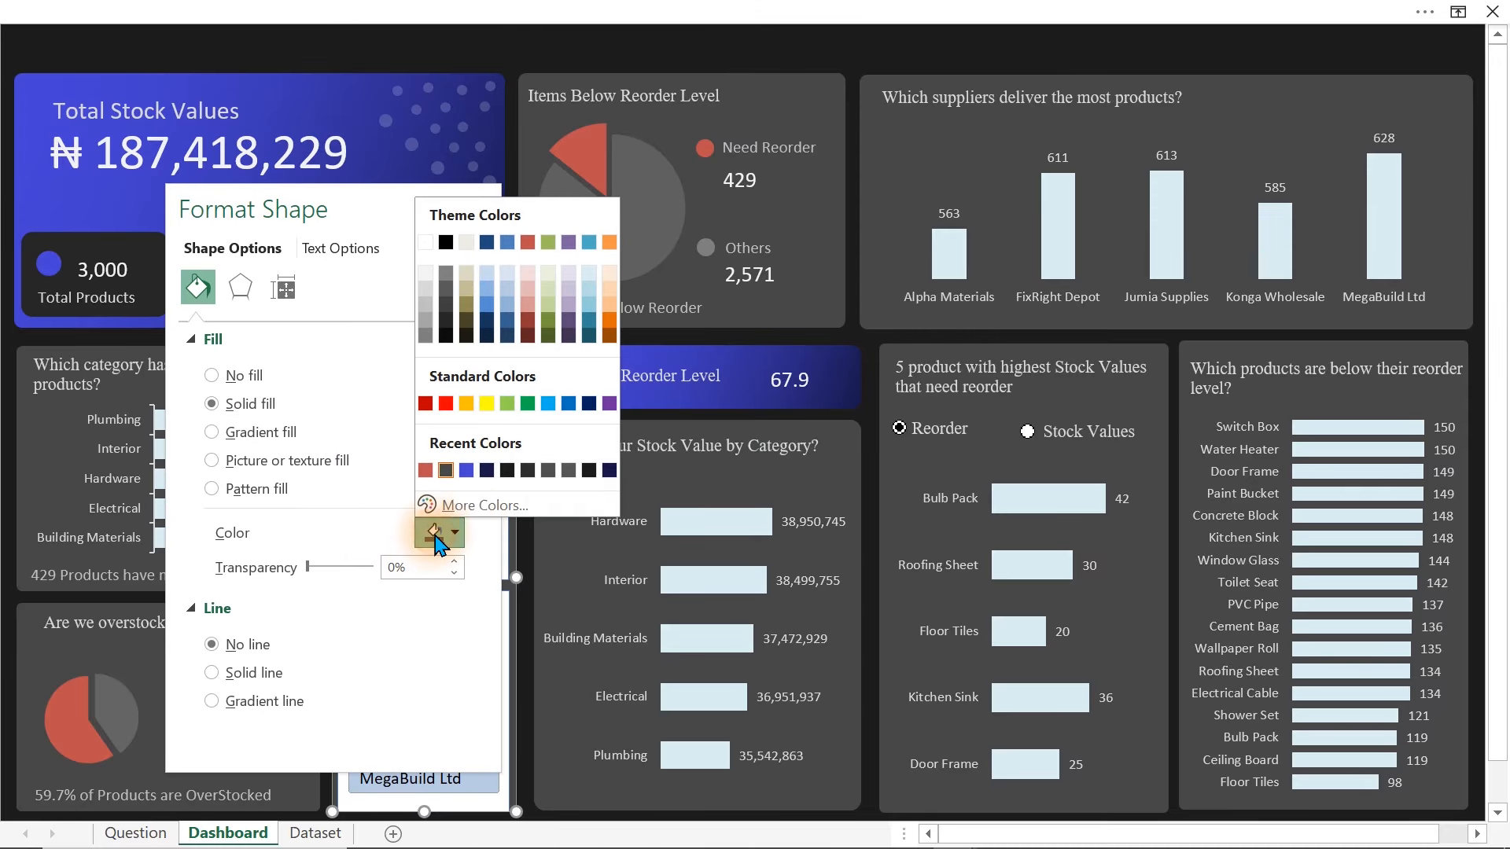
click(479, 508)
drag(335, 666, 255, 676)
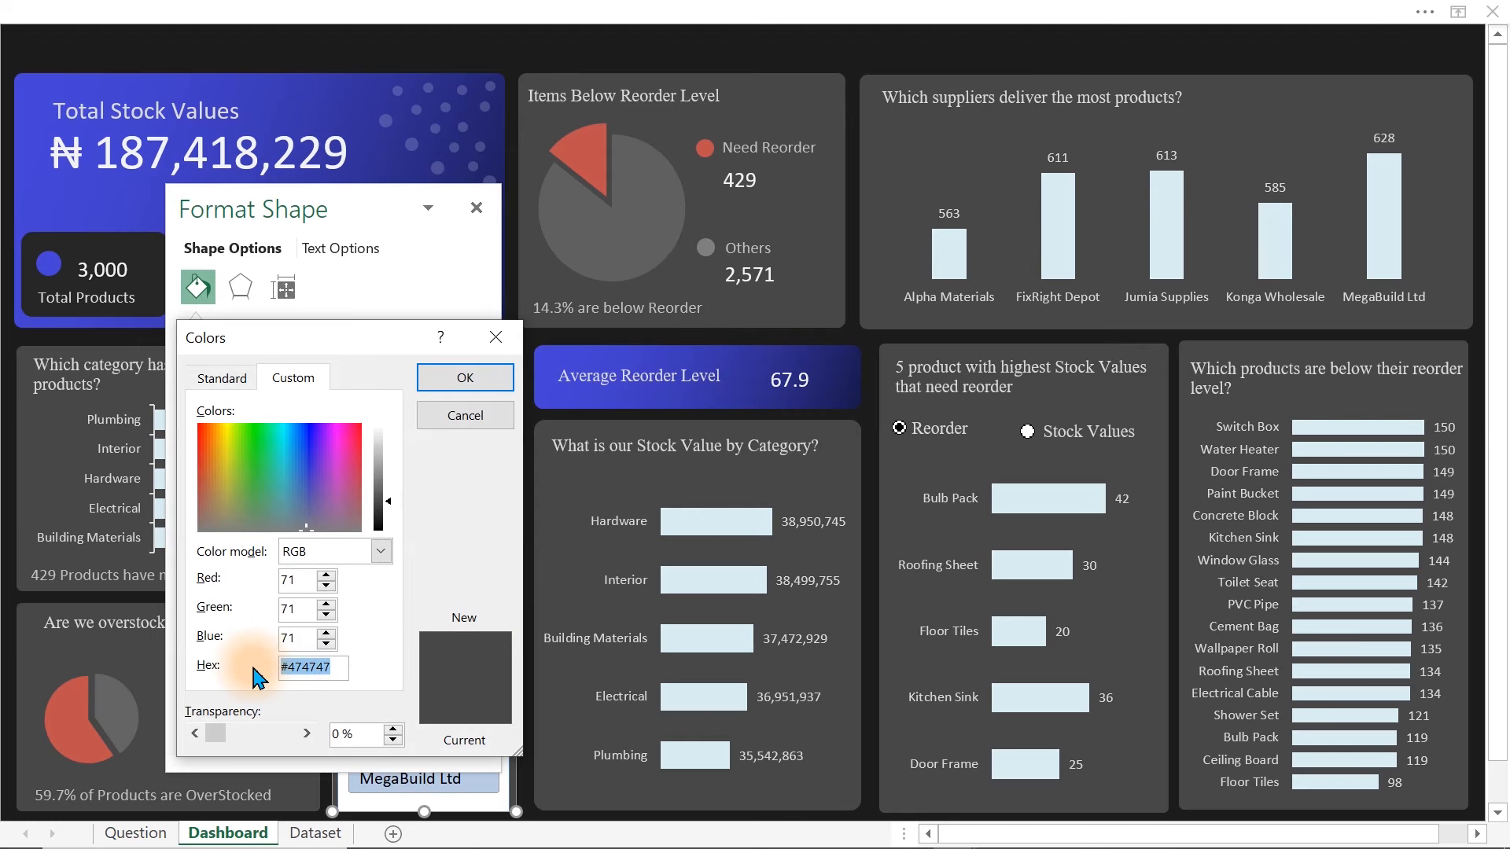
click(496, 338)
click(476, 207)
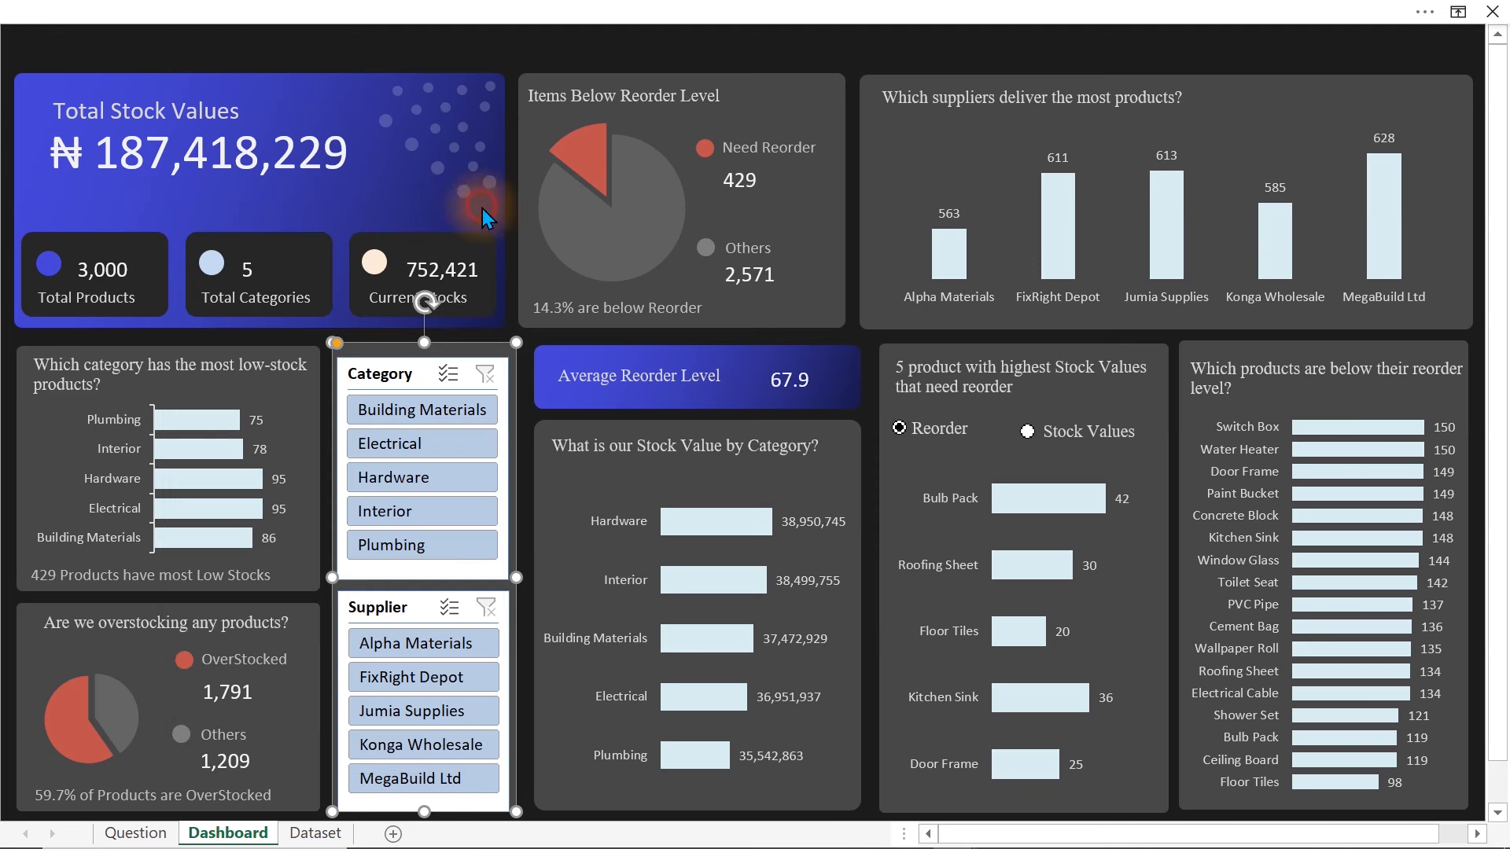
- Select the Category slicer and duplicate its light blue slicer style for editing
click(798, 11)
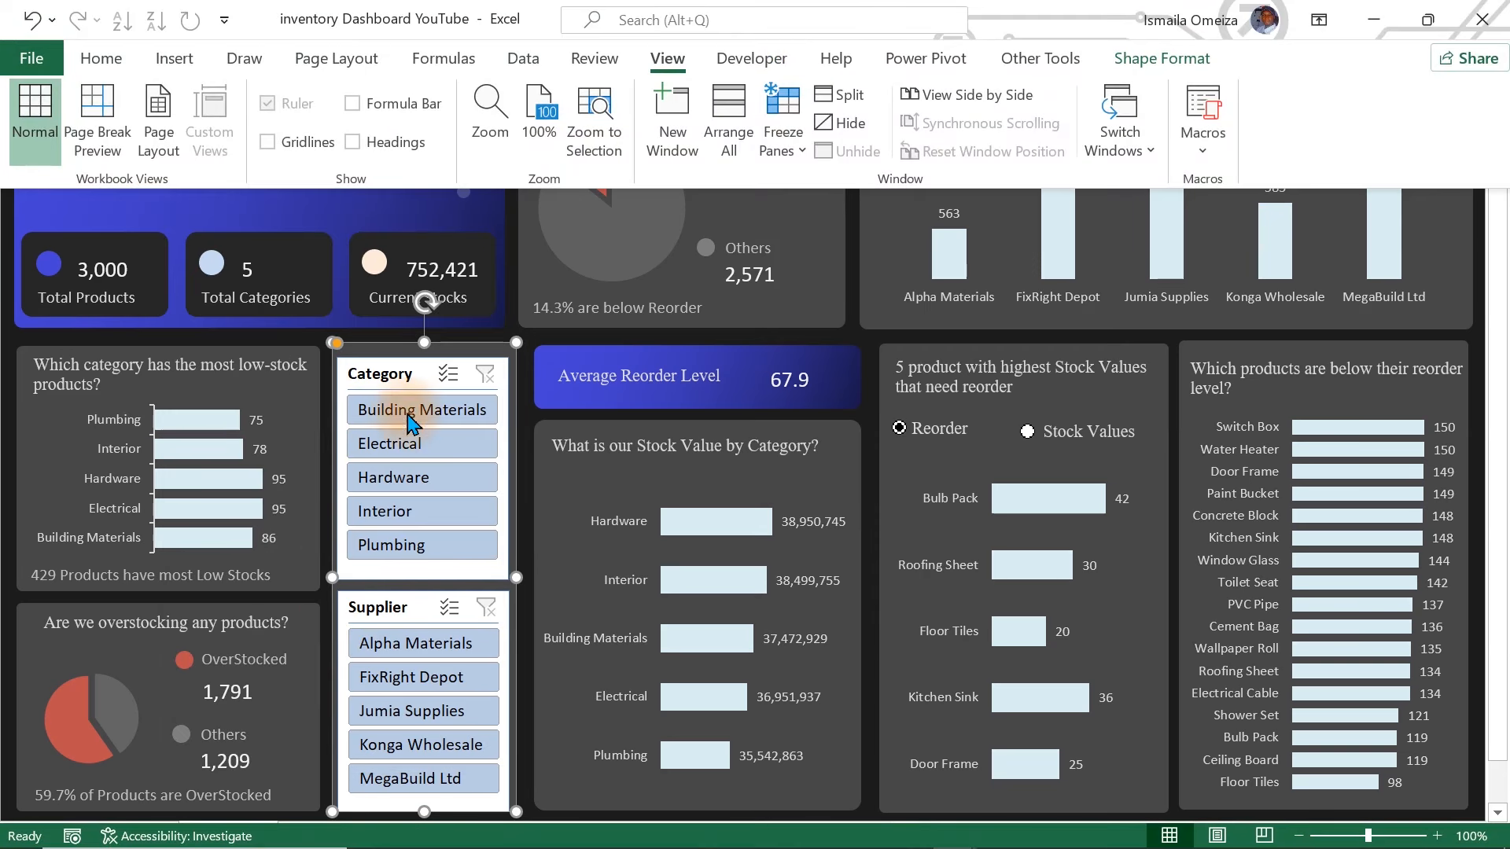
click(401, 378)
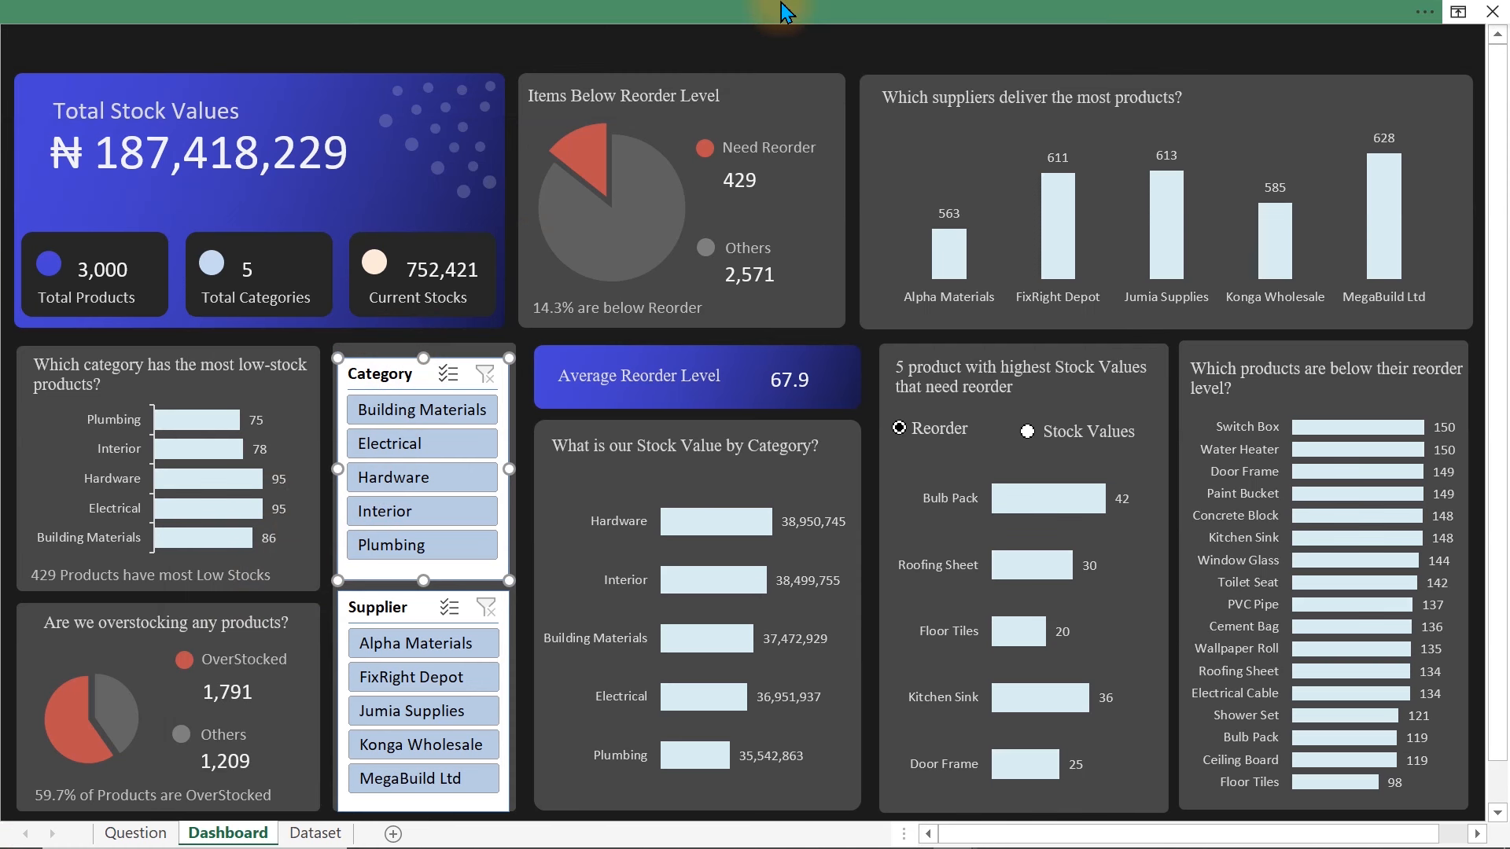
click(777, 11)
click(1131, 58)
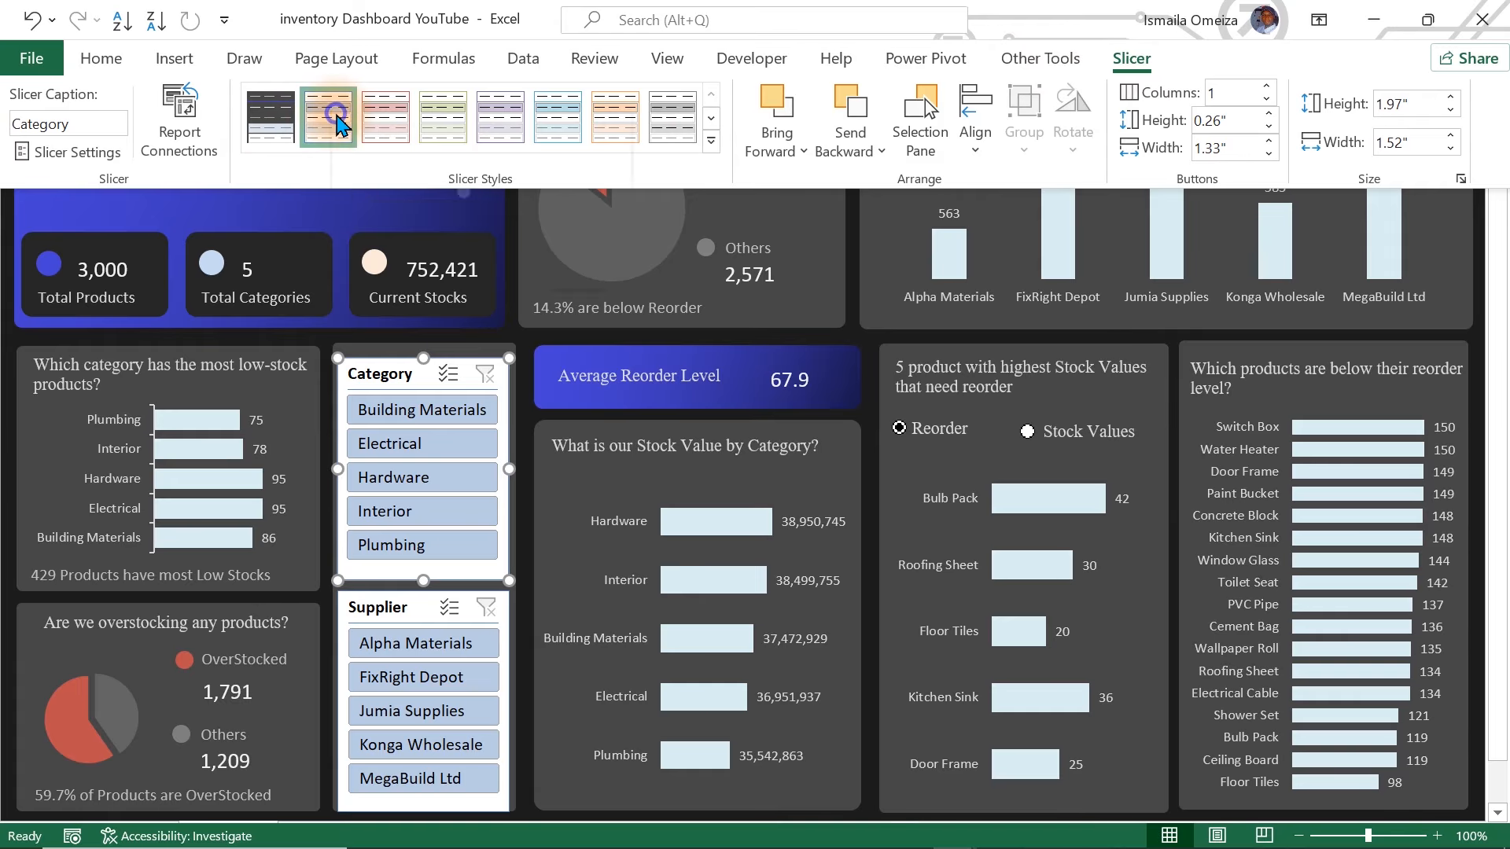
right_click(333, 112)
click(410, 163)
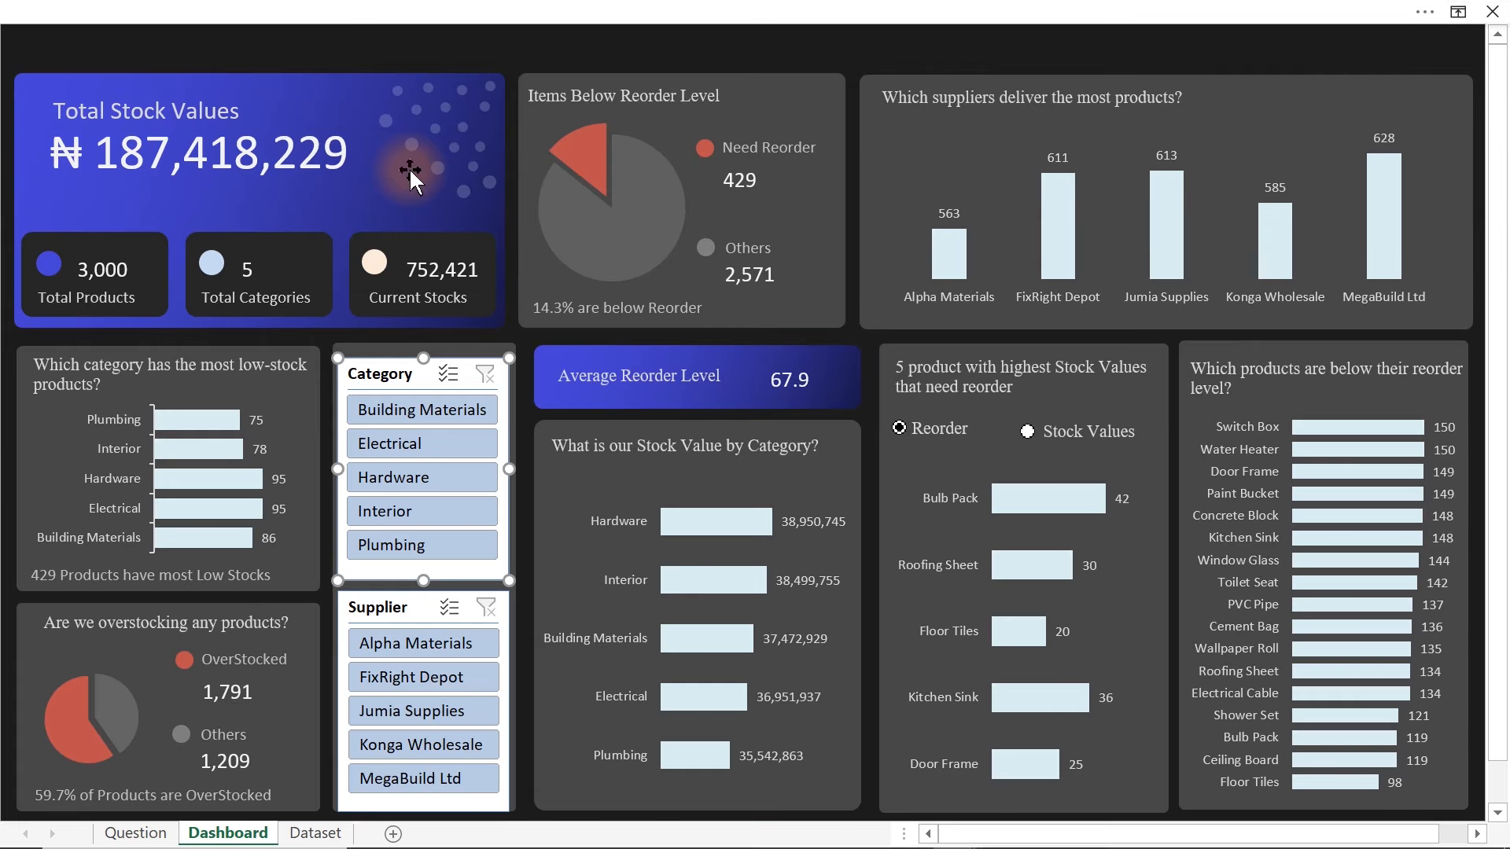
- Format the Whole Slicer element of the duplicated style with no border and a #474747 background fill
click(61, 442)
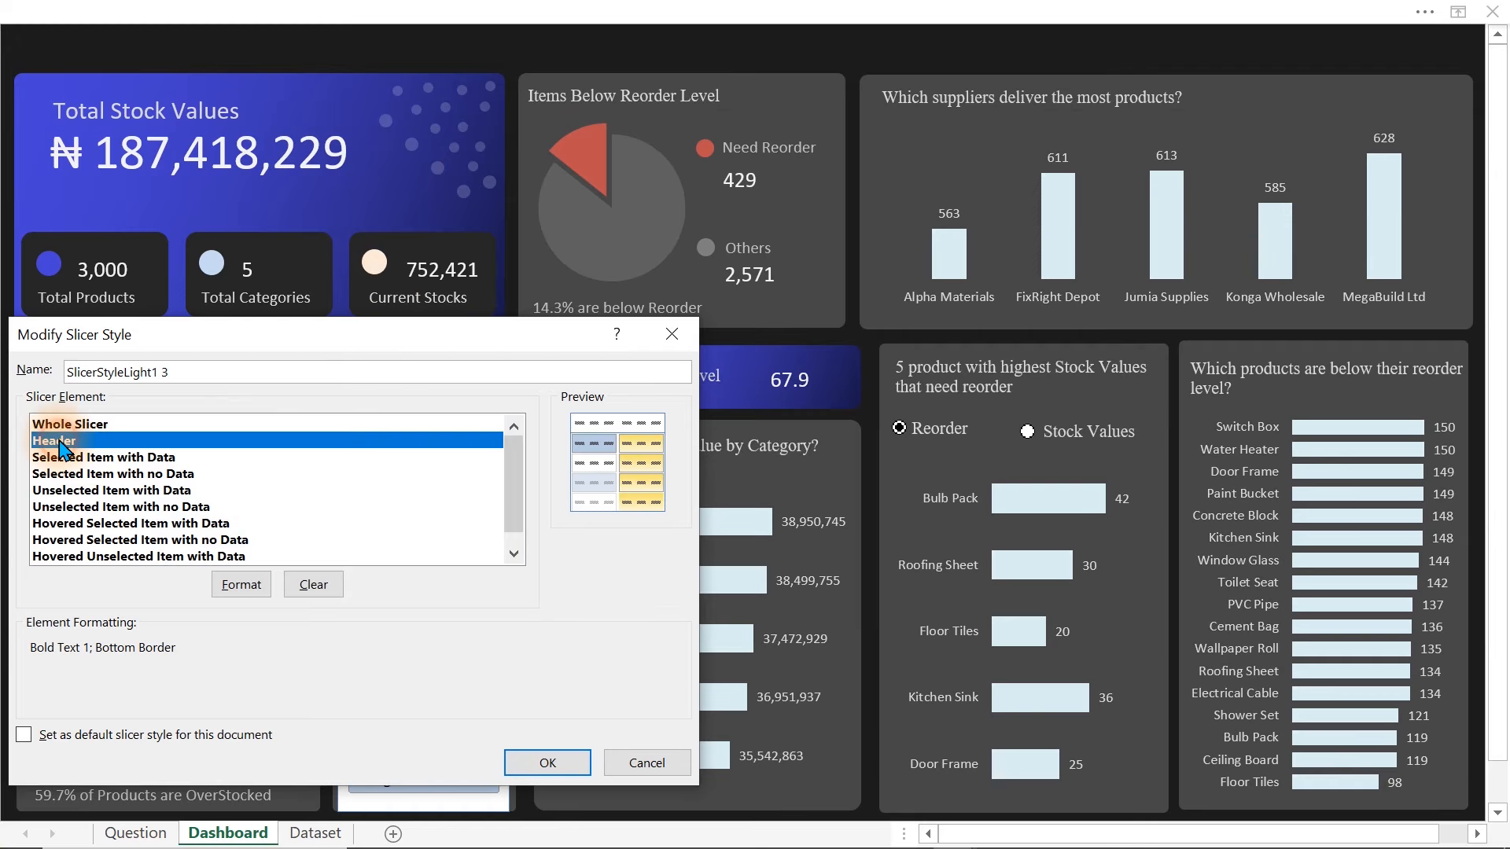
click(71, 425)
click(241, 584)
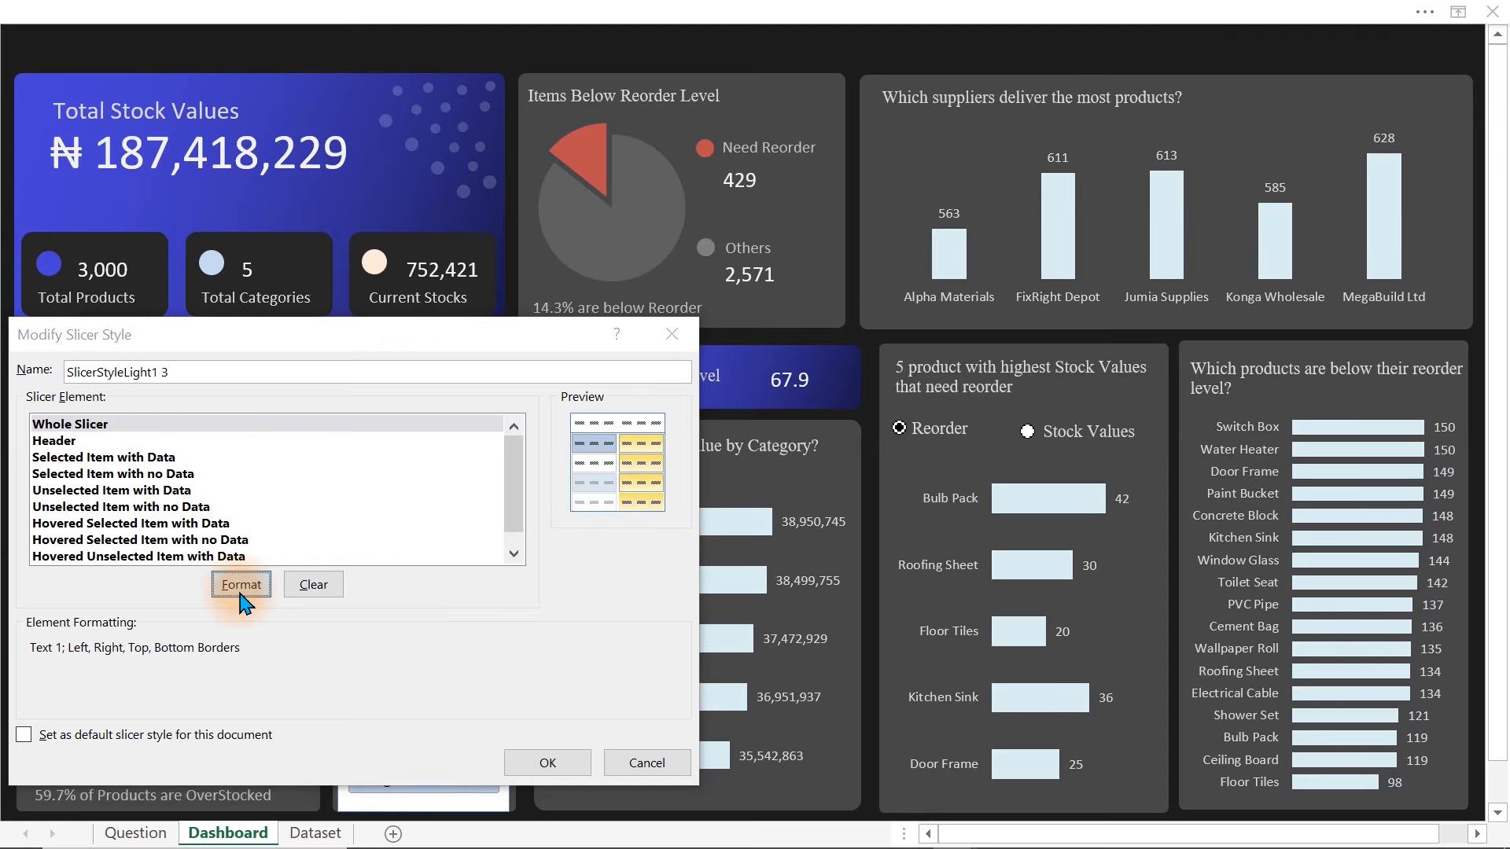
click(158, 250)
click(321, 315)
click(229, 251)
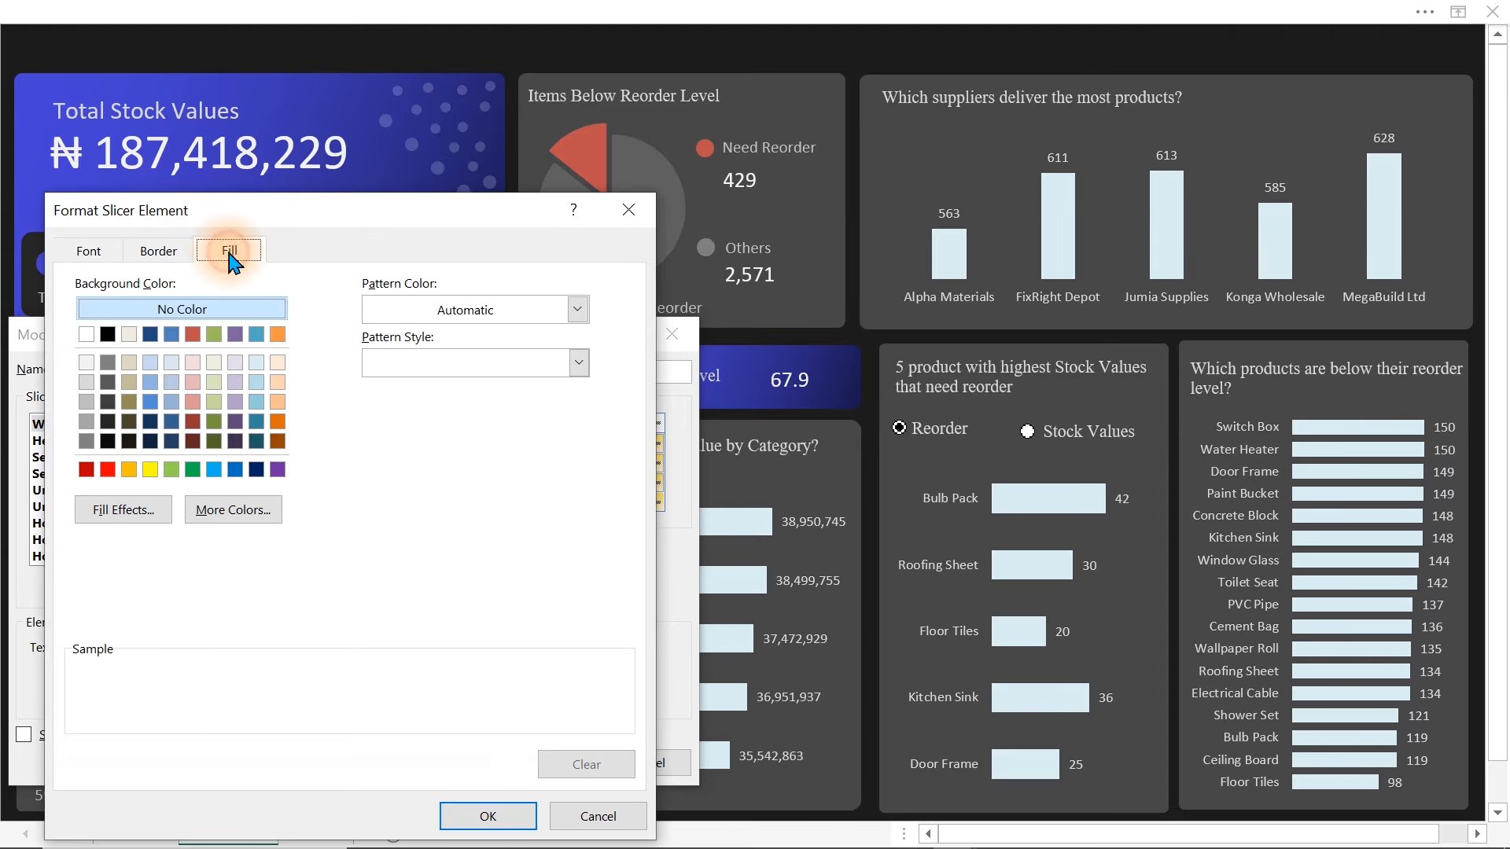
click(228, 512)
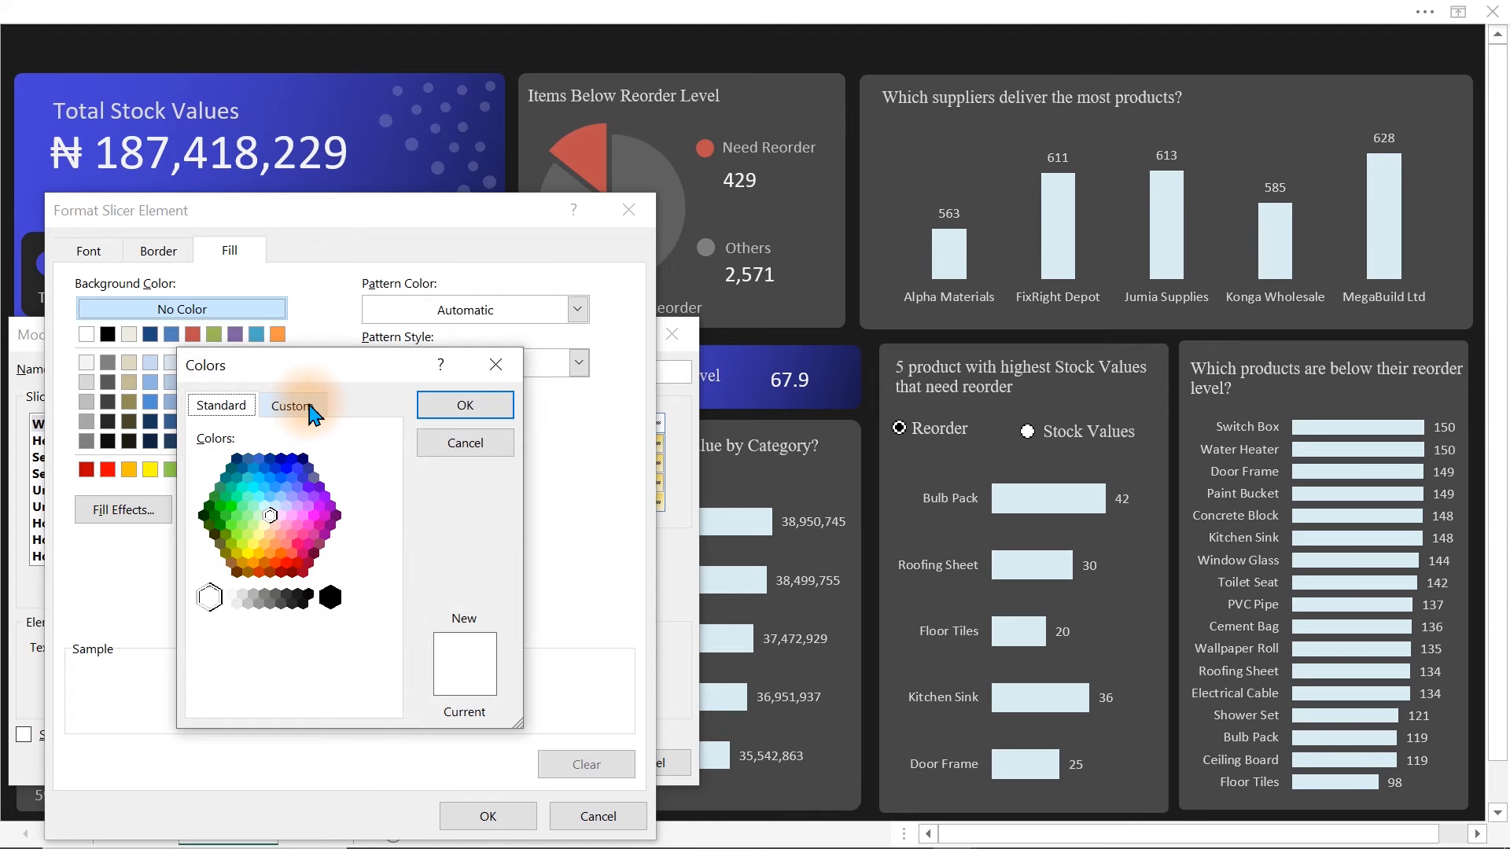
click(293, 405)
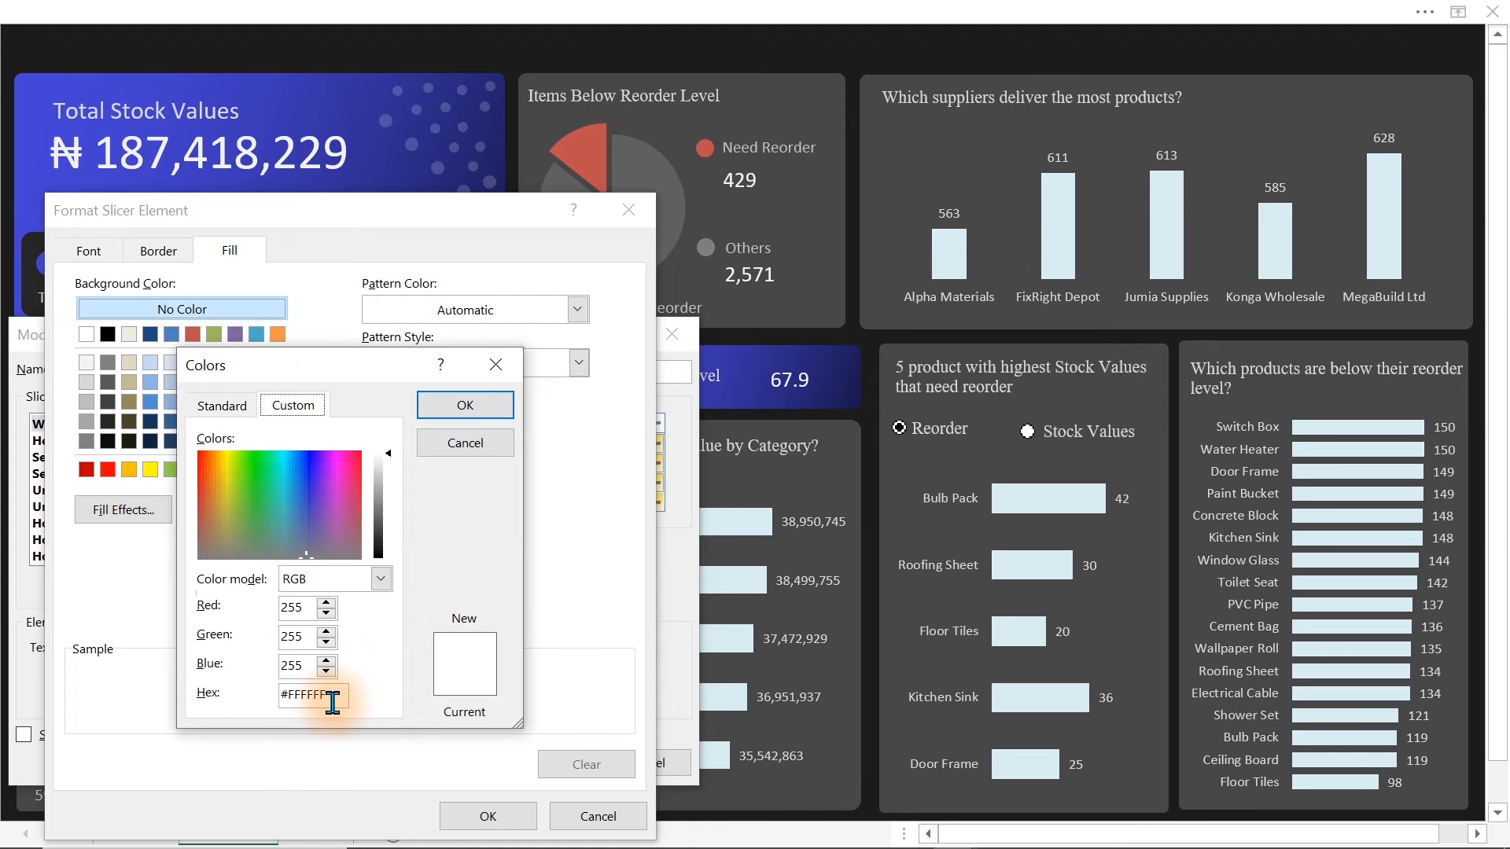
drag(331, 696, 239, 696)
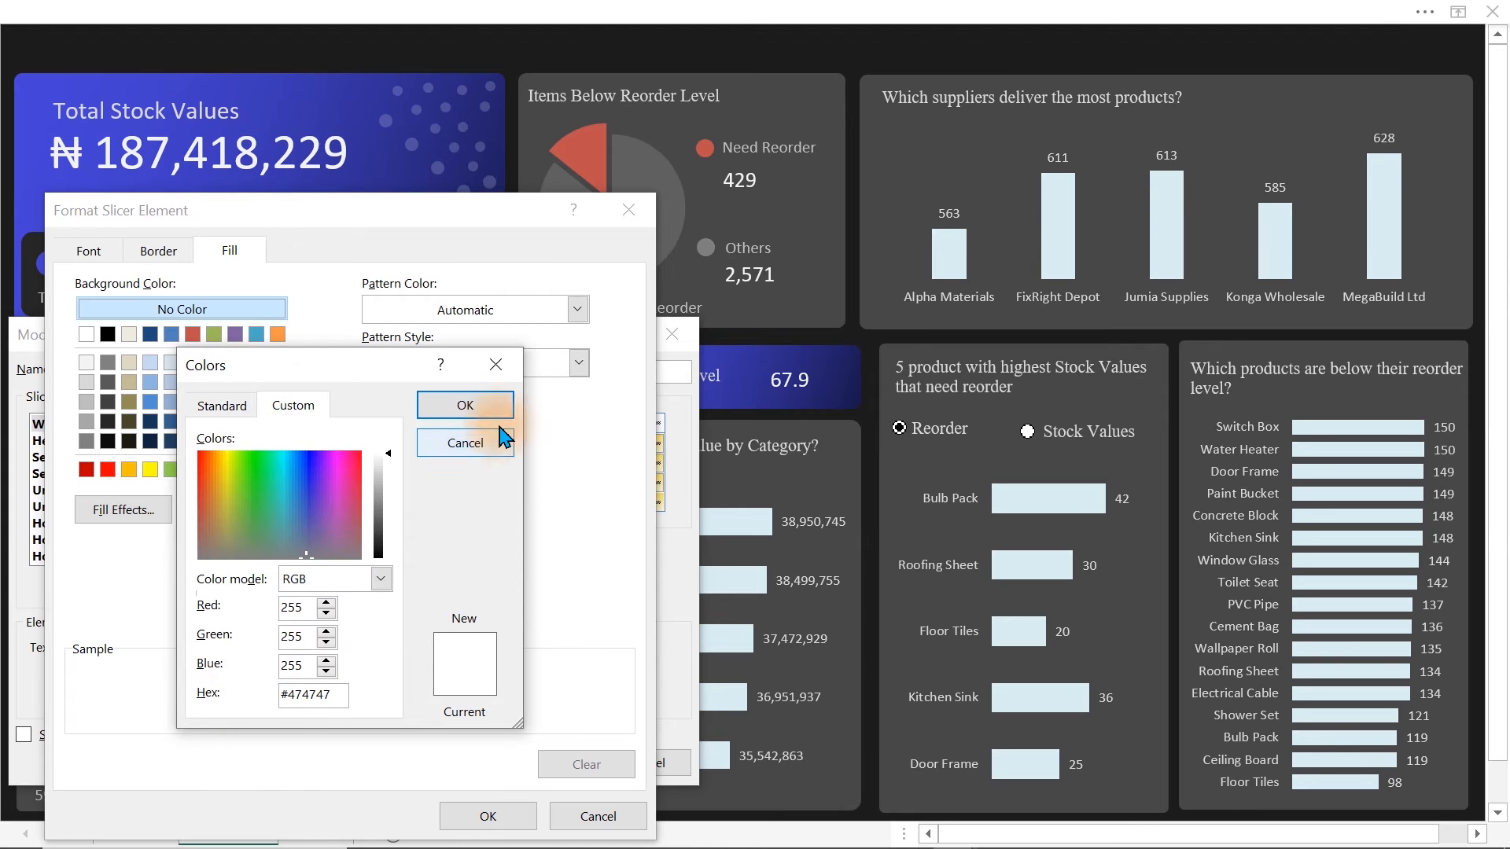
click(472, 407)
click(498, 817)
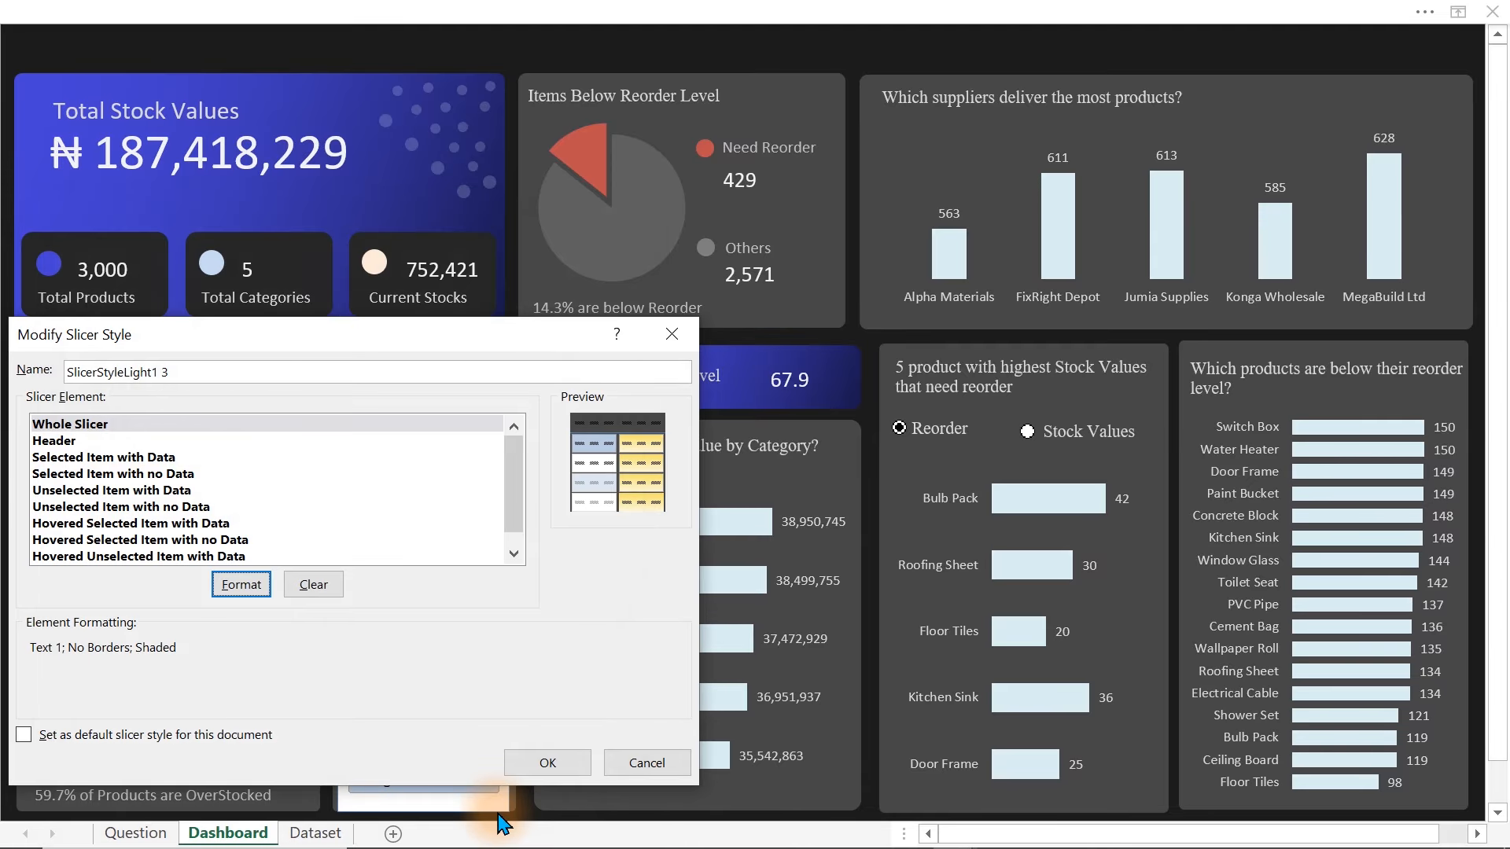
click(545, 765)
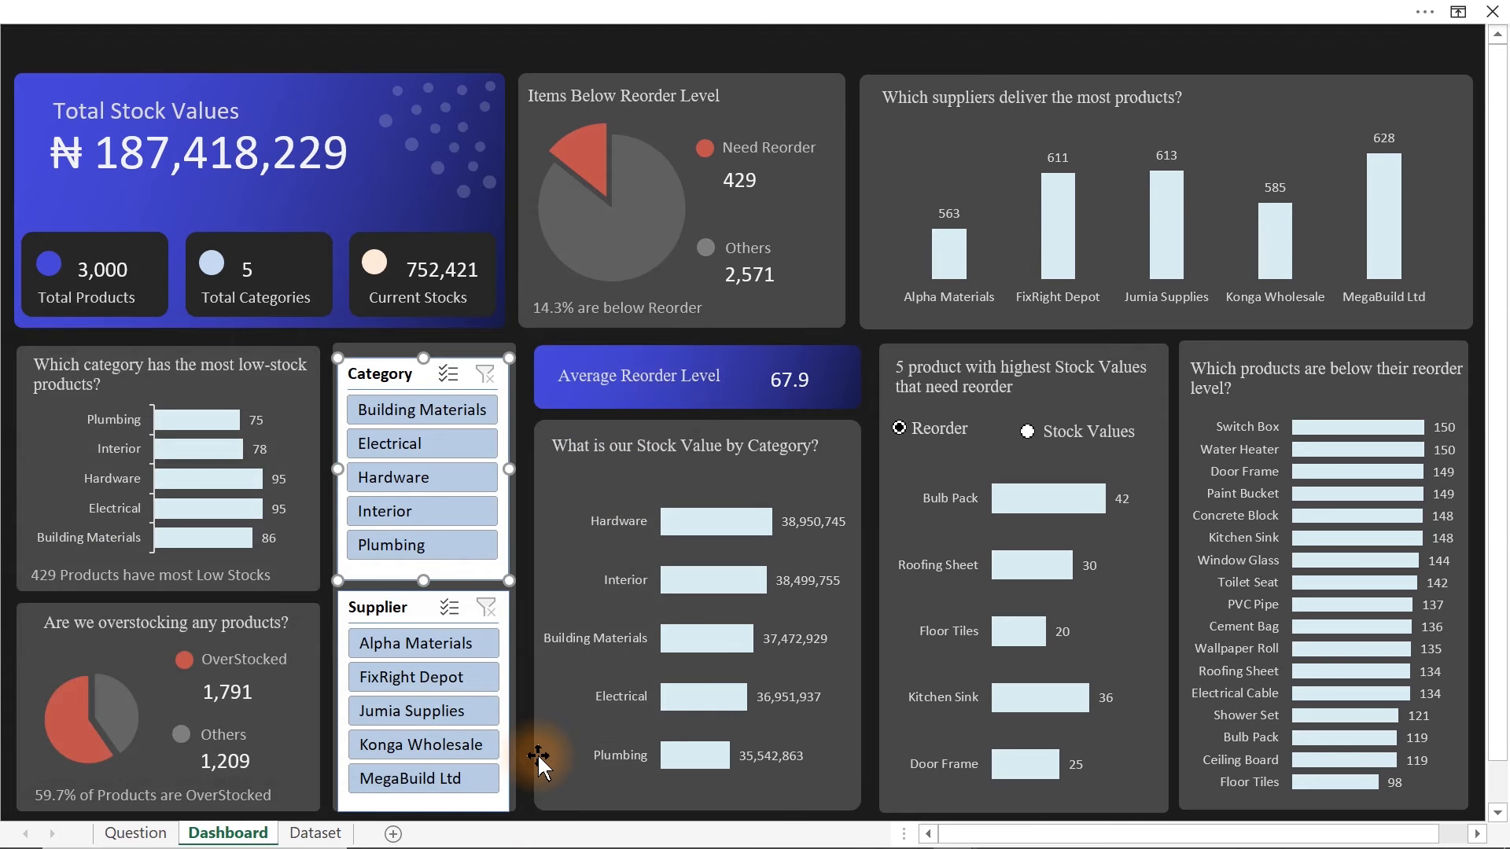
- Apply the duplicated custom slicer style to the Category slicer and open that style for modification
click(379, 11)
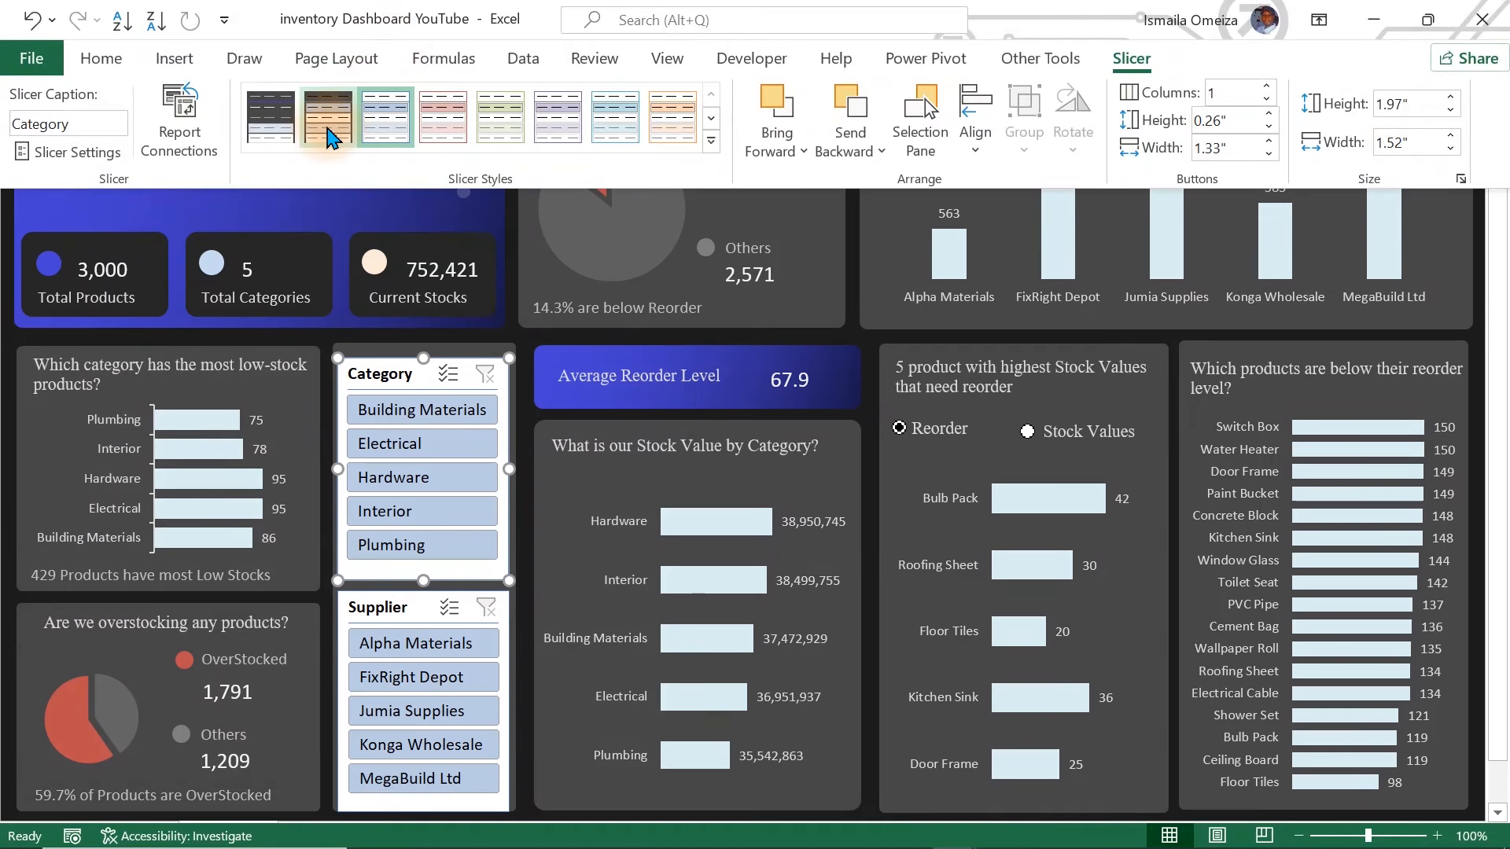
click(329, 136)
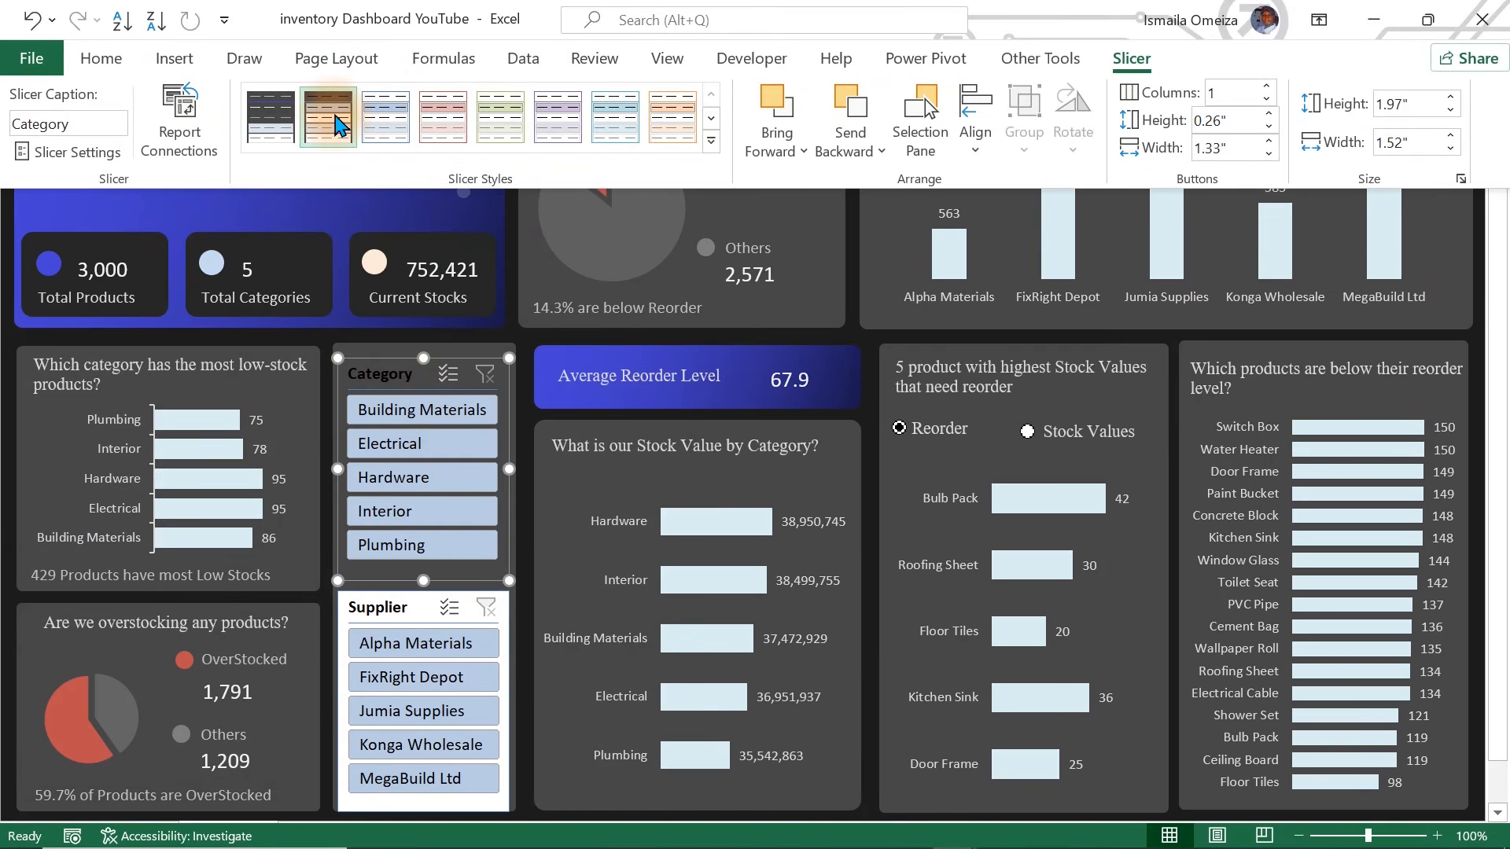
right_click(339, 126)
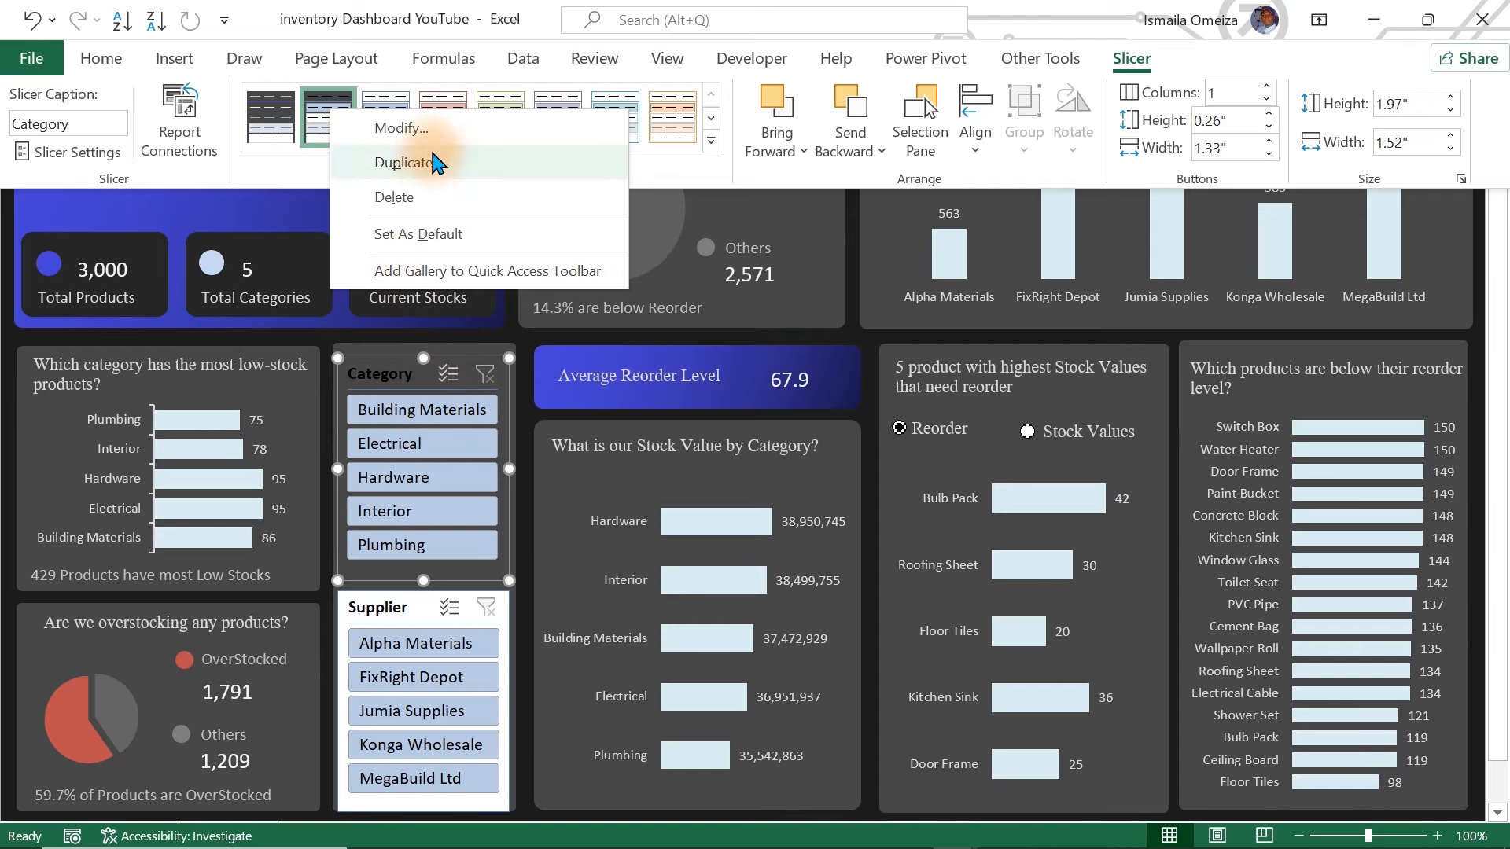
click(399, 127)
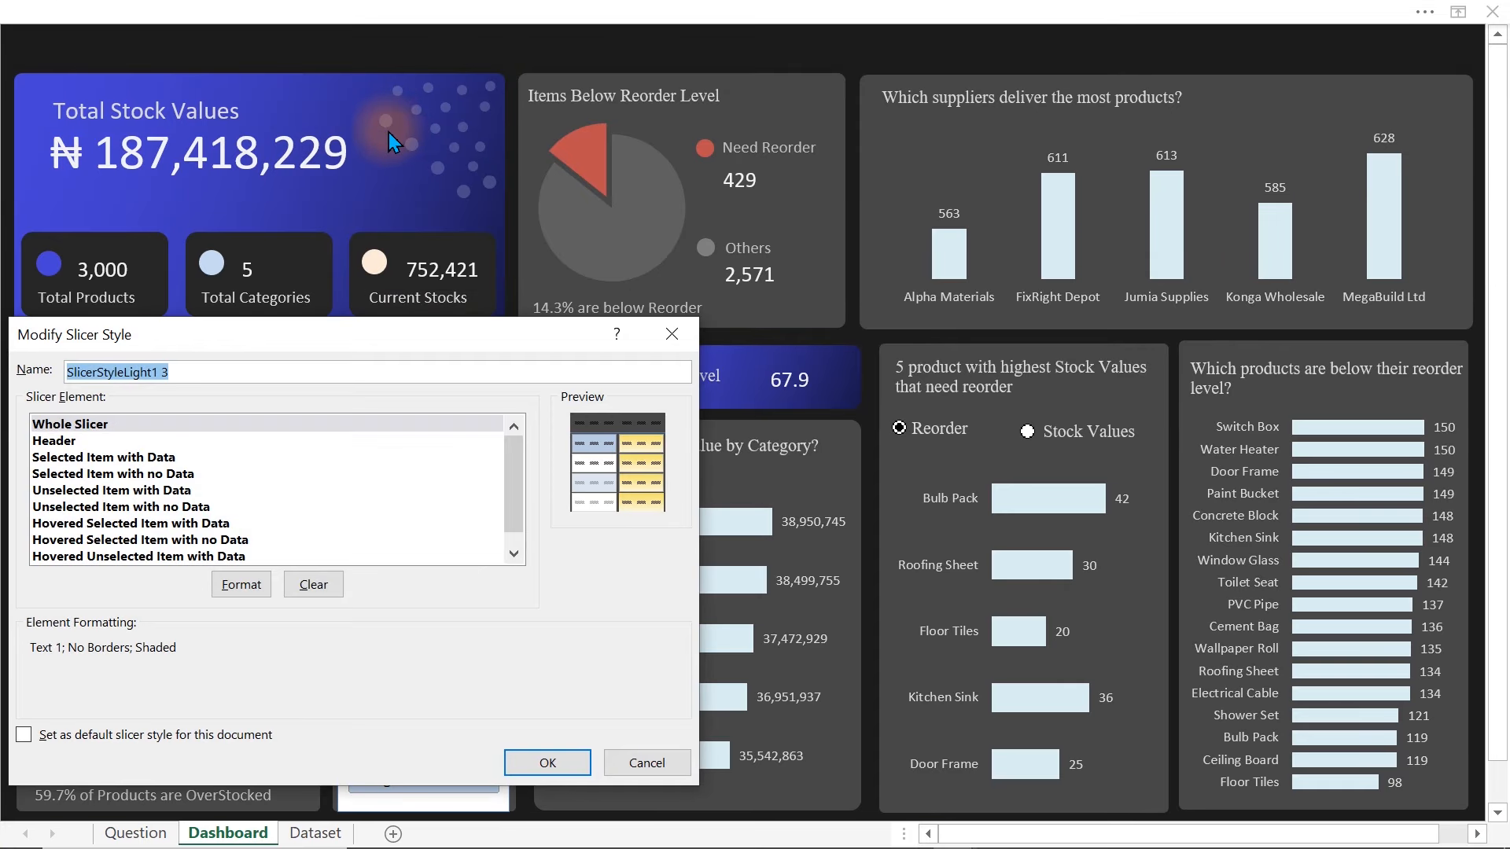
- Give the Header element of the slicer style only a bottom border in the recently used dashboard blue
click(56, 440)
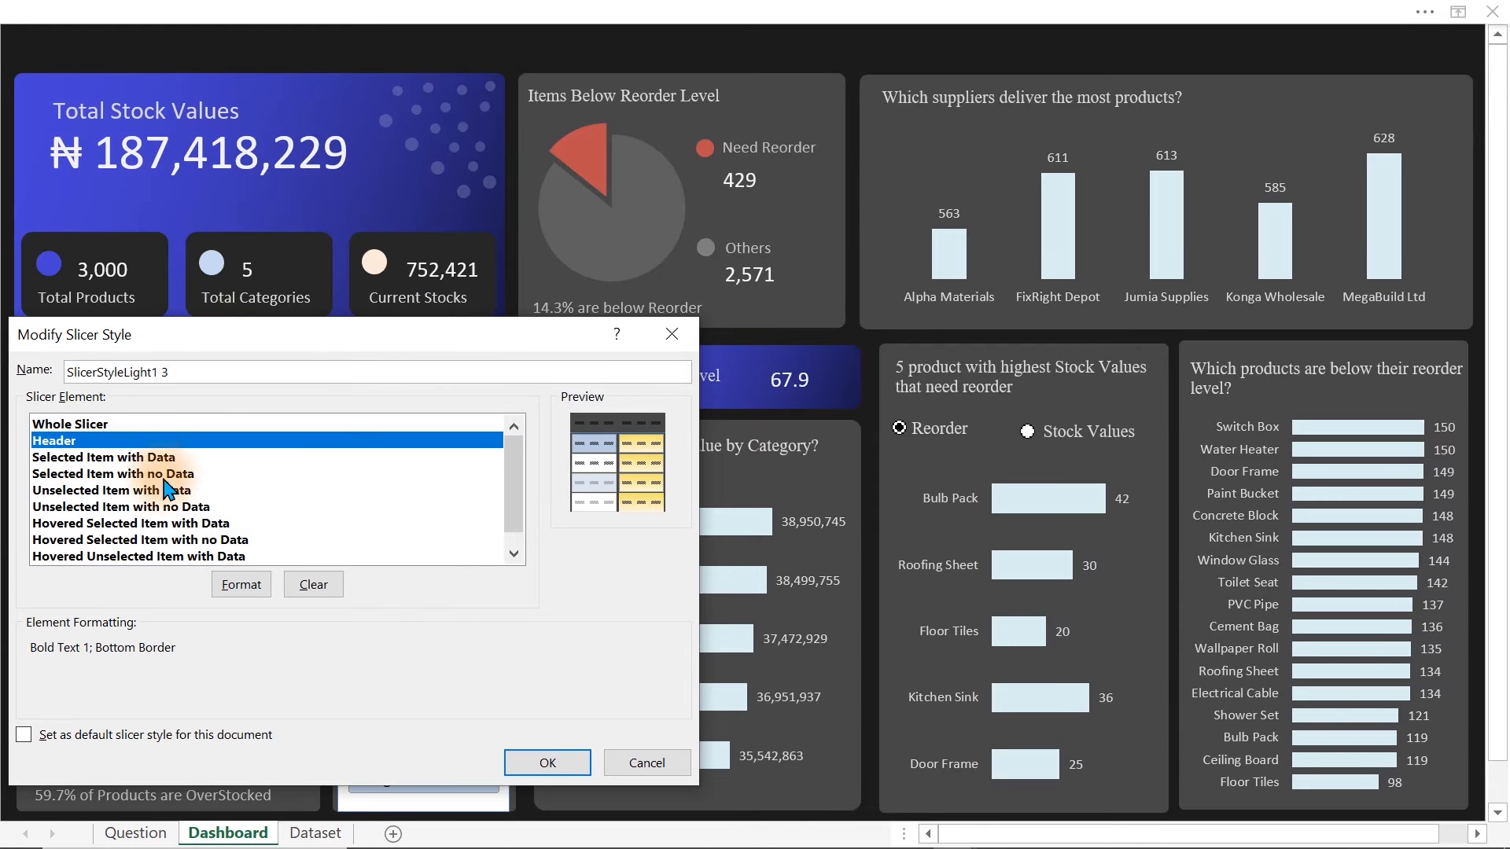
click(242, 584)
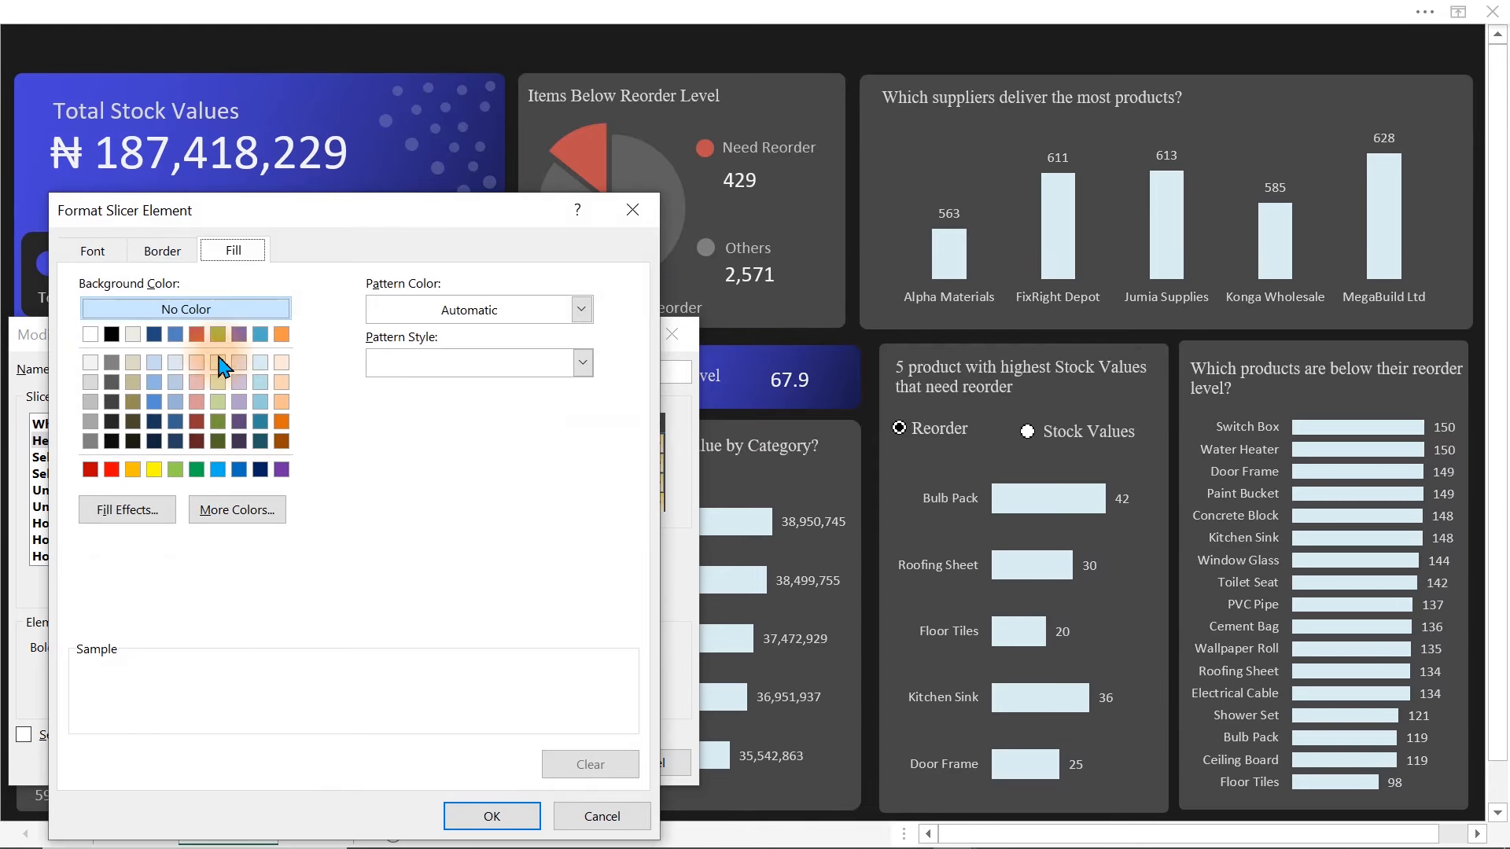
click(162, 250)
click(344, 322)
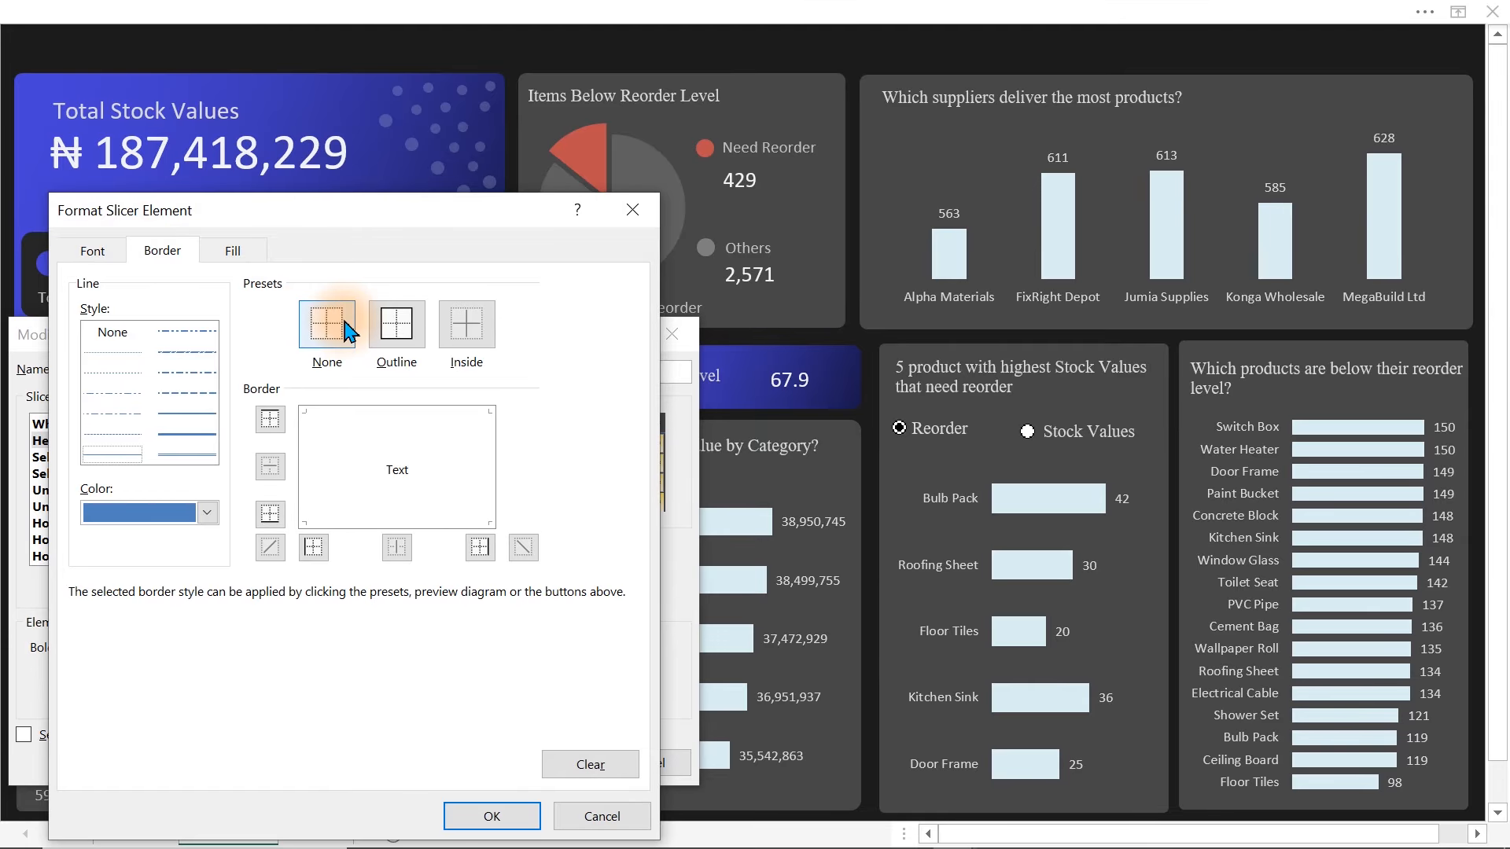
click(393, 323)
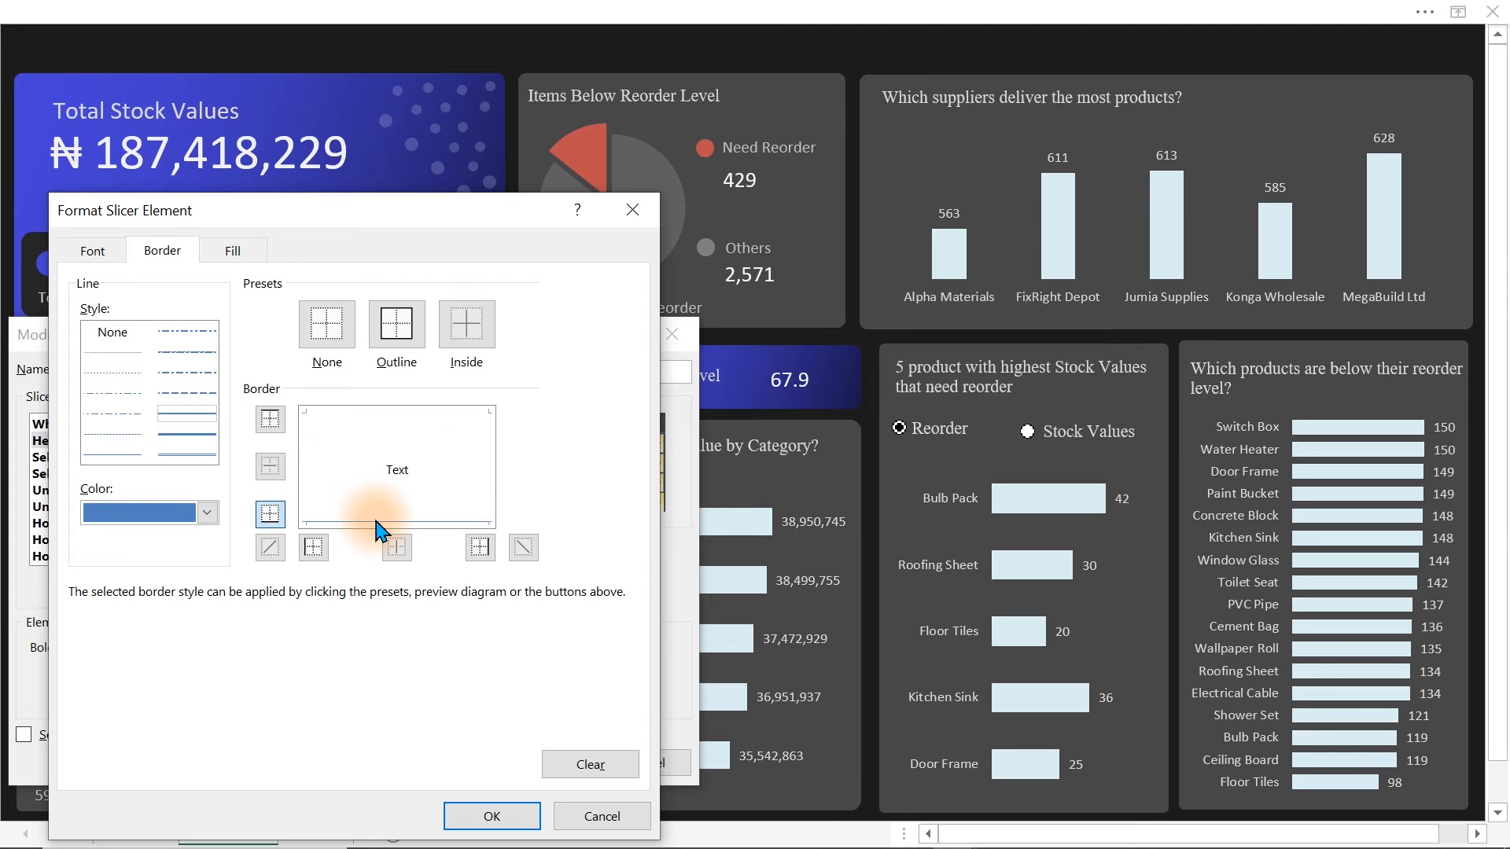
click(197, 516)
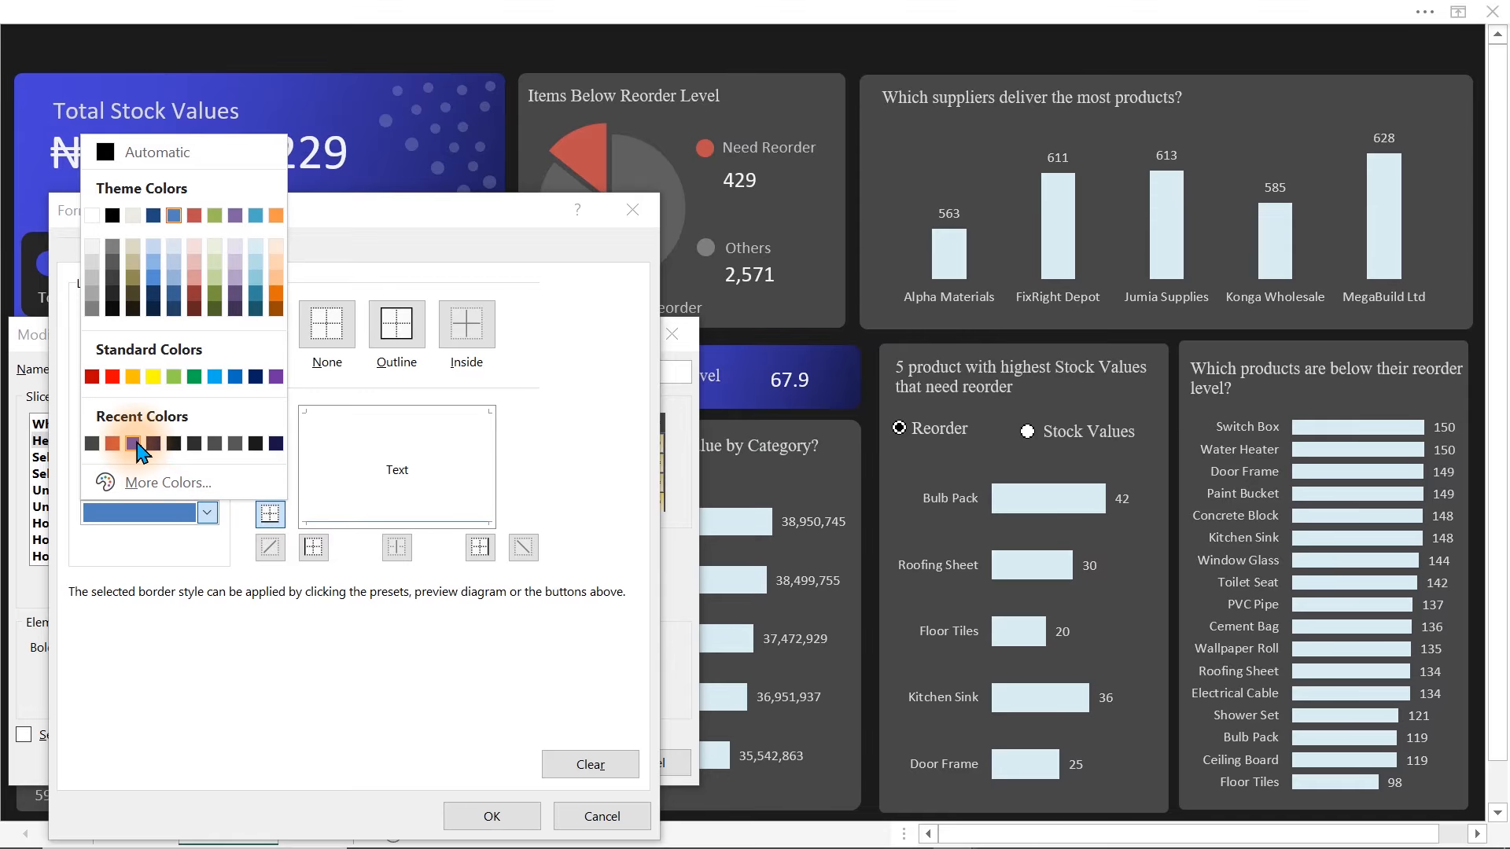
click(133, 444)
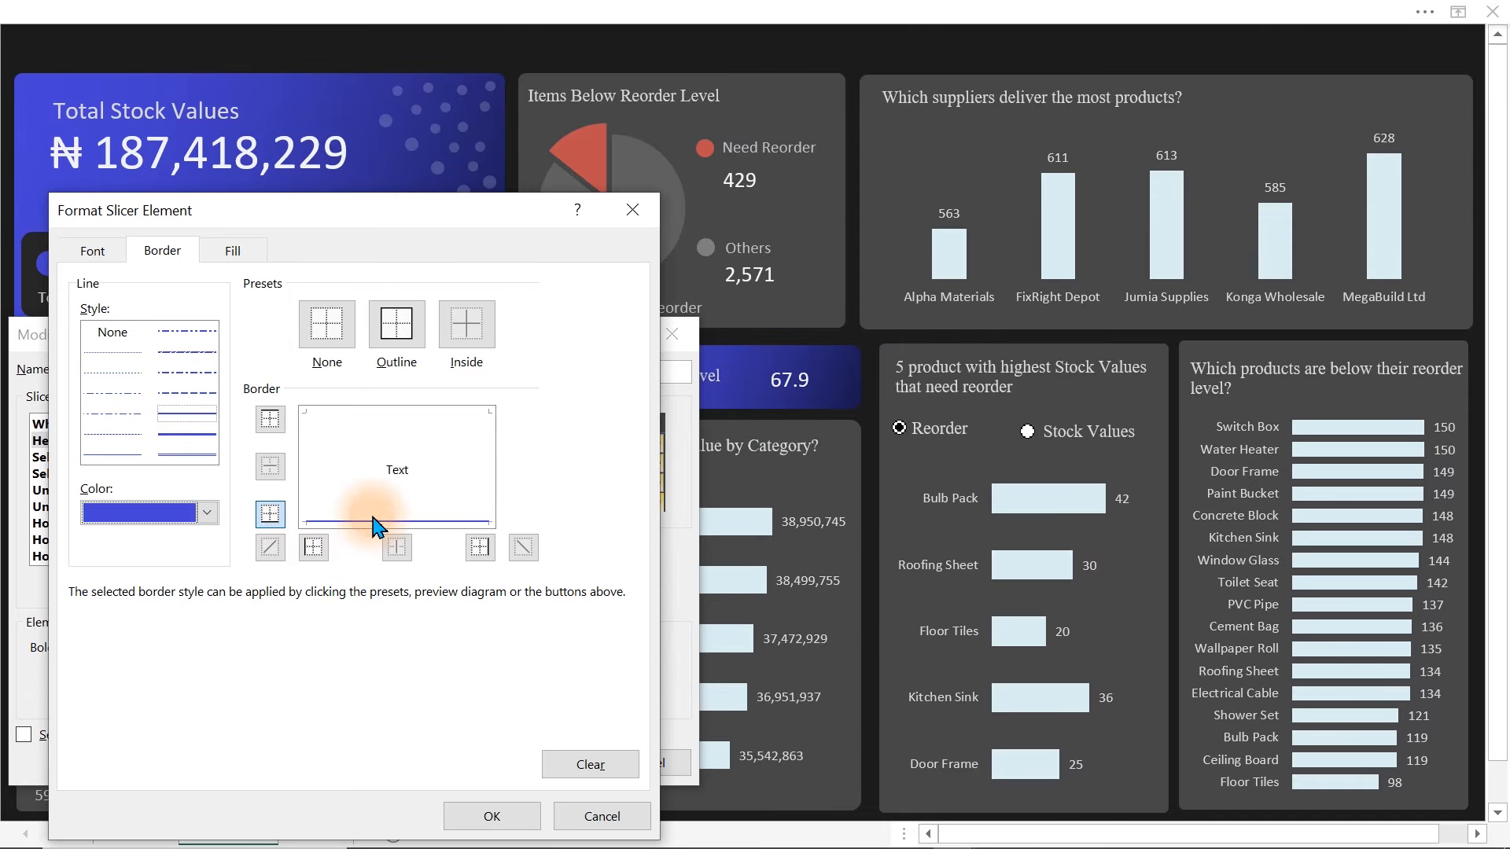
click(493, 815)
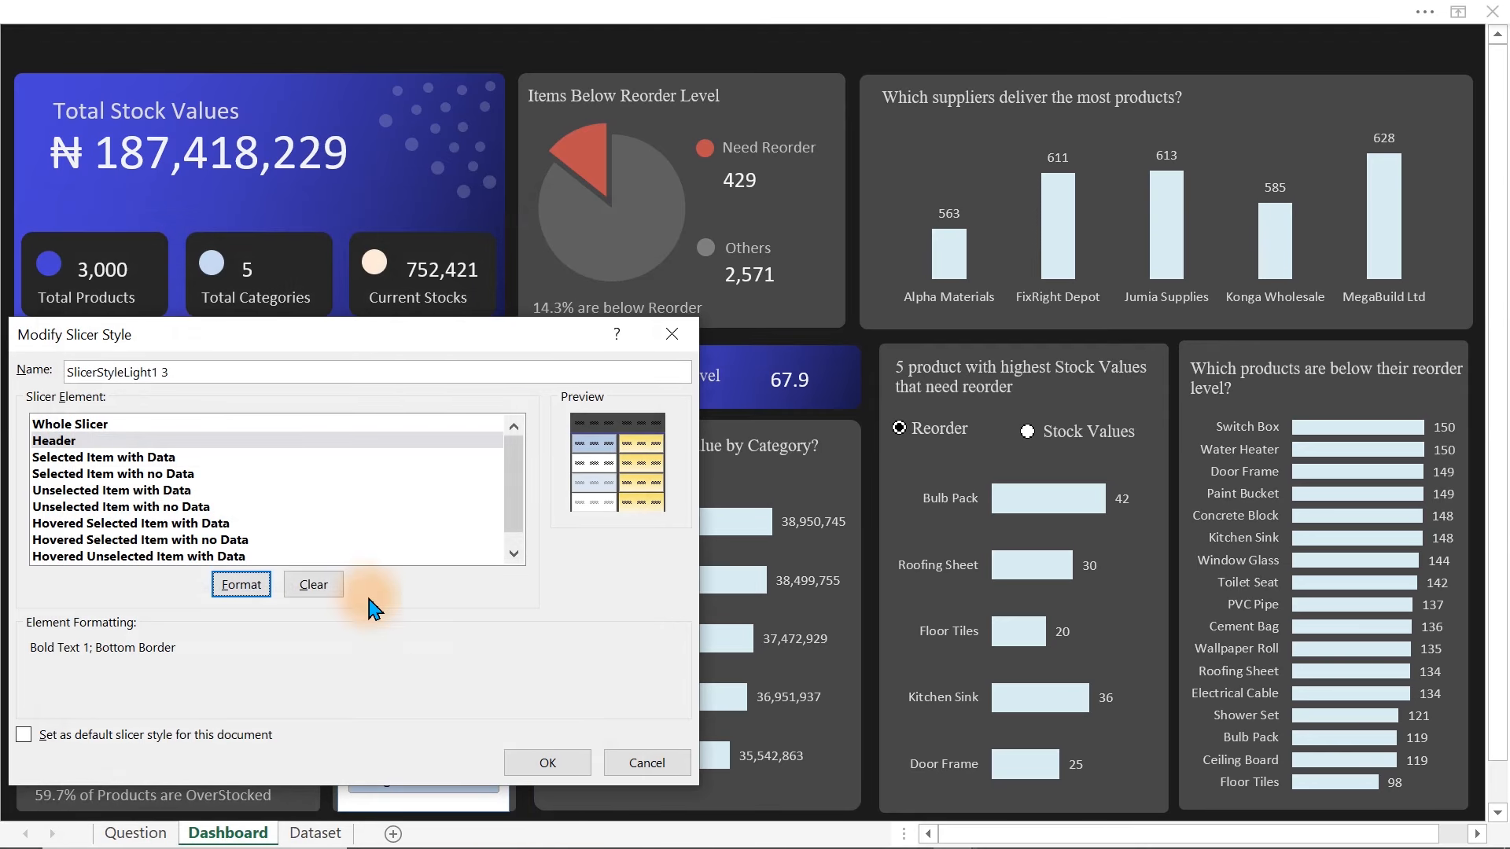
- Set the Header element's font color to White, Background 1, Darker 15% and its background fill to #474747
click(241, 584)
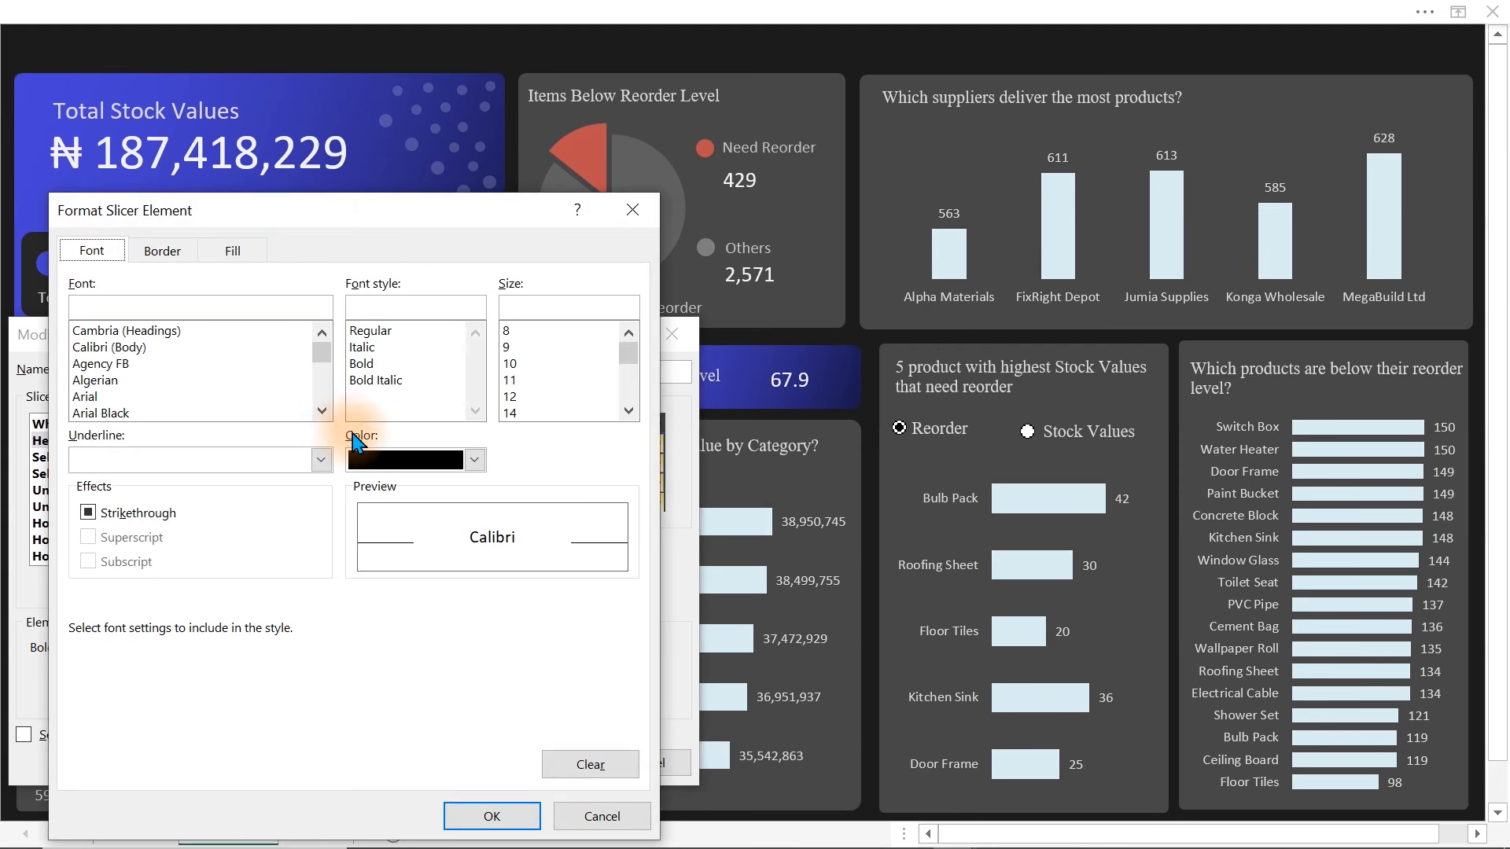
click(404, 462)
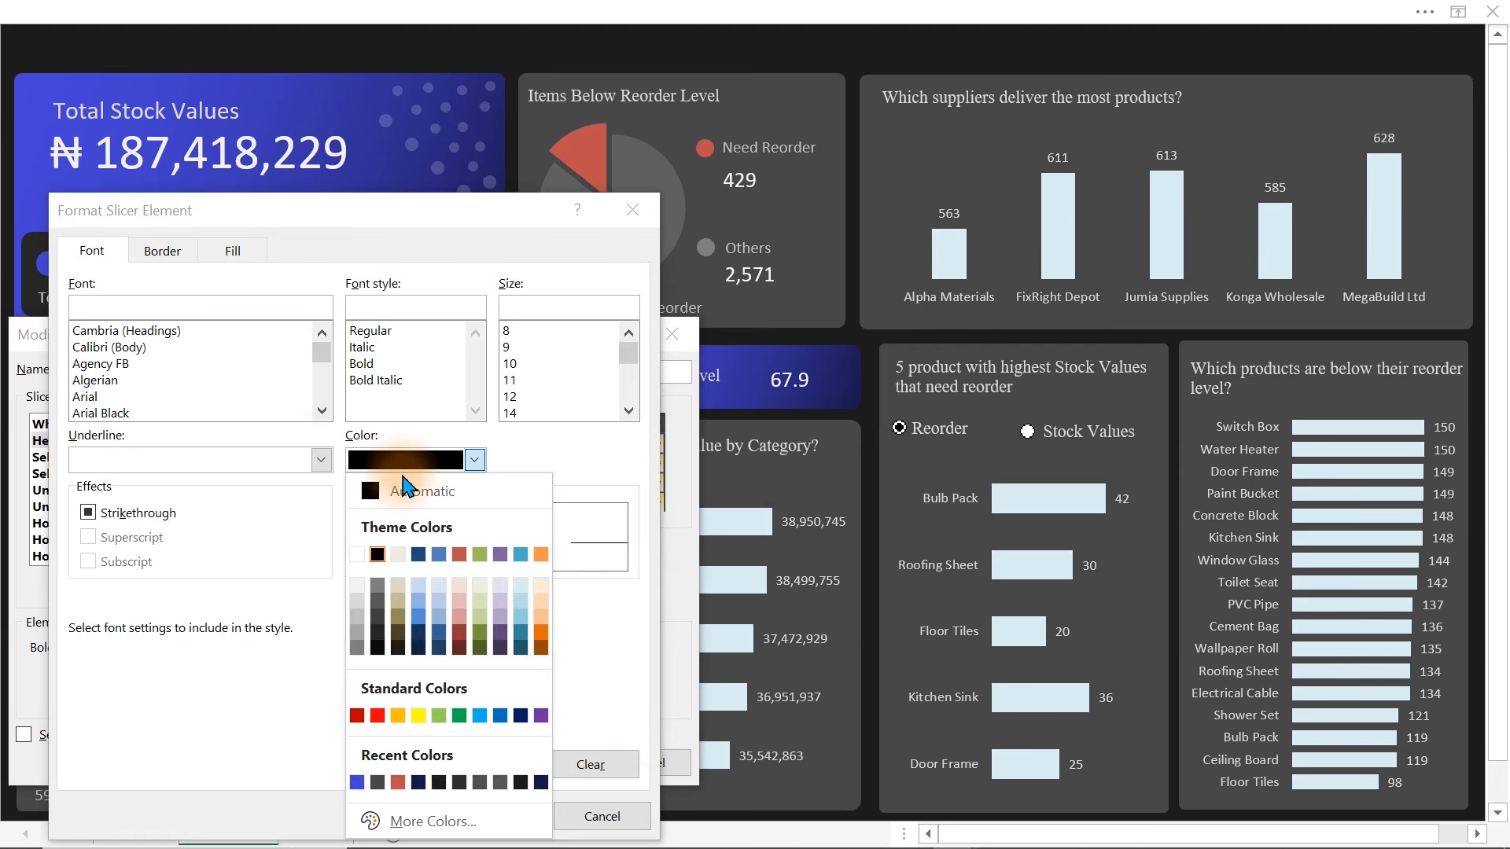
click(358, 602)
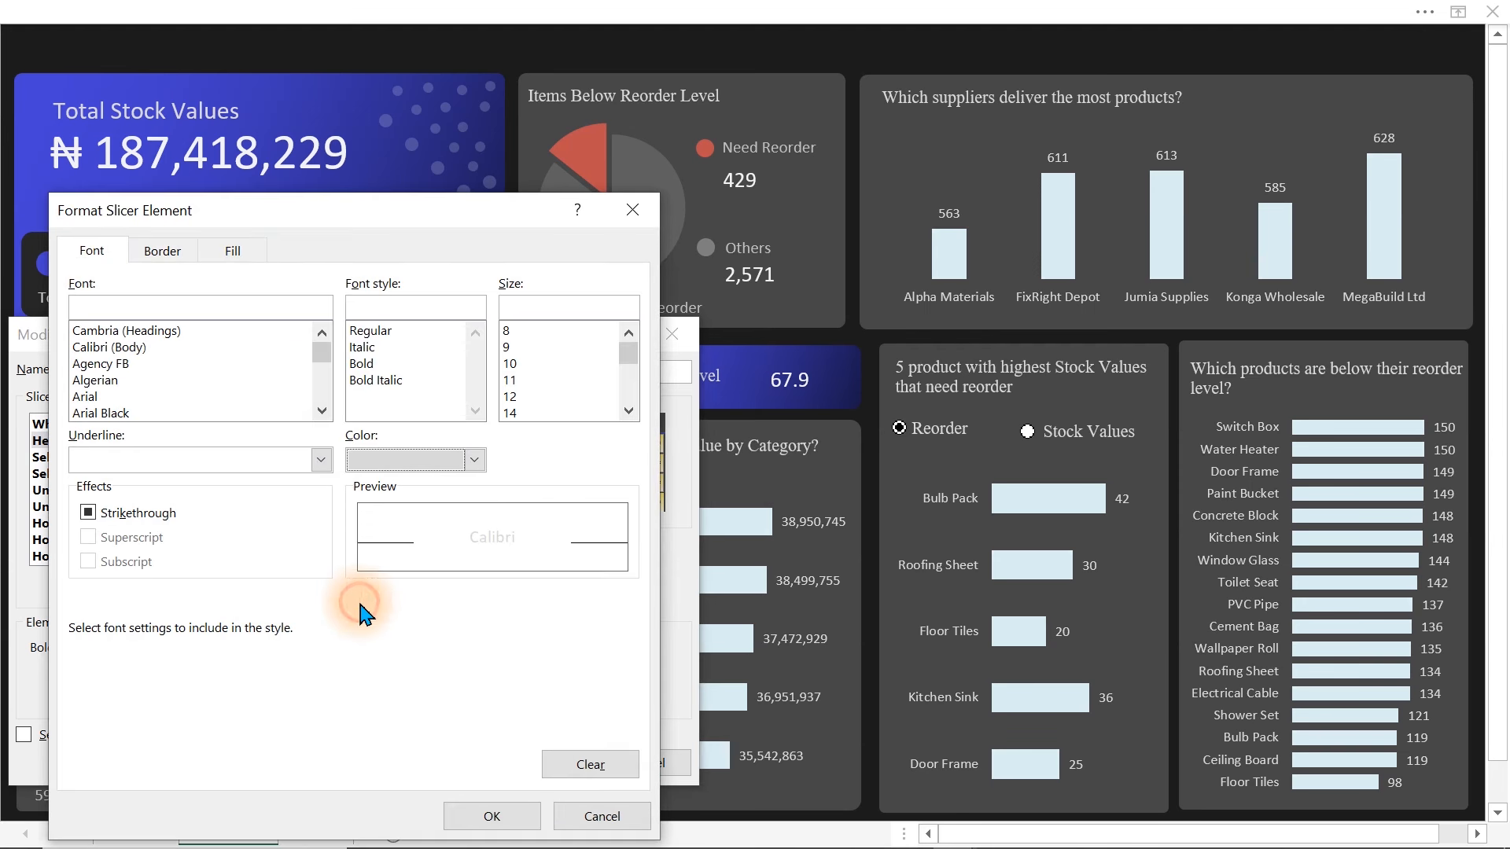
click(224, 250)
click(236, 512)
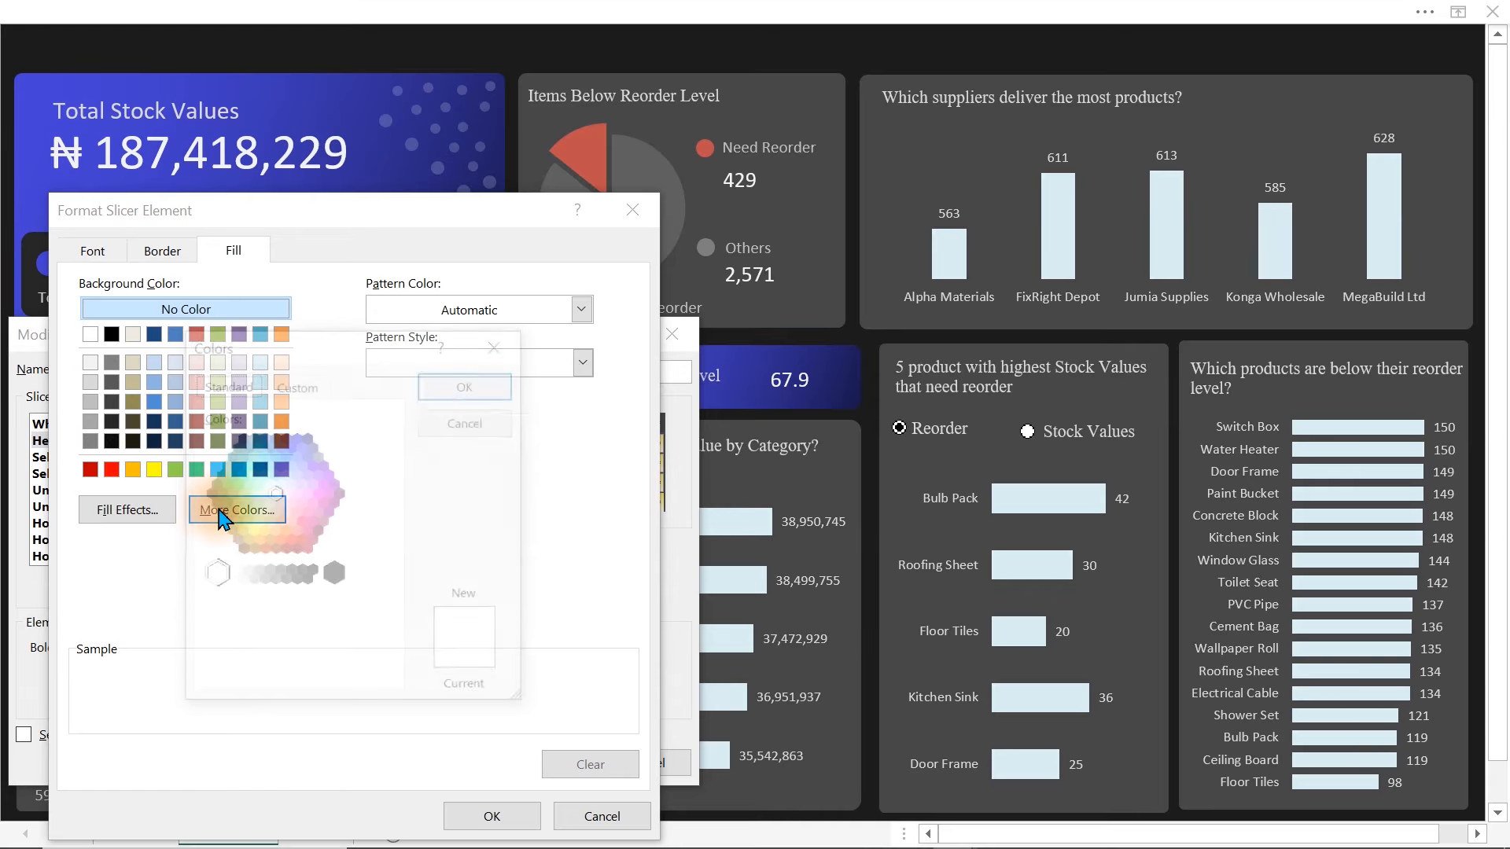
click(295, 385)
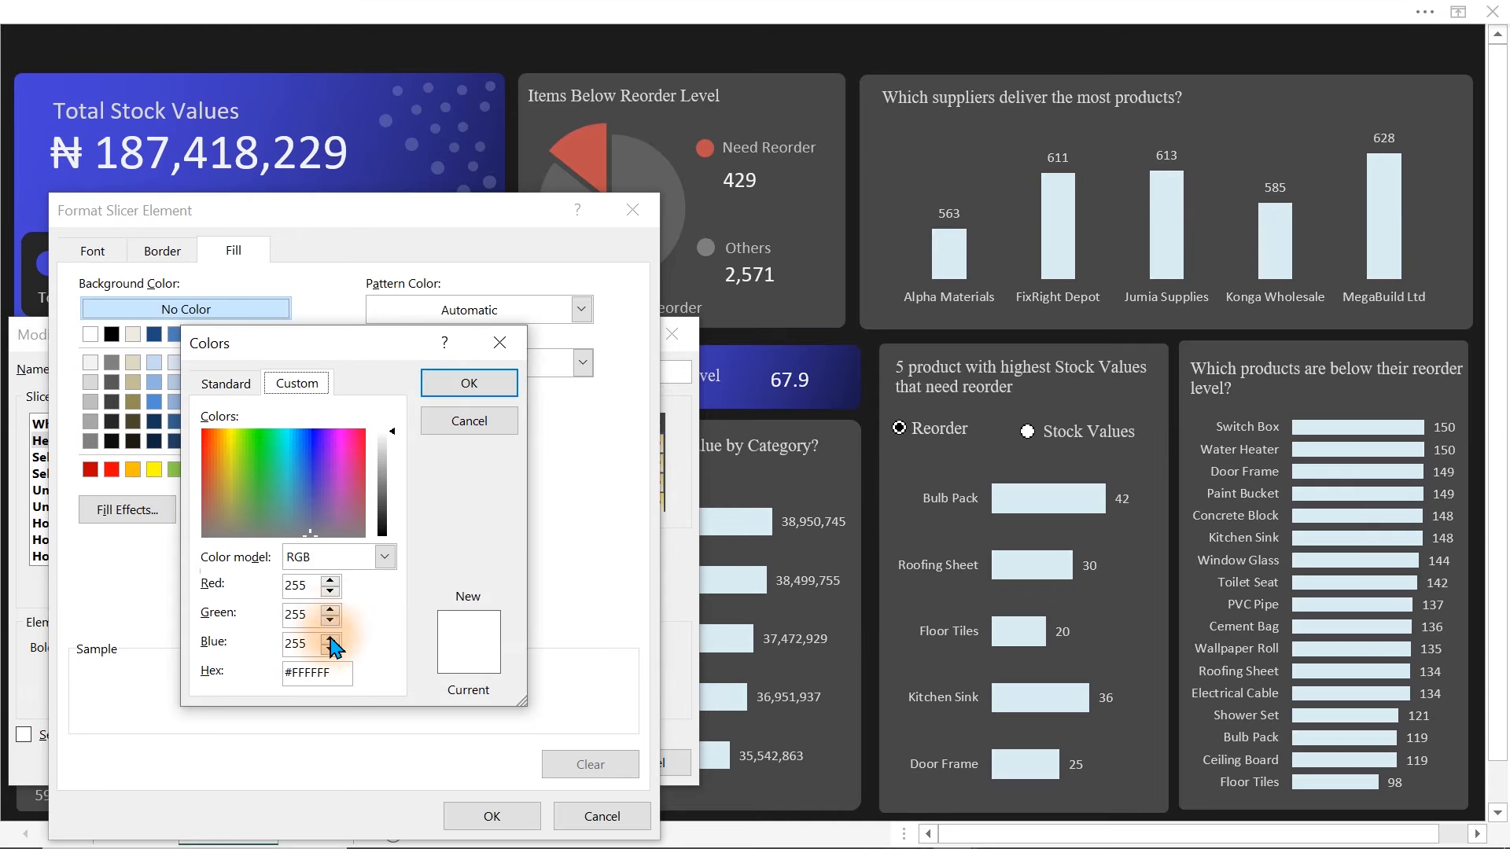
drag(338, 674, 228, 672)
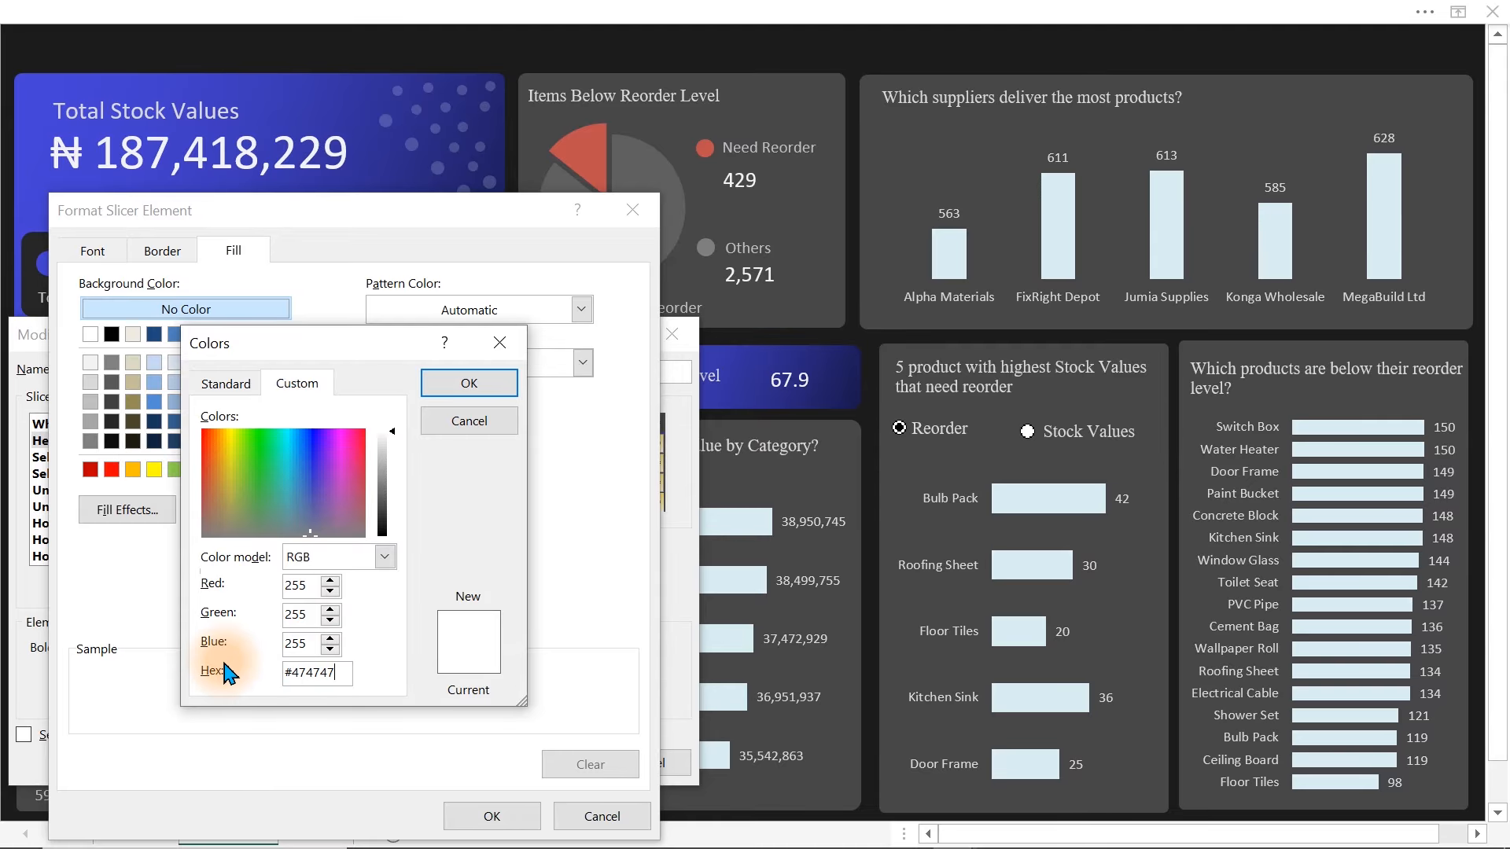
click(458, 383)
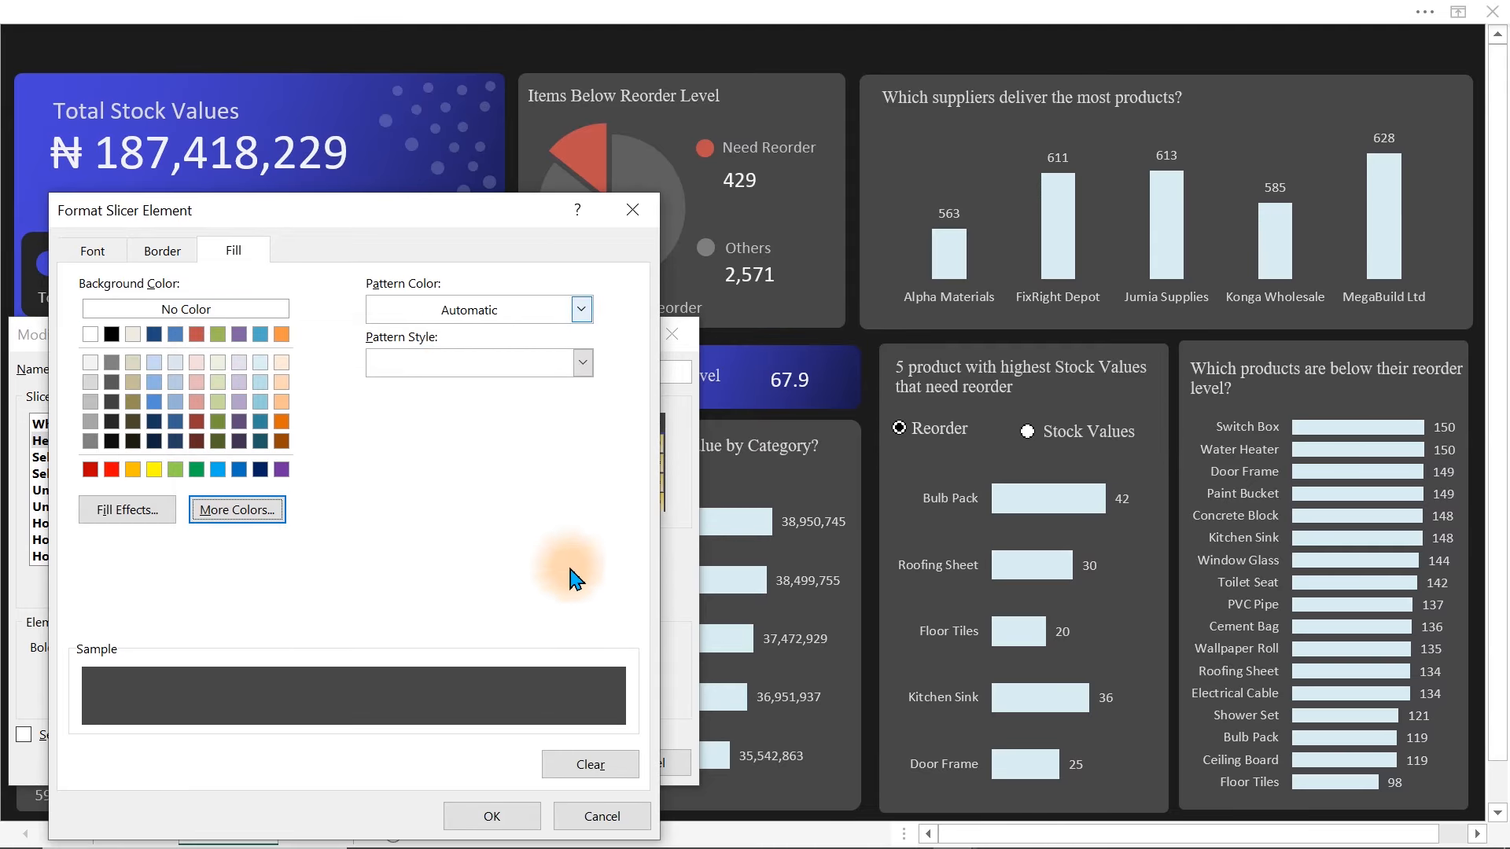
click(492, 816)
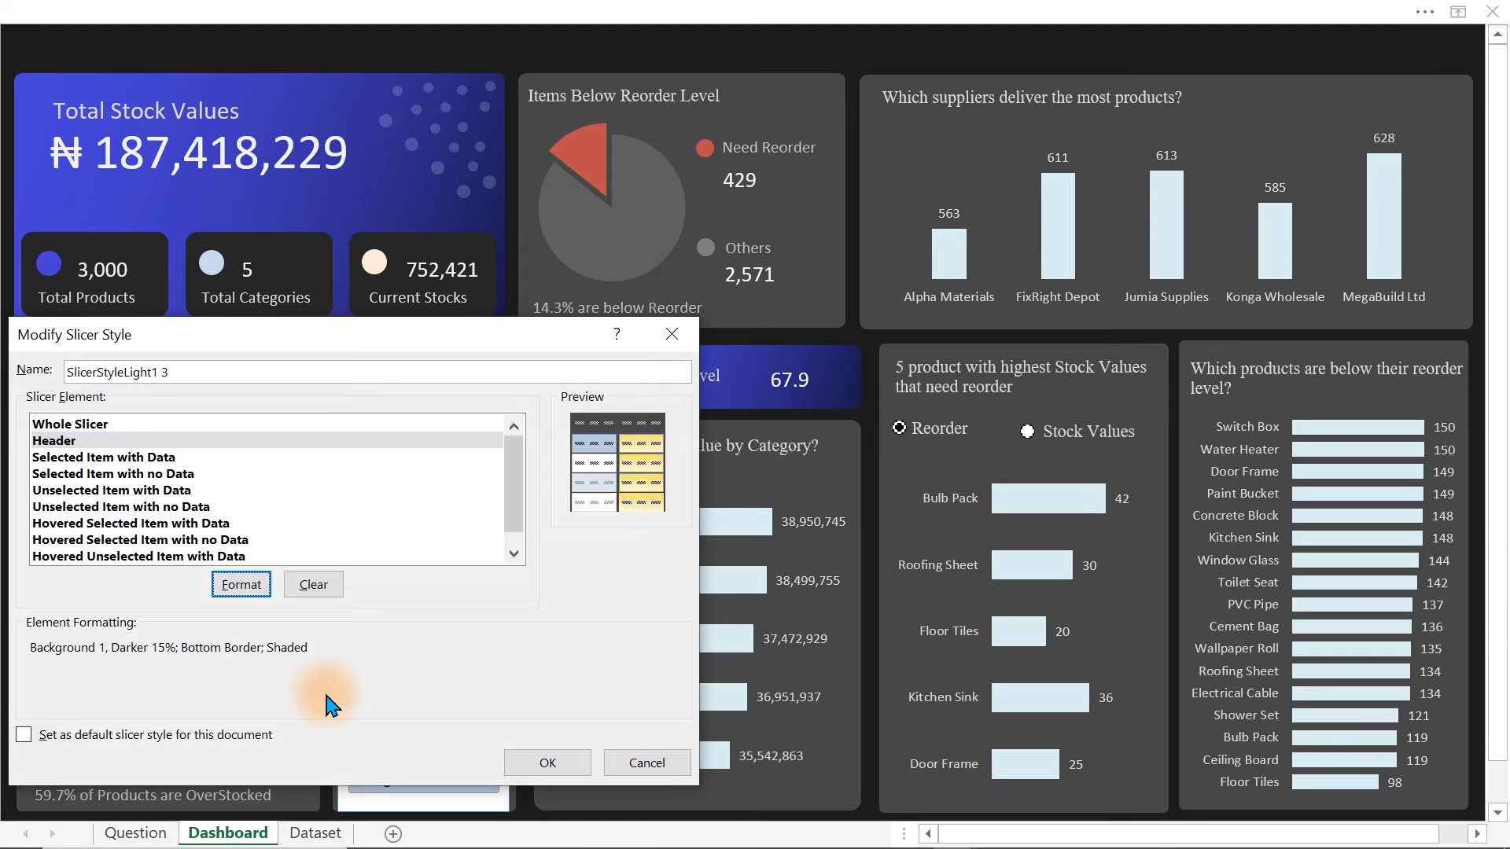
- Format the Selected Item with Data element with a #474747 background fill and no border
click(140, 459)
click(241, 586)
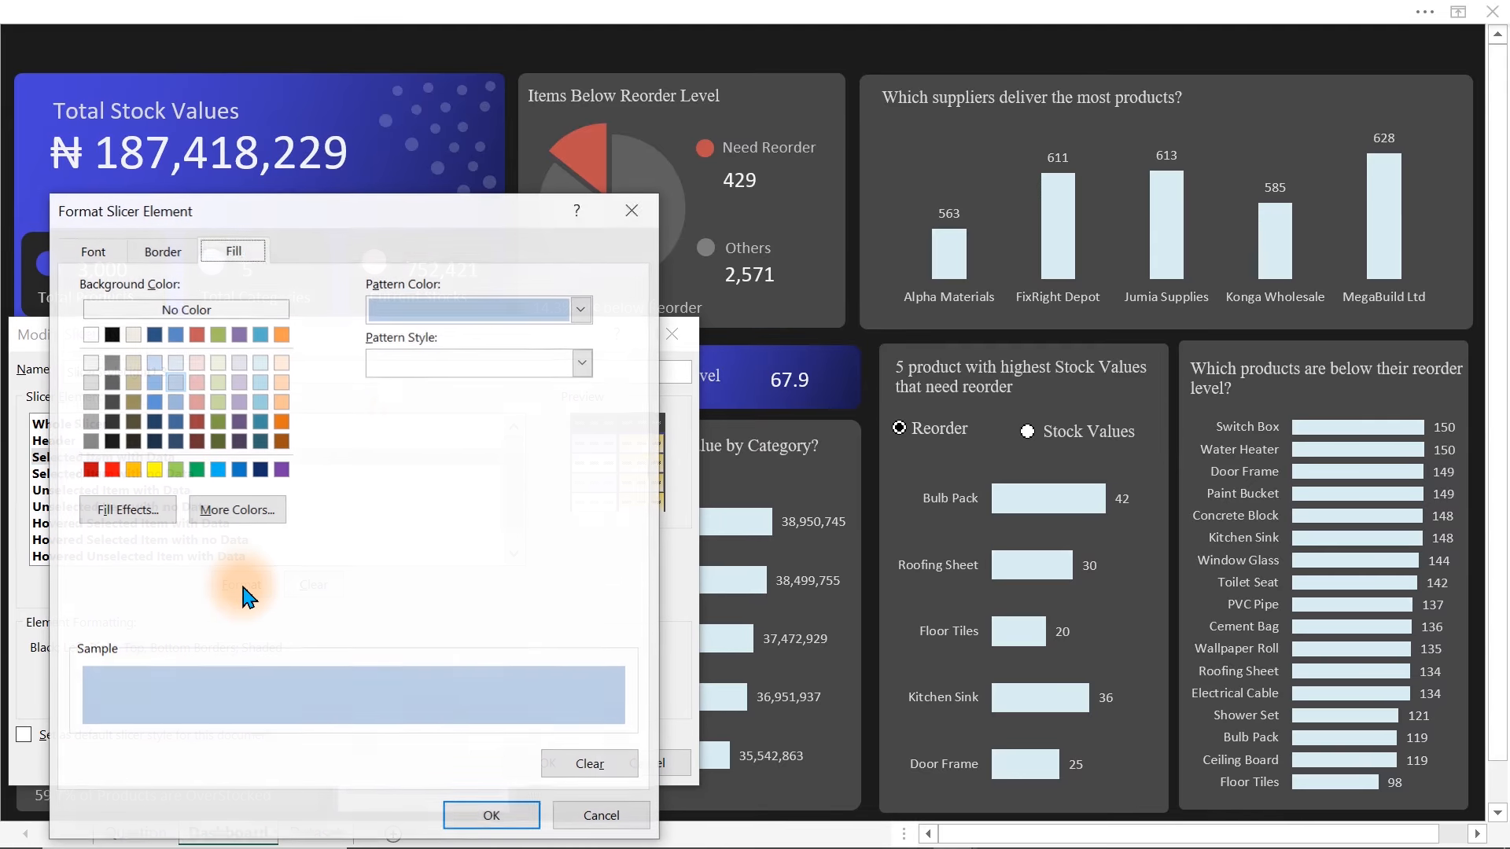
click(237, 510)
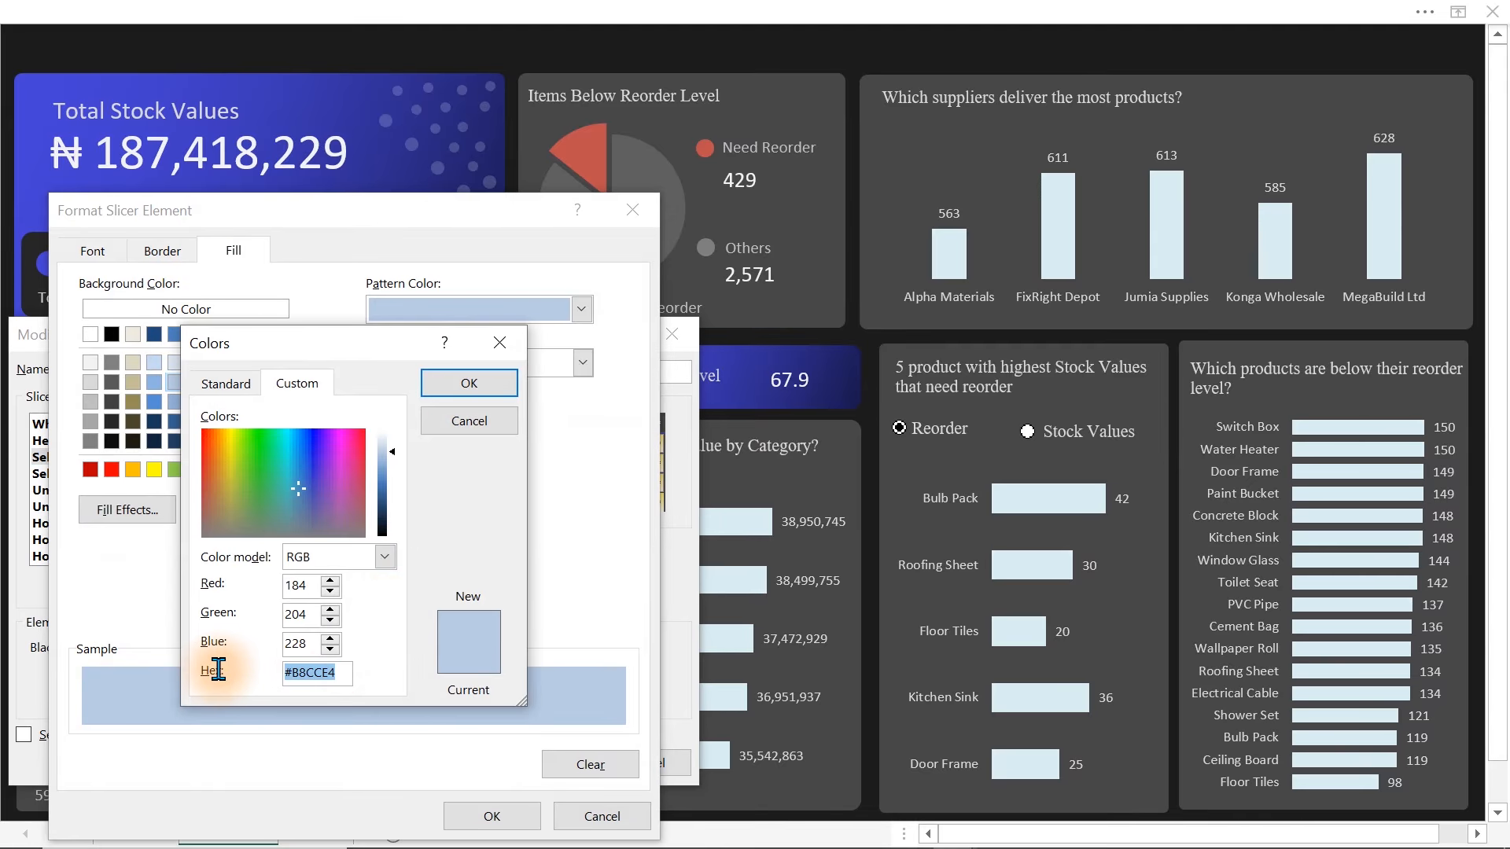
click(452, 381)
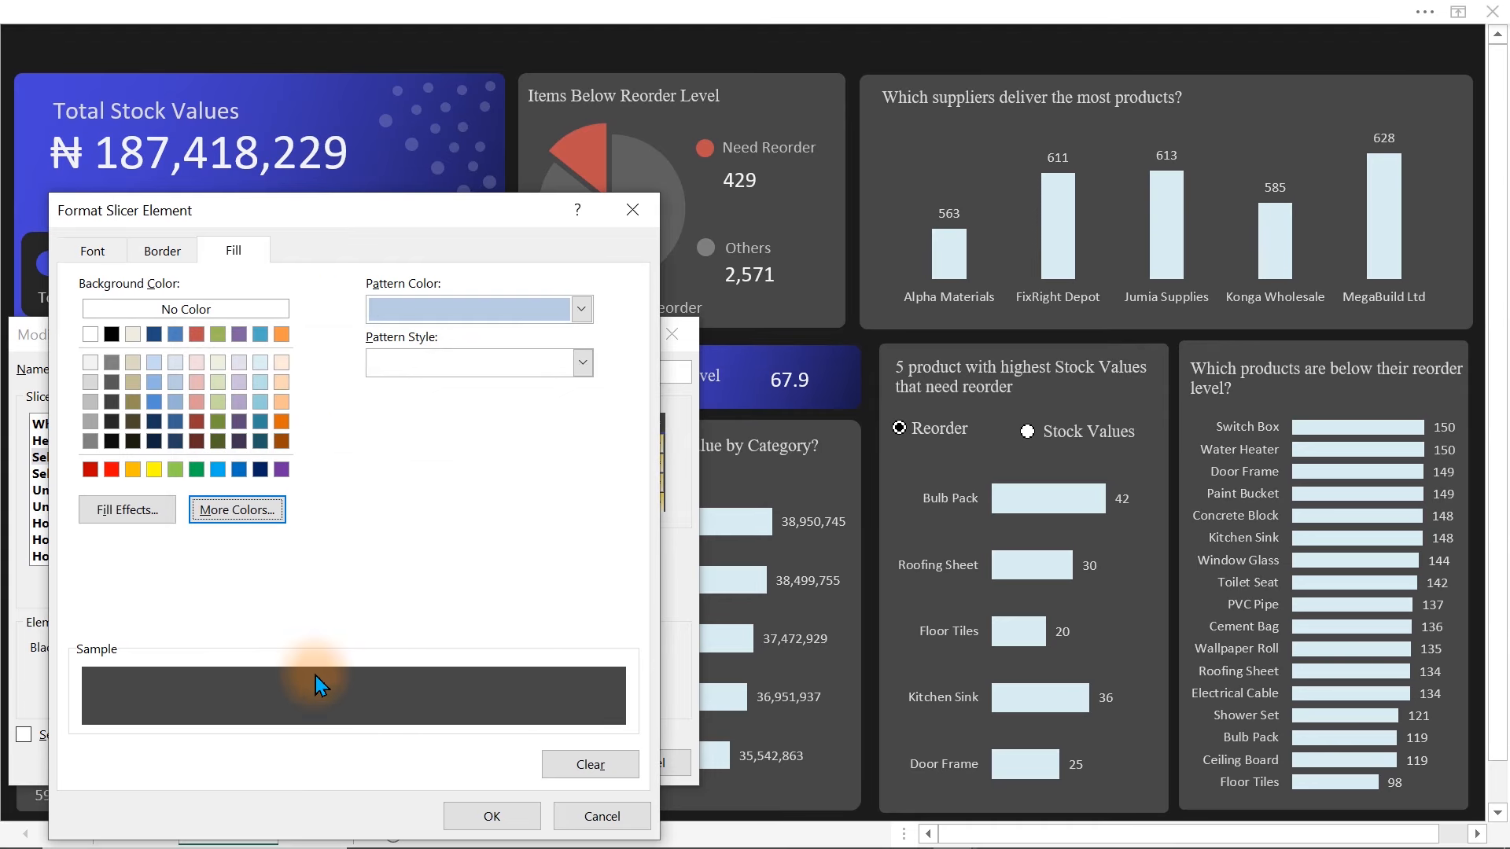
click(162, 250)
click(338, 319)
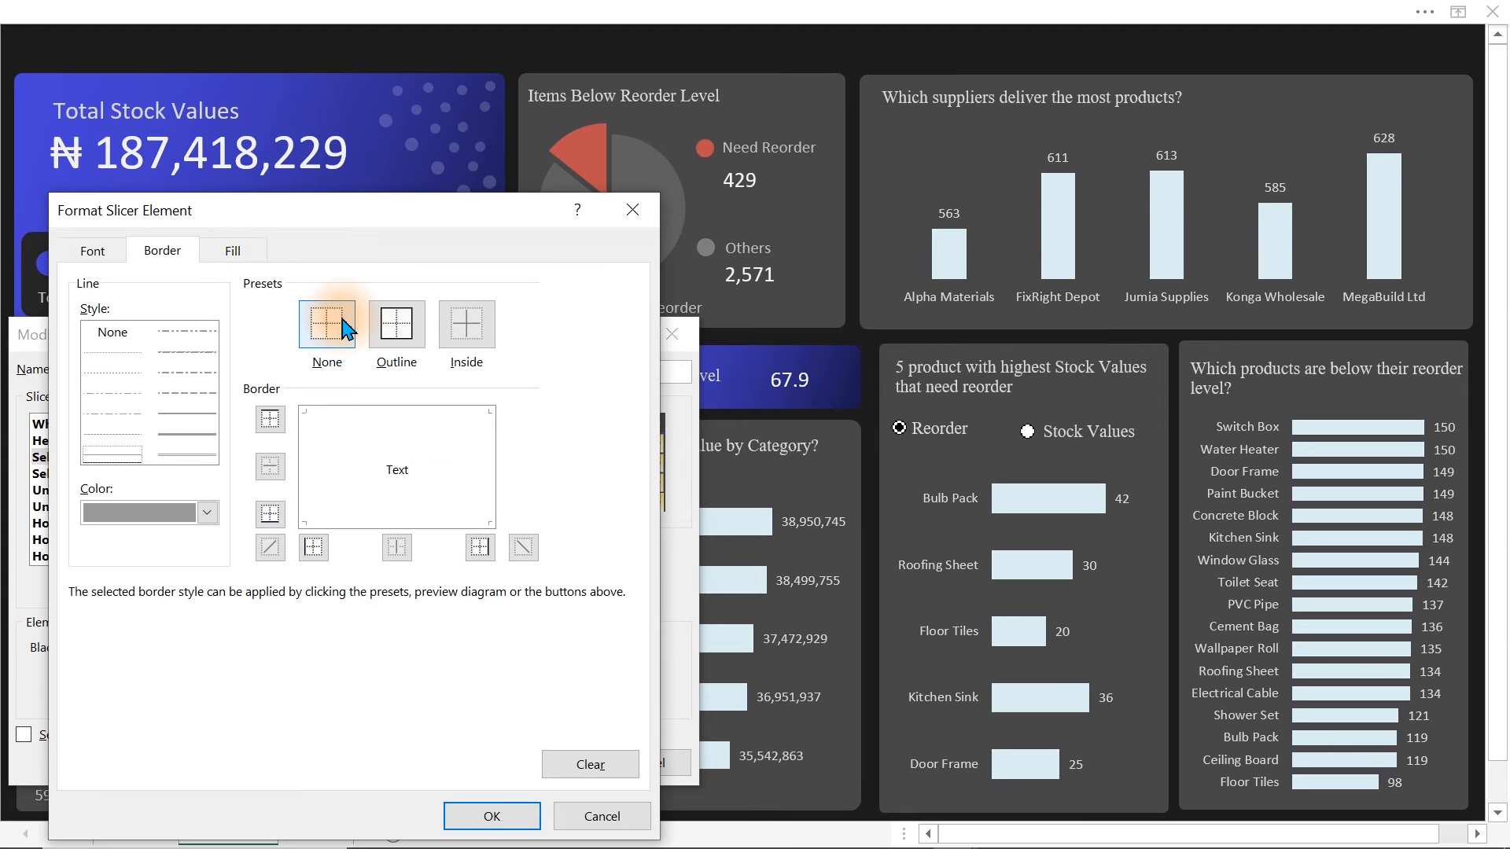
- Set the font color of the Selected Item with Data element to white, keep it borderless, and apply its formatting
click(92, 250)
click(395, 460)
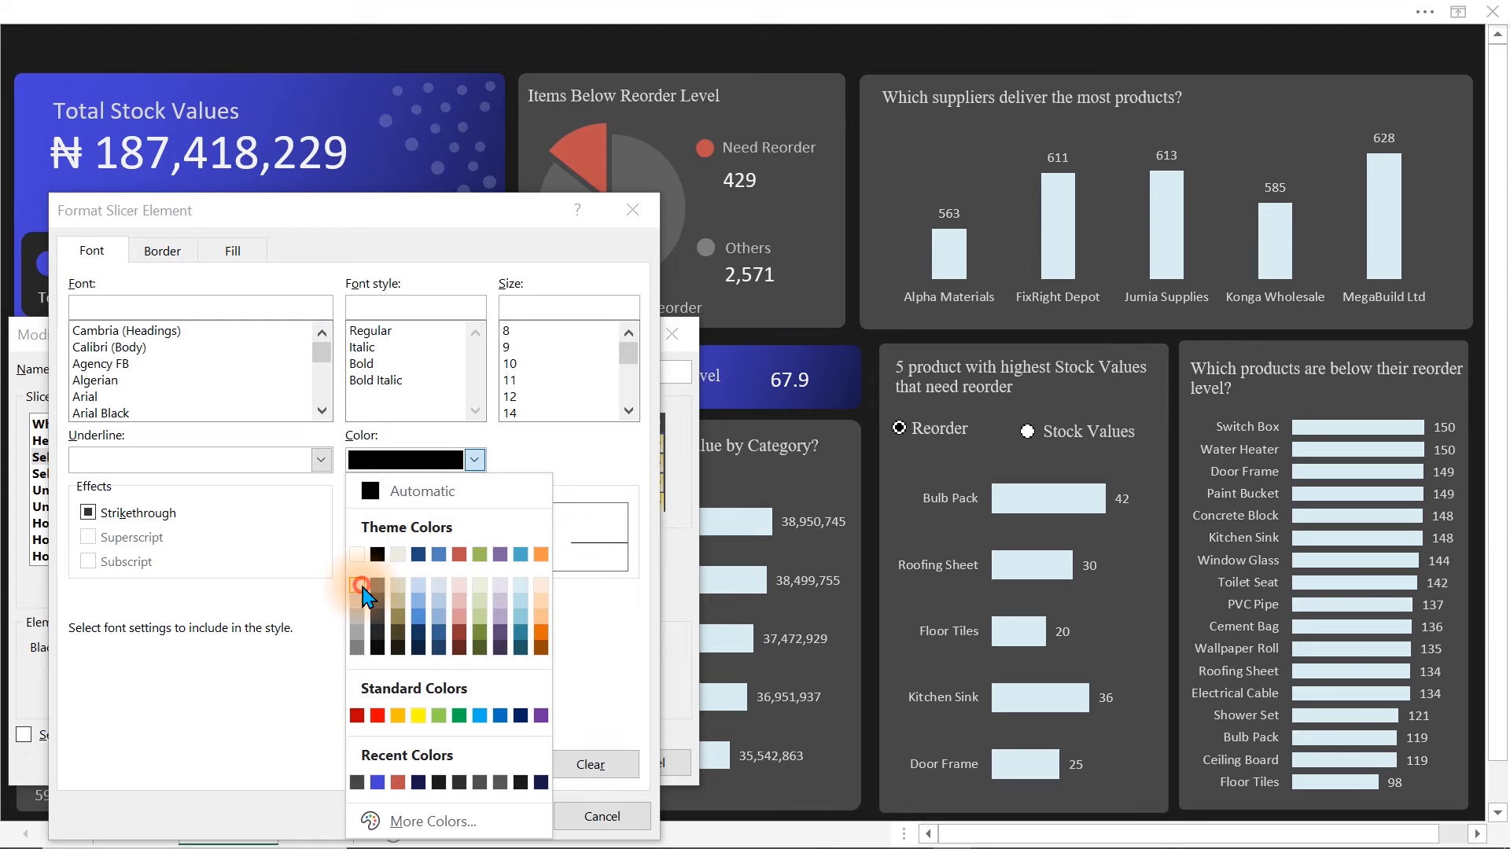
click(361, 586)
click(472, 460)
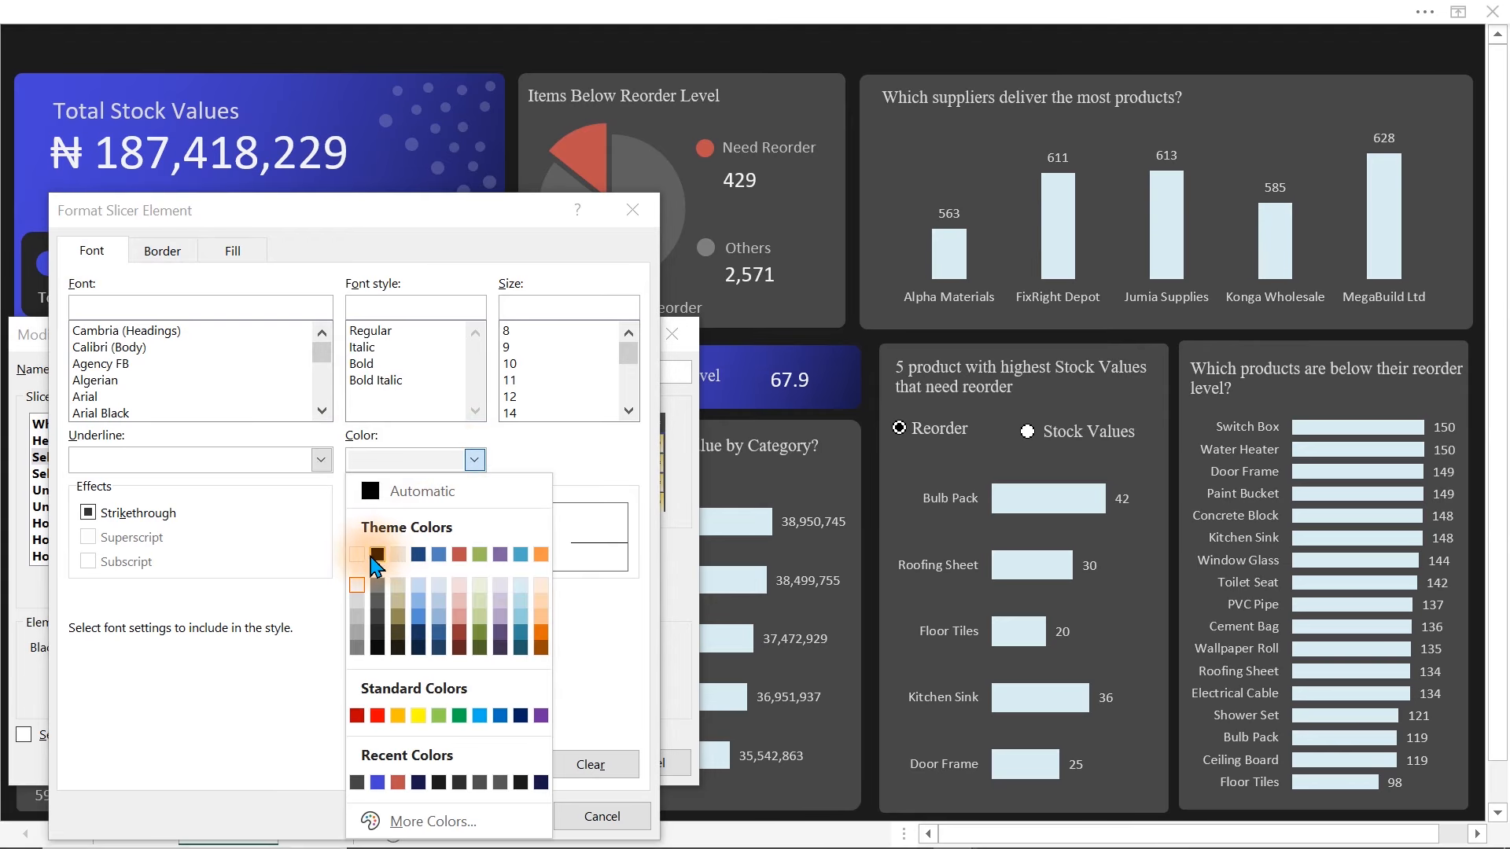
click(357, 556)
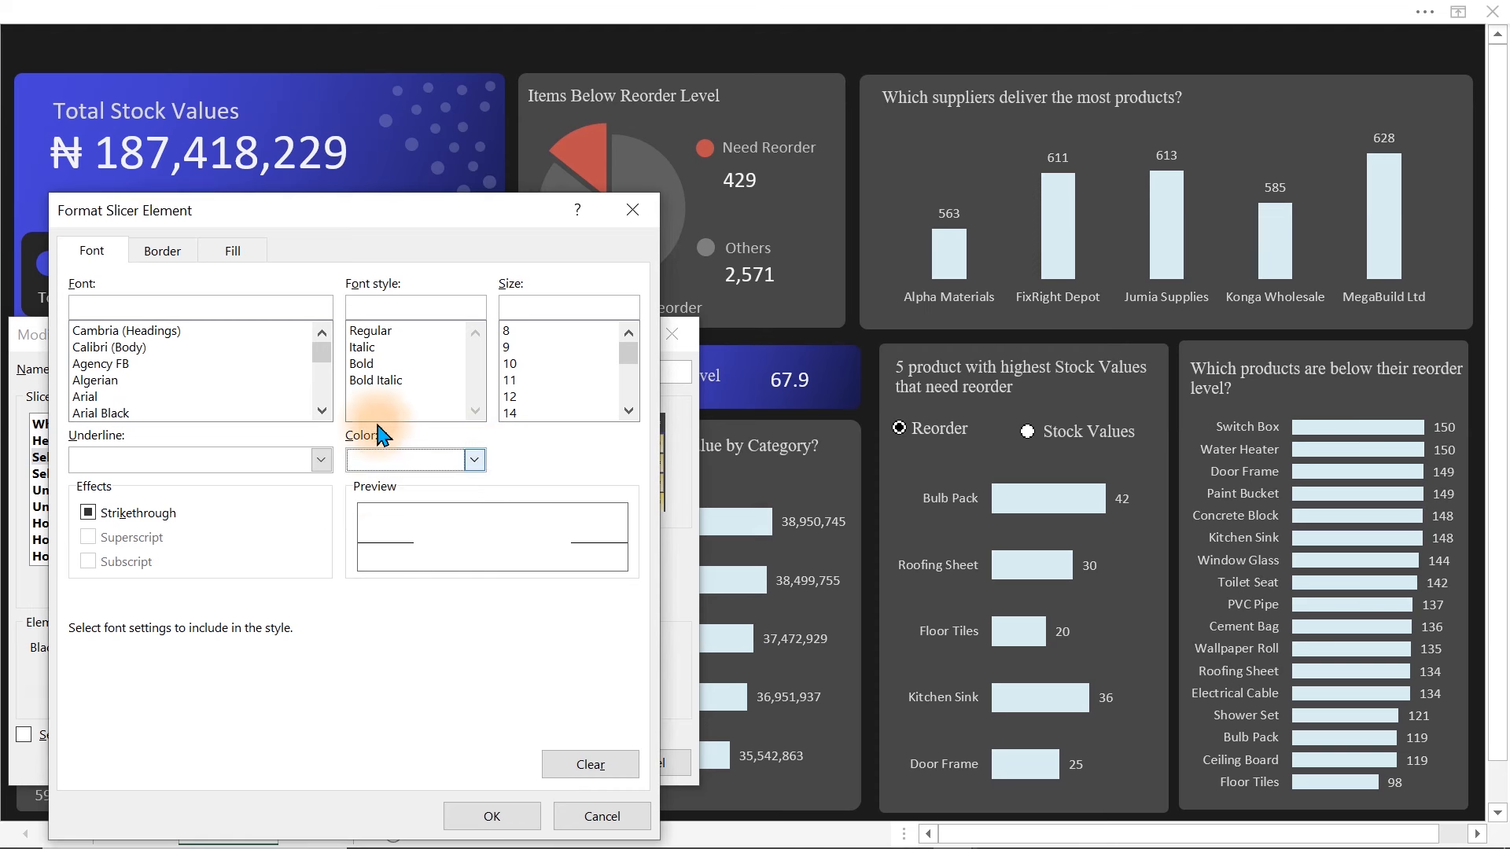
click(172, 253)
click(327, 322)
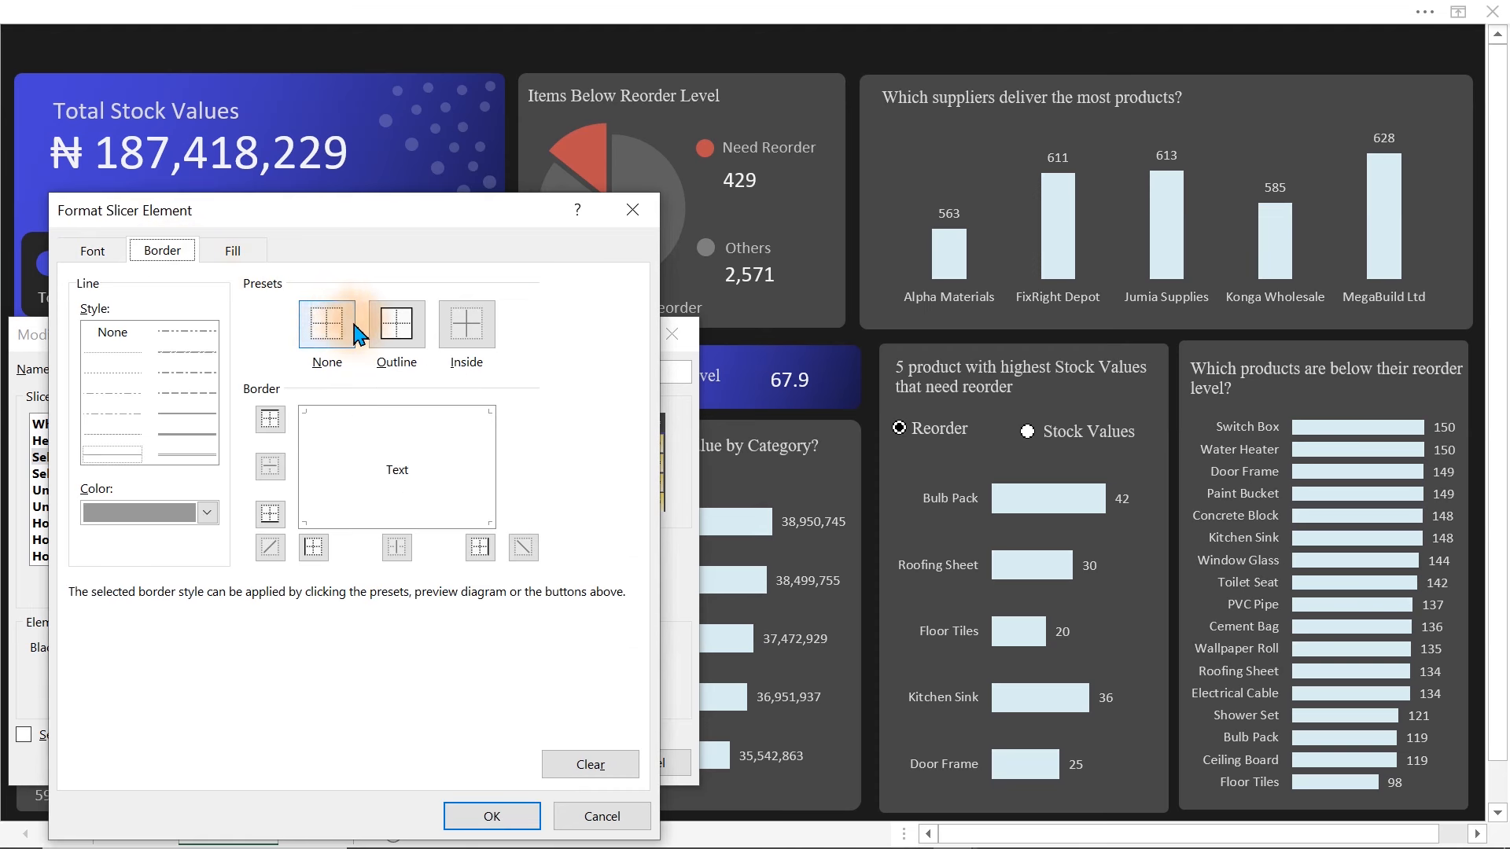
click(242, 255)
click(491, 817)
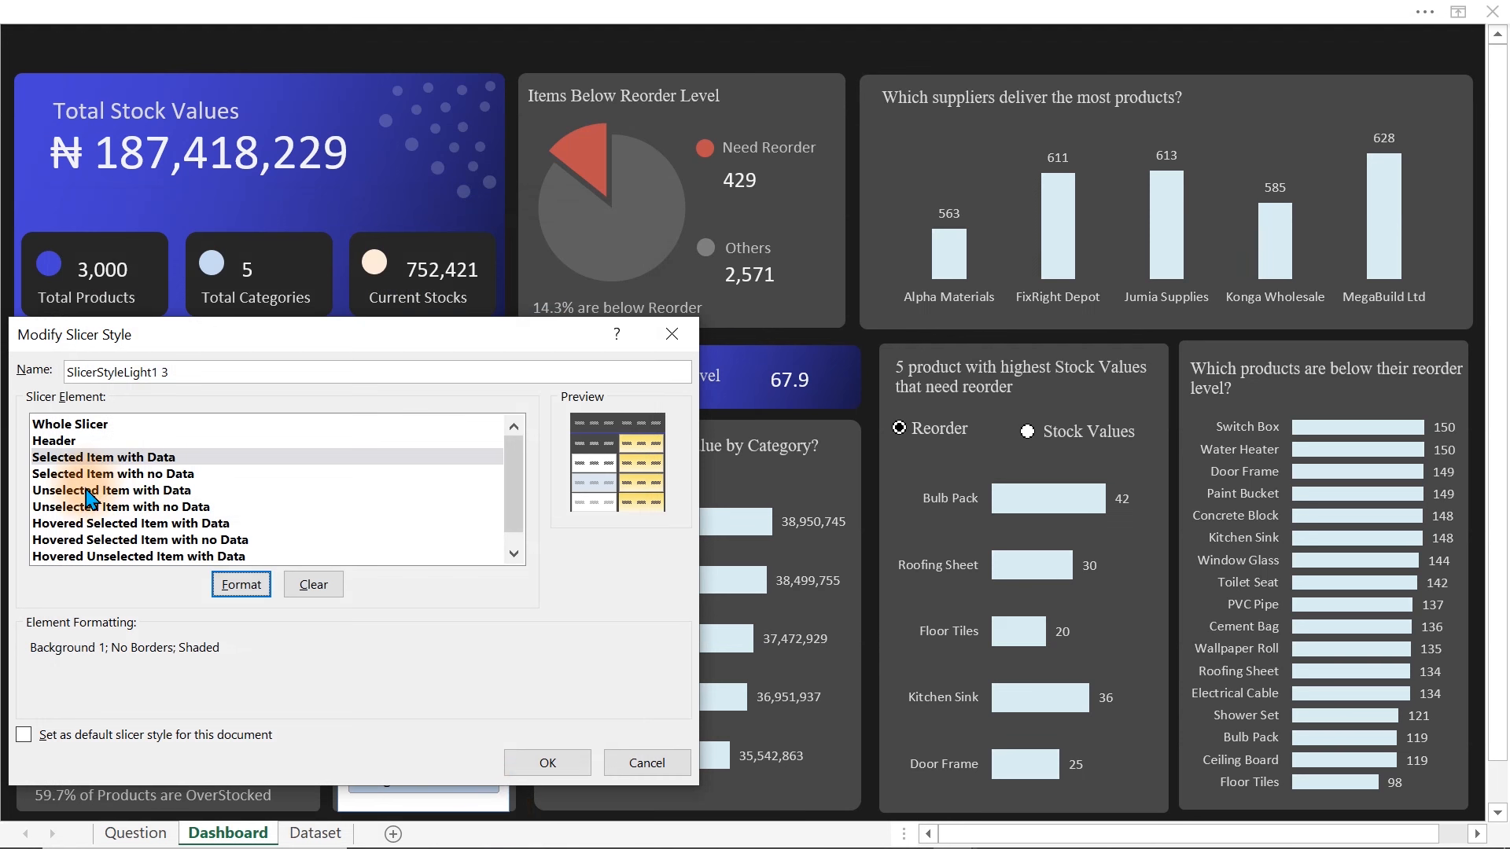
- Set the background fill of the Unselected Item with Data element to #474747
click(124, 493)
click(240, 584)
click(162, 250)
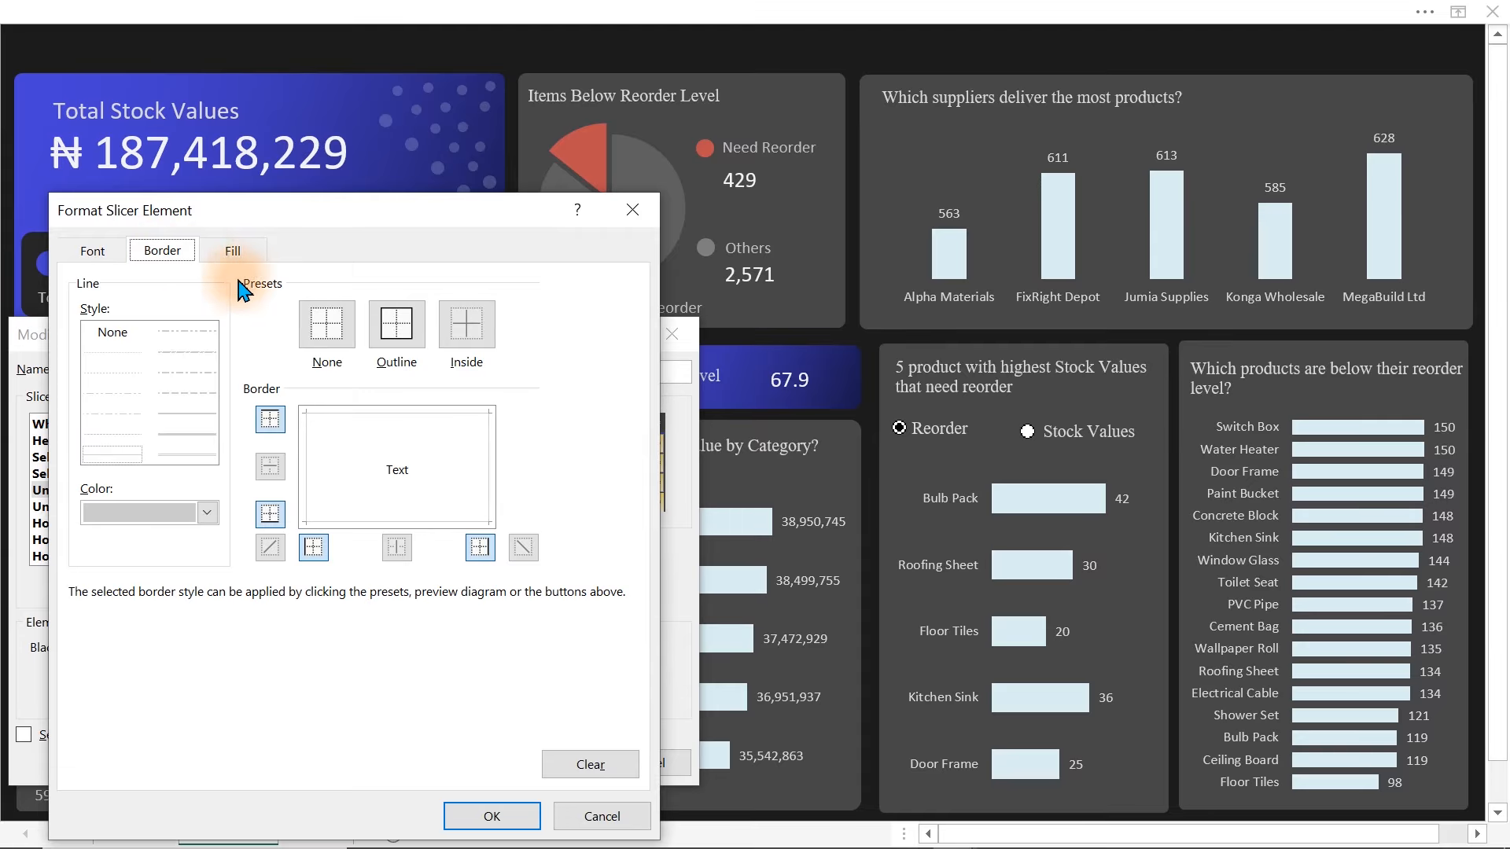
click(229, 251)
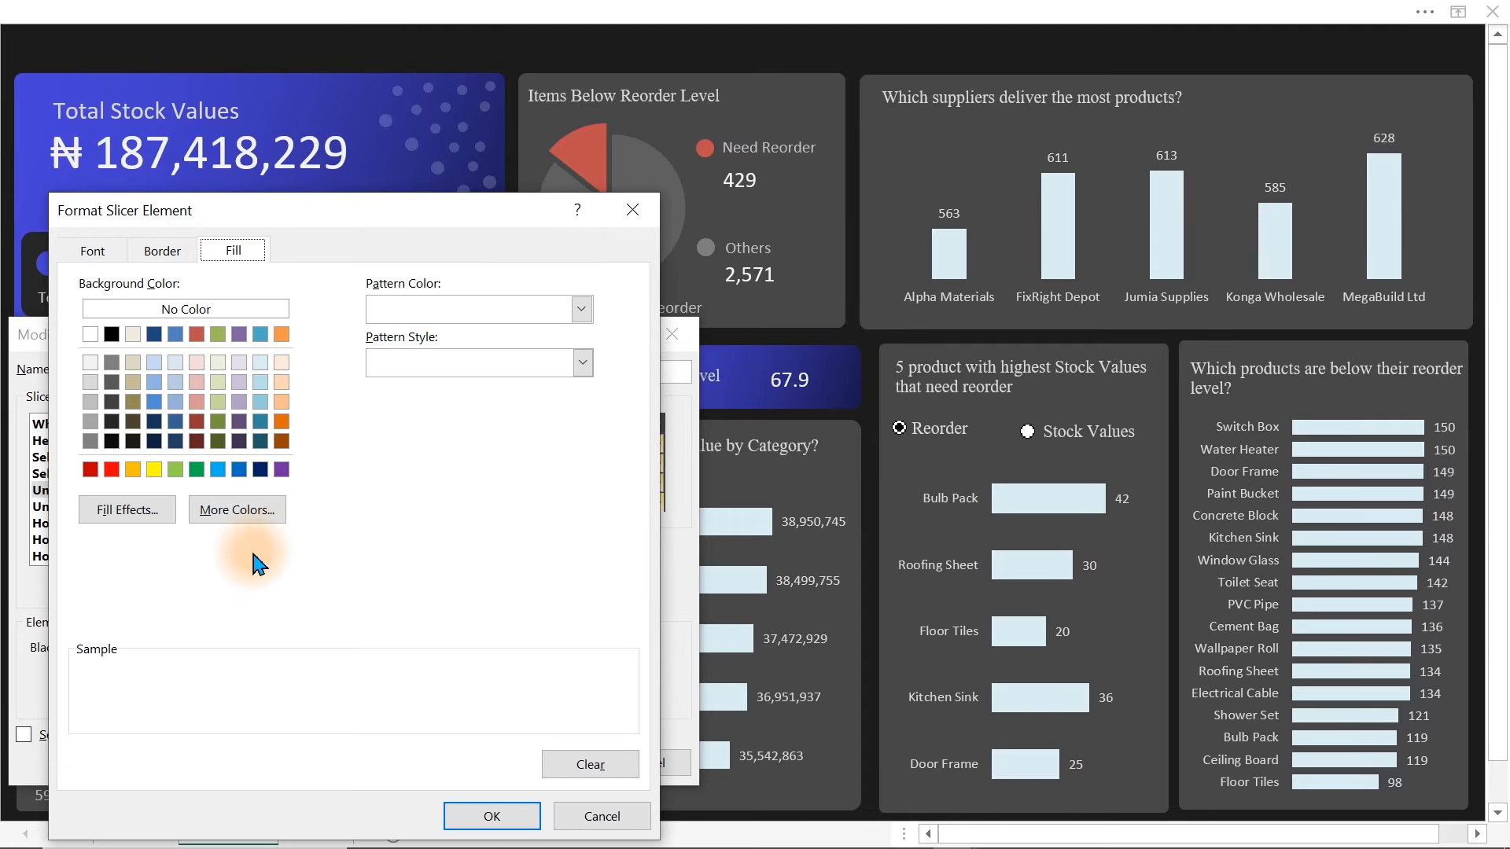
click(220, 515)
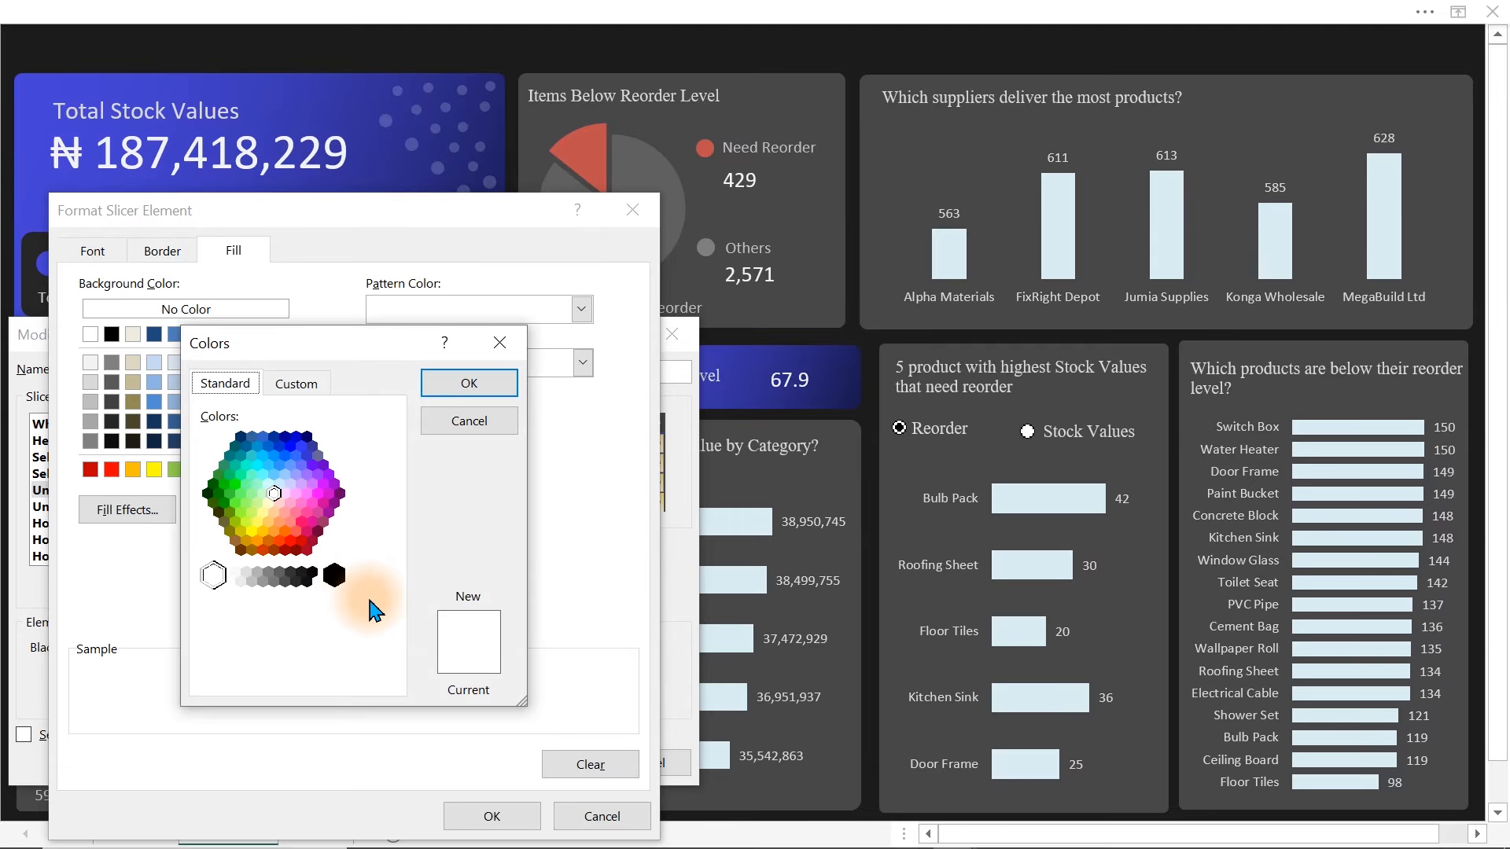
click(303, 384)
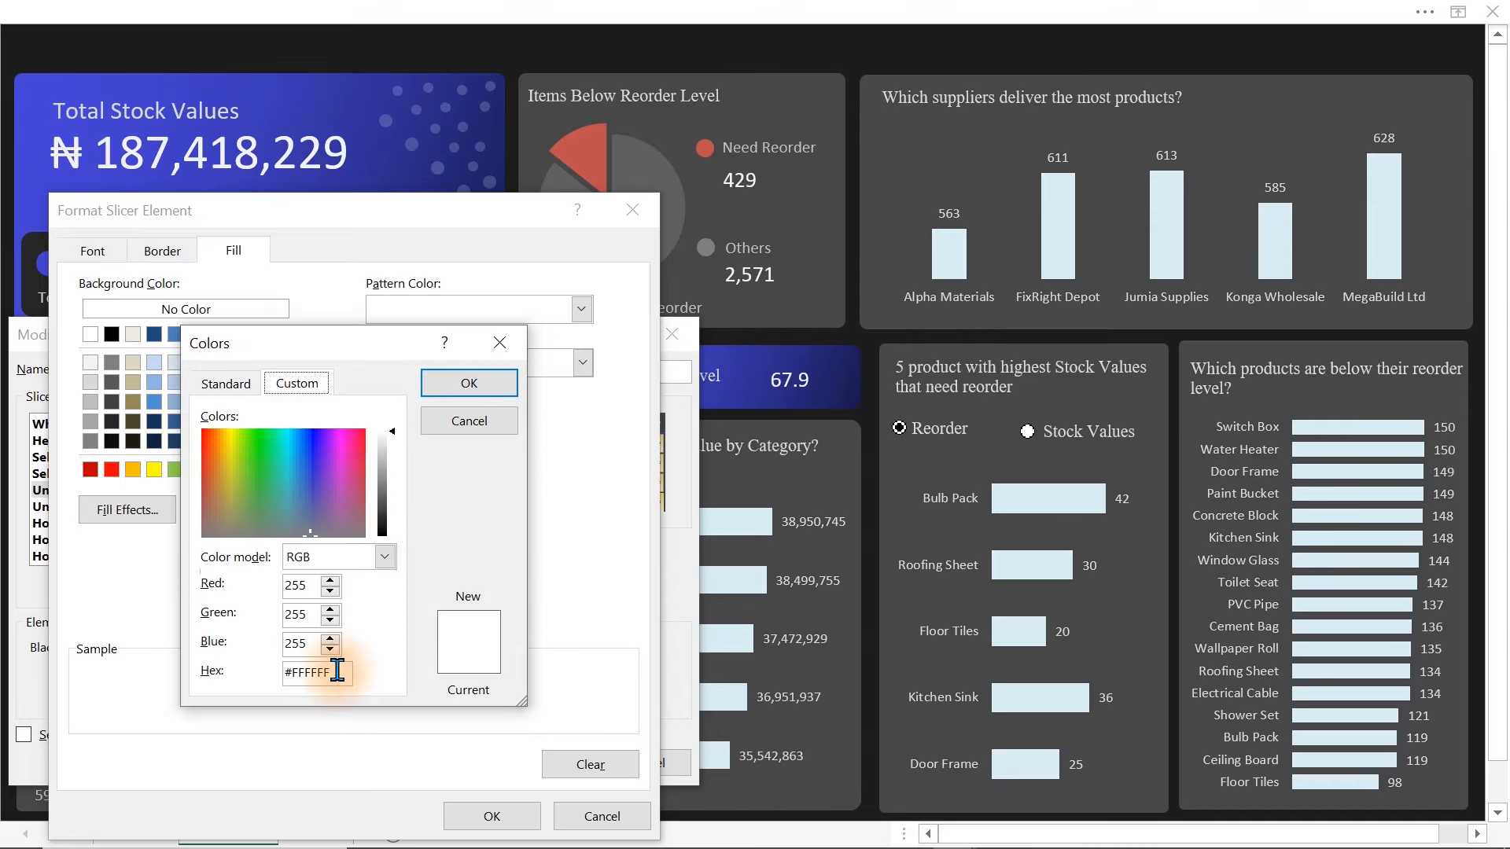
drag(337, 671, 211, 672)
text(#474747)
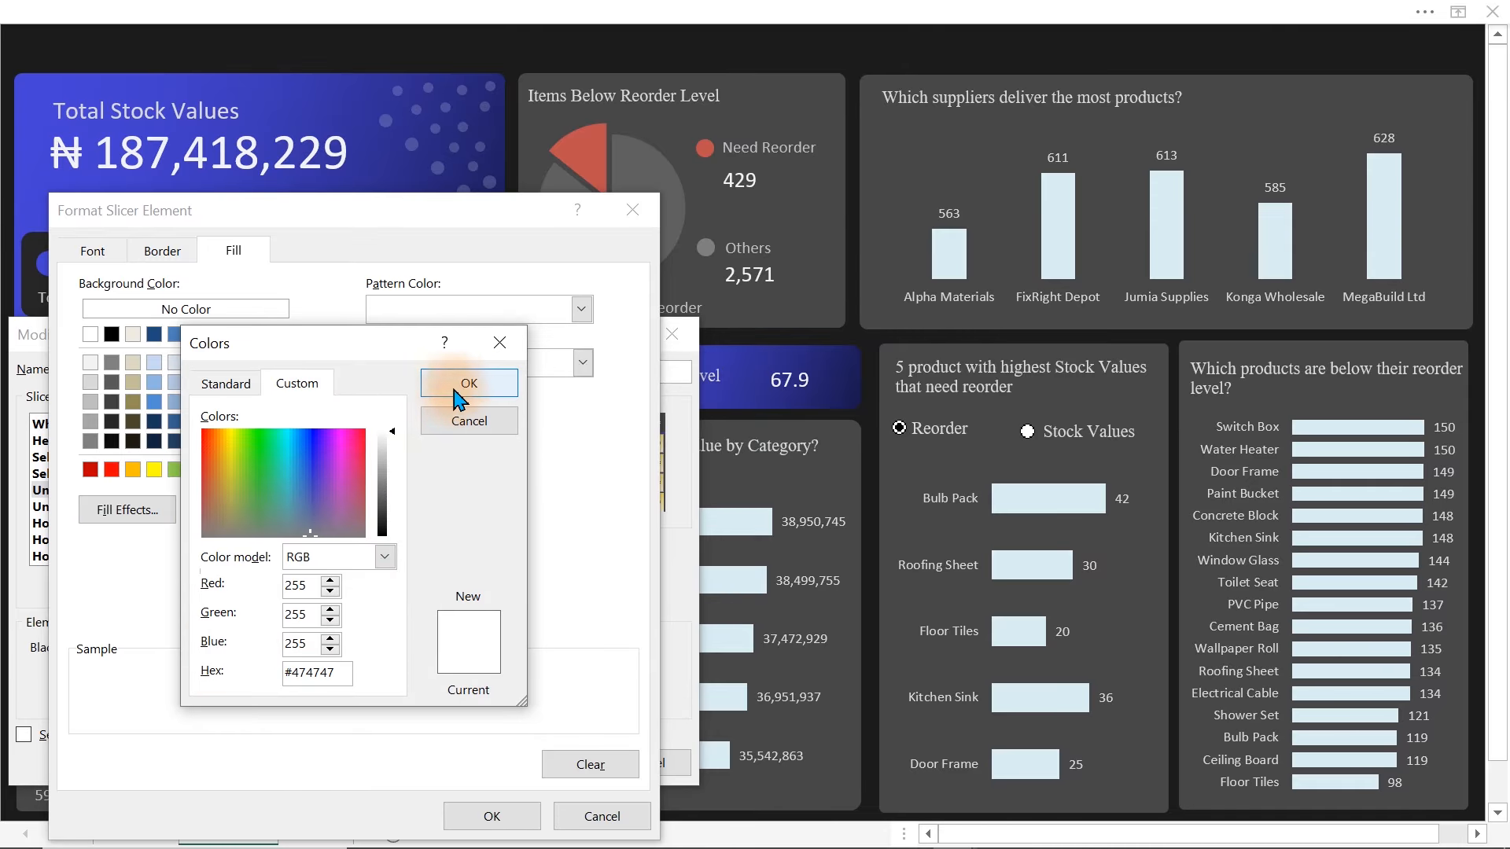
click(452, 383)
- Give the Unselected Item with Data element an italic font in White, Background 1, Darker 35%, and save the slicer style
click(90, 252)
click(397, 463)
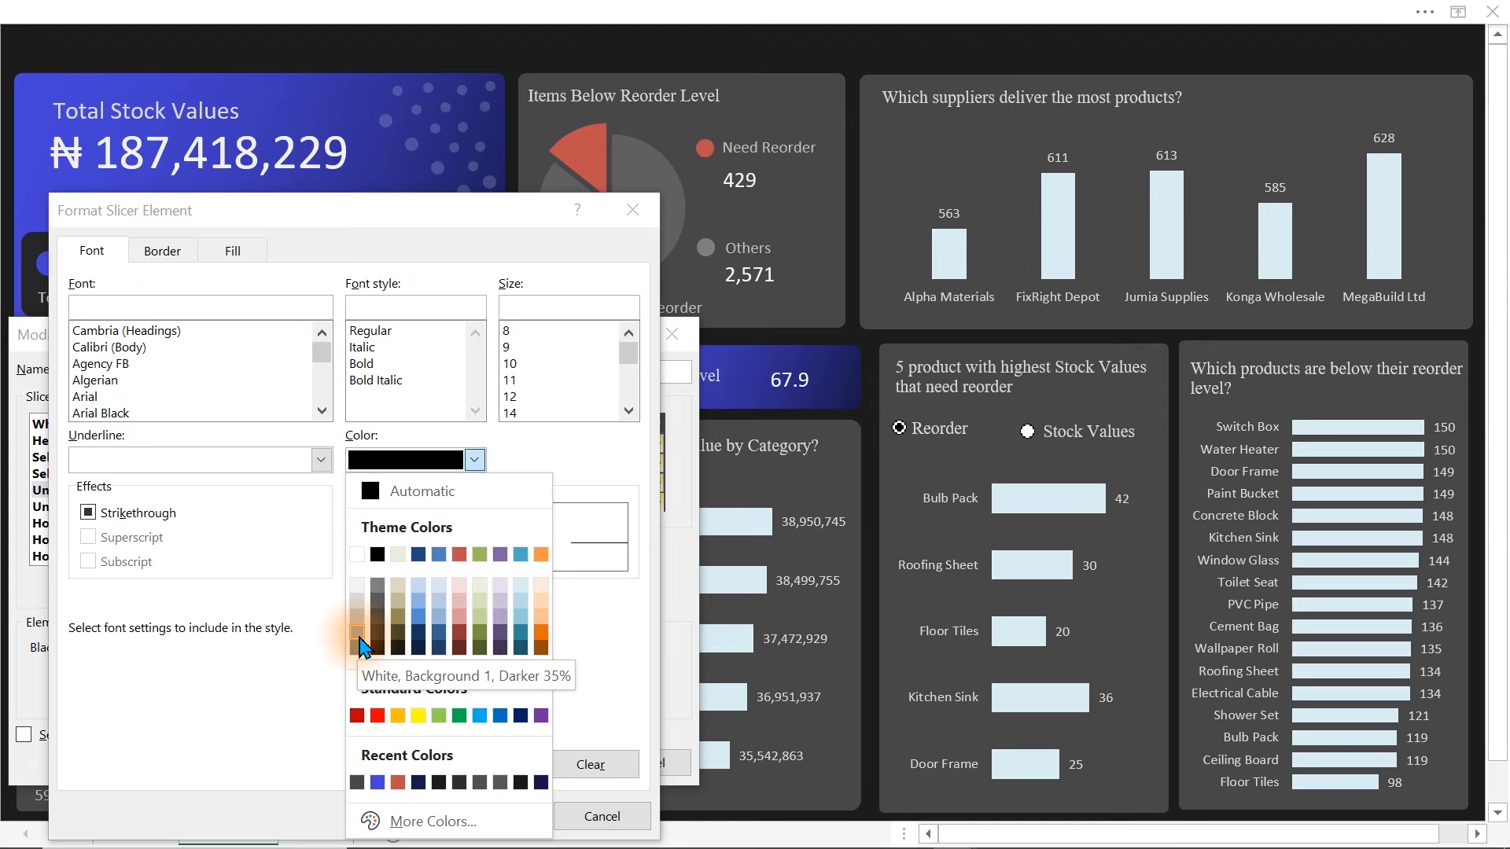
click(358, 636)
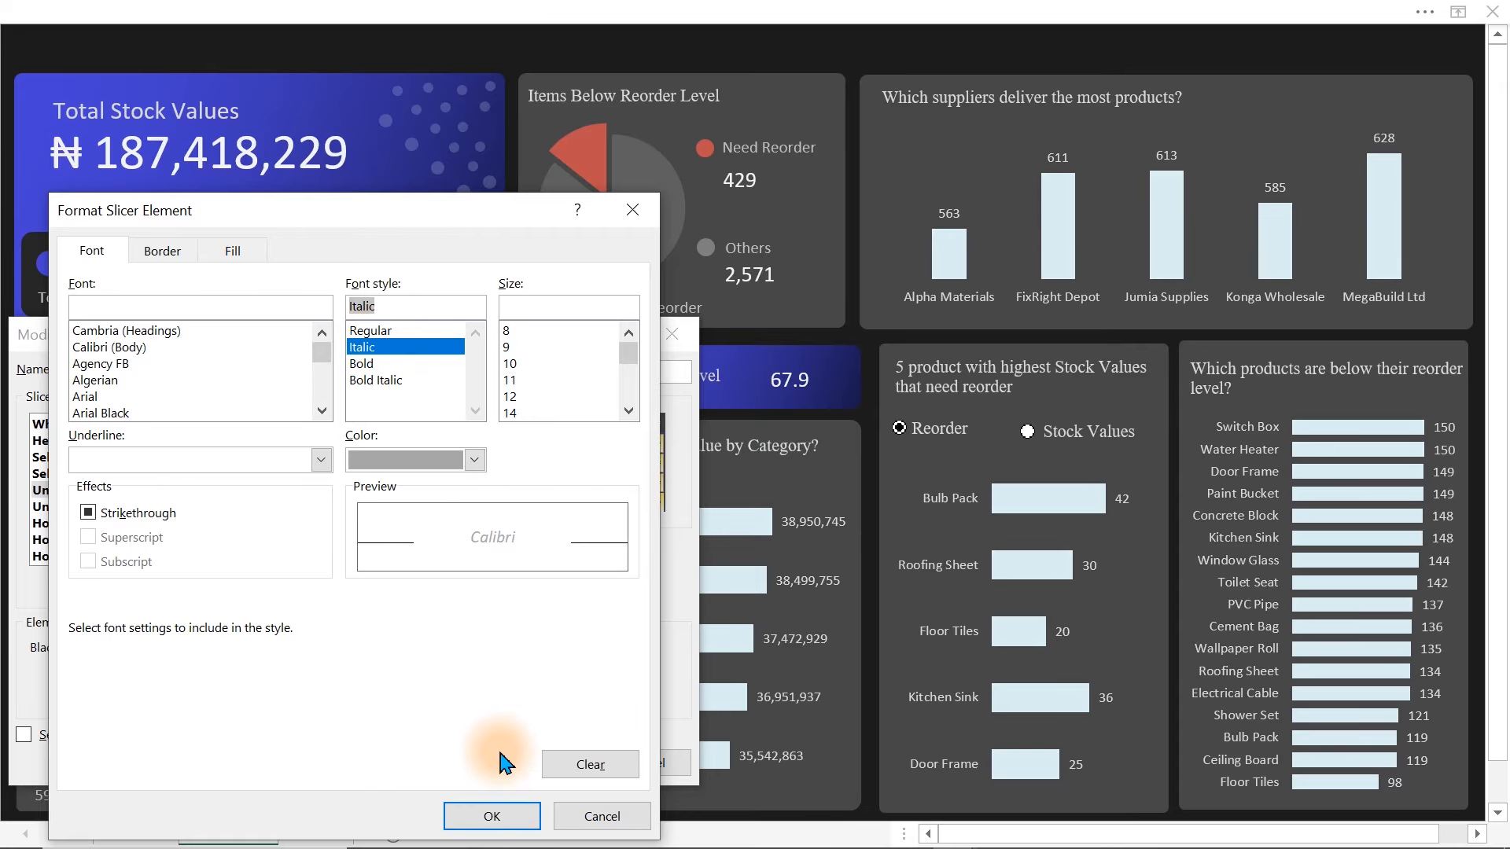
click(495, 815)
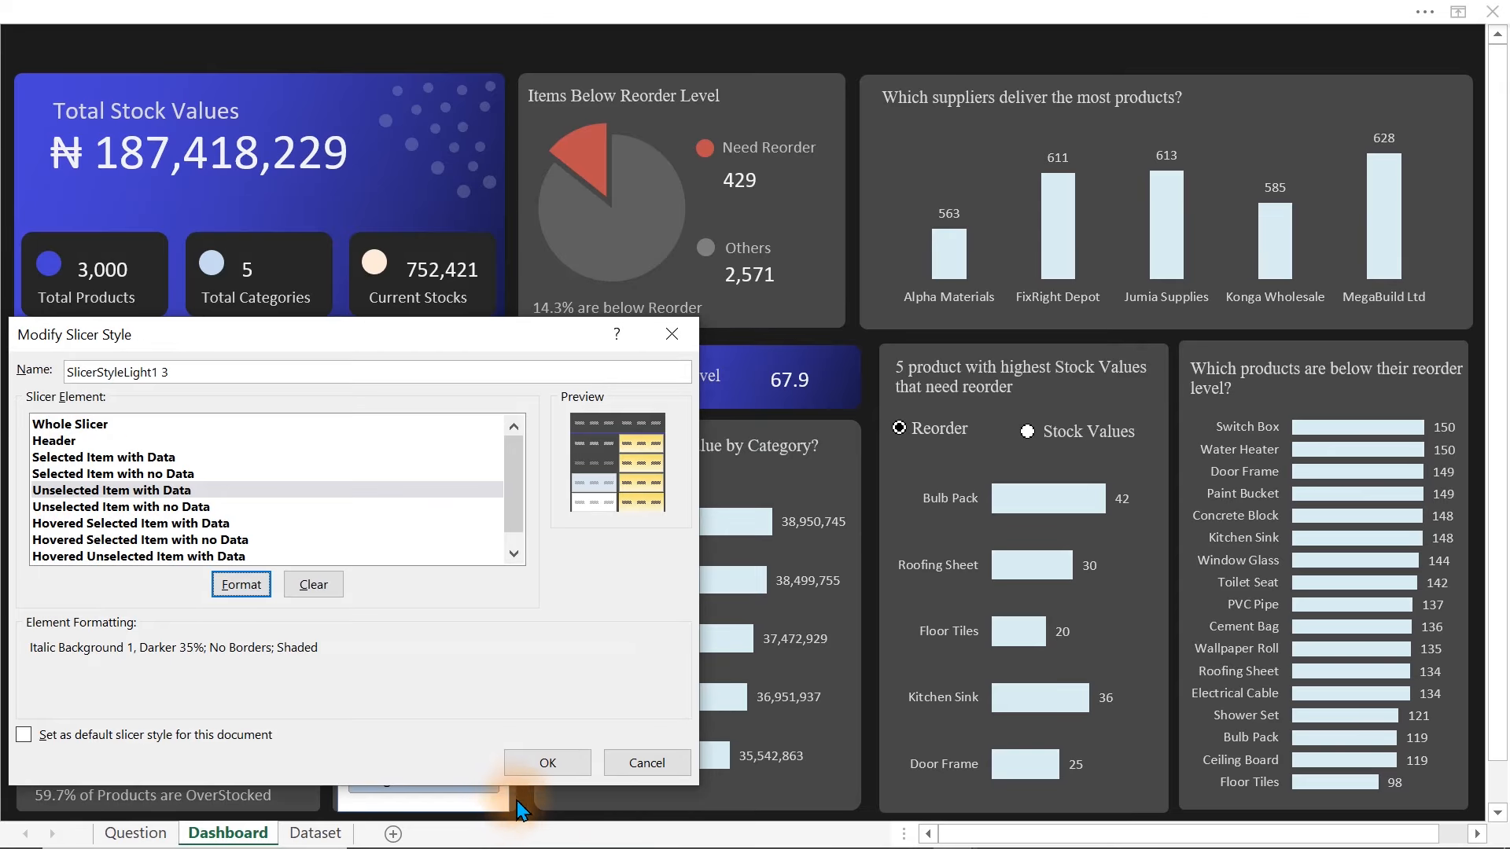
click(535, 763)
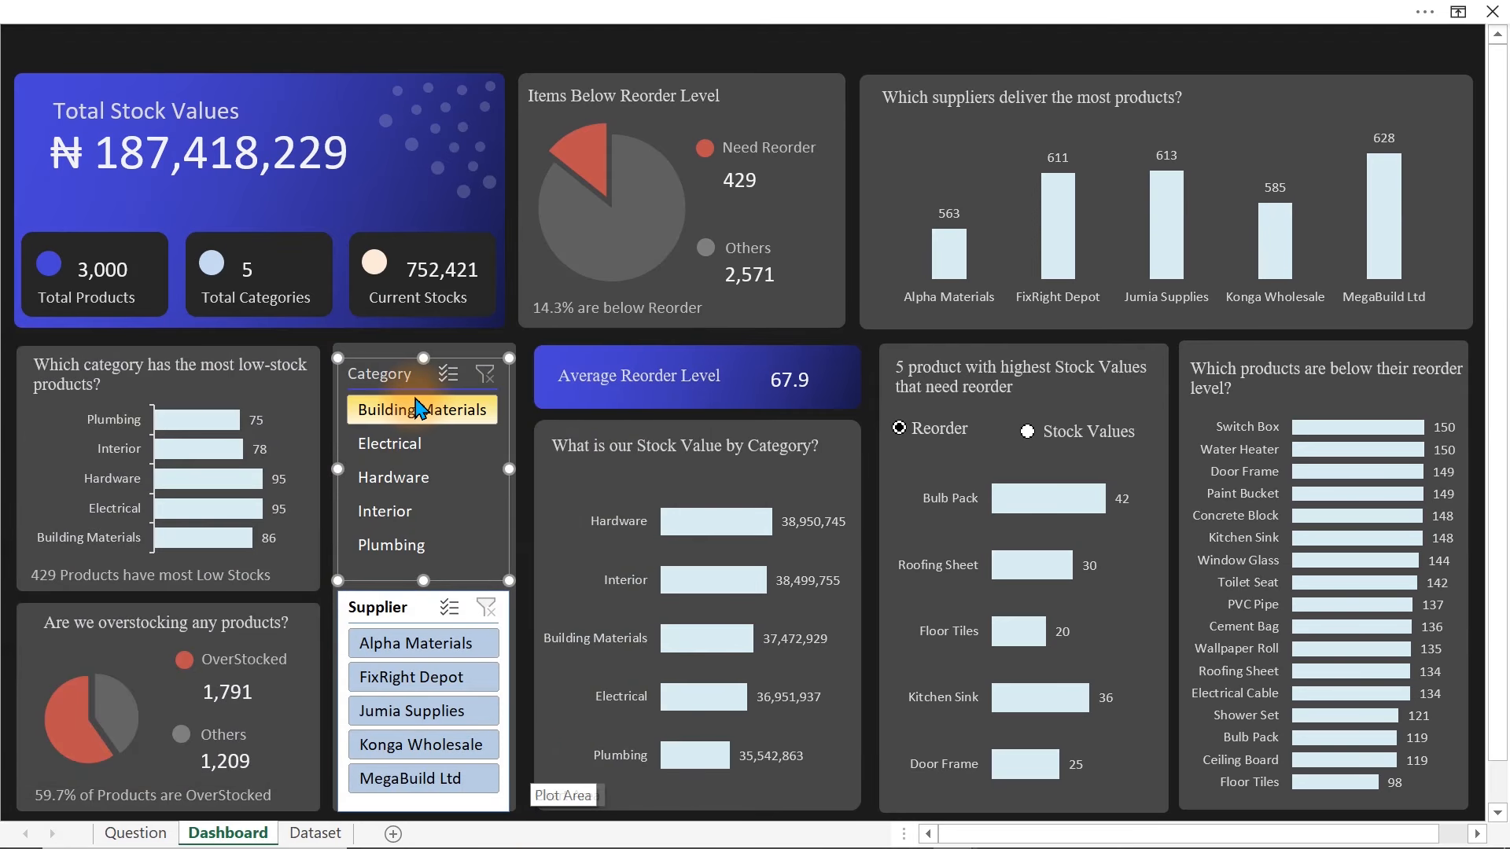
- Test the Category slicer by filtering to Hardware and then Electrical, and clear its filter
click(401, 476)
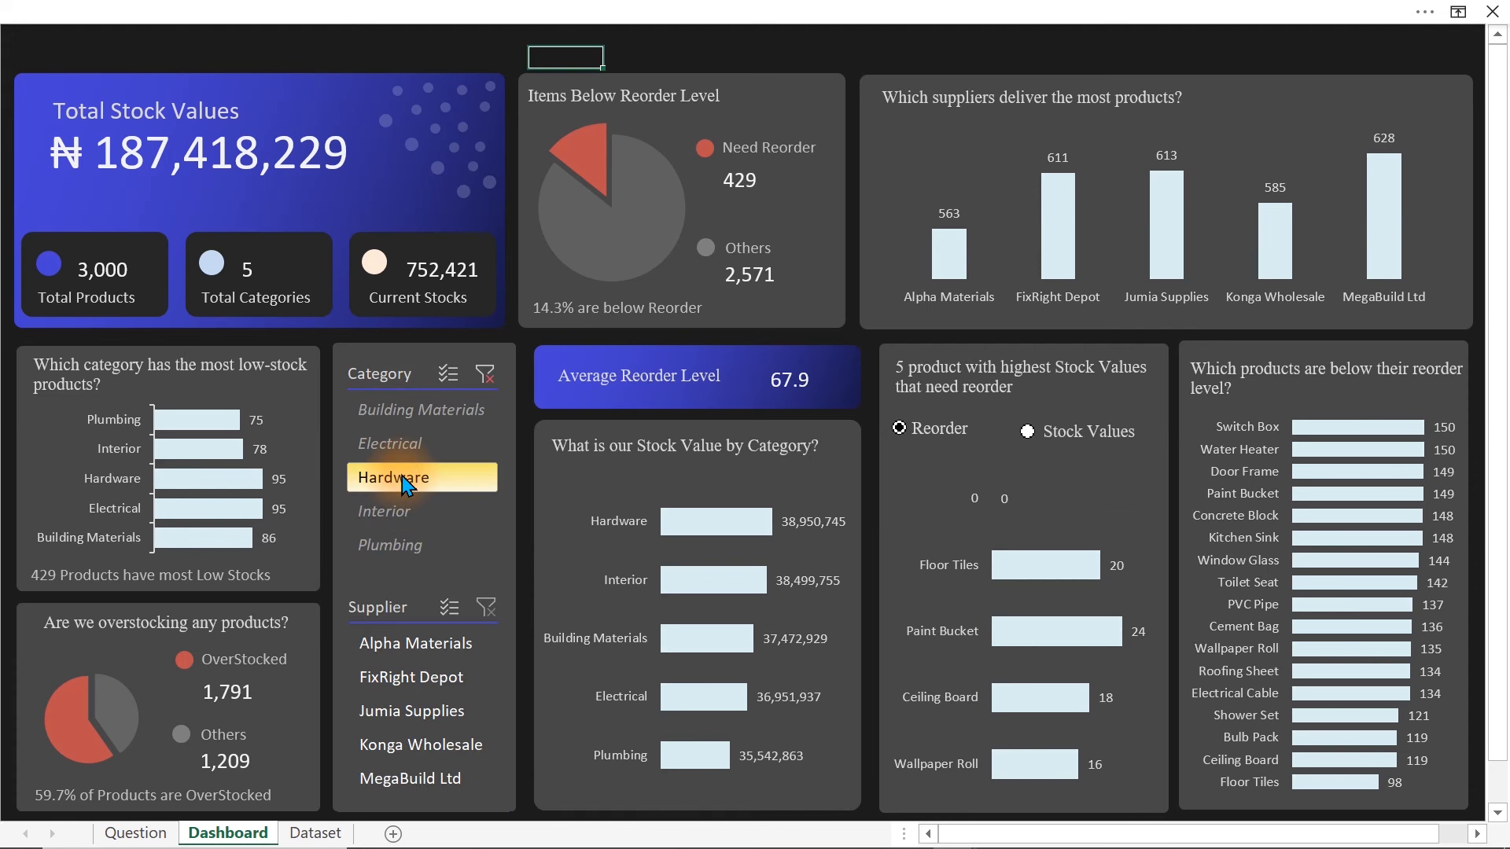
click(407, 455)
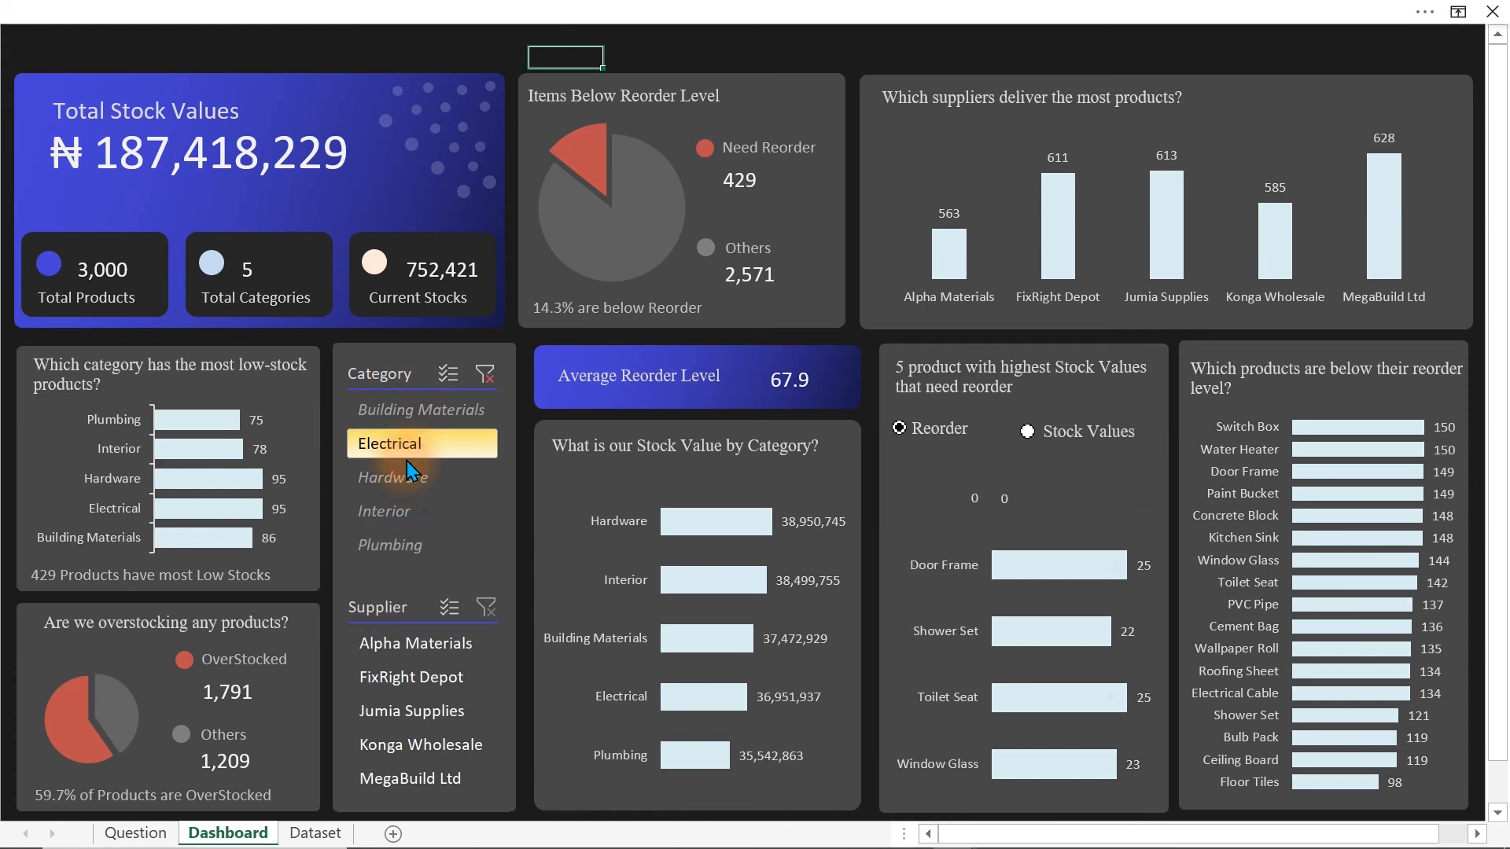
click(482, 375)
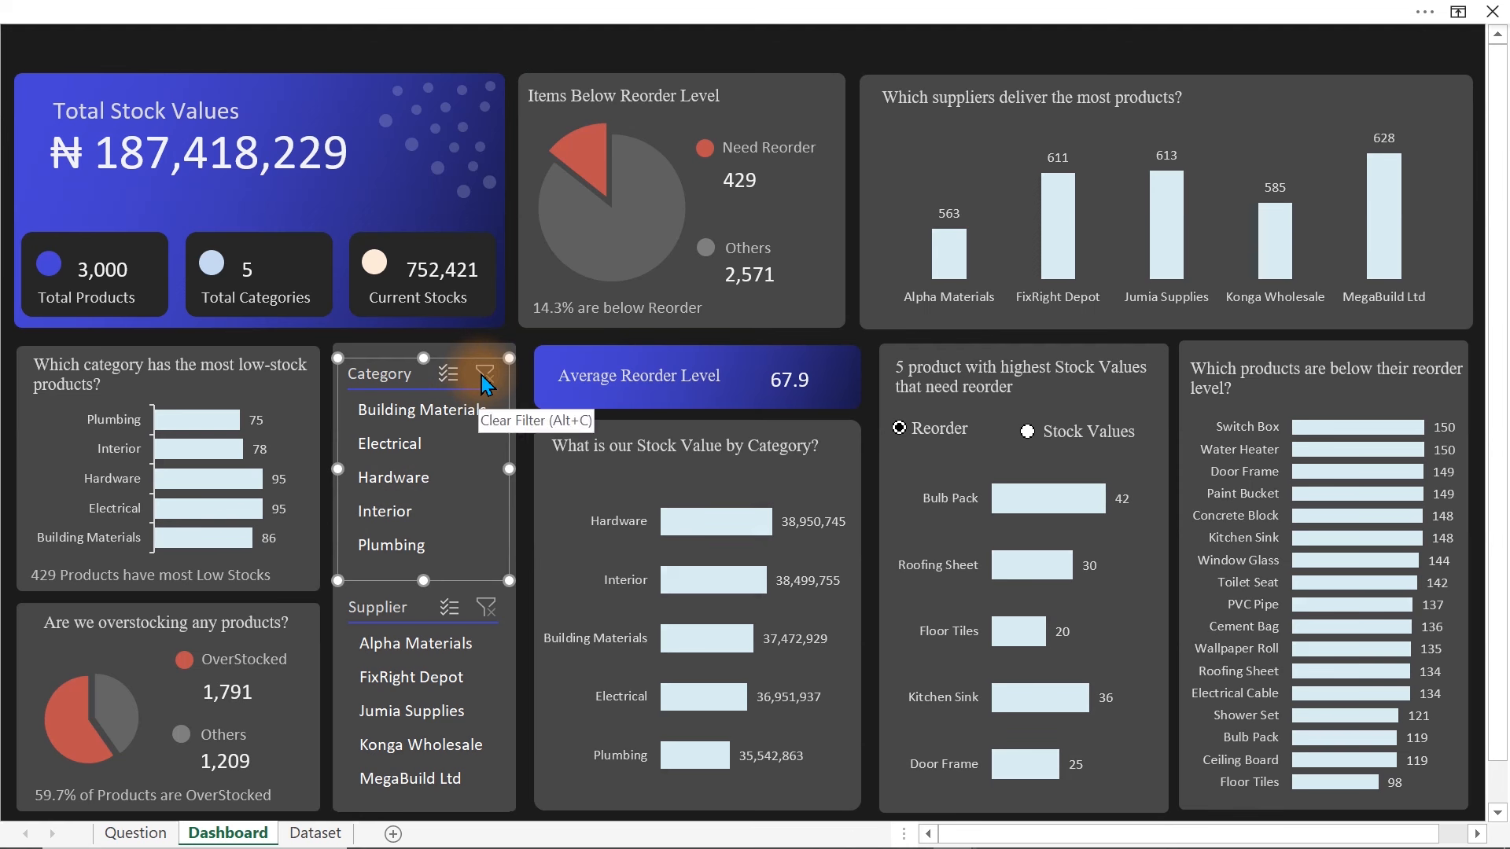
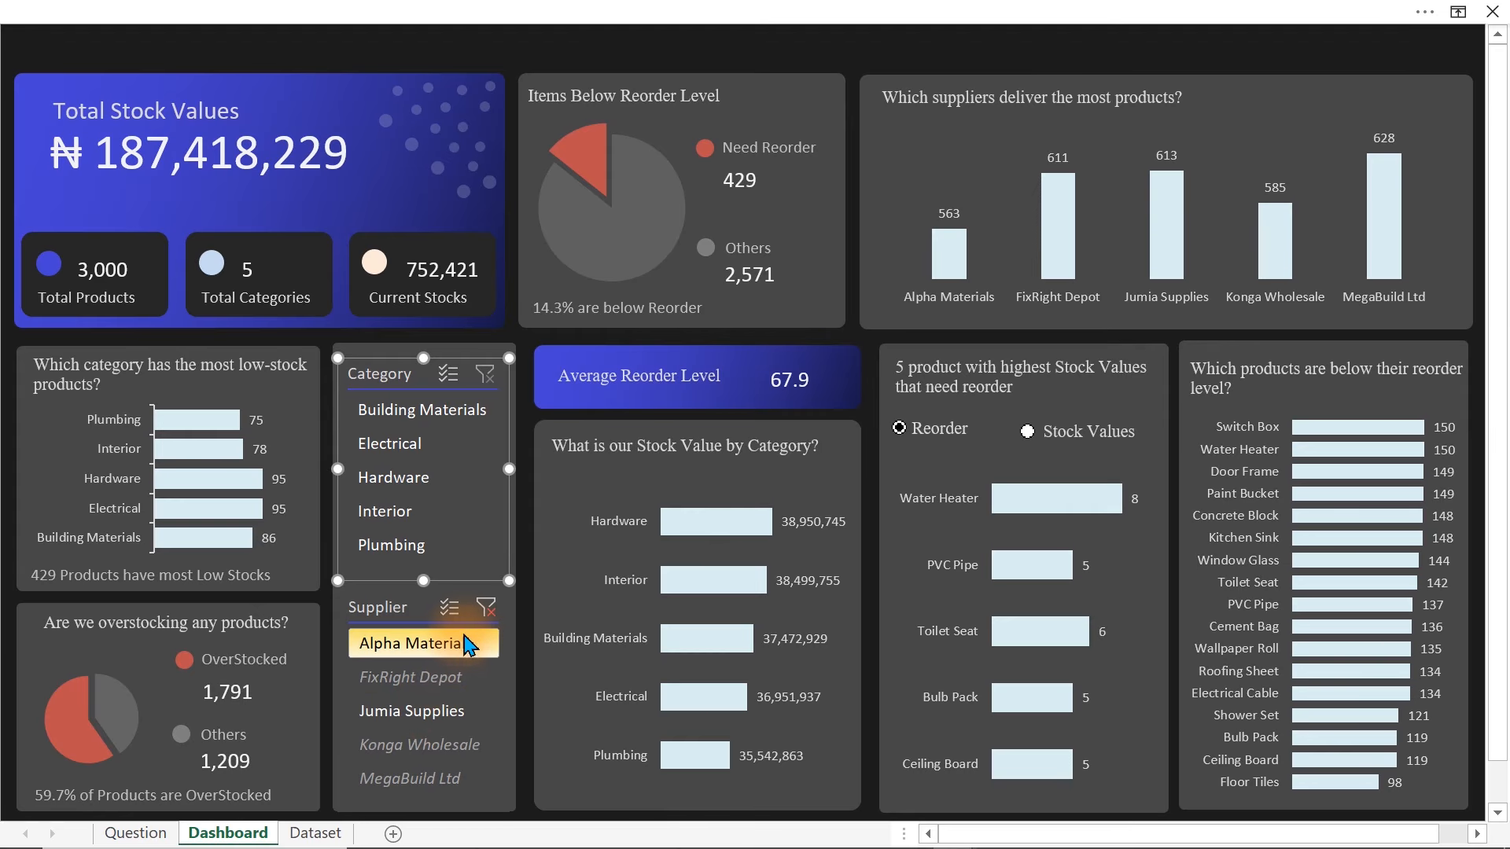
- On the Question sheet, rename the PivotTable for stock value by category as cat1
click(136, 833)
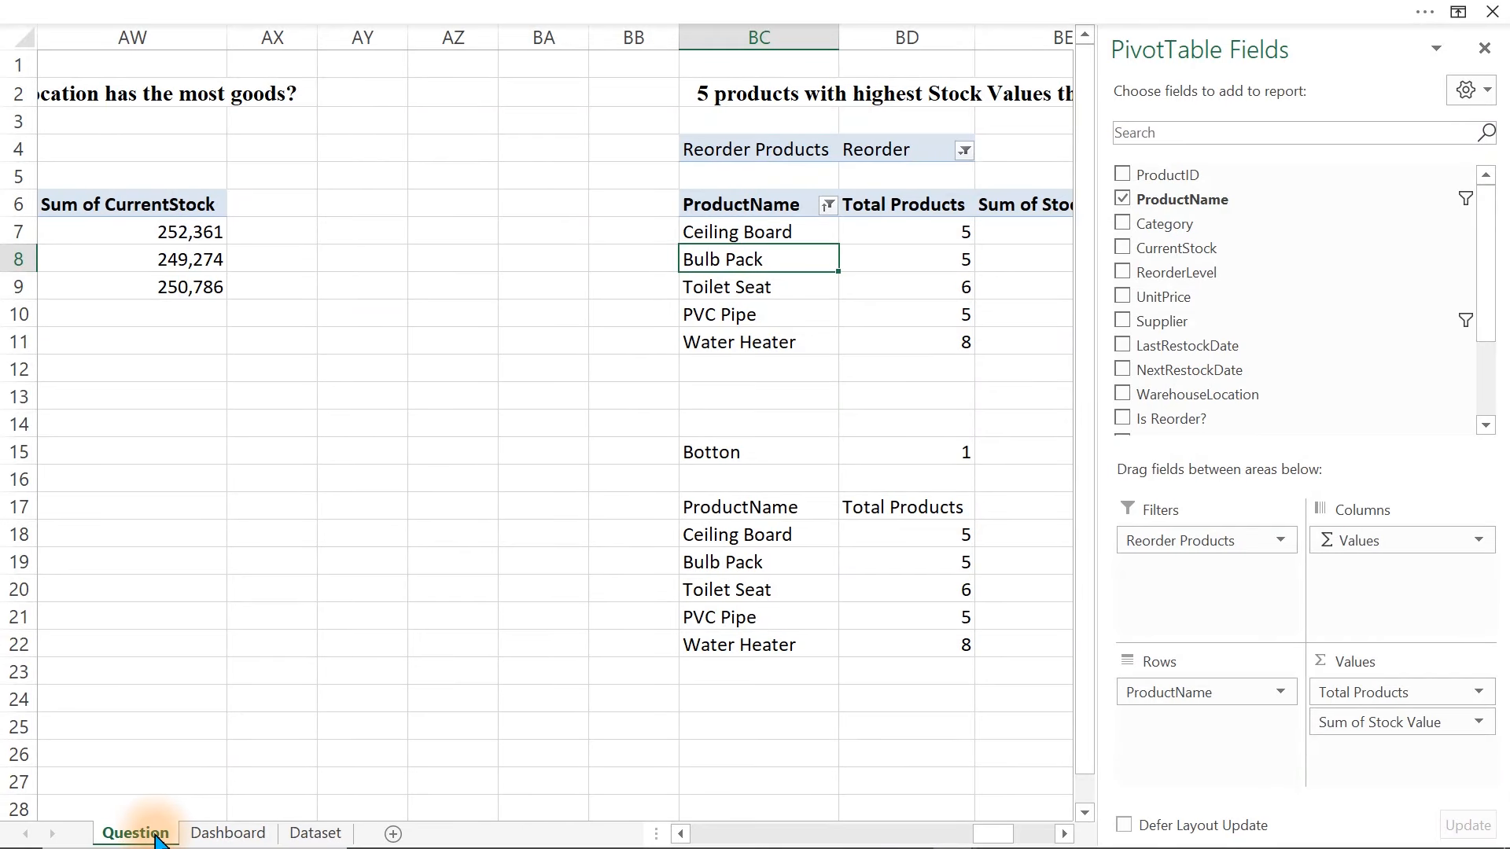
click(327, 654)
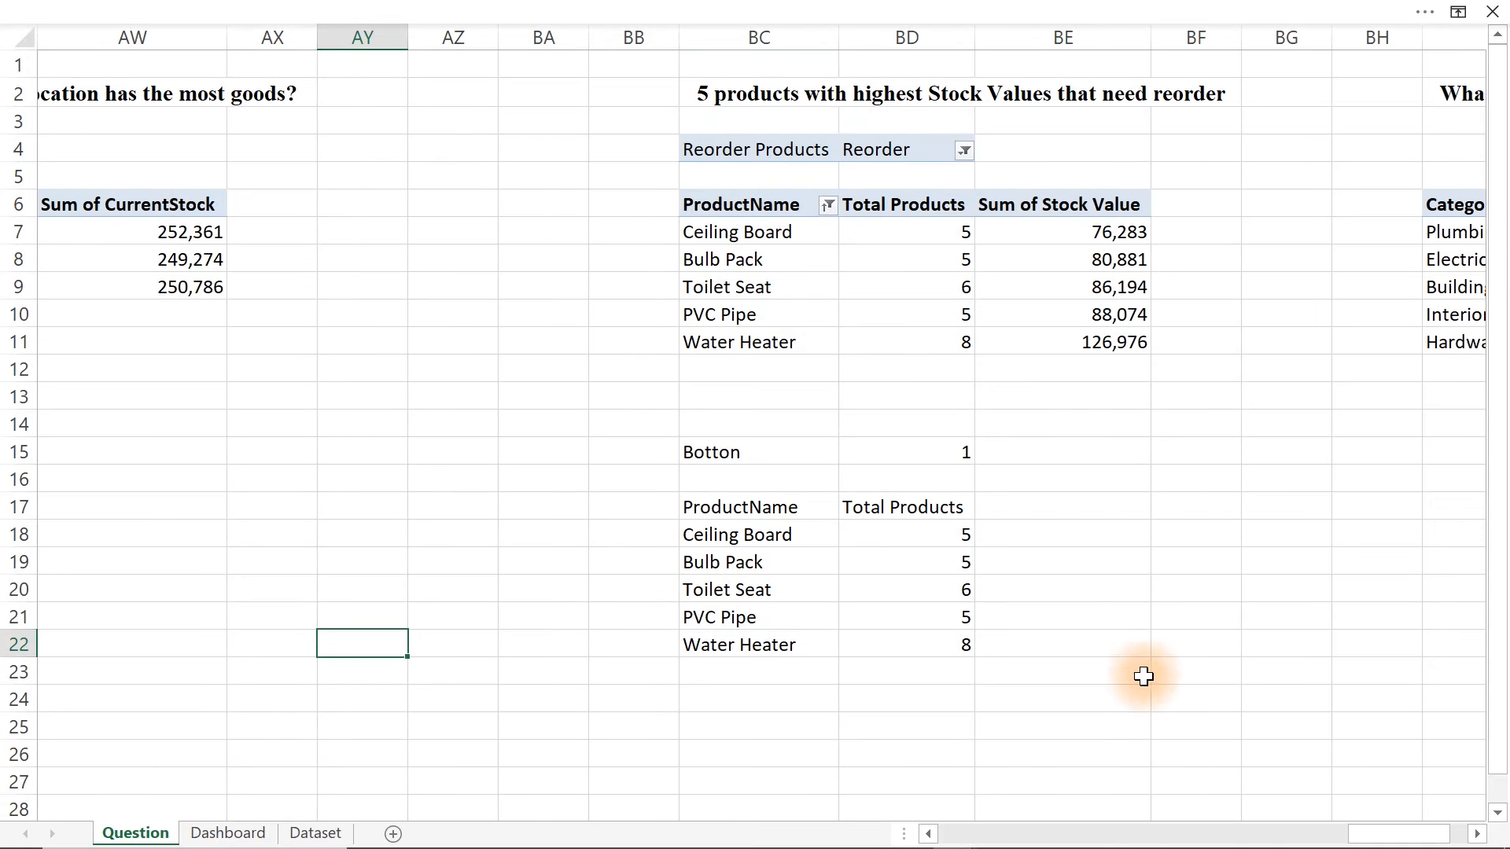
drag(1419, 841, 1456, 842)
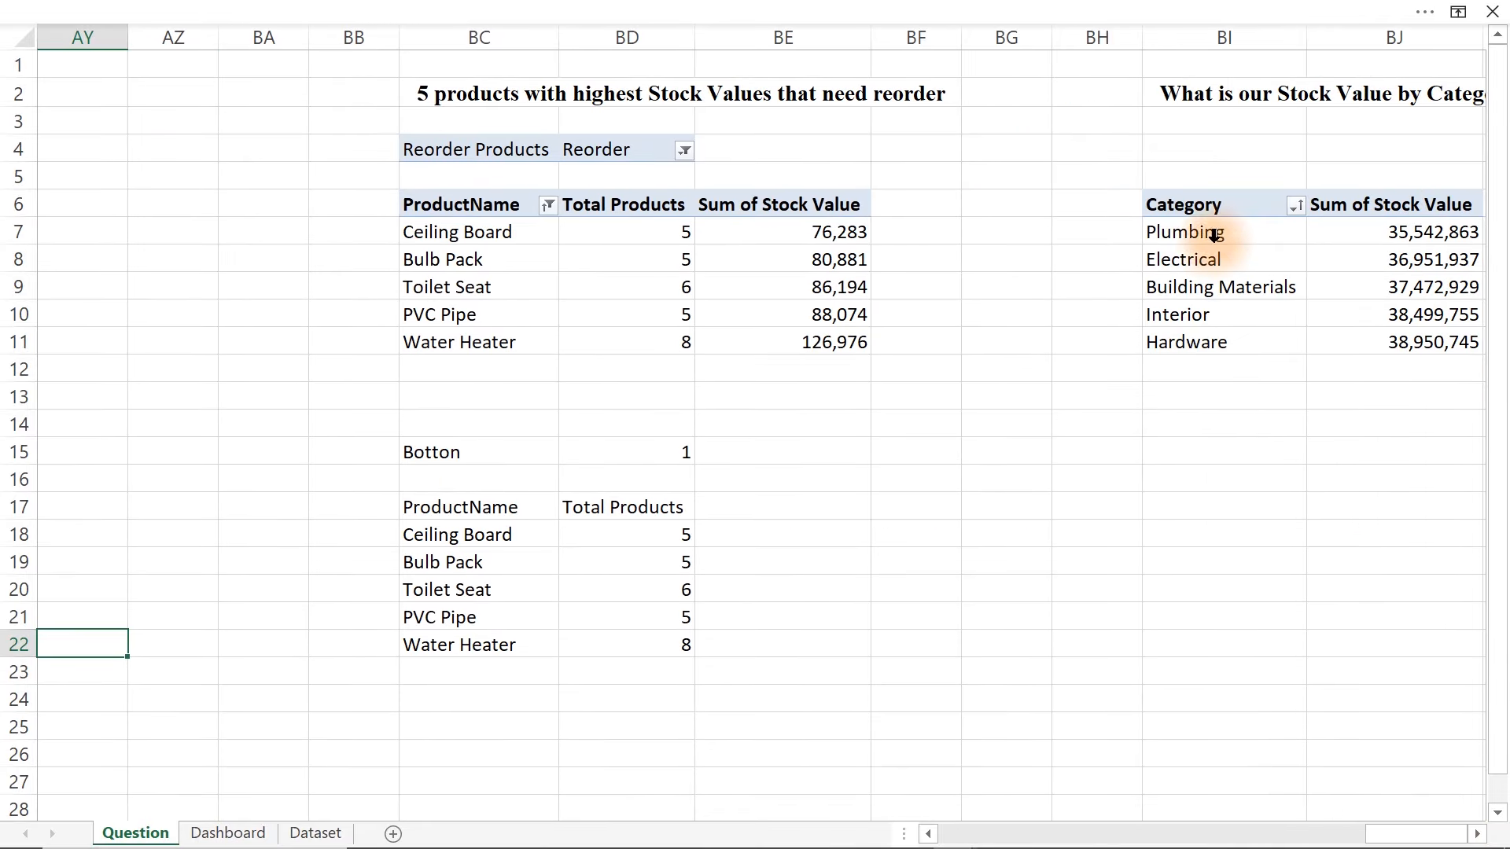
click(1183, 262)
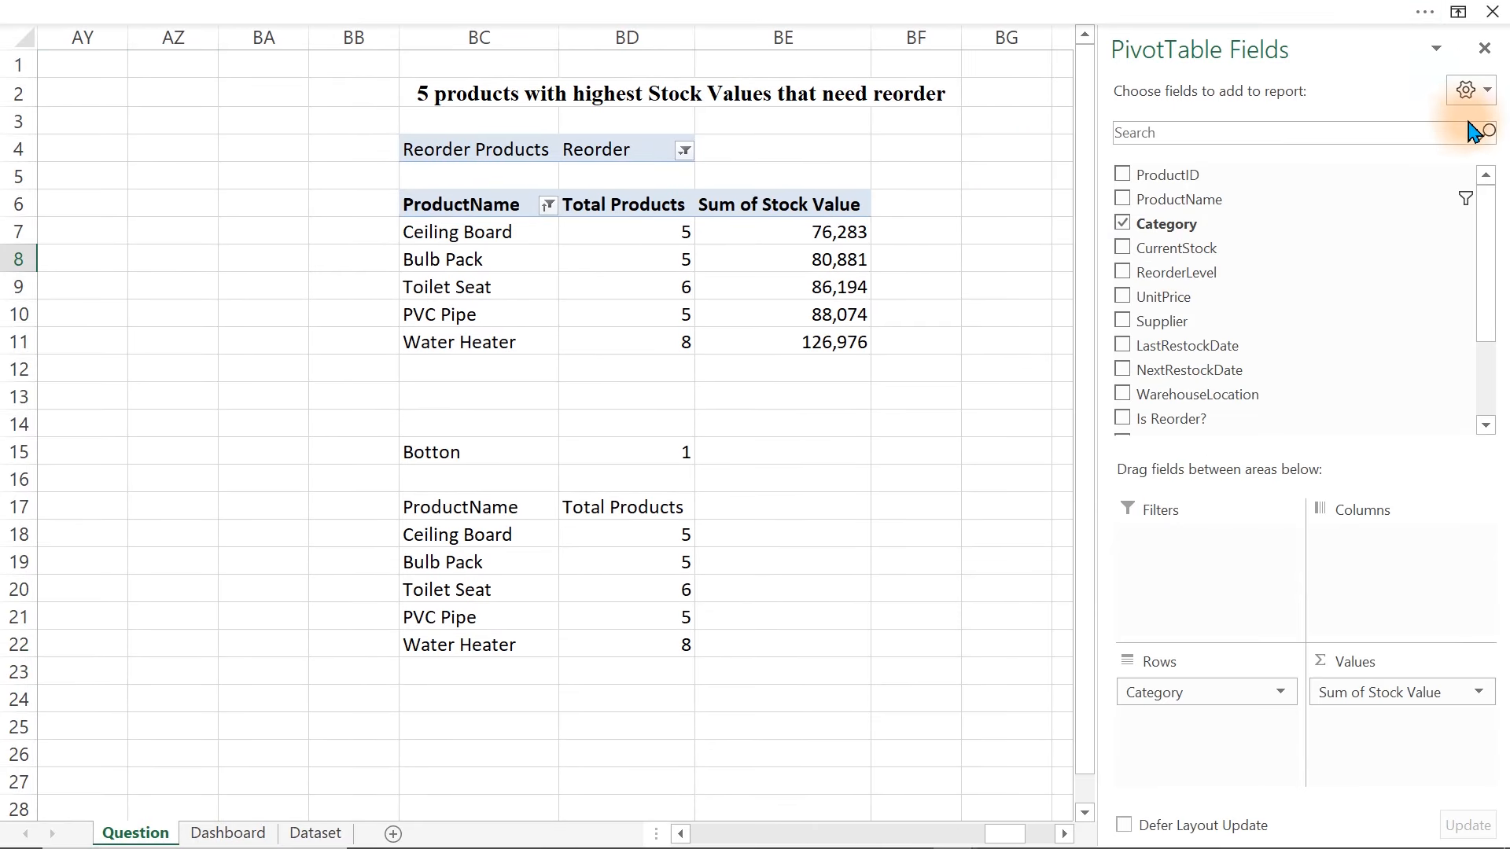
click(1484, 49)
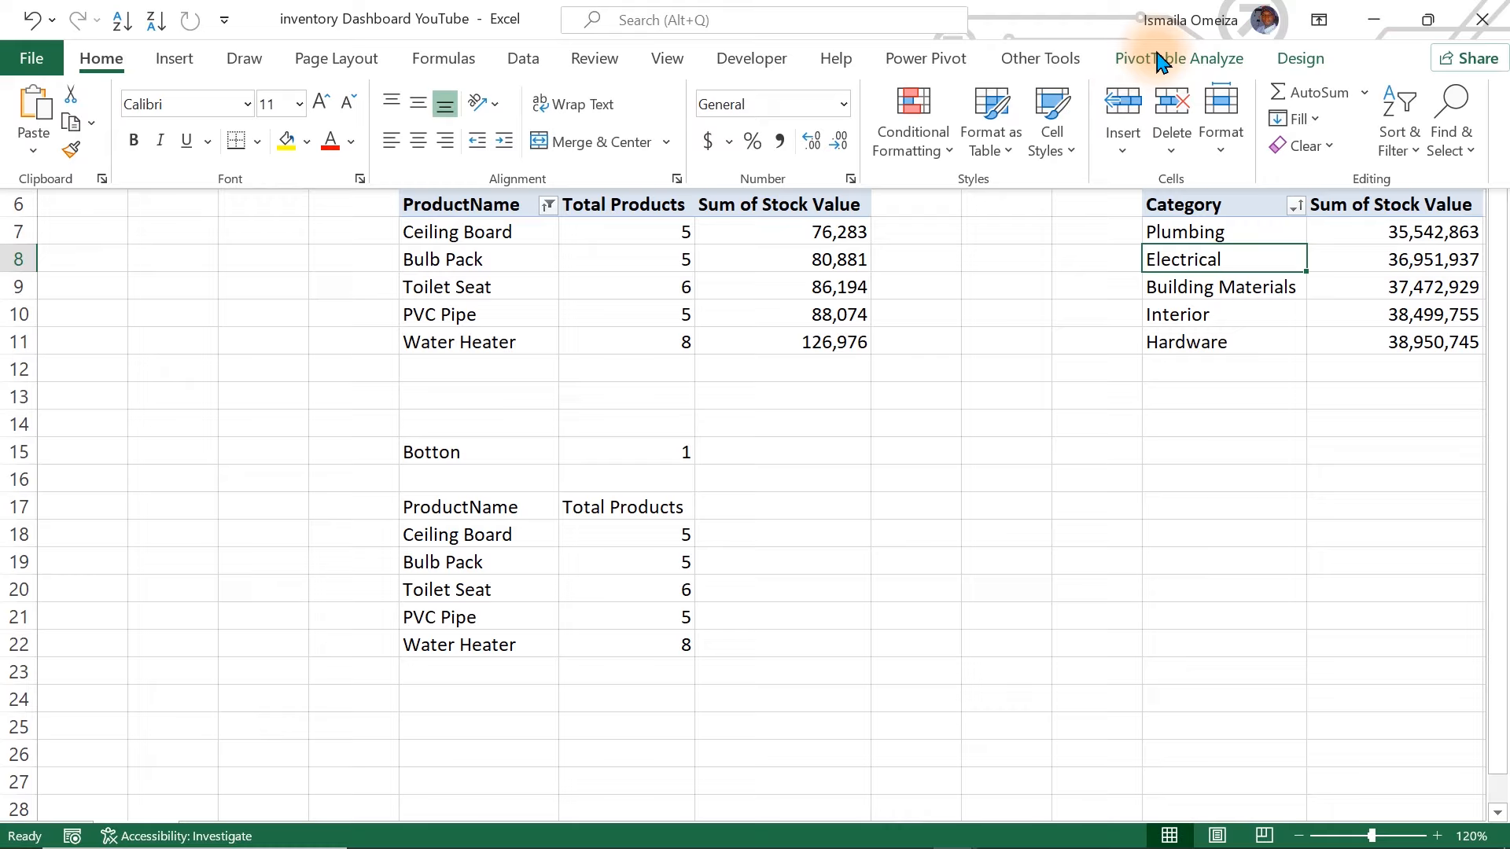
click(1298, 59)
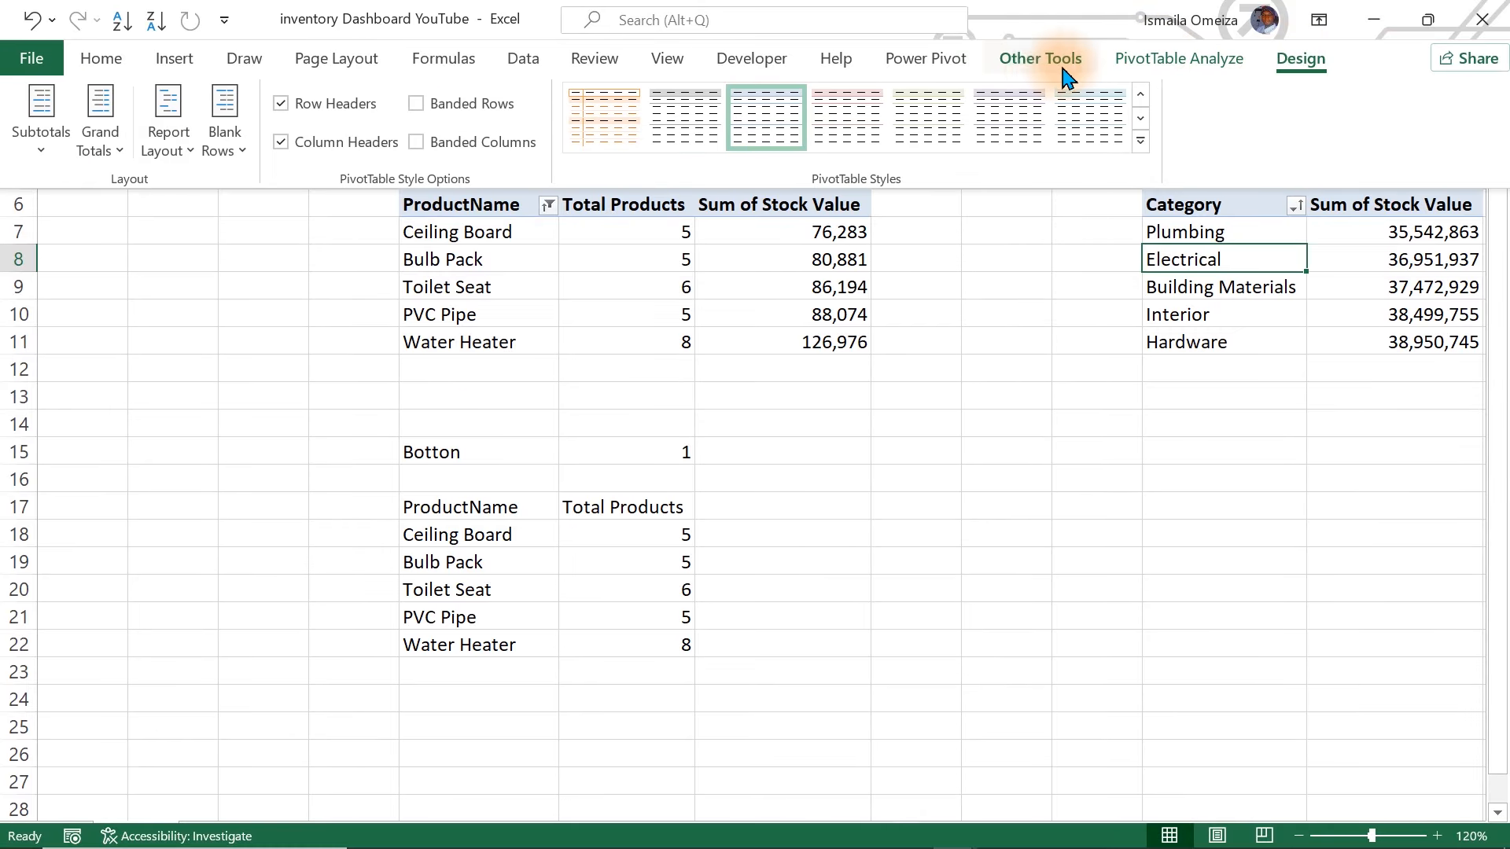
click(1152, 60)
click(47, 138)
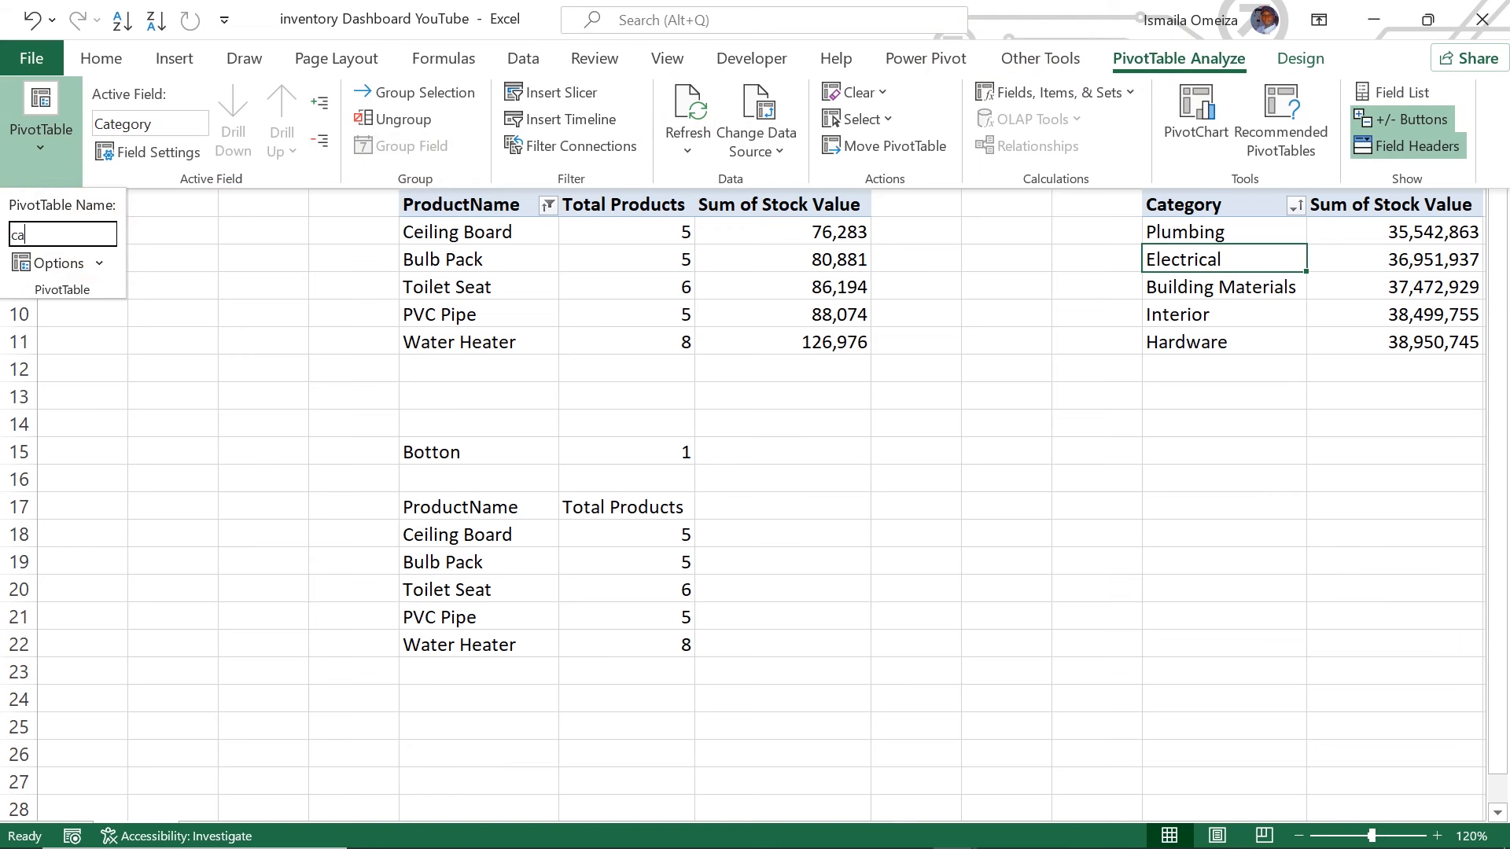
text(cat1)
key(Return)
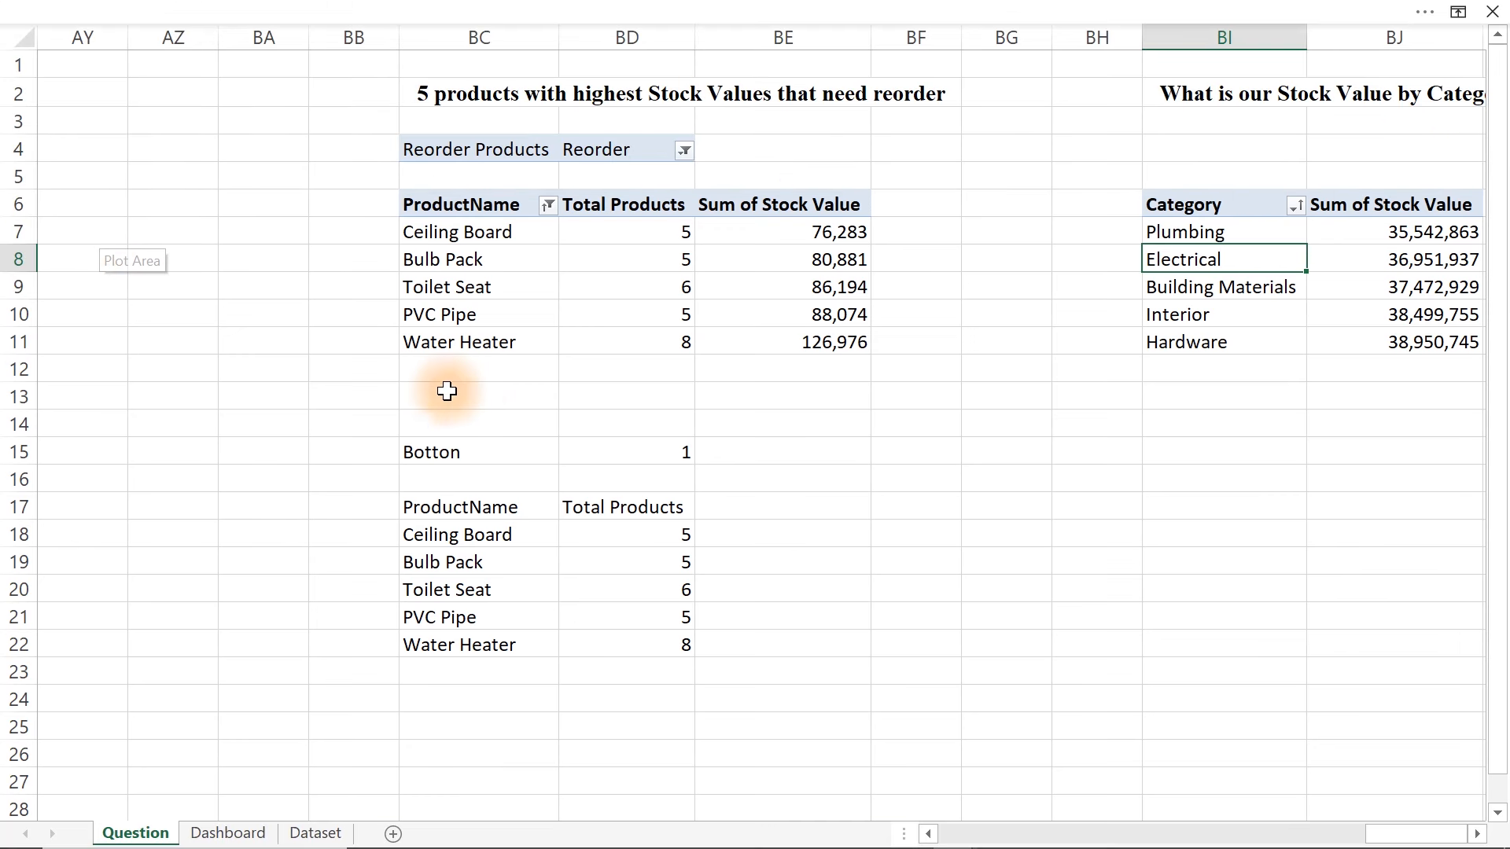
- Rename the PivotTable under "Which suppliers deliver the most products?" as sp
click(375, 415)
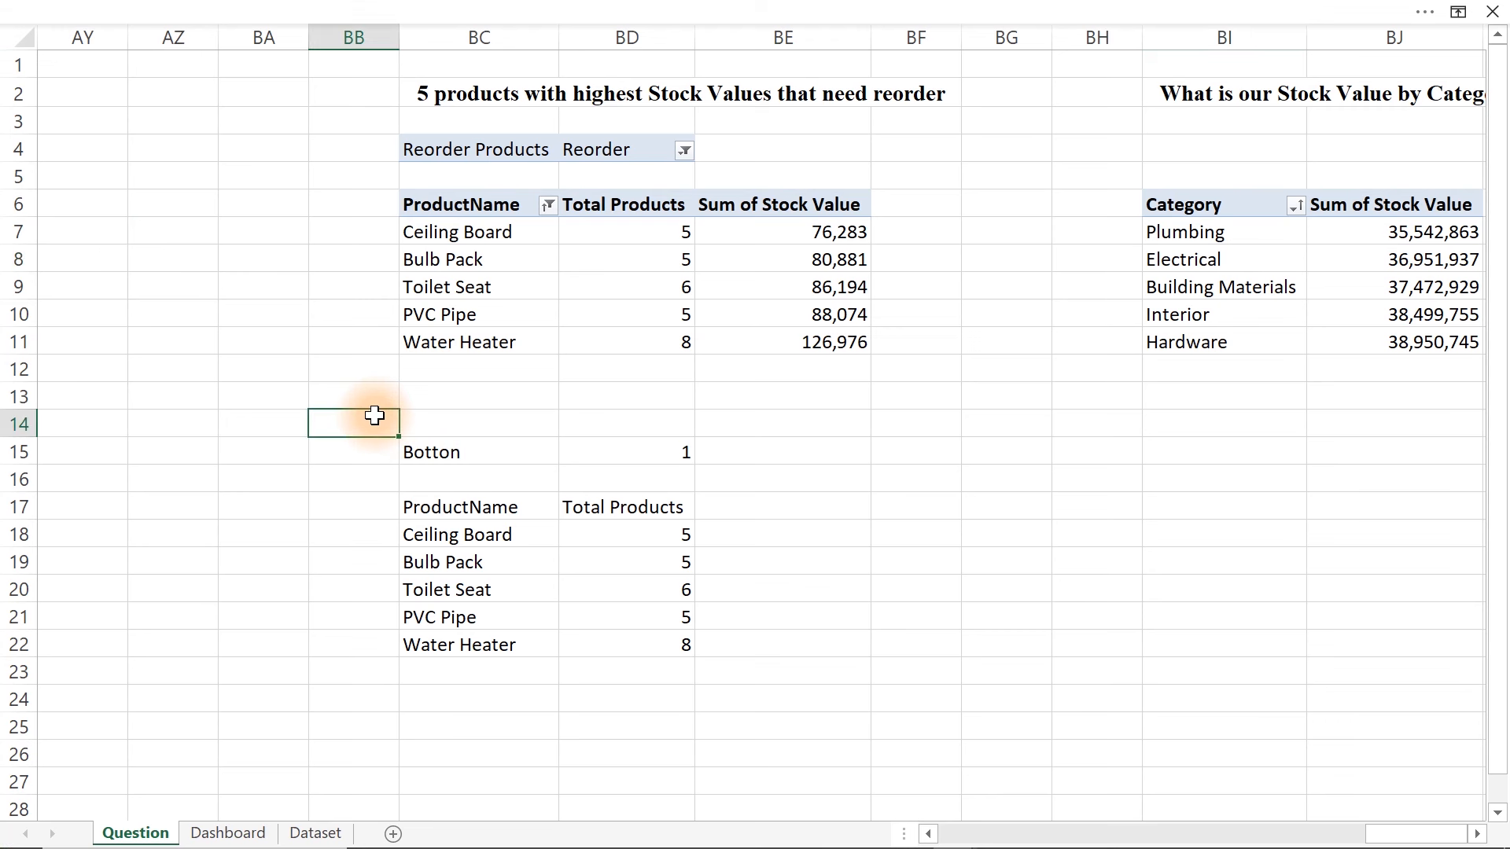
key(Left)
key(Left)
key(Left)
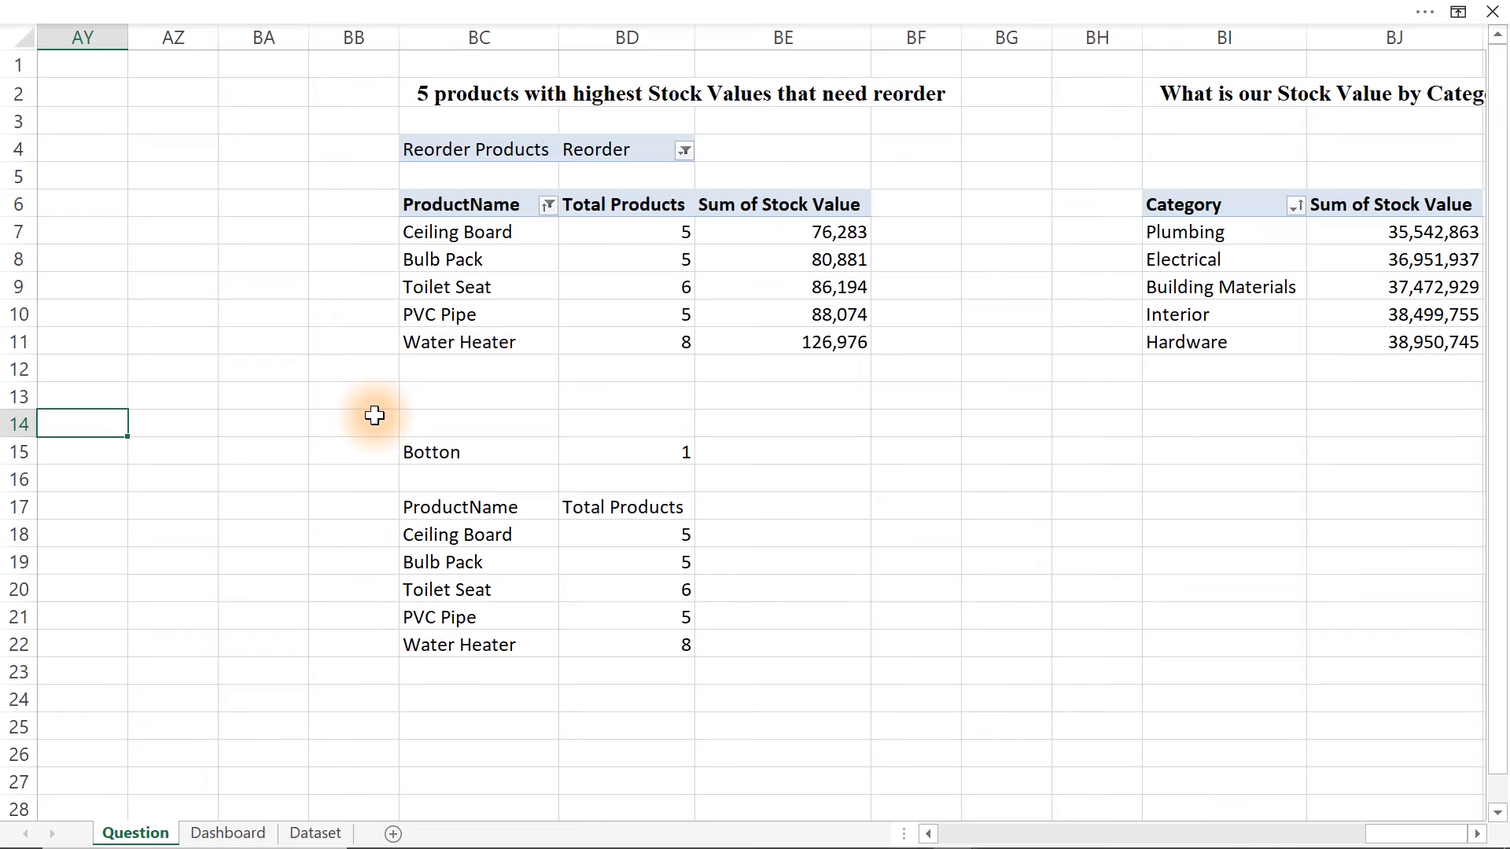
key(Left)
key(Left)
key(Left)
key(Left)
key(Left)
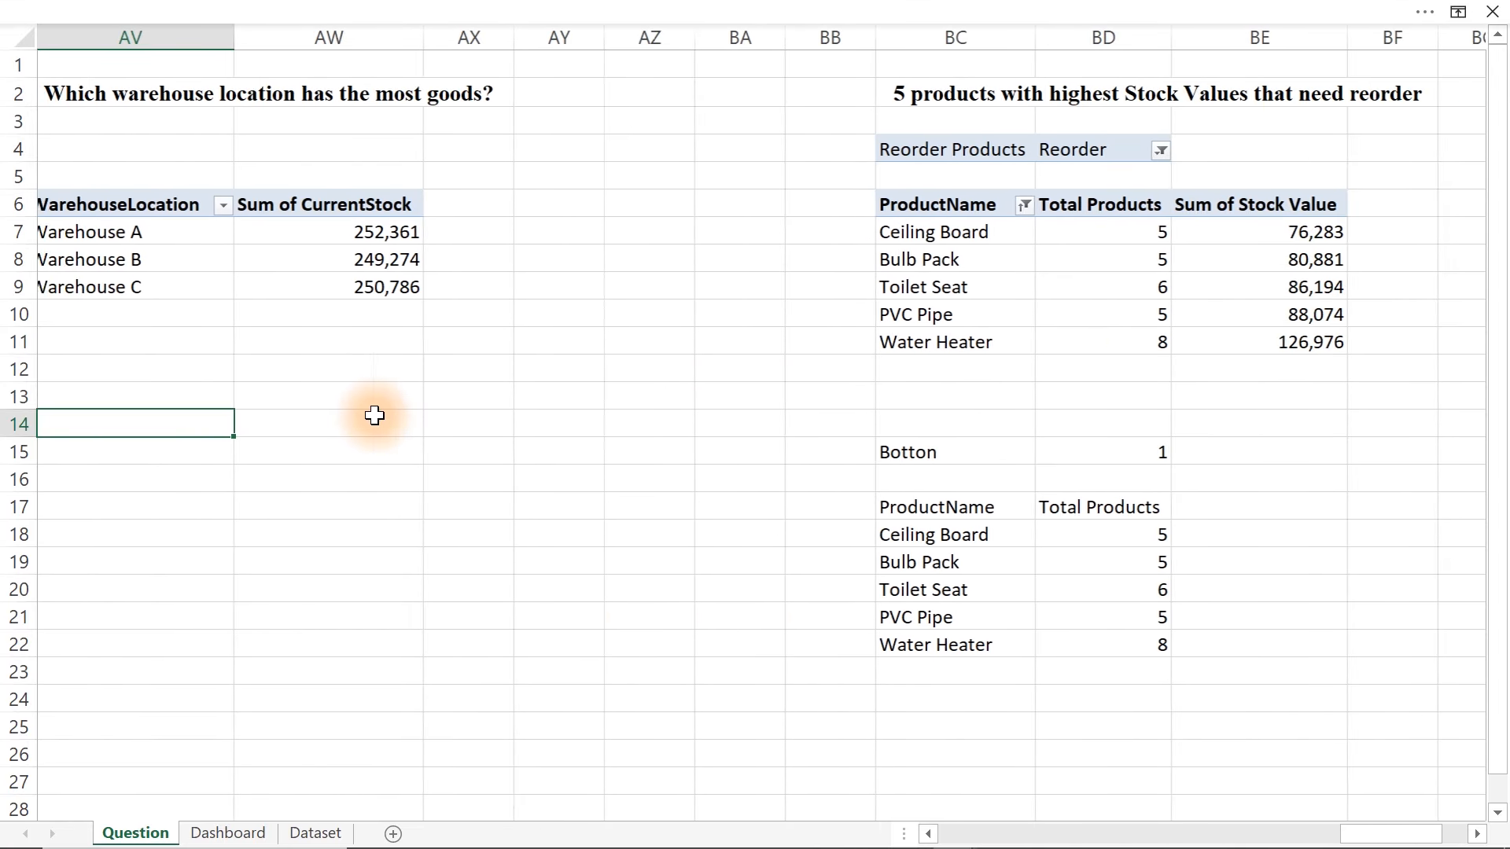
key(Left)
key(Left)
key(Left)
key(Left)
key(Left)
key(Left)
key(Left)
key(Left)
key(Left)
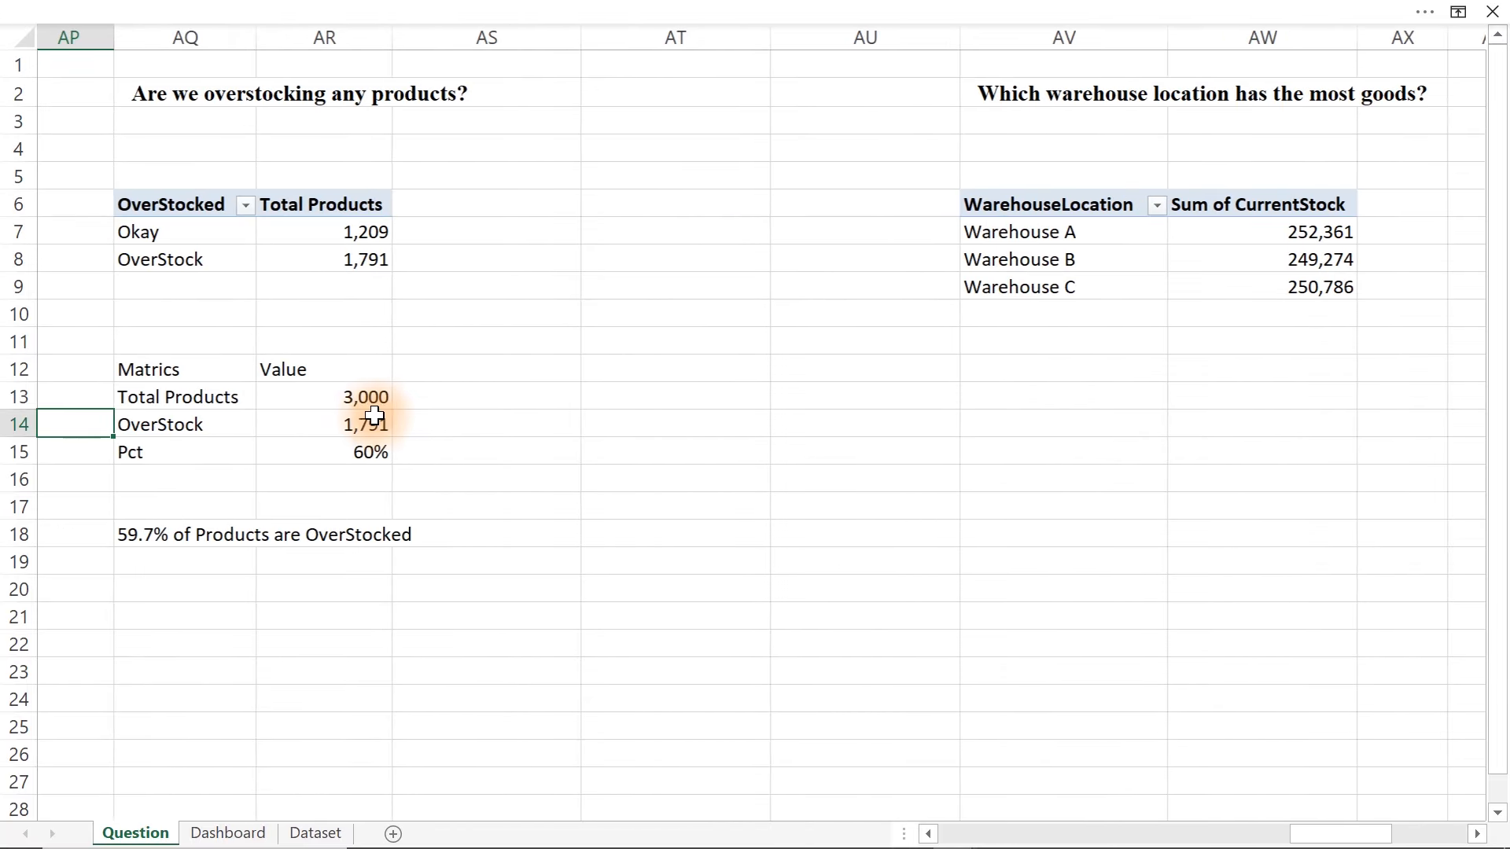
key(Left)
key(Left)
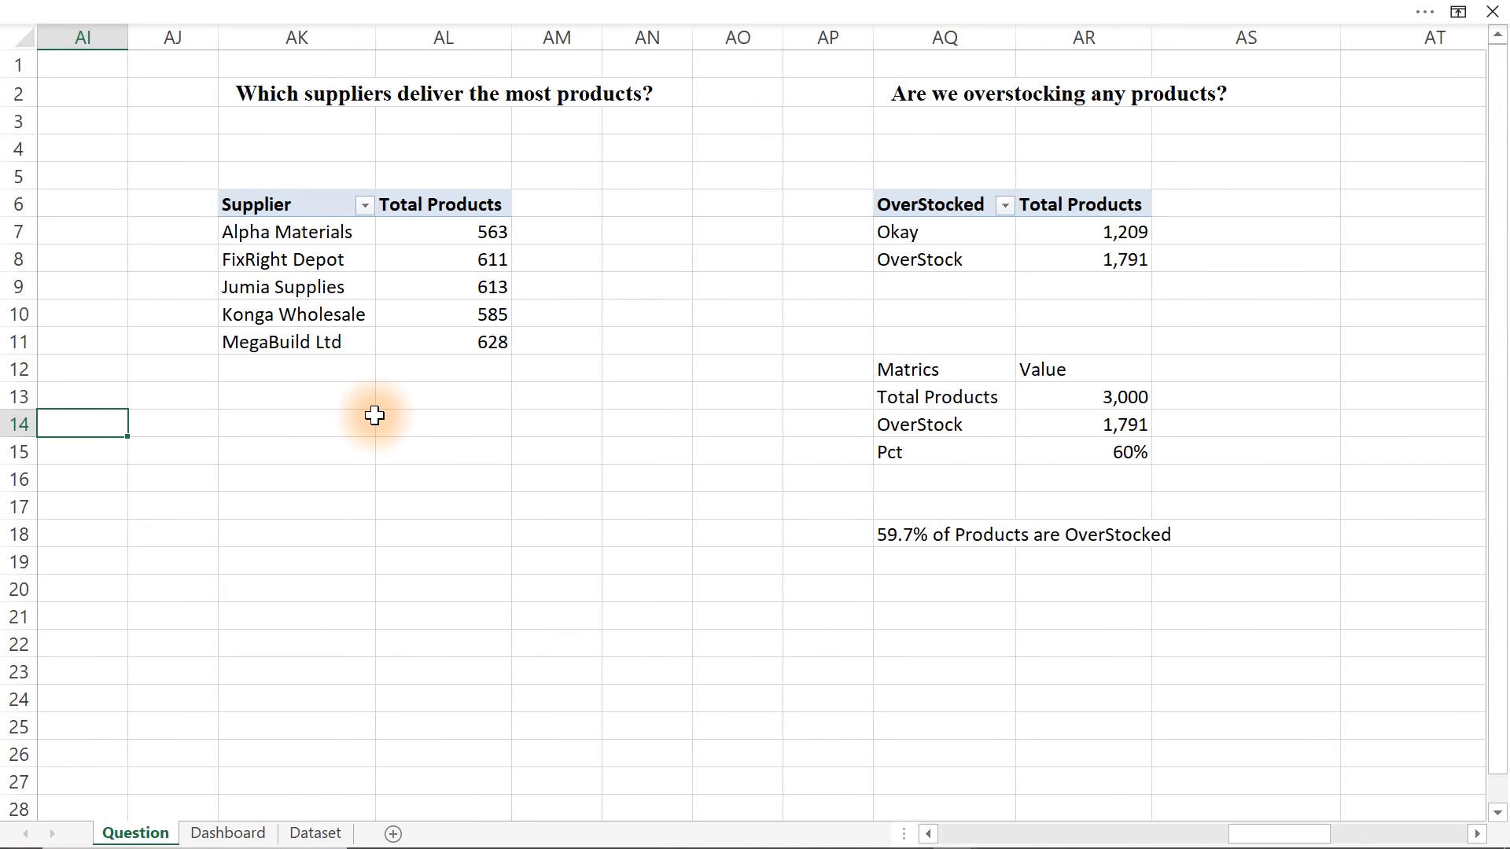
click(330, 281)
key(ctrl+space)
click(300, 10)
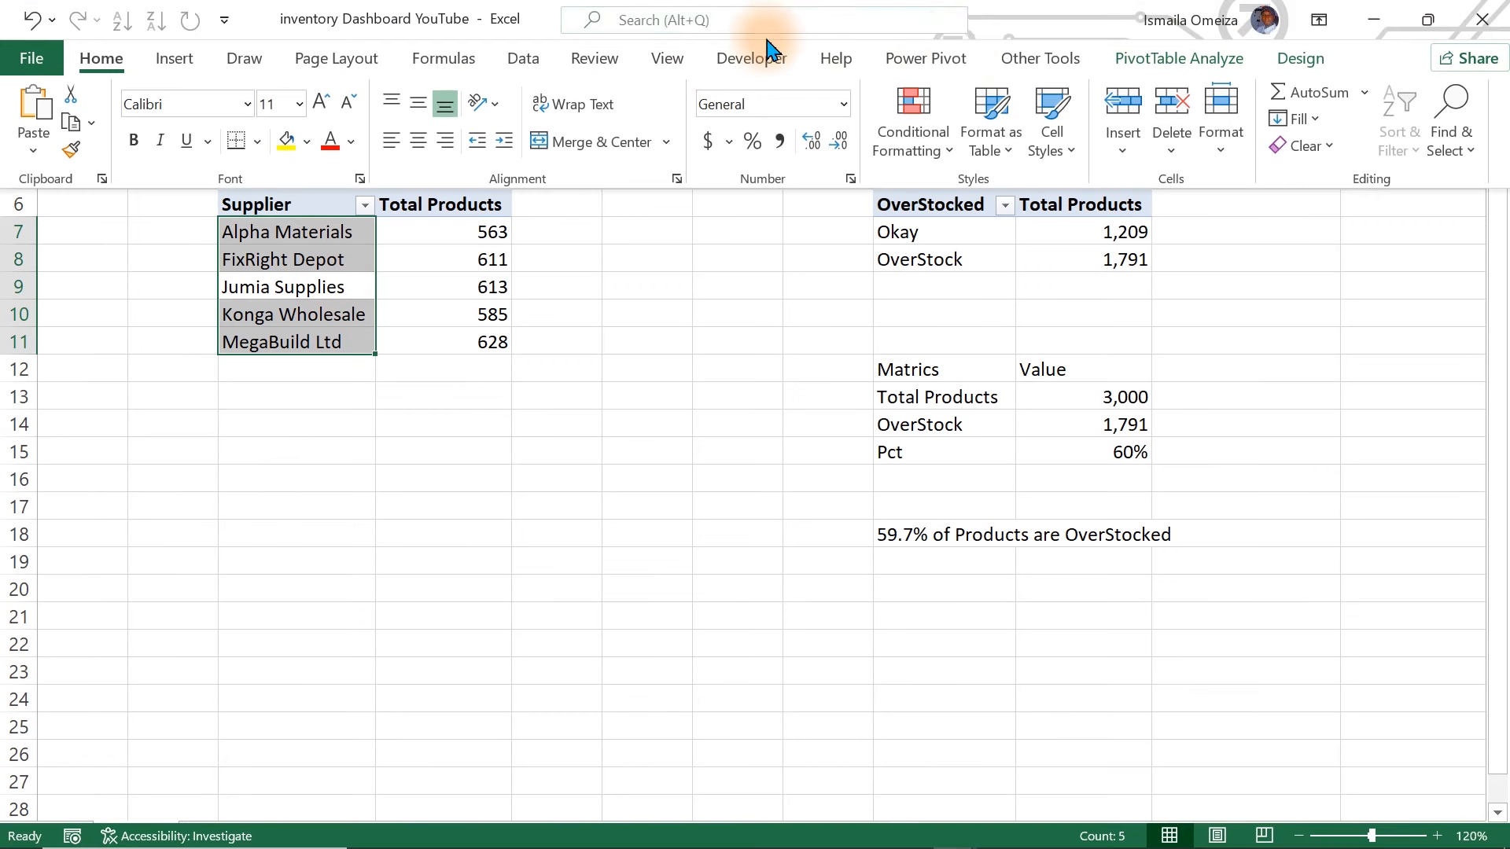
click(1178, 58)
click(49, 157)
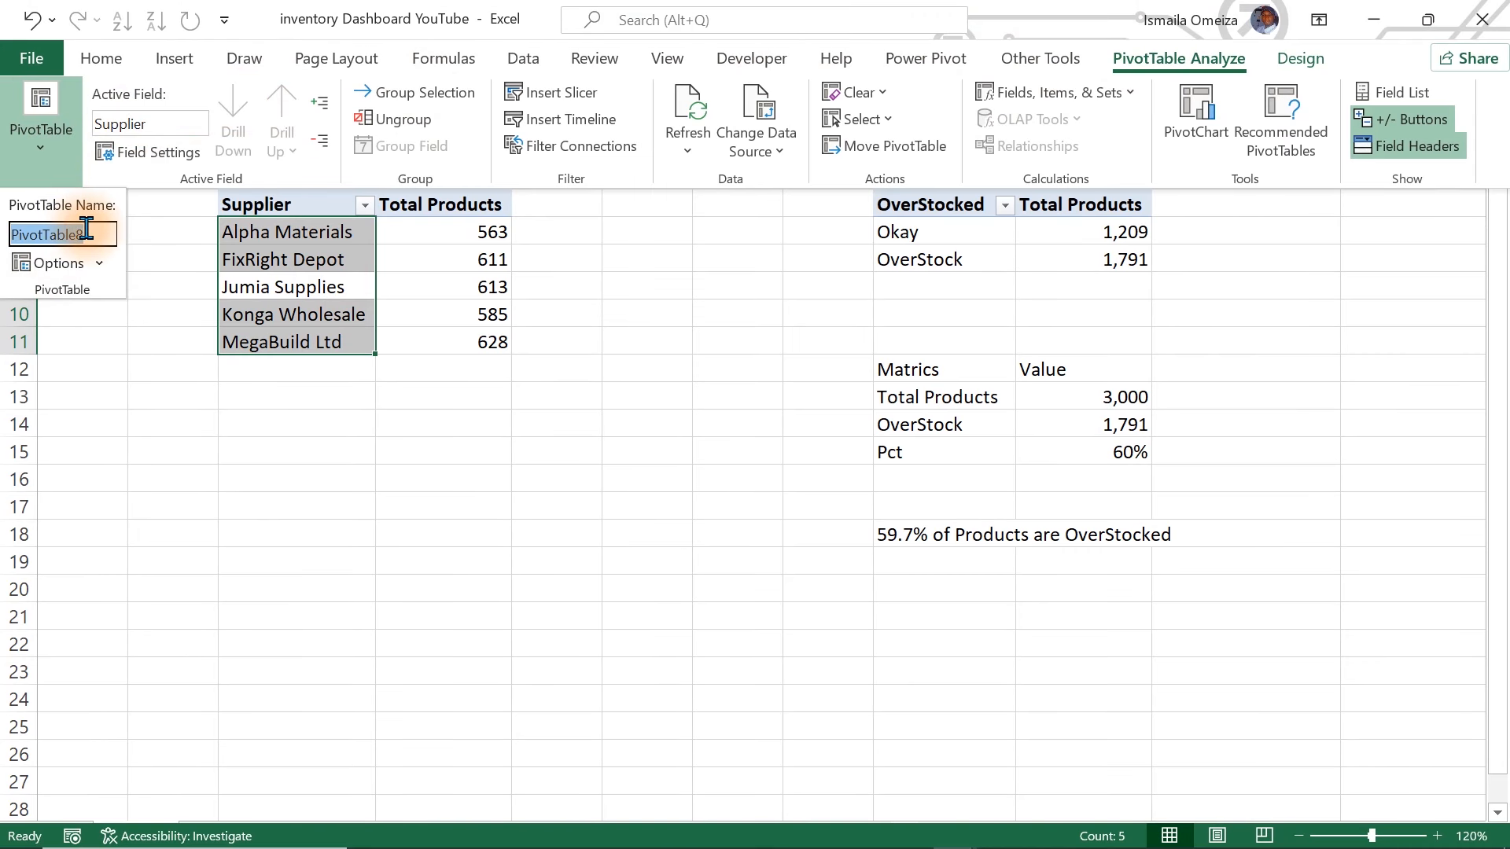
key(Return)
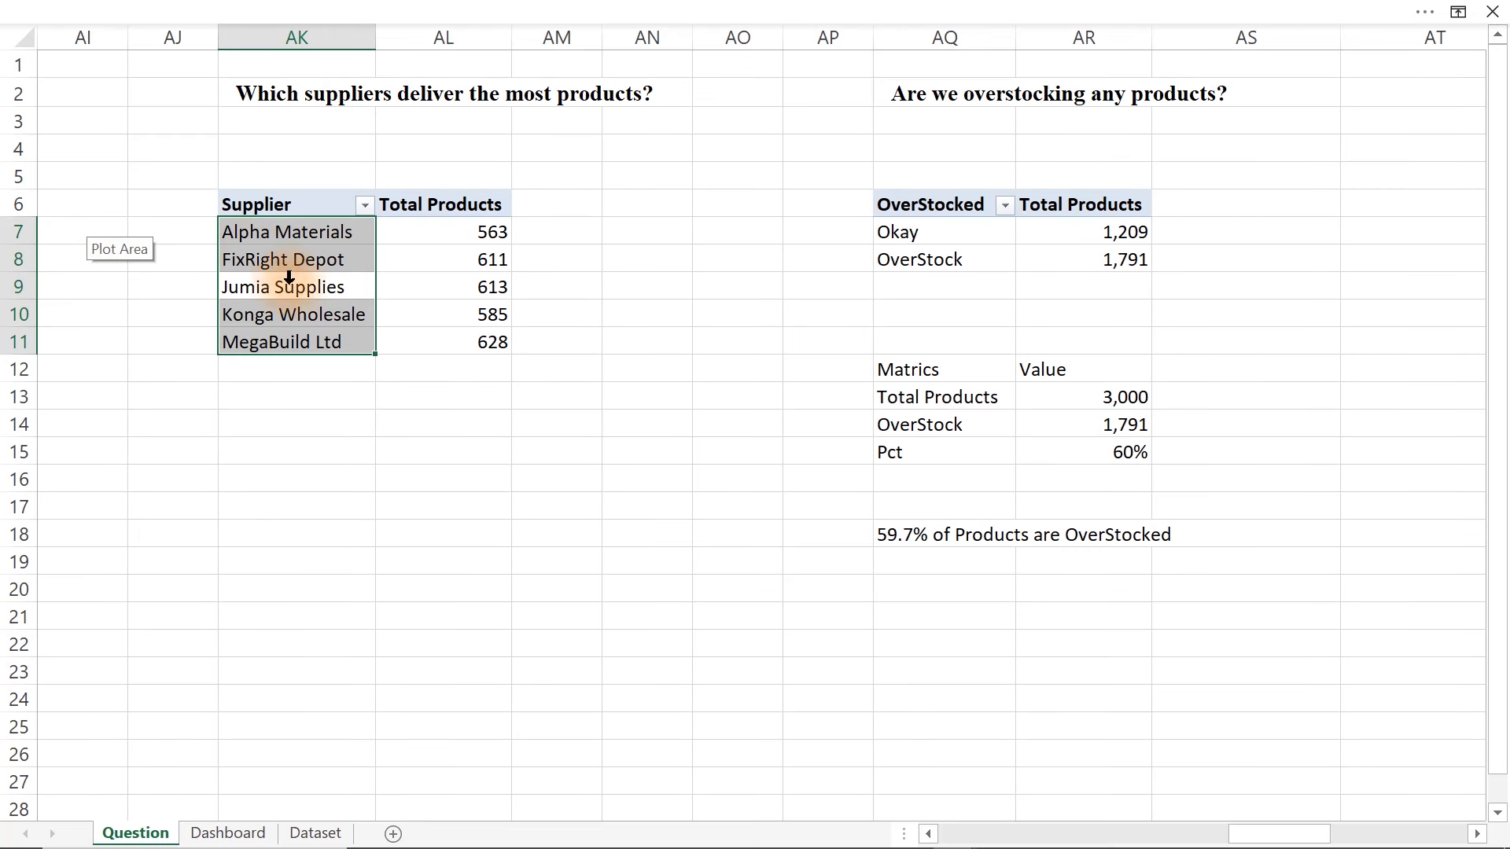
- Rename the PivotTable under "Which category has the most low-stock products?" as cat2
click(482, 651)
key(Left)
key(Left)
key(Left)
key(Left)
key(Left)
key(Left)
key(Left)
key(Left)
key(Left)
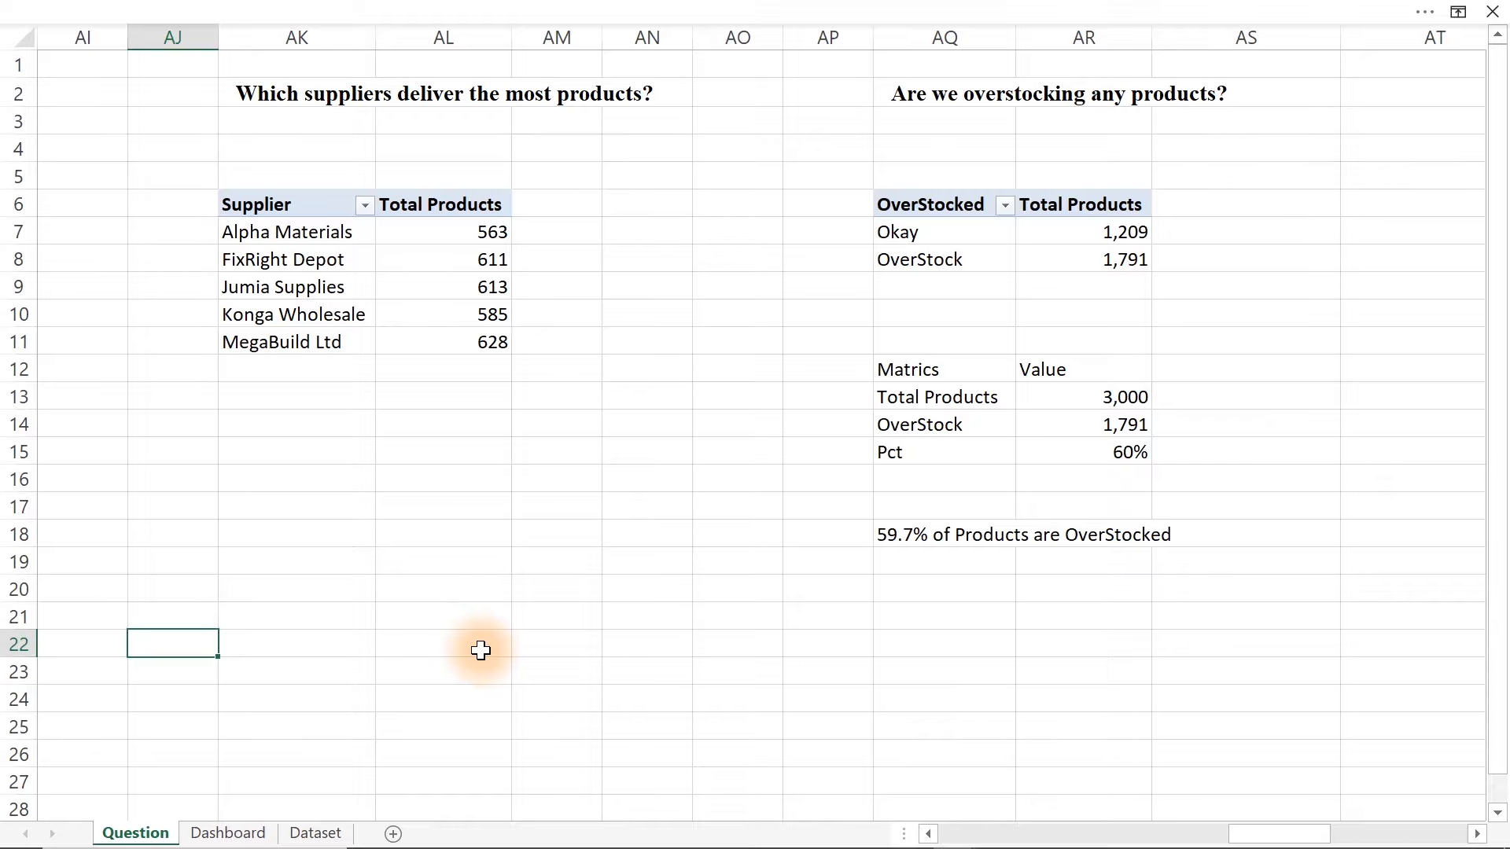
key(Left)
key(Left)
key(Left)
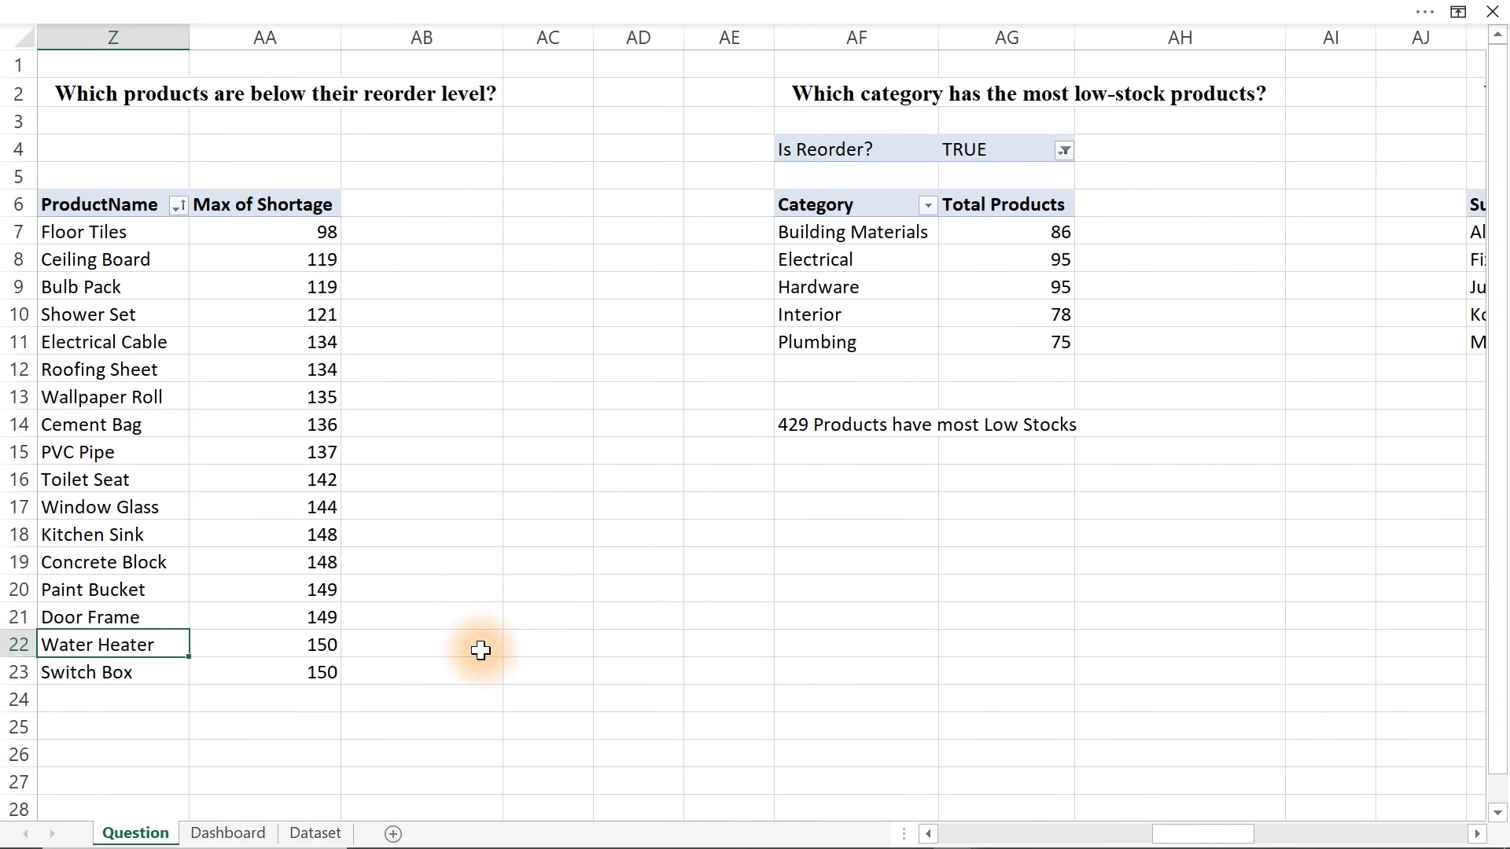
click(818, 319)
click(348, 13)
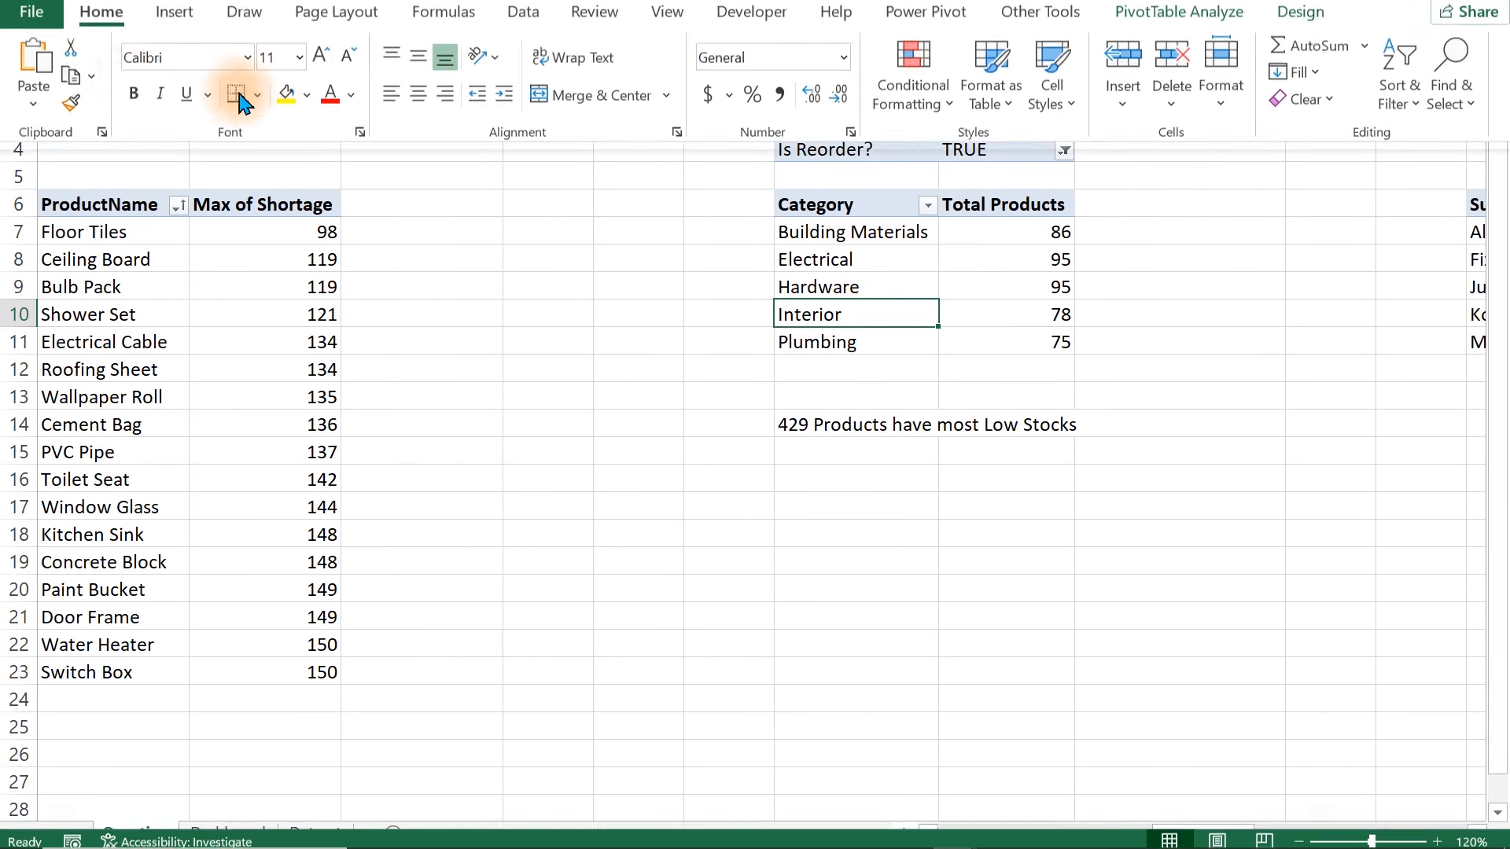
click(1133, 58)
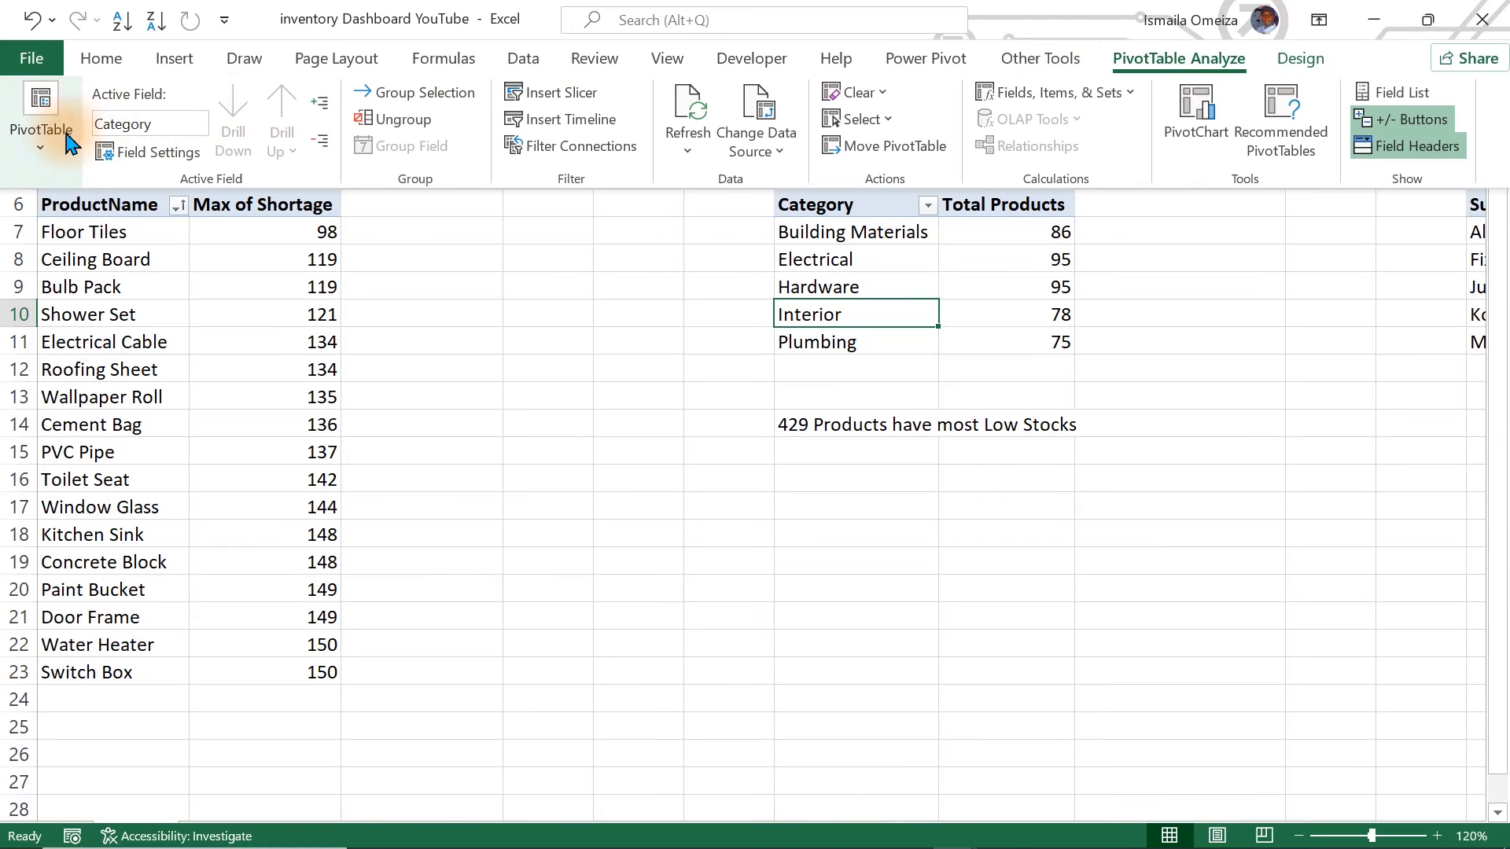
click(41, 146)
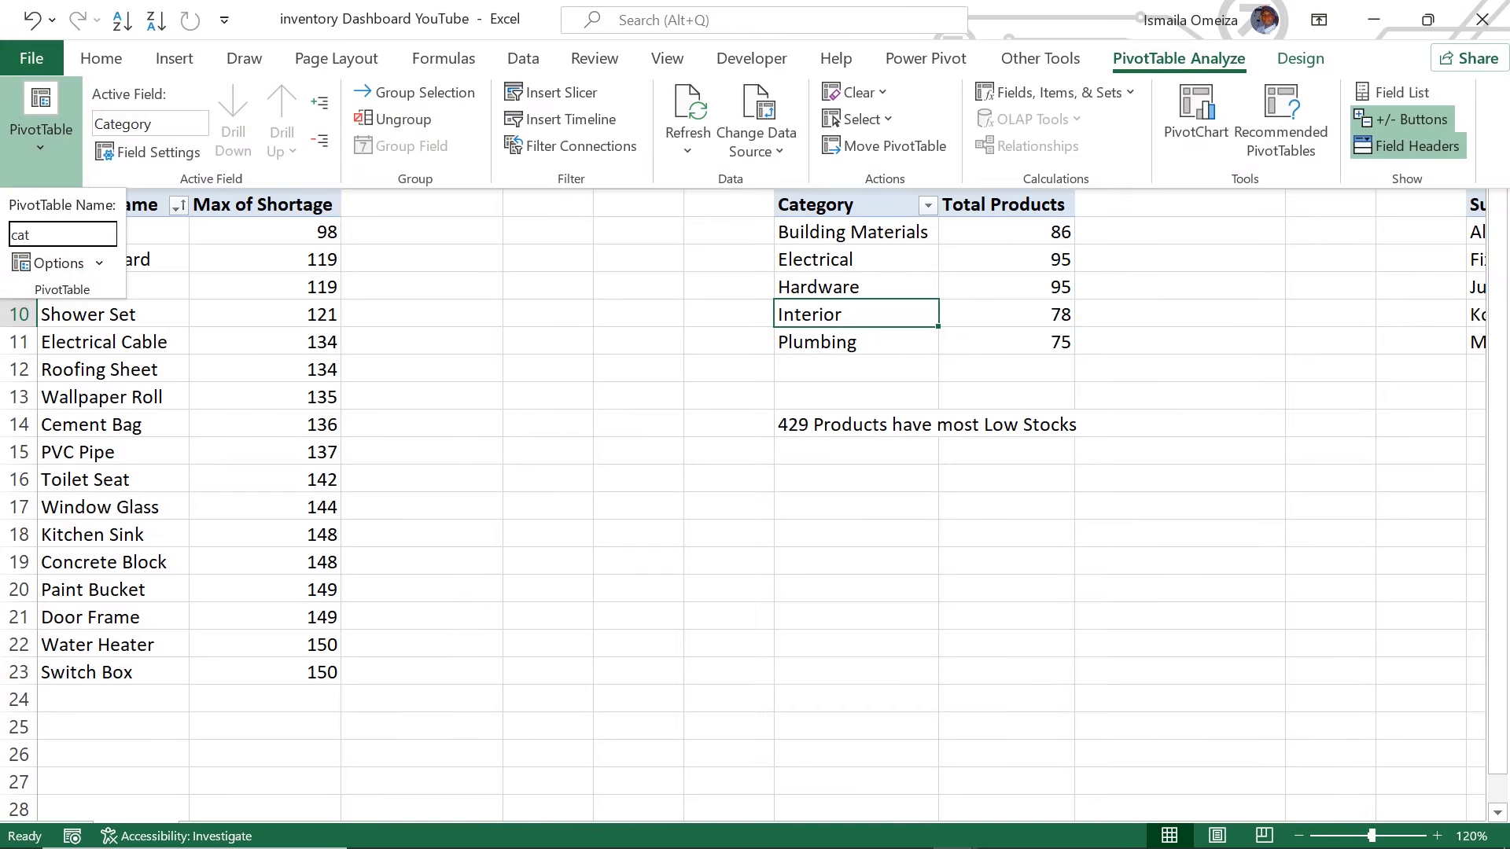
text(cat2)
click(63, 227)
click(548, 533)
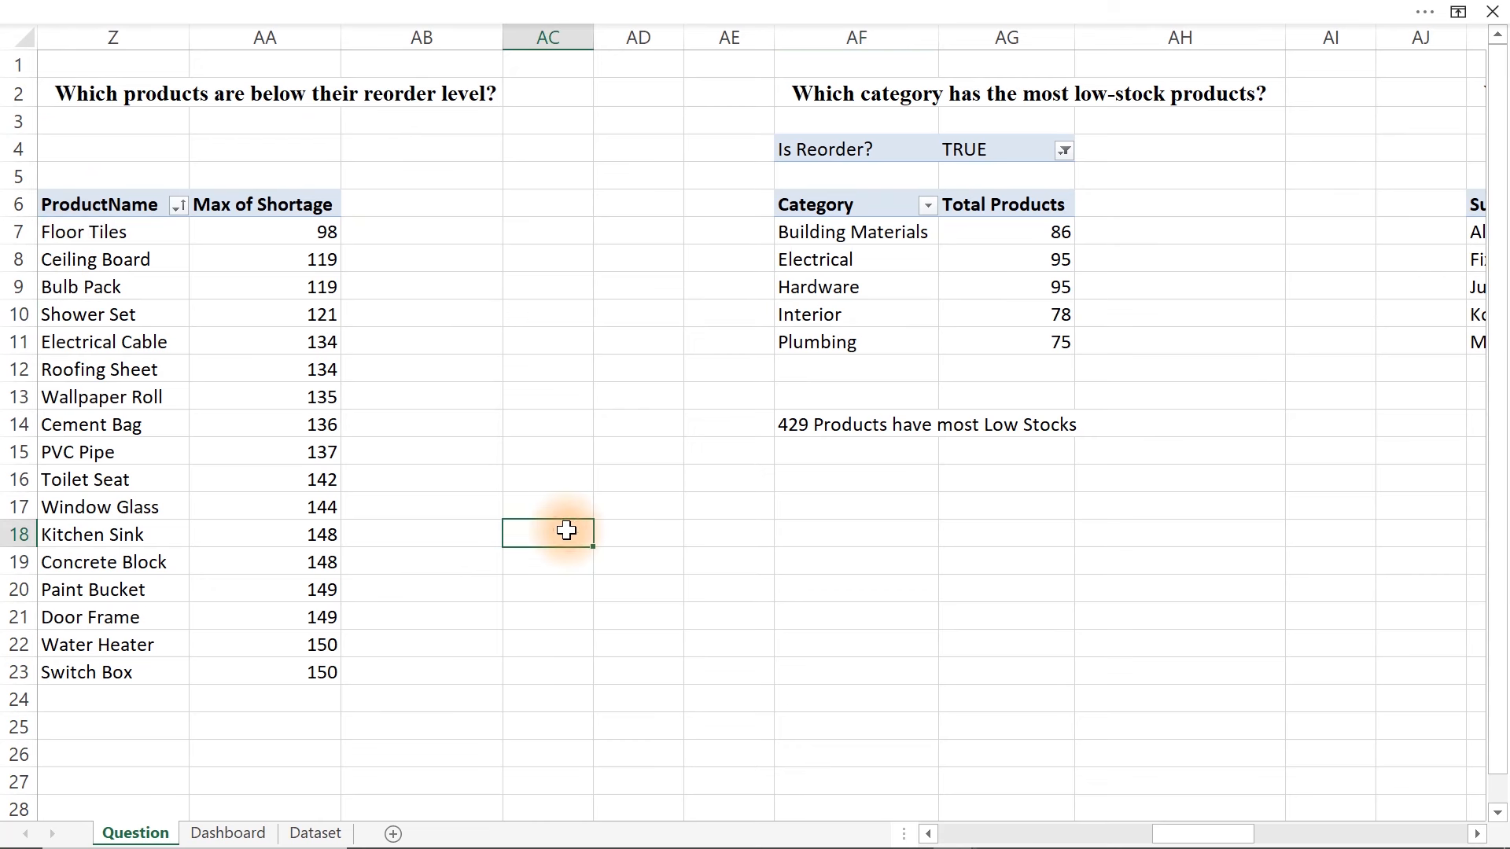
- On the Dashboard sheet, open the Category slicer's report connections and connect PivotTable1 and PivotTable10
click(228, 835)
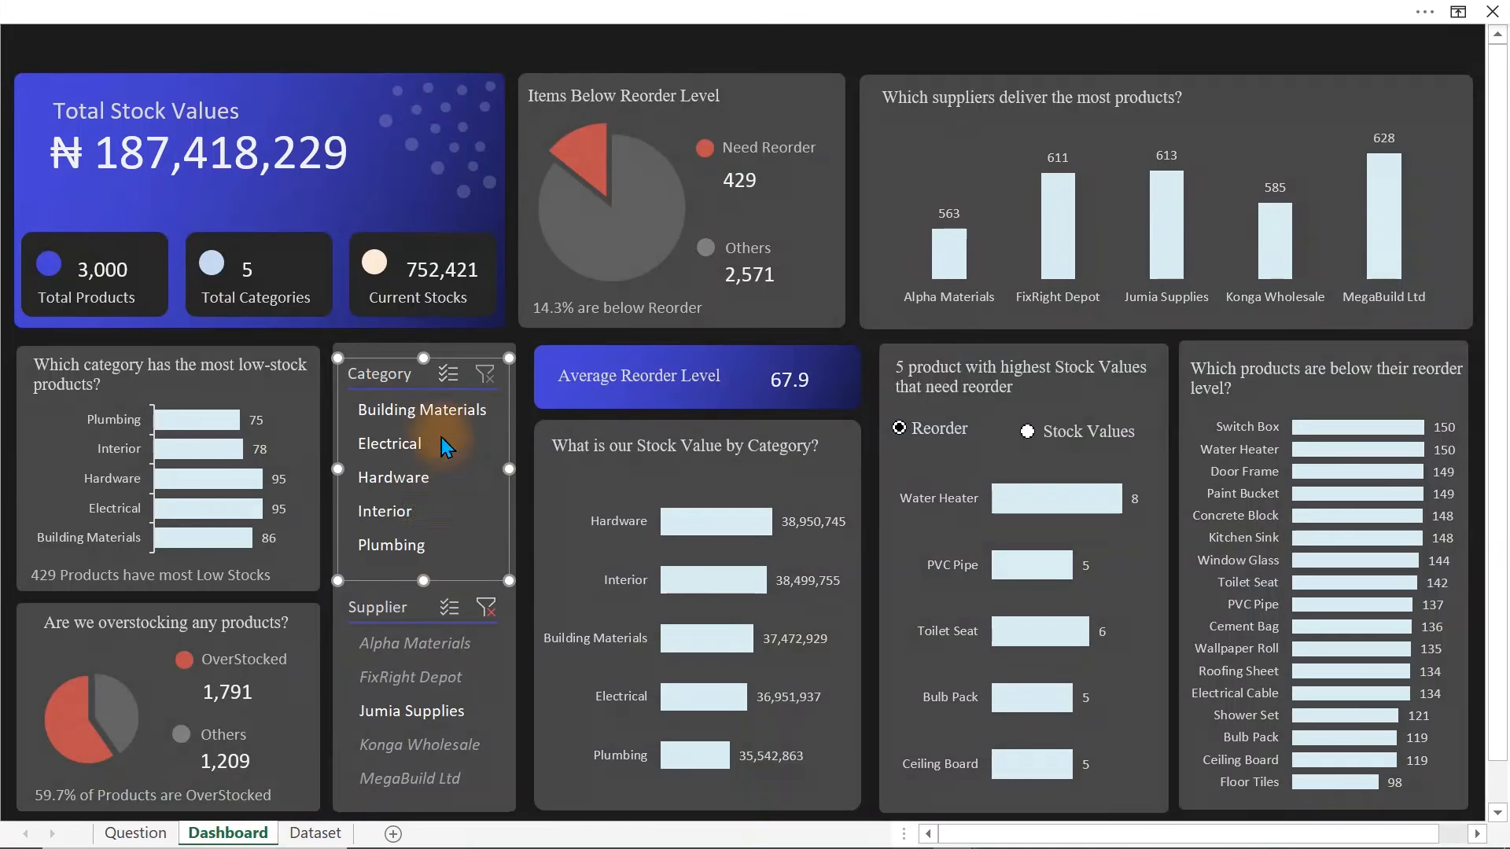
click(386, 366)
right_click(387, 368)
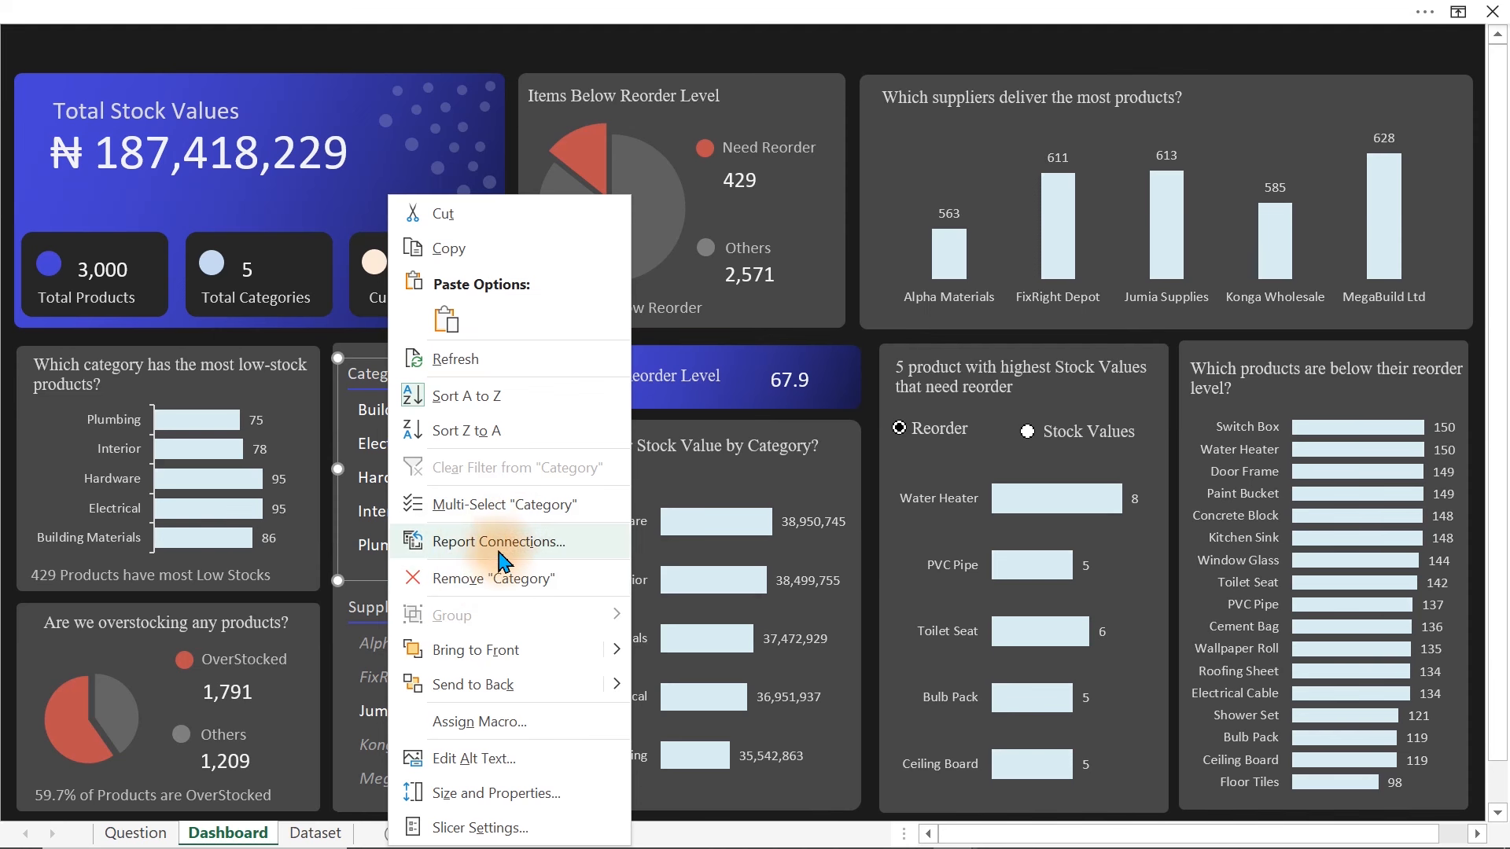
click(464, 550)
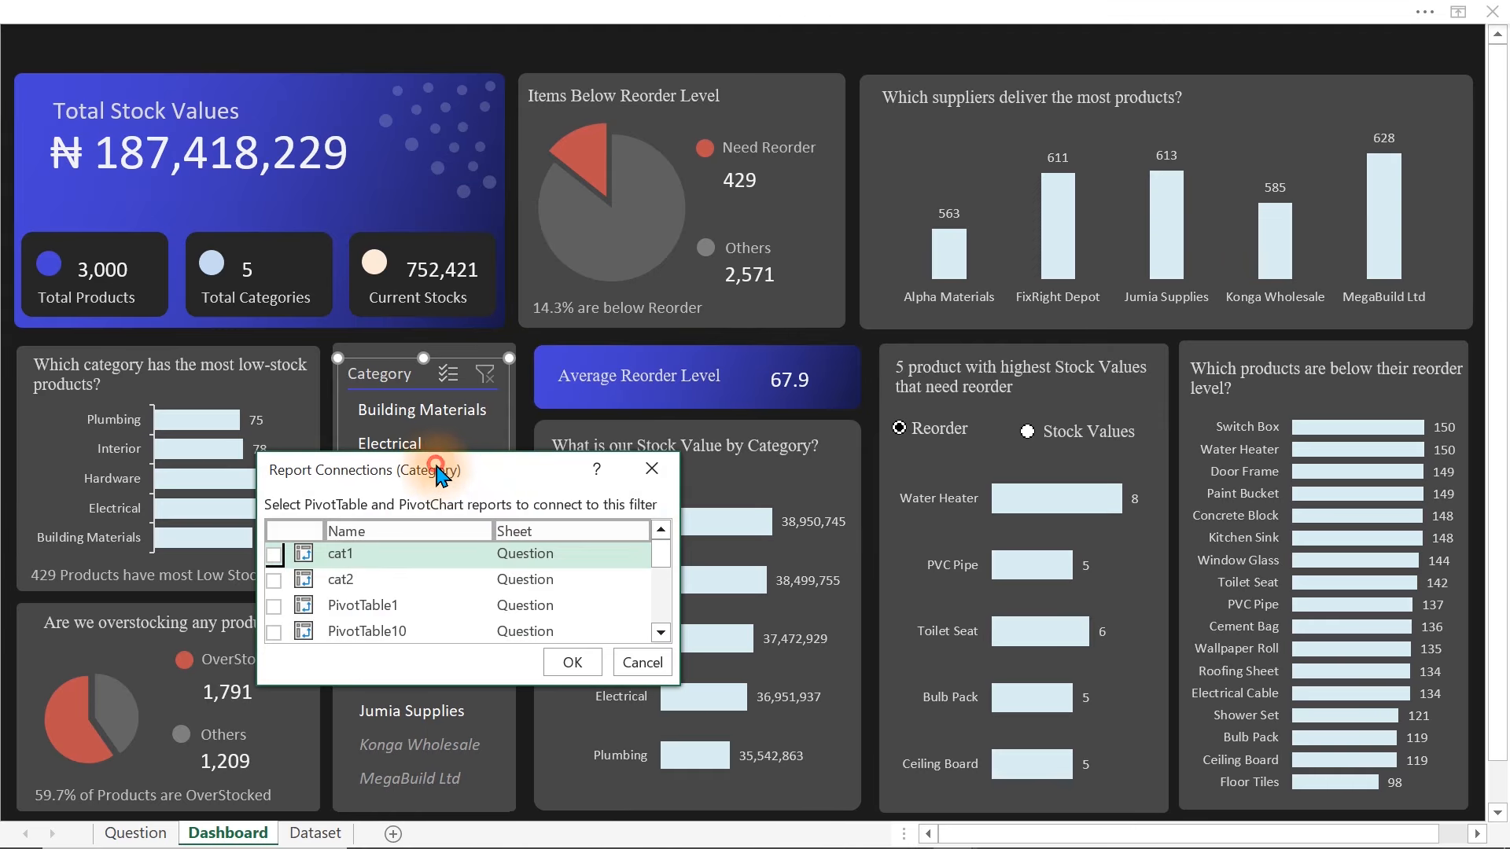
drag(453, 470, 454, 226)
drag(690, 428, 706, 710)
click(315, 416)
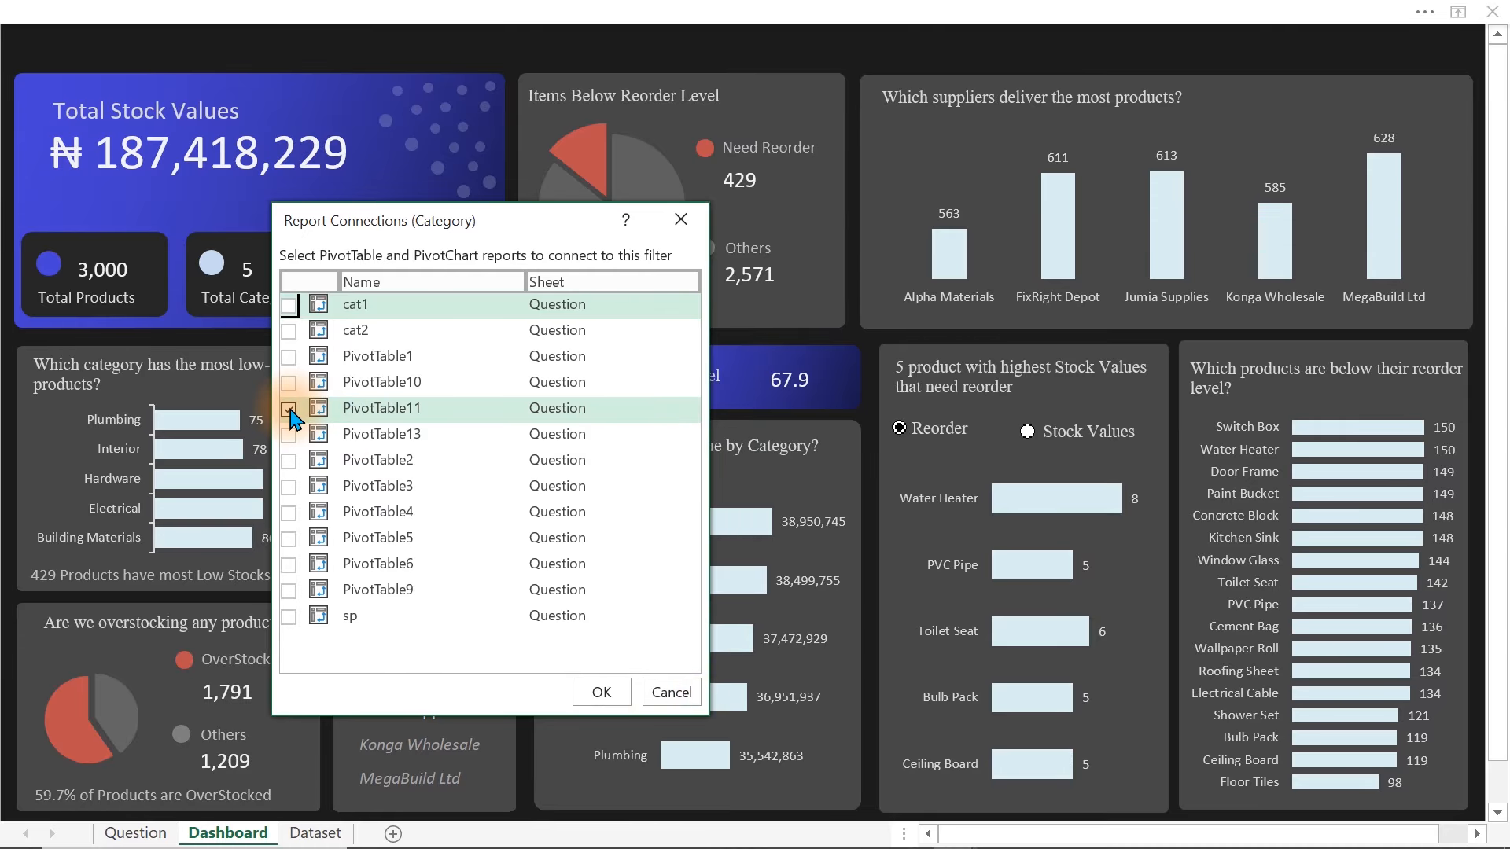
click(288, 383)
click(289, 358)
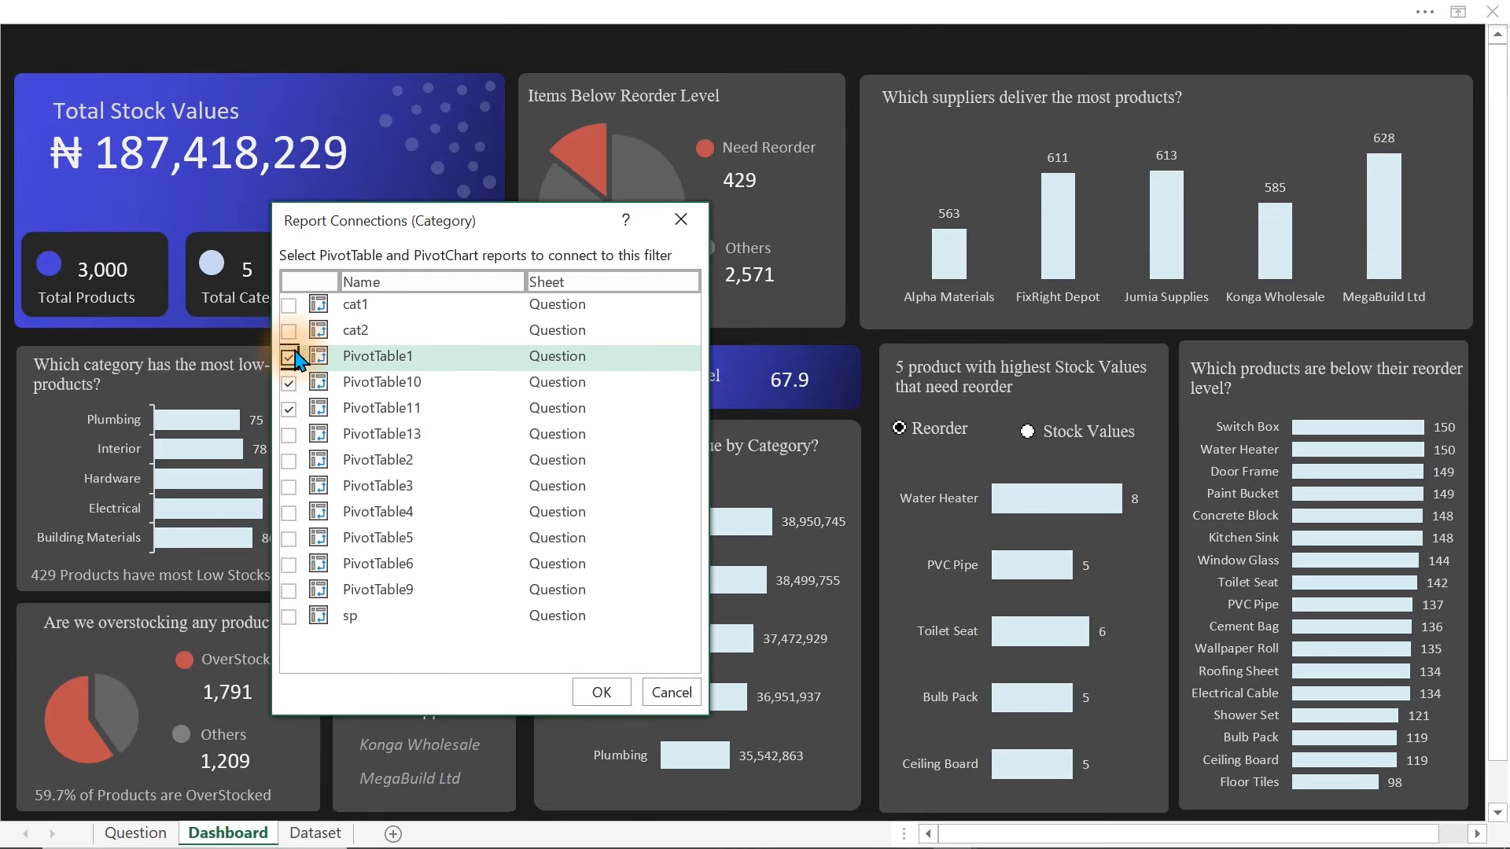
- Connect the Category slicer also to PivotTable13, PivotTable2 through PivotTable6, PivotTable9 and sp, leaving out cat1 and cat2
drag(383, 228, 716, 183)
click(622, 392)
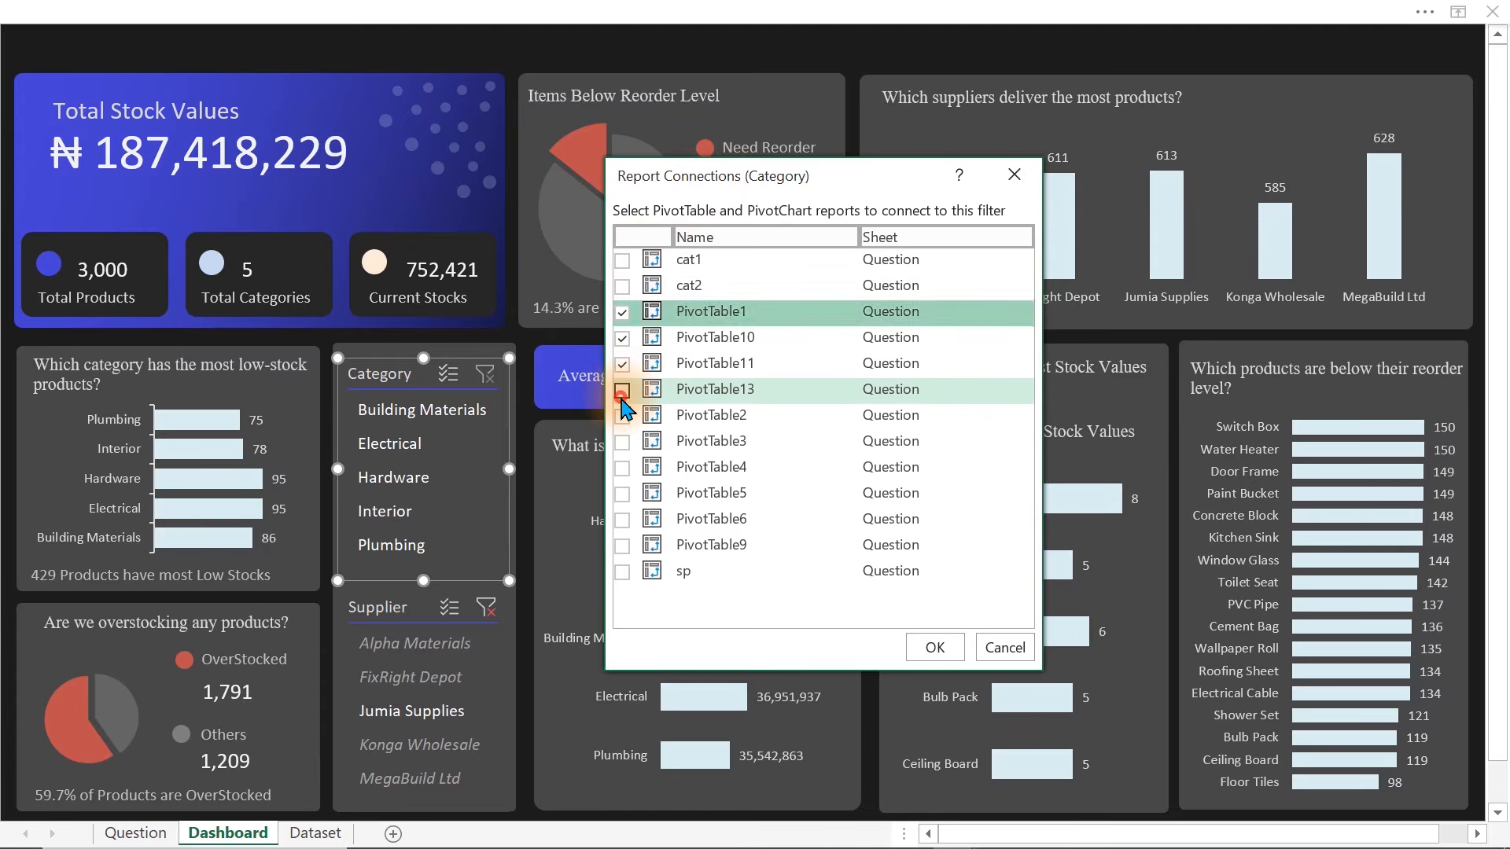
click(622, 415)
click(623, 441)
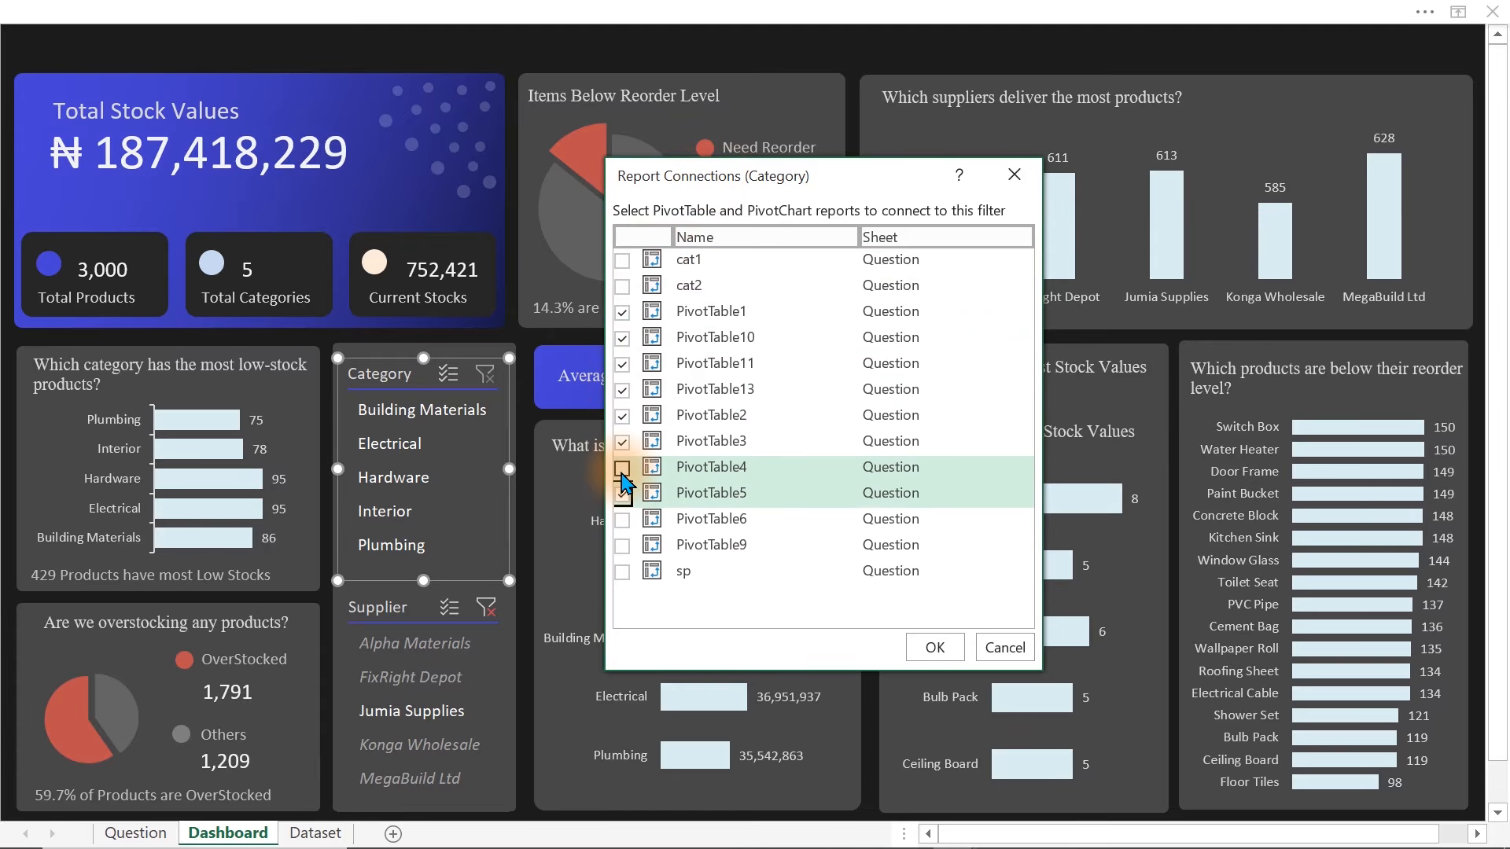
click(623, 467)
click(622, 519)
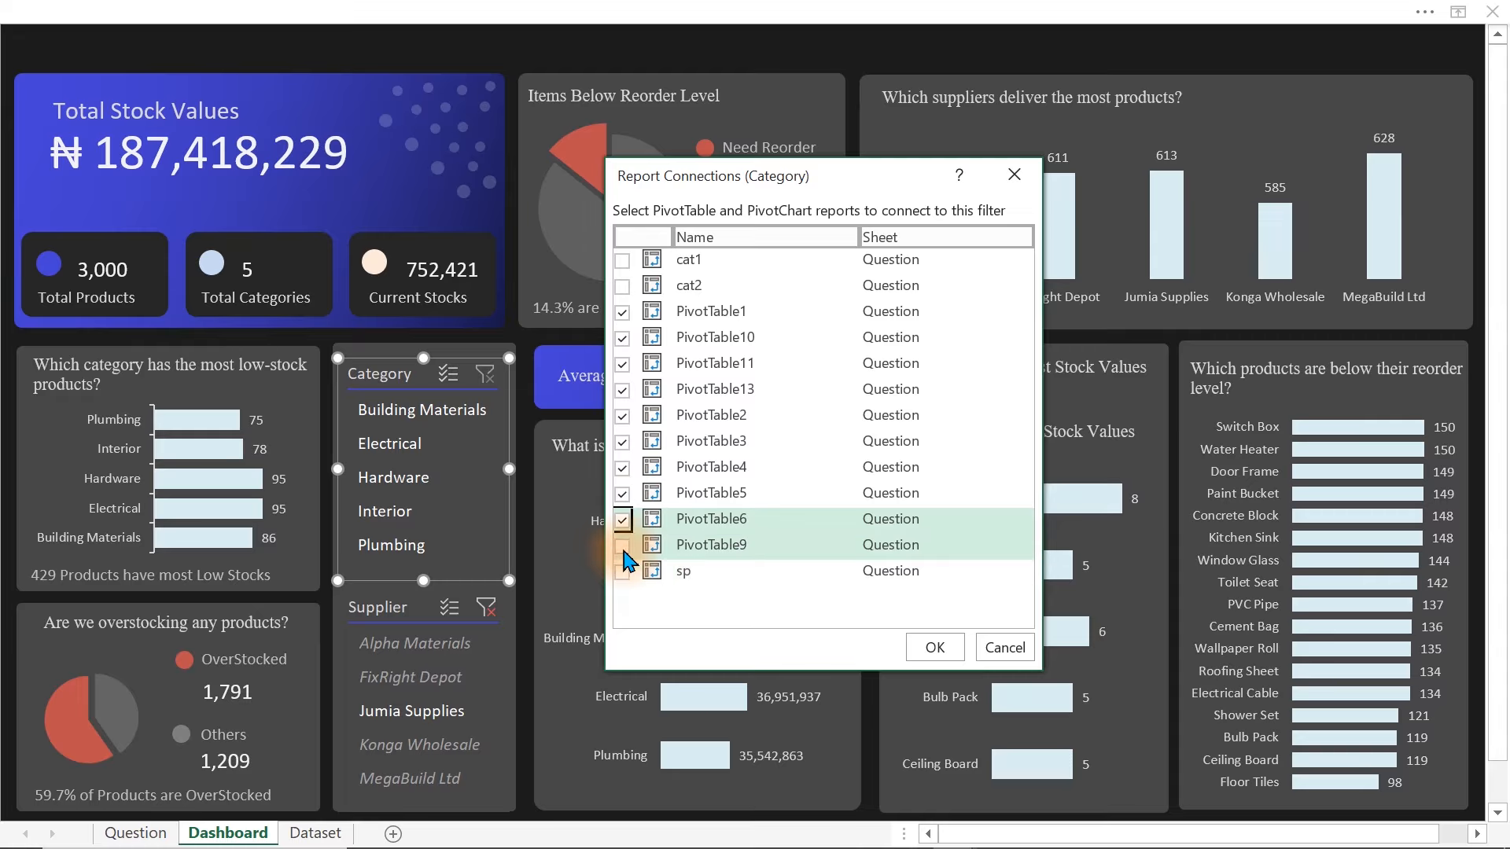
click(623, 545)
click(622, 572)
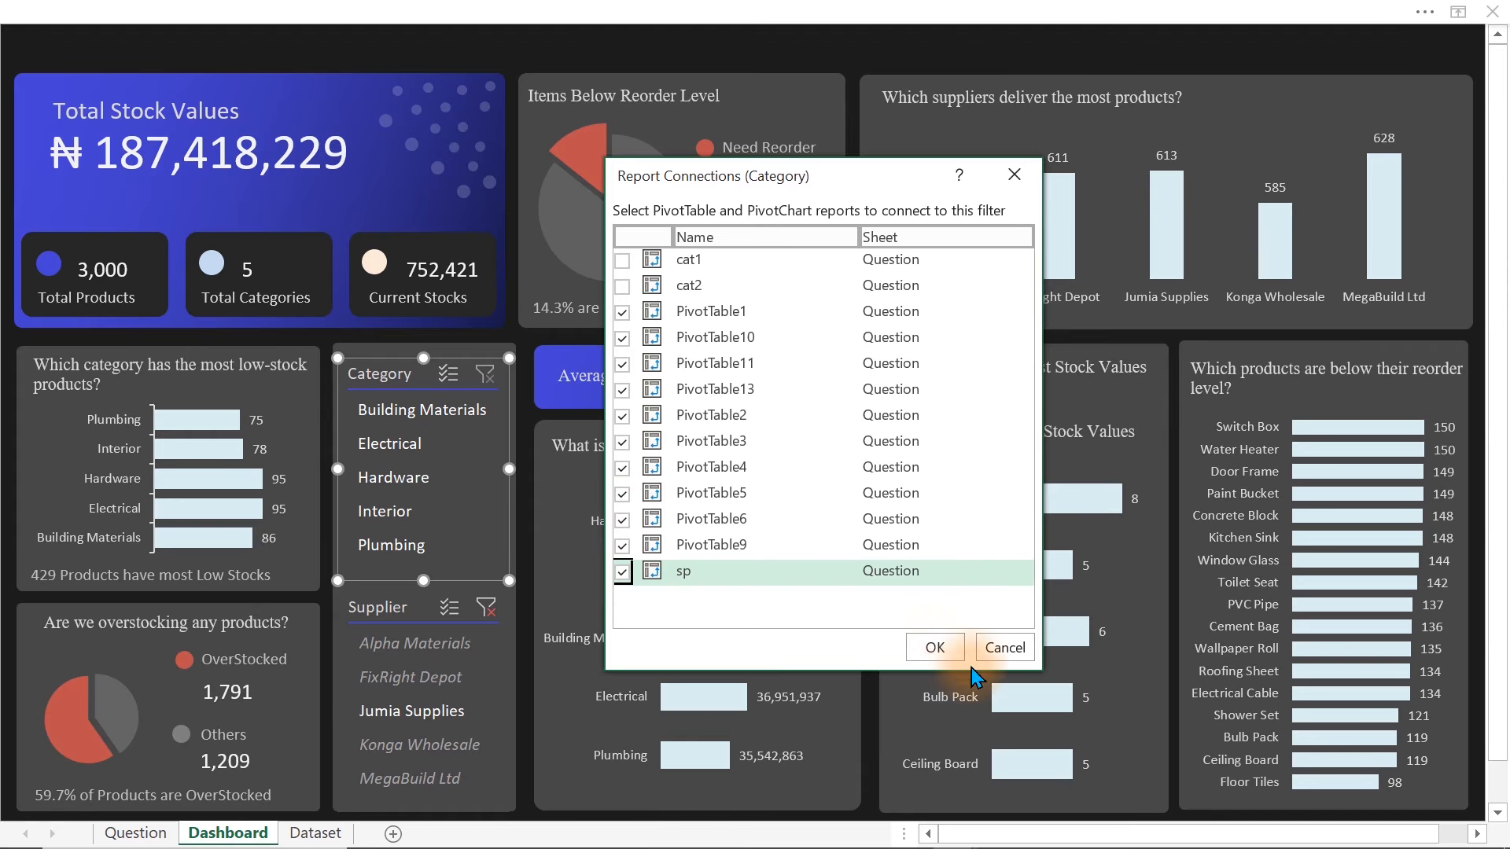
click(936, 647)
- Test the Category slicer by filtering to Plumbing, Interior, Hardware and Electrical in turn, and clear its filter
click(408, 545)
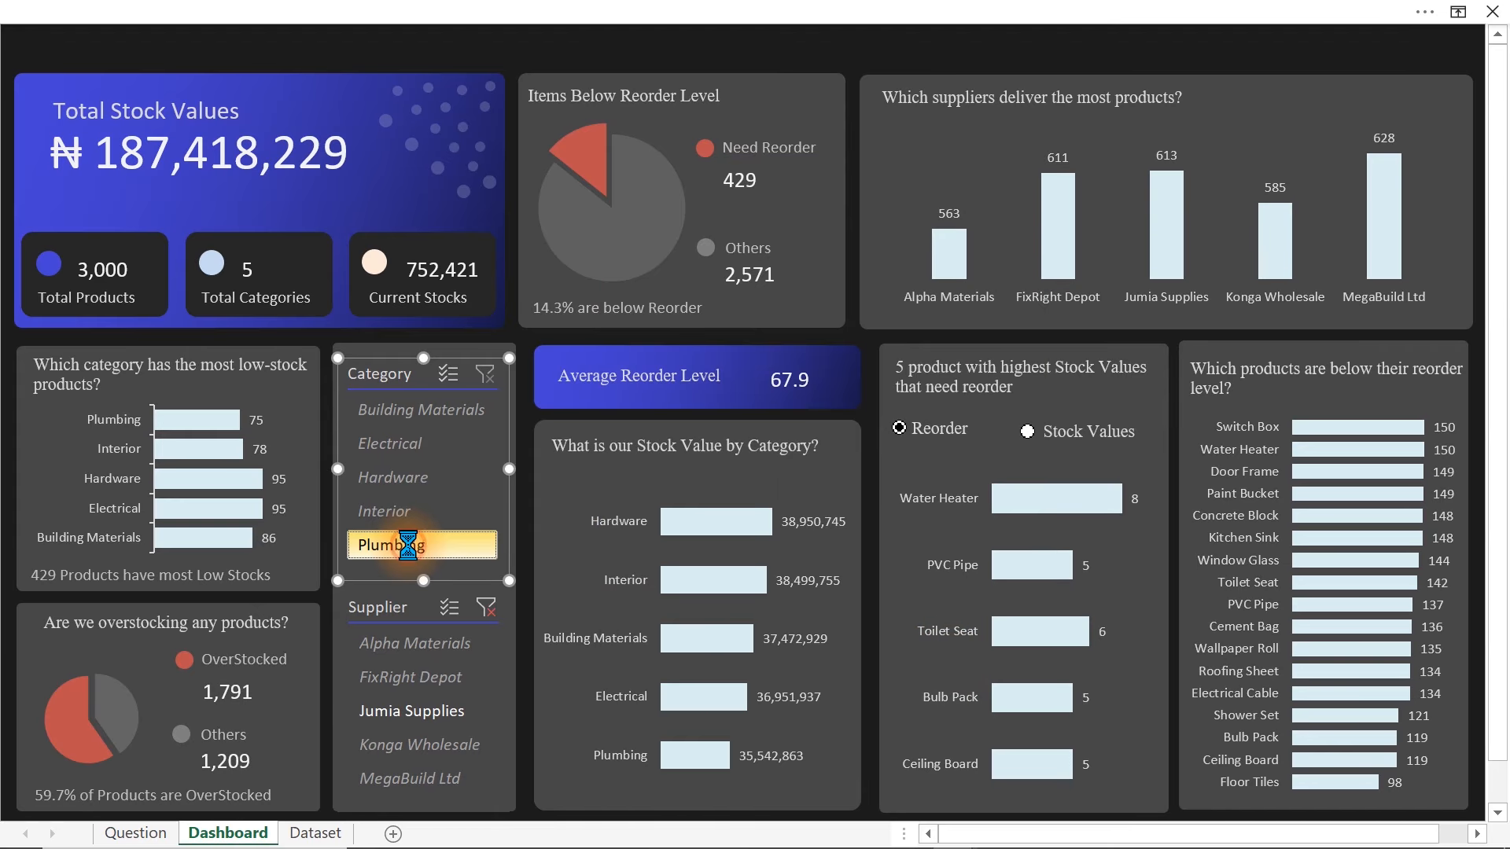
click(396, 509)
click(399, 478)
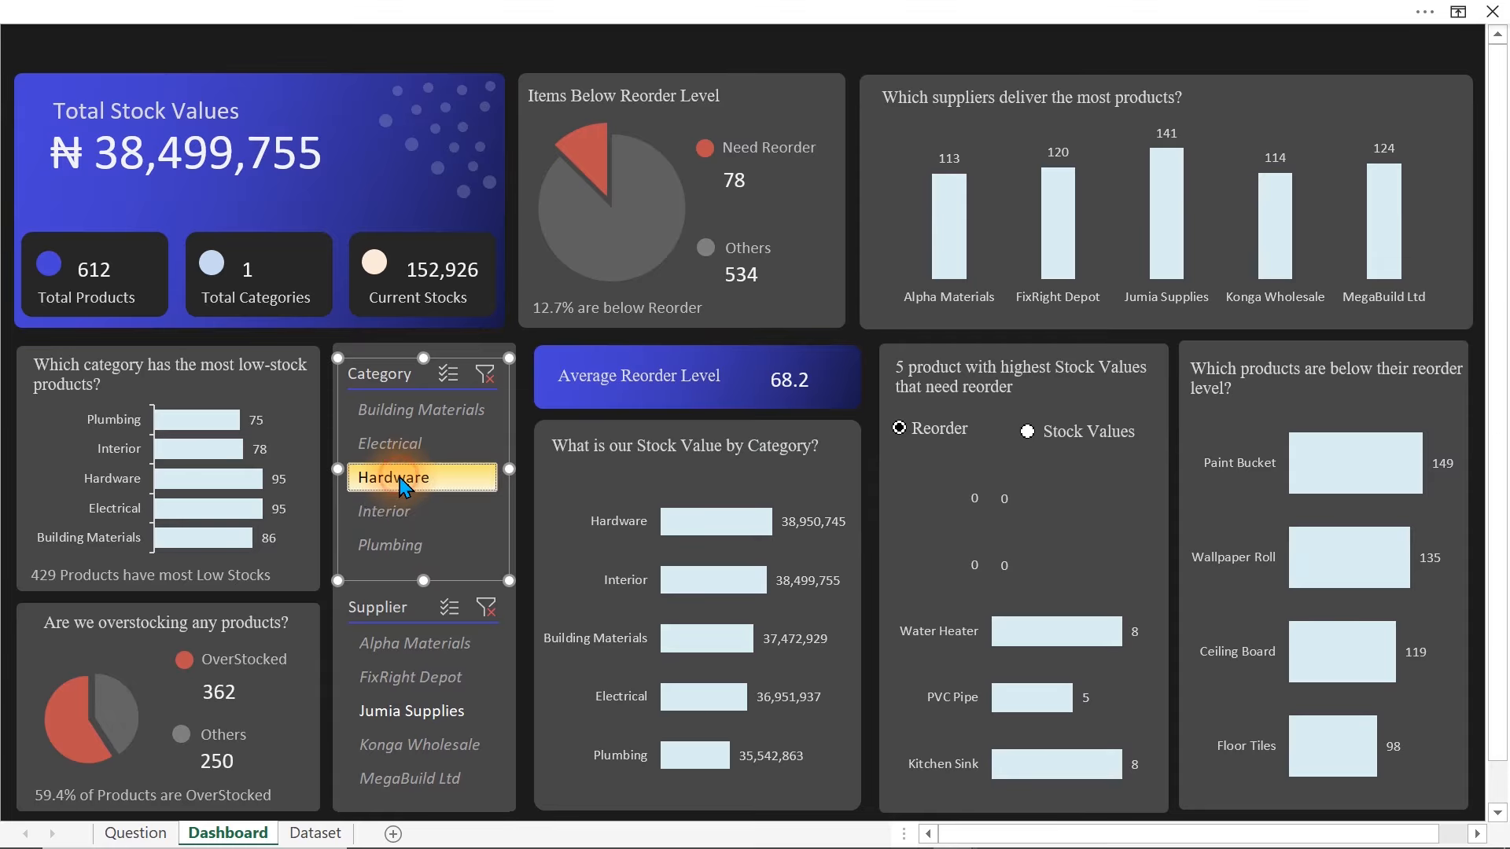
click(400, 444)
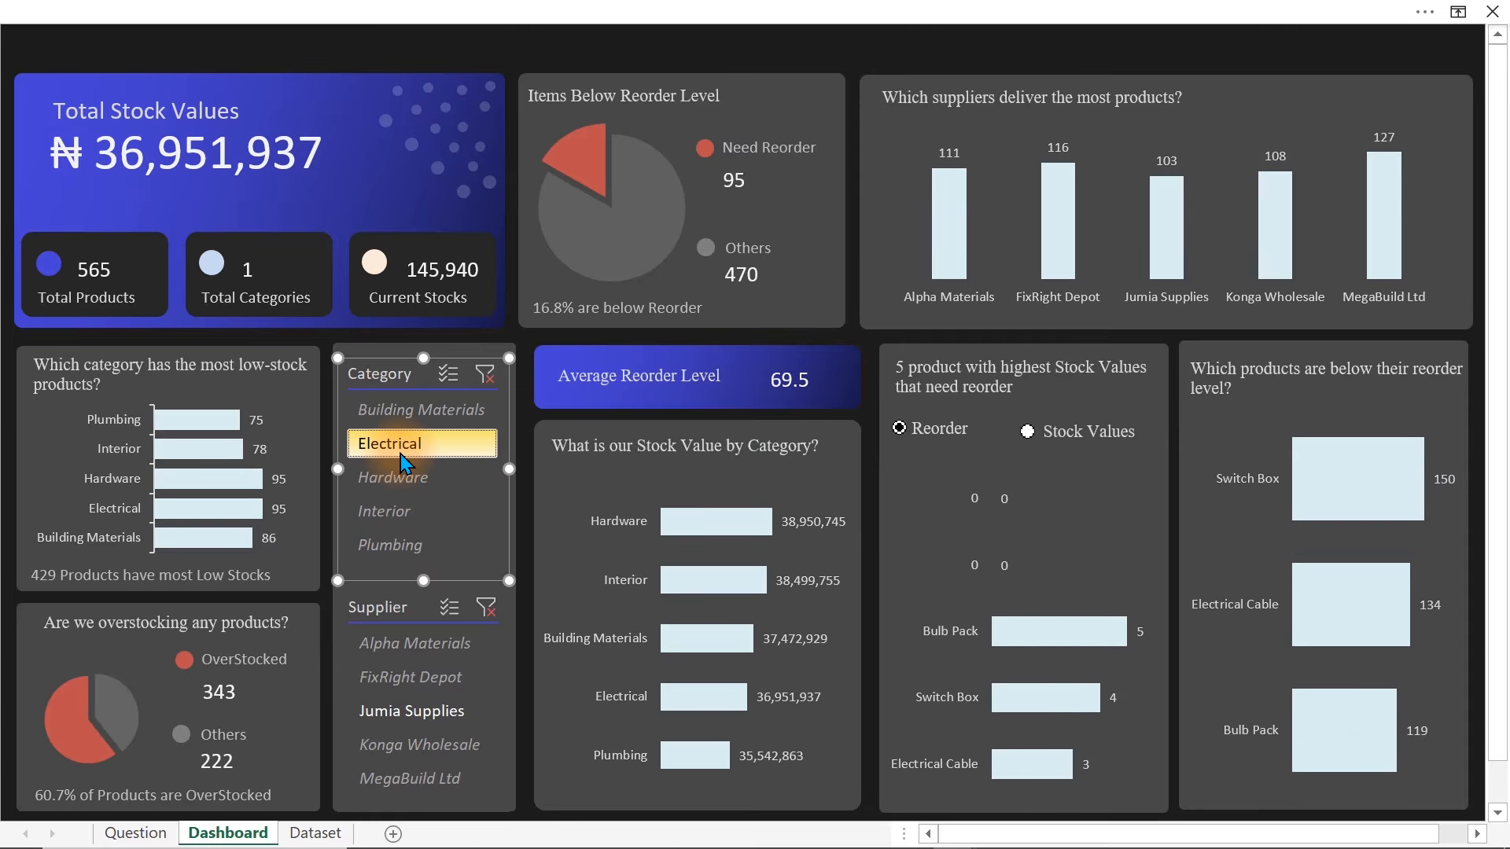
click(483, 376)
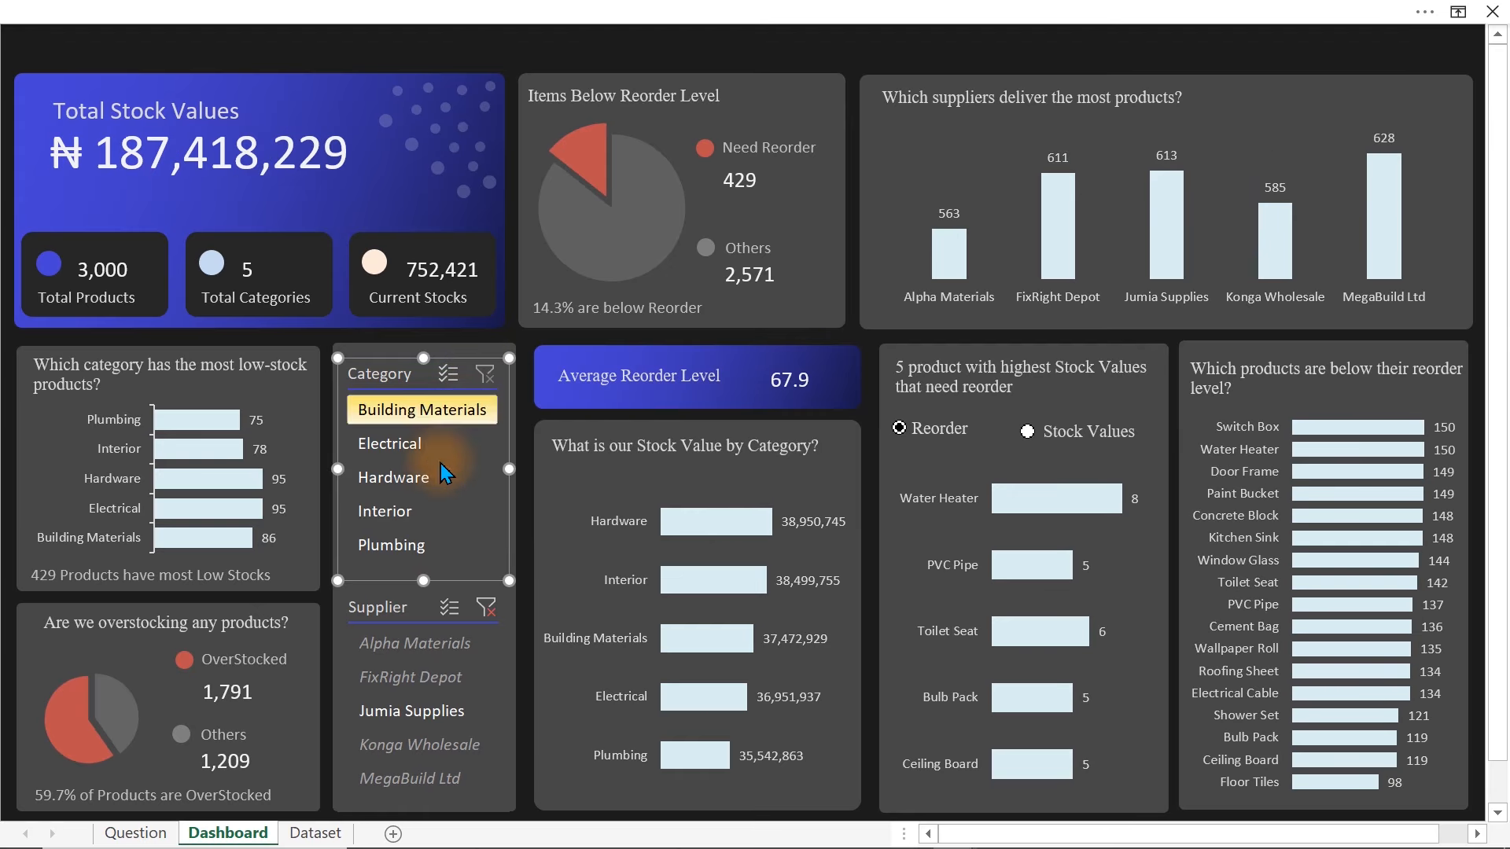
- Open the Supplier slicer's report connections and select PivotTable1 and PivotTable10
click(398, 615)
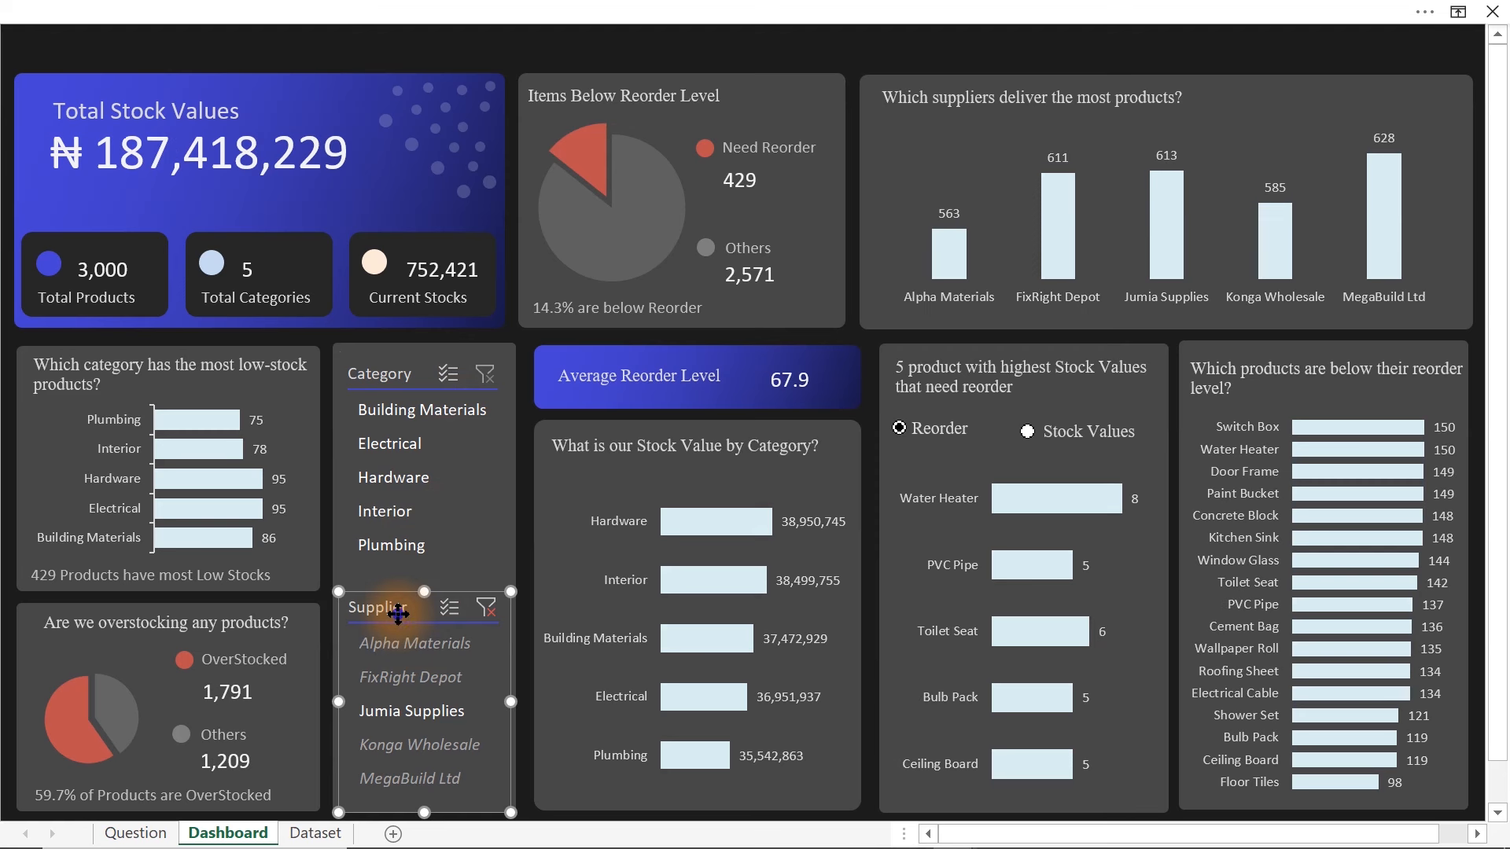
right_click(398, 613)
click(481, 540)
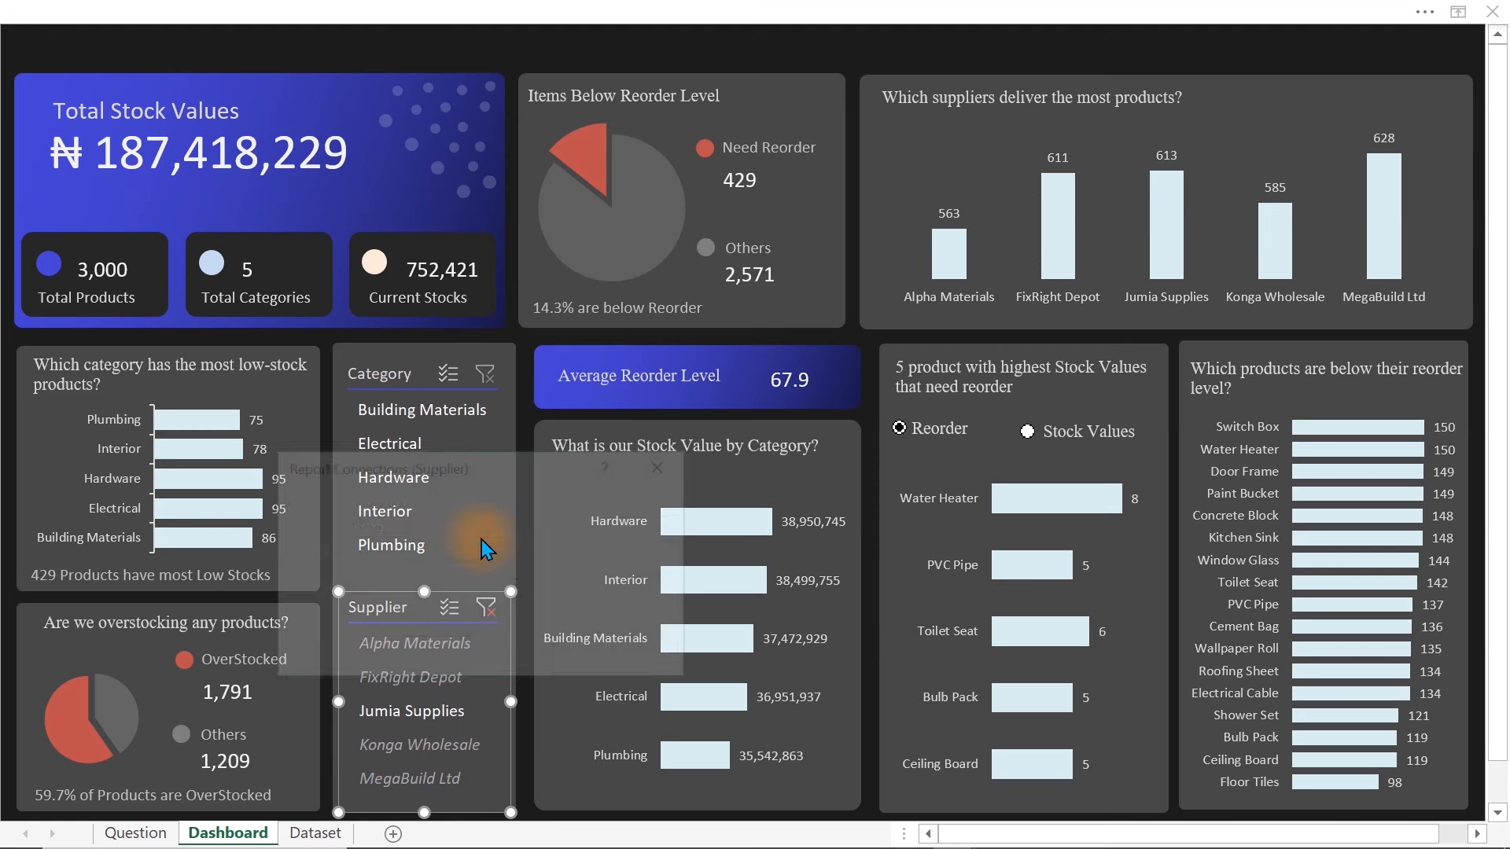
drag(440, 466, 554, 137)
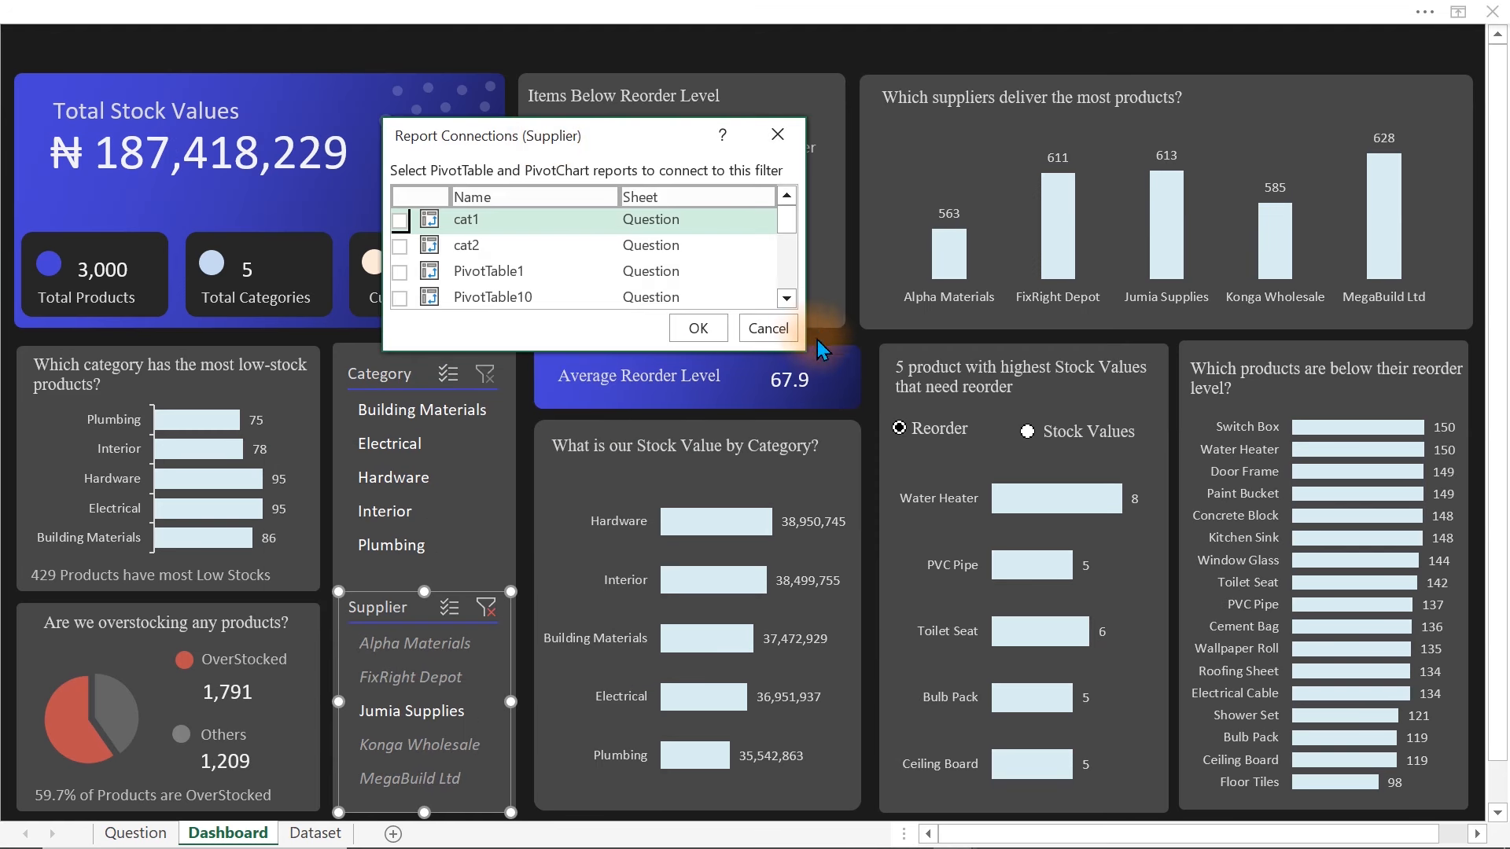
drag(797, 346, 873, 625)
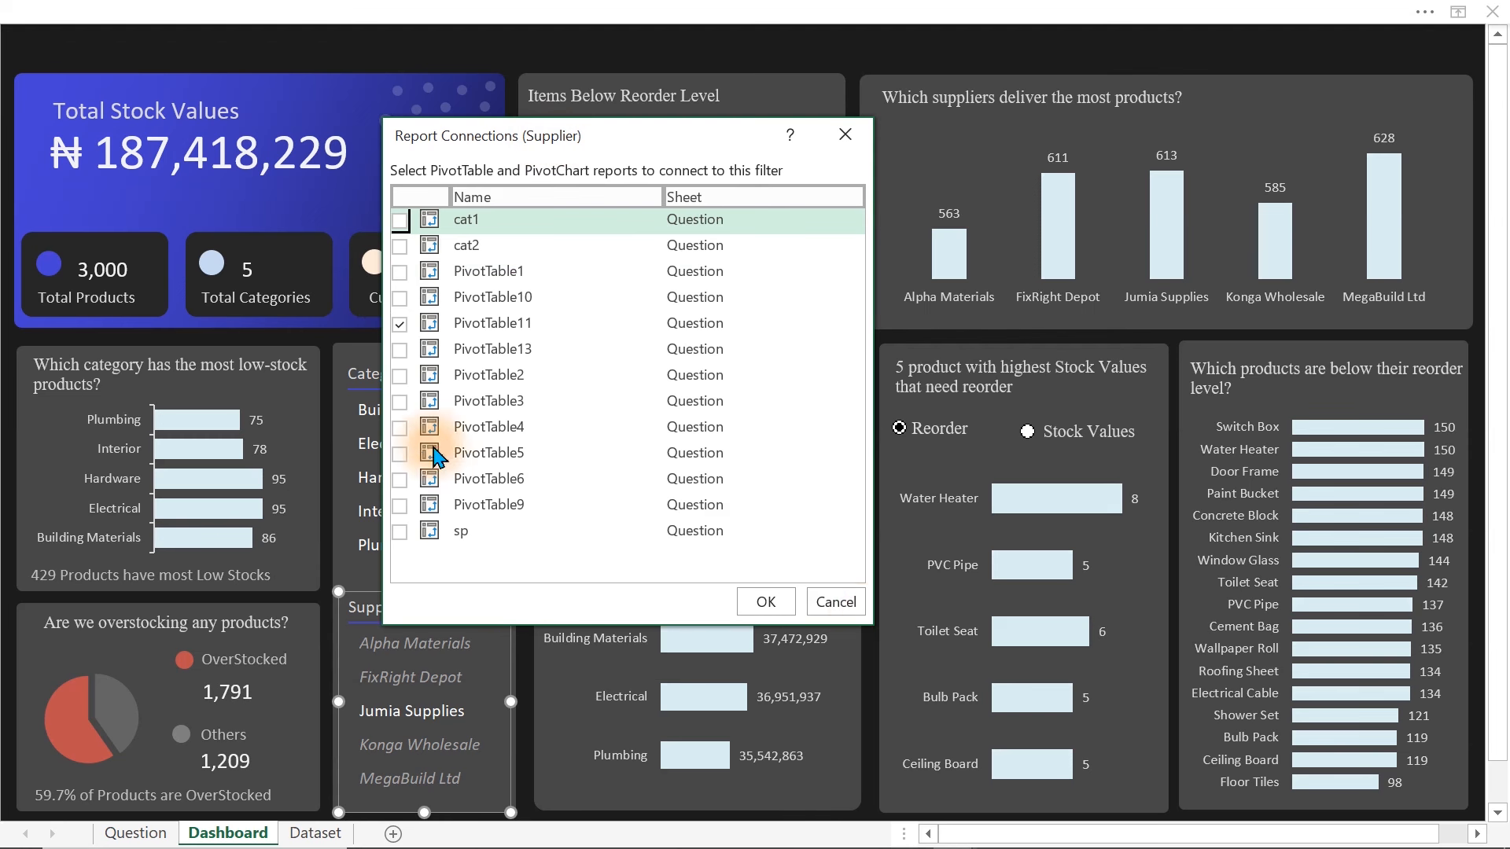
click(402, 272)
click(401, 298)
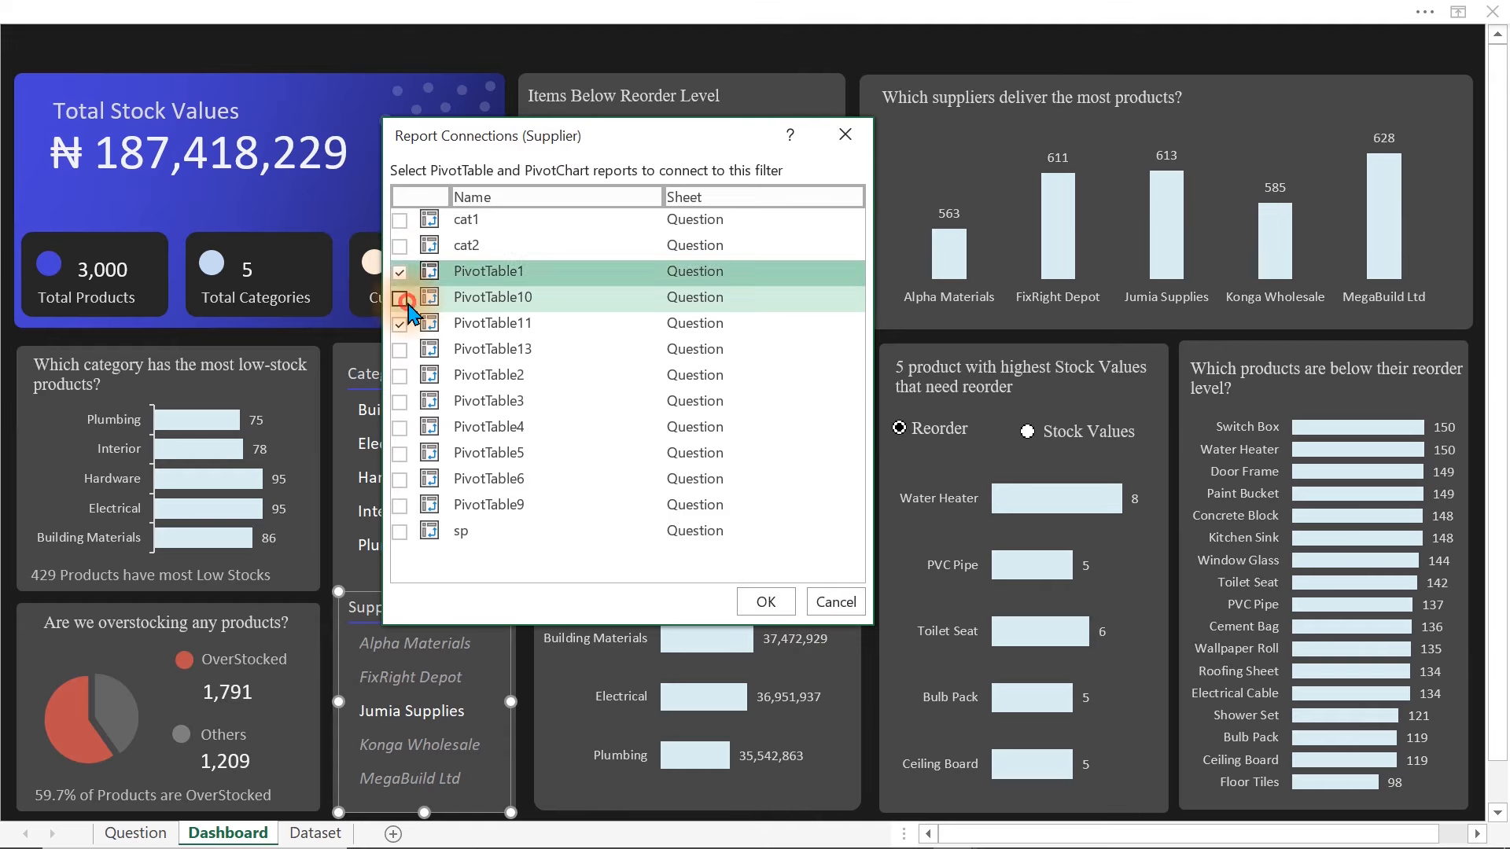
- Connect the Supplier slicer also to PivotTable2 through PivotTable6 and PivotTable9, leaving out cat1, cat2, PivotTable13 and sp
click(400, 376)
click(400, 402)
click(400, 428)
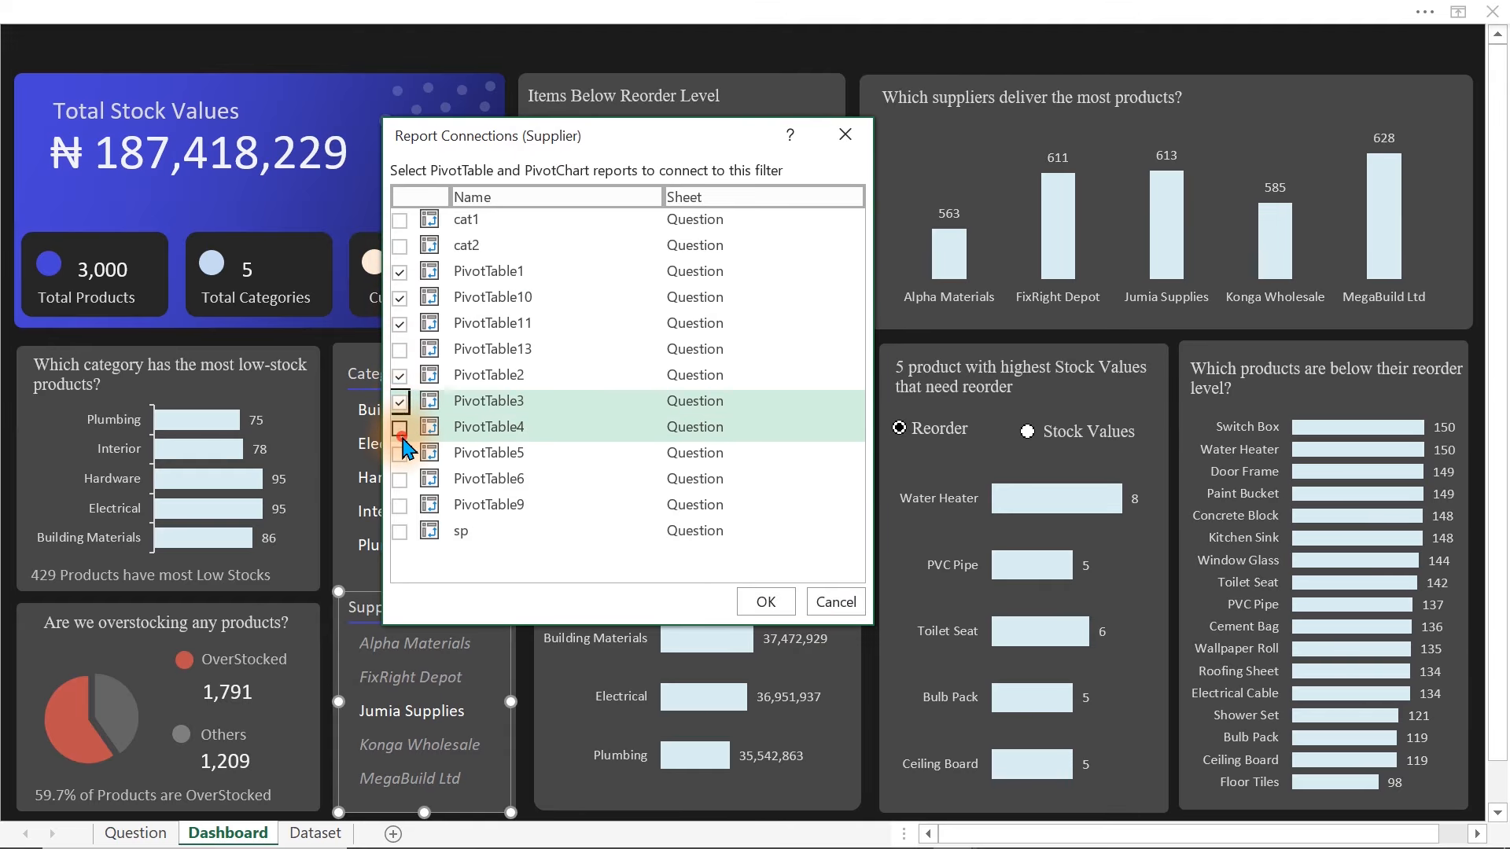
click(401, 454)
click(401, 479)
click(400, 506)
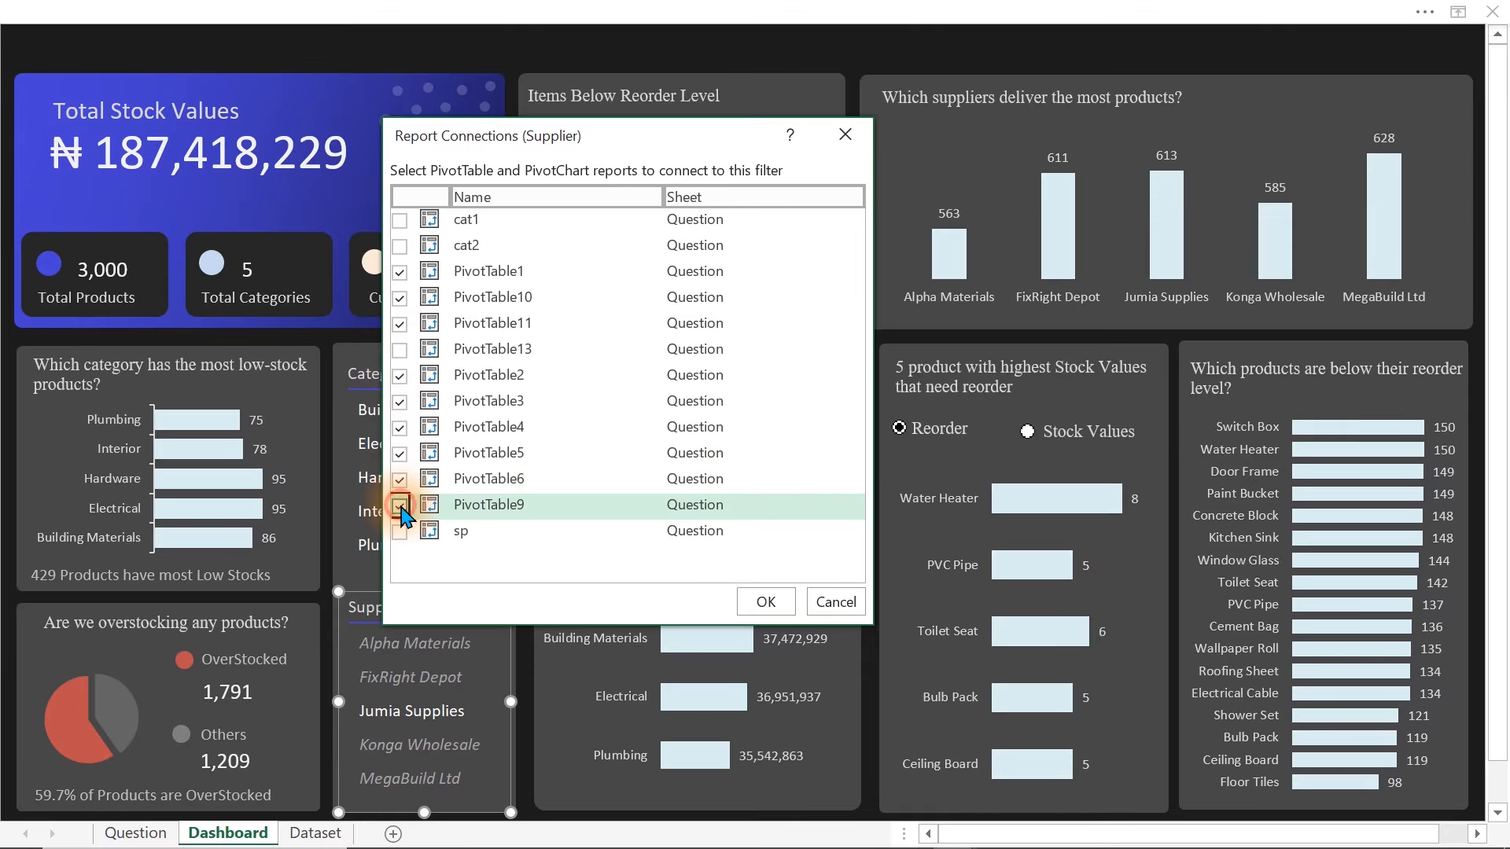
click(768, 602)
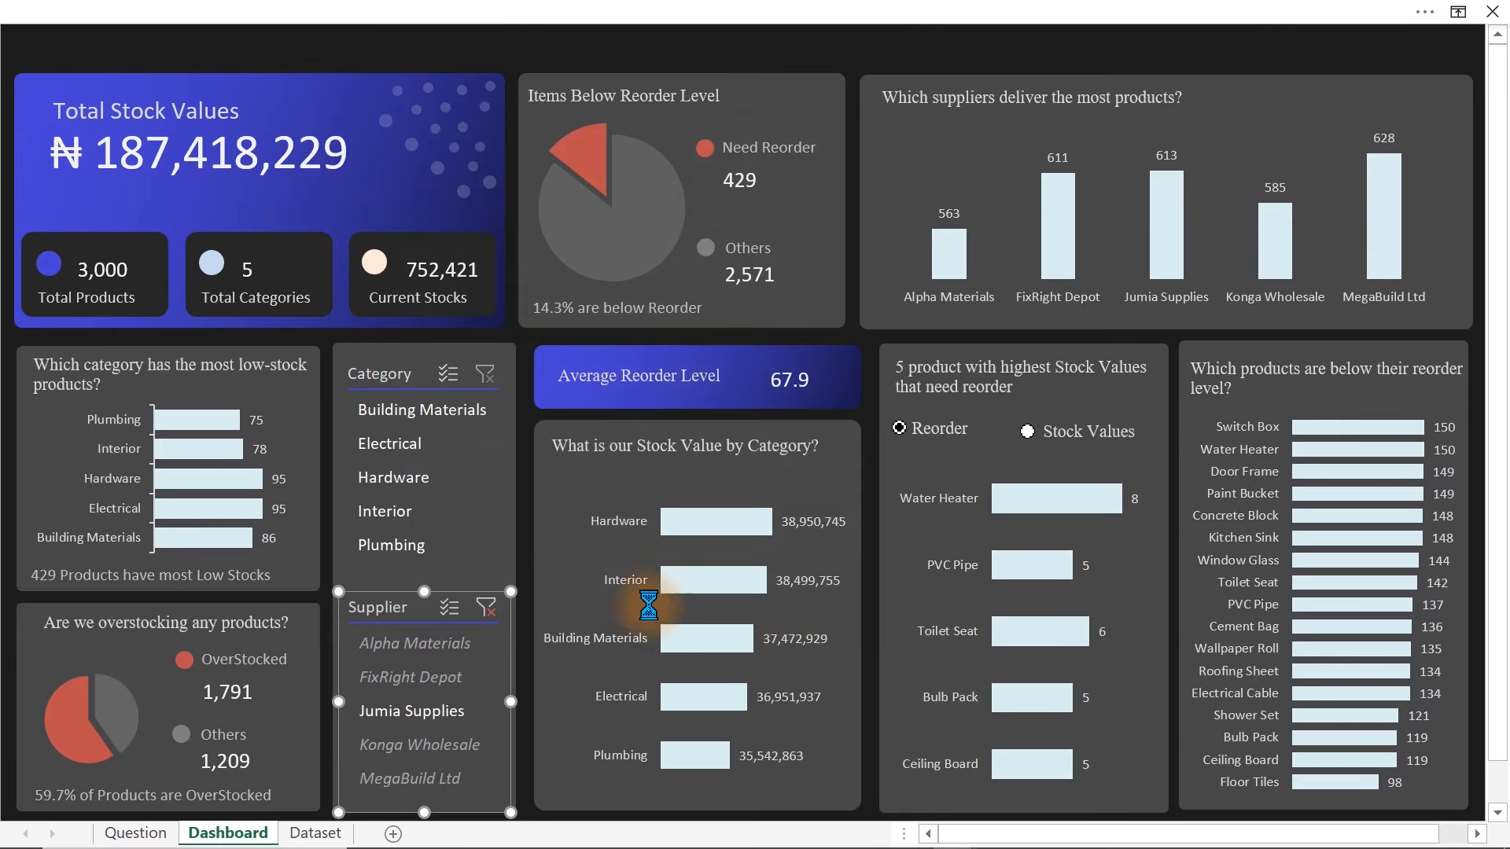
- Test the Supplier slicer with Alpha Materials, FixRight Depot, Konga Wholesale and MegaBuild Ltd in turn, and clear its filter
click(436, 656)
click(431, 677)
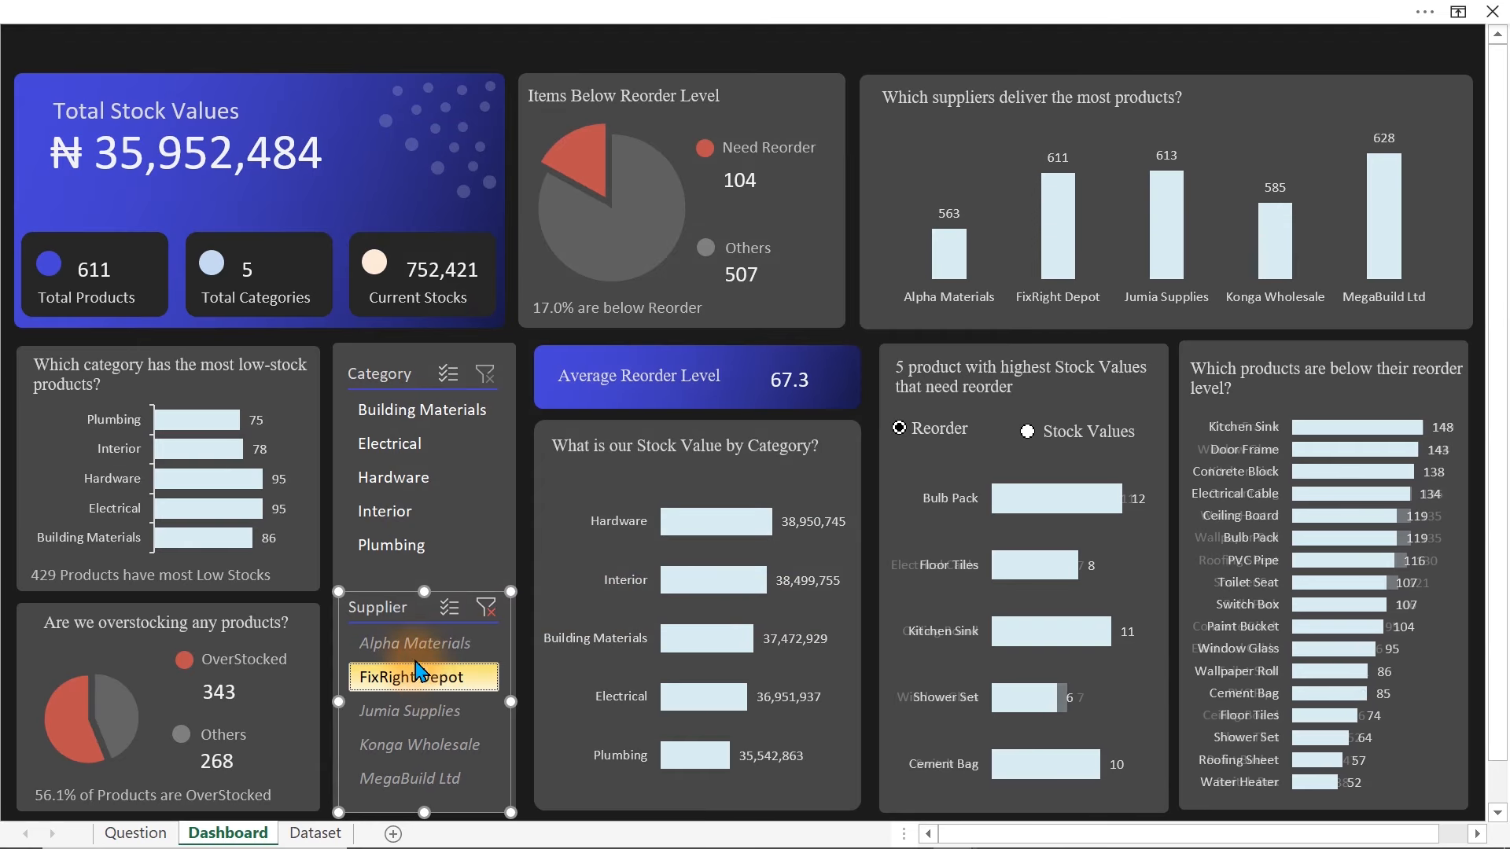
click(413, 747)
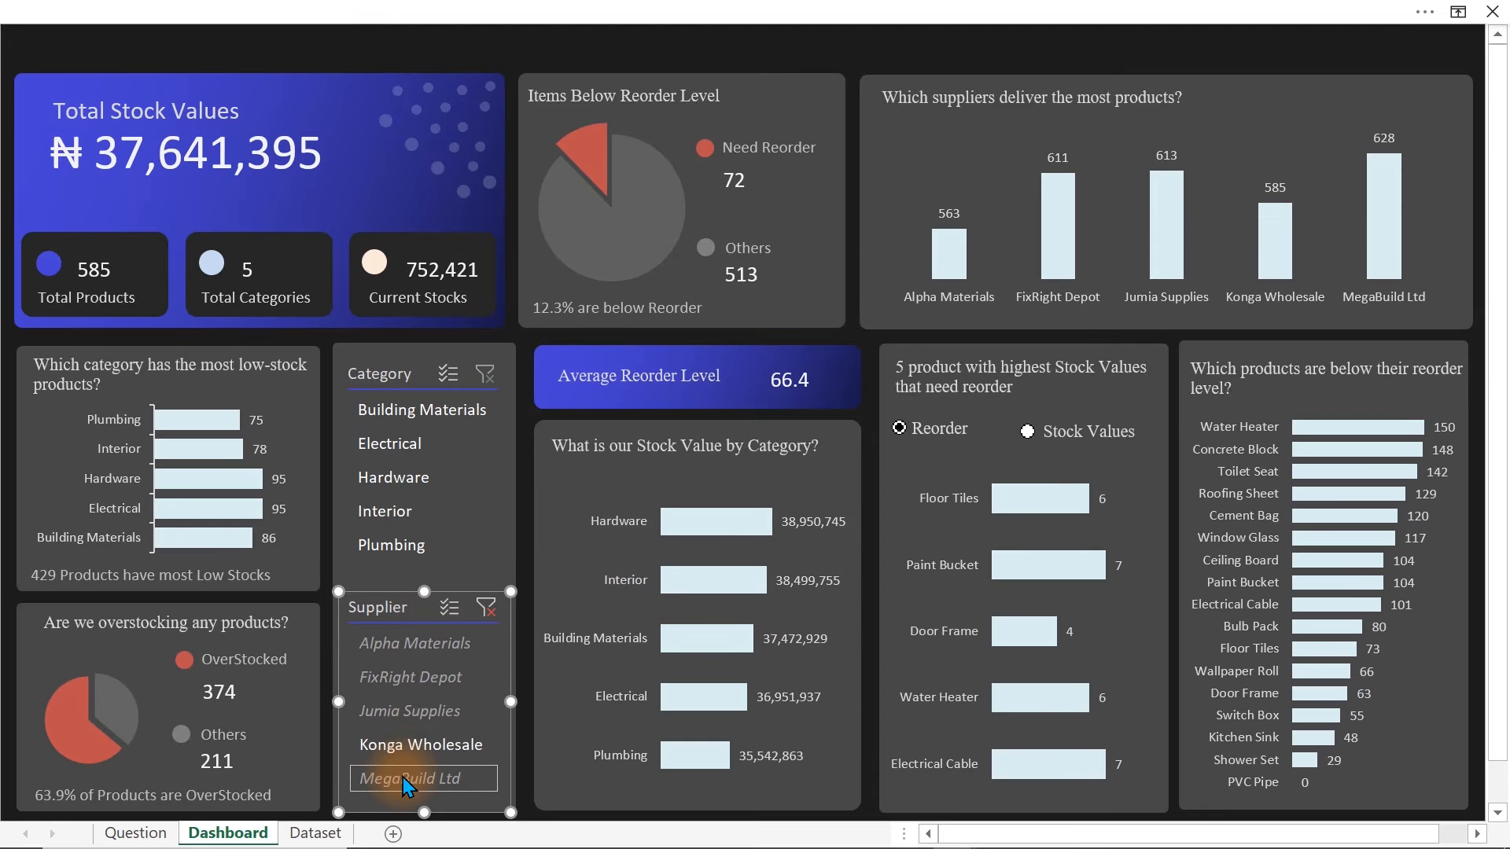
click(403, 777)
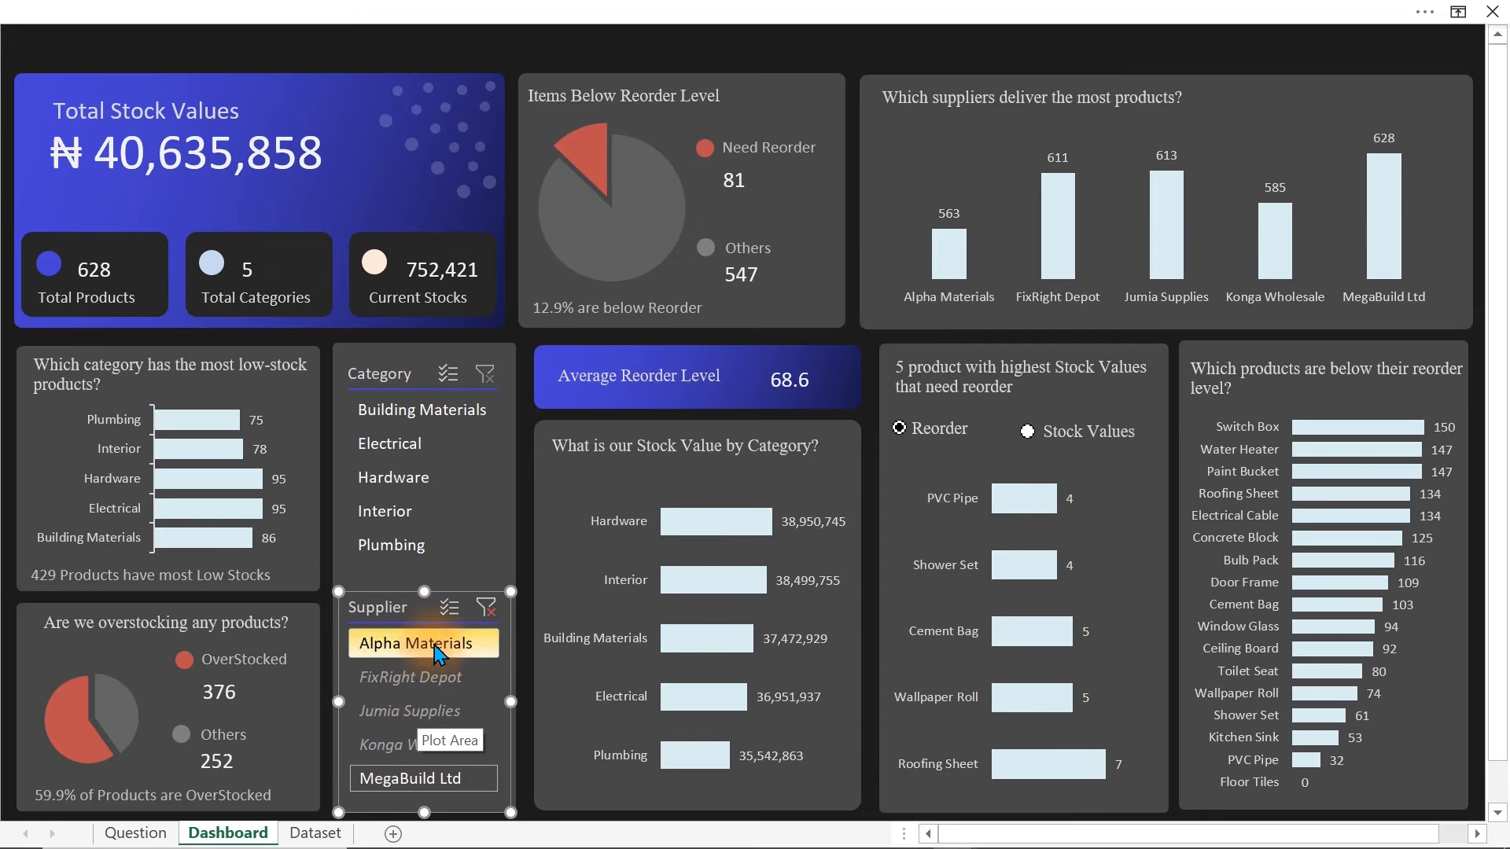
click(486, 607)
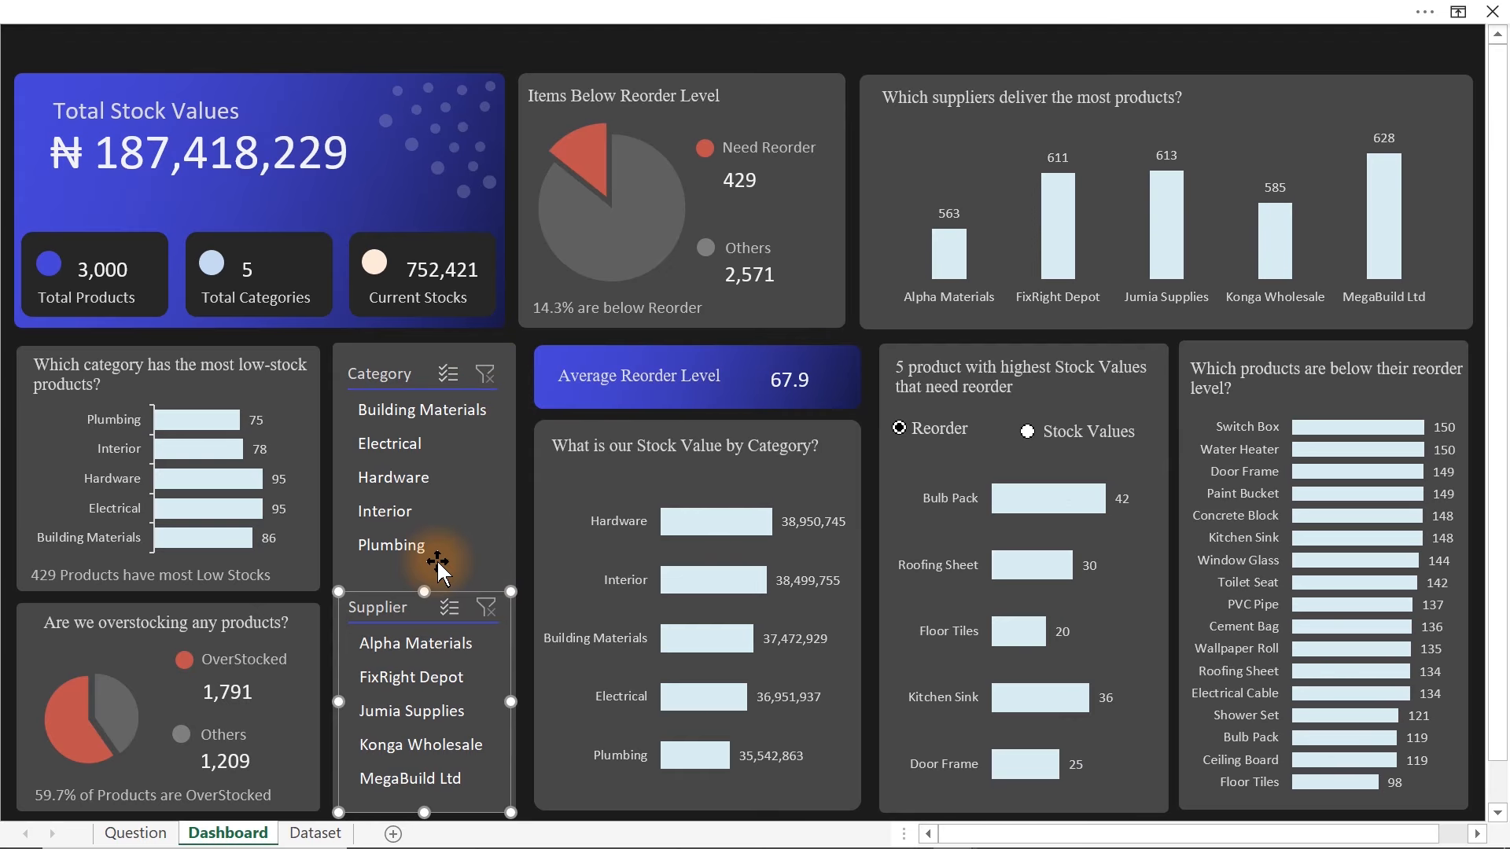
- Duplicate the Total Stock Values label, place the copy above the blue card, and widen it to roughly the card's right edge
click(181, 101)
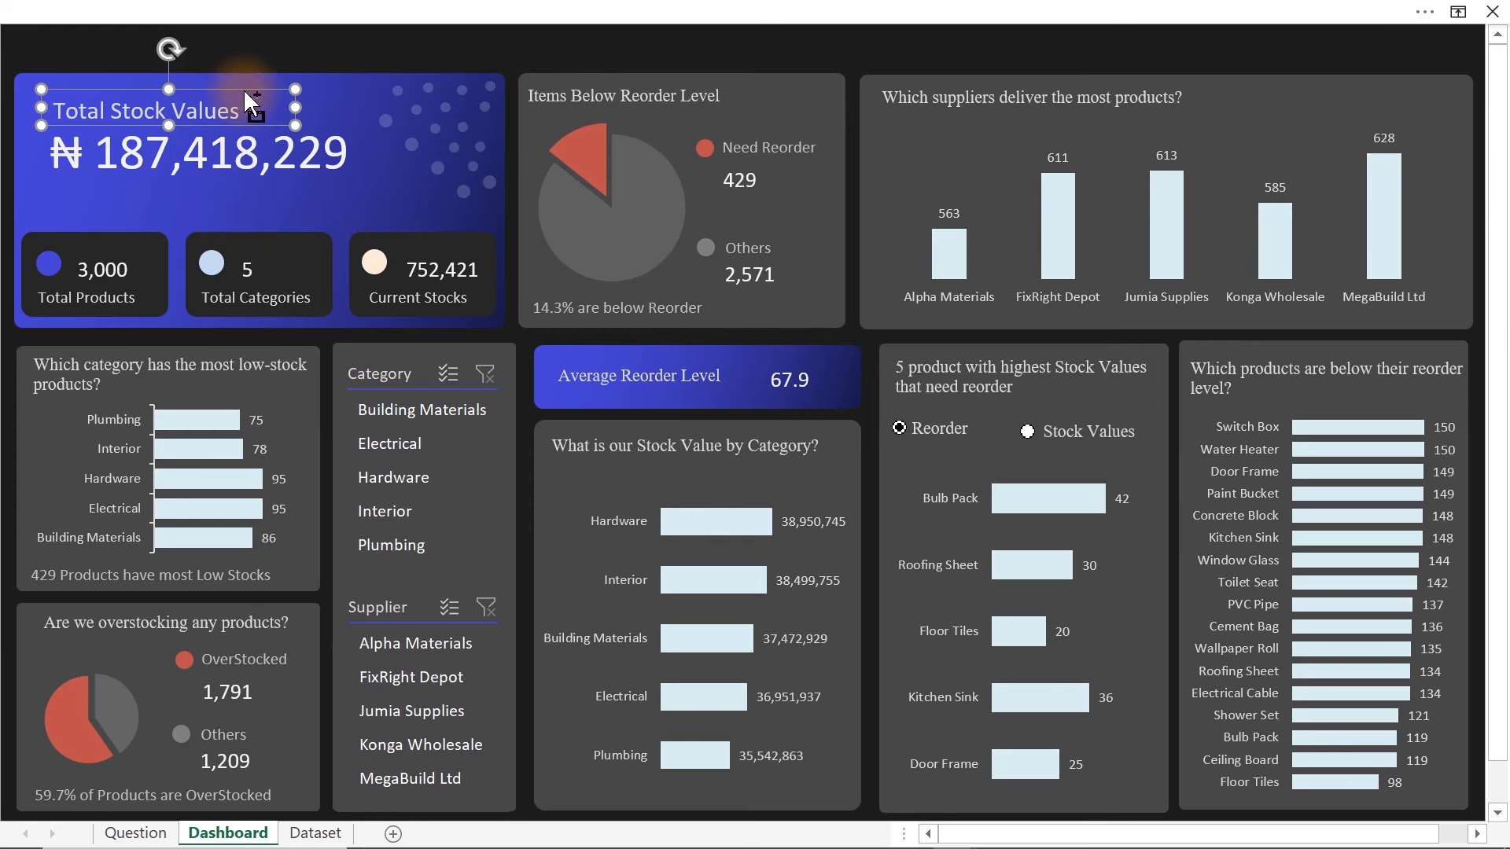
drag(243, 88, 262, 106)
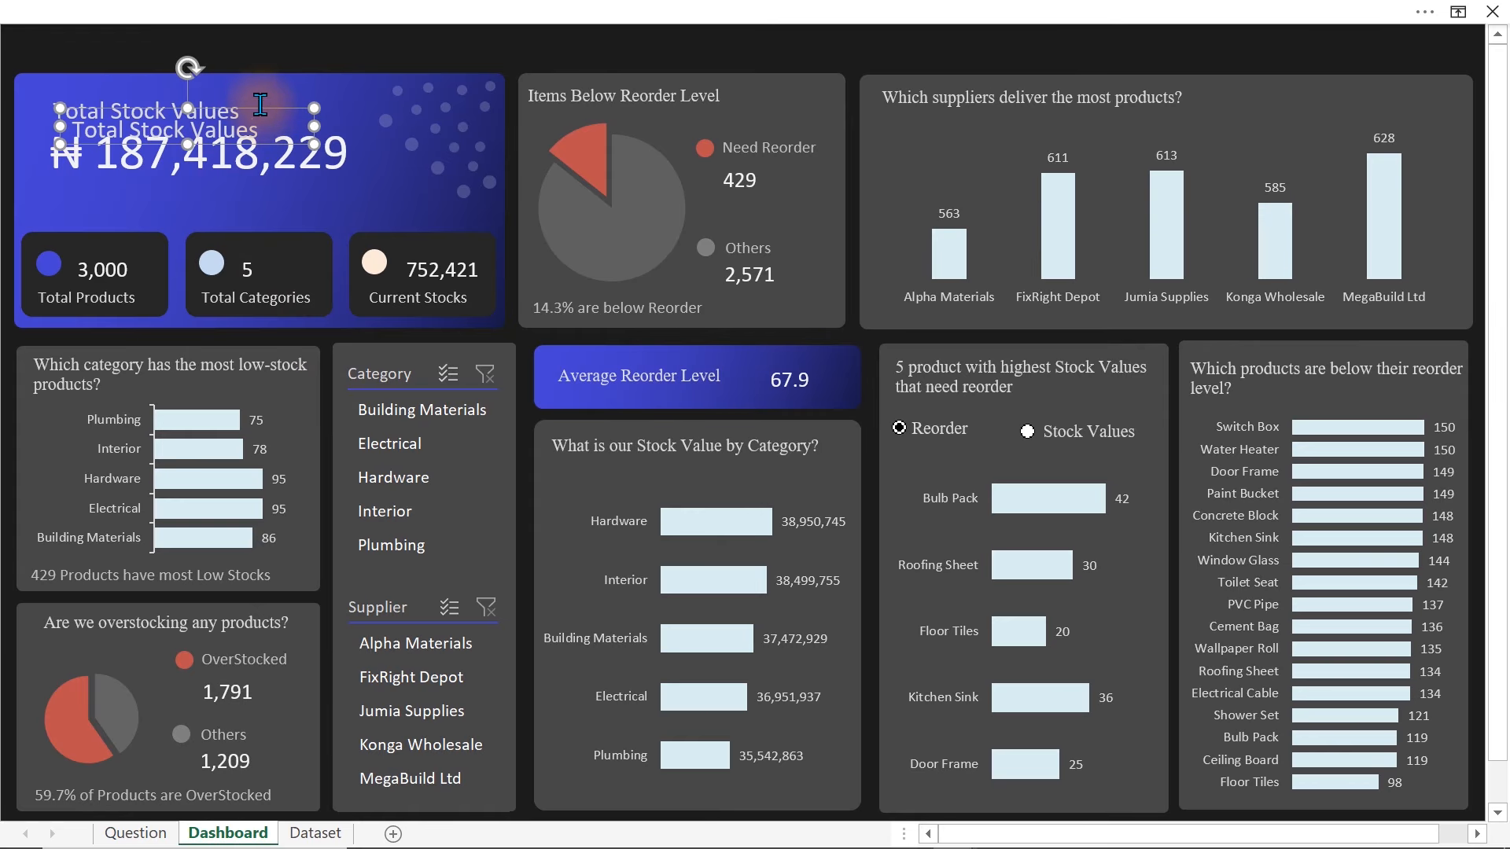
drag(261, 107, 236, 30)
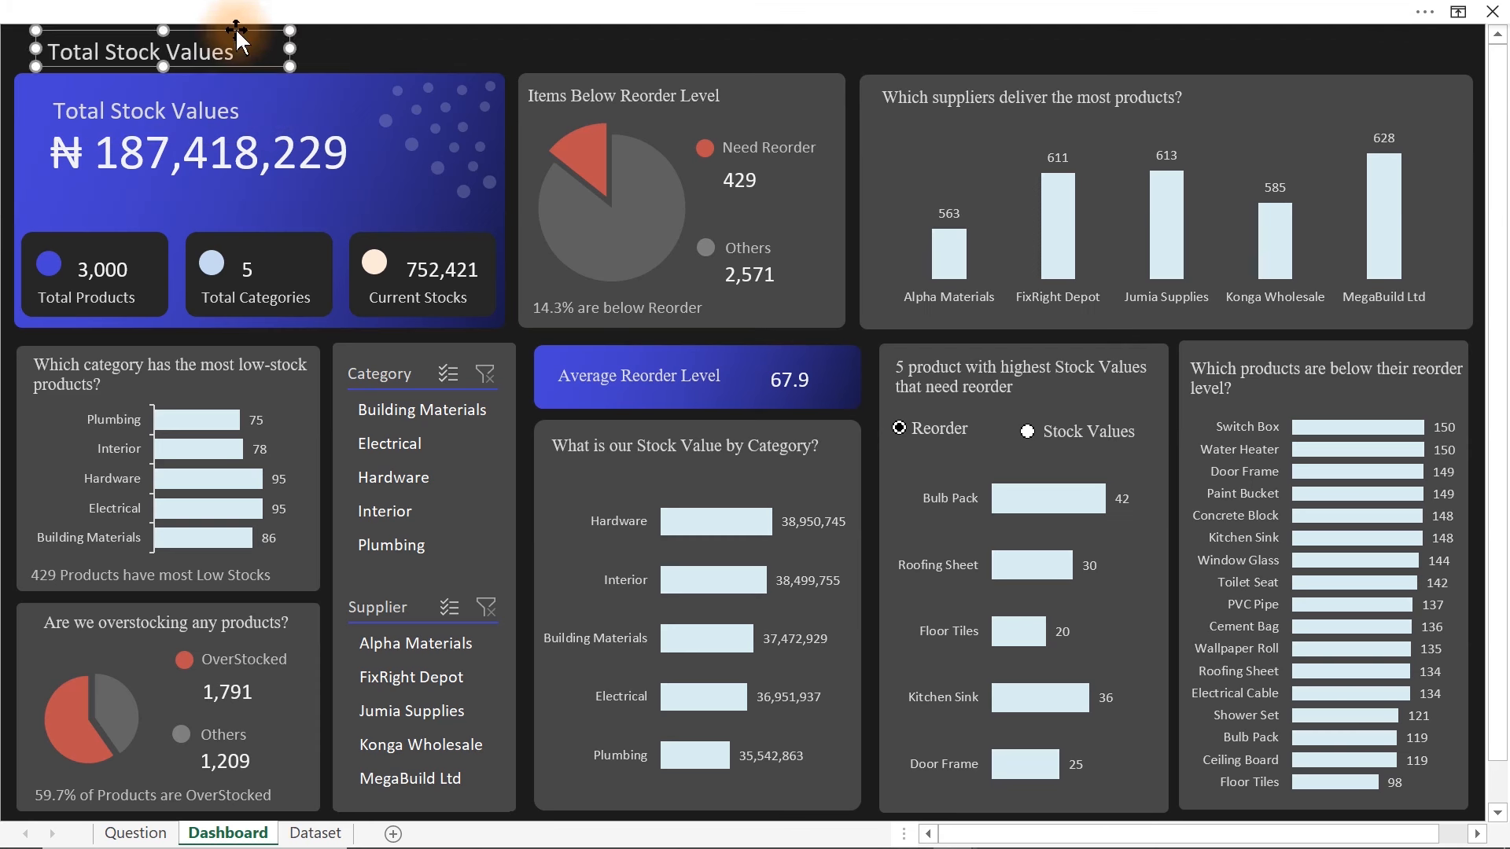
drag(291, 49, 513, 50)
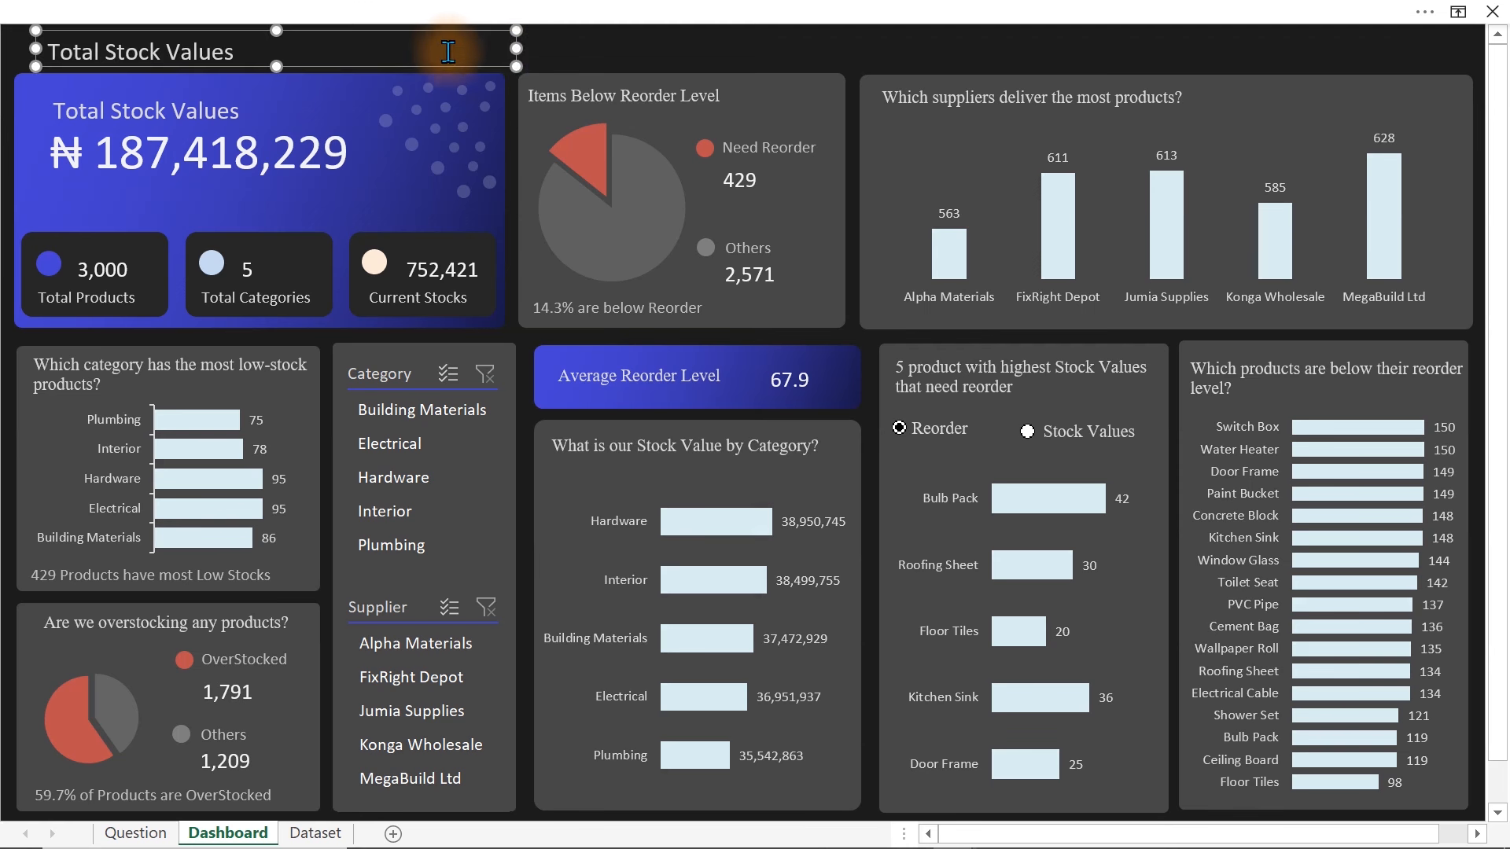
- Replace the text in the copied label with "Inventory Performance Dashboard"
click(391, 56)
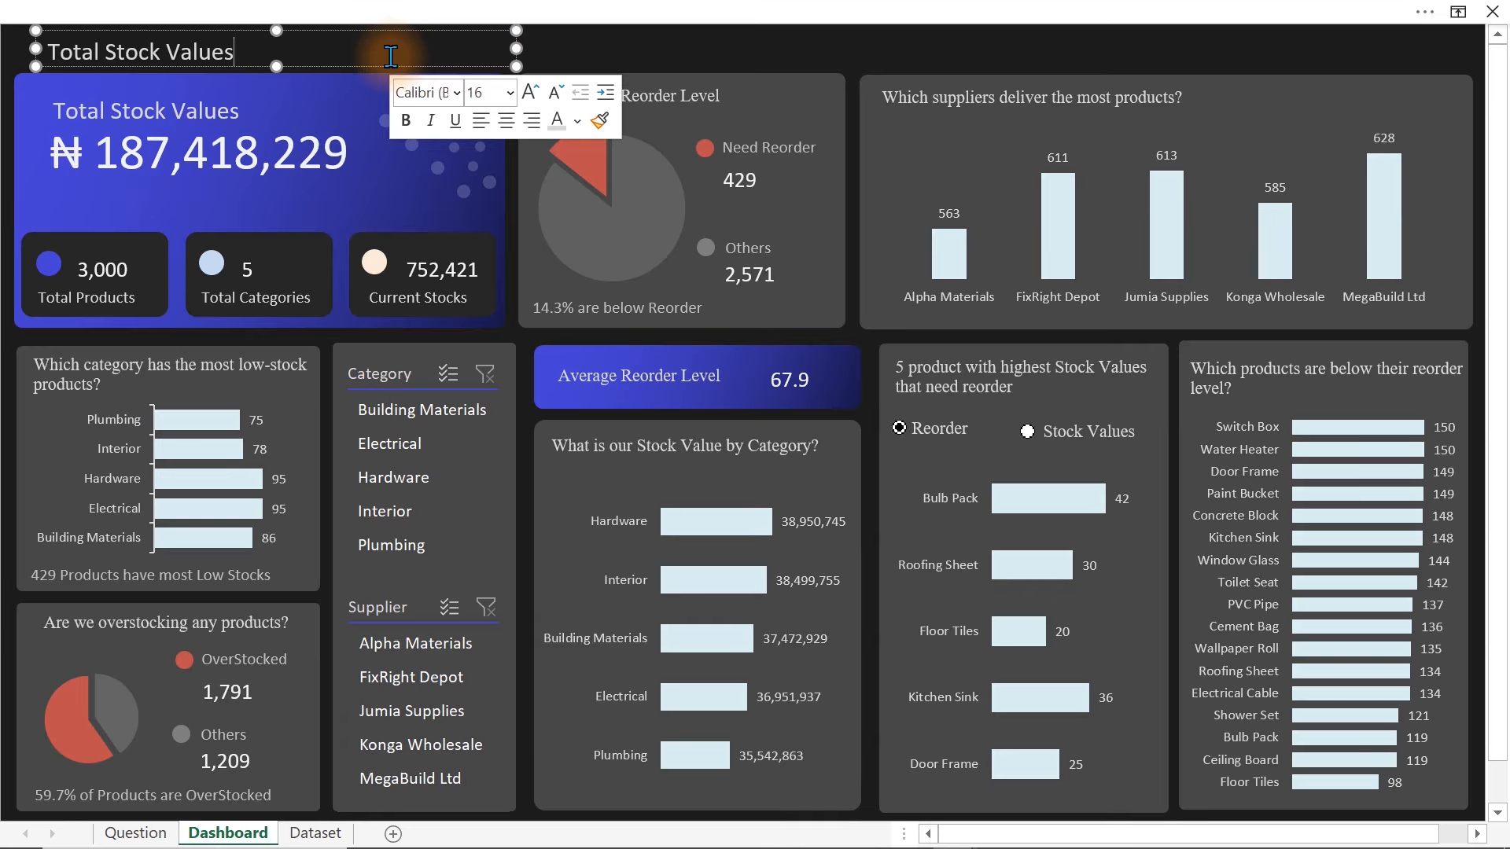
key(ctrl+a)
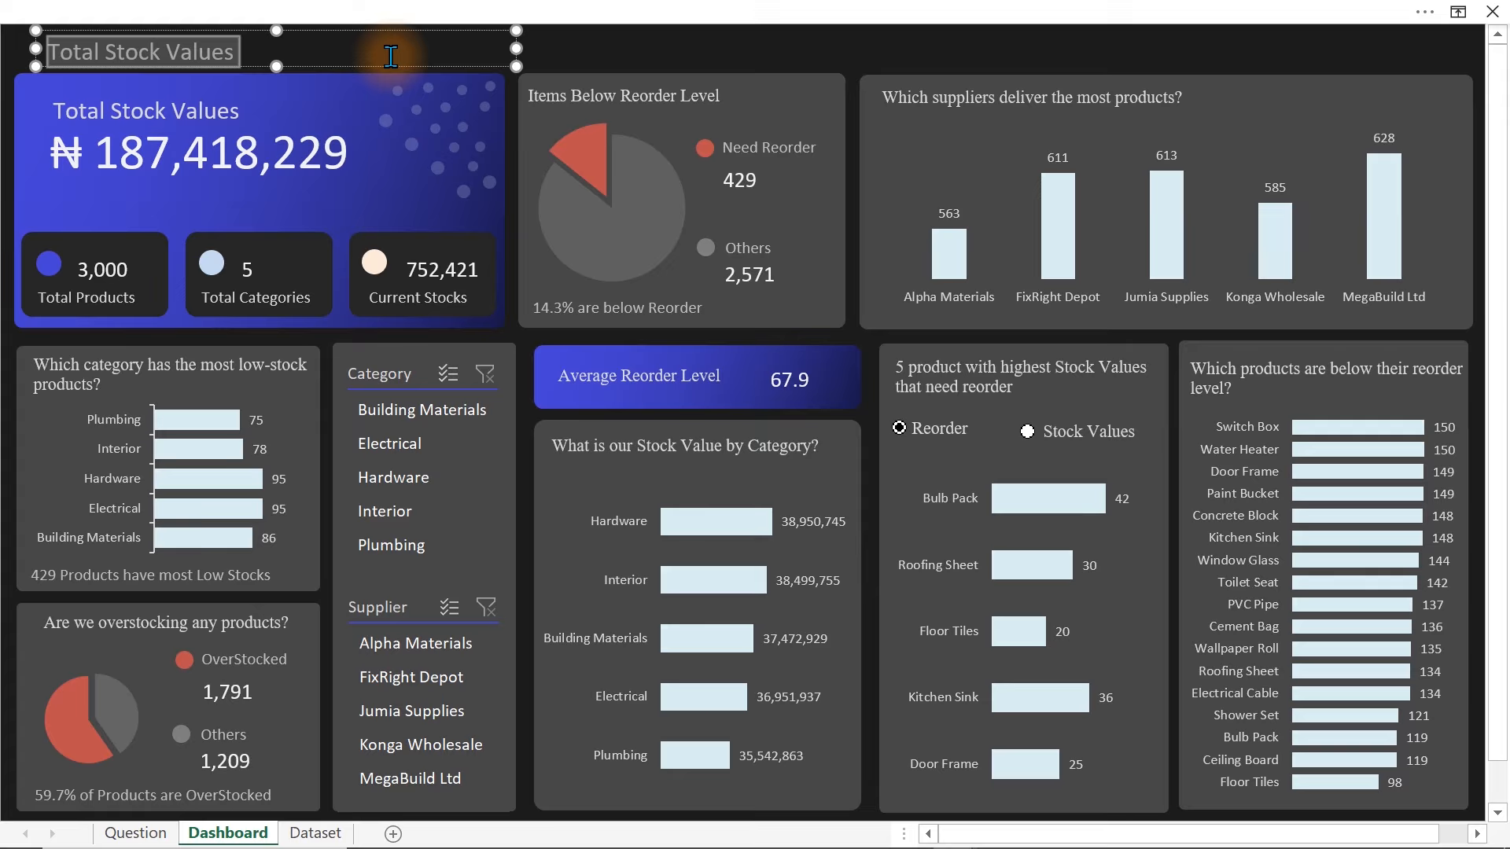
text(Inv)
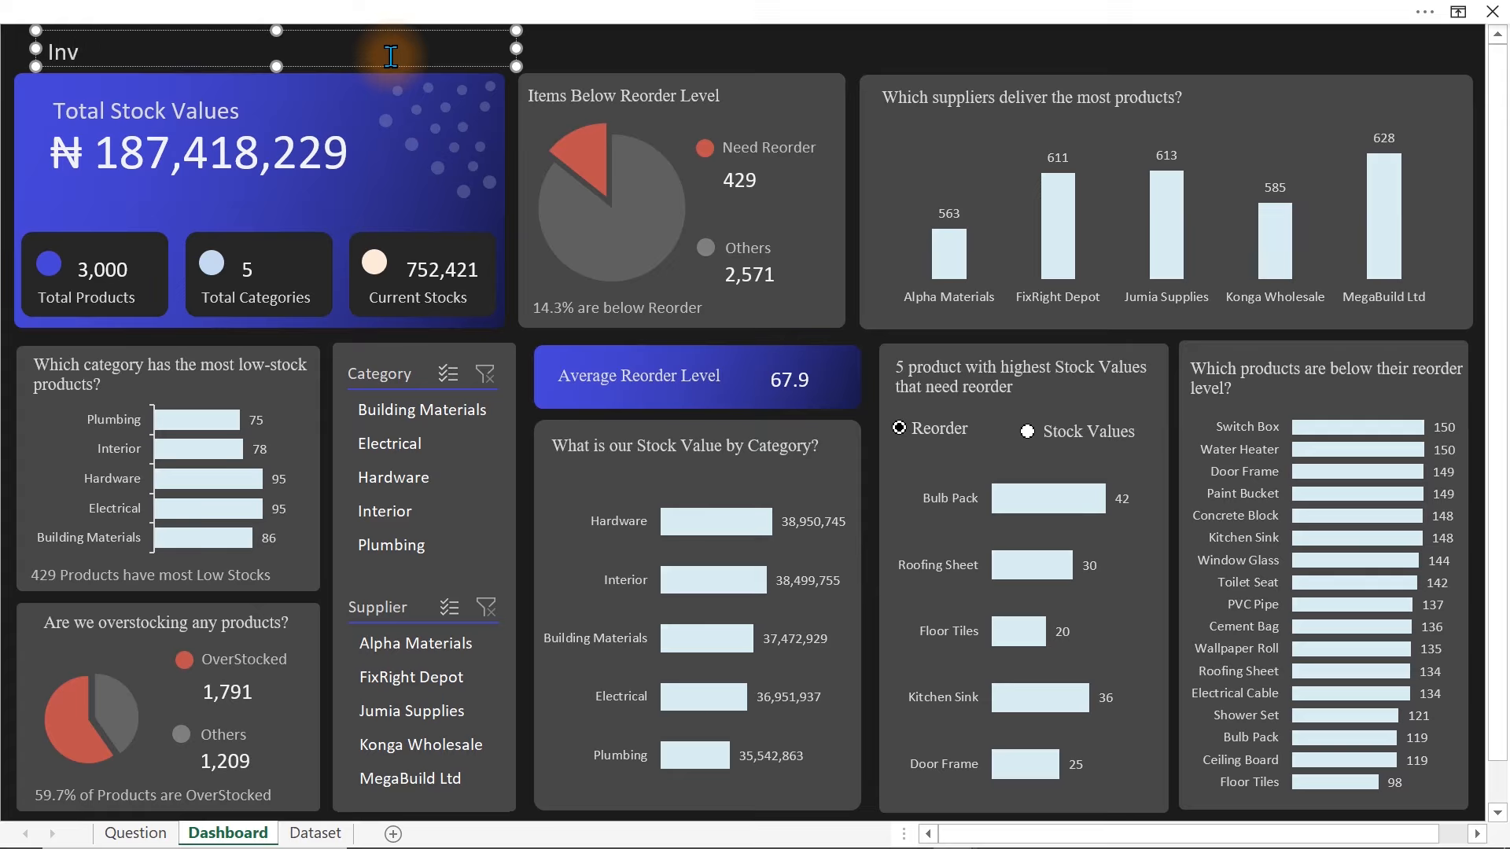
text(entory Performance Dashboard)
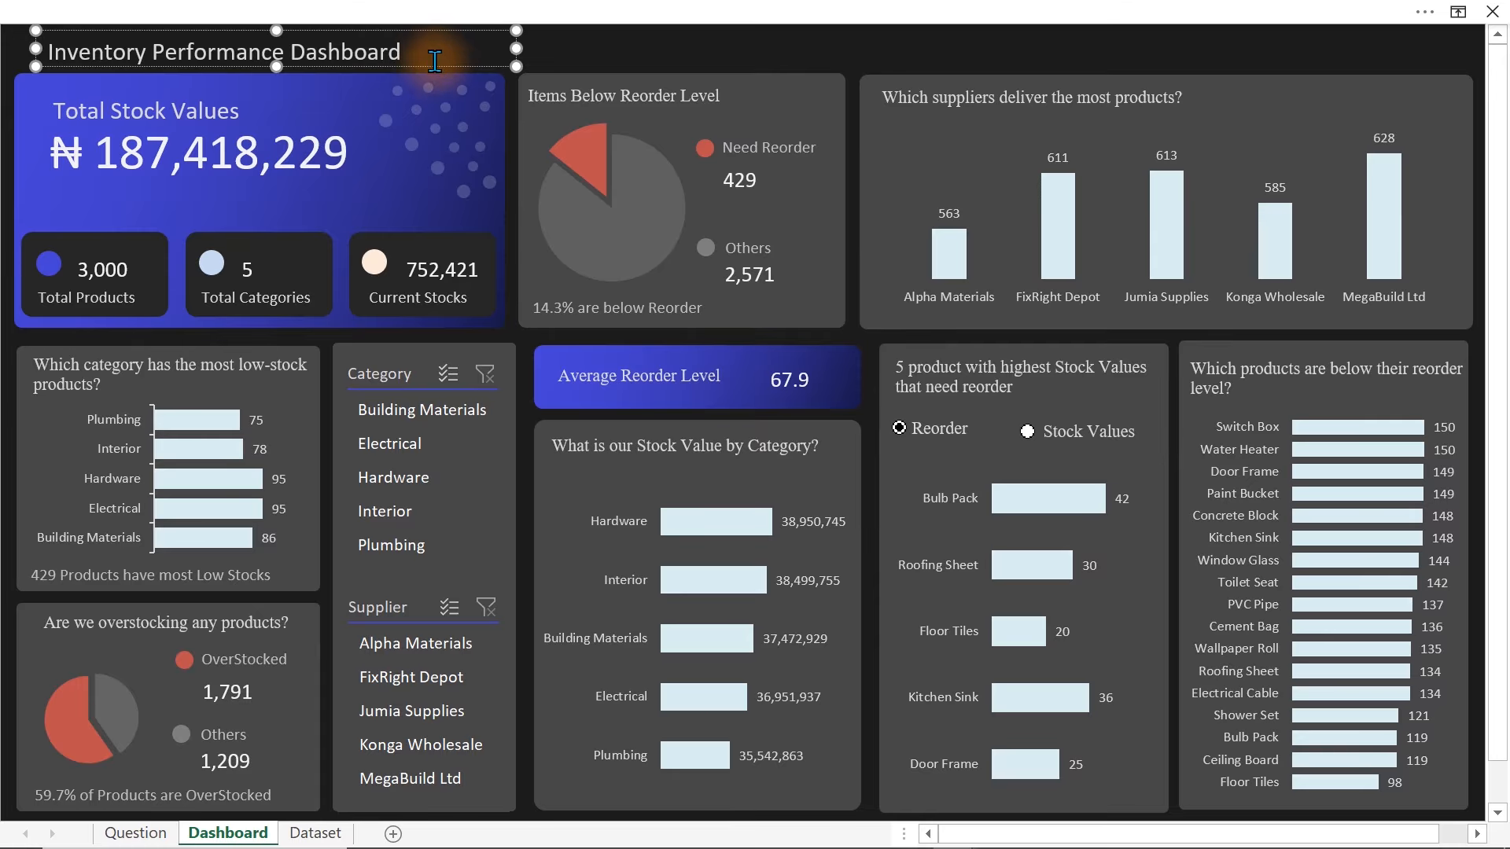
- Shift the dashboard title slightly upward, set its font color to a light gray theme shade, and deselect it
click(434, 68)
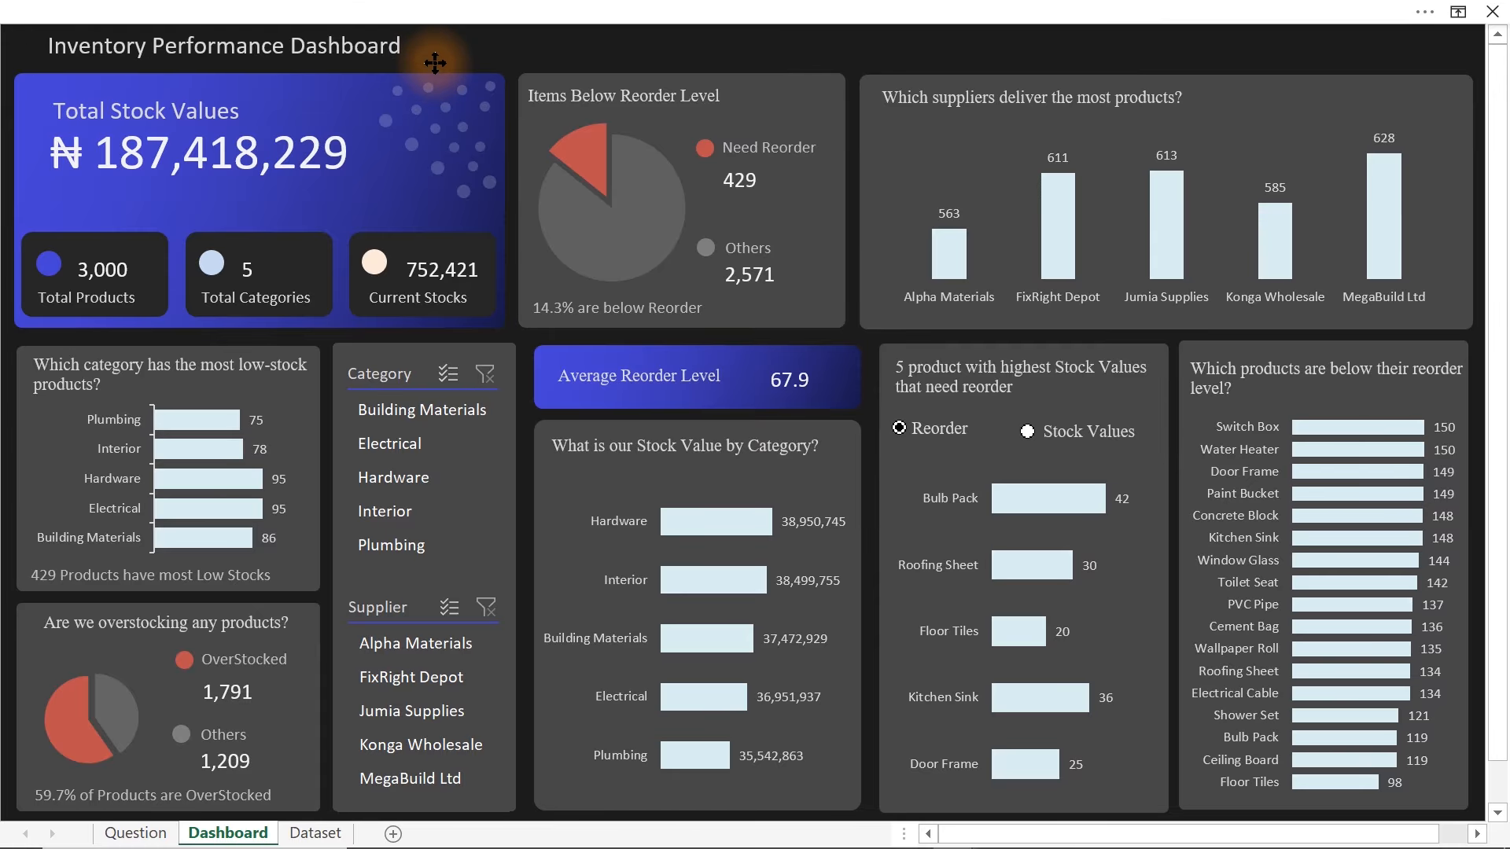
click(435, 63)
click(276, 11)
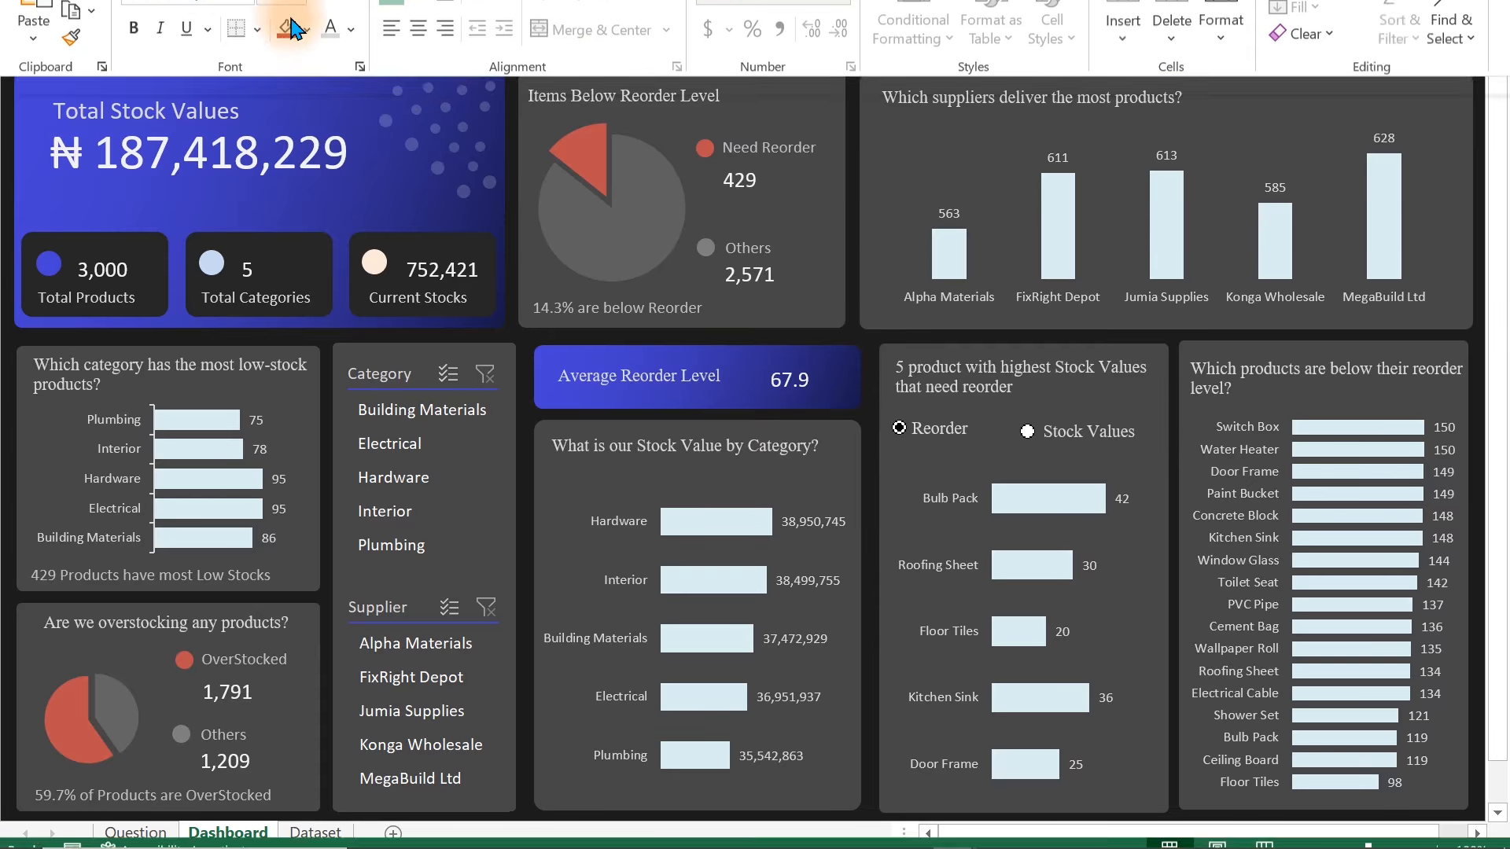
click(351, 141)
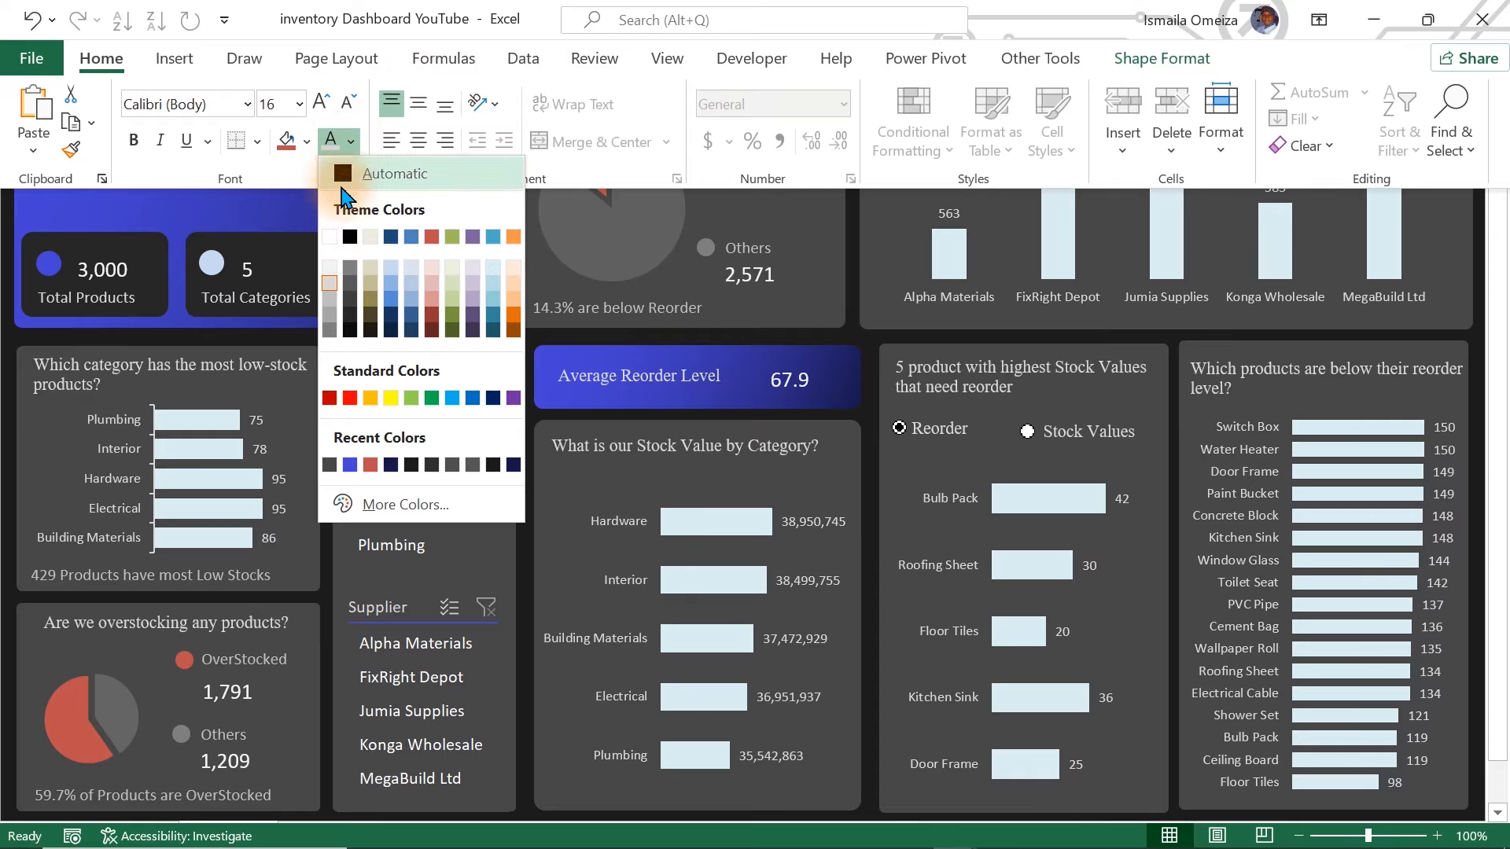
click(331, 302)
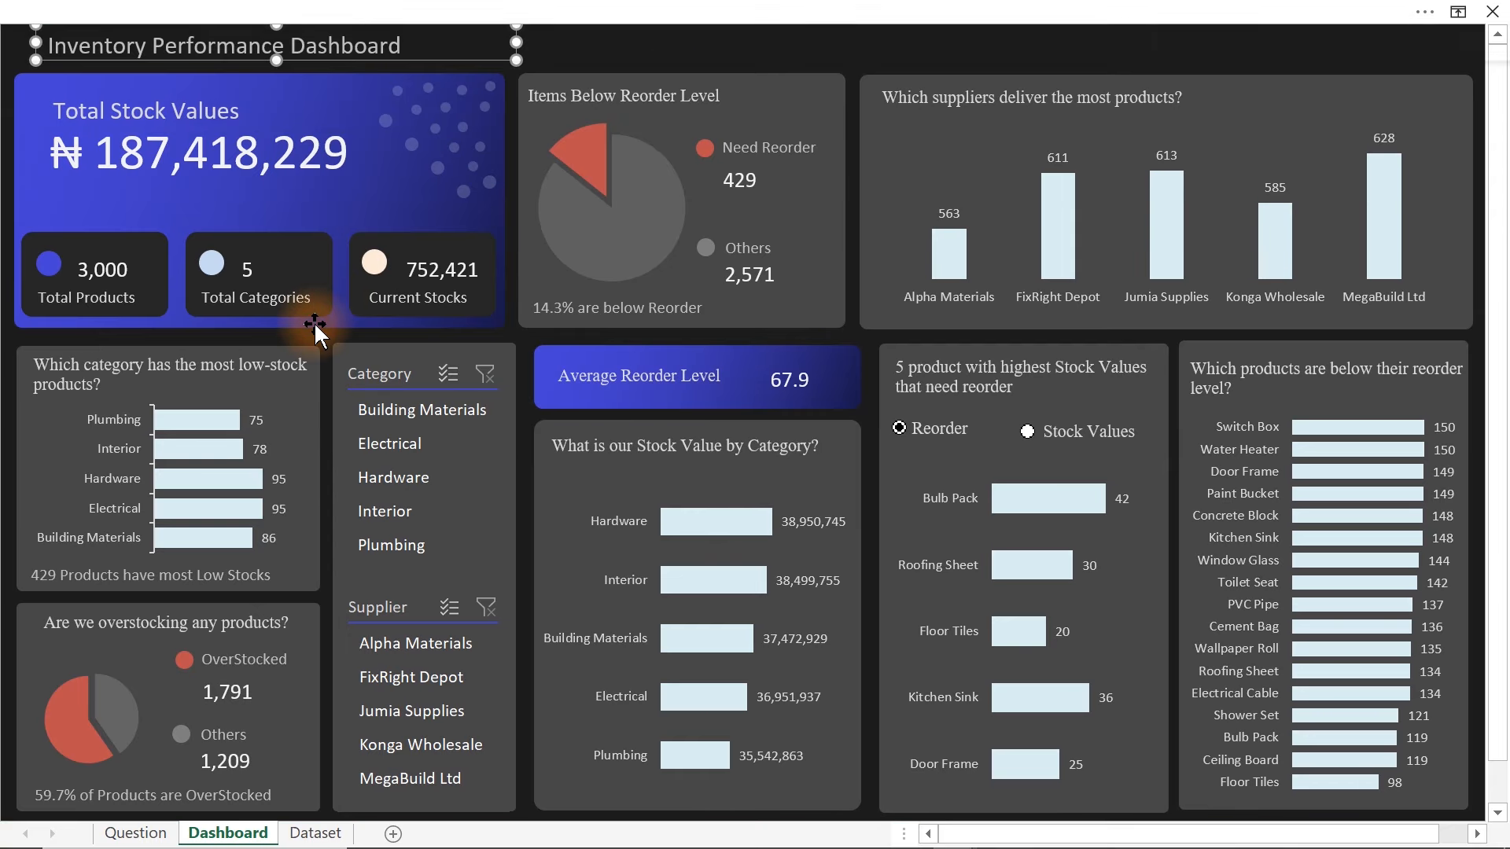
click(633, 48)
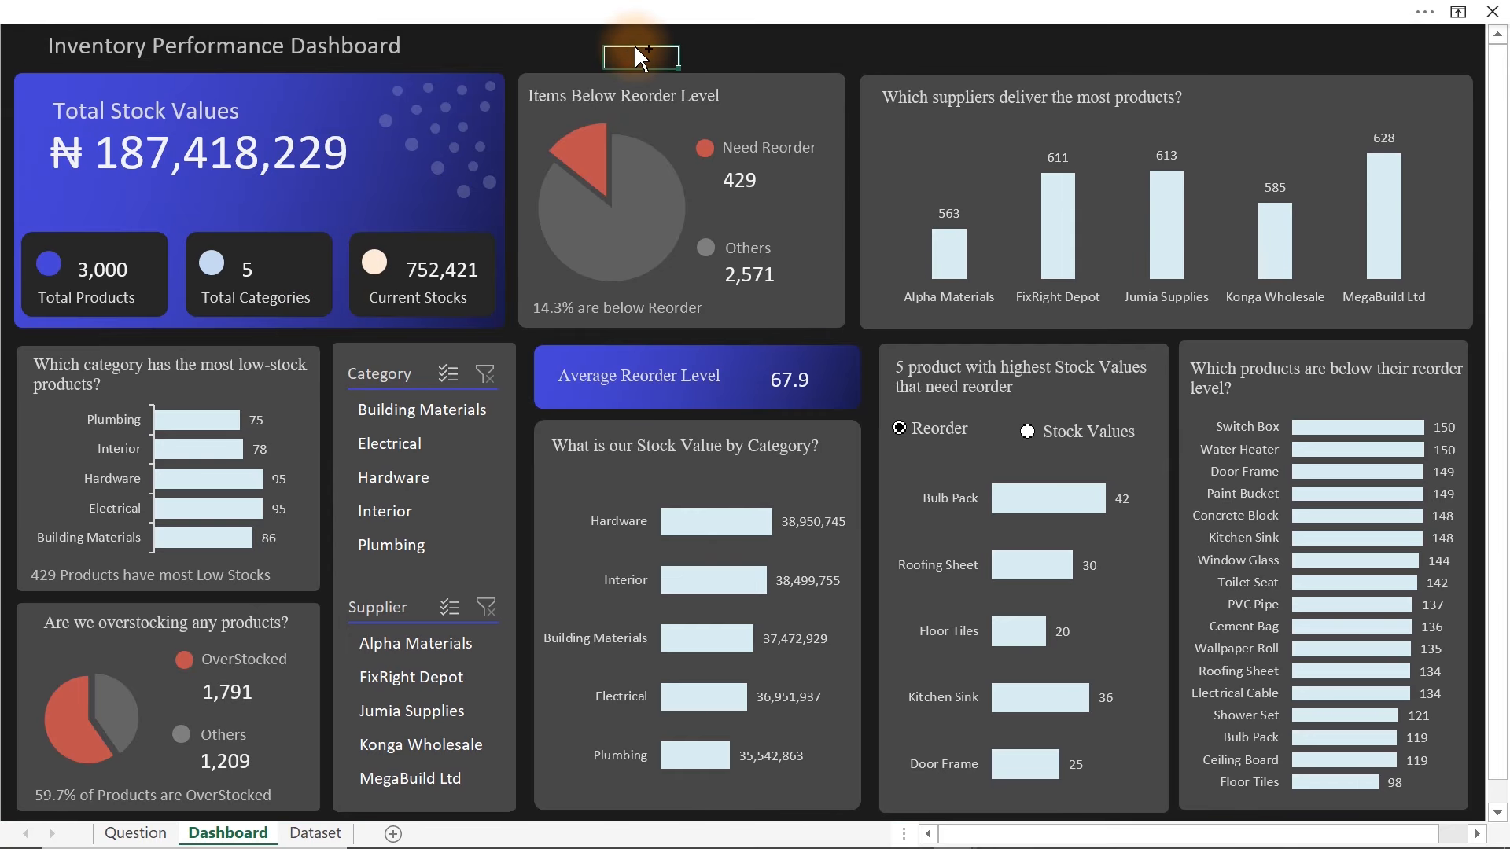